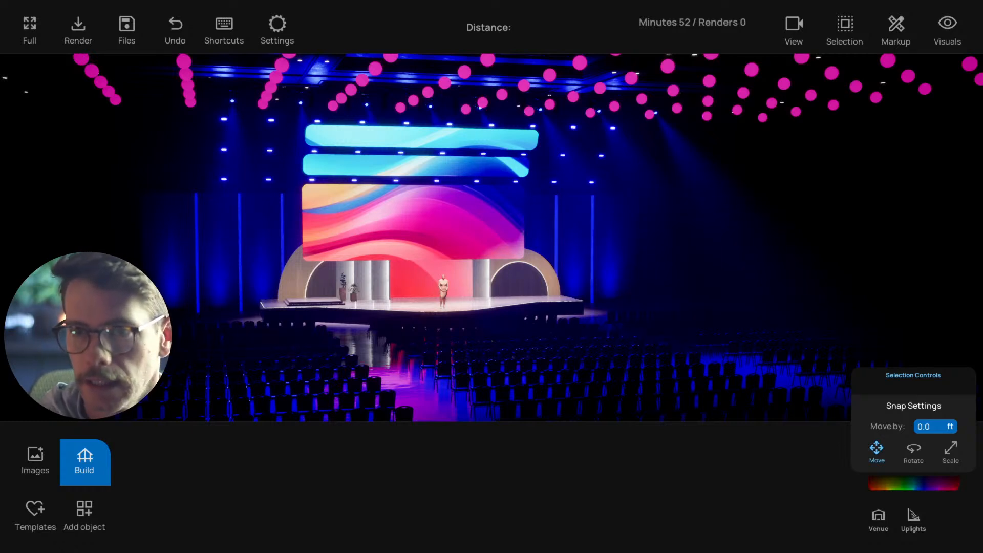
Examine the stage set, LED screens, ceiling lights and audience seating from several angles and distances
right_drag(509, 393, 519, 389)
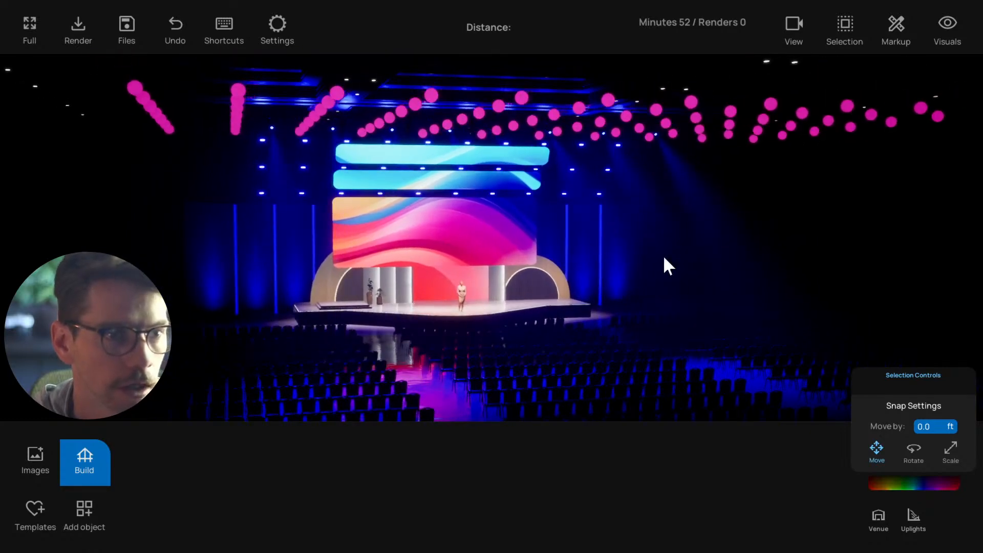
middle_drag(492, 318, 442, 318)
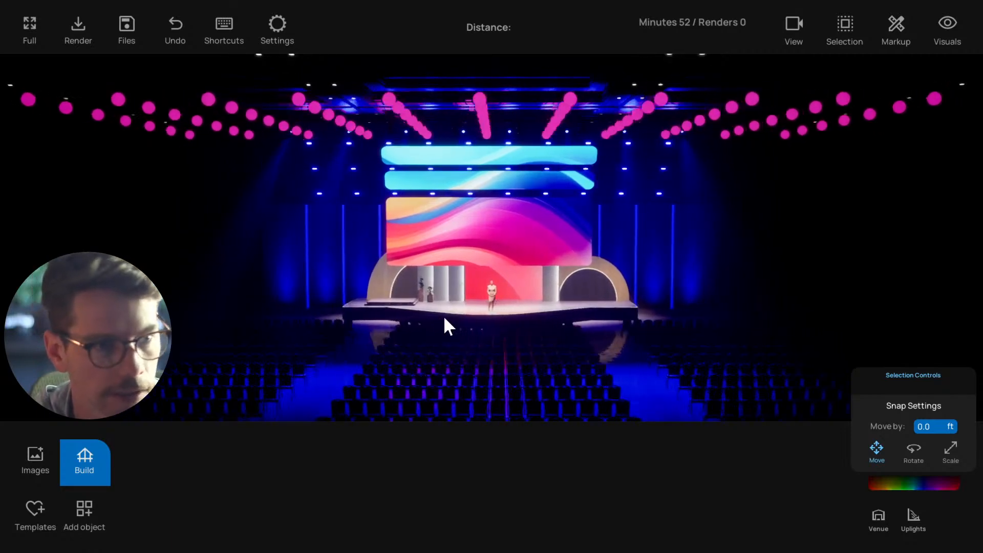
key(w)
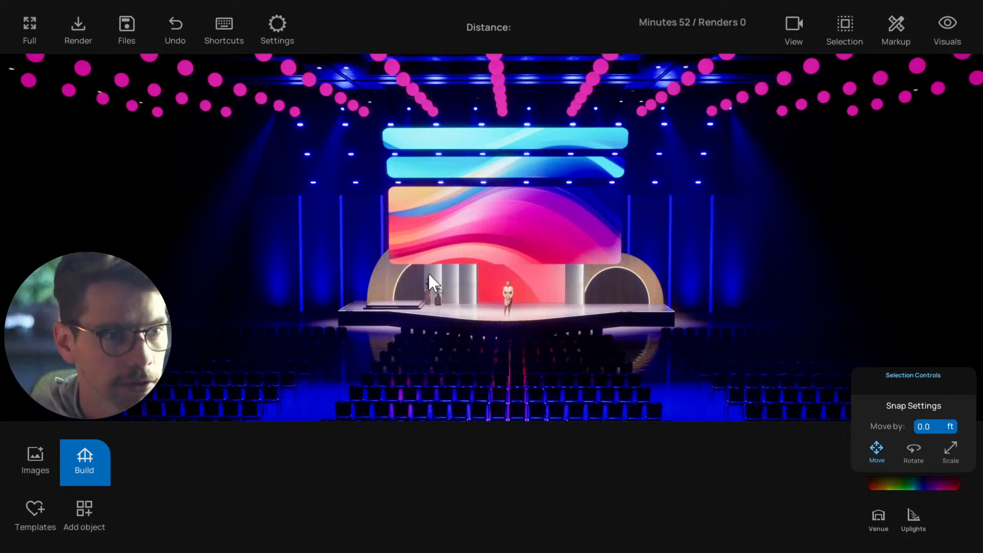
scroll(421, 277, up, 3)
drag(405, 306, 465, 306)
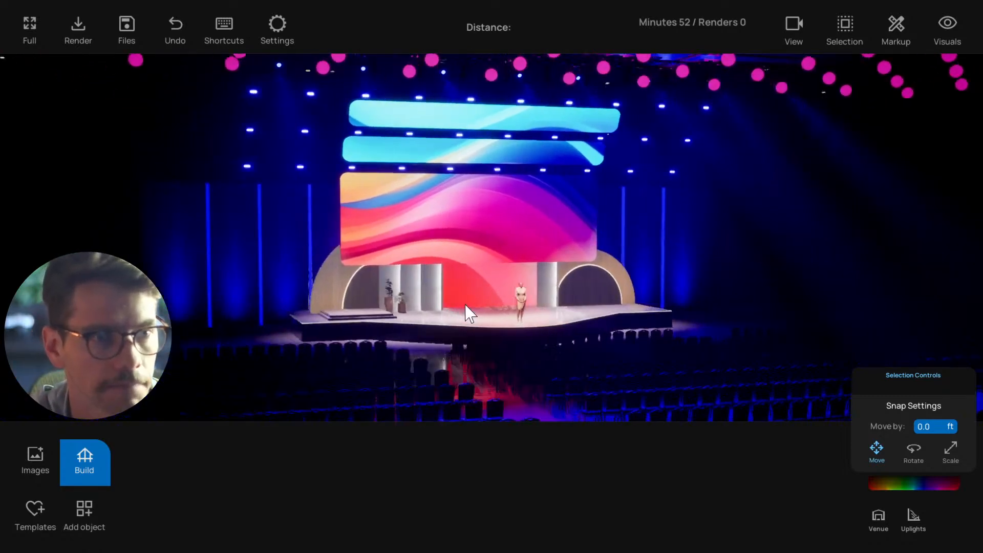
scroll(468, 307, down, 3)
scroll(467, 308, down, 2)
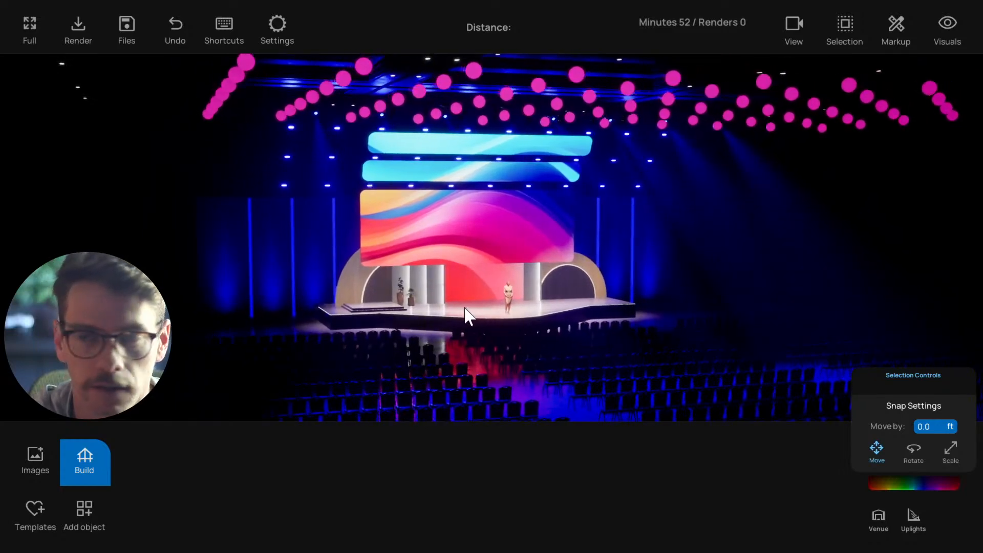
drag(465, 308, 462, 309)
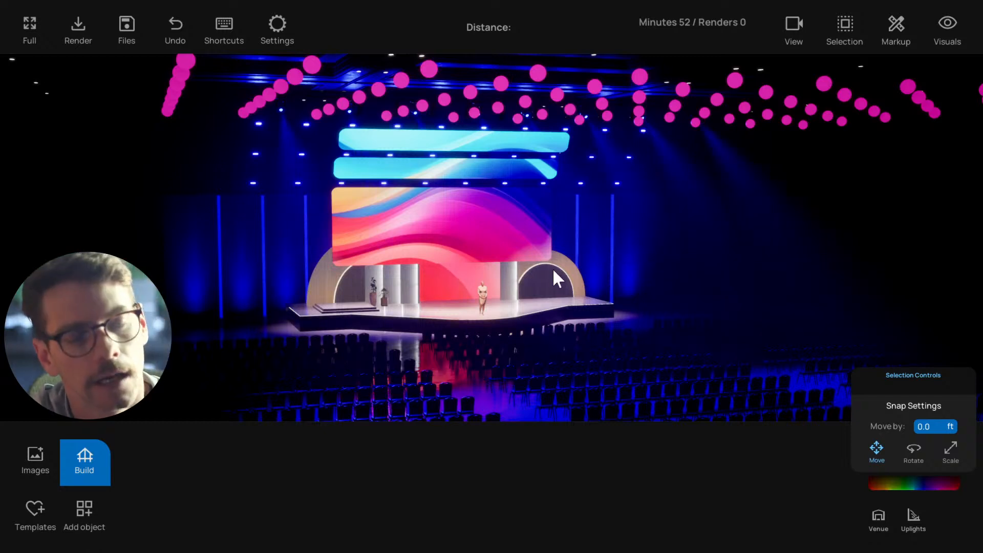
scroll(511, 321, down, 3)
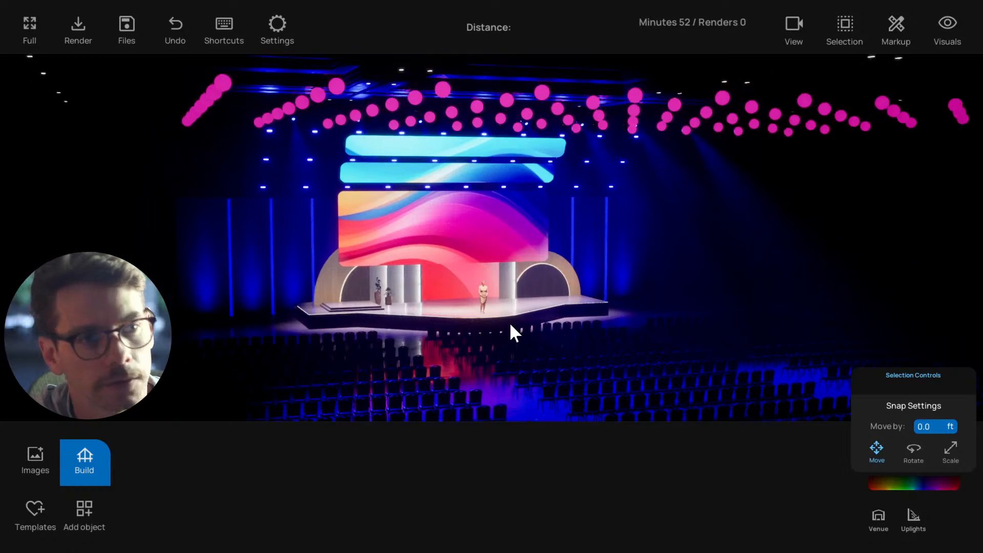
scroll(507, 318, up, 2)
scroll(553, 241, down, 2)
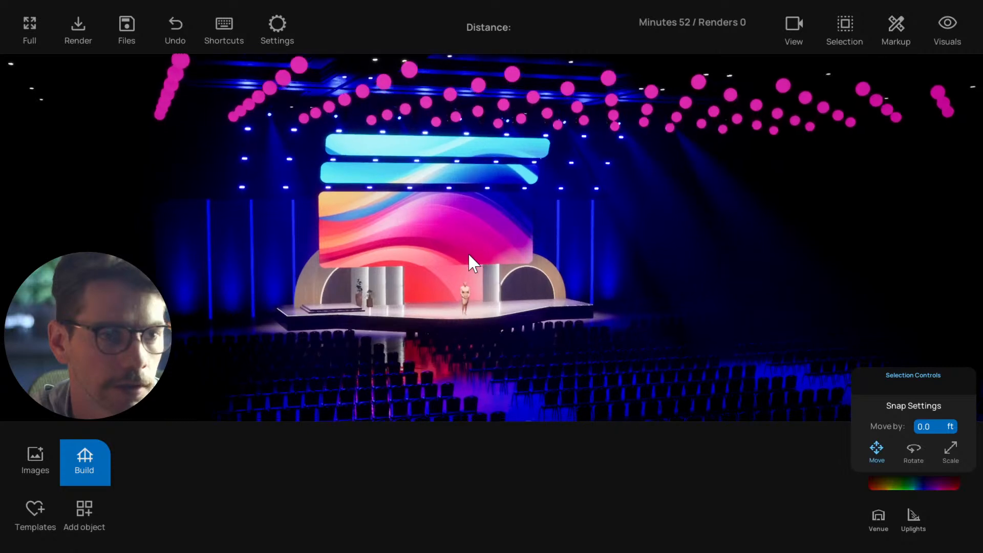
click(85, 453)
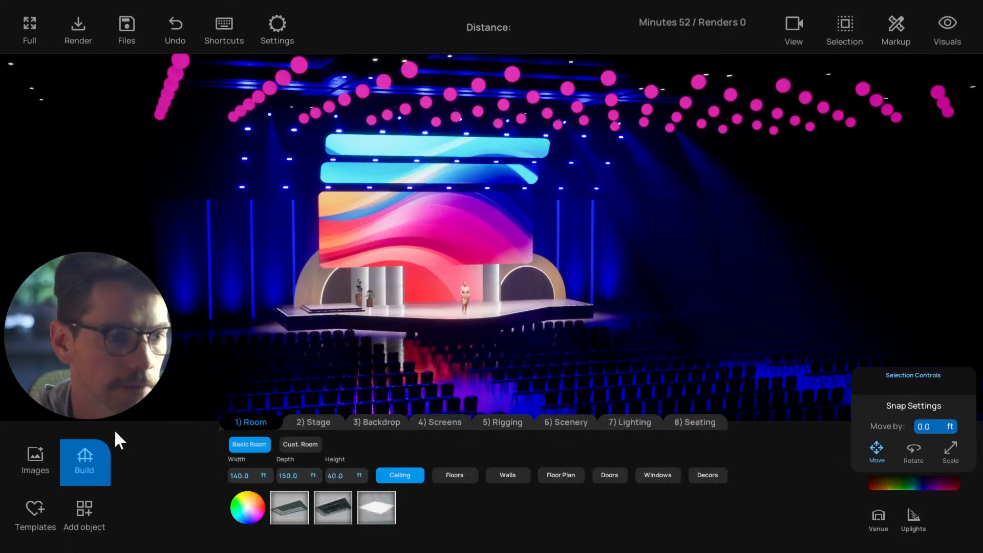
click(86, 462)
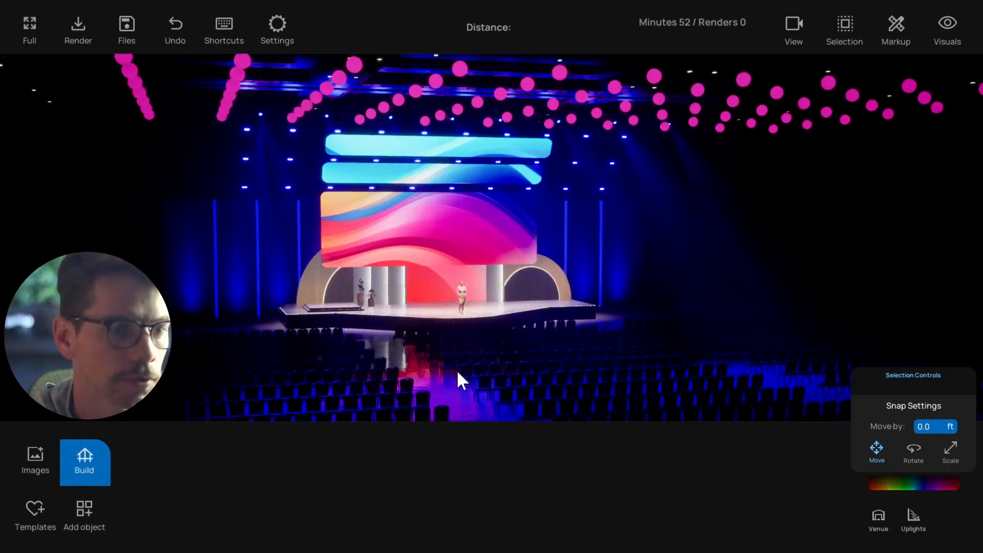
Examine how the stage and its screens look from different positions across the audience area
key(w)
key(e)
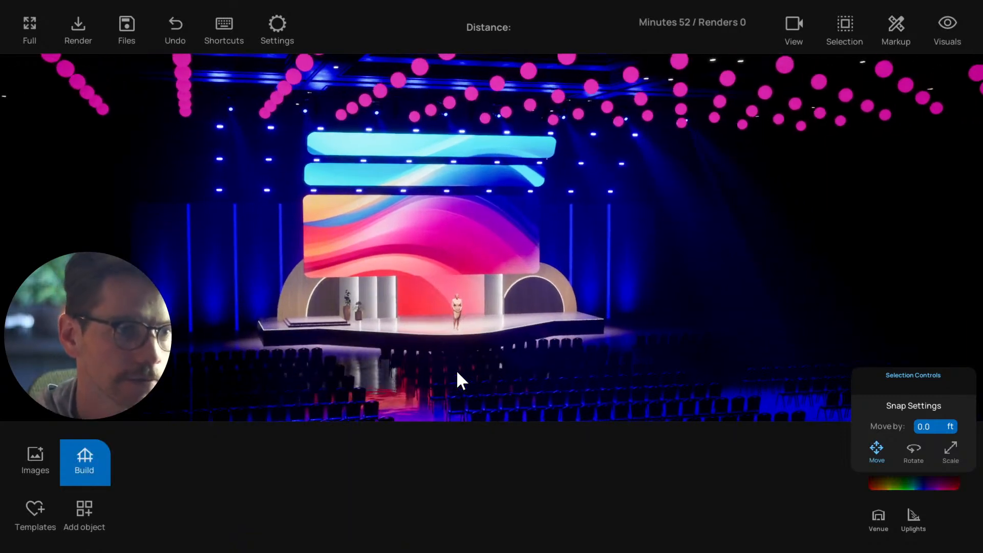
key(s)
key(d)
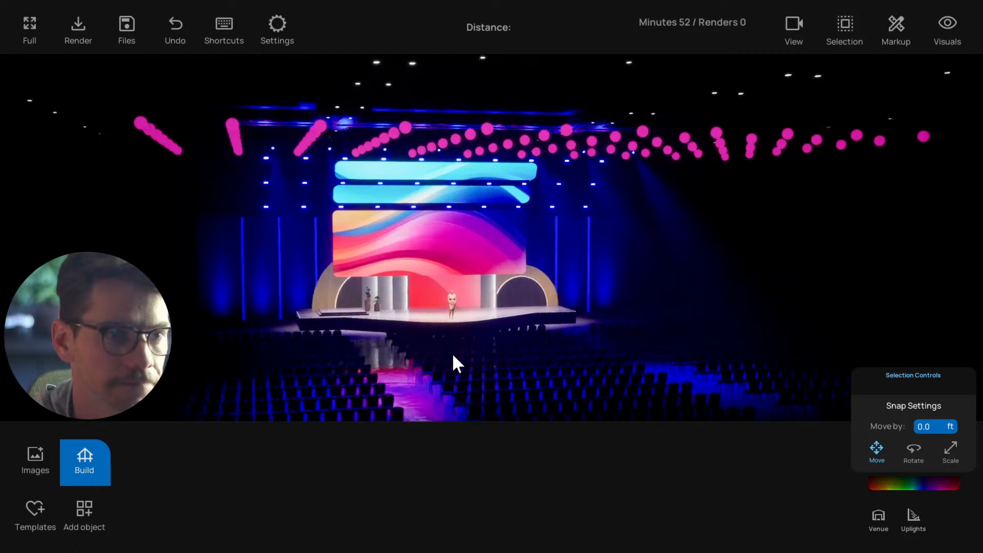
key(d)
key(w)
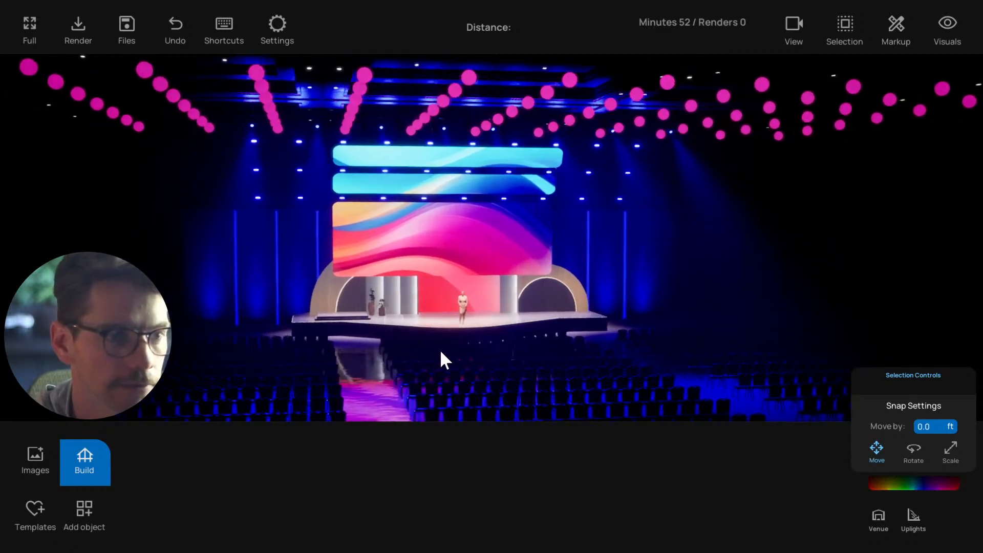
key(a)
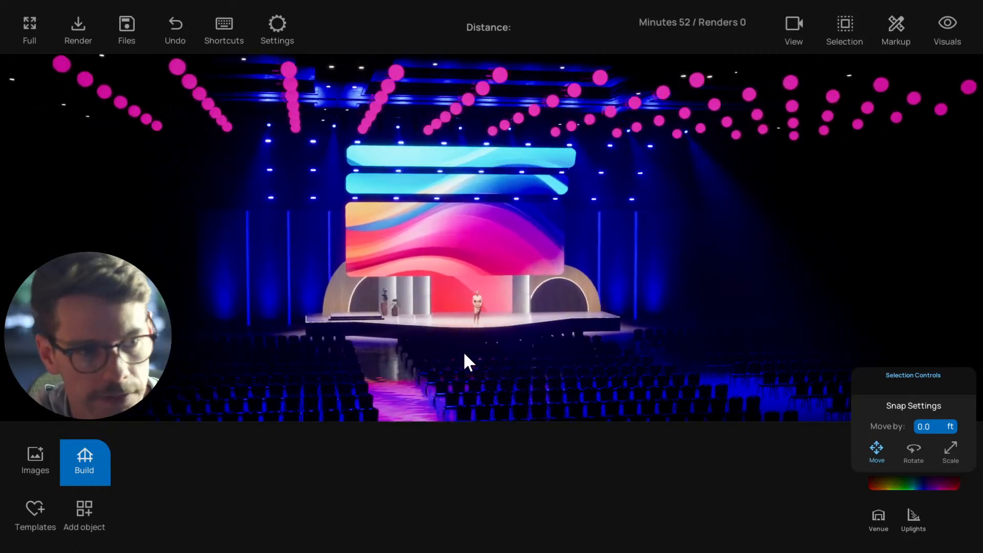
key(d)
right_drag(464, 353, 457, 353)
key(w)
key(s)
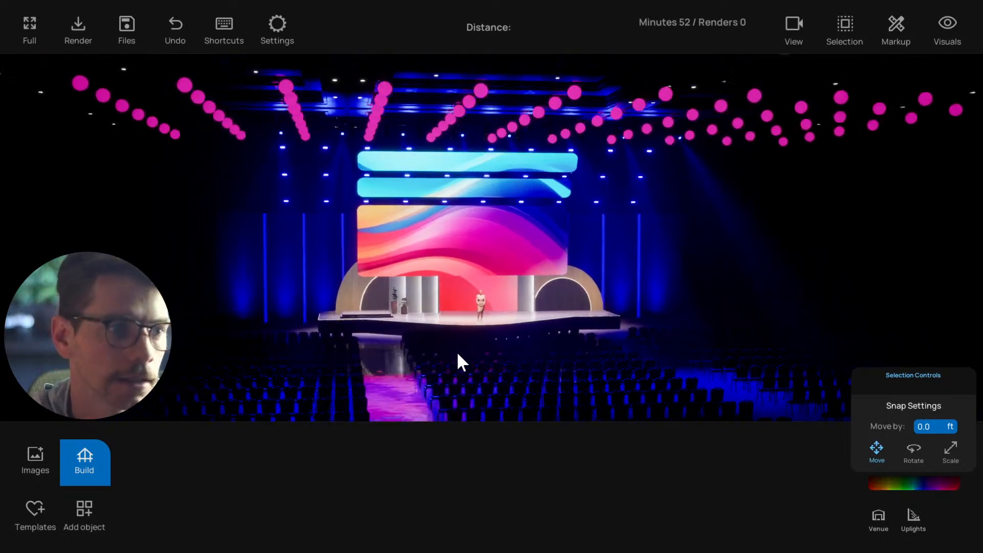
key(w)
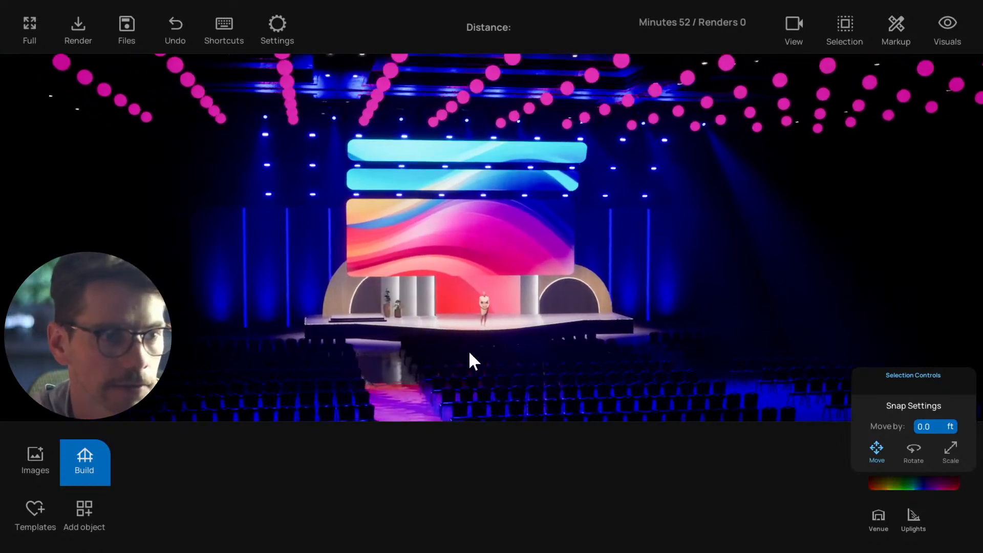
key(a)
right_drag(469, 353, 492, 356)
key(a)
key(w)
key(d)
key(a)
key(w)
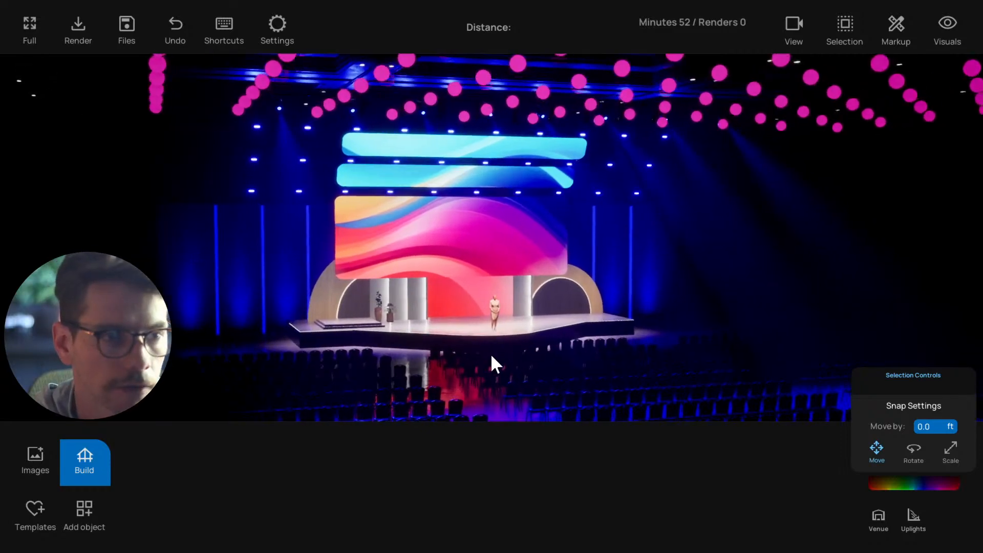
Look through the build categories for room, stage, backdrop and scenery elements
click(84, 457)
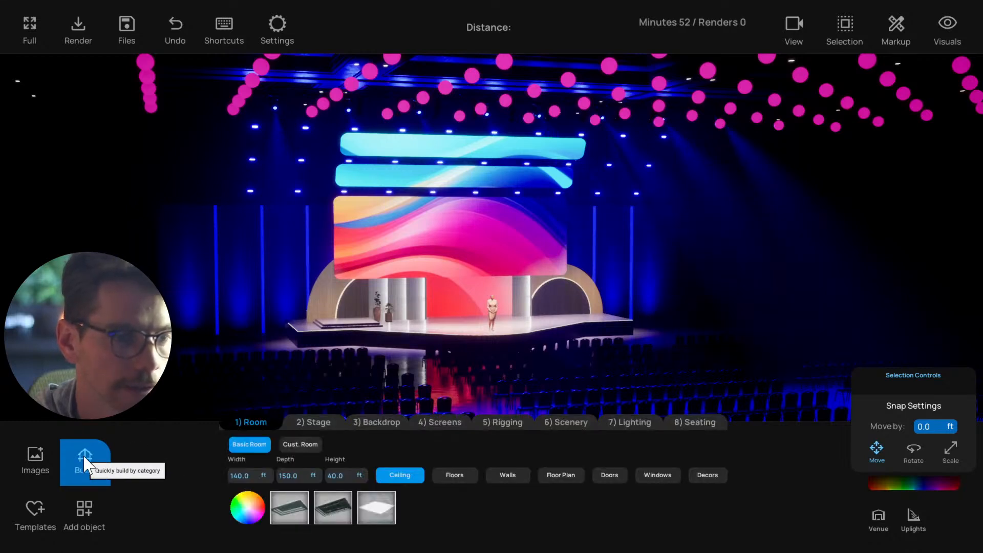
click(314, 424)
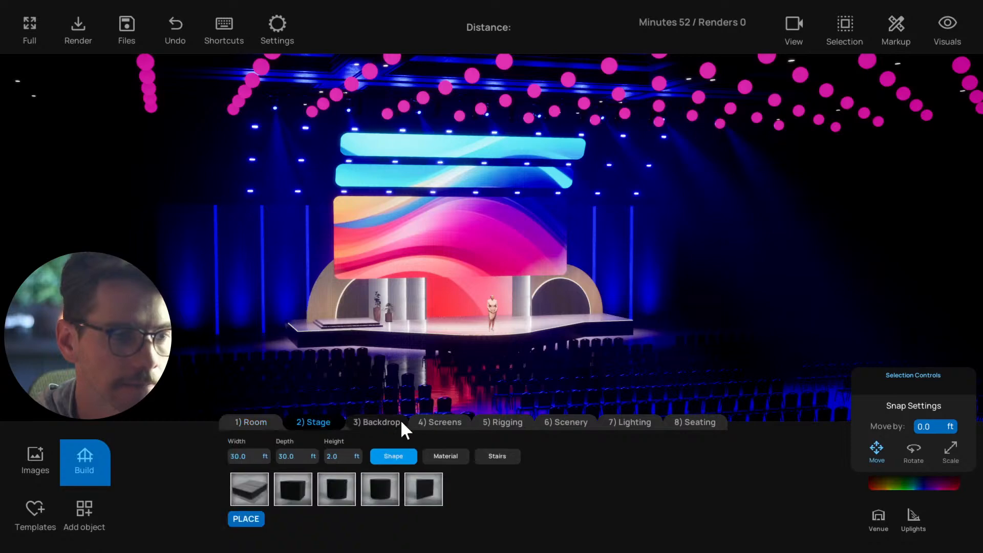
click(389, 423)
click(567, 421)
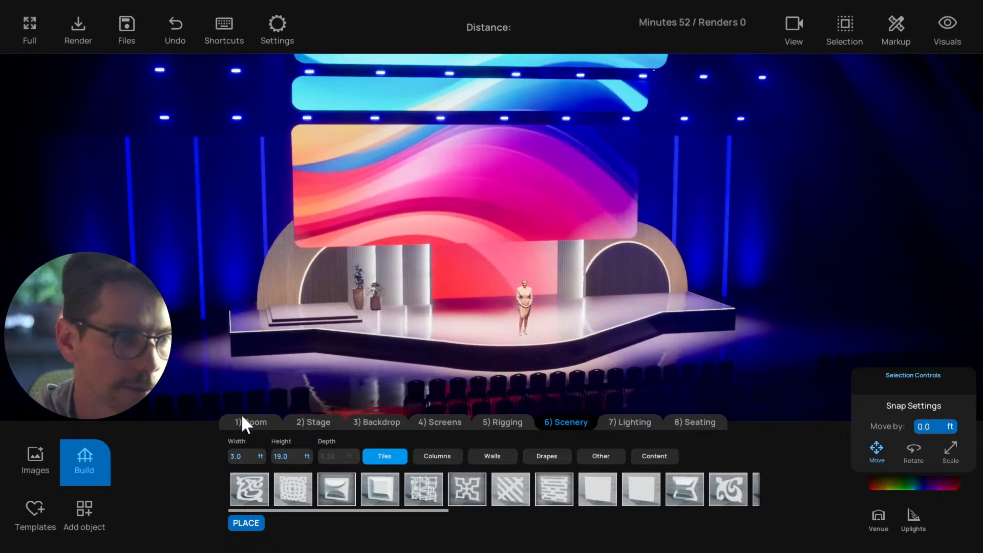
View the basic shapes available to add, and inspect the large wooden arch behind the stepped platform
click(85, 509)
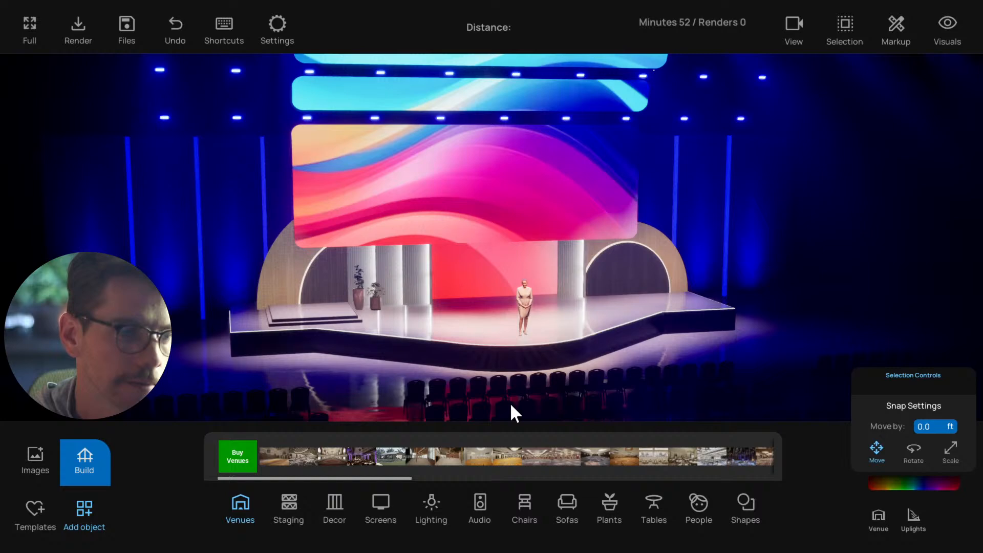
click(745, 505)
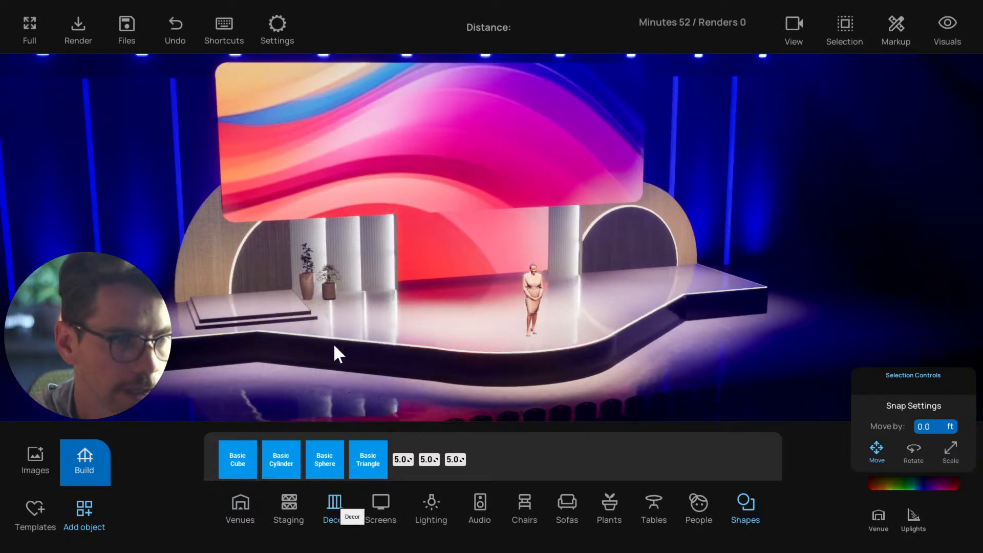
click(223, 279)
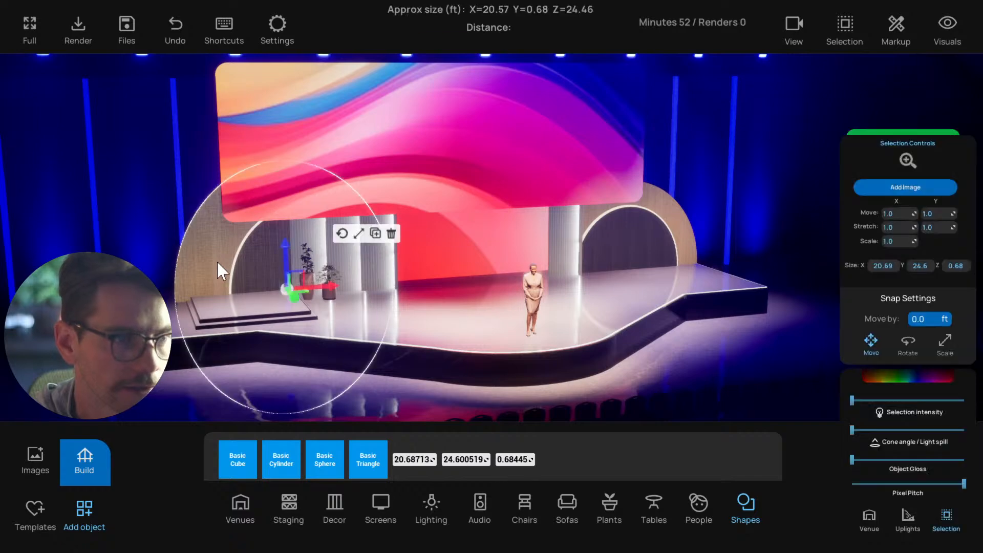
click(193, 283)
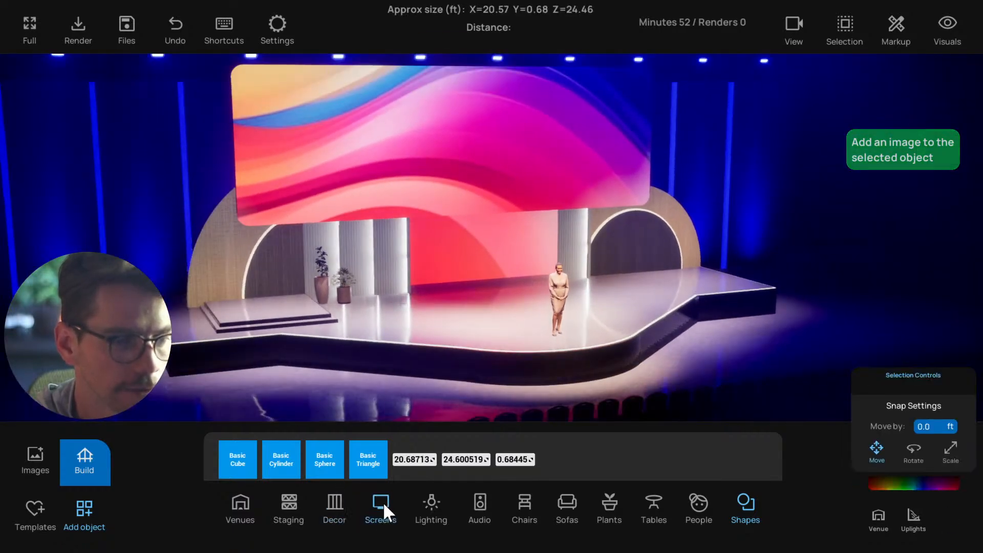
Place an indigo velvet swag from the decor objects on the stage and delete it again
click(330, 500)
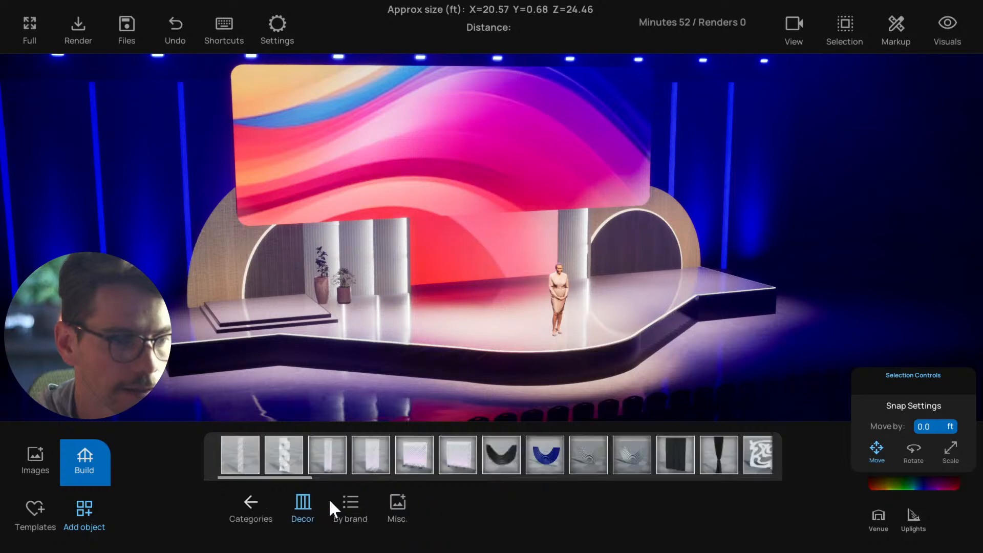
scroll(453, 464, down, 1)
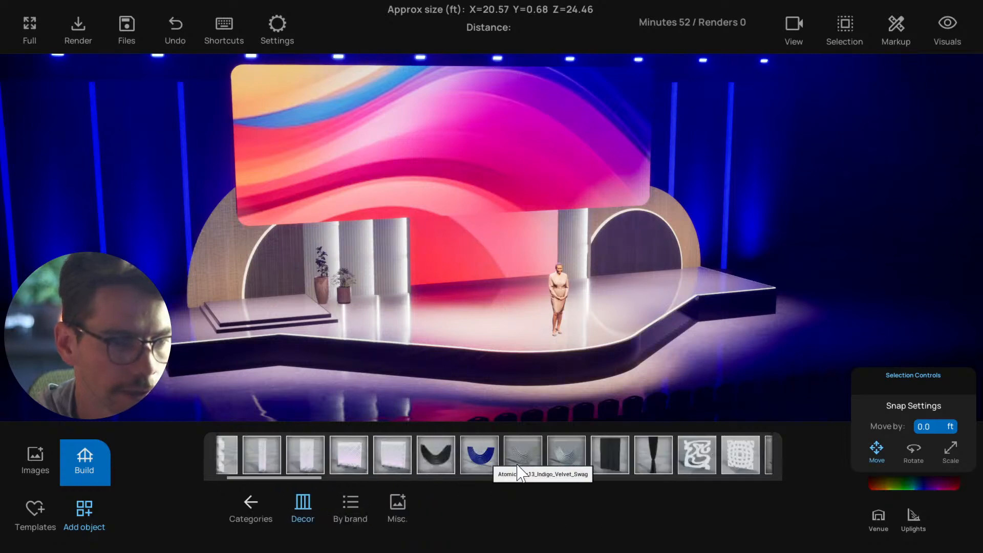
drag(489, 461, 393, 318)
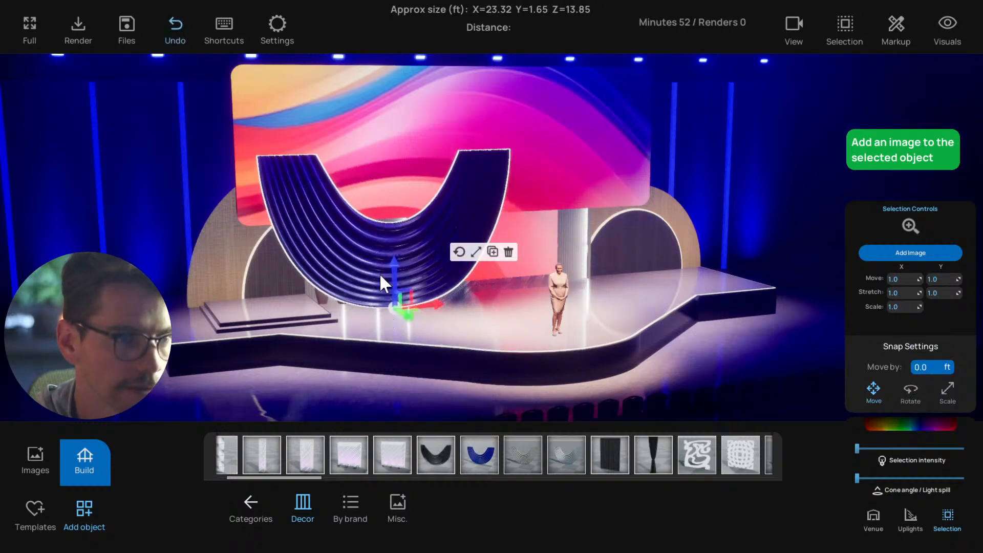
scroll(335, 272, up, 3)
right_drag(333, 271, 359, 223)
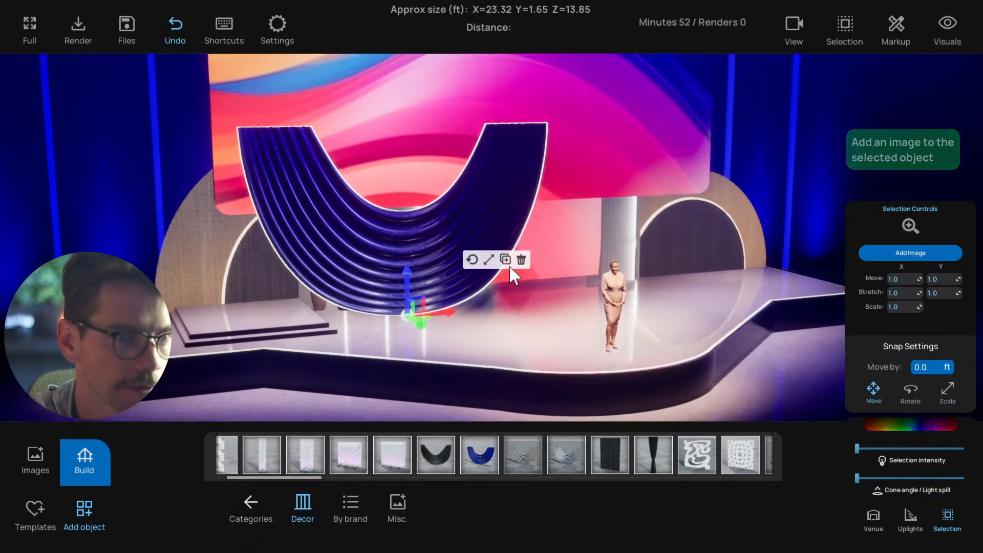
click(521, 261)
Adjust the scene's visual settings for a clearer, higher-contrast view of the stage
scroll(447, 292, up, 3)
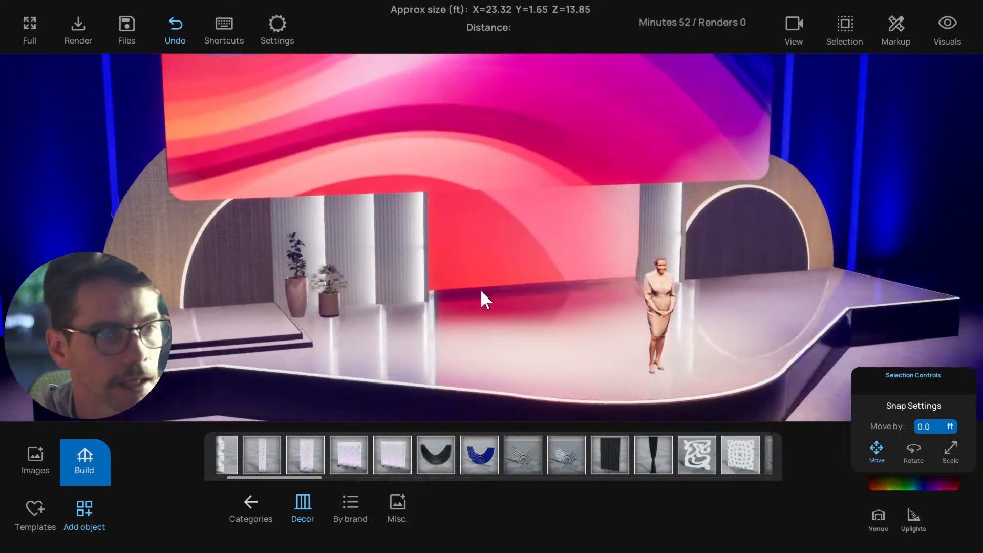
right_drag(480, 289, 453, 263)
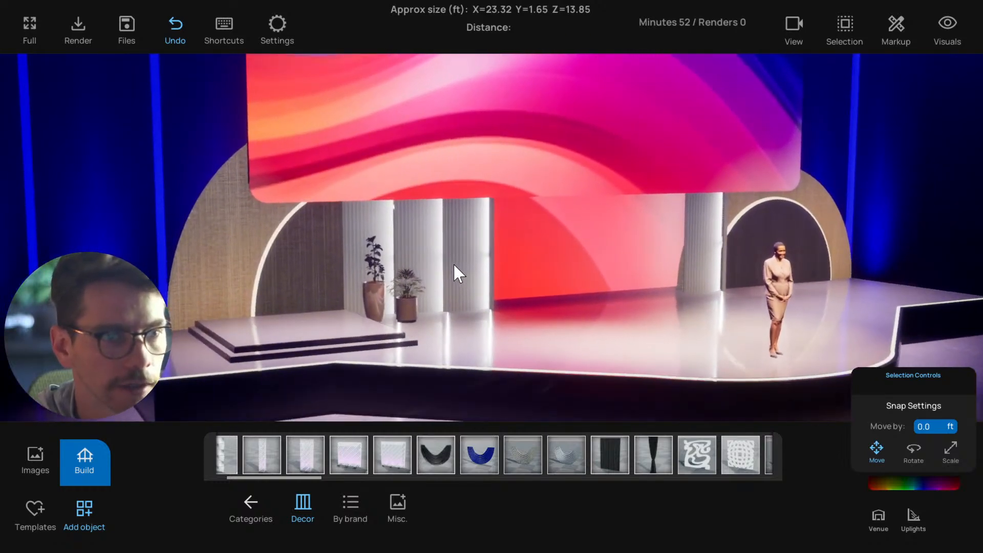
scroll(453, 262, down, 5)
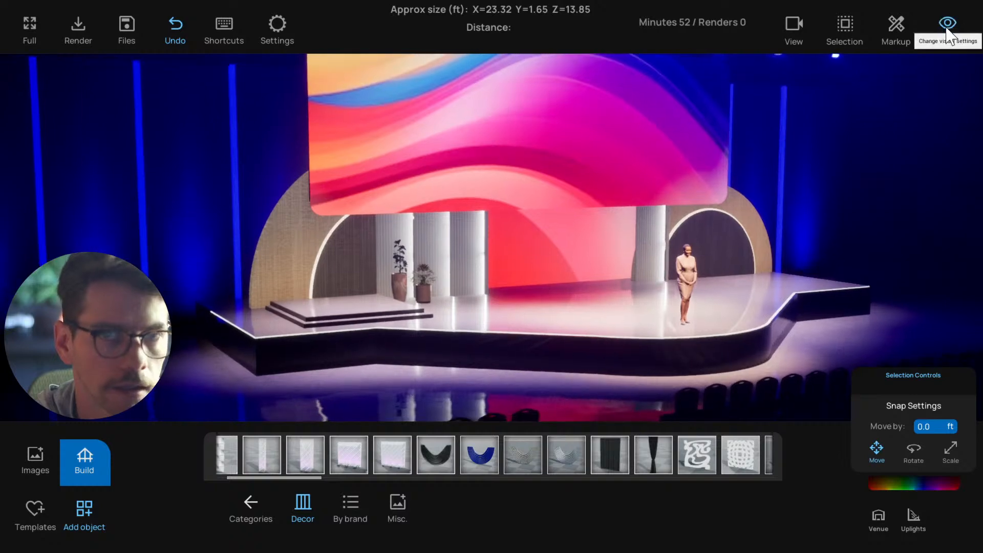
click(947, 27)
click(947, 28)
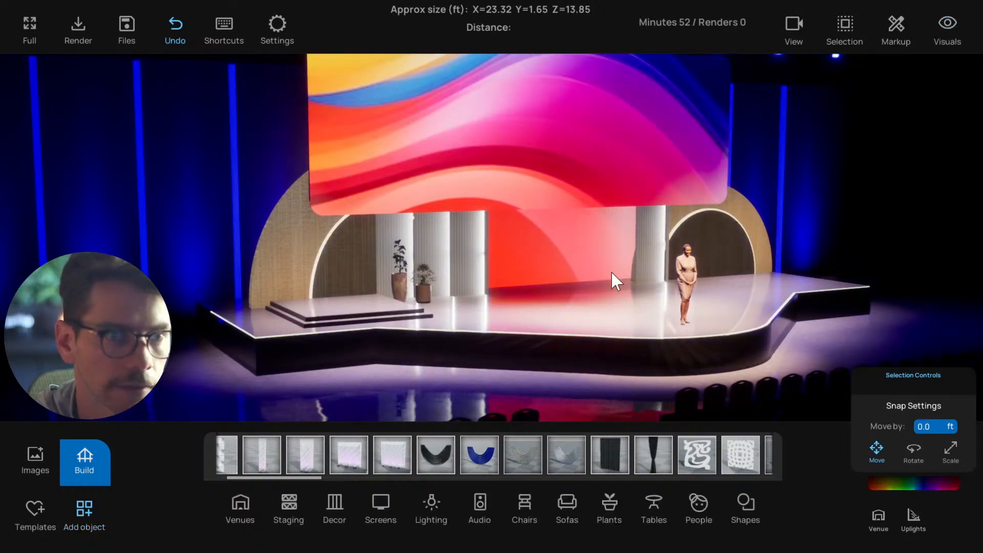
click(353, 391)
click(293, 383)
right_drag(293, 383, 468, 368)
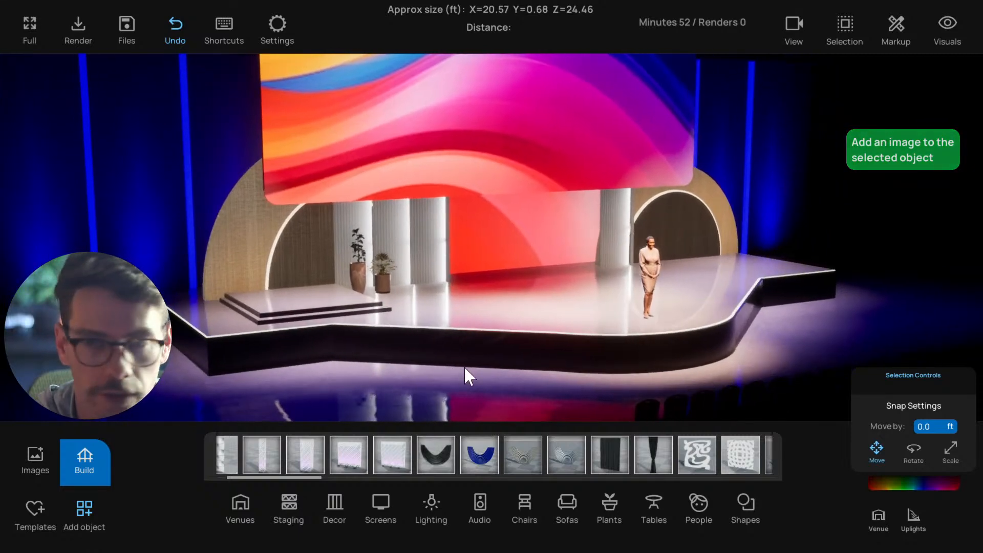
scroll(465, 365, down, 4)
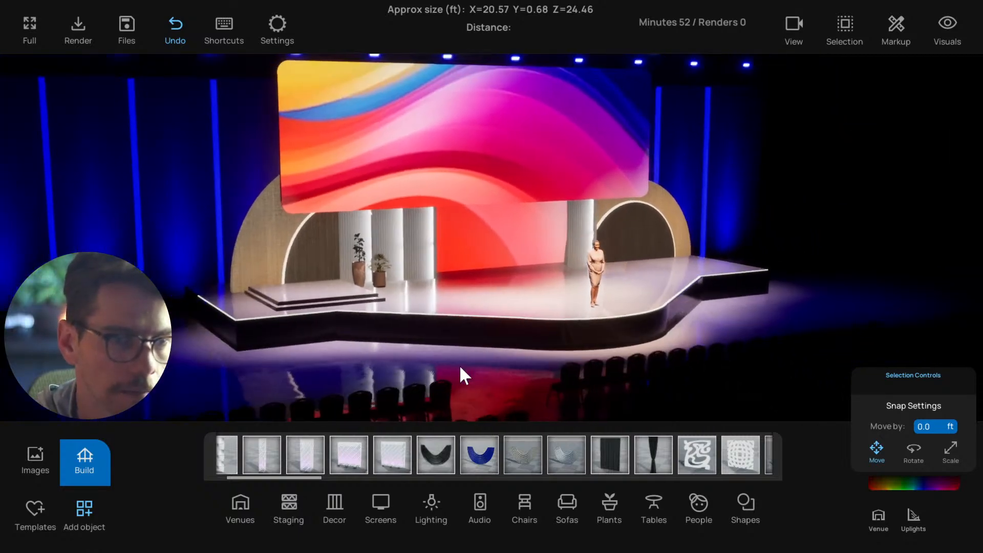
right_drag(459, 365, 404, 342)
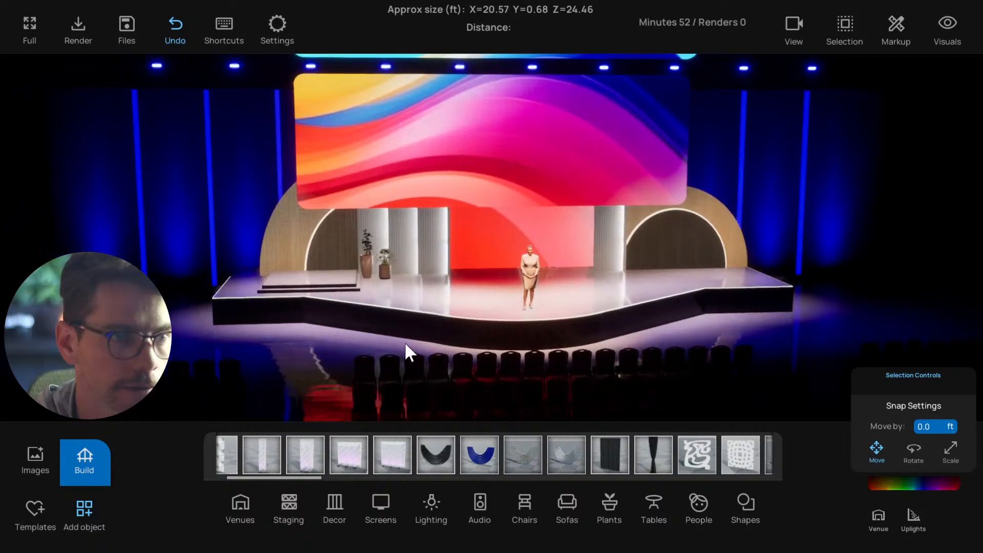
Examine the stage, wooden arches, screens and front seating from several angles and distances
right_drag(253, 107, 284, 174)
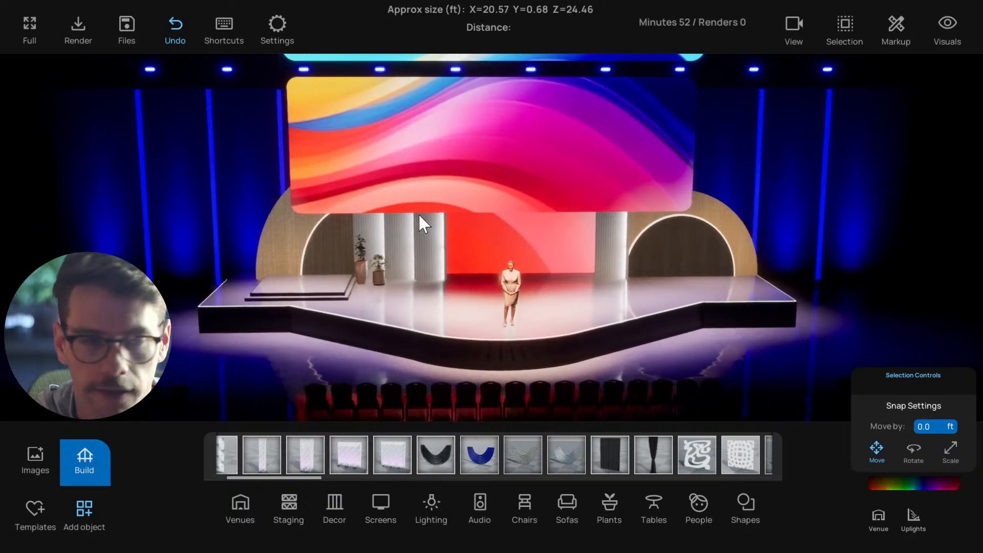
right_drag(412, 215, 466, 227)
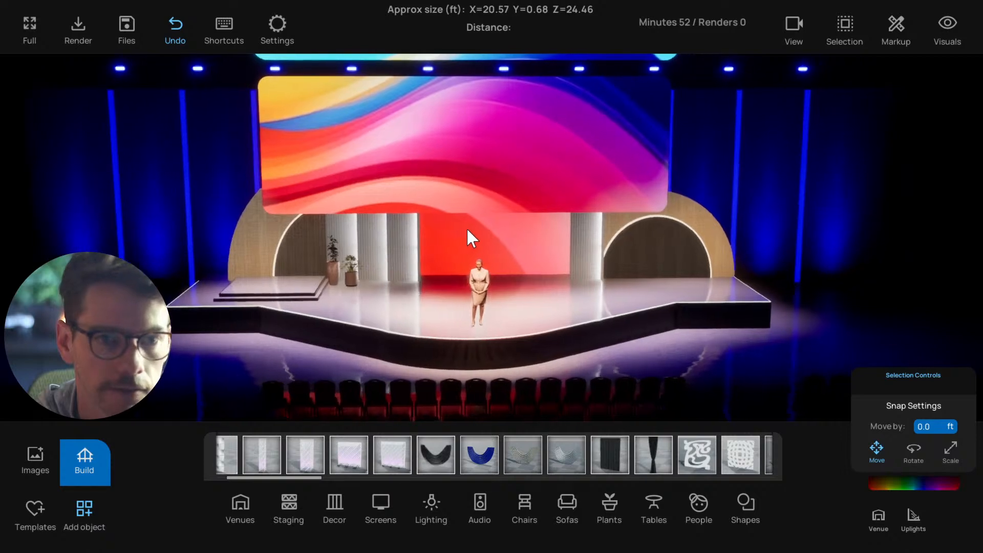
scroll(425, 260, down, 2)
scroll(425, 259, up, 2)
scroll(425, 259, down, 1)
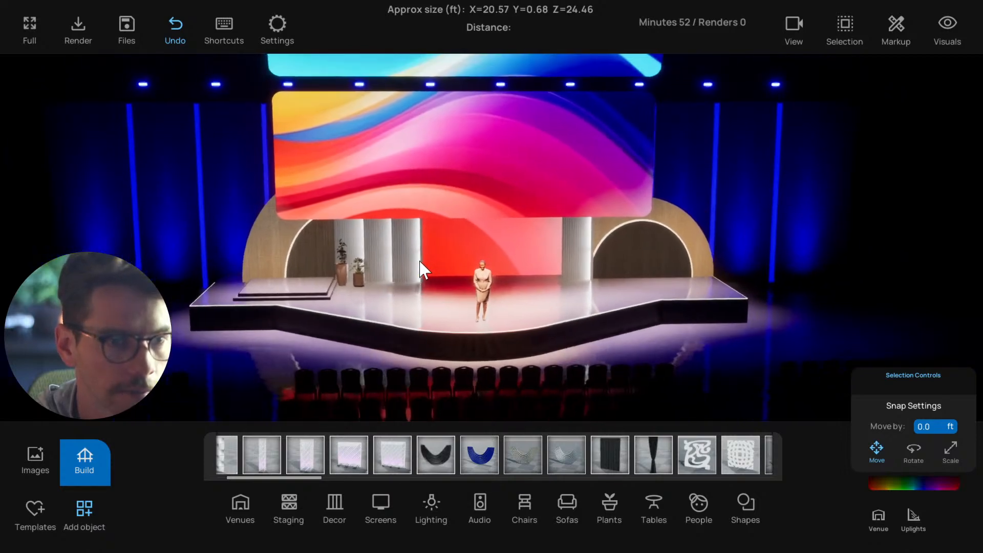
scroll(419, 259, up, 2)
scroll(419, 259, down, 2)
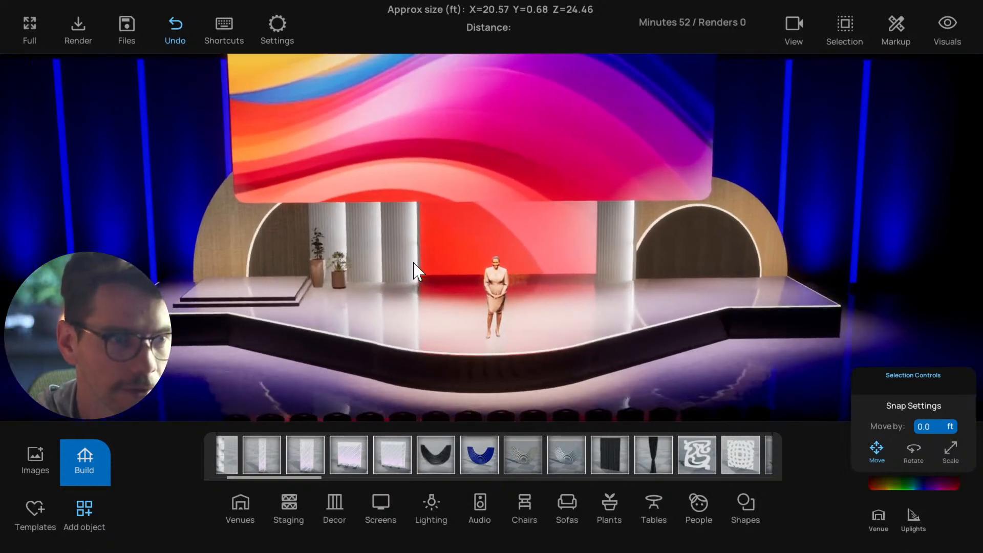
scroll(413, 260, down, 3)
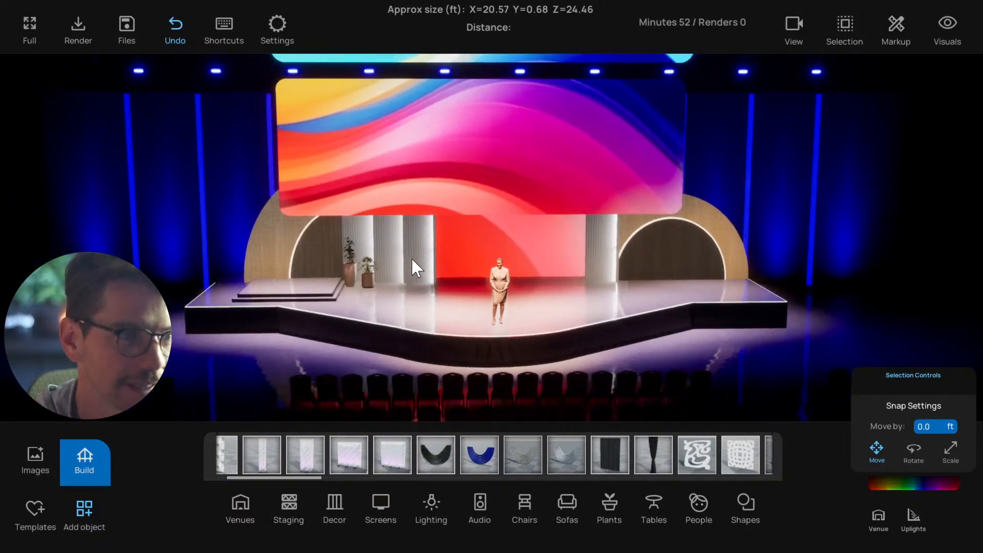
scroll(413, 264, up, 1)
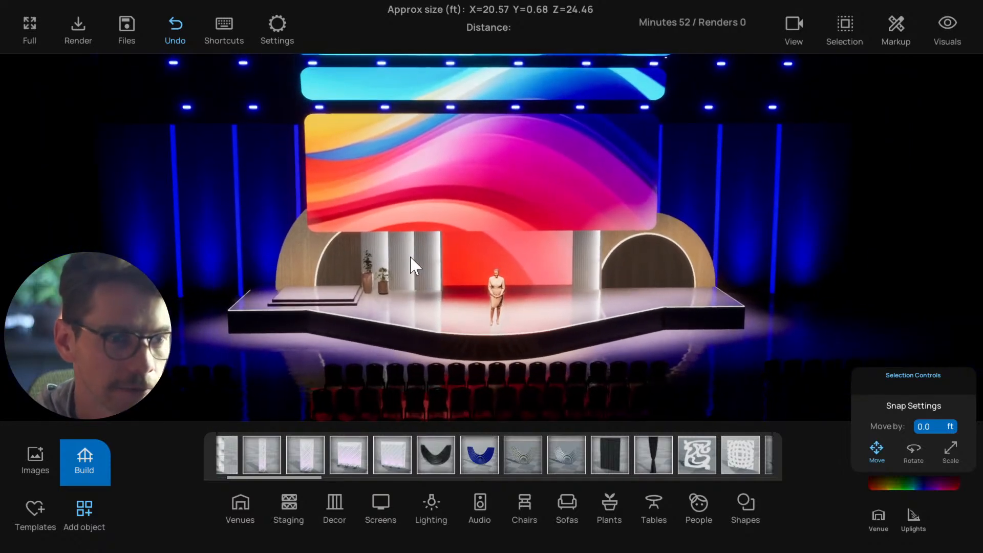
key(w)
key(d)
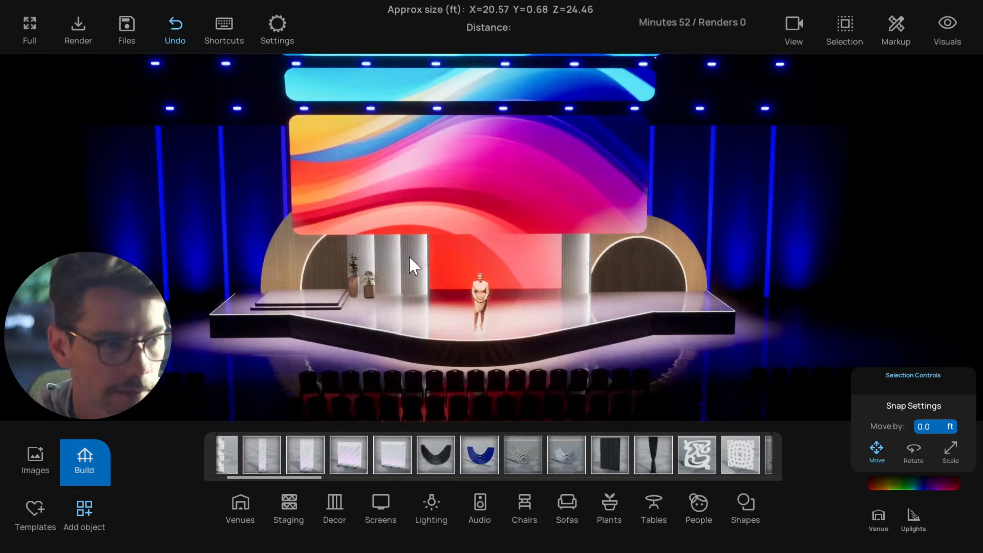
scroll(409, 261, up, 2)
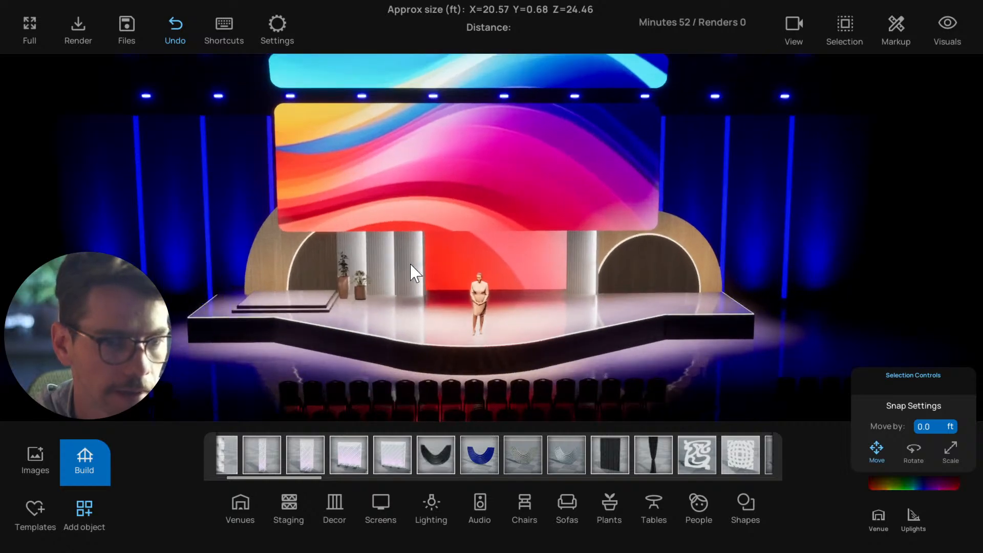
scroll(410, 269, down, 2)
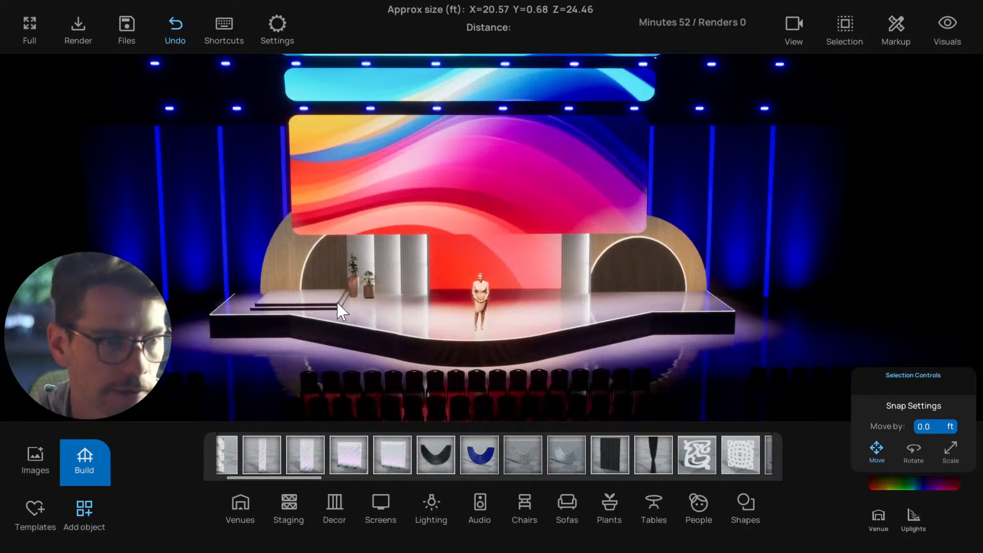
middle_drag(337, 303, 341, 298)
scroll(340, 298, up, 1)
scroll(341, 298, down, 1)
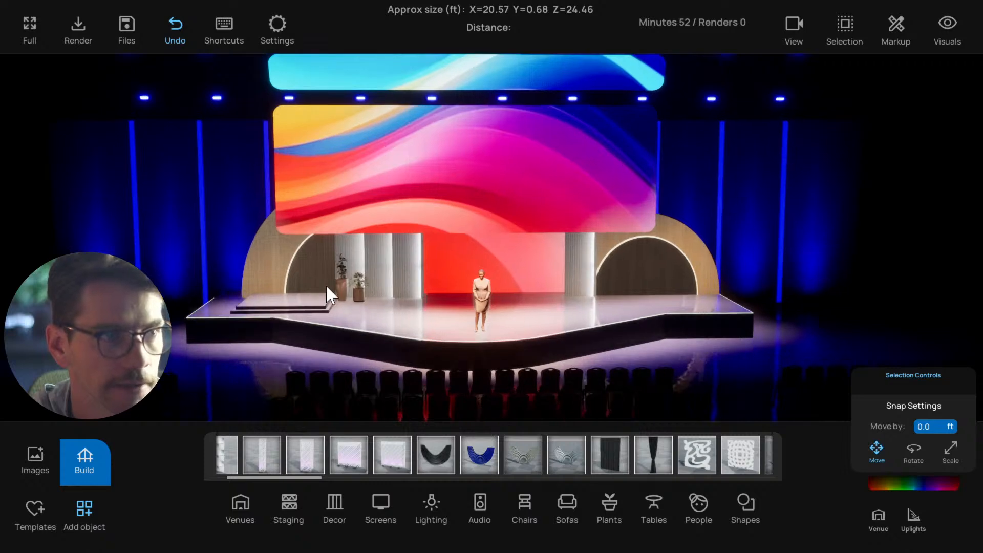
scroll(328, 286, up, 2)
scroll(339, 284, down, 1)
middle_drag(339, 283, 374, 291)
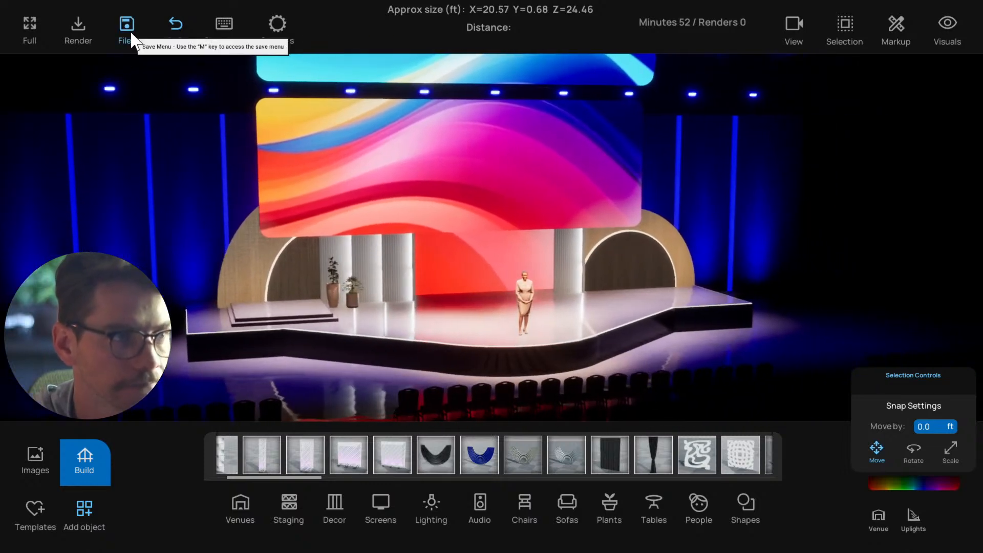
Save the current project as a new project named "Friyay Stream 2024.05.03" in the Friday Streams folder
click(127, 27)
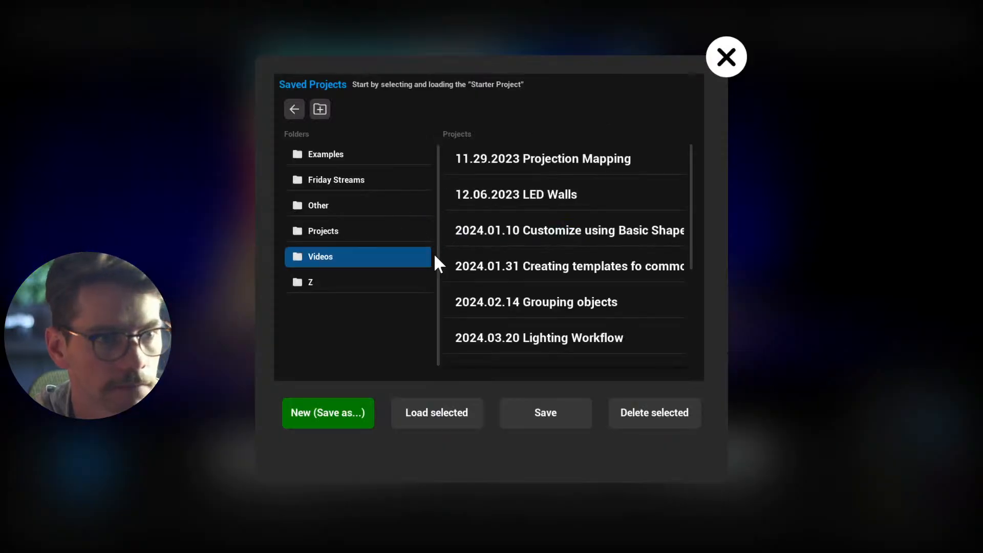
scroll(533, 276, down, 4)
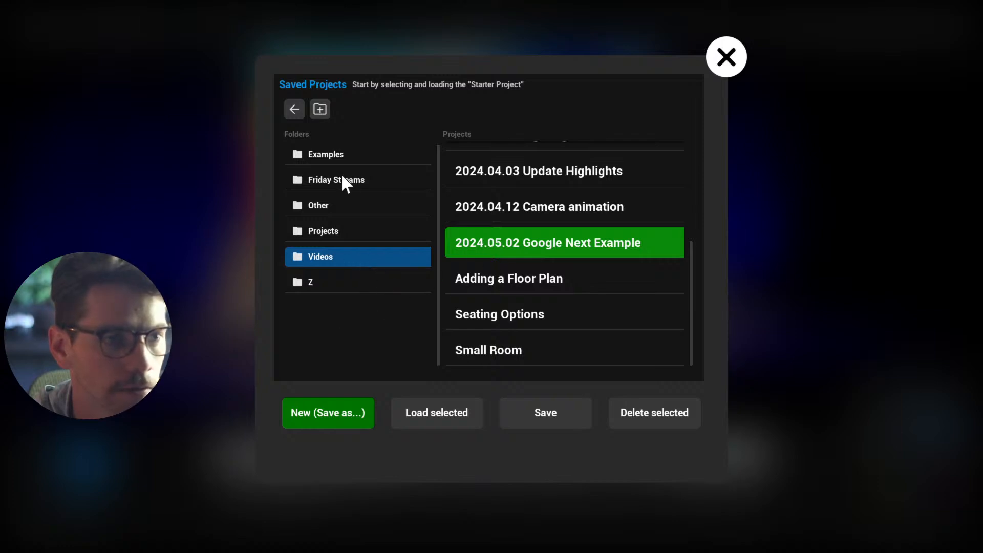
click(344, 187)
scroll(484, 297, up, 2)
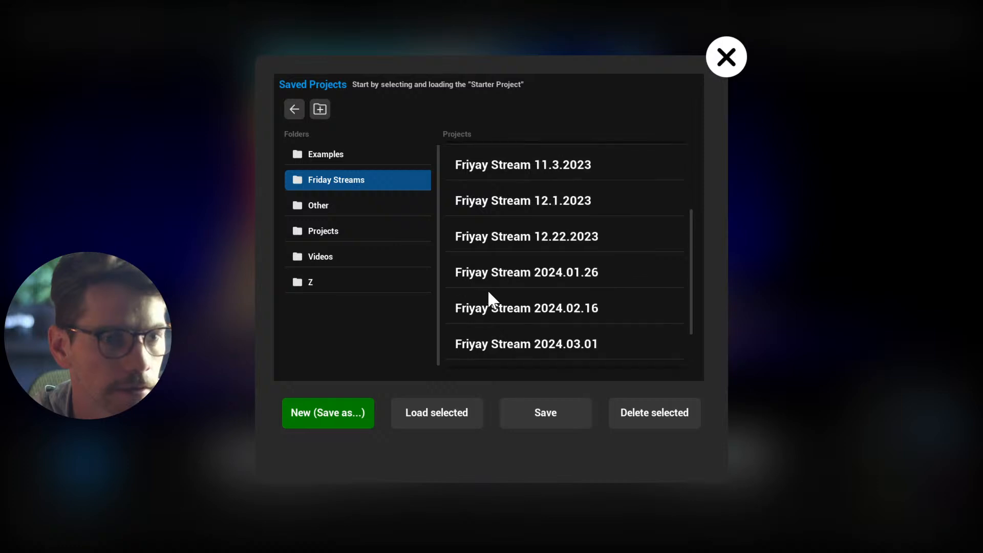
scroll(489, 291, down, 2)
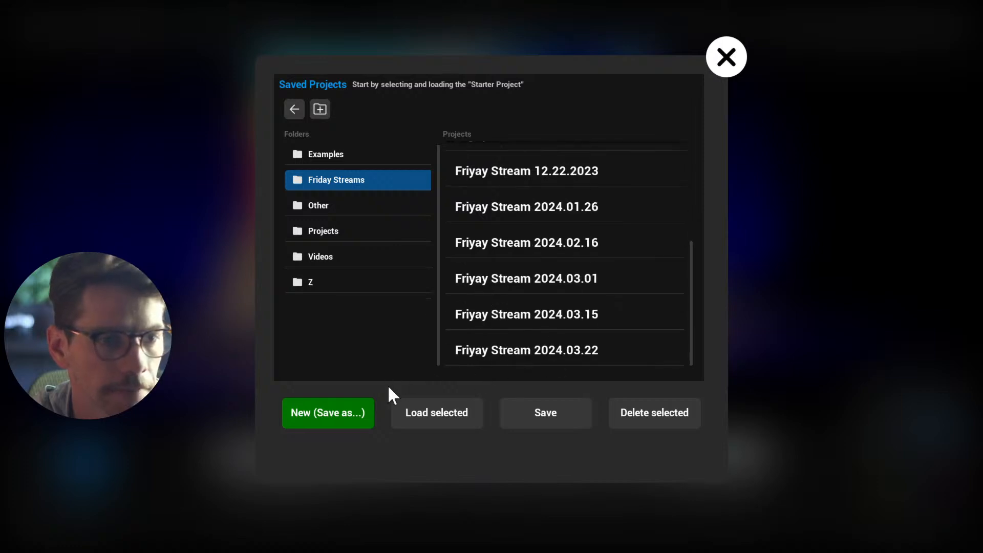
click(322, 413)
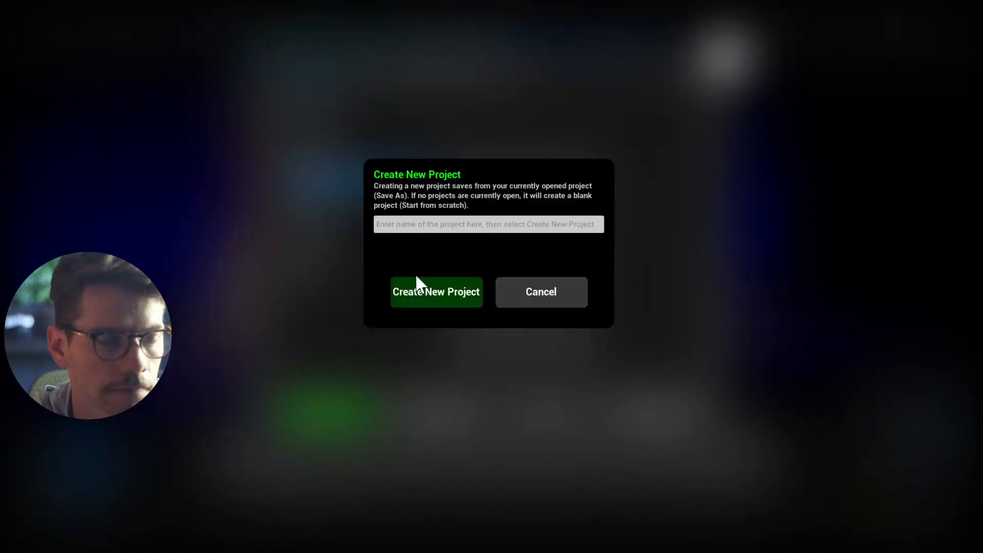
text(Friyay Stream 2024.05.03)
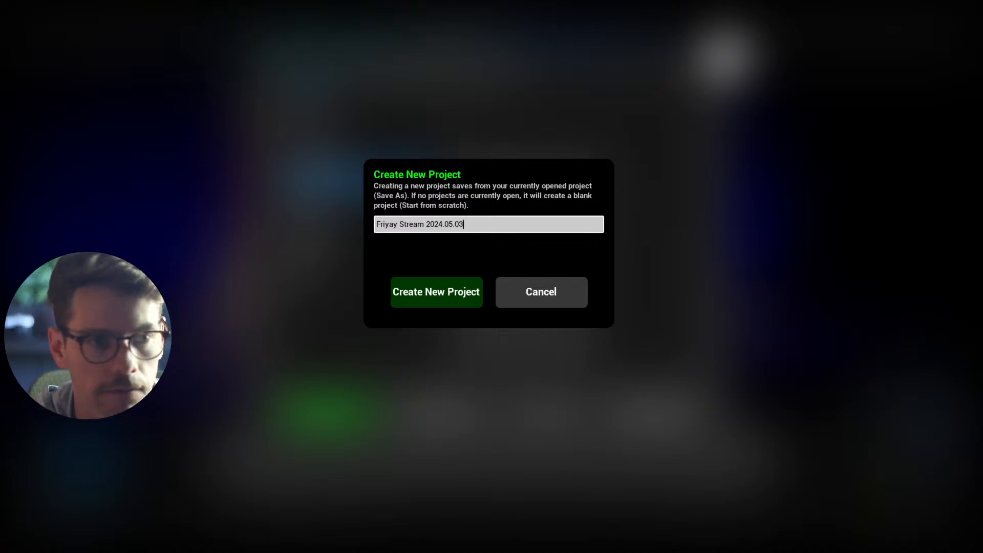
click(452, 296)
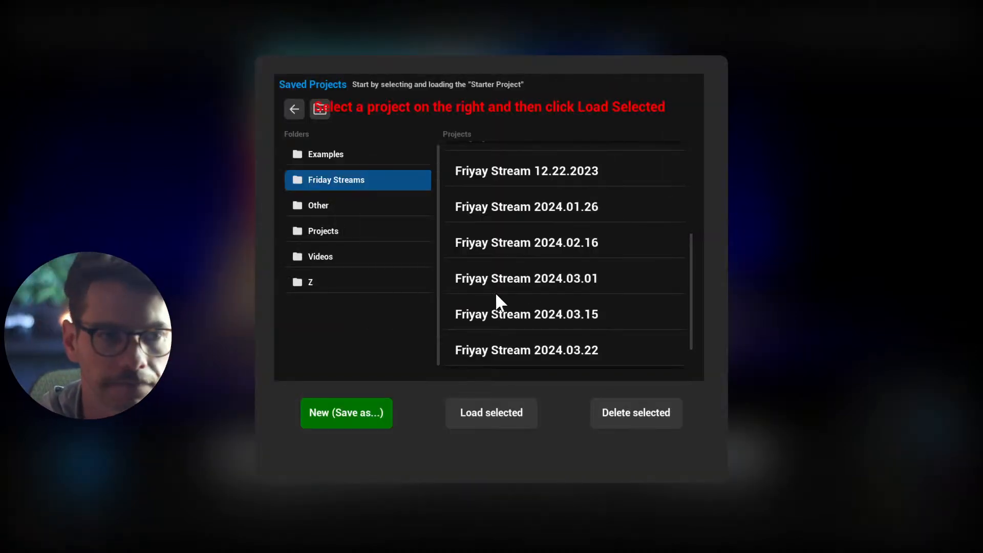
Load the Friyay Stream 2024.05.03 project from the Friday Streams folder
scroll(517, 285, down, 1)
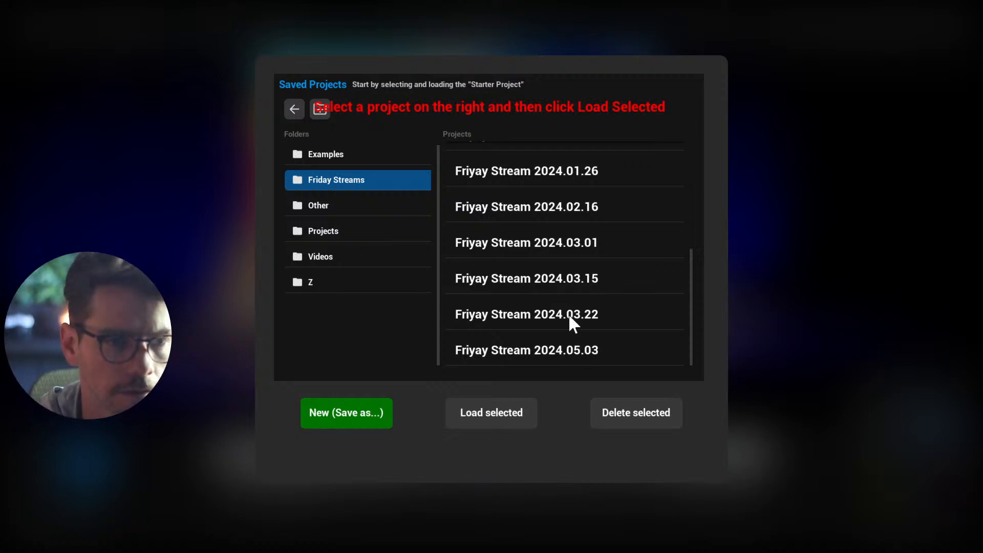
click(530, 352)
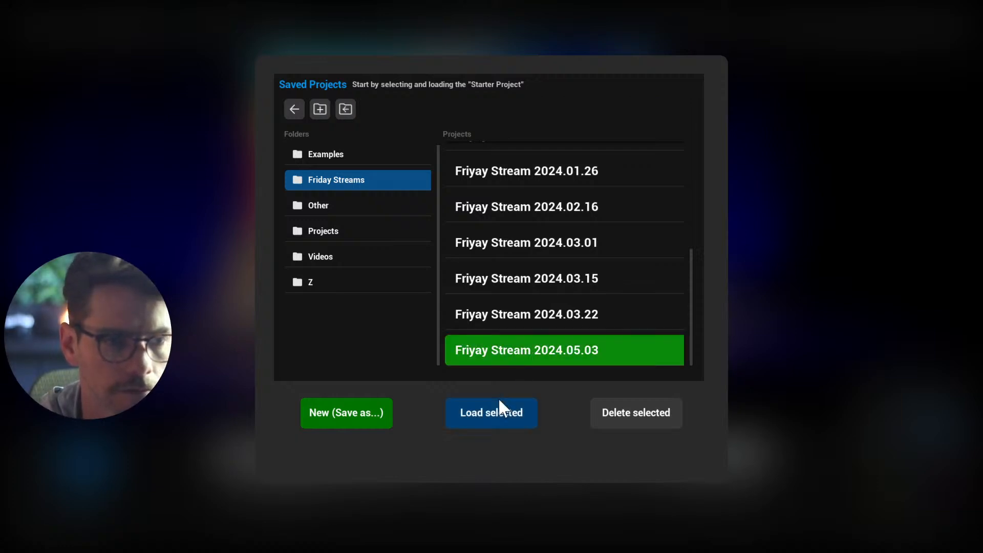
click(493, 411)
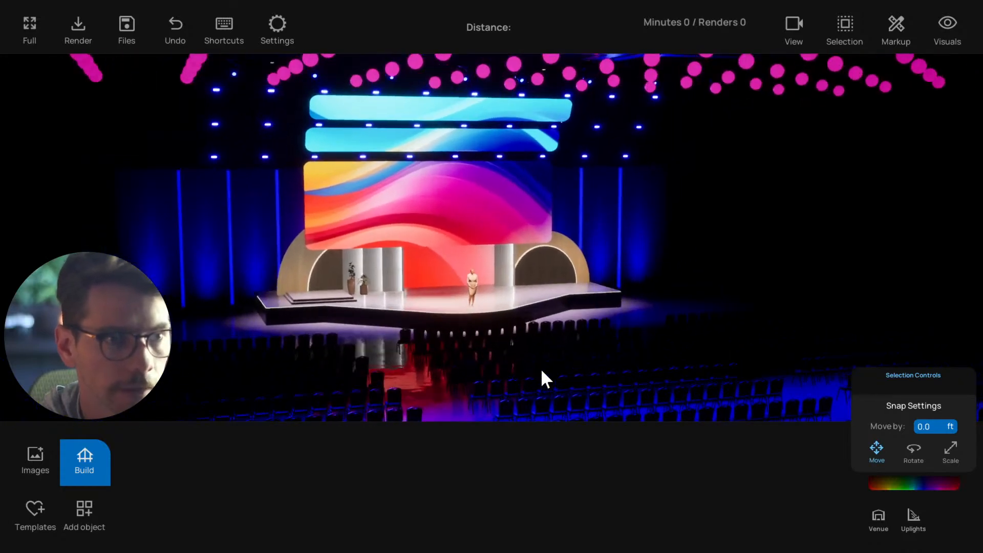
Review the saved projects in the Videos and Friday Streams folders, including 2024.05.02 Google Next Example, without loading another one
click(126, 29)
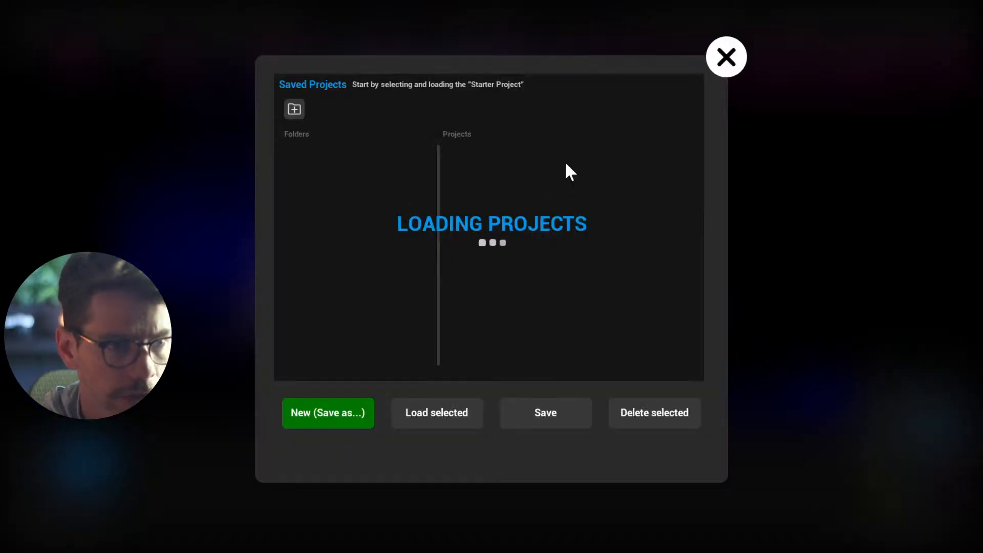
scroll(516, 252, down, 5)
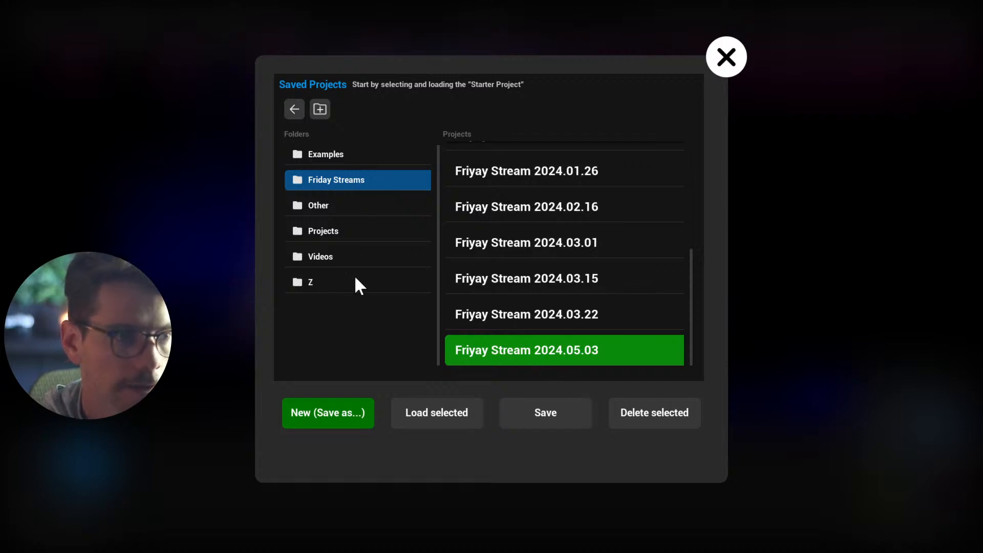
click(358, 258)
scroll(506, 287, up, 2)
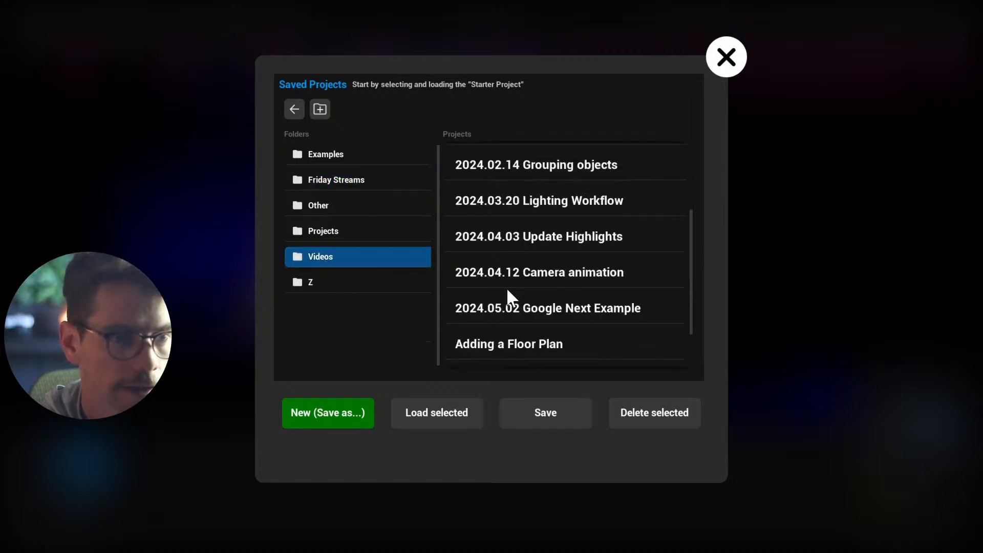
scroll(506, 288, down, 1)
click(529, 297)
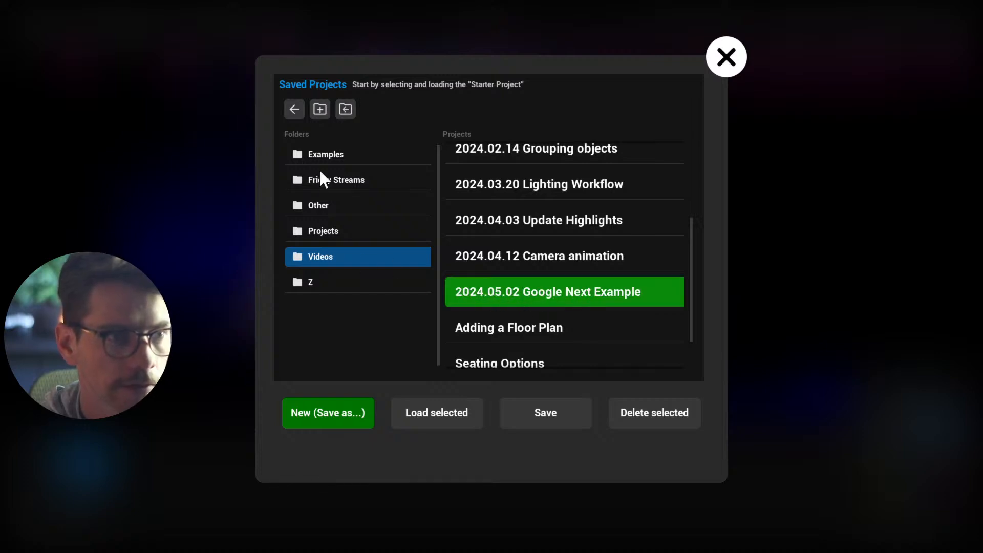
click(338, 182)
scroll(546, 242, down, 2)
scroll(545, 242, up, 2)
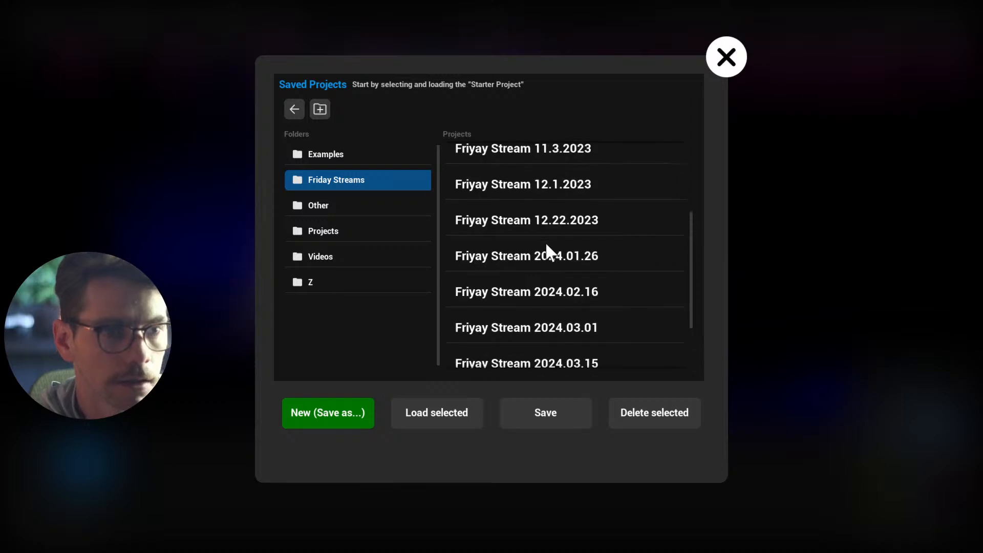
scroll(545, 241, down, 2)
click(737, 69)
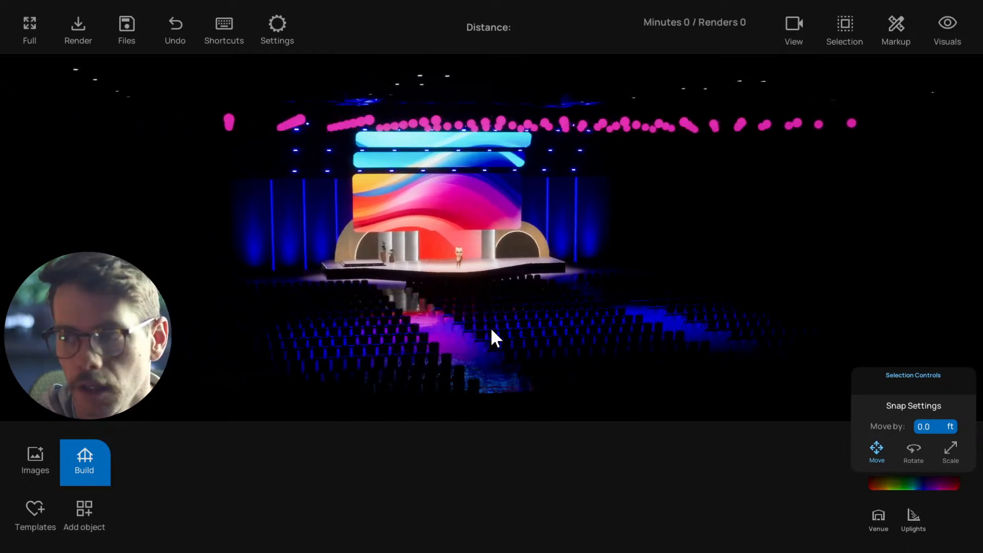
Show the basic room build options and raise the venue's room intensity slightly to brighten the ceiling, walls and seating
click(521, 115)
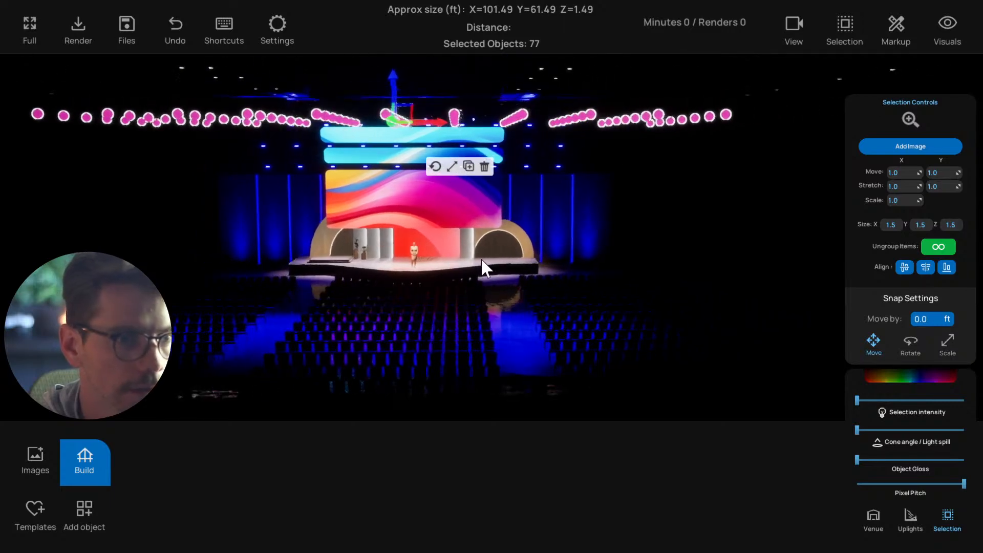
click(518, 253)
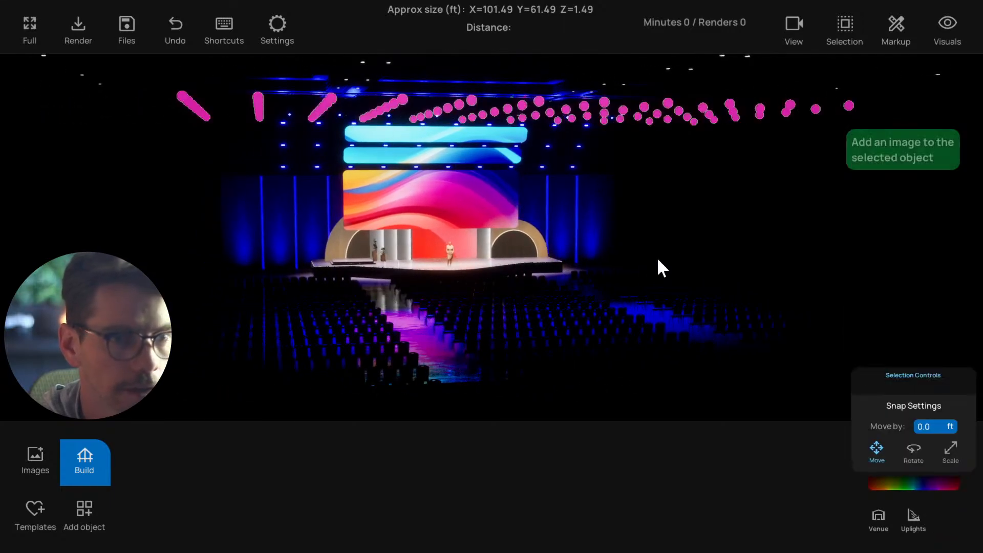
click(876, 517)
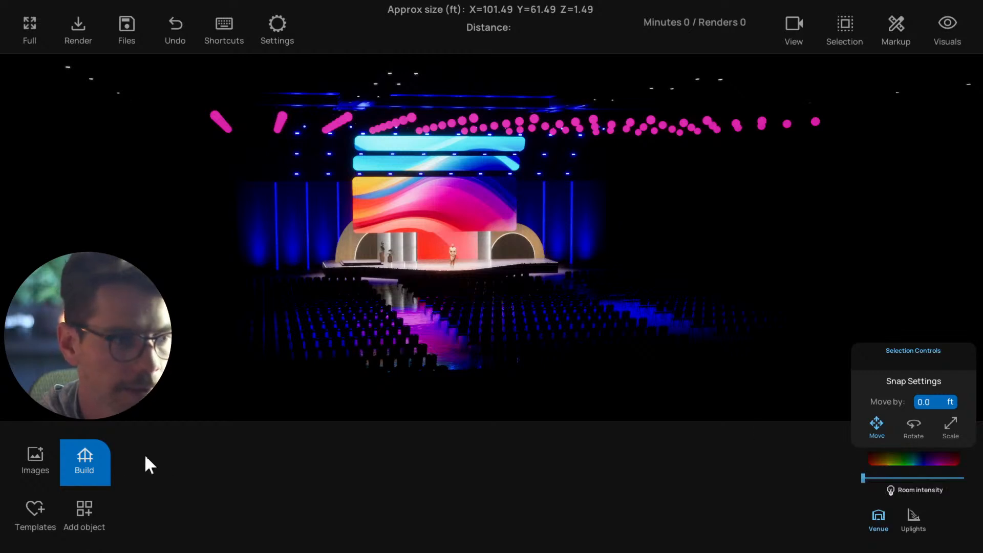
click(86, 464)
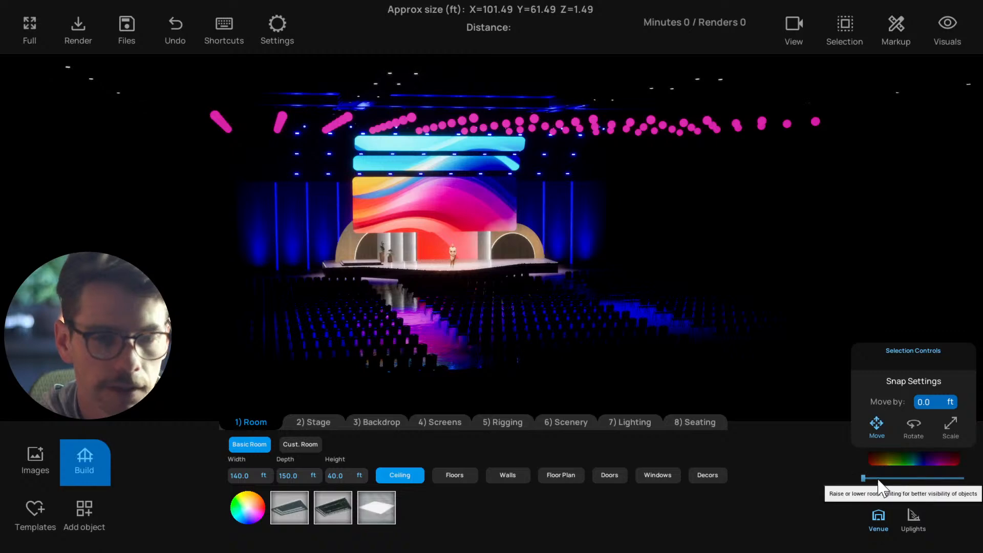
drag(863, 478, 868, 478)
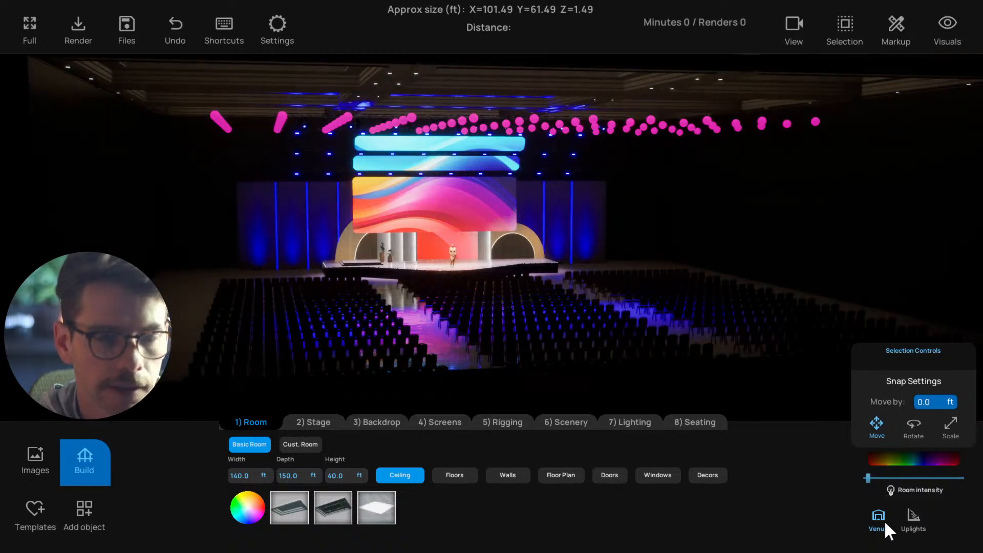
drag(868, 479, 877, 478)
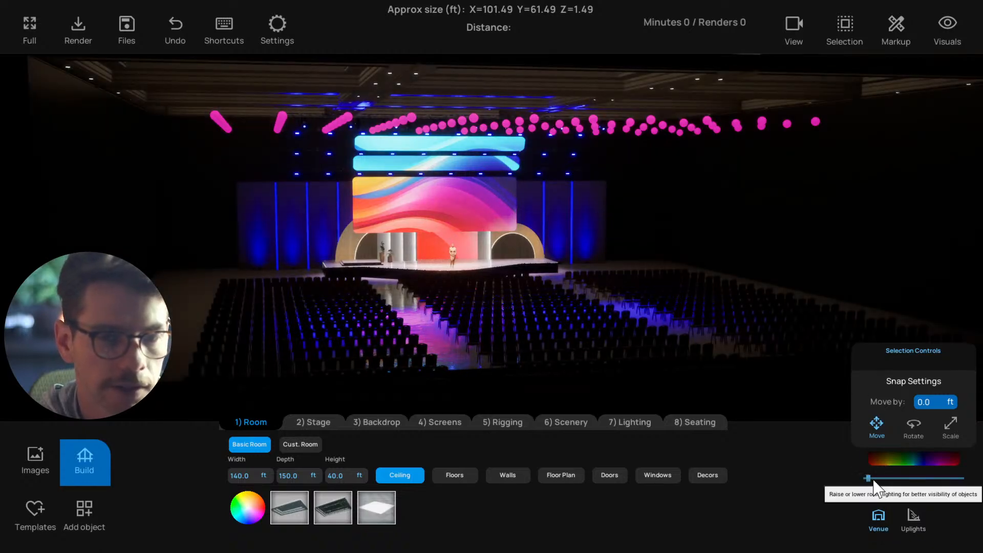
right_drag(664, 352, 634, 333)
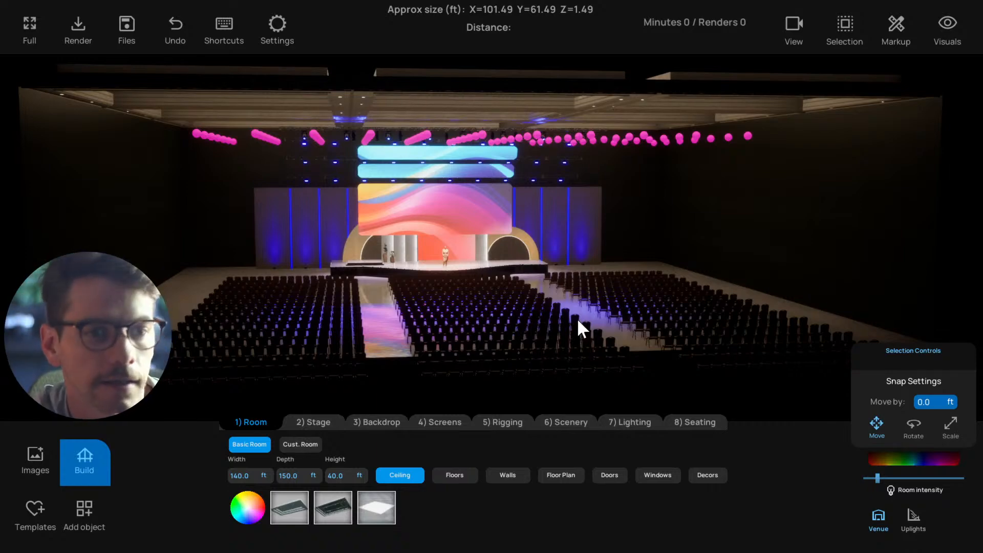
scroll(581, 319, up, 1)
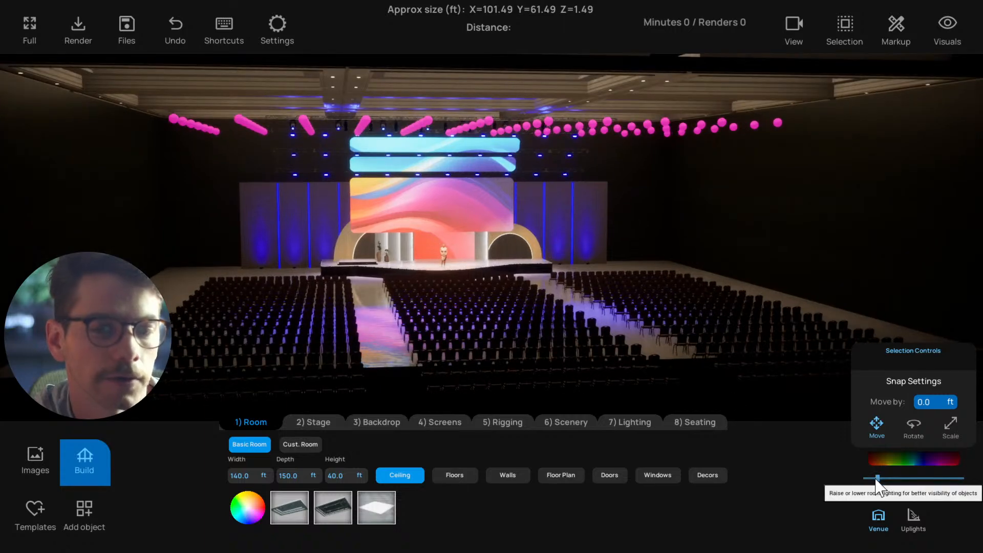
Compare the stage with the venue's room intensity lowered to near zero and raised again to brighten the ceiling and seating
drag(877, 478, 865, 478)
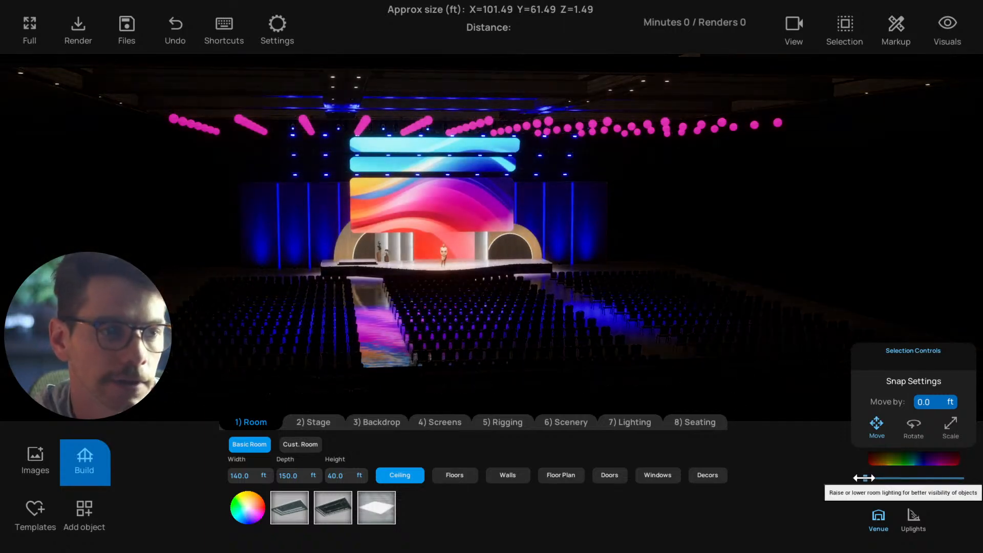
middle_drag(645, 331, 638, 325)
right_drag(638, 325, 646, 323)
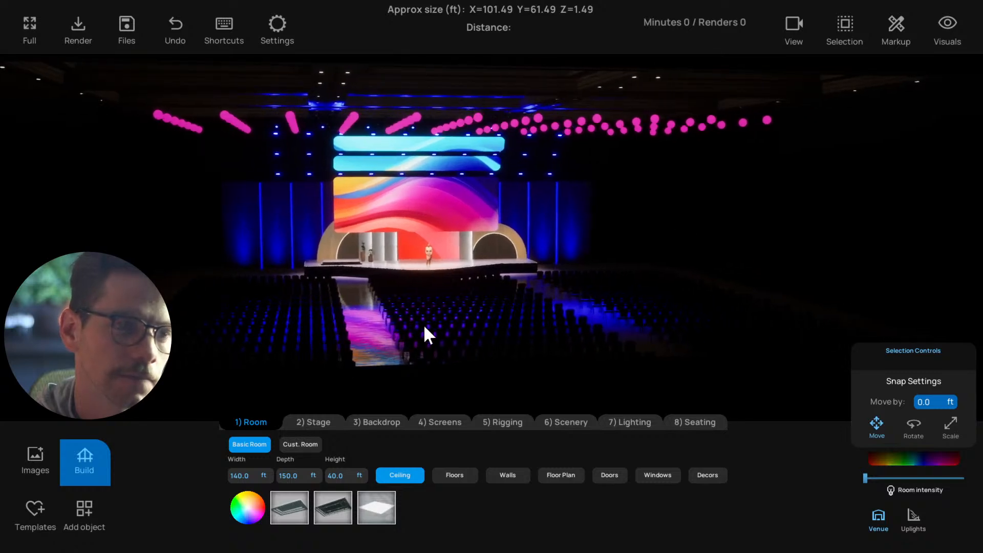
right_drag(423, 325, 453, 324)
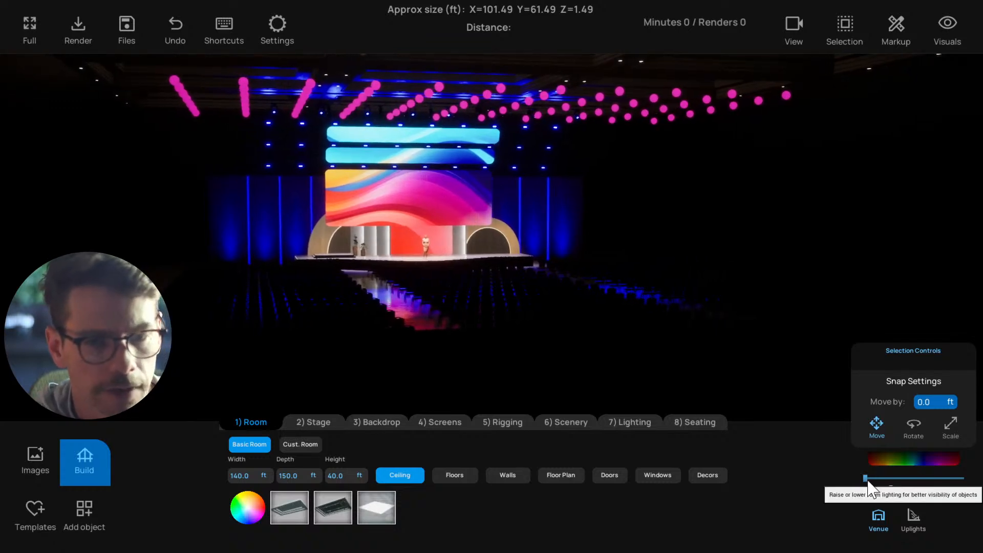
drag(866, 478, 884, 478)
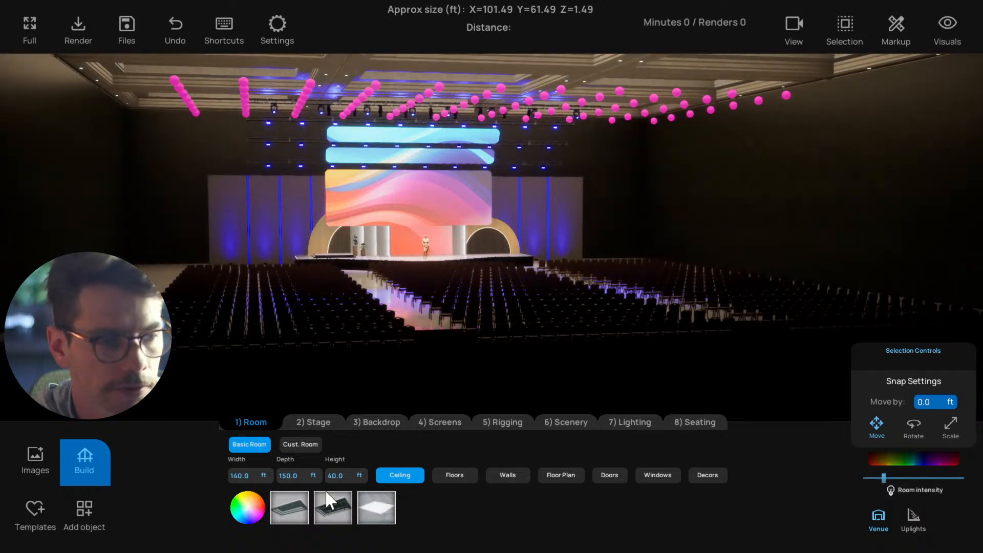
Try a dark floor material for the room and apply the last floor material in the set, a white one
click(464, 475)
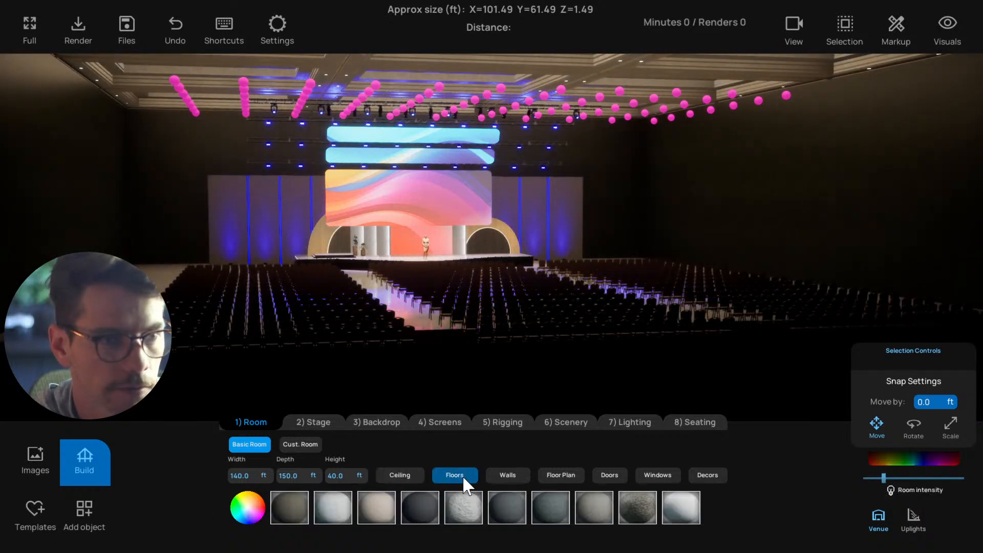
click(426, 508)
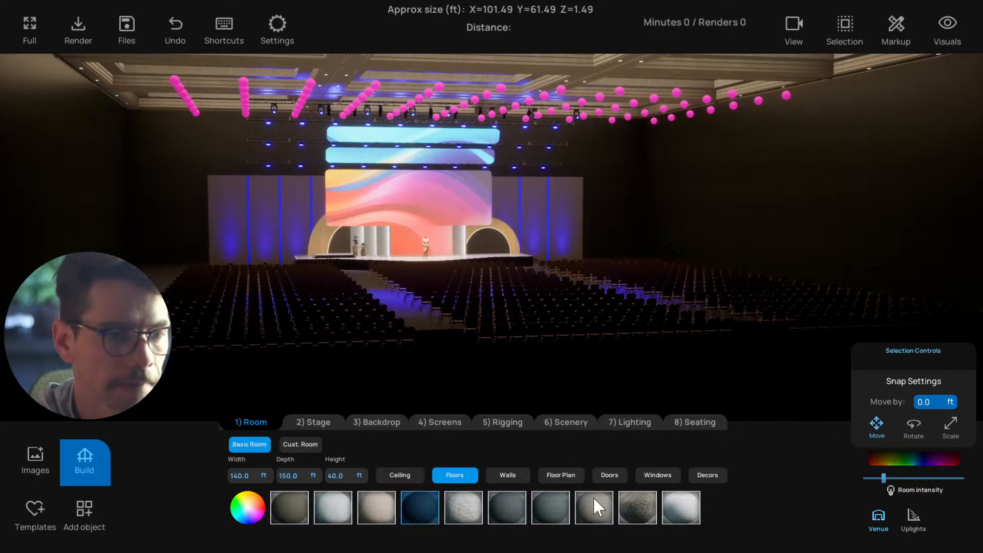
click(683, 509)
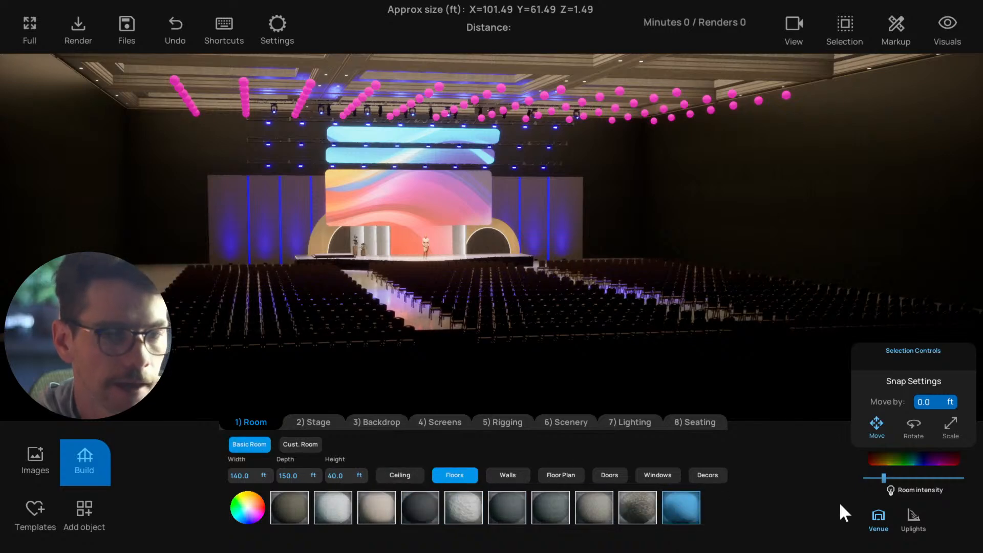
Drop the venue's room intensity to its minimum, and raise it slightly so the chairs and walls show
drag(883, 478, 863, 478)
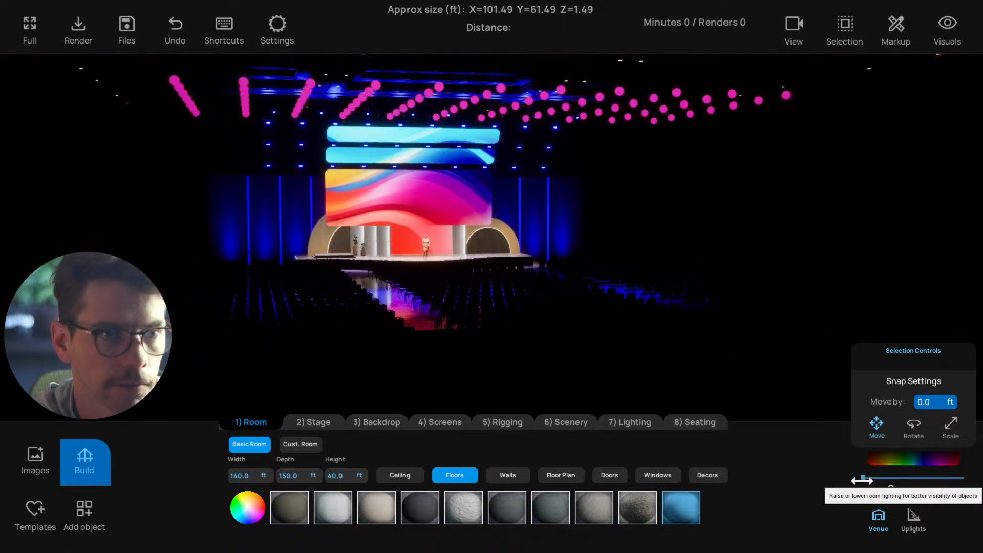
click(865, 512)
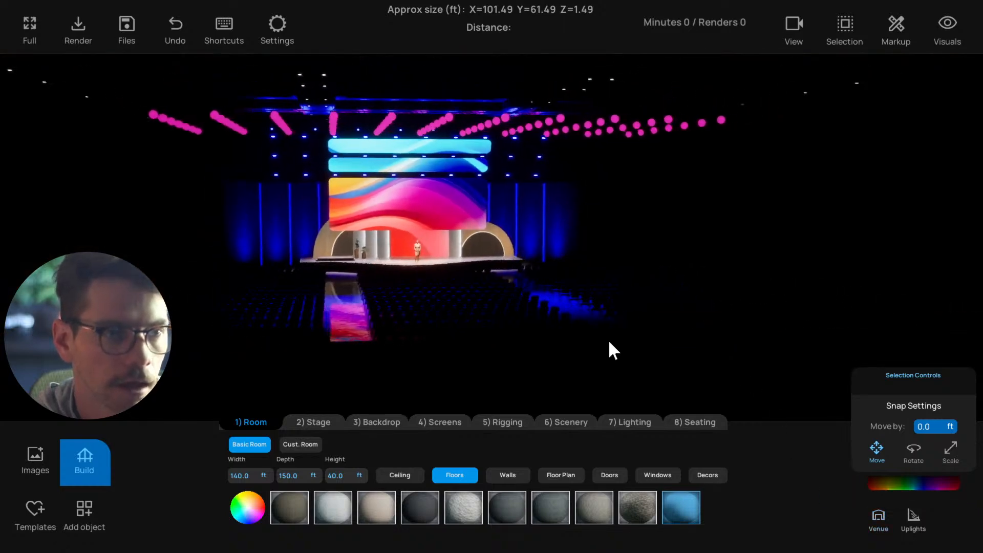
click(878, 516)
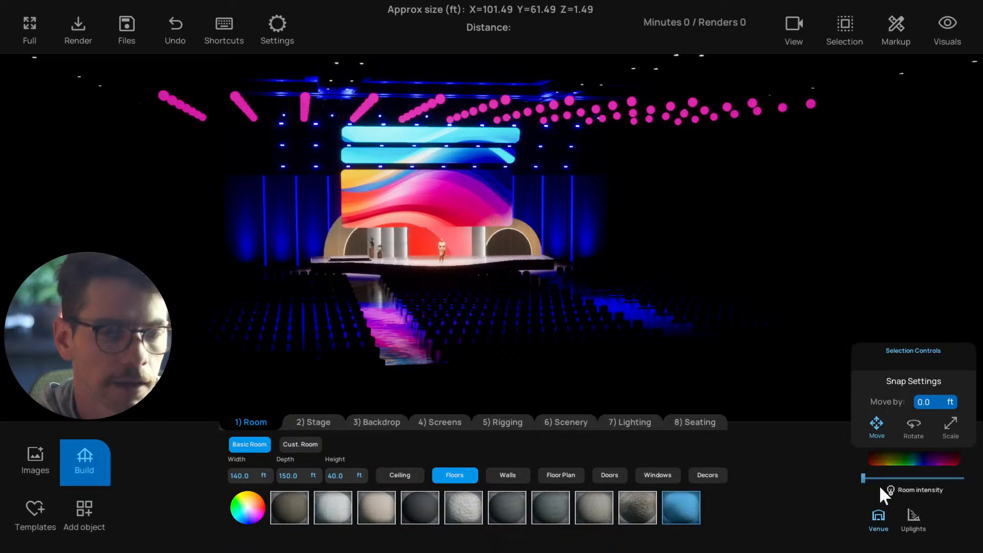
drag(869, 480, 868, 476)
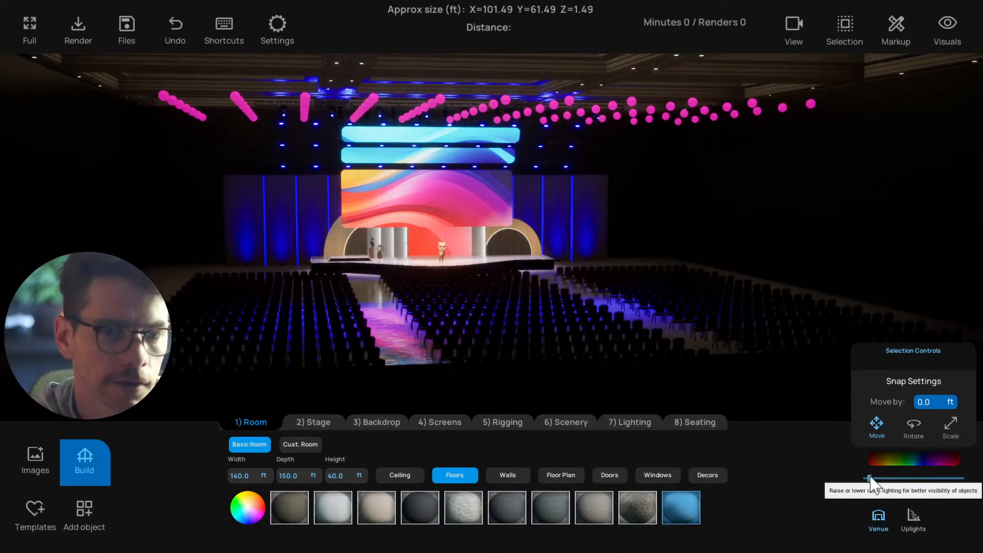
click(879, 511)
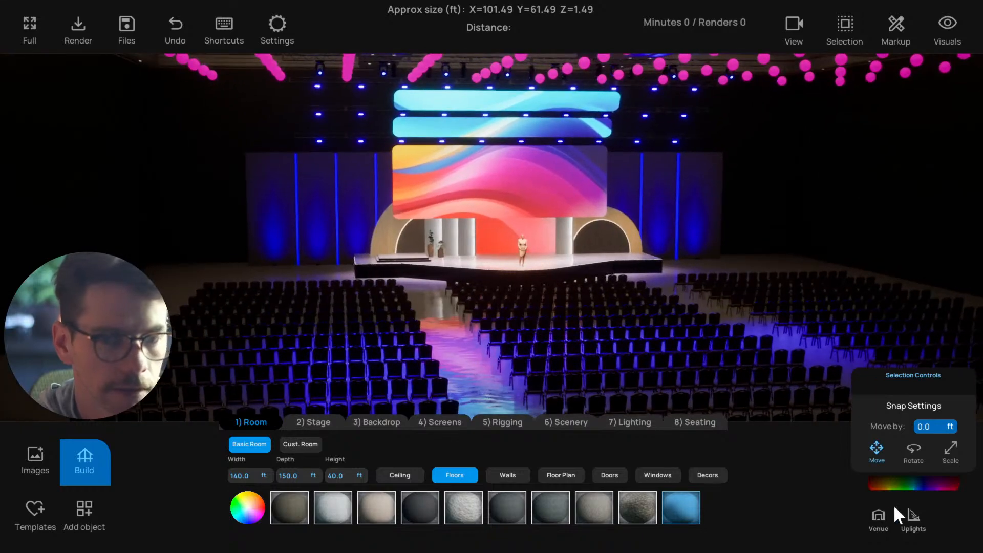
Enable the Contrast visual for clearer model outlines and lower the venue's room intensity a little
click(946, 26)
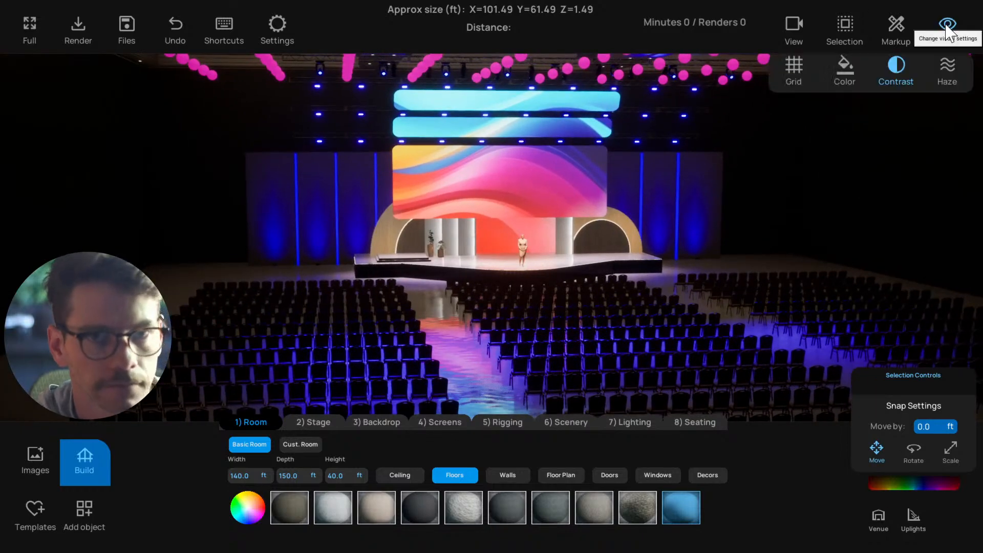
click(896, 88)
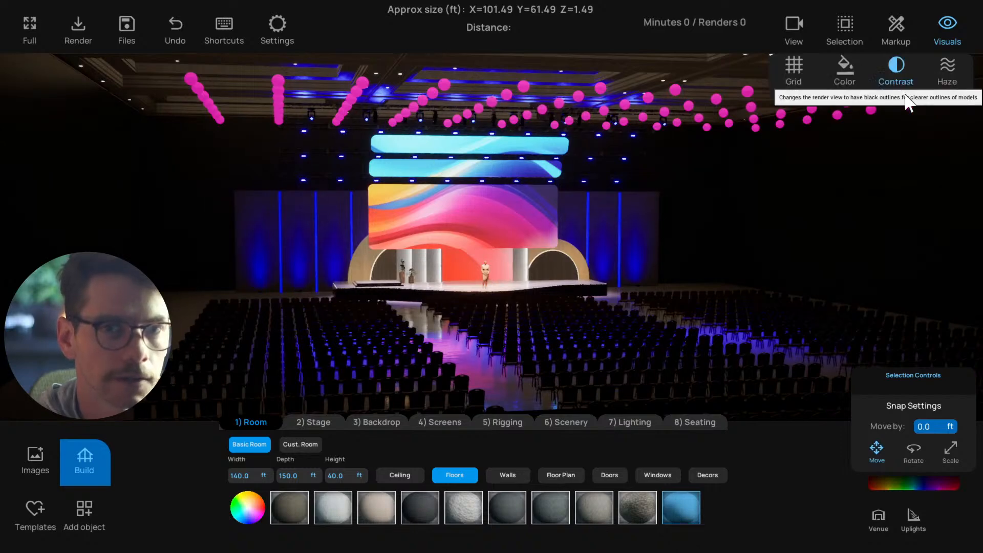
click(885, 72)
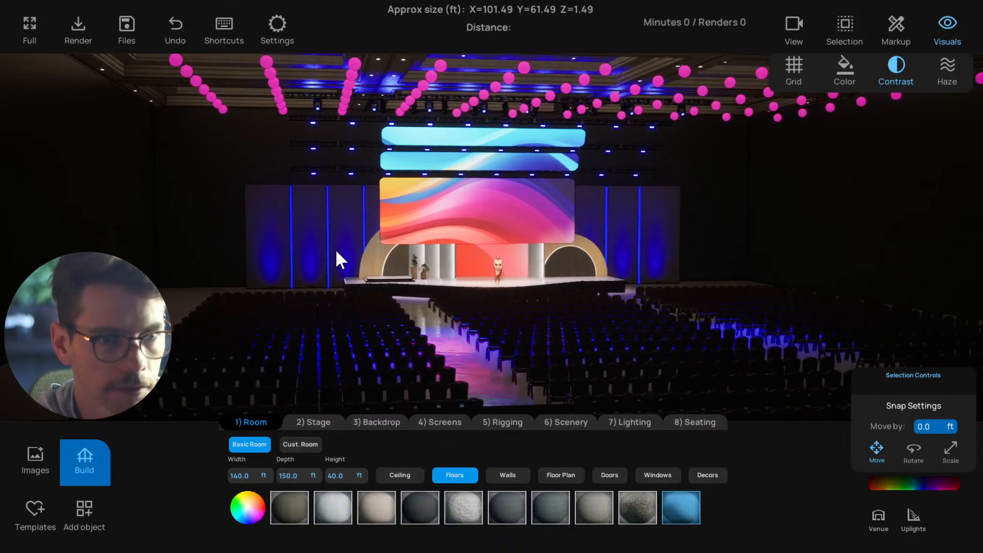
click(878, 516)
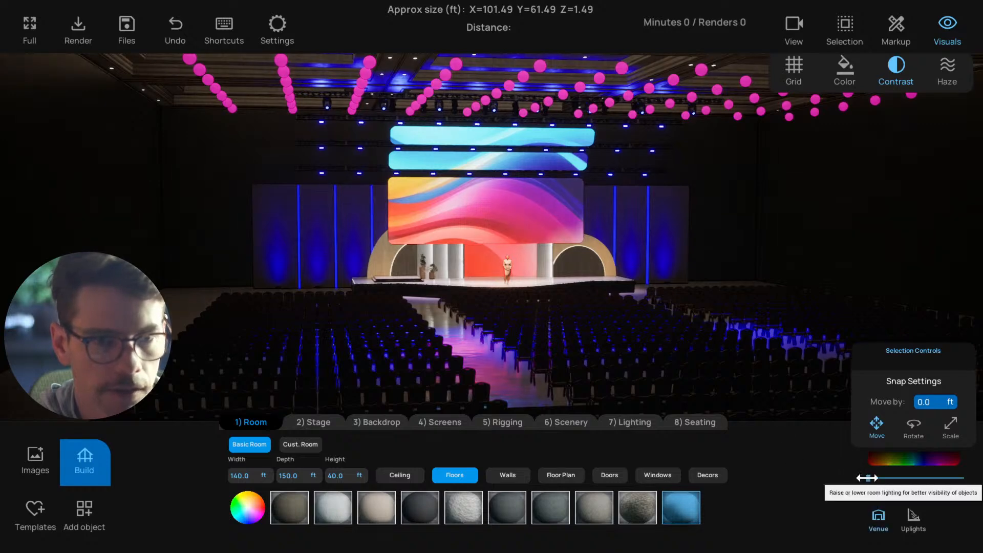
click(880, 511)
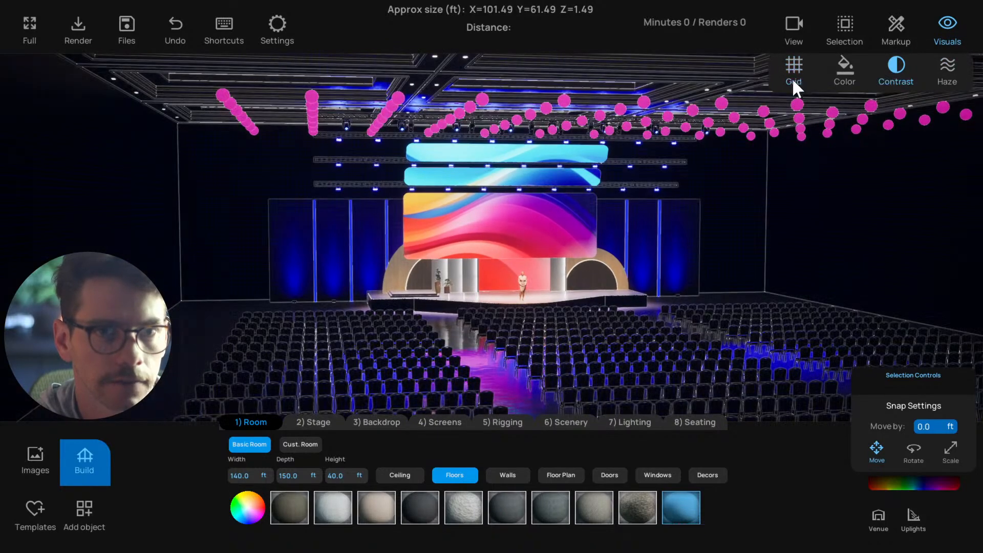
Show the room in Grid view, compare its plain white and colored versions, and return to the normal render view
click(793, 77)
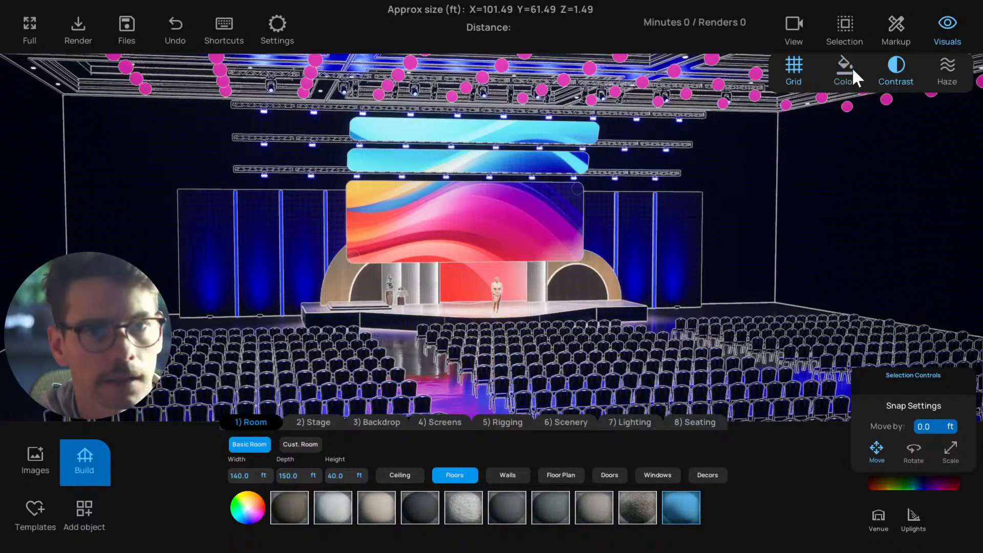
click(847, 67)
click(847, 70)
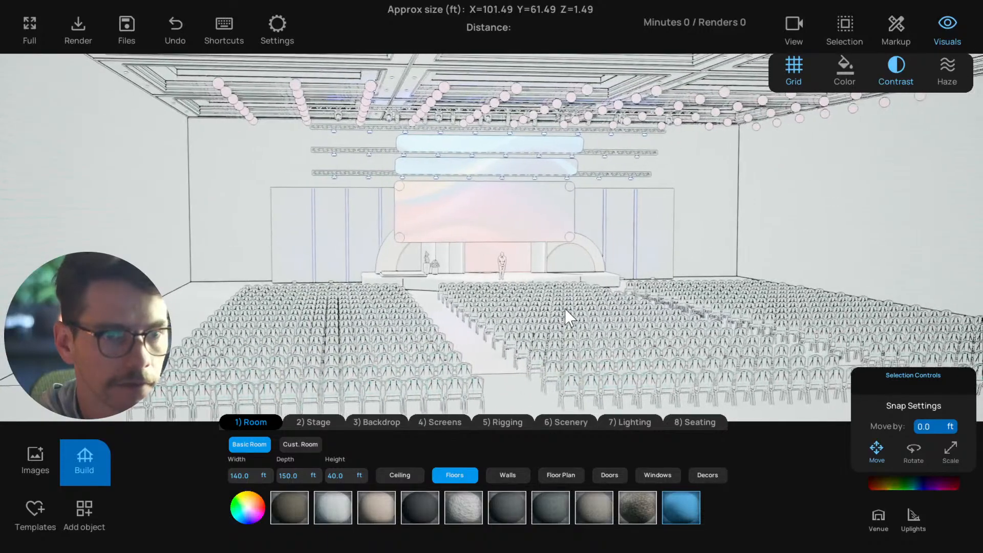
click(845, 71)
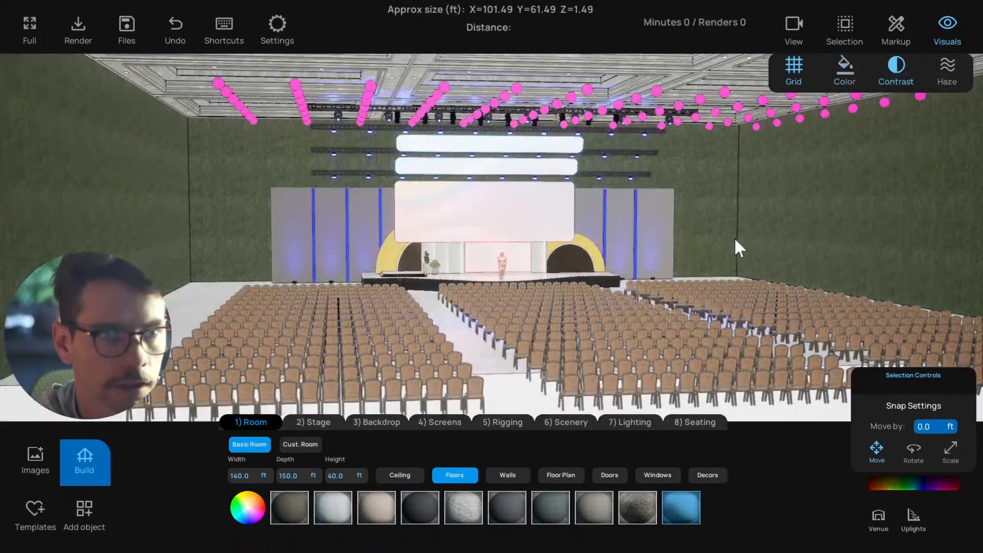
scroll(751, 214, down, 2)
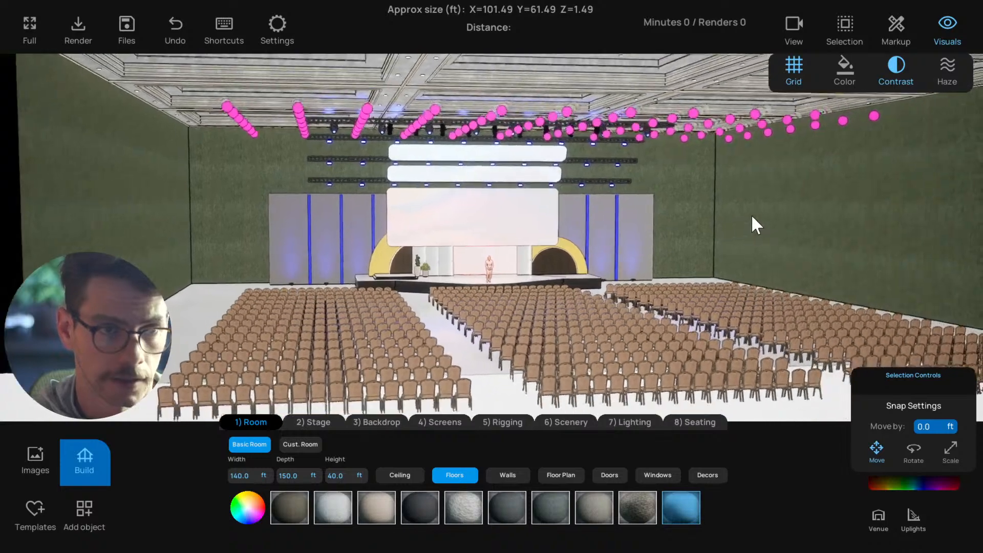
right_drag(751, 214, 650, 236)
scroll(650, 236, up, 2)
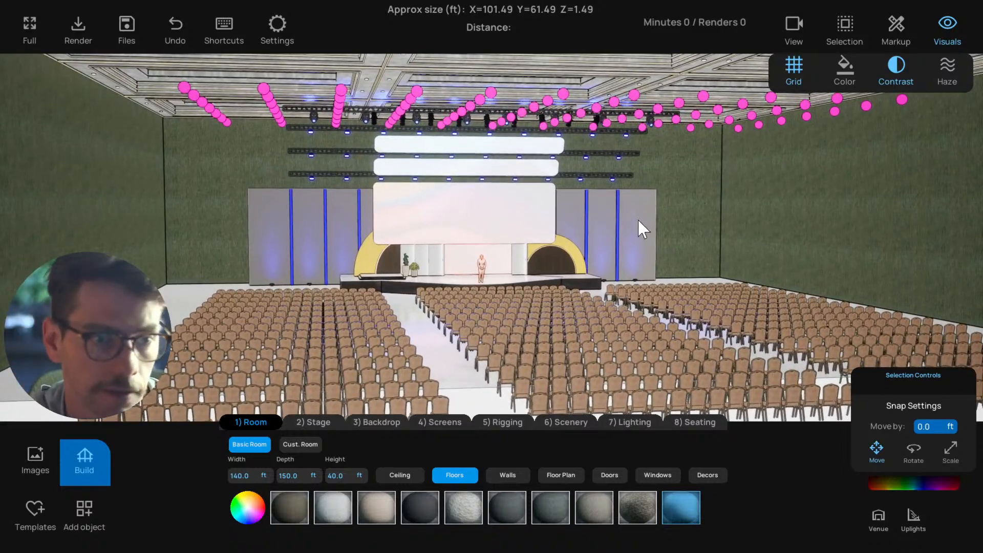
click(838, 68)
click(840, 67)
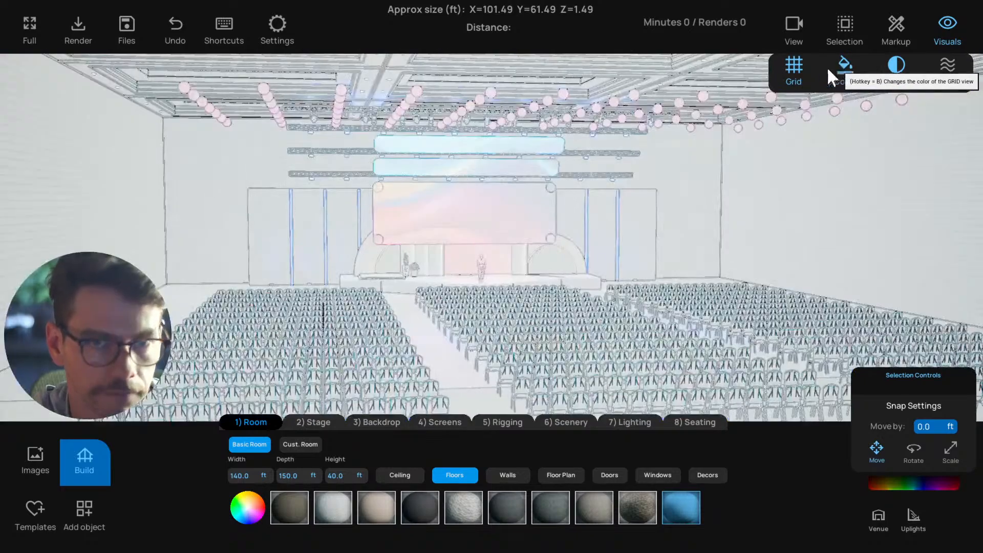
click(793, 70)
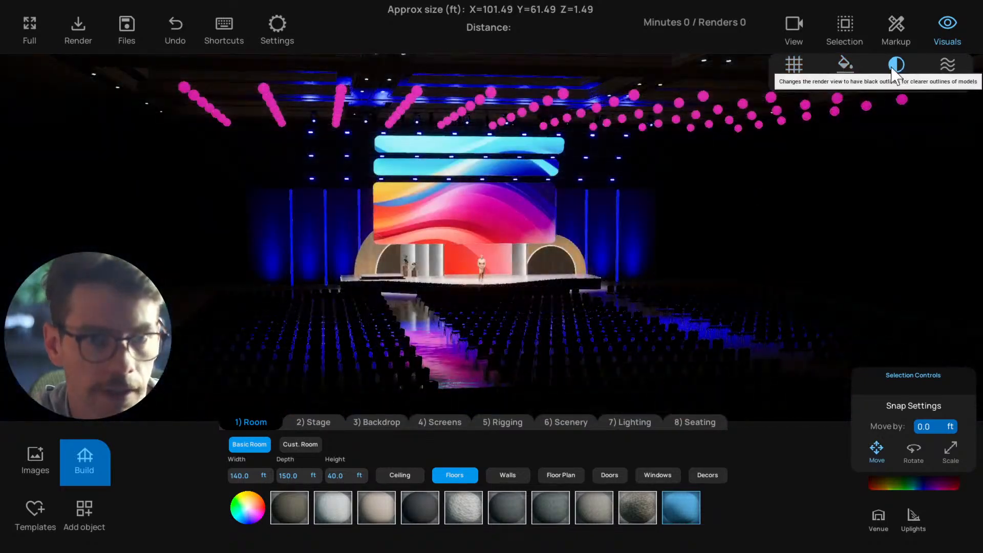
Select all the audience chair blocks in front of the stage and delete them to clear the floor
key(w)
key(a)
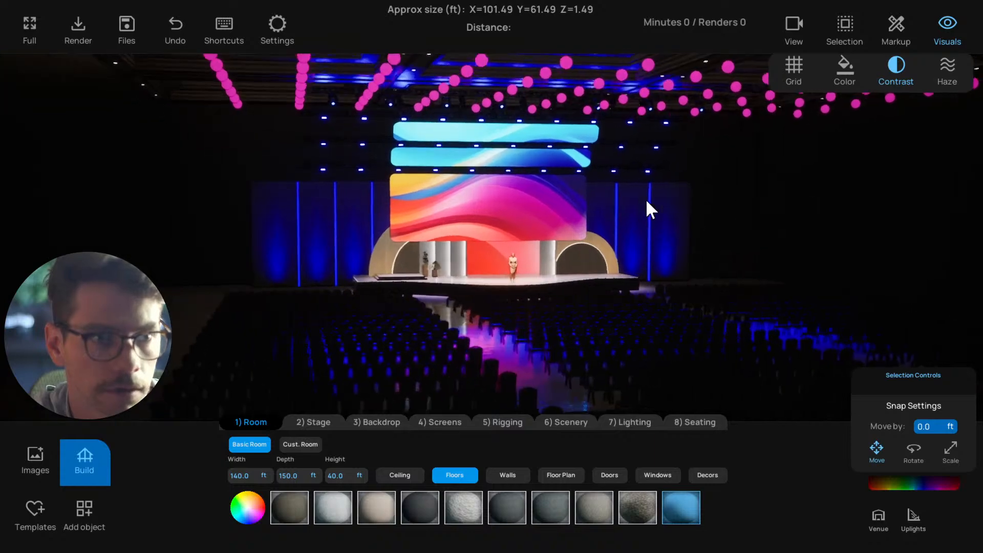
key(s)
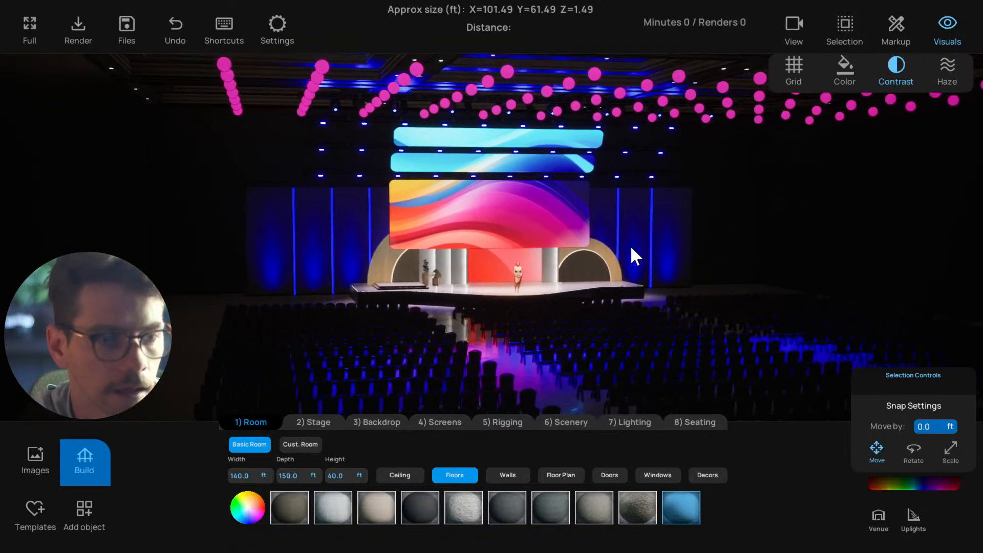
key(d)
key(s)
key(1)
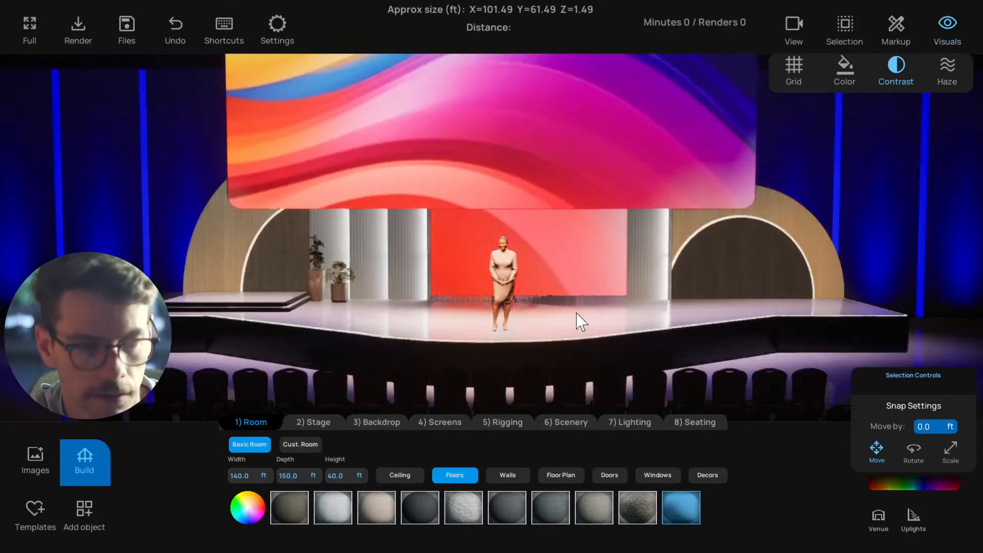
key(s)
click(499, 344)
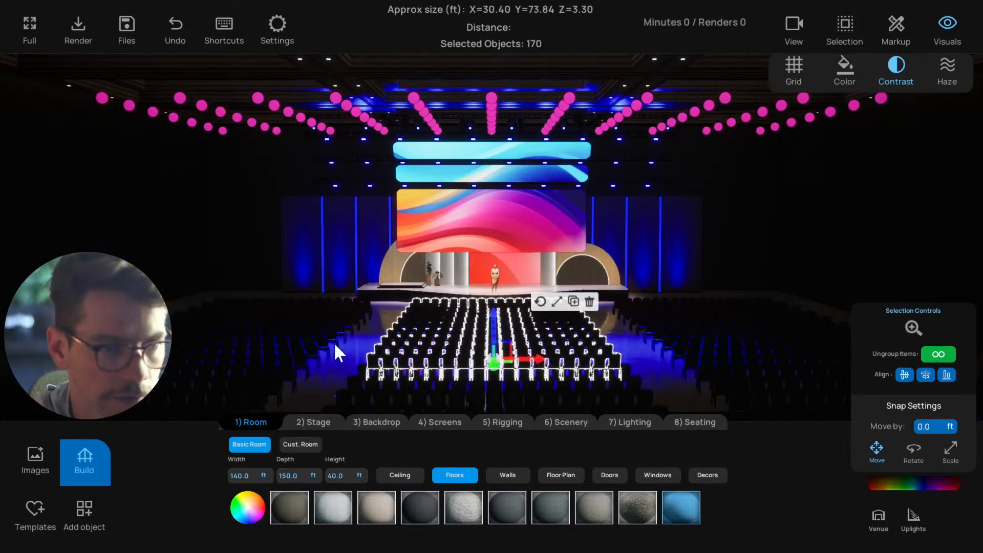
shift+click(300, 330)
shift+click(429, 385)
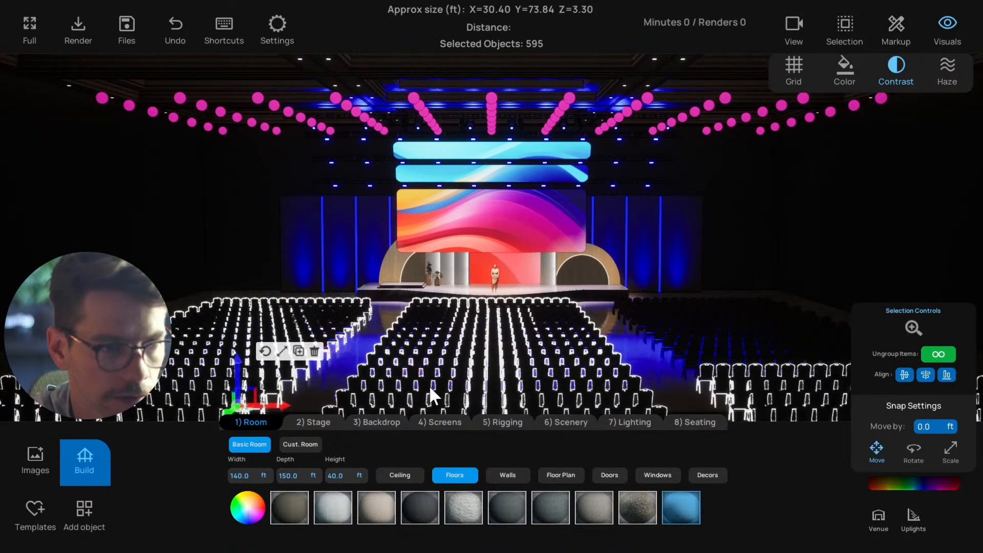
shift+click(717, 322)
click(798, 277)
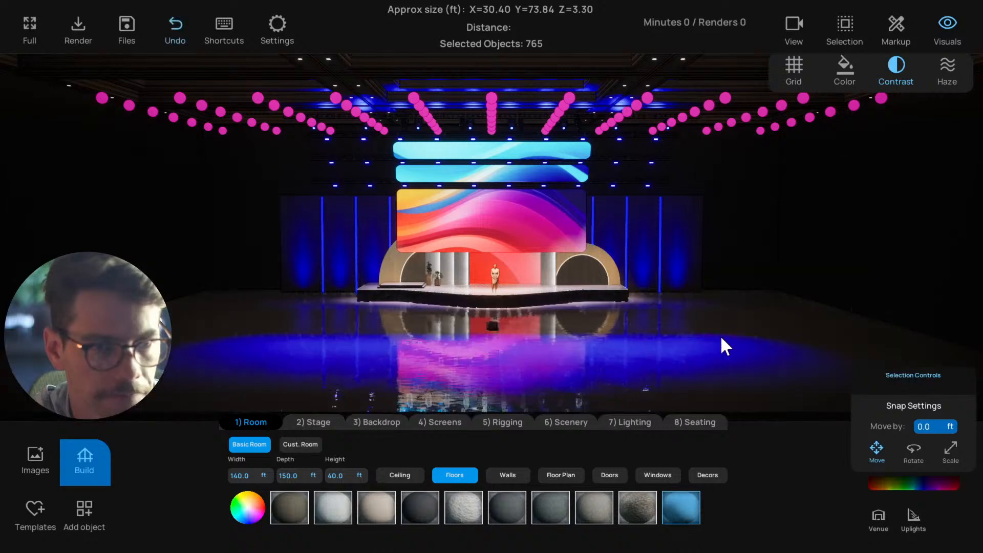
Select the grouped pink spheres hanging in rows from the ceiling and delete them
middle_drag(490, 340, 625, 342)
scroll(616, 333, up, 3)
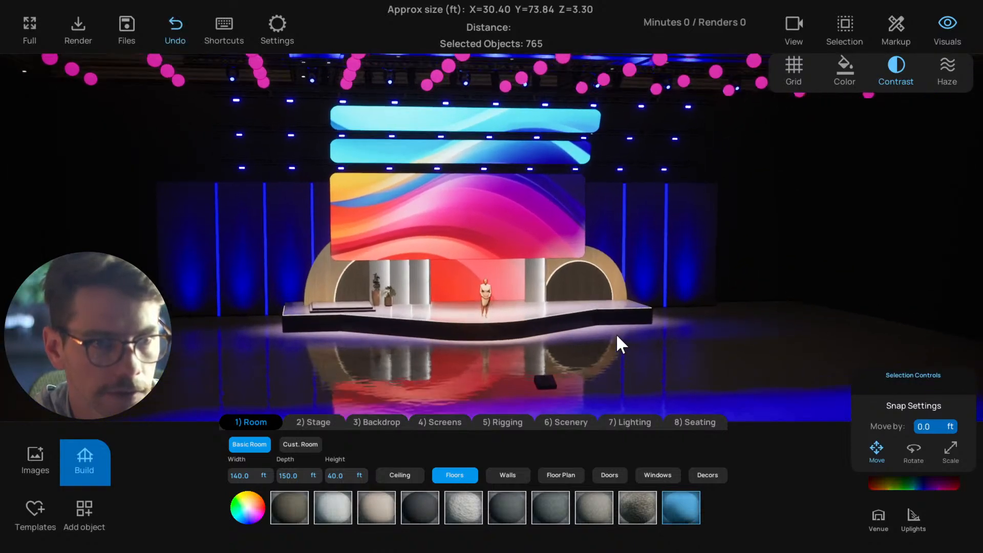
middle_drag(693, 184, 481, 274)
scroll(566, 264, down, 2)
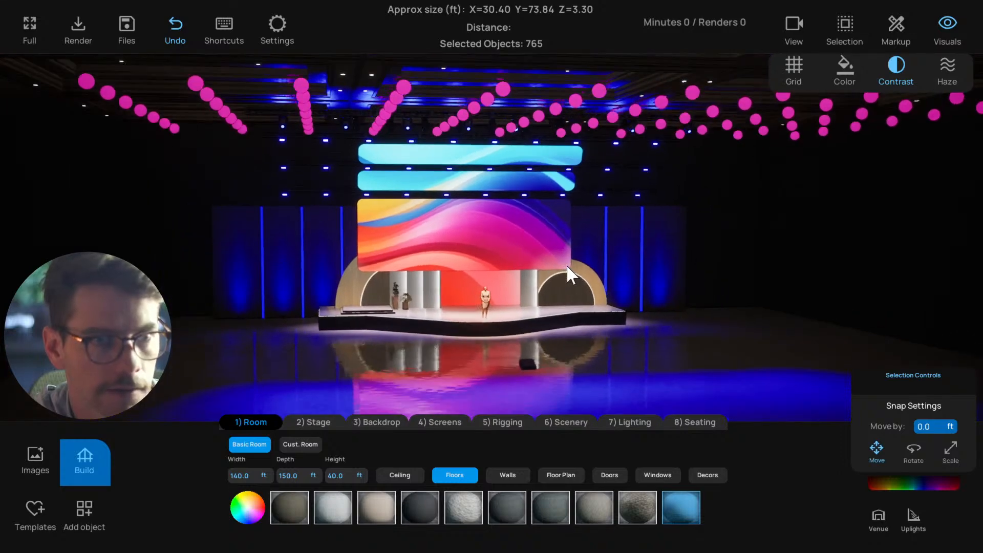
click(576, 109)
key(d)
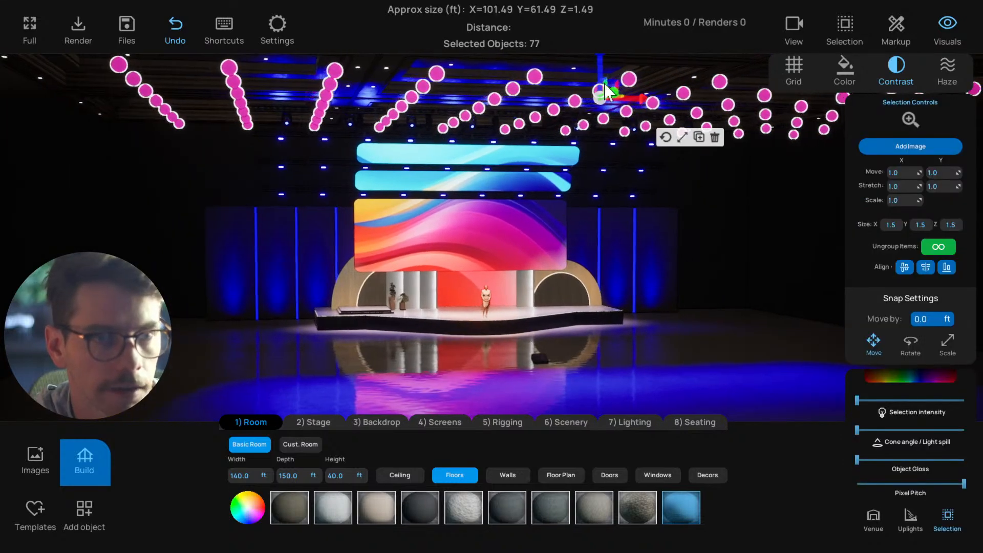
key(s)
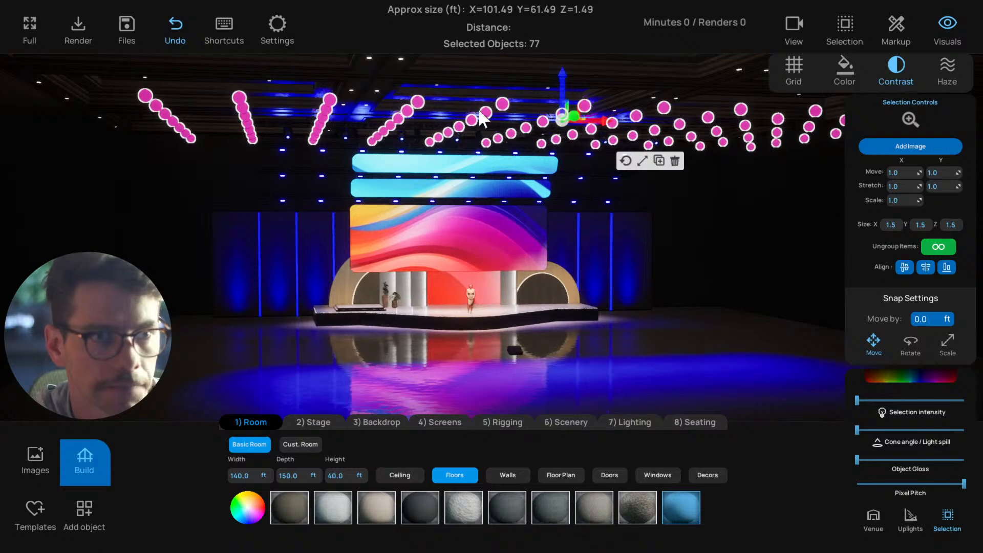
key(d)
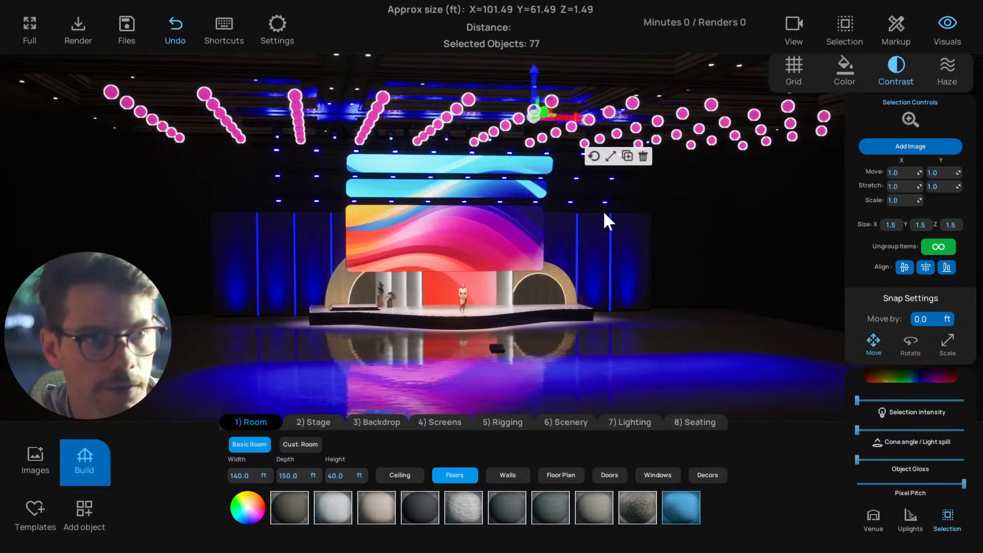
key(d)
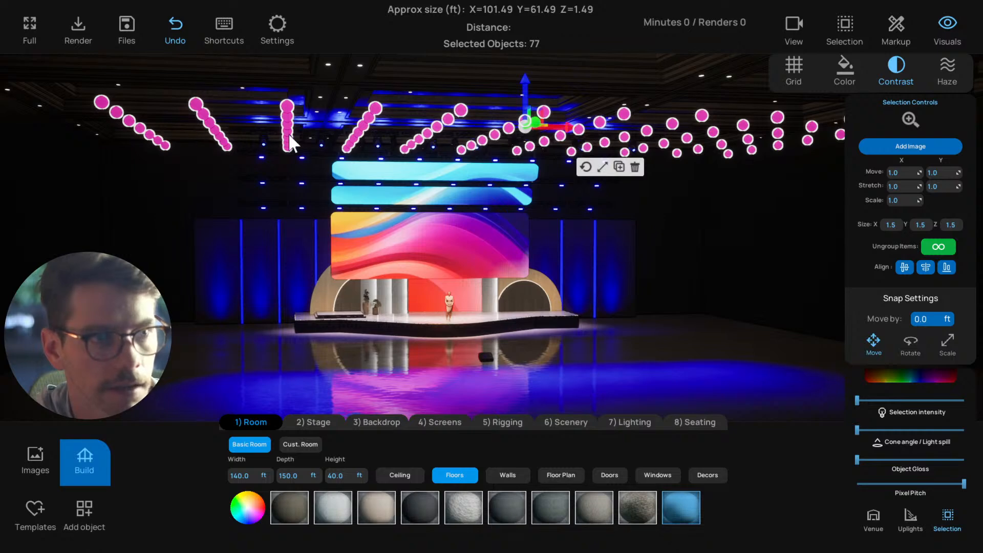
key(d)
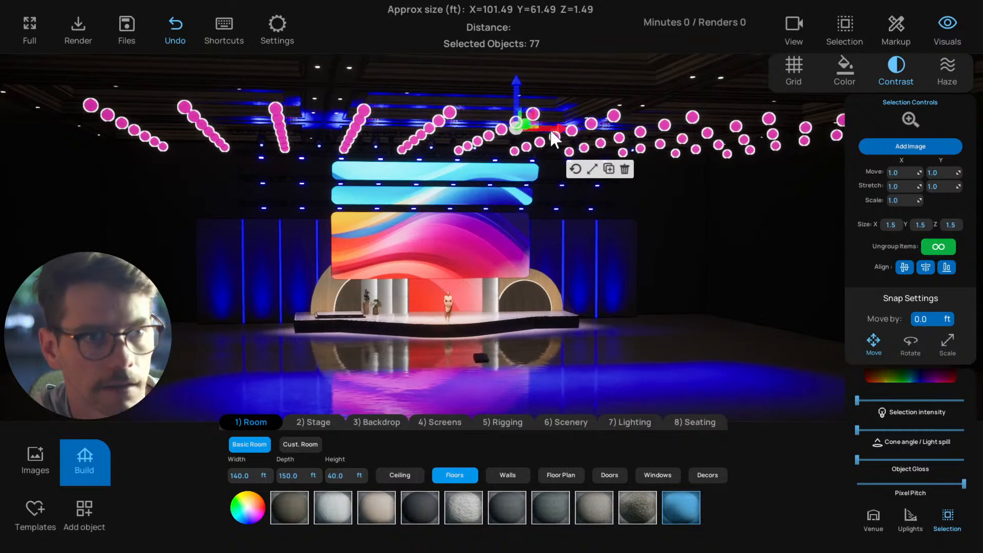
click(624, 170)
Move in on the stage and inspect how it is built by selecting its individual platform blocks
key(w)
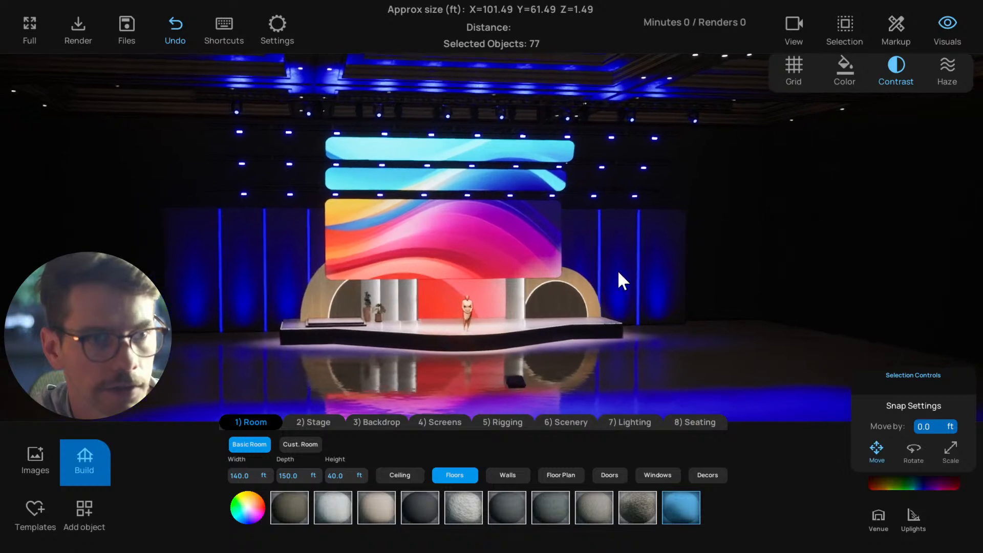
key(d)
key(w)
right_drag(551, 293, 536, 310)
key(a)
key(d)
key(a)
key(d)
key(a)
key(d)
click(535, 312)
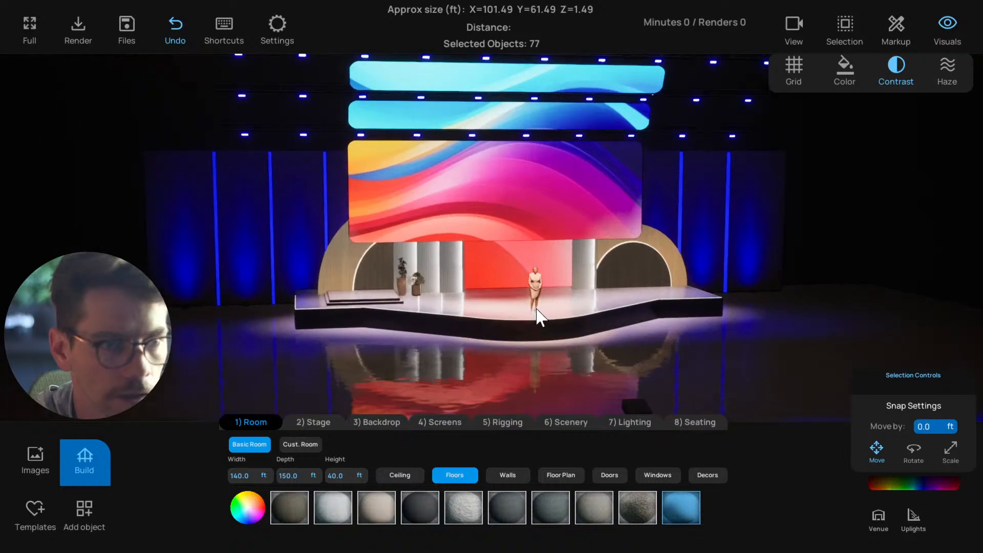
click(459, 351)
click(462, 330)
key(d)
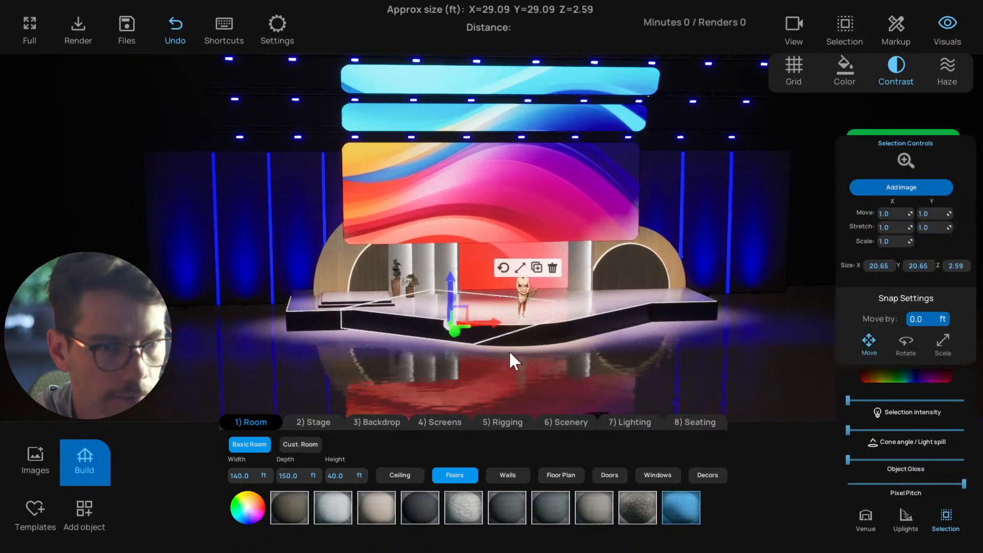
key(w)
key(w)
key(a)
click(525, 371)
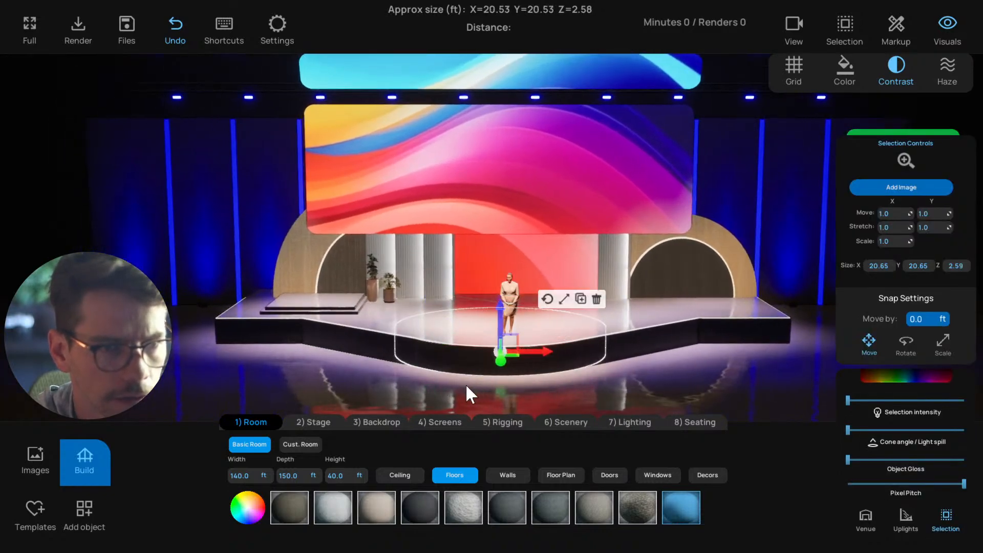
right_drag(465, 383, 499, 351)
click(466, 354)
key(s)
key(e)
key(w)
key(s)
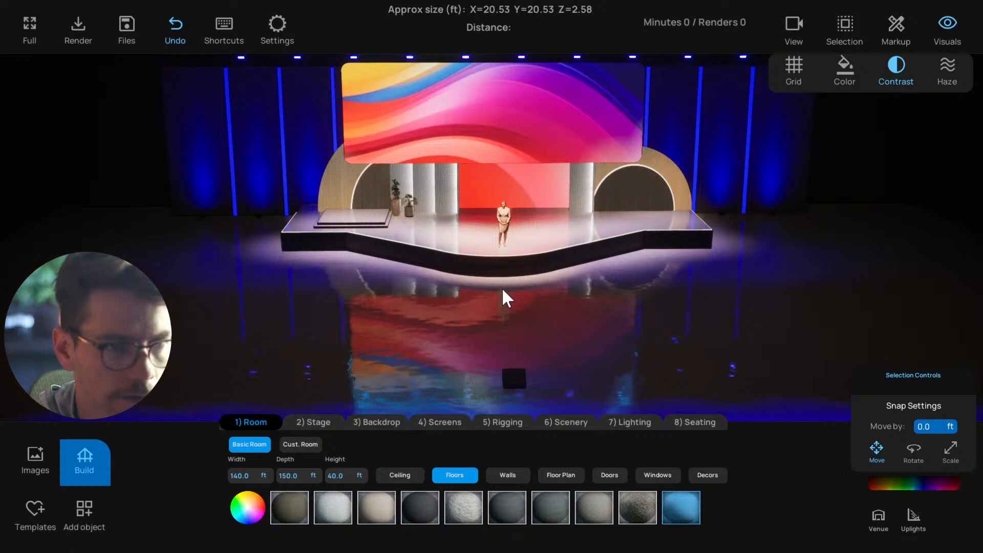
Set the floor projector's intensity to 0 and move it farther out from the stage
click(516, 381)
key(s)
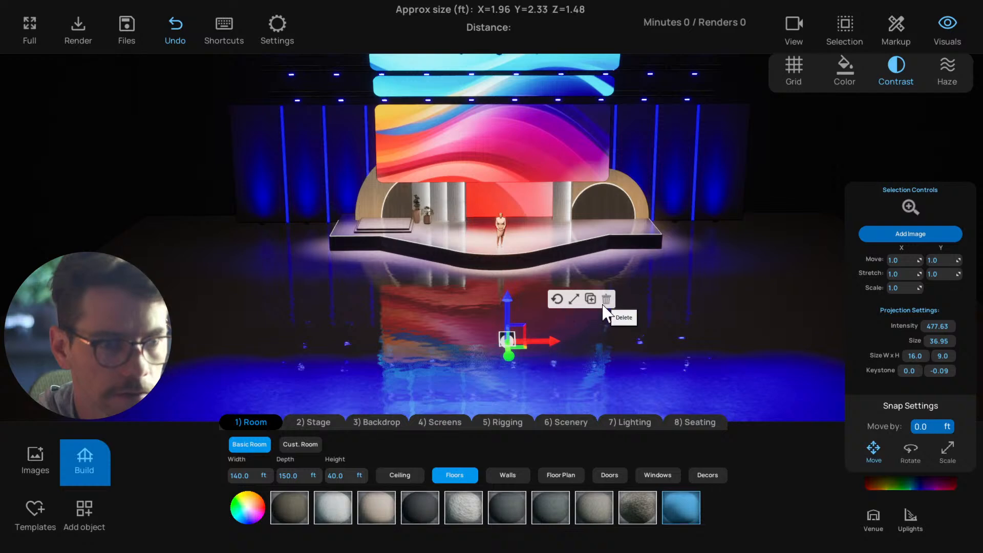
click(933, 326)
text(0)
key(Return)
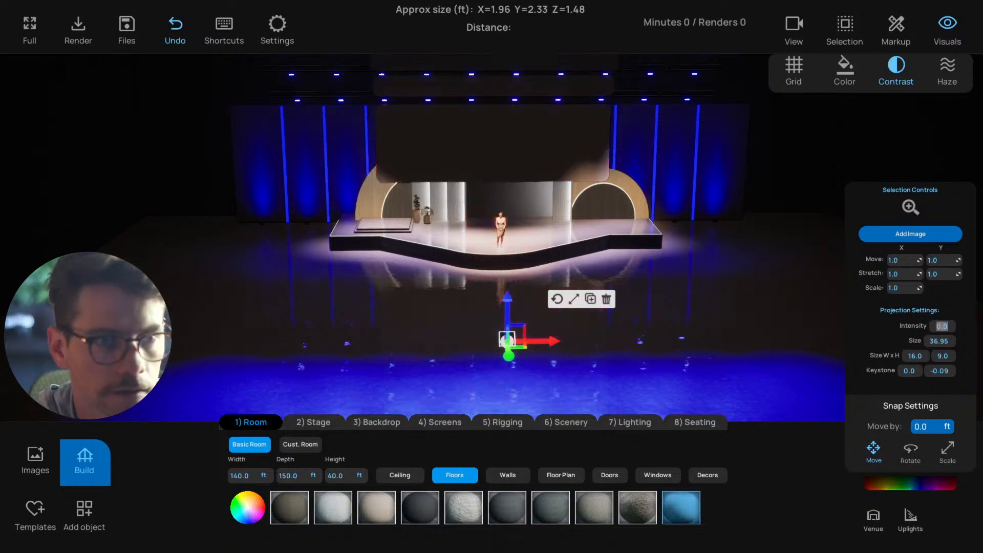
click(556, 365)
click(507, 337)
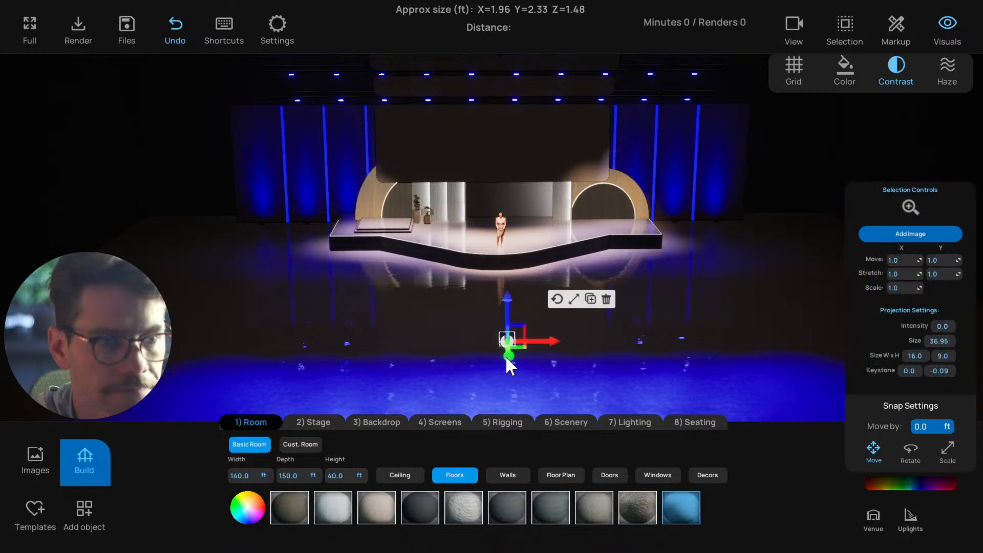
drag(506, 360, 504, 399)
click(467, 340)
scroll(503, 310, up, 5)
right_drag(504, 311, 511, 339)
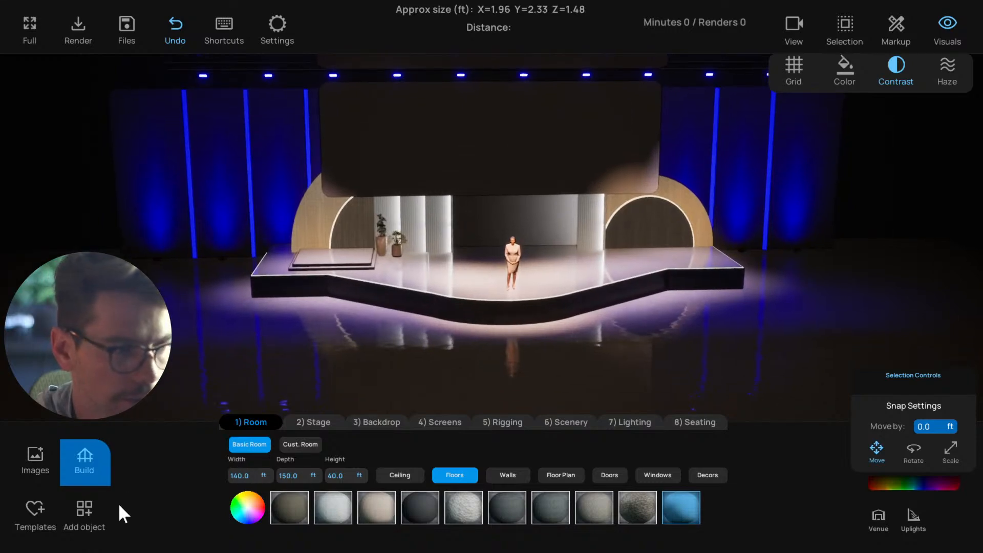
Select the dark platform blocks that form the stage's outer layer and delete them
click(63, 510)
click(82, 461)
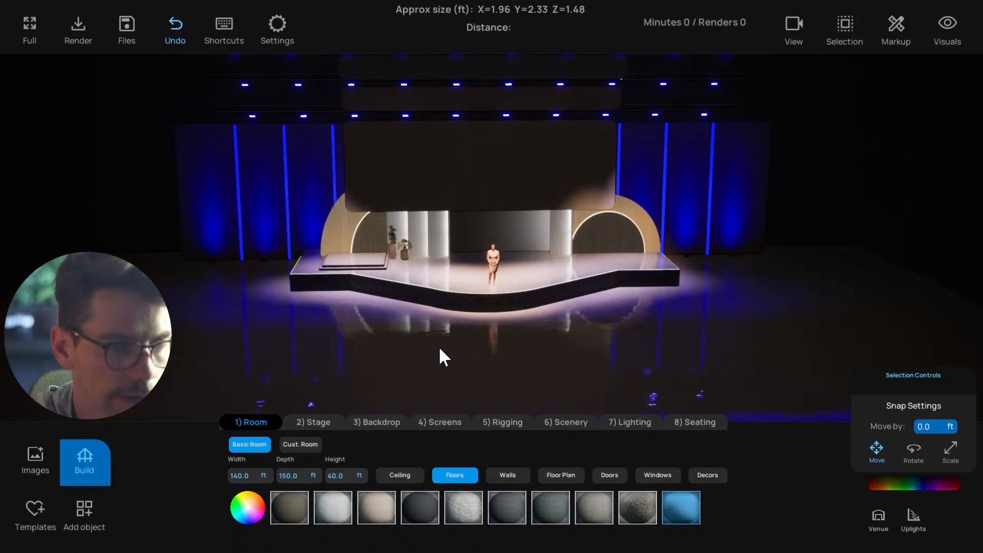
click(456, 285)
shift+click(492, 299)
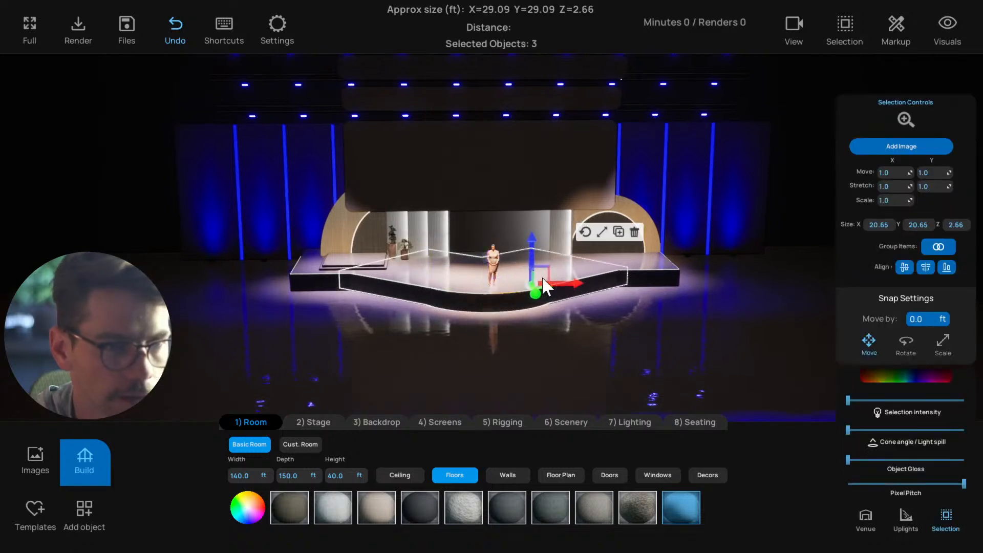
shift+click(634, 265)
shift+click(582, 282)
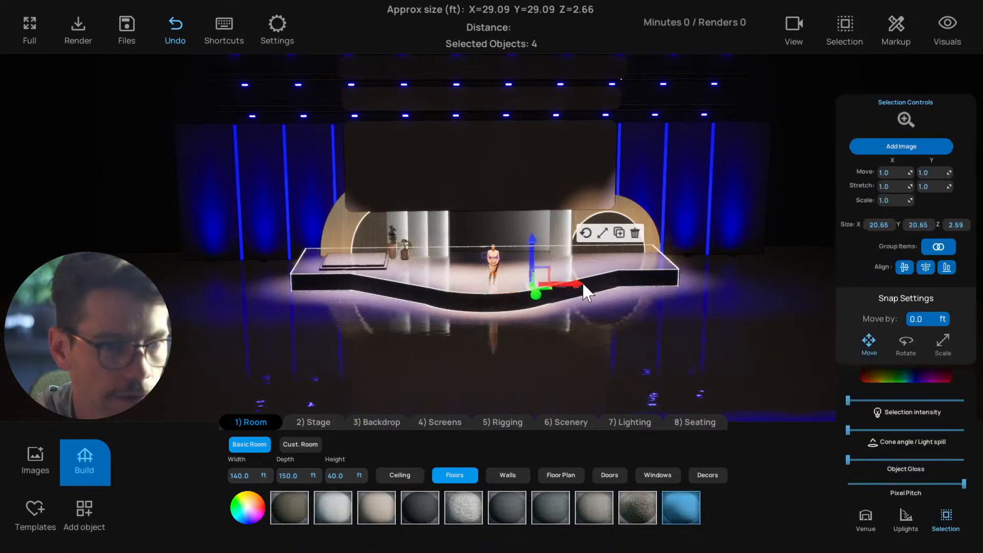
click(636, 236)
click(462, 312)
click(582, 238)
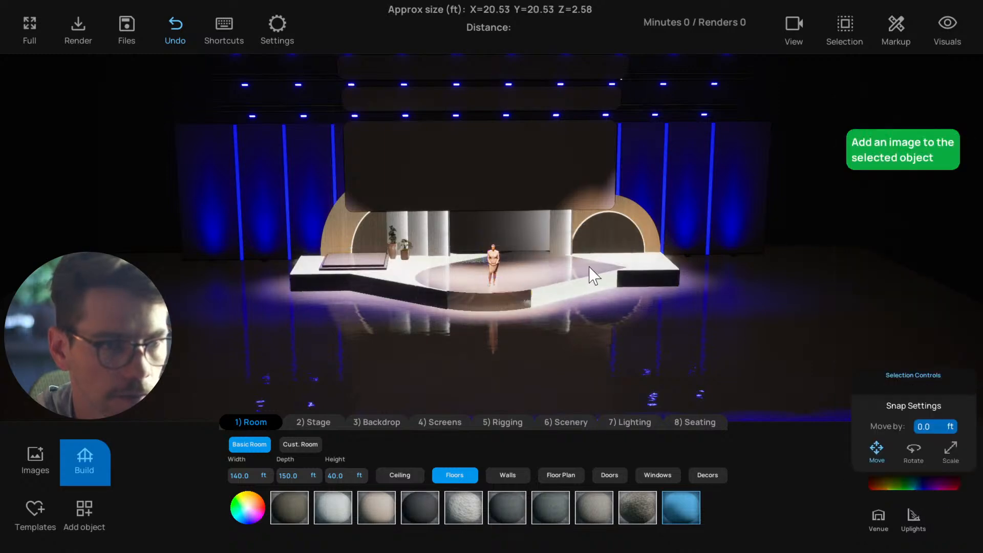
Delete the remaining white and dark stage blocks so the floor under the presenter is clear
click(586, 284)
shift+click(642, 267)
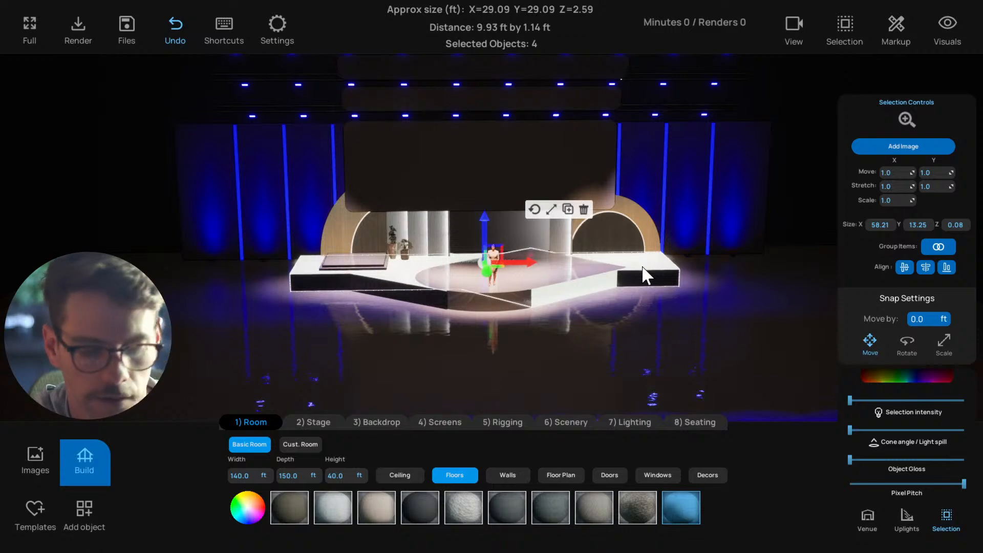
key(Delete)
click(451, 299)
key(Delete)
click(451, 287)
key(Delete)
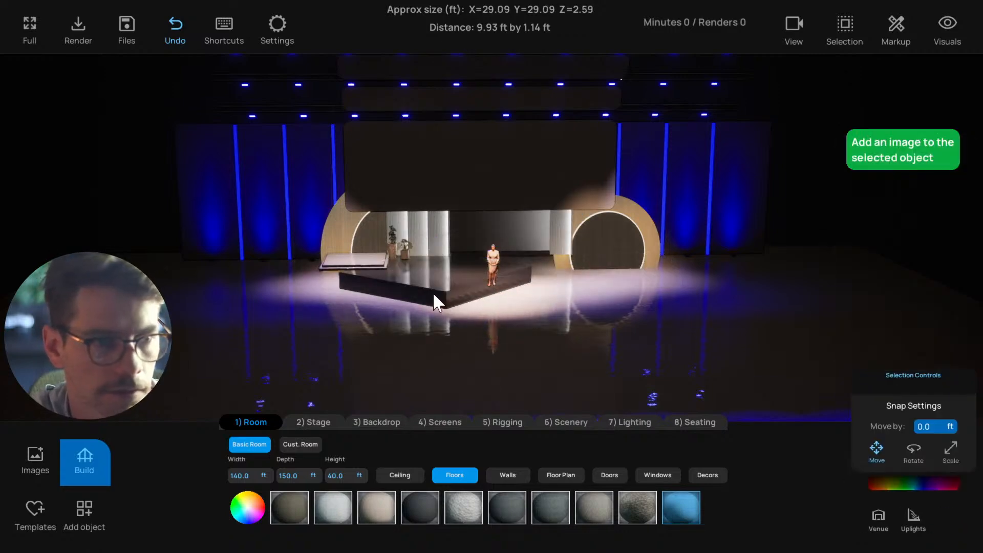
click(432, 294)
key(Delete)
Delete the small stacked risers beside the potted plants, leaving the round scenic panels in place
click(359, 270)
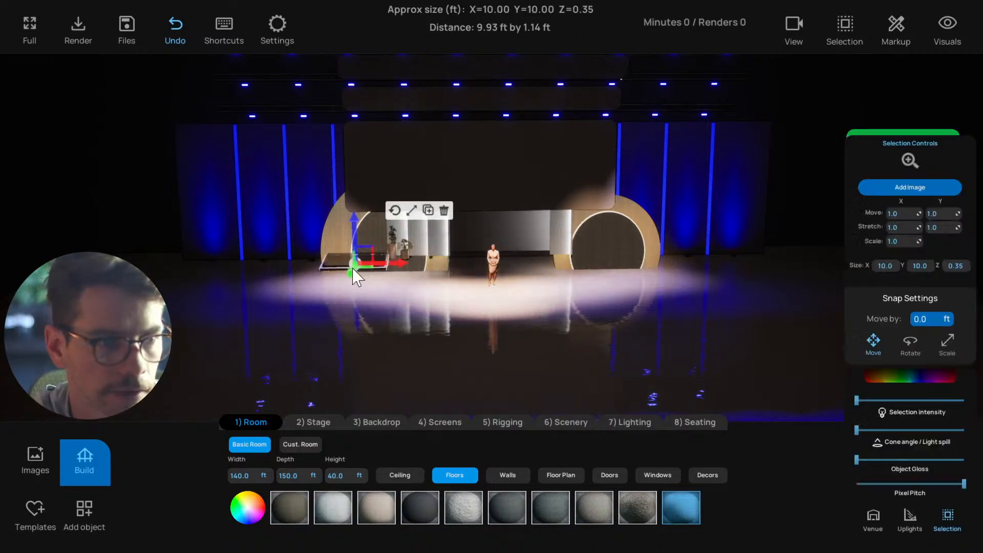
key(Delete)
click(347, 265)
key(Delete)
click(346, 269)
key(Delete)
click(413, 321)
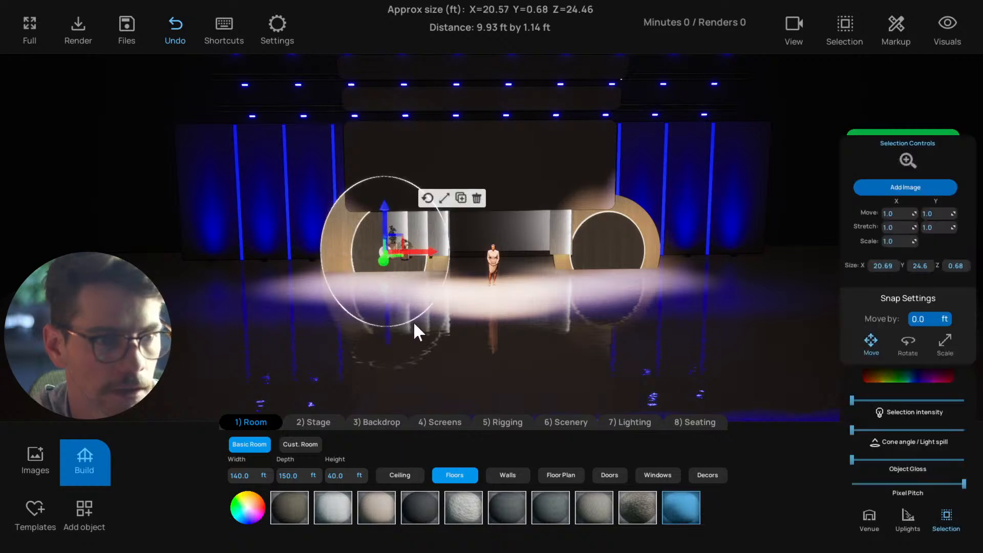
scroll(413, 321, up, 2)
click(417, 325)
middle_drag(505, 315, 585, 314)
right_drag(666, 301, 557, 292)
right_drag(474, 352, 461, 366)
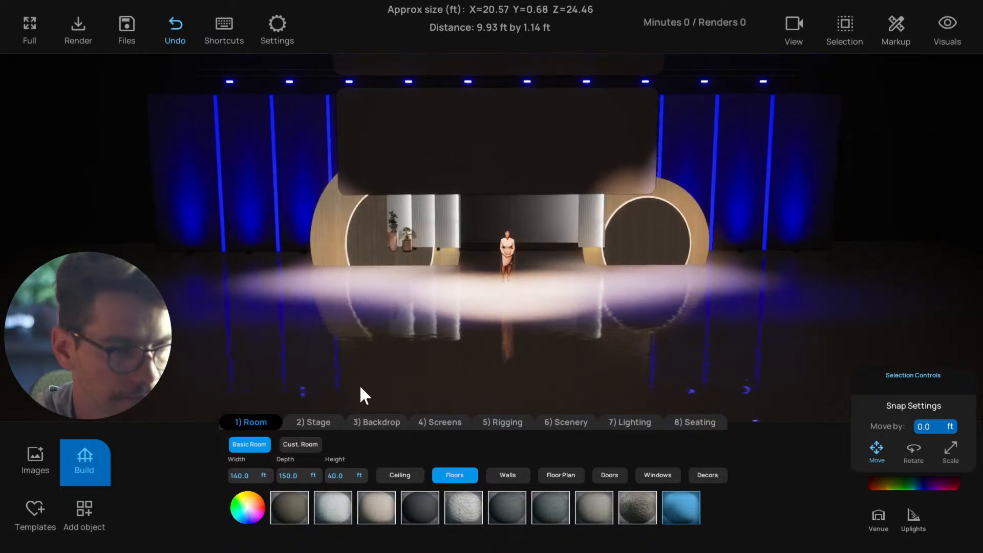
Preview a rectangular and a half-circle stage, and set the new stage's width and depth to 40 ft
click(316, 421)
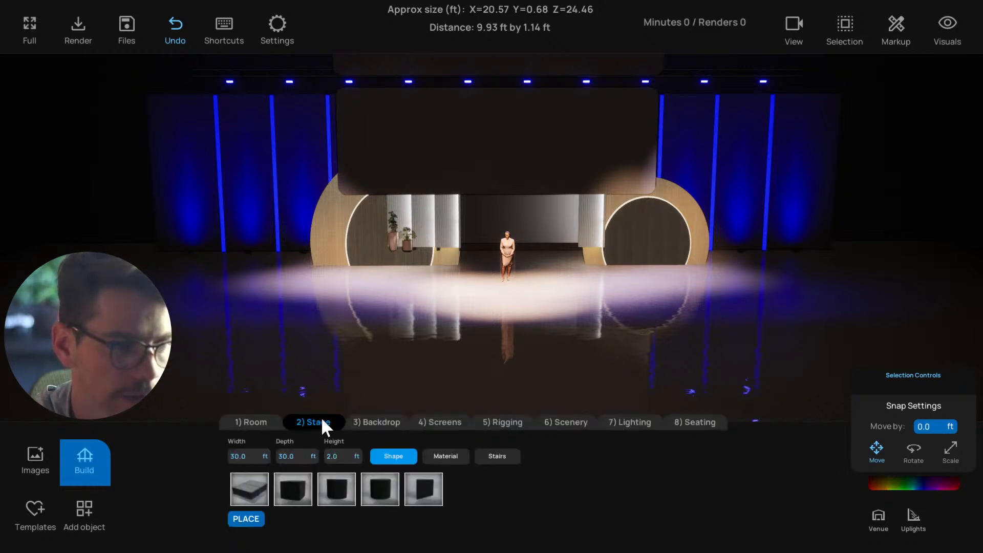
click(245, 495)
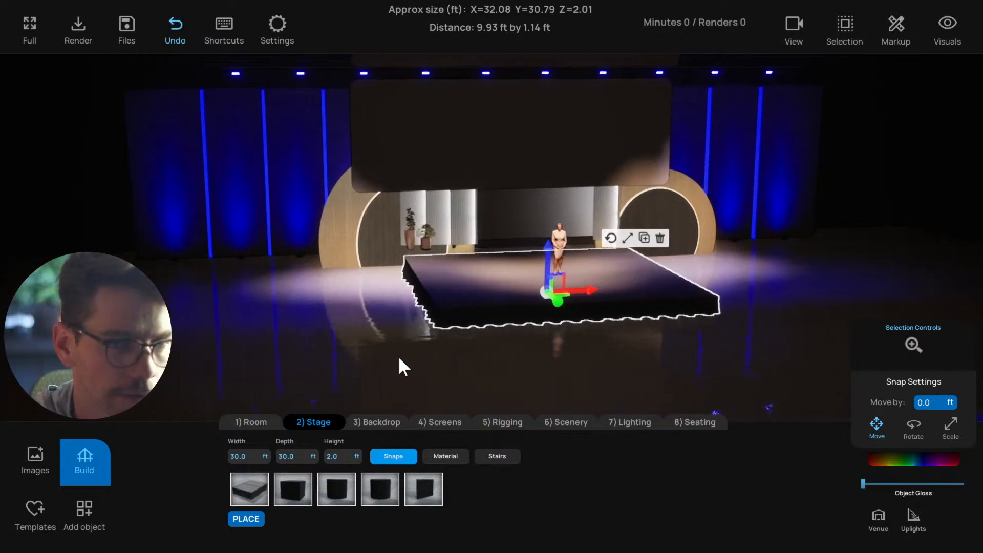
click(338, 489)
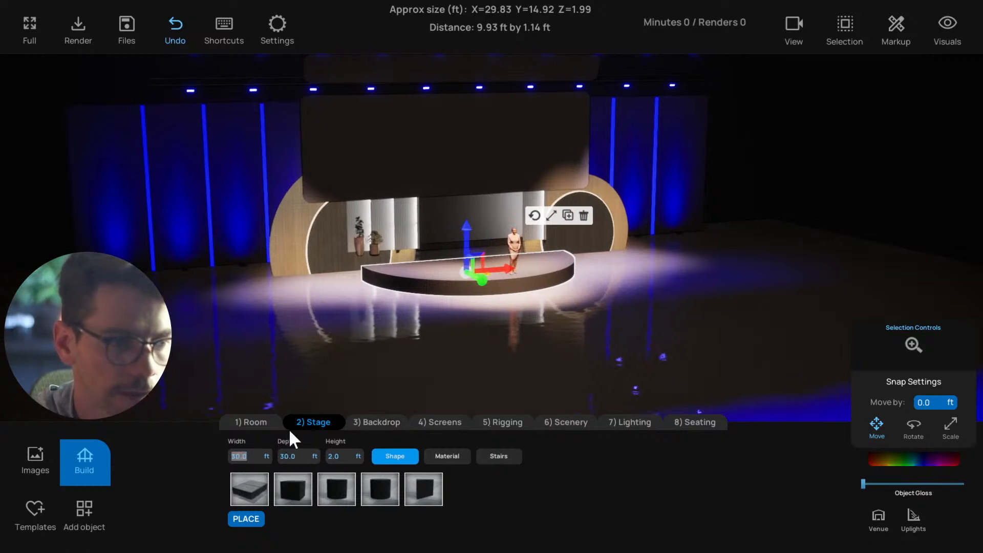
text(40)
key(Tab)
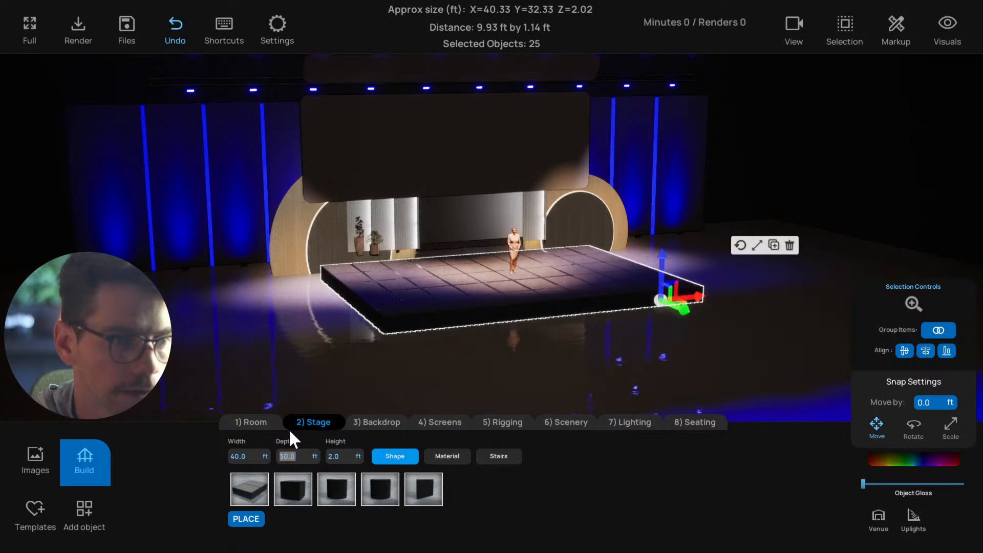
text(40)
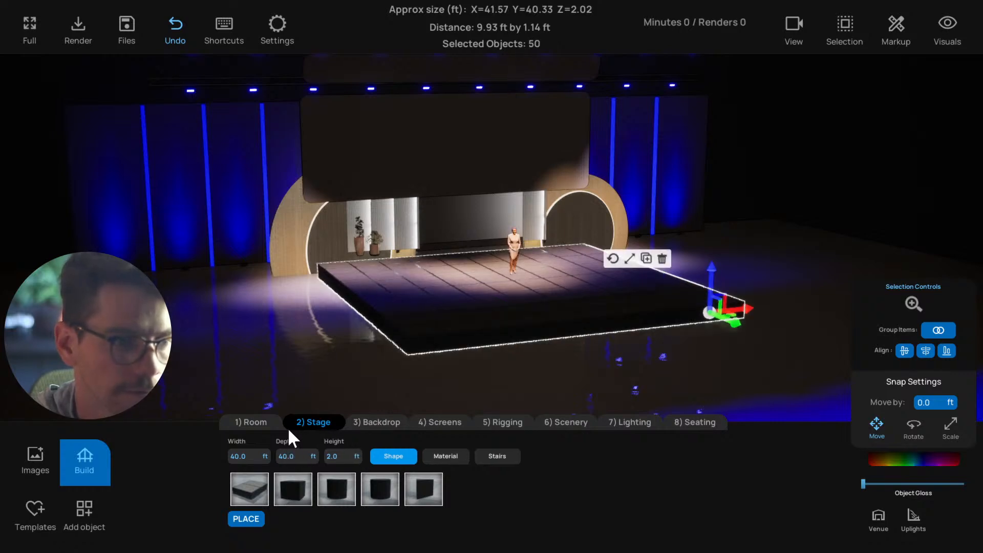
Try the half-circle and circular stage shapes at the new size, and switch to the triangular one
click(350, 494)
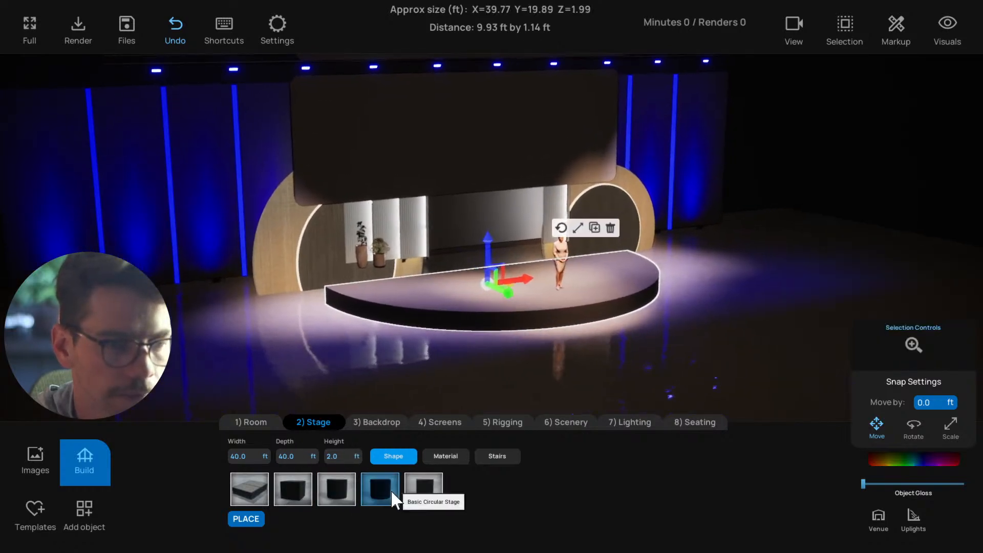
click(387, 495)
click(423, 492)
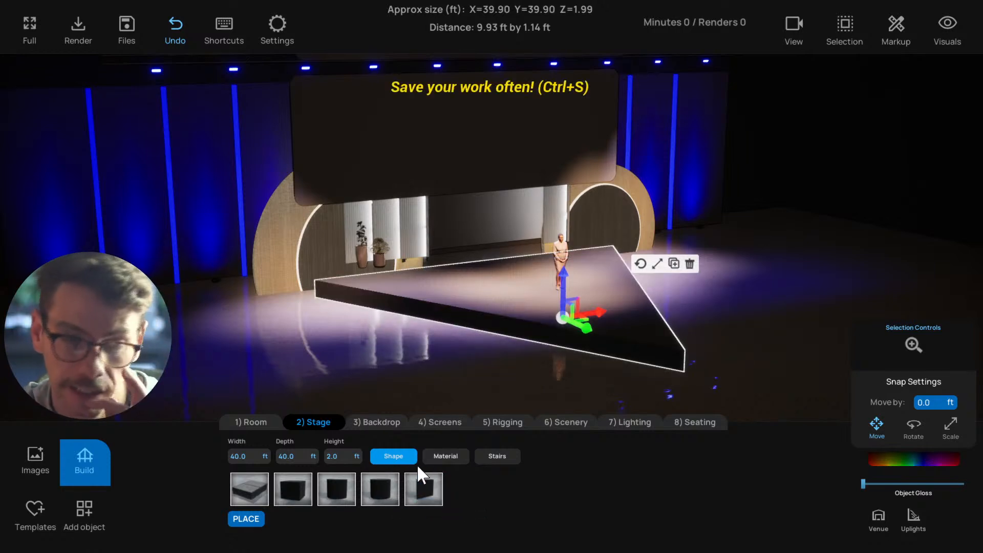
drag(523, 308, 516, 348)
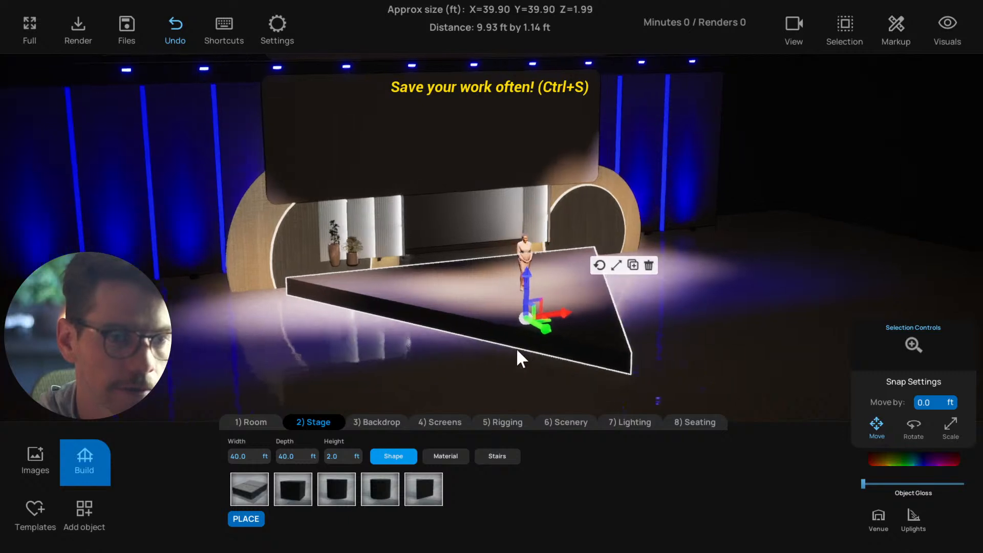
Give the triangular stage the glossy white material and place it
click(445, 456)
click(424, 492)
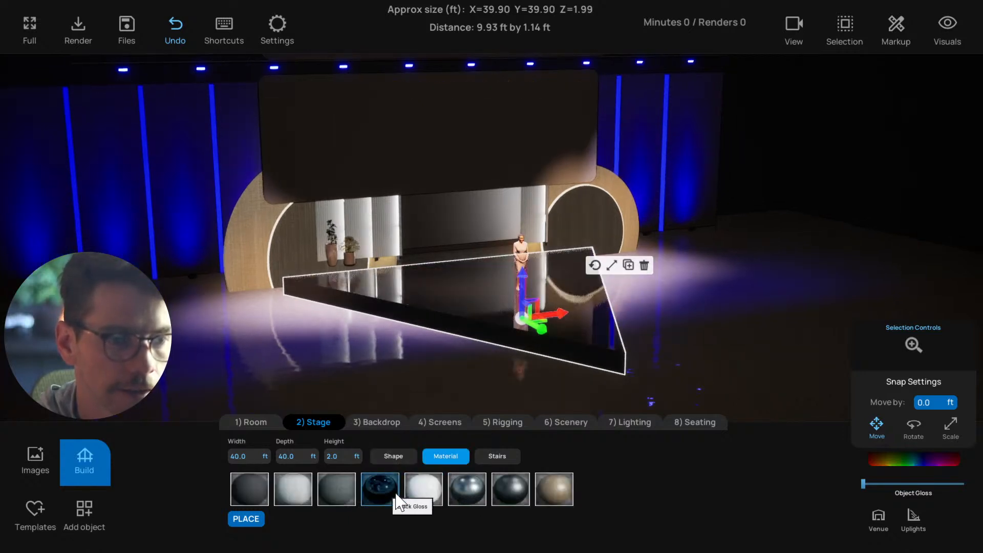
drag(434, 381, 448, 381)
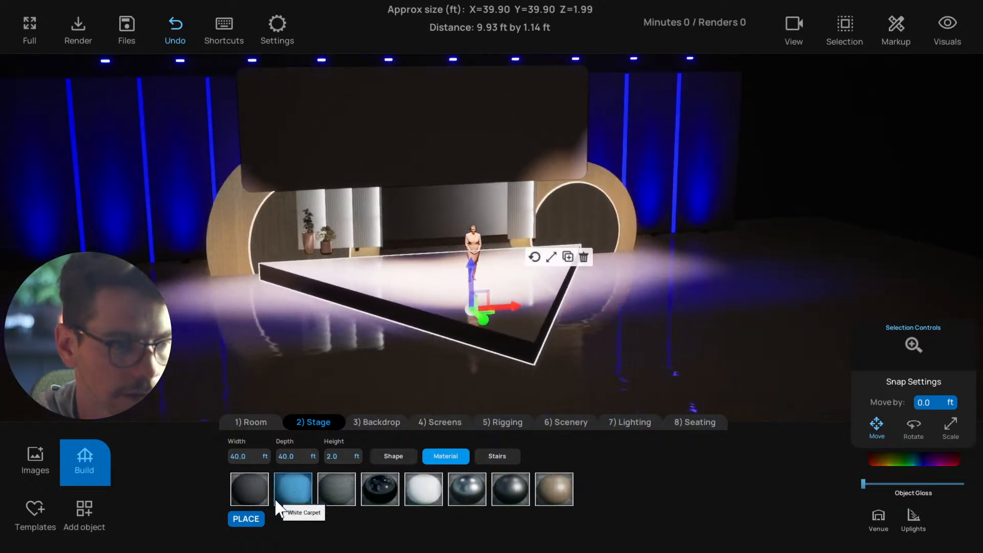
click(255, 519)
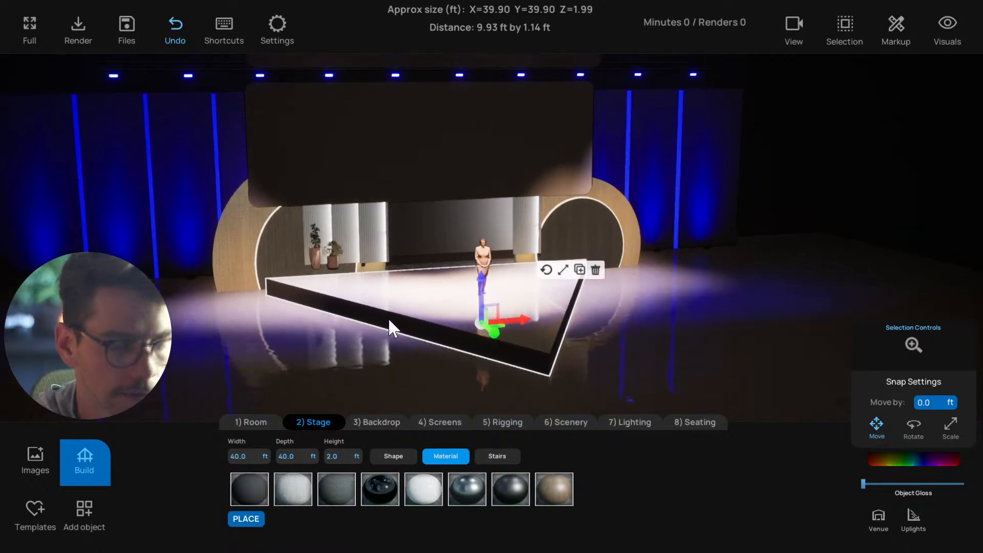
Select the presenter and inspect from several angles how she stands on the new triangular stage
scroll(388, 317, down, 5)
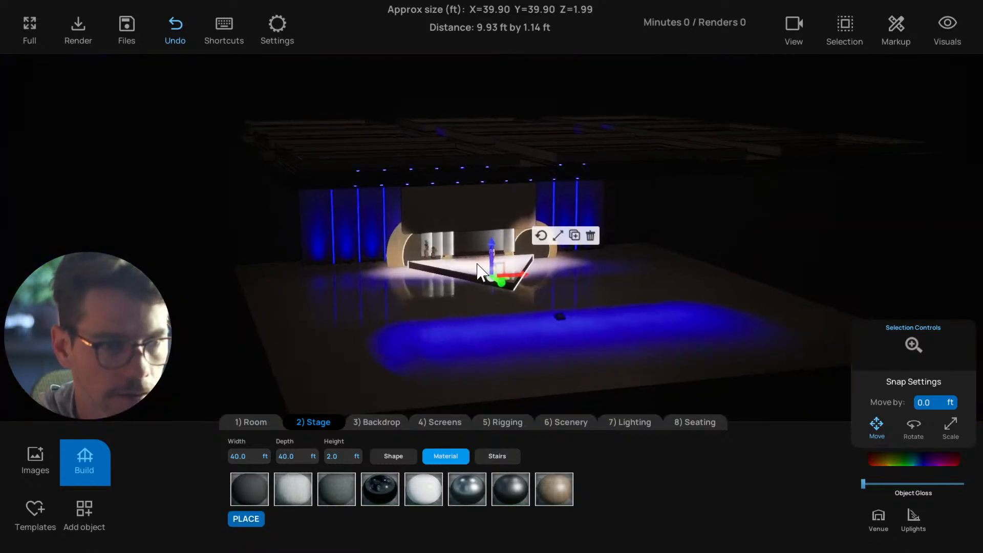
click(500, 260)
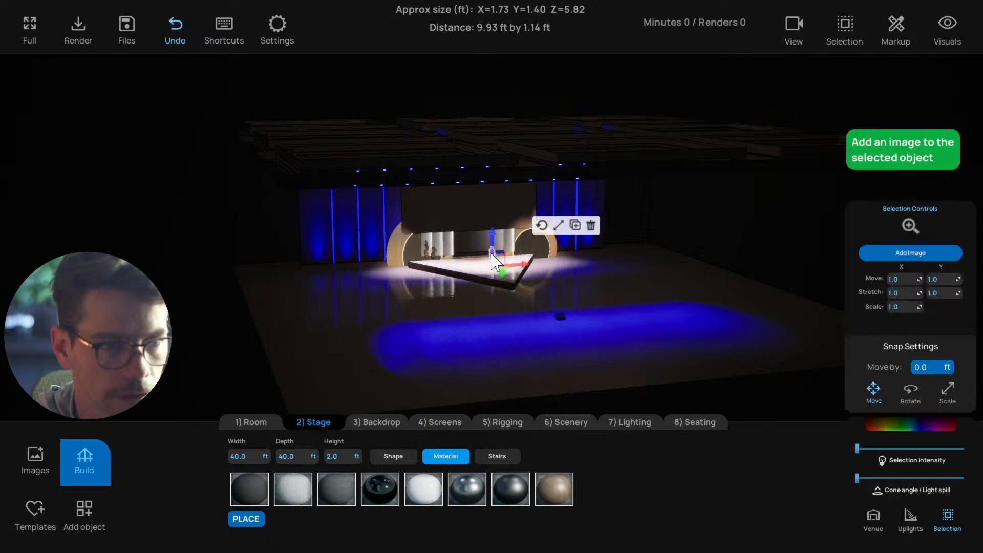
scroll(485, 276, down, 5)
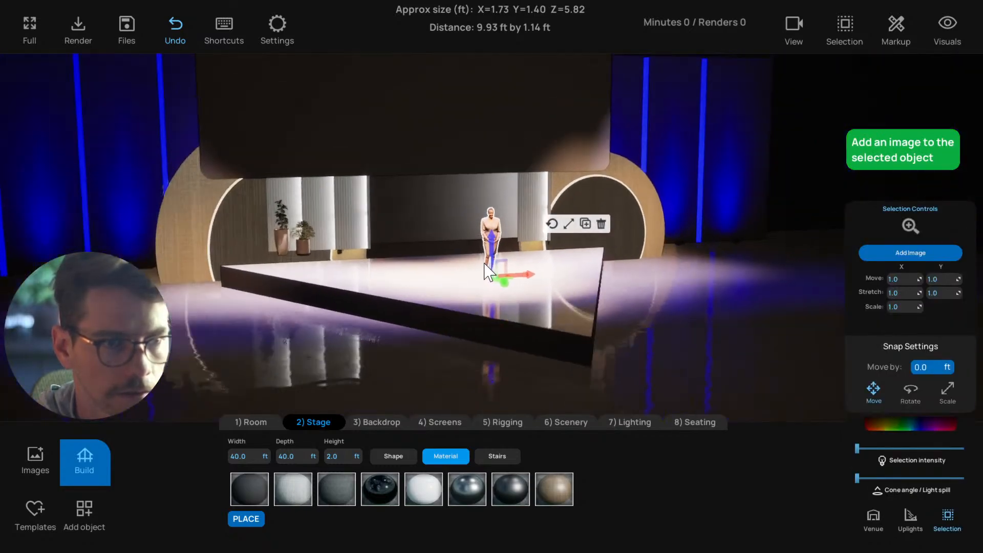
click(461, 293)
click(491, 245)
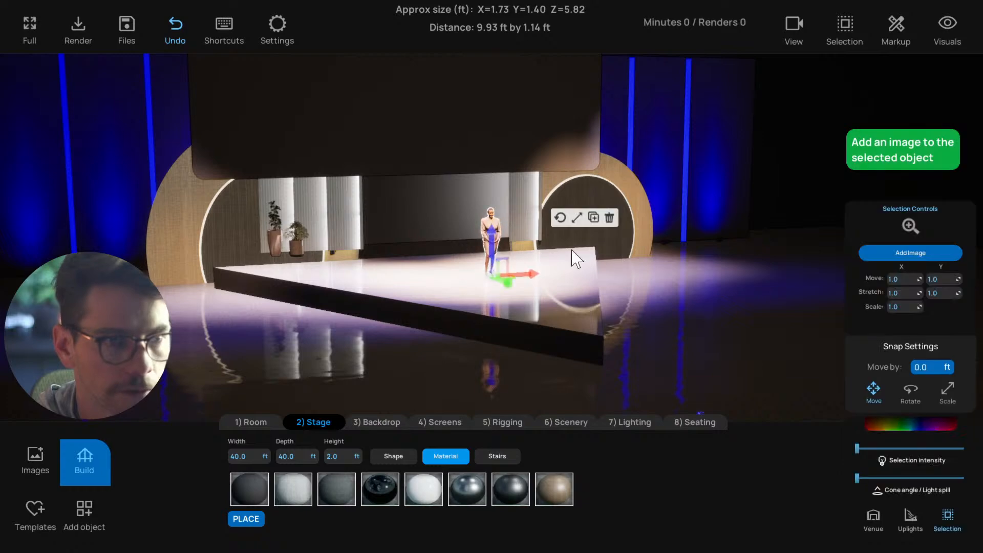
right_drag(457, 357, 481, 351)
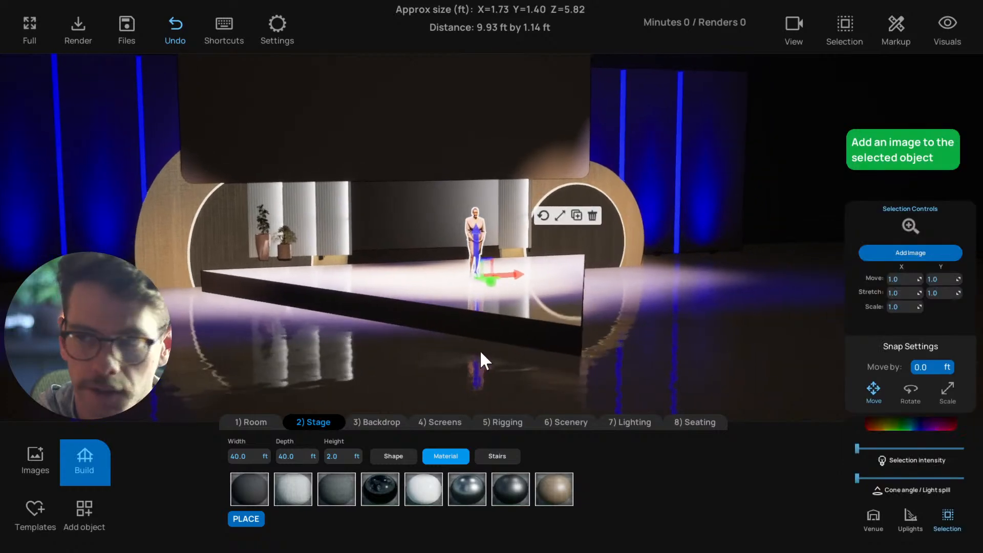
right_drag(499, 309, 473, 322)
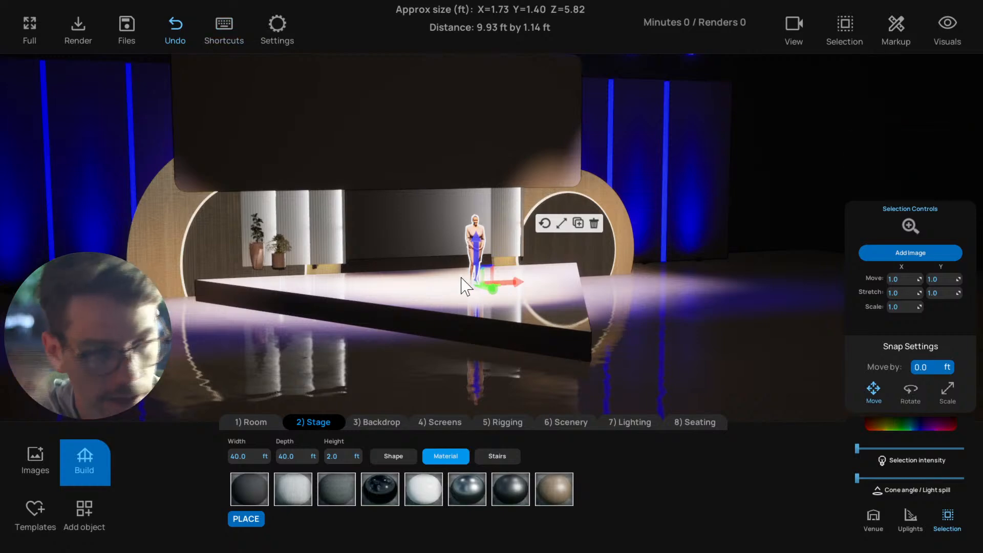
Look up the keyboard shortcuts, and centre the view on the large screen above the stage
click(224, 29)
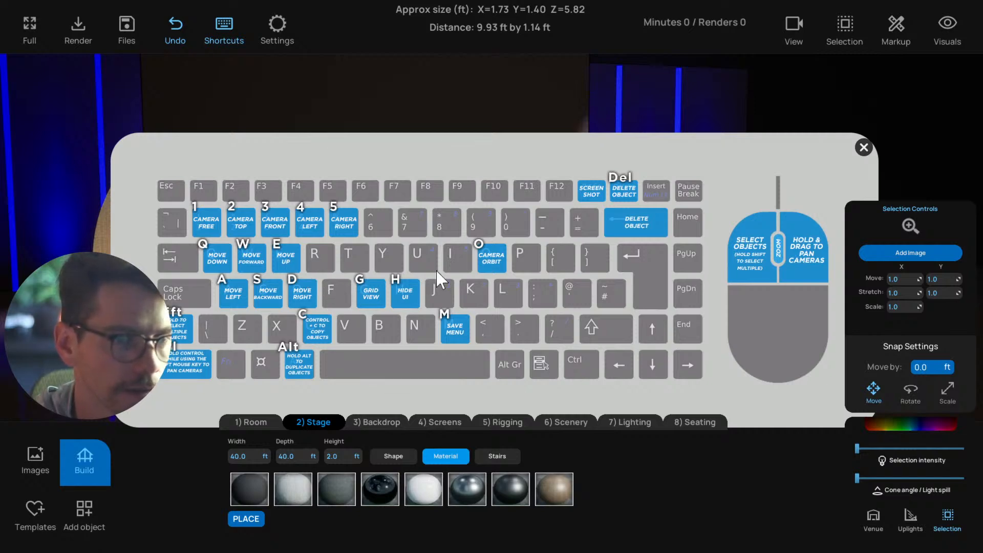
click(864, 147)
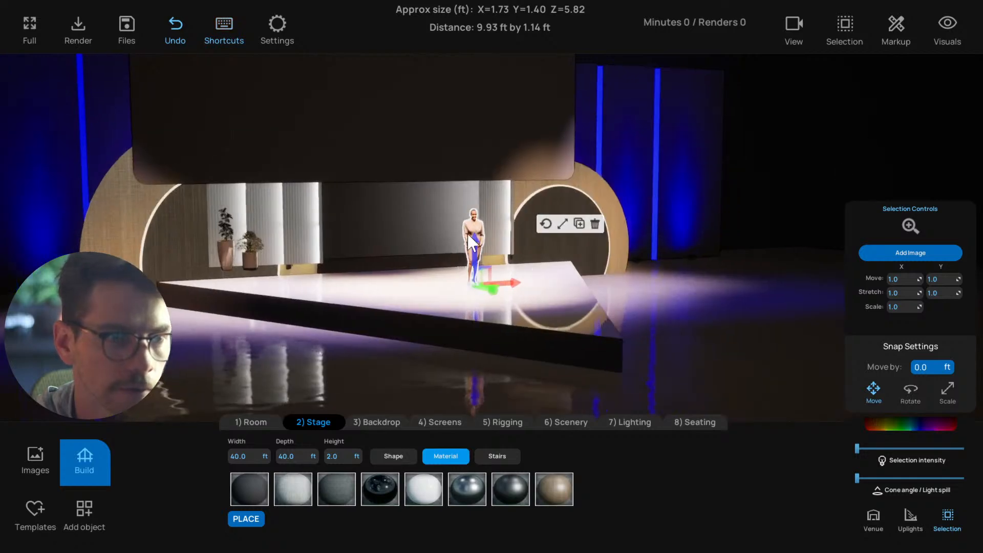
right_drag(484, 235, 511, 240)
scroll(486, 238, down, 3)
click(414, 164)
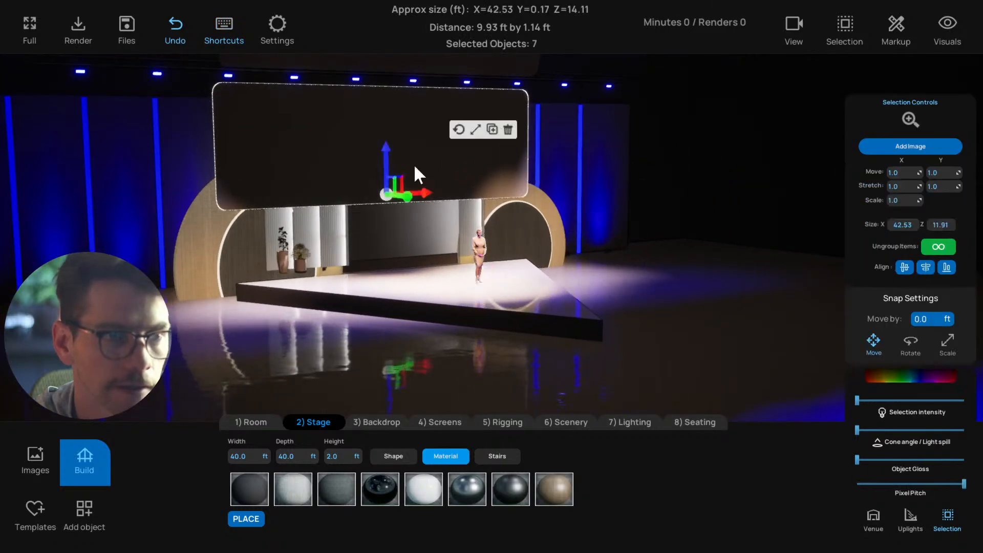
key(f)
scroll(430, 206, down, 2)
right_drag(423, 209, 542, 301)
Centre the view back on the presenter and look at the stage around her
scroll(486, 294, down, 2)
click(545, 279)
key(f)
scroll(493, 286, down, 4)
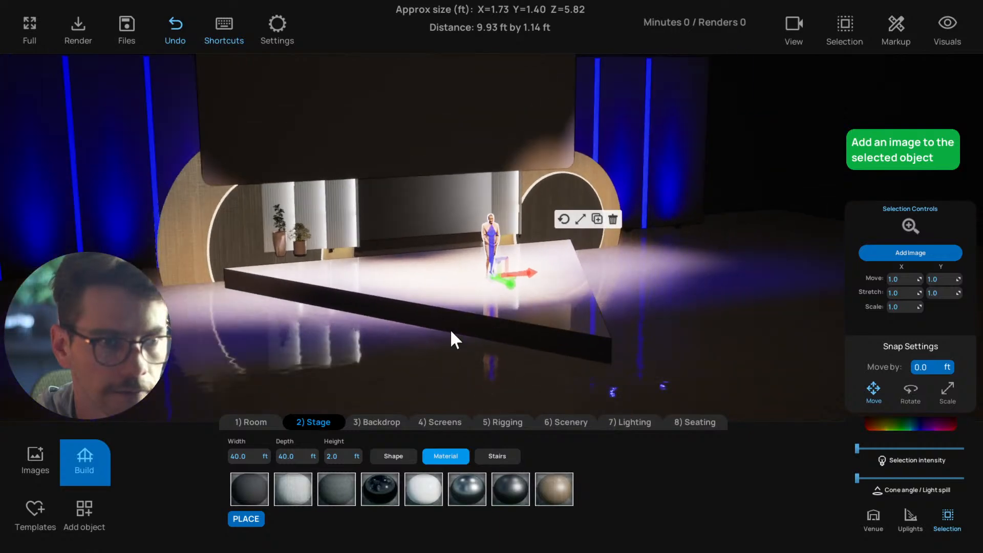
click(450, 331)
right_drag(473, 327, 450, 327)
View the layout from above, focus on the presenter, and return to the perspective view of the stage
key(t)
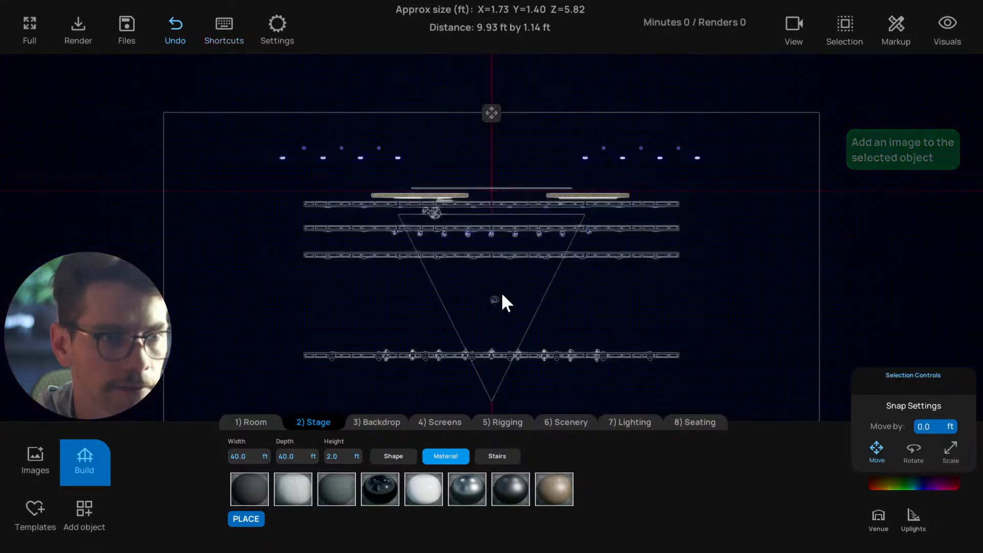
click(493, 290)
key(f)
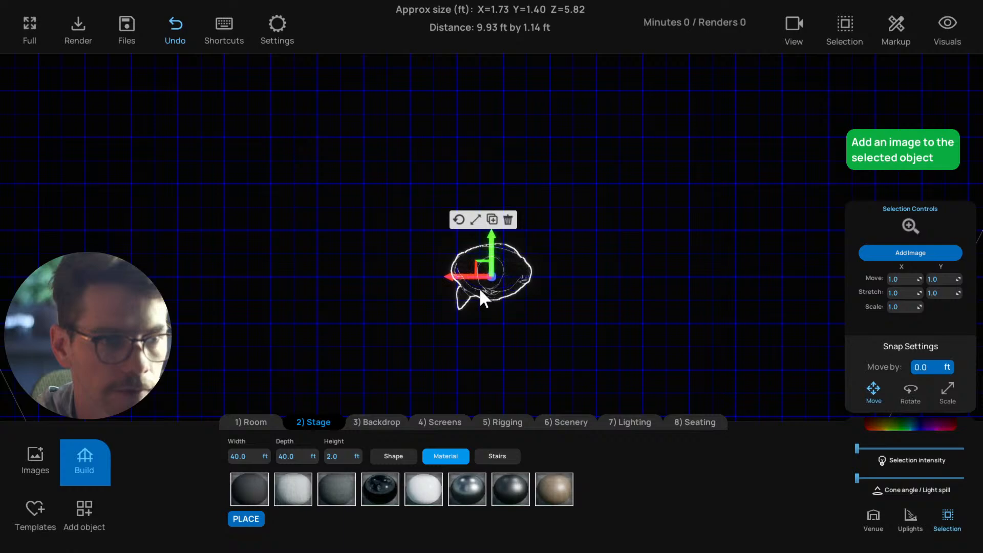
scroll(479, 288, down, 5)
key(t)
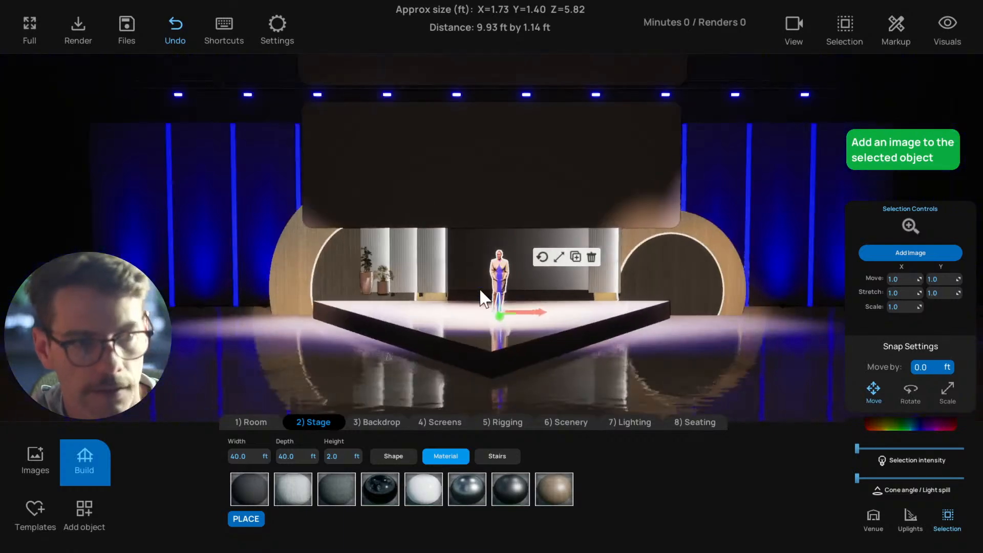
right_drag(479, 290, 523, 317)
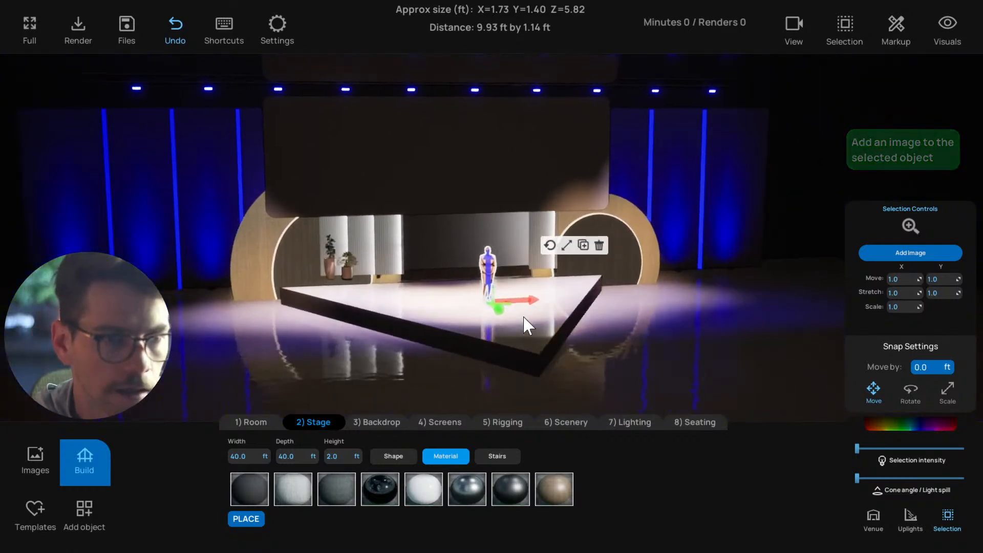
Set the new stage's height to 3 ft and compare the presenter's position with the raised deck
click(440, 333)
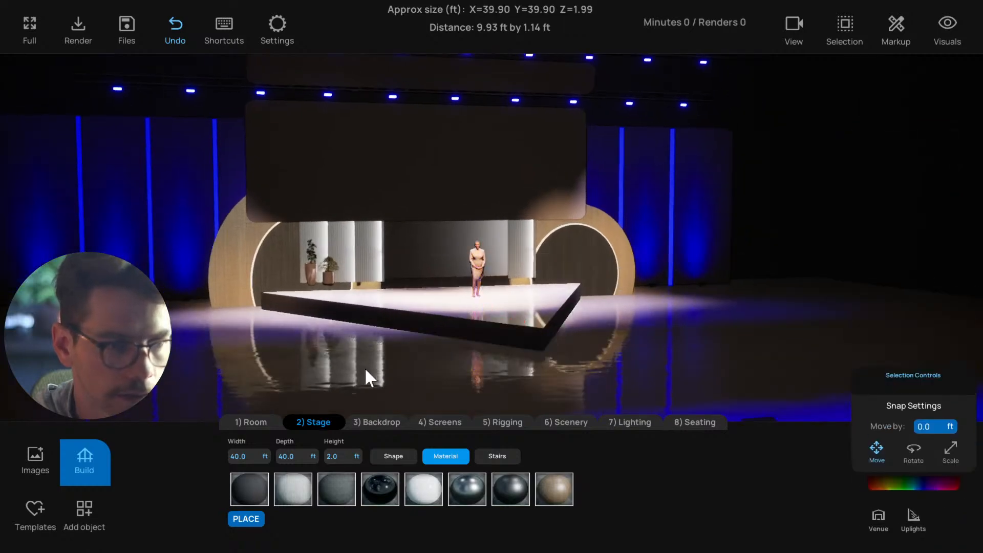
text(3)
click(438, 357)
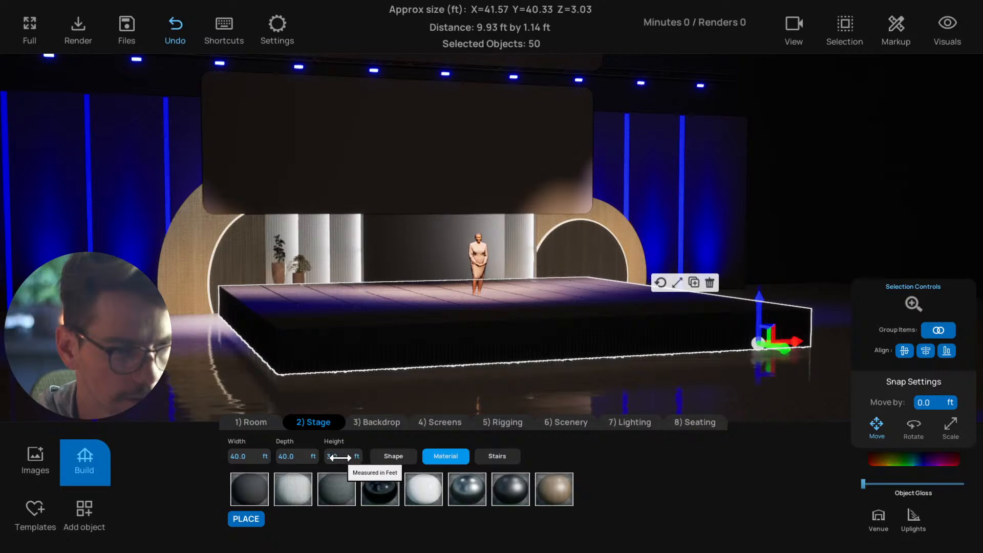
click(480, 405)
click(483, 268)
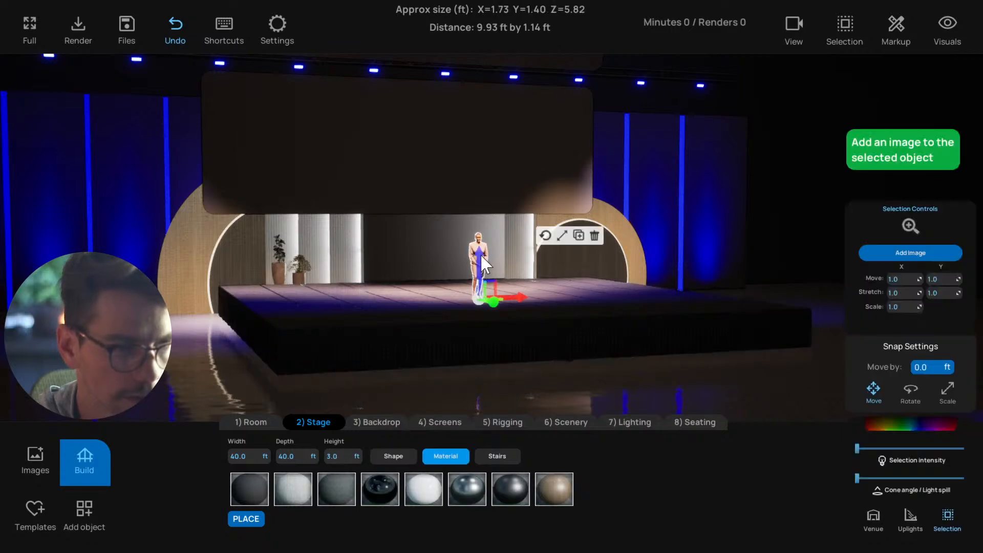
click(527, 377)
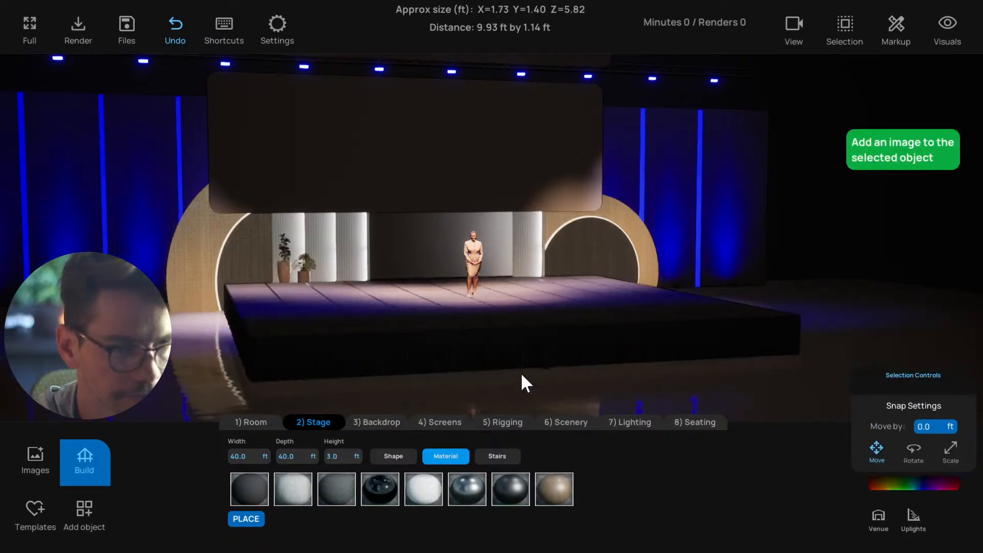
Switch the 3 ft high stage to the triangular shape with the glossy white material and place it
click(414, 458)
click(423, 489)
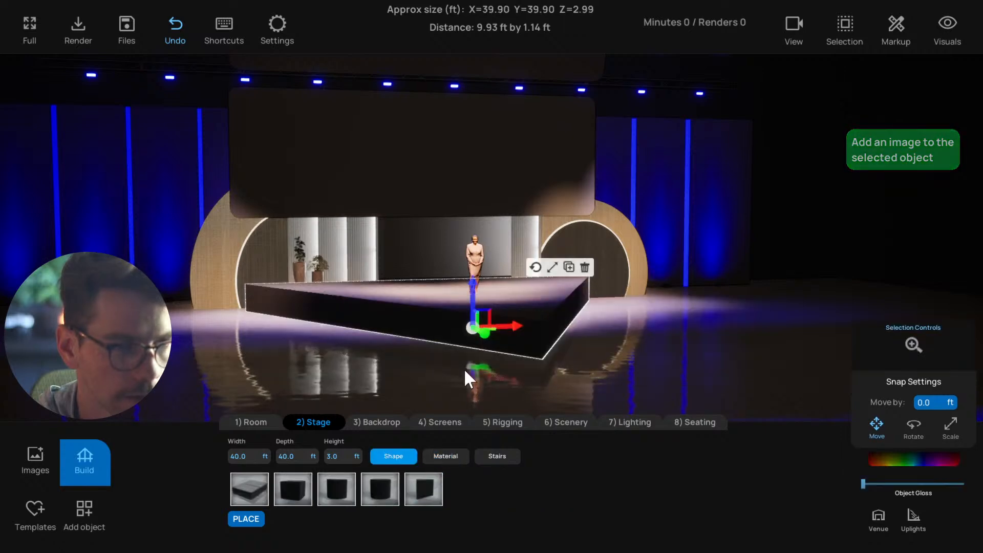
click(446, 456)
click(419, 490)
right_drag(416, 382, 371, 405)
scroll(428, 388, down, 3)
click(425, 394)
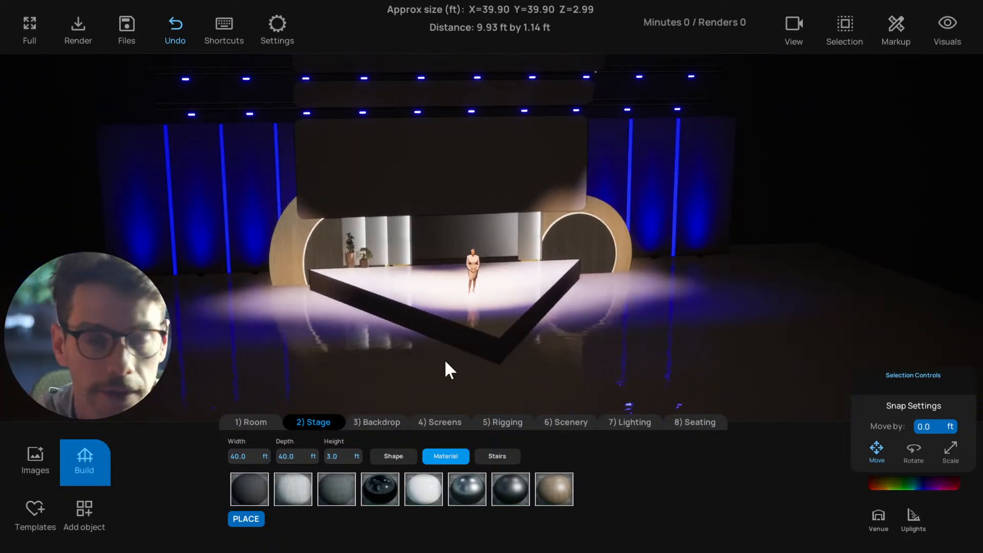
right_drag(413, 333, 487, 336)
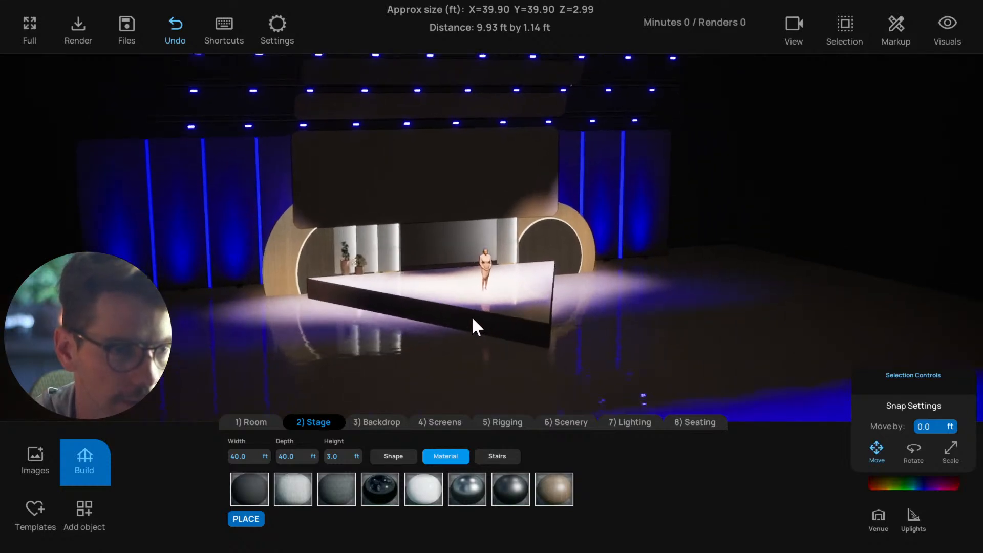
click(471, 315)
click(388, 389)
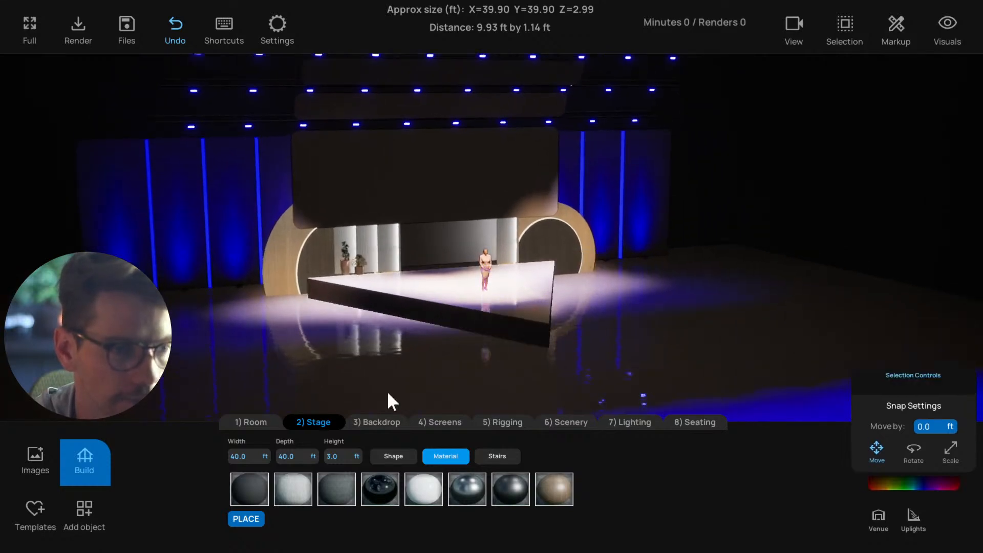
click(246, 519)
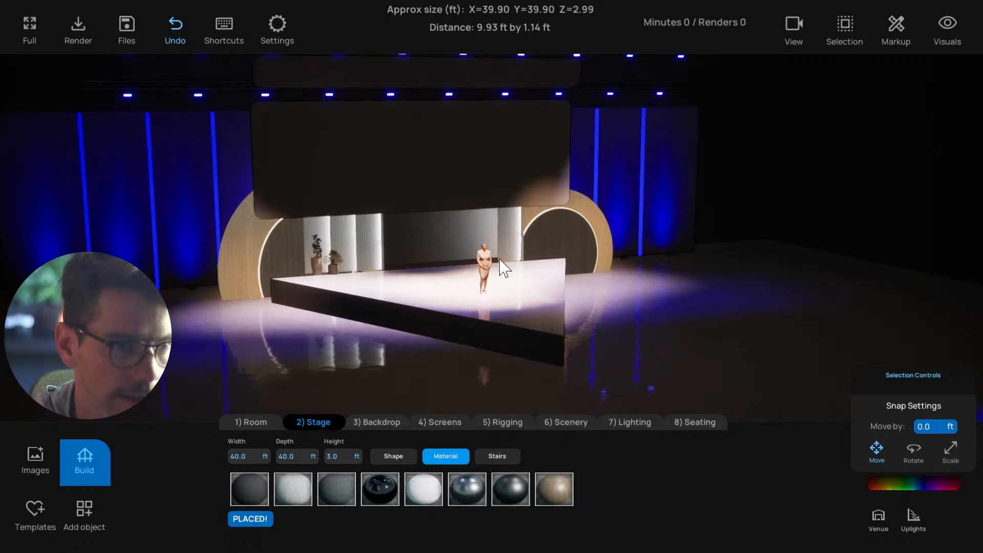
click(399, 456)
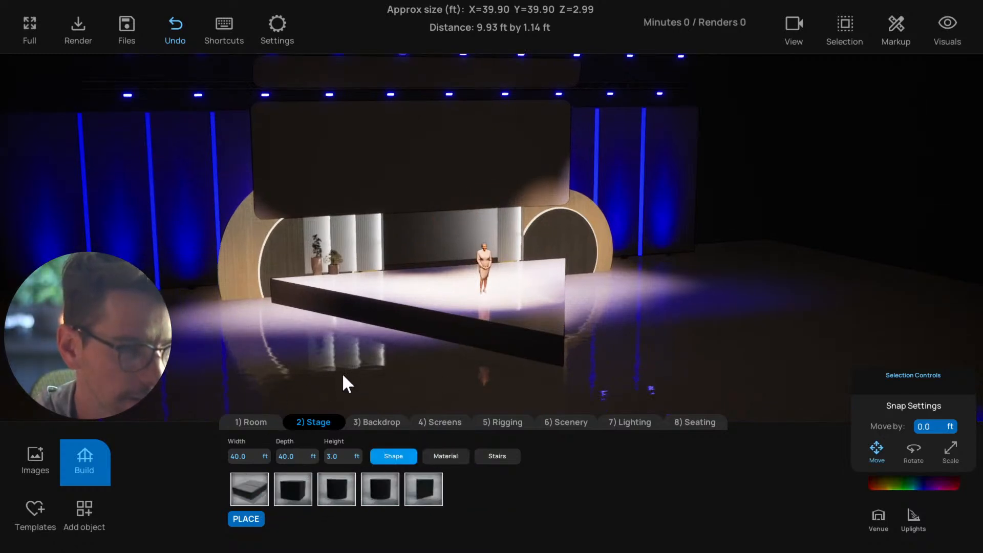
middle_drag(343, 375, 8, 282)
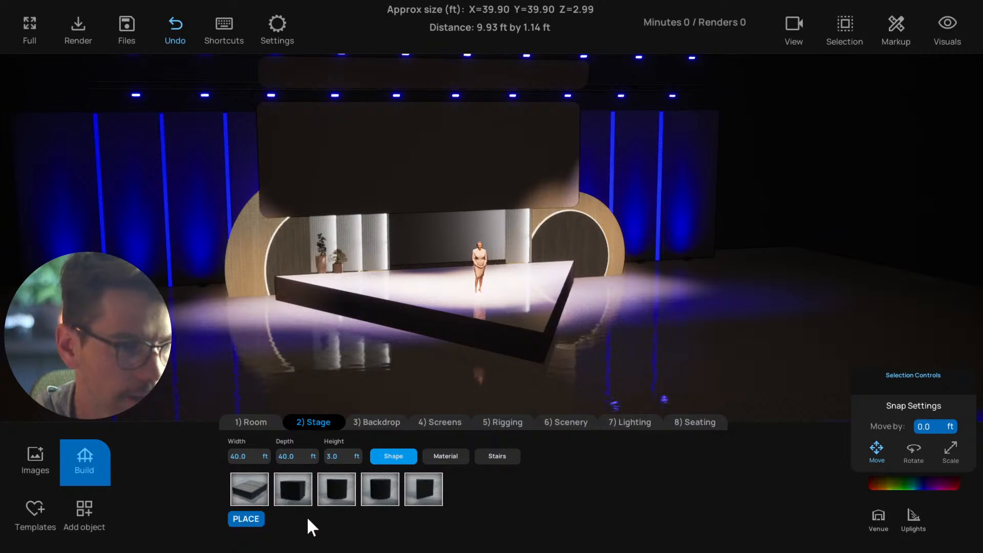
click(478, 330)
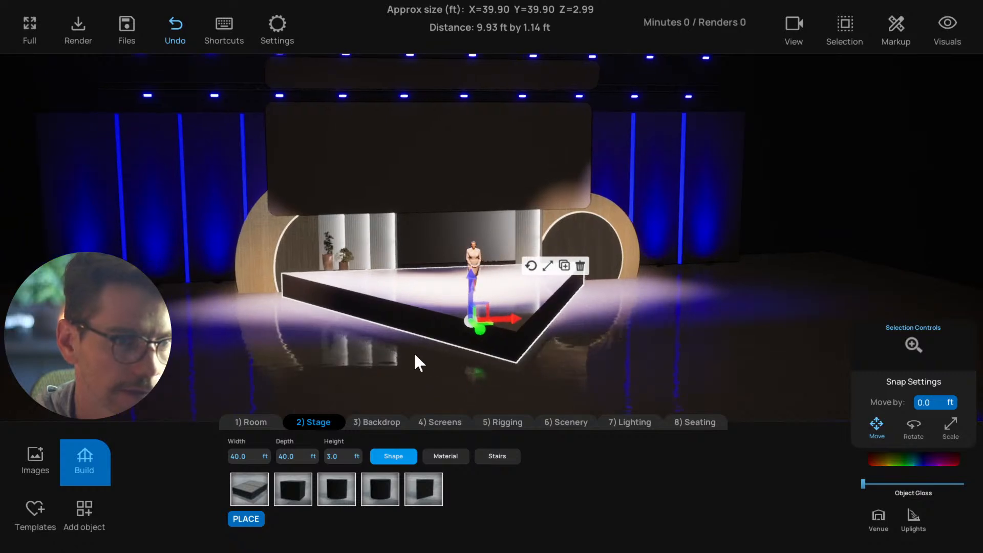
click(405, 357)
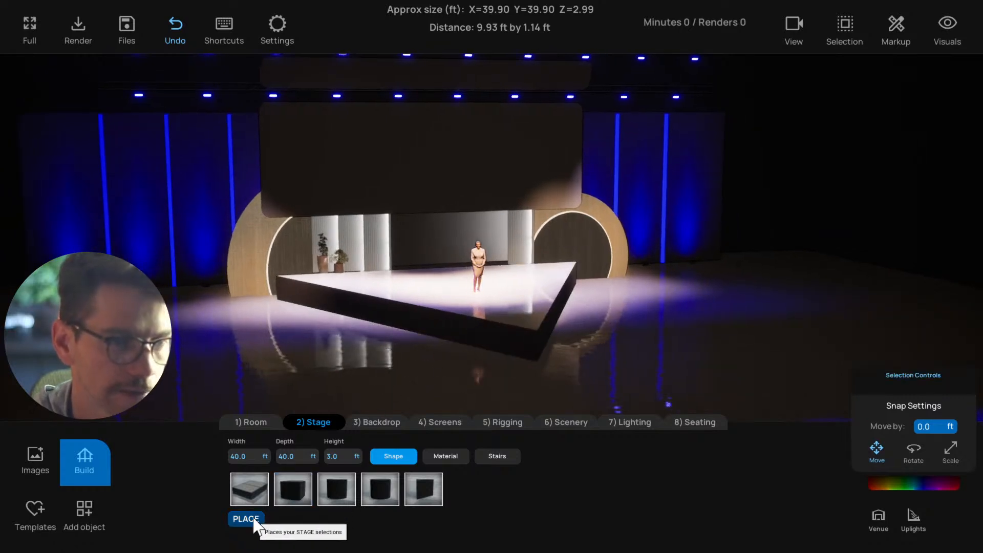
drag(431, 365, 393, 359)
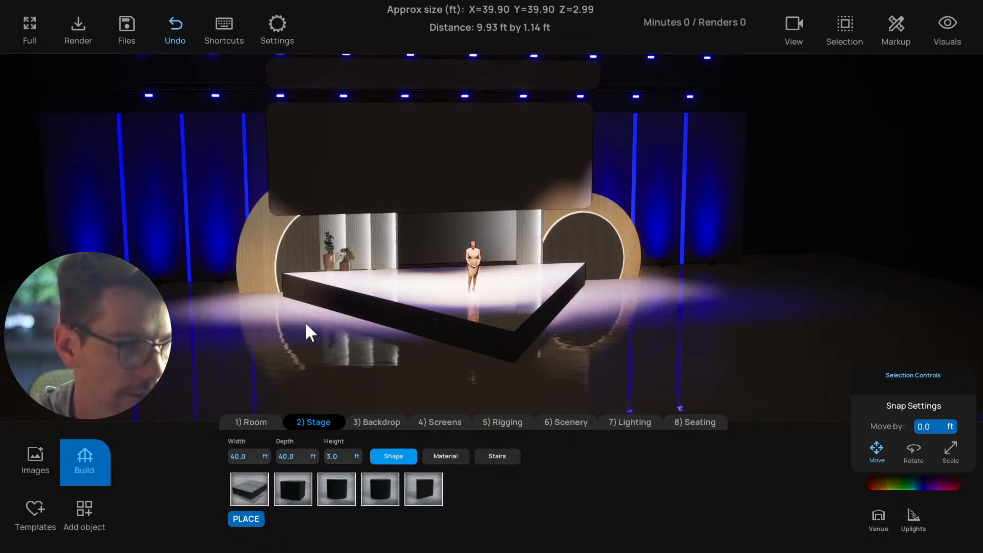
drag(333, 370, 373, 371)
scroll(342, 370, down, 2)
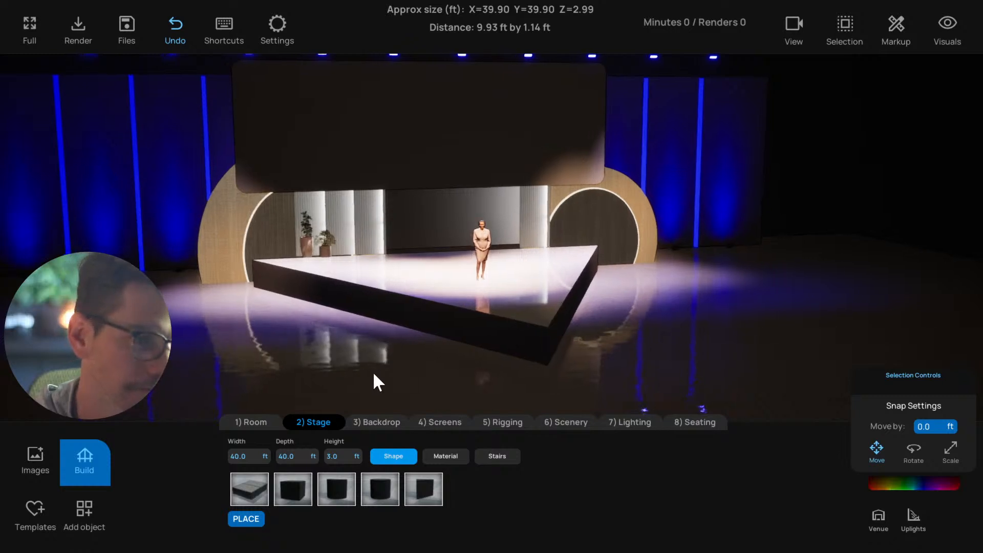
Delete the 3 ft high triangular stage and select the overlapping 2 ft high one
click(459, 318)
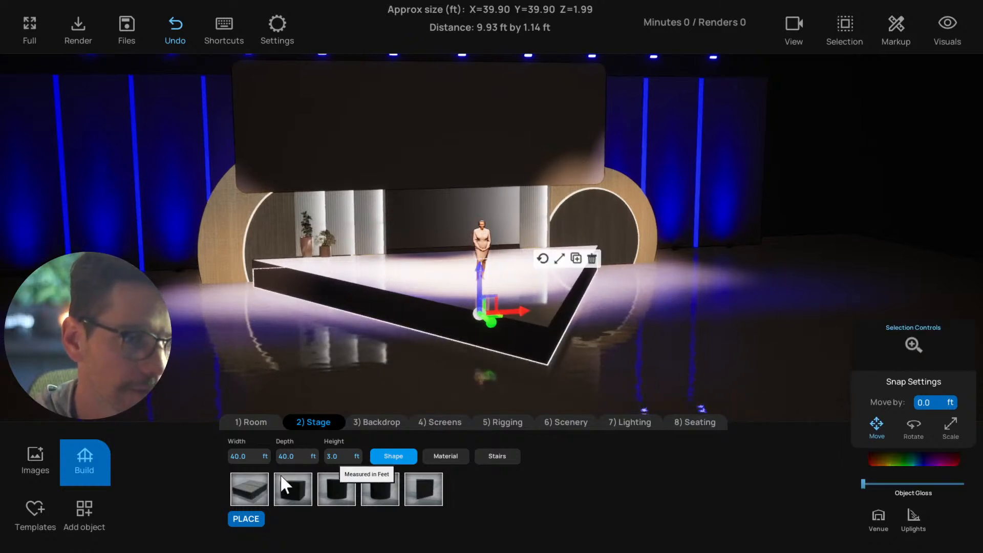
click(354, 376)
click(440, 320)
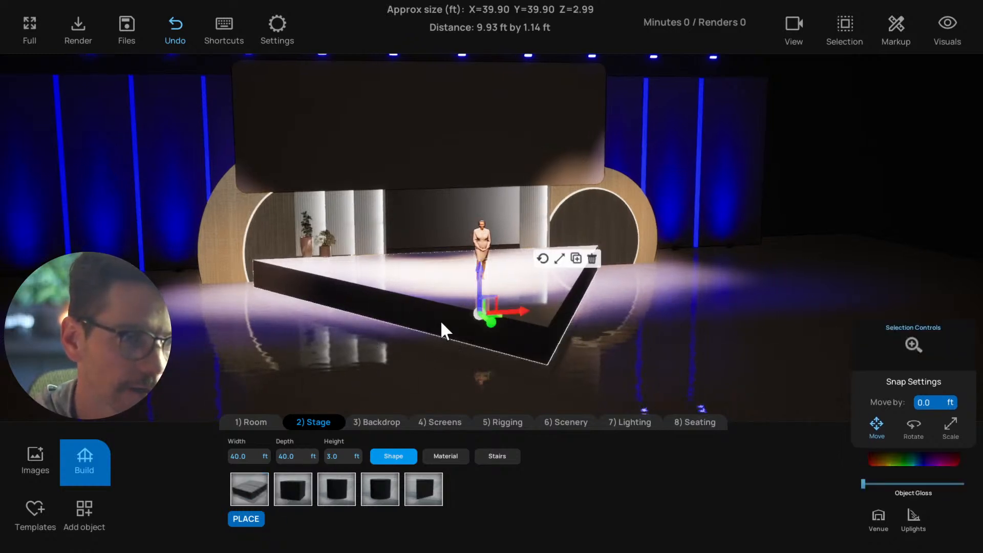
click(590, 274)
click(504, 323)
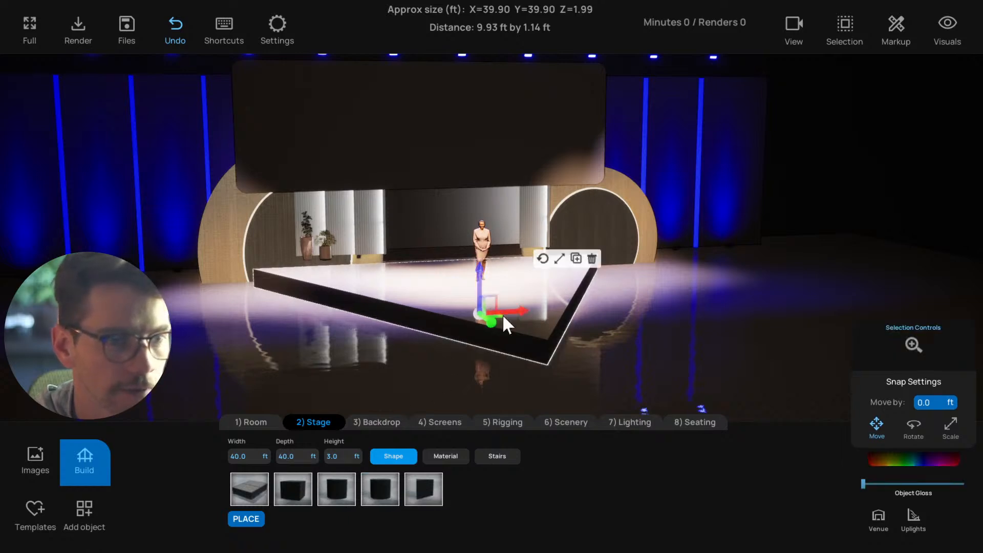
Delete the selected 2 ft high stage and place a 3 ft high triangular stage in glossy white
click(593, 259)
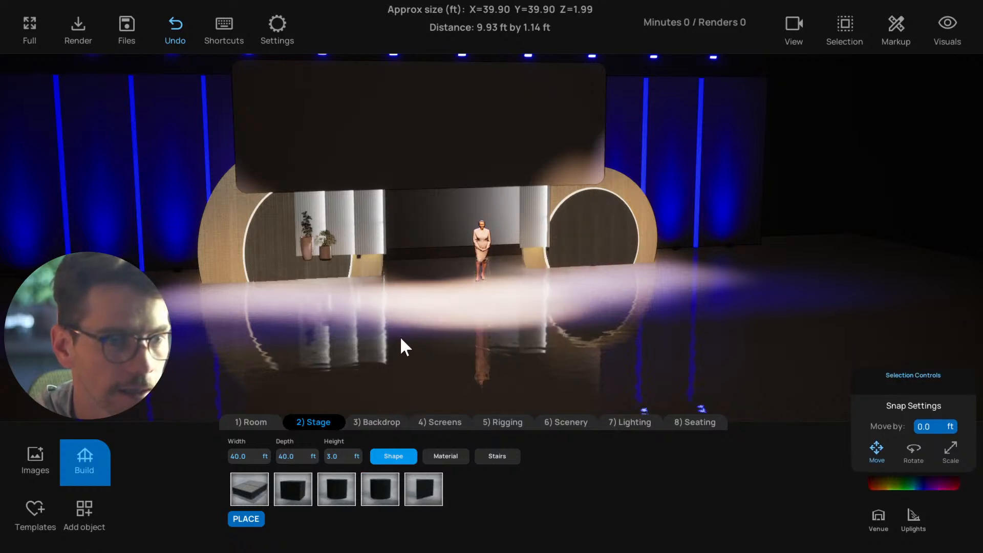
click(424, 489)
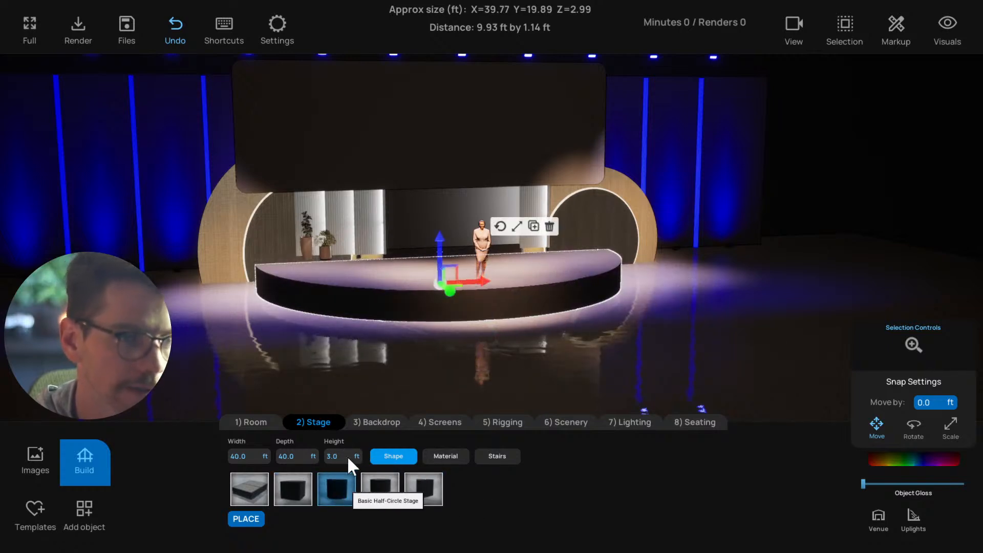
click(445, 456)
click(424, 489)
click(394, 457)
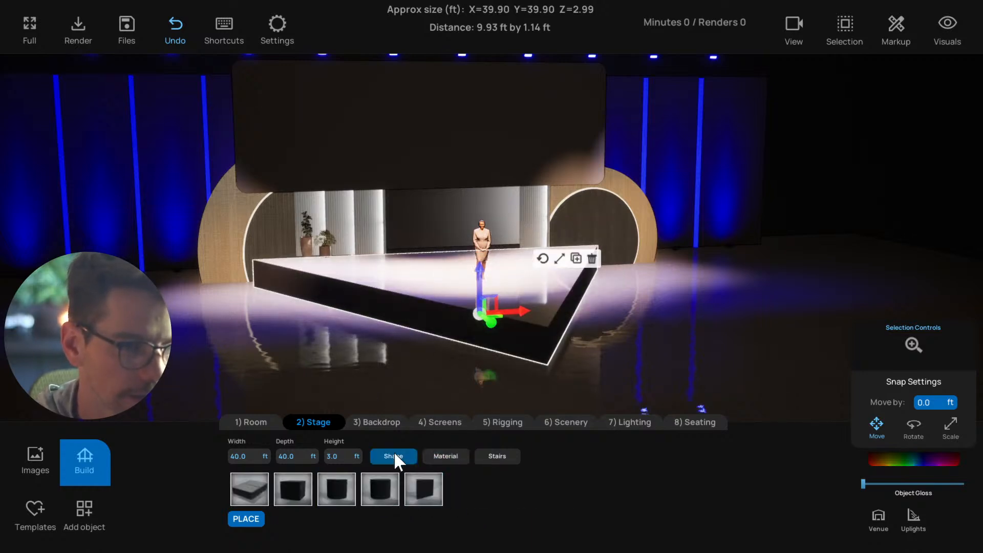
click(253, 519)
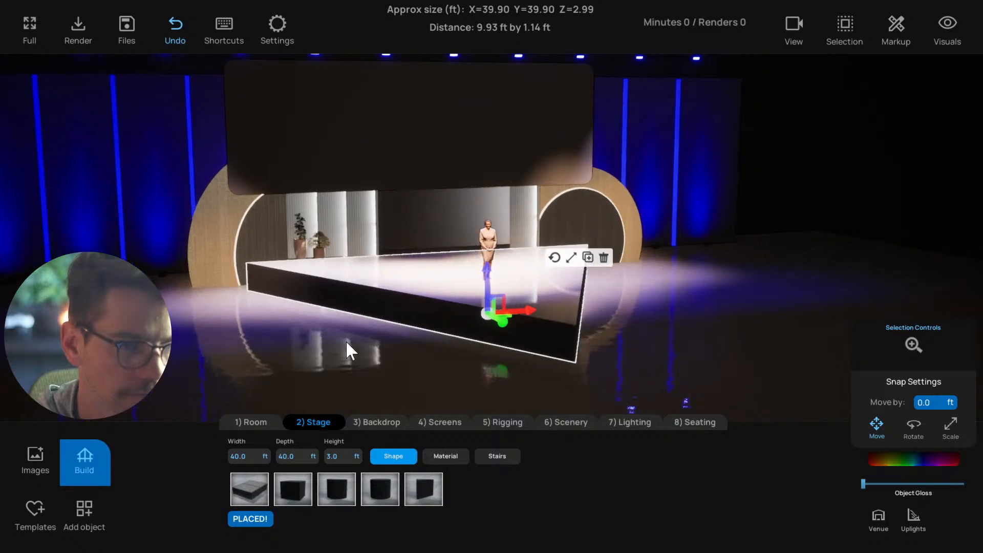
Add a 3 ft high rectangular stage and size it to 60 ft wide by 15 ft deep
click(294, 489)
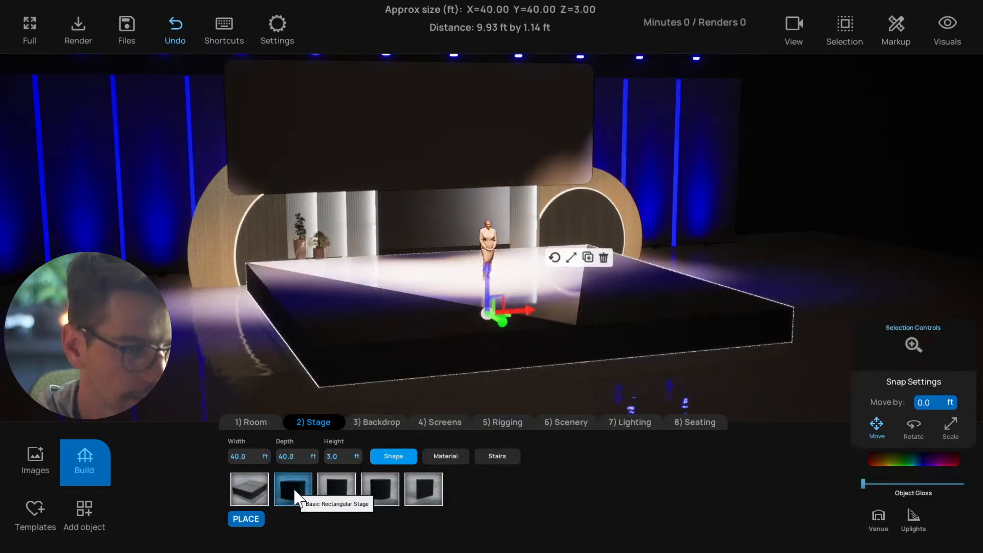
click(287, 456)
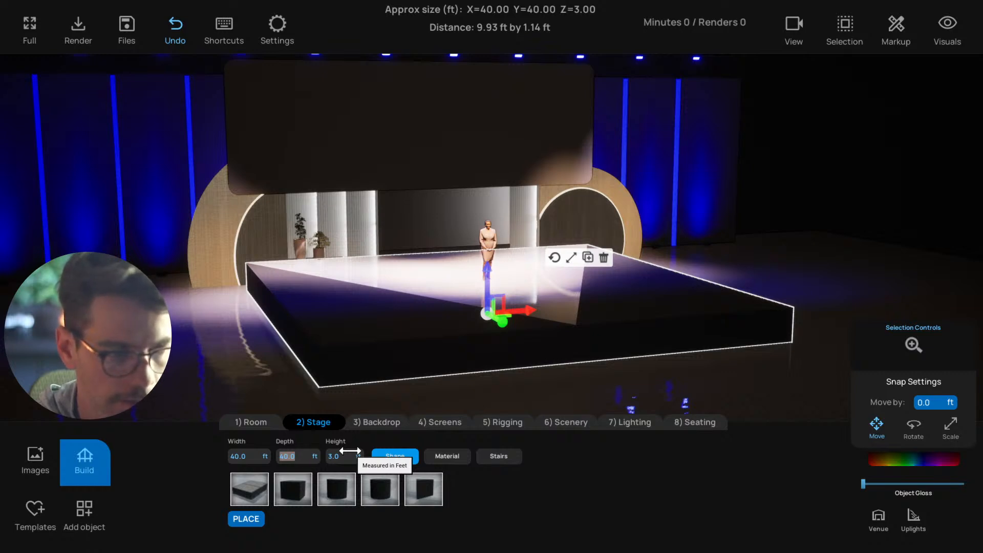
text(30)
key(Return)
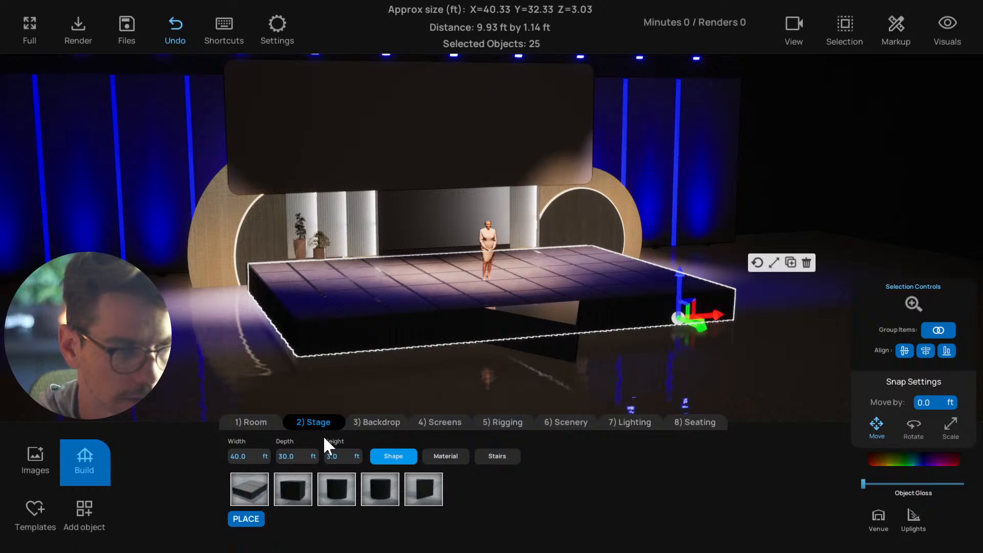
click(302, 456)
text(15)
key(Return)
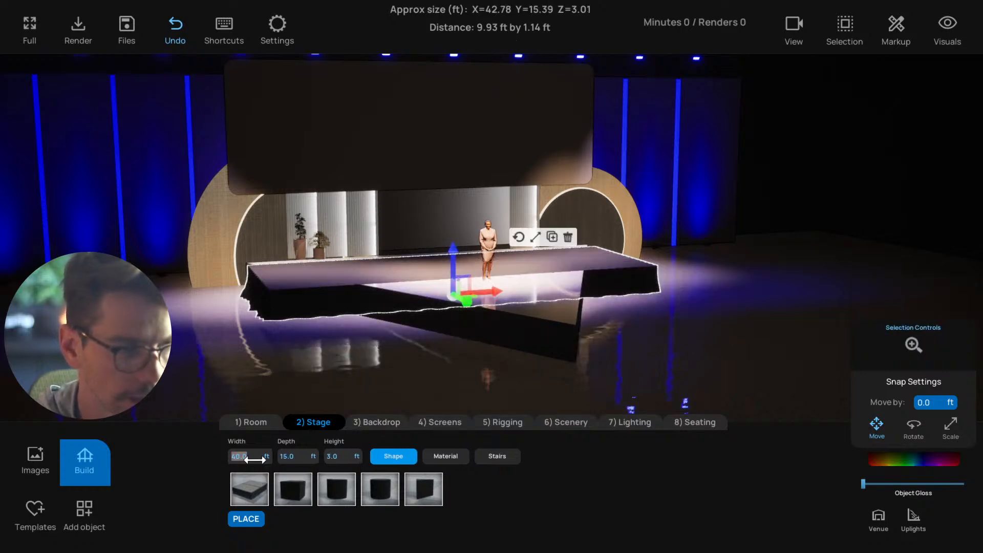
text(60)
key(Return)
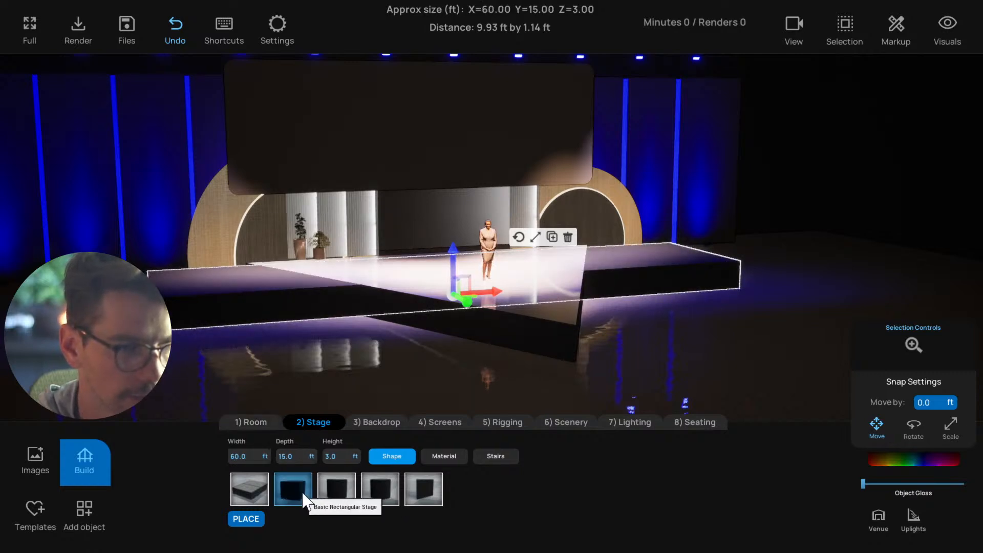
Try the half-circle, circular and triangular shapes on the 60 by 15 ft stage
click(332, 498)
click(376, 498)
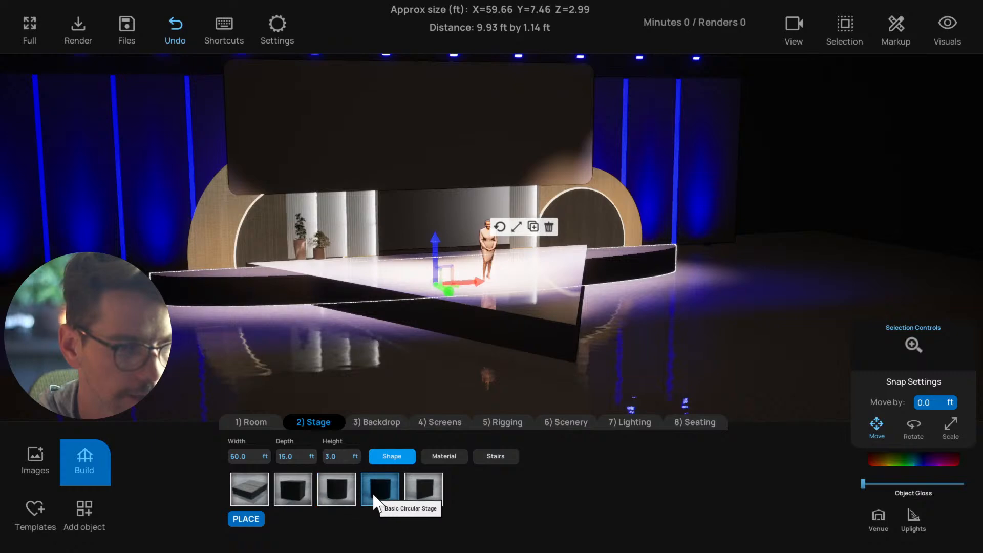
click(411, 504)
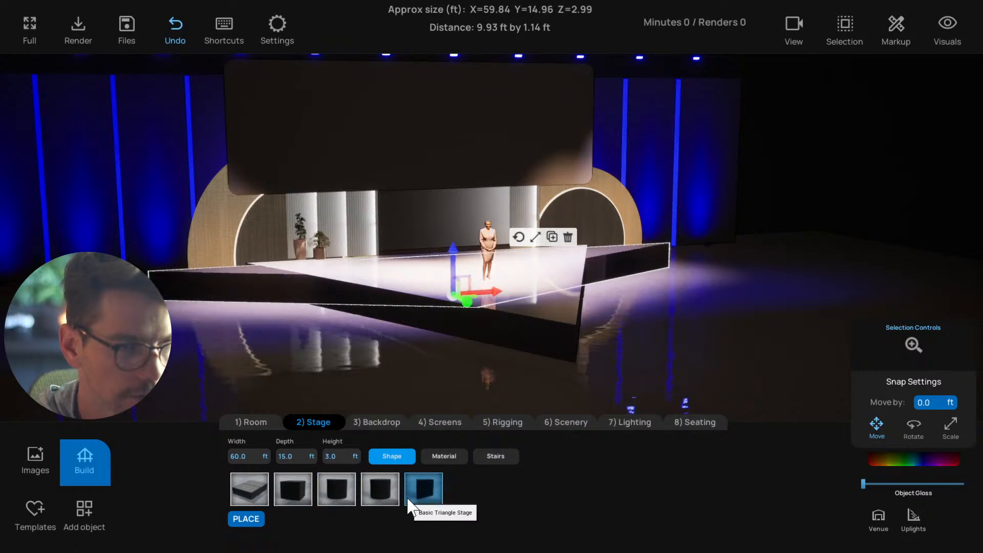
Give the 60 by 15 ft stage the rectangular shape and the White Gloss material
drag(338, 399, 332, 354)
click(316, 486)
click(439, 456)
click(417, 494)
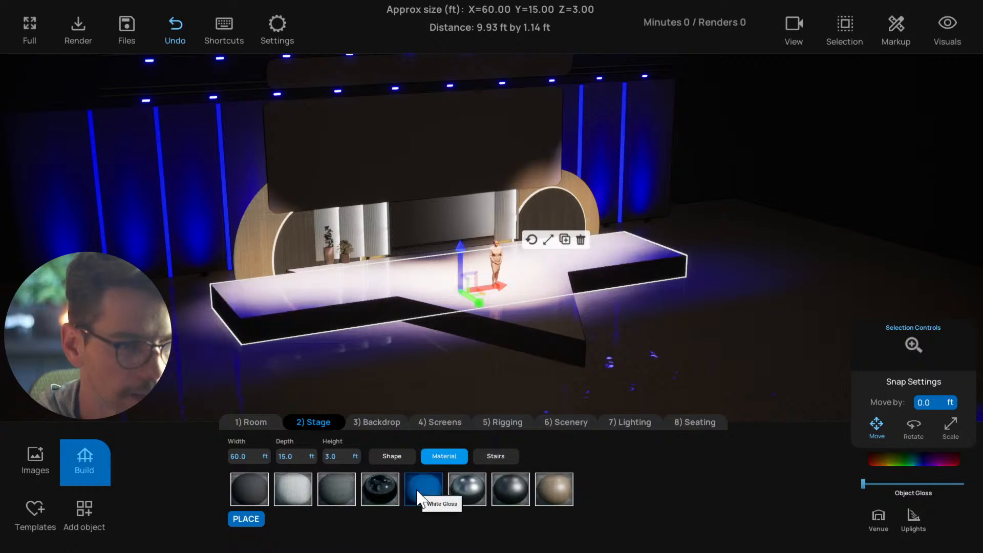
Inspect the rectangular stage's position against the triangular stage from an angle and from above
drag(383, 380, 505, 316)
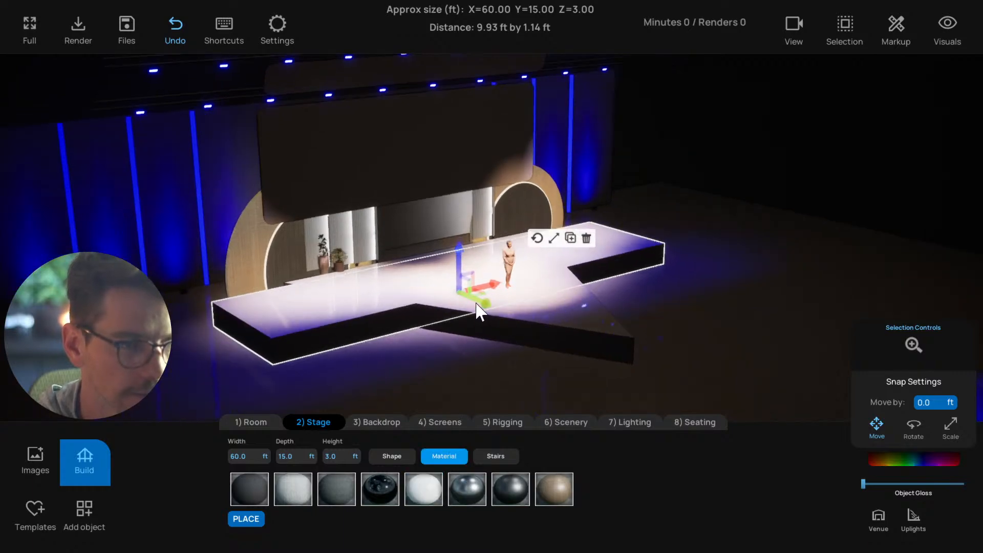
drag(447, 322, 412, 341)
key(t)
scroll(438, 288, down, 3)
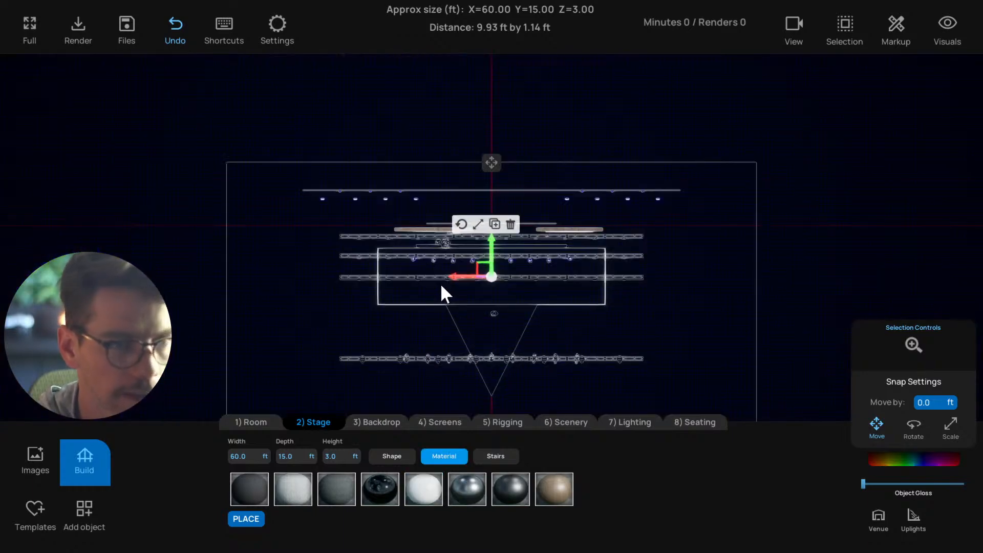
scroll(448, 305, up, 3)
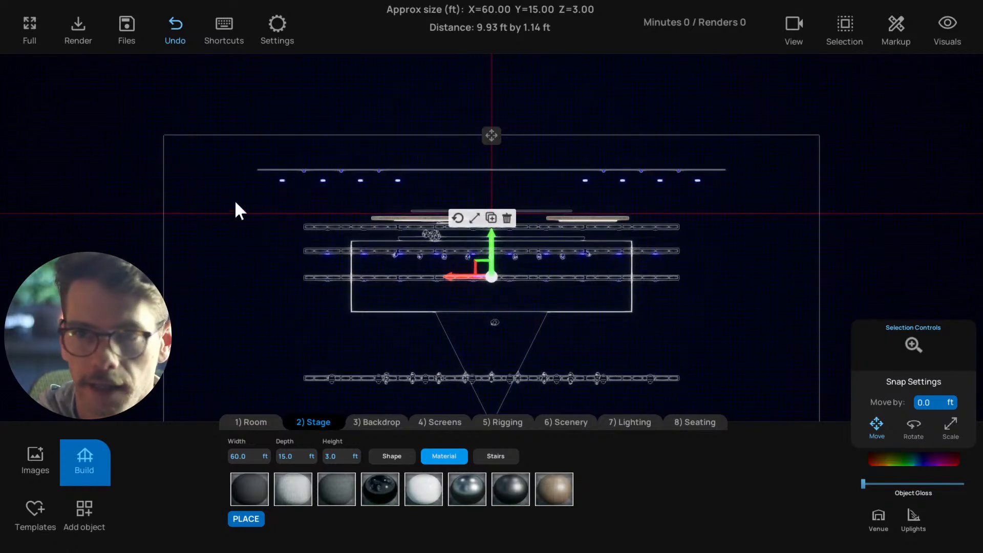
Consult the keyboard shortcut overview together with the available camera views, and close both
click(215, 36)
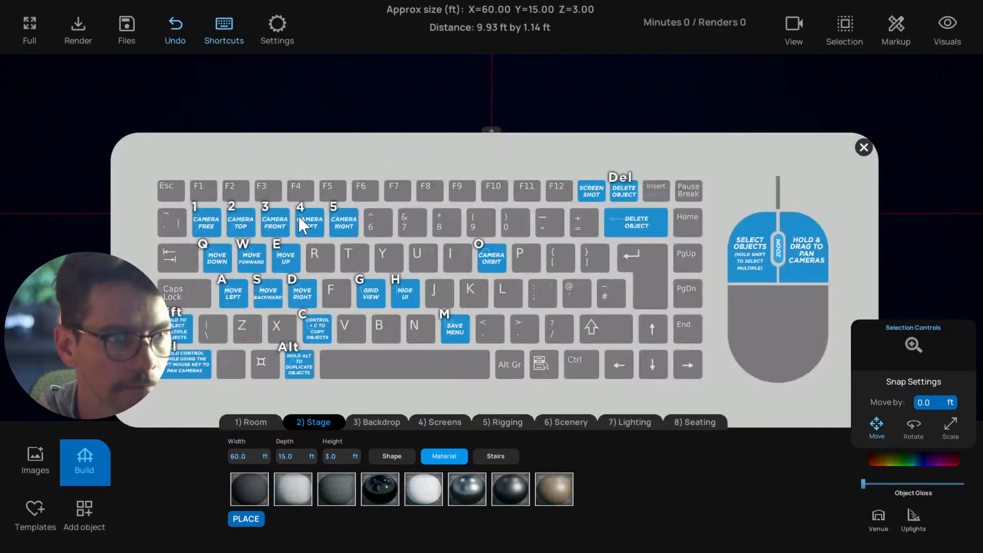
click(794, 27)
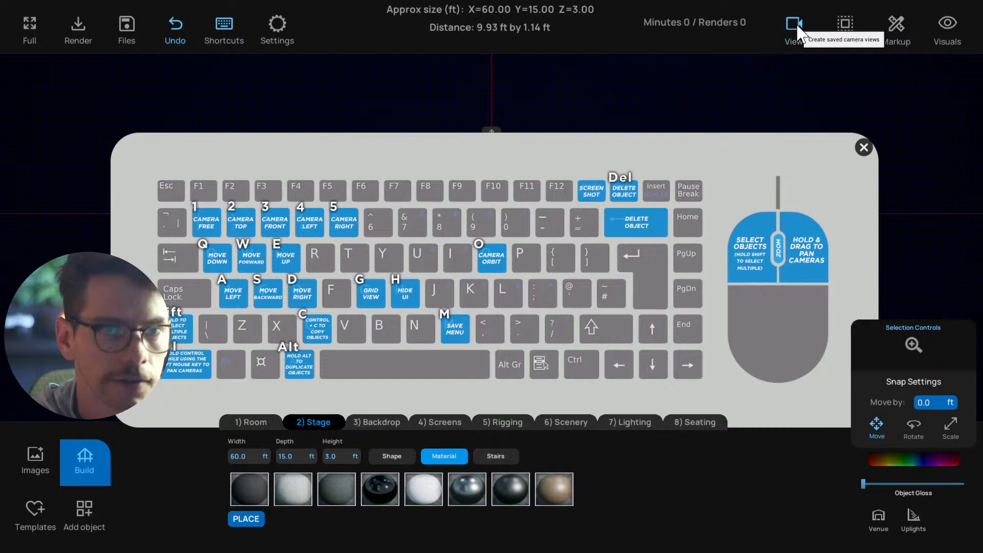
click(795, 26)
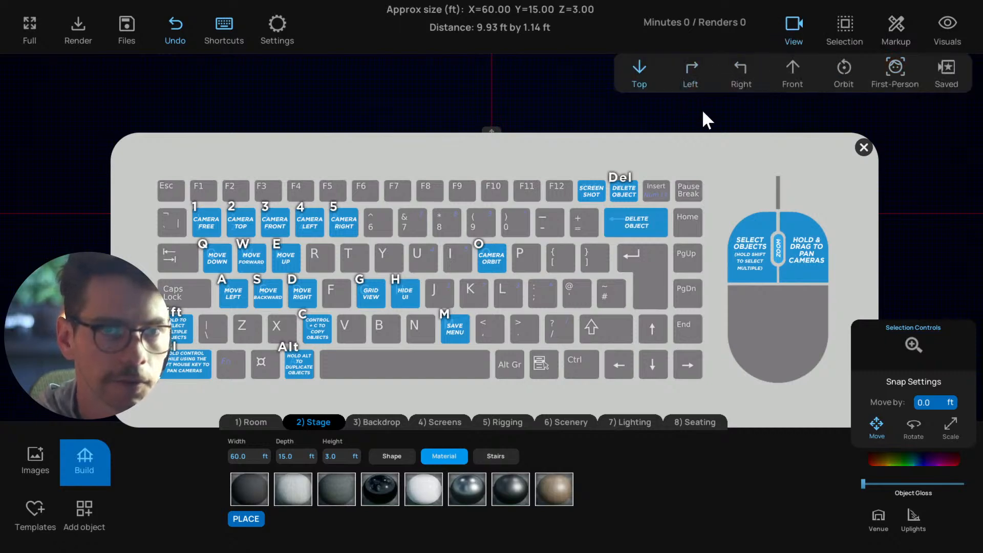
click(794, 27)
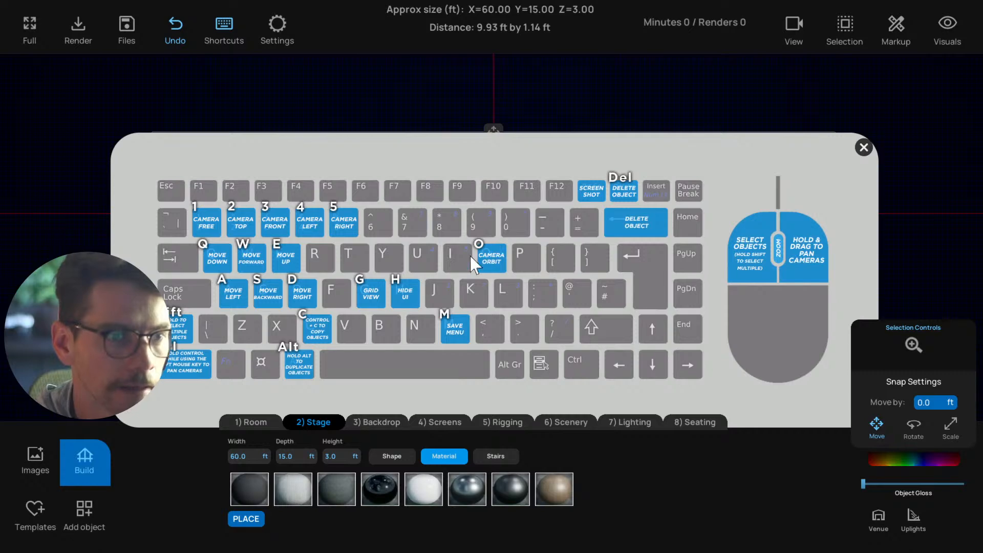
click(863, 148)
Save the project and return to the free camera, viewing the stage from a raised angle
key(1)
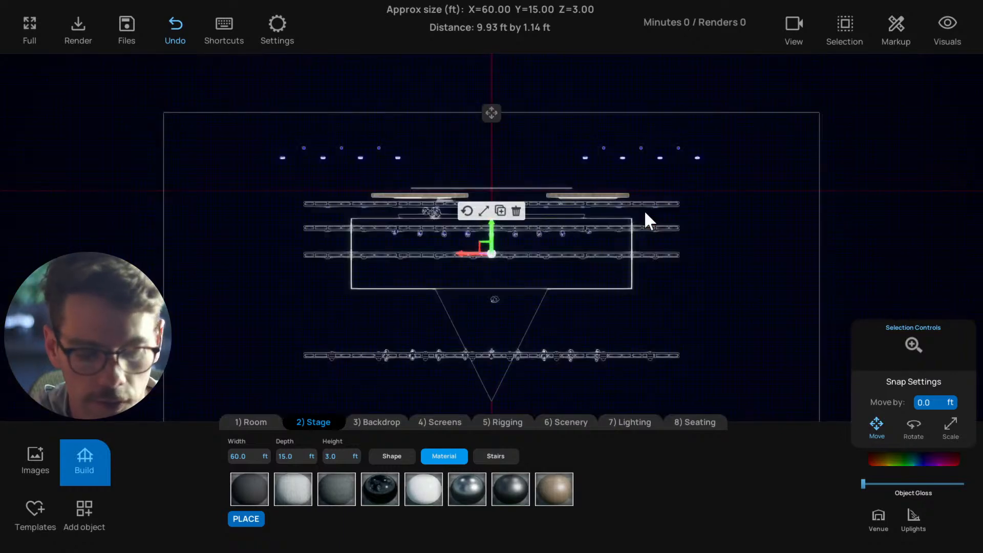
key(ctrl+s)
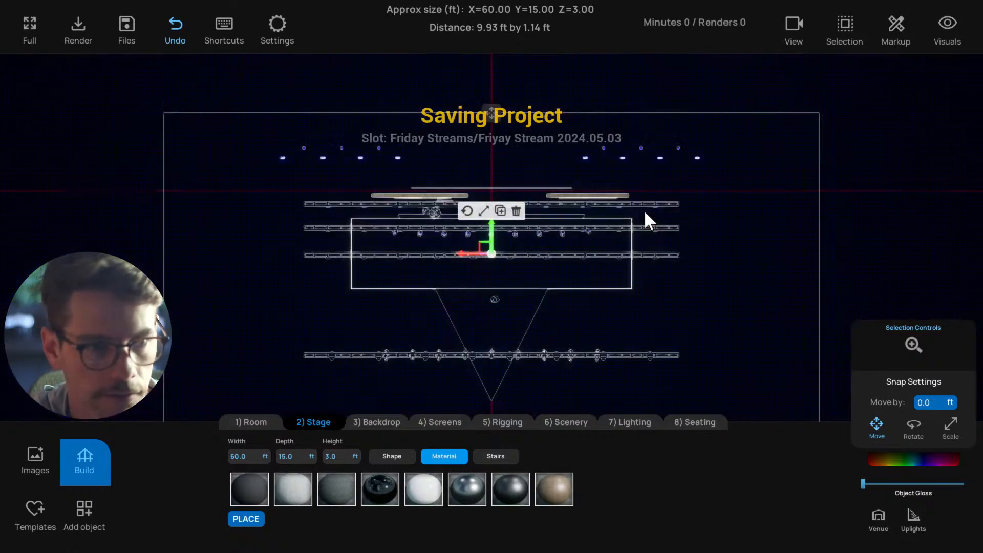
key(1)
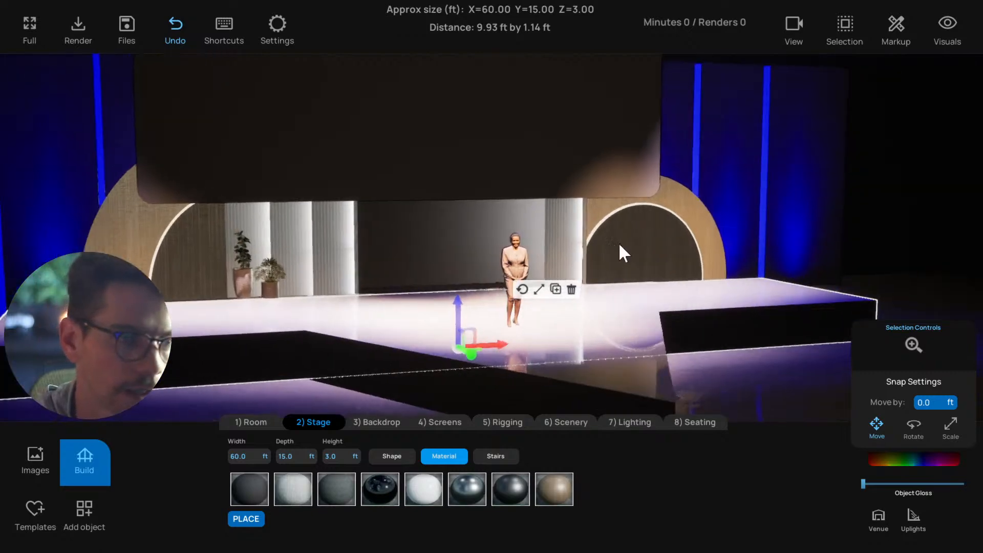
drag(618, 242, 603, 351)
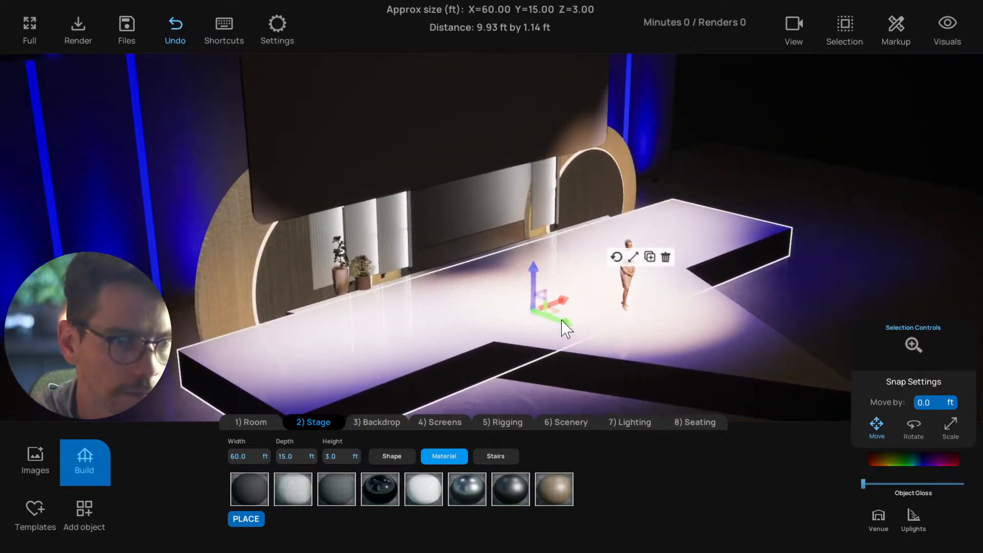
Examine the rectangular stage closely from above, and switch back to a frontal perspective of the whole set
key(2)
key(f)
scroll(494, 274, up, 2)
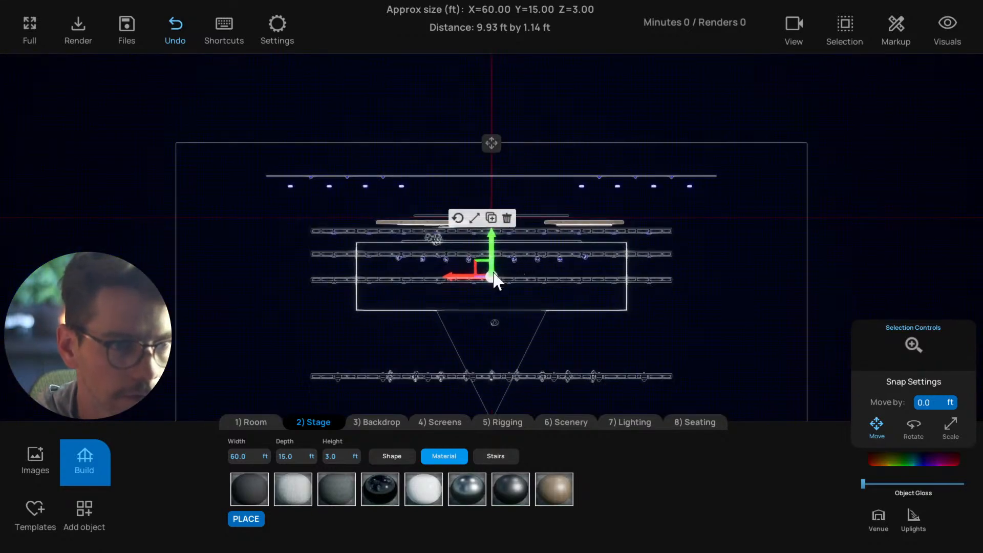
scroll(494, 281, up, 3)
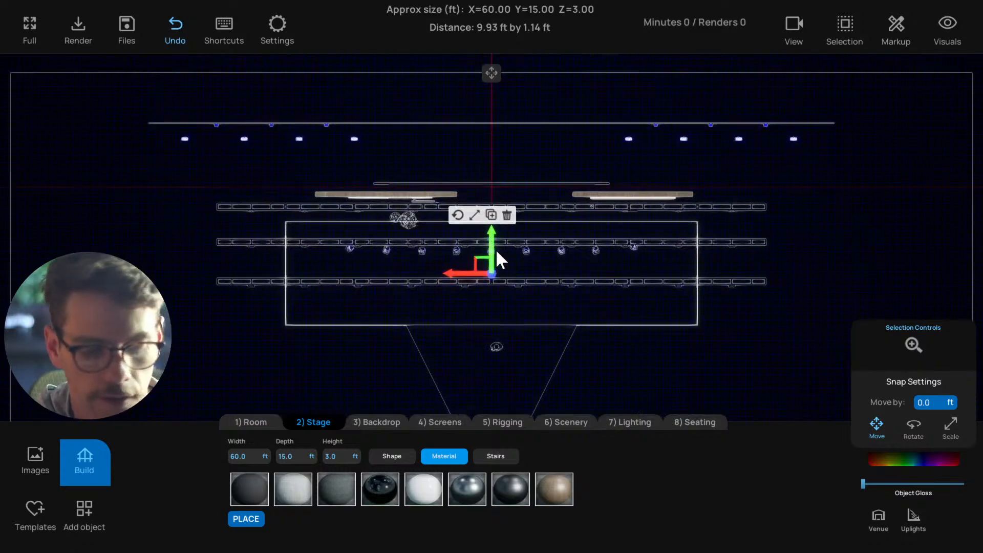
key(1)
drag(503, 270, 605, 332)
scroll(622, 333, down, 5)
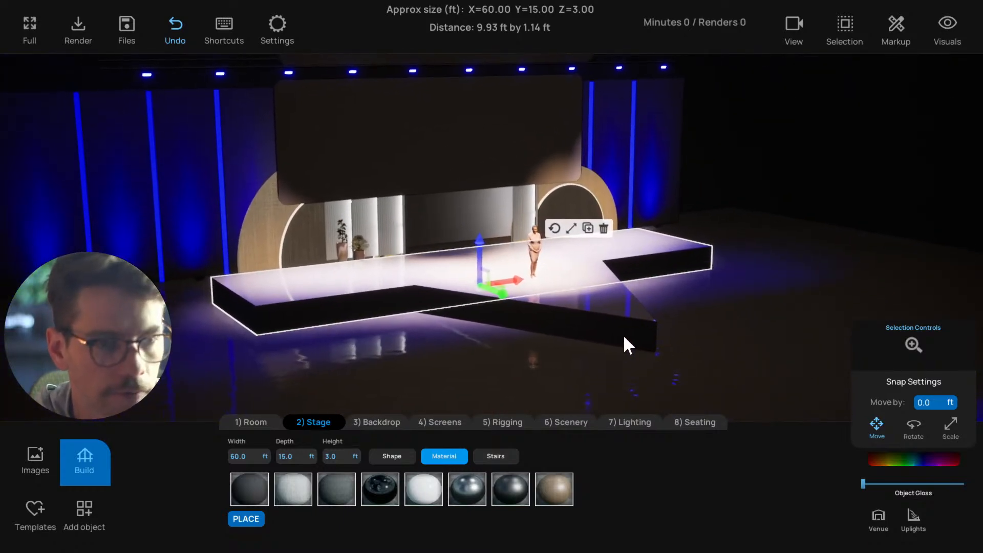
drag(624, 338, 519, 266)
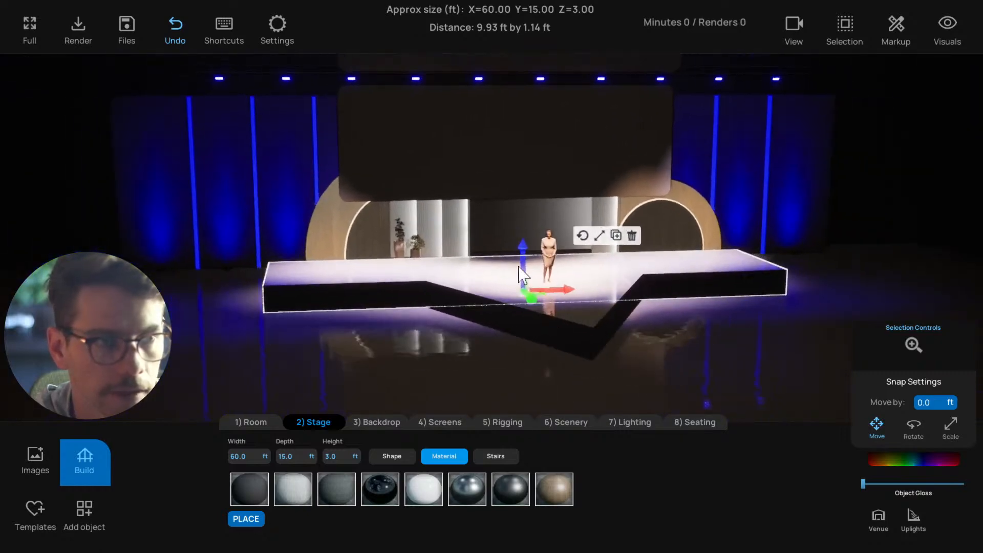
Review the camera movement keys in the keyboard shortcut overview and close it
click(278, 25)
click(283, 26)
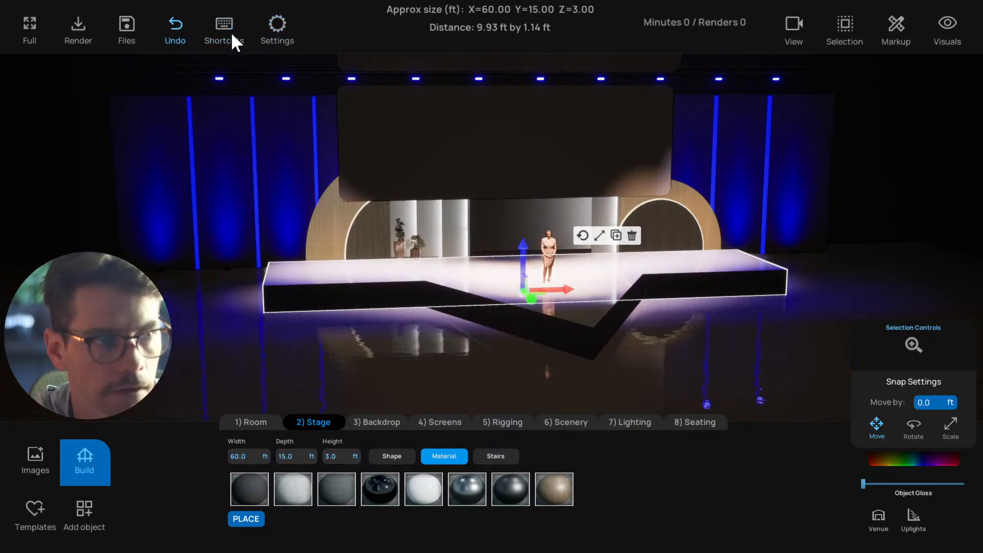
click(232, 32)
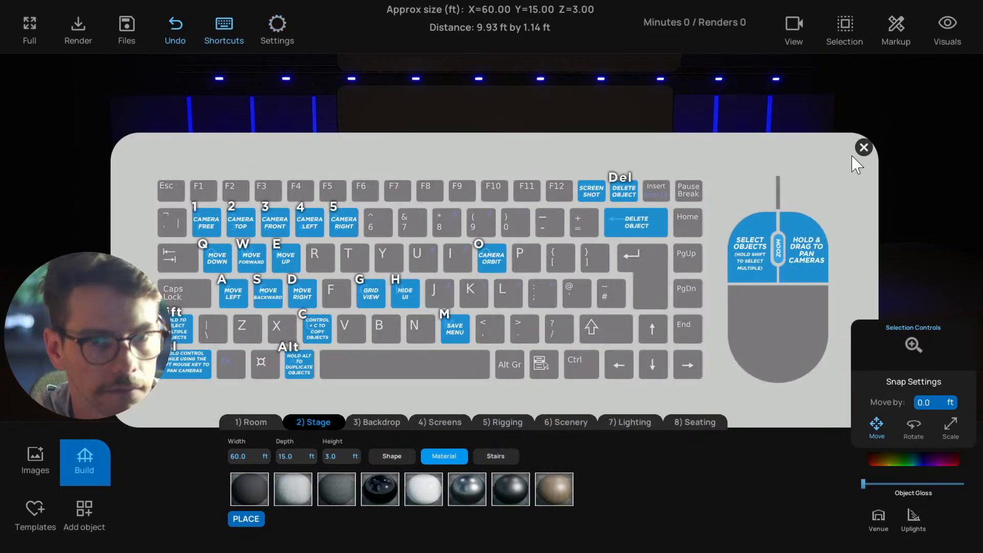
click(863, 147)
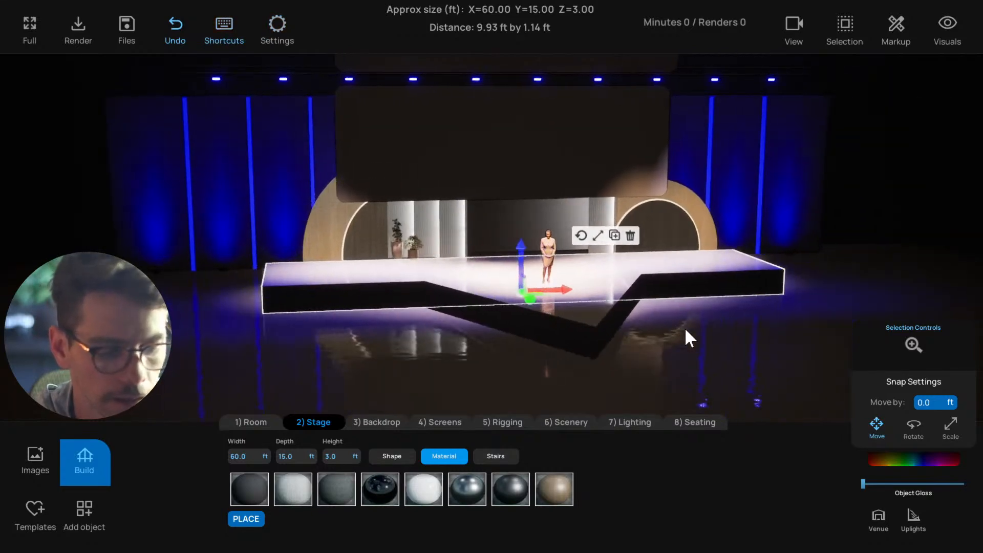
click(222, 28)
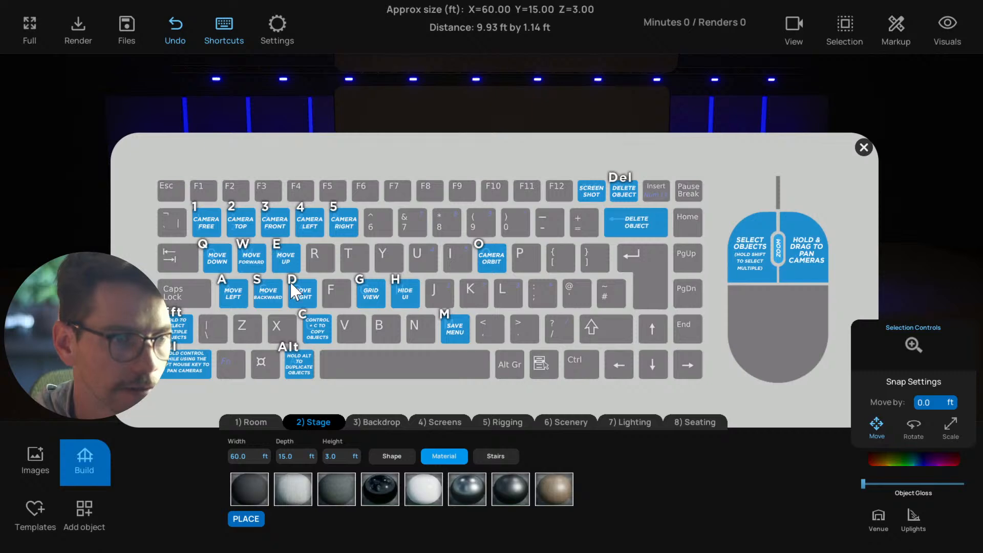
click(862, 148)
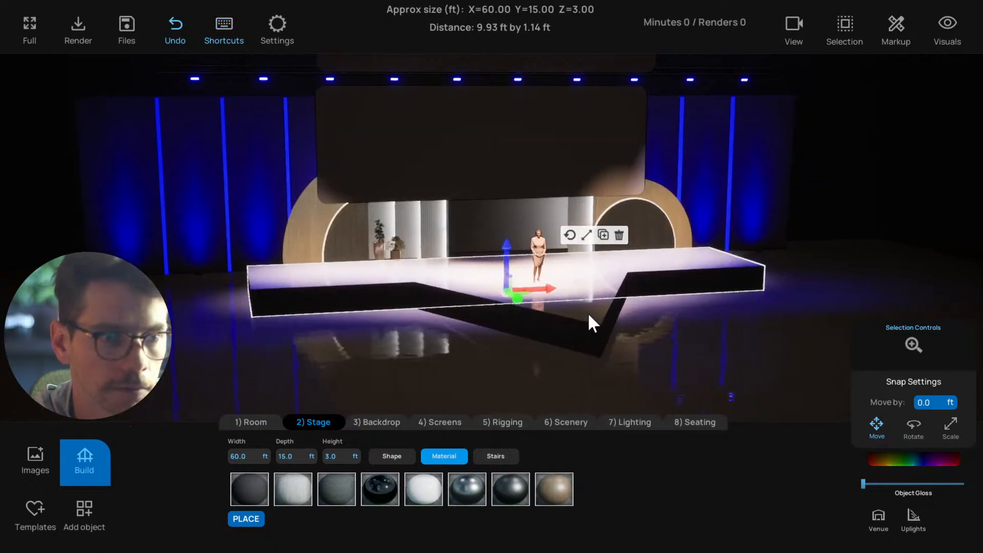
View both stages from a raised angle and select the rectangular and triangular pieces individually to compare them
middle_drag(588, 313, 533, 373)
click(405, 333)
scroll(451, 323, up, 2)
click(384, 302)
click(533, 373)
middle_drag(597, 326, 361, 303)
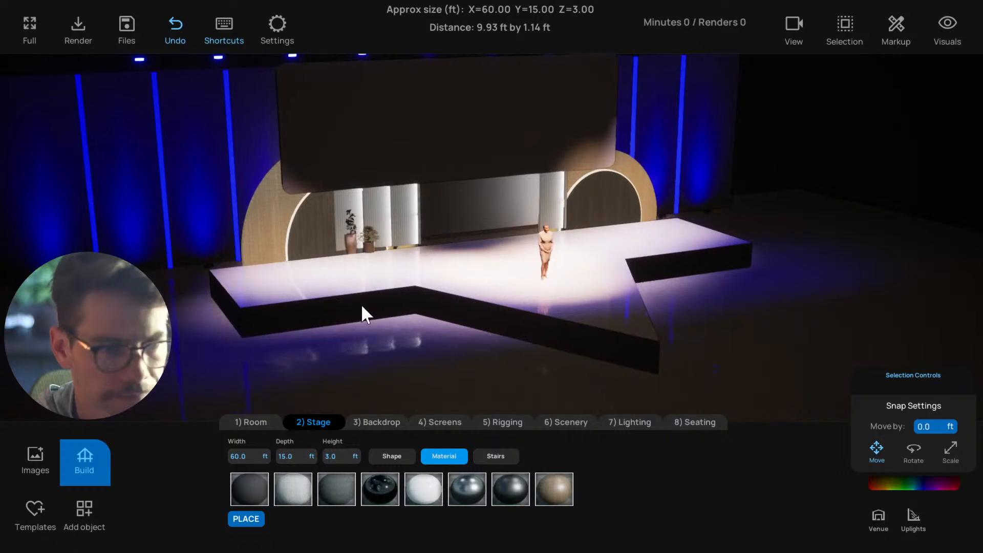
click(361, 303)
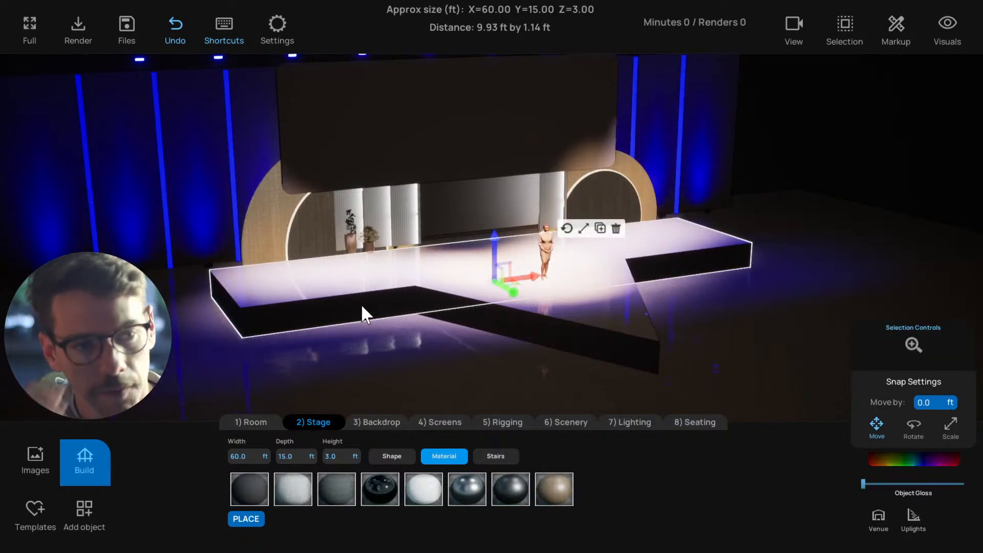
click(589, 325)
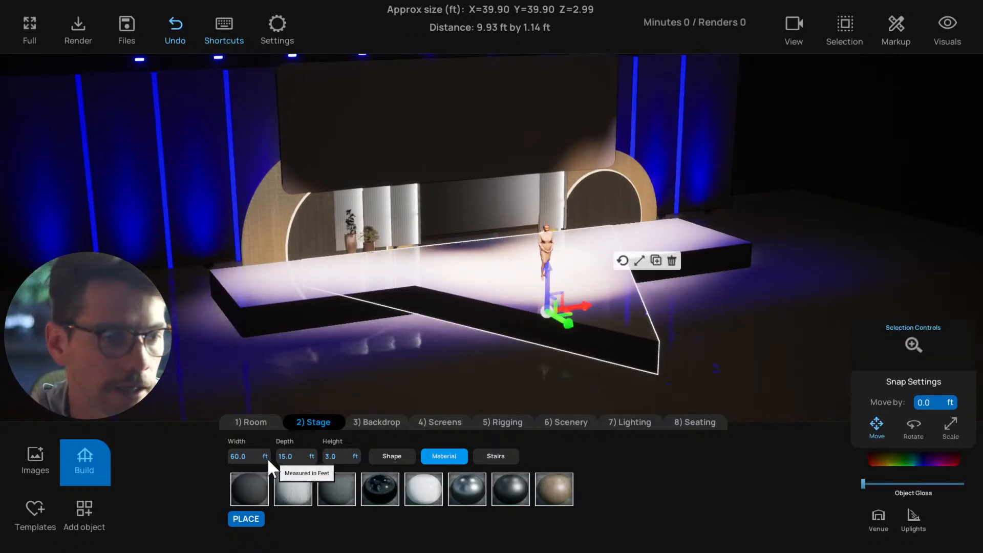
Scale the triangular stage piece to about 47.8 ft wide and 24.6 ft deep
click(387, 347)
click(586, 329)
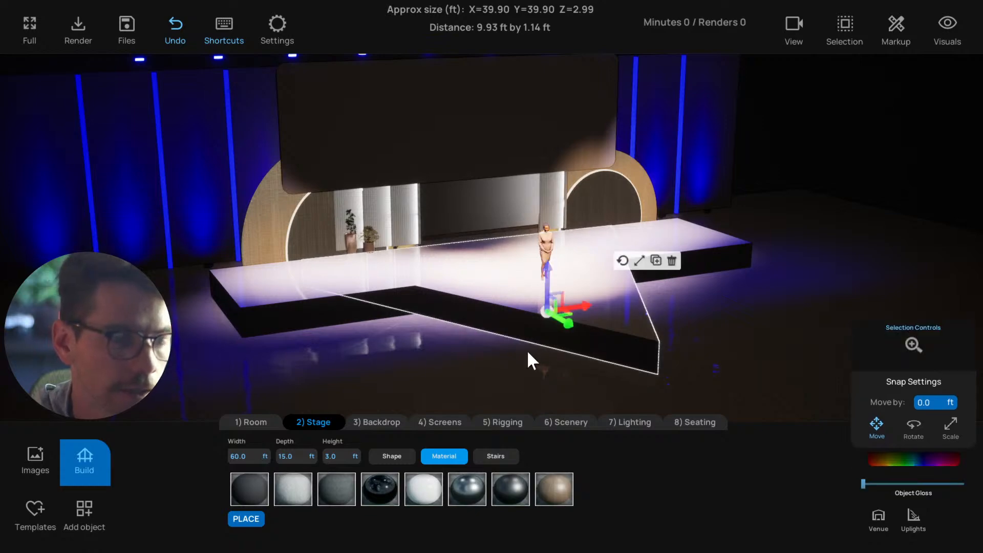
middle_drag(527, 350, 462, 359)
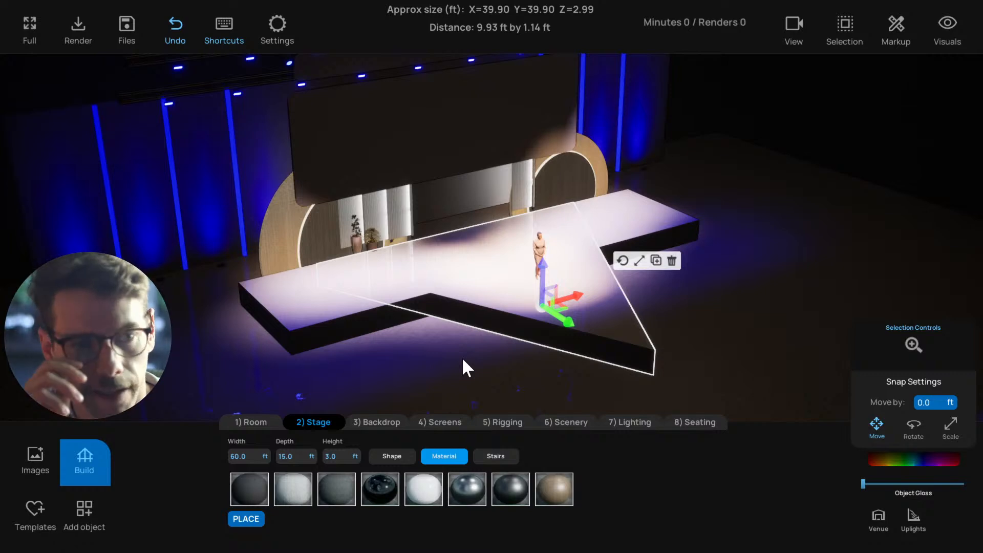
click(639, 260)
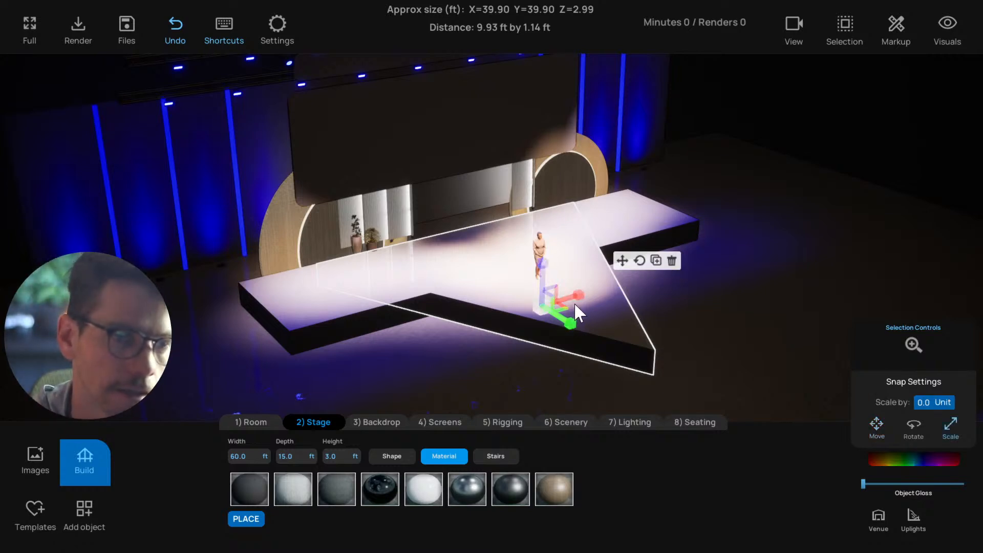
middle_drag(573, 302, 565, 315)
drag(574, 303, 640, 290)
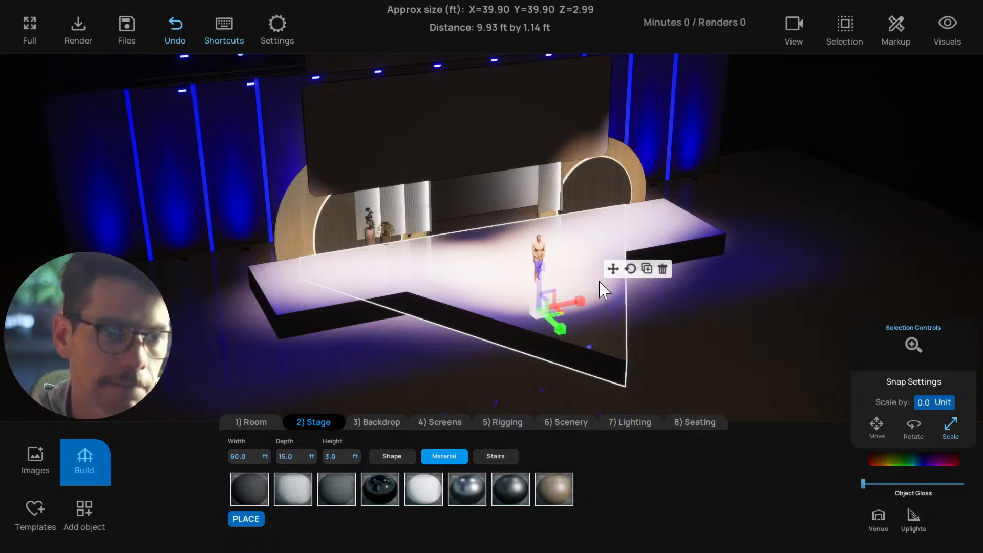
click(612, 268)
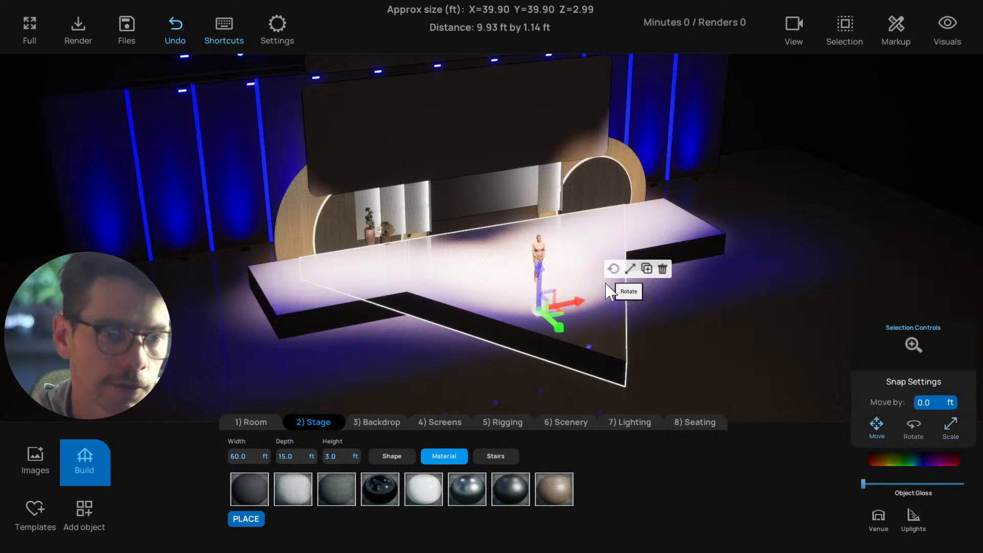
click(629, 268)
right_drag(589, 305, 567, 309)
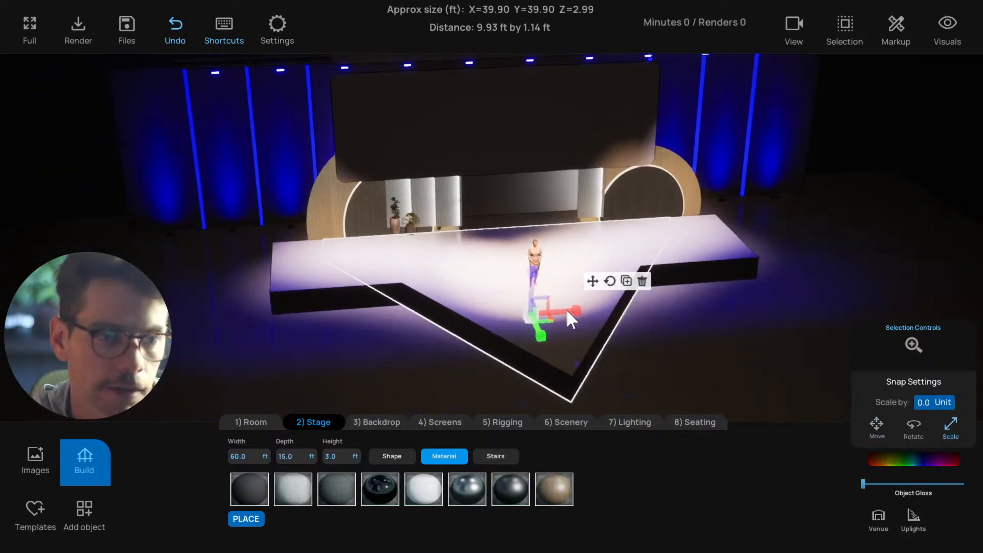
drag(566, 309, 579, 266)
Shift the triangular piece along its depth against the rectangular stage and check the combined shape from the front
click(591, 280)
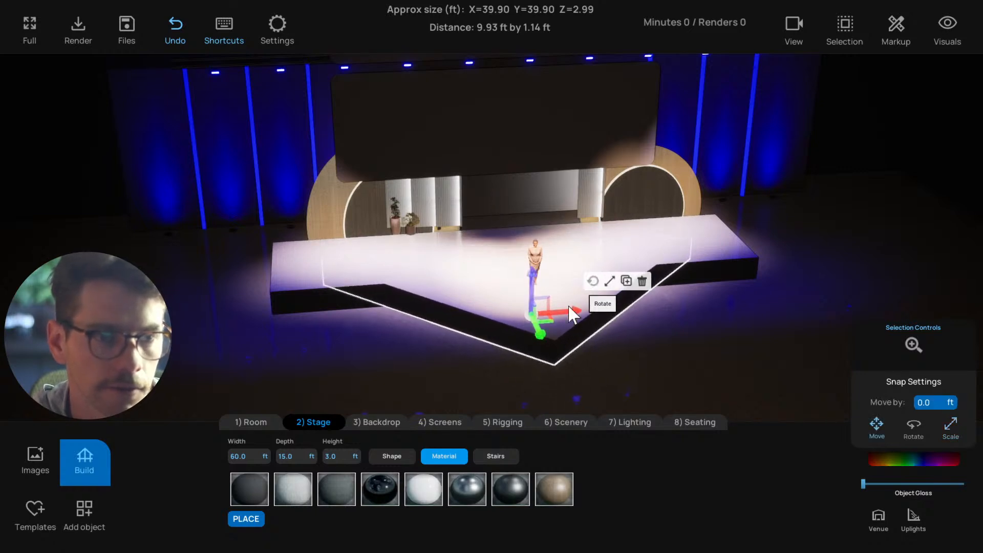
drag(534, 334, 527, 328)
drag(445, 343, 403, 337)
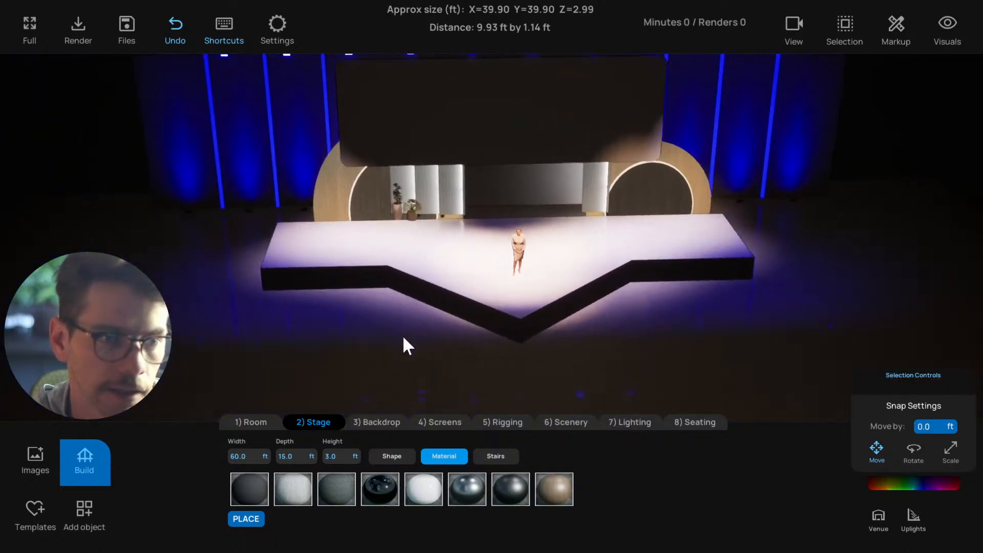
In the top view, measure the triangular extension's width at the rectangular stage's front edge and its depth to the tip
click(489, 307)
key(t)
scroll(518, 317, up, 6)
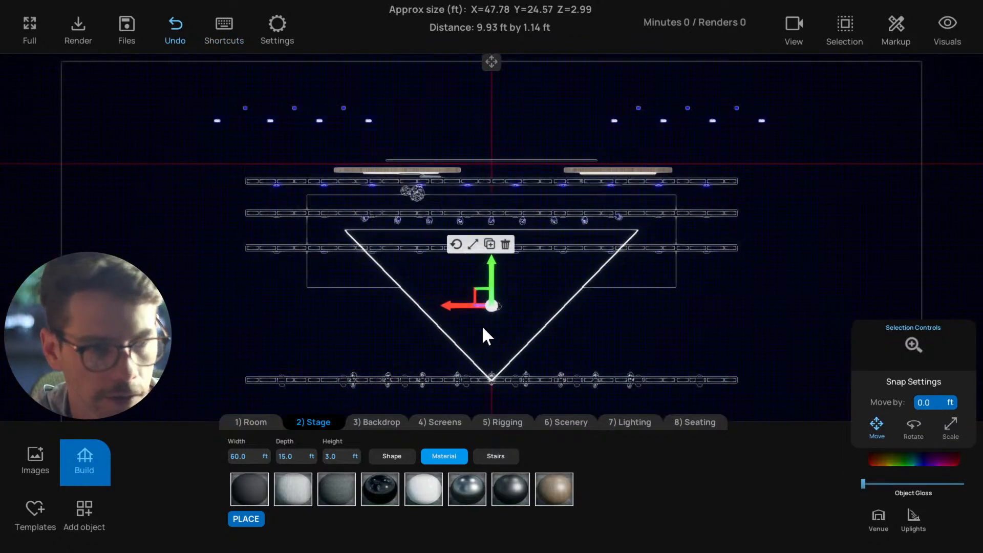
click(375, 249)
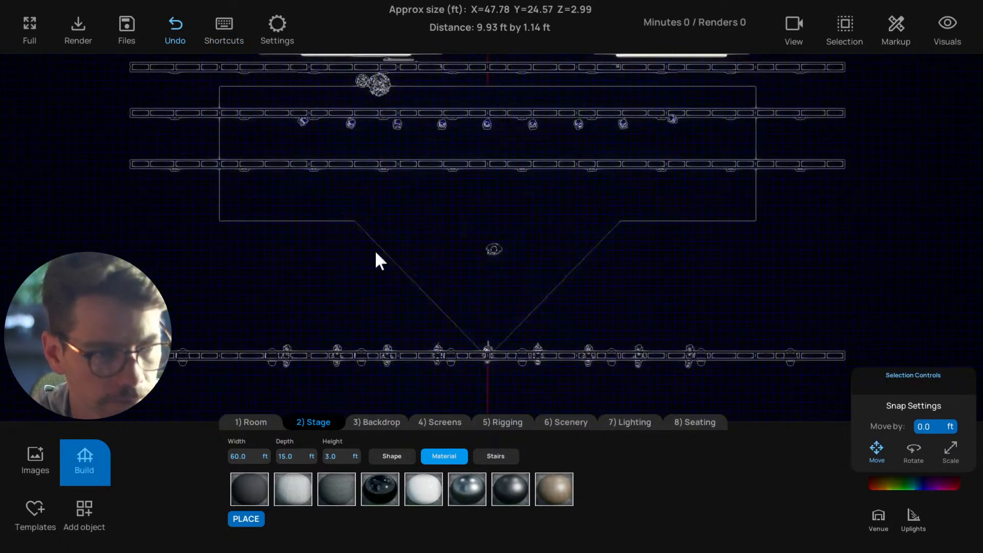
click(354, 222)
drag(481, 228, 620, 221)
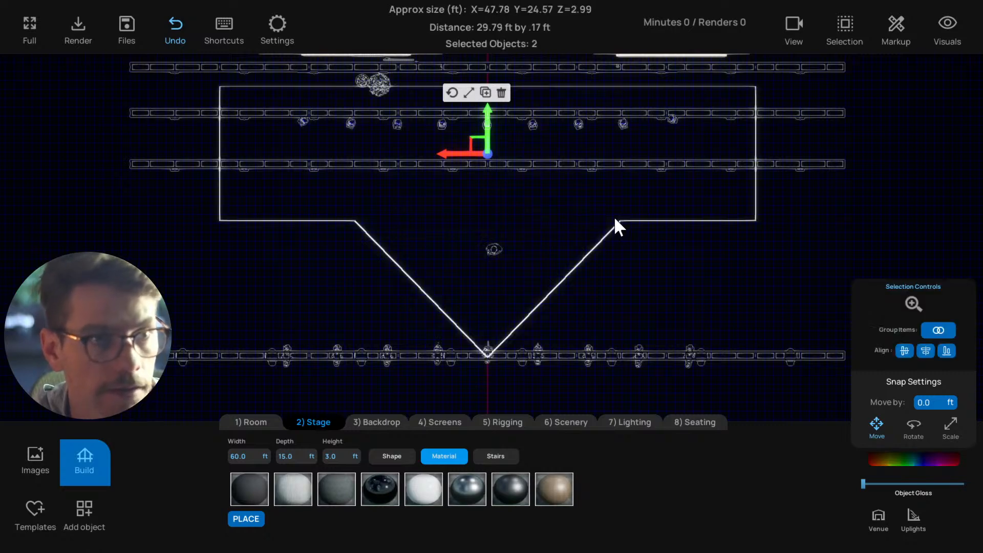
click(456, 241)
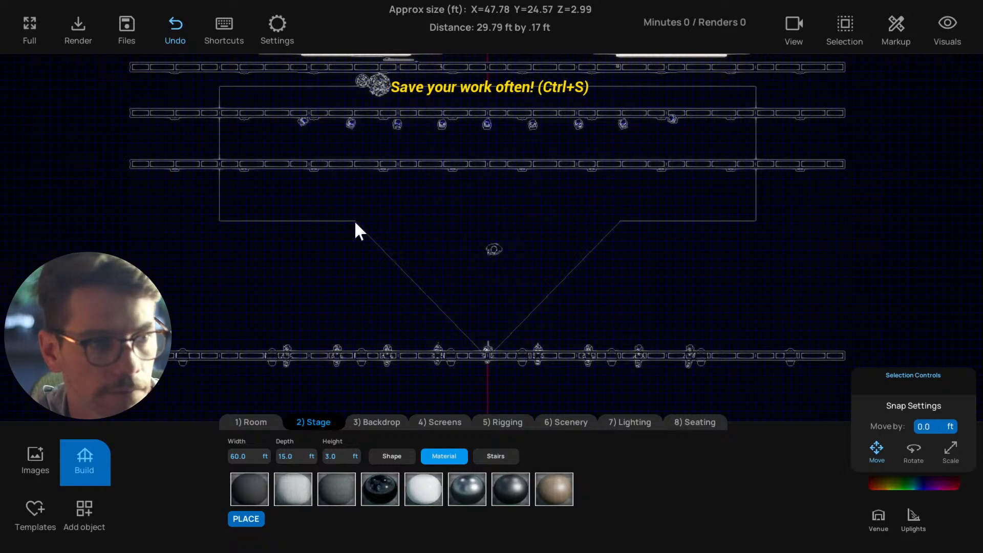
drag(354, 220, 619, 222)
drag(493, 217, 490, 364)
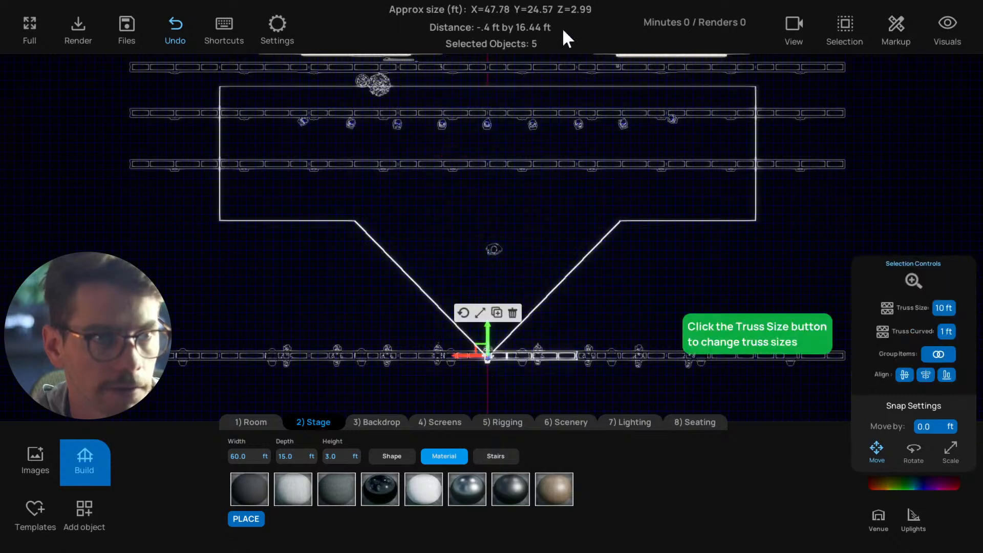
Measure the rectangular stage's full width between its two front corners
click(349, 277)
scroll(366, 275, up, 2)
scroll(353, 272, down, 2)
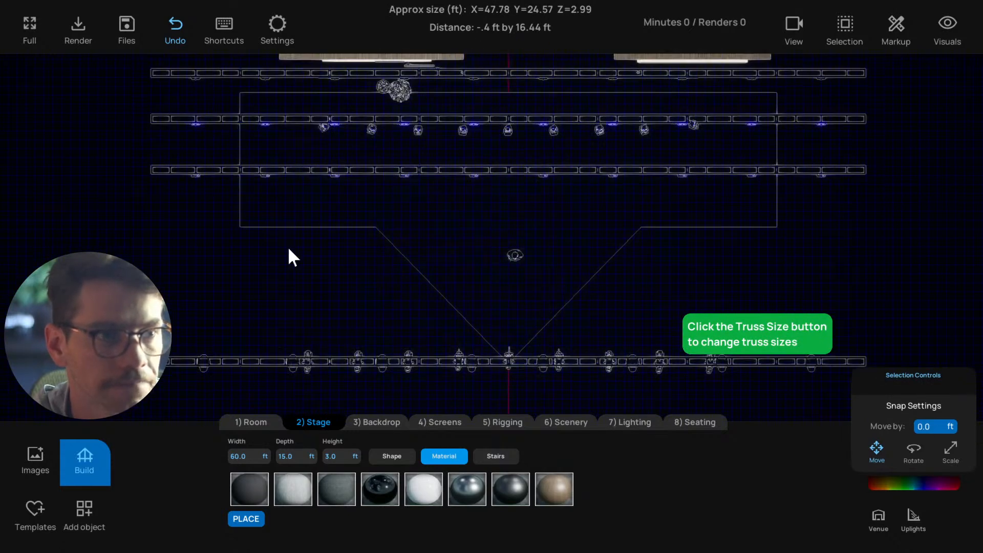
drag(240, 229, 779, 230)
middle_drag(736, 239, 743, 242)
Add a ruler measurement across the rectangular stage's full front width and delete it
click(897, 31)
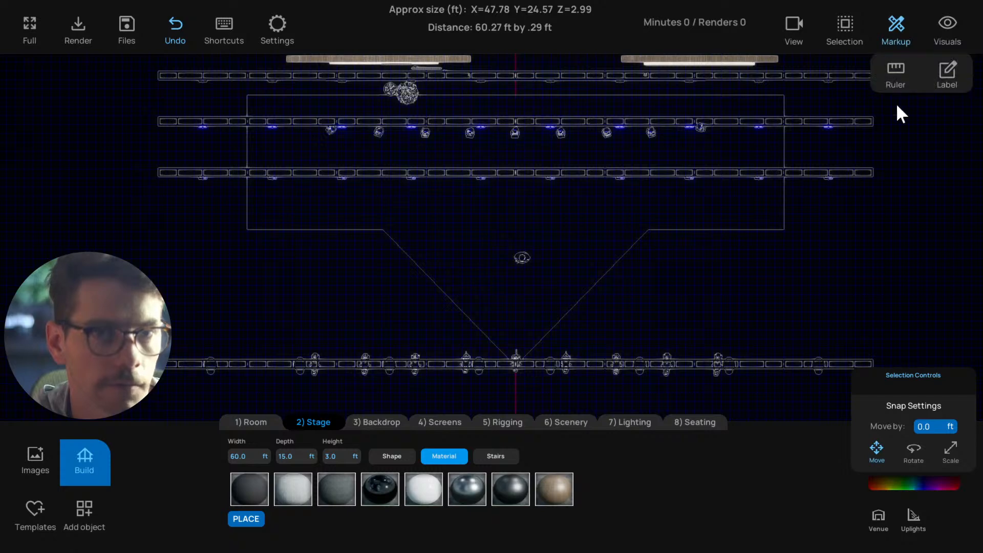
click(896, 72)
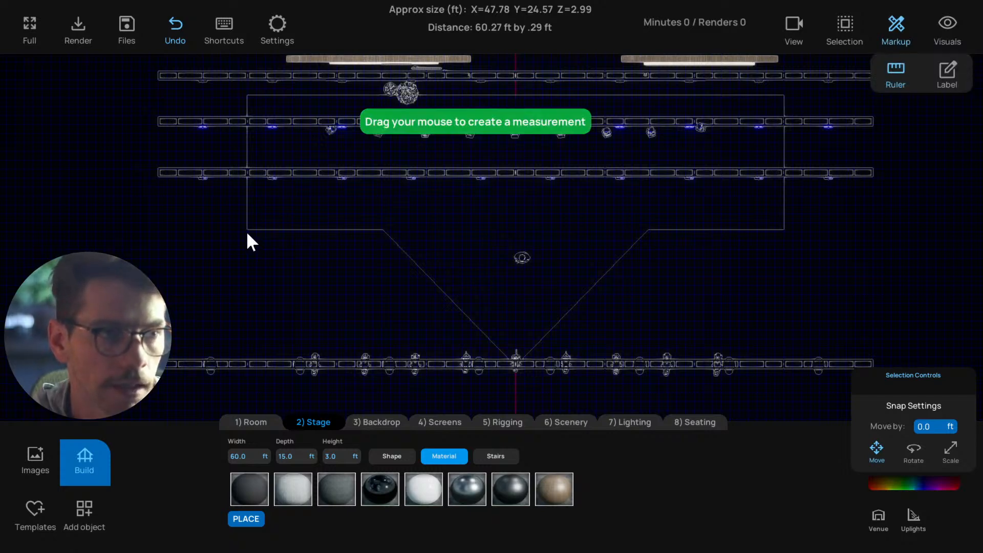
drag(247, 232, 784, 229)
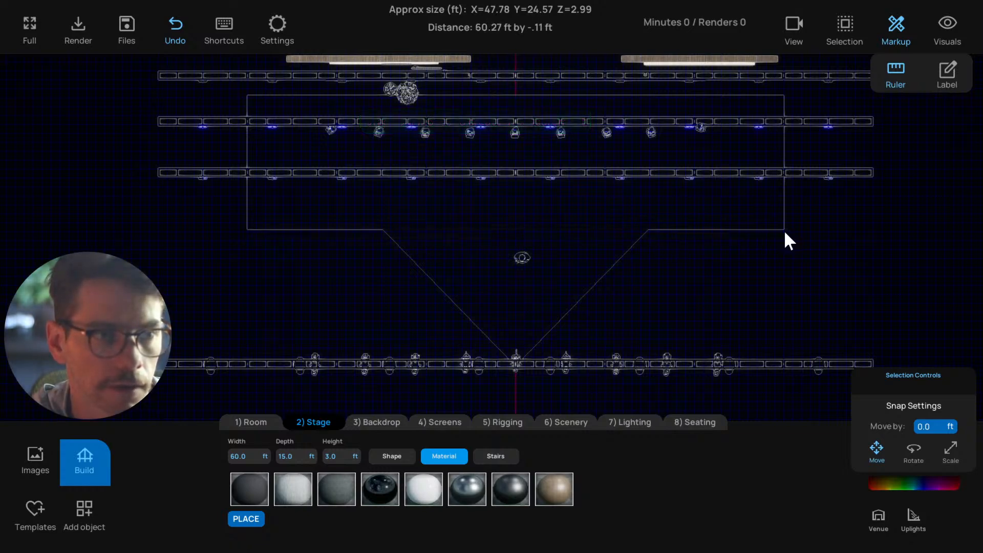
drag(246, 235, 783, 232)
click(895, 87)
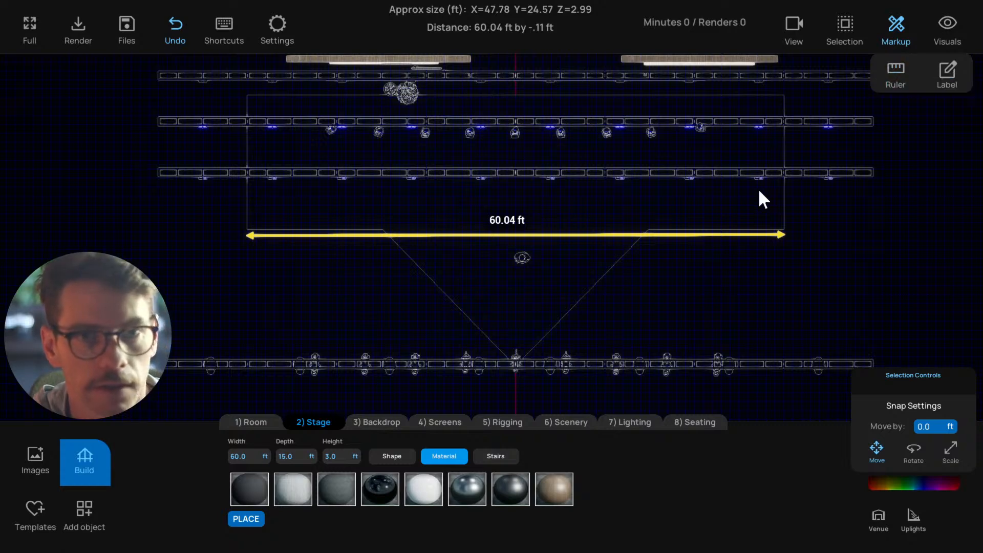
click(692, 235)
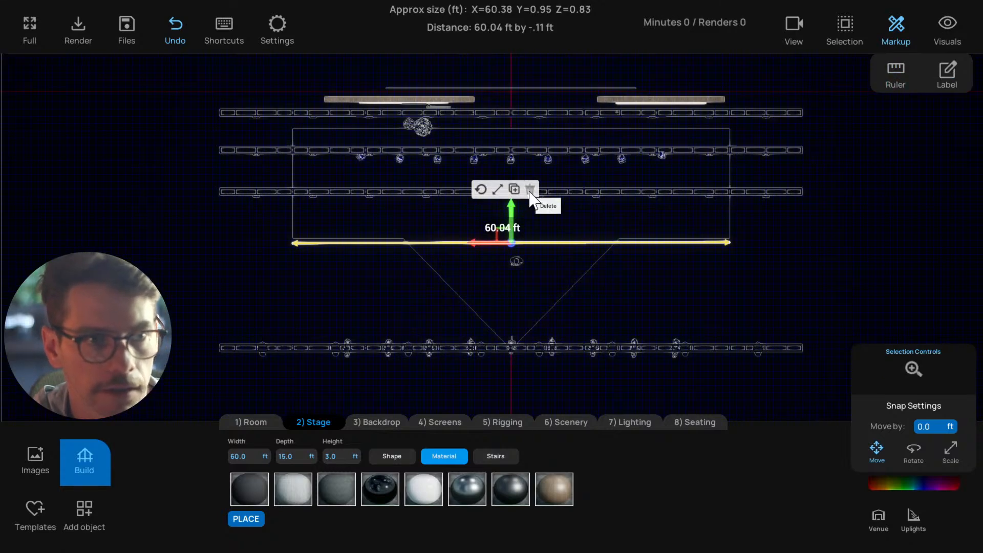
click(529, 188)
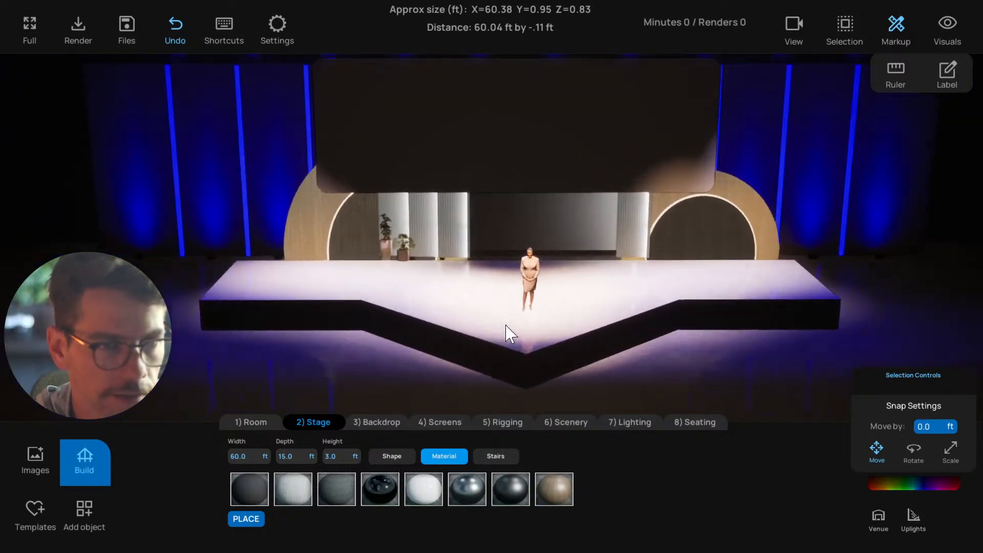
Return to the perspective view and select the triangular and rectangular stage pieces together
click(470, 330)
drag(453, 344, 507, 370)
click(460, 353)
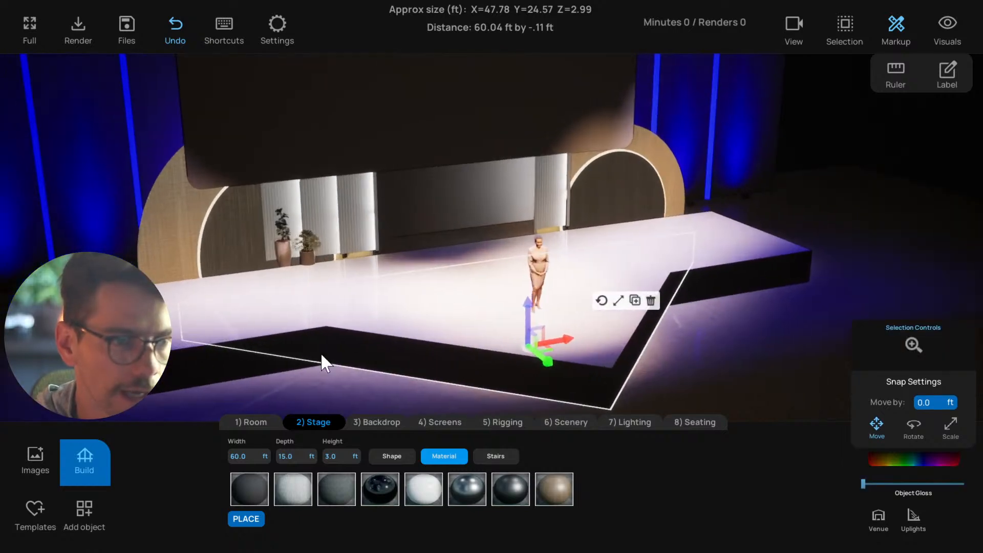
shift+click(321, 355)
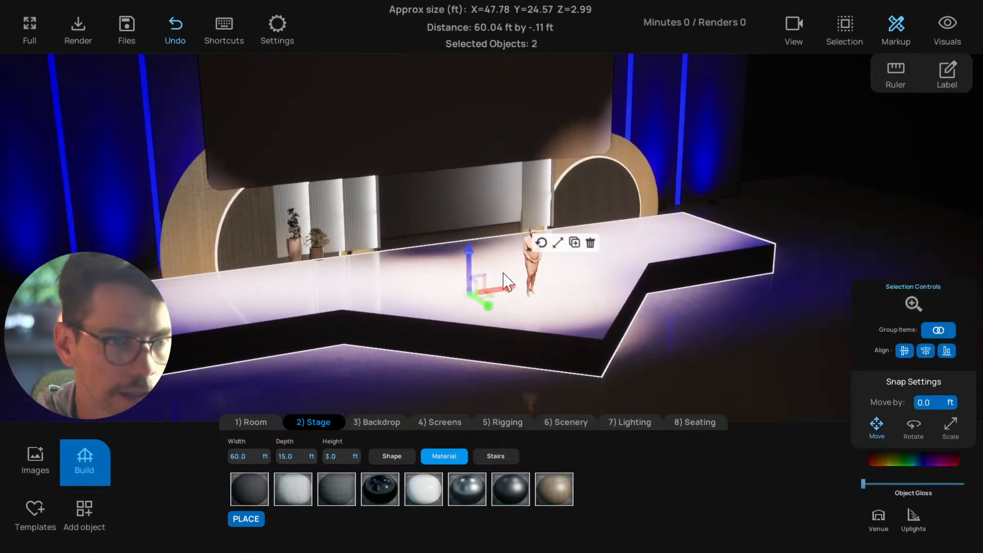
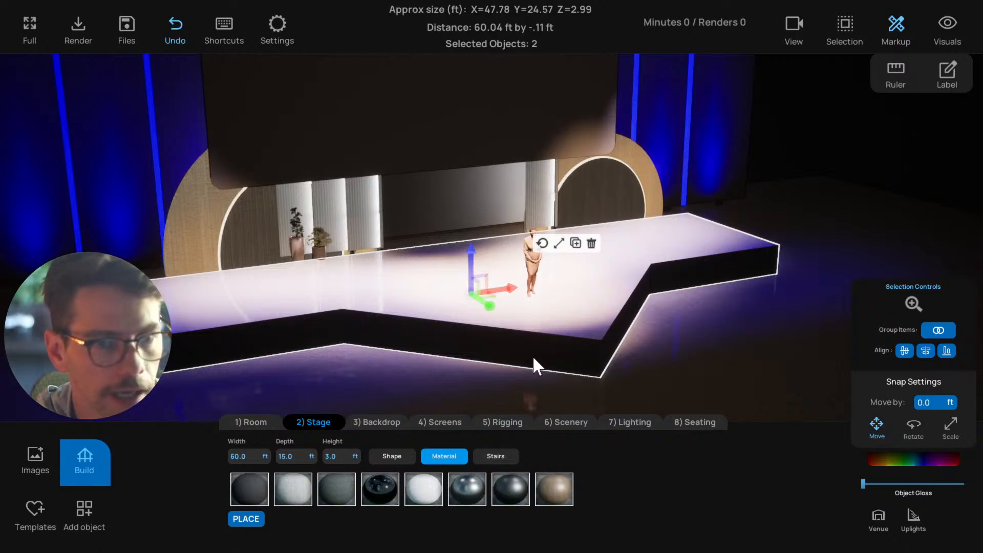
click(430, 327)
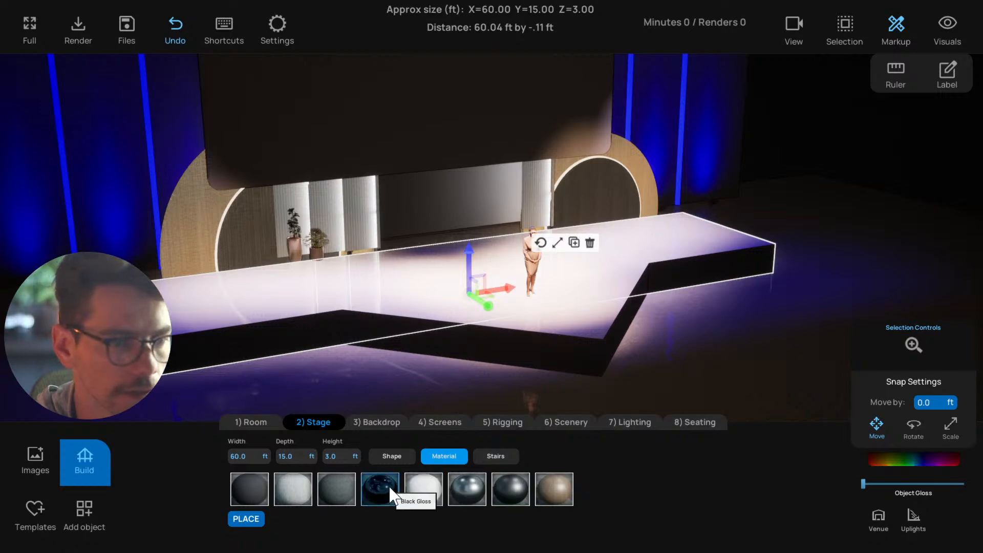
shift+click(544, 328)
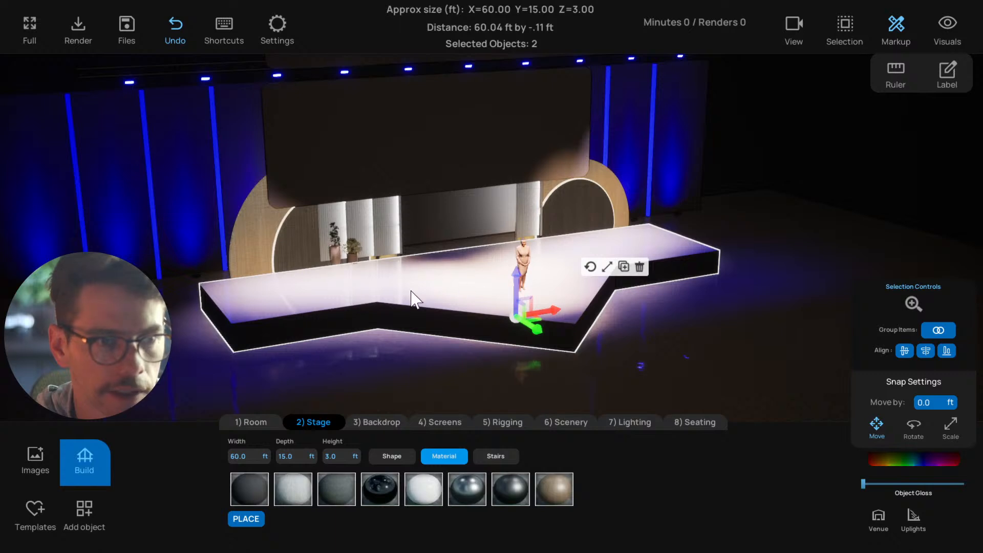
click(336, 305)
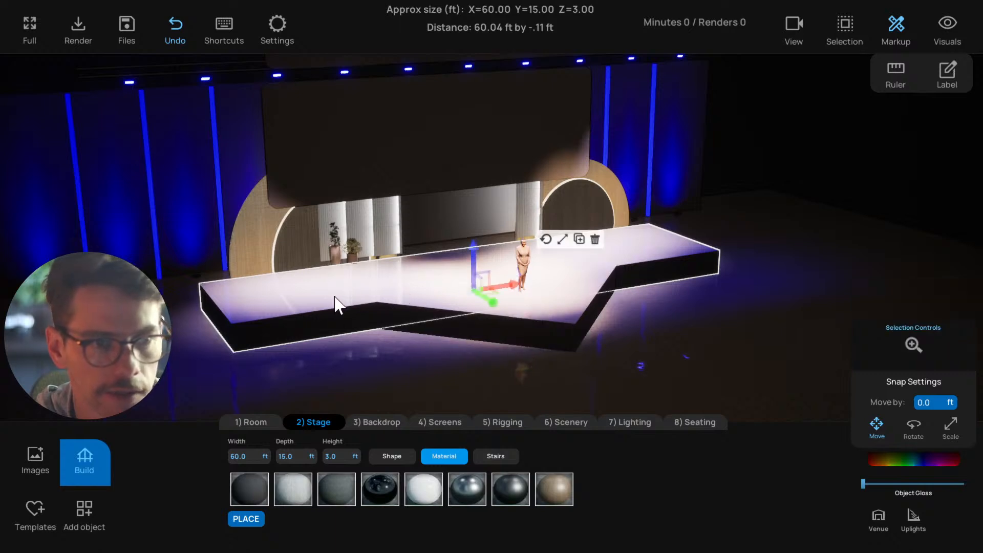
click(400, 454)
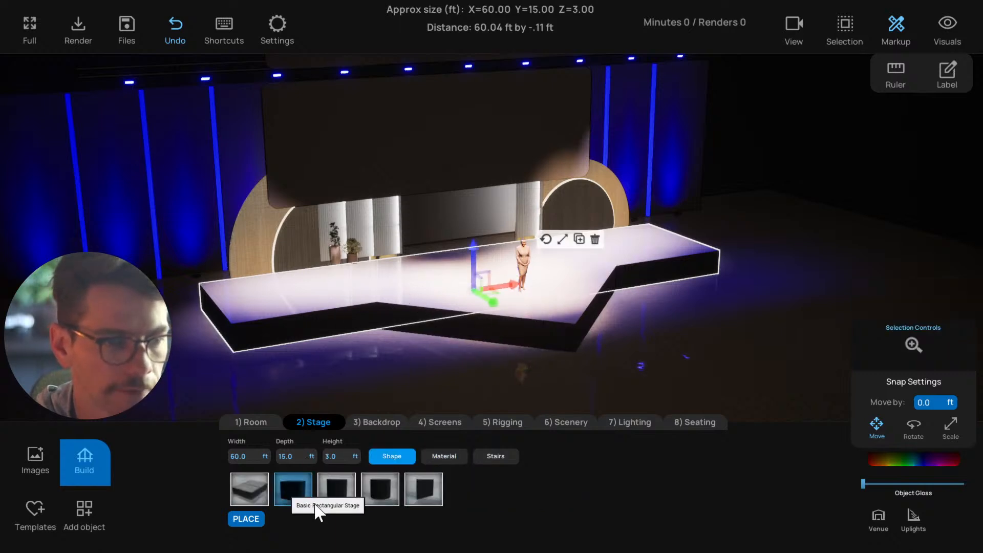
click(444, 456)
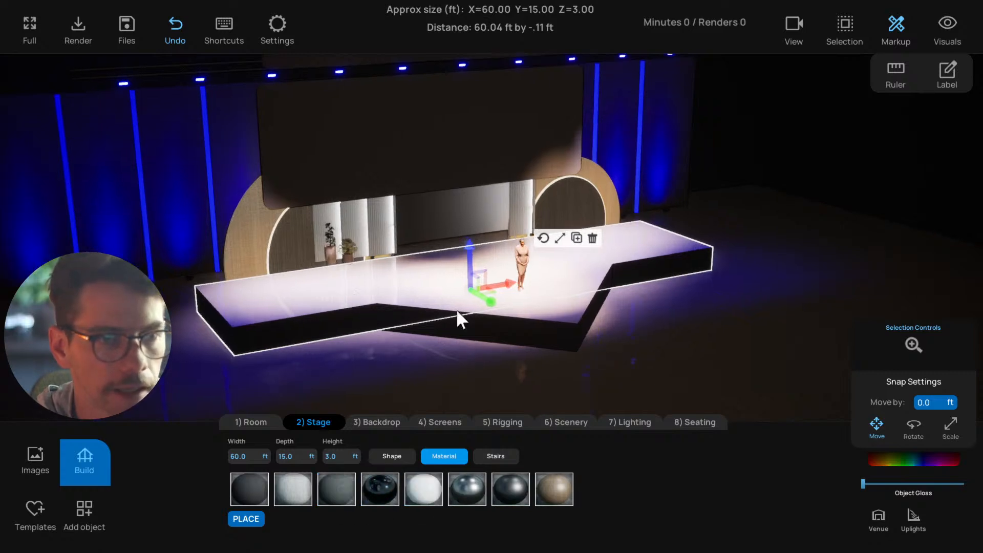
Recolour the rectangular and triangular stage pieces together to a dark navy blue, sRGB hex 131845FF
shift+click(527, 310)
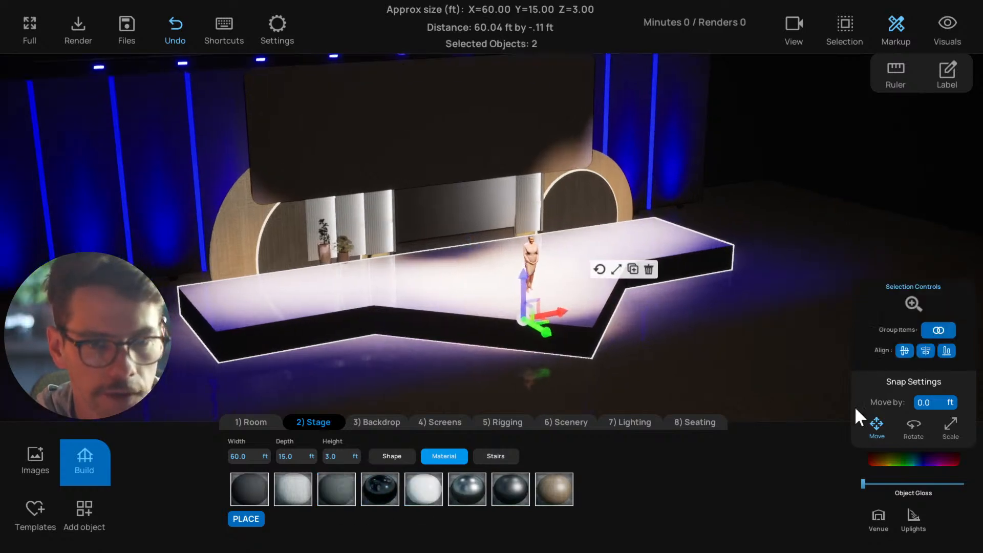
click(914, 459)
drag(834, 401, 807, 344)
drag(901, 338, 903, 417)
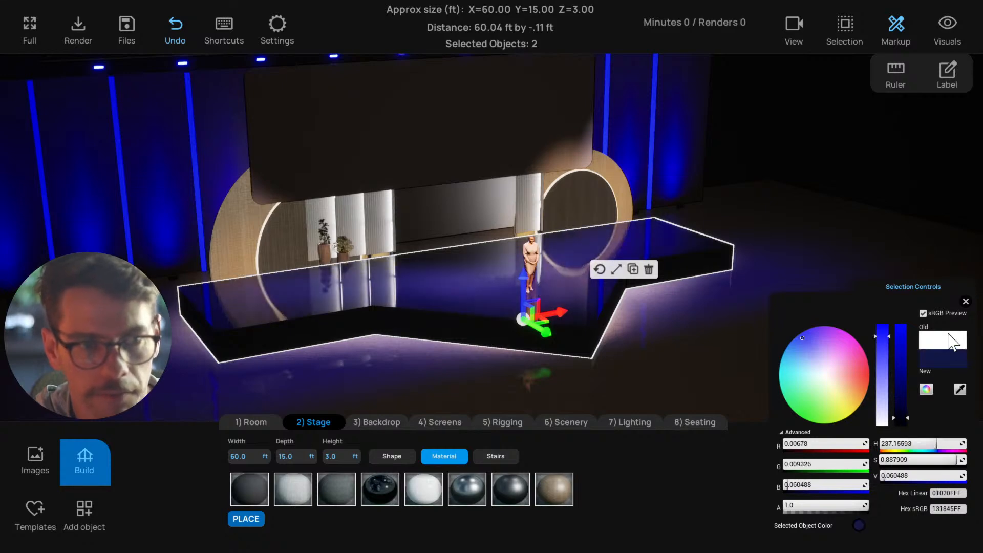
click(966, 302)
Duplicate the triangular stage piece in place and scale one of the overlapping pieces down to about 2.71 ft high
click(549, 377)
drag(548, 376, 353, 310)
click(353, 310)
shift+click(528, 330)
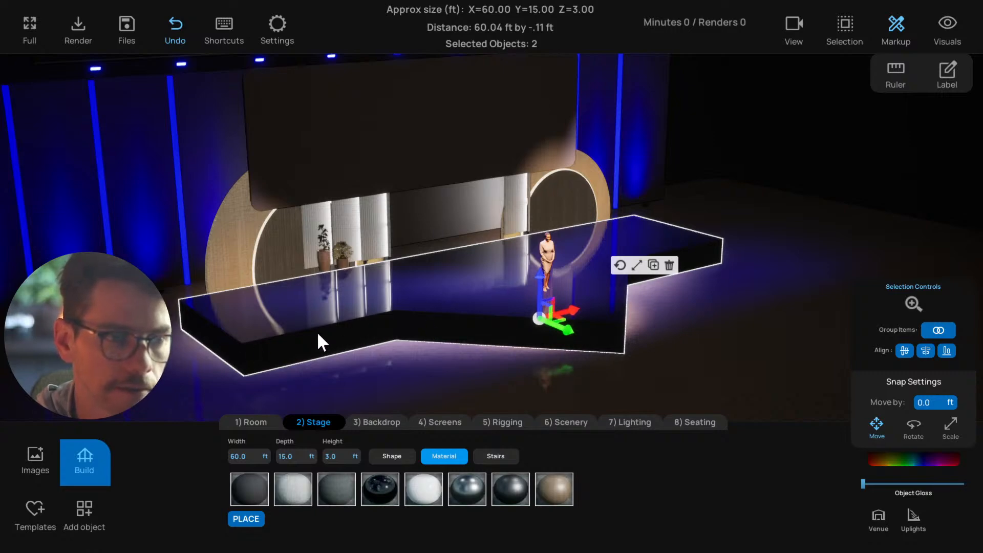
drag(720, 275, 203, 311)
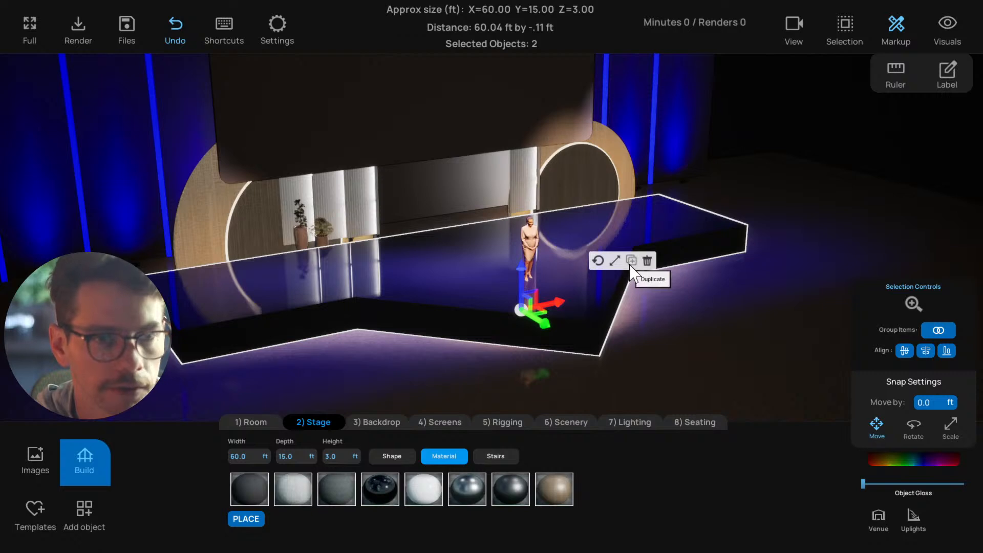
click(630, 264)
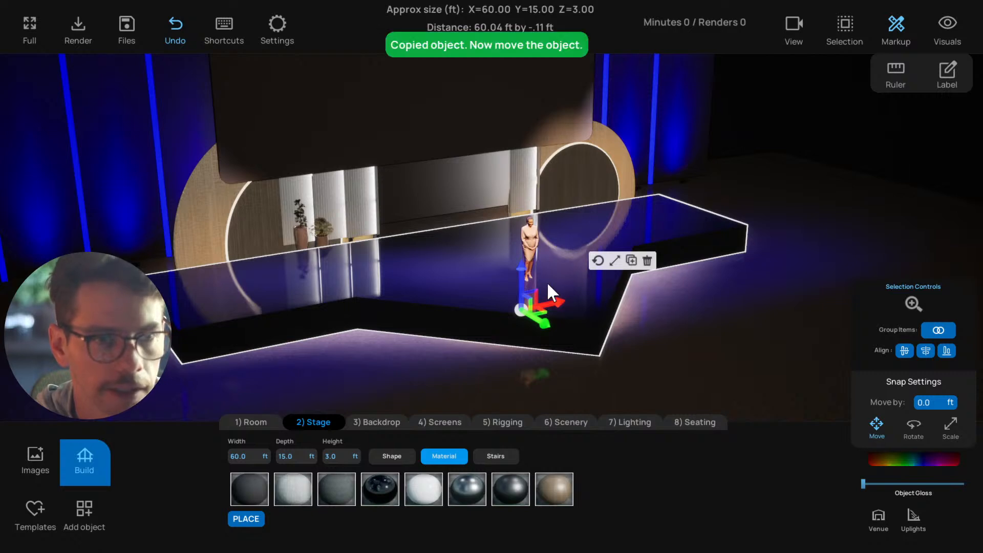
click(614, 263)
drag(519, 270, 519, 278)
right_drag(565, 326, 551, 343)
click(457, 324)
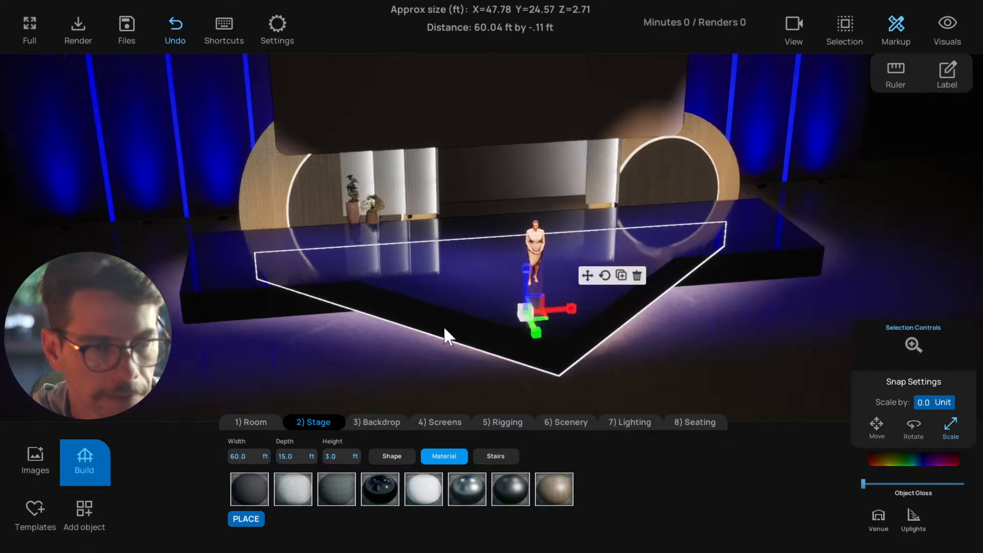
right_drag(443, 326, 514, 329)
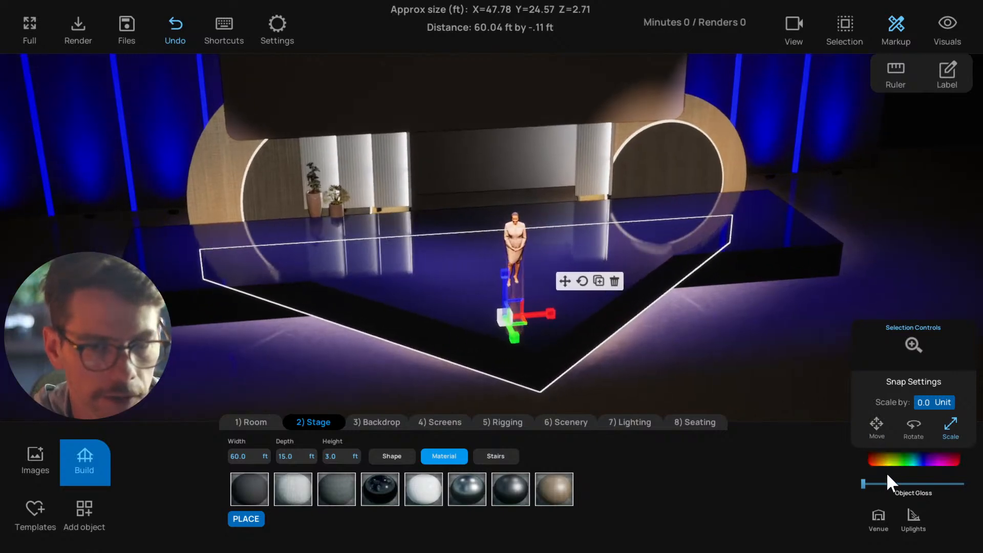
Recolour the 2.99 ft high overlapping triangular stage piece to black
click(657, 382)
click(569, 331)
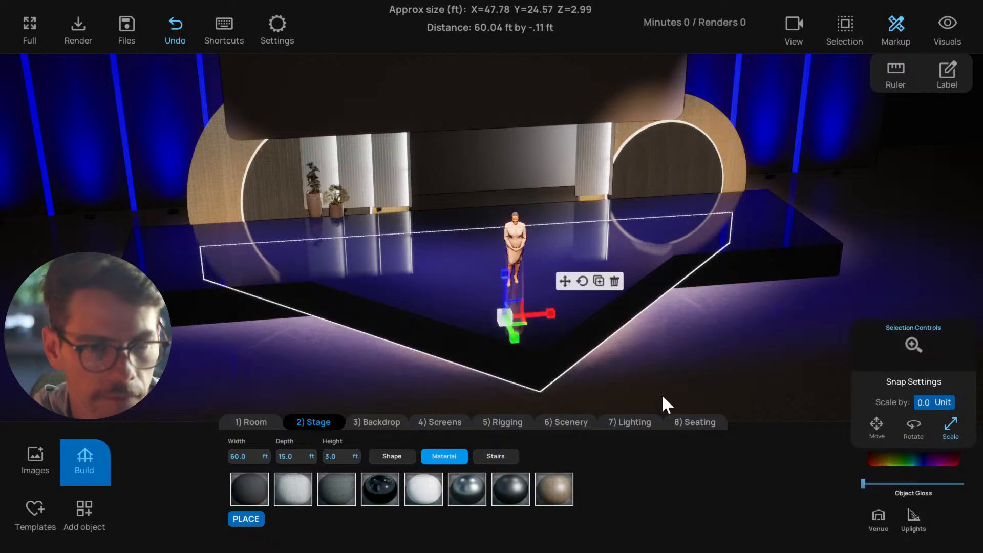
right_drag(689, 392, 660, 384)
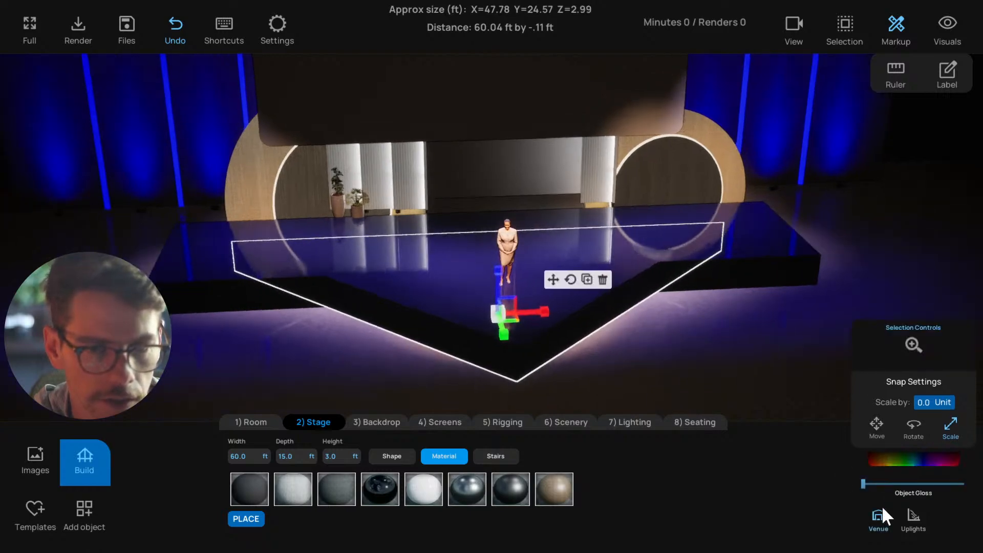
click(881, 457)
drag(902, 376, 906, 311)
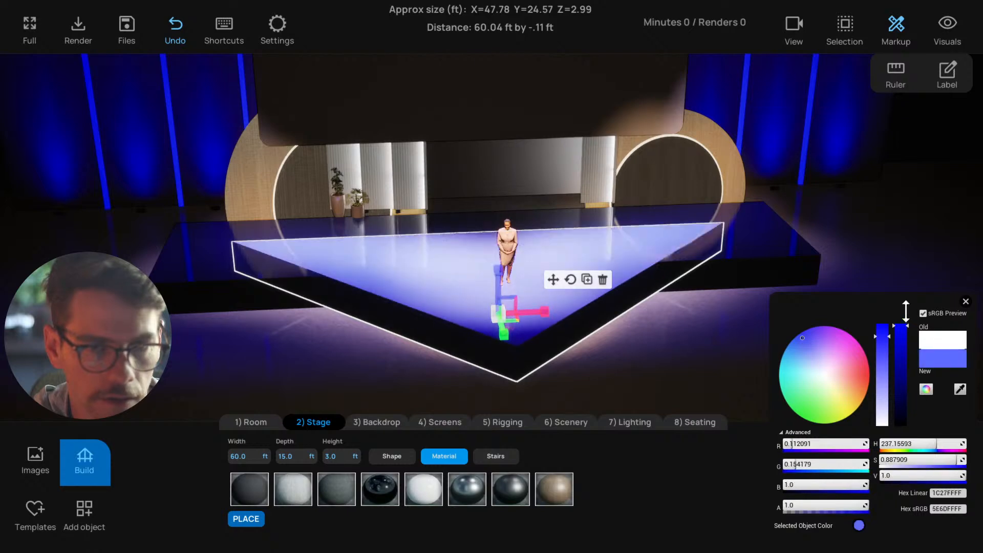
drag(897, 350, 900, 431)
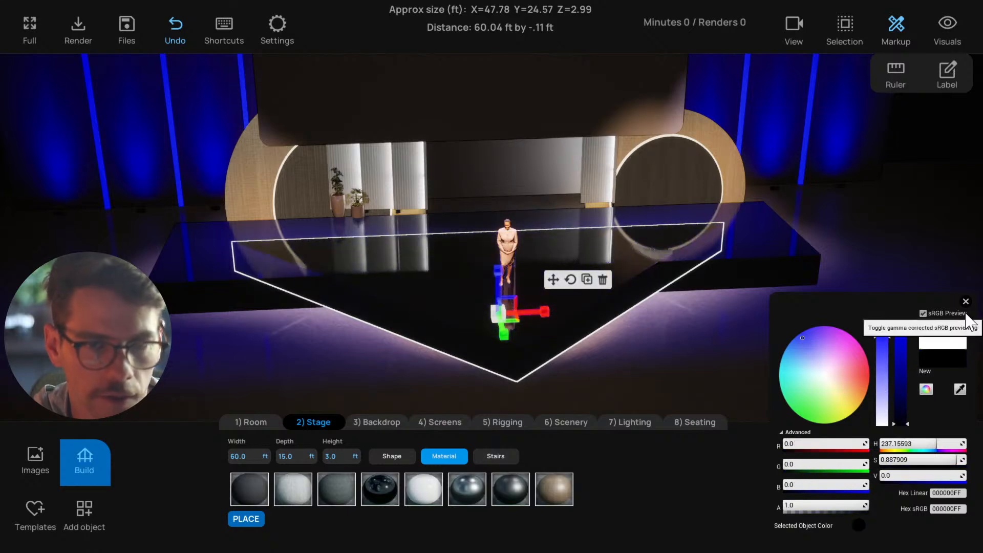
click(965, 301)
Delete the black triangular stage piece, keeping the blue one beneath it
right_drag(670, 348, 736, 361)
scroll(736, 360, down, 1)
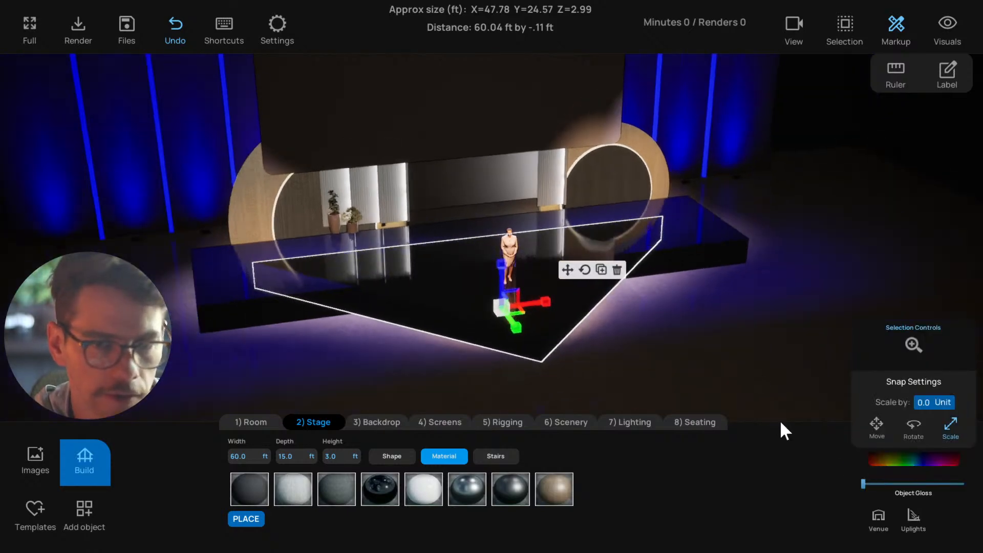
right_drag(557, 323, 601, 324)
scroll(601, 325, down, 1)
click(621, 271)
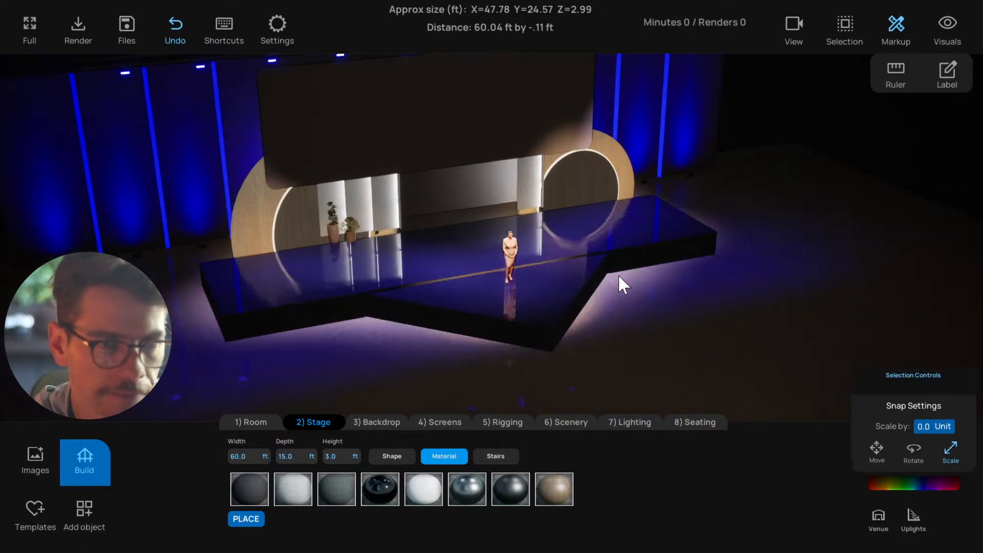
Scale the remaining triangular stage piece to about 47.89 by 24.67 ft and adjust it to close the seam with the rectangular stage
right_drag(619, 276, 539, 317)
click(539, 318)
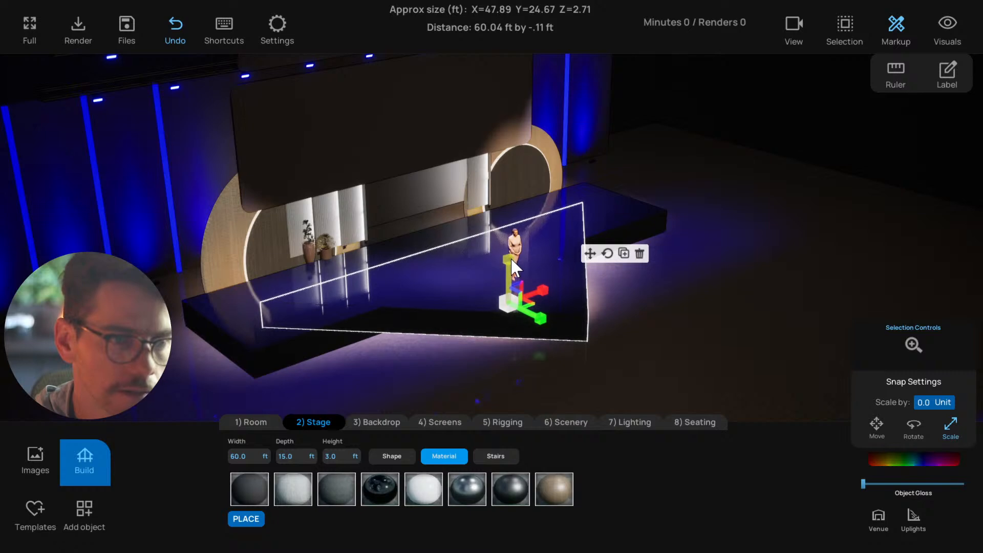
click(589, 254)
right_drag(619, 303, 509, 327)
click(306, 276)
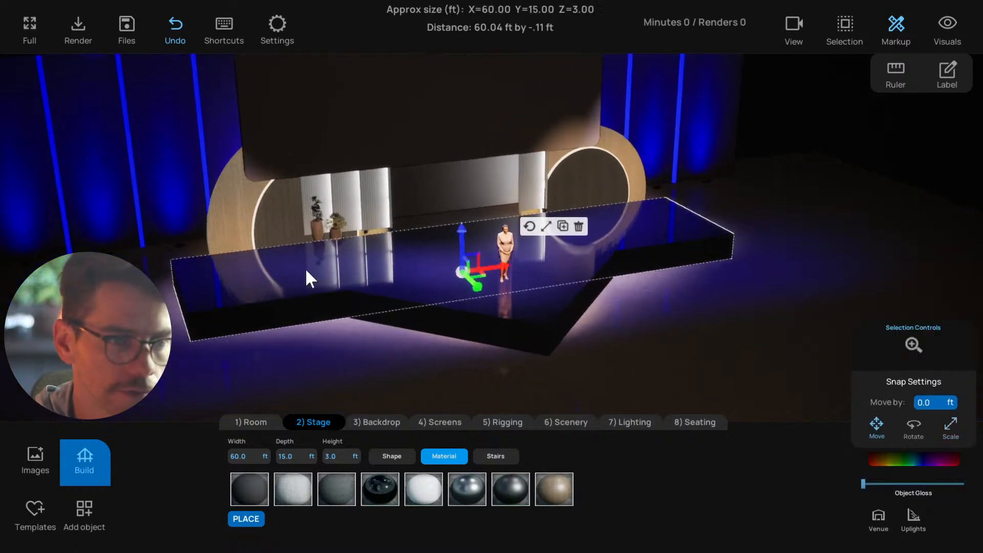
click(390, 456)
click(363, 359)
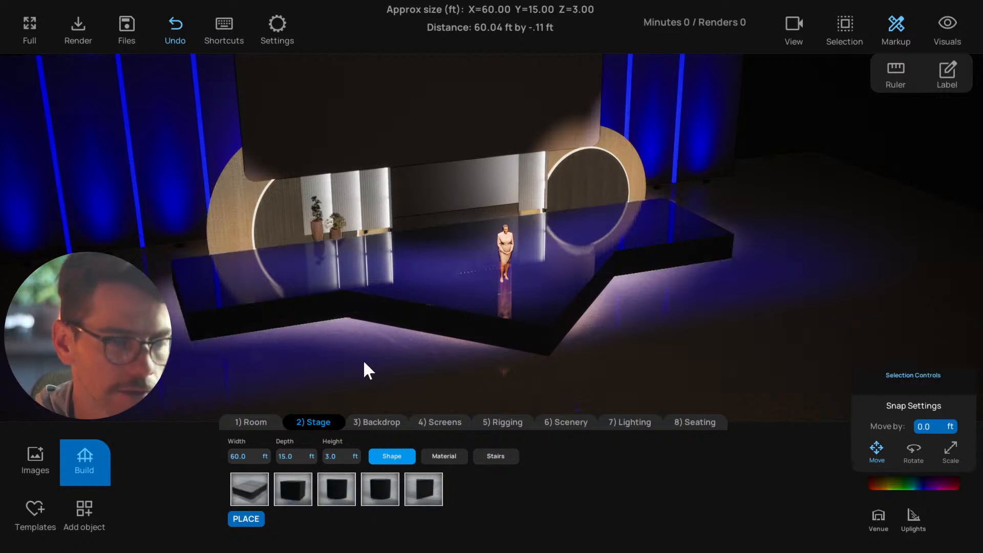
scroll(429, 360, up, 2)
right_drag(429, 361, 379, 378)
Add a Basic Triangle shape of 5 by 5 by 5 ft from the object library onto the stage beside the presenter
click(87, 507)
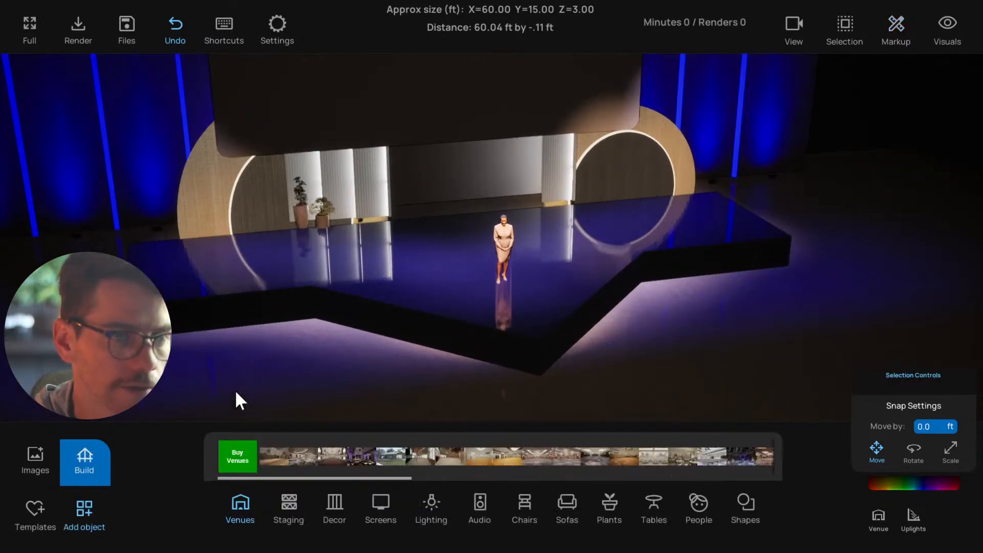
right_drag(237, 399, 300, 379)
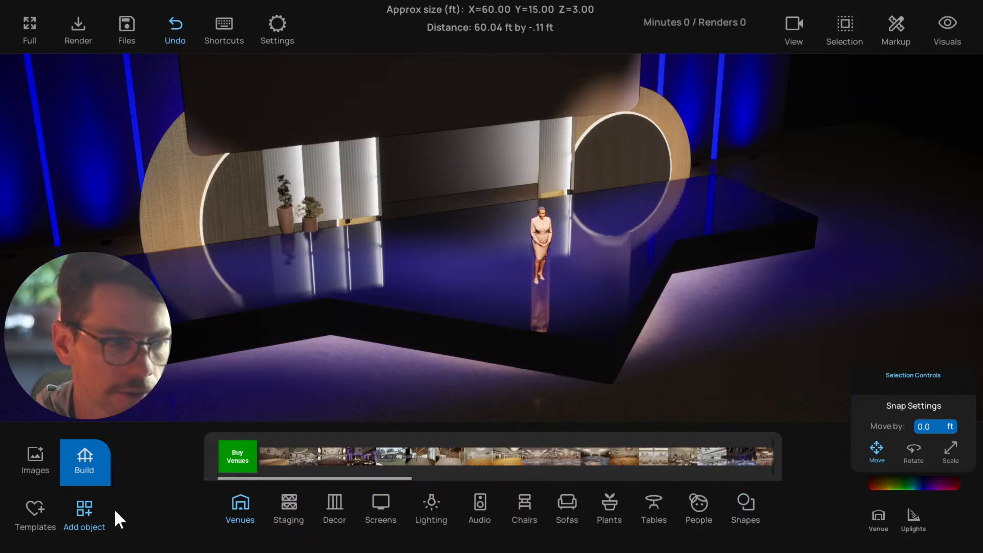
click(82, 509)
click(78, 510)
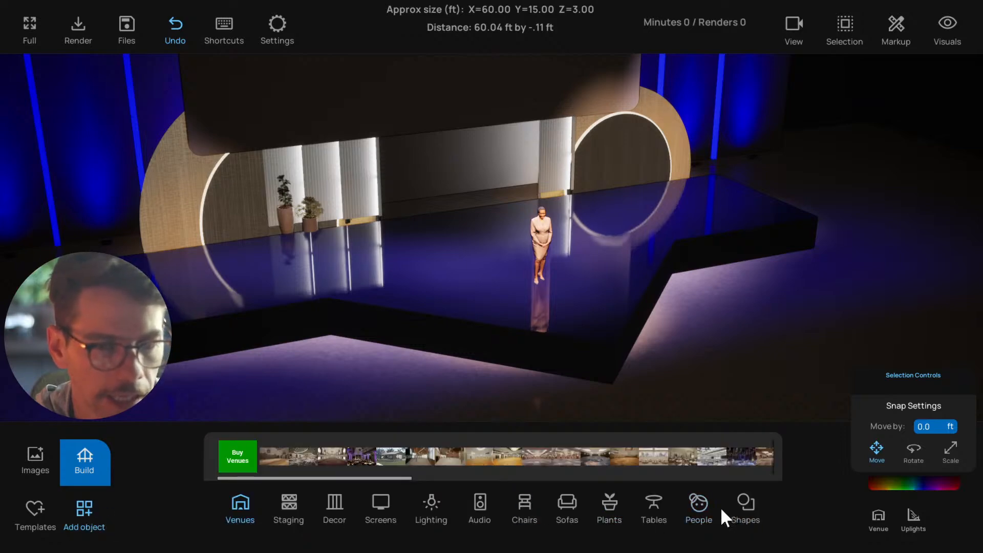
click(751, 510)
right_drag(444, 394, 473, 392)
click(362, 471)
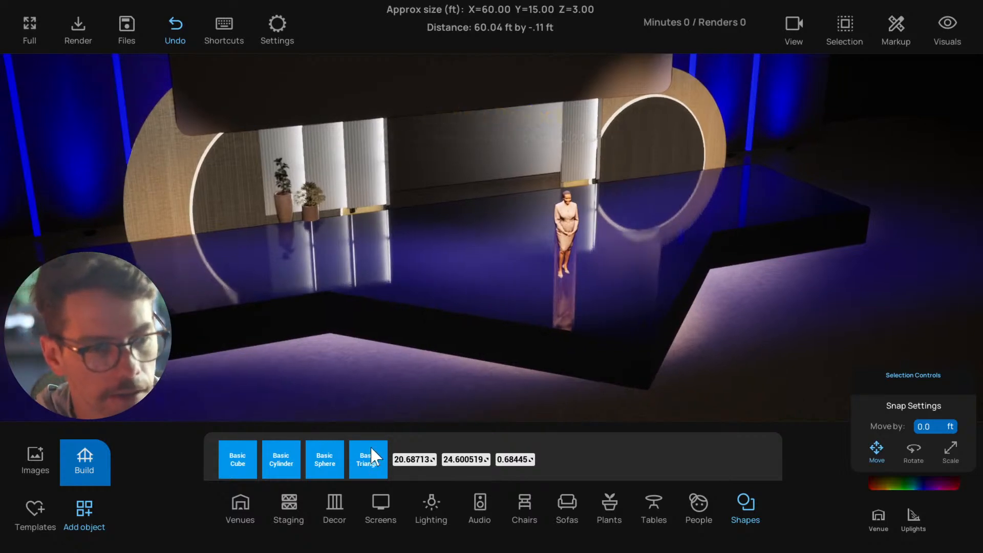
right_drag(467, 316, 491, 300)
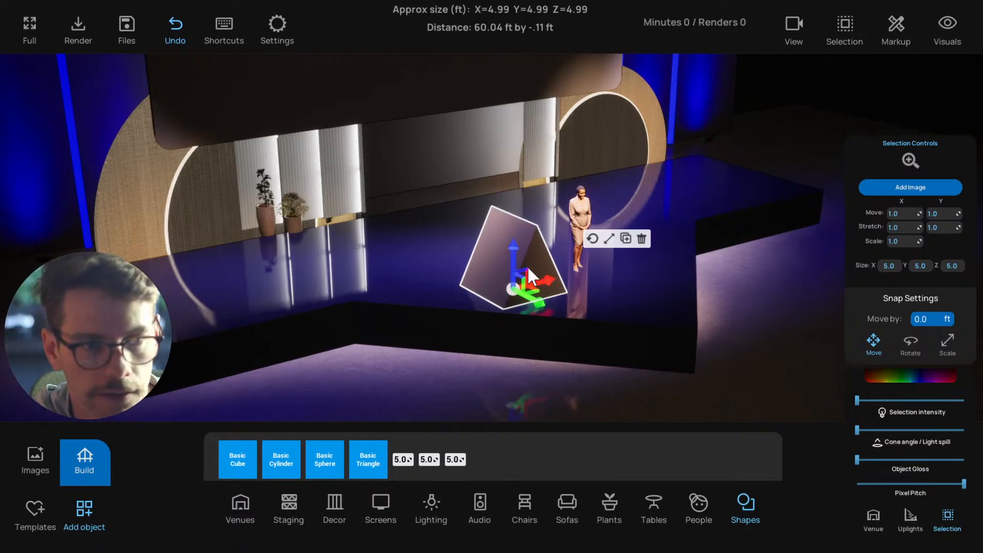
Rotate the triangle shape to lie flat with its tip pointing towards the audience, and switch back to moving it
click(598, 243)
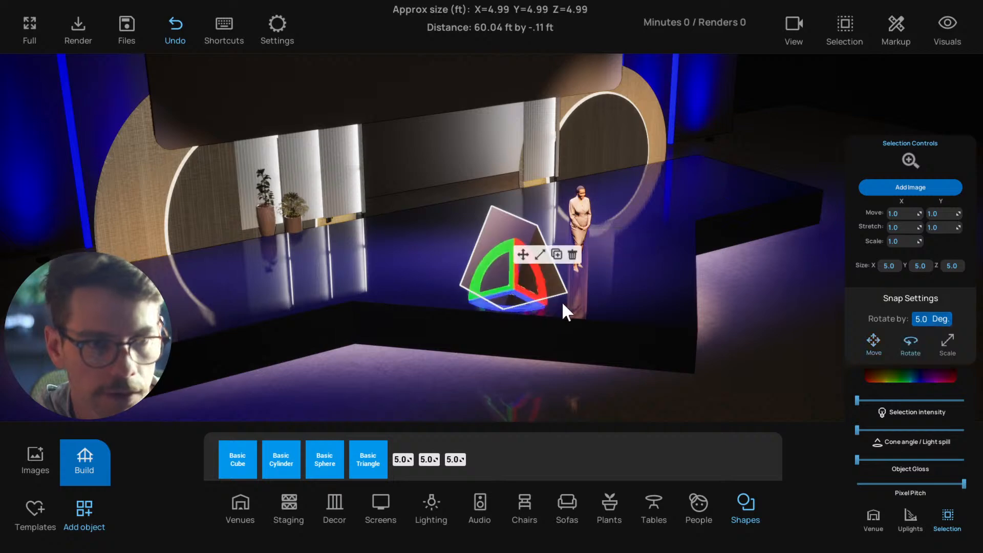
drag(538, 278, 542, 366)
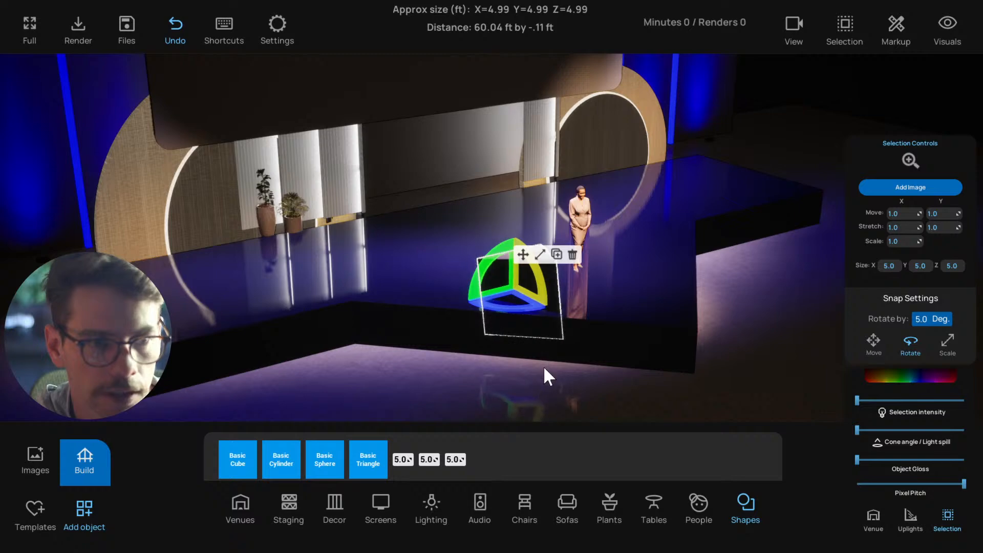
drag(546, 293, 545, 288)
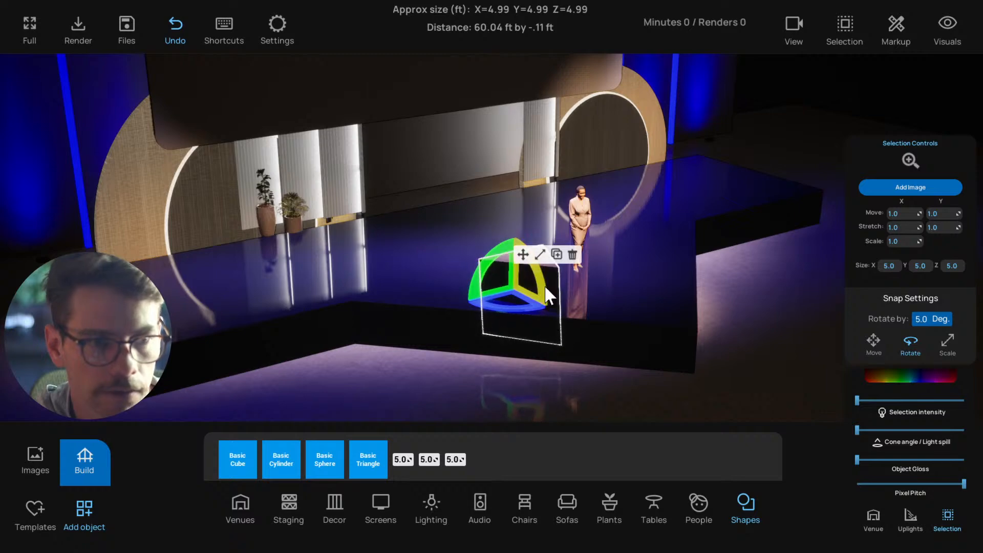
click(523, 254)
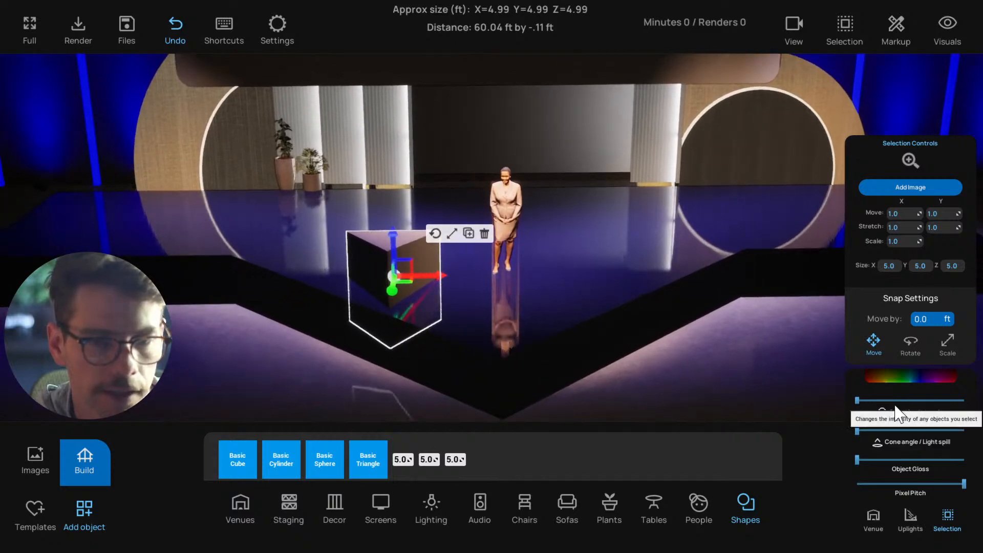
Set the triangle shape's colour to white, hex FFFFFFFF, and raise its intensity slightly to make it glow
click(883, 378)
drag(829, 369, 817, 364)
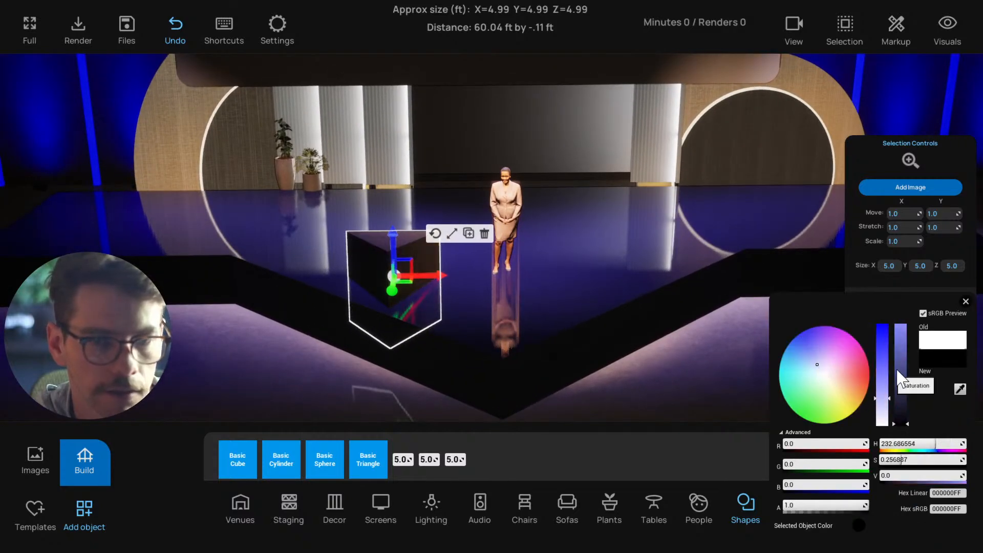
drag(900, 375, 906, 299)
drag(883, 394, 898, 429)
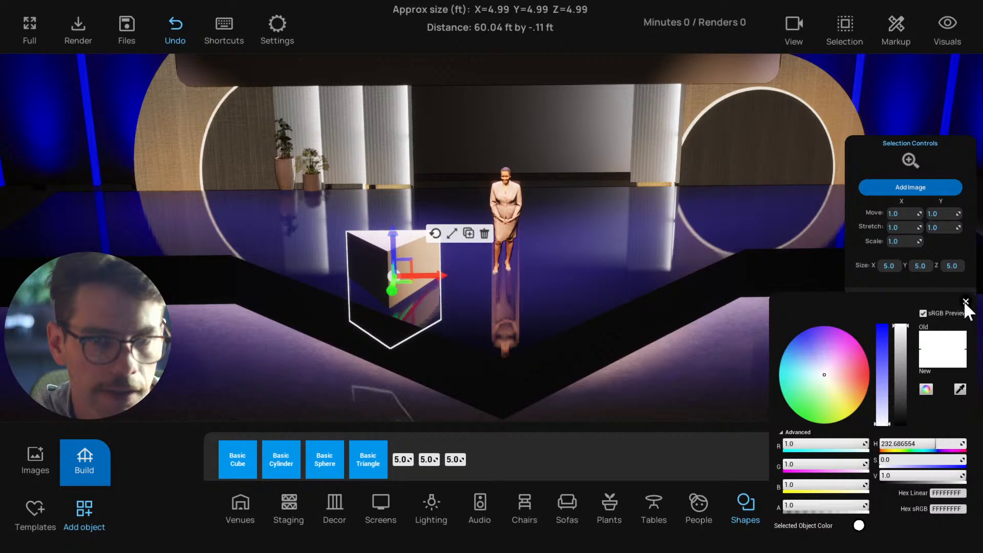
click(965, 302)
drag(857, 400, 877, 403)
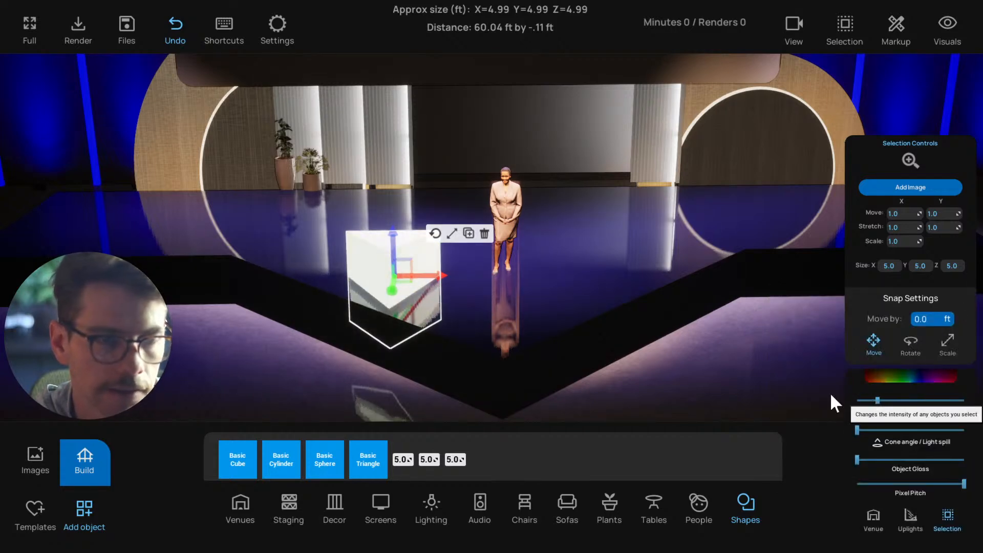
In the top view, centre the glowing triangle on the stage and move it back to the presenter's position
scroll(584, 325, down, 1)
drag(431, 291, 519, 303)
key(t)
scroll(514, 302, up, 5)
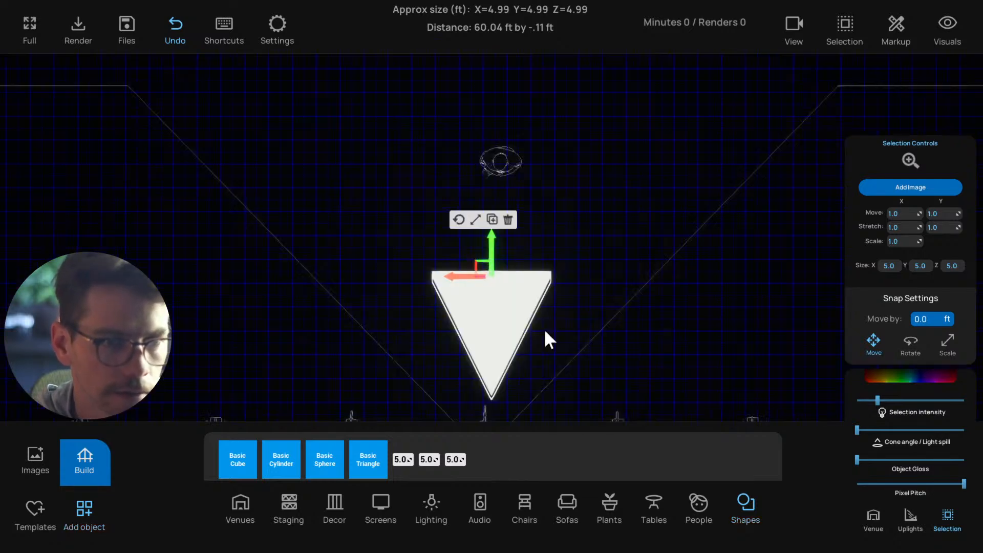
drag(503, 234, 505, 152)
Scale the glowing triangle lengthwise to reach the tip of the stage extension and widen it towards the extension's angled sides
click(488, 123)
drag(506, 253, 505, 343)
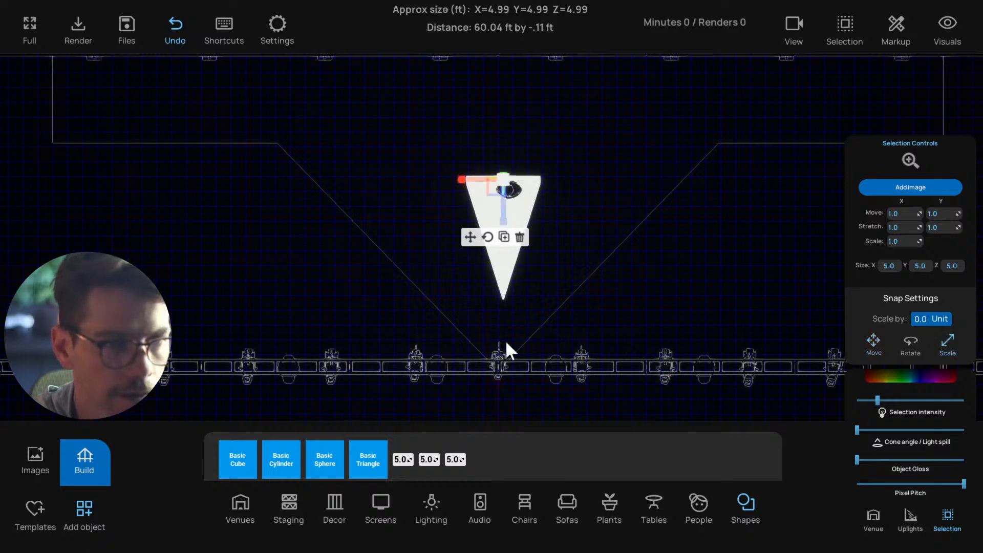
drag(507, 213, 523, 364)
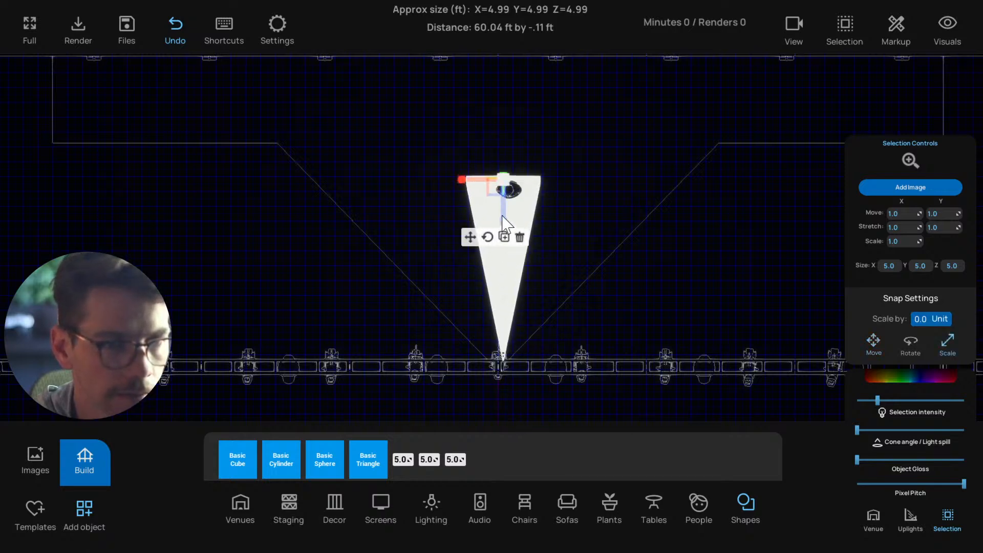
drag(463, 182, 365, 186)
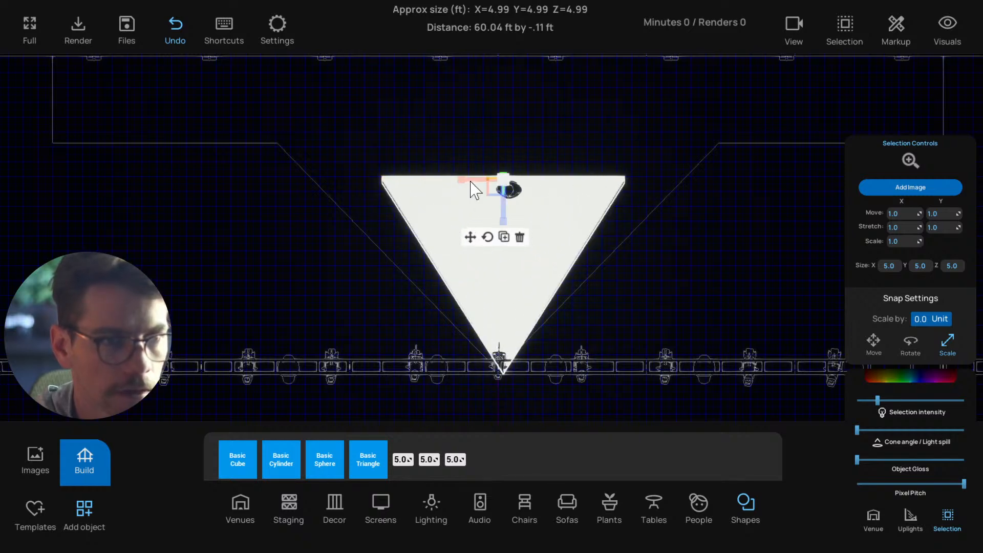
drag(471, 189, 349, 203)
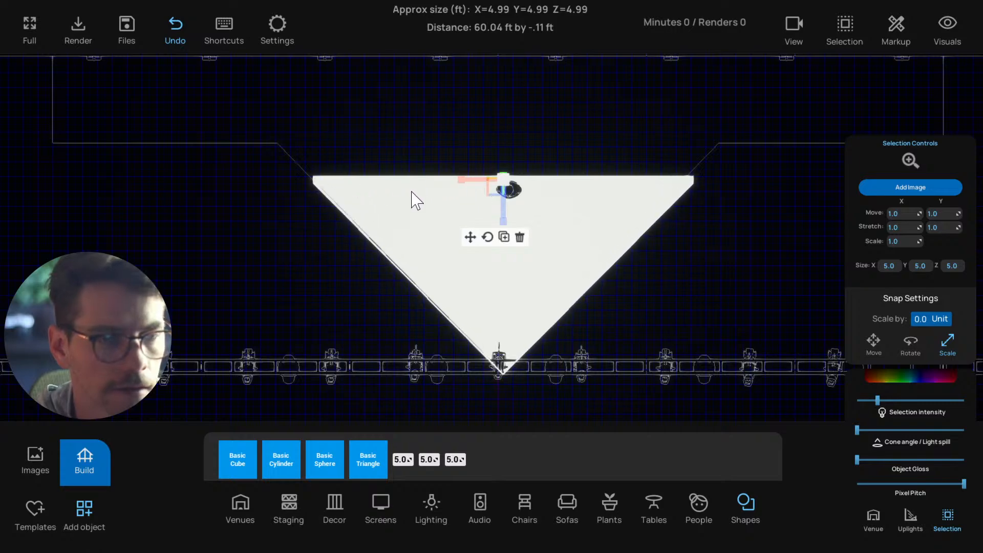
Reposition, lengthen and widen the glowing triangle until its back edge meets the main stage and its sides follow the extension outline
click(470, 238)
drag(494, 176, 486, 163)
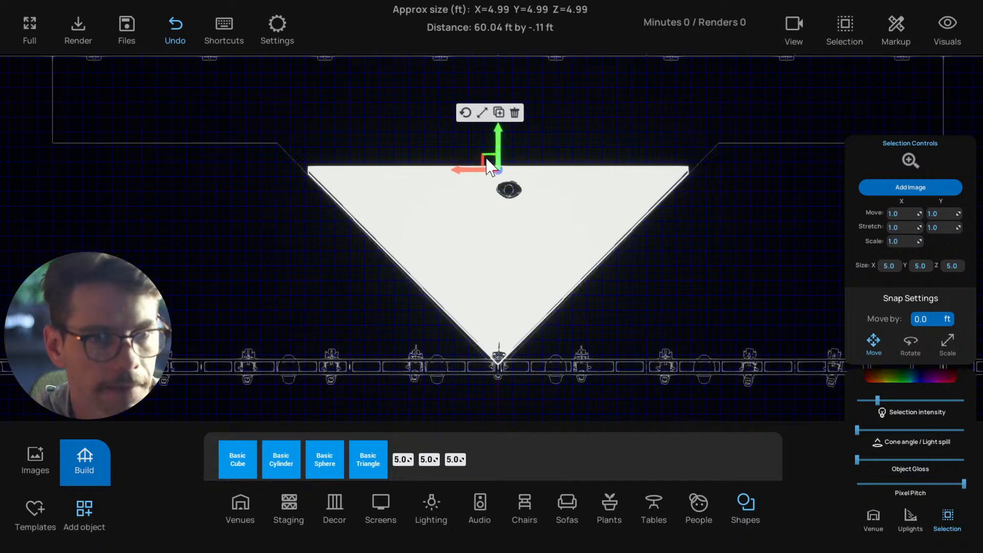
click(481, 112)
drag(498, 210, 505, 324)
click(465, 226)
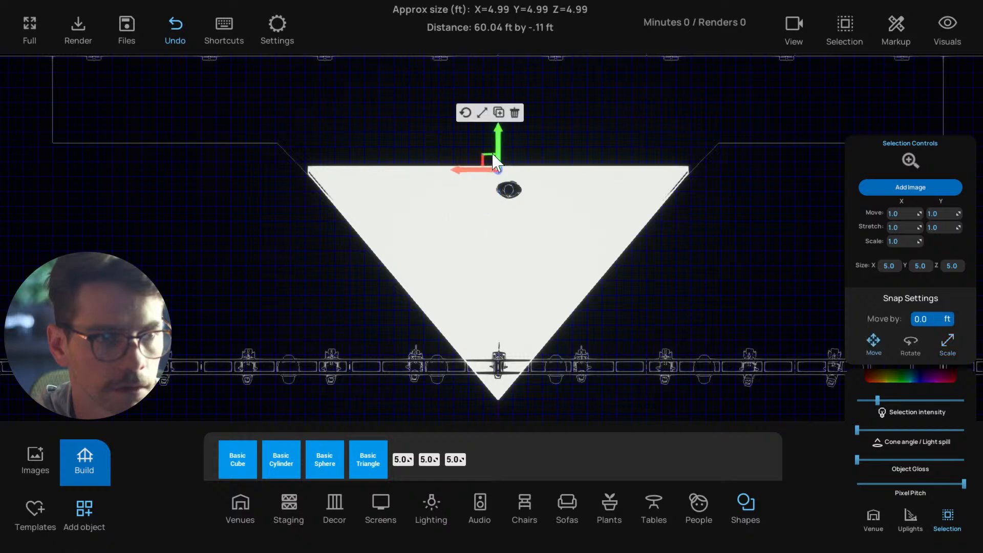
drag(498, 145, 496, 115)
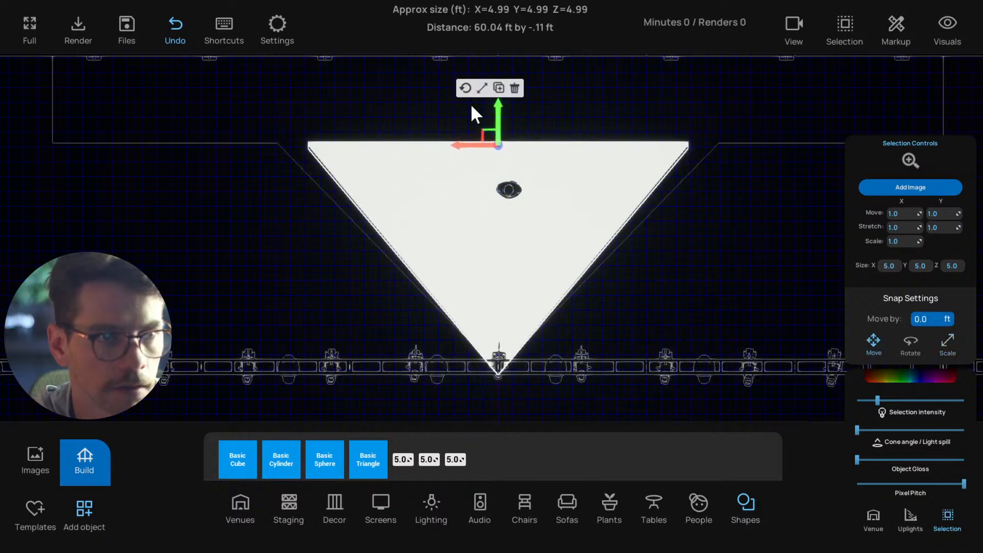
click(482, 88)
drag(471, 148, 286, 149)
key(s)
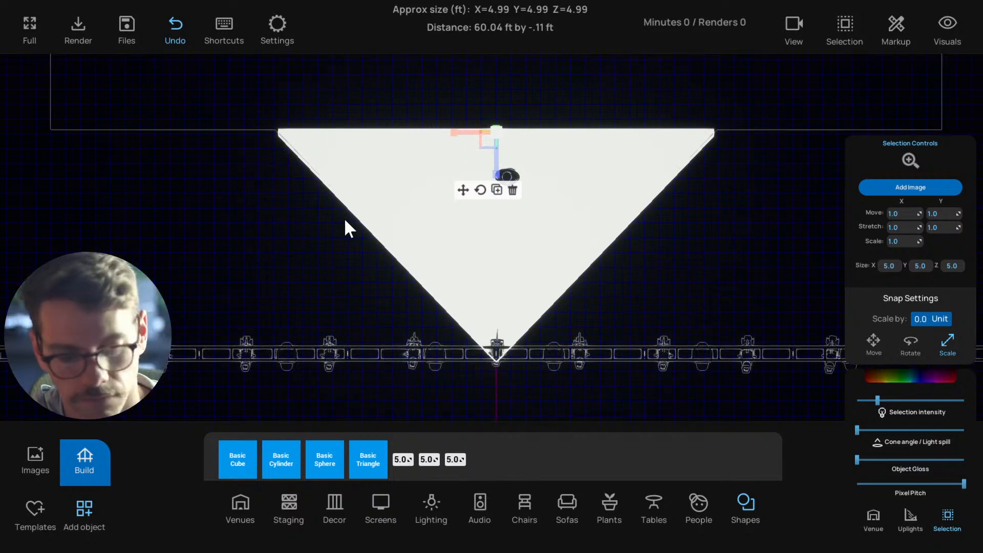
In the perspective view, lower the glowing triangle just below the stage top and shift it slightly forward past the extension's front edges
key(p)
click(550, 380)
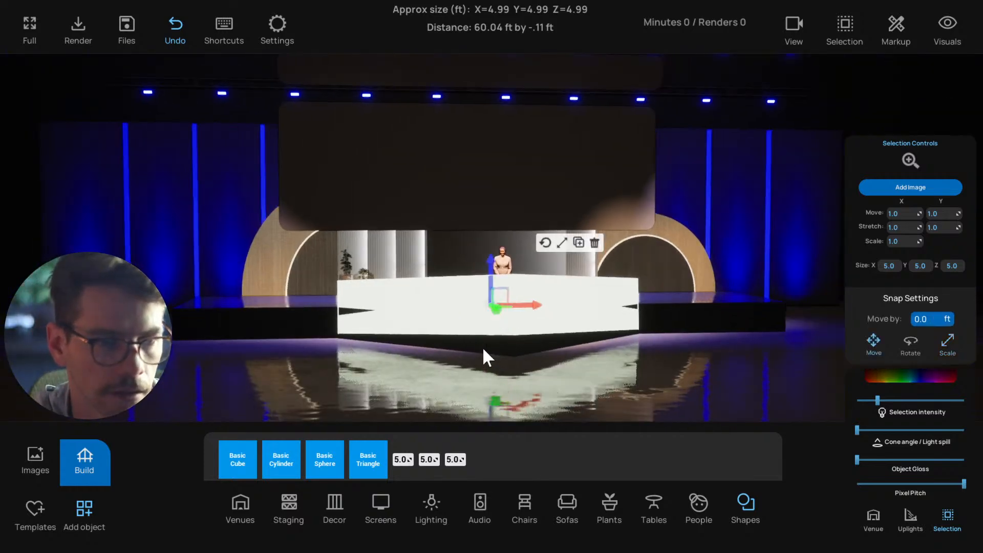
middle_drag(482, 346, 666, 352)
click(568, 243)
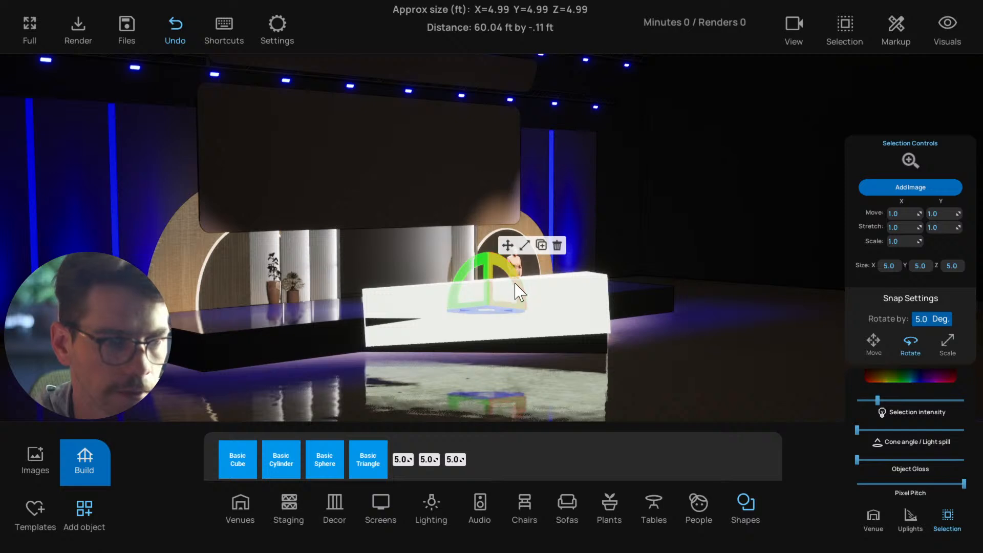
drag(513, 280, 481, 288)
click(505, 244)
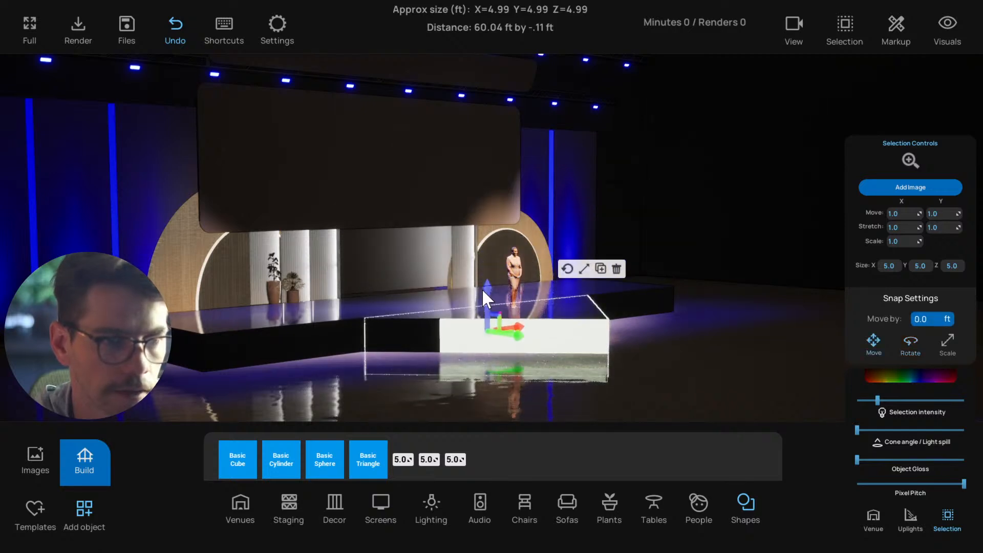
click(584, 269)
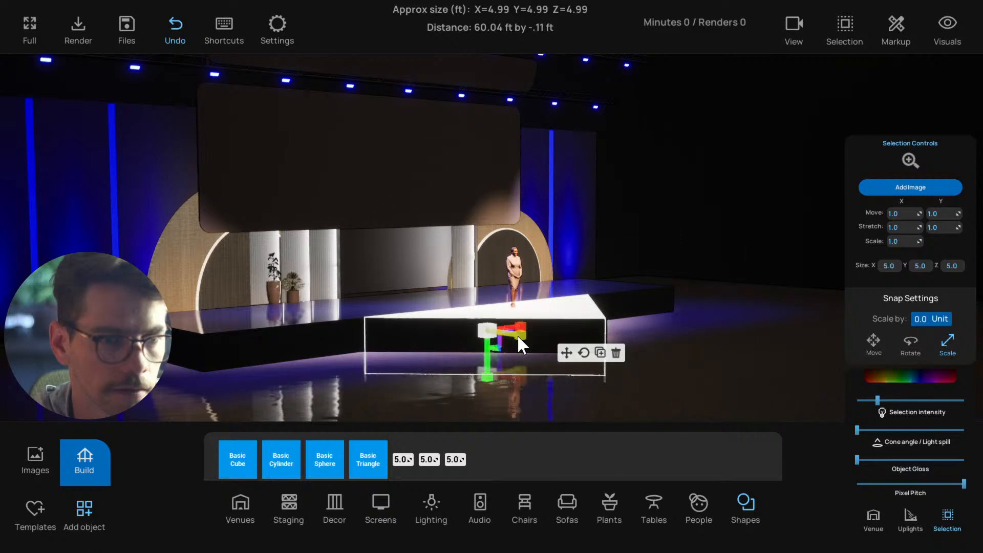
right_drag(560, 334, 488, 352)
scroll(489, 351, up, 3)
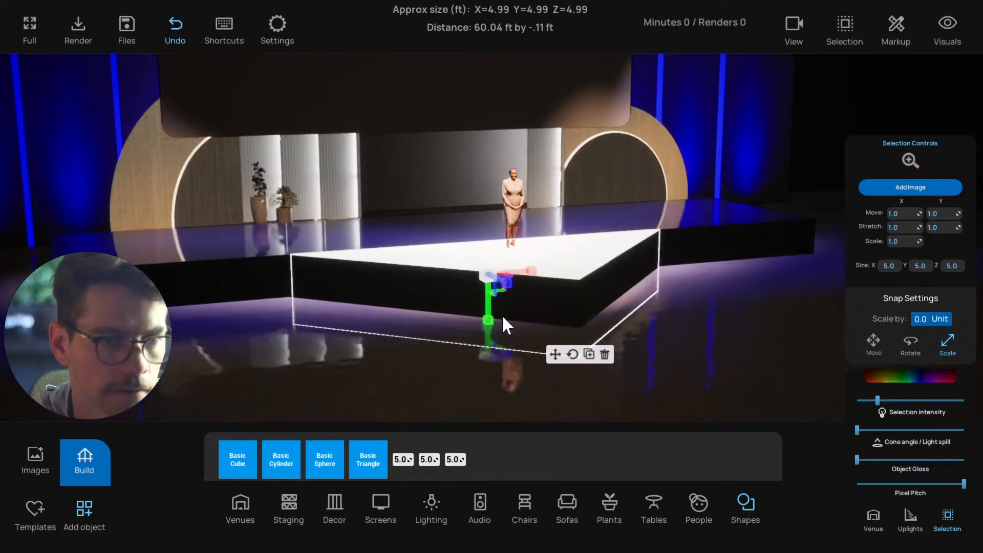
click(550, 354)
drag(497, 286, 499, 287)
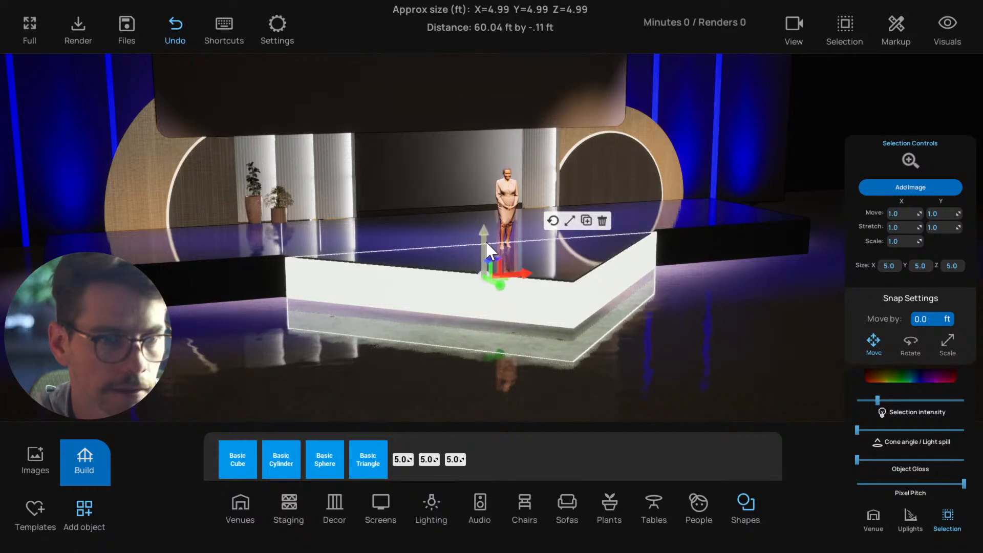
Duplicate the triangular stage extension and offset the copy slightly forward, leaving a thin glowing line along the front edge
click(539, 254)
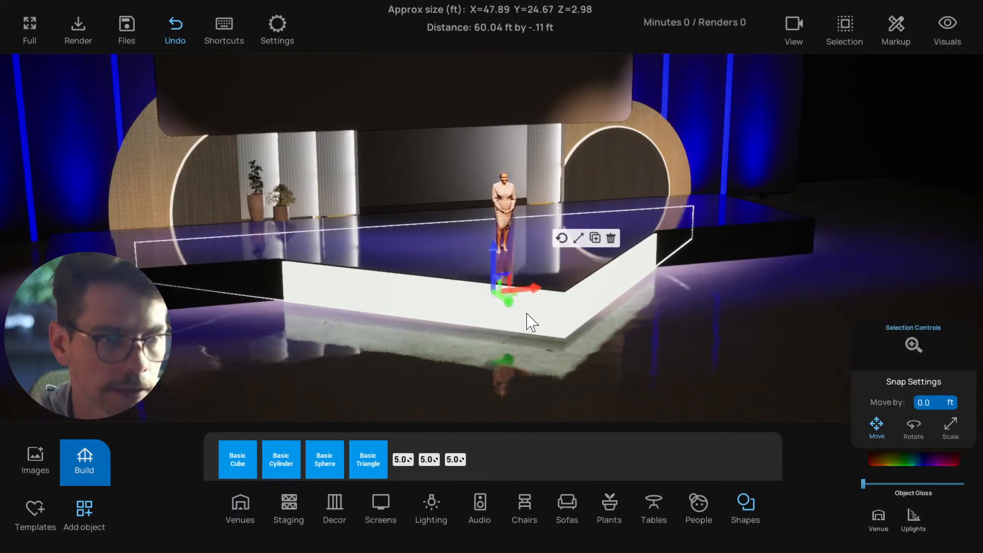
click(594, 238)
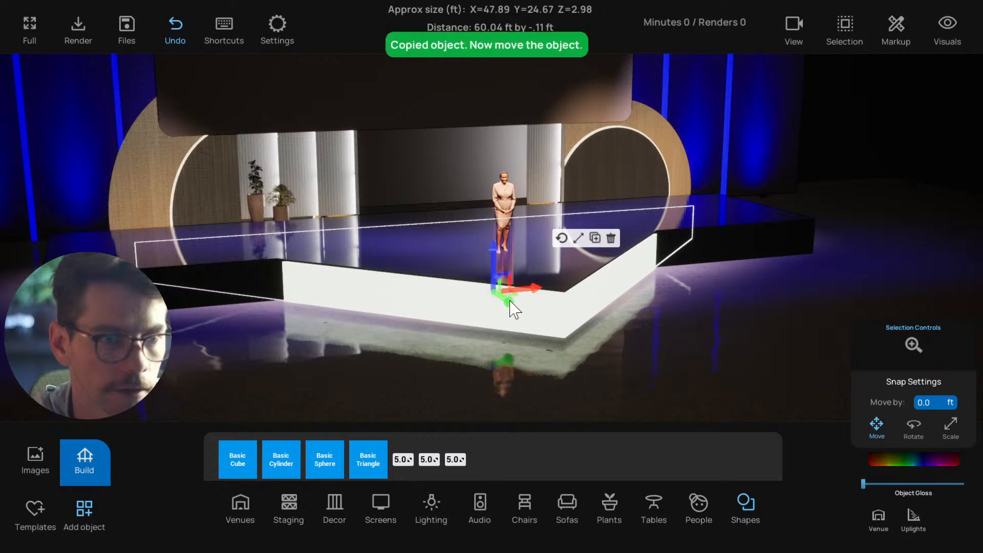
click(580, 240)
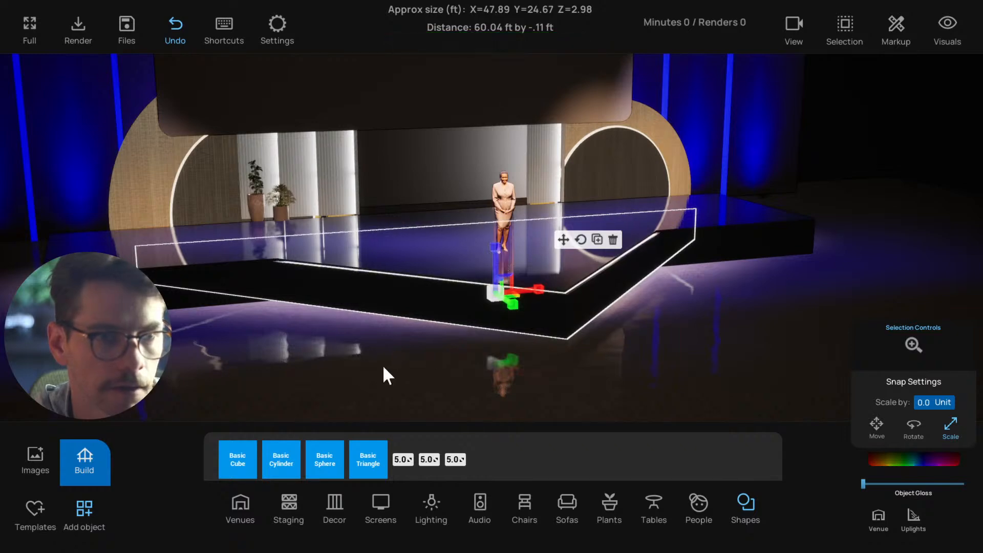
drag(383, 365, 378, 291)
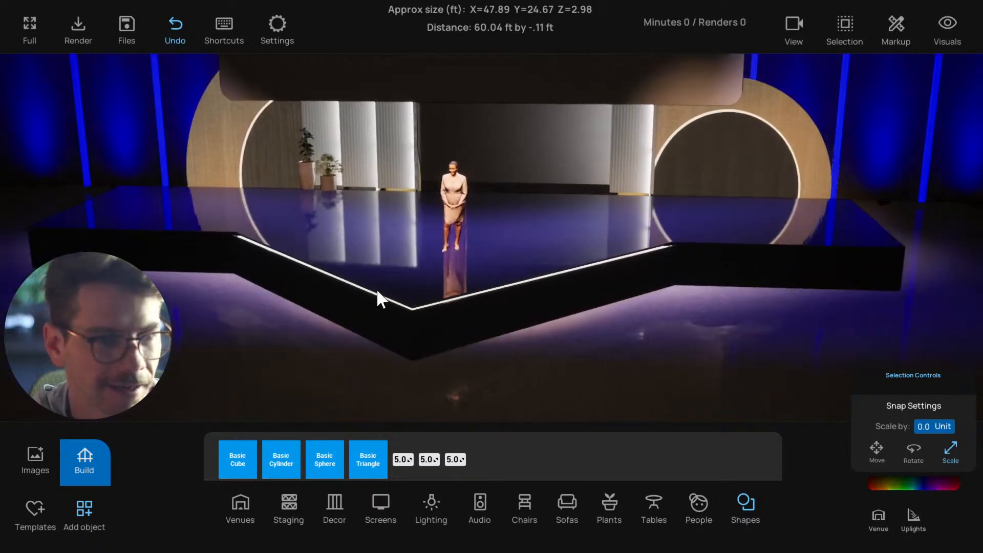
drag(333, 331, 441, 312)
Select the main stage, the extension pieces and the glowing triangle together, excluding the presenter, and delete them
click(341, 257)
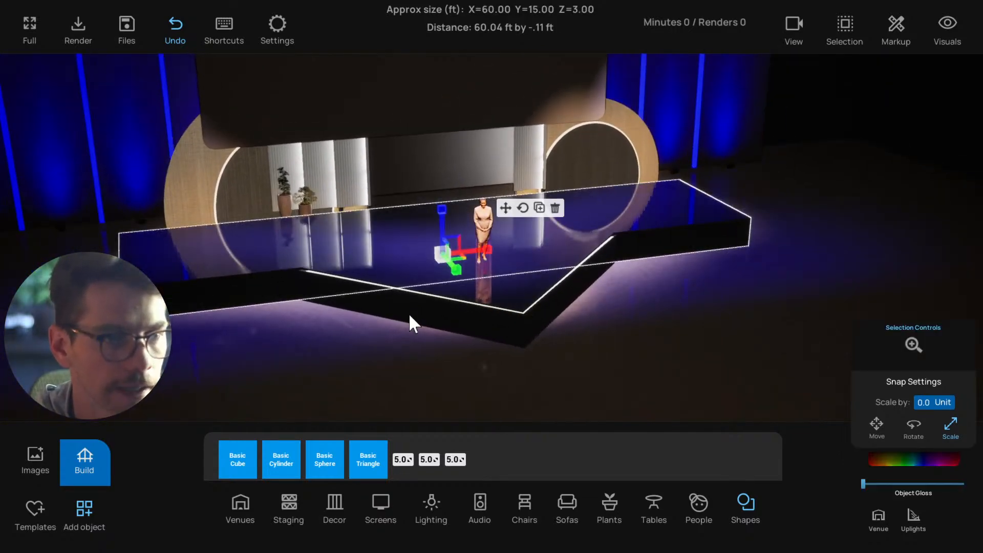
click(557, 250)
click(556, 251)
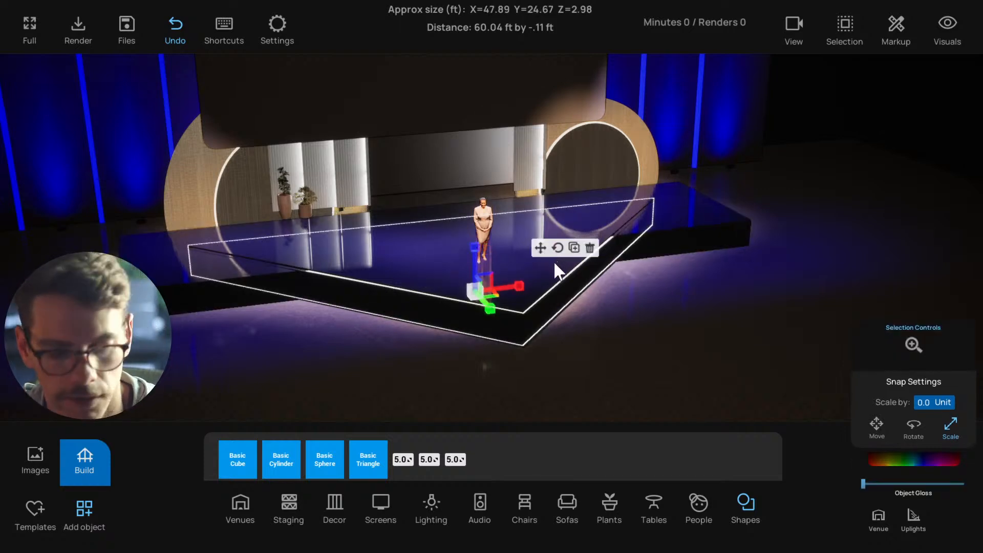
click(568, 281)
click(265, 268)
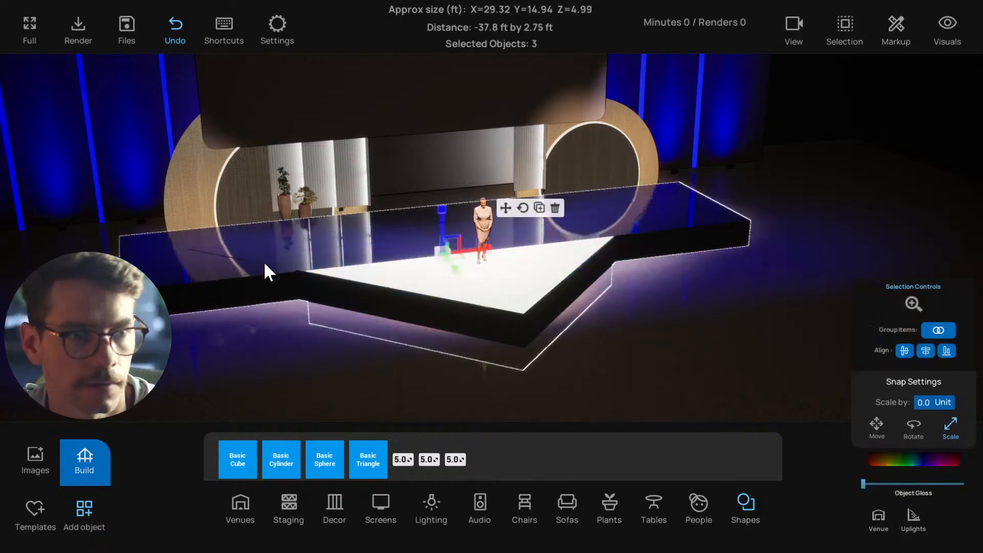
shift+click(483, 228)
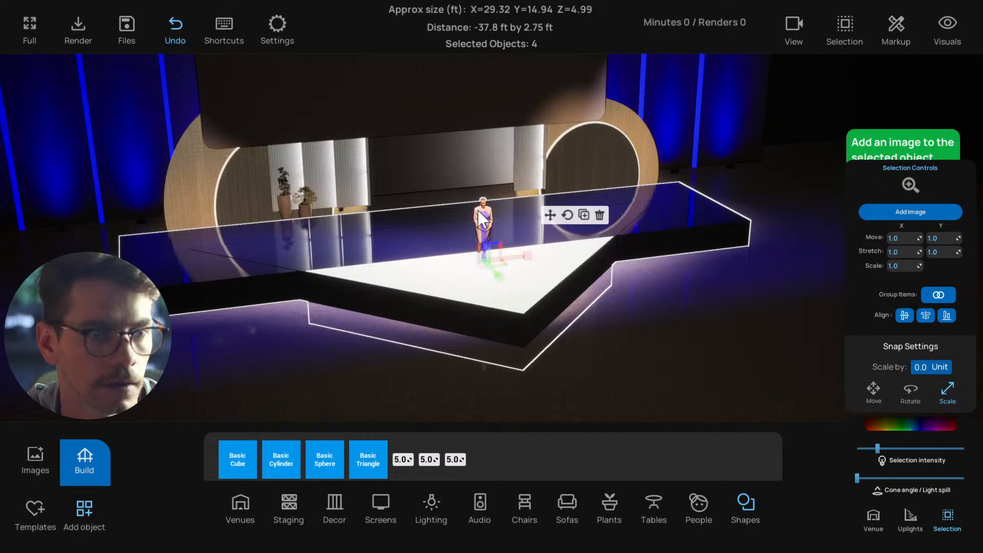
shift+click(483, 219)
click(554, 215)
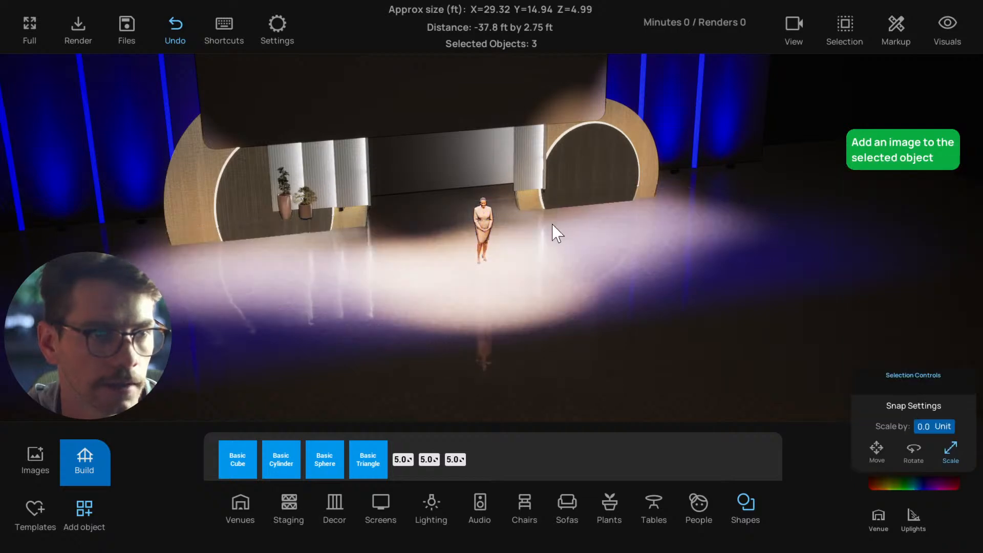
Add a Basic Cylinder shape of 5 by 5 by 5 ft from the object library at the presenter's position
right_drag(495, 290, 454, 294)
scroll(454, 294, up, 2)
scroll(484, 324, down, 2)
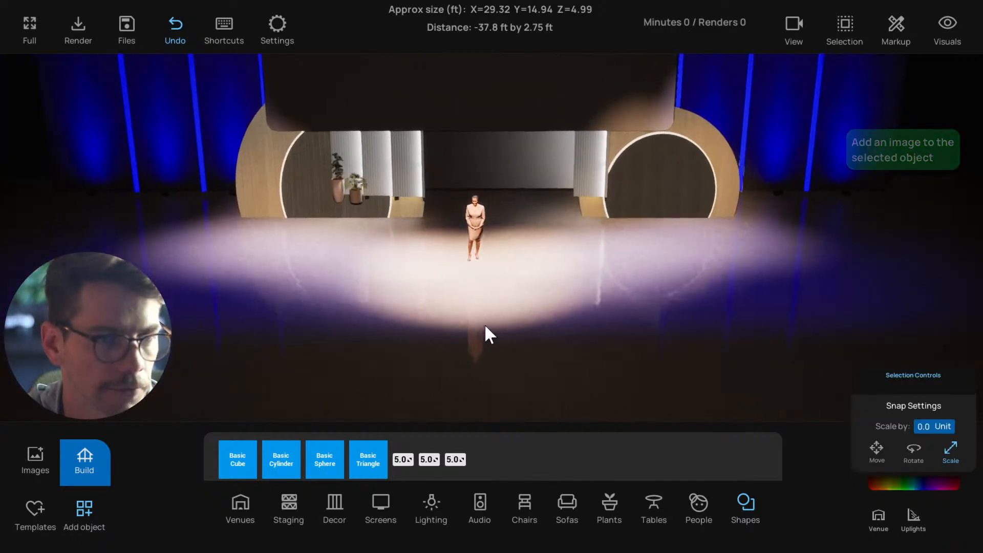
right_drag(484, 326, 427, 362)
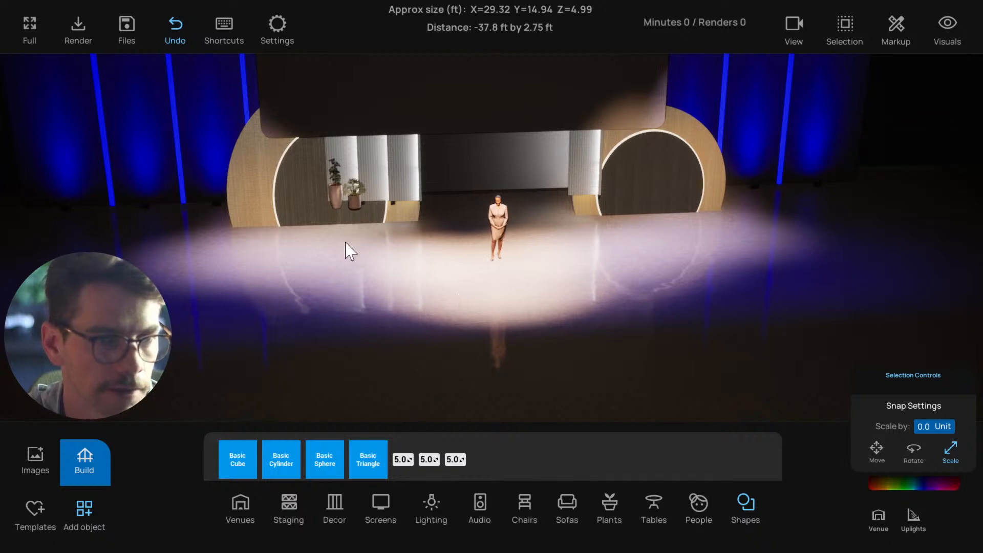
mouse_move(427, 284)
right_down()
mouse_move(443, 285)
mouse_move(423, 285)
right_up()
right_drag(512, 312, 344, 389)
right_drag(391, 358, 398, 359)
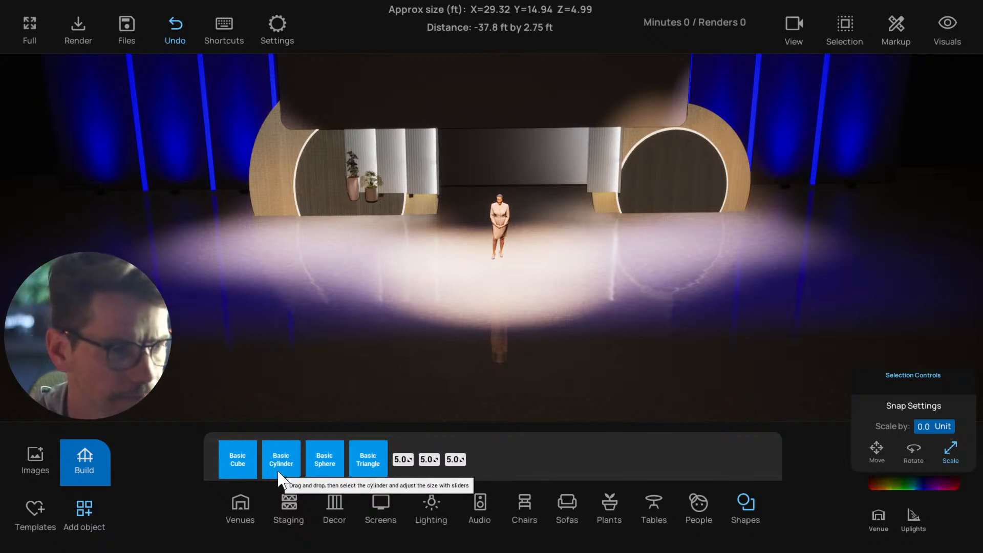
drag(284, 439, 500, 300)
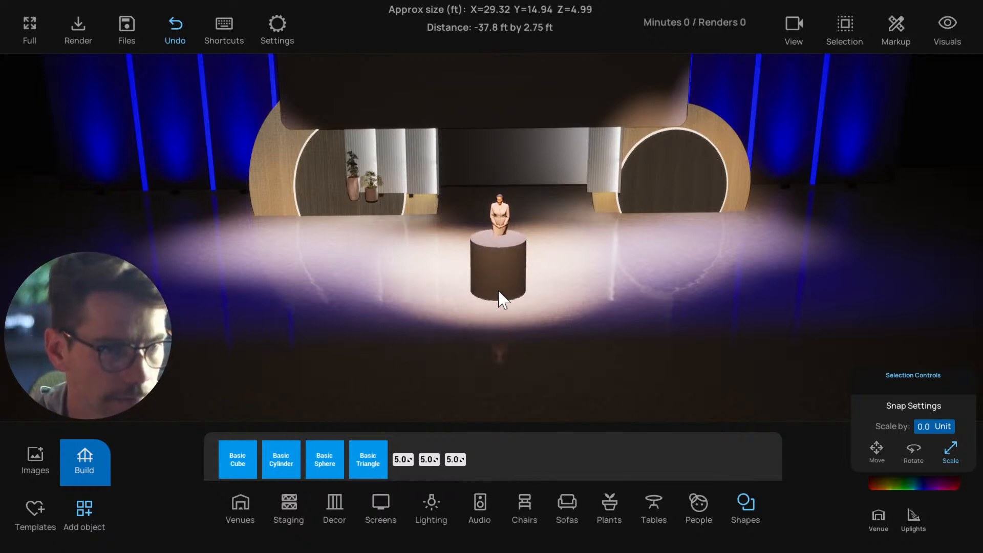
In the top view, align the cylinder with the room's centre line and move it back slightly around the presenter
key(t)
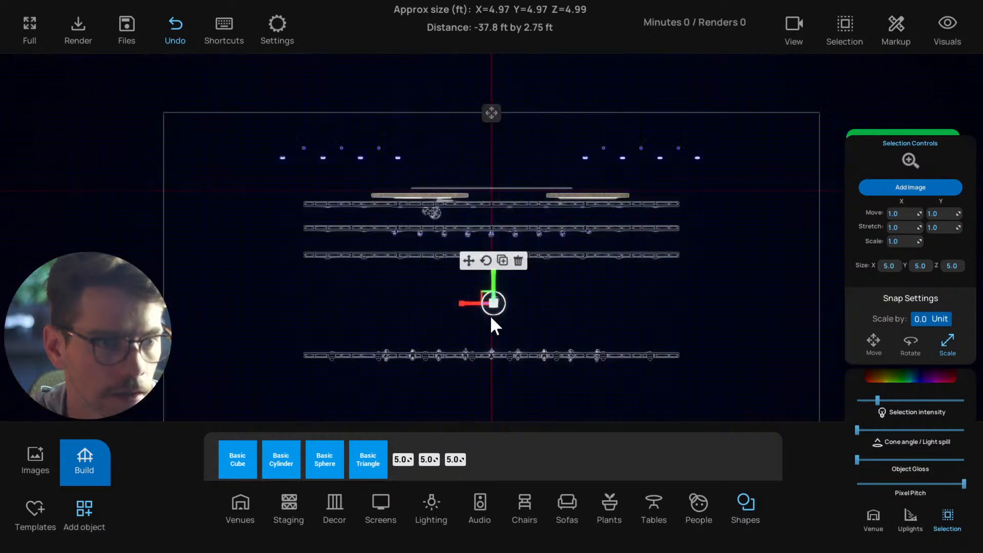
key(f)
scroll(484, 302, up, 3)
scroll(476, 271, down, 5)
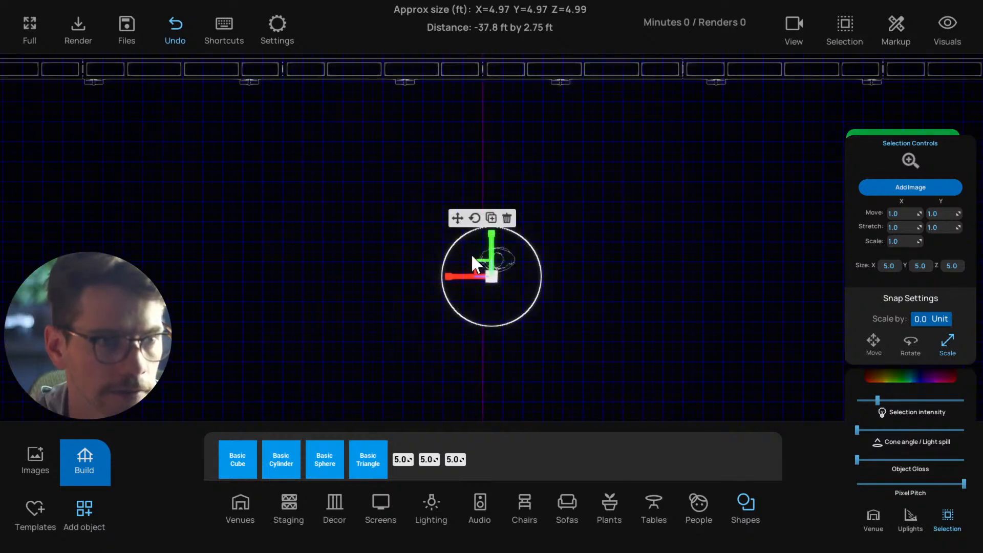
click(457, 218)
scroll(465, 259, up, 2)
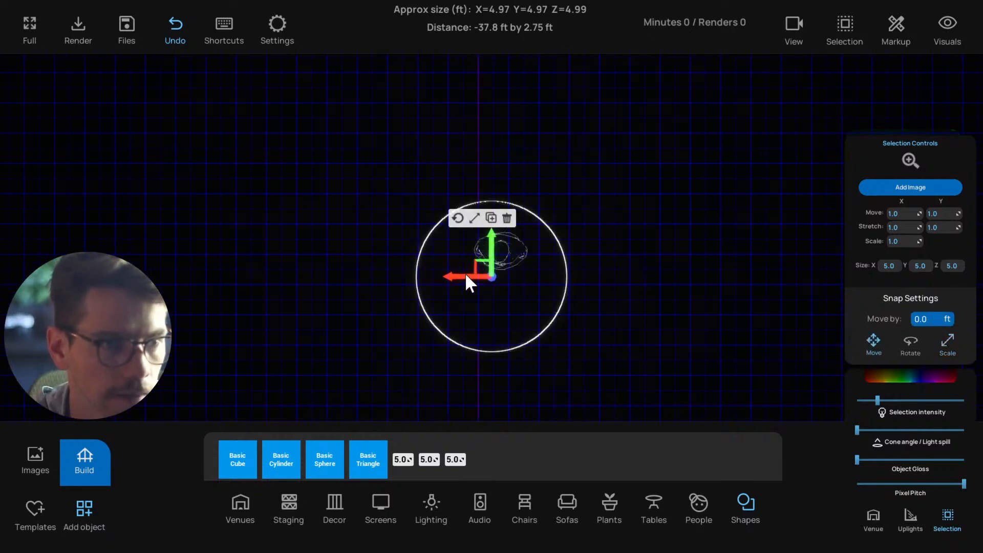
drag(464, 273, 450, 270)
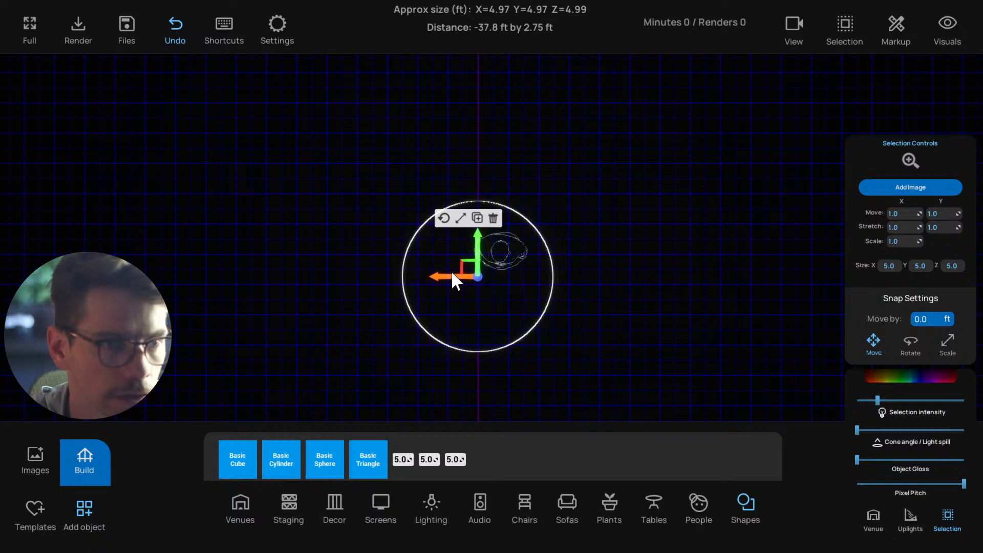
scroll(474, 276, down, 3)
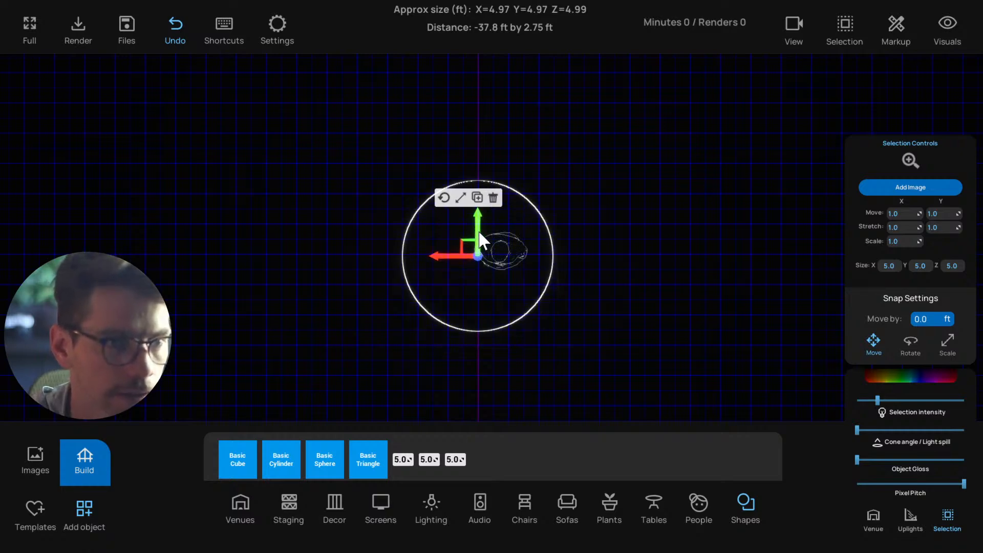
Resize the cylinder in the perspective view to 16 by 16 by 3 ft to form a low round stage
key(p)
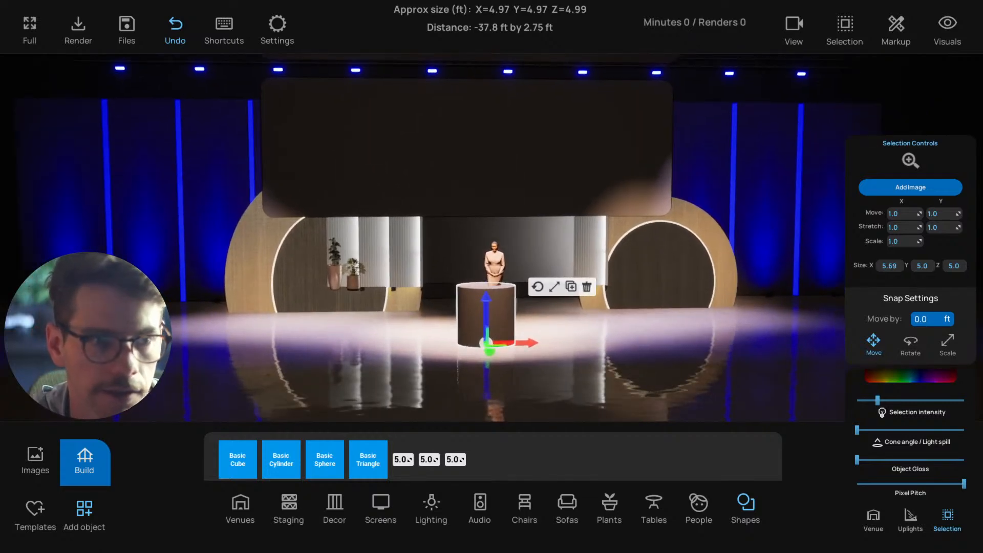
drag(888, 266, 914, 267)
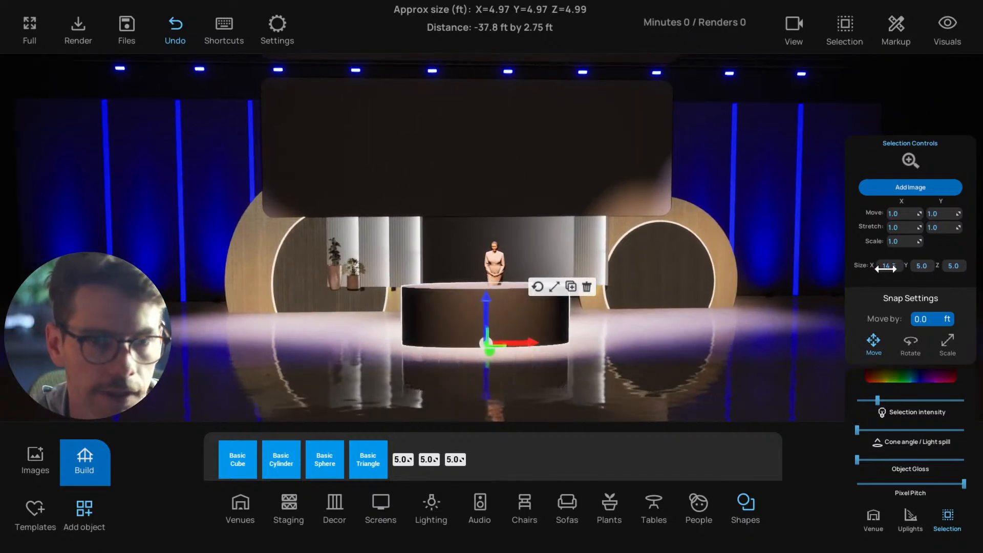
text(16)
key(Tab)
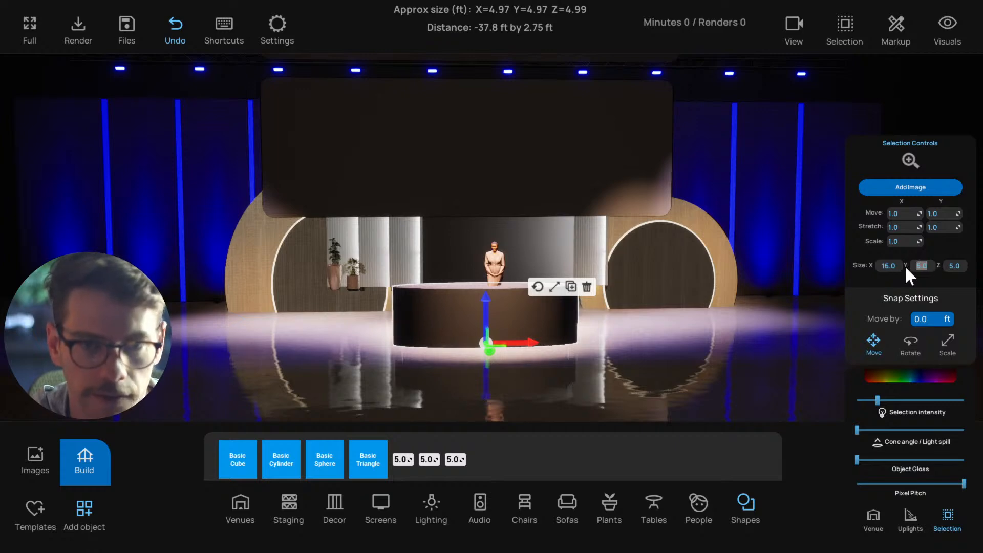
text(16)
key(Tab)
text(3)
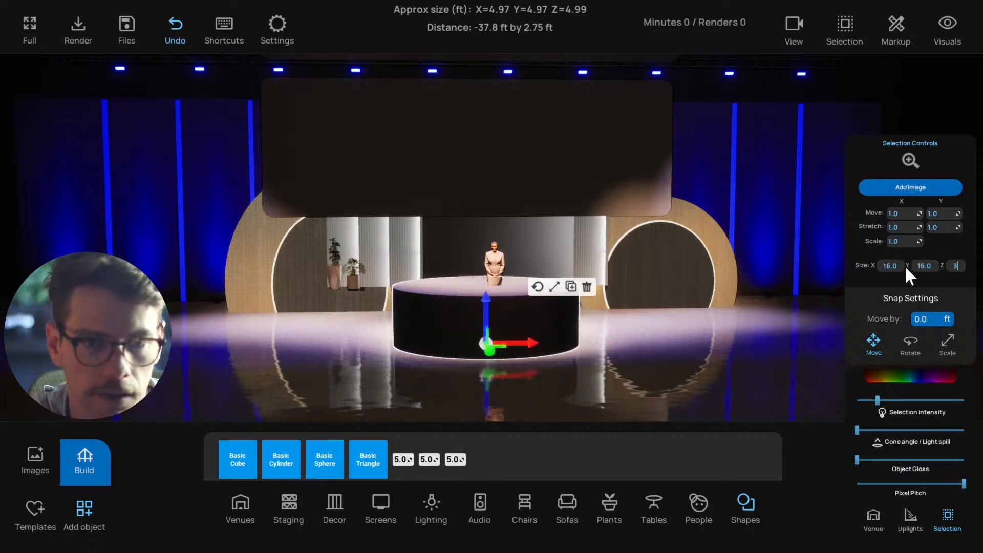
click(495, 271)
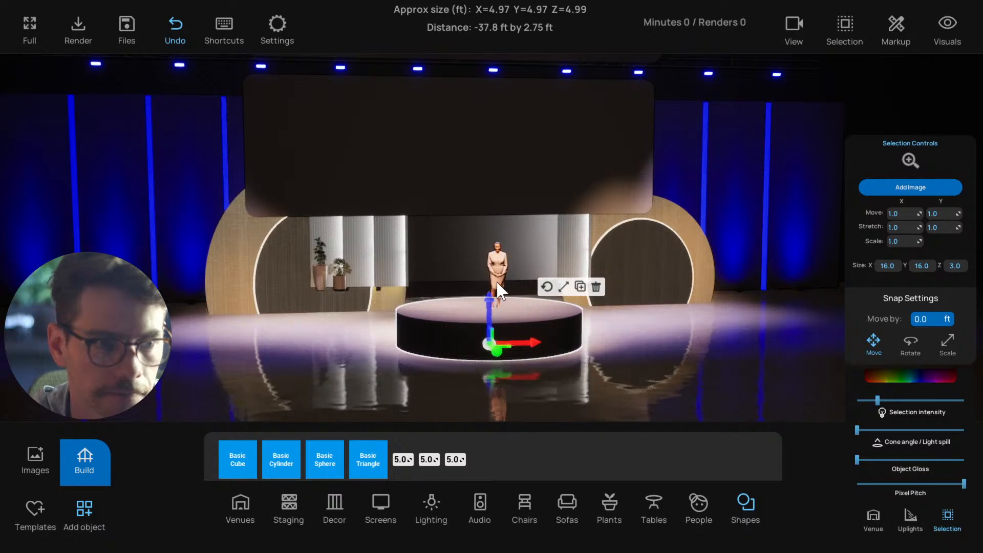
Shift the presenter slightly toward the centre of the round stage
click(460, 319)
mouse_move(460, 318)
mouse_down()
mouse_move(590, 357)
mouse_move(570, 389)
mouse_move(492, 376)
mouse_move(490, 307)
mouse_move(555, 382)
mouse_move(578, 389)
mouse_move(494, 391)
mouse_move(467, 378)
mouse_move(478, 319)
mouse_up()
click(490, 287)
click(503, 333)
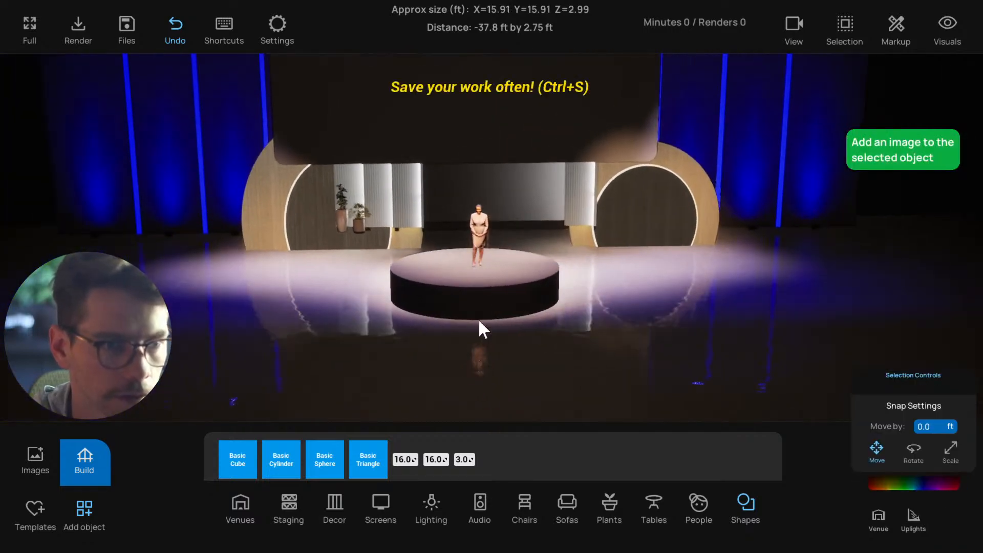
Set the round stage's colour to pure white
drag(545, 345, 613, 354)
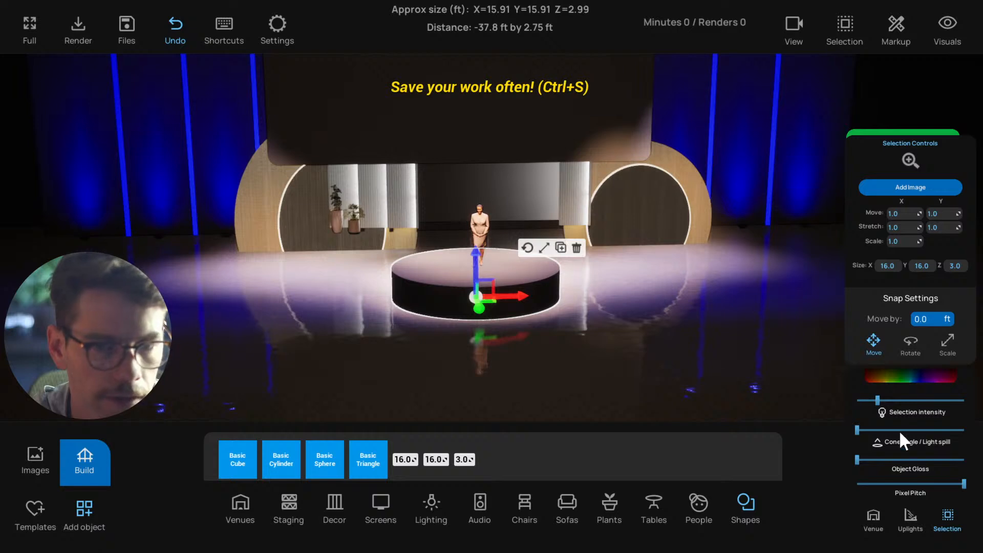
click(891, 377)
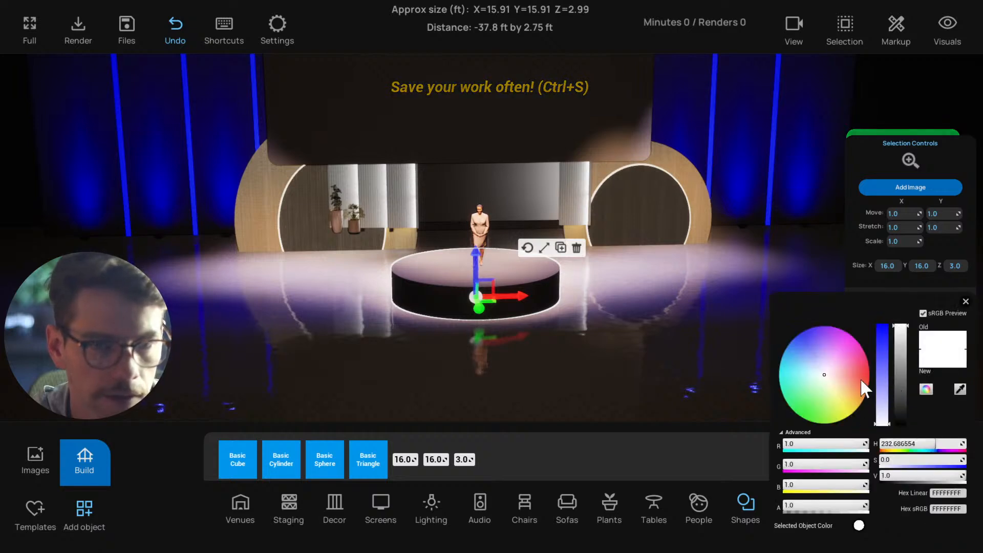
drag(899, 410, 903, 426)
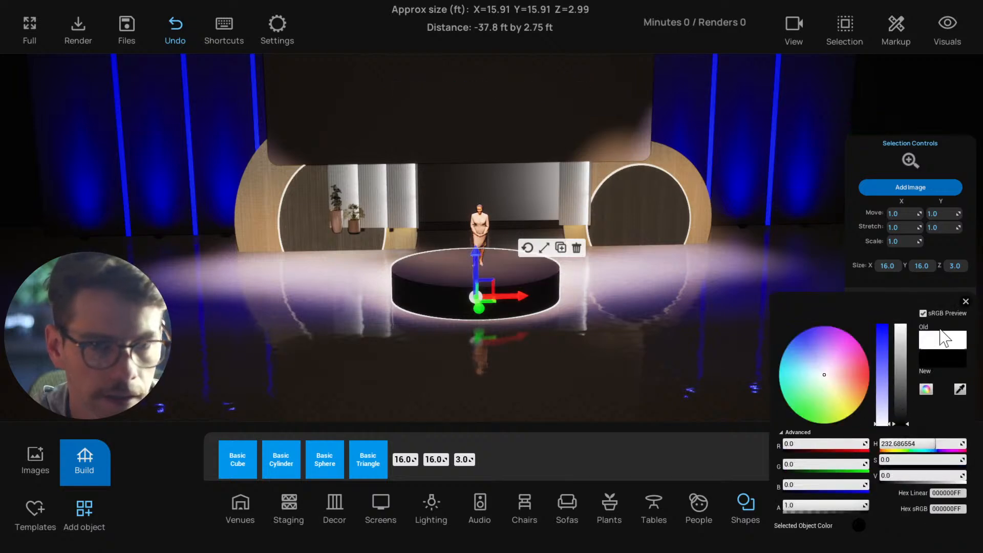
drag(906, 360, 908, 310)
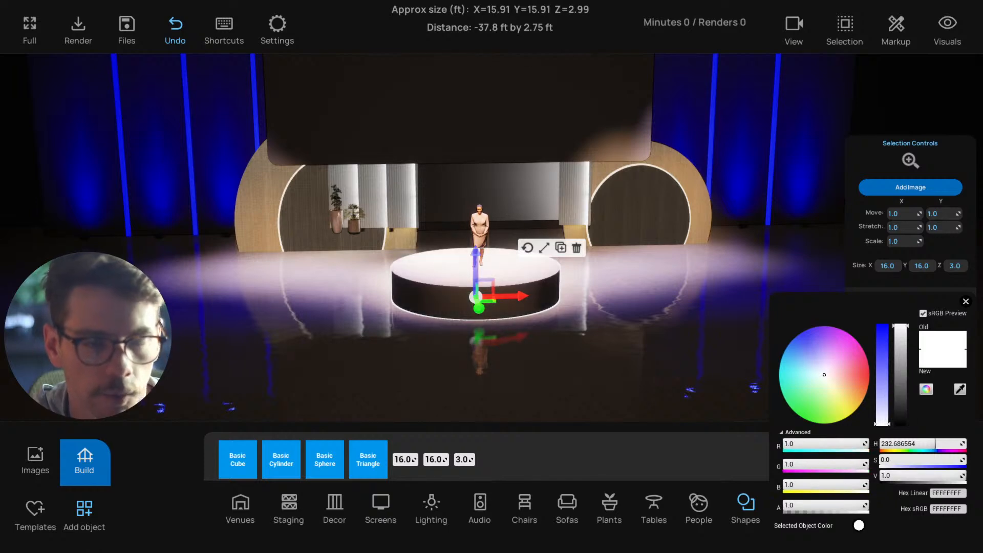
click(965, 301)
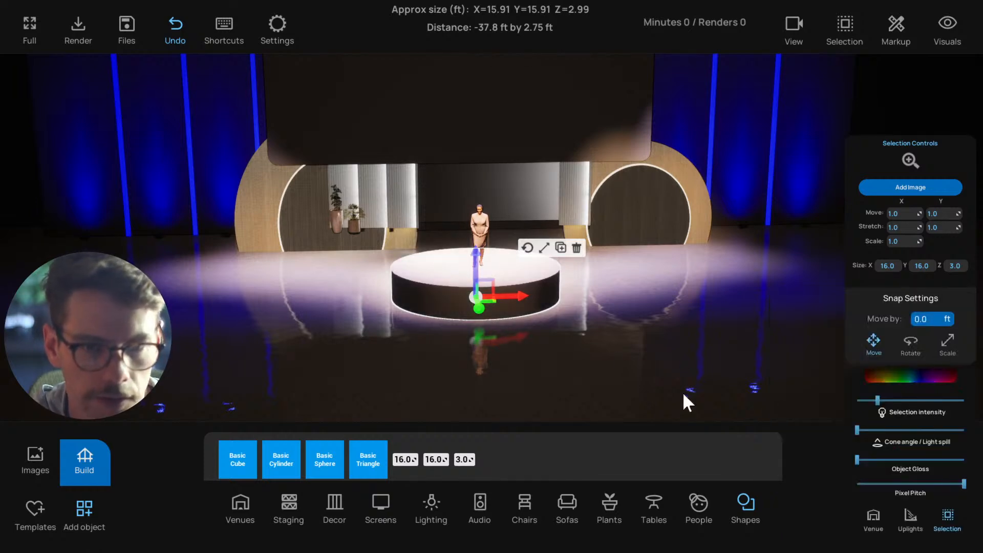
Set the round stage's Object Gloss to its minimum and deselect the stage
drag(897, 460, 838, 462)
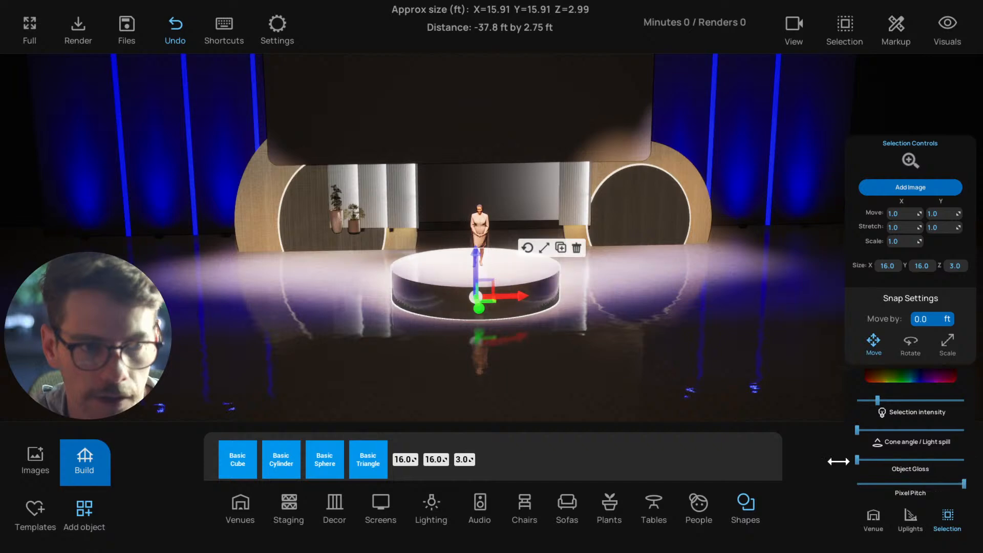
scroll(697, 377, up, 2)
right_drag(696, 376, 750, 376)
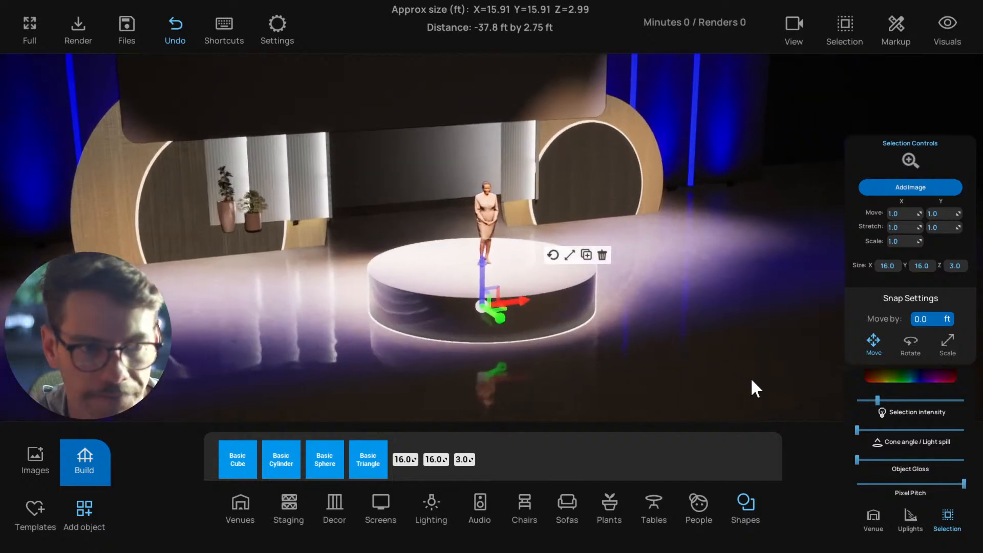
scroll(751, 377, up, 1)
right_drag(682, 356, 392, 310)
click(625, 339)
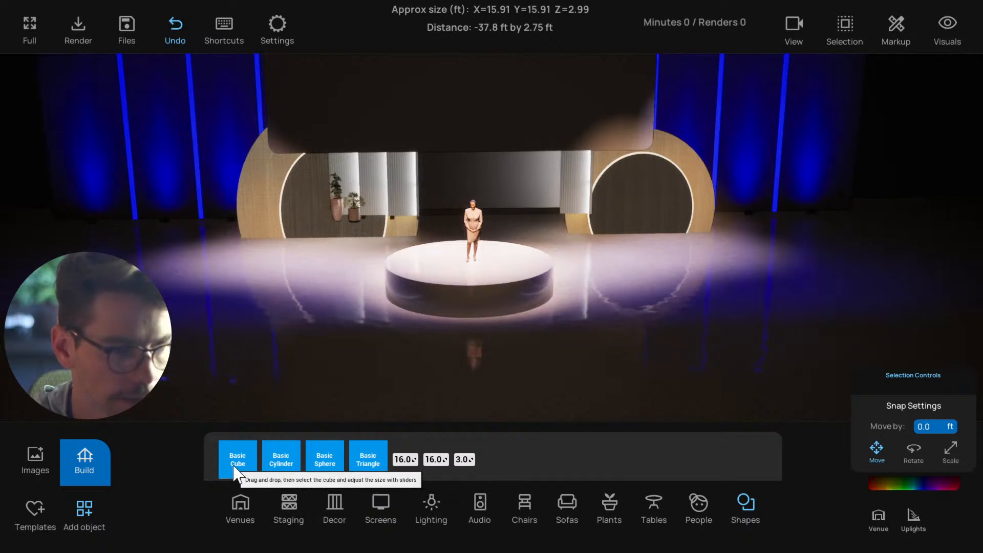
Add a Basic Cube beside the round stage and resize it to 16 by 16 by 3 ft
drag(237, 466, 596, 295)
click(599, 300)
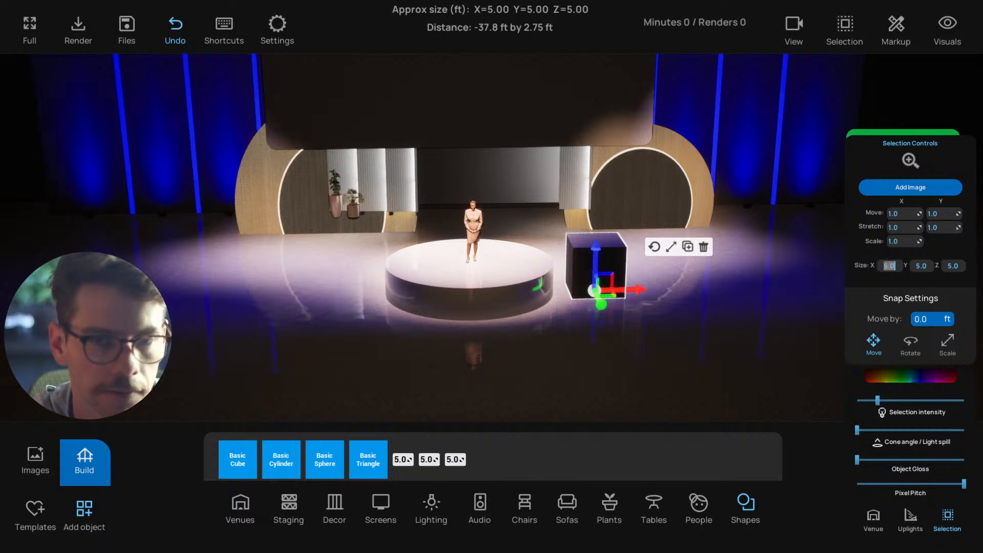
key(Tab)
text(16)
key(Tab)
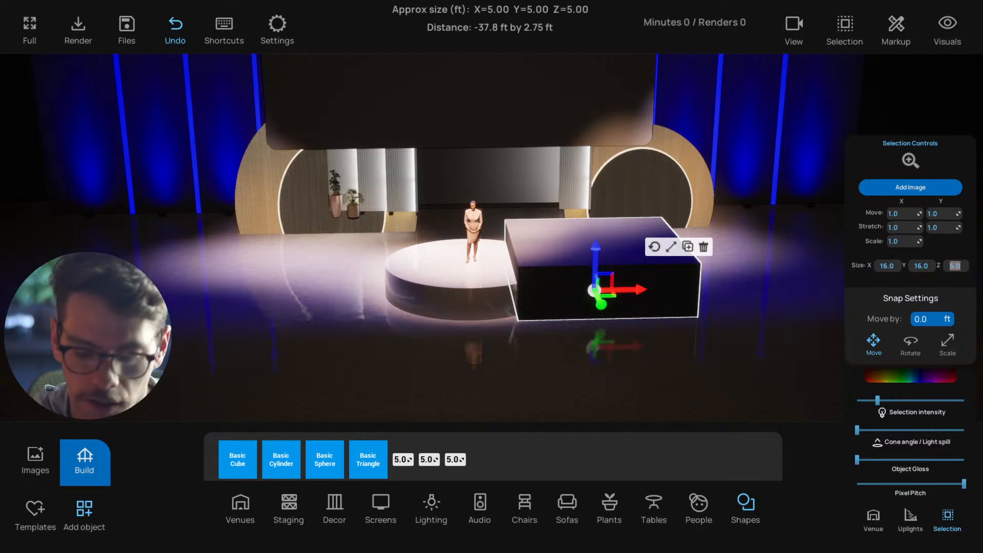
text(3)
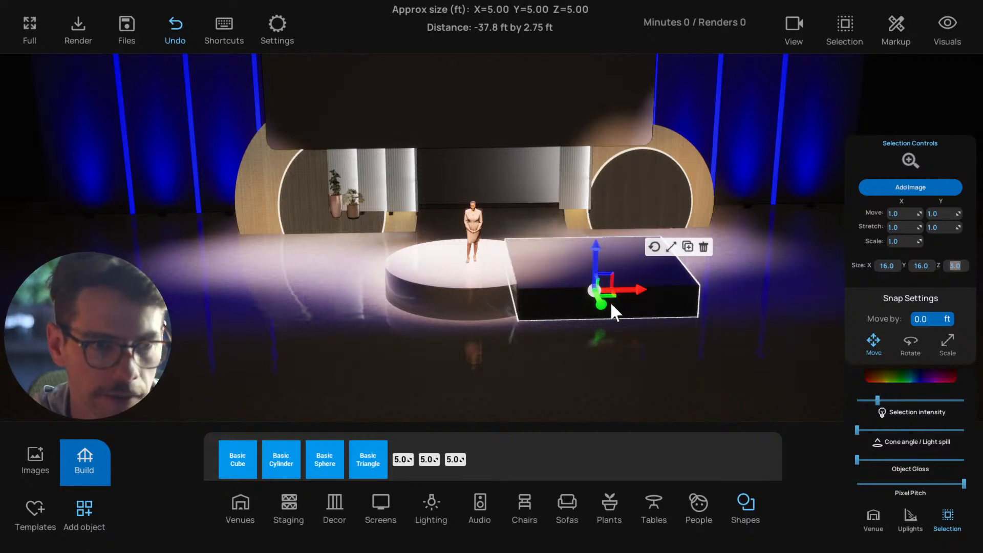
Move the square platform back slightly and rotate it about 35 degrees counter-clockwise in the top view
mouse_move(612, 307)
mouse_down()
mouse_move(595, 283)
mouse_move(596, 300)
mouse_up()
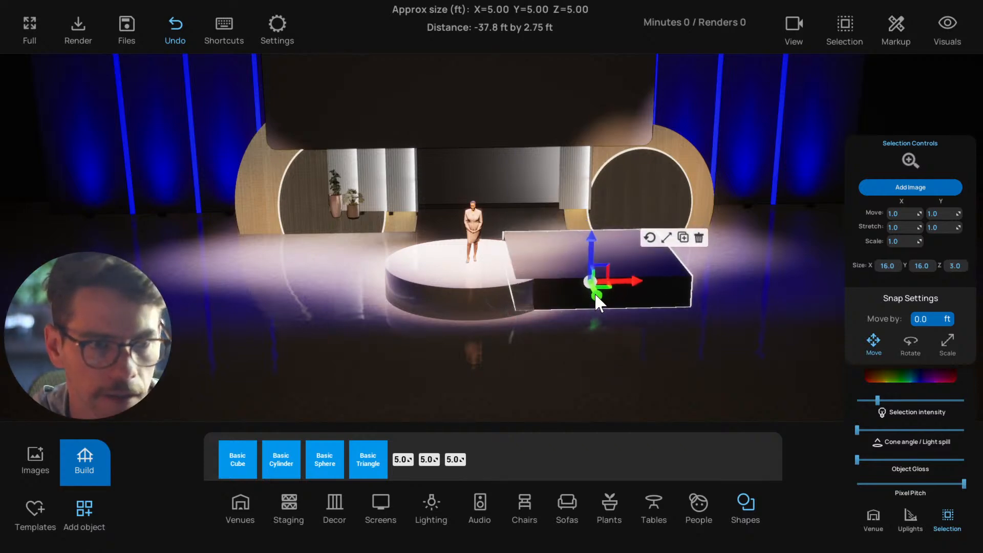
key(t)
scroll(594, 293, up, 6)
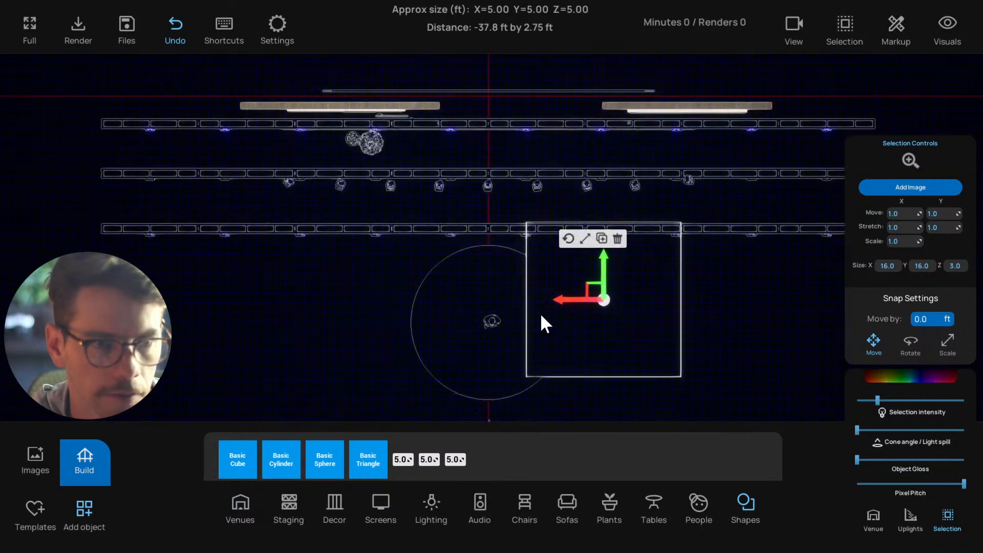
middle_drag(541, 314, 501, 268)
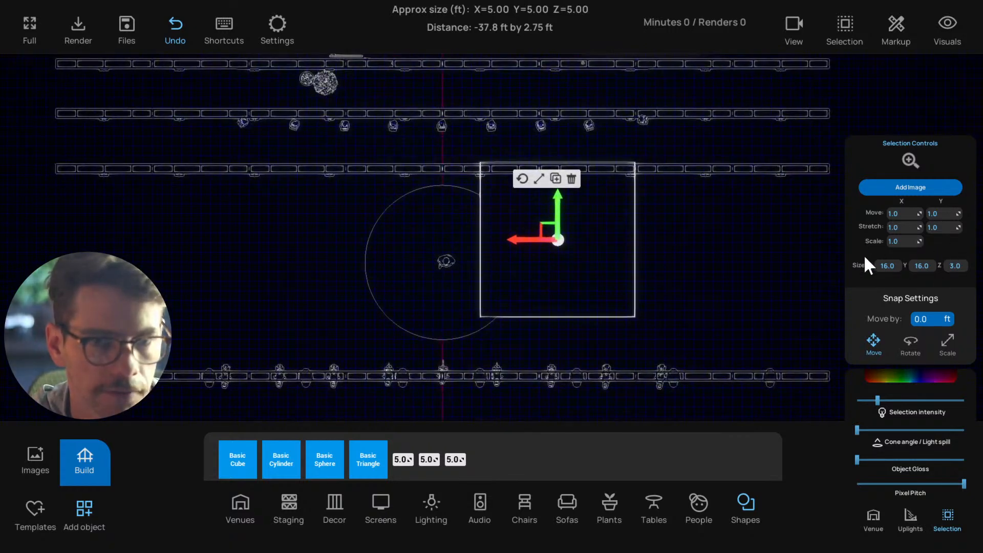
scroll(650, 297, up, 2)
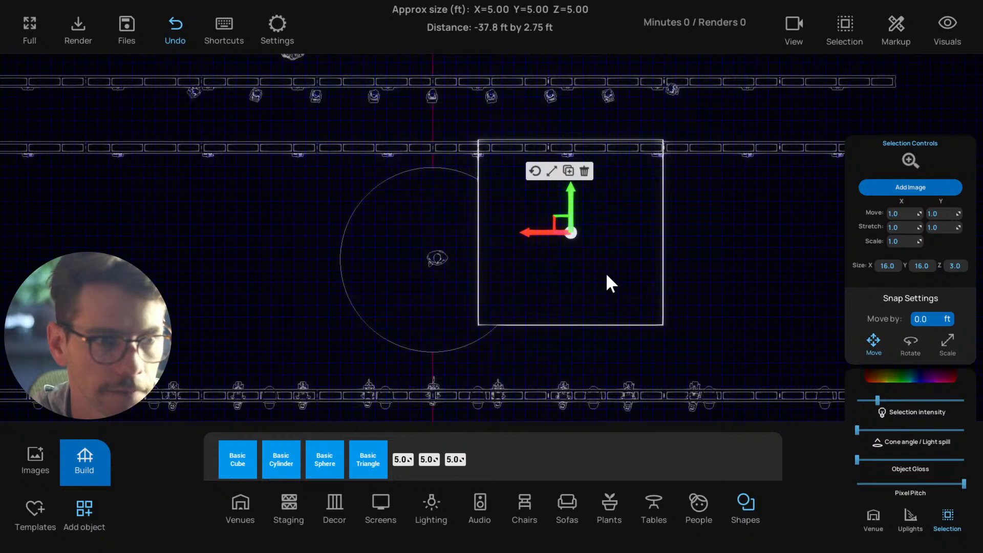
click(539, 178)
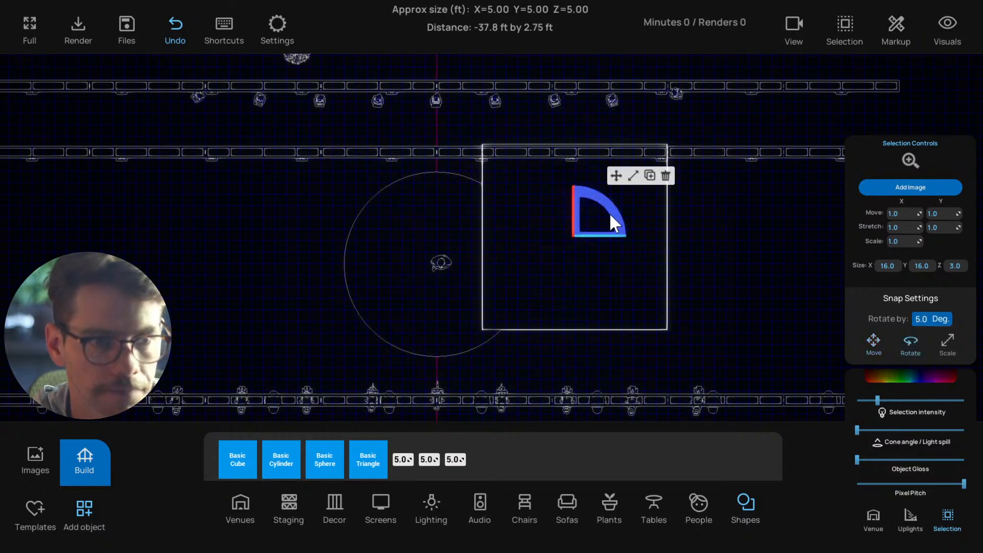
drag(622, 223, 589, 199)
click(615, 175)
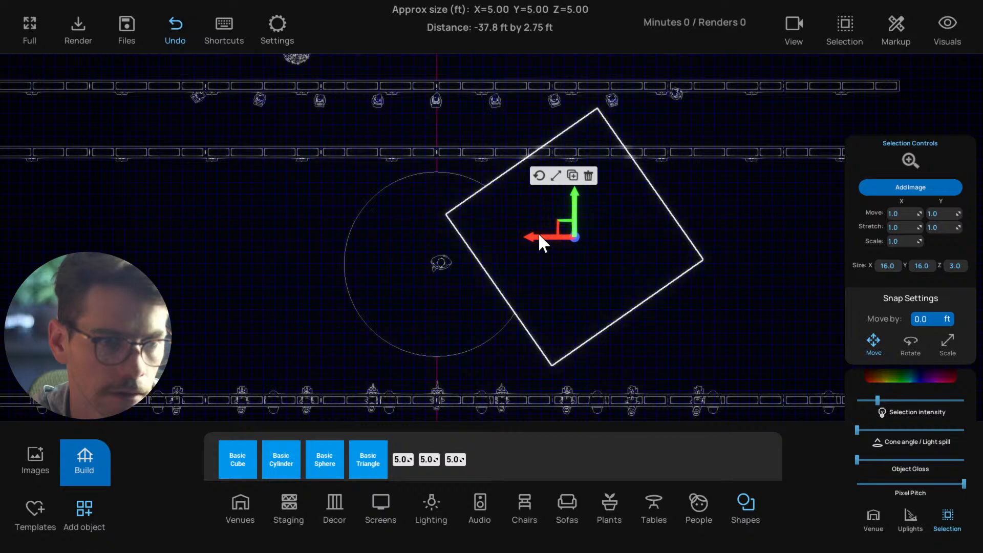
Move the rotated square platform over the back half of the round stage so its sides meet the circle's edges
drag(539, 233, 504, 189)
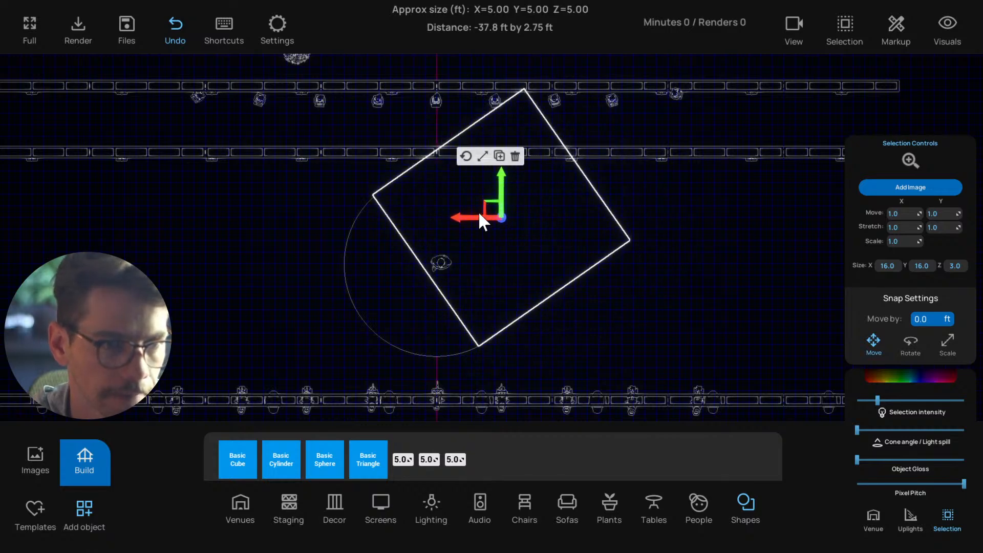
drag(481, 220, 502, 193)
scroll(503, 300, up, 3)
middle_drag(503, 298, 527, 290)
scroll(526, 290, down, 1)
drag(530, 167, 508, 171)
Rotate the square platform another 5 degrees and nudge it sideways so its edges run tangent to the round stage
click(503, 129)
click(580, 129)
click(702, 197)
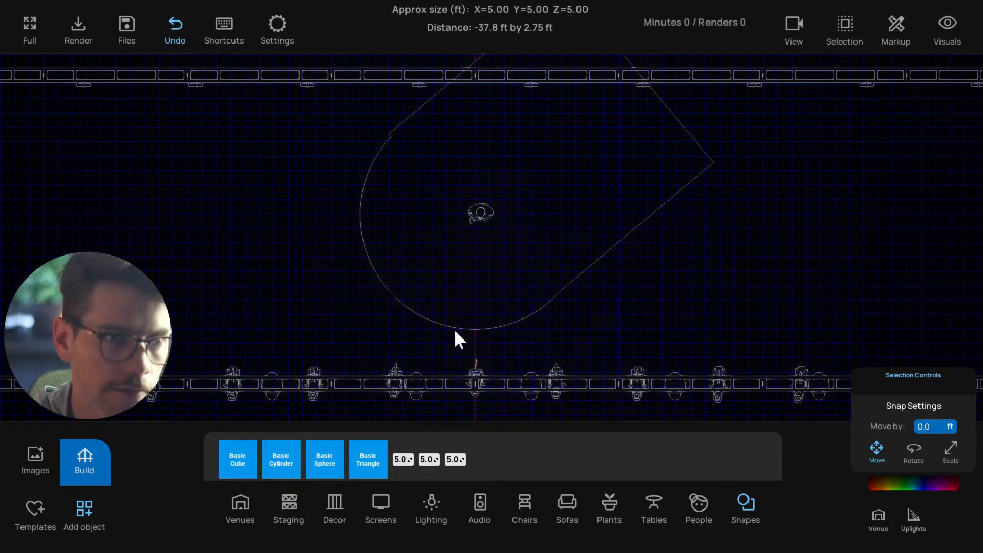
middle_drag(613, 272, 607, 294)
scroll(617, 256, down, 2)
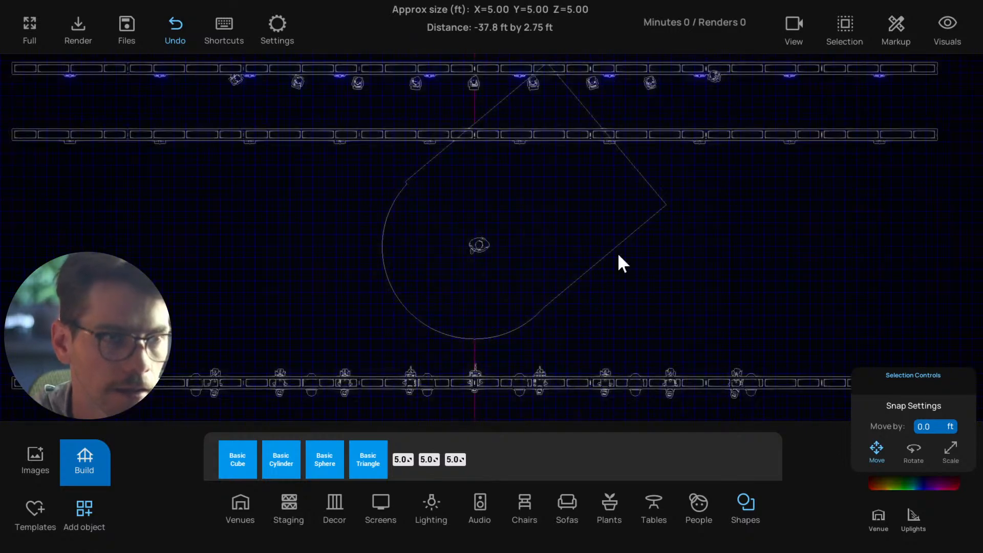
click(541, 218)
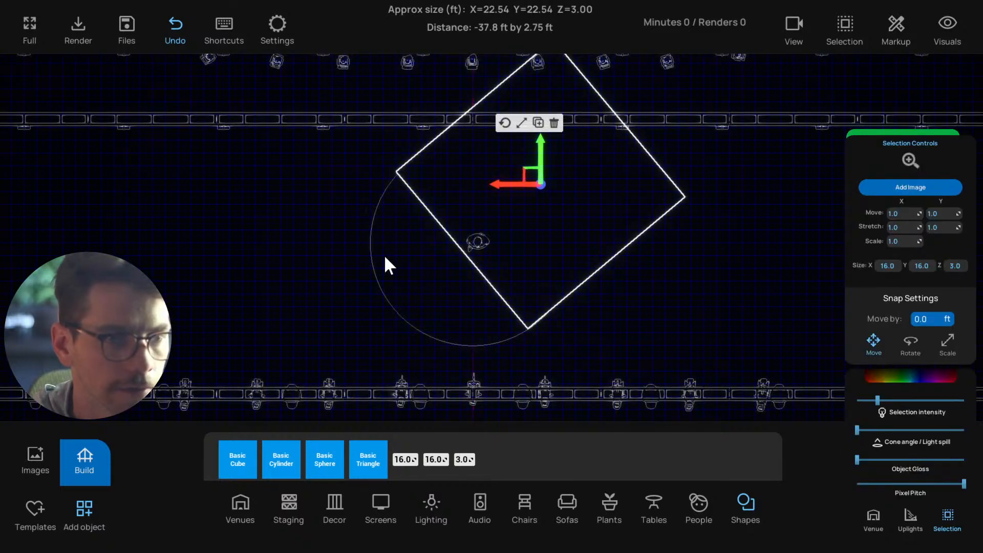
drag(513, 184, 514, 183)
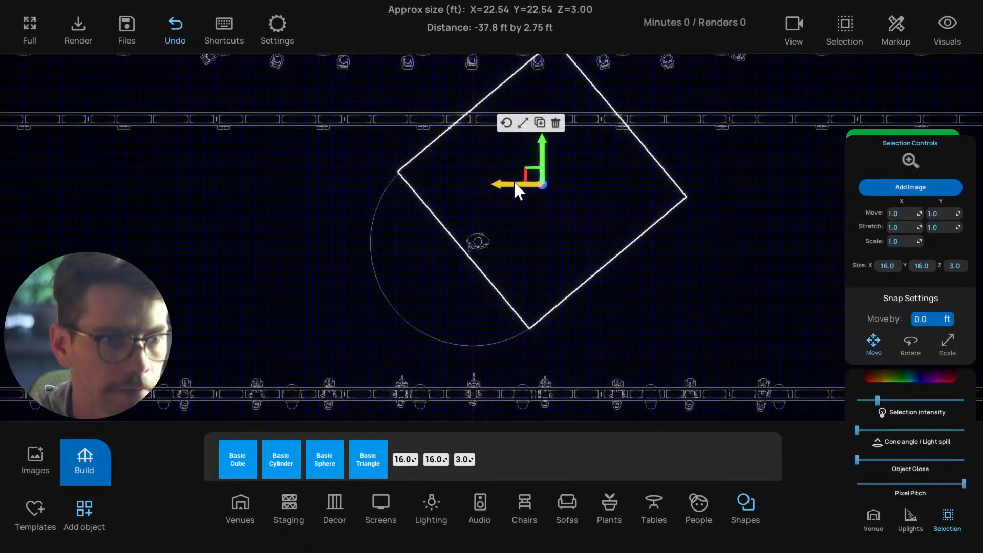
click(651, 313)
scroll(650, 313, down, 1)
key(1)
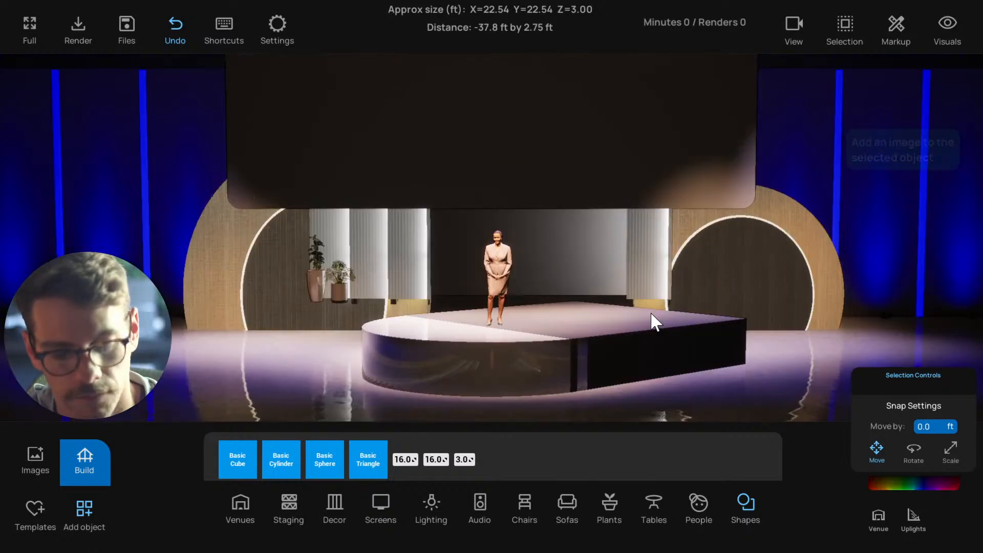
Match the square platform to the round stage with a pure white colour and minimum Object Gloss
click(603, 343)
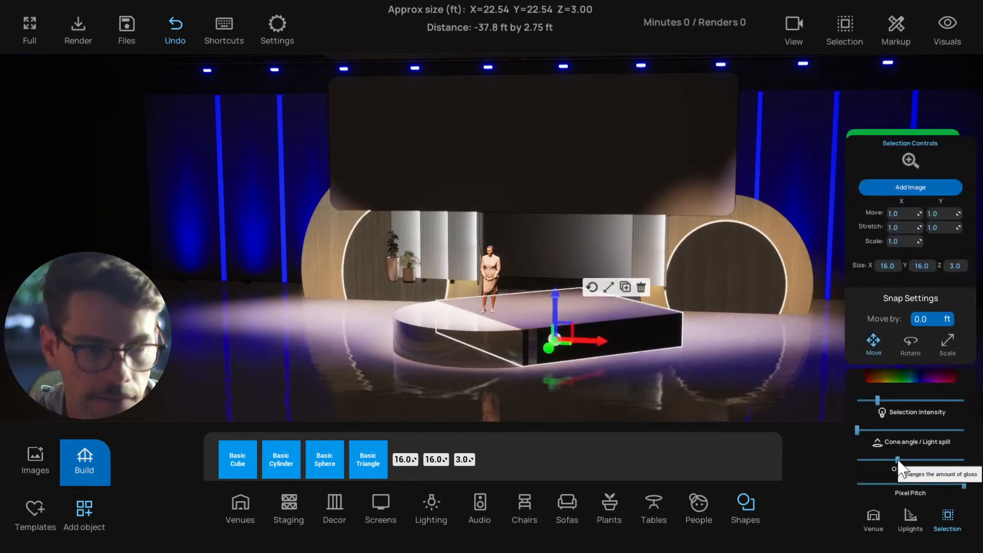
click(920, 378)
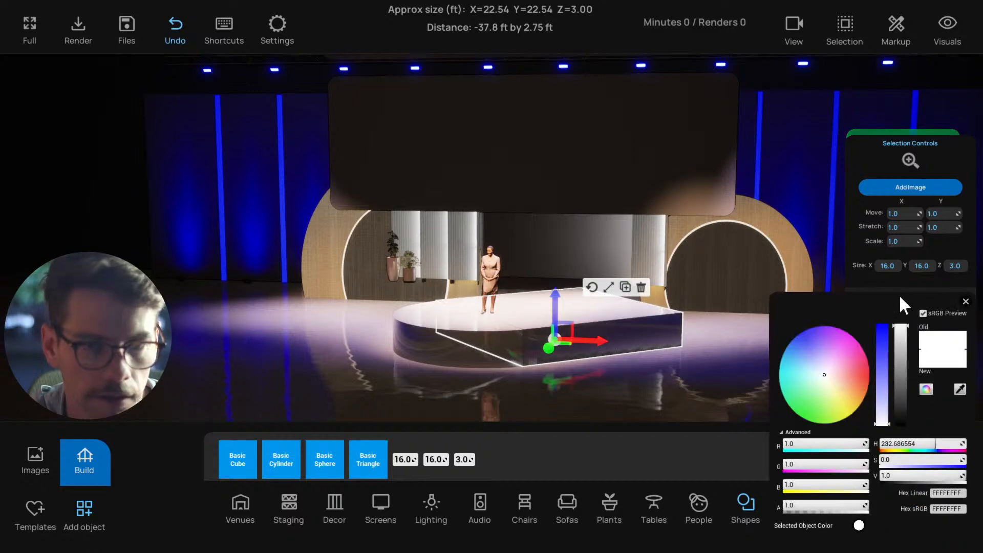
click(712, 379)
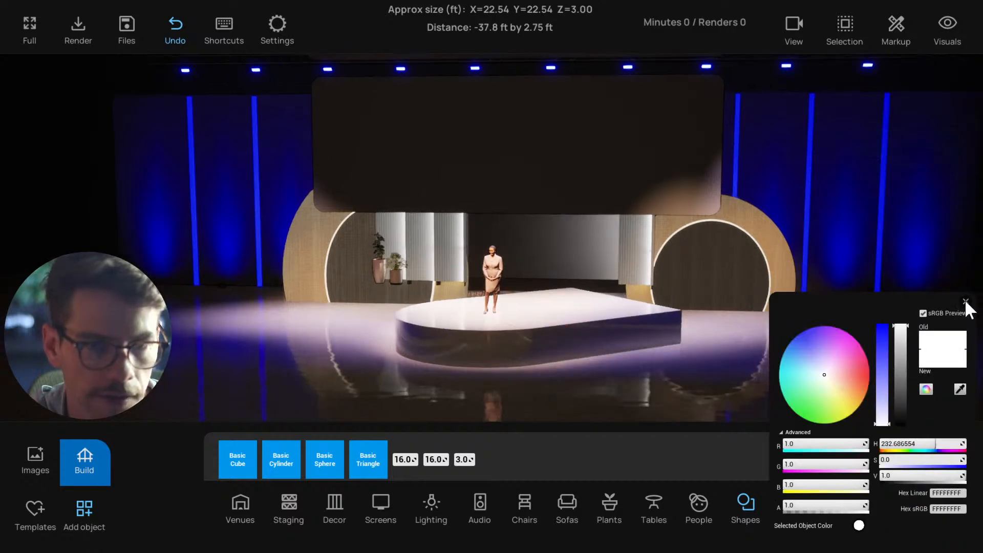
click(965, 302)
middle_drag(558, 358, 643, 402)
Duplicate the angled square platform and move the copy toward the back of the stage
click(602, 321)
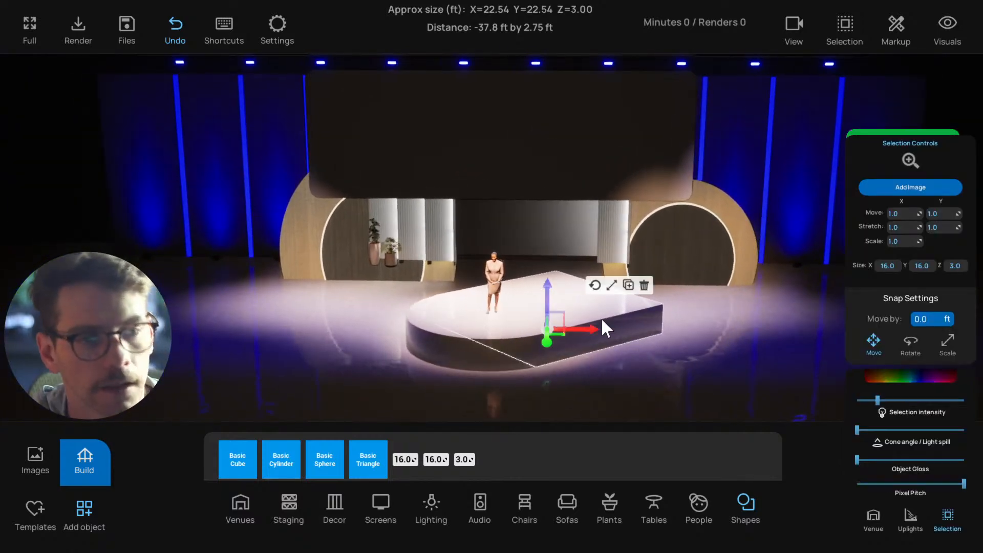
middle_drag(602, 321, 446, 279)
click(569, 345)
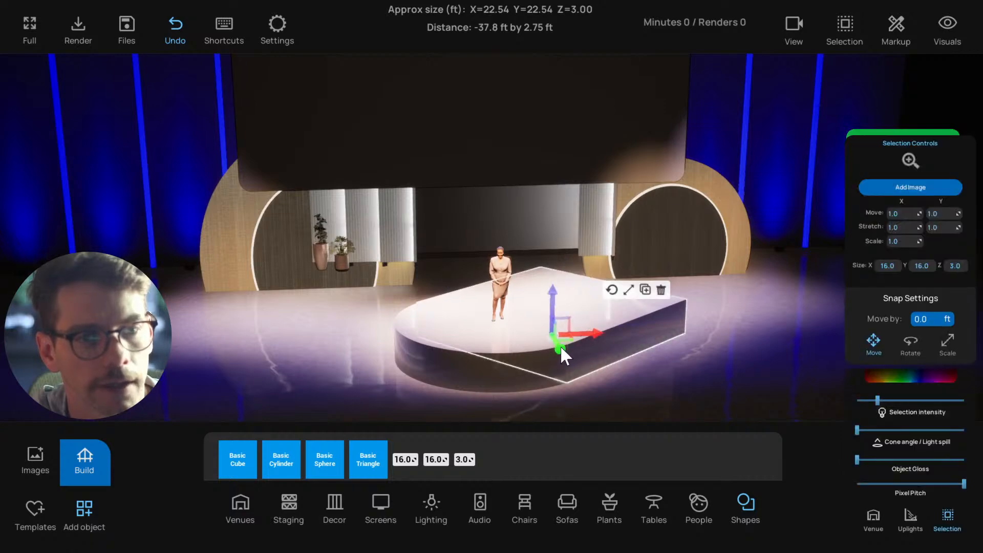
key(ctrl+c)
drag(561, 348, 544, 314)
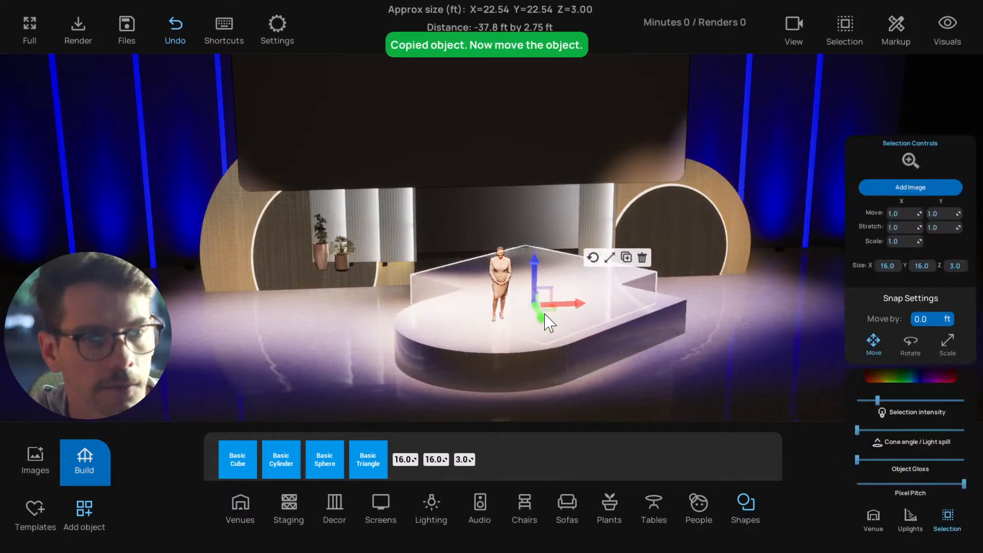
Rotate the copied platform in the top view until its sides run parallel to the venue's axes
key(t)
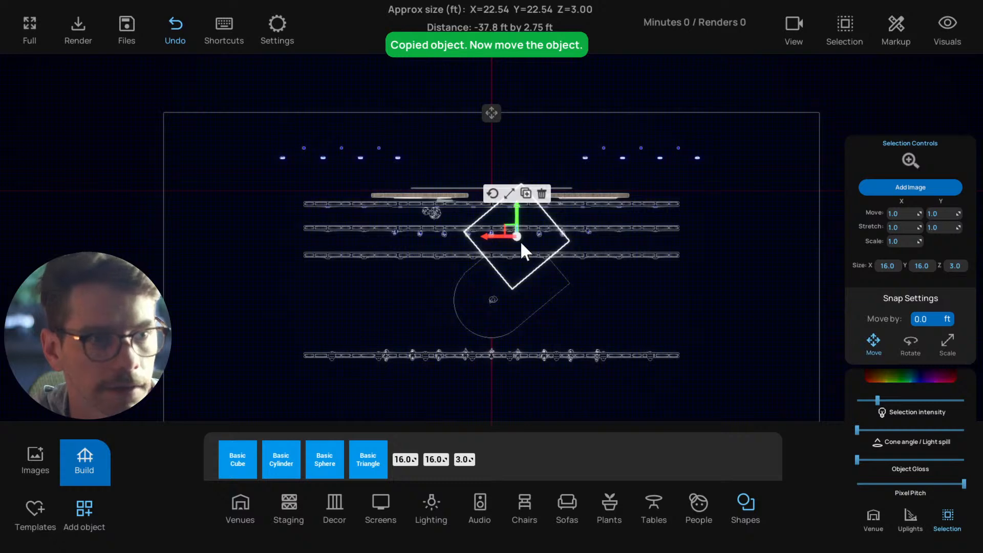
scroll(521, 242, up, 2)
click(485, 170)
drag(550, 196, 543, 175)
click(561, 170)
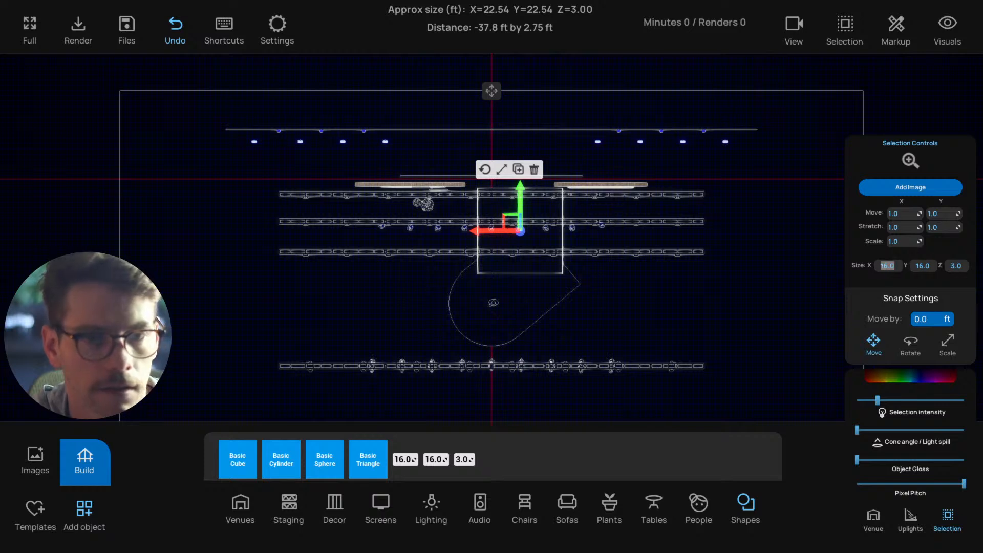
Resize the copied platform to X 16 and Y 60 ft and move it forward until its front edge meets the angled platform's outer corner
key(Tab)
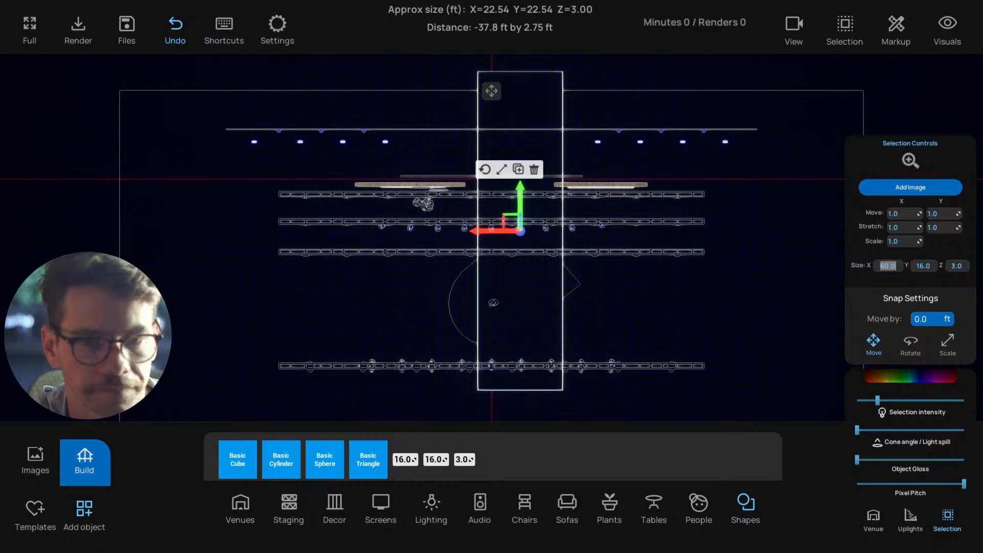
text(16)
key(Tab)
text(60)
key(Return)
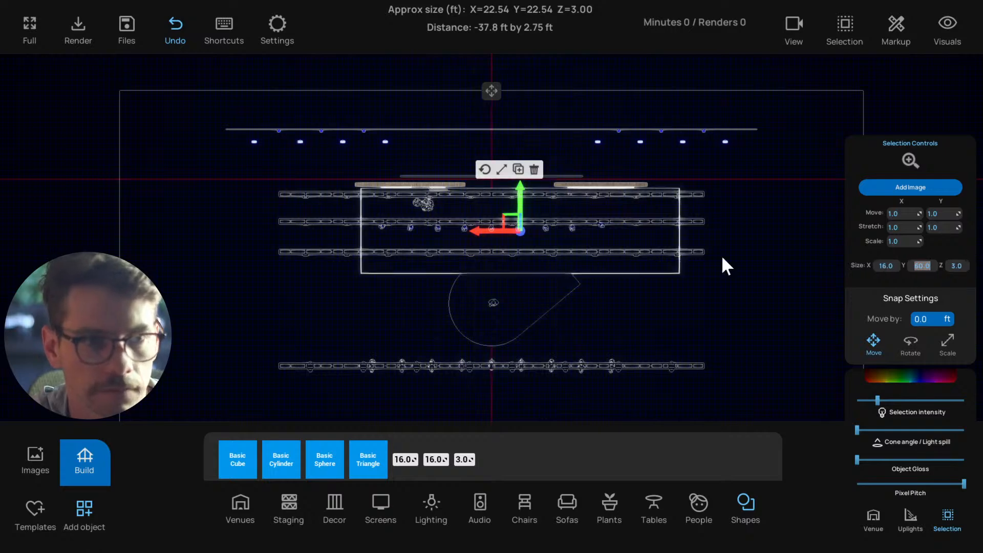
drag(516, 201, 518, 215)
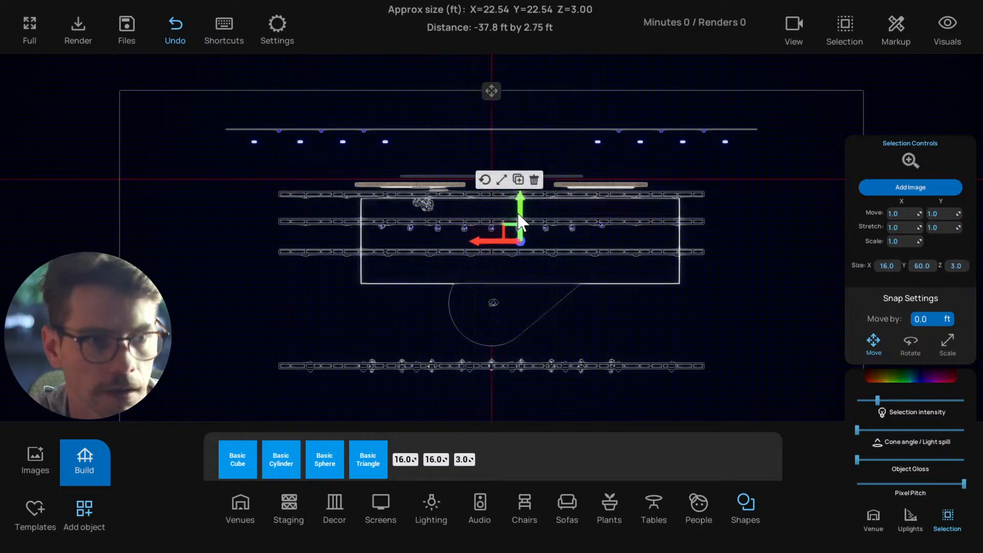
click(607, 315)
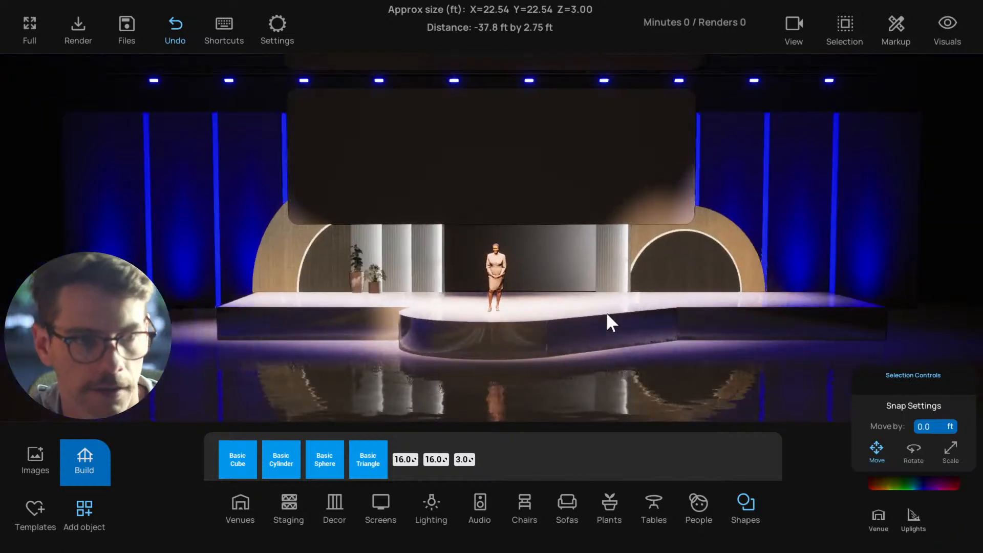
Move the 60 ft wide platform sideways toward the stage's centre line
click(724, 312)
drag(579, 321, 550, 321)
click(689, 368)
click(690, 324)
drag(631, 355, 491, 379)
scroll(482, 375, down, 3)
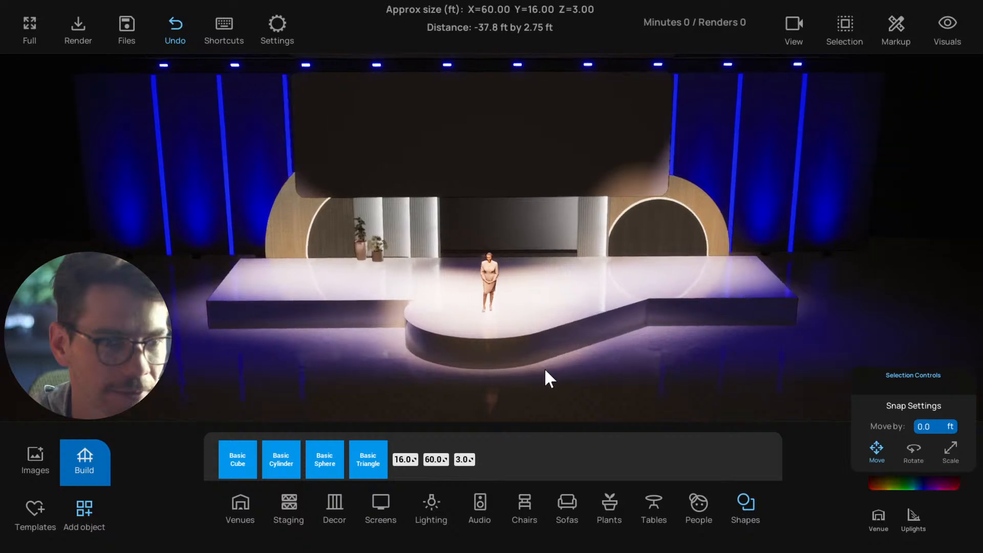
Duplicate the angled square platform in the top view and move the copy across to the opposite side of the round stage
click(575, 331)
key(t)
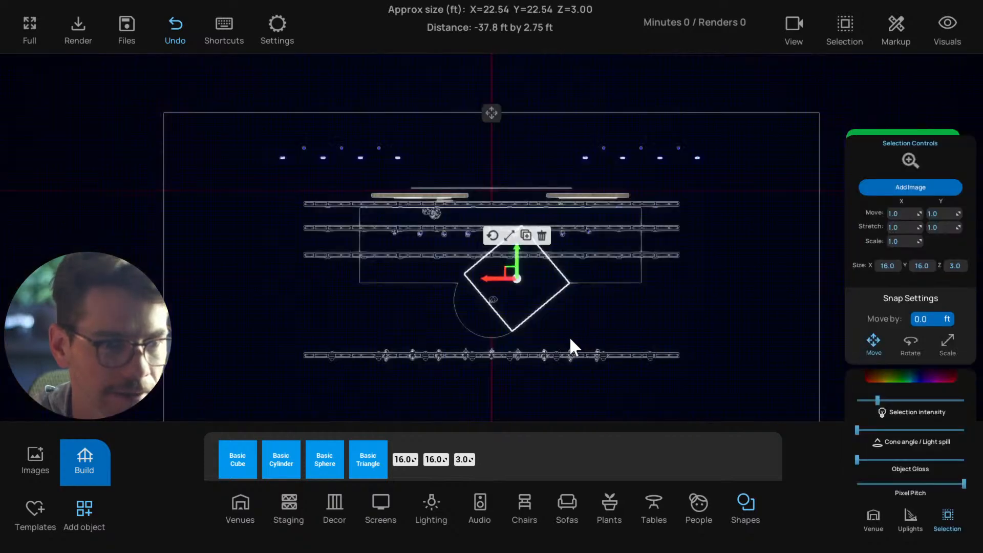
scroll(532, 325, up, 1)
scroll(529, 326, up, 5)
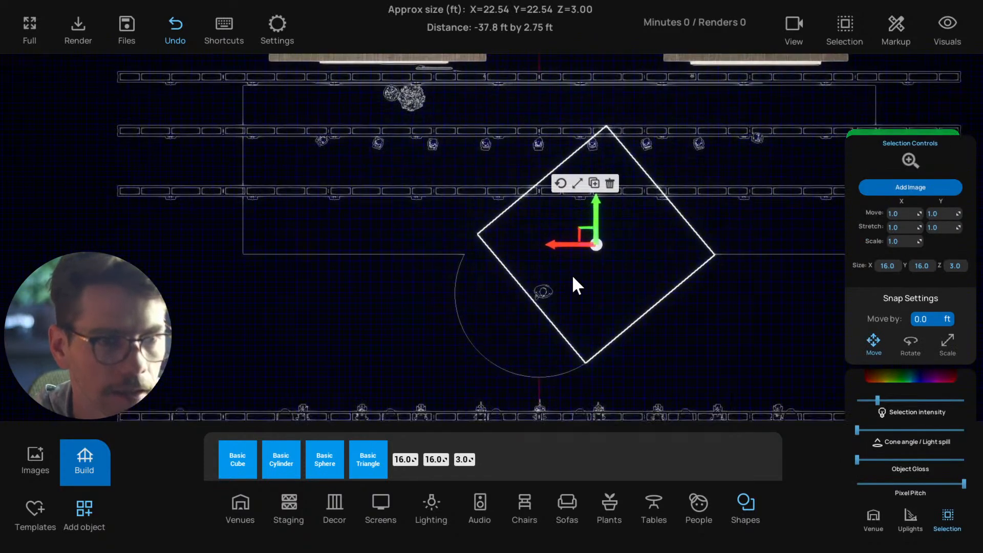
scroll(580, 264, up, 2)
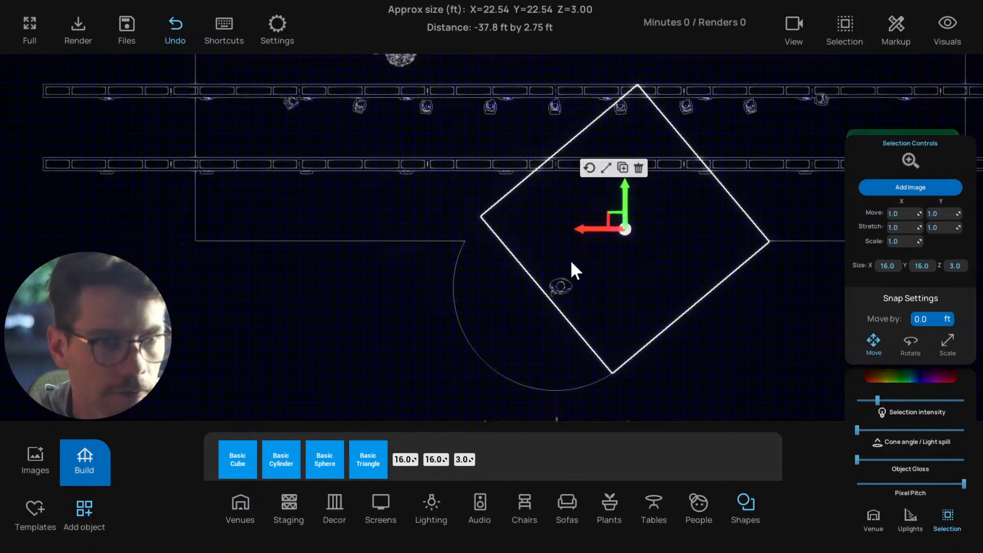
click(622, 169)
drag(578, 228, 472, 229)
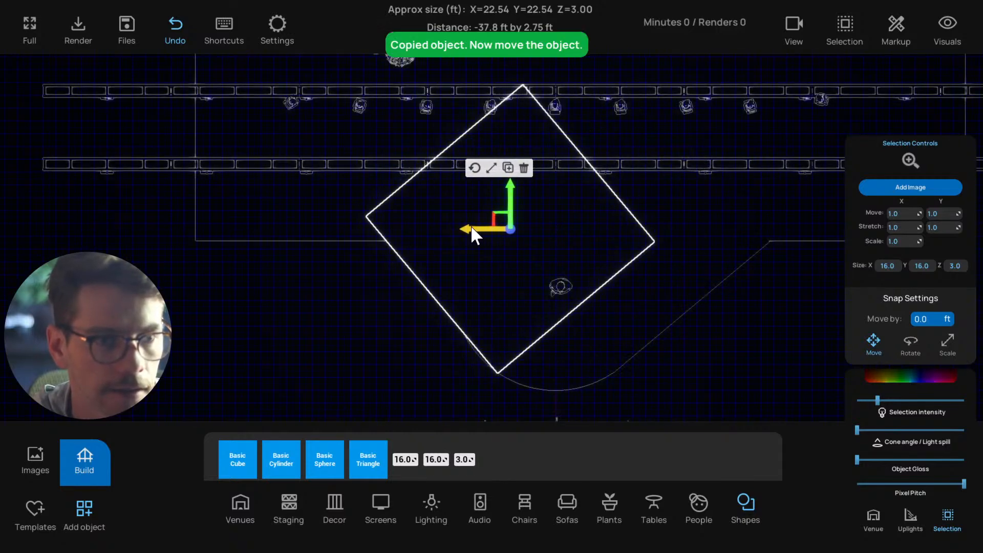
Rotate the duplicate to mirror the first angled platform and move it outward so its edge runs tangent to the round front
click(475, 168)
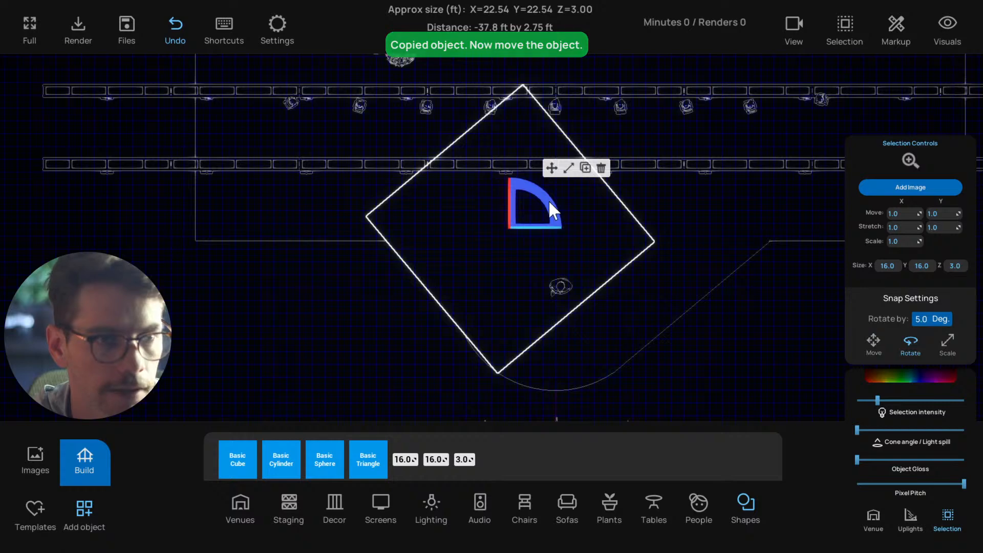
drag(542, 197, 397, 137)
click(551, 168)
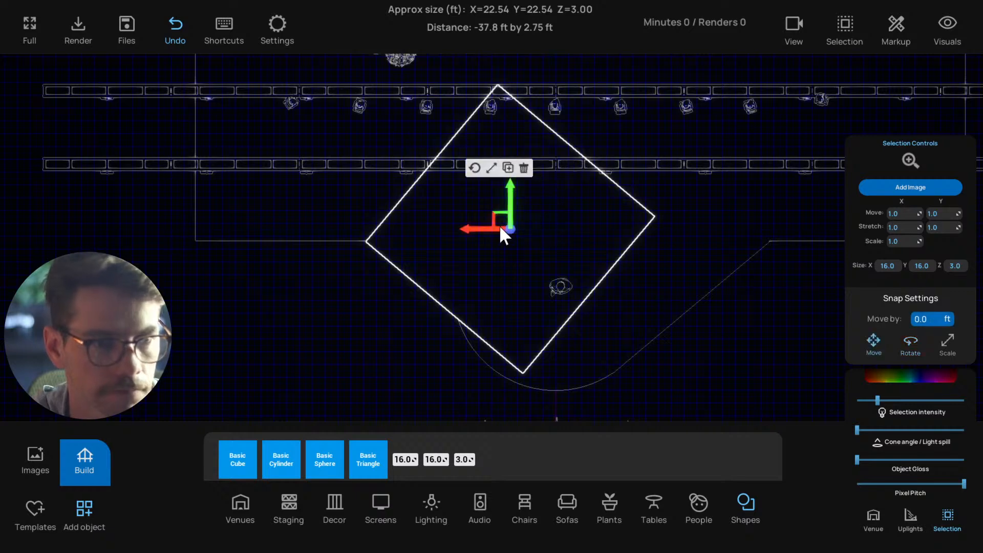
drag(470, 227, 447, 225)
click(392, 307)
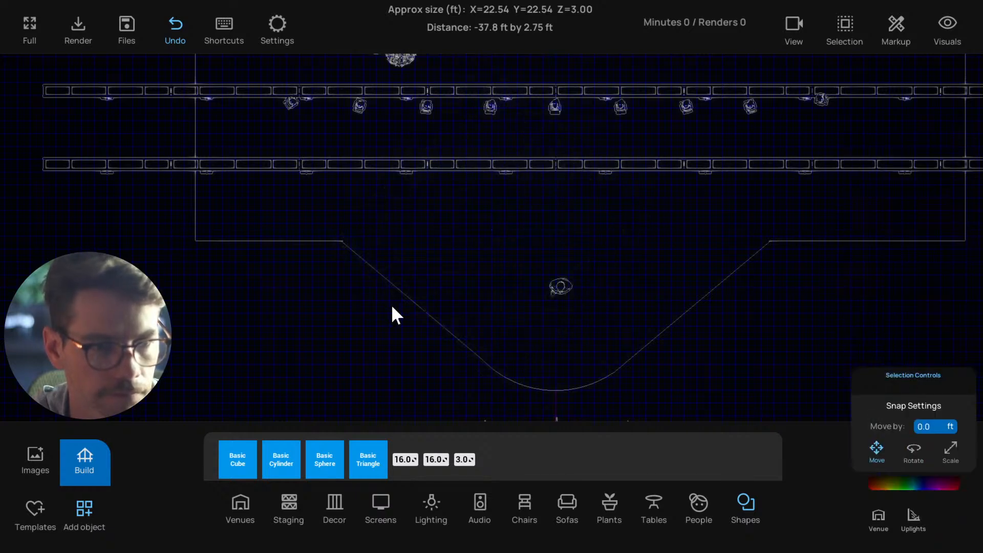
Try rotating the mirrored platform another 5 degrees and shifting it inward for a closer fit to the round front
drag(392, 307, 375, 286)
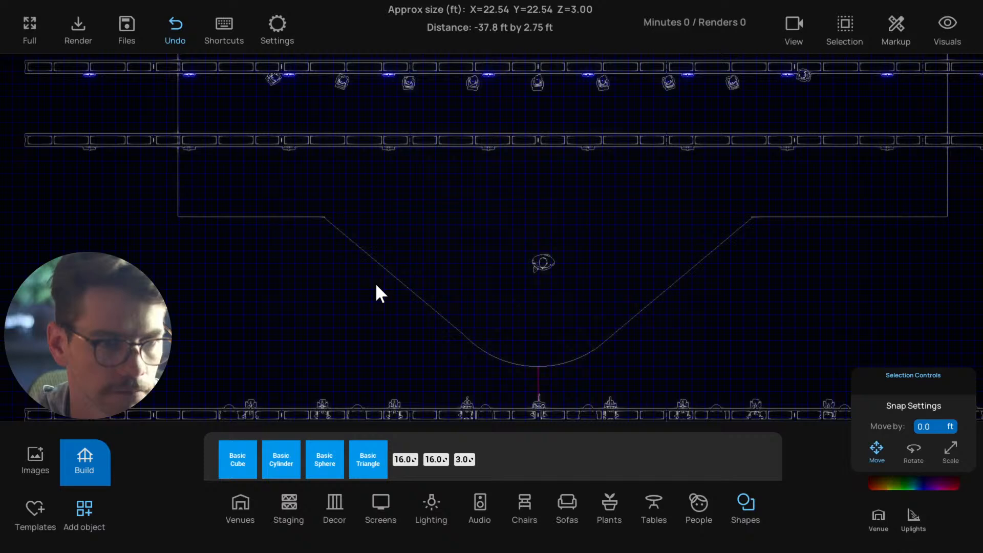
click(409, 258)
click(433, 144)
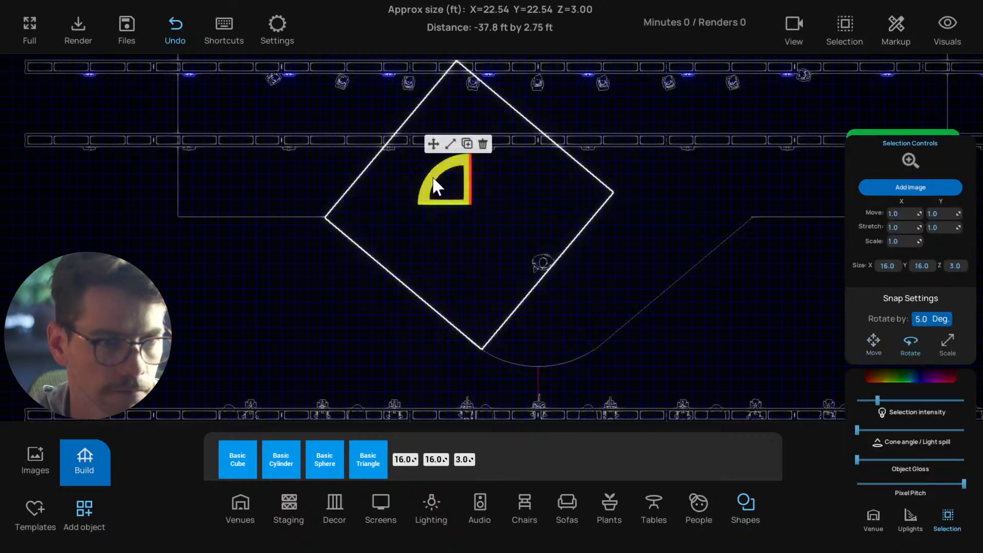
drag(433, 178, 441, 202)
click(433, 145)
click(373, 258)
click(429, 264)
click(396, 261)
click(420, 238)
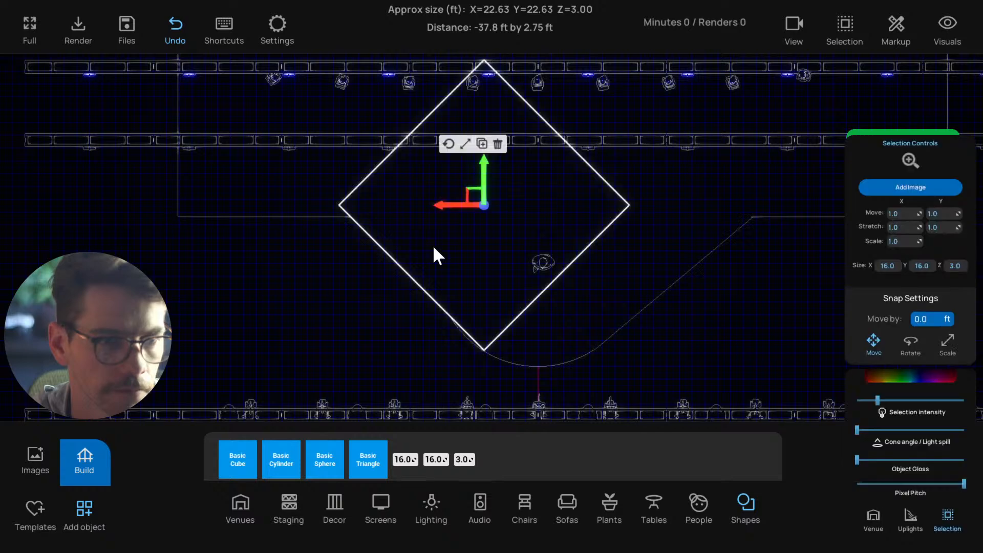
Rotate the mirrored platform back to match the opposite side's angle and move it outward until its edge is tangent to the round front
click(448, 144)
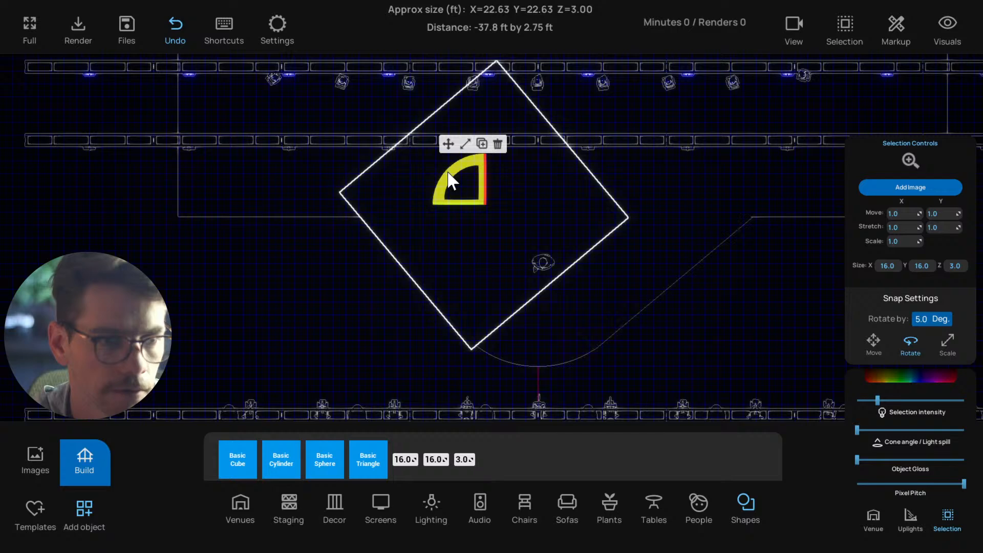
drag(449, 180, 426, 203)
click(450, 145)
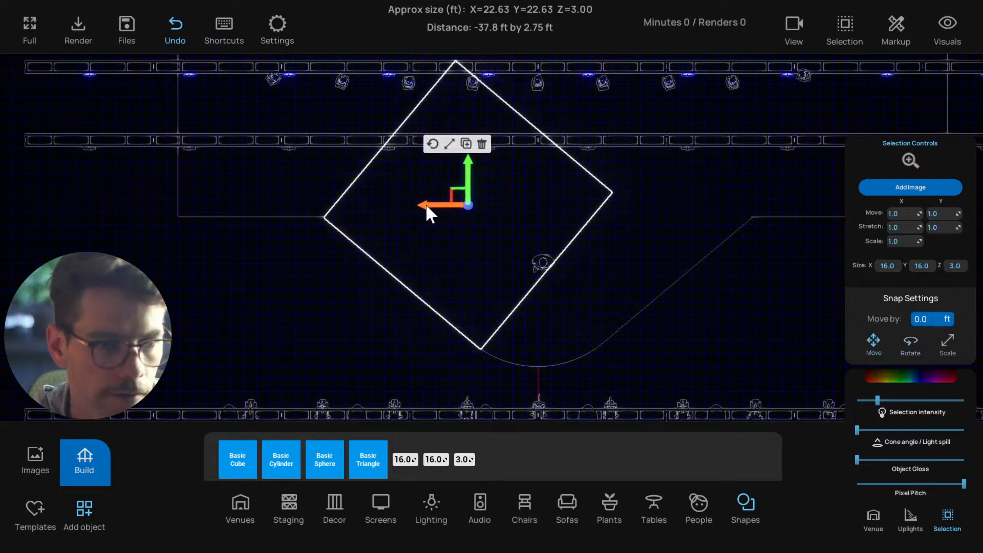
click(365, 276)
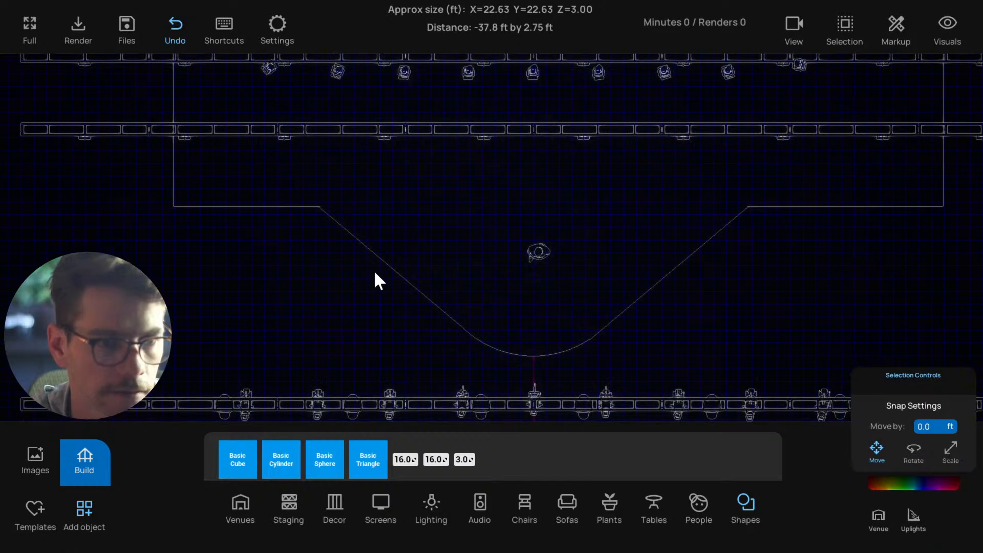
Move the 60 ft wide platform far back and examine the gap between the rear corners of the two angled platforms
scroll(374, 276, down, 3)
click(321, 183)
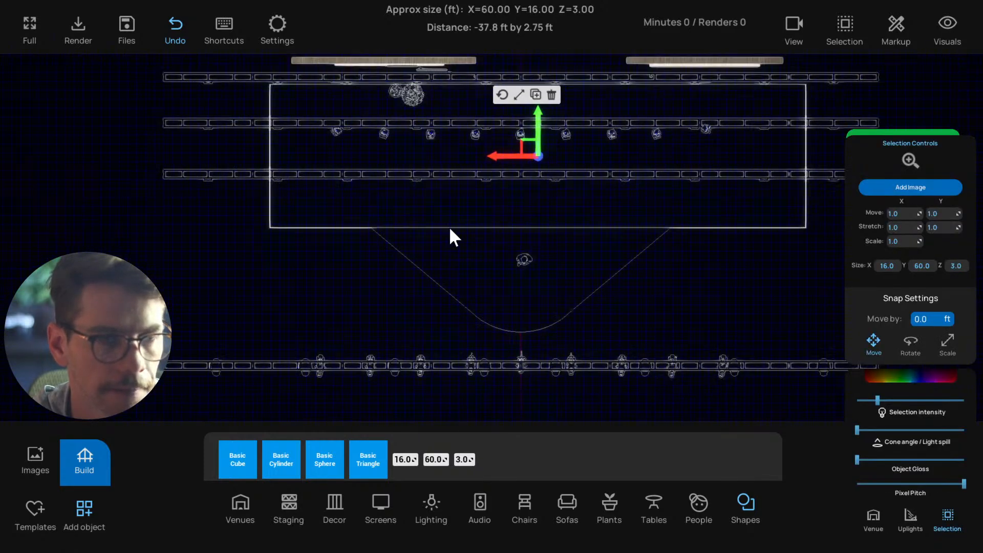
scroll(450, 229, down, 2)
drag(530, 198, 533, 72)
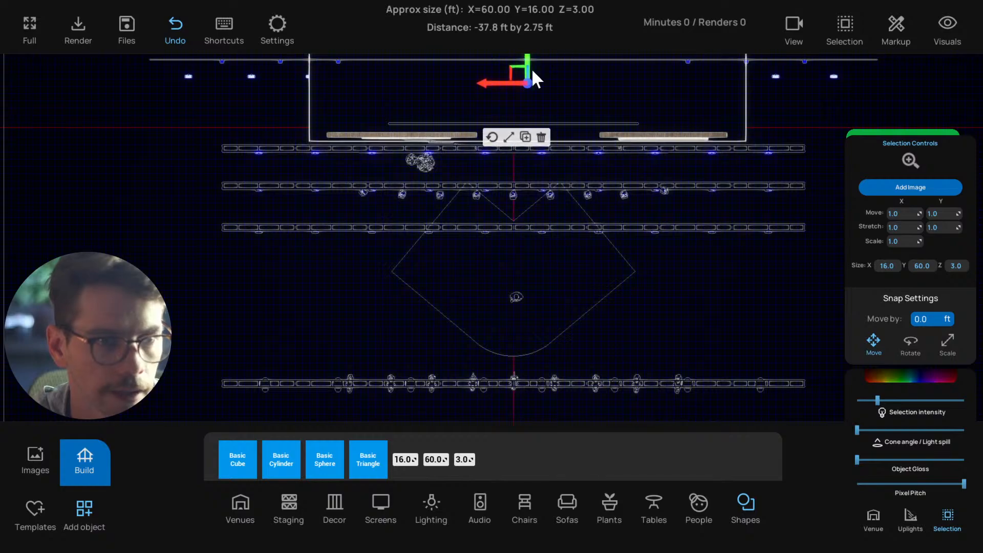
scroll(520, 184, up, 8)
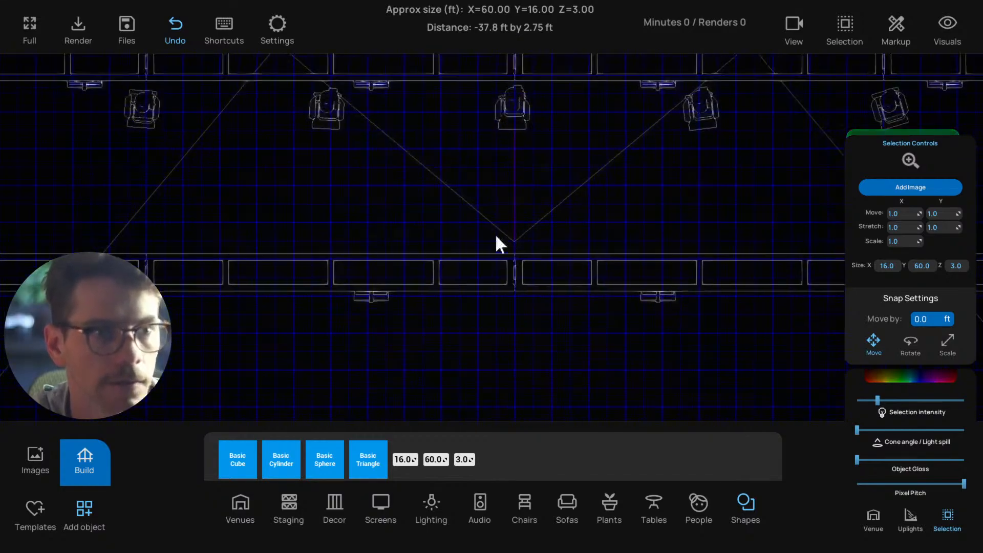
middle_drag(496, 234, 476, 289)
middle_drag(460, 156, 461, 193)
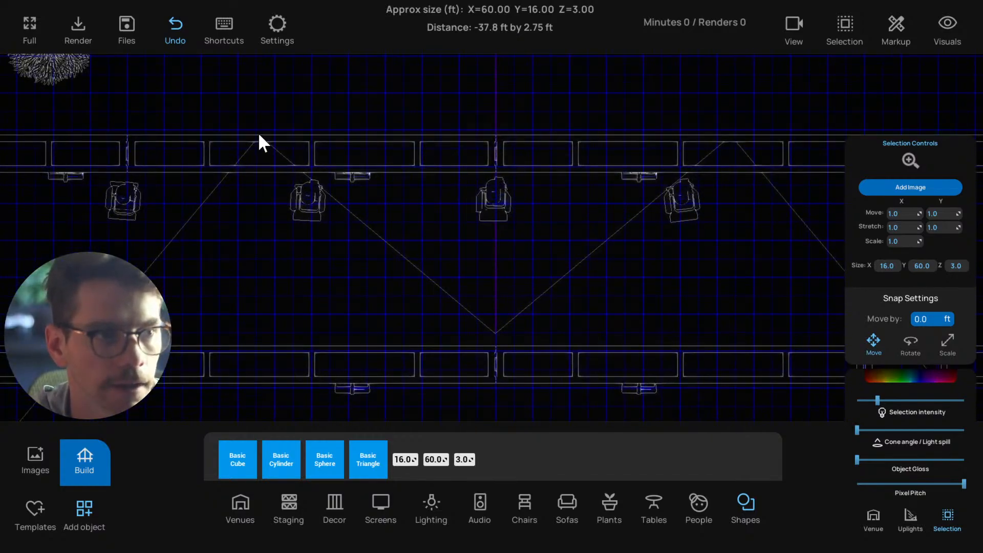
drag(259, 135, 729, 133)
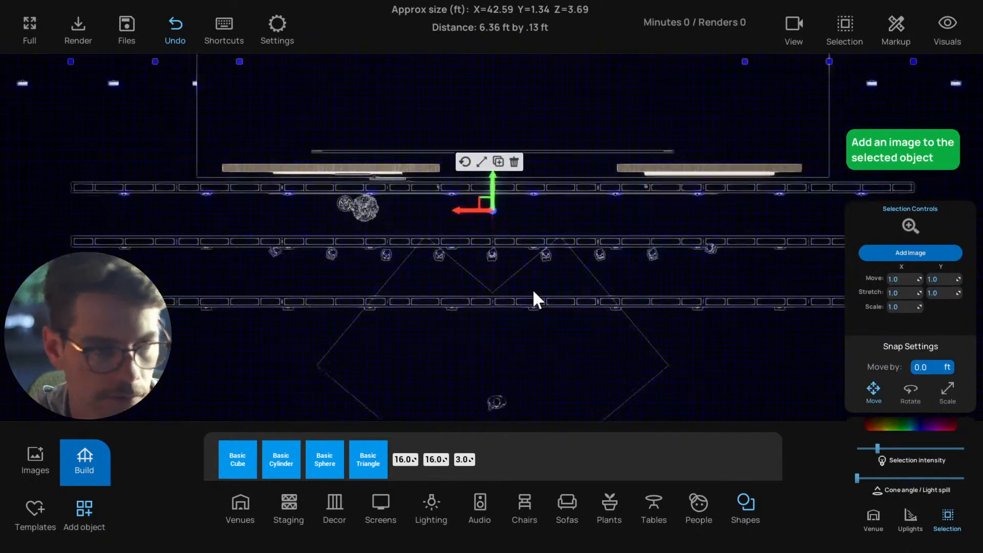
Move the 60 ft wide platform forward again until its front edge meets the outer corners of both angled platforms
click(547, 121)
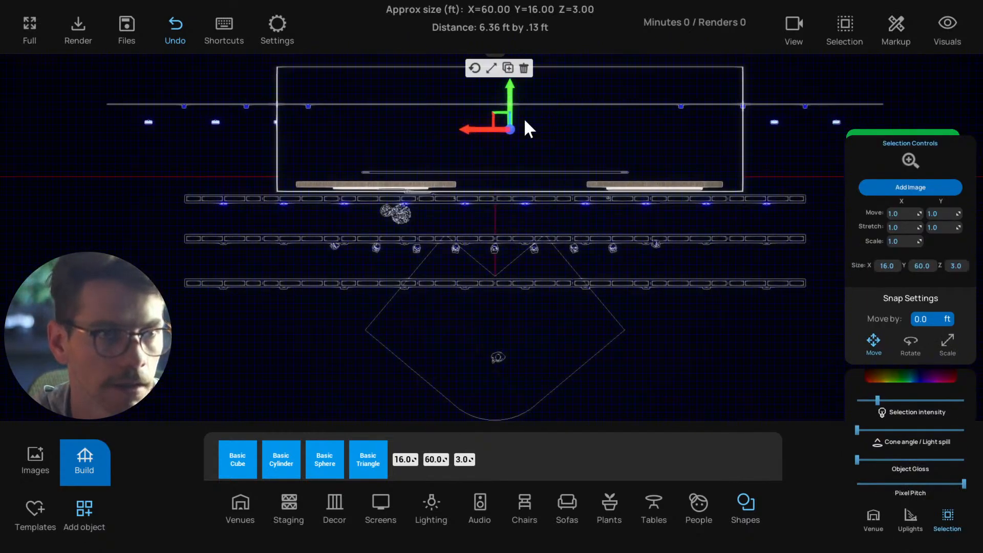
drag(508, 97, 509, 233)
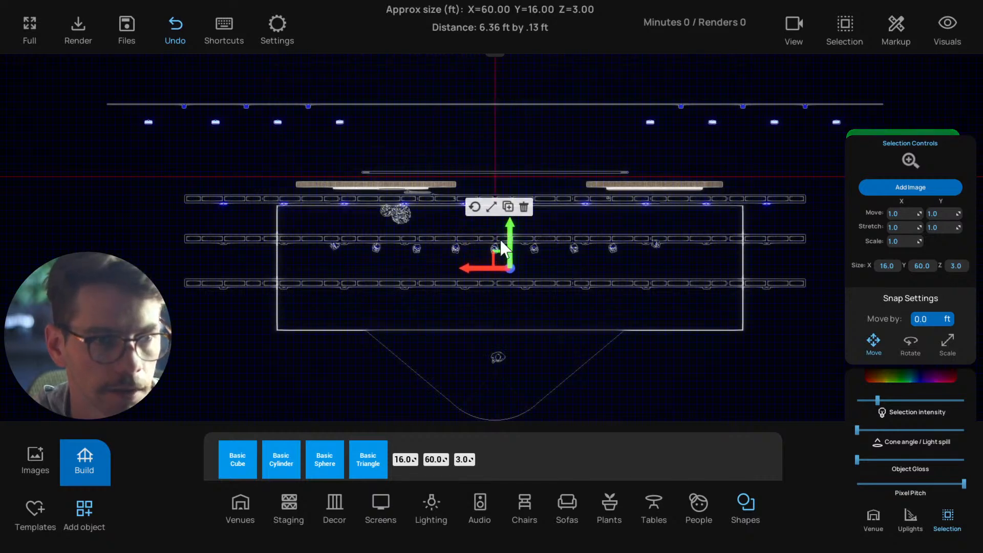
middle_drag(329, 327, 333, 337)
click(333, 343)
scroll(333, 343, down, 2)
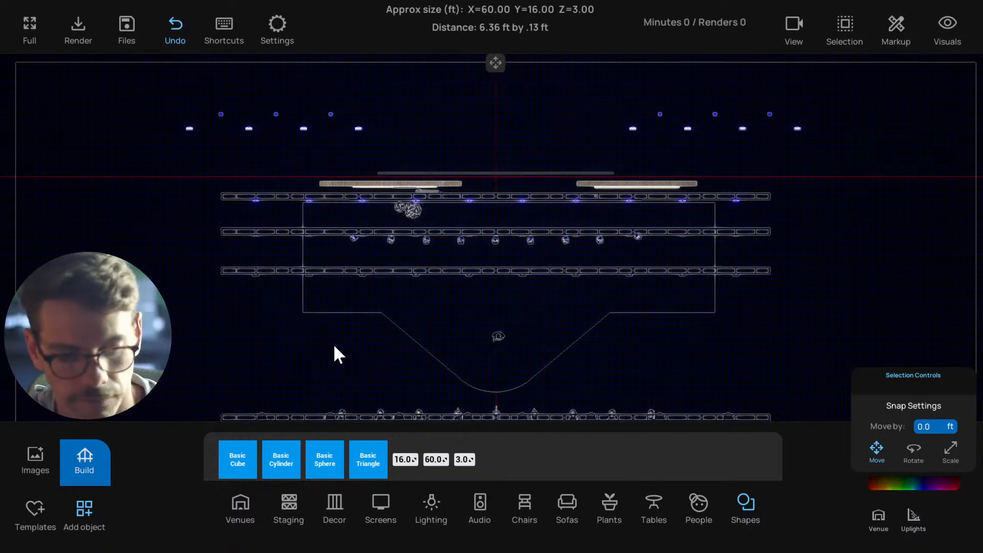
Set the wide platform's X size to 40 ft and move it back so its front edge meets the angled platforms' outer corners
key(1)
drag(333, 344, 394, 364)
click(394, 364)
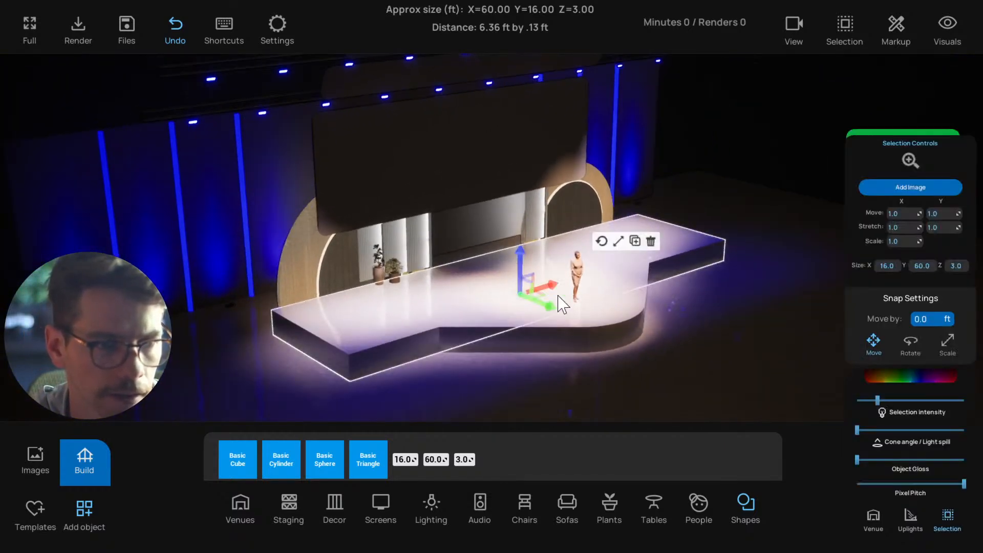
right_drag(380, 342, 399, 340)
mouse_move(540, 309)
mouse_down()
mouse_move(524, 300)
mouse_move(534, 313)
mouse_up()
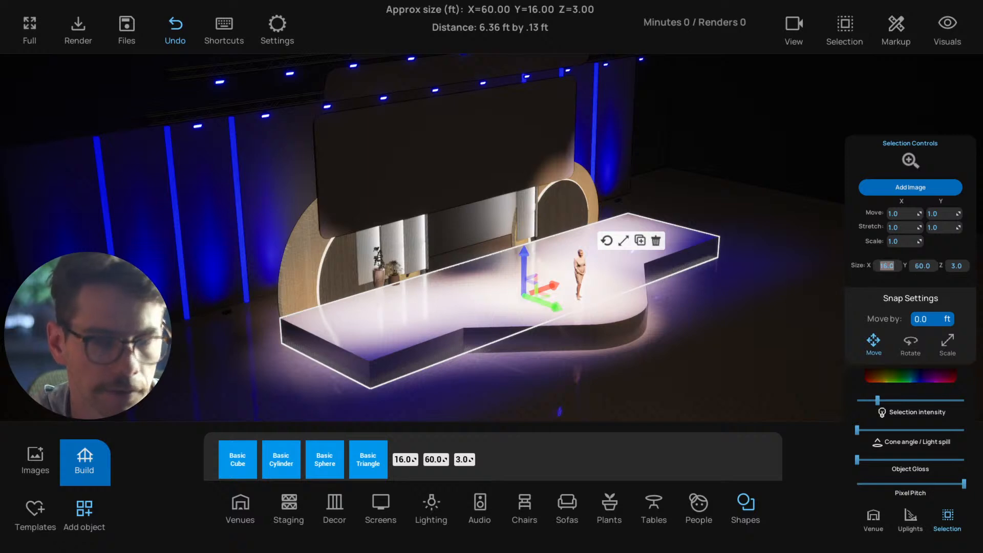
text(40)
key(Return)
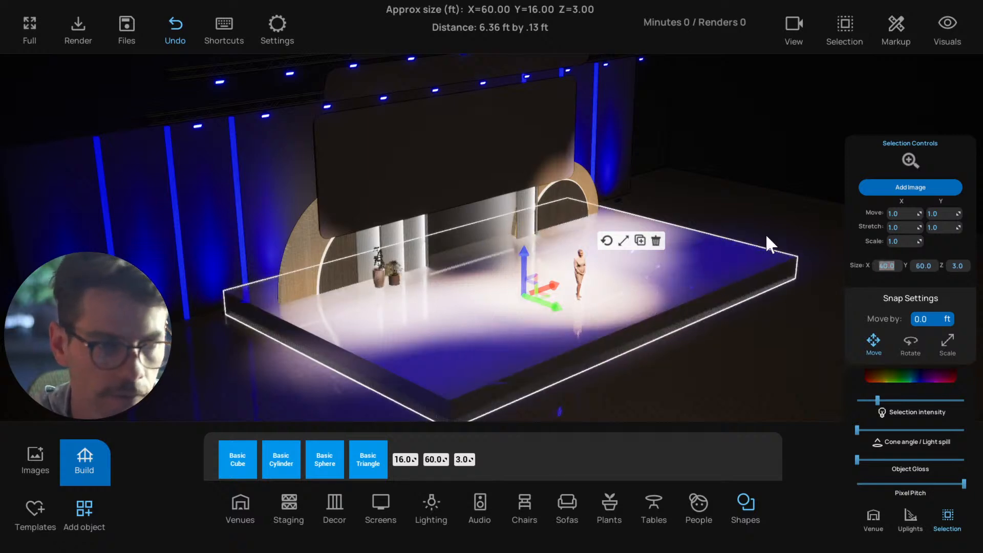
drag(551, 328, 494, 279)
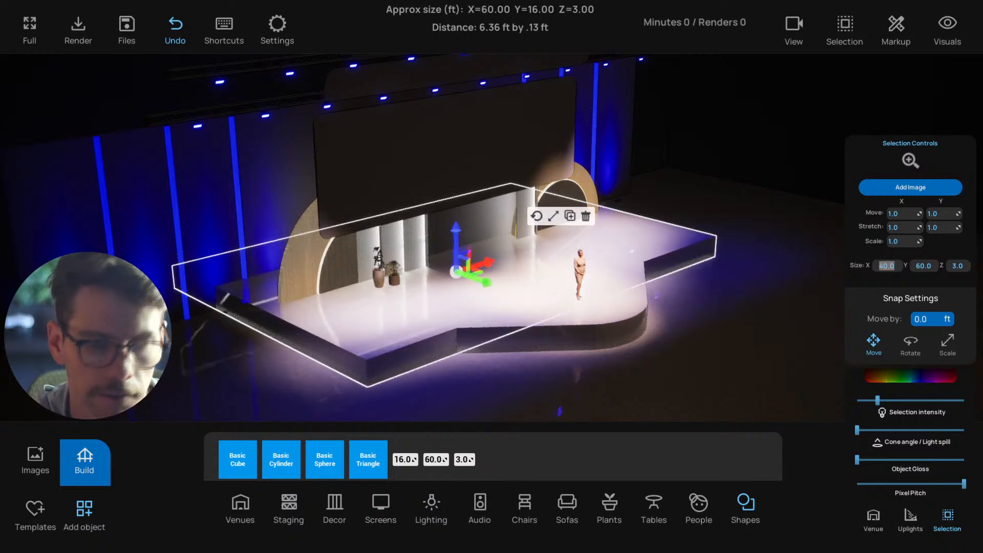
Reduce the wide platform's X size to 30 ft and finally 25 ft, moving it forward to meet the angled platforms' outer corners
text(30)
key(Return)
drag(495, 290, 506, 300)
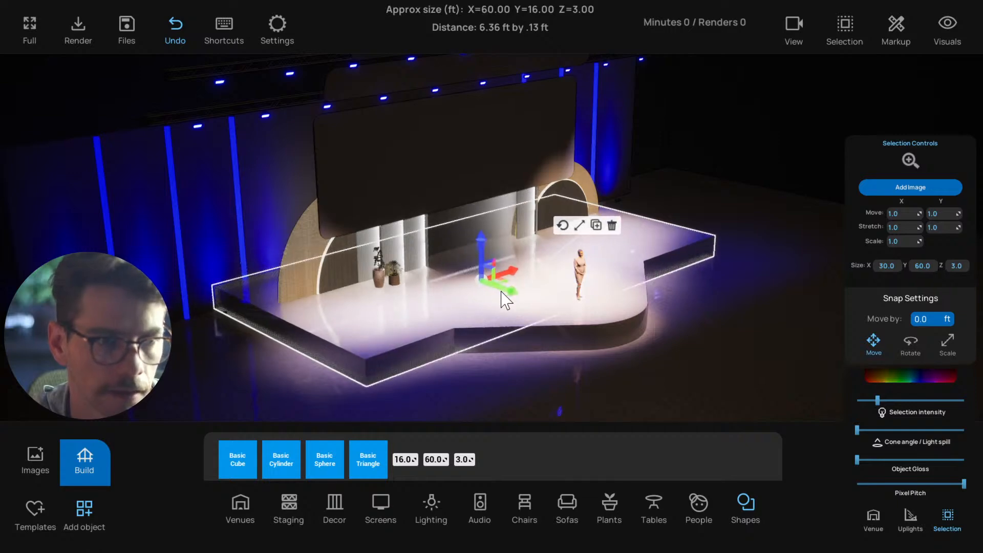
drag(432, 392, 522, 370)
click(532, 319)
text(2)
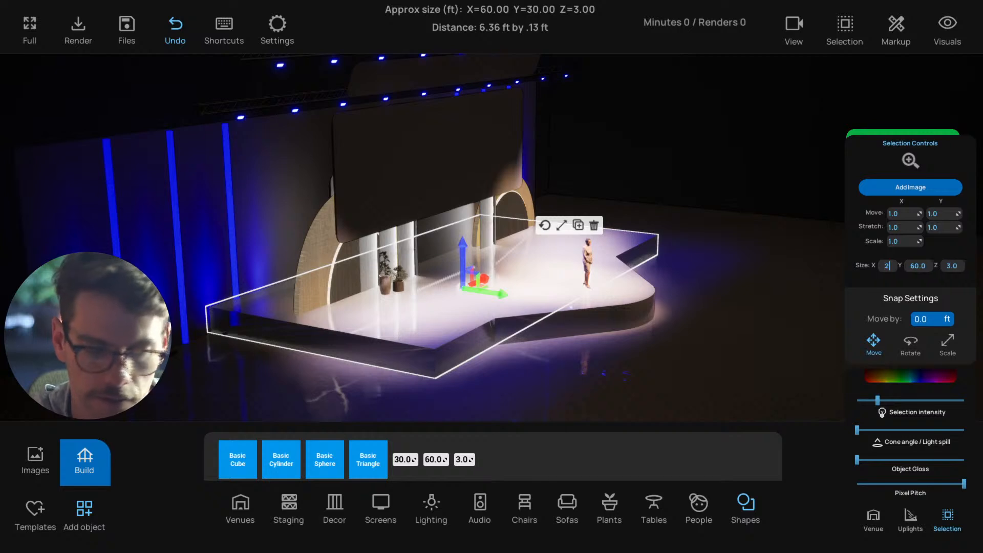
text(5)
key(Return)
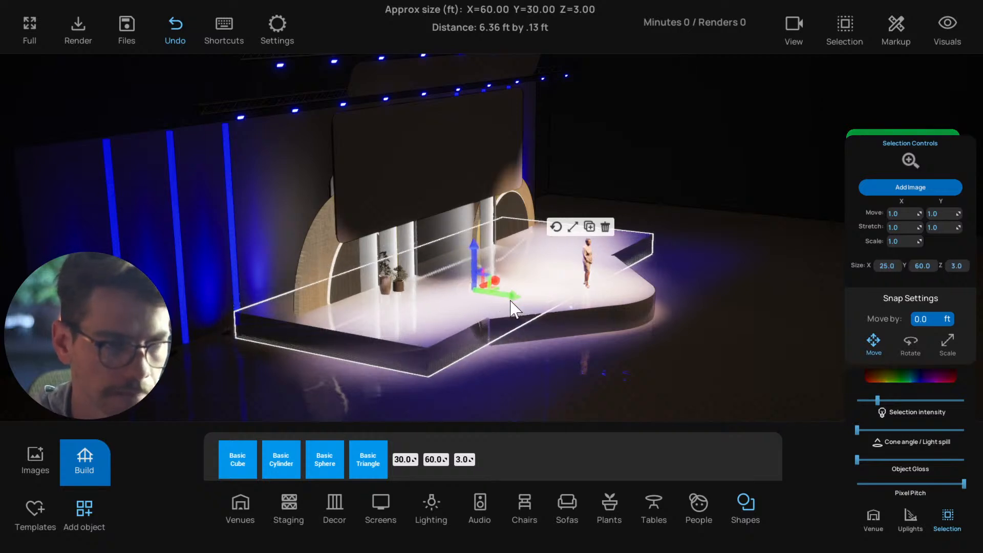
click(538, 395)
drag(537, 394, 623, 373)
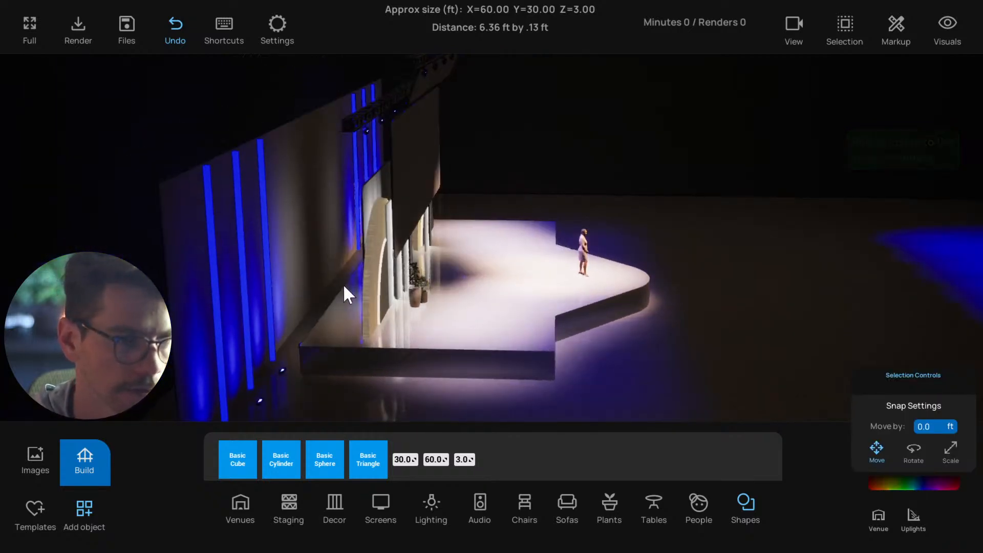
Select all four stage pieces together and save the project
drag(344, 288, 460, 296)
scroll(455, 288, up, 3)
drag(531, 302, 435, 297)
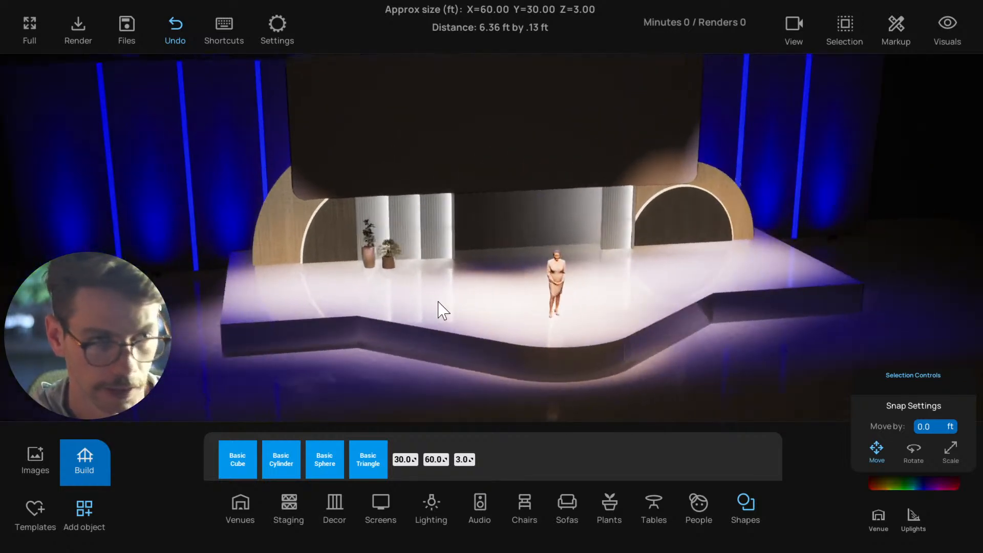
scroll(435, 295, up, 2)
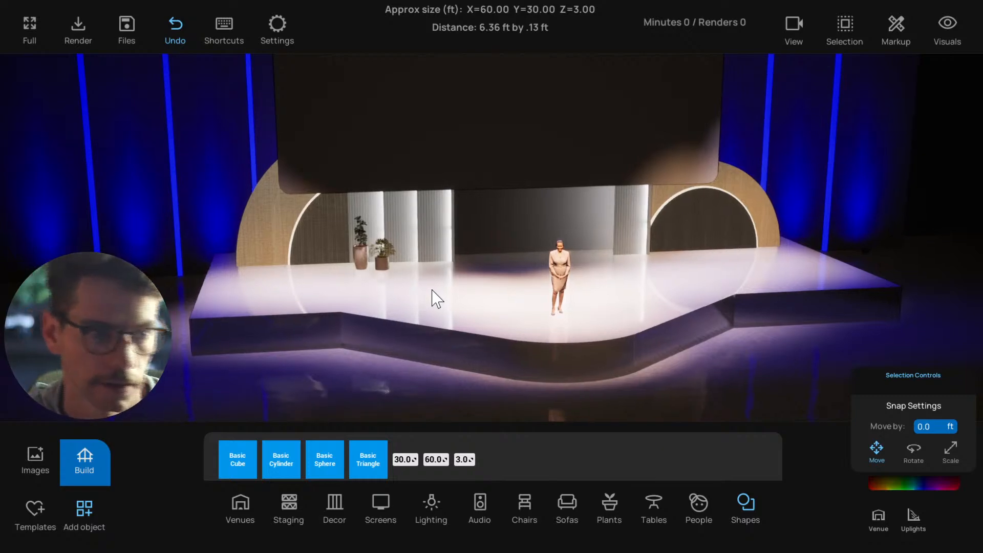
scroll(435, 302, down, 2)
click(366, 332)
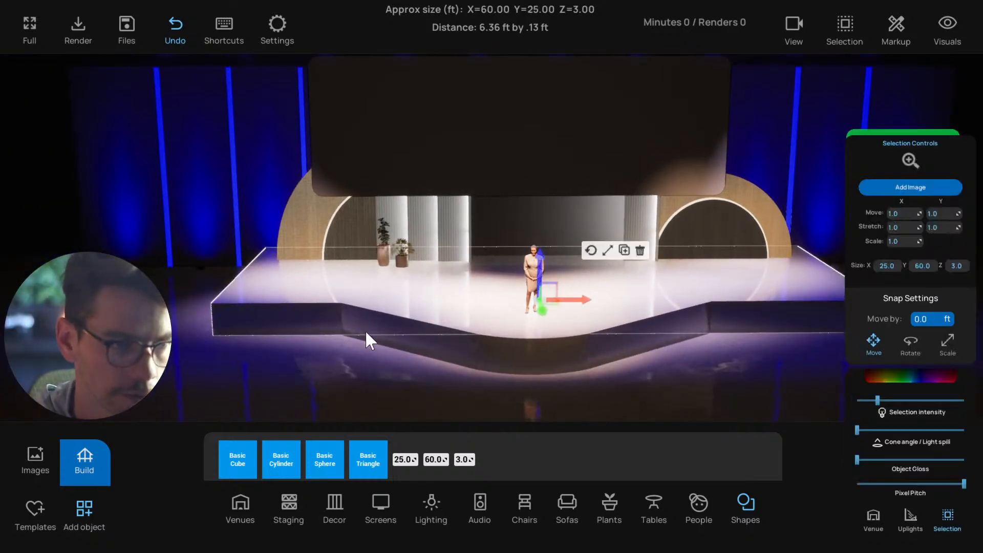
shift+click(589, 352)
shift+click(593, 355)
shift+click(750, 337)
scroll(751, 337, down, 2)
drag(751, 338, 724, 359)
shift+click(724, 313)
key(ctrl+s)
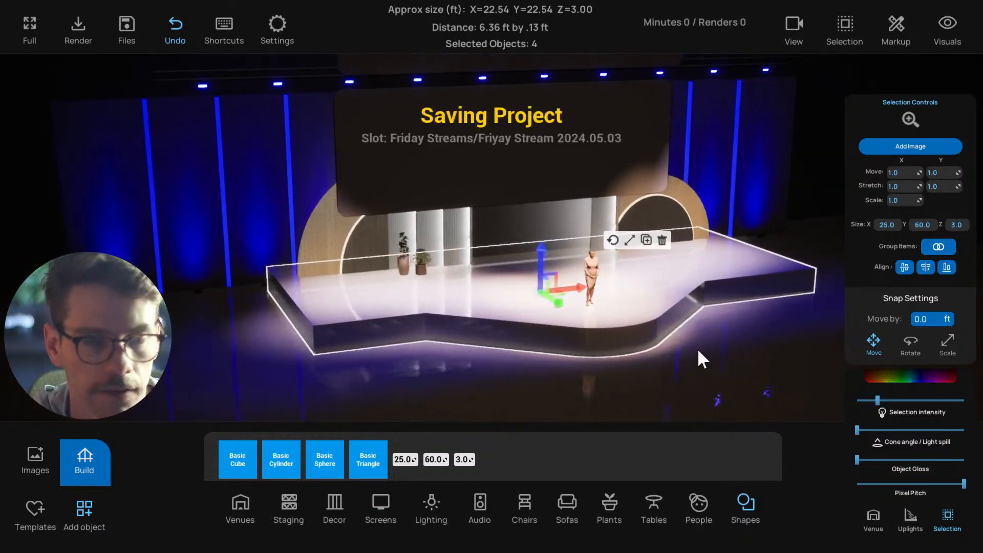
Duplicate the four stage pieces in place, reduce the copies' height to about 2.86 ft, and shift them slightly forward
scroll(513, 308, up, 2)
key(d)
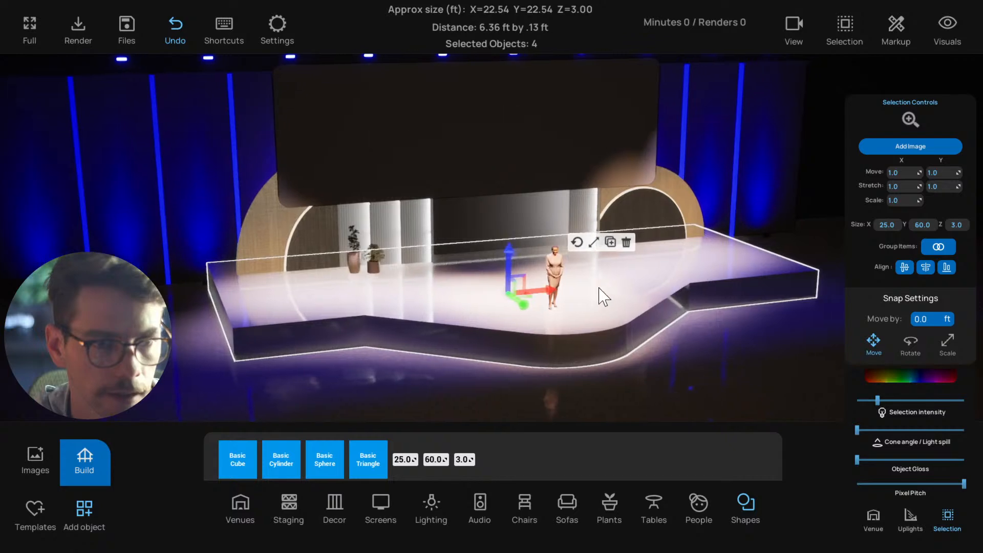
click(586, 243)
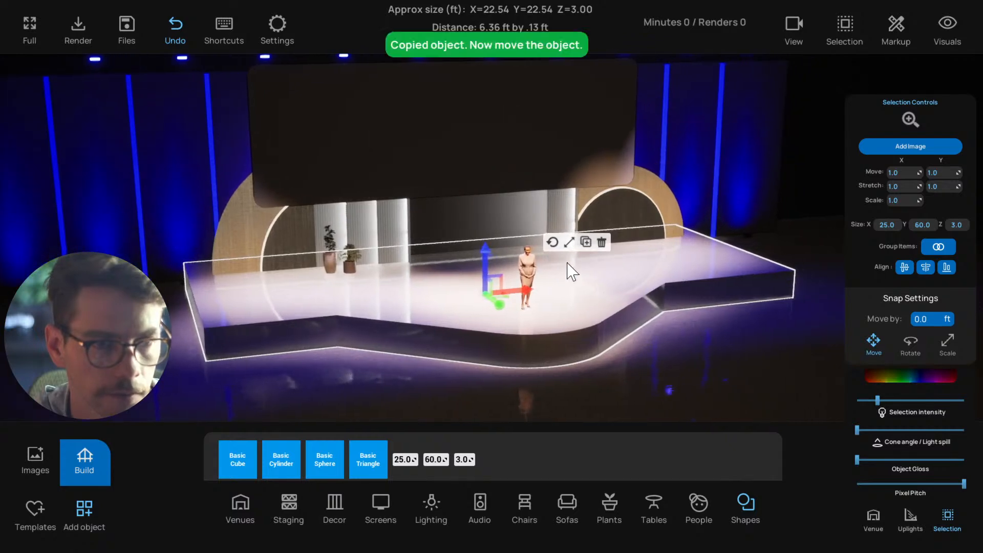
click(569, 243)
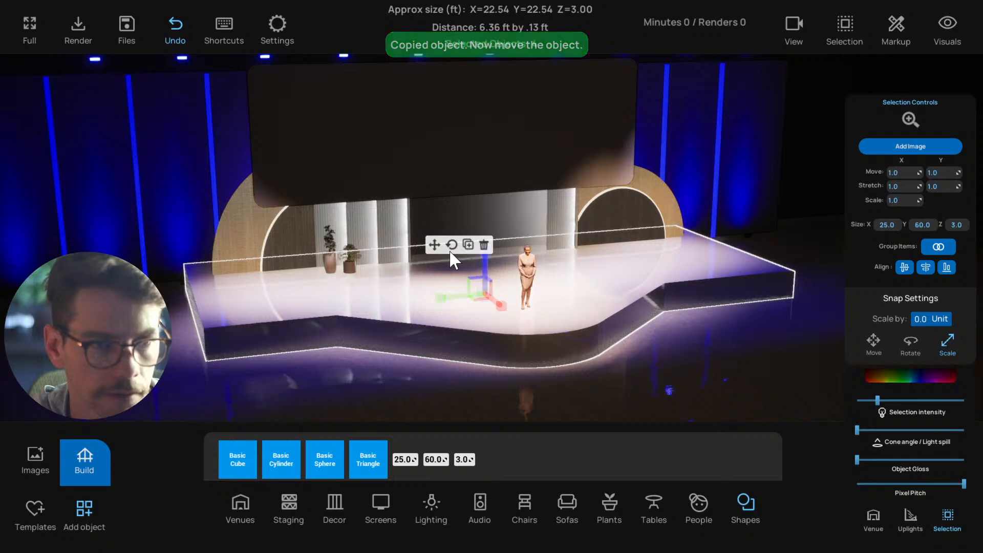
click(434, 244)
drag(503, 312, 499, 305)
scroll(517, 354, up, 2)
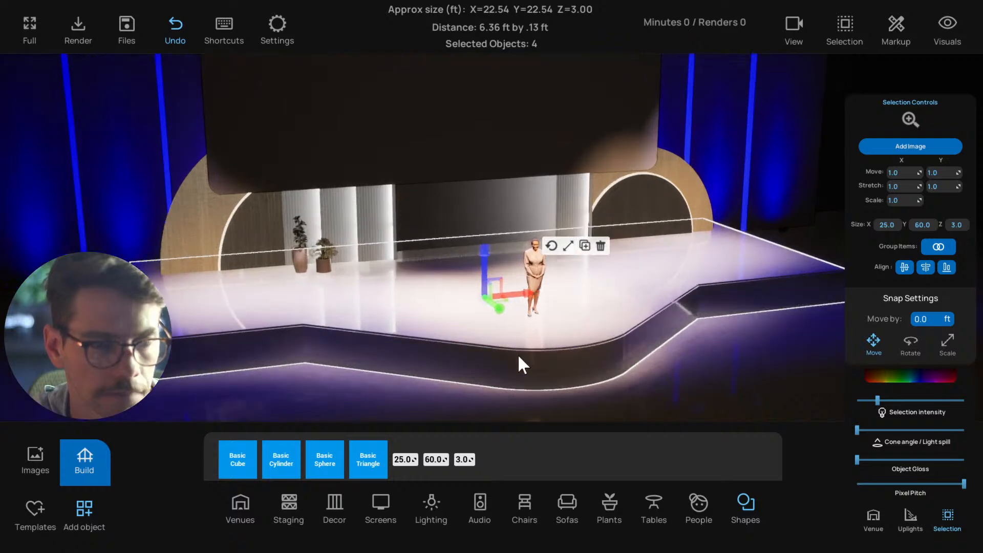
Darken the copied stage pieces to near-black grey (4E4E4E sRGB) and raise their gloss slightly
middle_drag(517, 354, 551, 359)
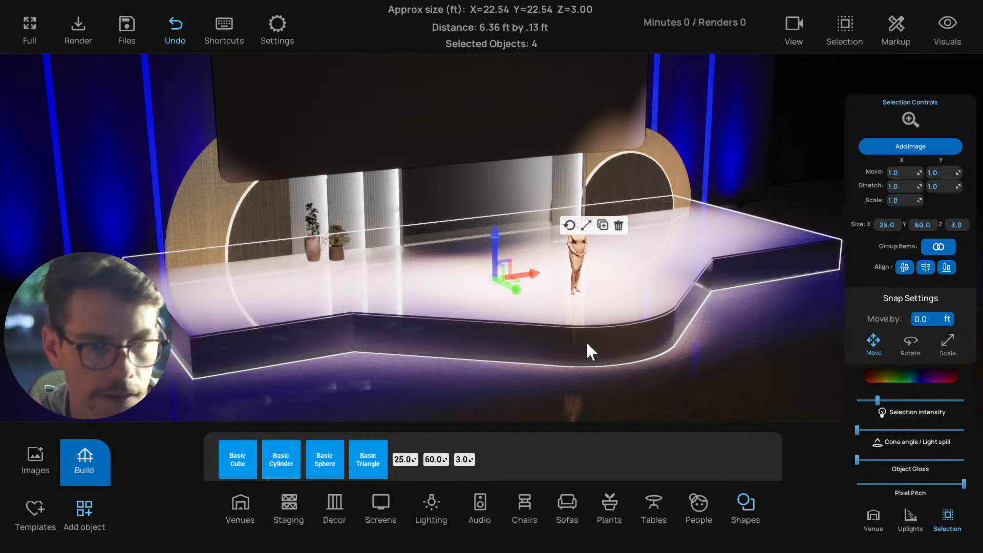
middle_drag(657, 354, 660, 354)
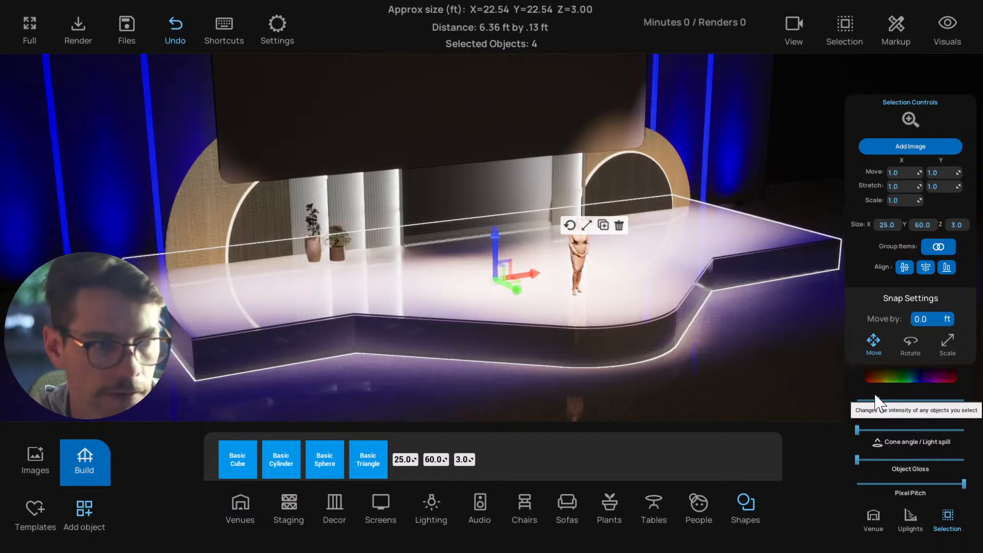
click(910, 379)
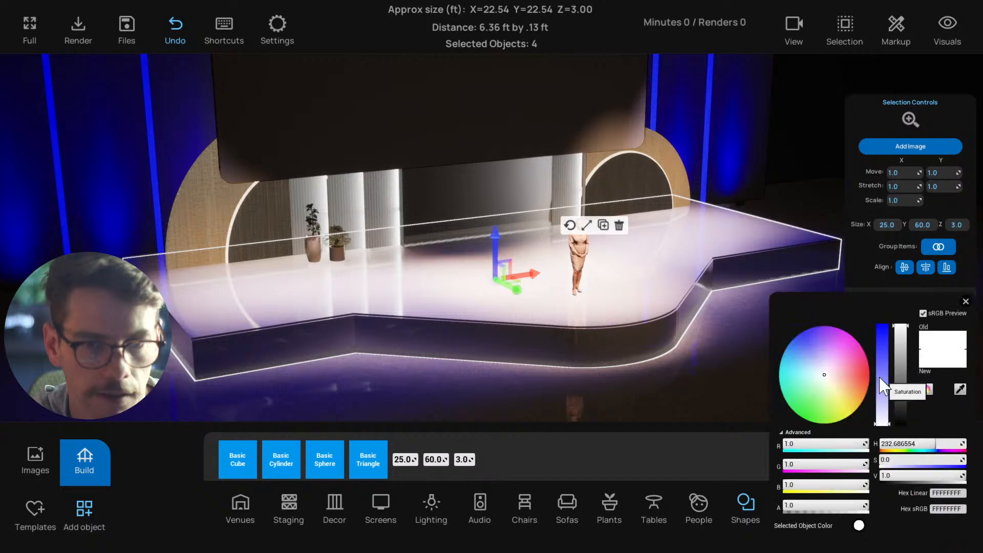
drag(899, 388, 899, 416)
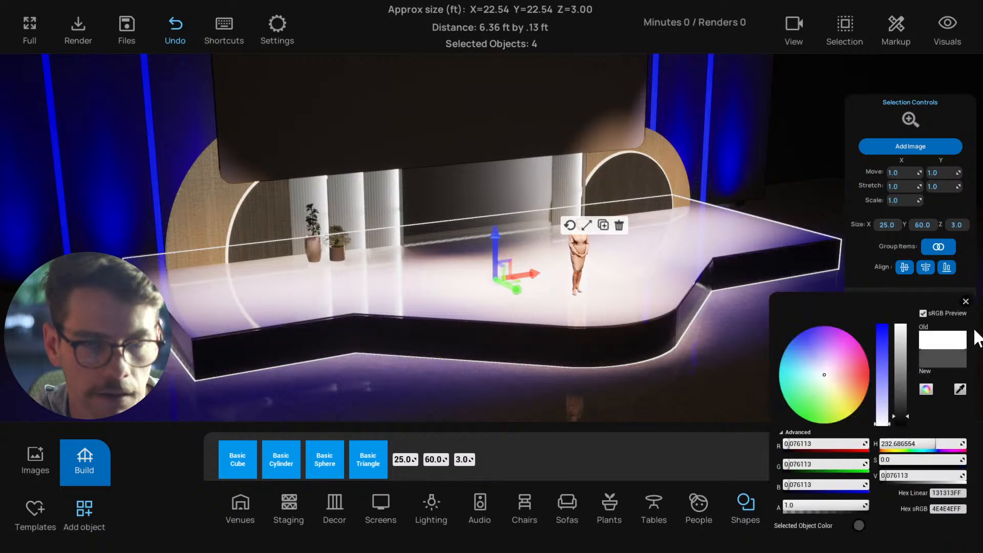
click(966, 302)
drag(913, 459, 924, 460)
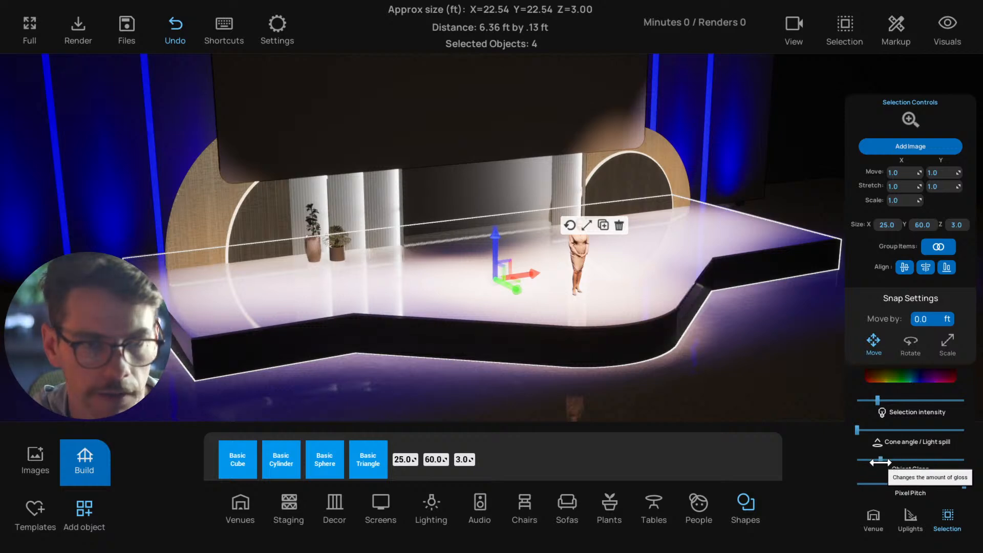
click(722, 379)
Widen the dark copy of the wide platform to about 60.14 ft and select all four dark stage pieces
right_drag(638, 373, 558, 364)
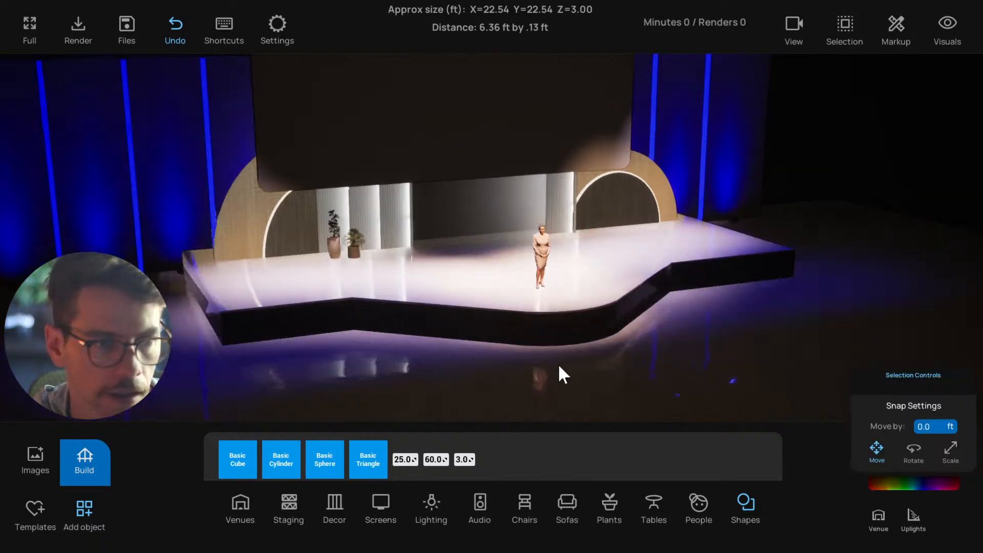
click(281, 327)
click(576, 224)
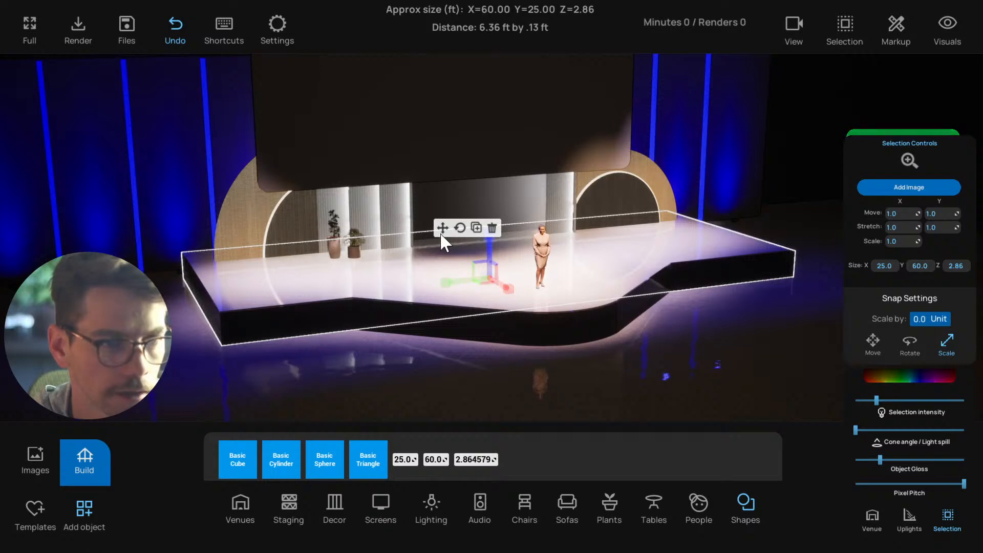
click(496, 336)
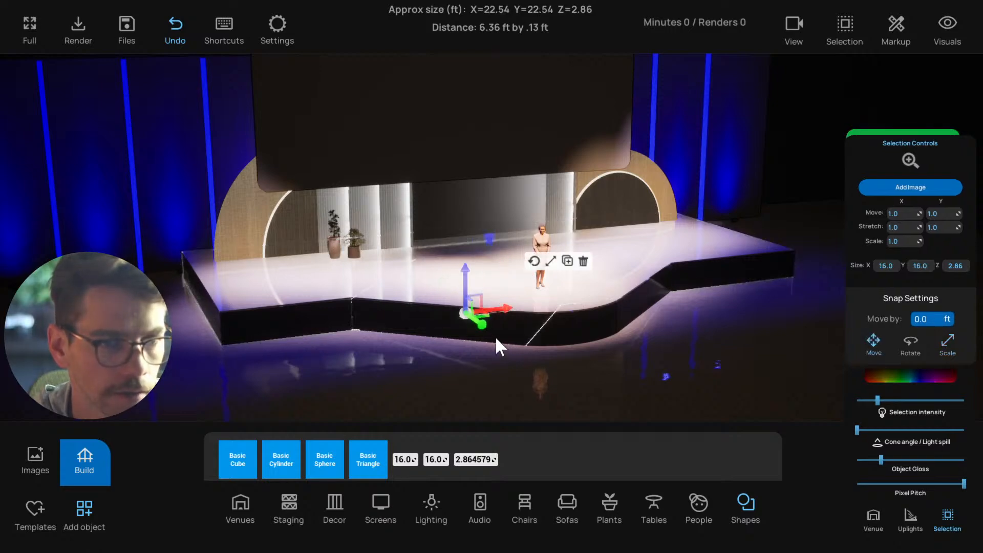
shift+click(644, 302)
right_drag(604, 328, 638, 349)
shift+click(361, 350)
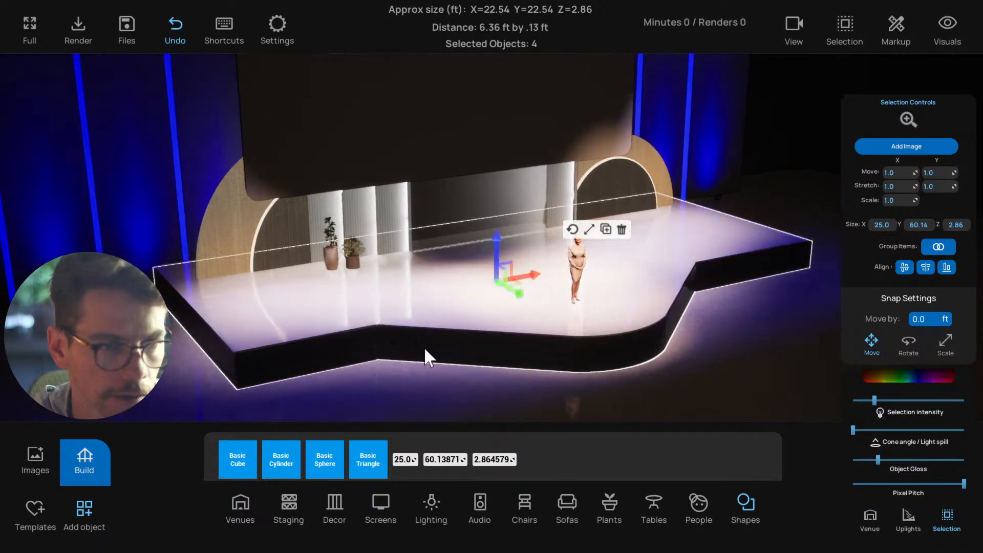
Duplicate the four dark pieces in place and scale the copies slightly taller, to about 2.99 ft
right_drag(538, 326, 618, 251)
click(608, 228)
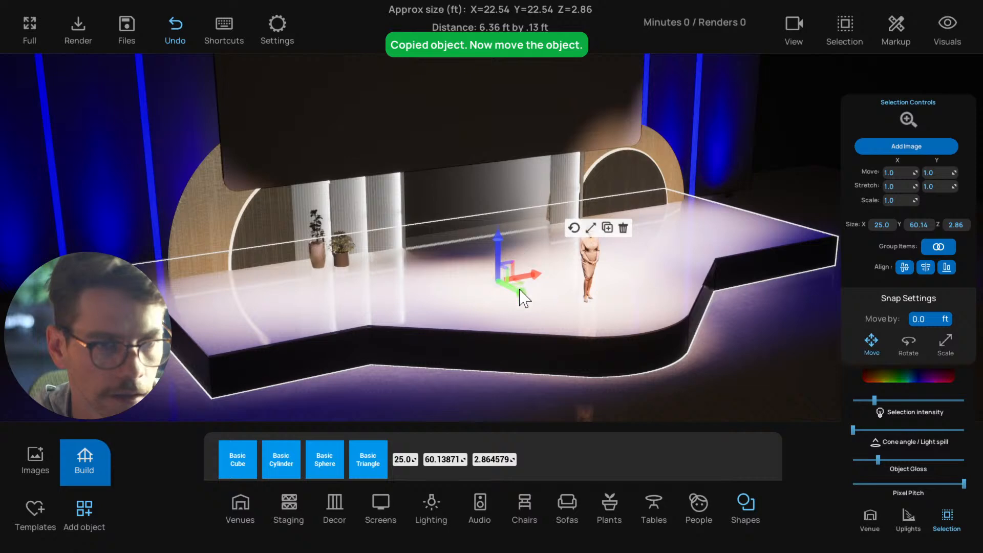
scroll(562, 295, up, 2)
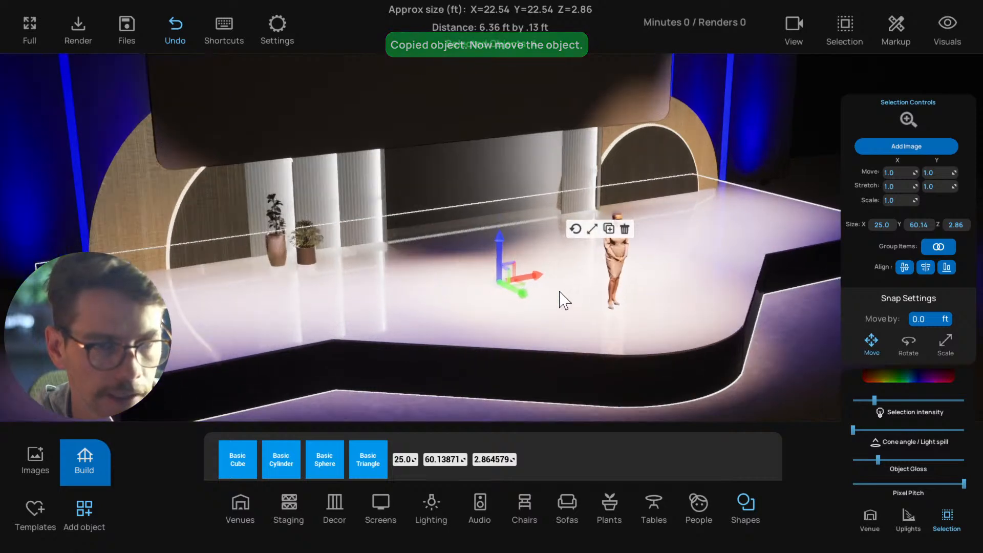
right_drag(560, 291, 588, 239)
click(586, 215)
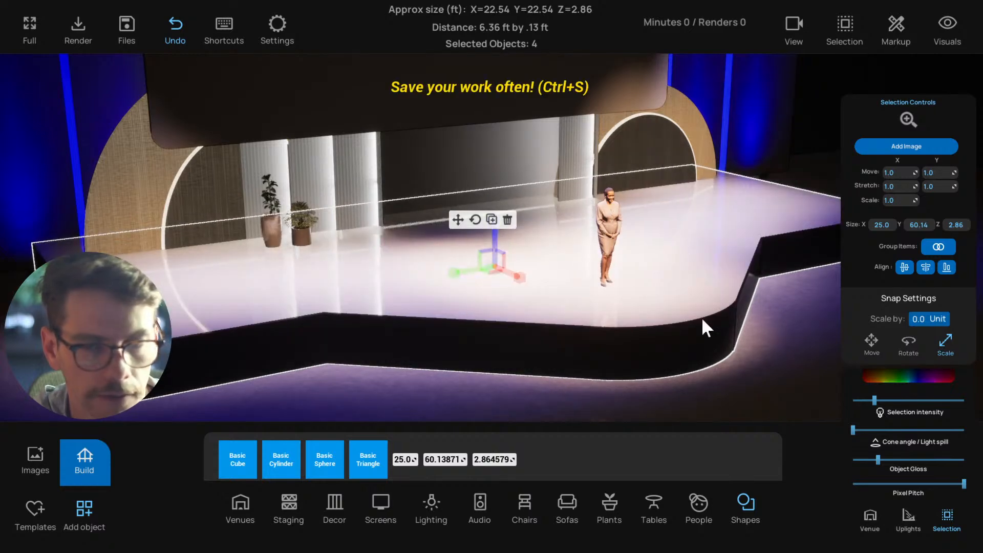
Recolor the newest copies white and set their selection intensity to maximum
click(907, 375)
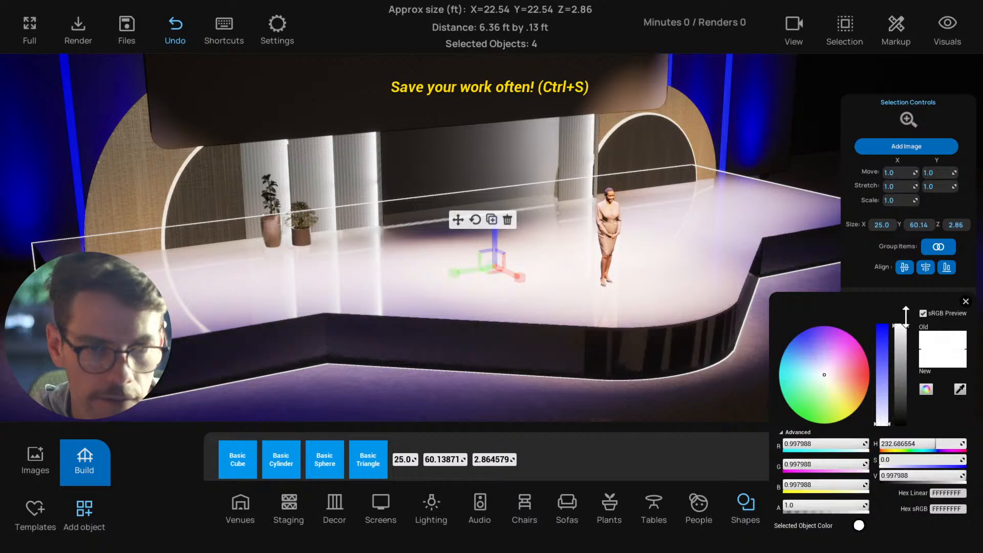
click(966, 301)
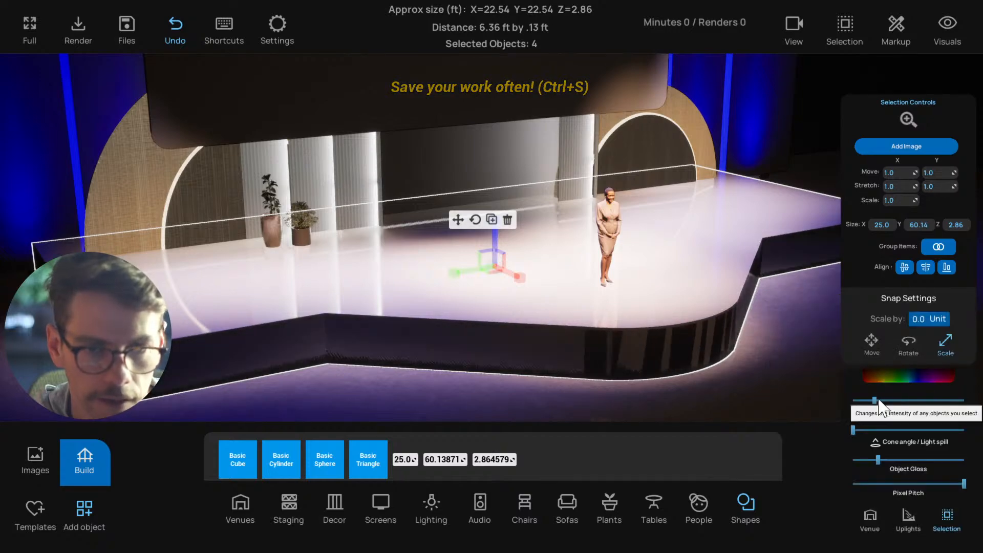
drag(870, 400, 964, 400)
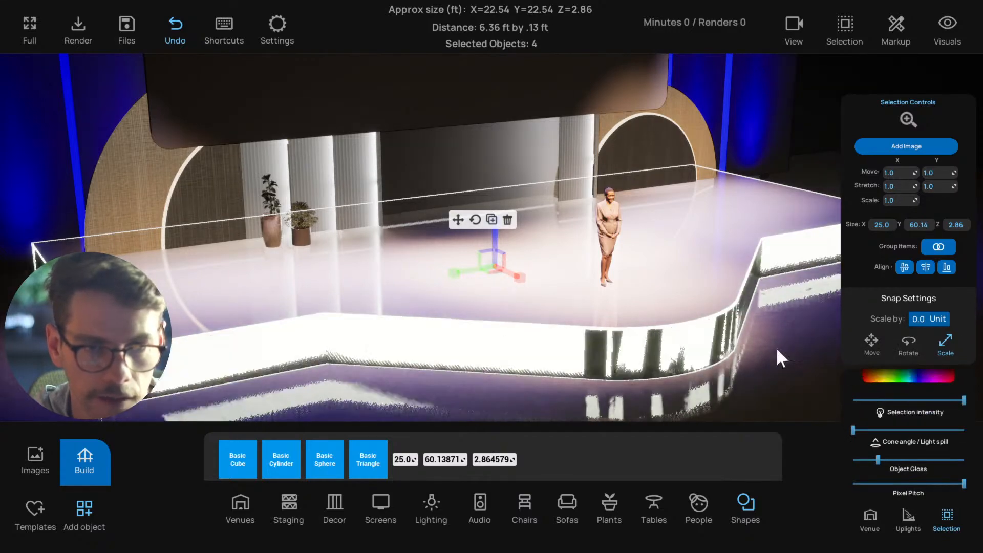
Move the glowing copies slightly back behind the dark faces, leaving only a thin lit line along the stage's top edge
right_drag(656, 332, 734, 312)
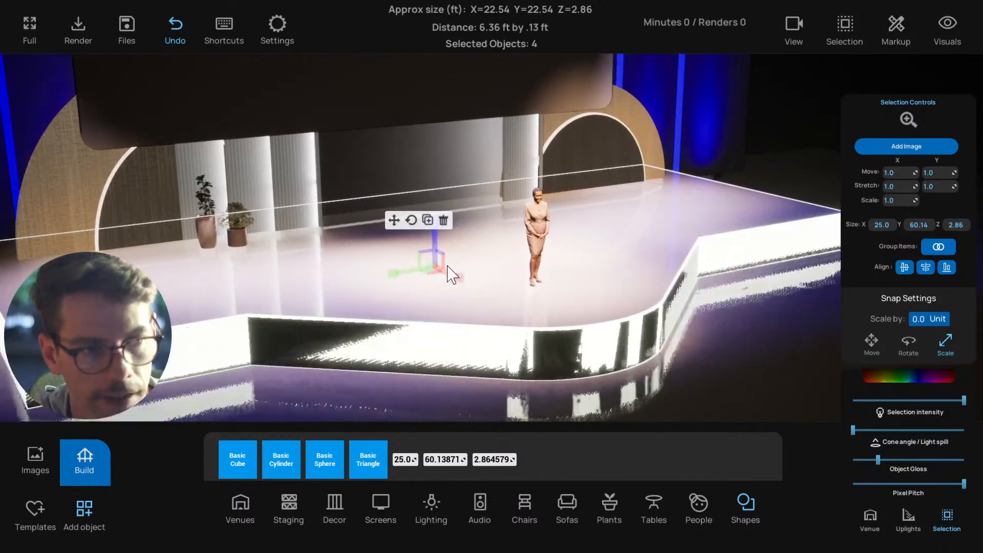
click(394, 221)
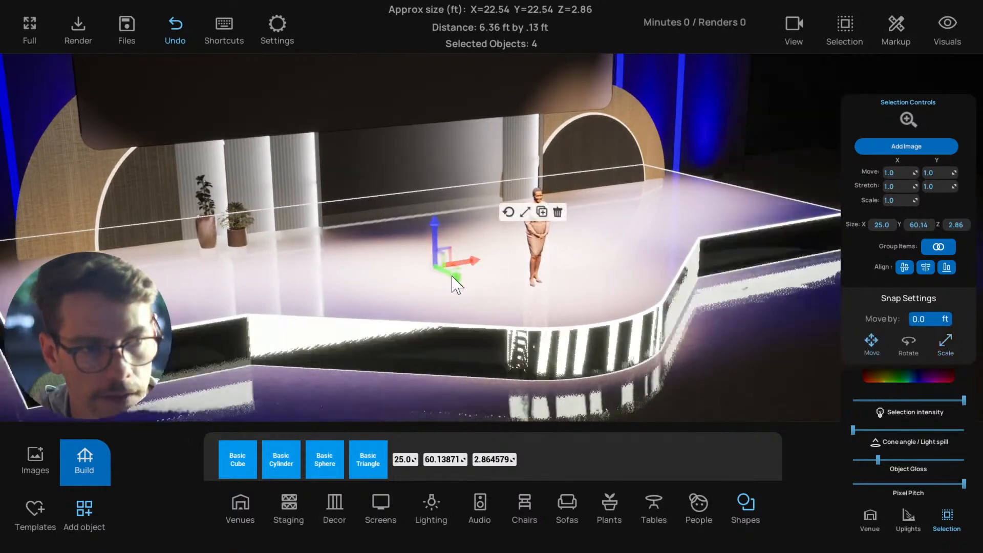
drag(452, 275, 450, 276)
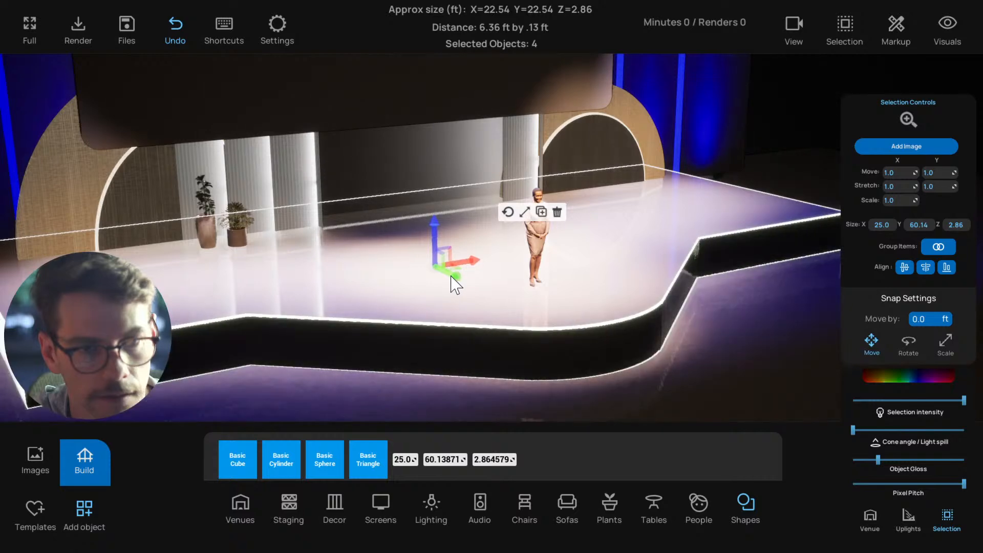
scroll(447, 298, down, 1)
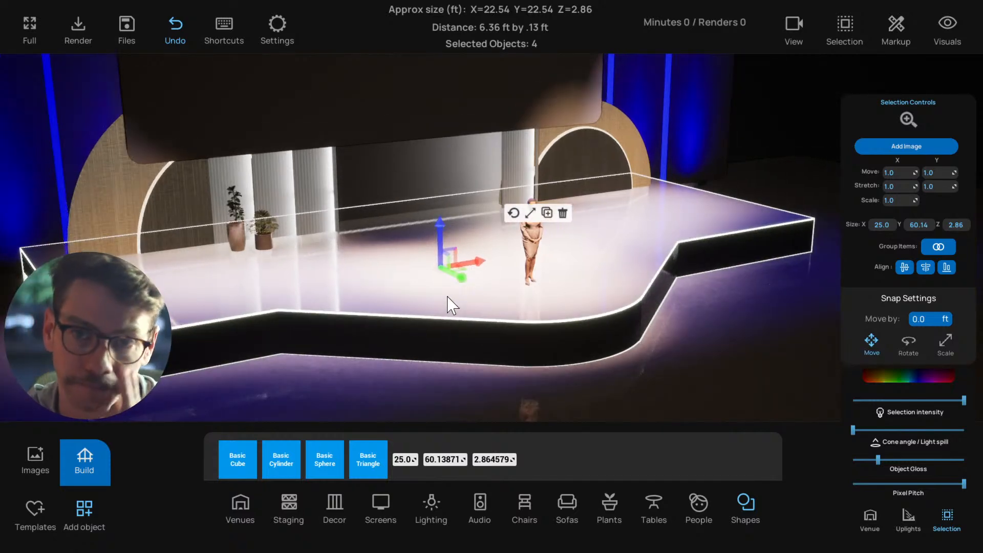
right_drag(443, 302, 488, 306)
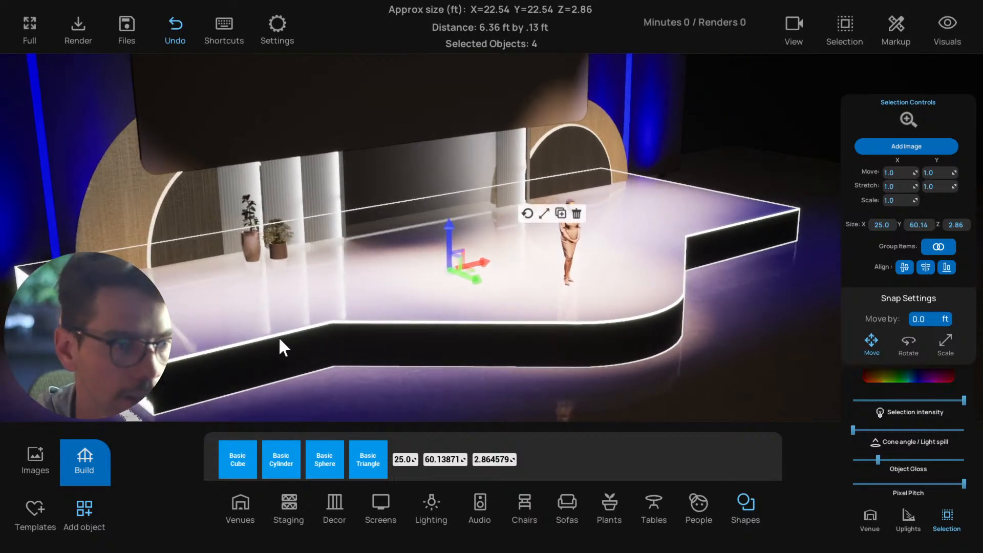
Narrow the glowing copy of the wide platform slightly, to about 60.08 ft
scroll(238, 343, up, 1)
click(189, 355)
scroll(186, 357, down, 2)
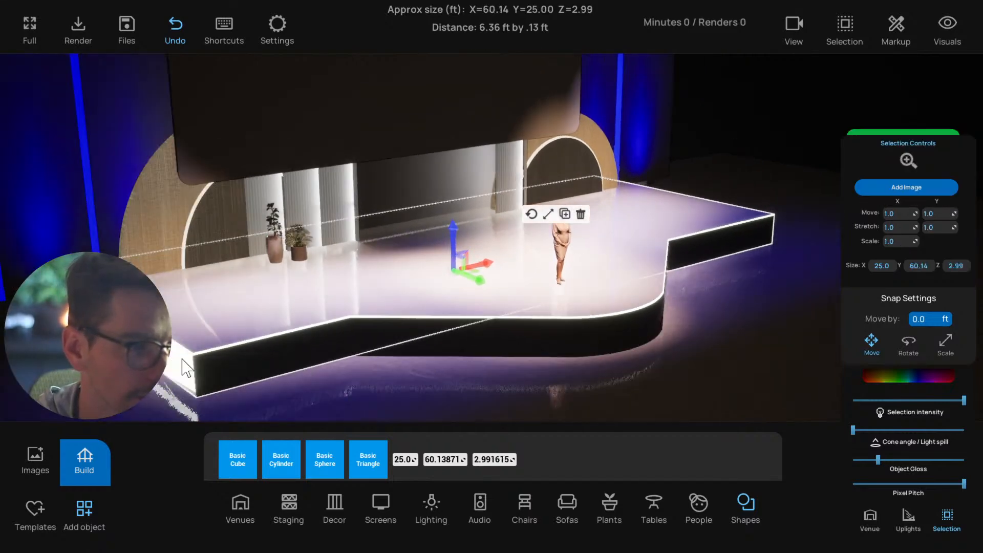
mouse_move(182, 360)
right_down()
mouse_move(164, 354)
mouse_move(177, 353)
mouse_move(173, 346)
right_up()
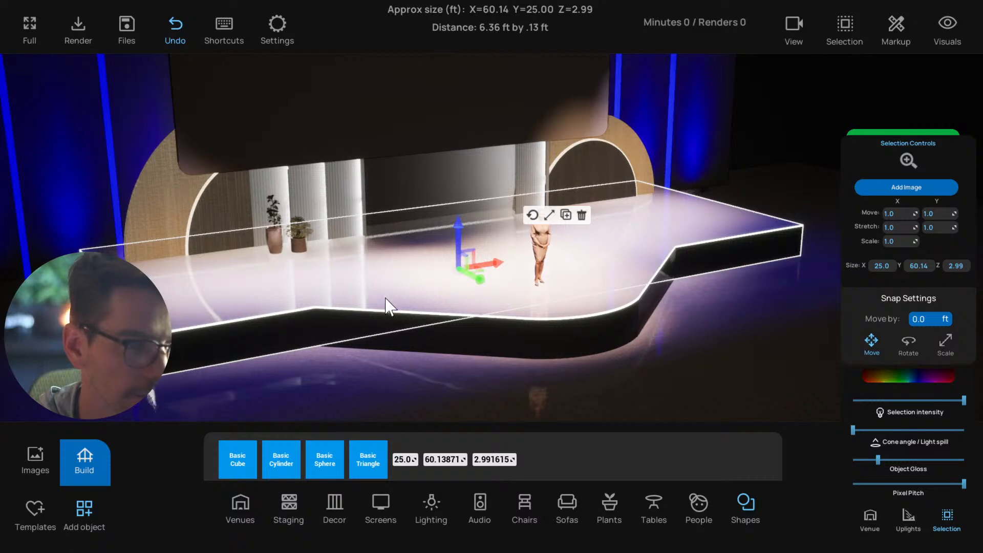
scroll(283, 322, up, 1)
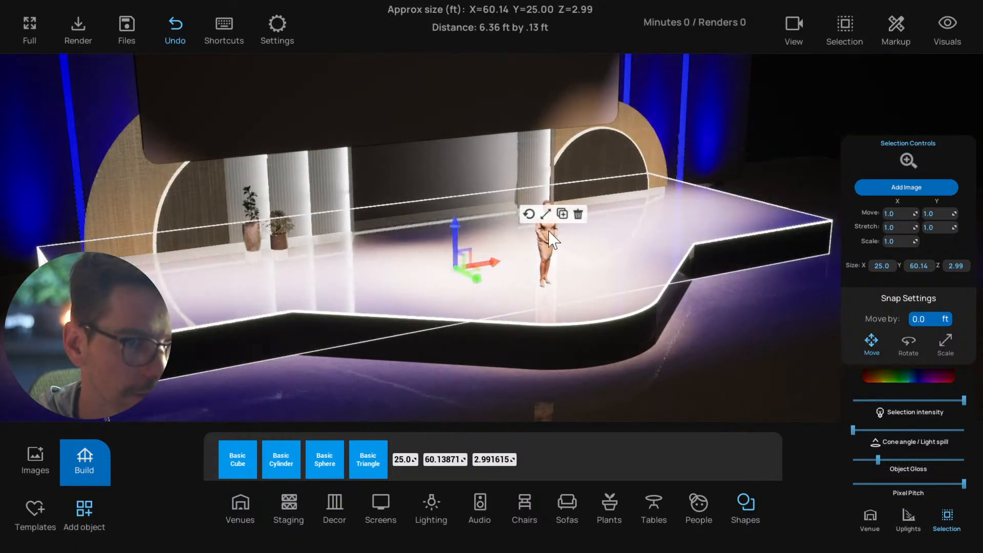
click(543, 215)
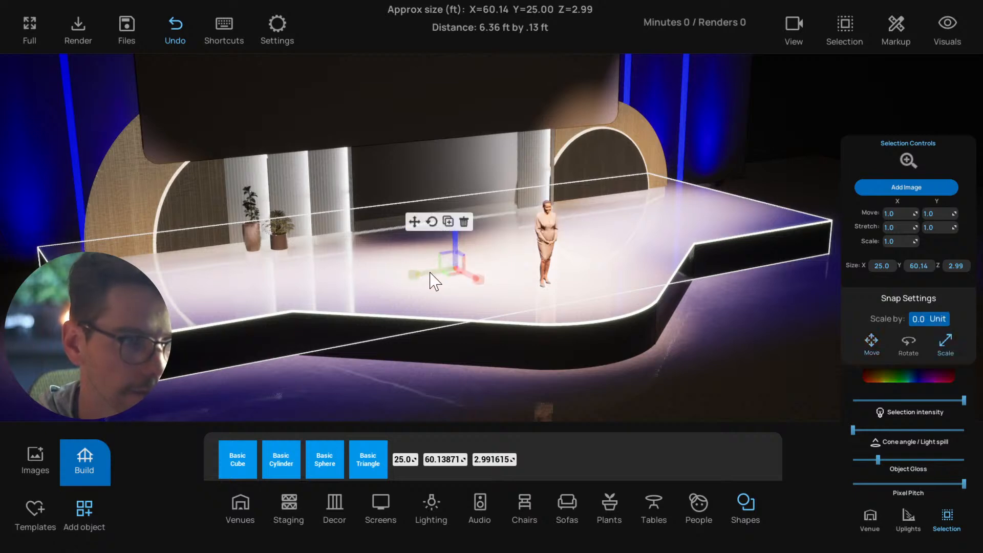
click(281, 379)
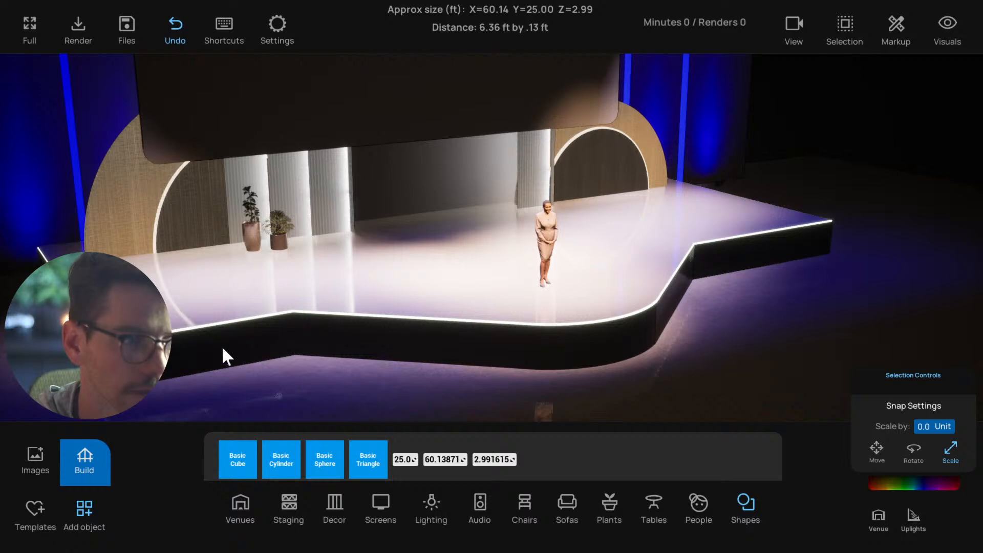
scroll(429, 389, down, 3)
mouse_move(429, 389)
right_down()
mouse_move(164, 373)
mouse_move(405, 371)
mouse_move(478, 384)
mouse_move(440, 382)
right_up()
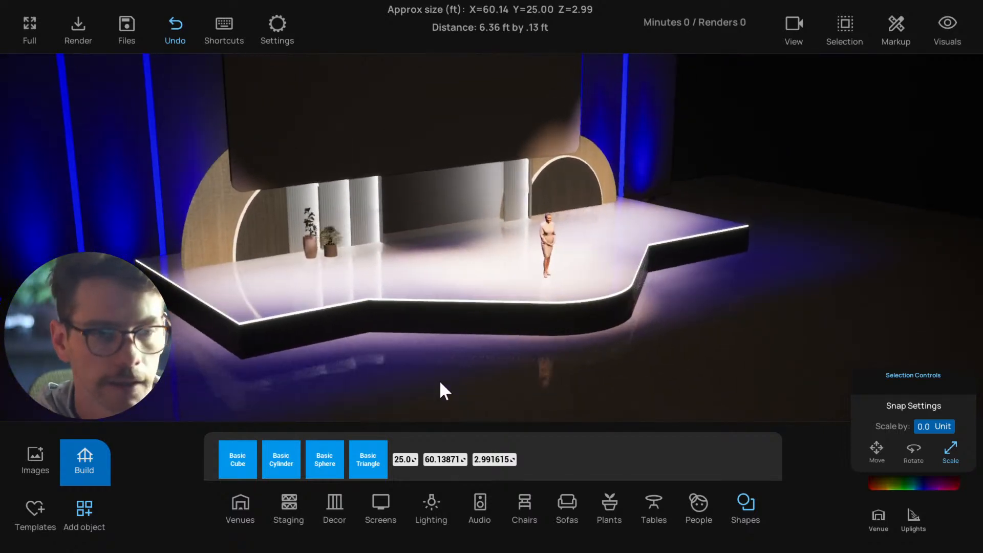
Save the project and select the four white pieces that form the stage top
key(ctrl+s)
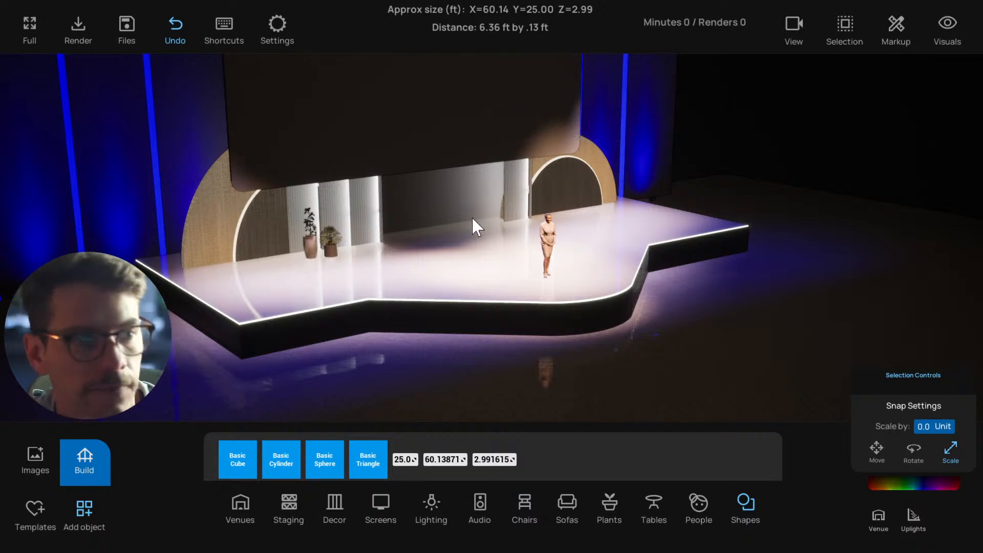
click(418, 287)
shift+click(546, 287)
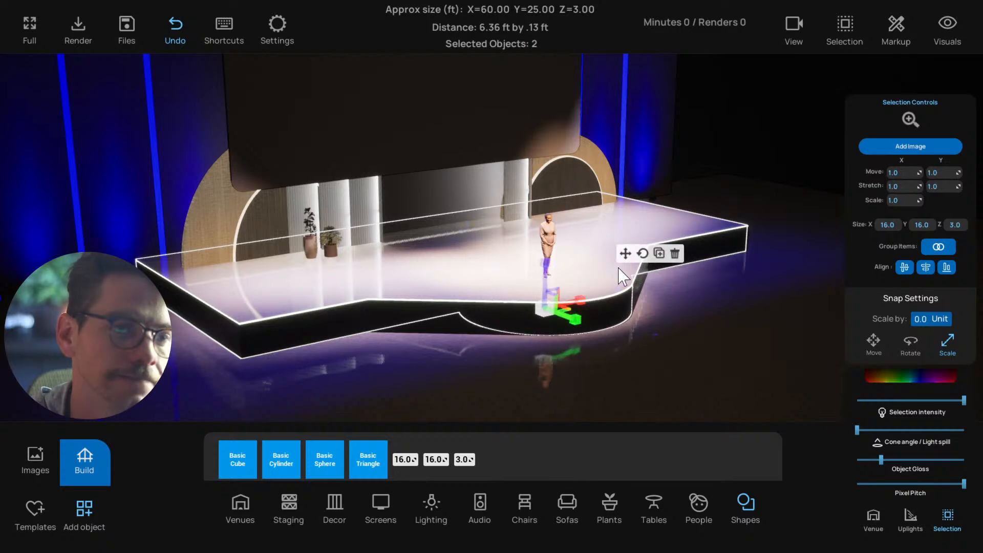
key(ctrl+s)
shift+click(503, 287)
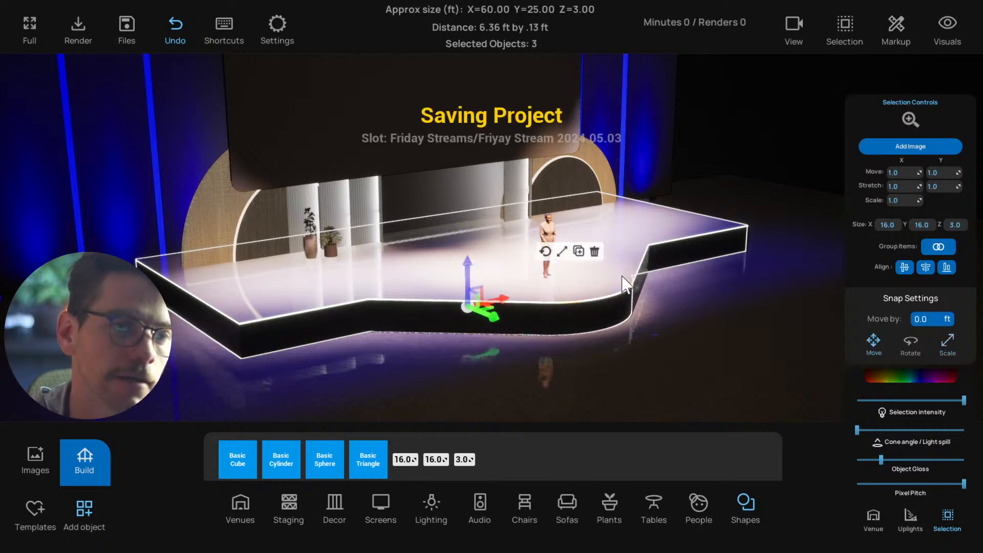
shift+click(622, 264)
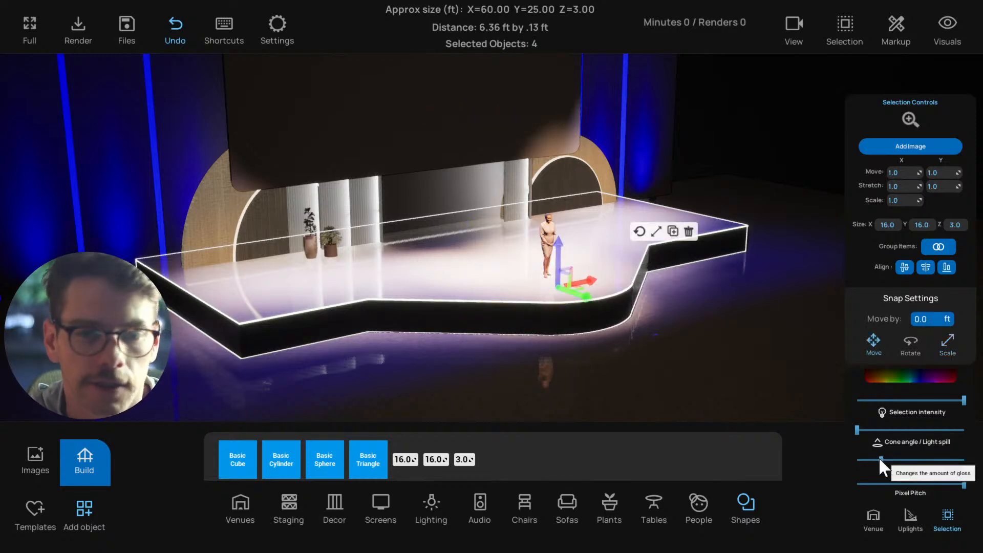
Set the white top pieces' object gloss to about three quarters and recolor them dark gray, hex sRGB 454545FF
drag(880, 459, 913, 459)
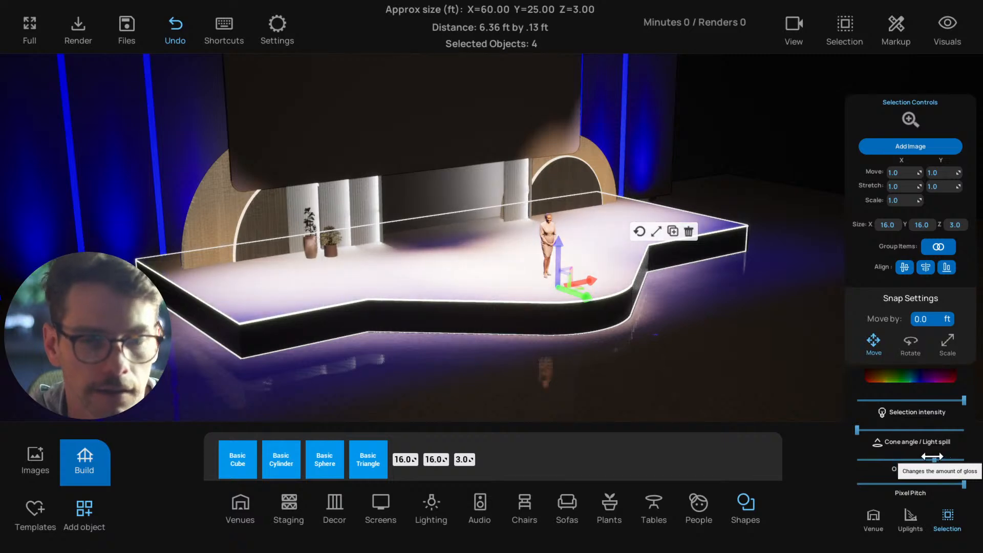
click(899, 377)
drag(901, 397, 898, 416)
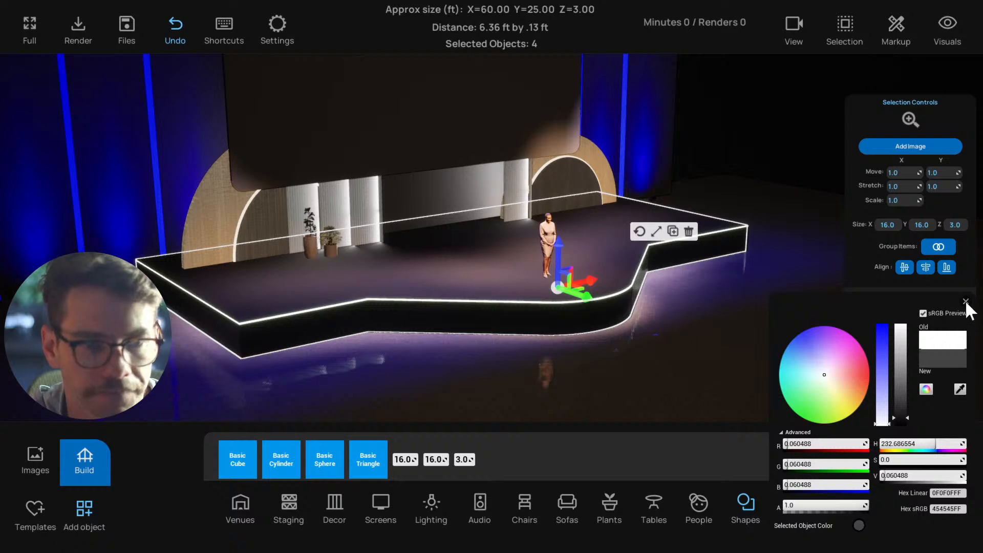
click(966, 302)
click(609, 377)
right_drag(609, 377, 583, 379)
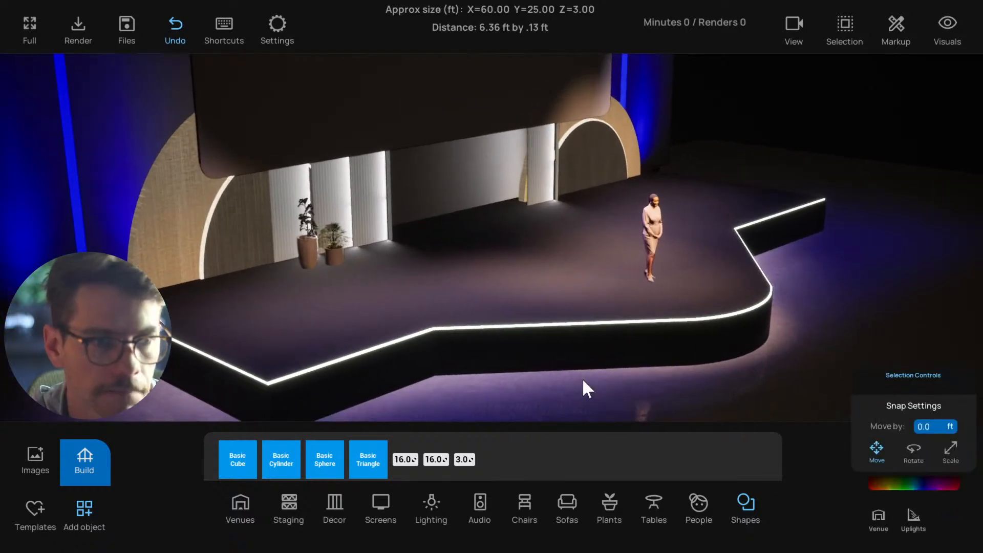
Select the wide top platform and the three glowing front pieces, and reduce their selection intensity to minimum
click(245, 370)
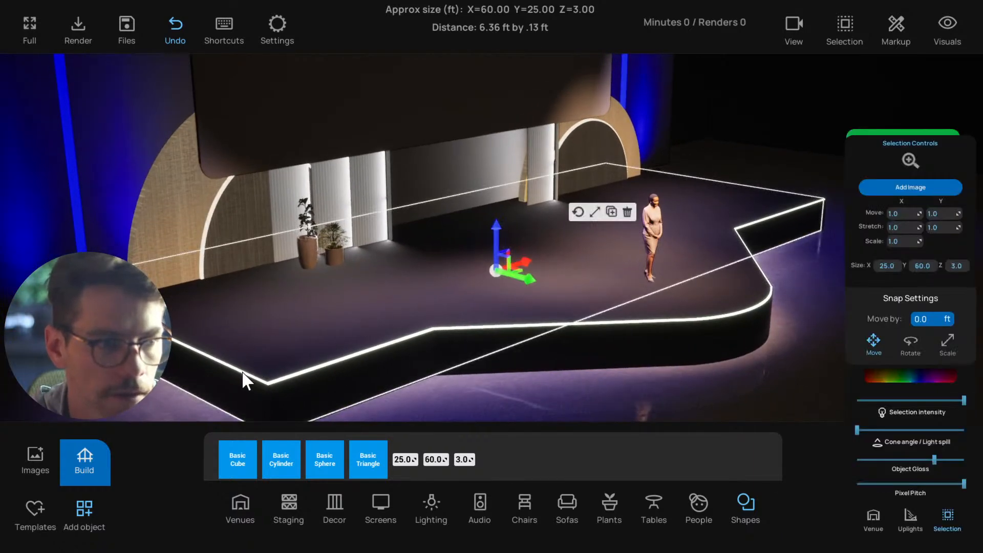
shift+click(683, 328)
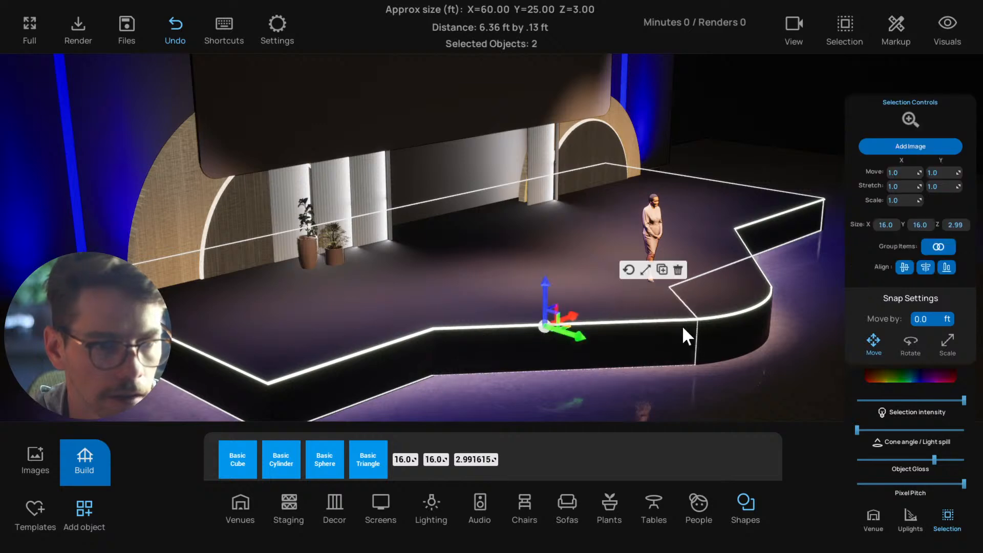
shift+click(721, 315)
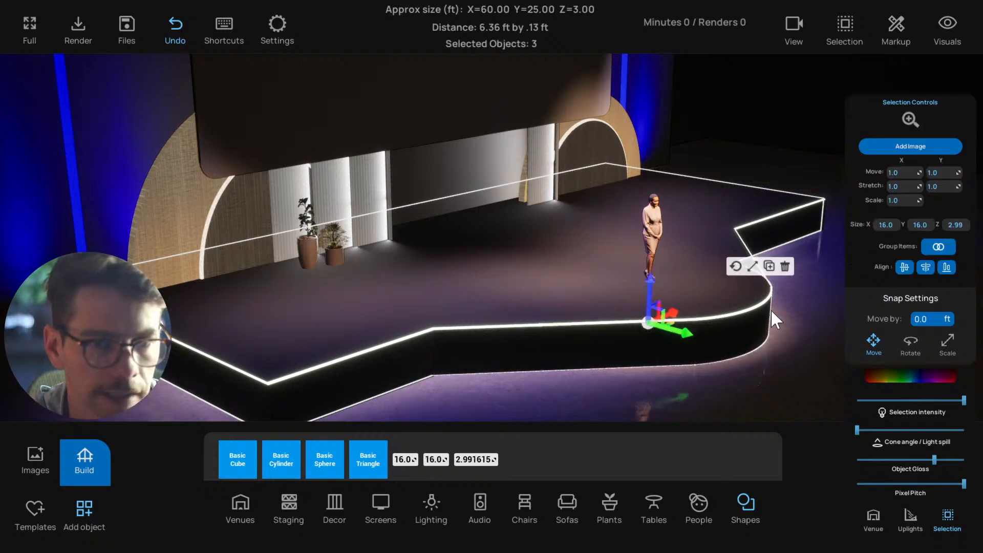
right_drag(770, 309, 631, 322)
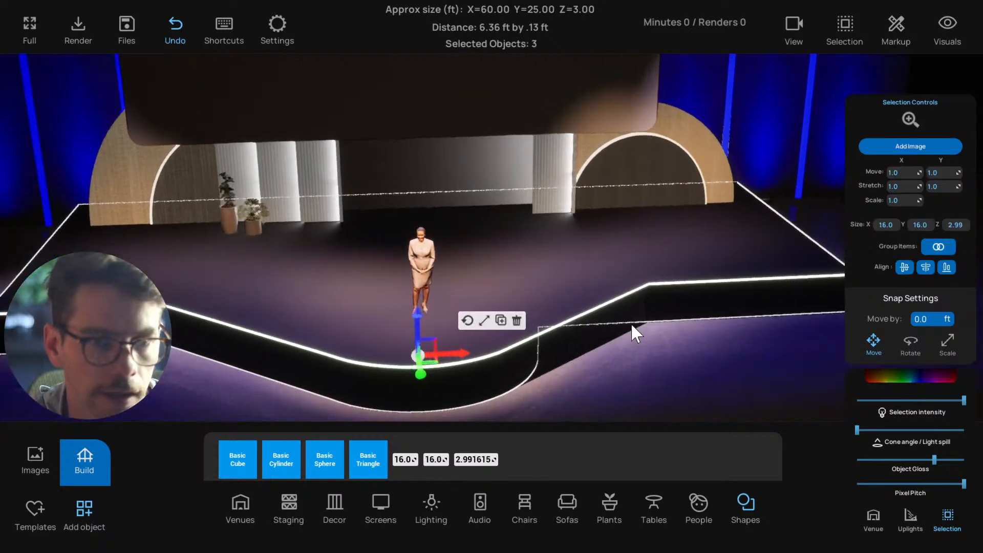
shift+click(589, 310)
scroll(590, 319, down, 5)
right_drag(591, 320, 645, 325)
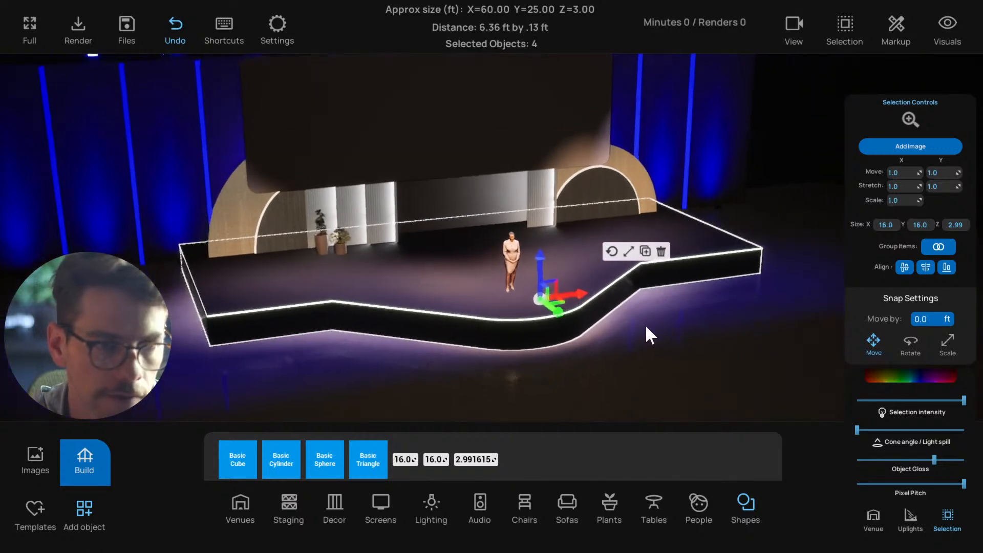
drag(943, 401, 847, 404)
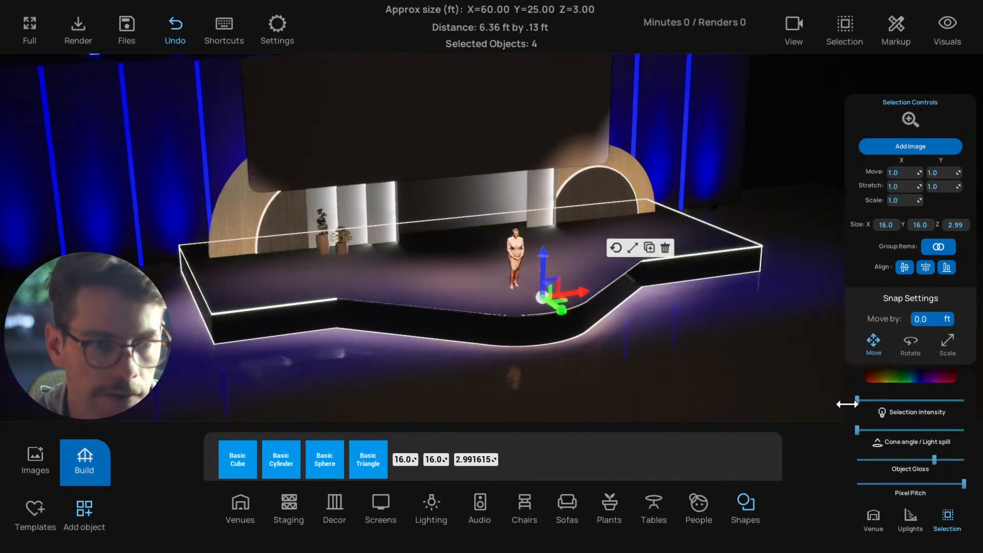
right_drag(685, 379, 708, 385)
scroll(714, 380, up, 3)
click(404, 386)
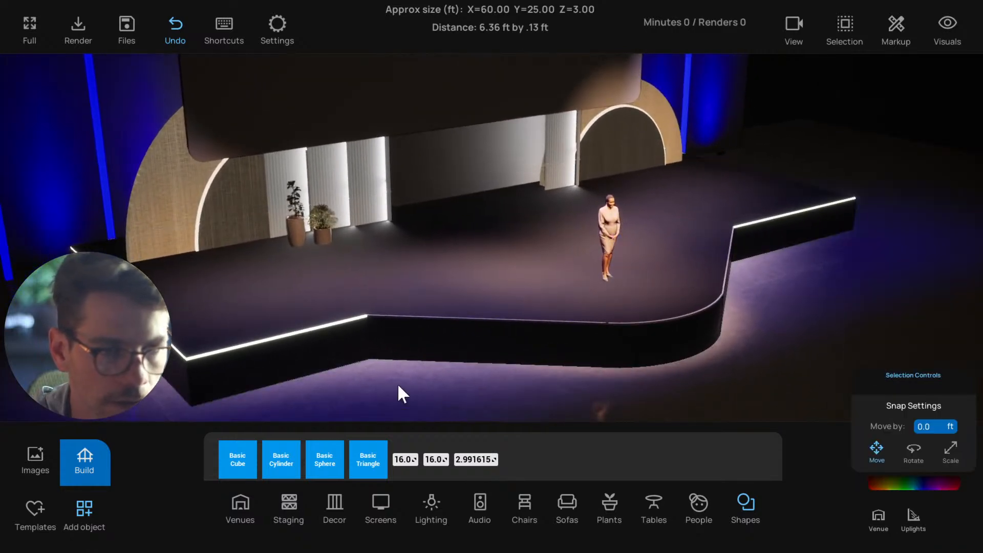
Reduce the selection intensity of the still-glowing wide platform copy to minimum
right_drag(397, 383, 414, 383)
scroll(413, 383, up, 1)
click(340, 340)
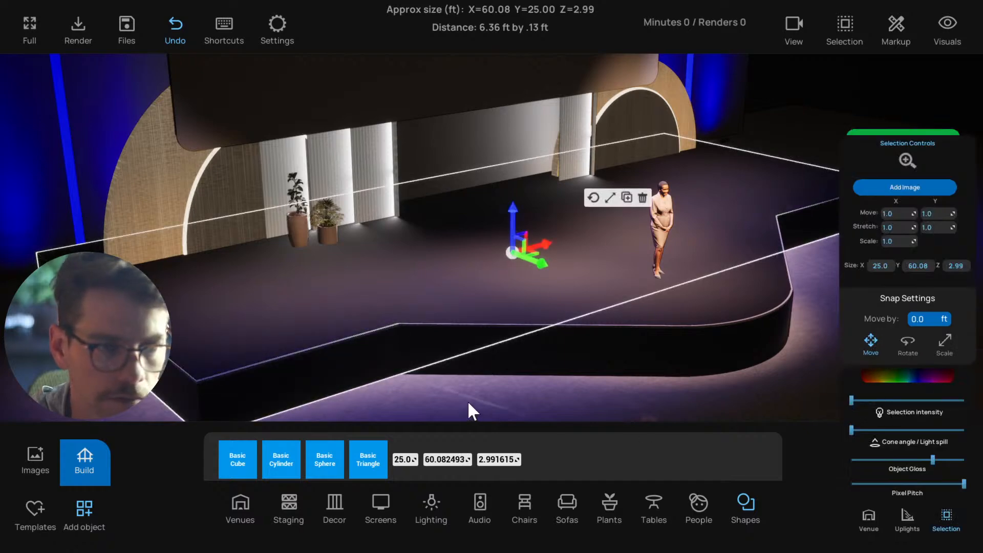
drag(468, 400, 584, 360)
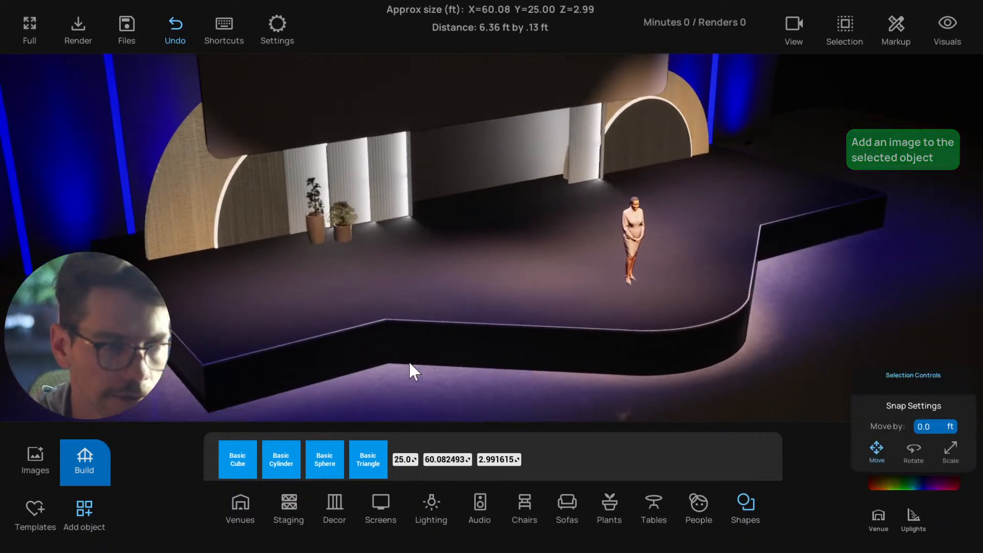
Nudge the three front top pieces and the wide top platform slightly back from the stage's front edge
drag(537, 315, 570, 294)
scroll(481, 346, up, 5)
drag(466, 351, 354, 375)
click(357, 323)
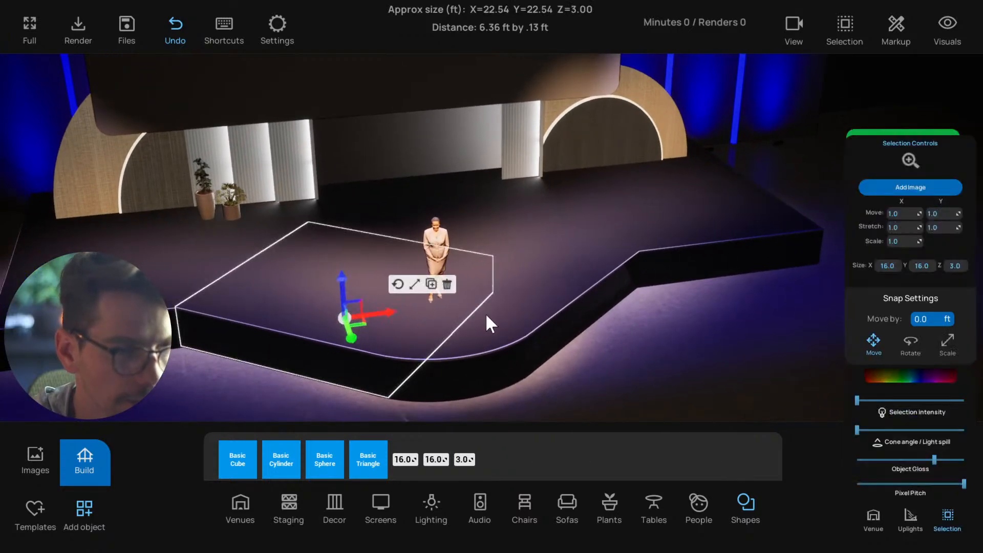
shift+click(535, 298)
shift+click(448, 345)
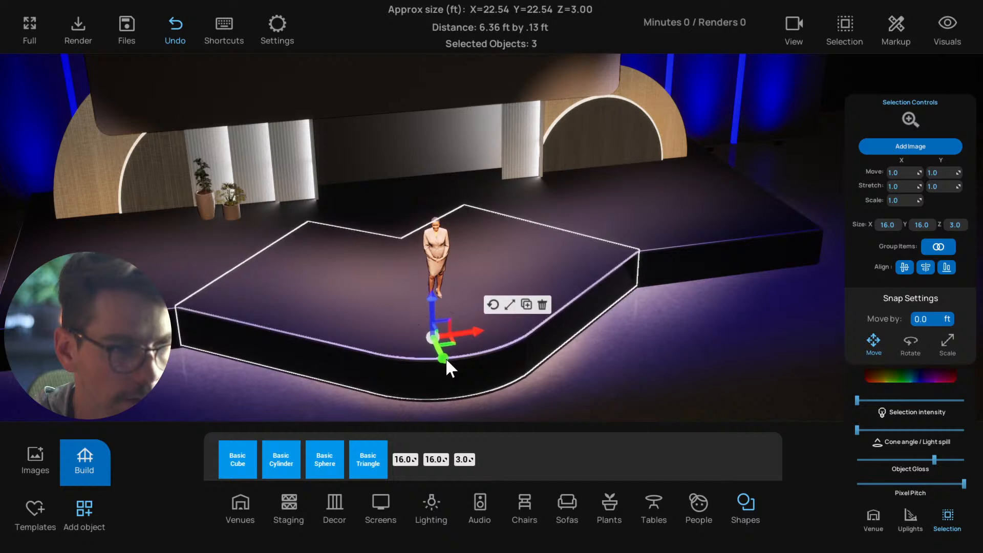
click(179, 294)
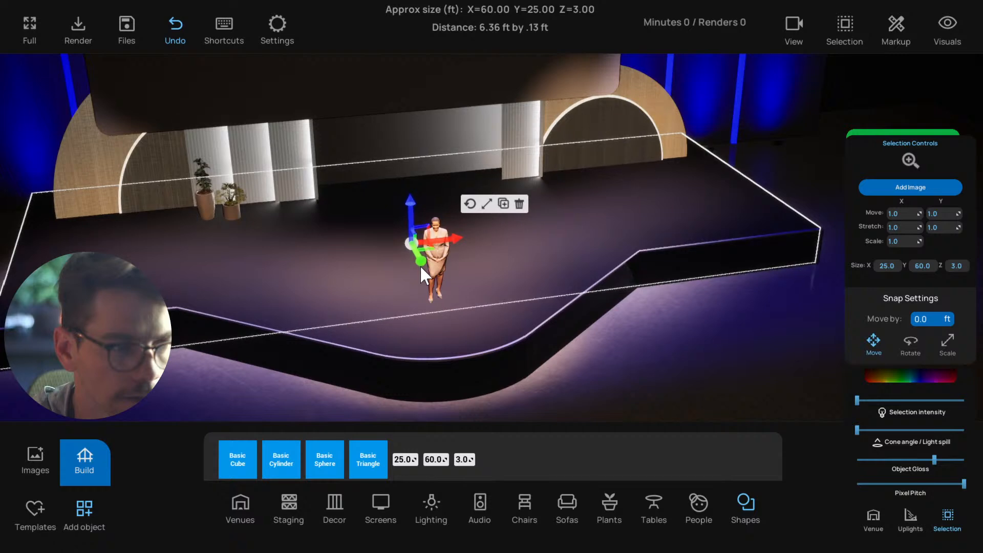
click(223, 377)
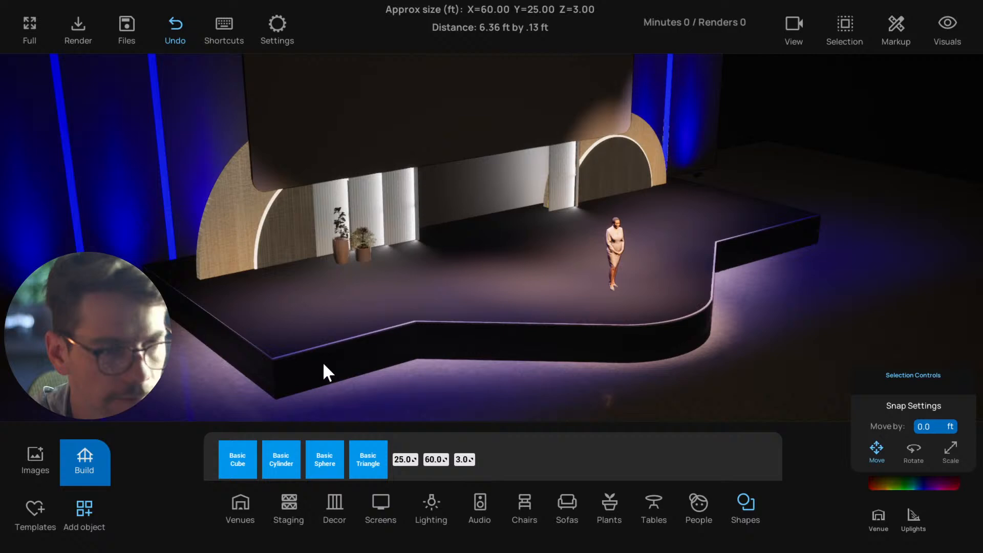
Widen the wide dark fascia piece to about 60.28 ft and narrow the wide top platform to about 59.91 ft
click(248, 355)
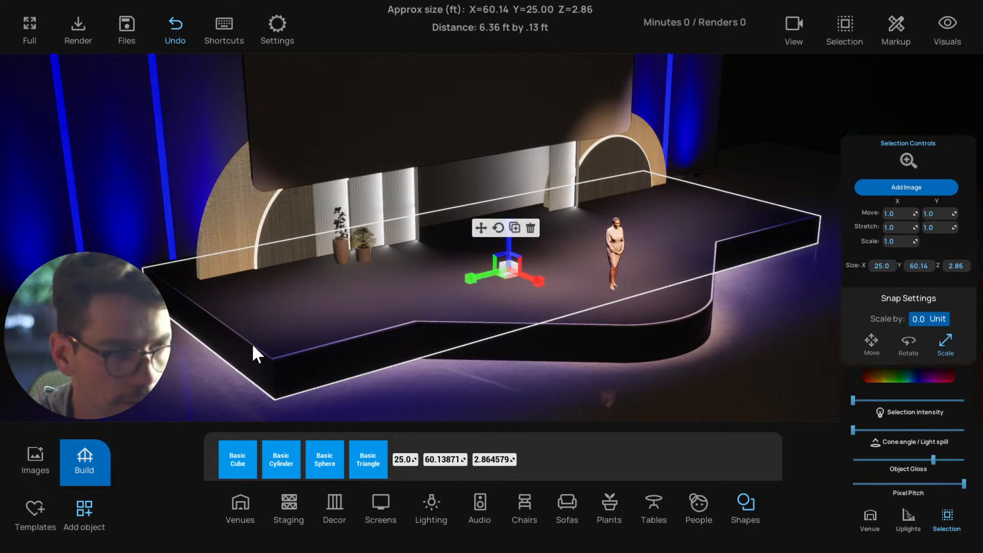
key(r)
scroll(253, 343, up, 3)
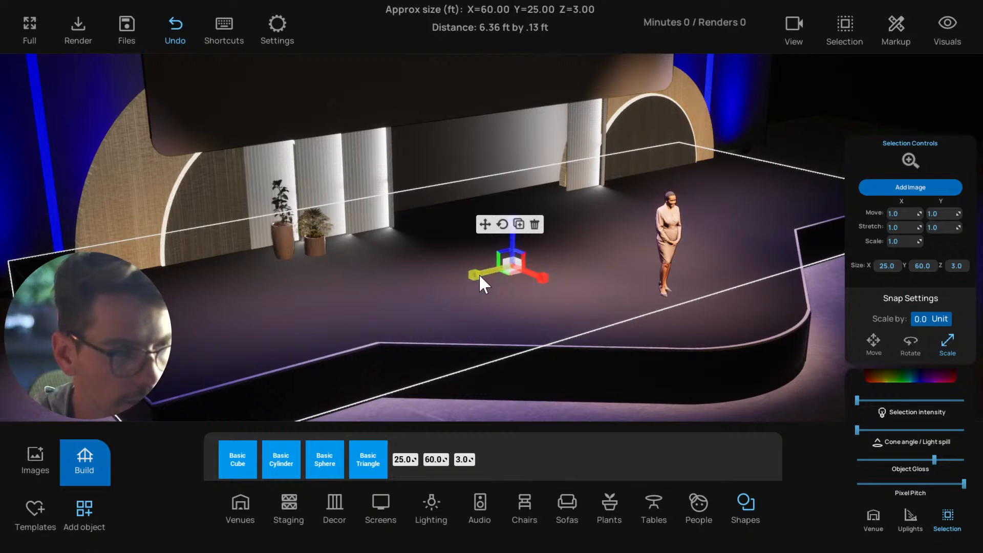
click(485, 225)
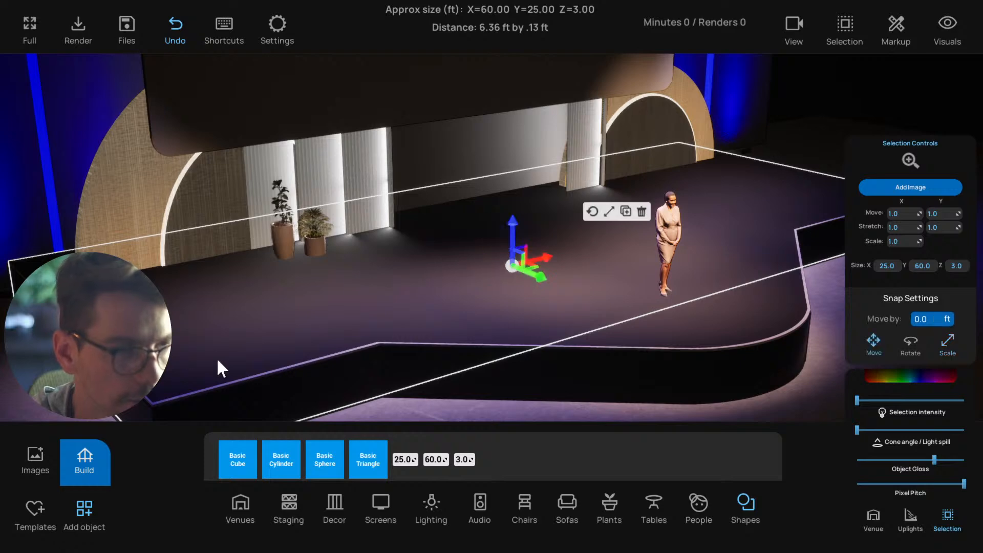
key(ctrl+z)
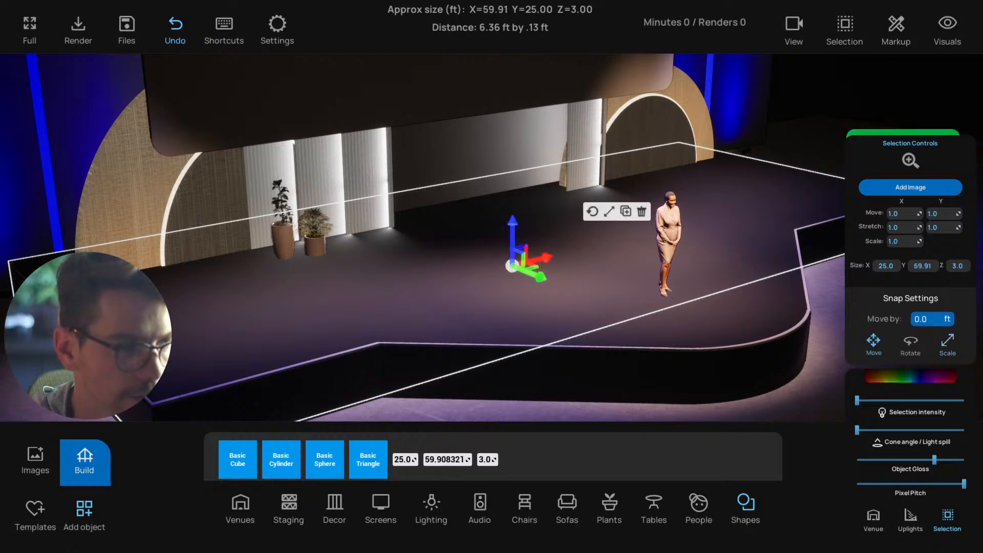
Try to raise the wide top platform slightly
scroll(235, 373, down, 4)
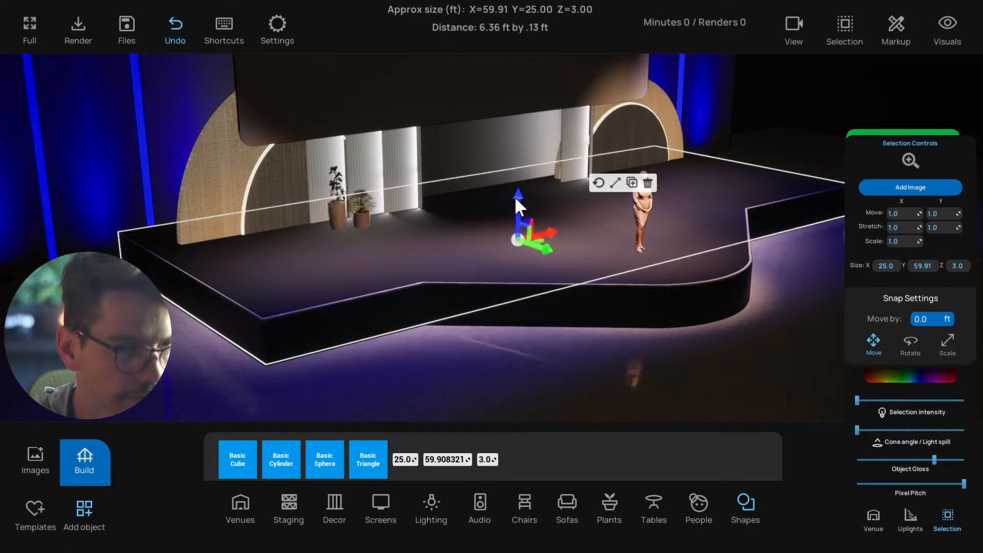
drag(516, 199, 513, 177)
scroll(275, 328, up, 6)
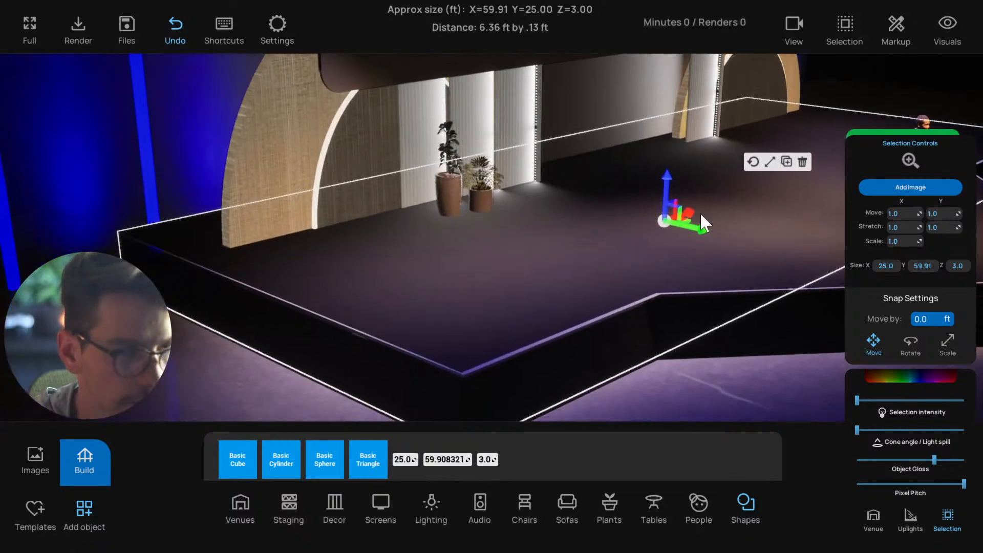
drag(664, 187, 663, 174)
key(ctrl+z)
Group the wide top platform with the three front pieces, including the rounded corner cylinder
click(403, 371)
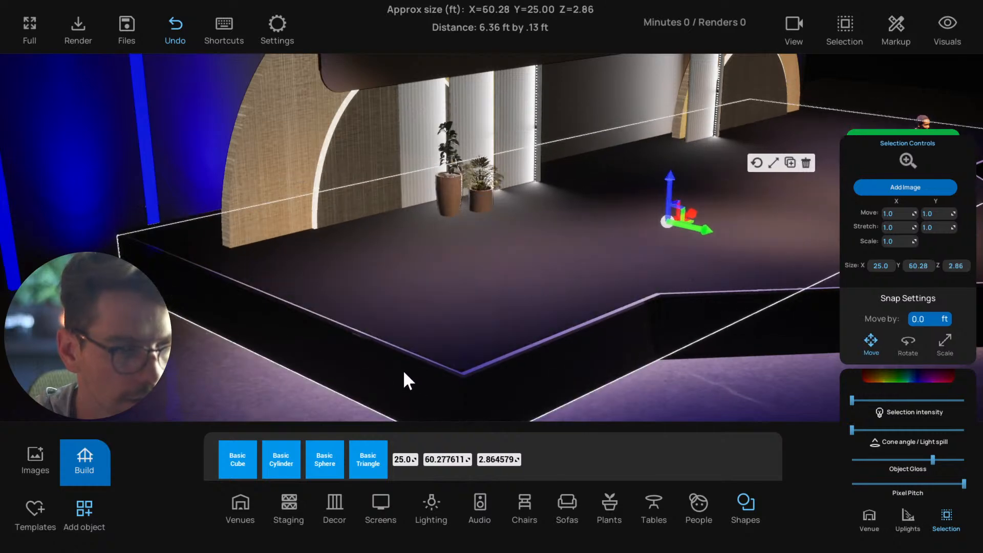
scroll(404, 371, down, 3)
middle_drag(404, 371, 303, 376)
scroll(297, 369, up, 3)
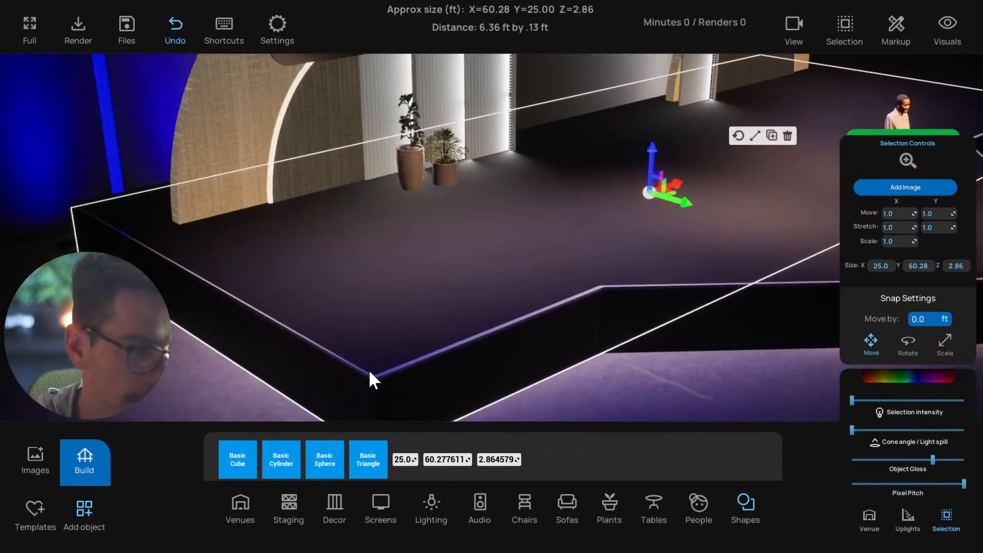
click(398, 366)
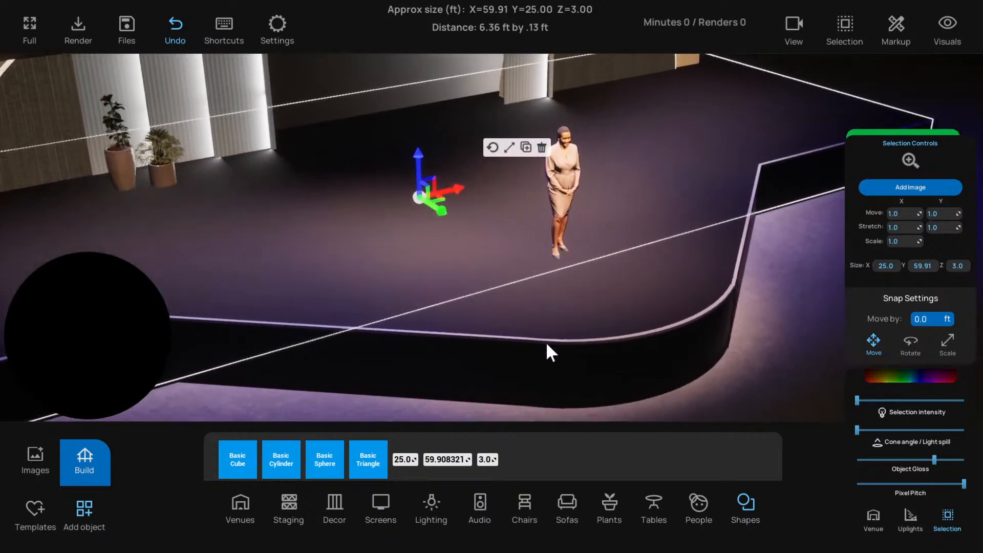
shift+click(514, 336)
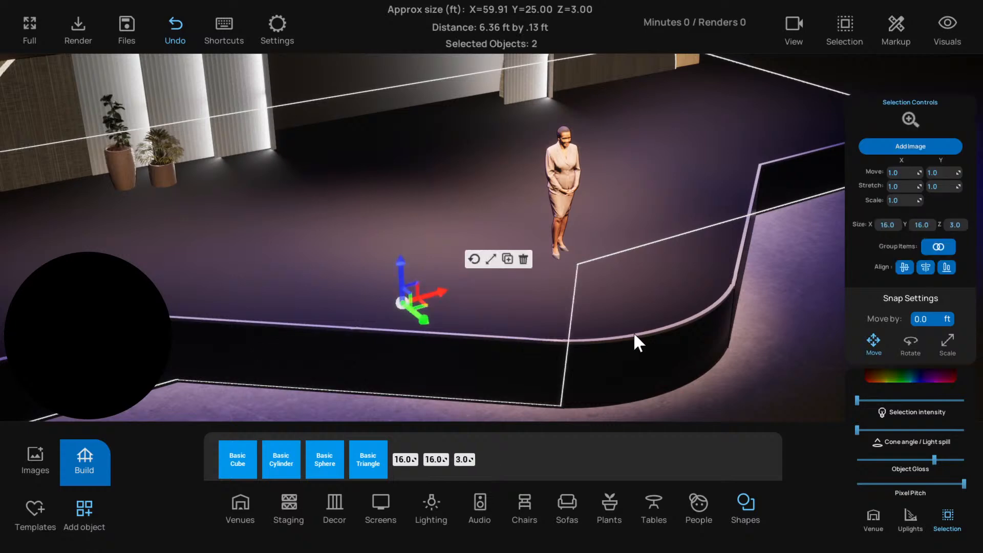
shift+click(638, 336)
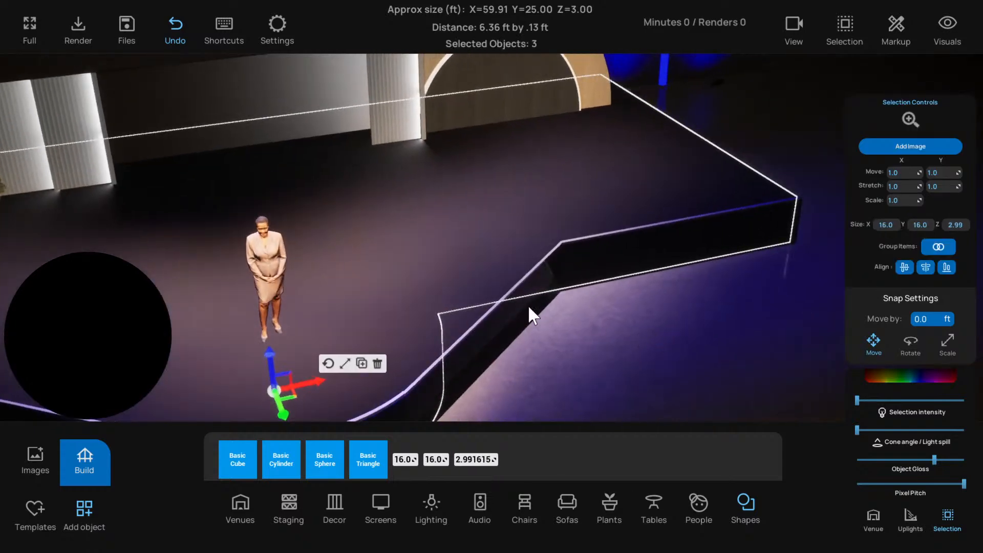
shift+click(510, 291)
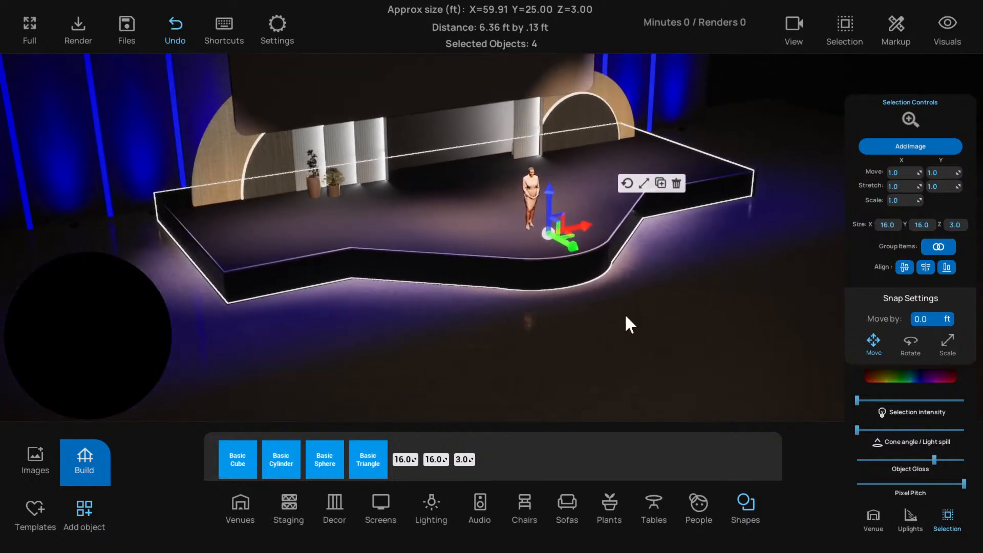
click(852, 34)
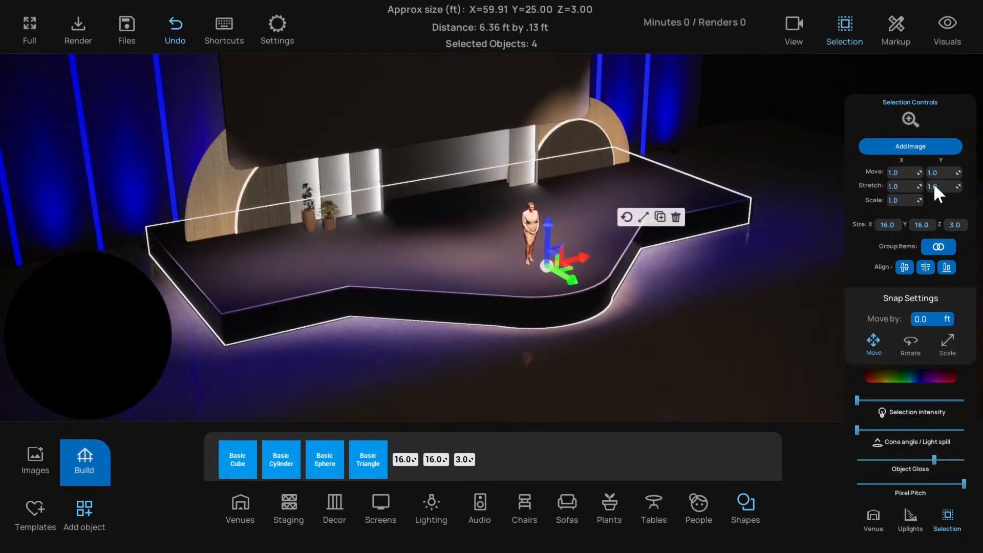
click(933, 245)
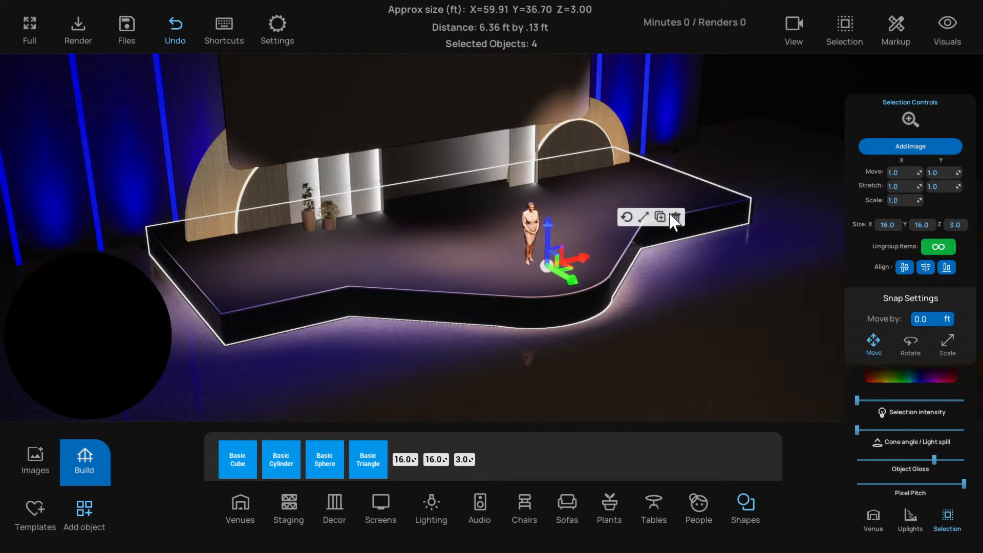
Try raising the grouped stage pieces slightly, and undo the lift
drag(544, 223, 545, 198)
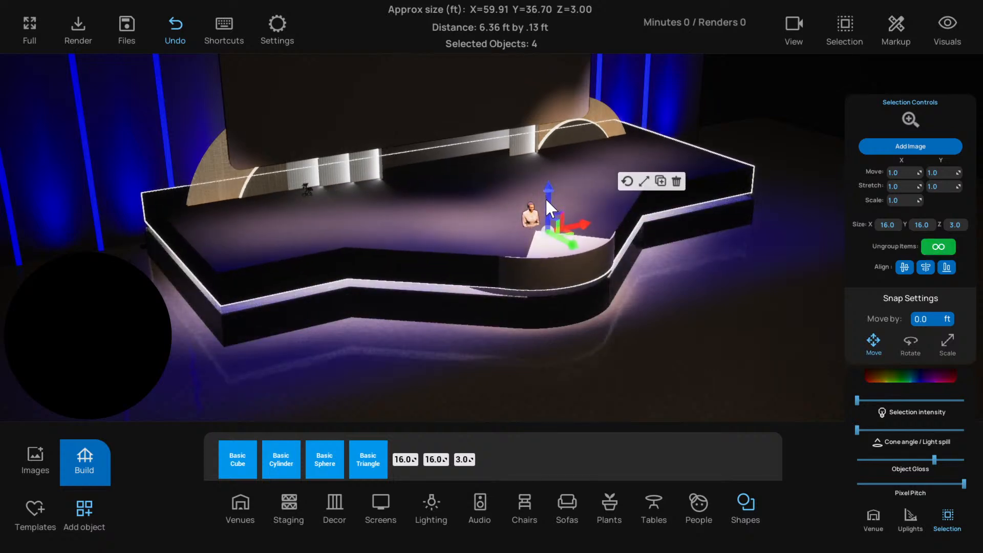
key(ctrl+z)
scroll(598, 311, up, 2)
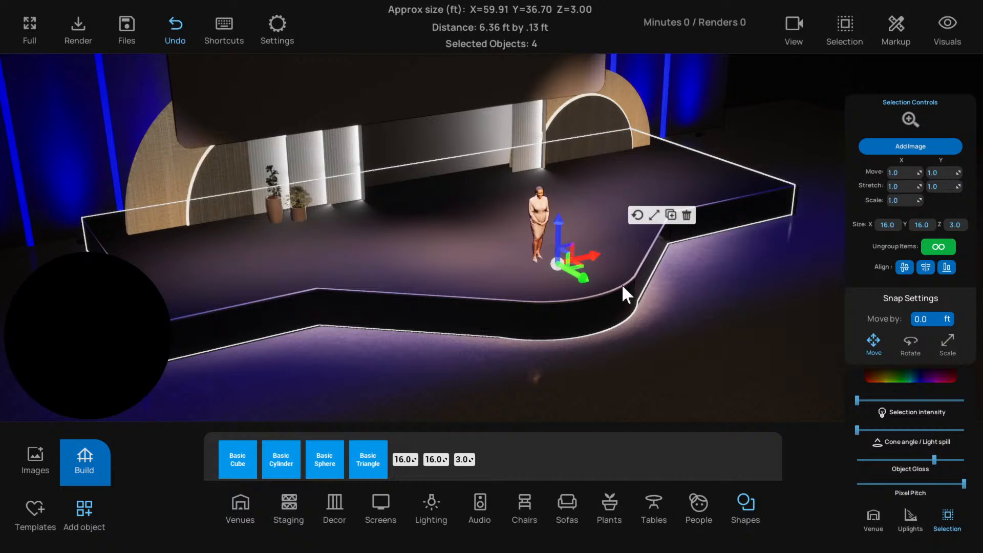
Recolour the grouped stage pieces to a dark grey with a value of 0.060488 and zero saturation
key(d)
click(873, 376)
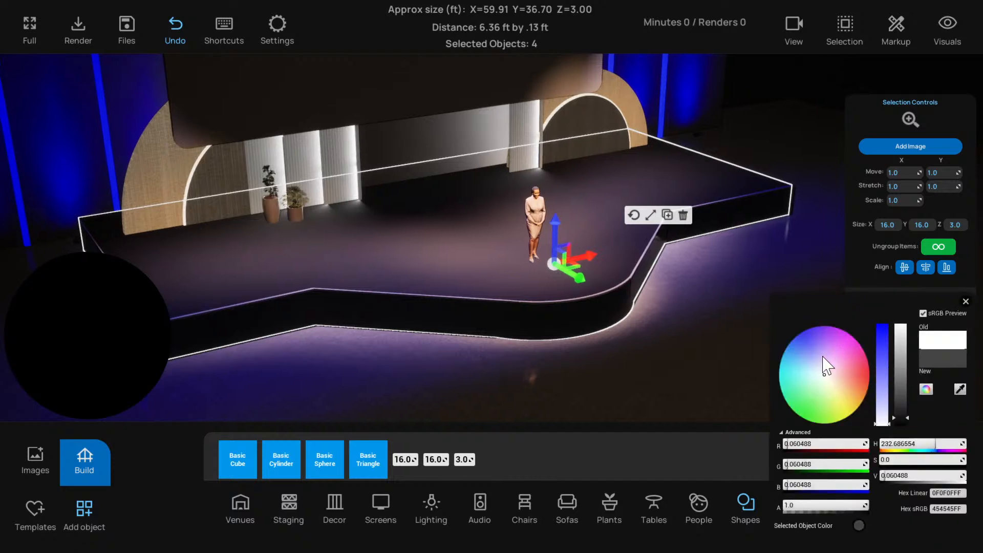
click(965, 301)
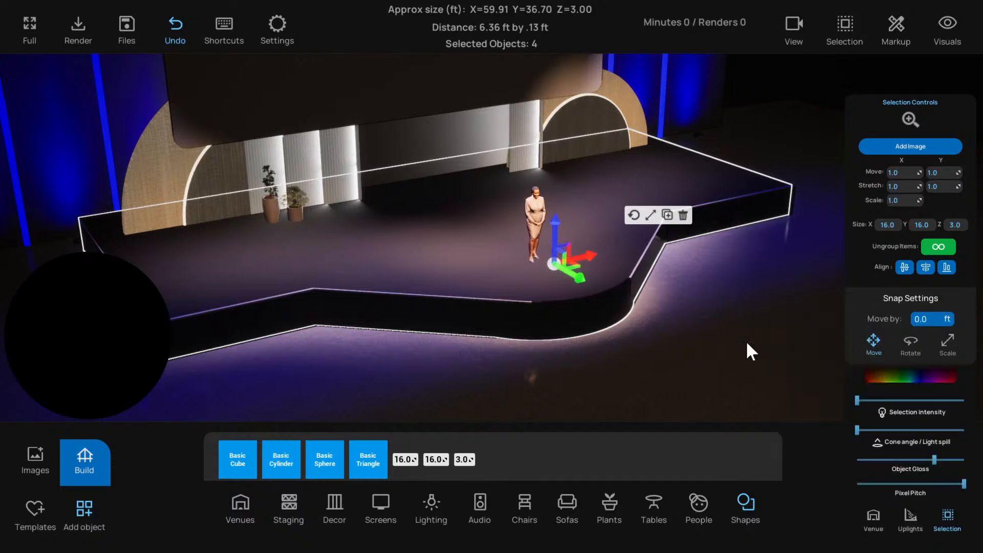
Lift the stage group well above the base to inspect the pieces beneath, and undo the lift
key(a)
key(w)
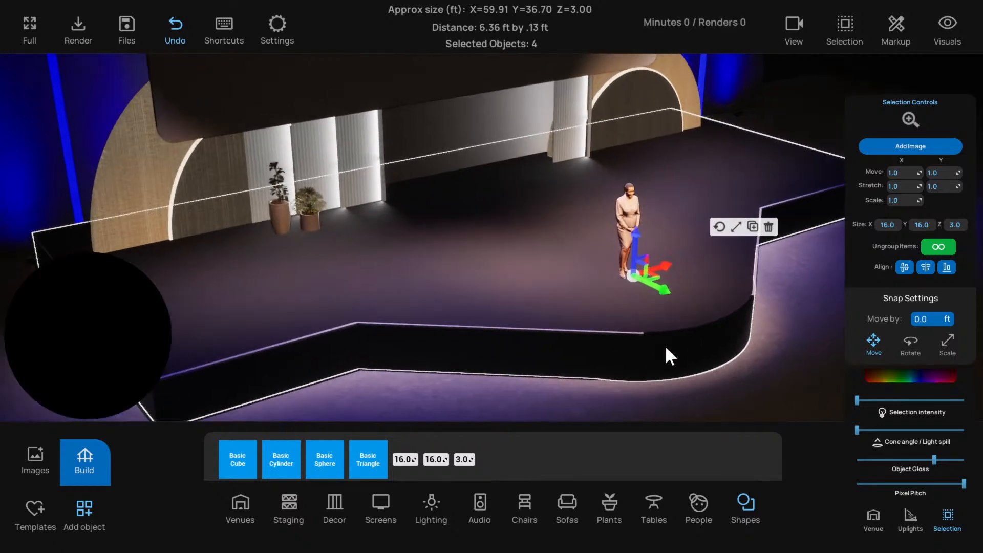
click(337, 327)
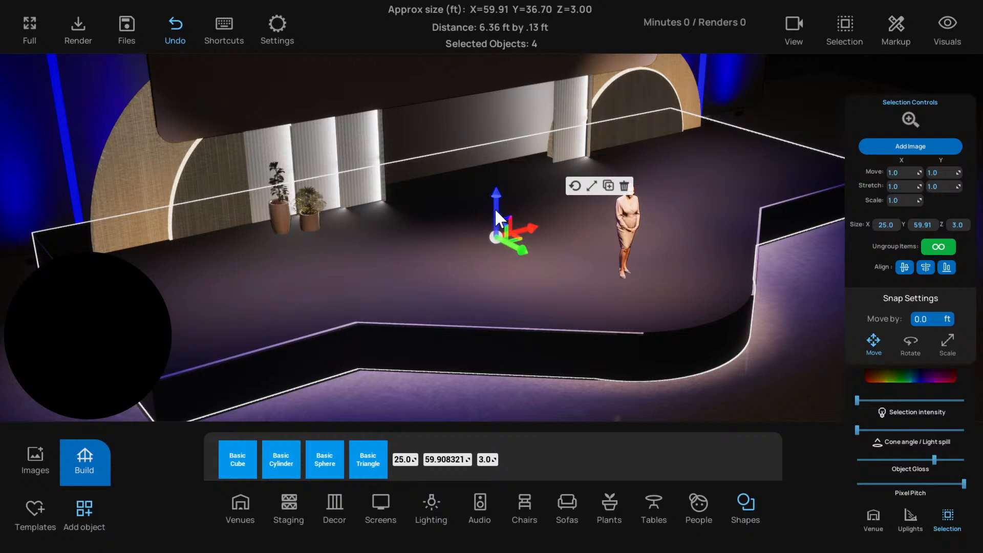
drag(495, 208, 485, 94)
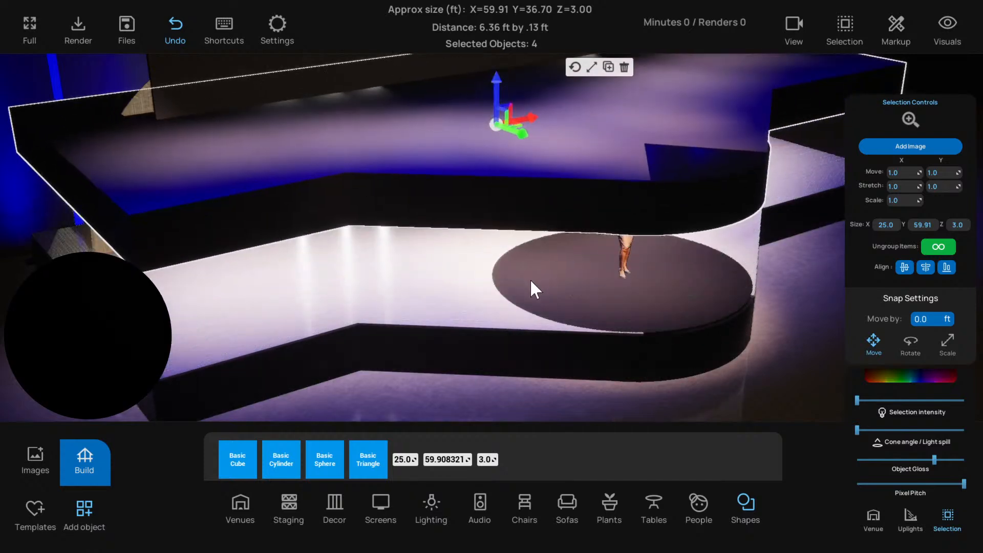
right_drag(530, 279, 502, 287)
key(d)
key(ctrl+z)
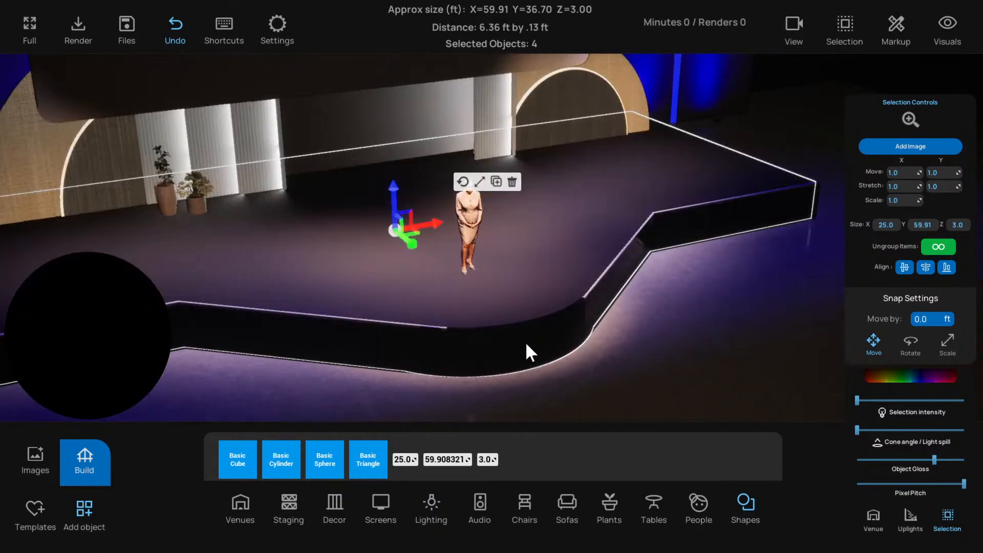
right_drag(525, 342, 544, 331)
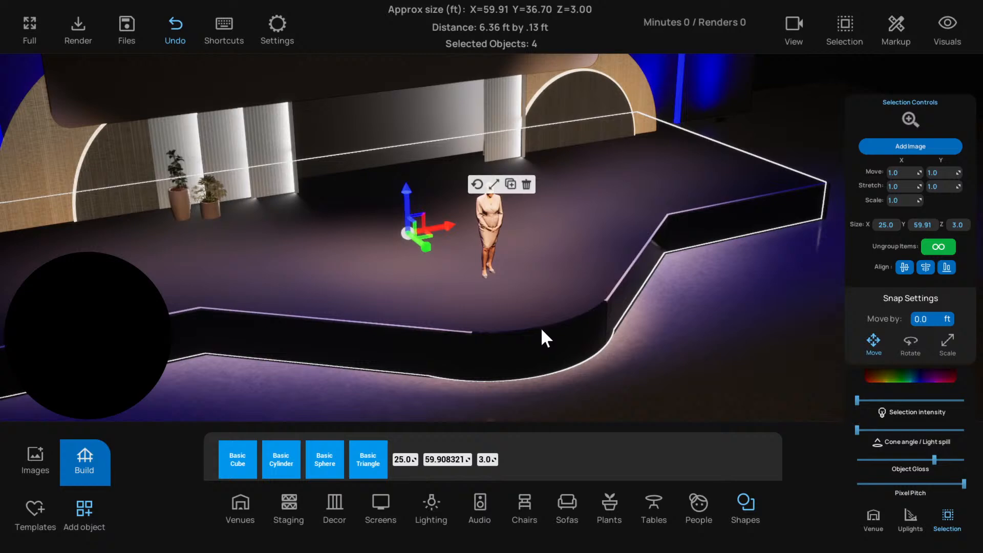
Move the dark 2.86 ft high cylinder from the stage's rounded front corner onto the floor in front
click(541, 327)
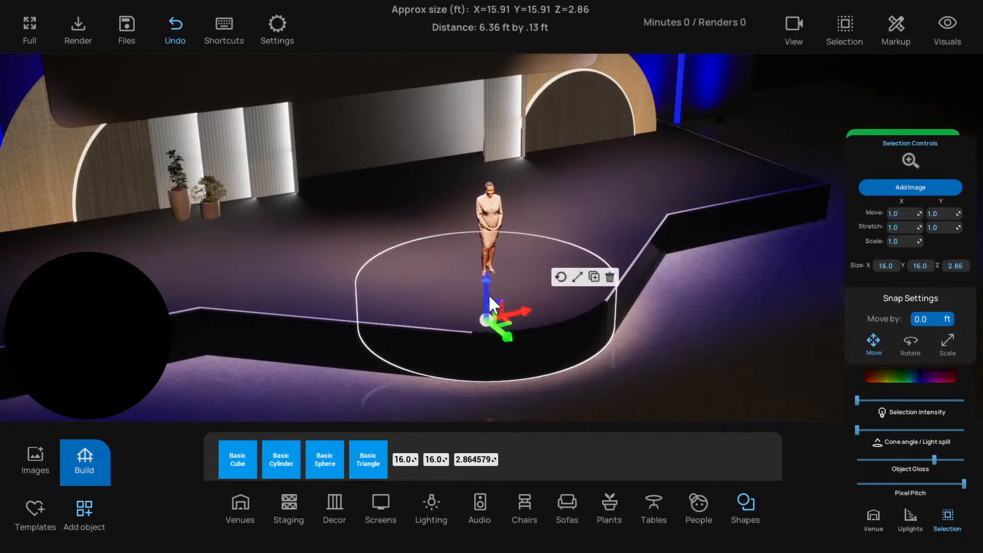
drag(488, 294, 689, 391)
key(ctrl+z)
right_drag(589, 355, 501, 307)
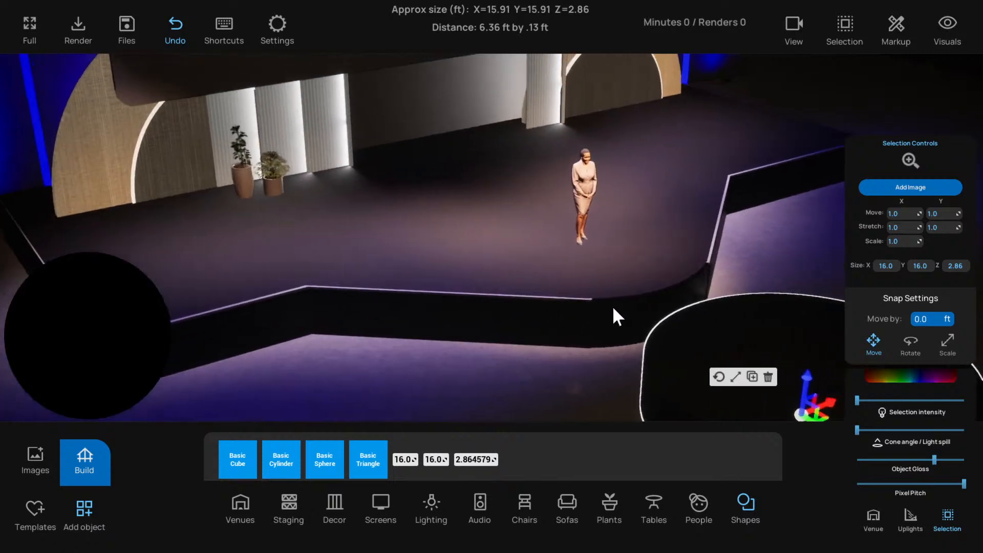
Ungroup the four stage pieces and clear the selection
click(638, 313)
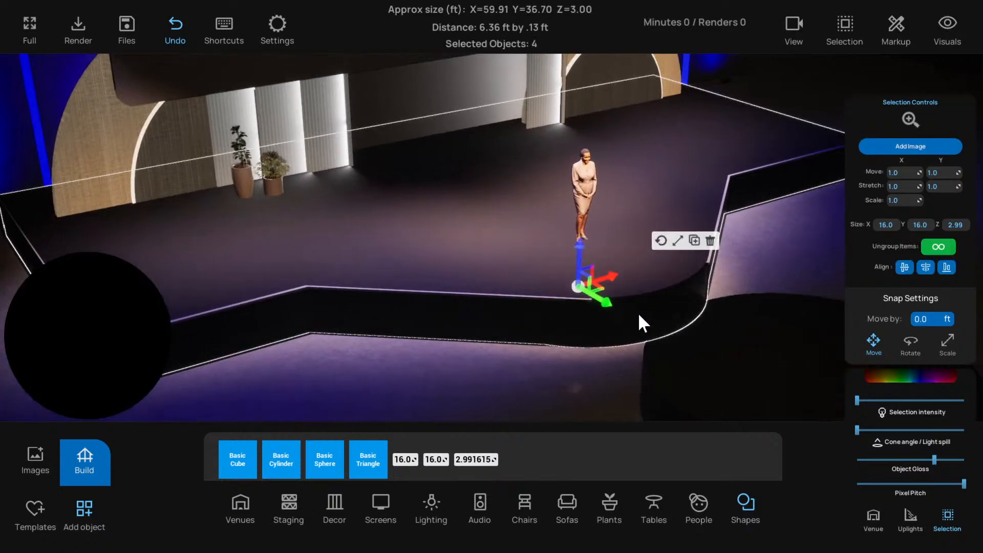
click(943, 249)
click(751, 272)
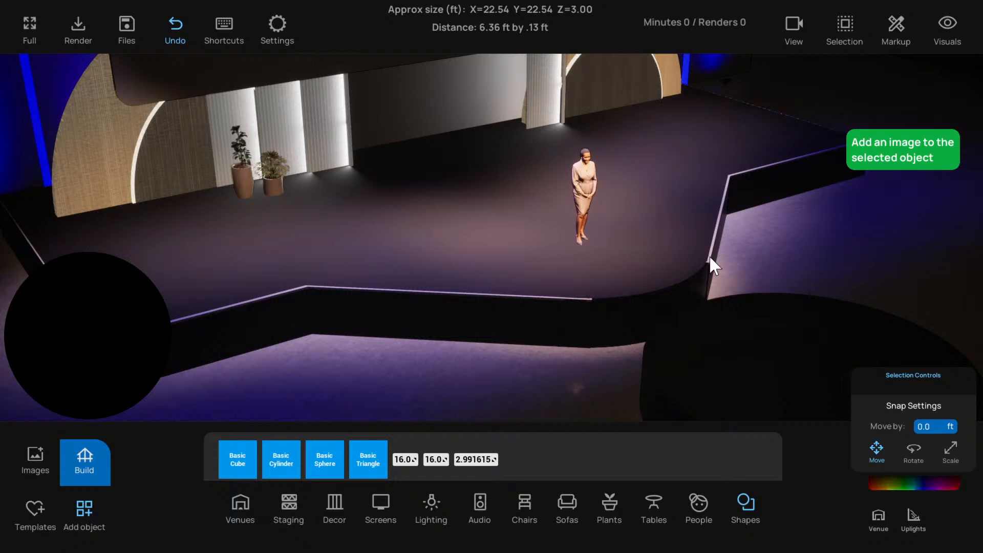
Select the three front pieces and the wide top platform individually, try raising them together, and undo the lift
click(709, 258)
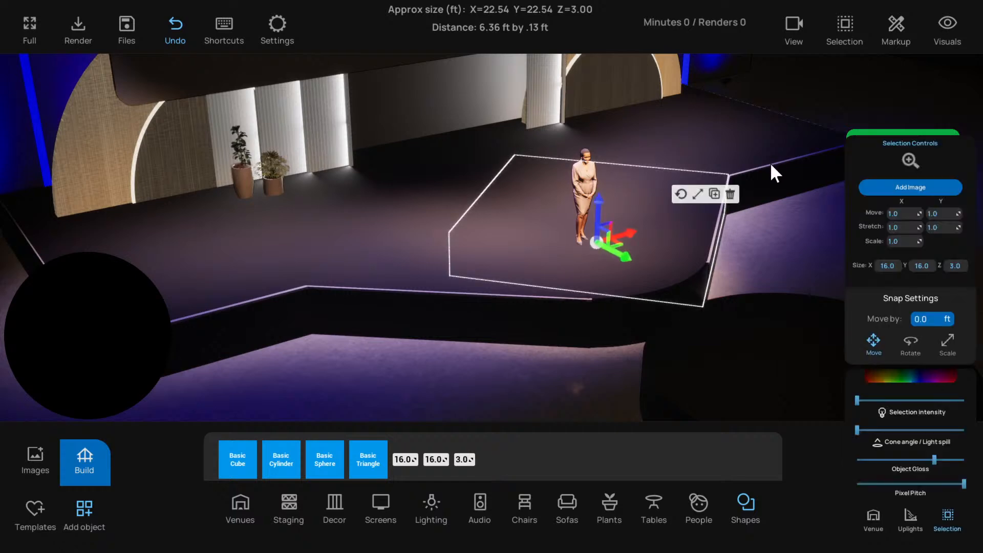
shift+click(631, 313)
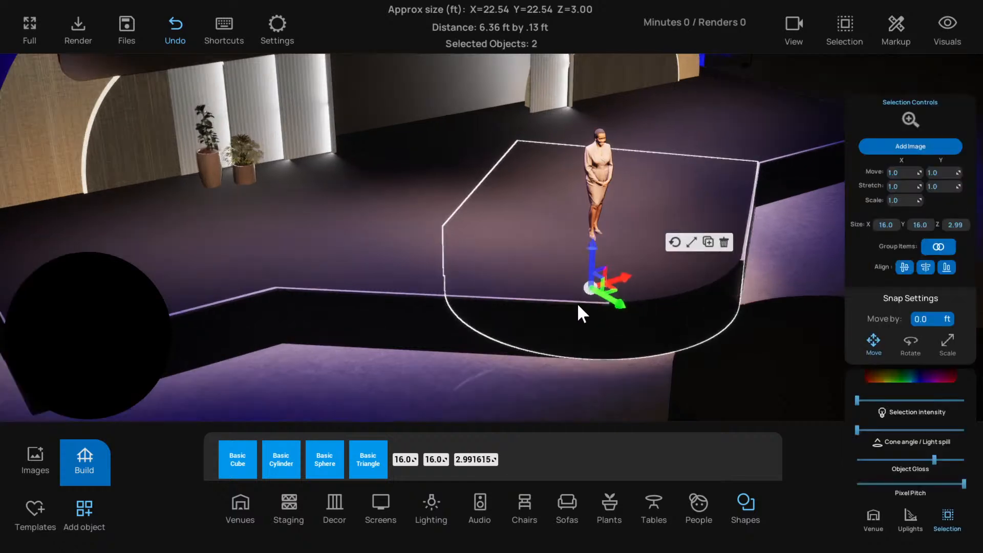
shift+click(546, 299)
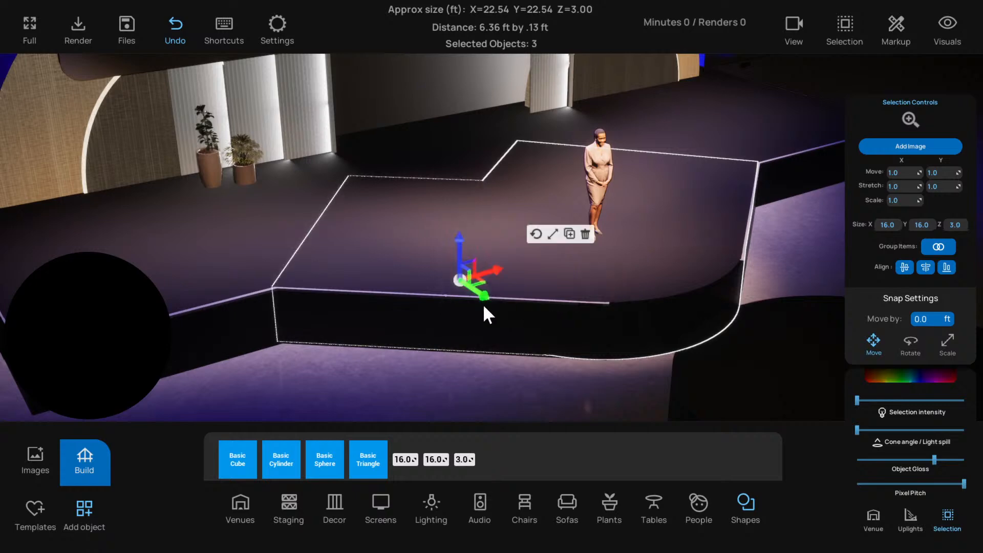
shift+click(232, 297)
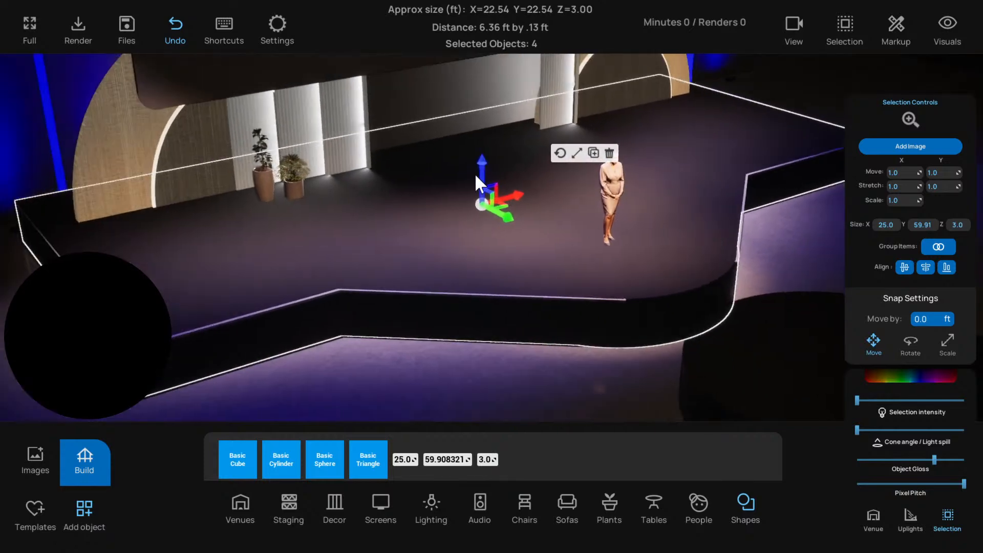
drag(484, 162, 487, 136)
right_drag(726, 201, 364, 220)
key(ctrl+z)
Group the wide top platform with the three front top pieces, and raise the group well above the stage
shift+click(444, 232)
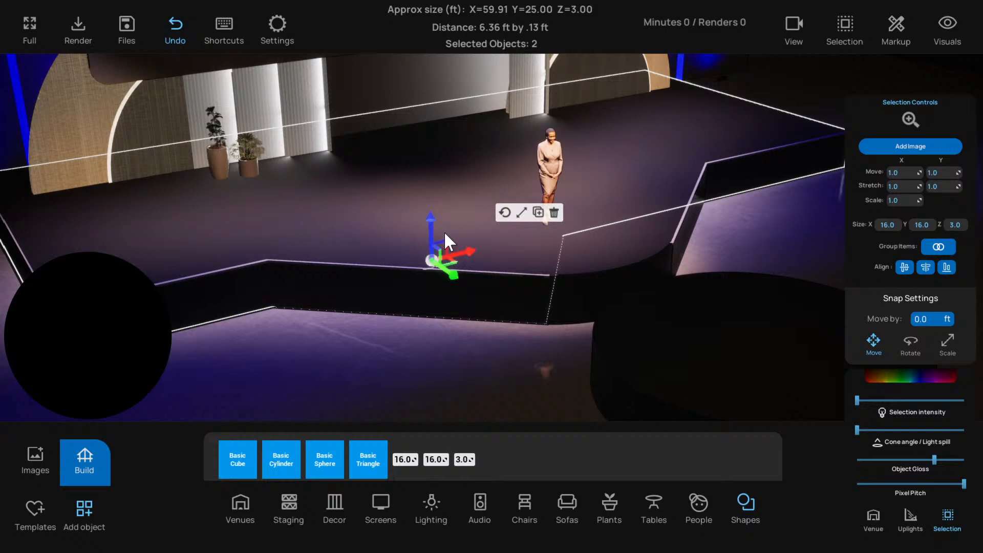
shift+click(602, 241)
shift+click(677, 185)
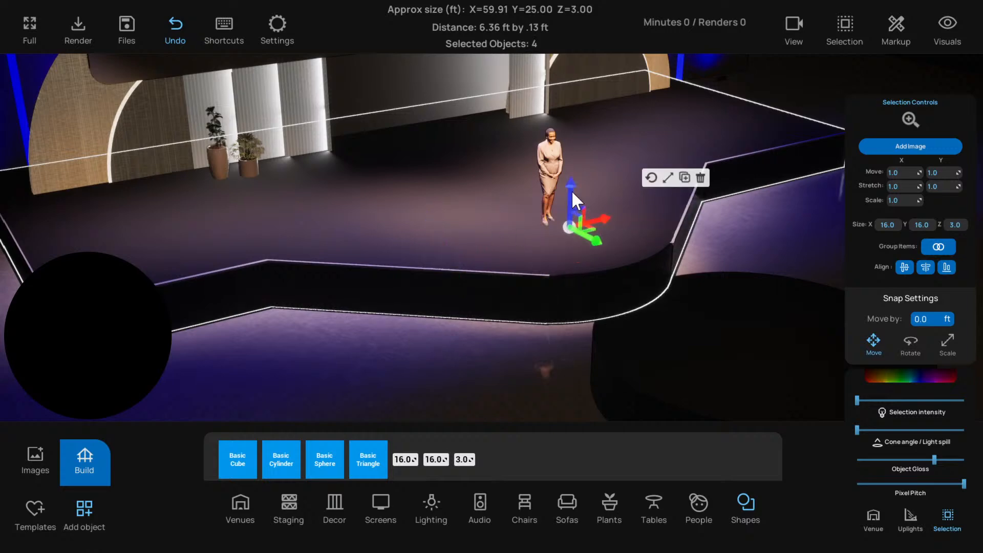
drag(572, 191, 573, 131)
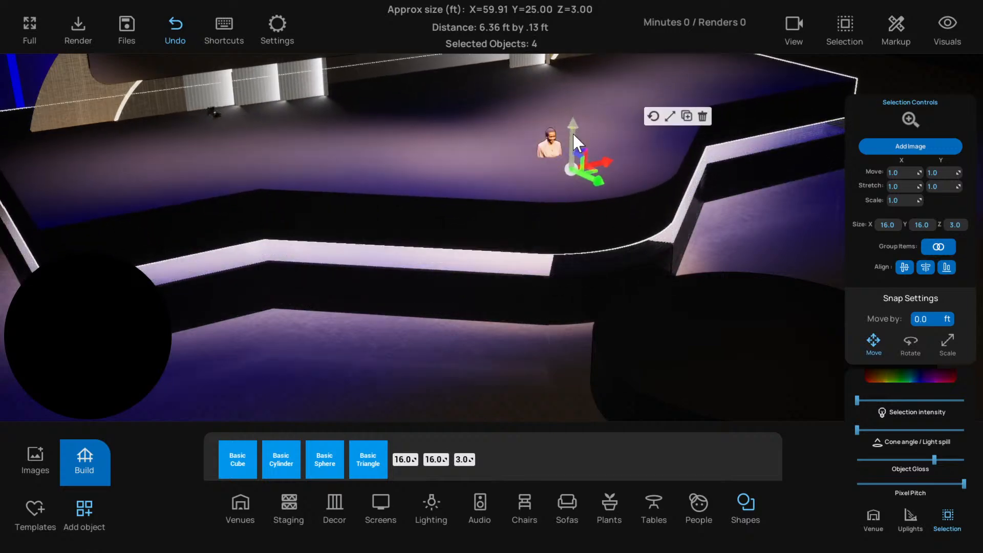
click(939, 246)
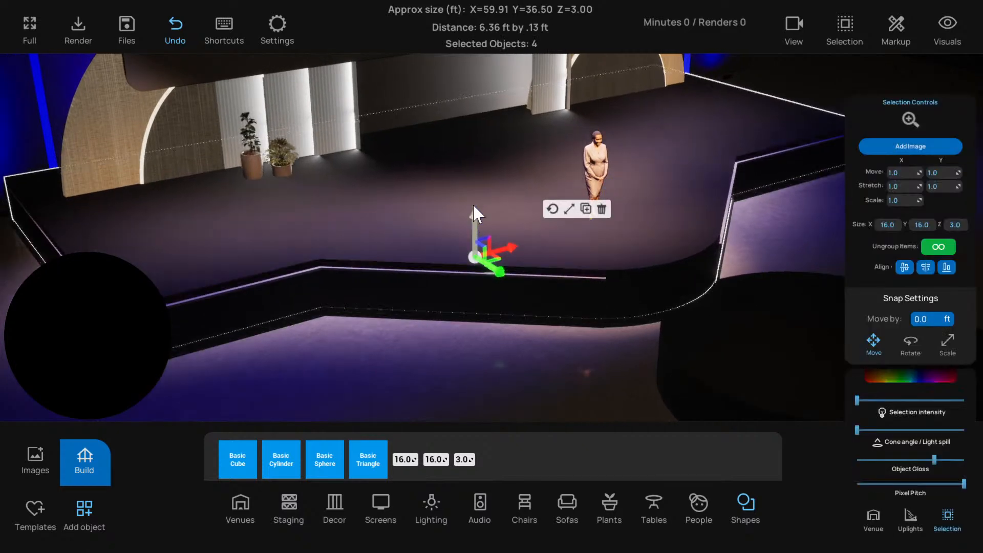
drag(473, 206, 481, 104)
Set the exposed 2.99 ft high trim cylinder's colour to full white (FFFFFFFF)
click(633, 258)
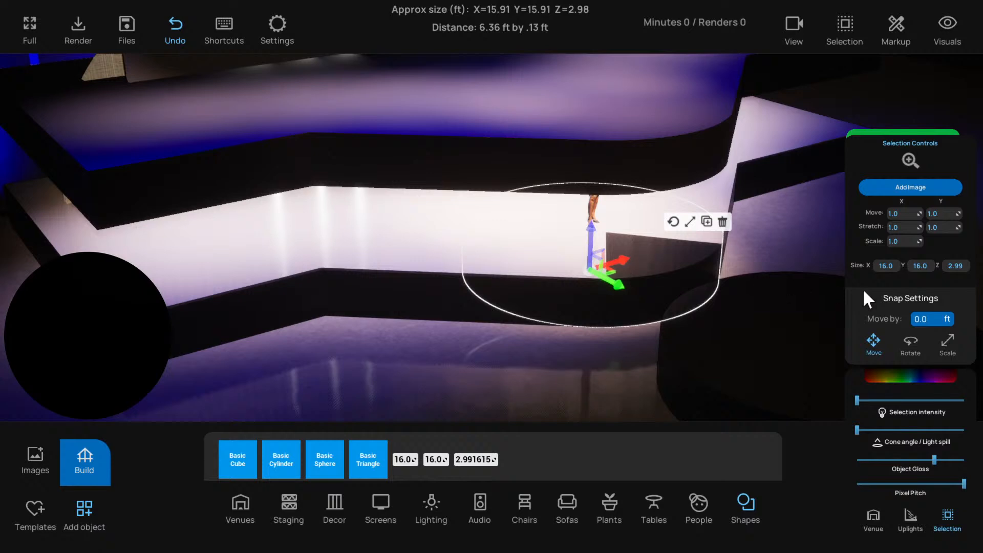
click(901, 378)
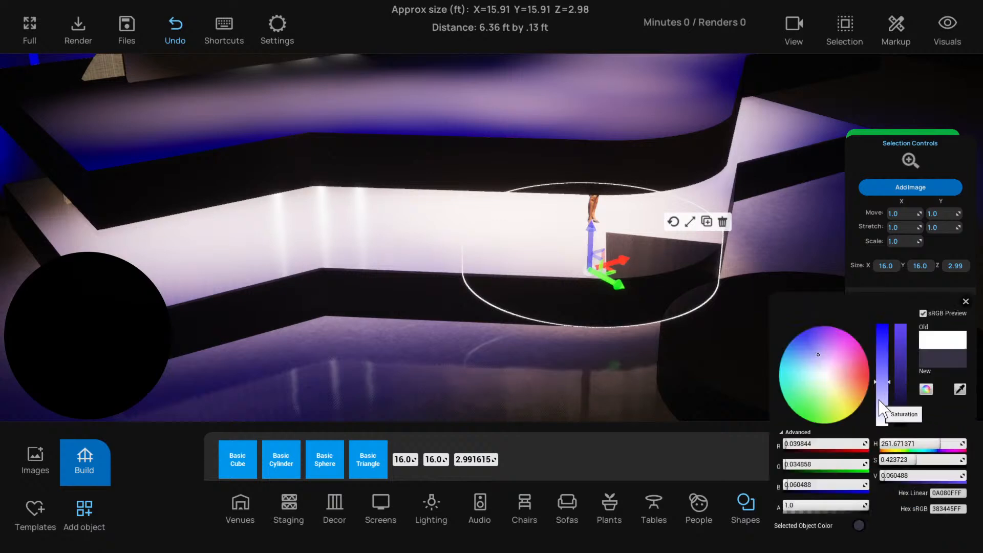
drag(880, 402, 902, 280)
click(578, 386)
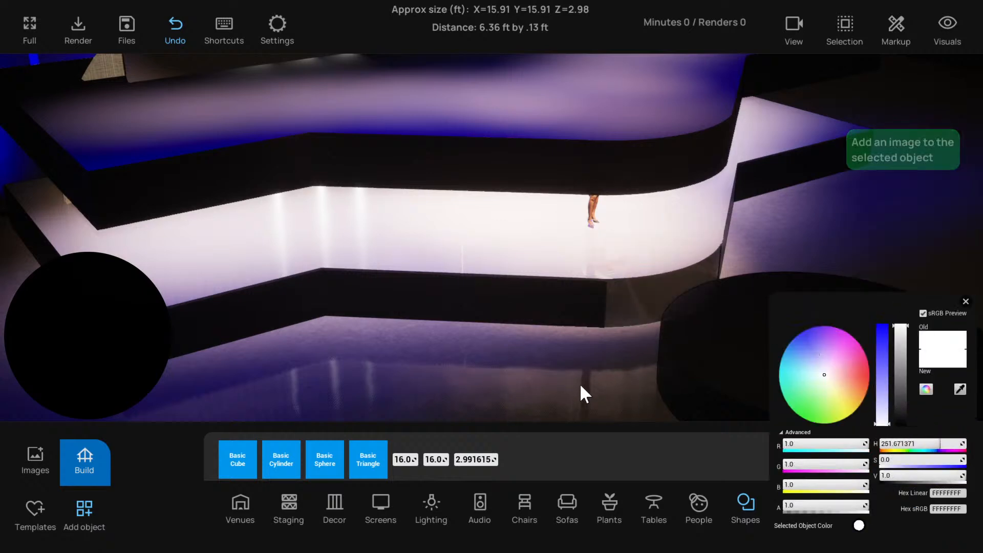
Group the wide light trim platform with its three front trim pieces beneath the raised top
right_drag(580, 385, 544, 289)
right_drag(187, 218, 197, 196)
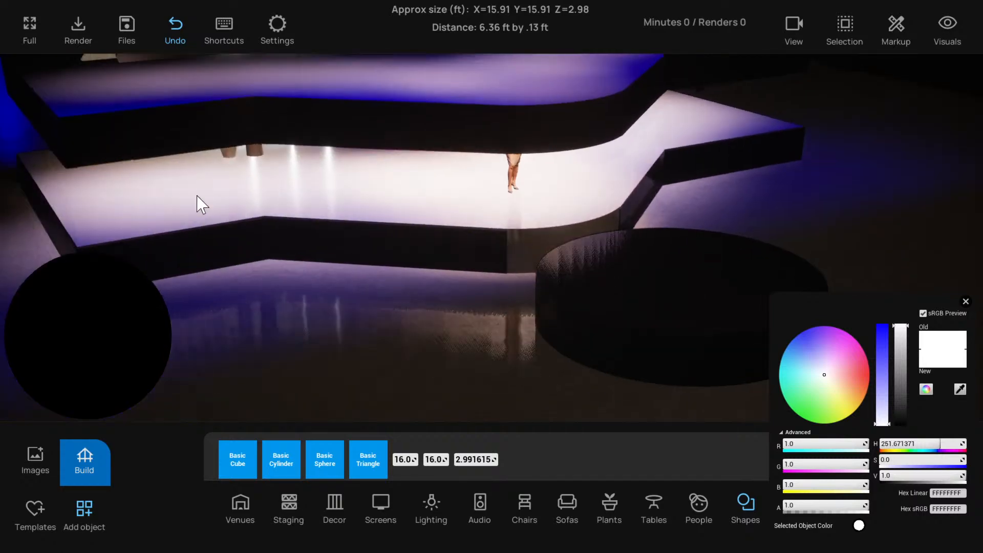
click(198, 196)
shift+click(470, 216)
shift+click(556, 211)
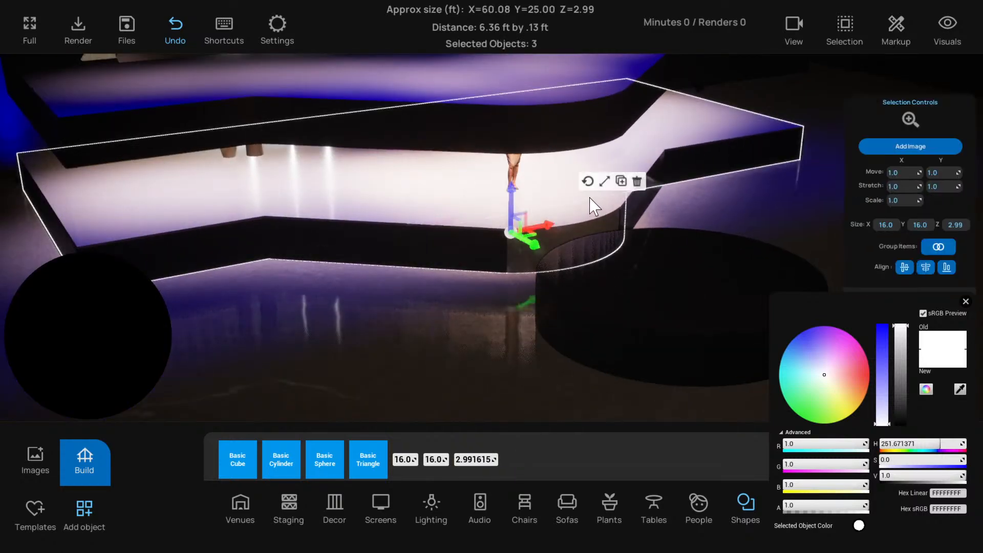
shift+click(625, 184)
click(938, 246)
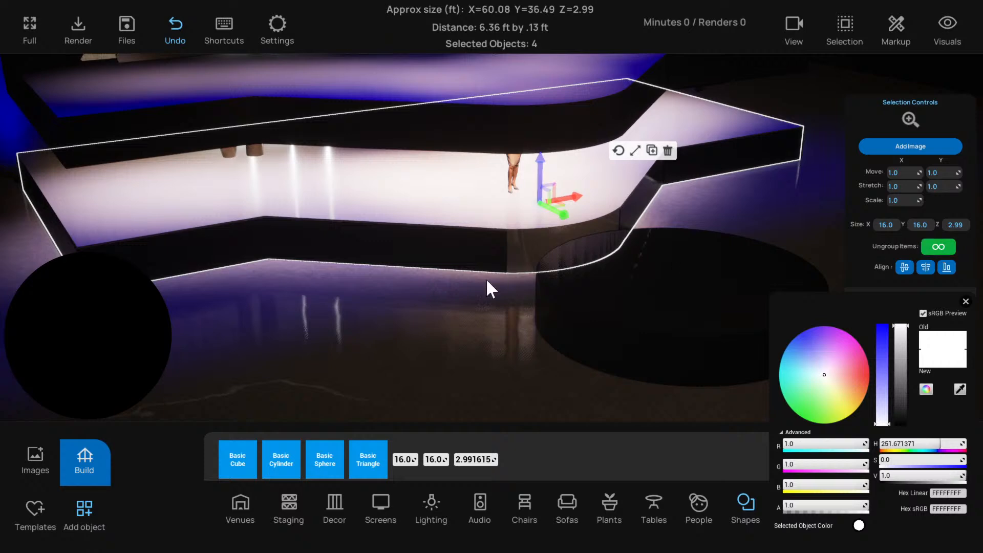
Try raising the grouped white trim layer above the dark fascia, undo the lift, and select the raised top group
click(435, 278)
right_drag(434, 277, 463, 246)
click(468, 180)
drag(583, 170, 583, 152)
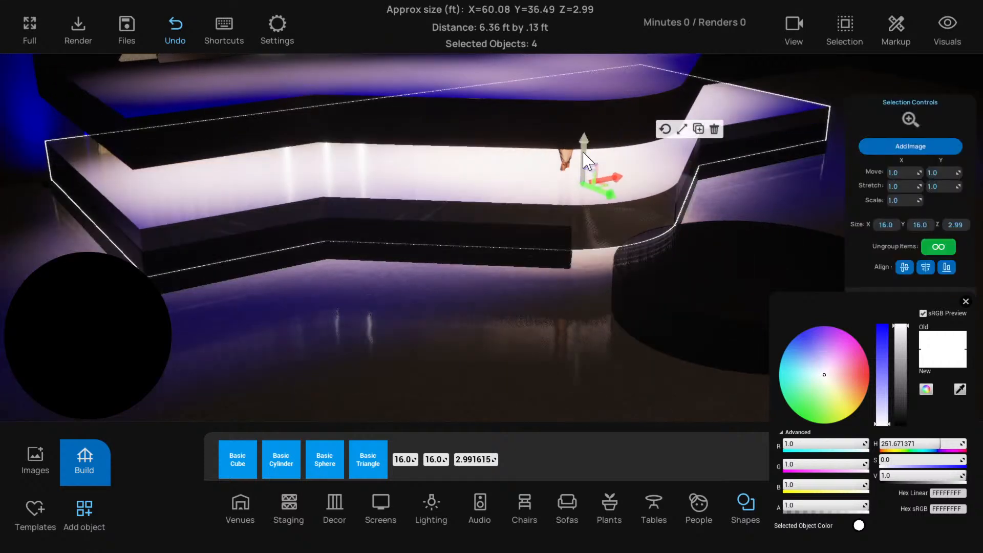
key(ctrl+z)
click(514, 138)
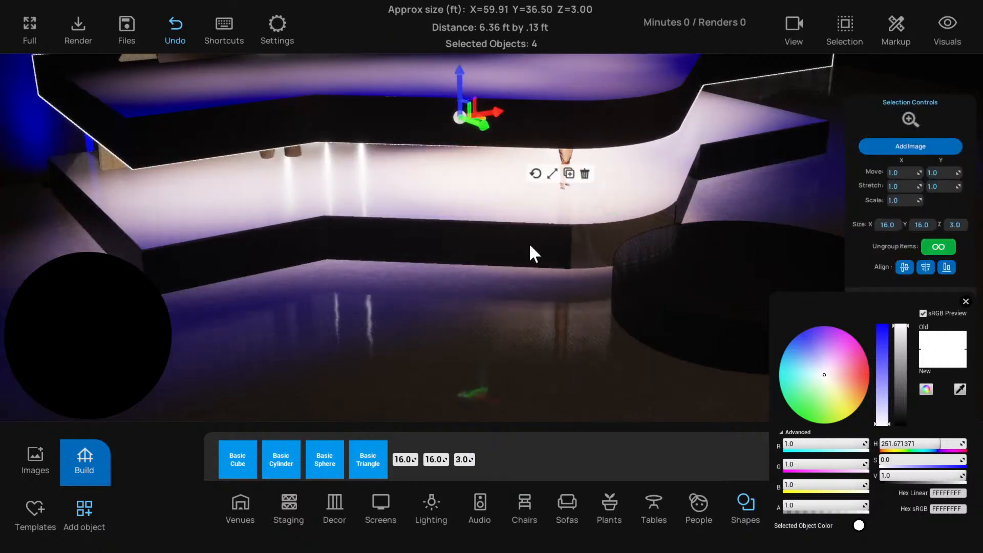
Move the loose dark 2.86 ft high cylinder back into the fascia's curved front corner
click(709, 315)
key(d)
drag(705, 324, 506, 241)
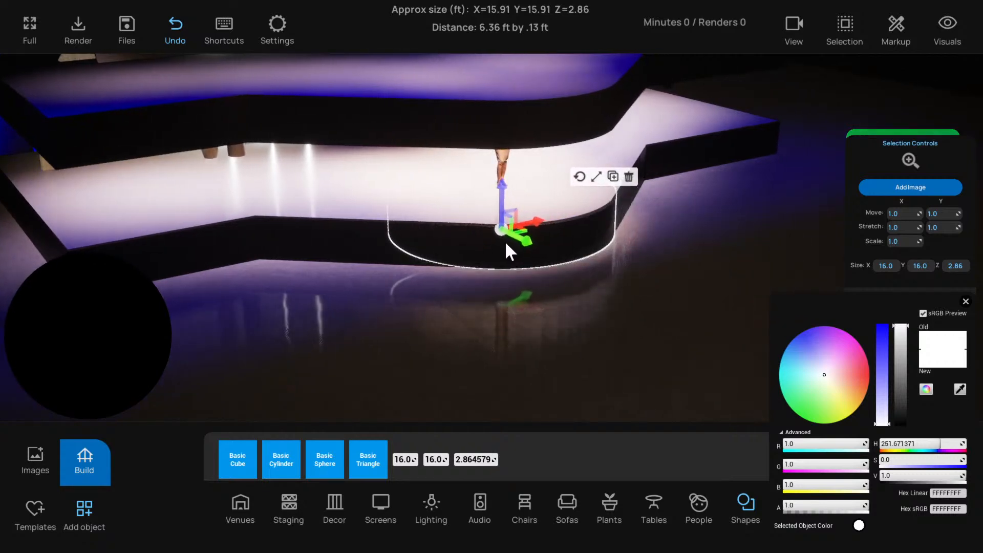
click(491, 310)
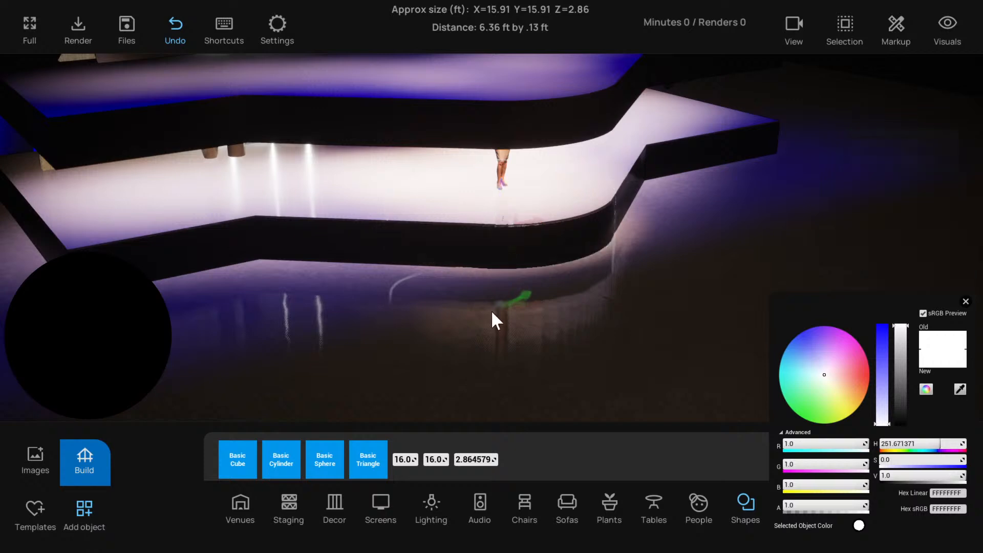
click(571, 246)
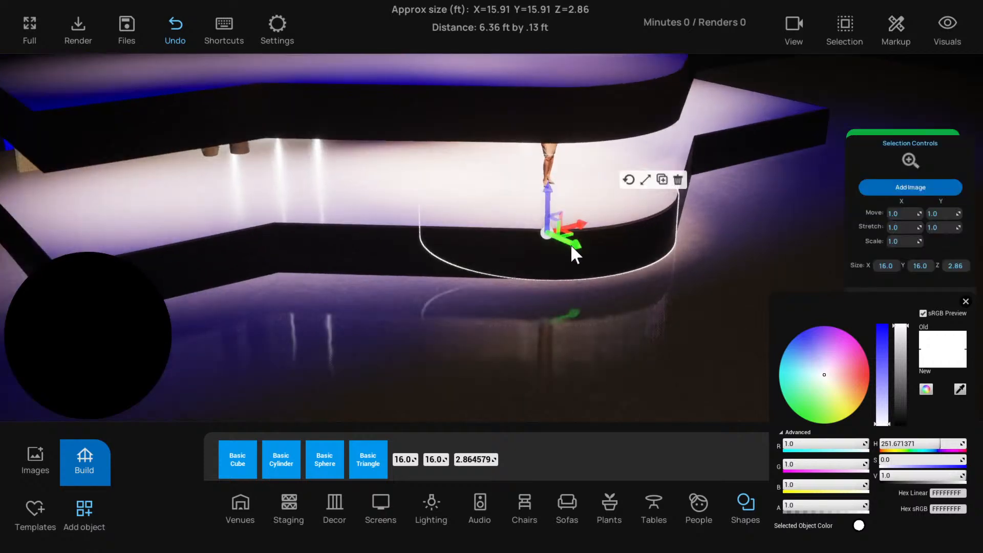
click(560, 314)
right_drag(560, 315, 529, 301)
scroll(530, 301, down, 3)
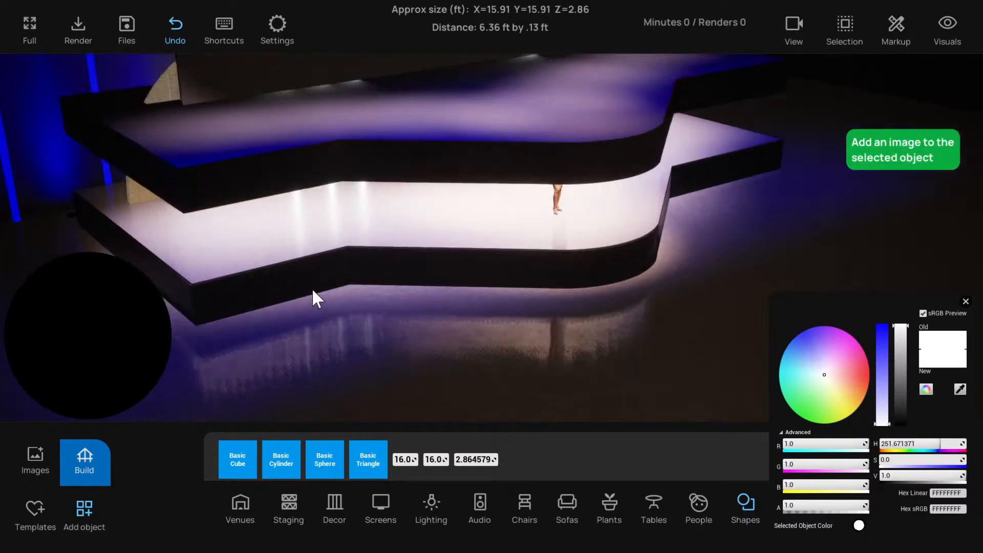
Raise the white trim group partway toward the top group so the dark fascia beneath is exposed
click(379, 220)
alt+drag(464, 207, 463, 174)
click(325, 306)
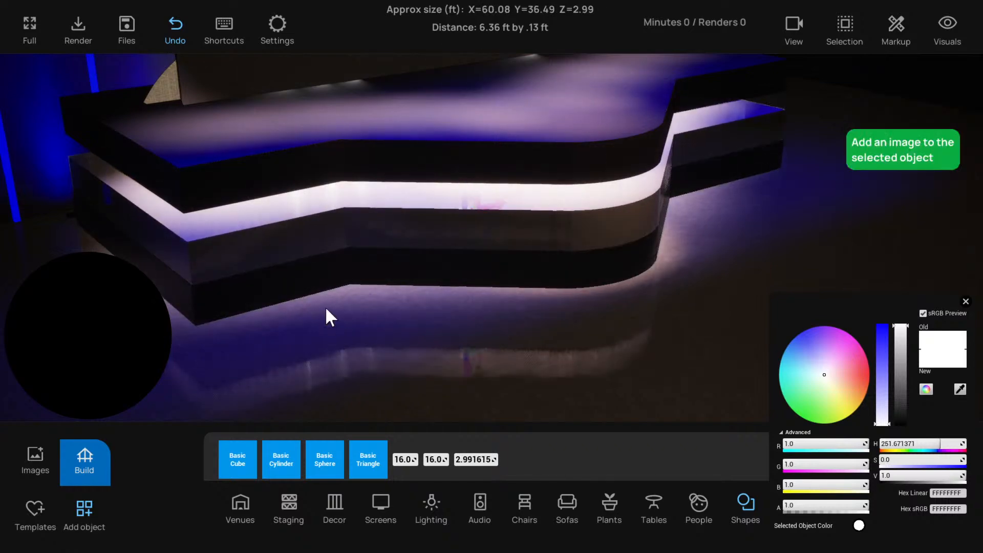
Group the wide dark fascia platform with its three front fascia pieces, closing the colour picker
click(394, 278)
shift+click(533, 277)
shift+click(626, 274)
right_drag(668, 281, 555, 250)
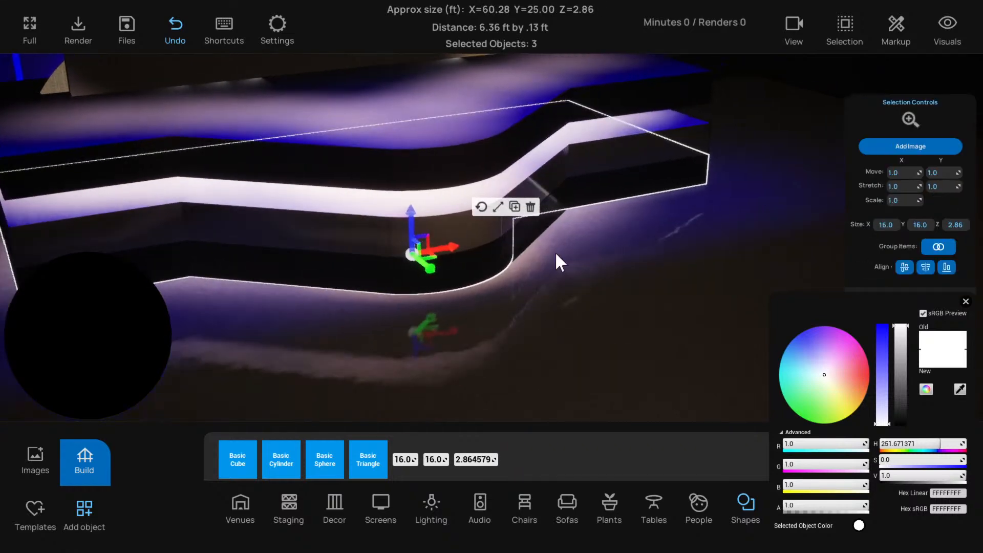
shift+click(533, 243)
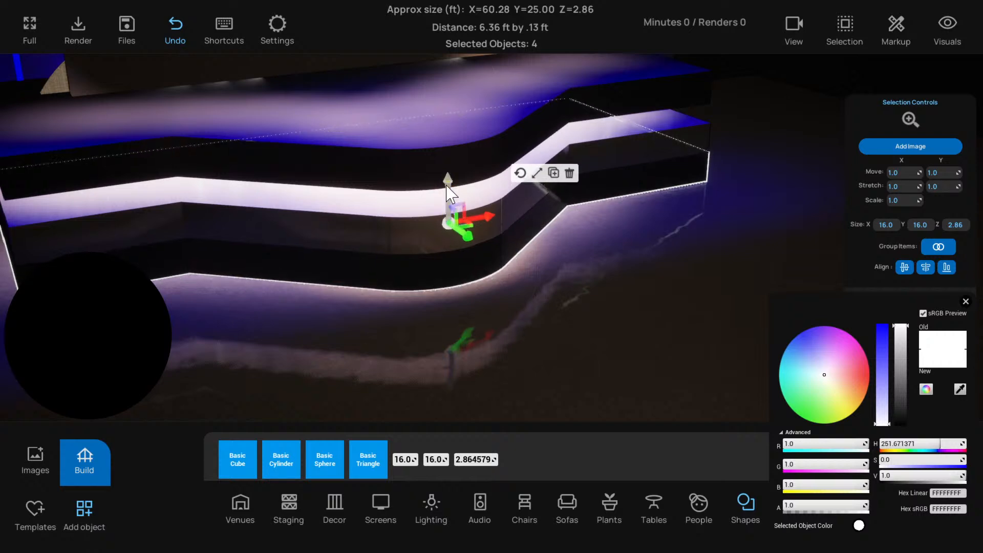
click(965, 302)
click(937, 250)
click(664, 314)
right_drag(664, 314, 540, 301)
scroll(540, 301, down, 3)
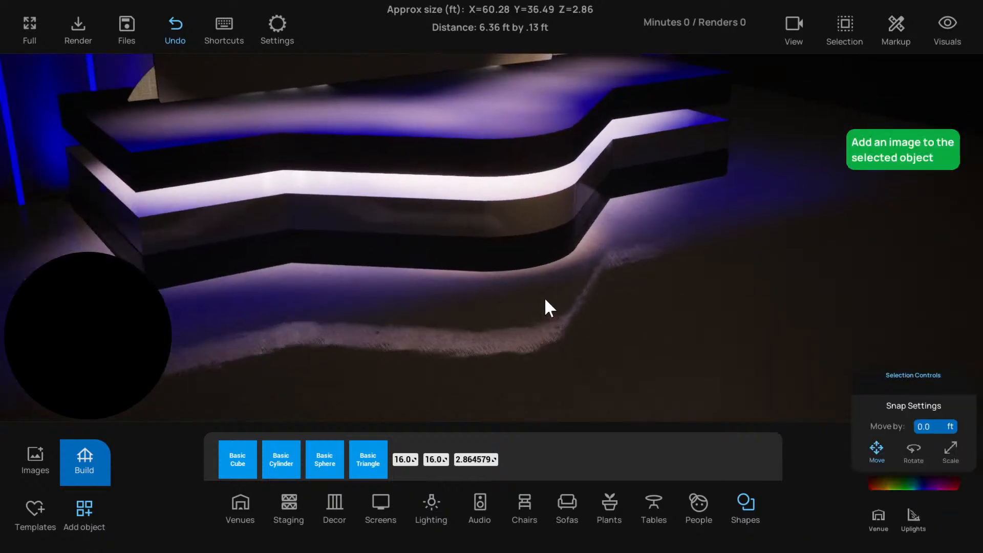
scroll(545, 300, down, 2)
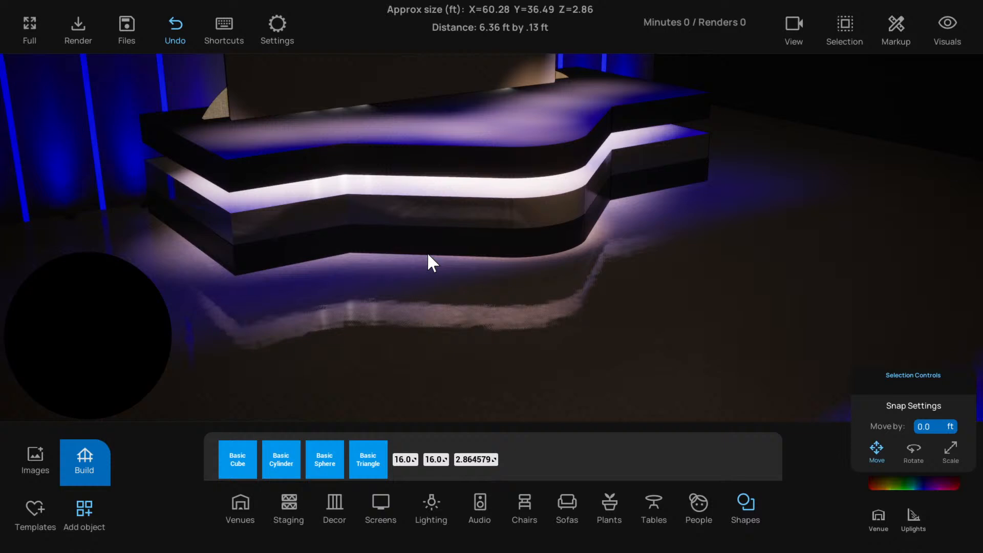
scroll(410, 203, up, 3)
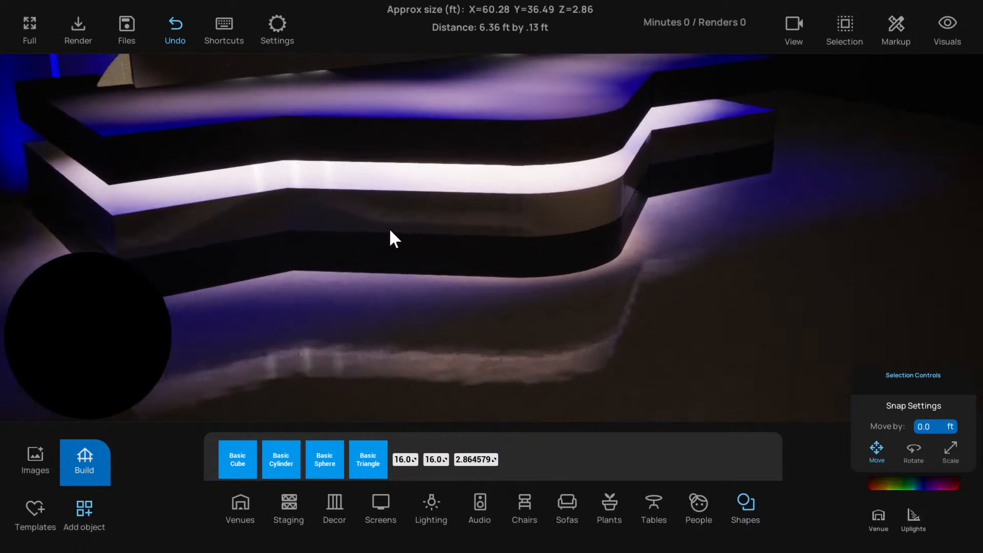
Lower the white trim group back down over the dark fascia group
click(387, 206)
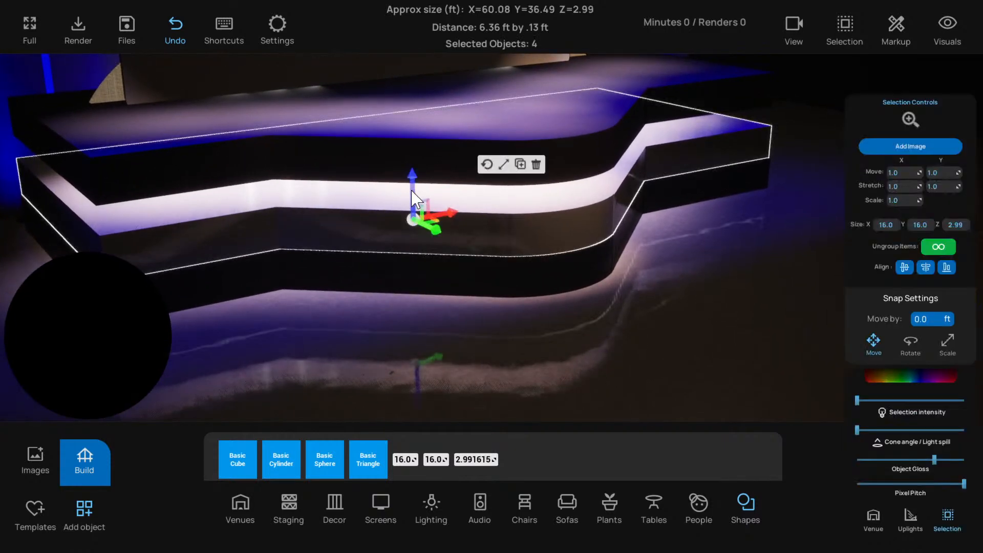
drag(411, 186, 409, 224)
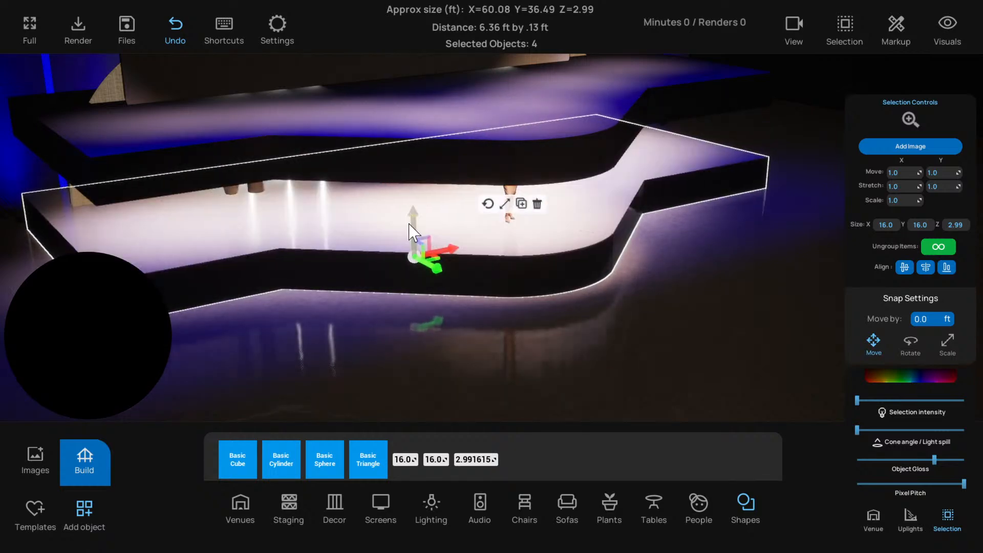
click(391, 168)
click(505, 254)
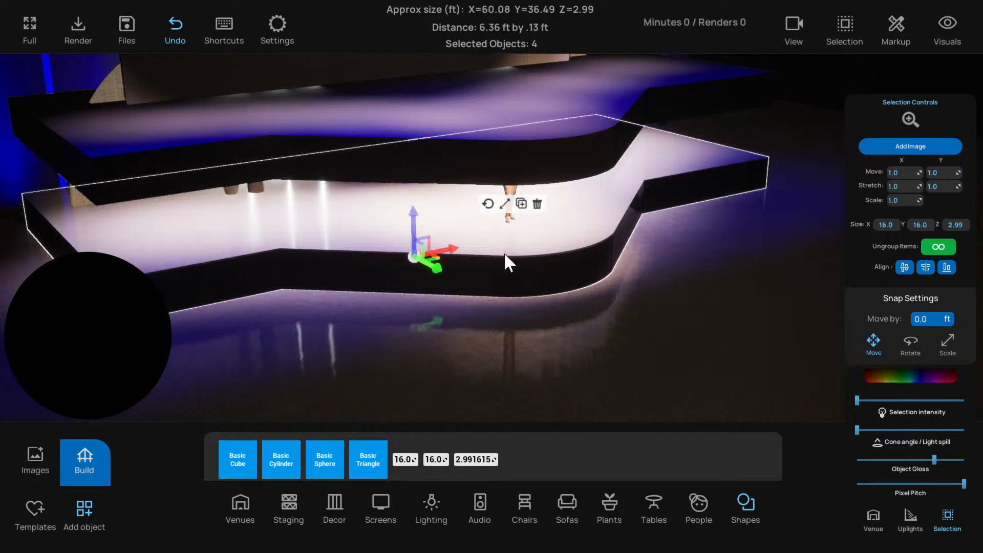
Set the trim group's colour to fully saturated violet (sRGB 7A00FF) and its selection intensity to about half
click(896, 376)
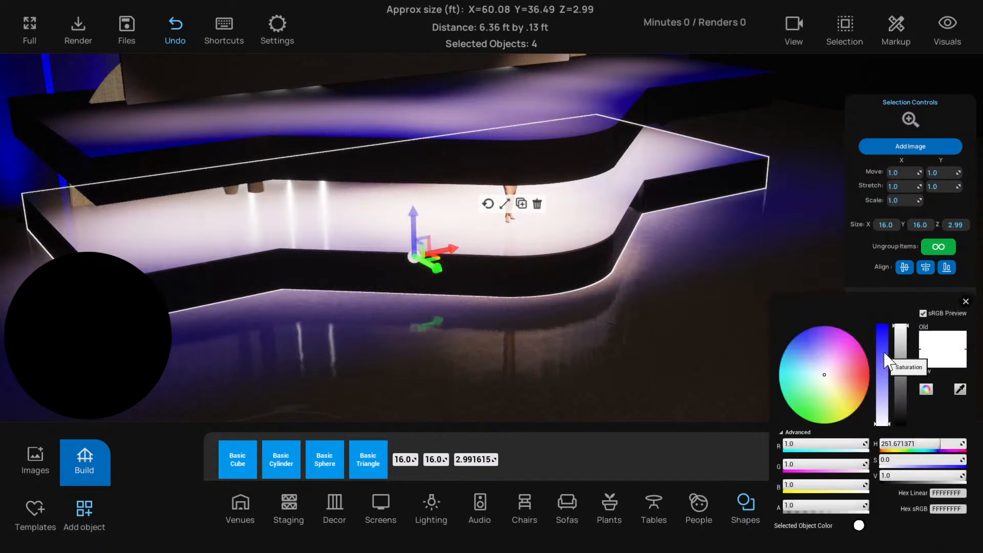
drag(886, 361, 891, 300)
click(966, 301)
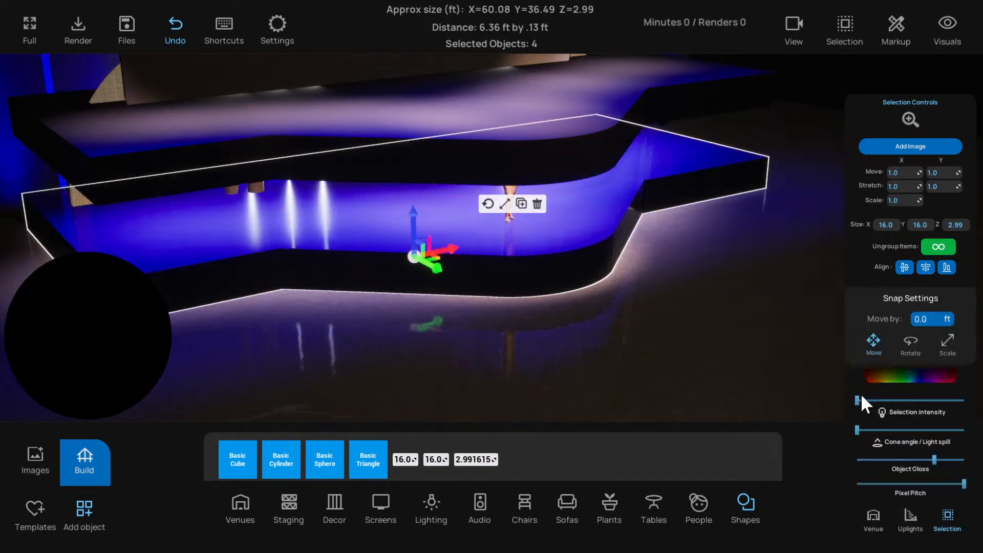
drag(861, 400, 907, 400)
Lower the dark top group onto the stage until only a thin trim line shows along the edge, and save the project
drag(555, 165, 517, 233)
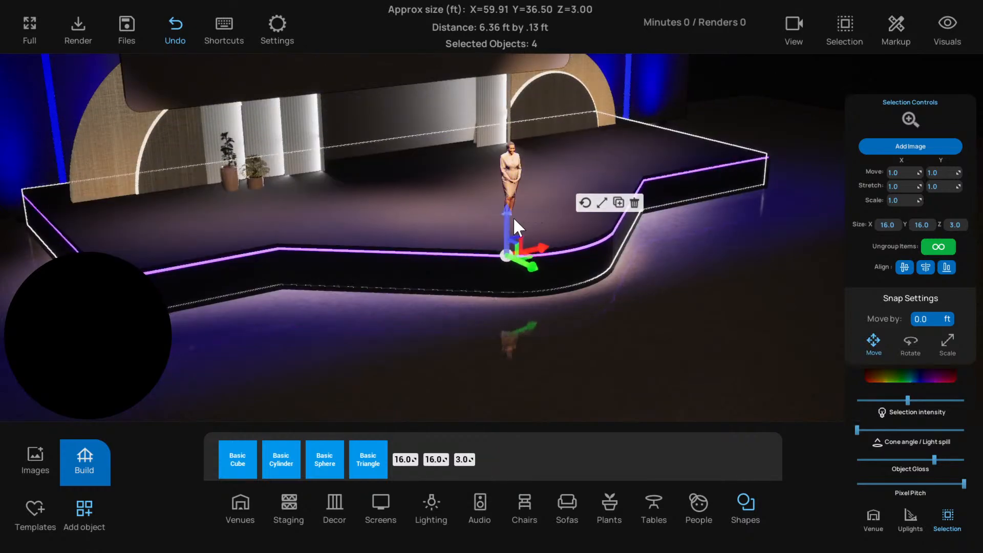
drag(513, 222, 513, 219)
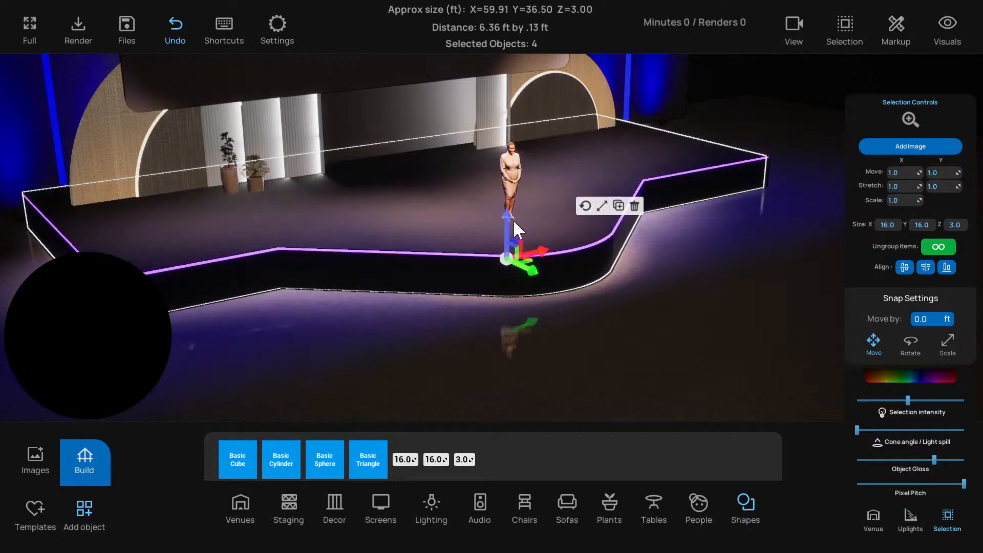
click(481, 254)
click(425, 312)
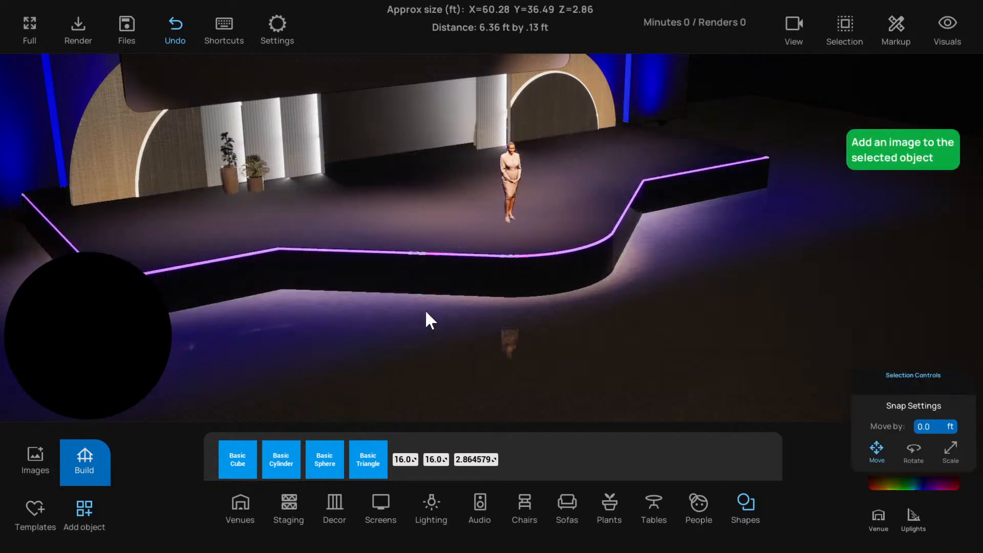
click(499, 254)
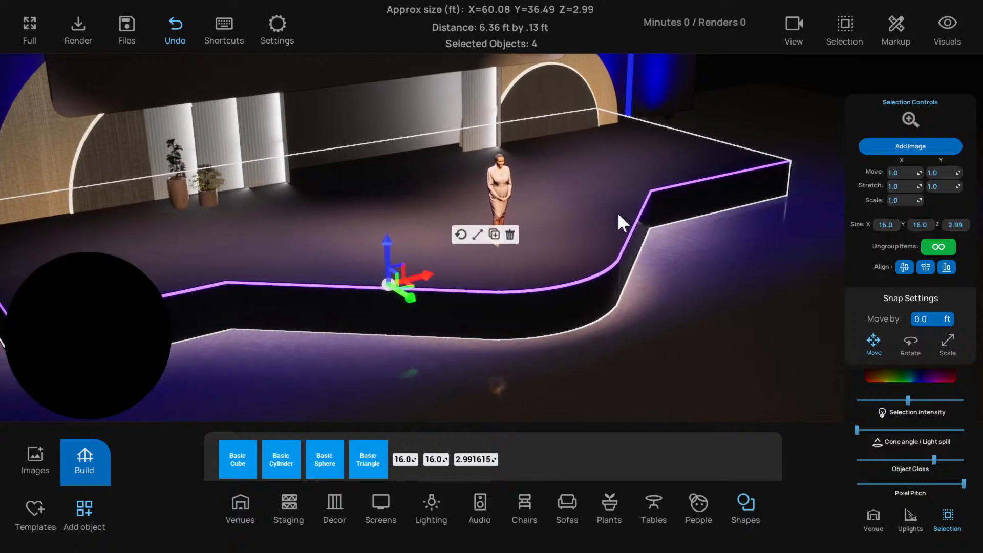
click(589, 238)
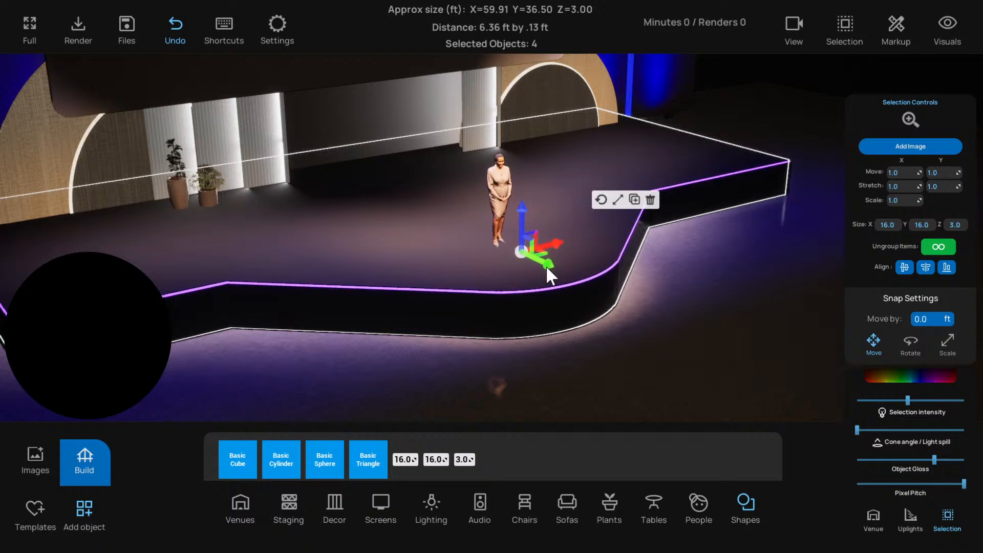
key(ctrl+s)
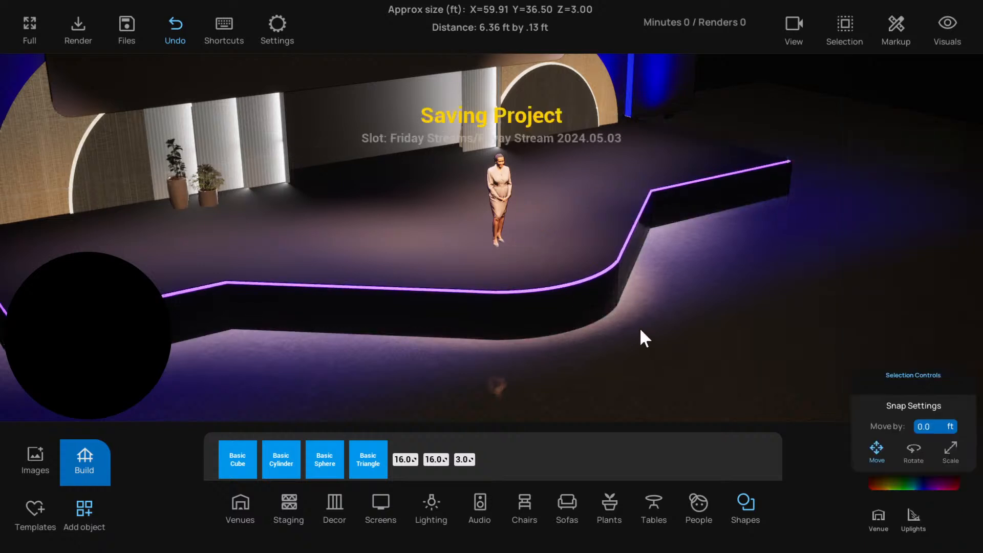
Turn group lock off to select the curved fascia cylinder on its own, and turn group lock back on
click(844, 28)
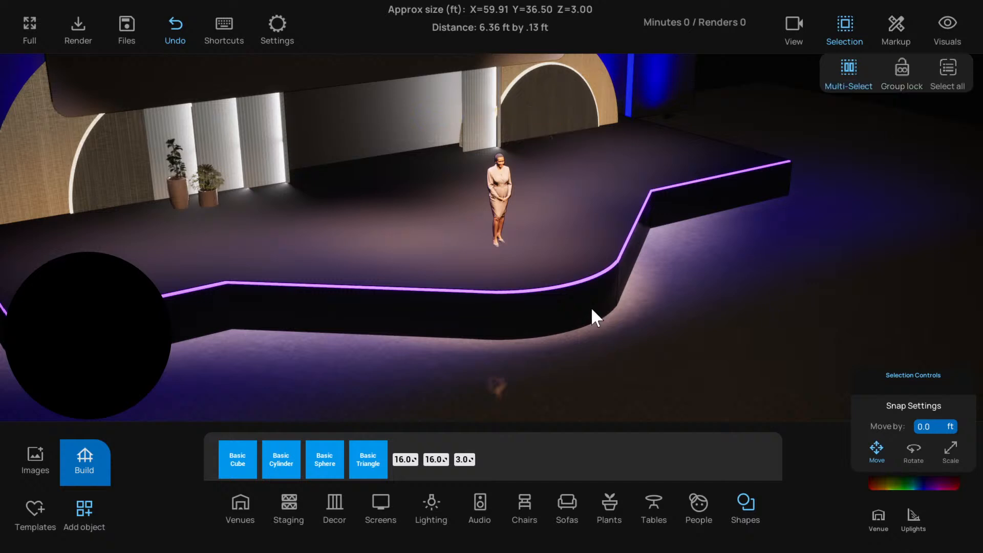
click(576, 336)
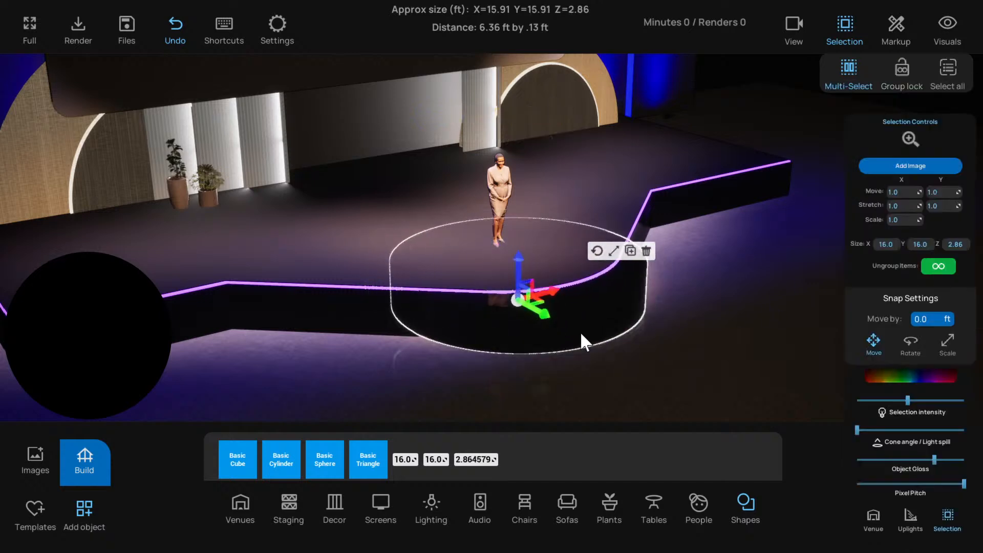
click(621, 346)
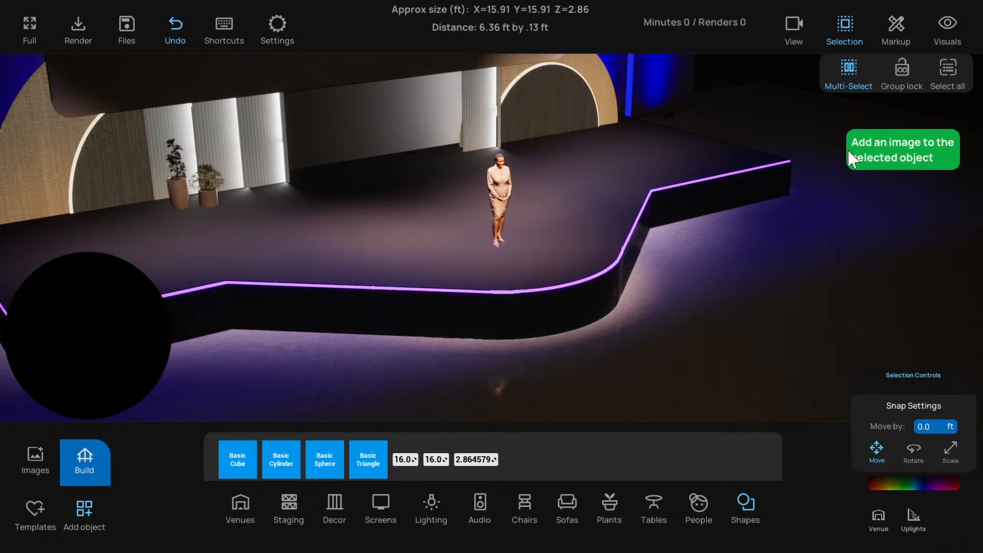
click(845, 26)
click(566, 256)
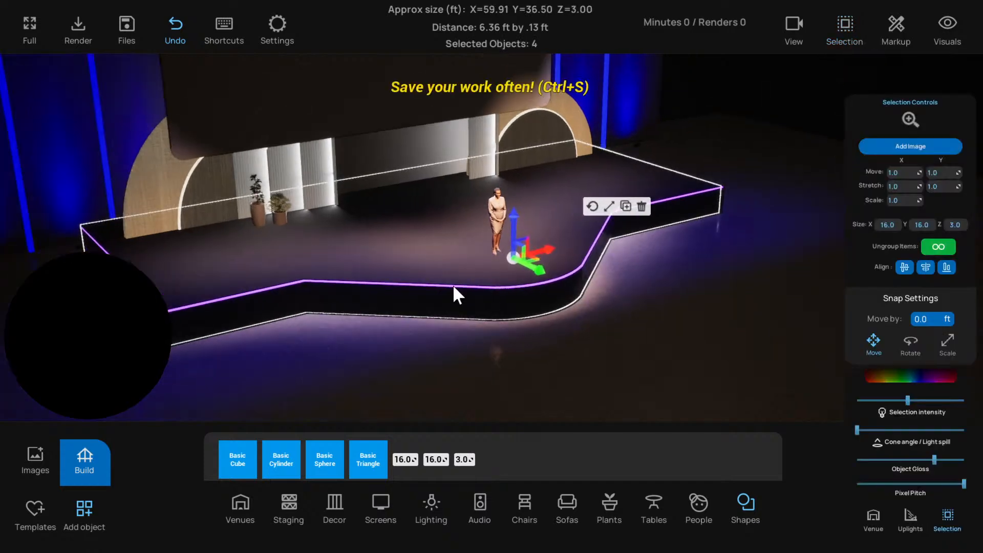
Set the trim group's colour to orange (sRGB FFA900) and its selection intensity to maximum
click(469, 292)
scroll(535, 308, down, 4)
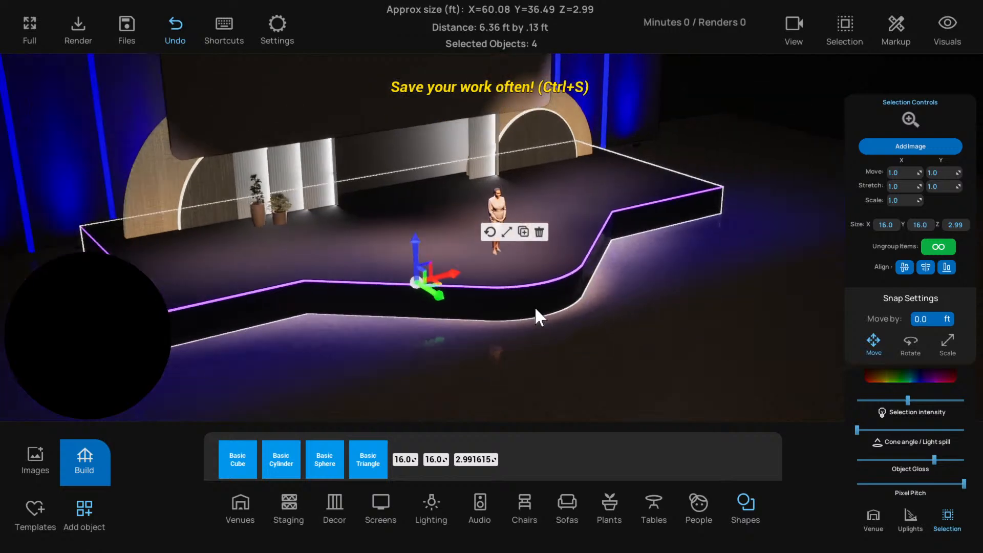
right_drag(536, 308, 541, 325)
click(911, 378)
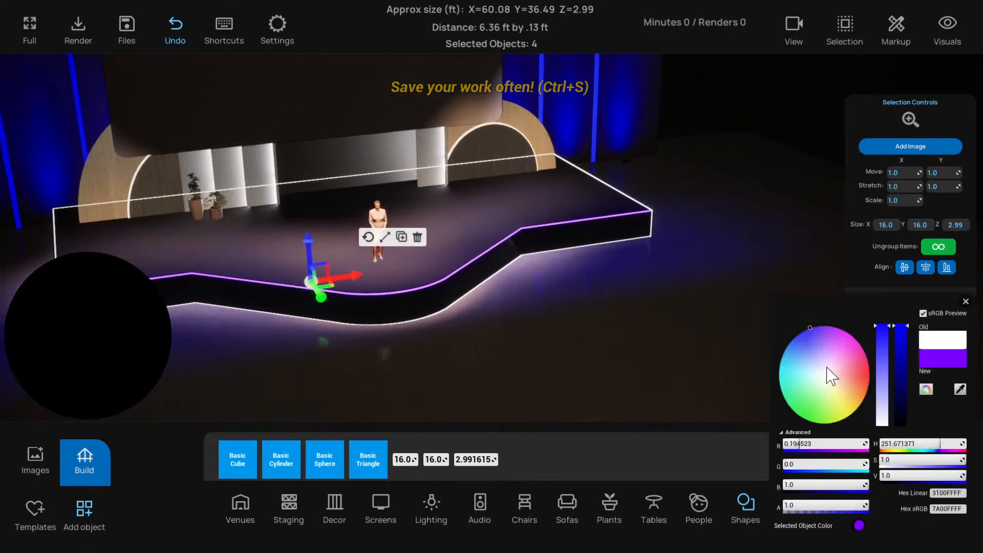
drag(830, 373, 869, 394)
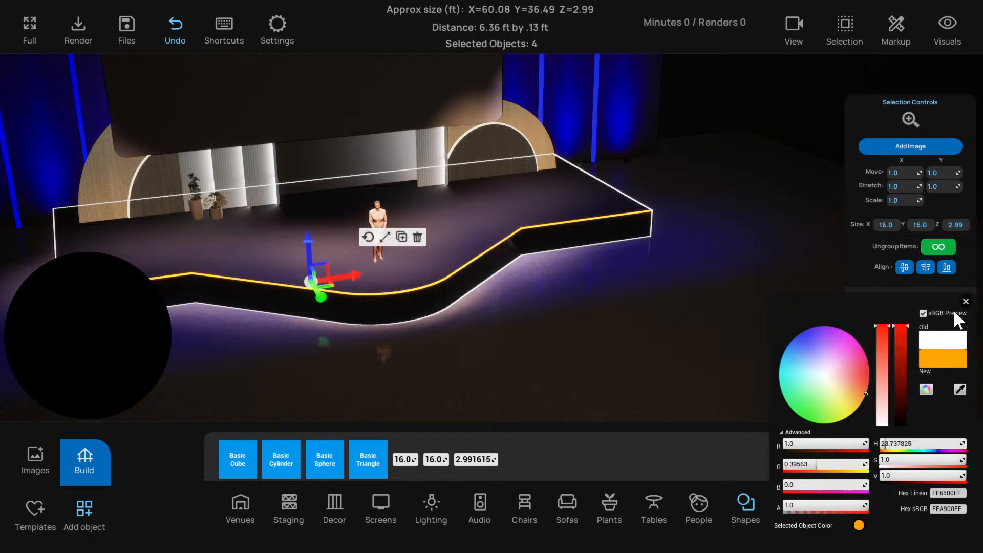
click(966, 301)
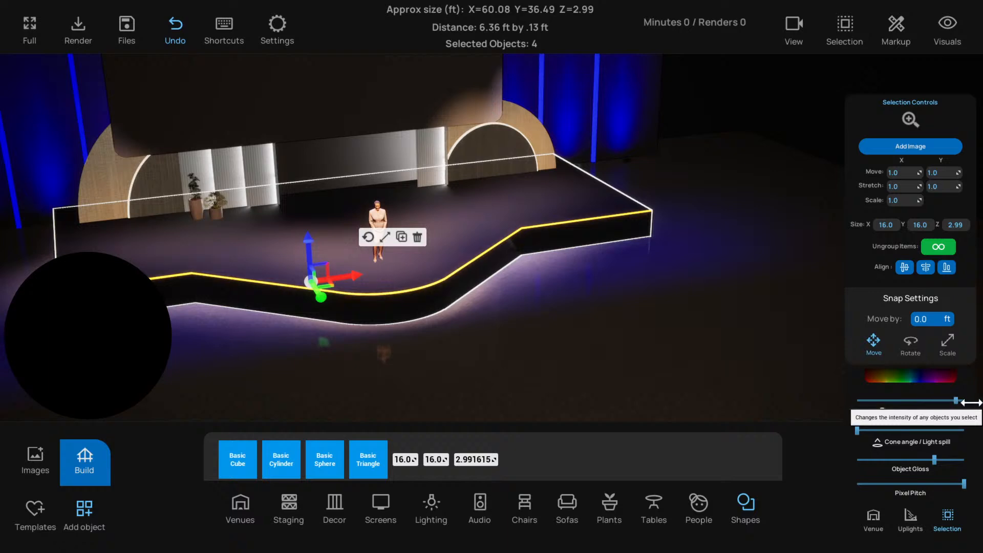
click(598, 337)
right_drag(597, 337, 469, 315)
Reduce the stage top group's gloss setting to about 30% of its range and set its colour to dark blue (sRGB 005B8F)
click(469, 315)
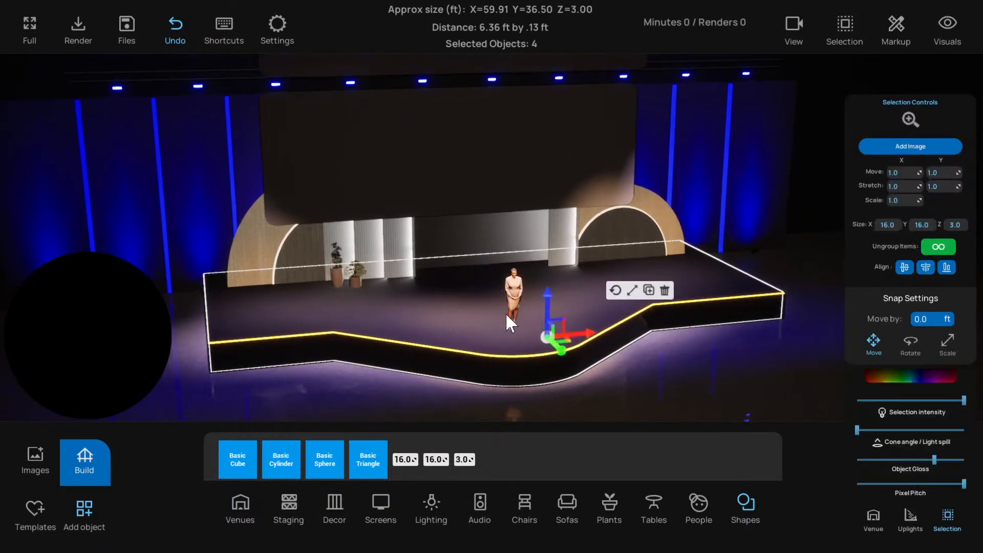
click(440, 308)
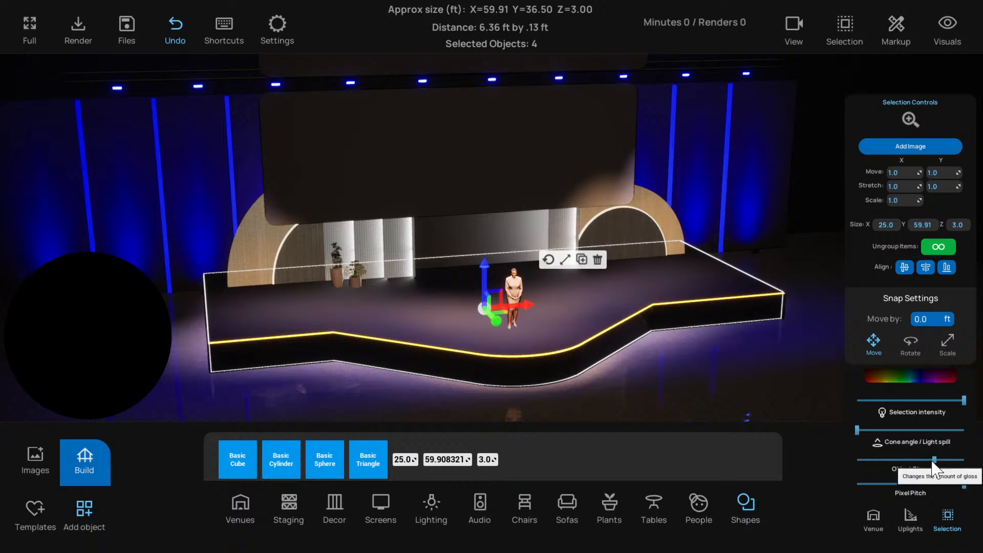
drag(935, 459, 887, 460)
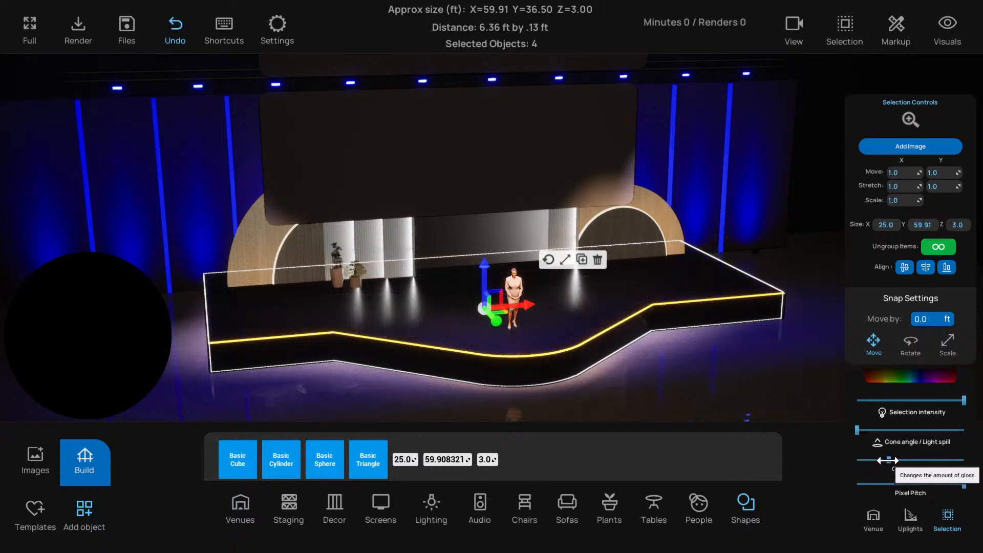
click(904, 376)
drag(904, 376, 903, 396)
mouse_move(849, 382)
mouse_down()
mouse_move(836, 395)
mouse_move(831, 382)
mouse_move(794, 375)
mouse_move(784, 364)
mouse_move(793, 336)
mouse_move(788, 346)
mouse_up()
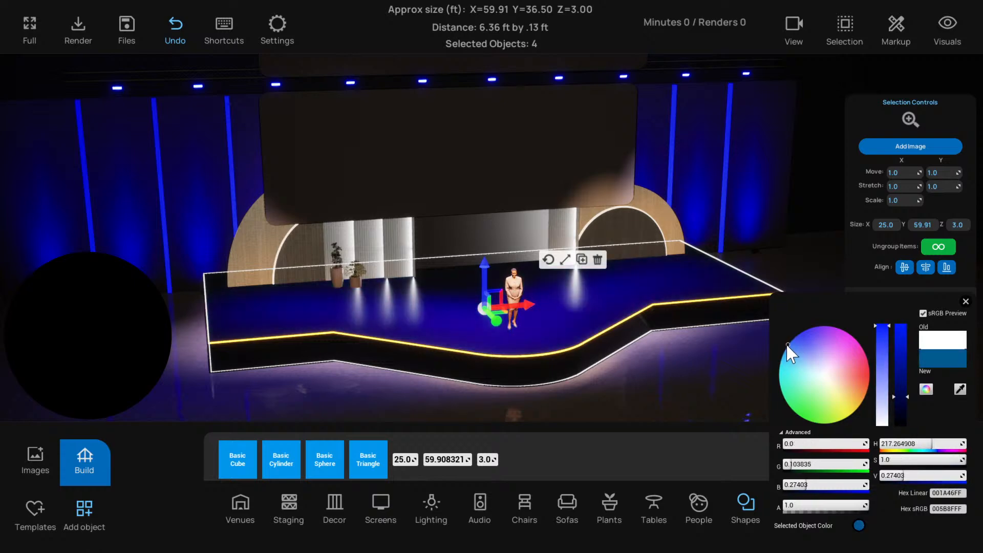
Set the stage top group's colour to neutral grey (sRGB 878787) and reduce its gloss slightly to about 27% of its range
drag(792, 463, 803, 462)
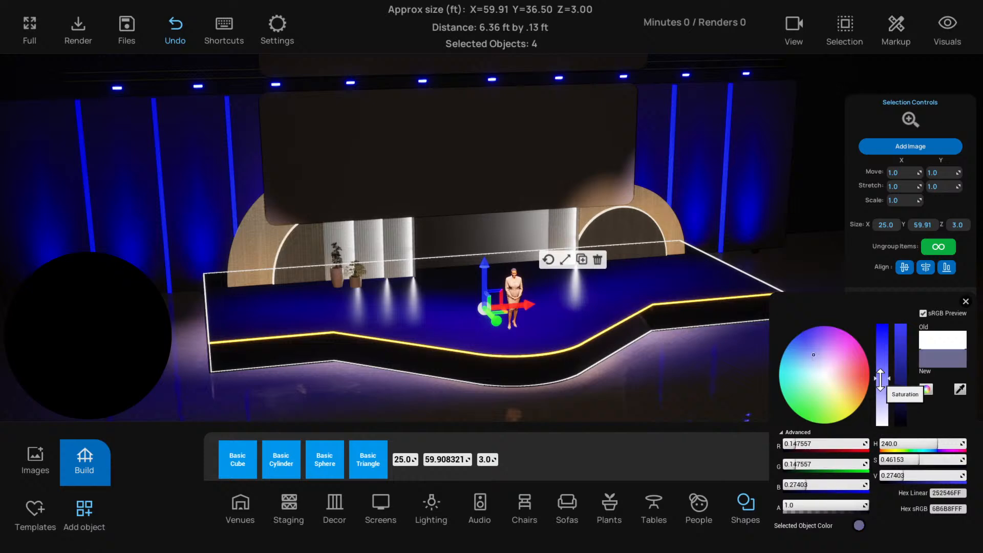
drag(883, 392, 880, 410)
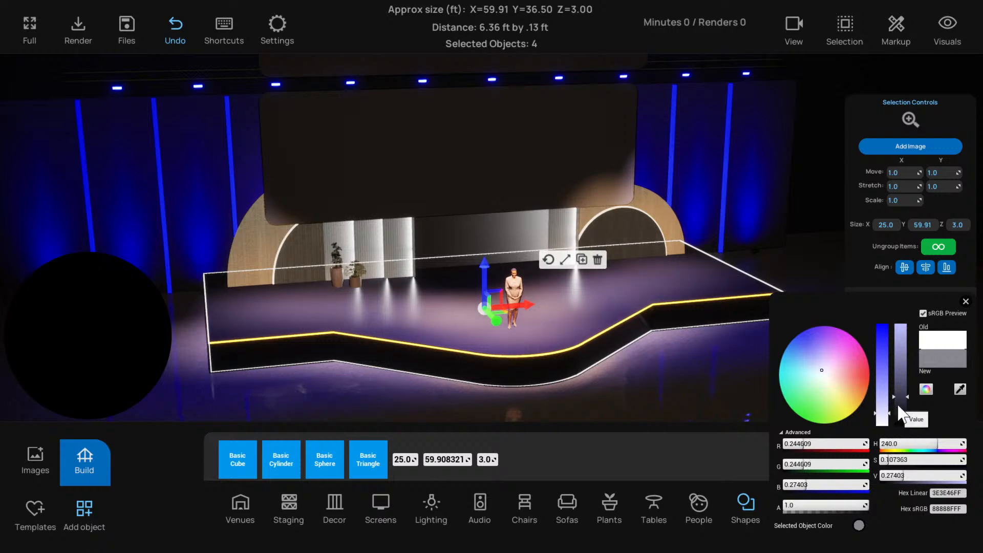
mouse_move(897, 408)
mouse_down()
mouse_move(882, 424)
mouse_move(899, 399)
mouse_up()
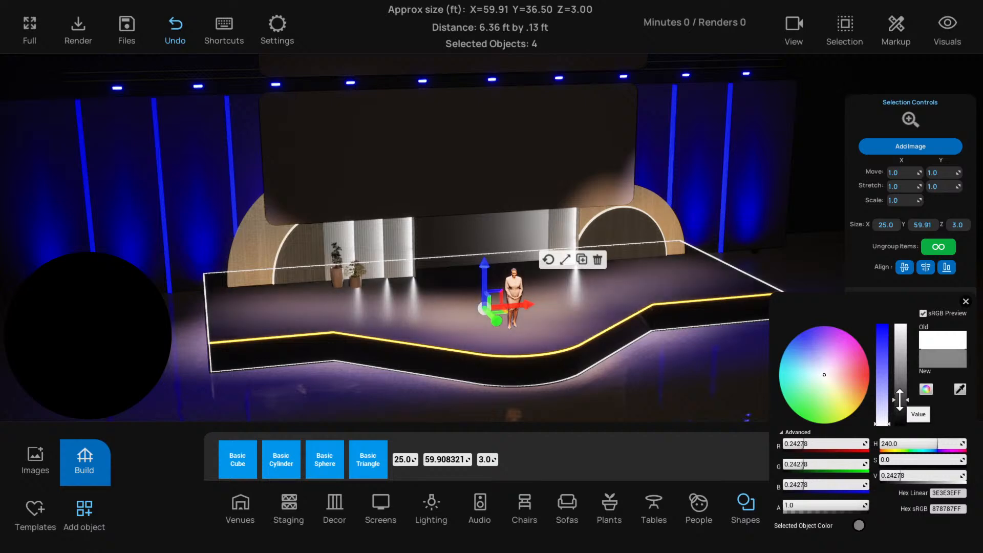
click(965, 301)
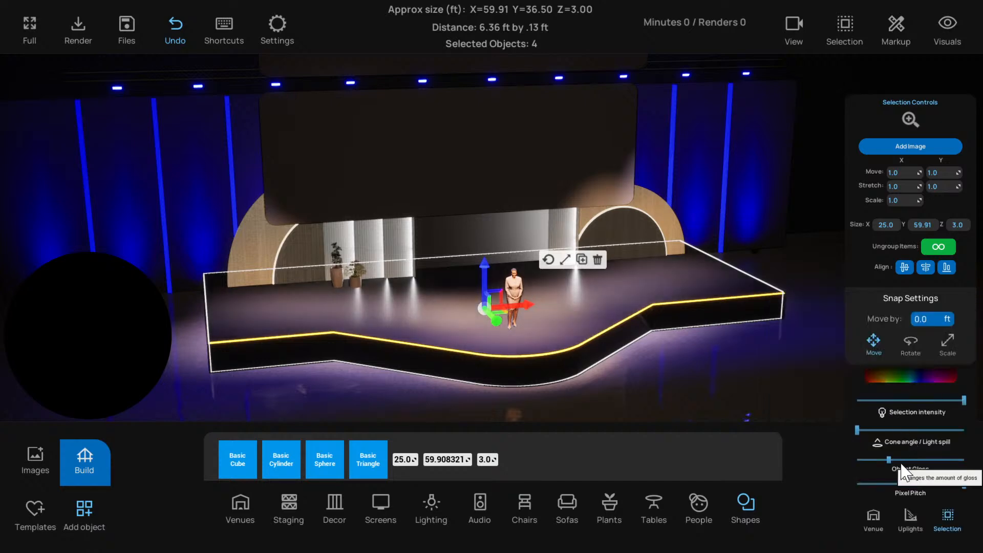
drag(890, 462, 886, 463)
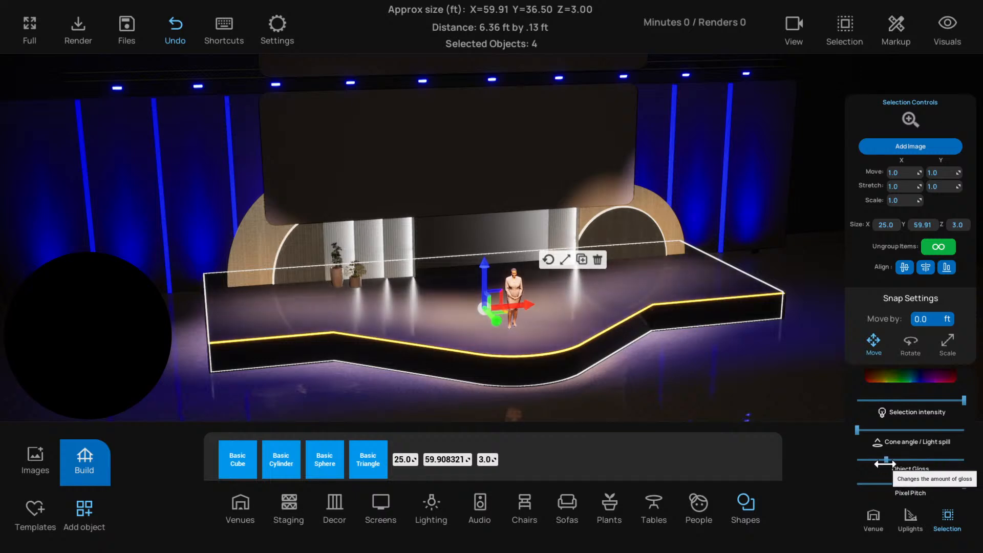
Deselect the stage top group and save the project
click(681, 387)
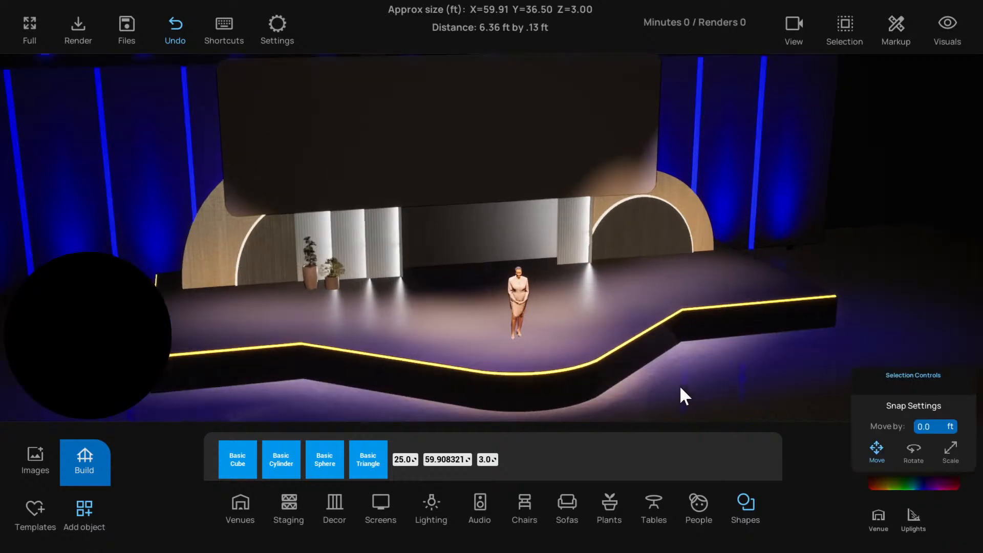
key(s)
right_drag(680, 385, 664, 364)
key(ctrl+s)
key(q)
key(w)
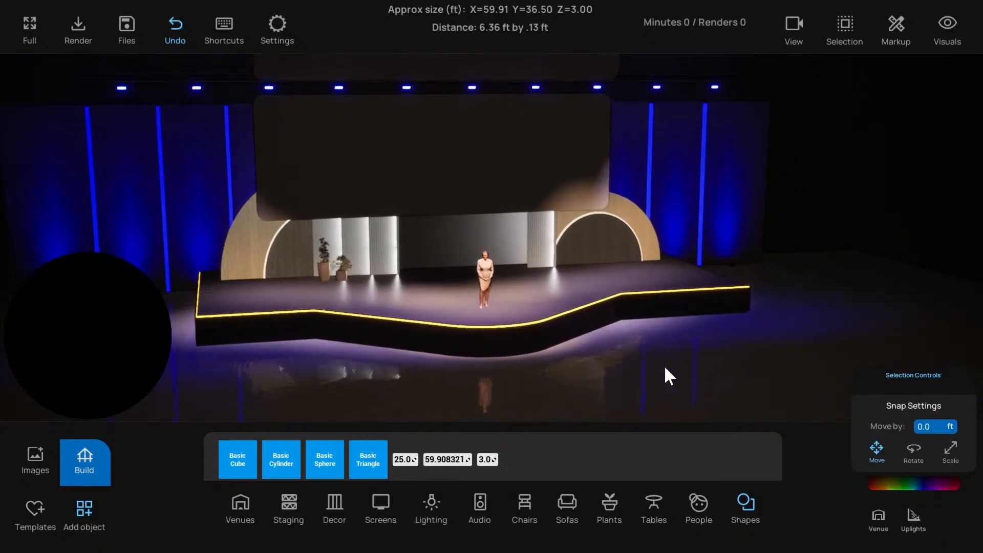
Examine how the left arch is layered by selecting its large outer disc and smaller inner disc in turn
click(324, 266)
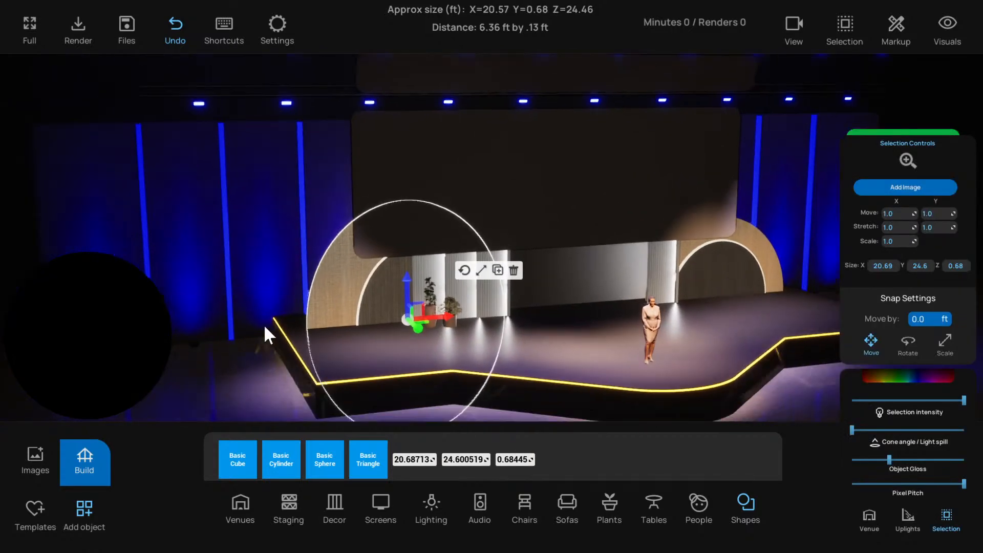
right_drag(264, 327, 207, 369)
key(s)
key(w)
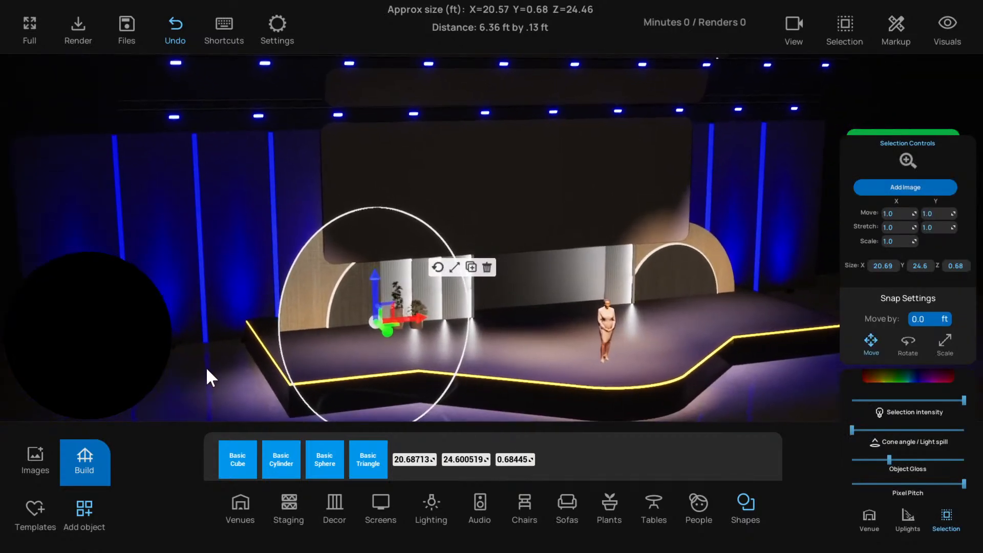
click(207, 368)
key(w)
right_drag(273, 327, 303, 303)
click(300, 272)
key(w)
right_drag(564, 370, 508, 360)
click(508, 358)
click(292, 291)
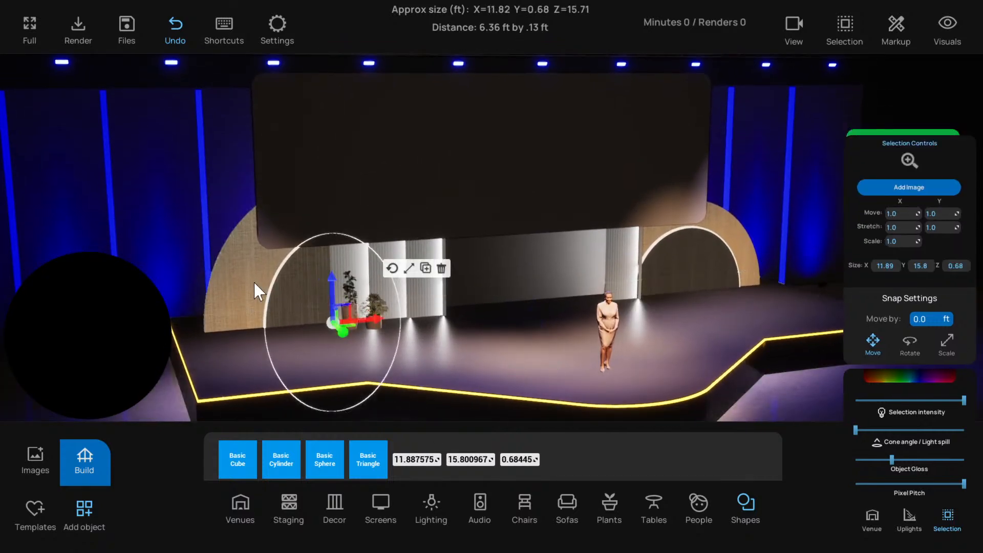
click(253, 280)
key(w)
right_drag(286, 300, 269, 278)
key(s)
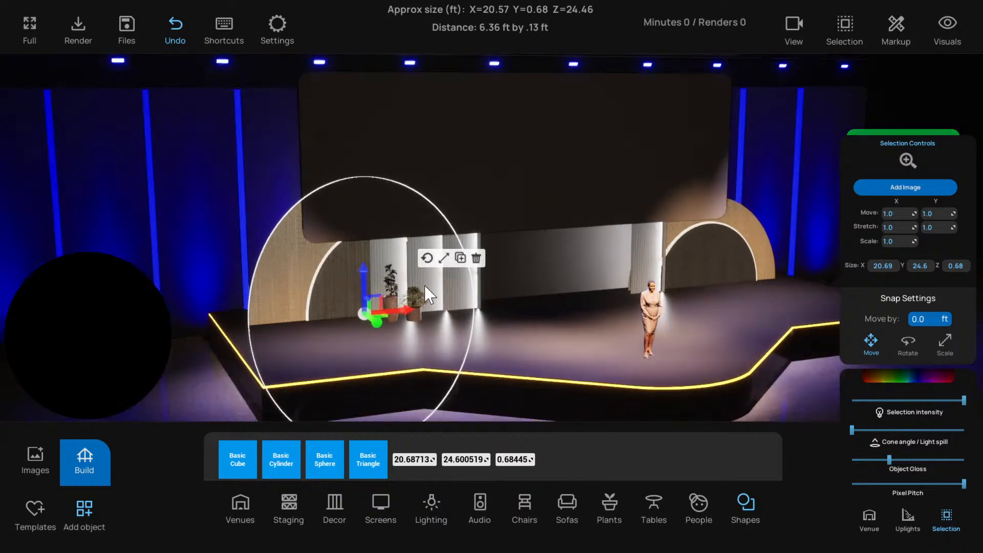
Delete the layered discs of the left arch, including its dark centre, glowing layer and wooden outer disc
shift+click(331, 283)
click(472, 265)
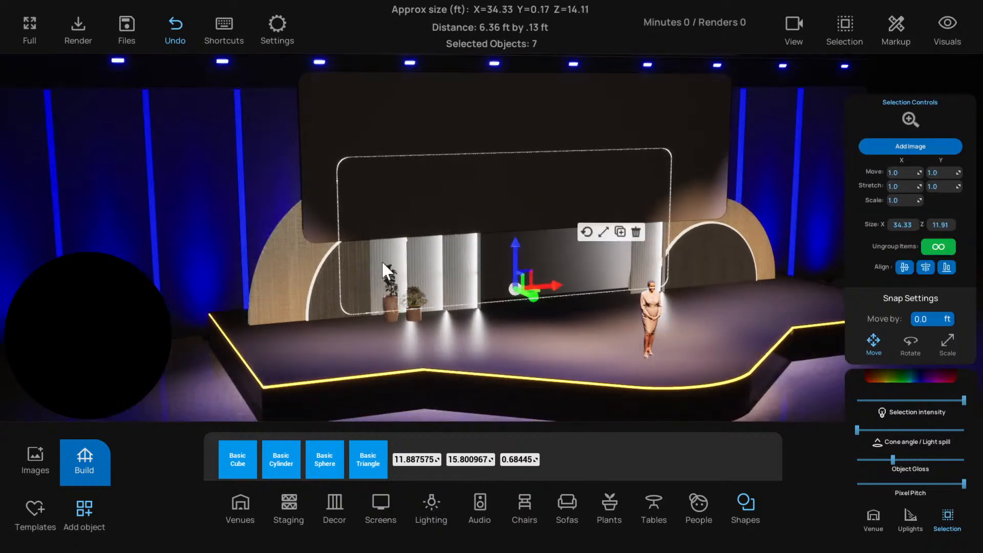
click(322, 283)
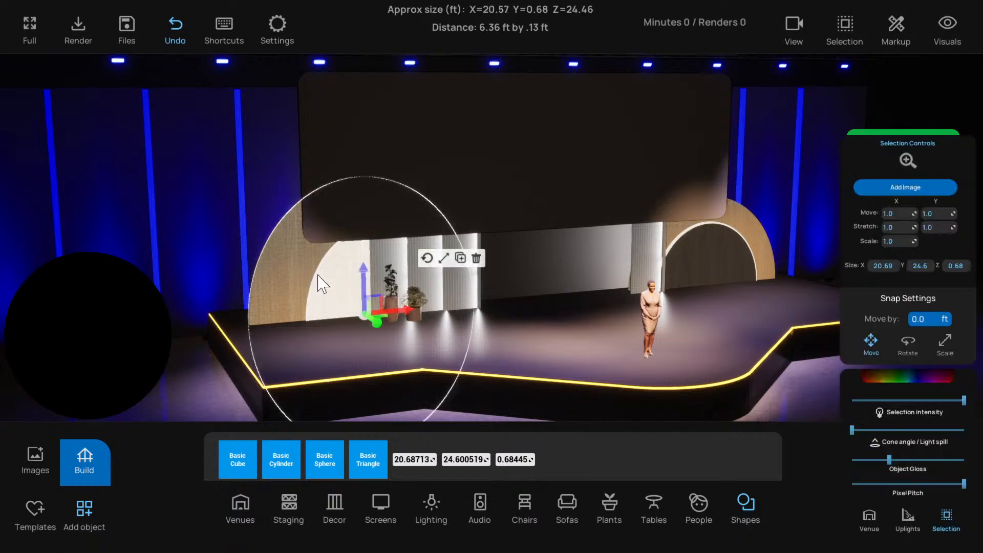
click(476, 258)
key(ctrl+z)
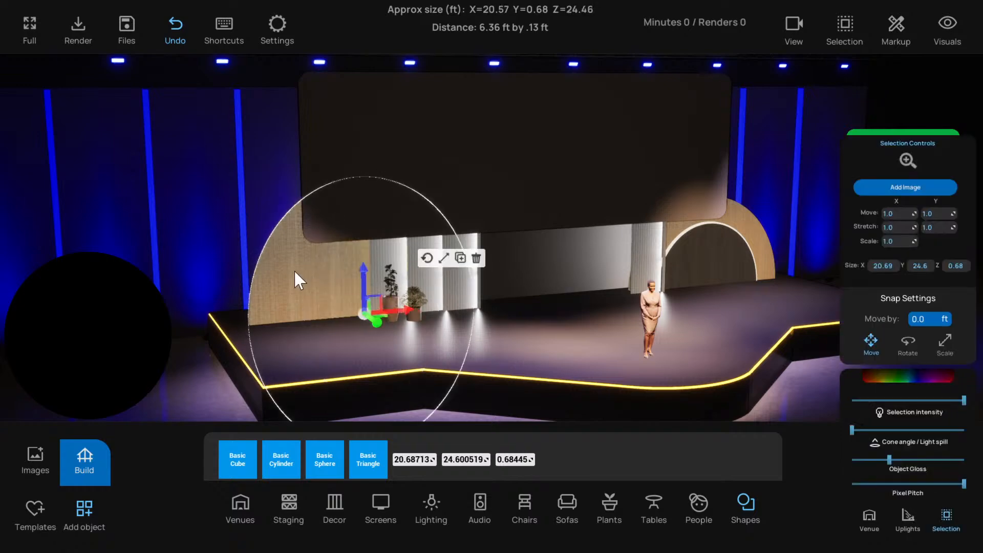
click(476, 258)
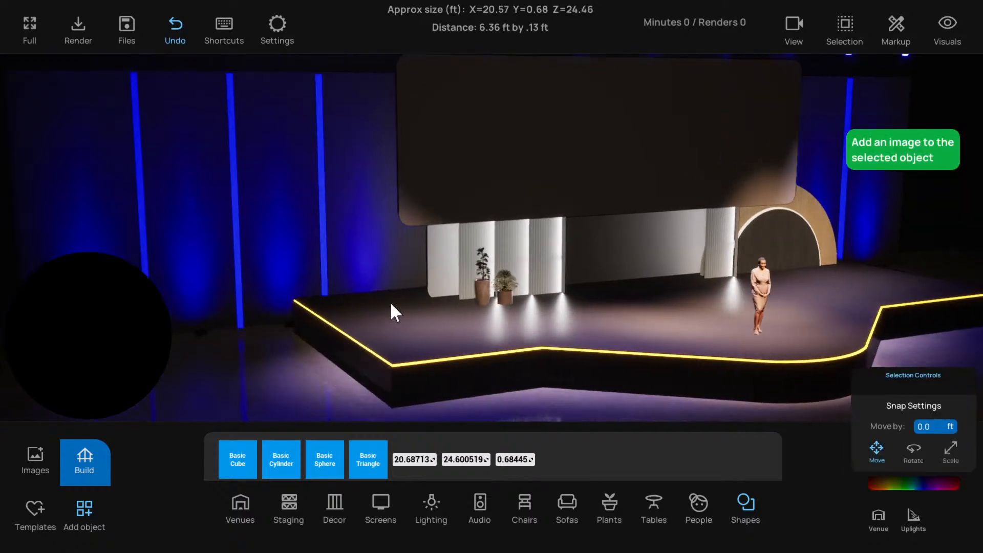
click(379, 286)
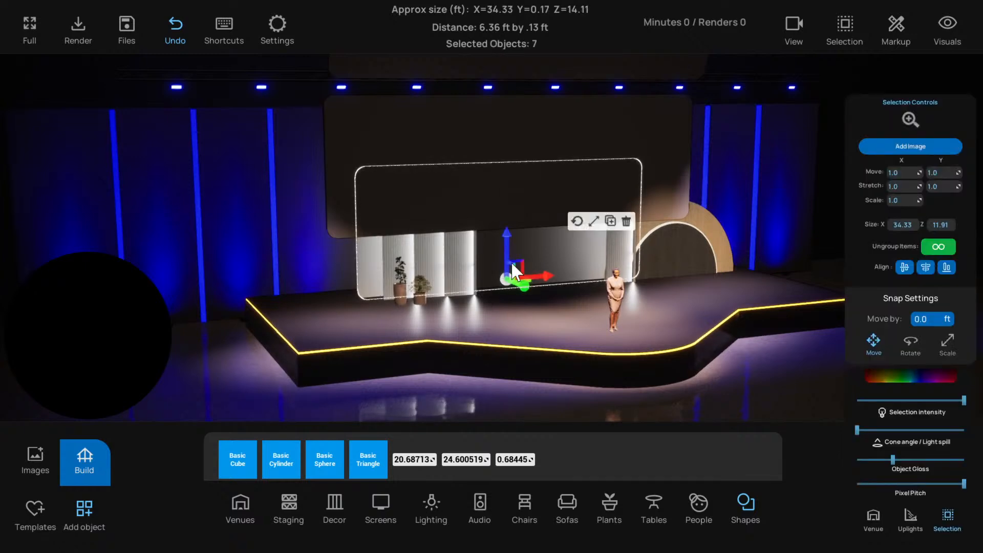
click(595, 222)
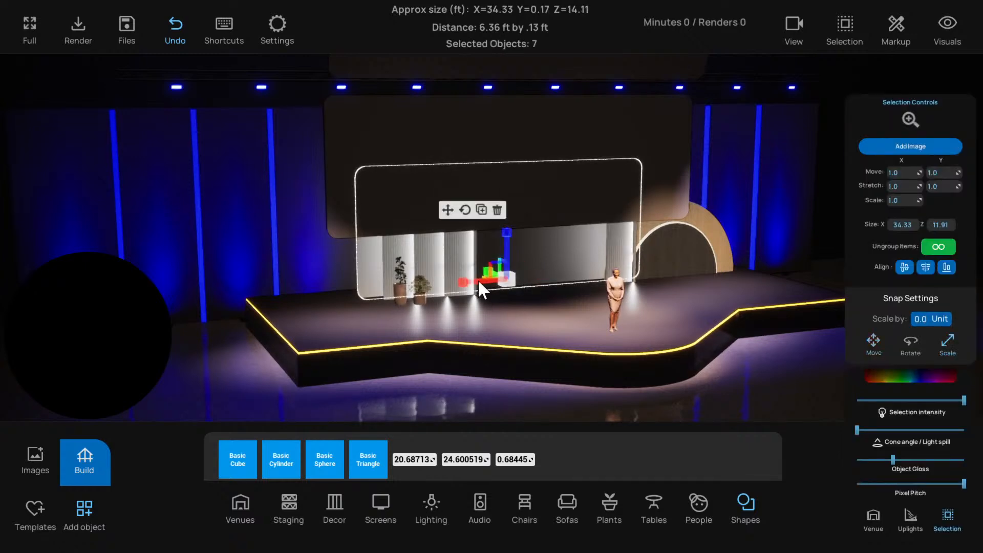
click(445, 213)
click(233, 389)
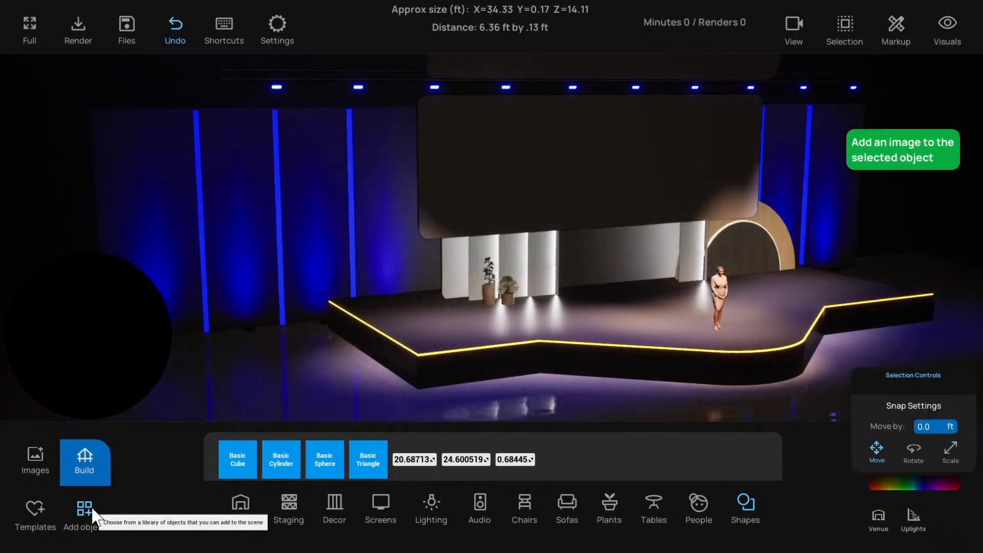
Place a basic cylinder on the stage's left rear area, where the deleted arch stood
middle_drag(360, 353, 338, 355)
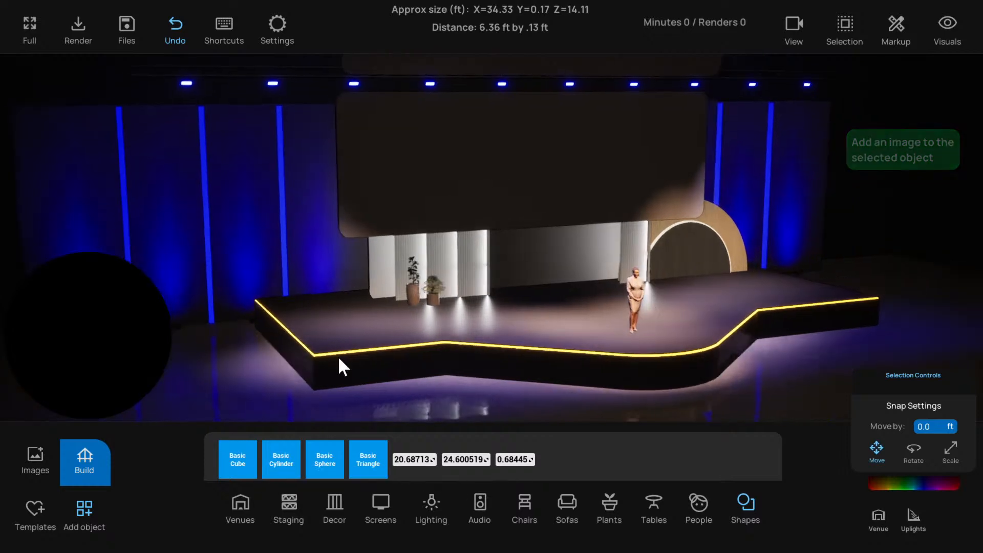
drag(264, 461, 318, 313)
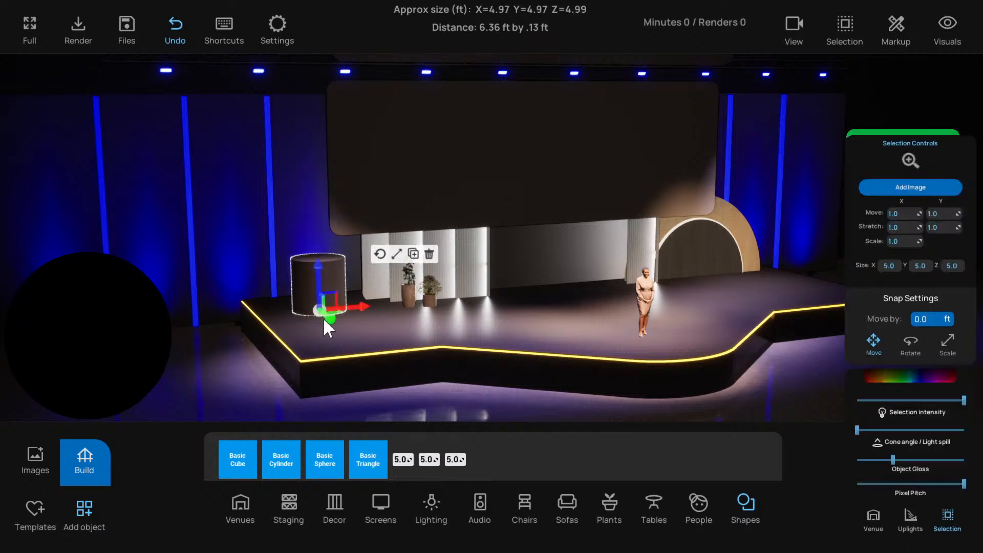
middle_drag(354, 314, 501, 328)
right_drag(501, 328, 833, 302)
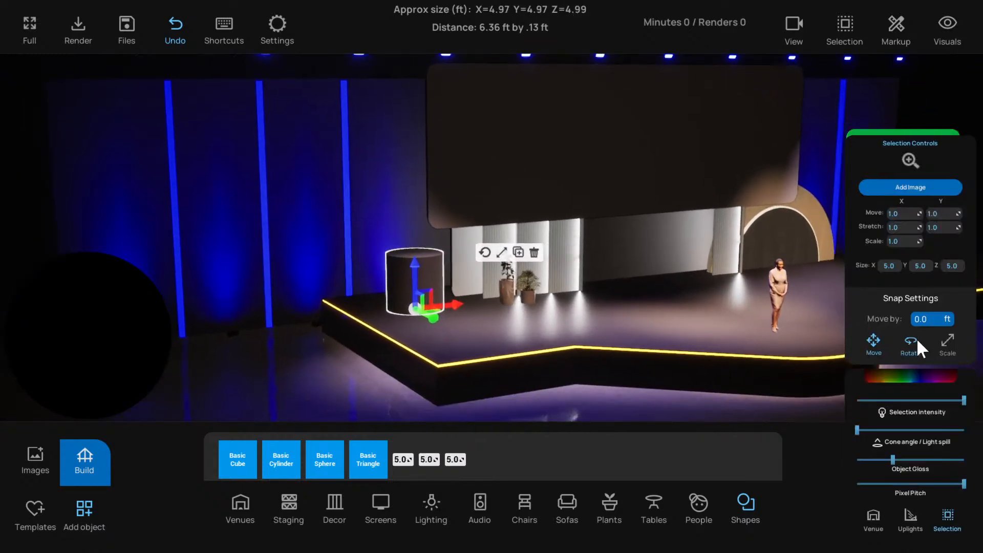
Switch the new cylinder to rotation and set the rotation snap to 90 degrees
click(911, 339)
click(927, 318)
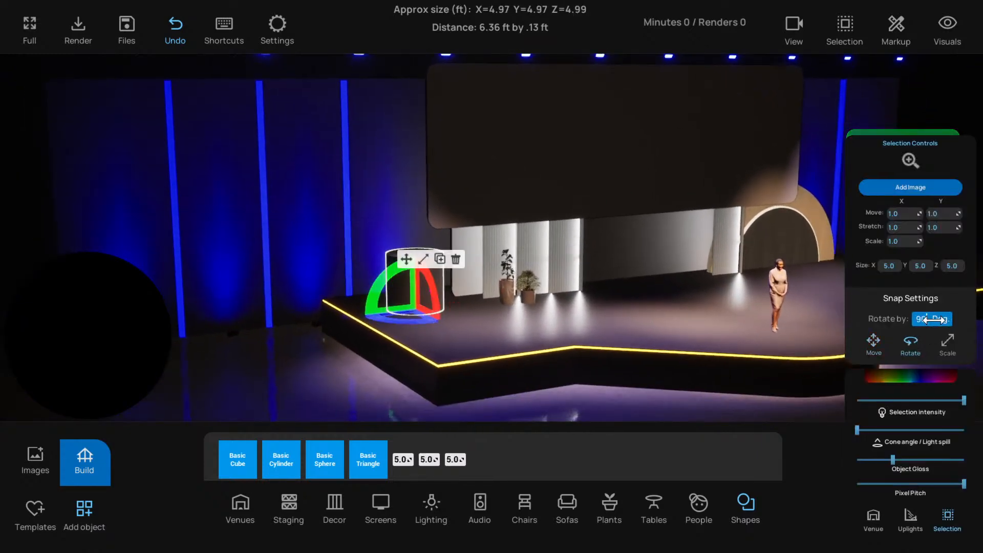
key(Return)
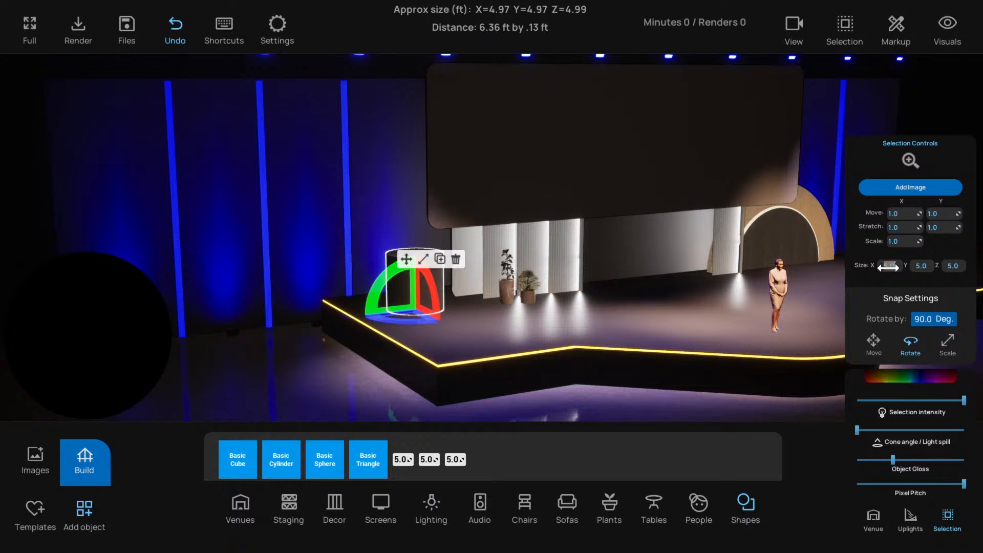
Set the new cylinder's X and Y sizes to 12 ft each
click(888, 268)
text(12)
key(Tab)
text(12)
key(Return)
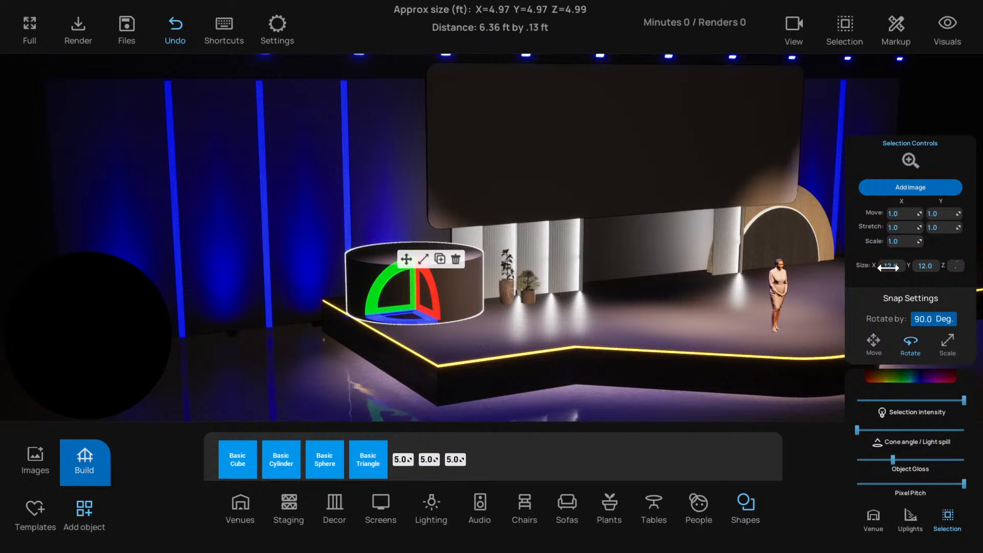
Set the cylinder's Z size to 0.5 ft and rotate it 90 degrees so it stands upright as a disc
key(Return)
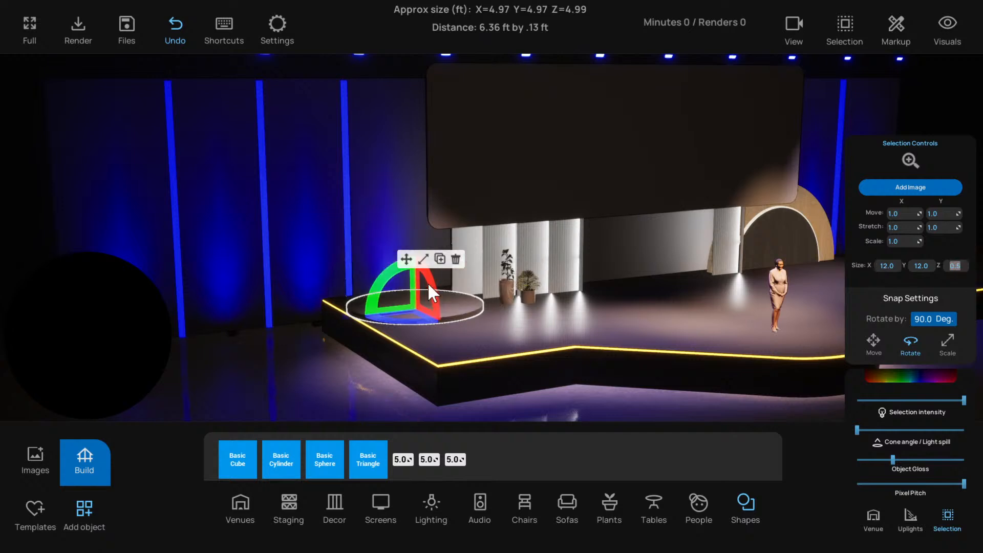
drag(428, 279, 436, 337)
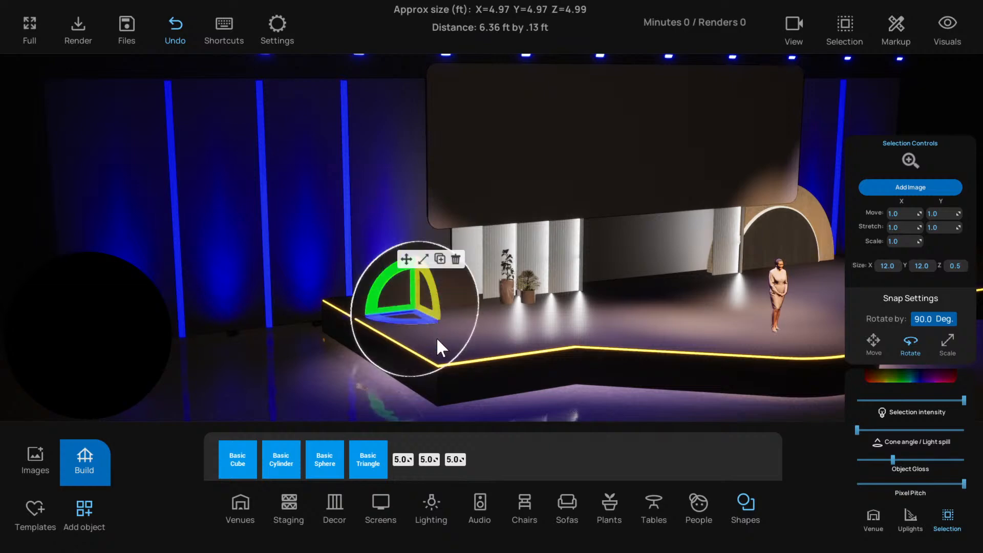
key(a)
right_drag(436, 337, 414, 347)
key(d)
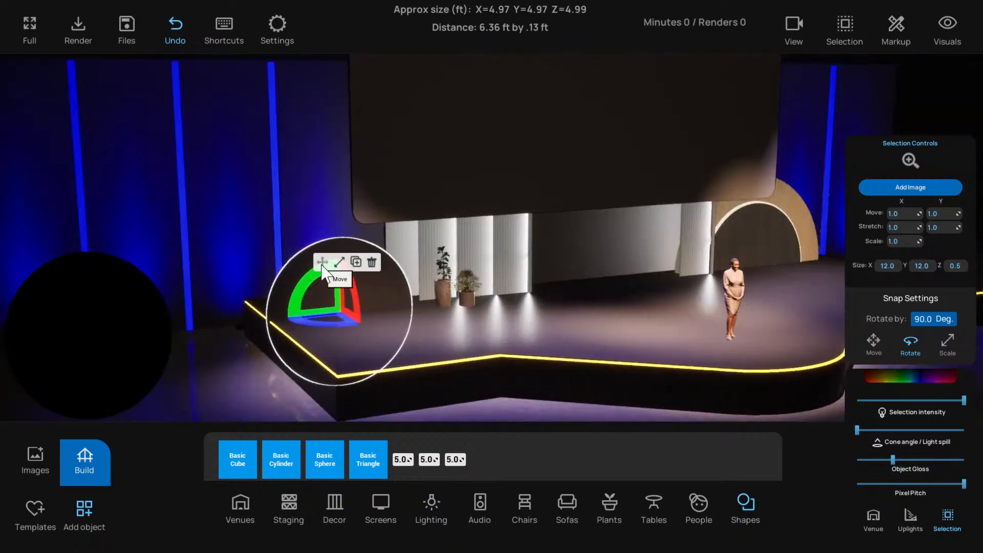
Switch the upright disc to moving and shift it back on the stage's left side
click(323, 263)
key(s)
key(f)
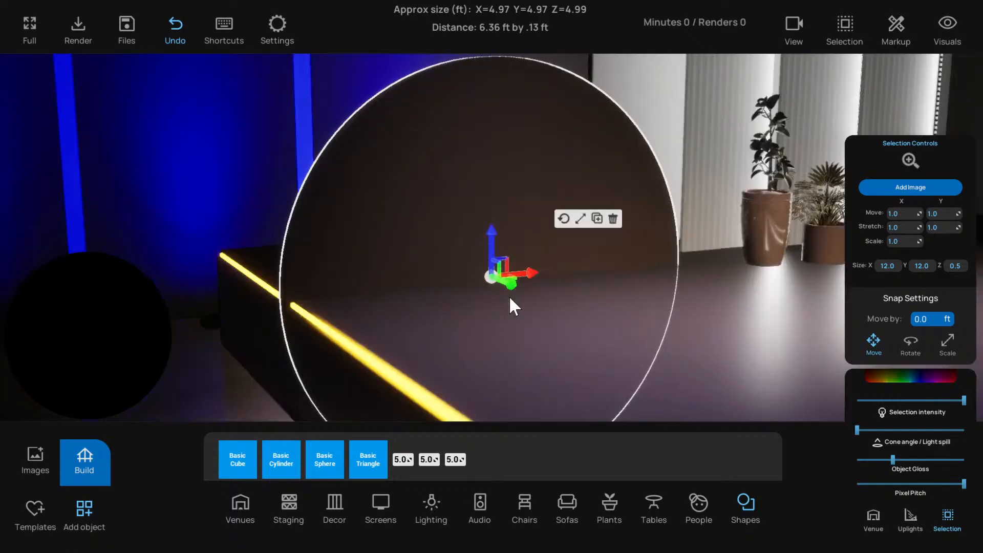
scroll(504, 301, down, 3)
alt+drag(505, 302, 467, 282)
scroll(500, 262, down, 1)
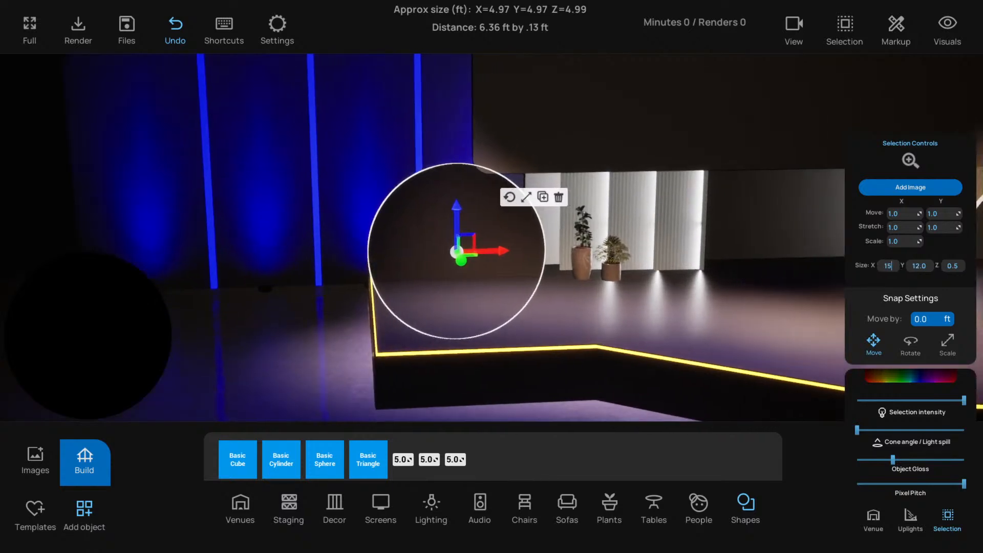
Set the disc's X and Y sizes to 15 ft each
key(Tab)
text(15)
key(Return)
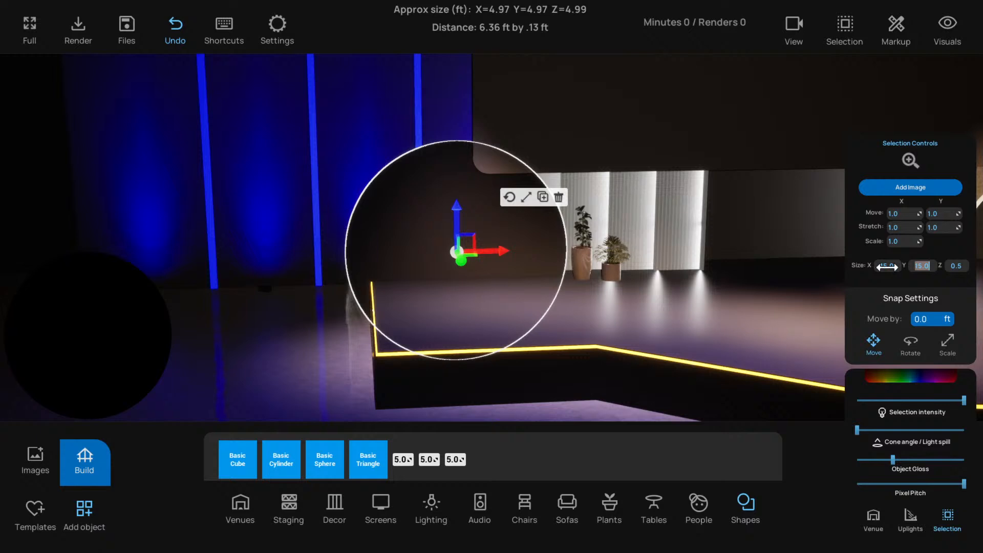
Push the disc backwards so it stands behind the left end of the rear panels and the screen
drag(463, 261, 530, 240)
right_drag(530, 241, 502, 274)
scroll(502, 273, down, 2)
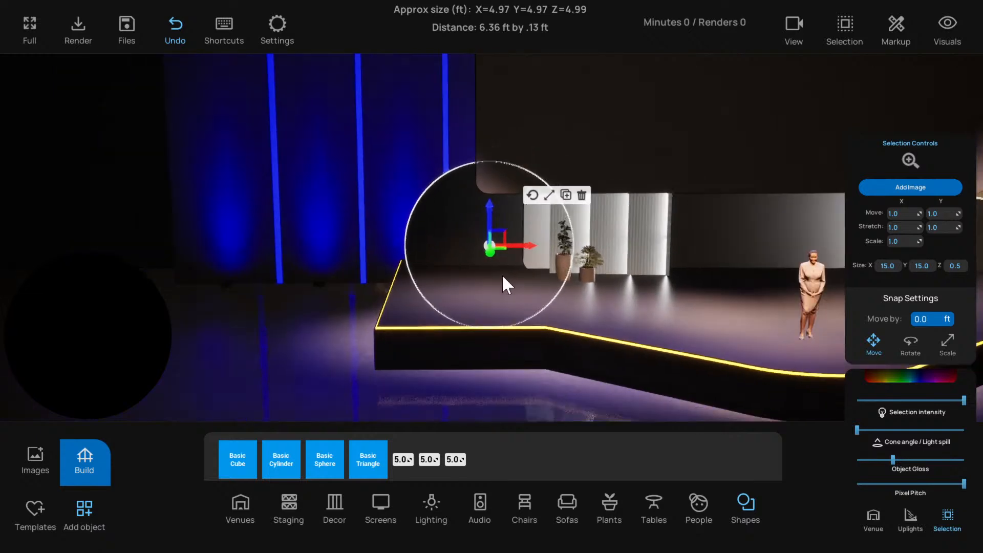
Duplicate the standing woman and place the copy in front of the left disc as a scale reference
click(746, 309)
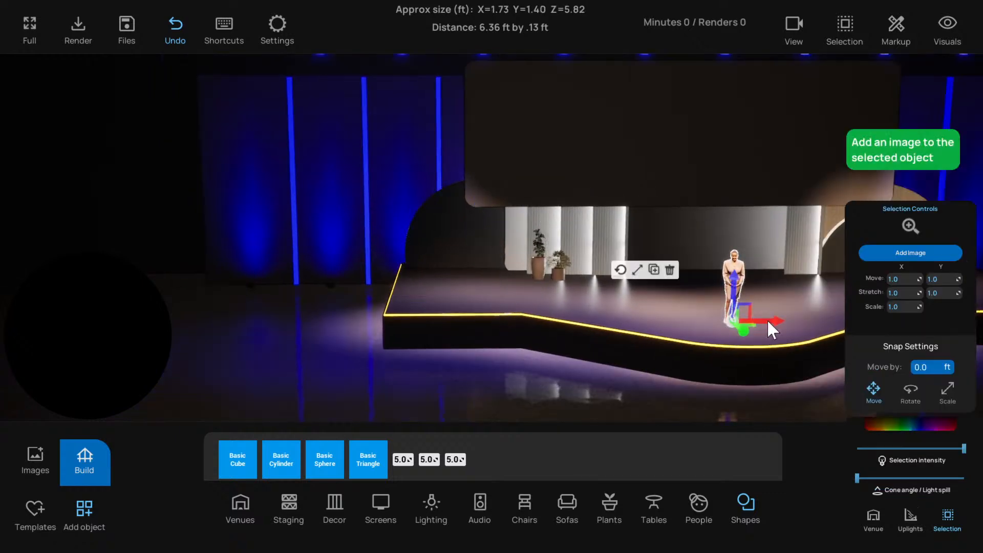
key(ctrl+c)
drag(767, 320, 474, 284)
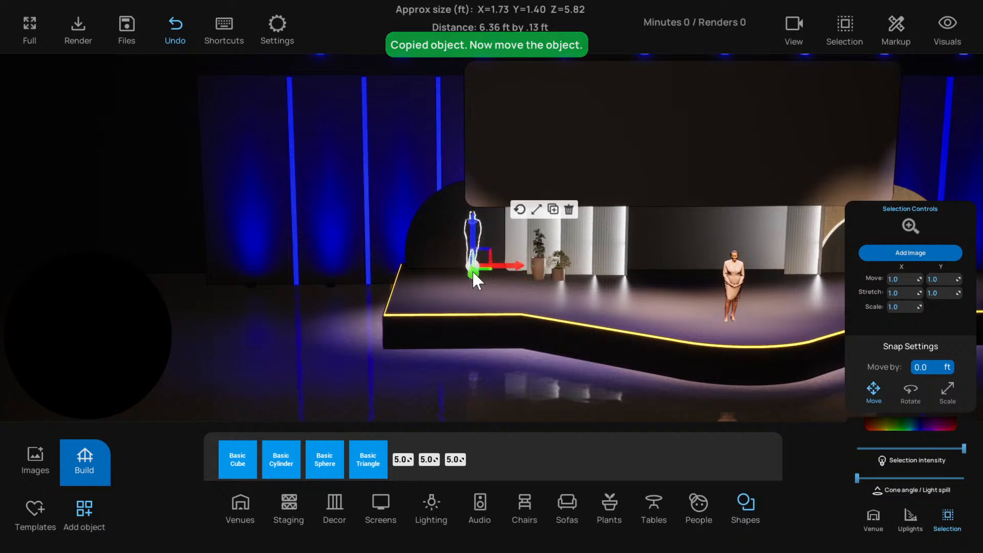
key(f)
scroll(512, 298, down, 5)
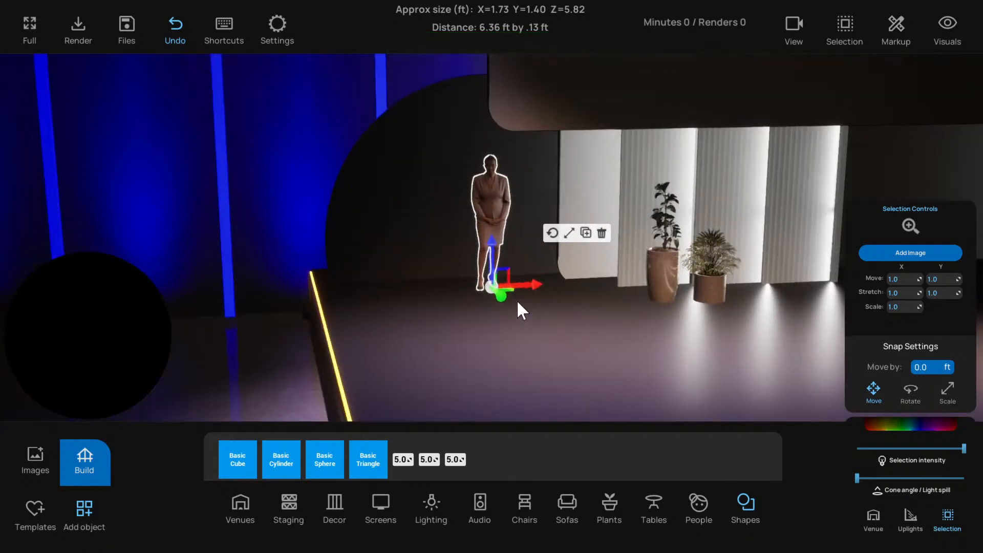
scroll(538, 292, down, 4)
Select the left disc and set its X and Y sizes to 18 ft each
click(442, 251)
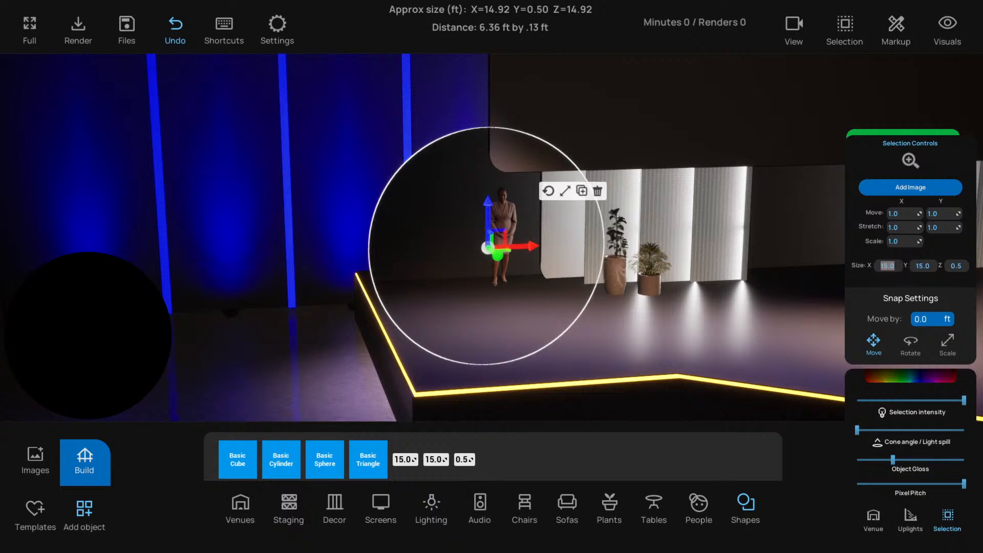
text(18)
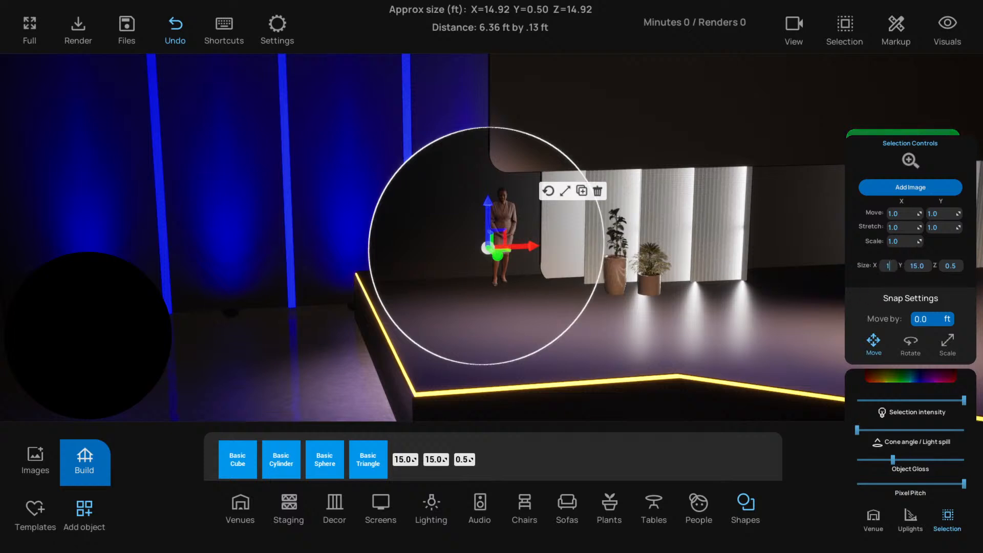
key(Tab)
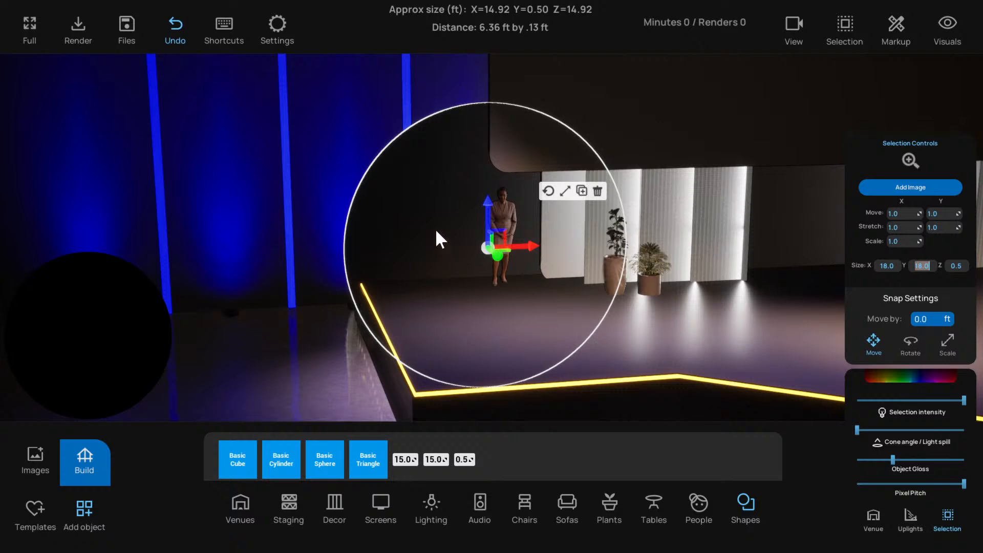
key(Return)
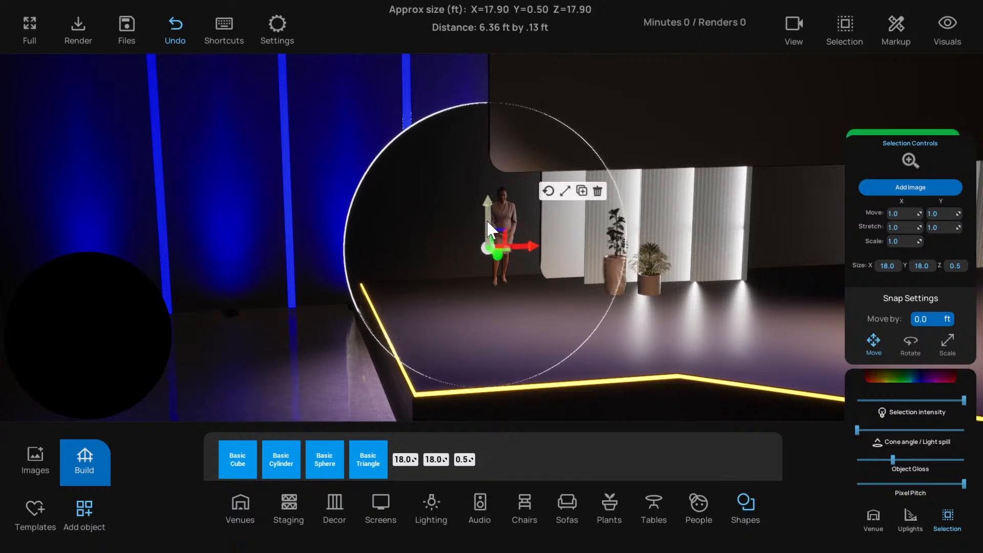
Lower the disc towards deck level at the stage's left end and set its X and Y sizes to 20 ft each
drag(534, 247, 554, 248)
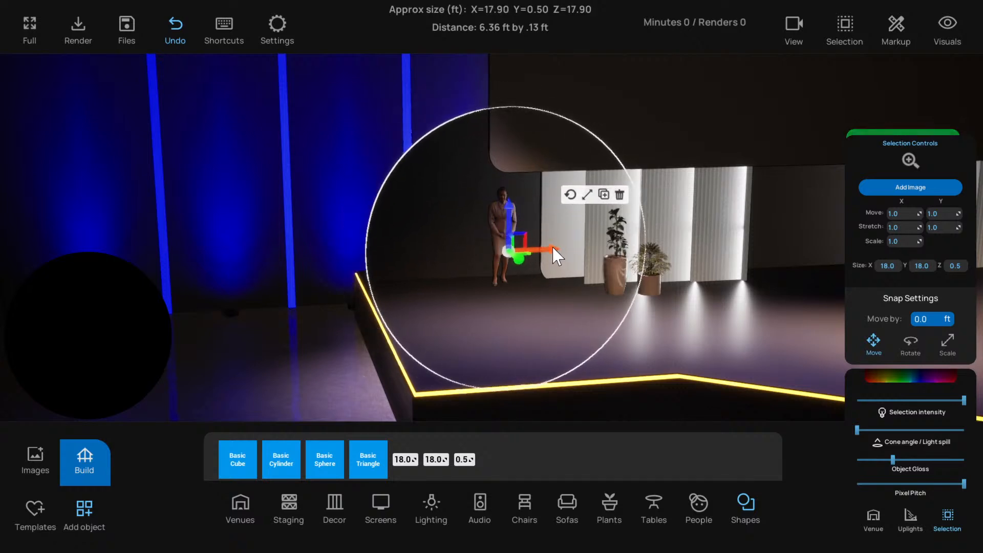
drag(512, 223, 511, 240)
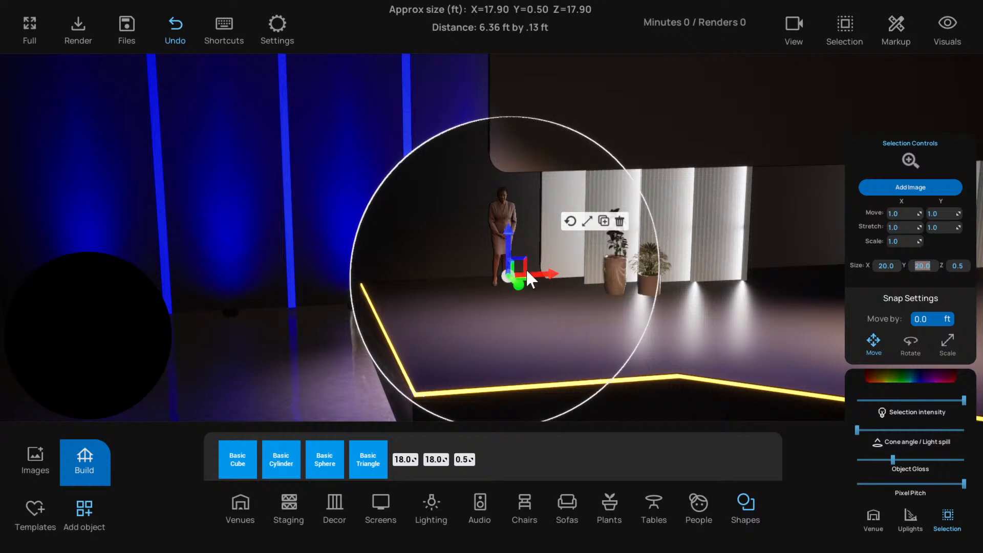
mouse_move(548, 271)
mouse_down()
mouse_move(560, 269)
mouse_move(528, 270)
mouse_up()
scroll(526, 286, down, 5)
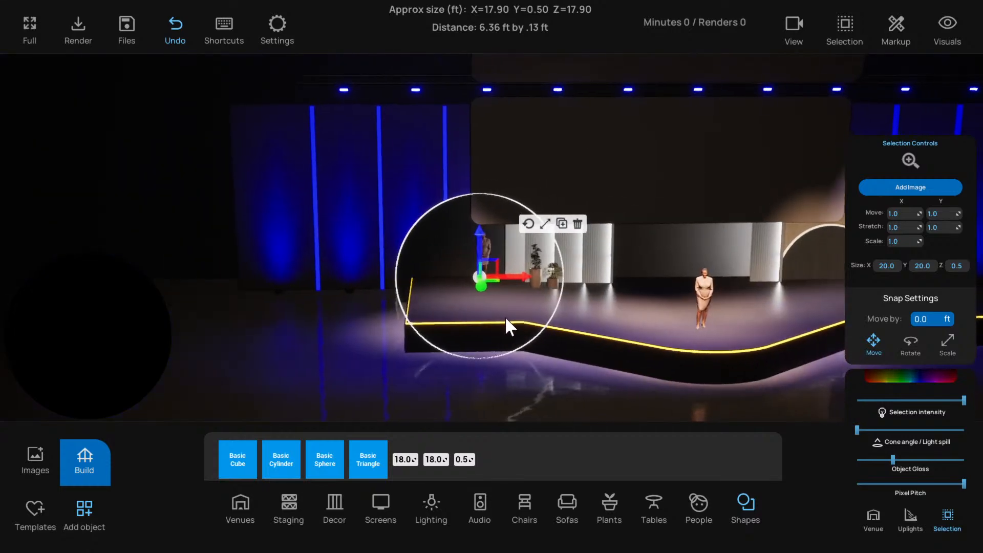
Shift the disc sideways until only a small part of it extends past the stage's left end
scroll(500, 323, down, 5)
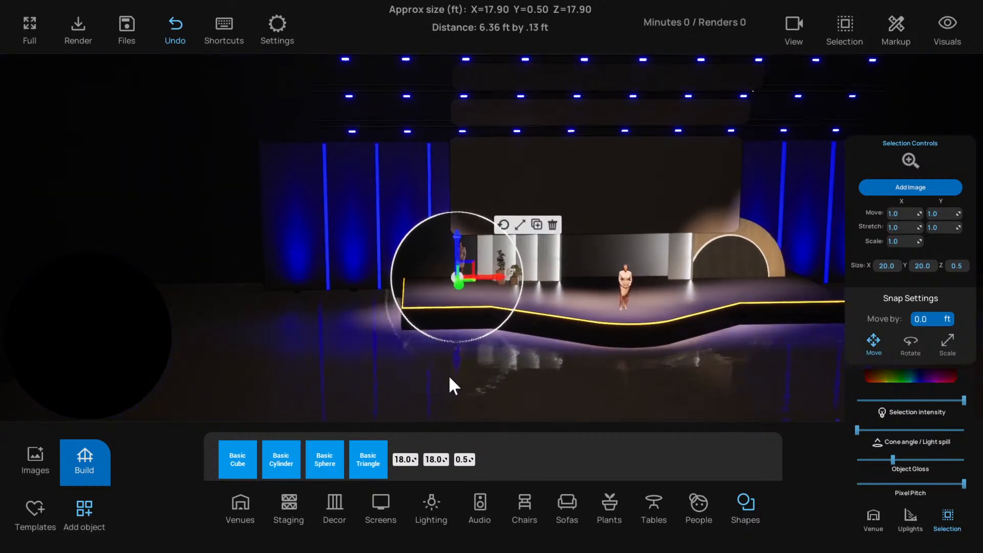
click(446, 380)
scroll(442, 369, up, 3)
click(423, 248)
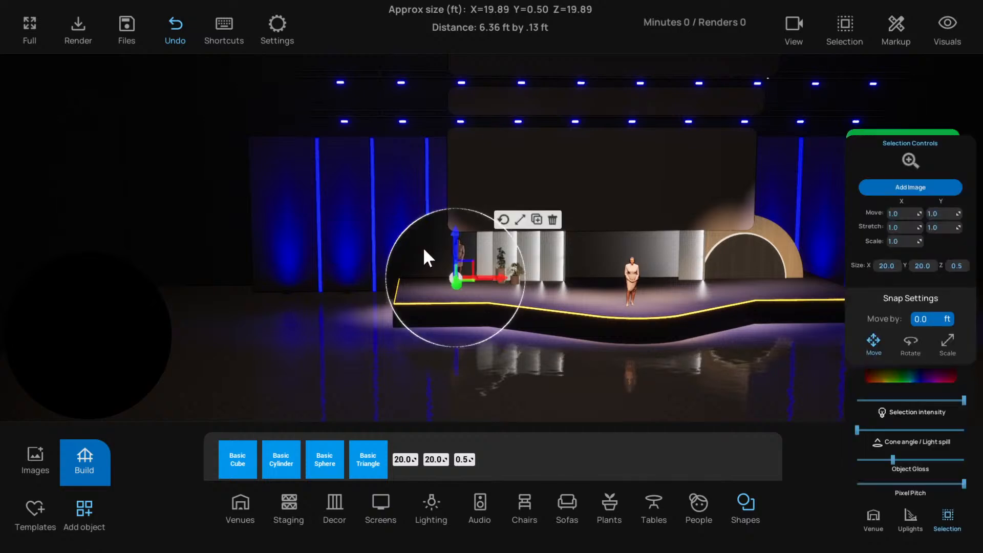
drag(489, 277, 478, 277)
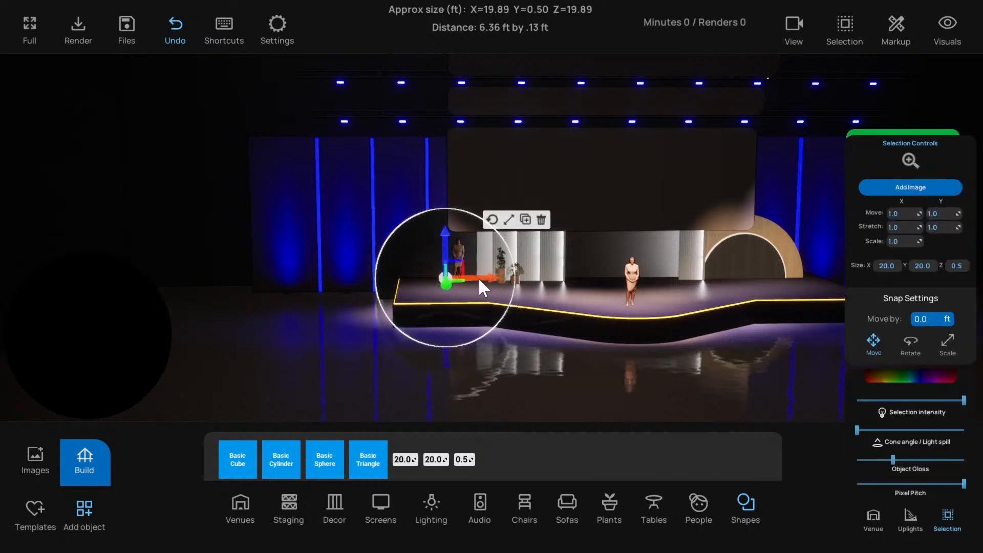
click(383, 342)
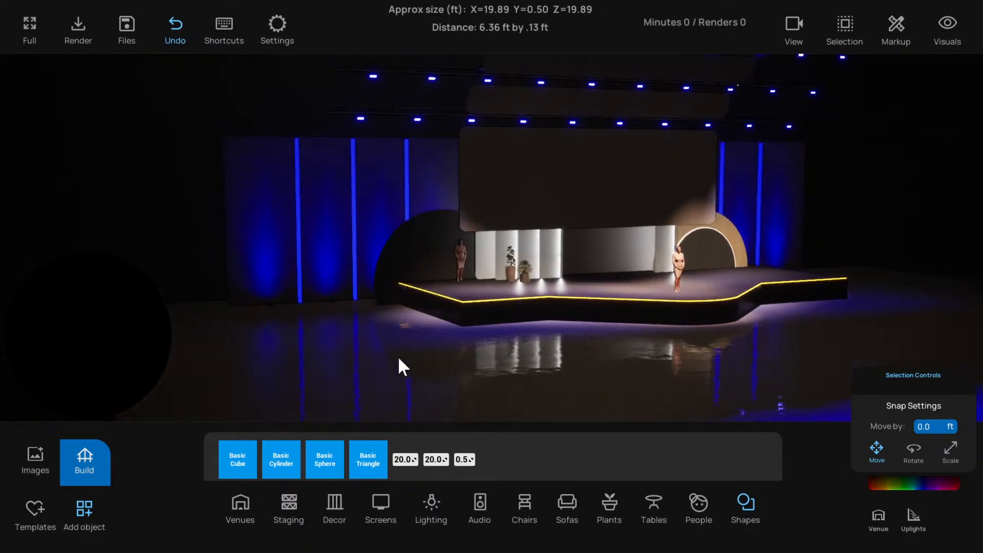
click(456, 275)
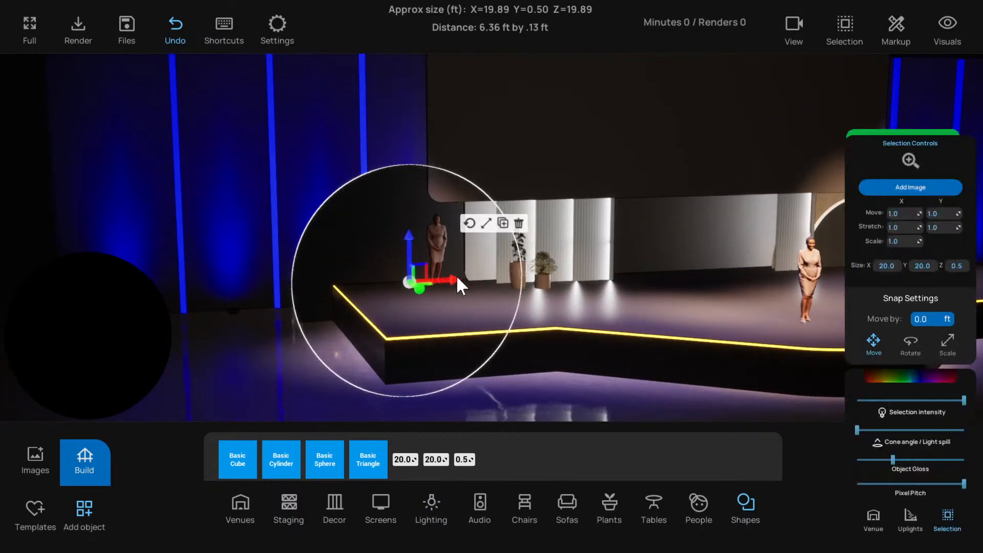
mouse_move(457, 278)
mouse_down()
mouse_move(494, 279)
mouse_move(470, 276)
mouse_up()
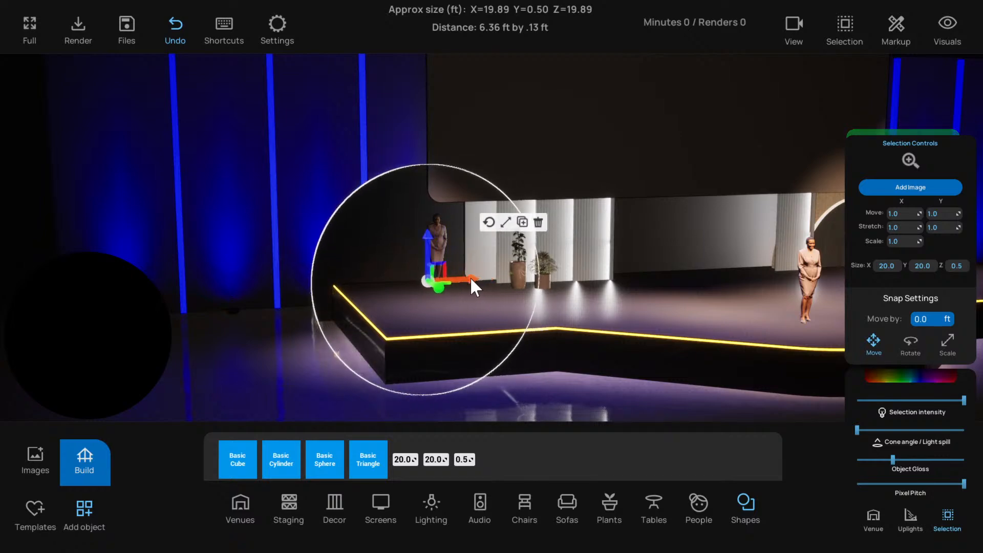
Unlock object groups and multi-select the stage's main rectangular platform pieces without the curved front section
click(449, 307)
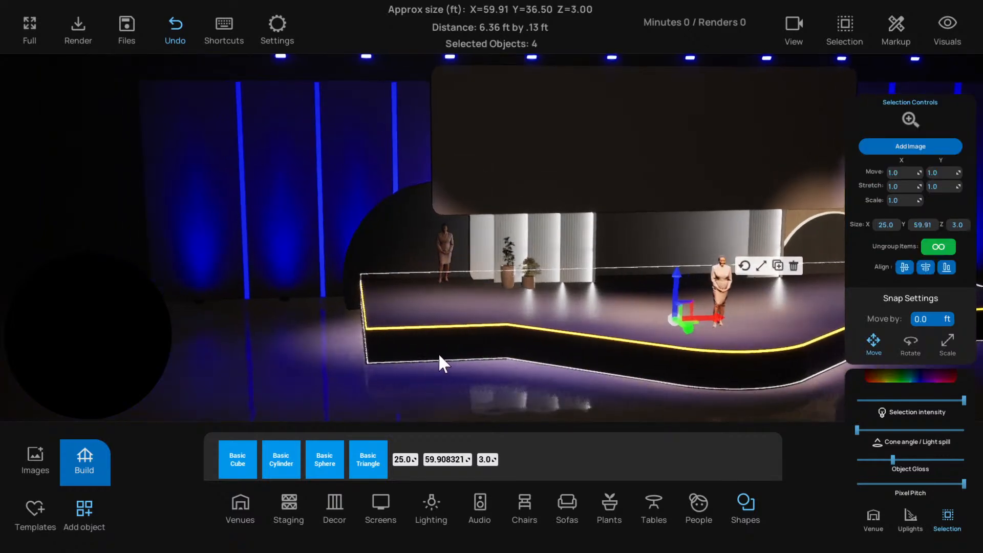
click(377, 329)
click(391, 330)
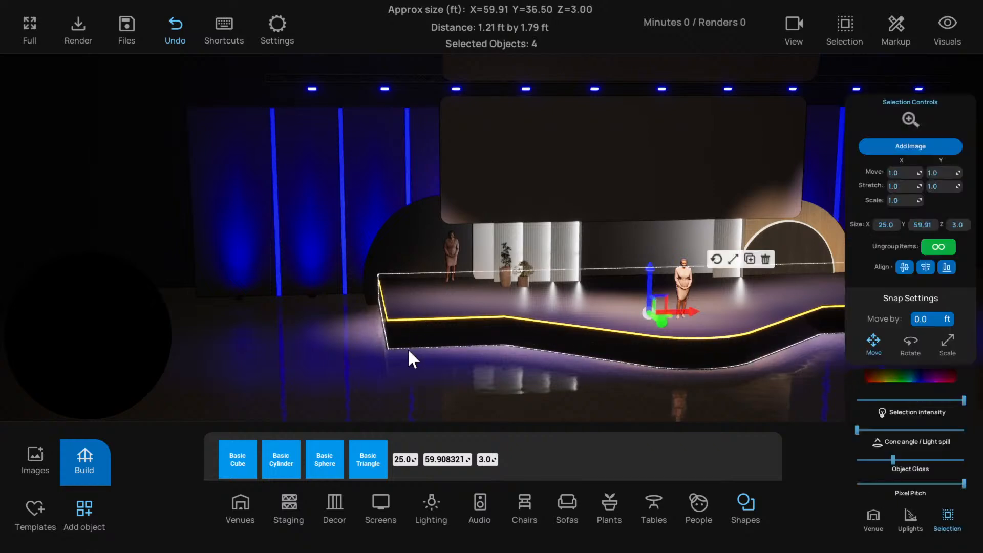
drag(413, 359, 480, 352)
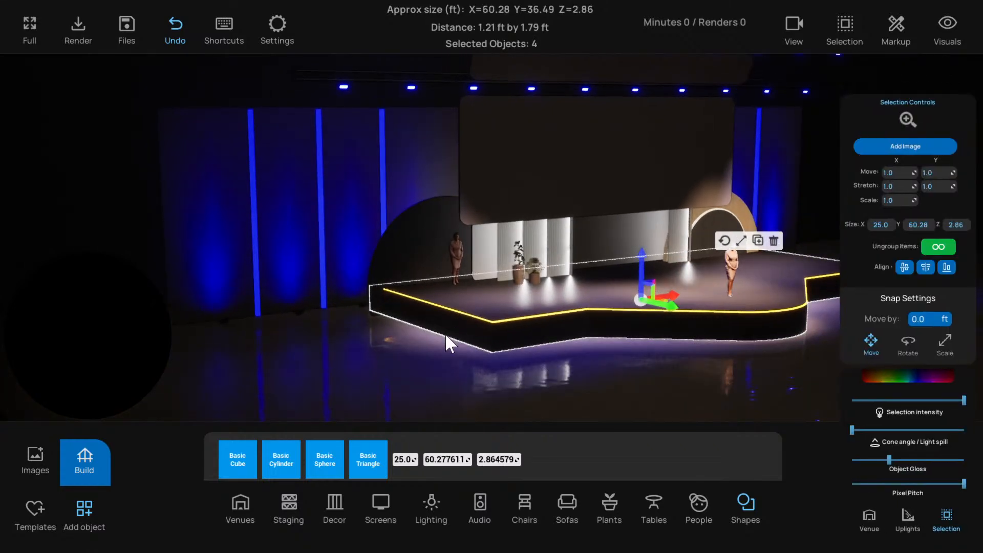
right_drag(400, 333, 388, 340)
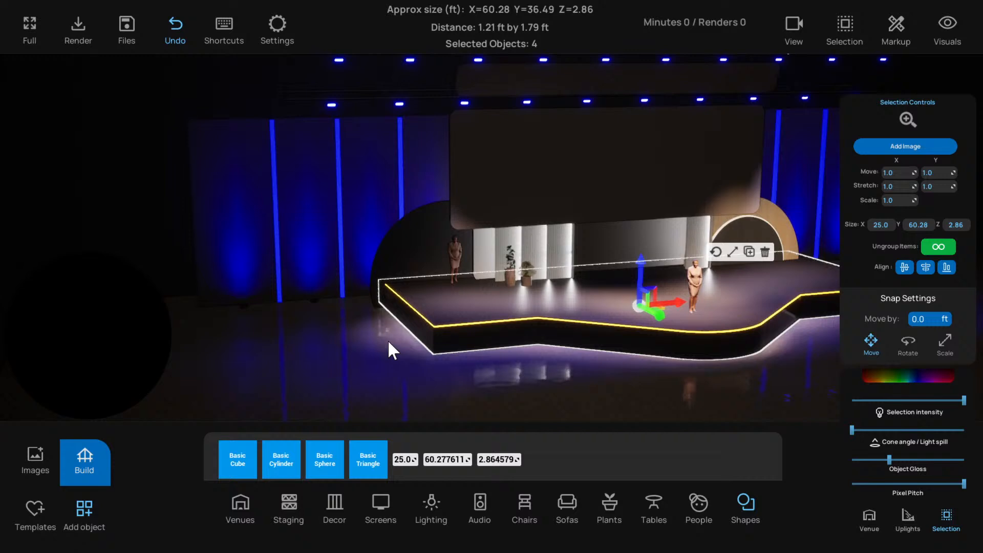
scroll(388, 339, up, 2)
click(846, 31)
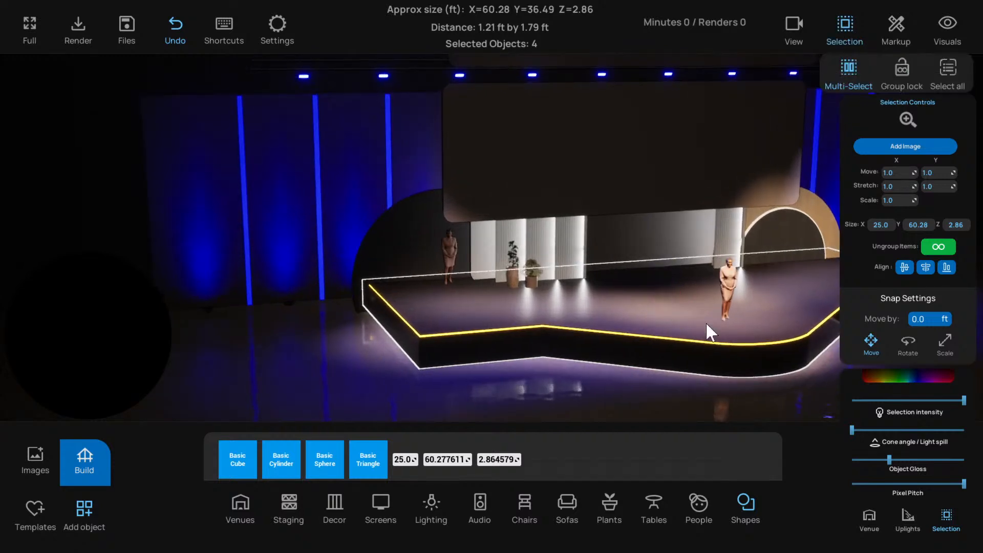
right_drag(456, 313, 435, 344)
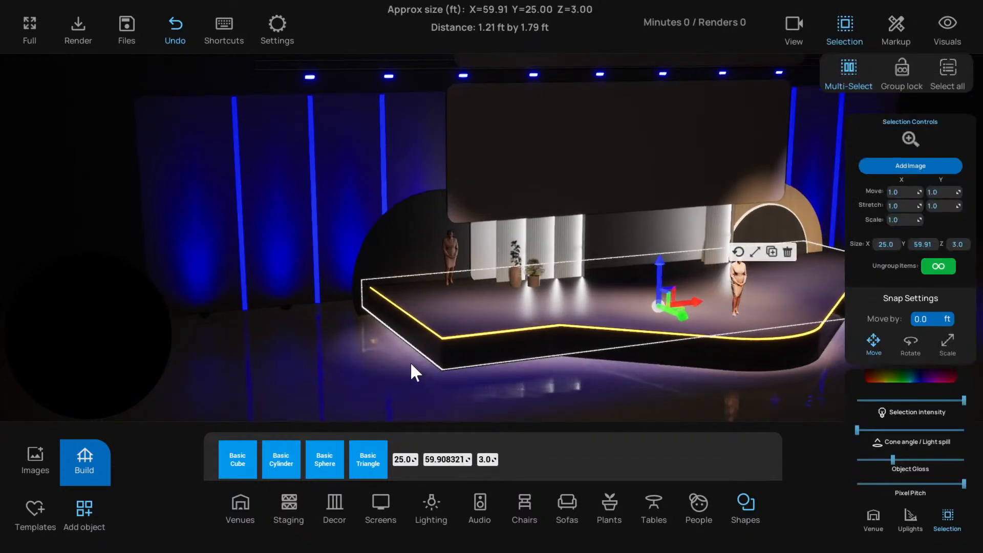
click(438, 316)
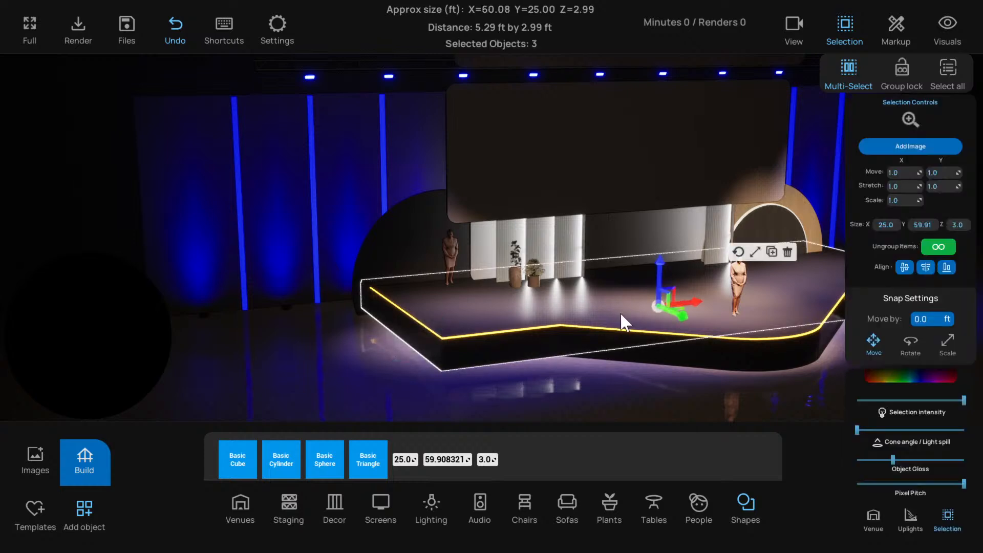
Extend the selected platform pieces beyond the left disc's outer edge, deselect them and turn group lock back on
click(754, 252)
drag(621, 313, 449, 340)
click(622, 257)
click(530, 378)
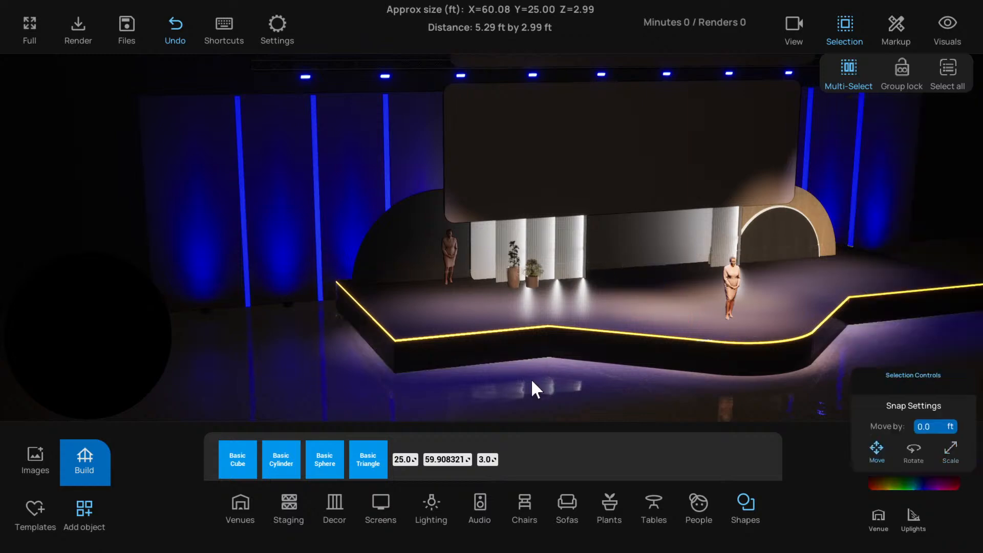
scroll(516, 374, down, 3)
click(901, 69)
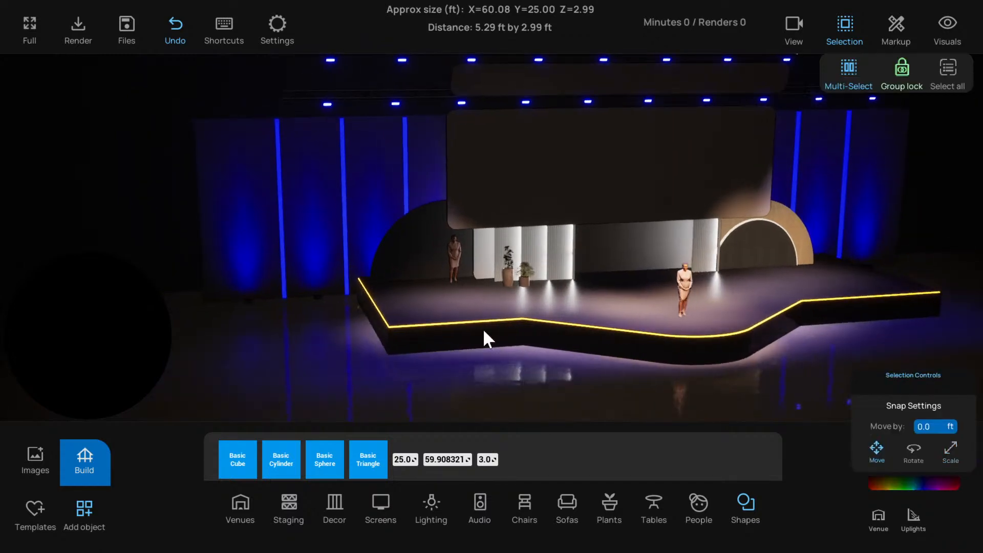
Select the left disc and raise it slightly behind the widened stage end
scroll(510, 307, up, 5)
click(366, 241)
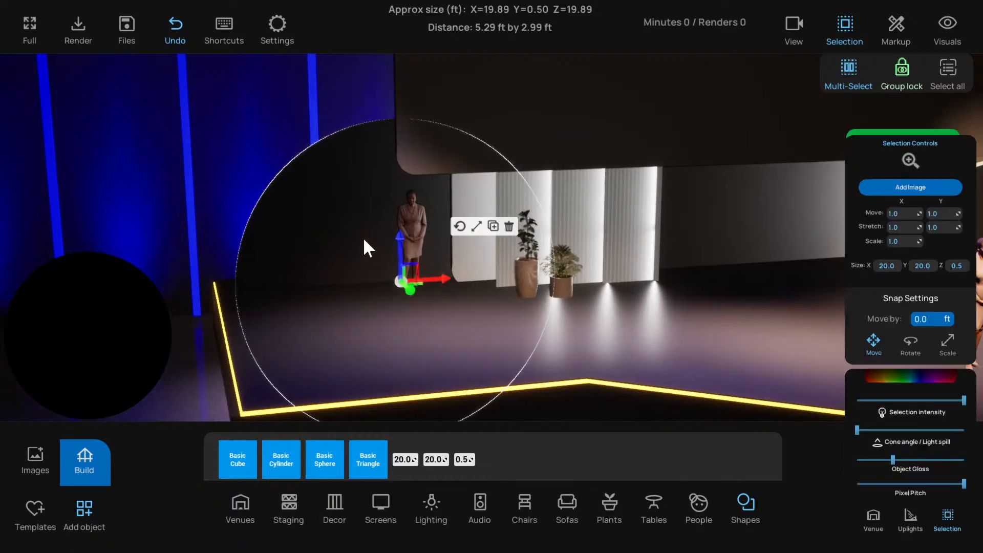
drag(399, 240, 399, 238)
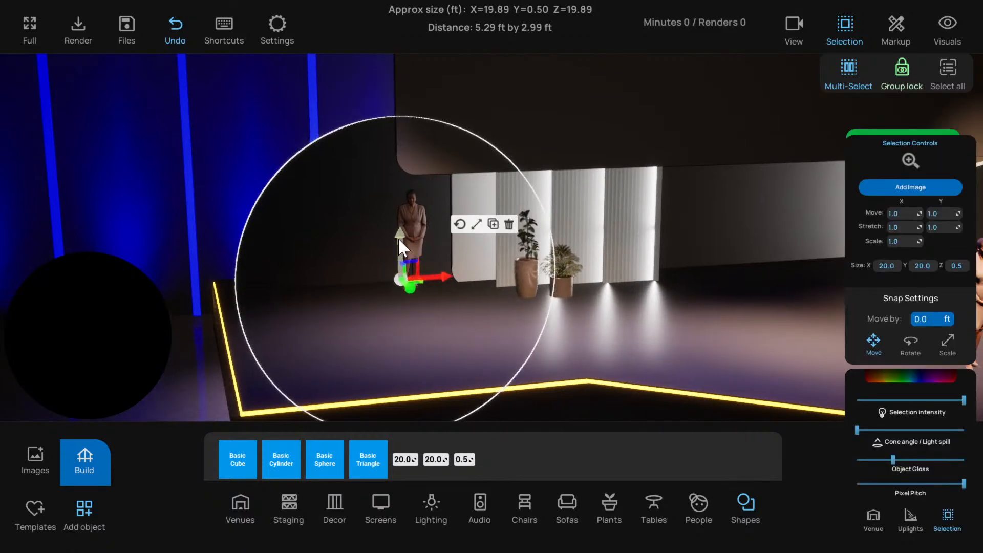
scroll(373, 304, down, 3)
scroll(372, 302, down, 10)
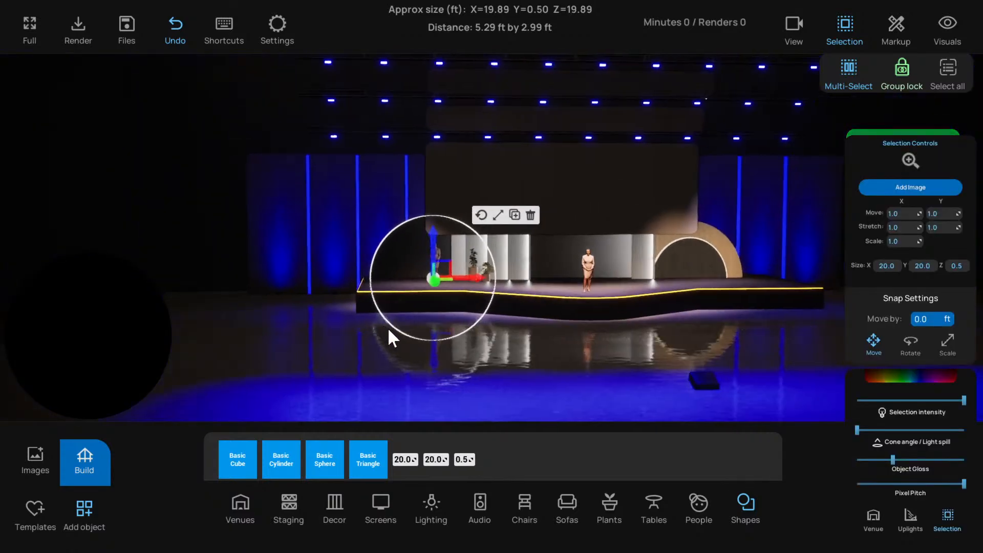
Nudge the left disc slightly upward behind the widened end of the stage
click(393, 330)
scroll(393, 327, up, 4)
click(405, 252)
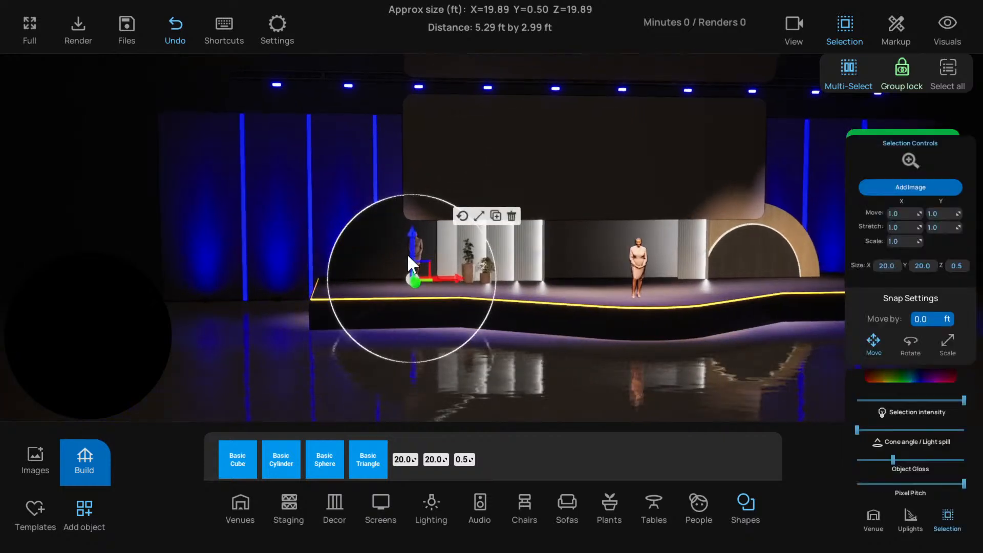
scroll(400, 250, up, 3)
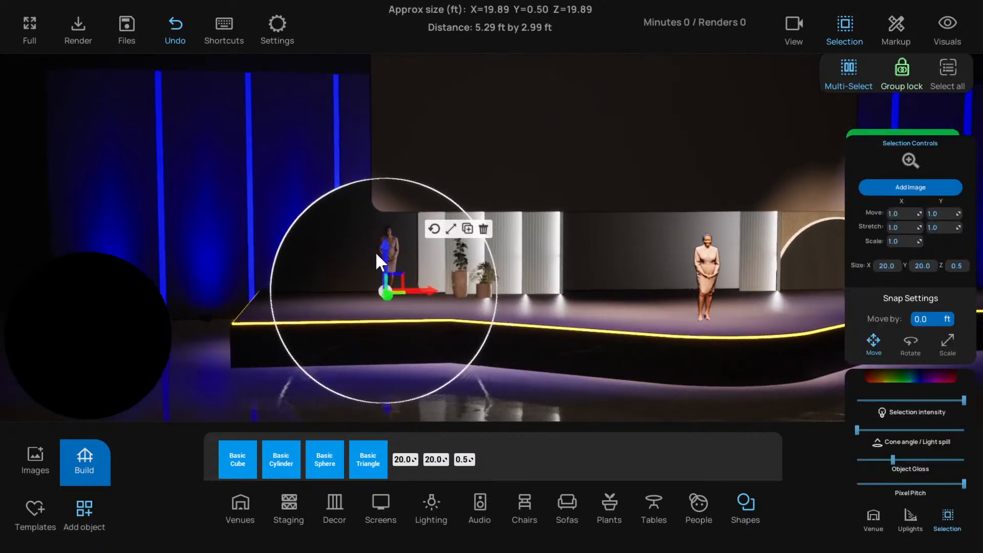
scroll(390, 254, up, 2)
drag(394, 255, 392, 249)
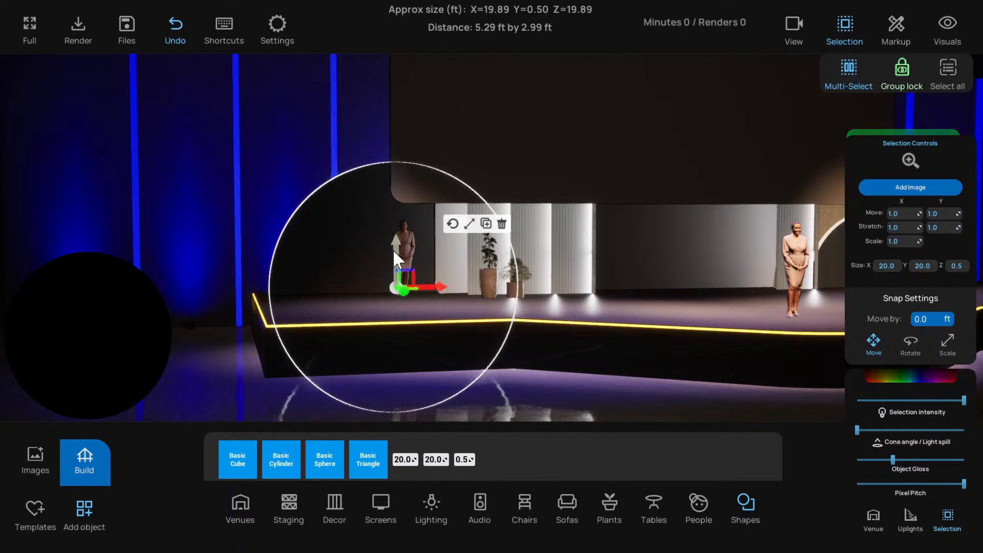
Try to stretch the left disc taller by scaling only its vertical axis
click(470, 228)
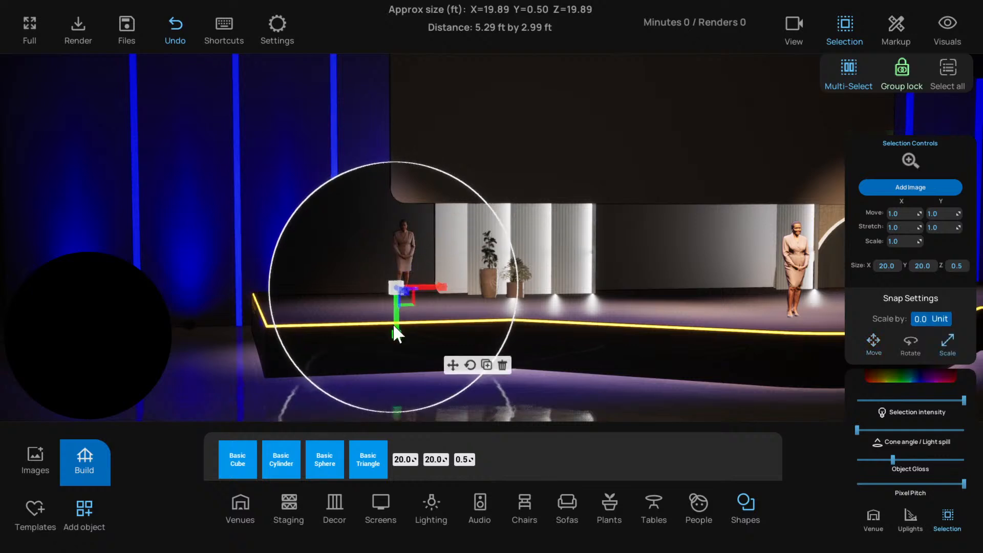
drag(397, 334, 417, 484)
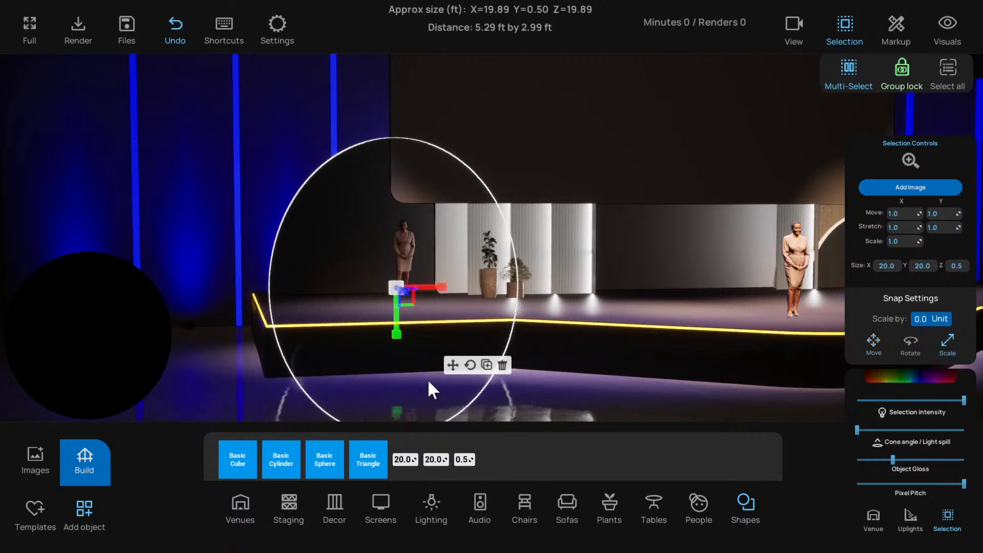
click(453, 365)
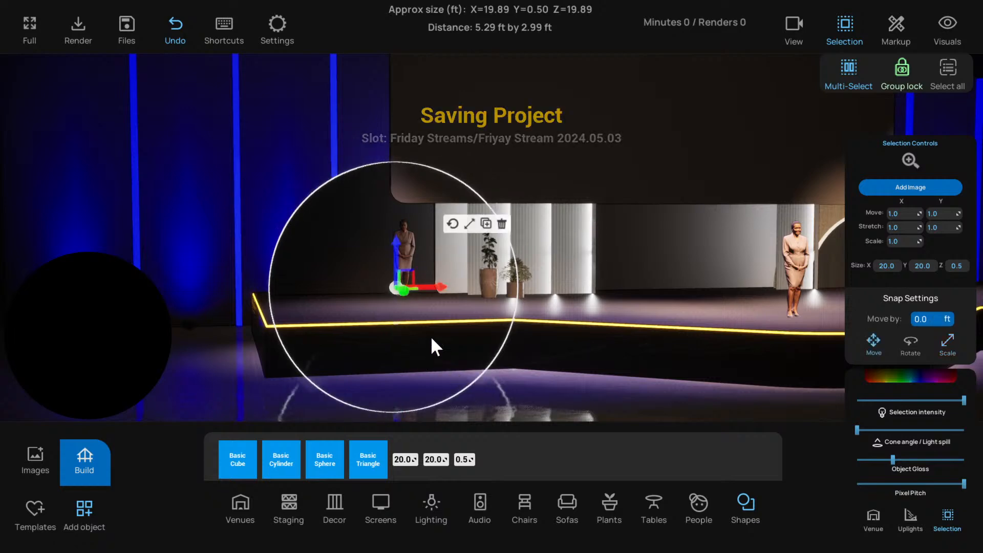
Enlarge the left disc evenly by setting its X and Y sizes to 26
key(s)
key(d)
key(w)
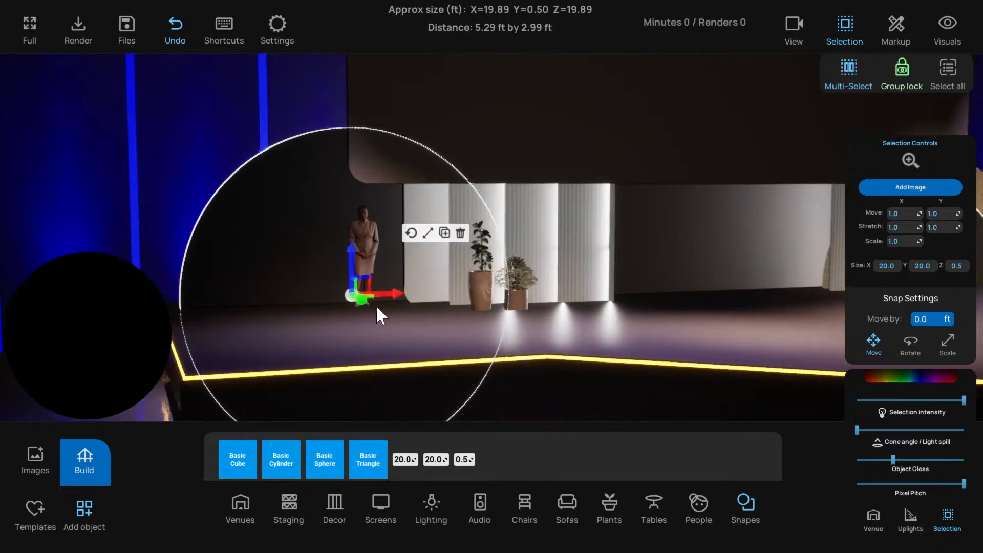
key(s)
key(d)
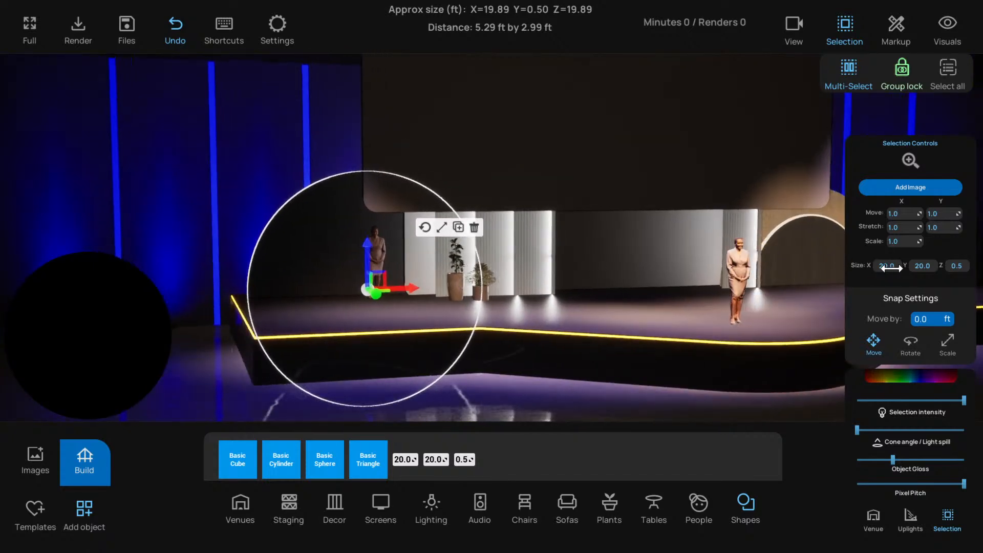
text(26)
key(Tab)
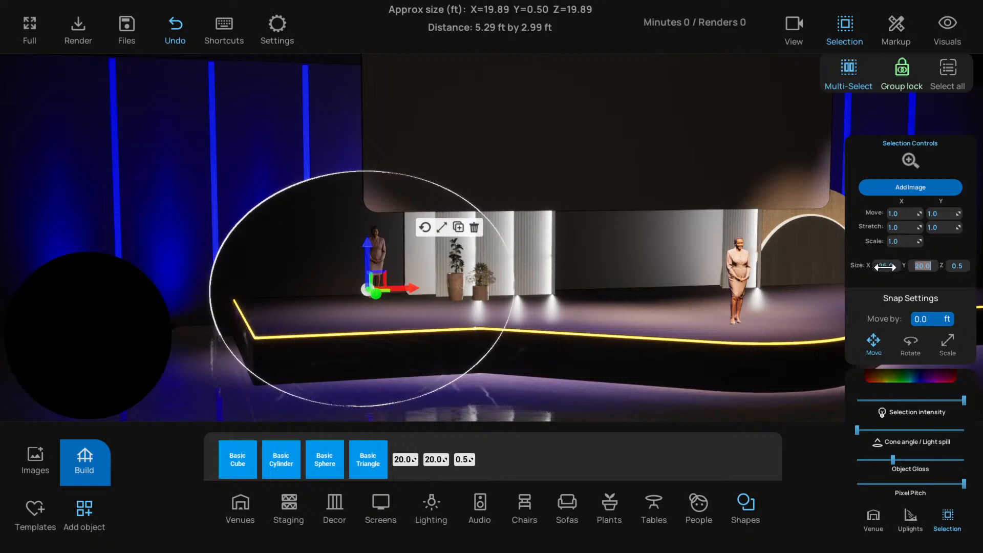
text(26)
key(Return)
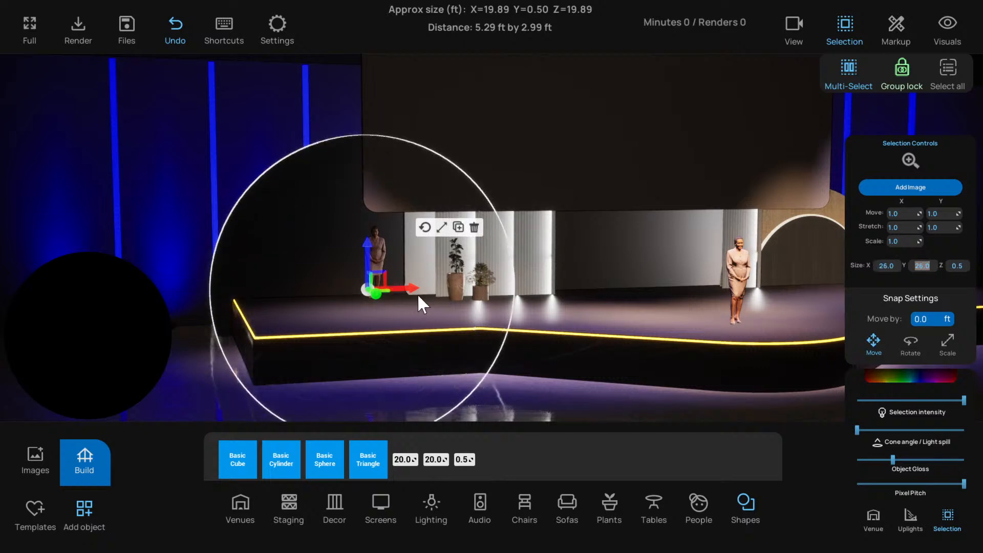
Fine-tune the enlarged disc's sideways position and height at the stage's left end and deselect it
drag(408, 287, 434, 287)
right_drag(484, 312, 453, 313)
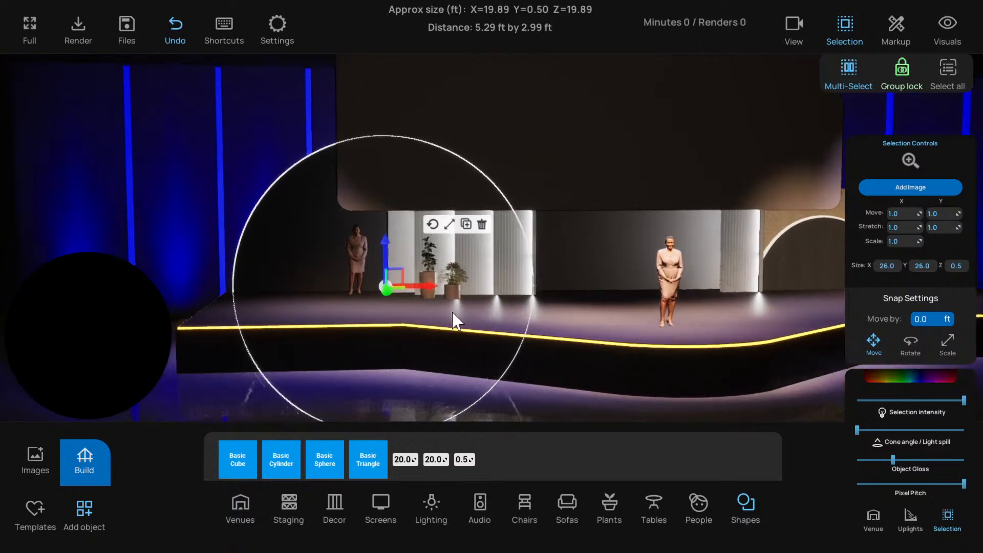
key(s)
drag(402, 245, 401, 238)
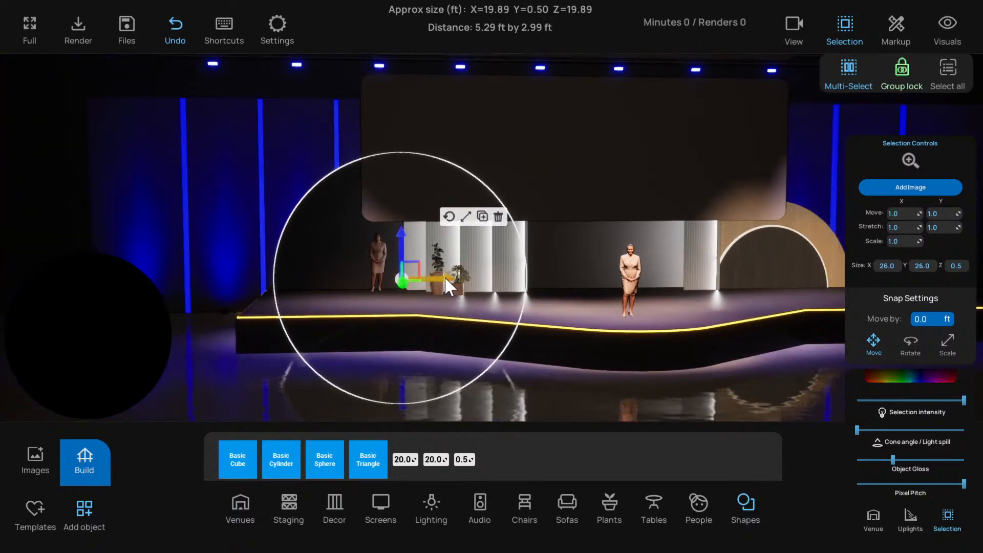
drag(444, 277, 443, 276)
right_drag(537, 279, 547, 233)
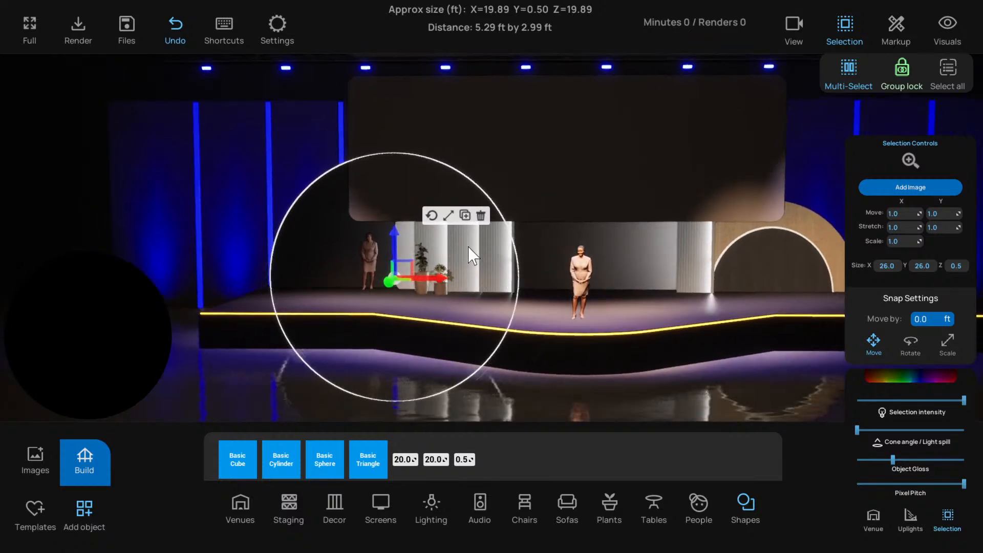
right_drag(468, 246, 508, 257)
scroll(527, 257, up, 1)
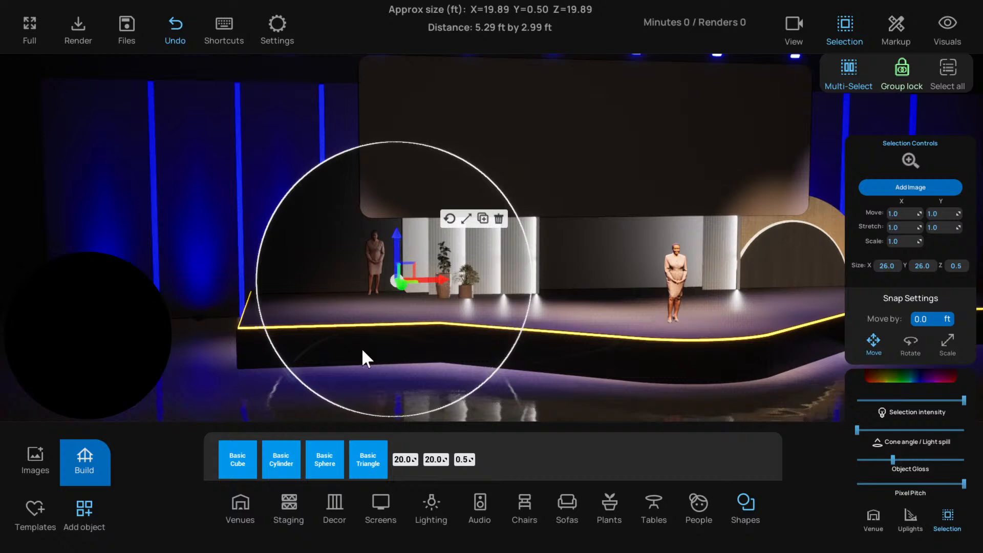
click(198, 373)
scroll(284, 333, down, 5)
right_drag(436, 328, 414, 272)
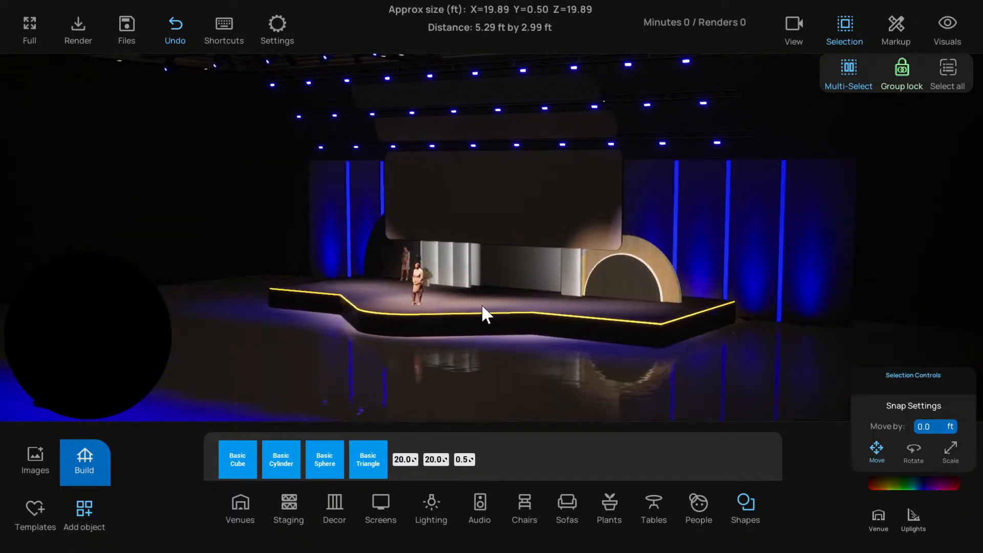
right_drag(482, 303, 622, 332)
scroll(623, 333, up, 4)
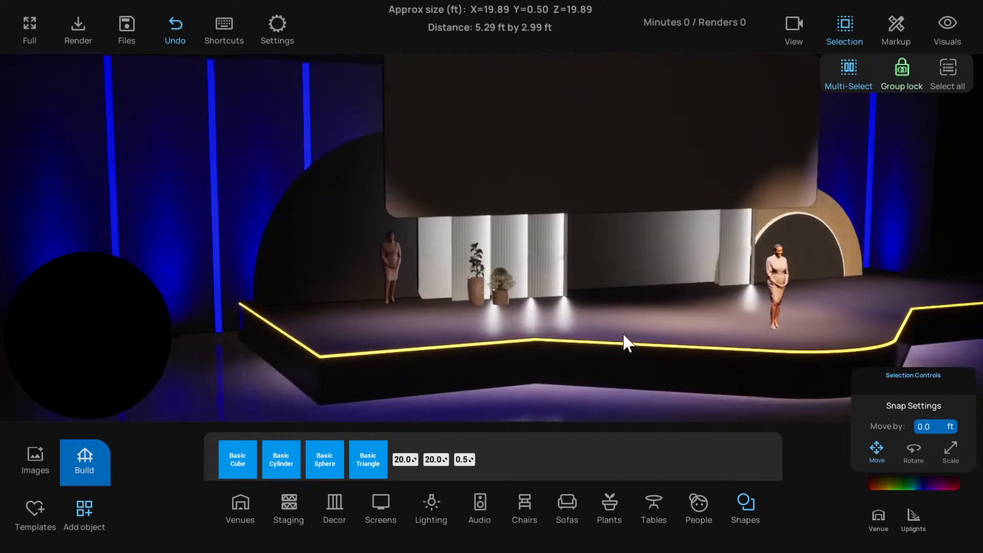
Select the left disc again and apply the beige woven texture image to it
click(336, 268)
right_drag(335, 267, 392, 307)
scroll(403, 319, down, 3)
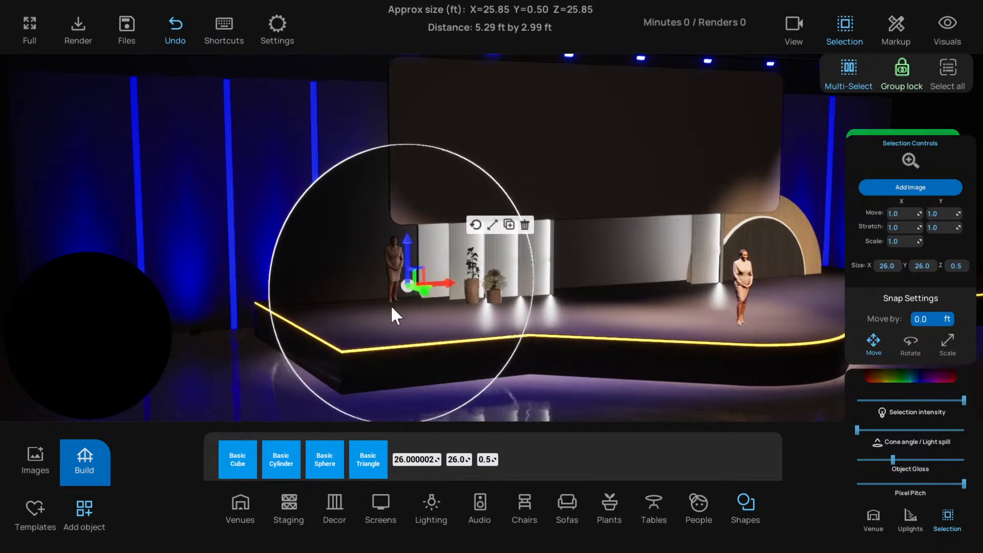
click(35, 458)
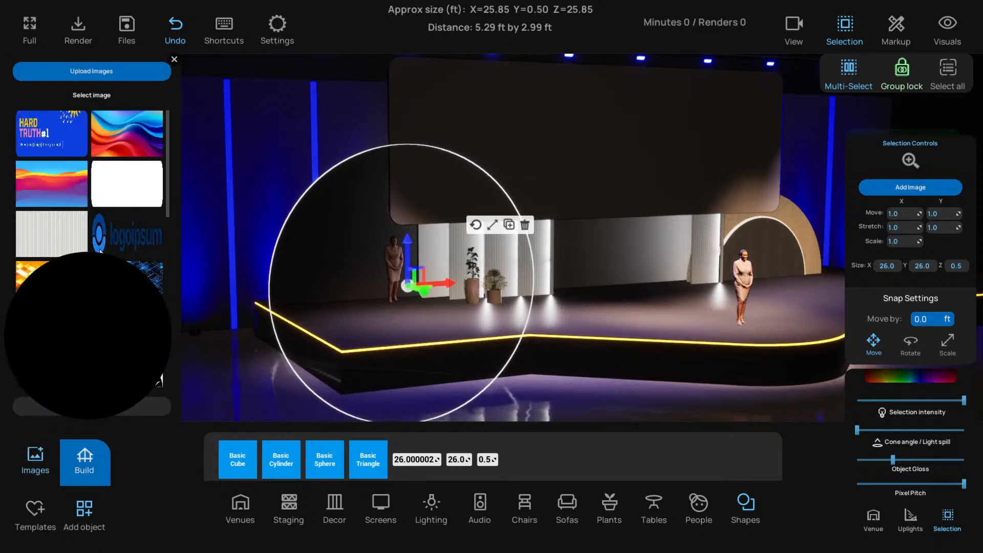
scroll(99, 250, down, 10)
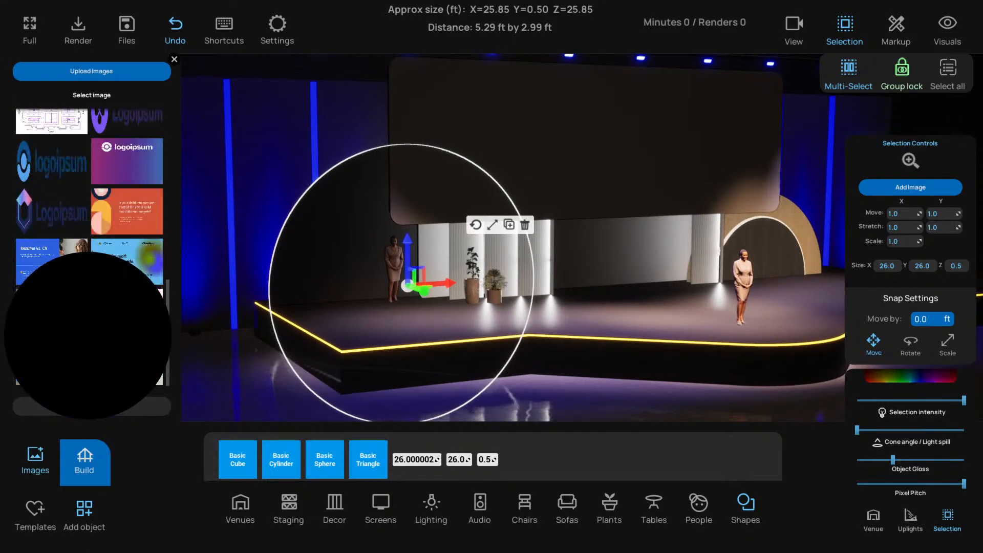
scroll(110, 274, down, 2)
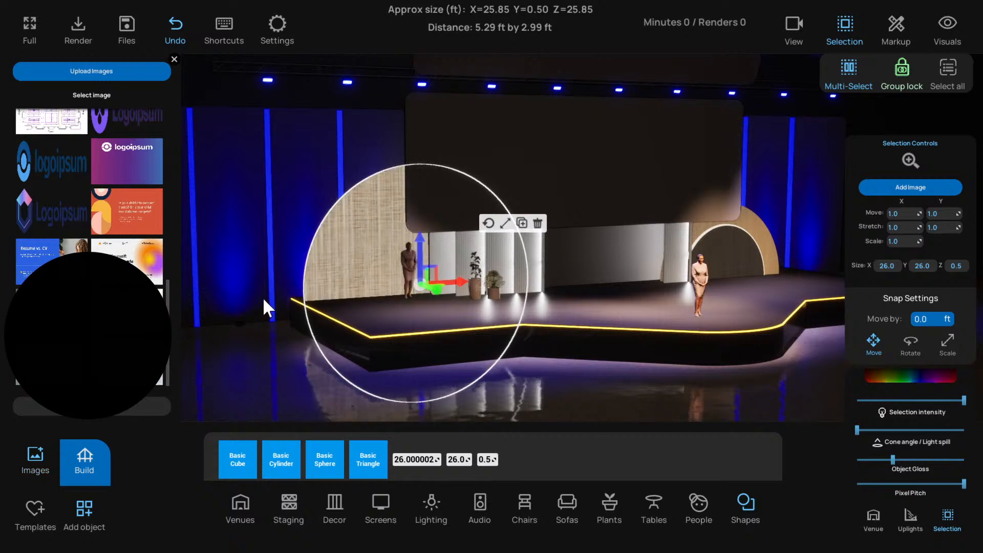
scroll(262, 297, up, 3)
click(174, 59)
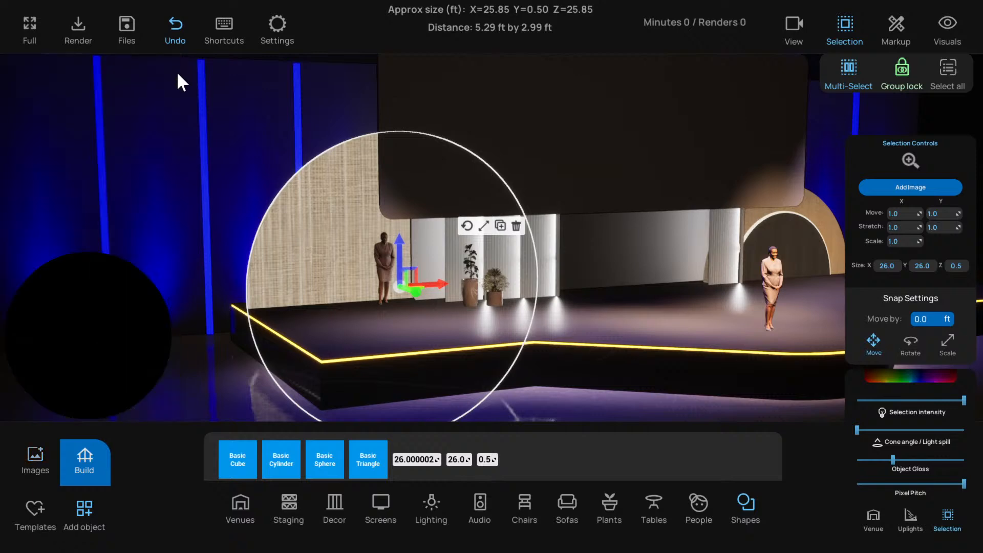
Dim the textured disc by lowering its selection intensity almost to the minimum and setting its light spill to the minimum
right_drag(291, 207, 386, 201)
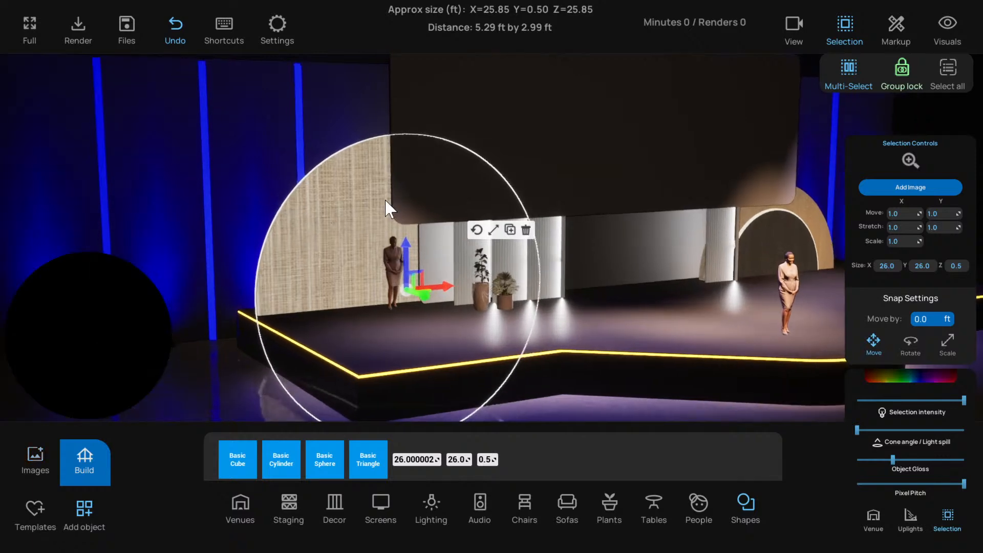
key(d)
key(d)
key(d)
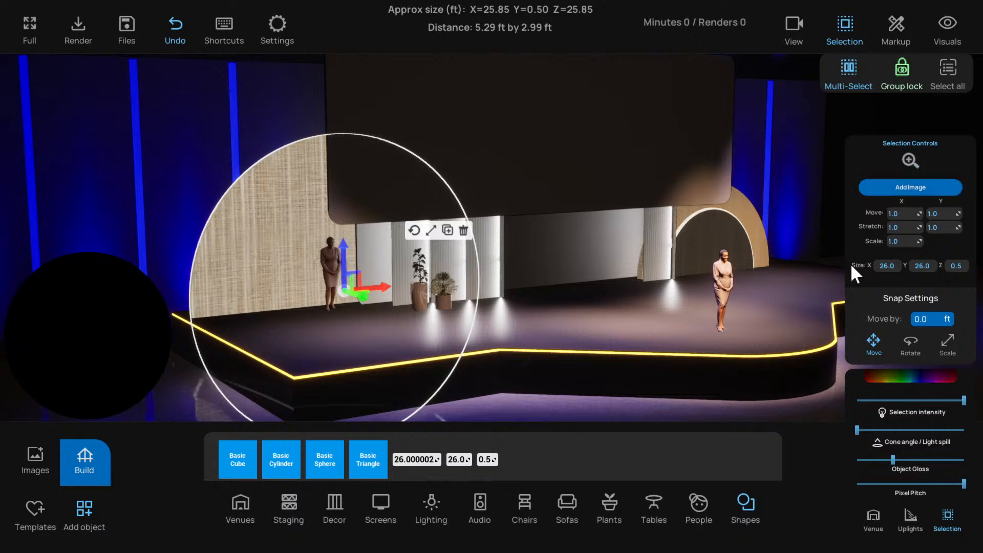
drag(904, 400, 862, 404)
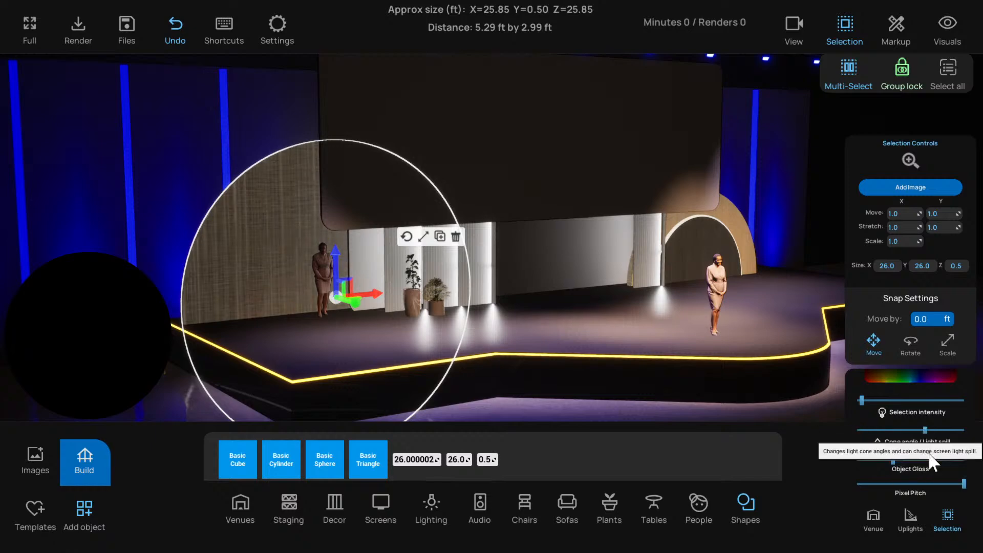
drag(866, 429, 821, 431)
key(w)
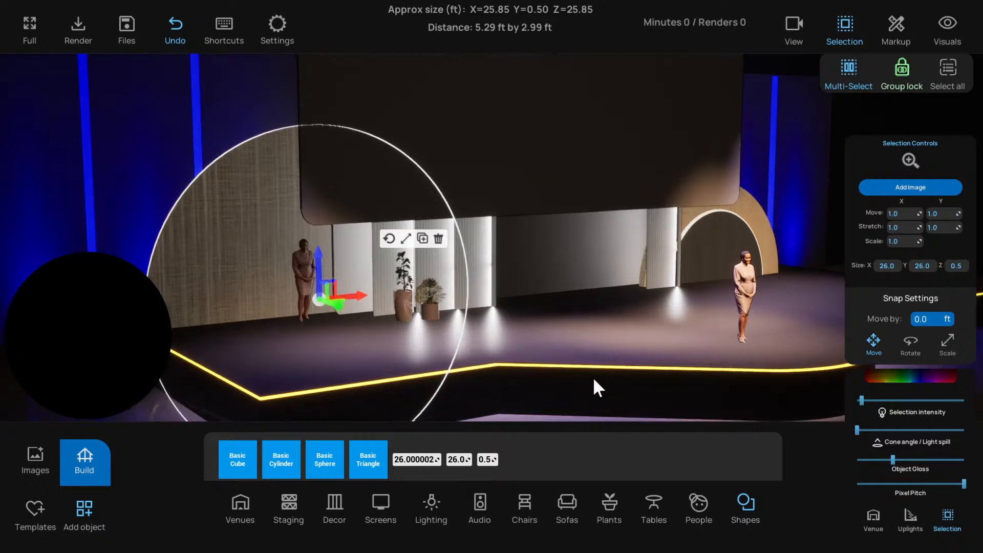
key(a)
key(d)
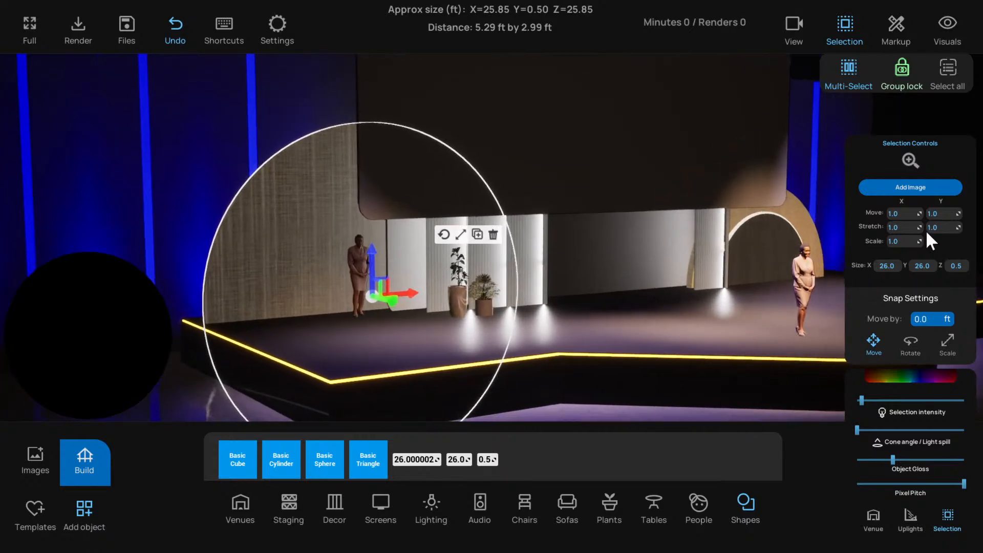
drag(862, 401, 864, 400)
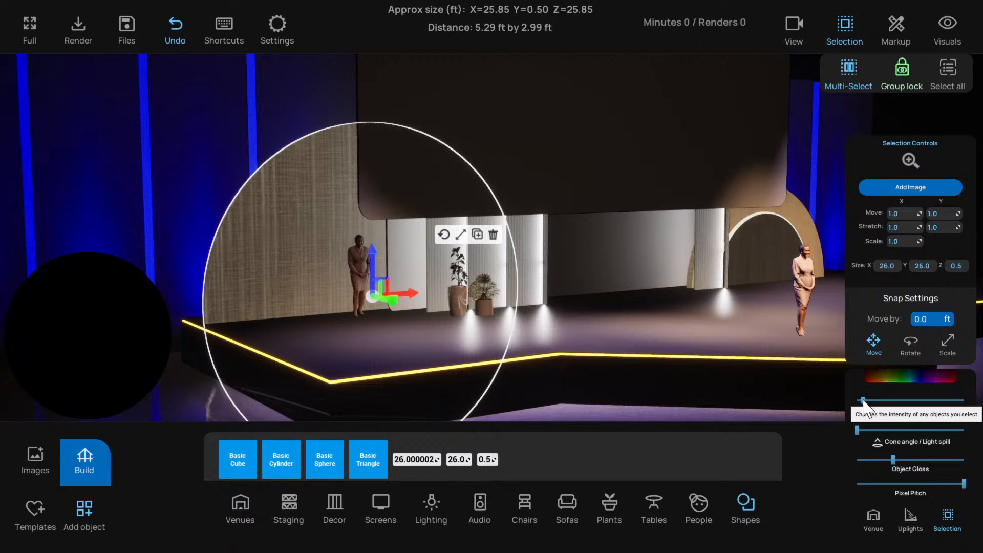
Try tinting the textured disc dark grey-green, sRGB hex 556A61FF
click(893, 376)
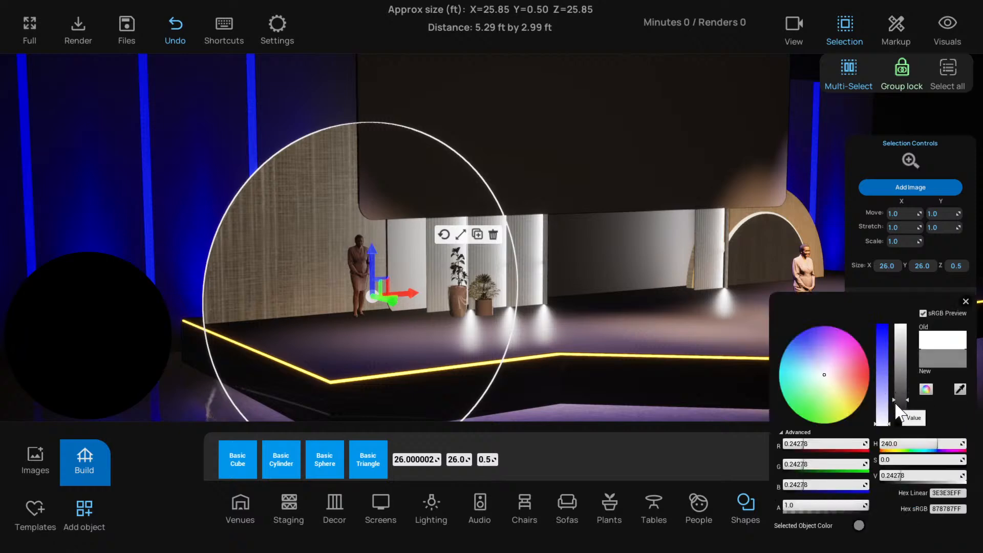
mouse_move(896, 404)
mouse_down()
mouse_move(891, 415)
mouse_move(878, 407)
mouse_move(879, 426)
mouse_move(894, 432)
mouse_move(899, 411)
mouse_up()
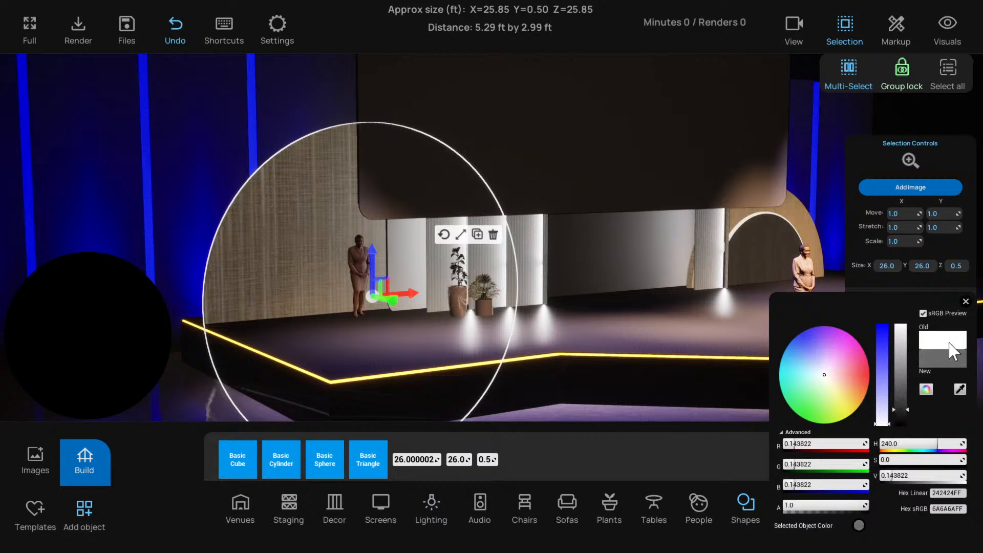
drag(834, 386, 809, 382)
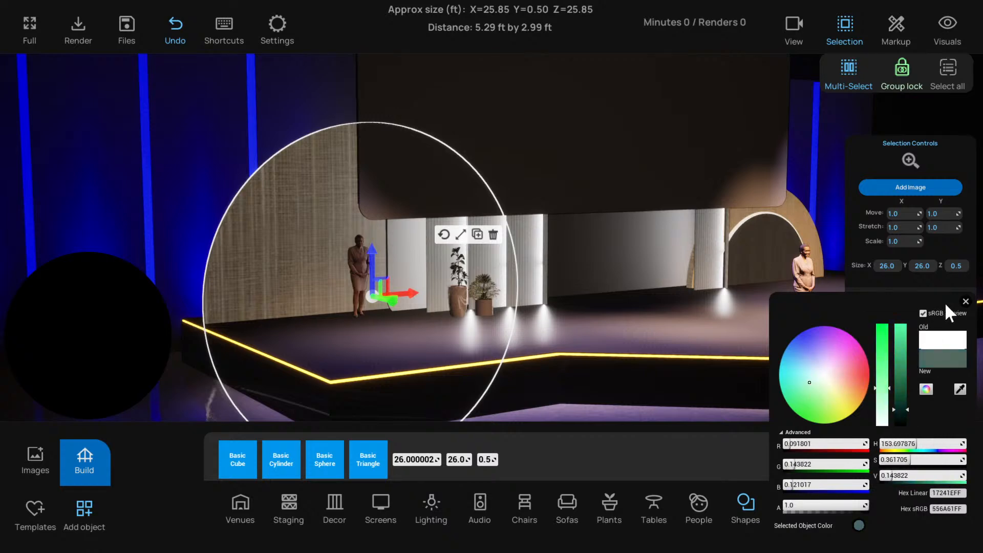
click(965, 302)
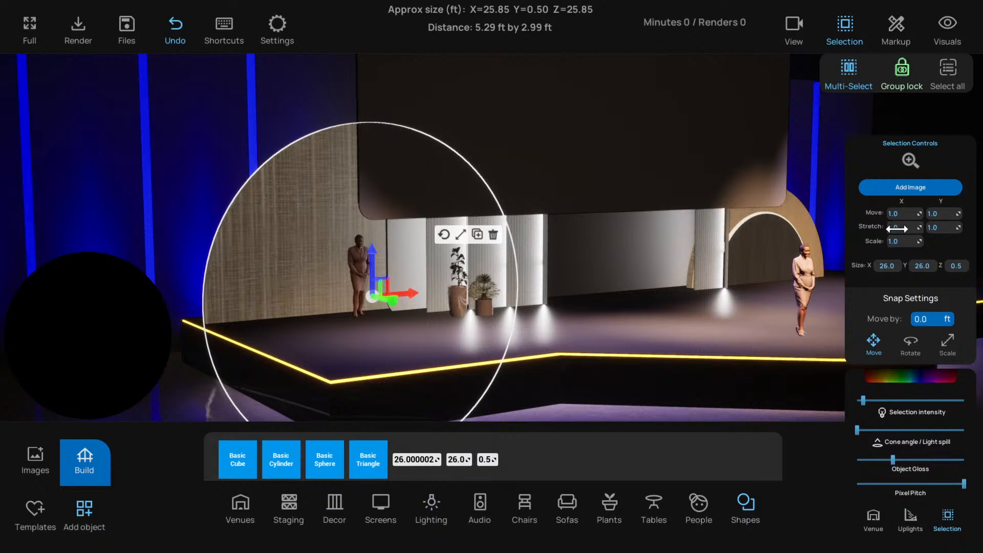
Pick a dark brown object colour for the disc at a raised intensity, and lower the intensity back to just above the minimum
scroll(709, 346, down, 3)
scroll(709, 346, down, 1)
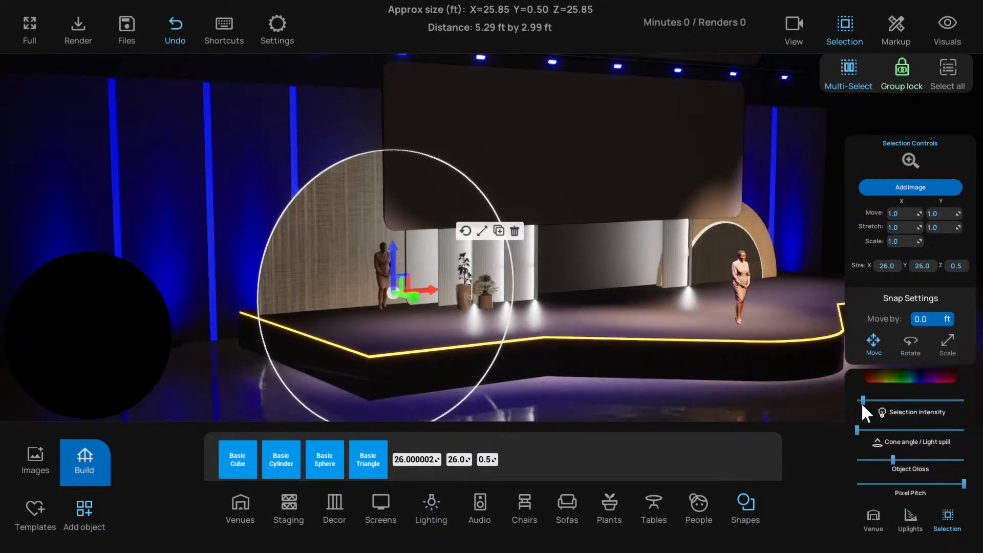
mouse_move(863, 401)
mouse_down()
mouse_move(908, 401)
mouse_move(899, 418)
mouse_up()
click(905, 379)
click(881, 375)
click(840, 391)
click(868, 388)
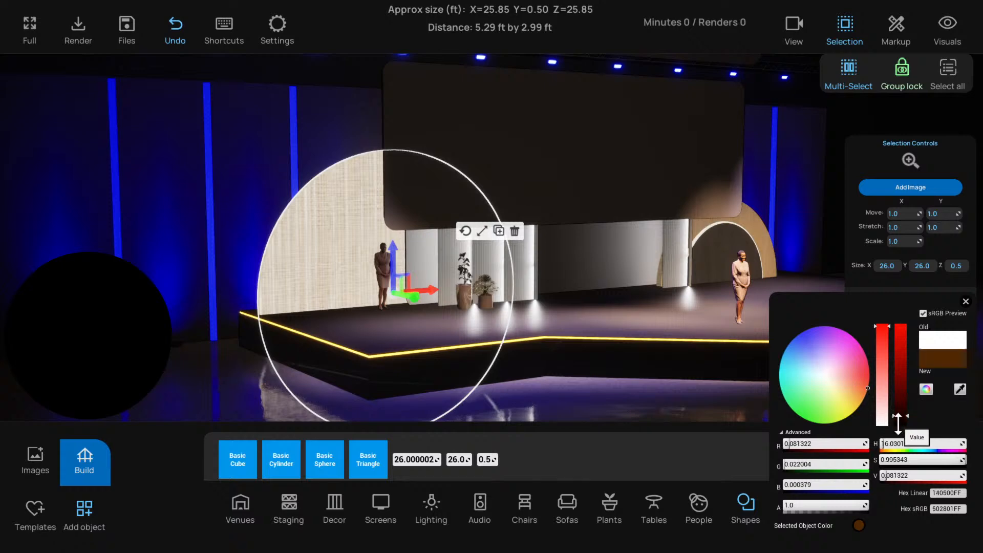
click(899, 411)
click(965, 301)
drag(905, 401, 865, 403)
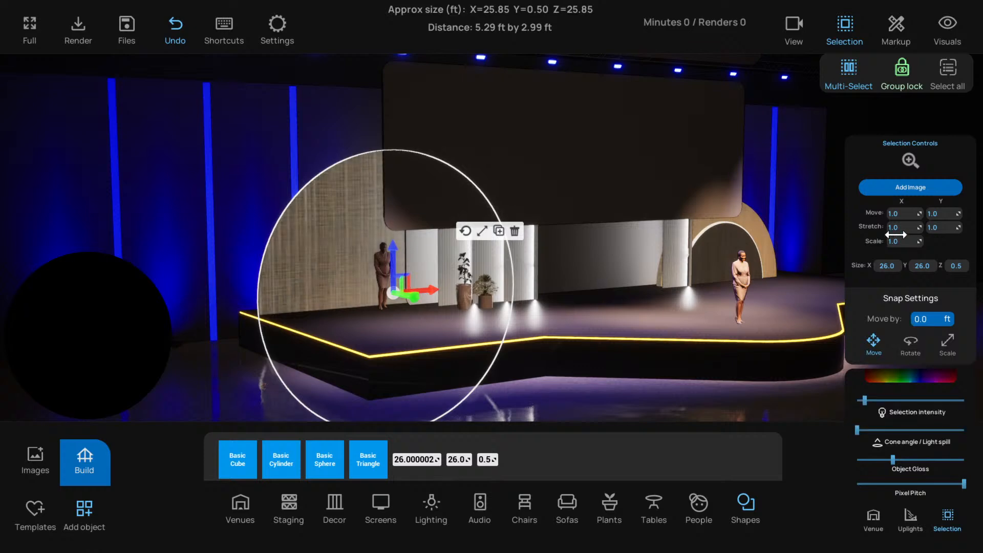
right_drag(742, 272, 350, 260)
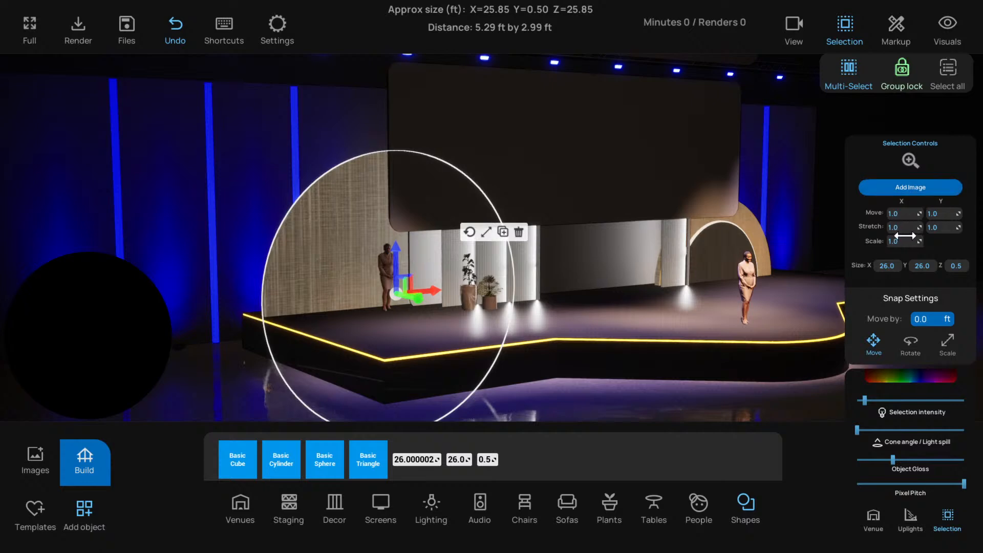
Stretch the left disc's woven texture horizontally to about 4.49, and deselect the disc
right_drag(484, 284, 324, 253)
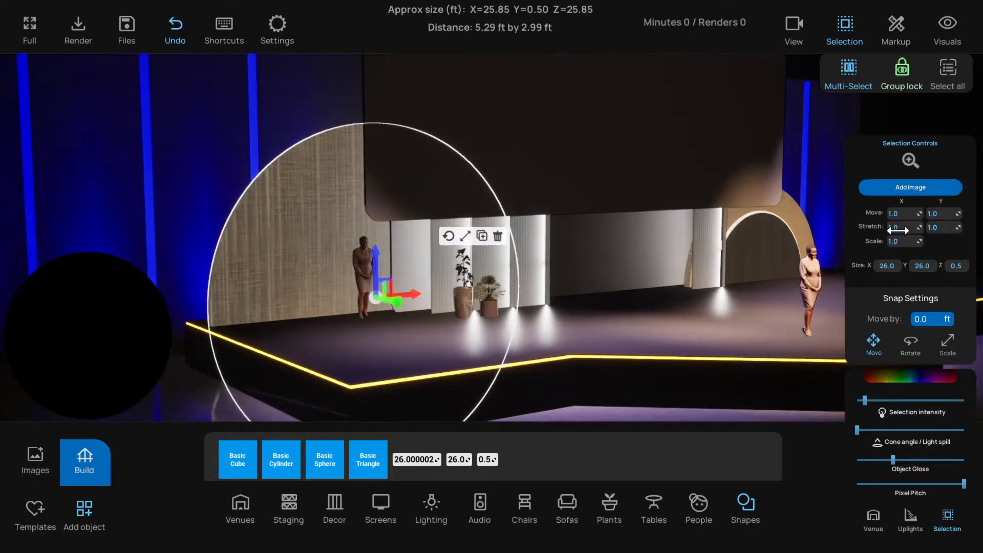
drag(896, 228, 921, 229)
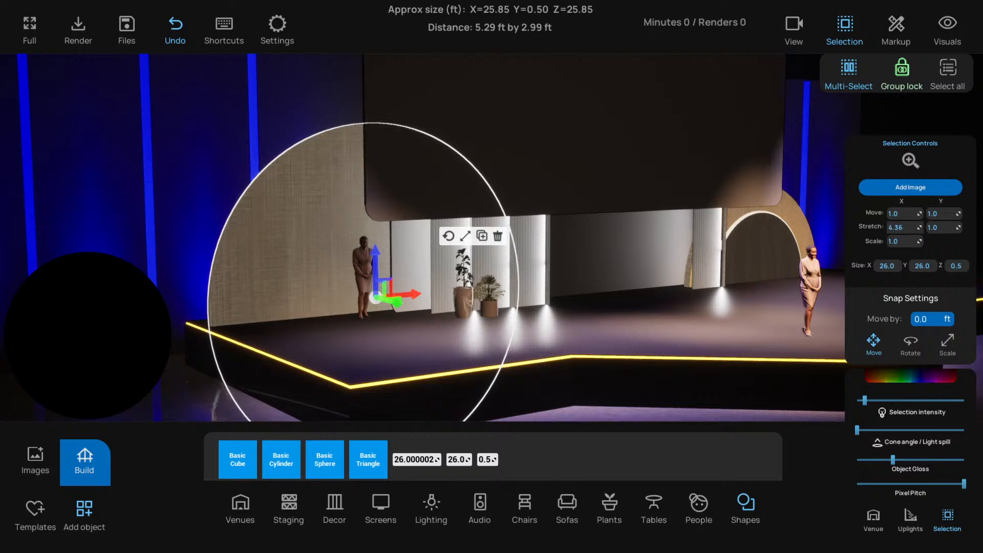
scroll(714, 303, down, 2)
right_drag(713, 303, 424, 319)
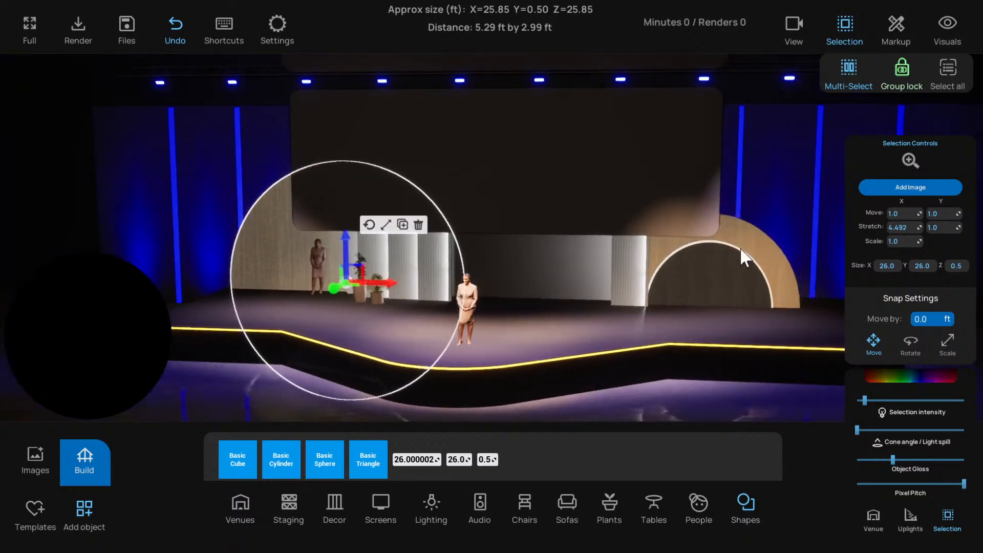
right_drag(575, 290, 346, 372)
click(346, 372)
right_drag(417, 343, 665, 298)
Reselect the left disc and try tinting it purple, sRGB hex A76EFFFF, at full colour value
click(766, 242)
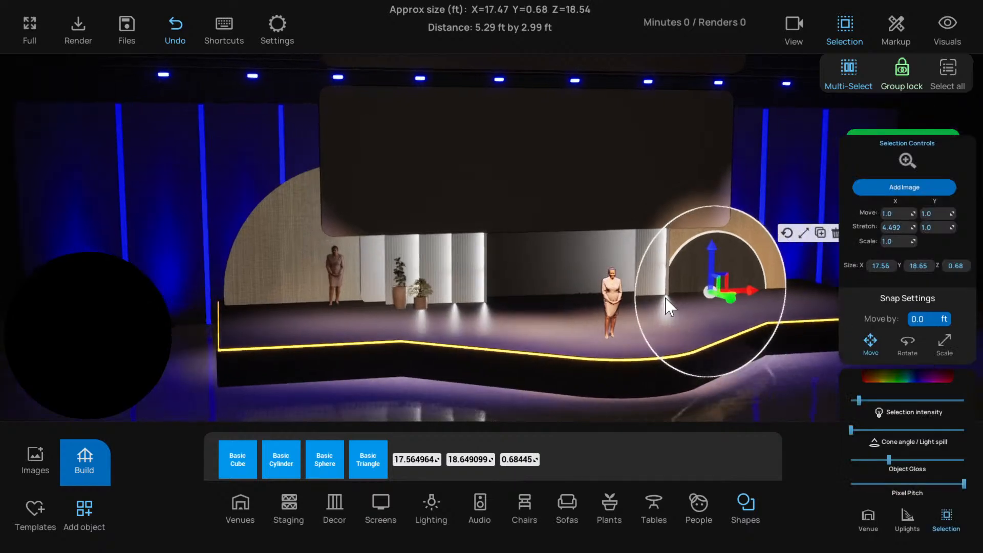
click(312, 263)
right_drag(312, 263, 337, 278)
scroll(338, 277, up, 1)
click(904, 379)
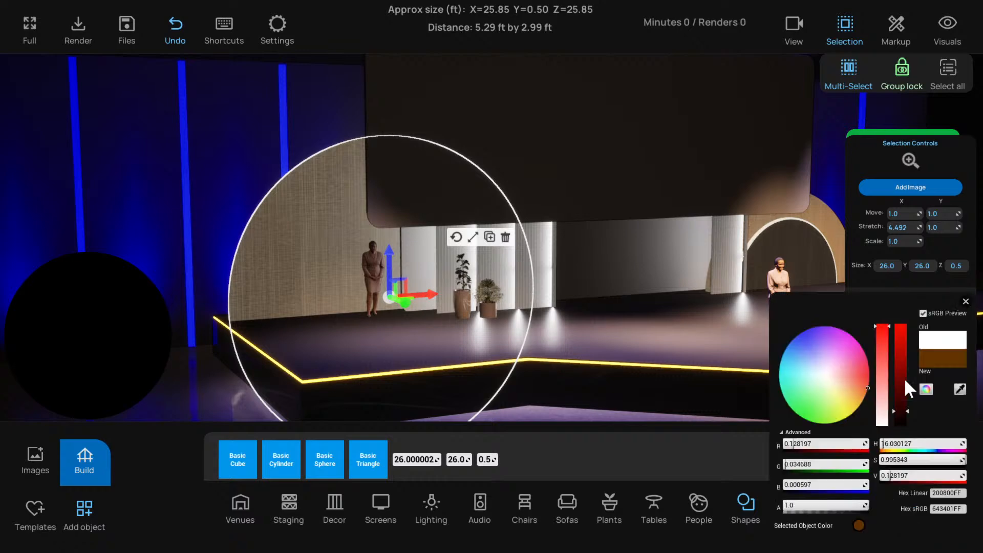
click(815, 334)
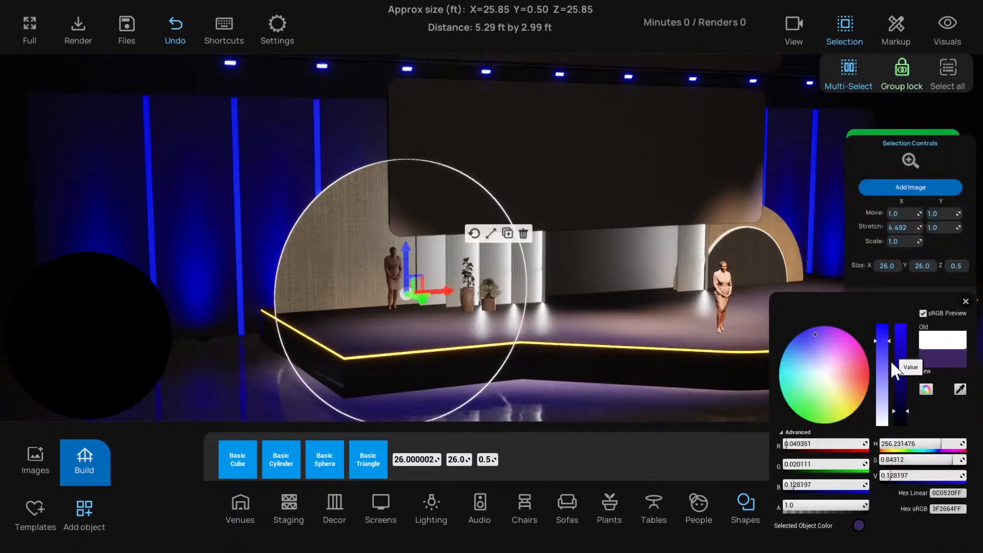
drag(903, 387, 903, 326)
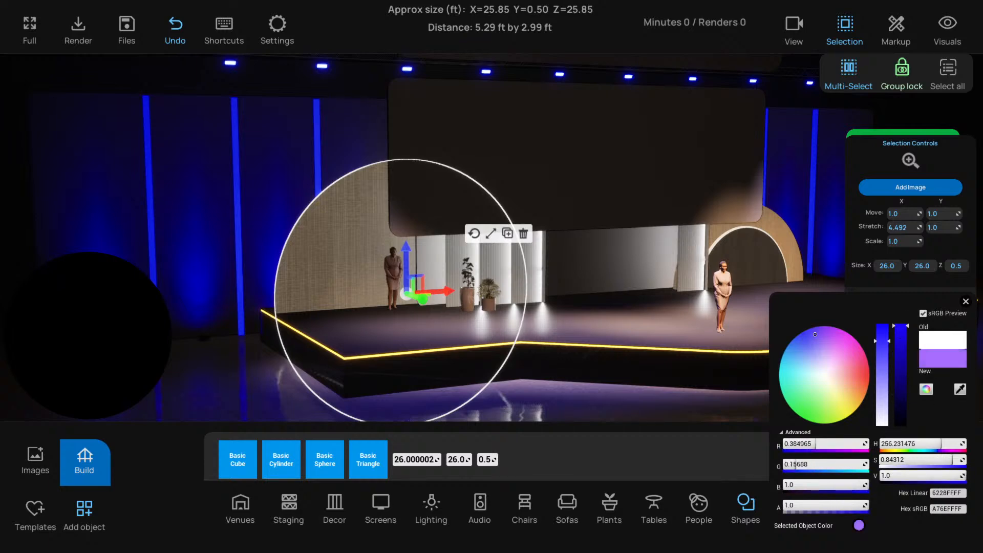
click(966, 301)
Select the outer disc of the right arch and tint it tan, sRGB hex D7A973FF
click(776, 240)
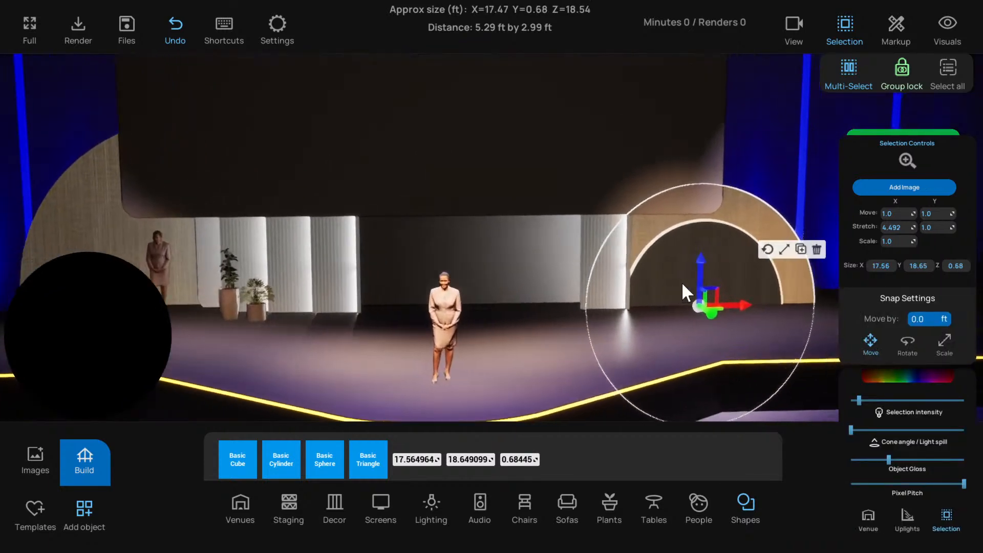
click(905, 378)
click(834, 367)
click(846, 350)
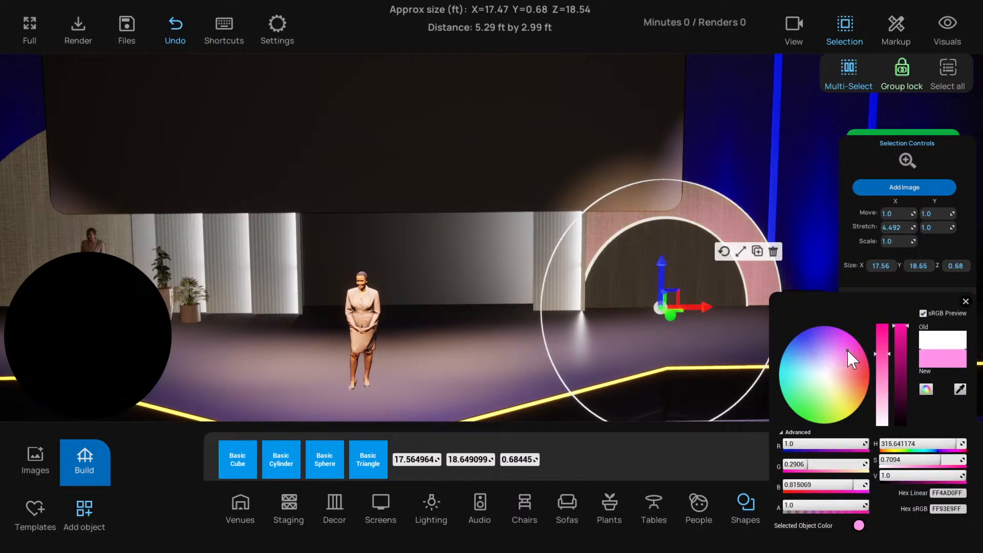
drag(847, 349, 853, 390)
scroll(739, 308, up, 5)
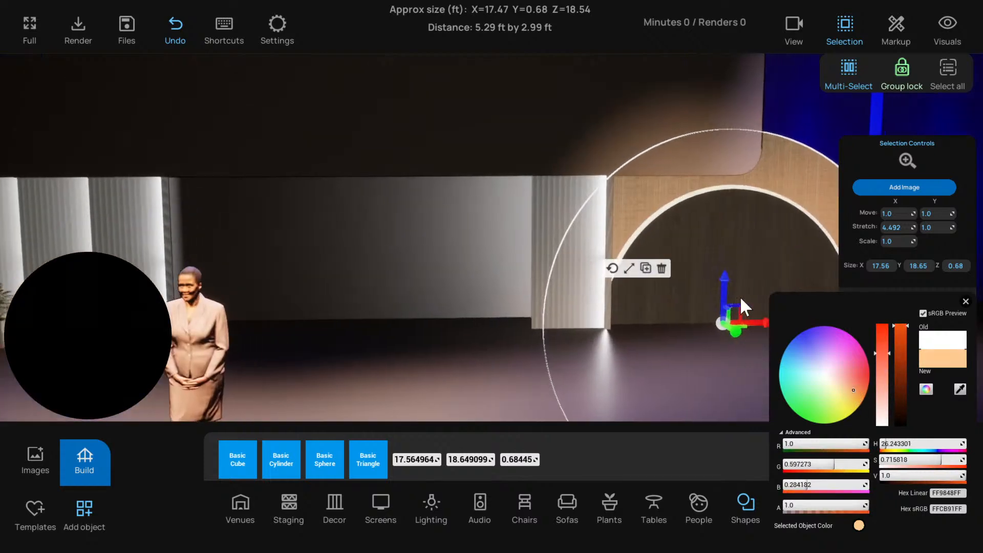
scroll(666, 309, up, 3)
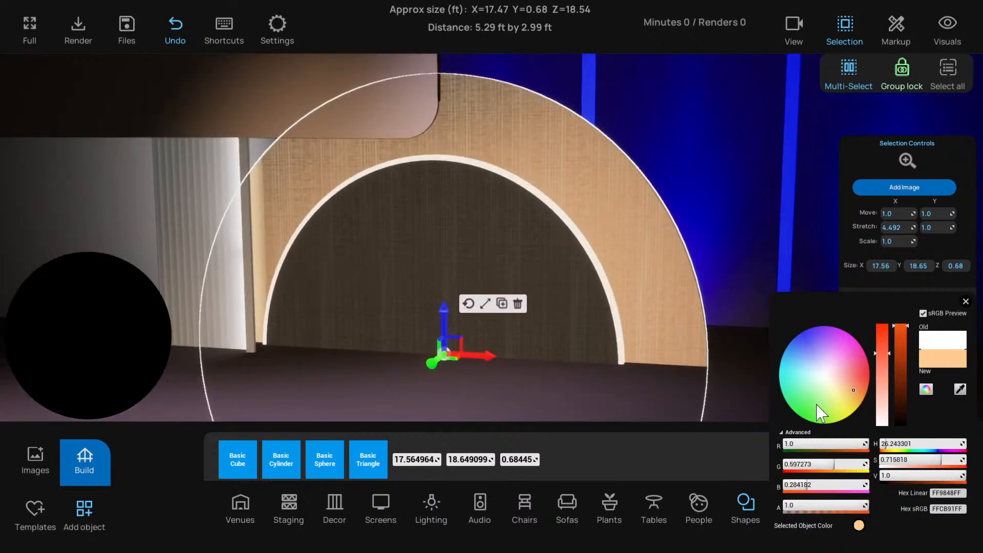
drag(891, 361, 892, 356)
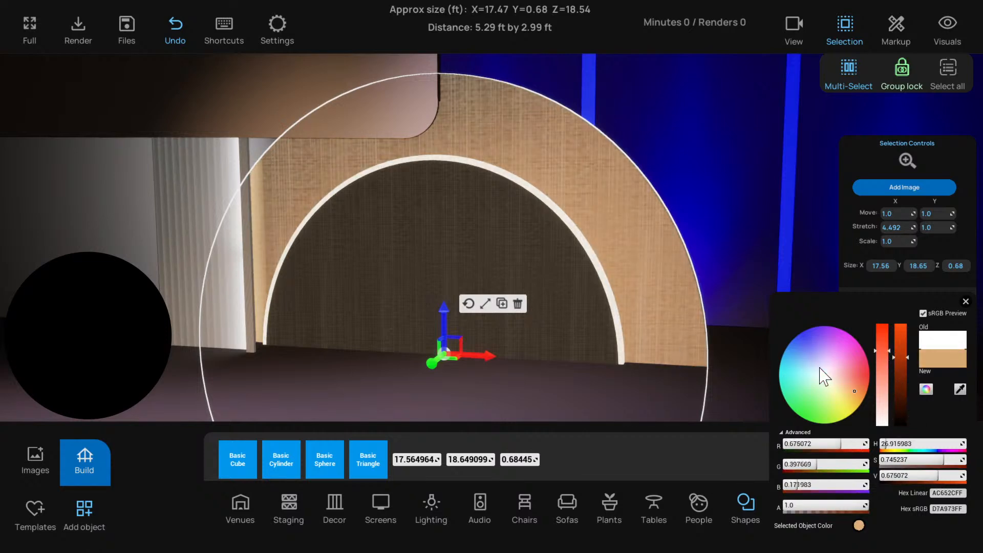
click(965, 301)
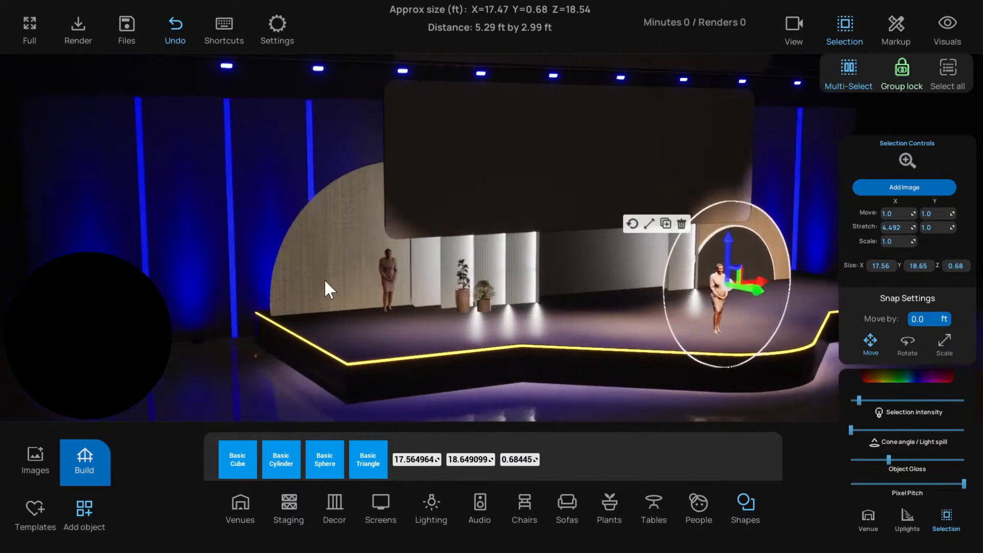
Lower the selection intensity of the right arch's outer disc slightly
click(374, 286)
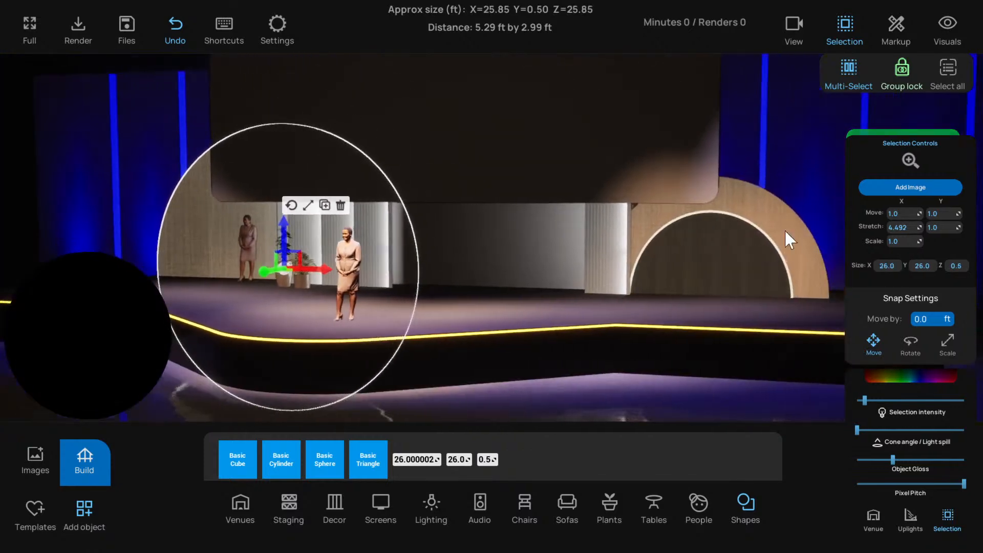
click(785, 230)
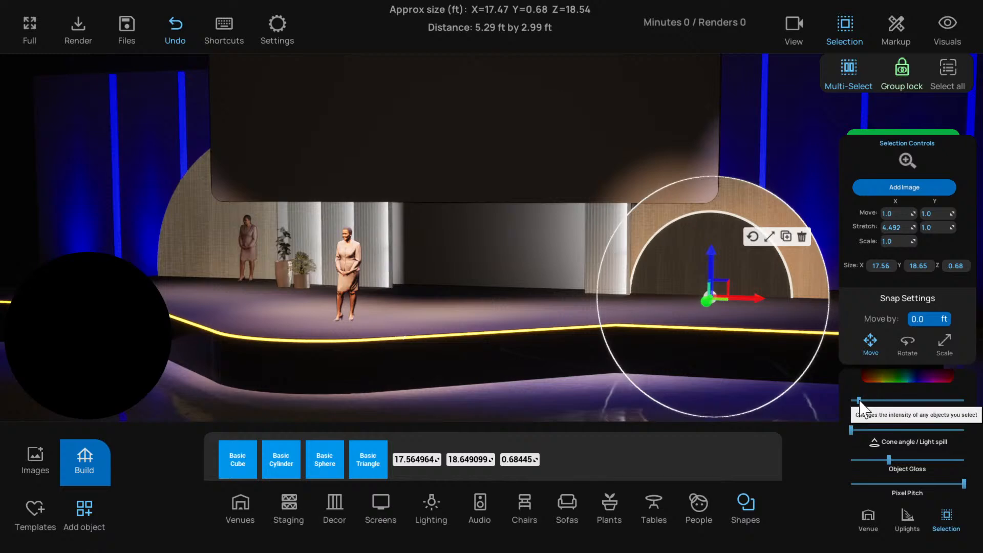
mouse_move(857, 400)
mouse_down()
mouse_move(843, 400)
mouse_move(857, 401)
mouse_up()
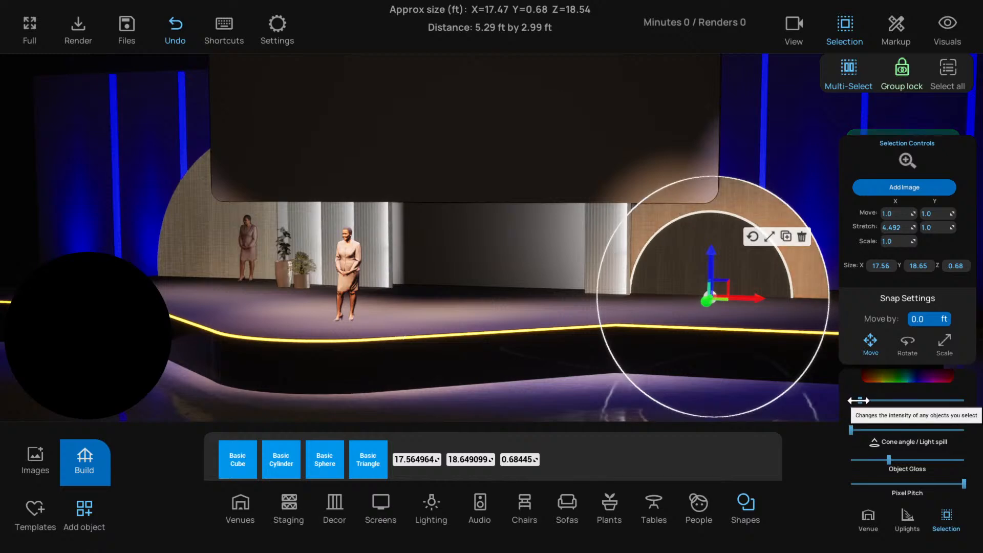
drag(533, 342, 454, 294)
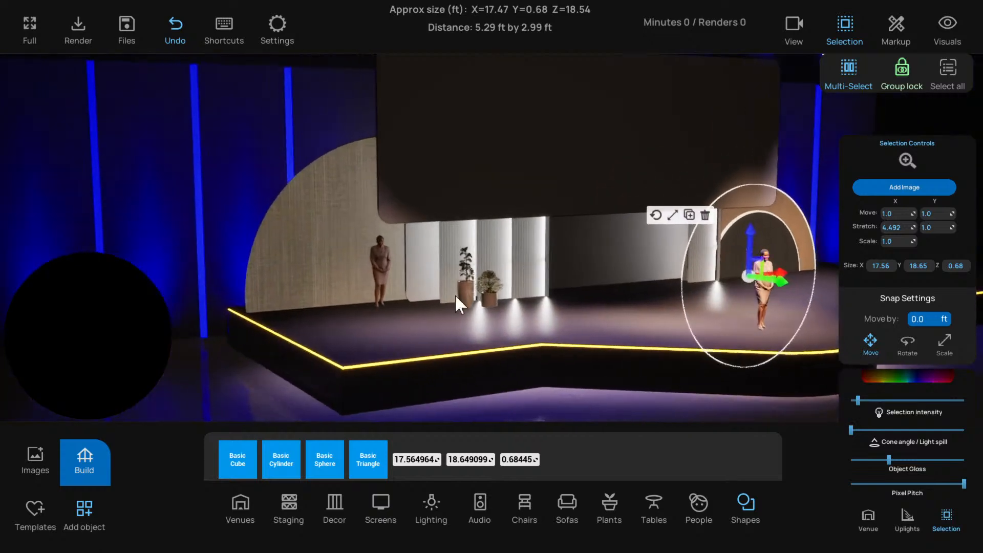
Try tinting the left disc pink, sRGB hex FF8EA5FF, at full colour value
click(312, 268)
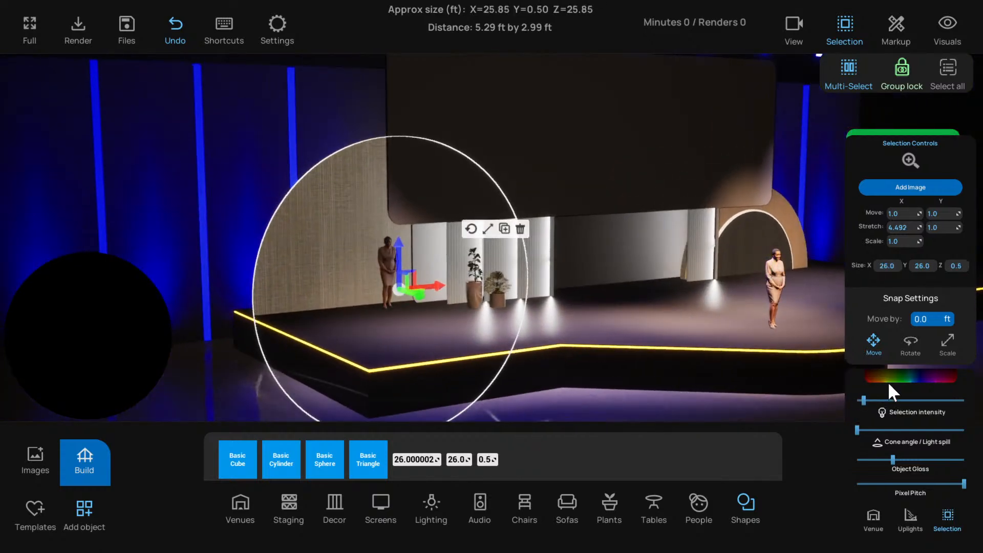
click(889, 385)
click(836, 374)
drag(900, 356, 900, 326)
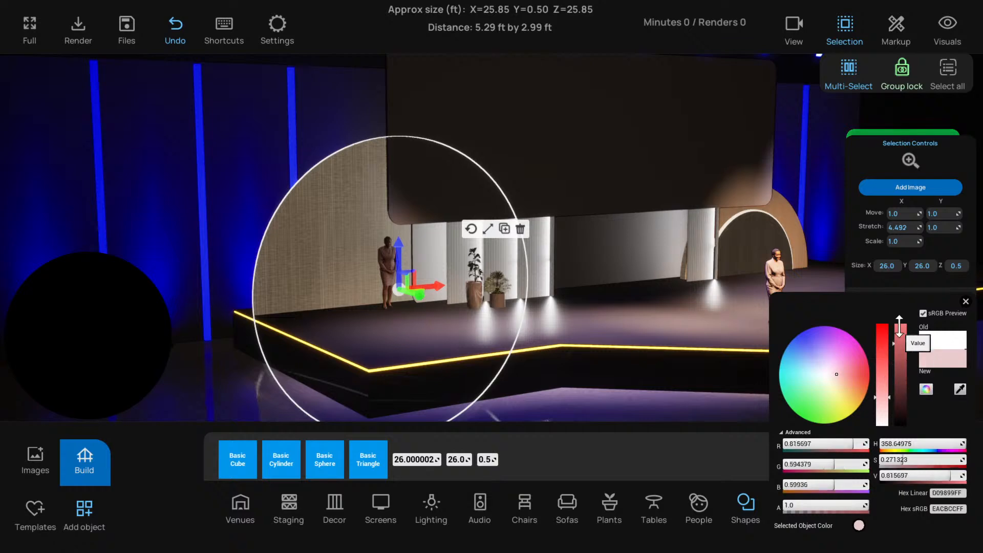
click(854, 375)
click(858, 370)
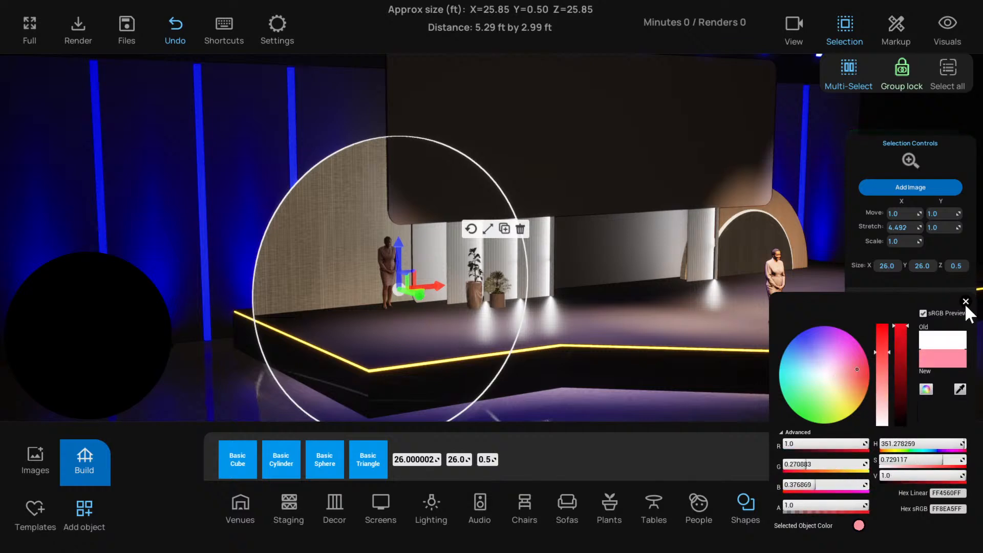
click(966, 302)
drag(524, 361, 438, 255)
scroll(373, 290, down, 2)
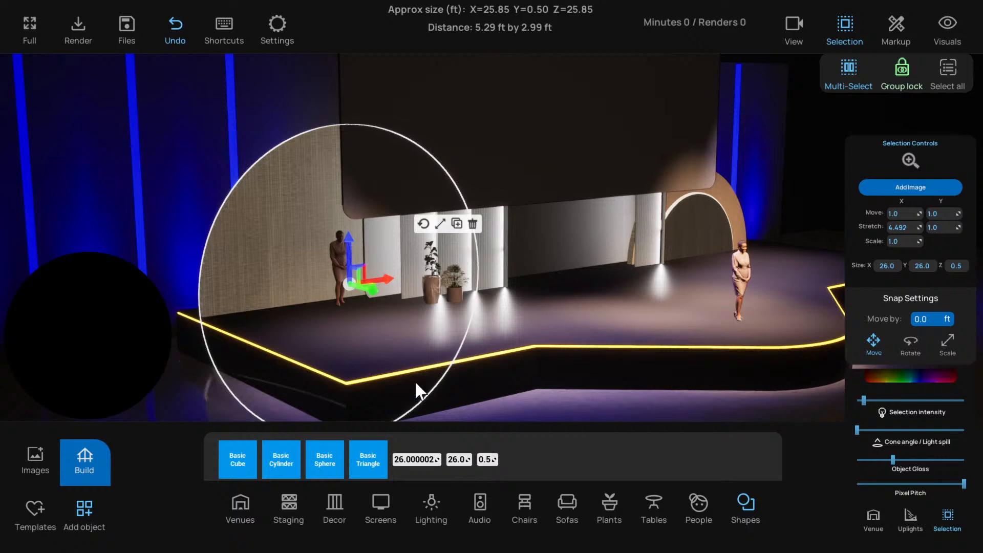
drag(415, 384, 543, 274)
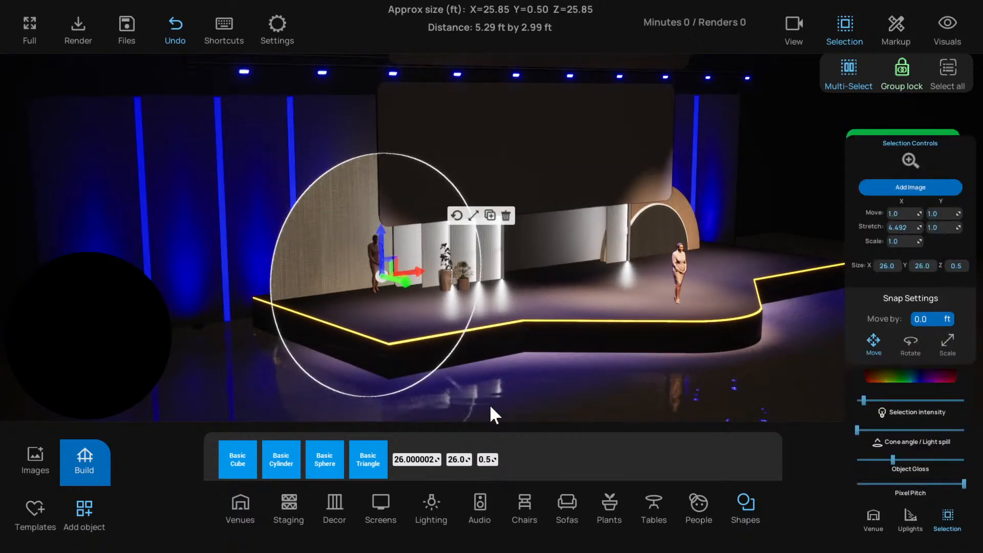
Deselect the left disc, place a Basic Cylinder in front of it on the stage, and colour the cylinder red
click(269, 401)
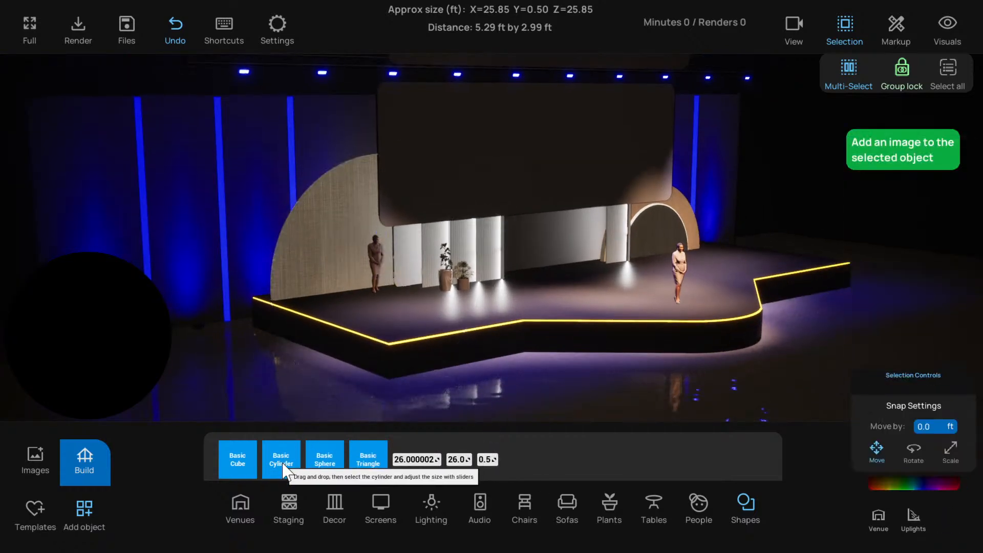
drag(282, 463, 406, 306)
scroll(381, 326, up, 4)
click(896, 380)
drag(834, 357, 870, 392)
click(965, 301)
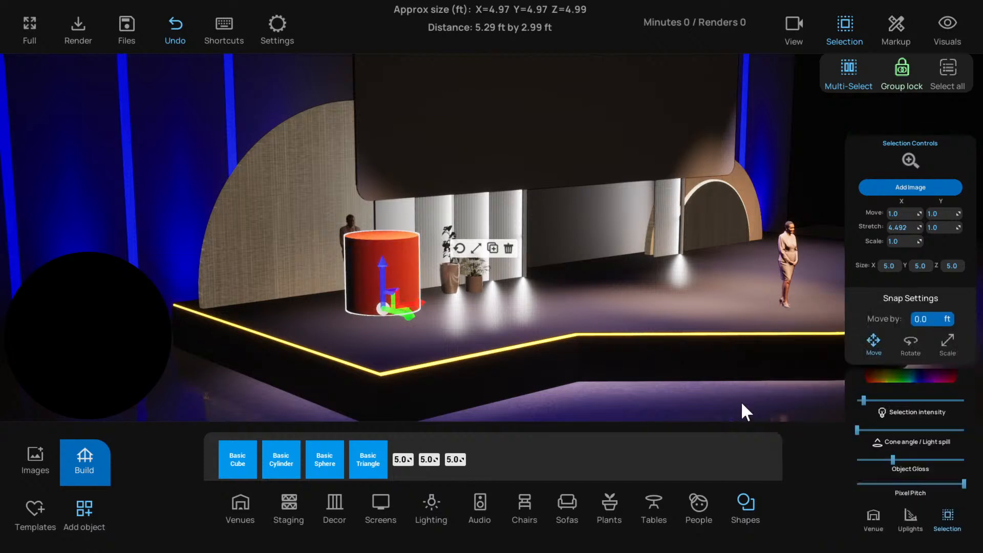
Apply the beige woven texture image to the new cylinder and tint it golden yellow, sRGB hex D8A500FF
click(34, 459)
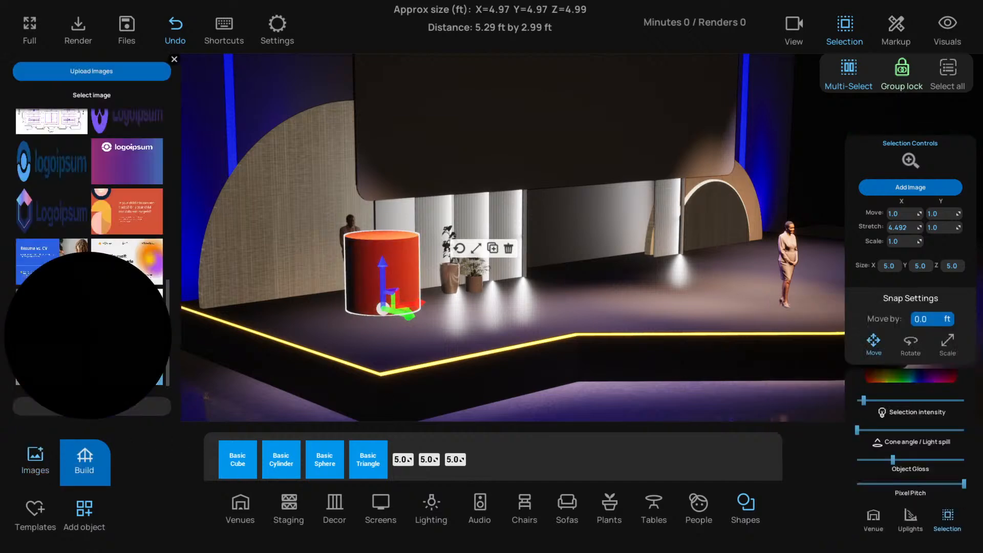
click(127, 361)
click(893, 373)
drag(856, 362, 783, 349)
mouse_move(899, 354)
mouse_down()
mouse_move(900, 399)
mouse_move(899, 356)
mouse_up()
drag(863, 385, 864, 401)
click(966, 302)
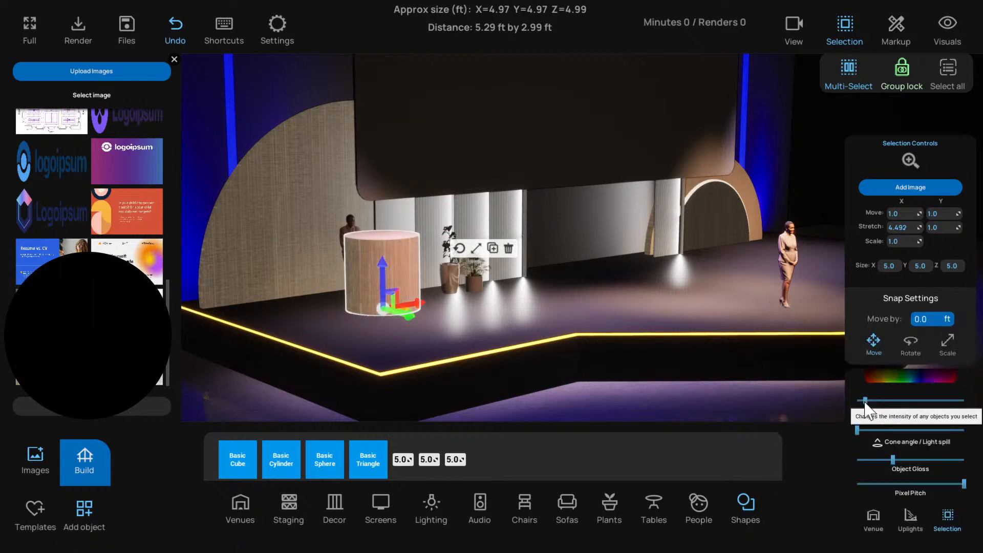
click(902, 376)
drag(861, 368, 863, 401)
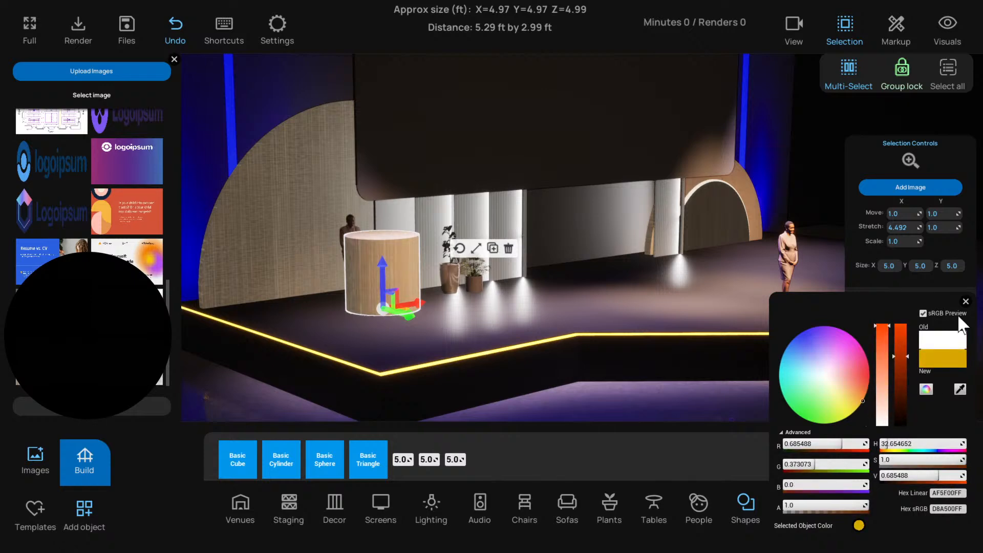
click(965, 302)
Select the old textured disc behind the cylinder and delete it
key(a)
key(w)
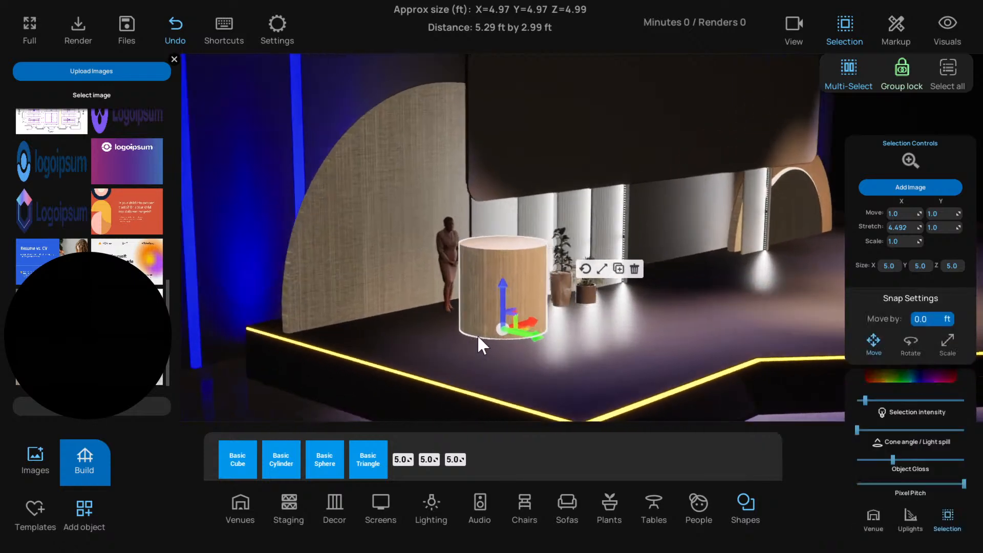
key(s)
click(367, 263)
right_drag(711, 259, 640, 293)
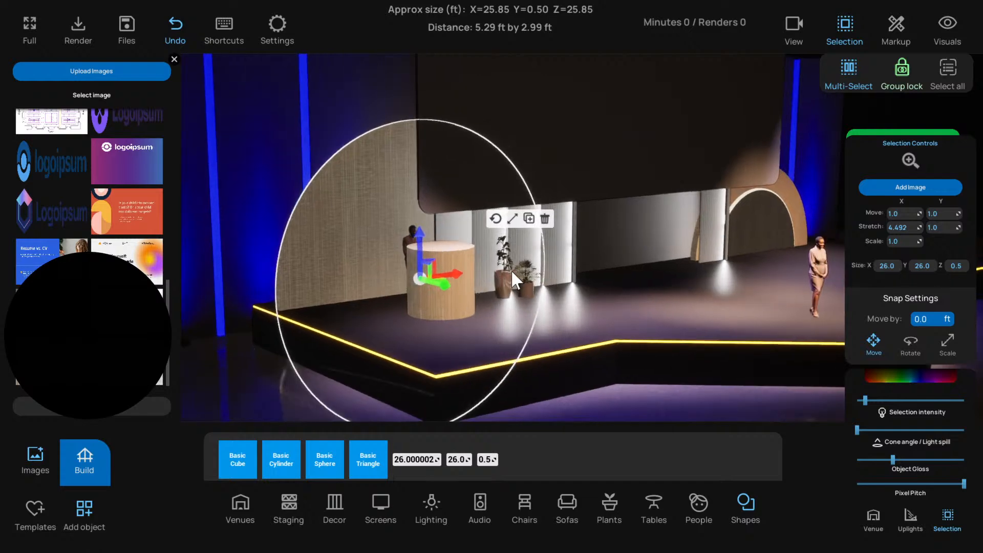
click(545, 219)
Resize the textured cylinder to X 26, Y 26 and Z 0.5 ft
click(429, 275)
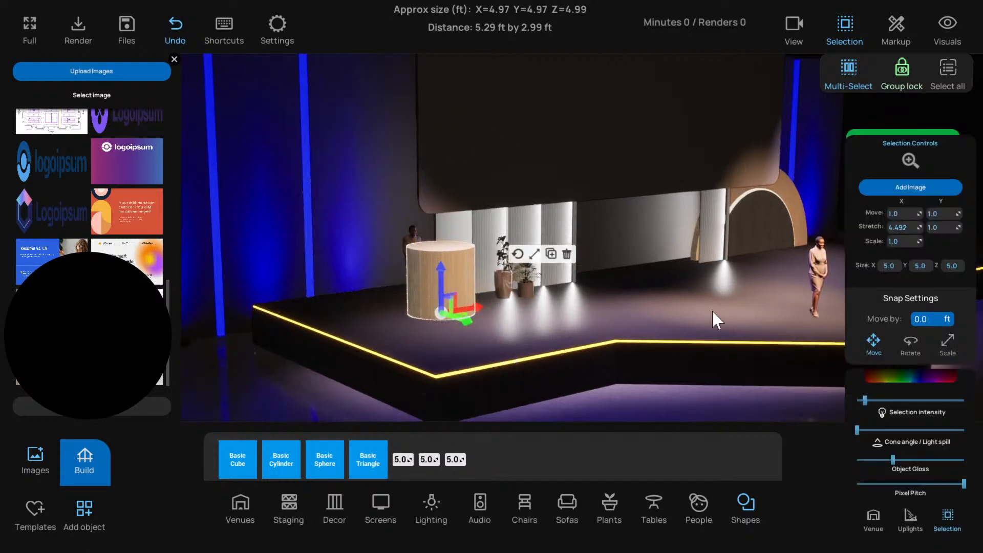
text(26)
key(Tab)
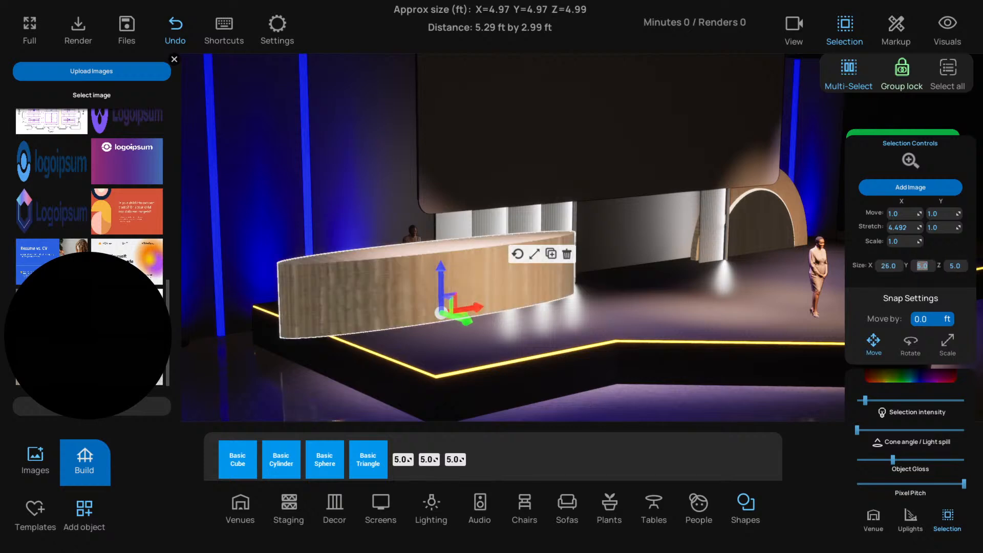
text(26)
key(Tab)
text(.5)
key(Return)
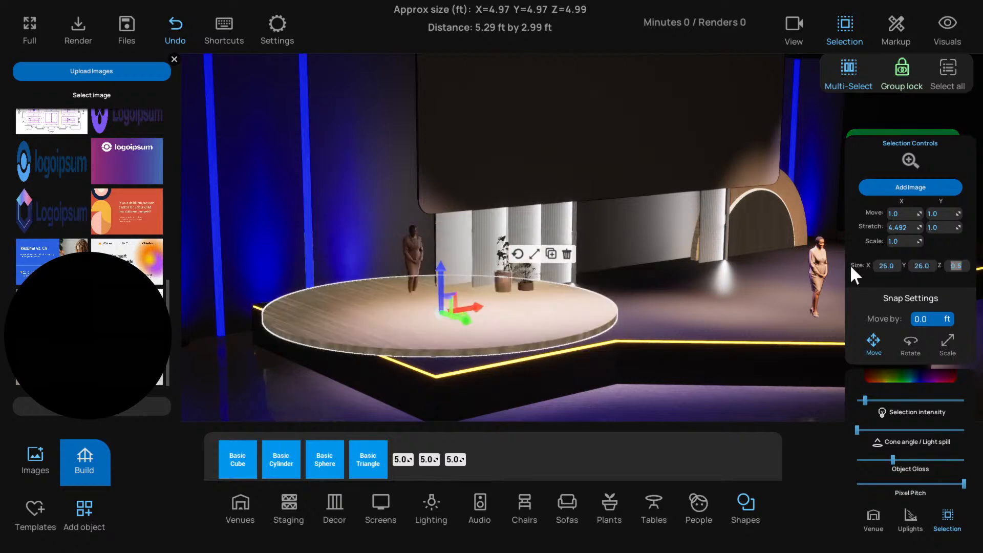
Rotate the flat disc 90 degrees to stand upright and move it back behind the person at the stage's left end
click(518, 255)
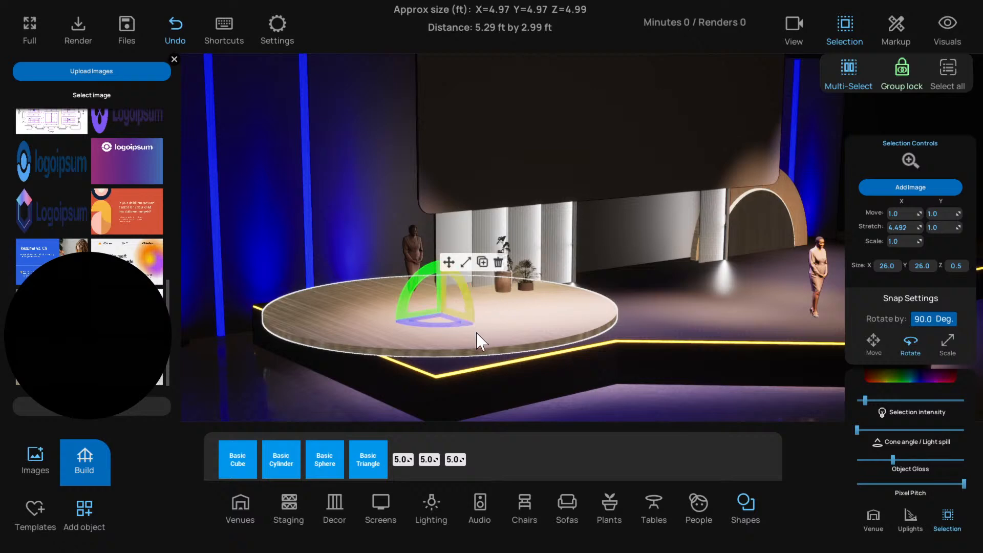
drag(476, 333, 453, 289)
click(449, 262)
drag(466, 322, 440, 292)
mouse_move(413, 251)
mouse_down()
mouse_move(412, 231)
mouse_move(412, 248)
mouse_up()
scroll(518, 327, down, 3)
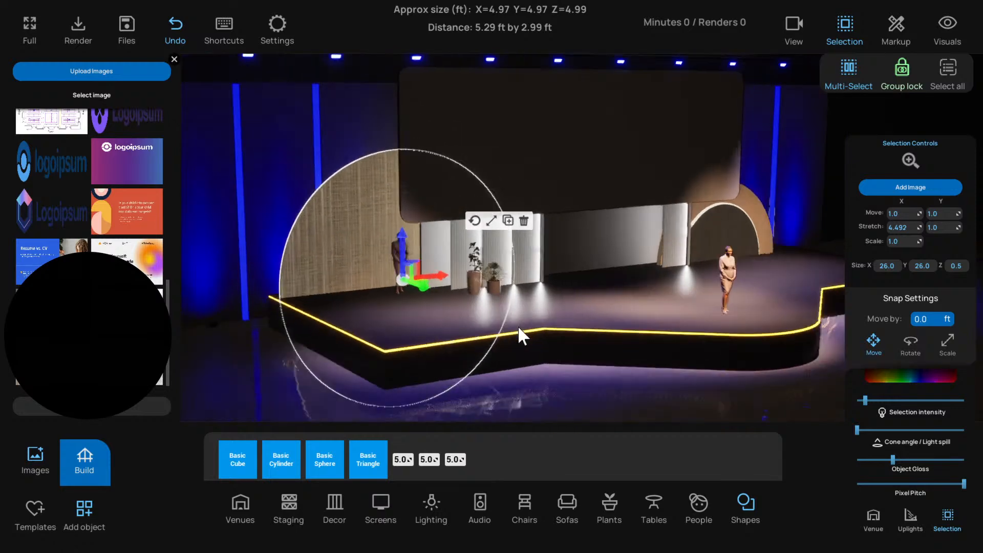
middle_drag(518, 327, 477, 332)
scroll(477, 332, up, 2)
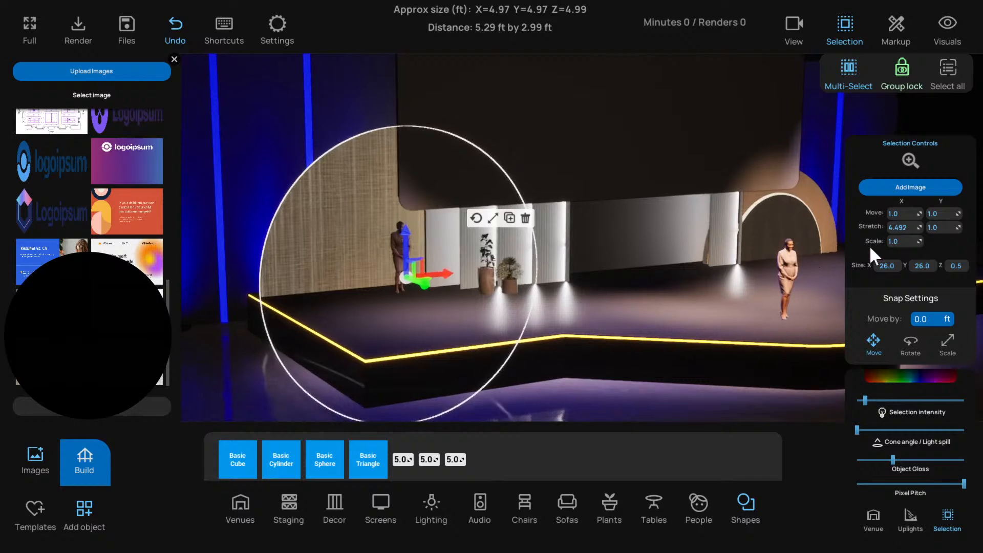
Shift the large textured disc's tint to a warmer orange, about sRGB hex FFA200FF
middle_drag(557, 305, 499, 301)
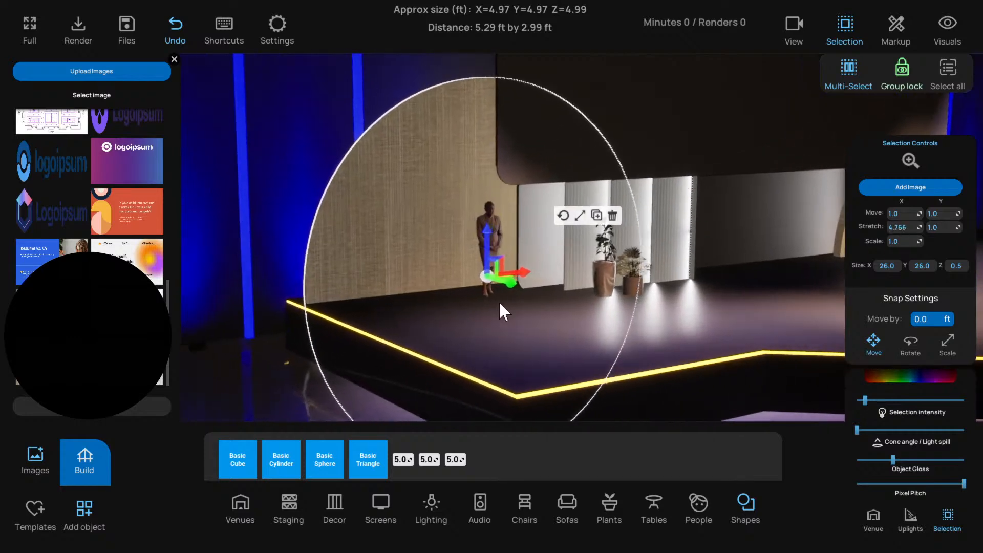
click(879, 380)
mouse_move(861, 380)
mouse_down()
mouse_move(859, 391)
mouse_move(869, 381)
mouse_move(901, 410)
mouse_move(909, 310)
mouse_up()
drag(861, 395, 867, 397)
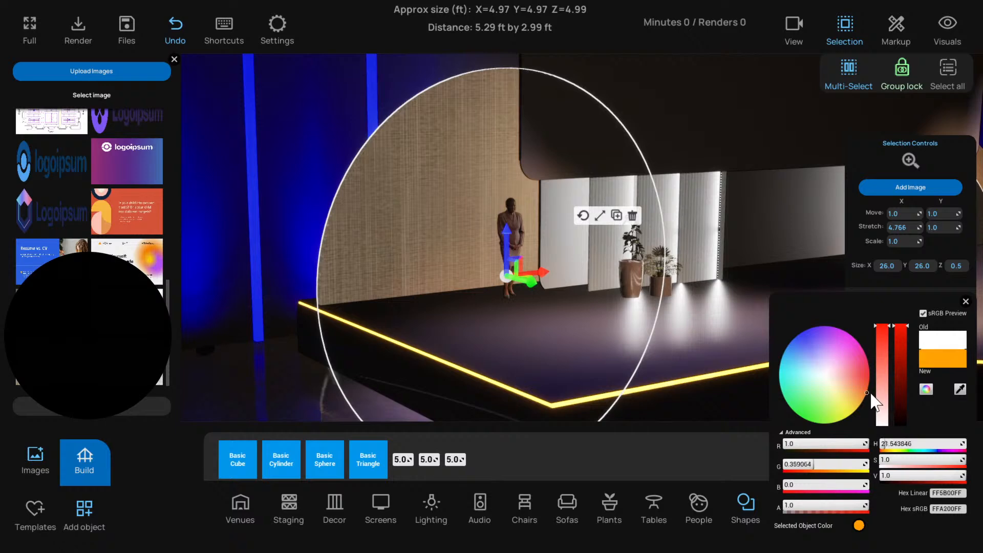
click(965, 302)
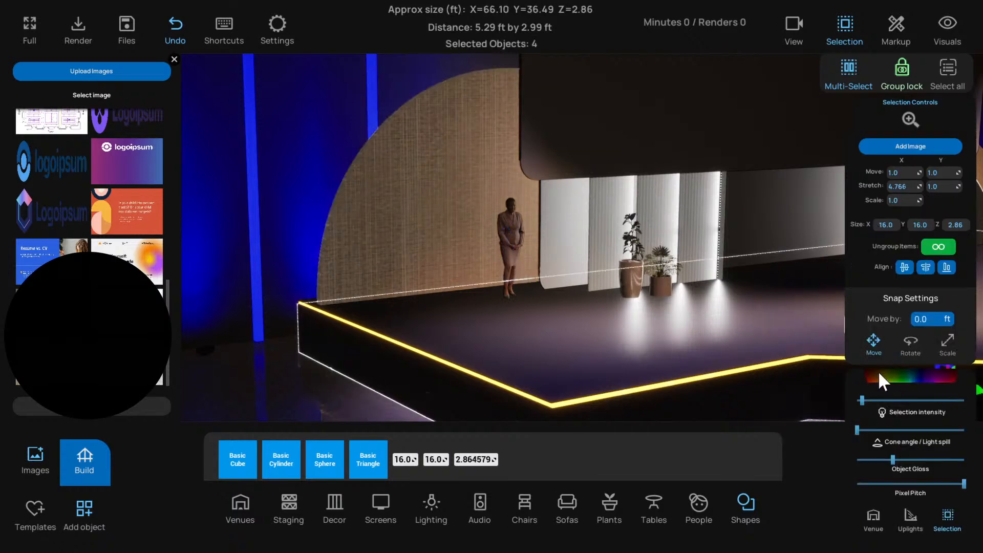
click(912, 378)
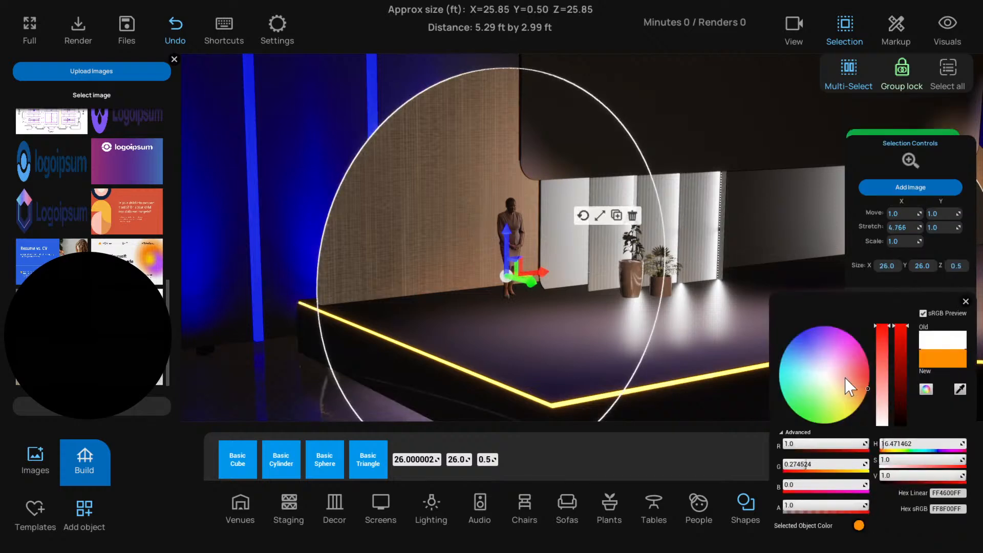
mouse_move(846, 378)
mouse_down()
mouse_move(864, 385)
mouse_move(867, 353)
mouse_move(875, 401)
mouse_move(865, 404)
mouse_move(874, 394)
mouse_up()
click(966, 302)
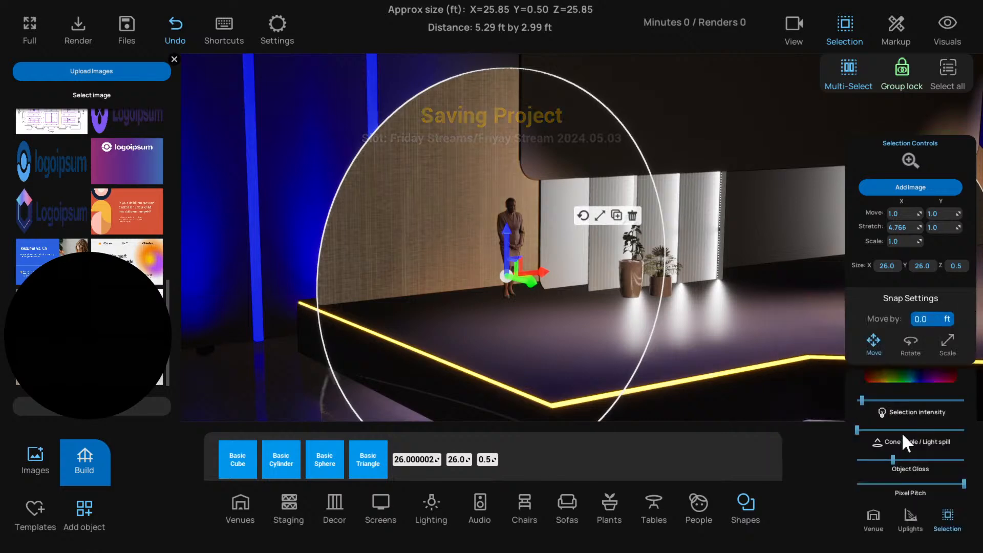
Raise the large disc's light spill to about 70 percent and slightly lower its gloss
drag(863, 401, 864, 400)
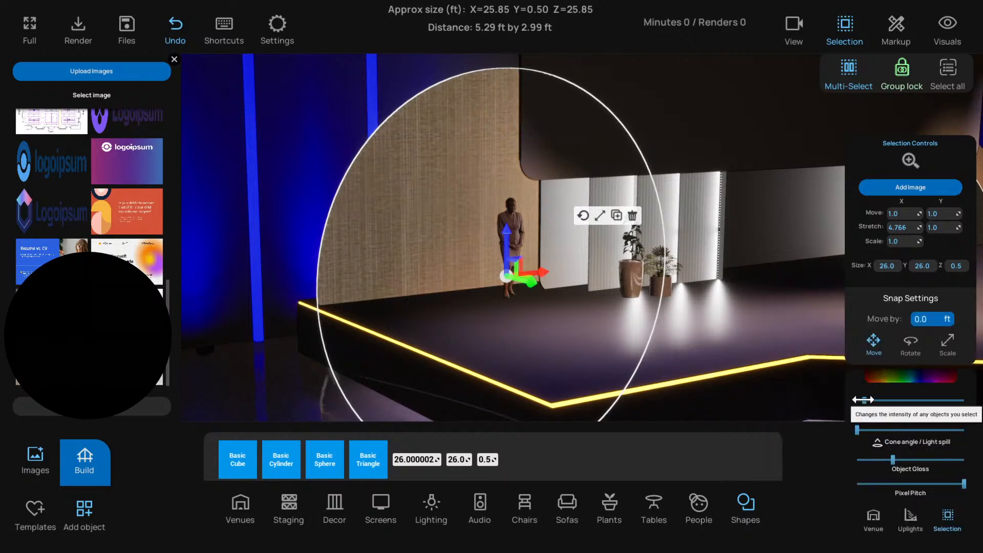
click(923, 430)
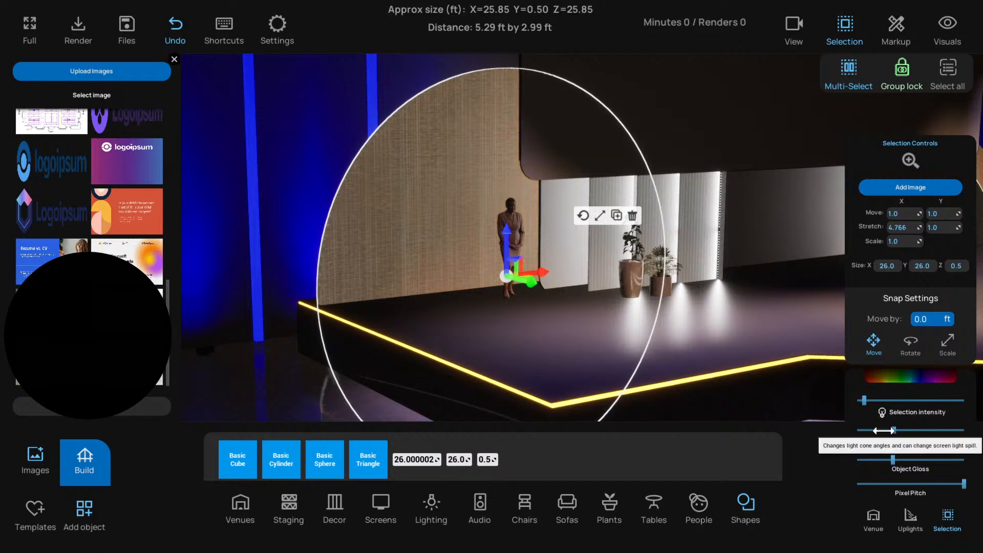
drag(960, 431, 915, 431)
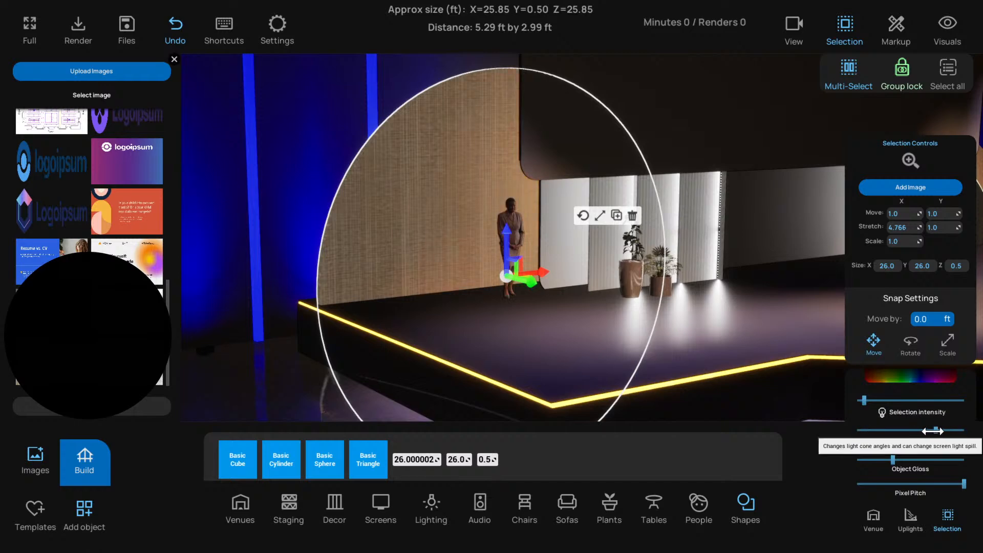
click(929, 460)
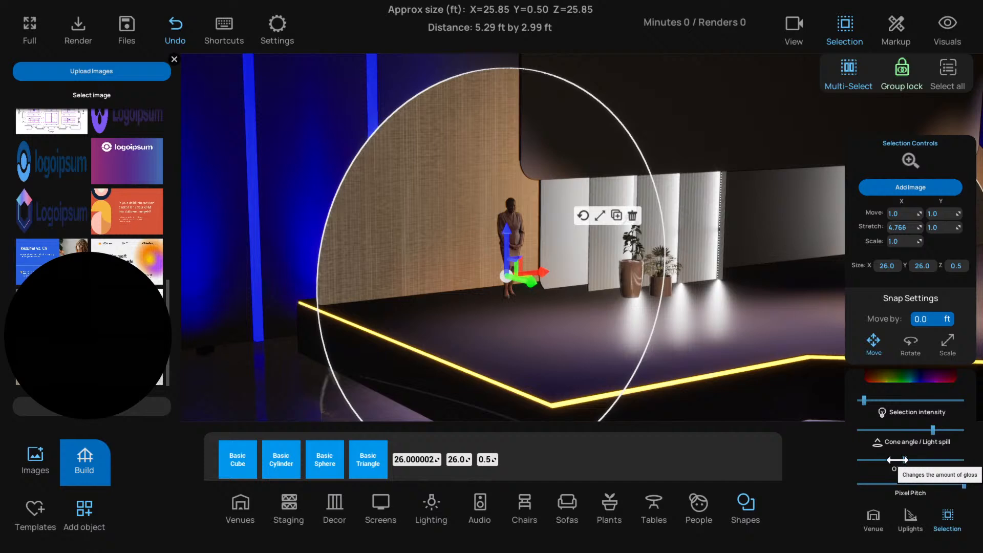
mouse_move(898, 460)
mouse_down()
mouse_move(878, 460)
mouse_move(886, 460)
mouse_up()
Refine the large disc's tint to orange, about sRGB hex FF9B00FF, and slightly lower its selection intensity
key(s)
key(d)
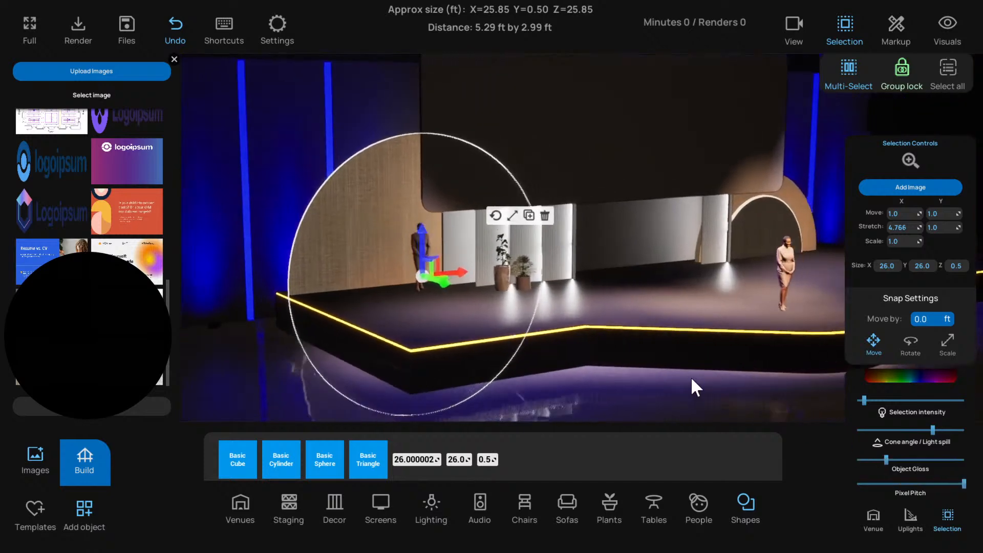
click(908, 375)
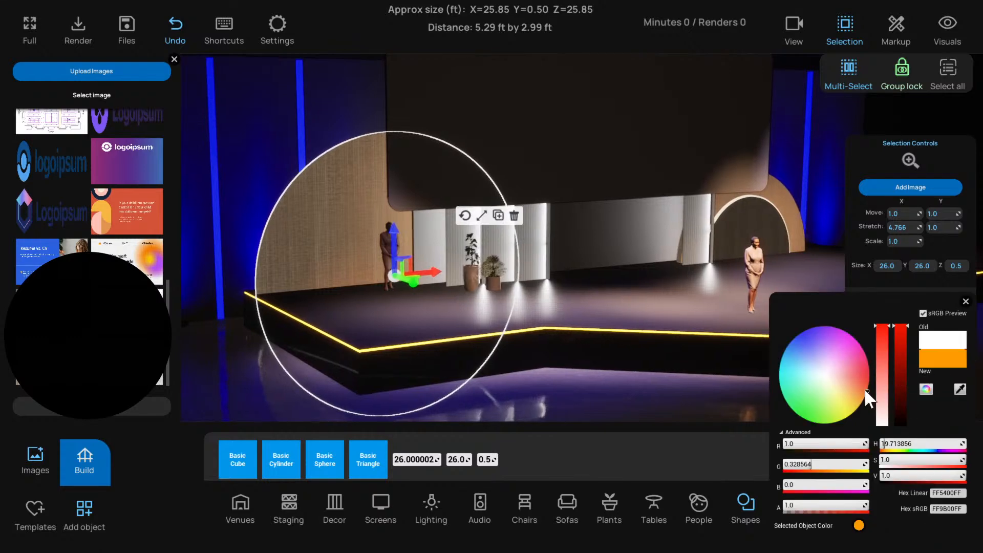
mouse_move(865, 390)
mouse_down()
mouse_move(853, 359)
mouse_move(822, 369)
mouse_move(842, 364)
mouse_move(853, 389)
mouse_move(847, 406)
mouse_move(904, 391)
mouse_move(896, 336)
mouse_move(897, 346)
mouse_up()
click(966, 301)
drag(864, 400, 861, 397)
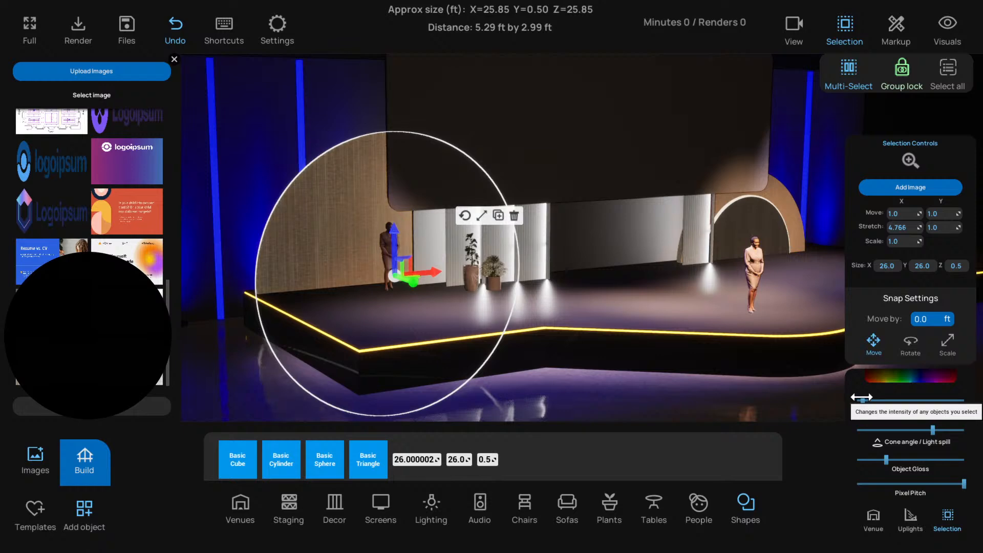
click(297, 399)
right_drag(425, 374, 468, 378)
scroll(434, 377, up, 2)
right_drag(548, 272, 391, 265)
click(405, 271)
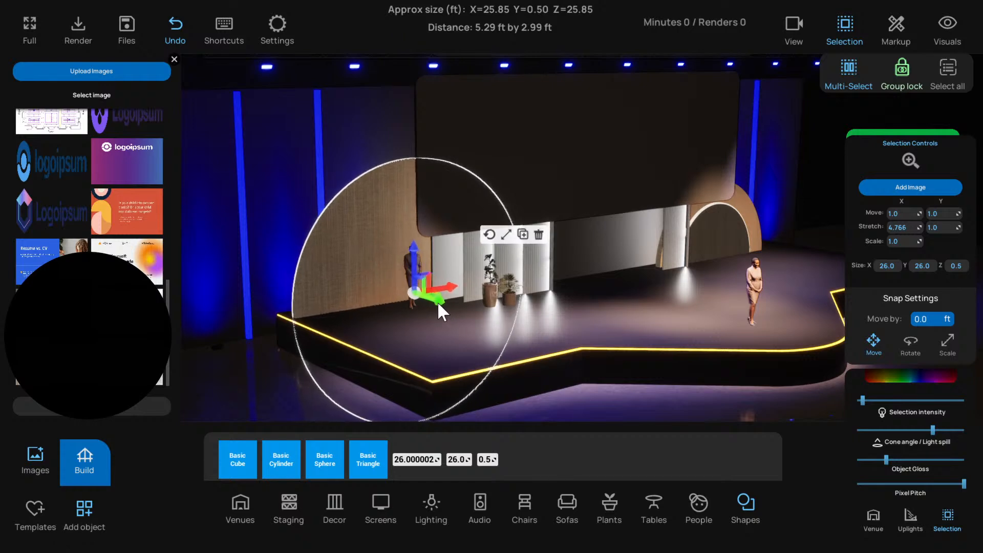
click(272, 377)
scroll(276, 372, up, 5)
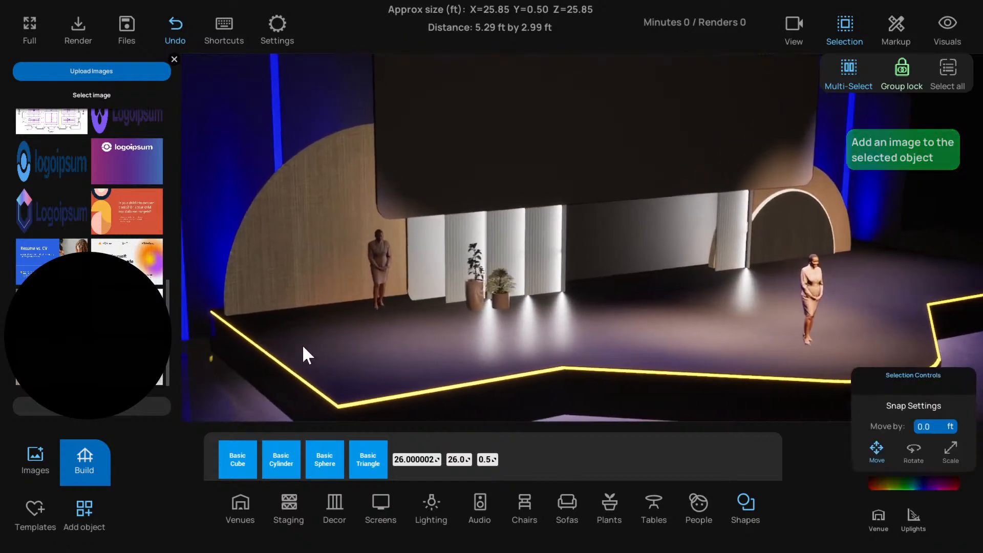
Duplicate the large textured disc and offset the copy slightly toward the front of the stage
click(359, 302)
scroll(397, 325, up, 2)
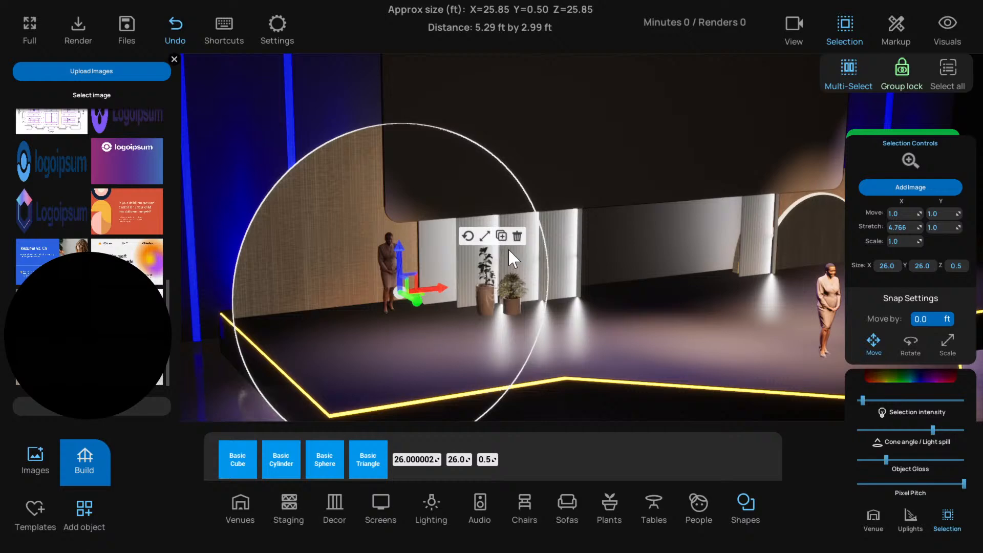
key(d)
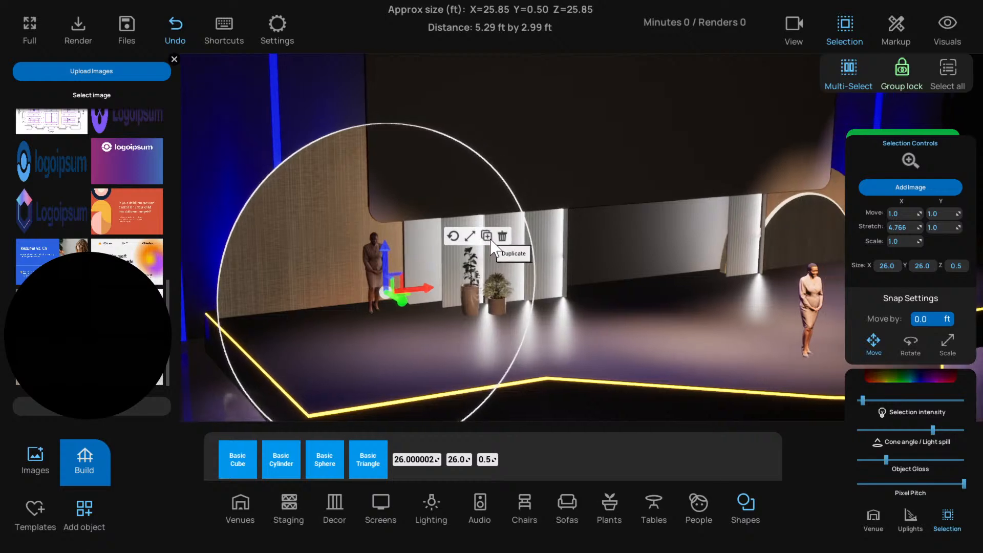
click(490, 238)
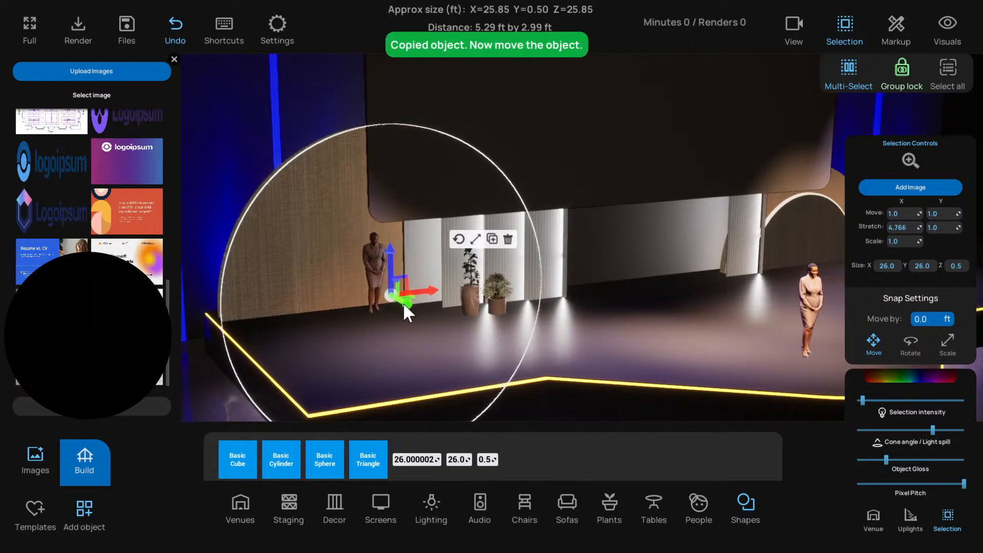
Resize the duplicated disc to X 16 and Y 16 ft and nudge its depth against the large disc
click(886, 266)
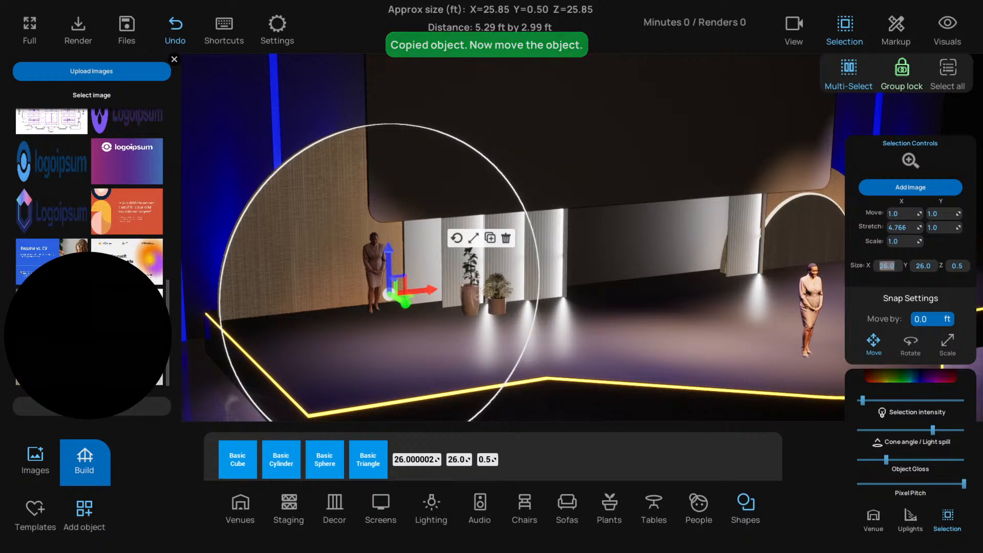
text(16)
key(Tab)
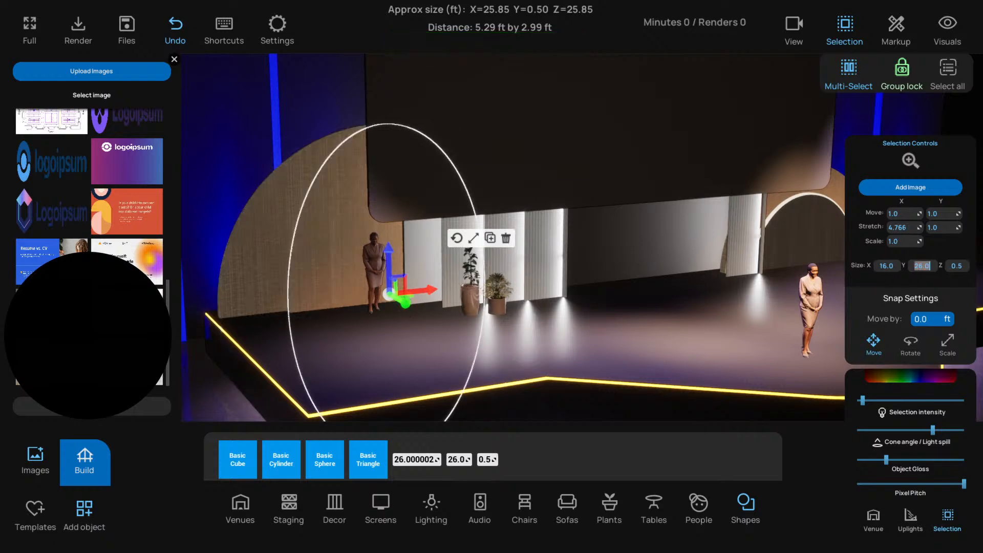
text(16)
key(Return)
scroll(381, 286, down, 1)
scroll(376, 291, up, 3)
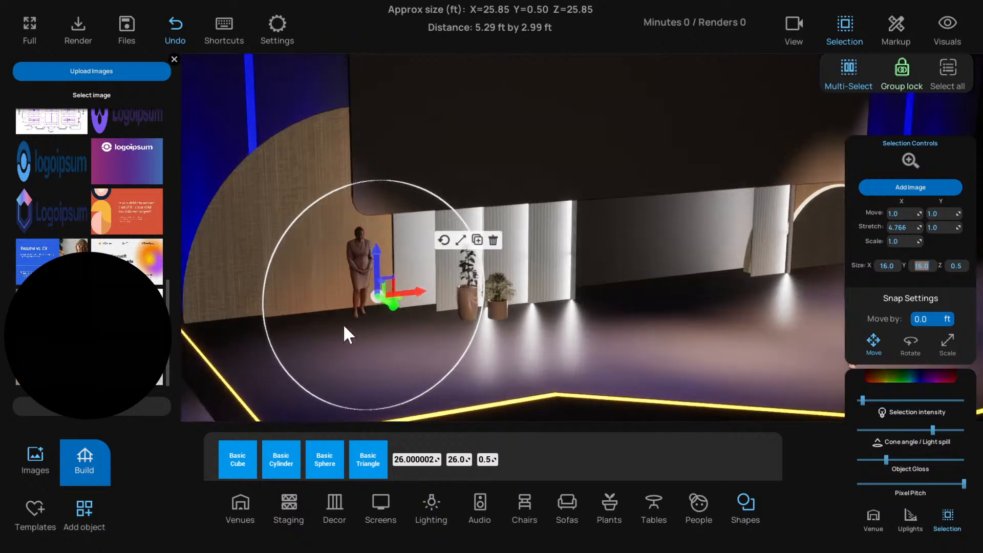
right_drag(343, 324, 348, 300)
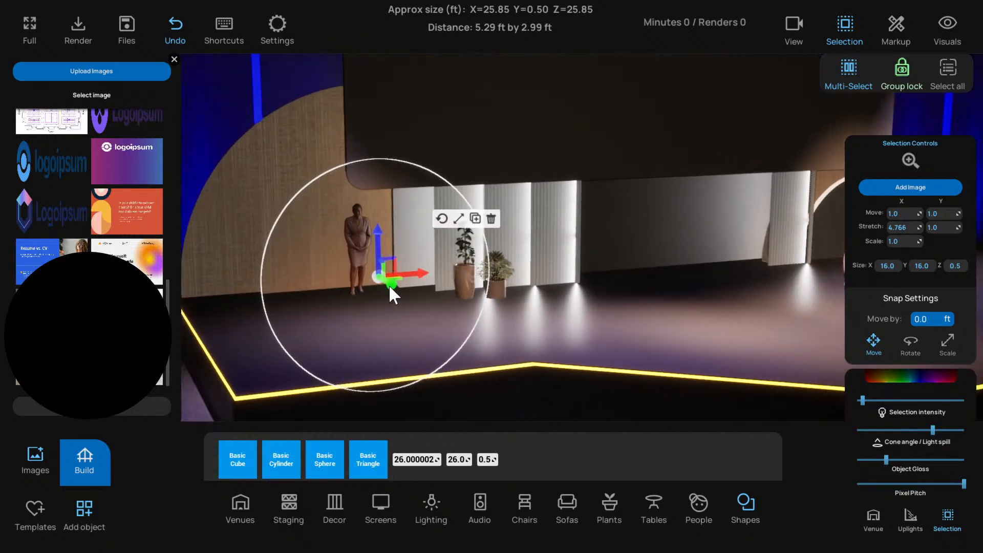
drag(389, 284, 386, 283)
Darken the smaller disc's tint to brown, sRGB hex 553100FF, with near-minimum intensity and maximum light spill
right_drag(368, 304, 513, 307)
scroll(614, 287, down, 2)
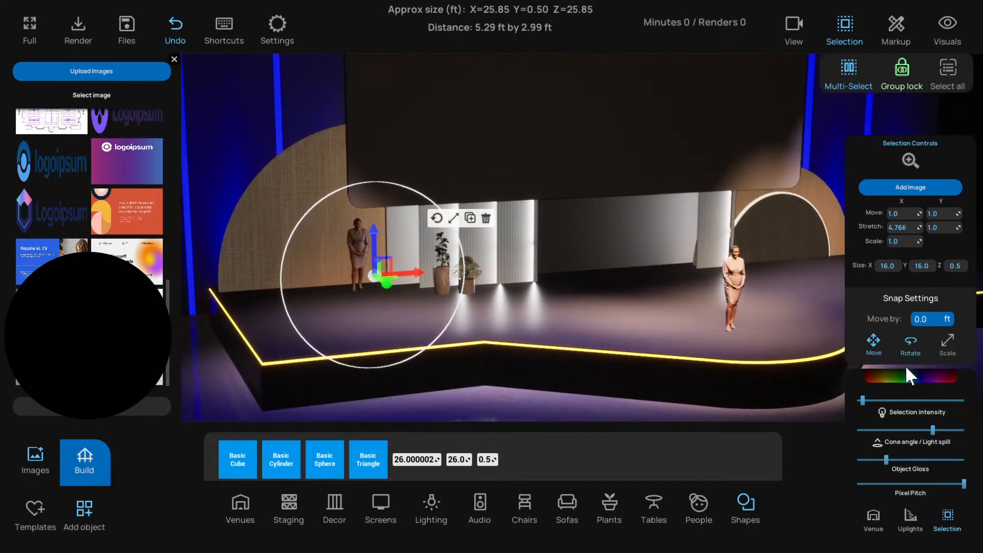
drag(860, 401, 855, 401)
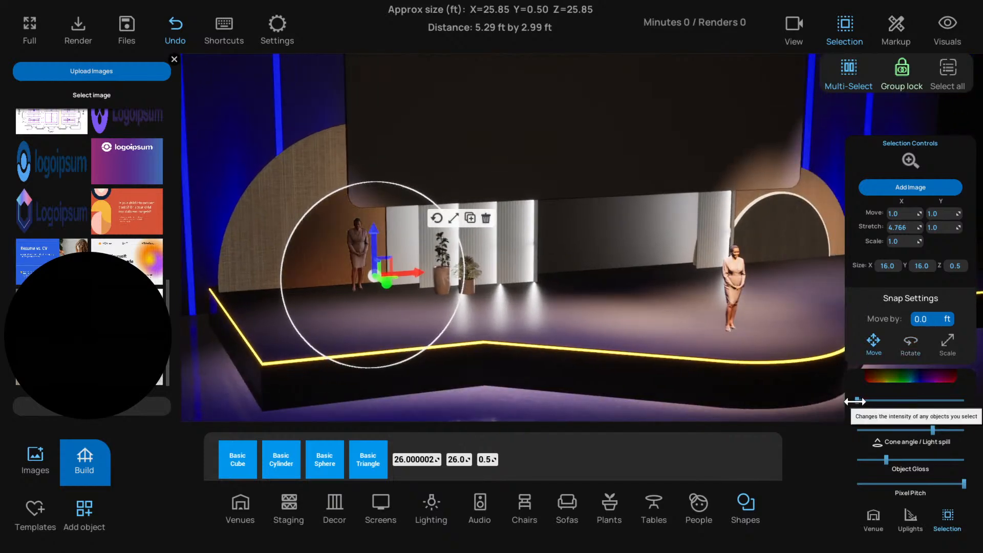
click(890, 376)
drag(897, 381, 897, 416)
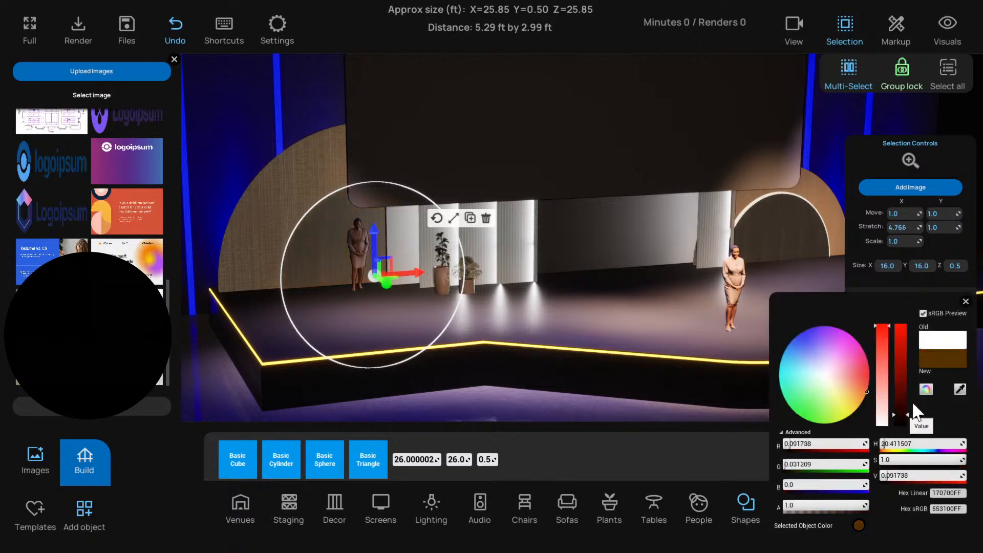
click(966, 301)
click(862, 399)
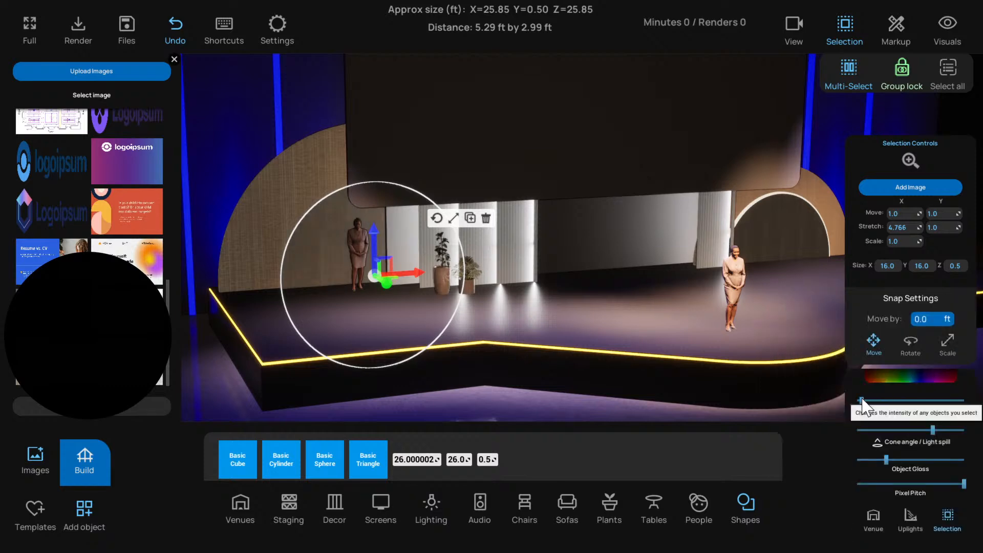
drag(933, 430, 948, 434)
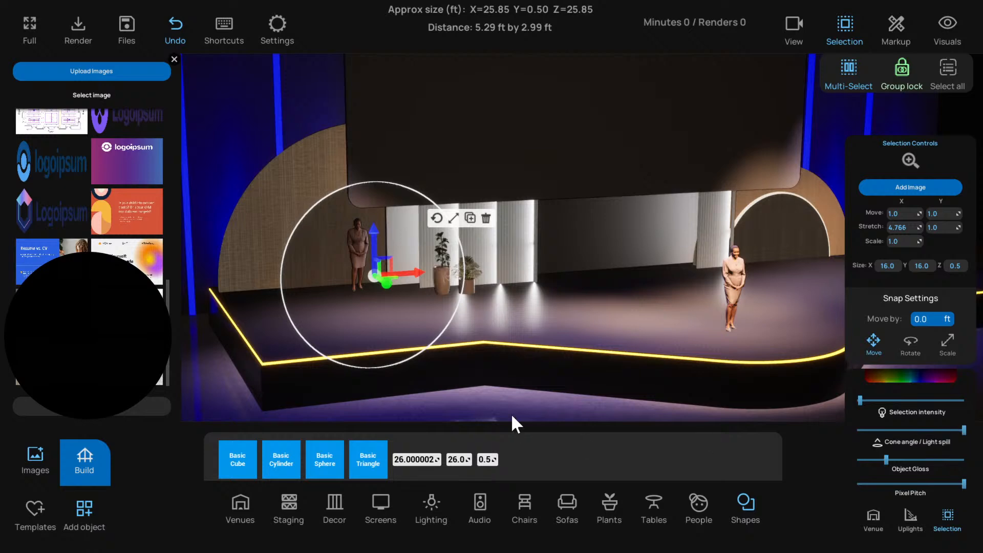
Duplicate the small dark disc and scale the copy up slightly to form a thin rim around it
drag(231, 386, 364, 287)
click(406, 274)
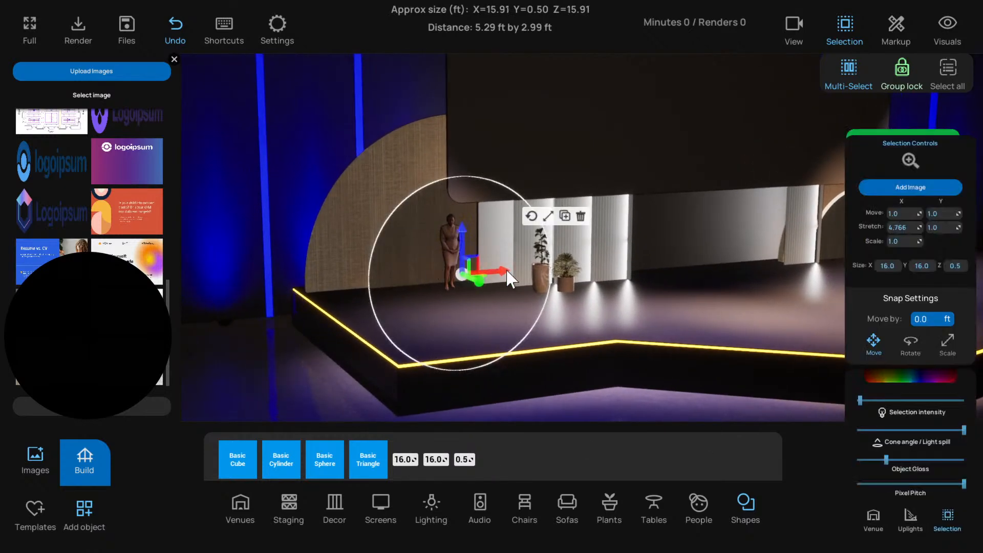
click(565, 216)
click(547, 216)
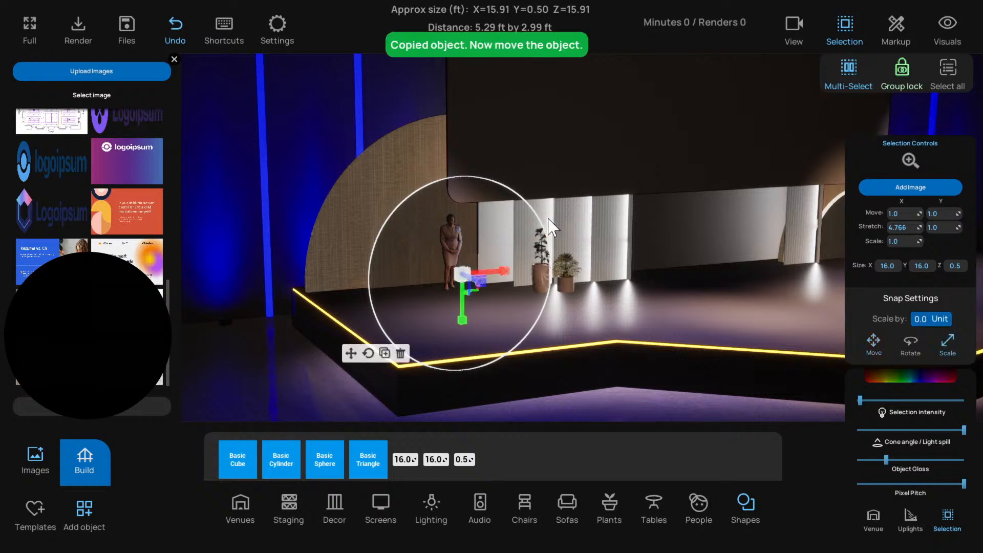
scroll(471, 292, up, 5)
key(a)
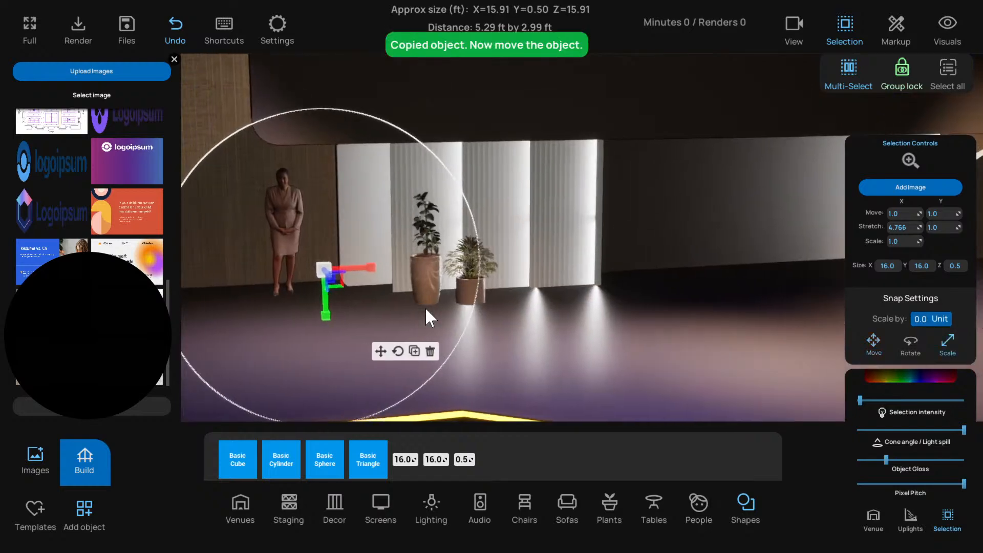
drag(410, 288, 348, 281)
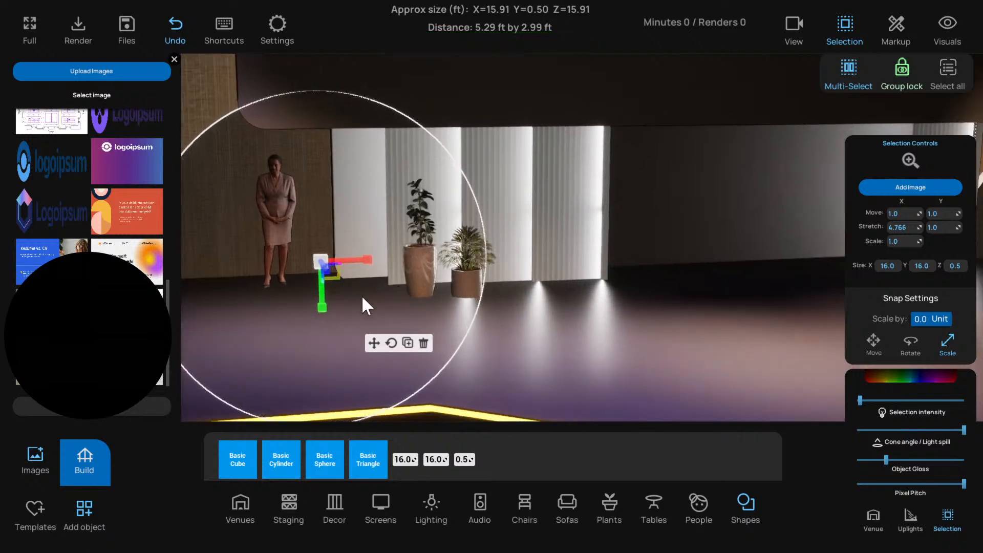
scroll(435, 286, down, 3)
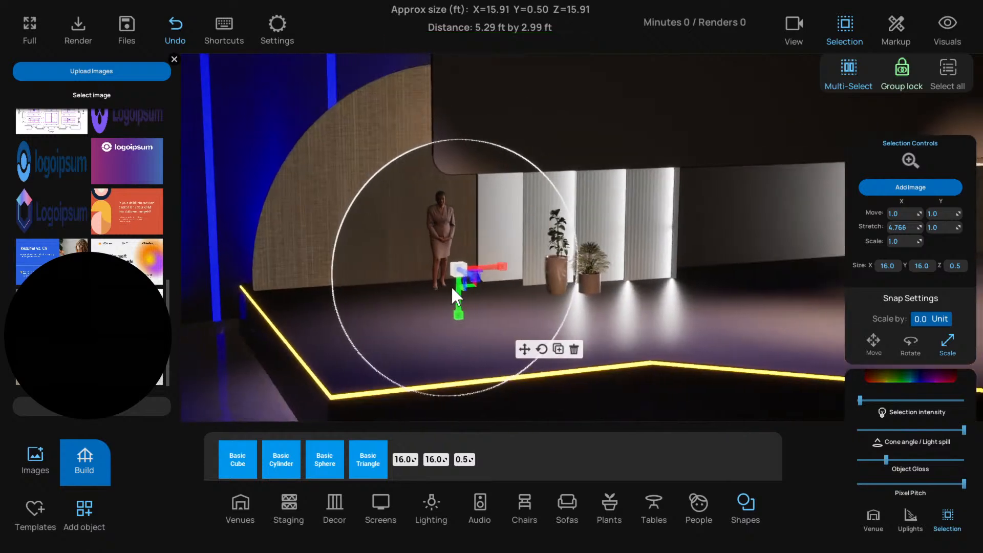
Set the enlarged copy's intensity to maximum for a glowing white rim and nudge its depth behind the dark disc
drag(898, 403, 964, 401)
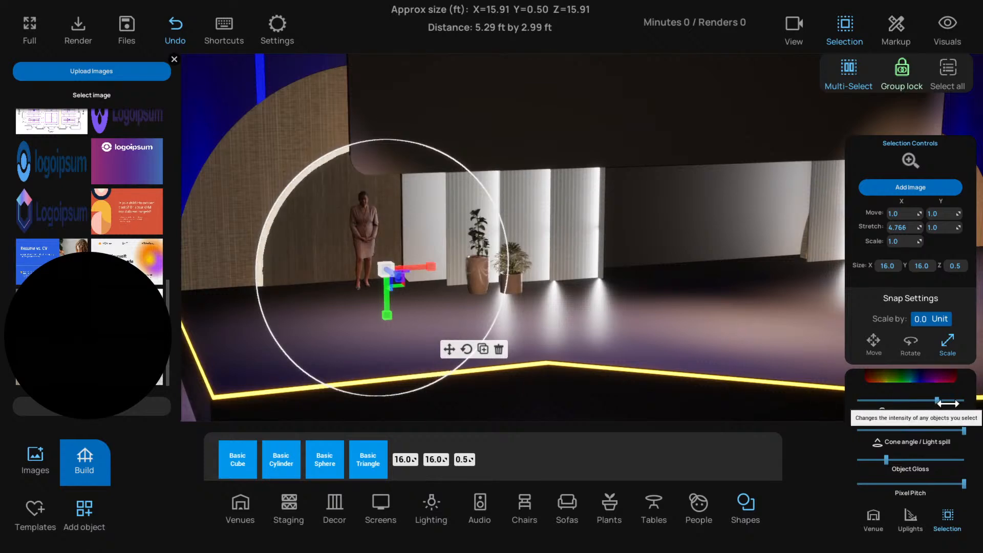
click(449, 349)
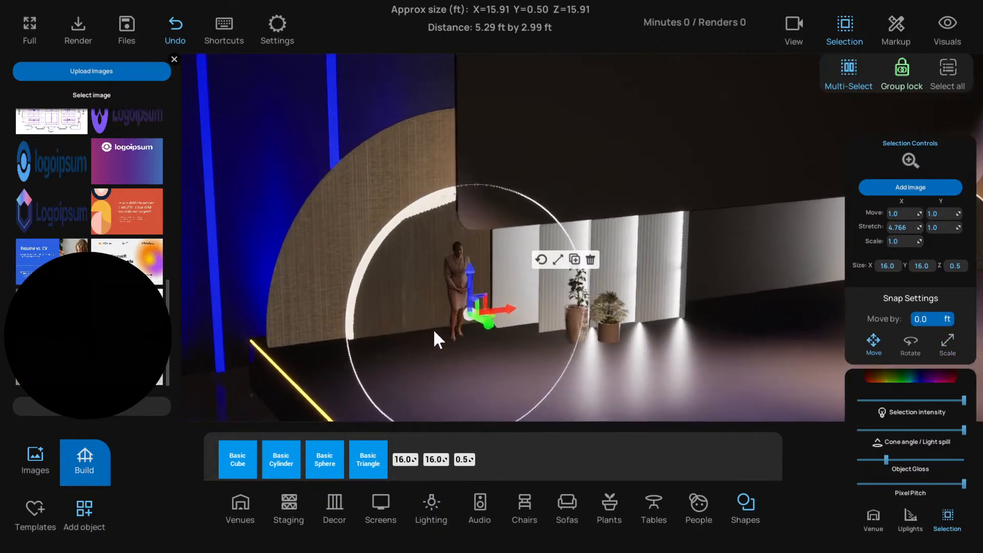
scroll(433, 329, up, 5)
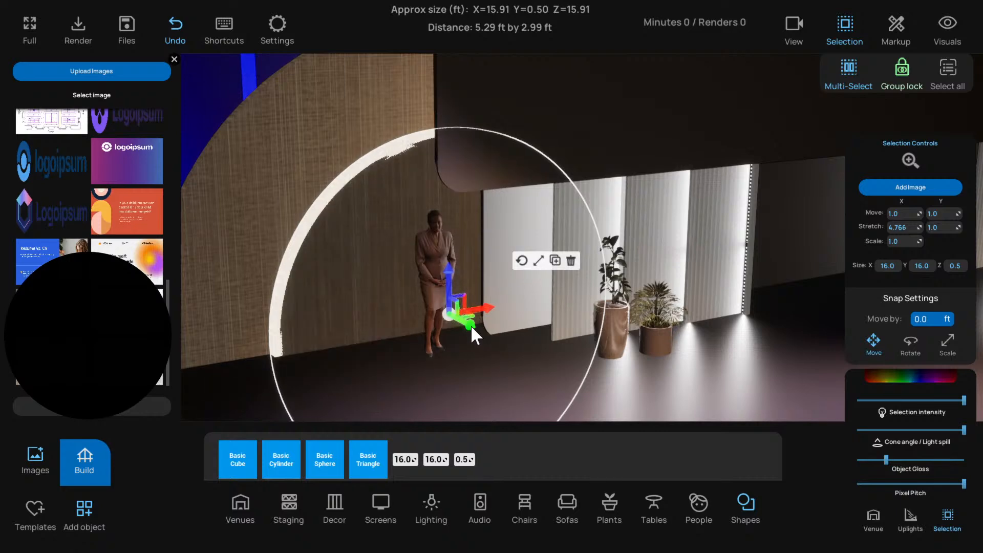
drag(468, 358, 406, 329)
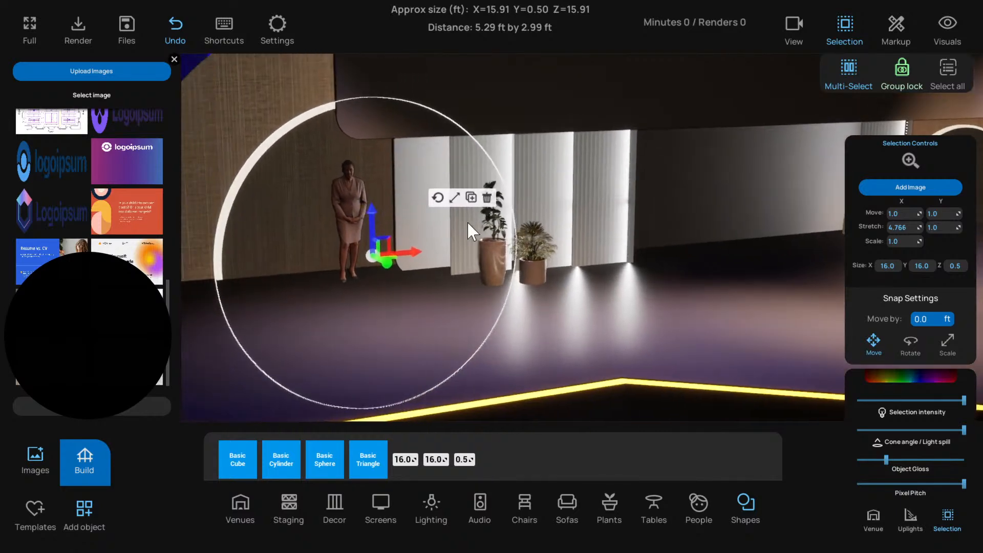
Enlarge the glowing rim disc slightly around the small dark disc, deselect it and close the image library
click(454, 196)
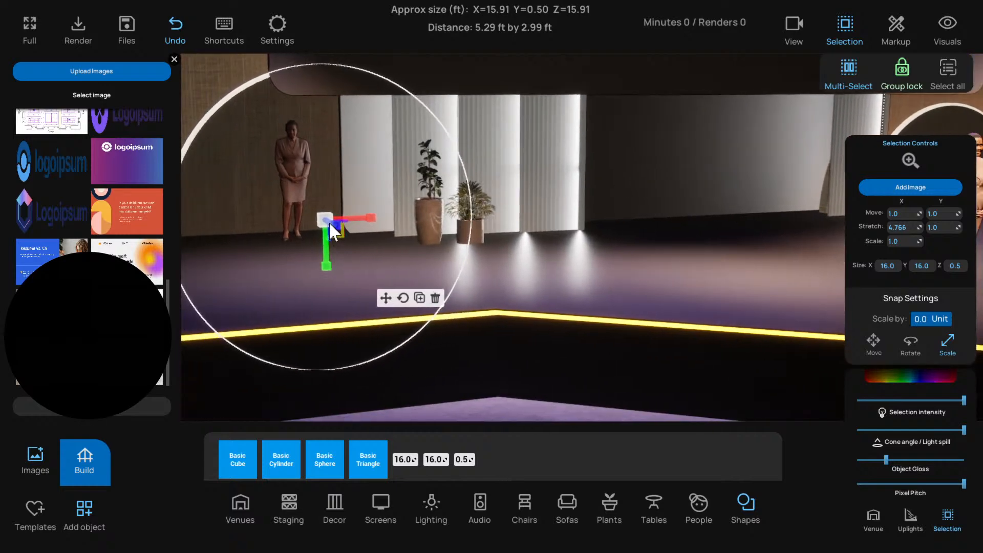
drag(329, 228, 381, 281)
click(408, 305)
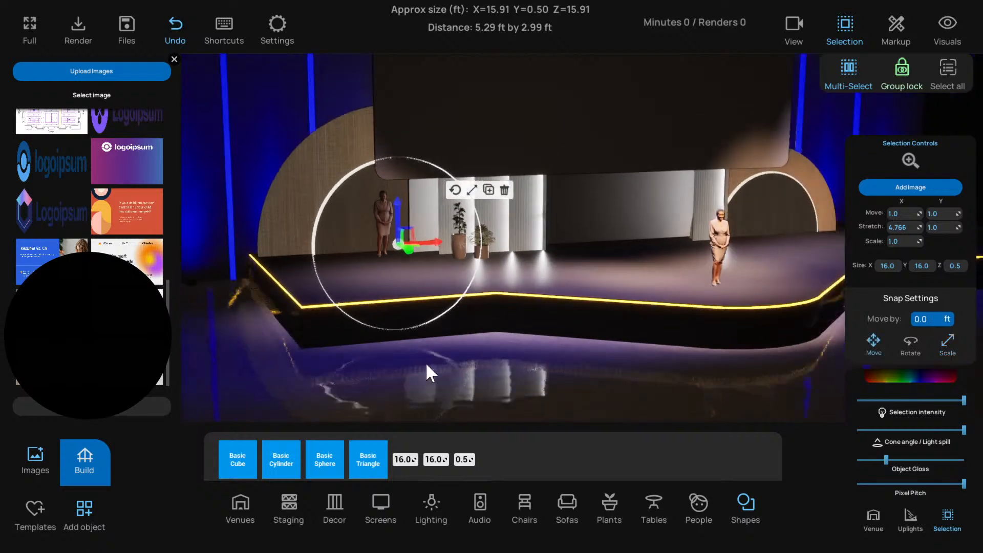
click(355, 345)
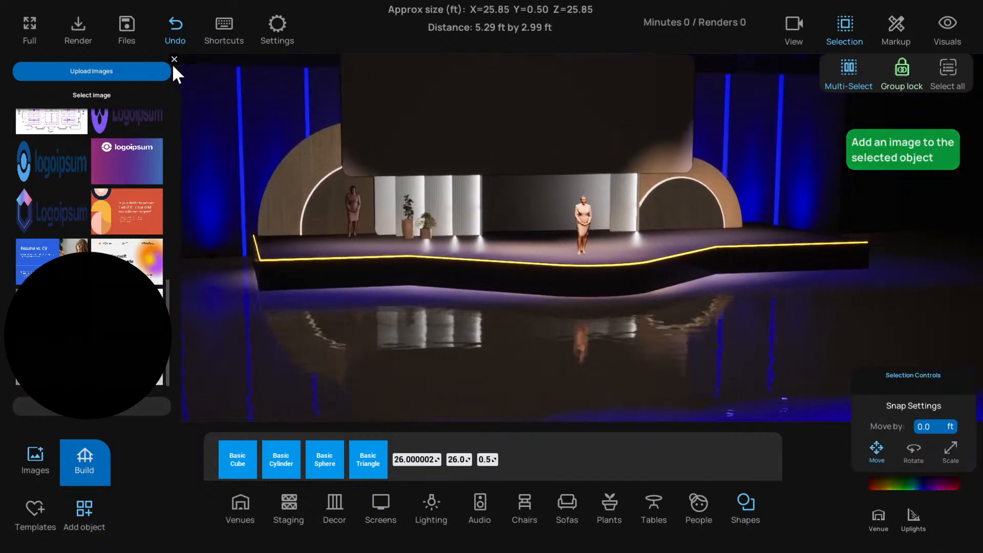
click(174, 59)
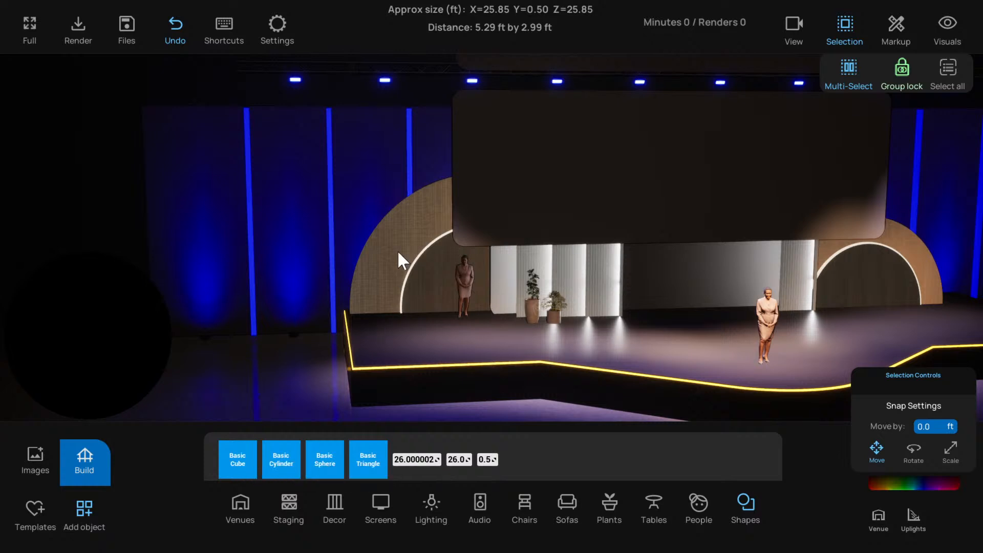
Add a Basic Cube to the stage in front of the left arch and set its X size to 16 ft
scroll(390, 300, down, 3)
drag(238, 459, 434, 303)
scroll(433, 301, up, 3)
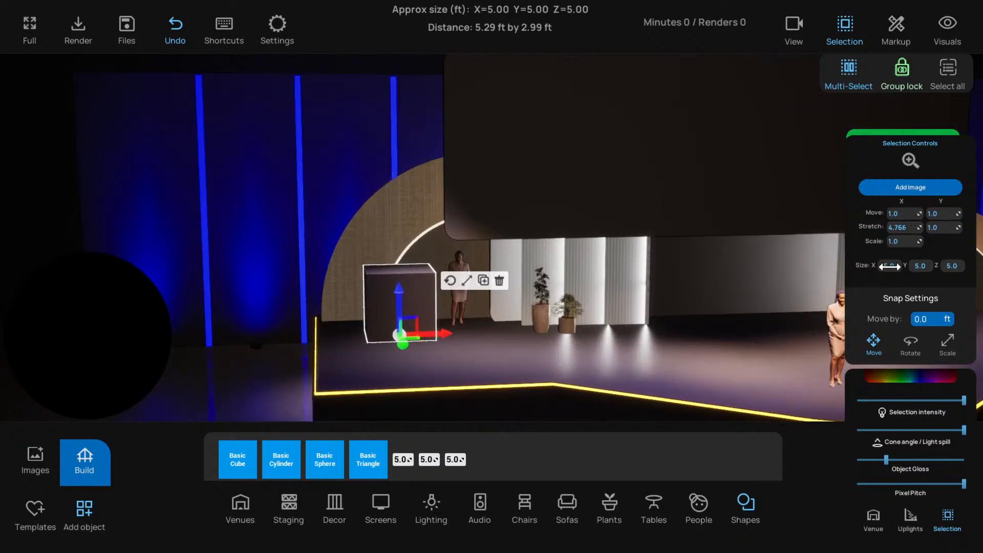
text(16)
key(Tab)
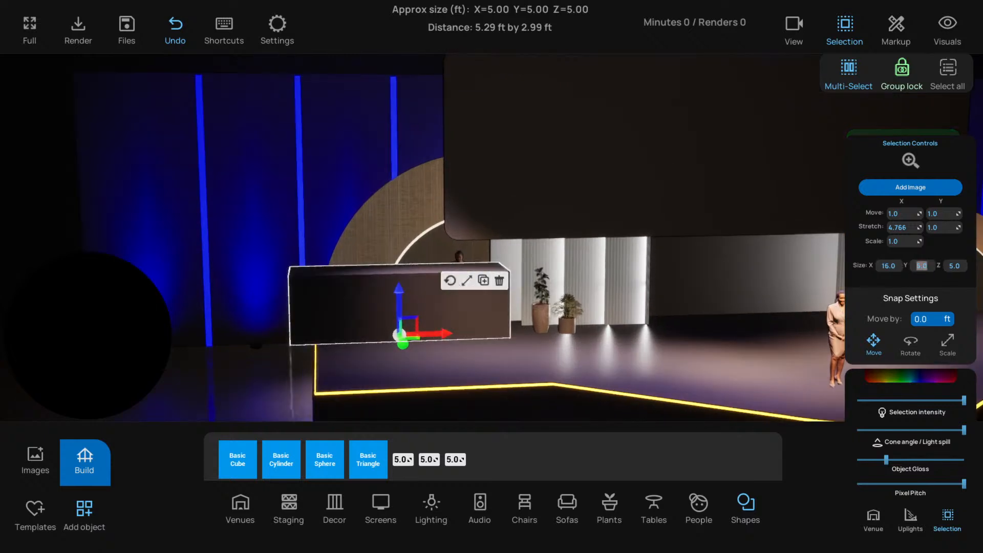
Shape the cube into a thin upright panel by setting its size to Y 0.5 ft and Z 8 ft
text(16)
key(Return)
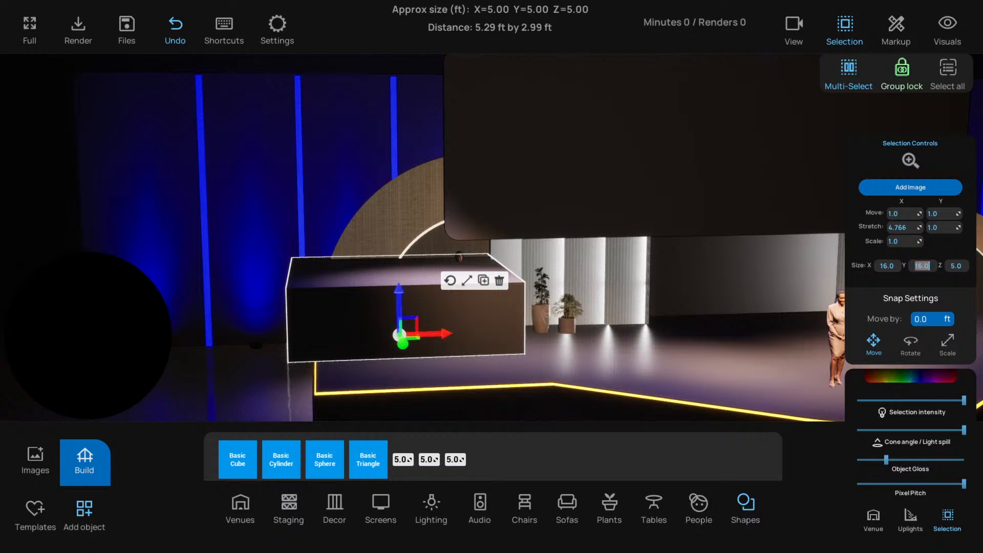
text(0.5)
key(Tab)
text(16)
key(Return)
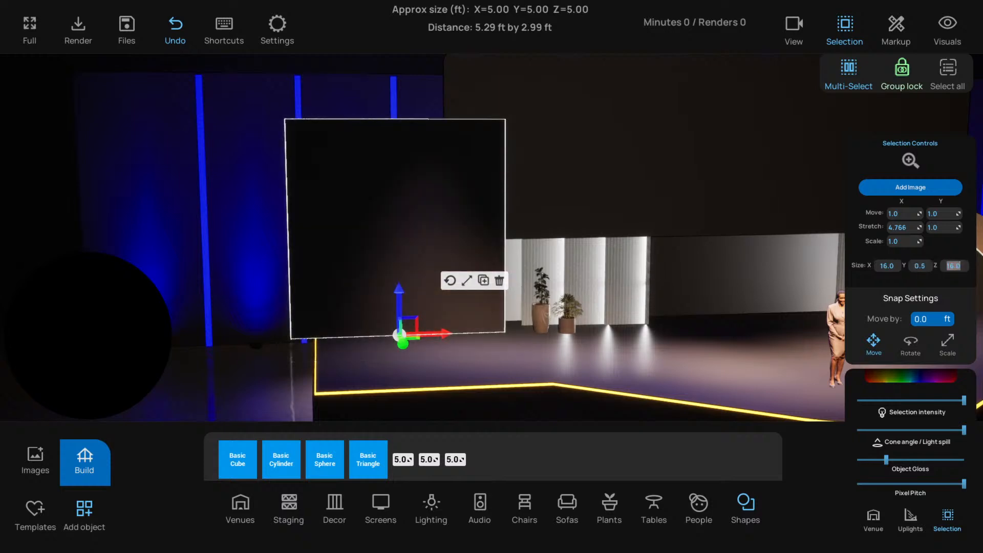
text(10)
key(Return)
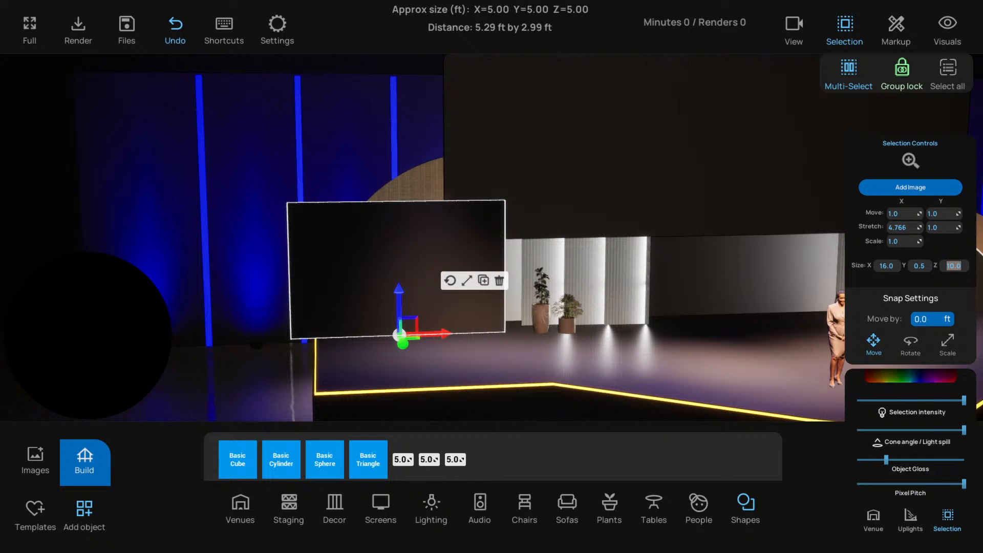
text(8)
key(Return)
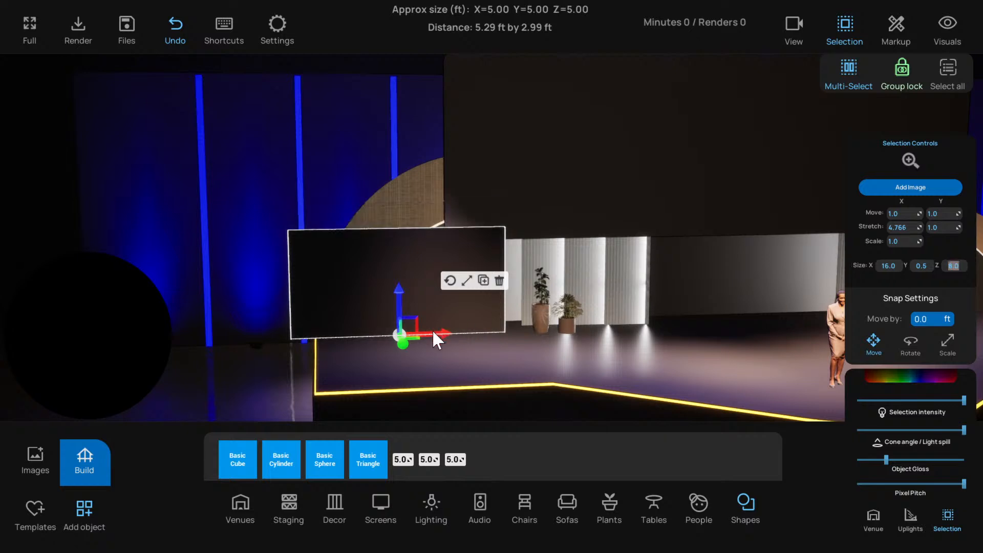
Push the panel back behind the small disc and line its outer edge up with the left corner of the stage
drag(402, 342, 400, 323)
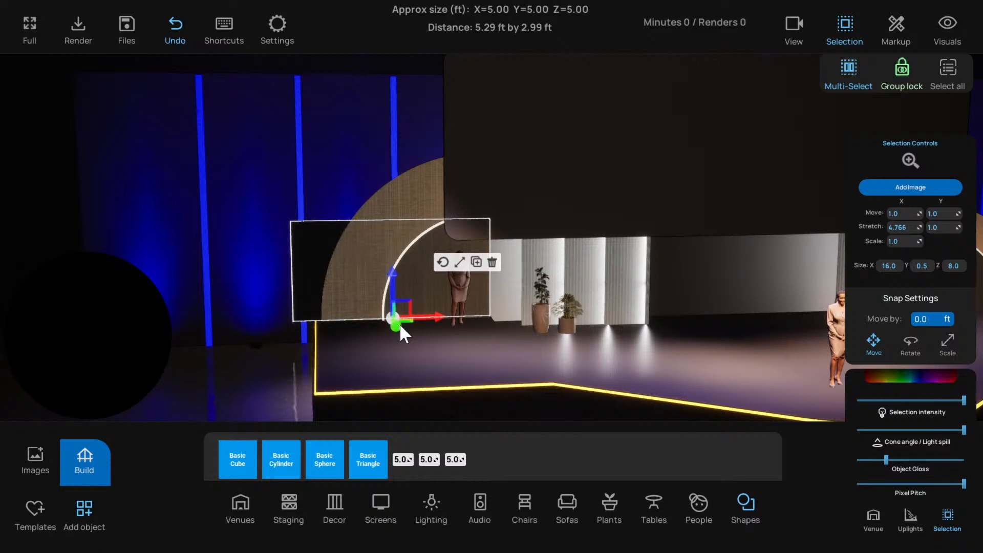
key(a)
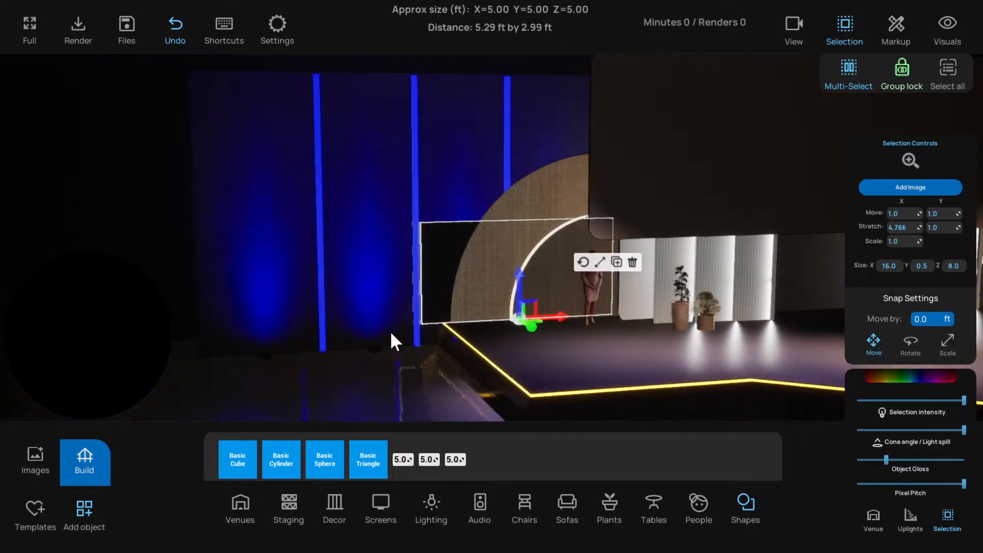
key(w)
key(d)
drag(515, 316, 539, 316)
key(d)
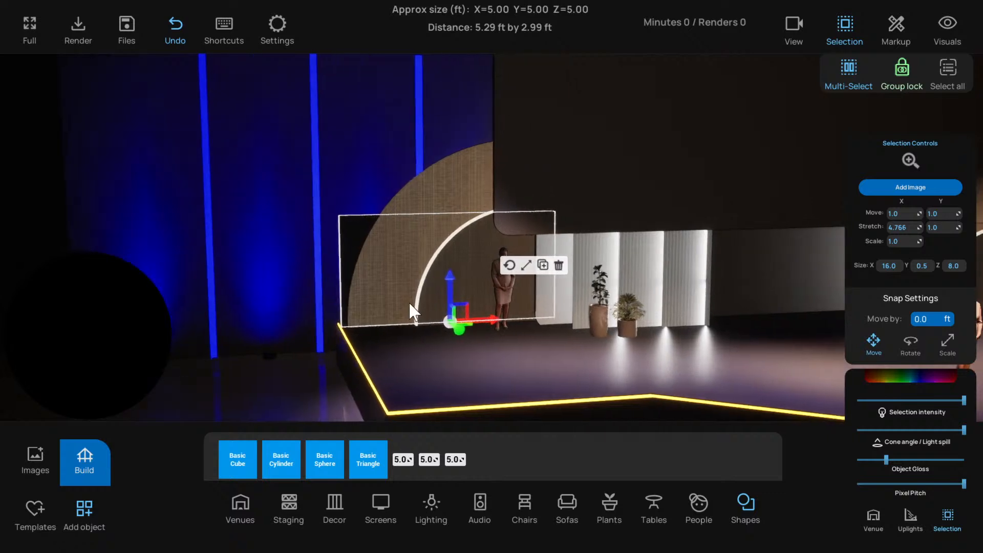
key(d)
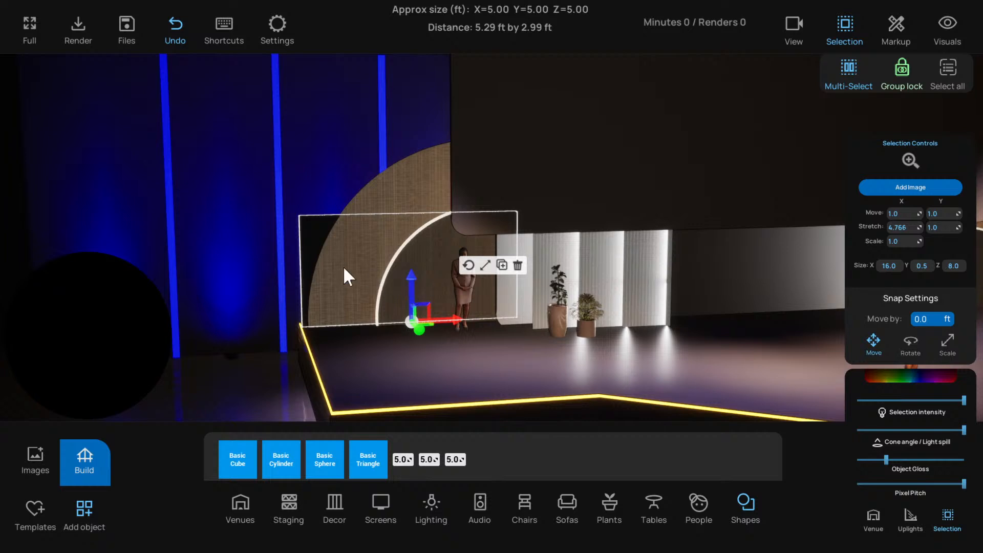
key(w)
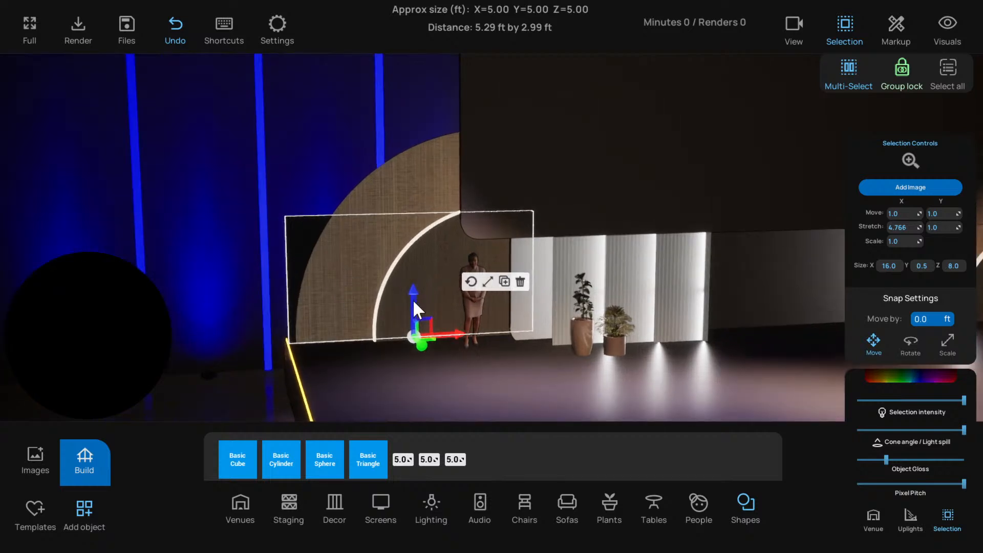
Tint the rectangular panel orange, sRGB hex FF6E00FF, and apply the wood image to it
click(370, 196)
click(351, 321)
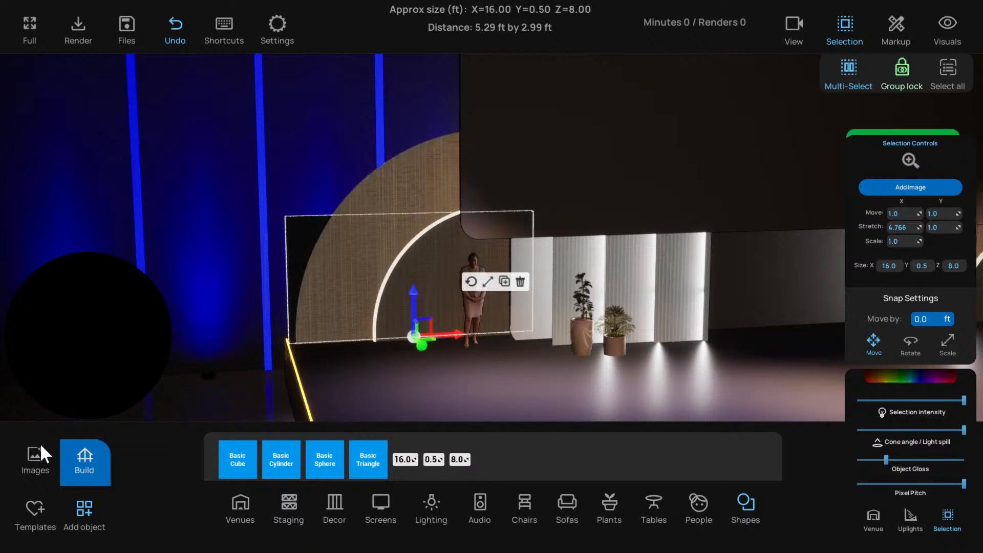
click(911, 379)
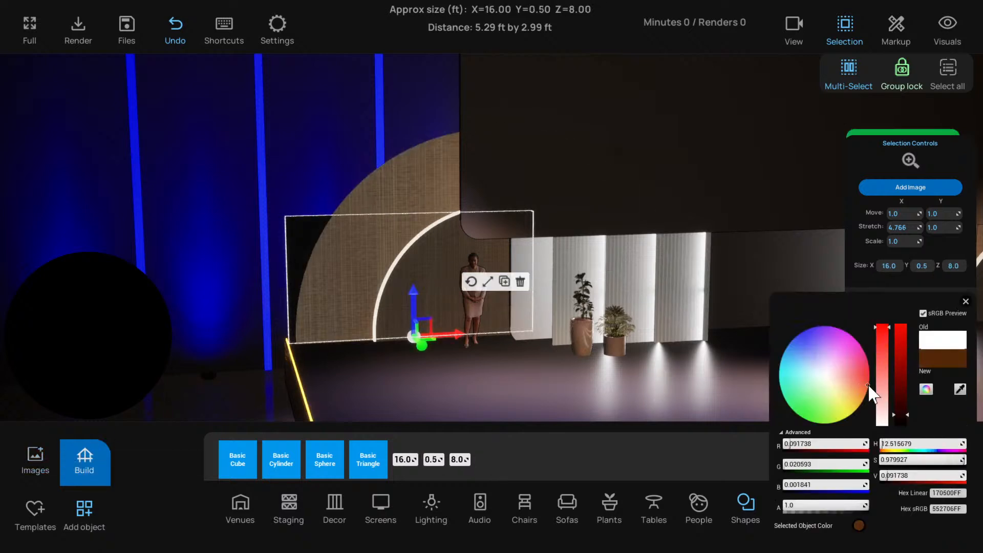
drag(896, 391, 897, 327)
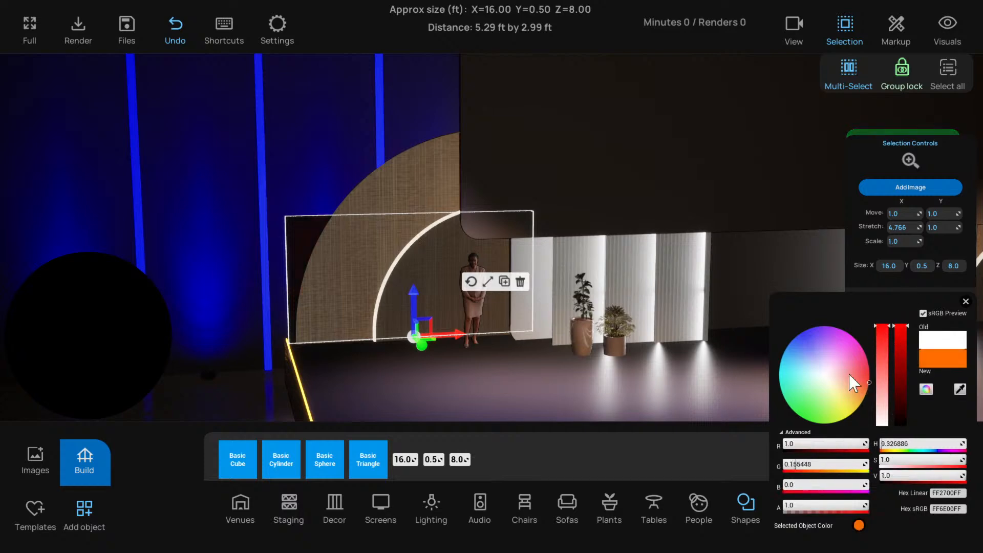
click(34, 457)
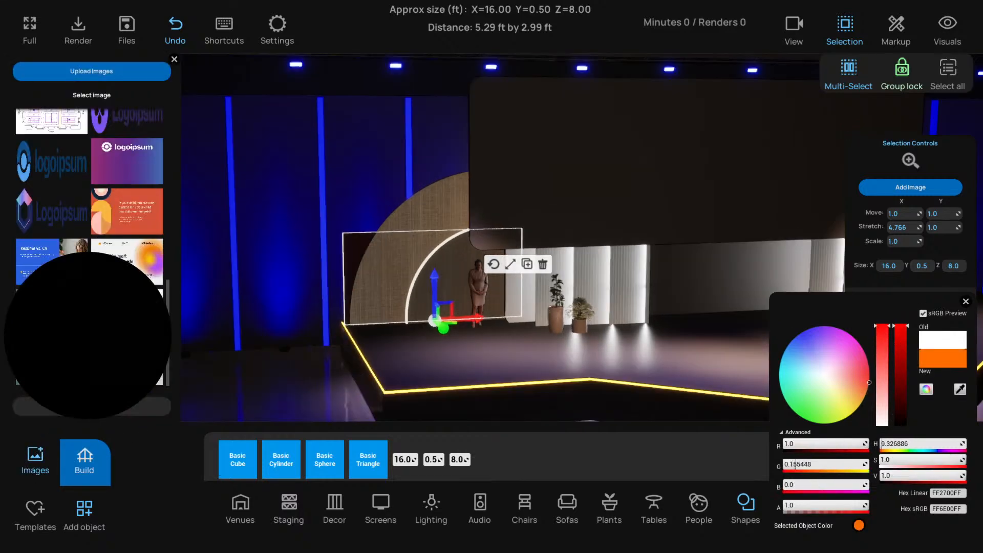
Raise the large wood disc, scale it down to about 17.65 ft across and align its outer edge with the panel
click(386, 214)
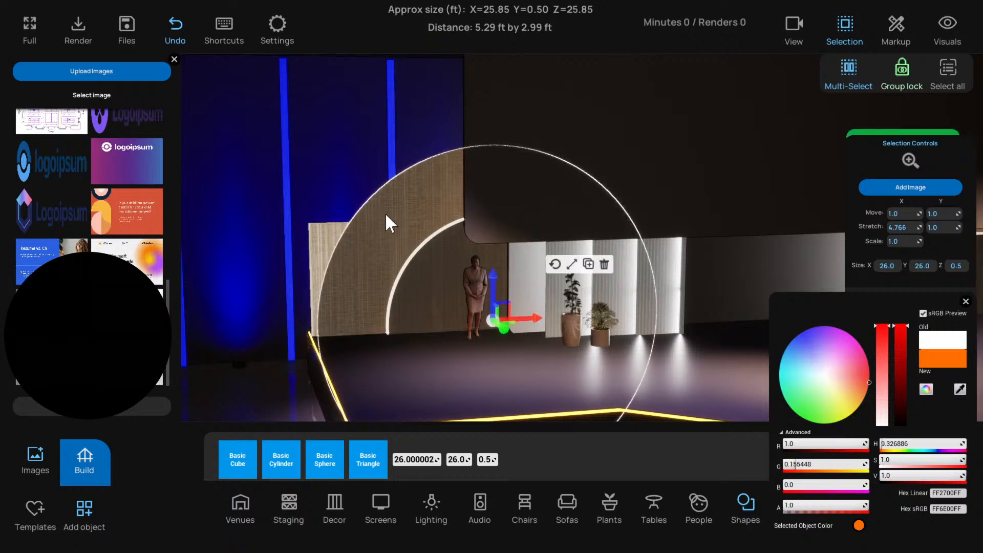
alt+drag(492, 288, 475, 173)
drag(527, 209, 254, 98)
click(568, 145)
click(546, 285)
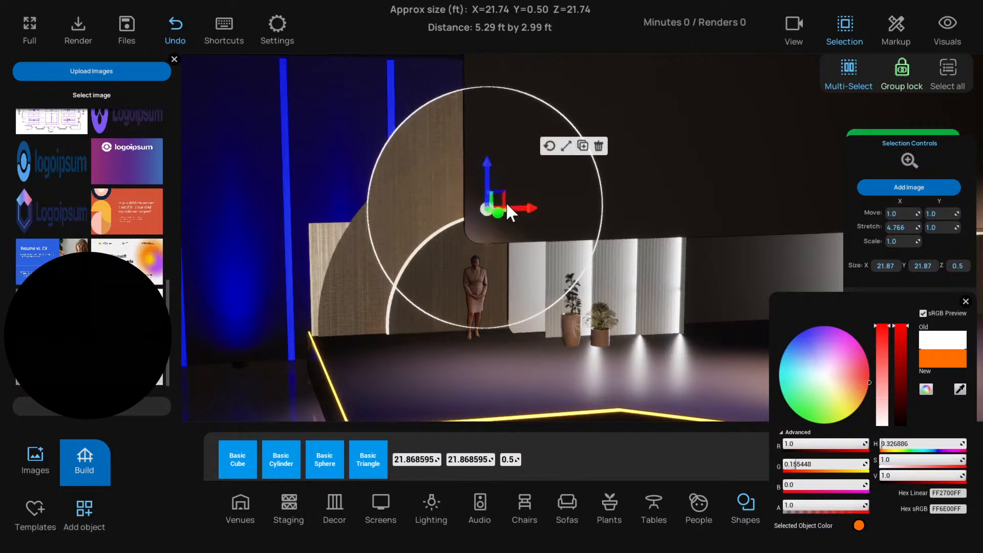
drag(507, 204, 447, 212)
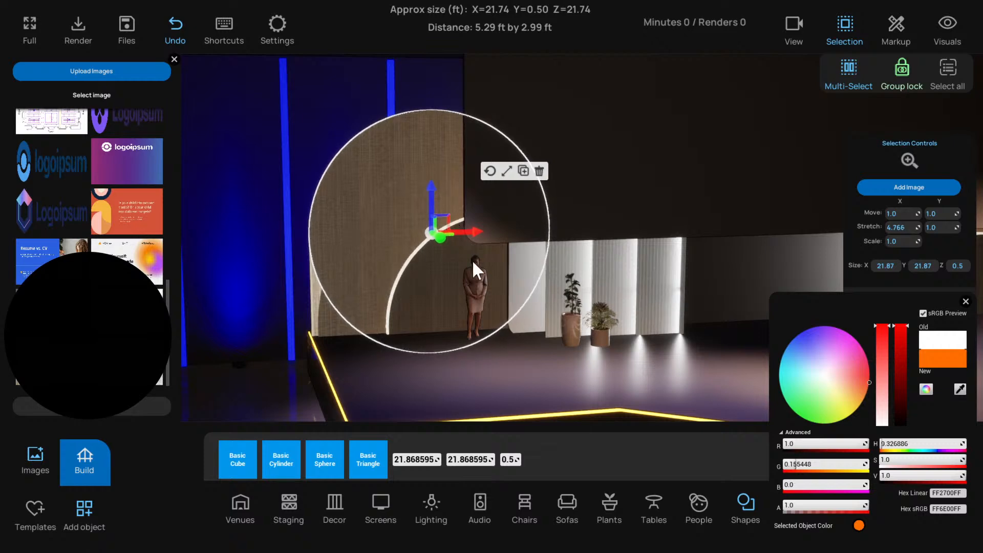
right_drag(472, 260, 362, 275)
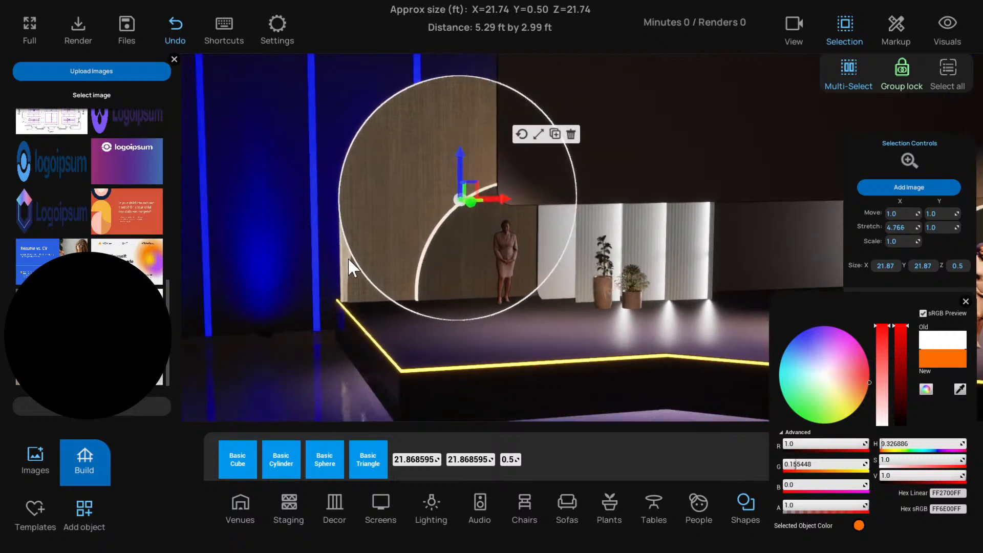
Darken the wood panel's tint to brown, sRGB hex 802F00FF, with near-minimum intensity to match the large disc
click(348, 260)
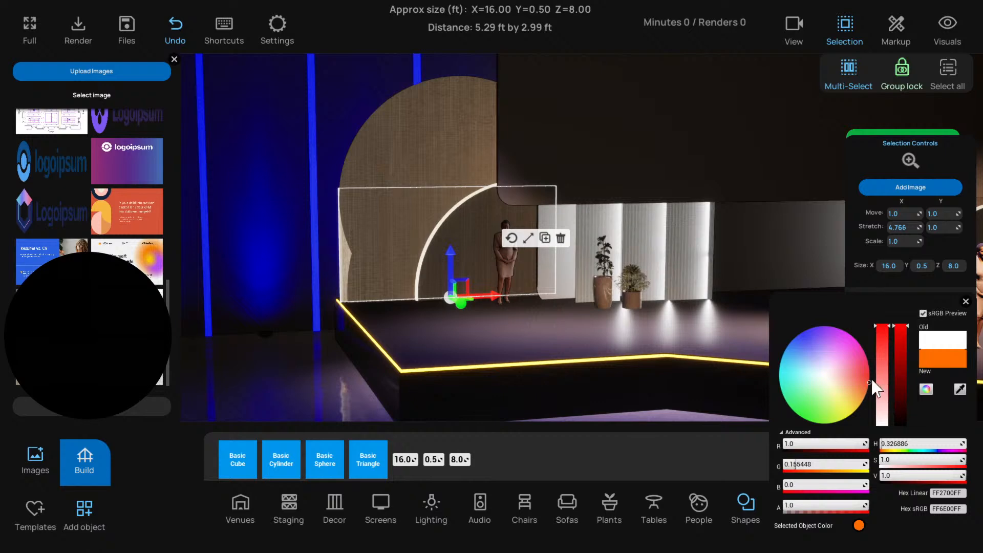
drag(869, 382, 866, 378)
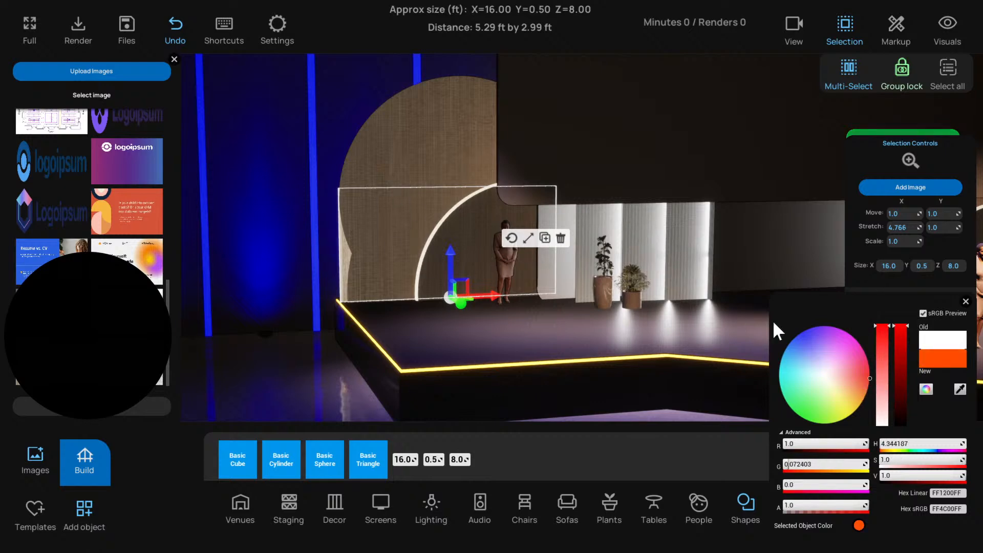
mouse_move(904, 375)
mouse_down()
mouse_move(903, 410)
mouse_move(901, 386)
mouse_up()
click(964, 303)
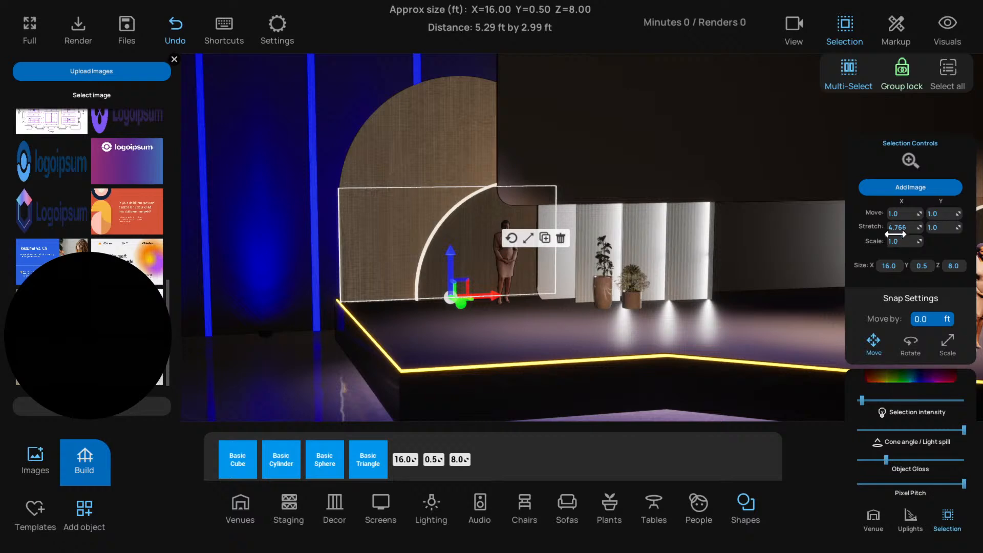
click(895, 380)
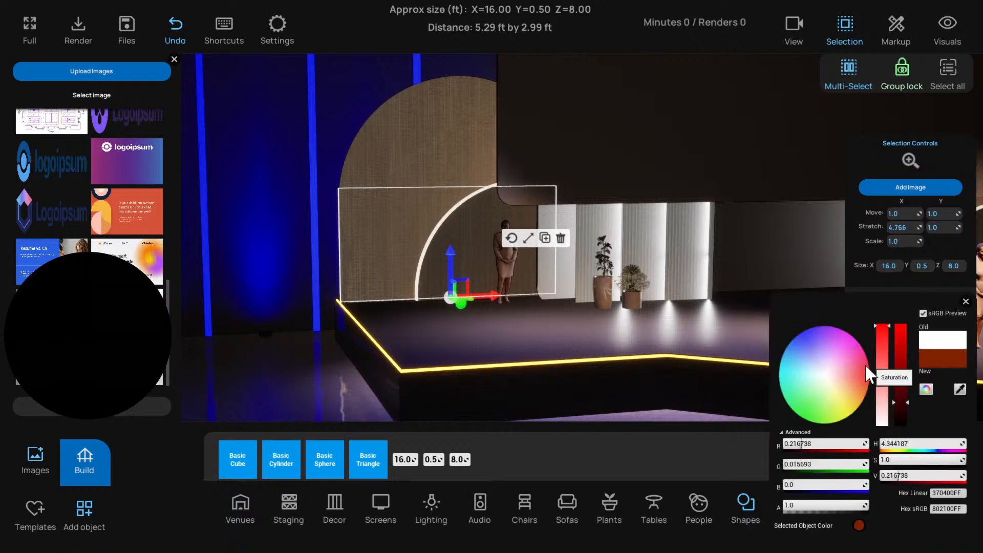
click(965, 302)
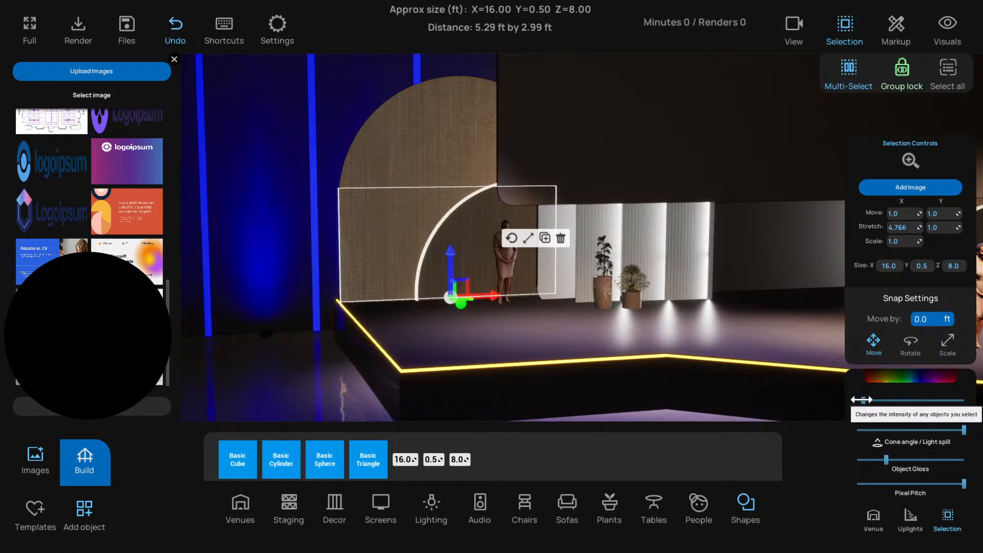
Lower the large wood disc slightly so its curve blends into the panel's outer edge, and deselect it
drag(315, 377, 385, 317)
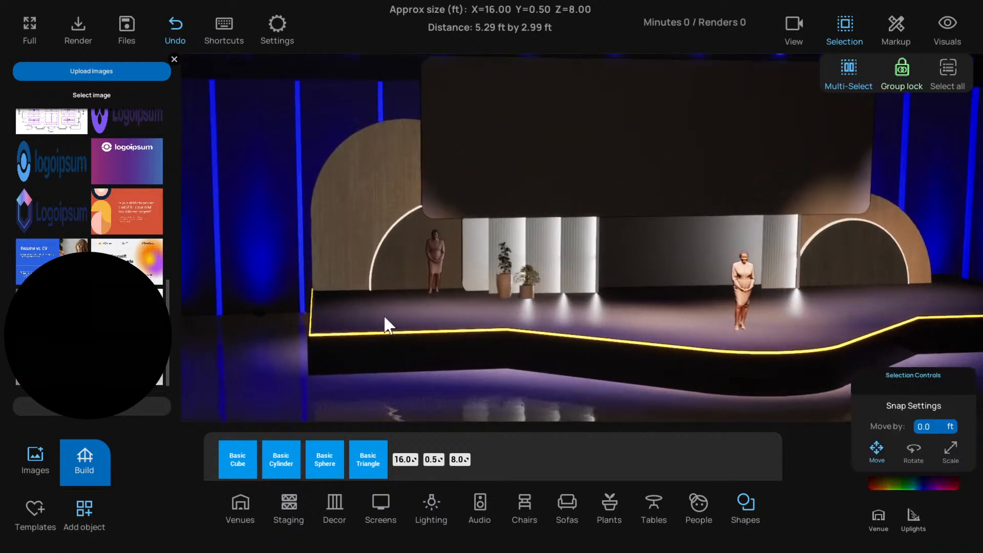
click(382, 207)
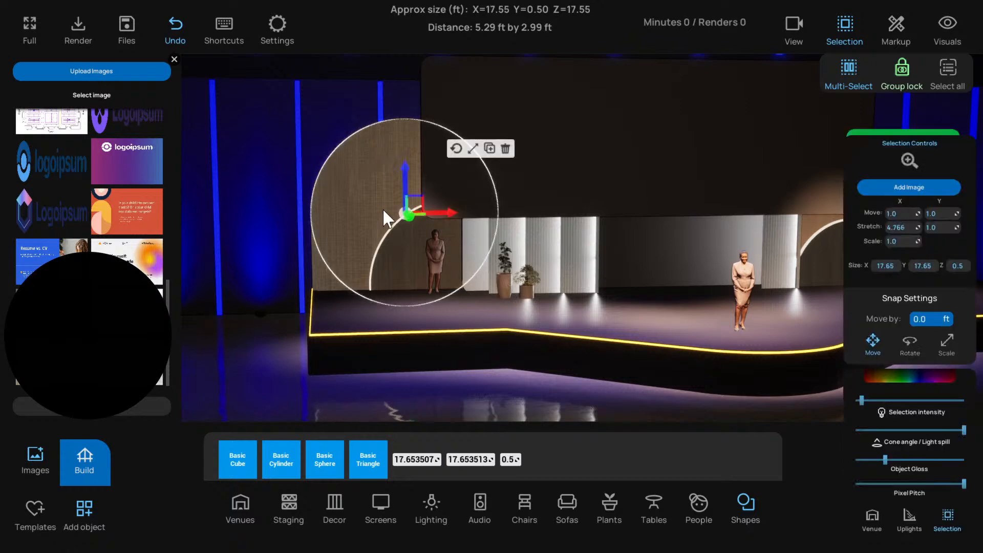
mouse_move(404, 180)
mouse_down()
mouse_move(402, 198)
mouse_move(400, 185)
mouse_up()
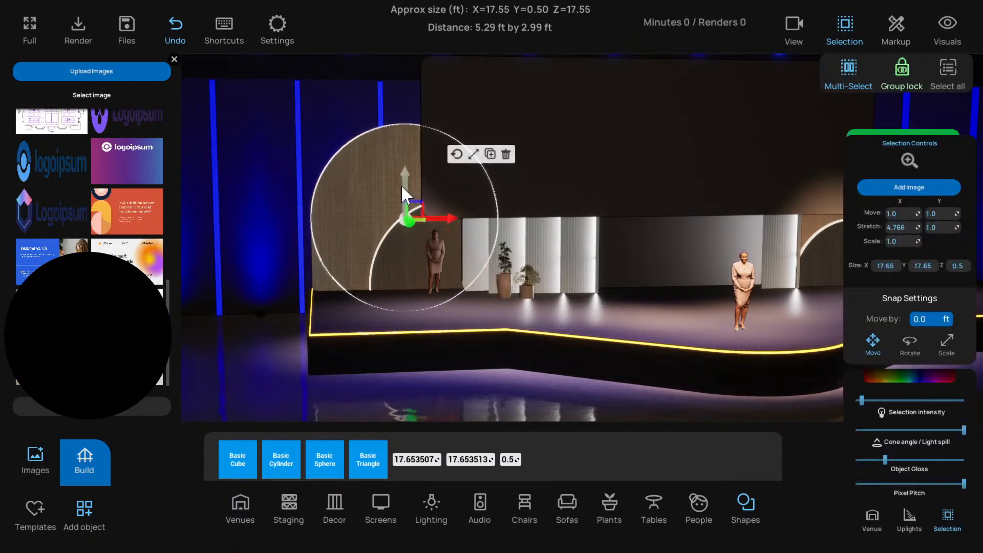
click(261, 348)
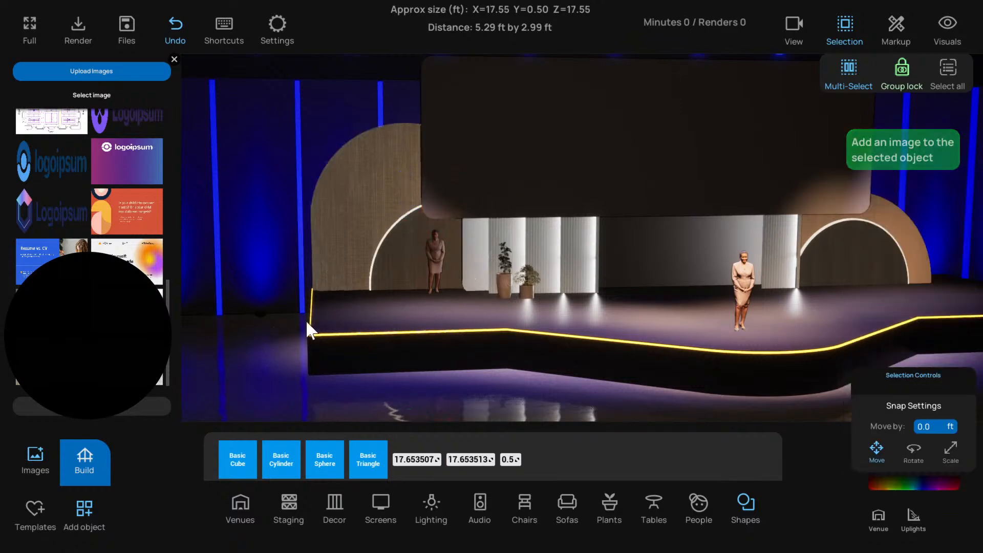
Duplicate the large wood disc and set the copy's X and Y sizes to 3 ft
scroll(372, 267, down, 3)
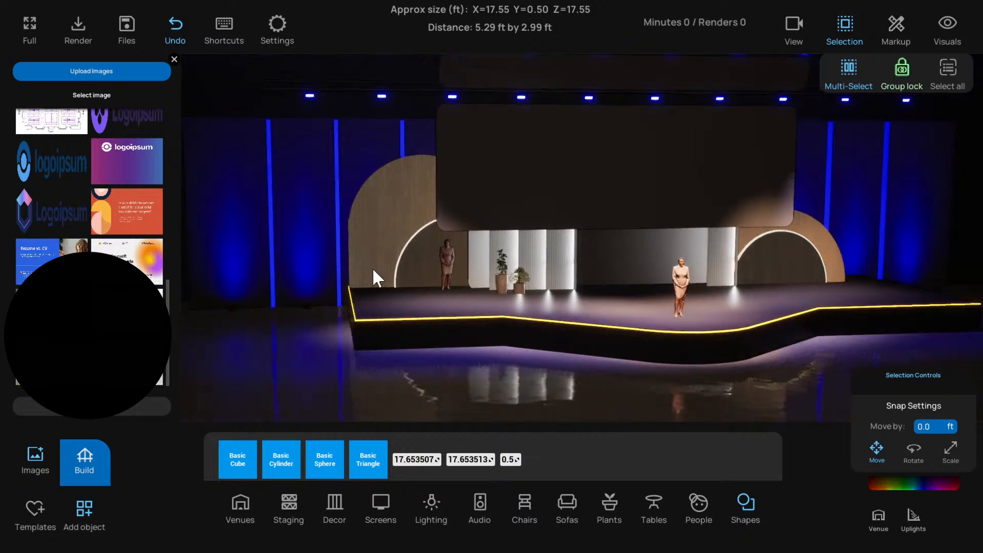
right_drag(373, 267, 385, 195)
click(412, 164)
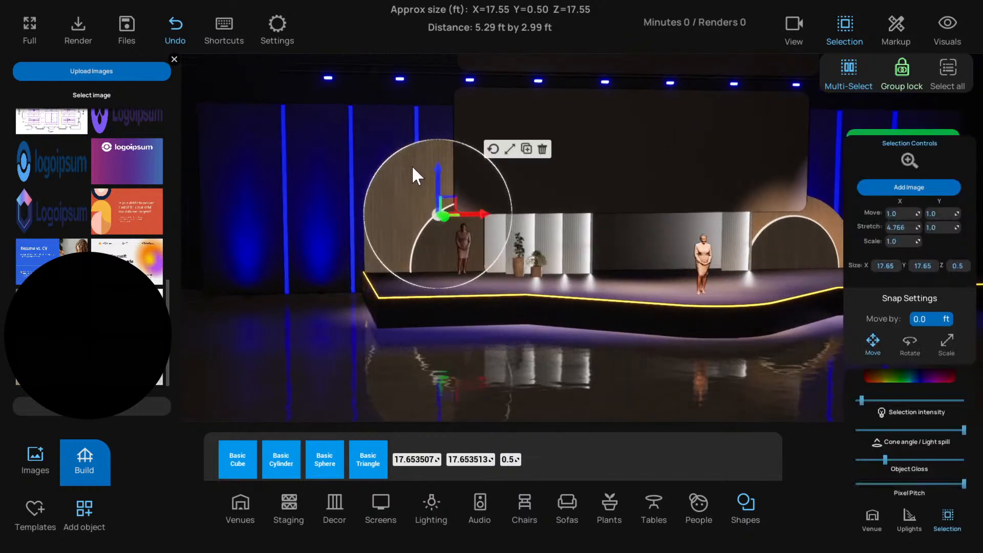
click(373, 245)
click(370, 236)
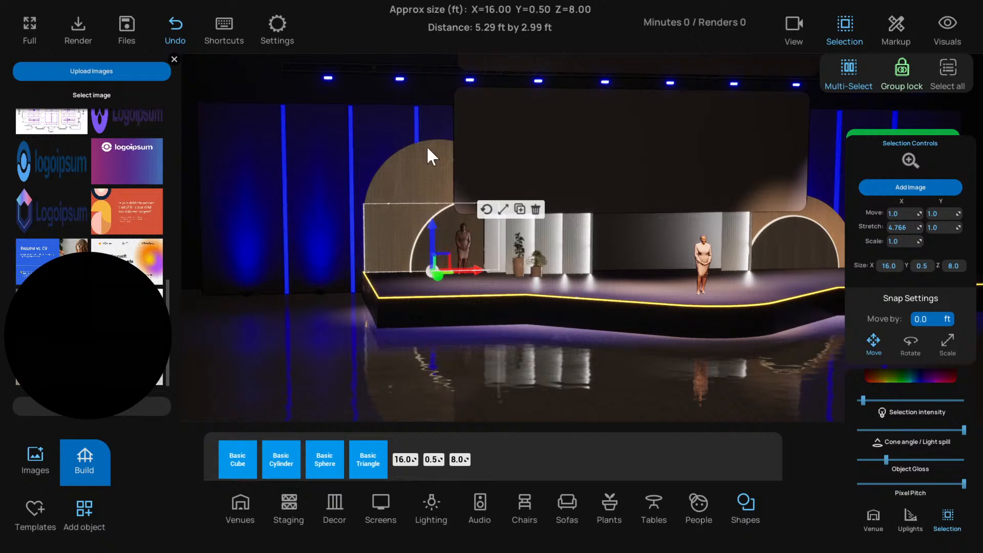
click(399, 180)
click(510, 150)
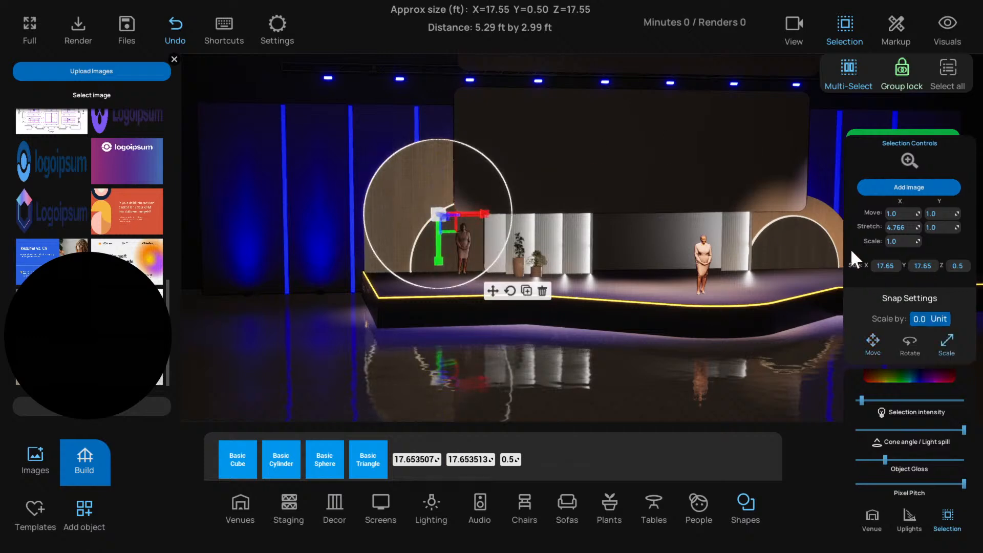
click(886, 266)
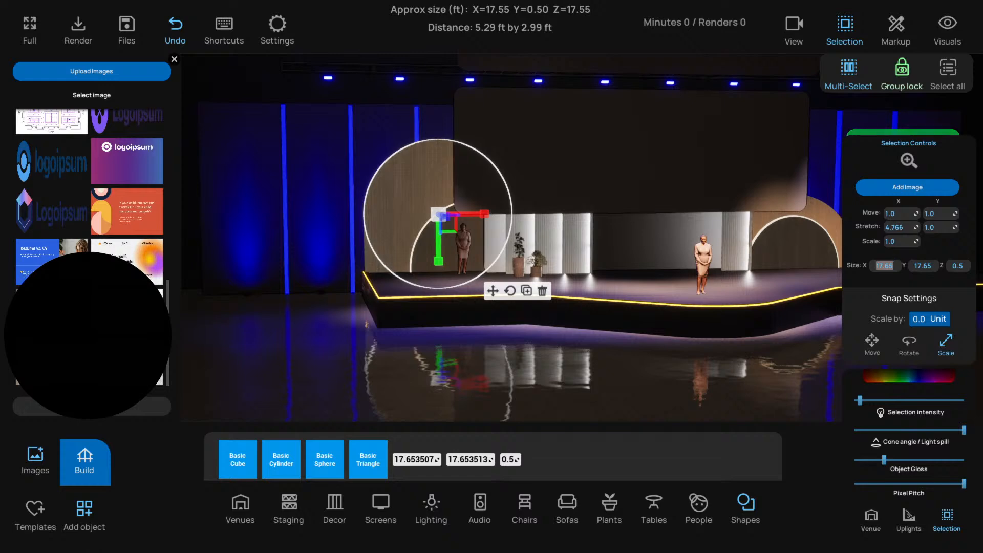
text(3)
key(Tab)
text(3)
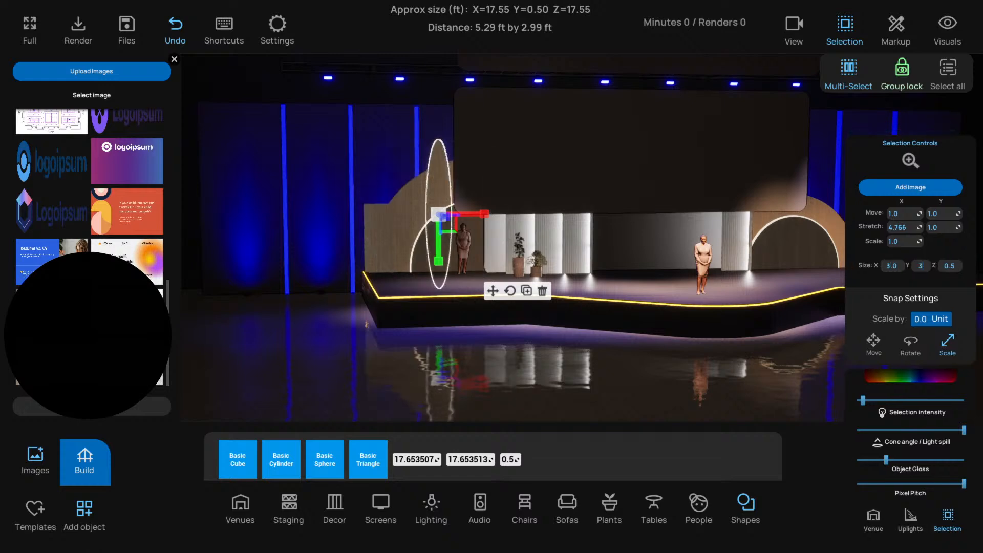
key(Return)
Move the small wood disc onto the rectangular panel's upper outer corner
scroll(413, 238, up, 5)
click(454, 246)
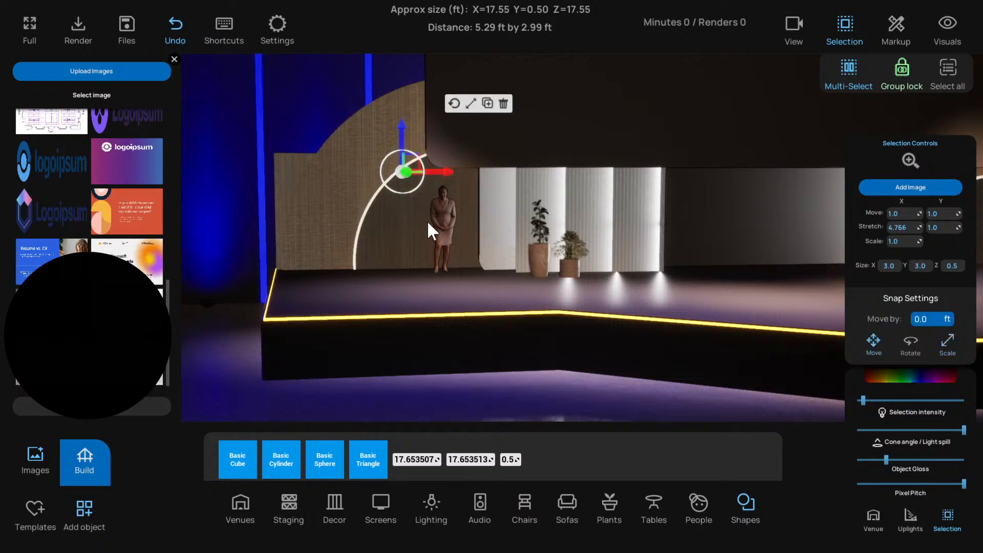
drag(416, 158, 312, 139)
click(284, 204)
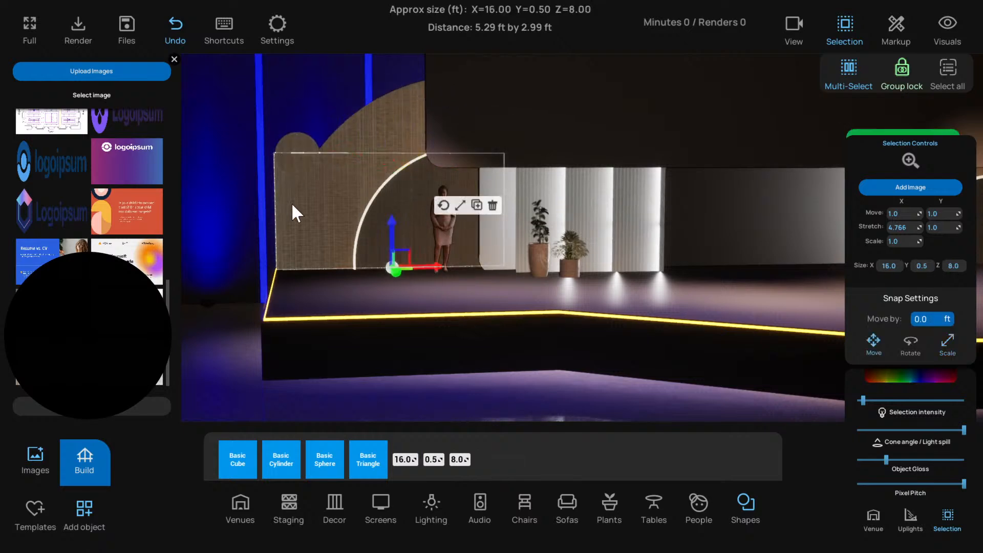
click(297, 144)
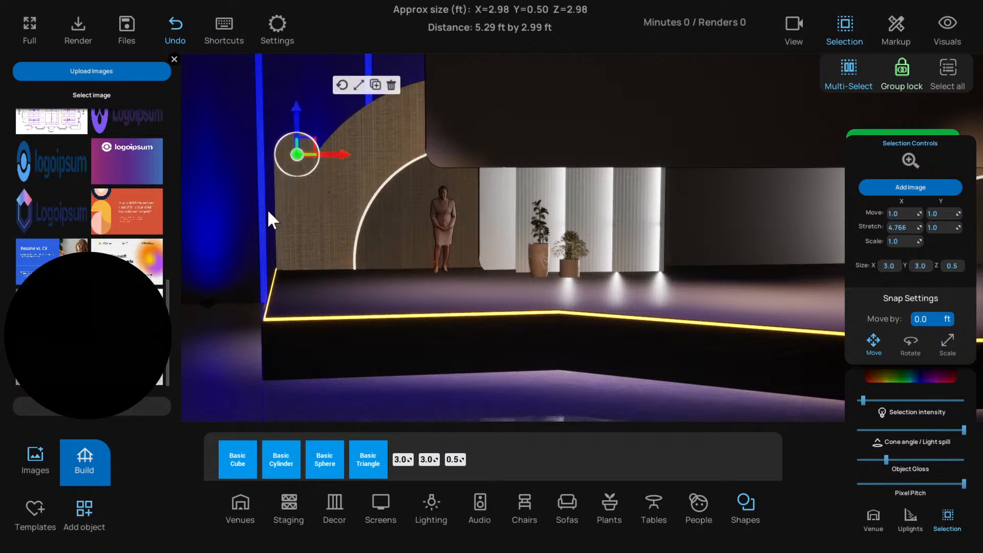
Duplicate the rectangular wood panel and shift the copy up and inward so the small disc forms a rounded corner
click(282, 205)
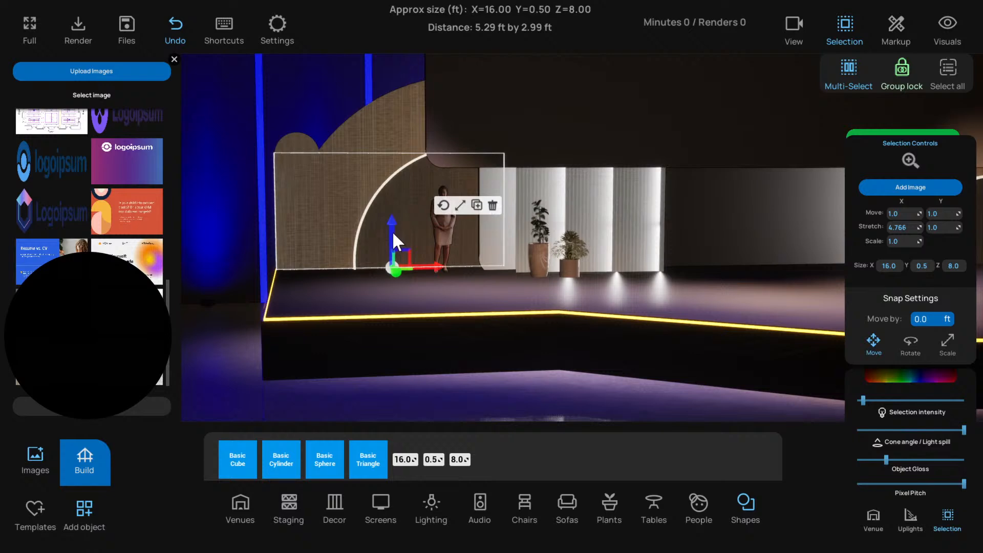
alt+drag(394, 233, 393, 214)
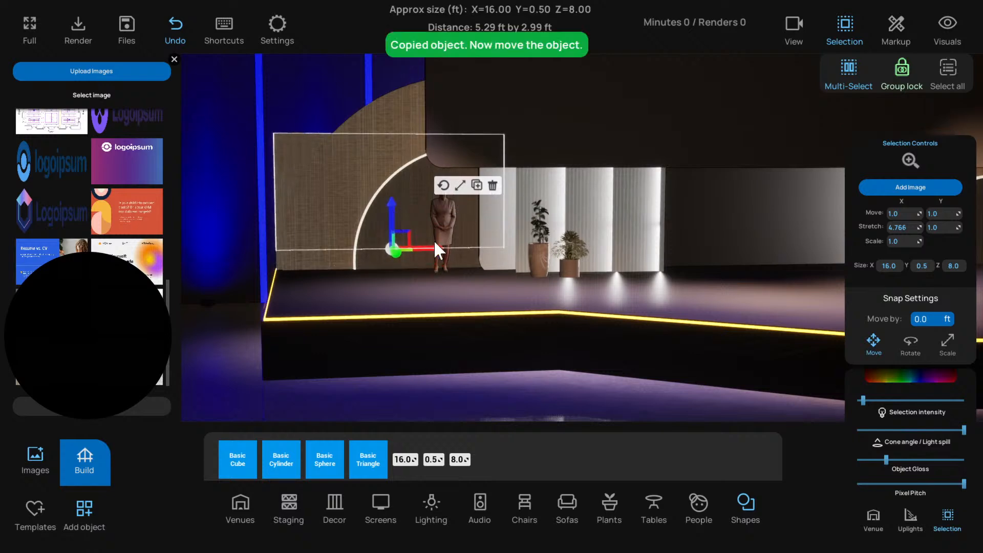
drag(435, 249, 450, 250)
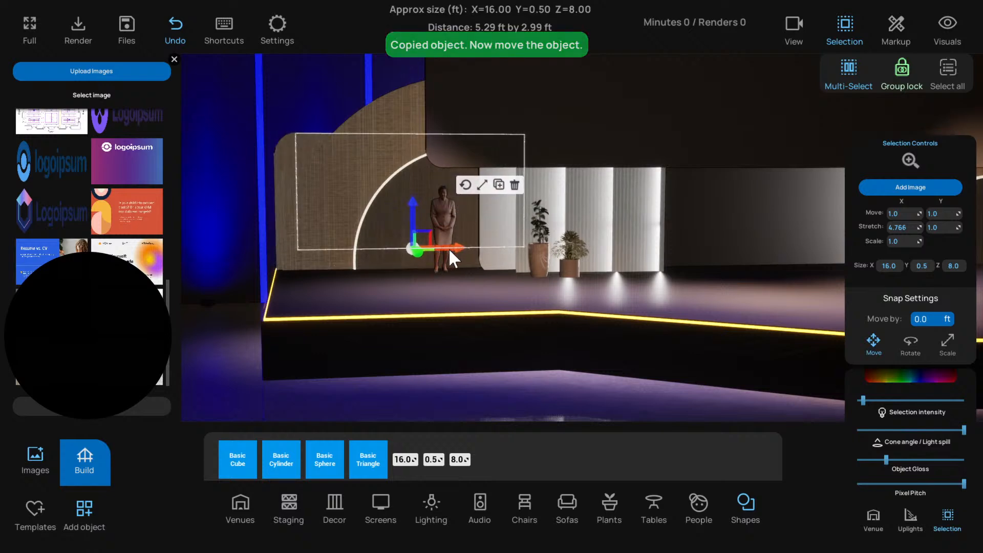
click(296, 153)
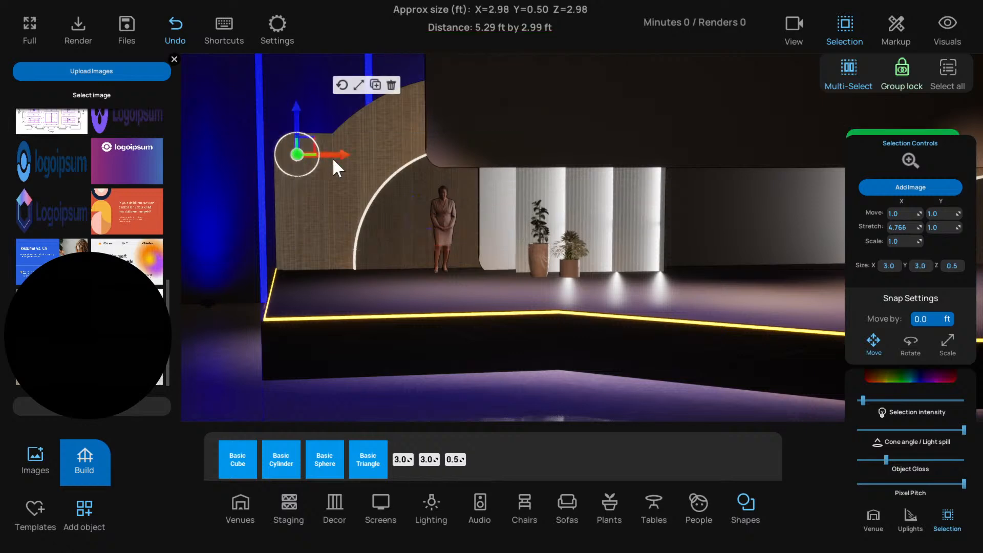
click(217, 342)
scroll(263, 311, down, 3)
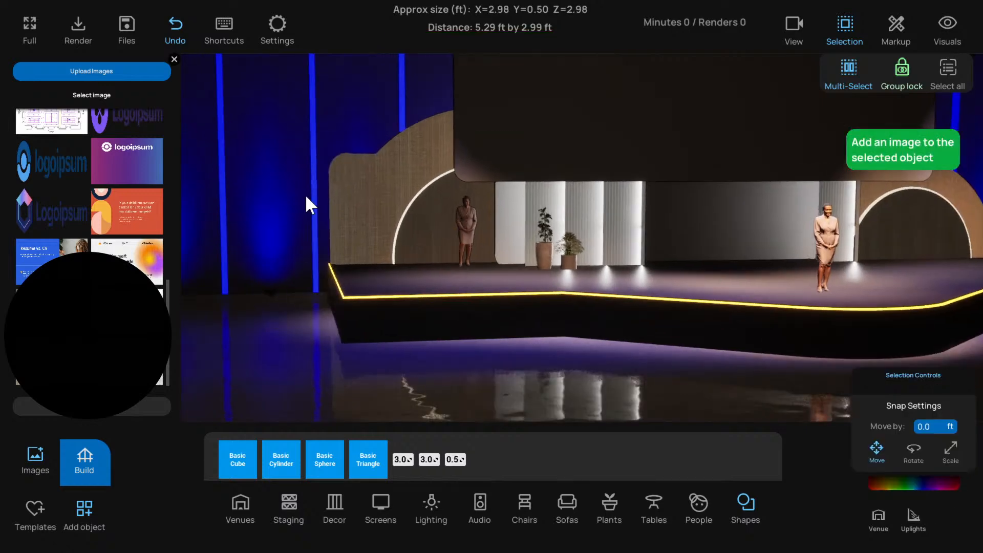
click(335, 160)
scroll(333, 148, up, 3)
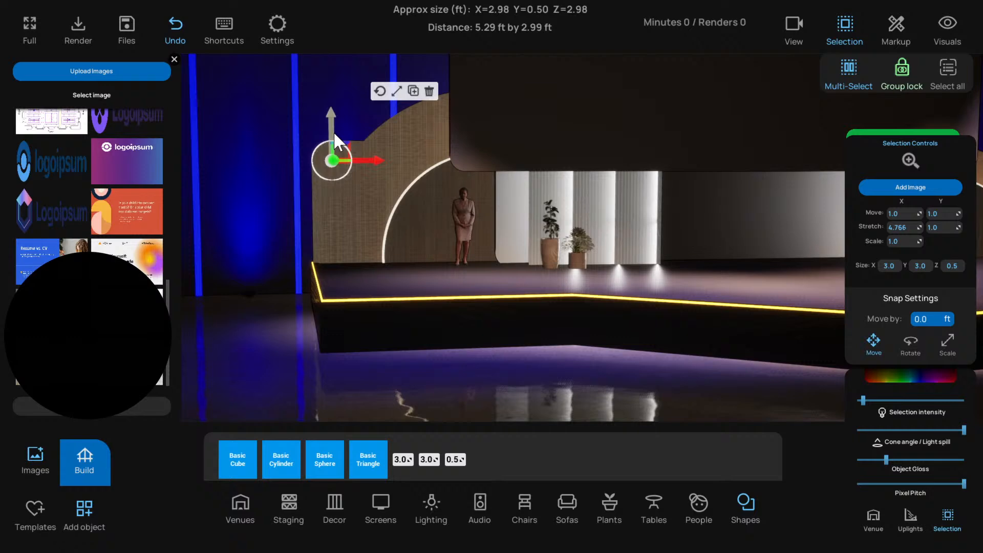
key(ctrl+s)
click(248, 274)
scroll(300, 304, down, 2)
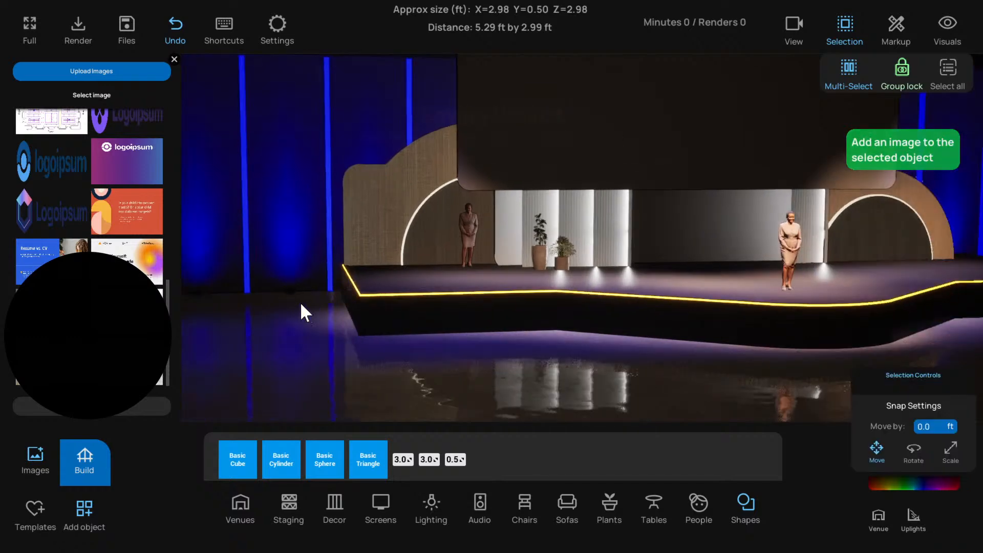
Reduce the small corner disc's horizontal image stretch to 1.948 and deselect the disc
scroll(361, 192, up, 2)
click(330, 160)
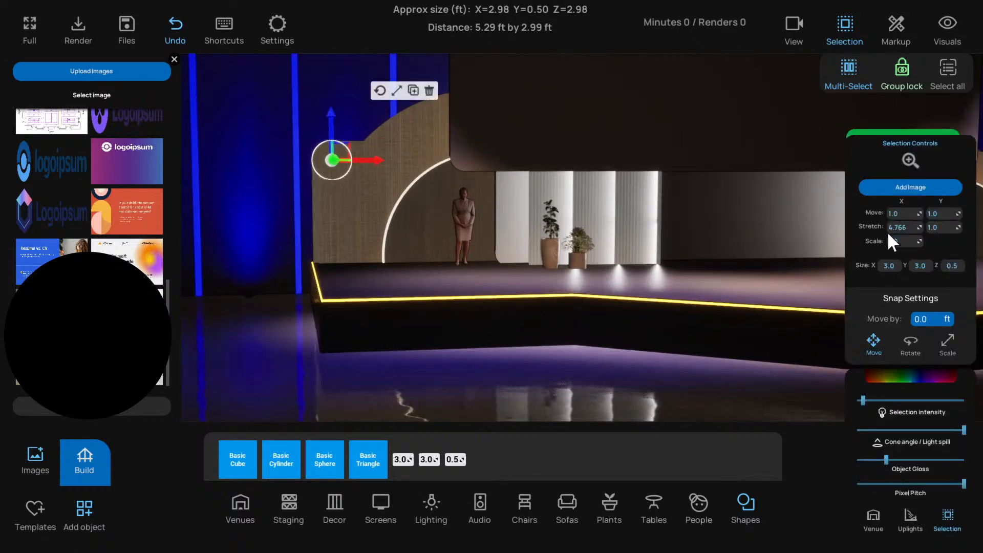
drag(903, 227, 899, 227)
key(f)
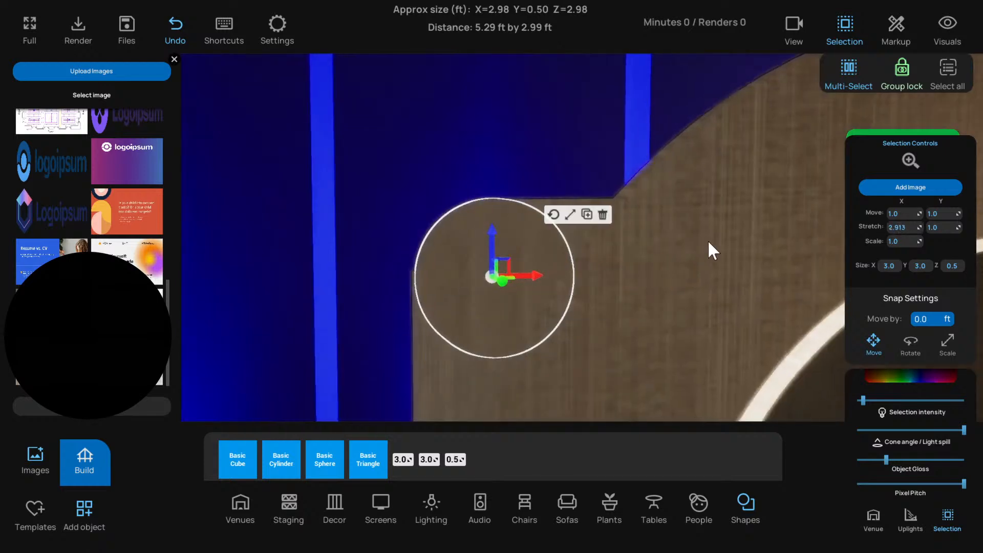
scroll(728, 269, down, 2)
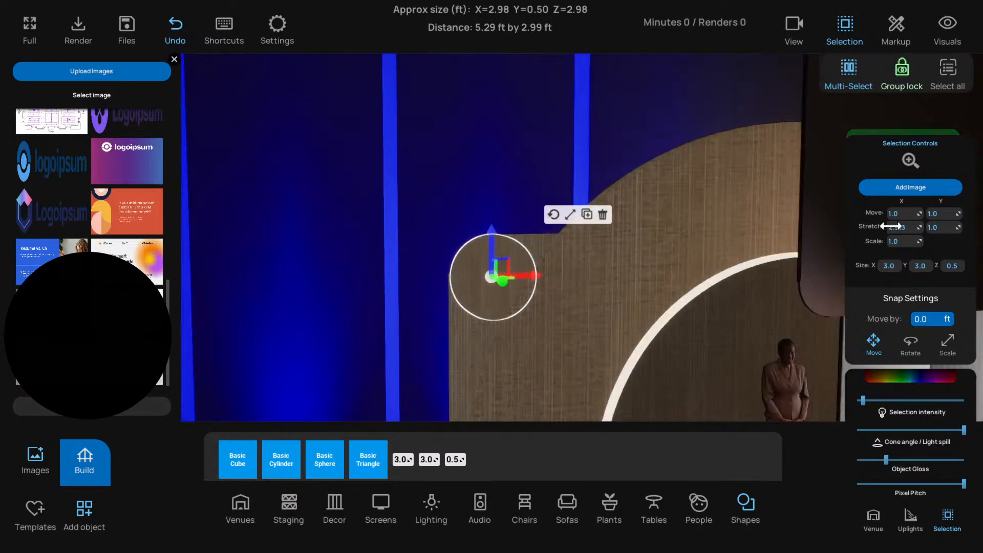
scroll(700, 320, down, 3)
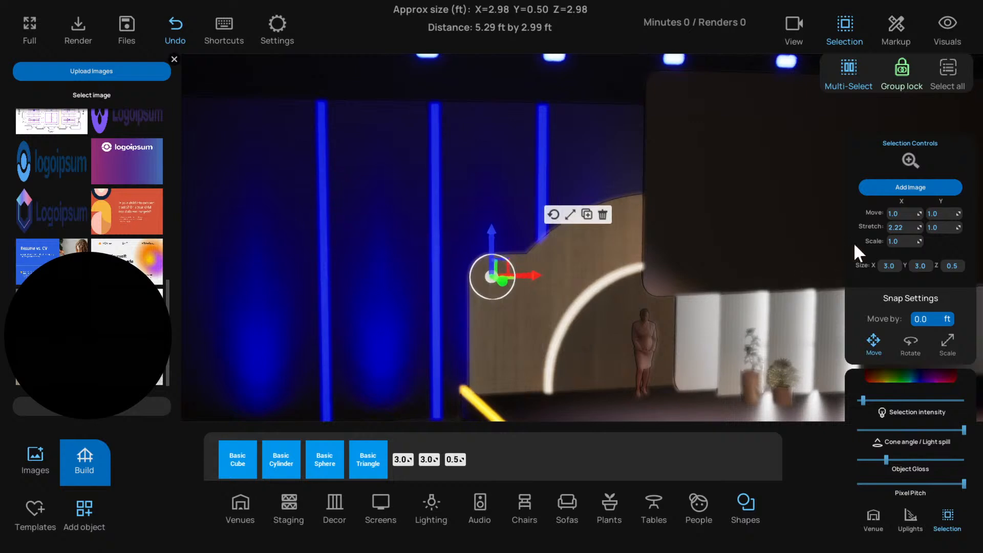
click(381, 401)
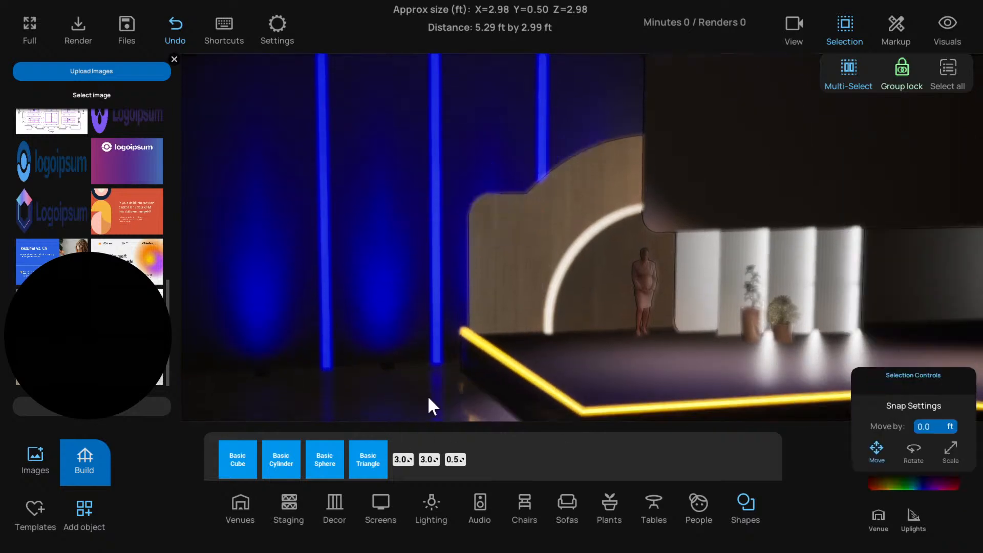
scroll(430, 395, down, 4)
key(w)
key(d)
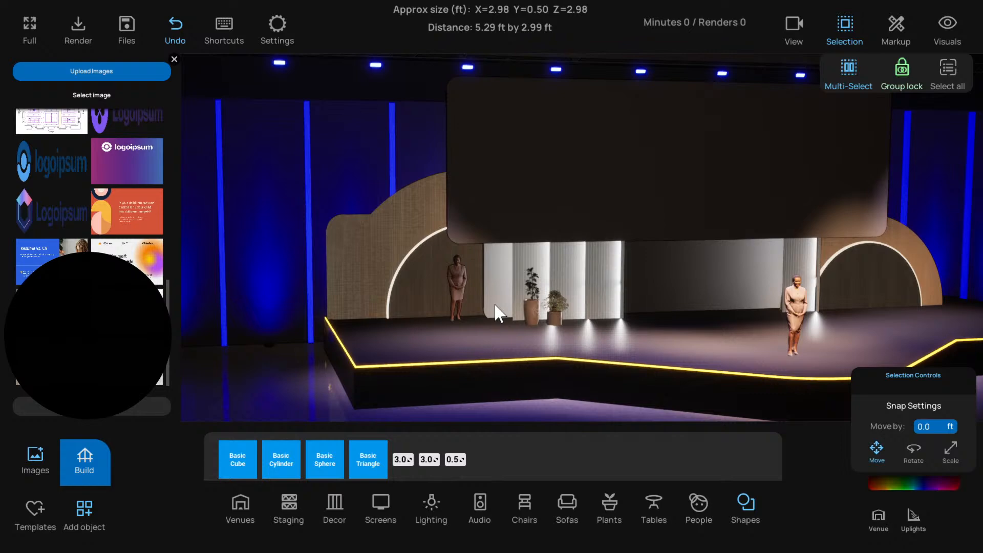
Delete the raised panel copy, the small corner disc and the original rectangular wood panel
click(358, 219)
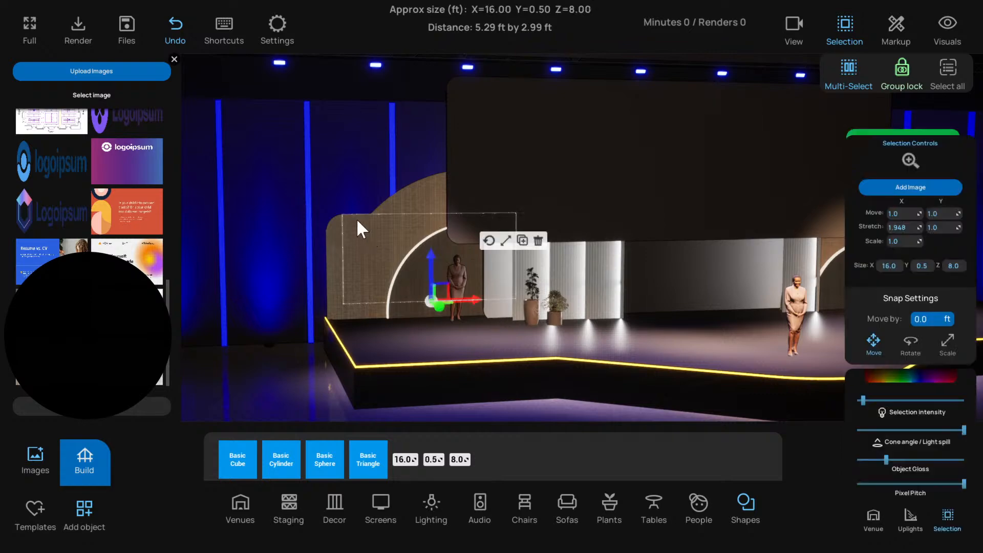
click(354, 243)
click(340, 227)
click(339, 227)
click(336, 252)
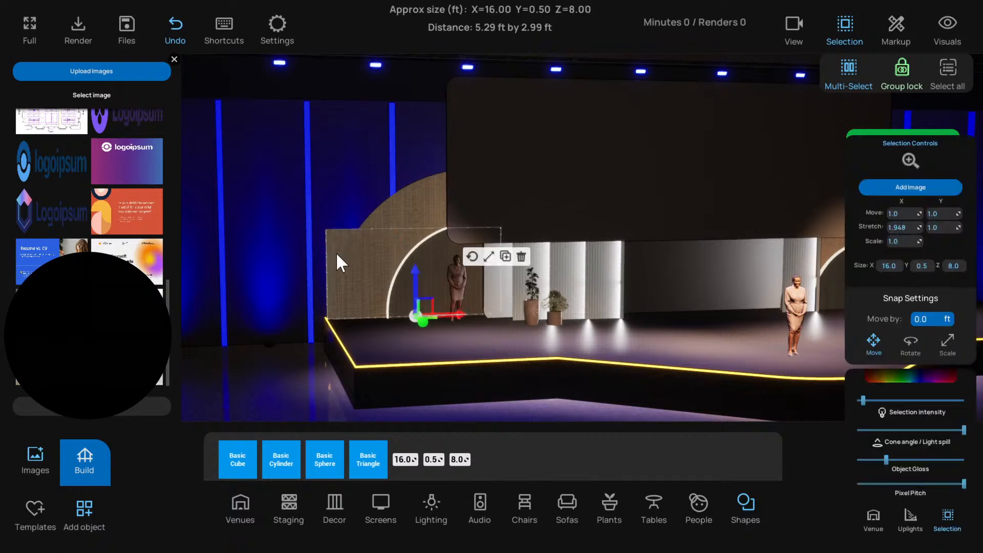
click(335, 252)
Select the three discs that form the left arch and move them together toward the front of the stage
scroll(451, 316, down, 3)
key(d)
right_drag(462, 325, 409, 326)
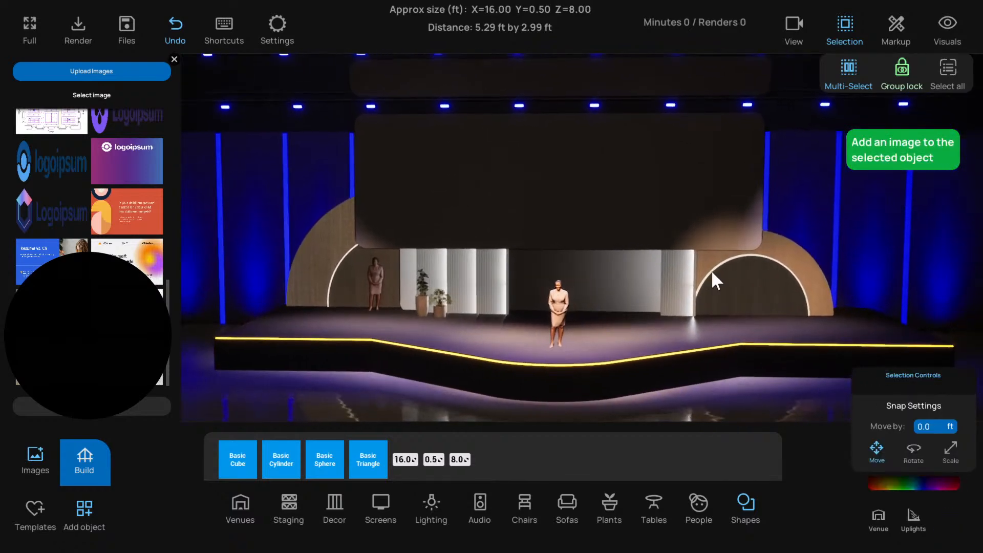
key(d)
key(a)
right_drag(379, 253, 682, 281)
key(w)
key(a)
click(432, 283)
key(a)
right_drag(432, 284, 644, 319)
click(617, 326)
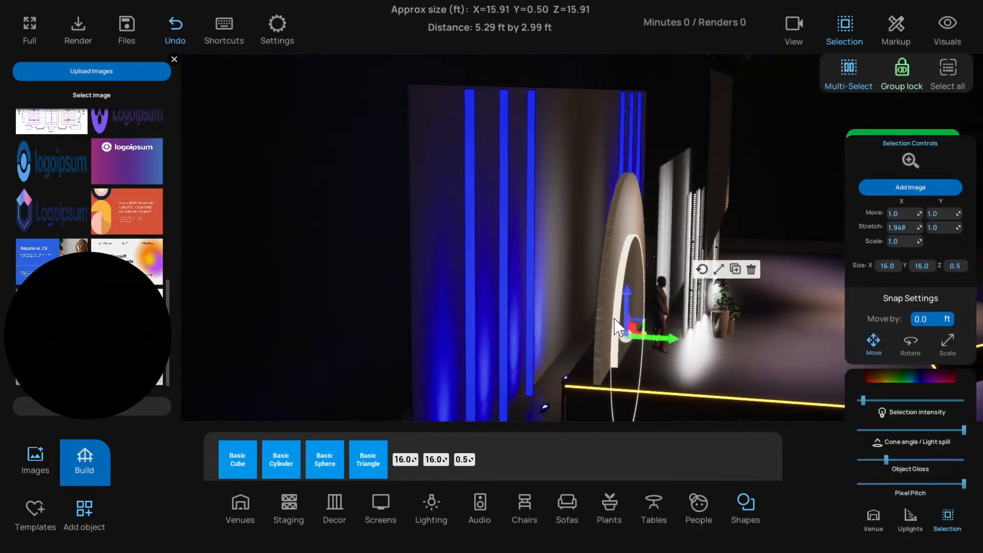
click(625, 254)
click(626, 265)
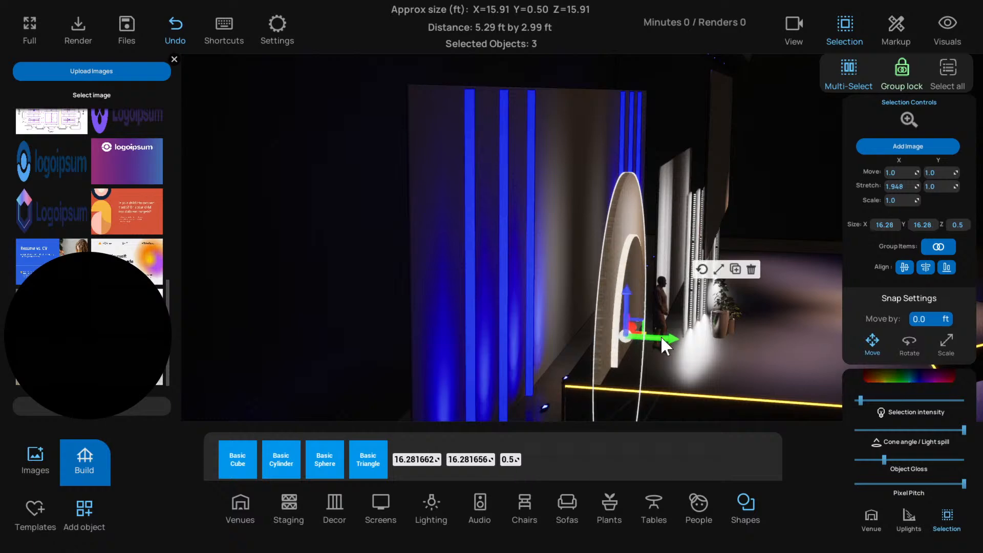
drag(660, 336, 709, 351)
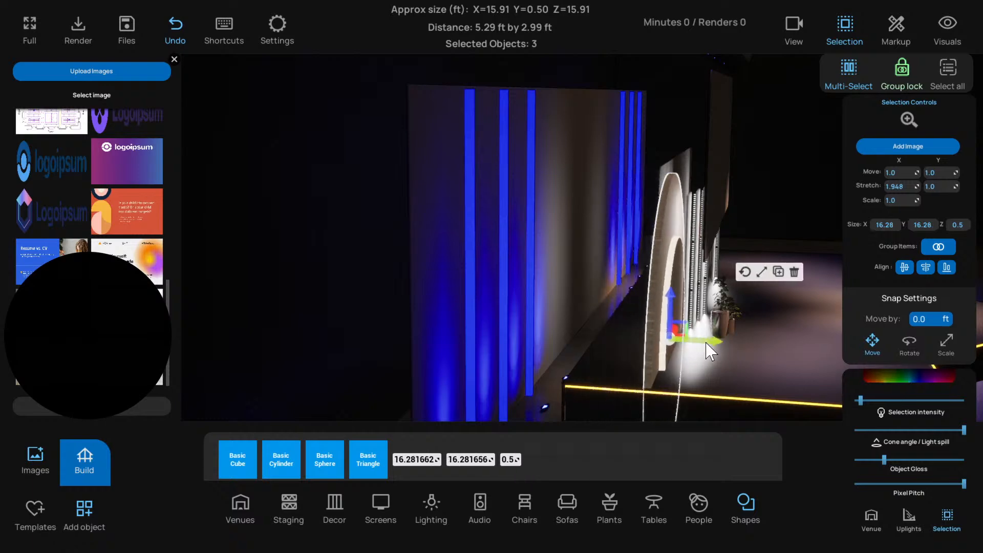
Move the woman figure beside the left arch forward so that she stands in front of it, and deselect her
scroll(705, 346, up, 5)
click(658, 276)
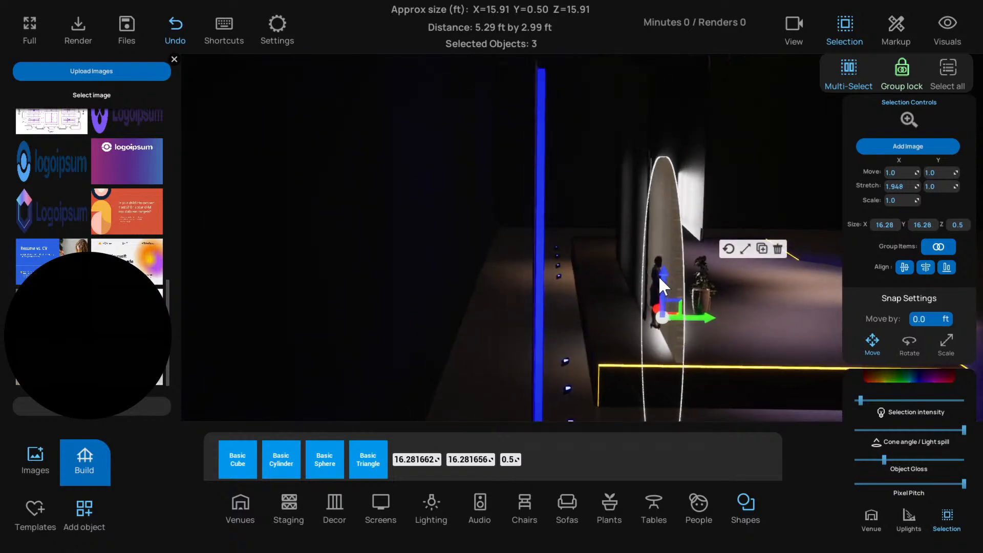
drag(711, 326, 772, 339)
scroll(623, 335, down, 5)
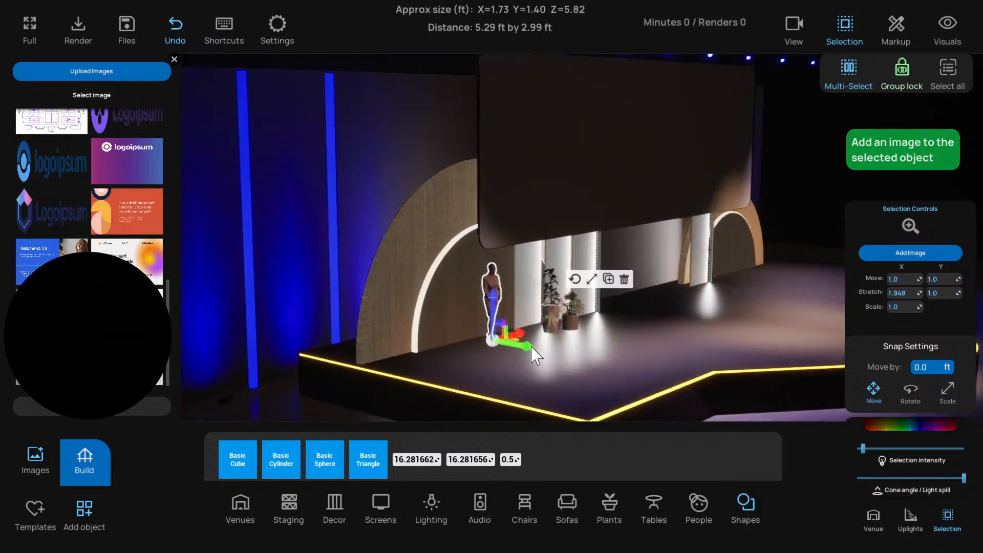
drag(532, 353, 487, 395)
scroll(487, 394, down, 3)
click(291, 402)
scroll(382, 366, down, 2)
scroll(459, 276, up, 4)
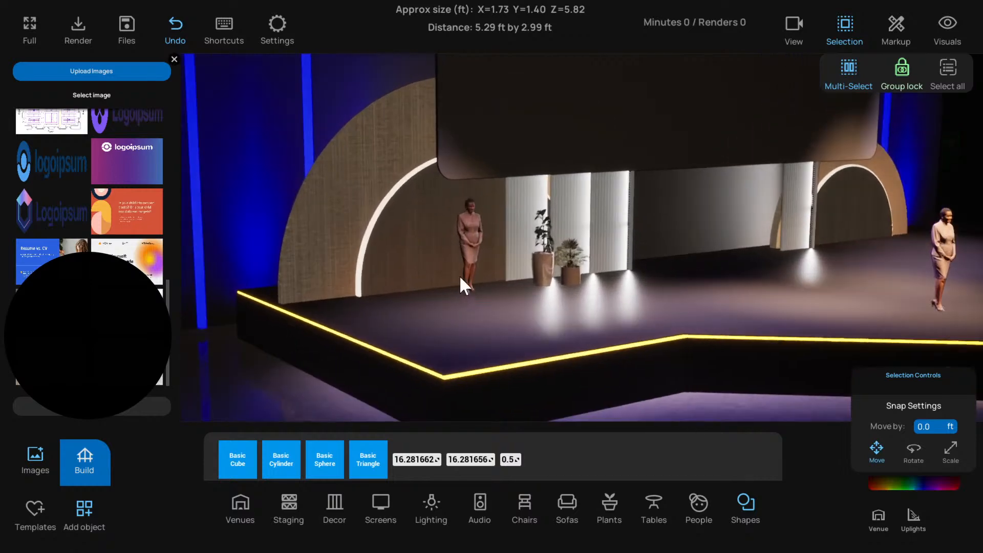
drag(459, 276, 402, 297)
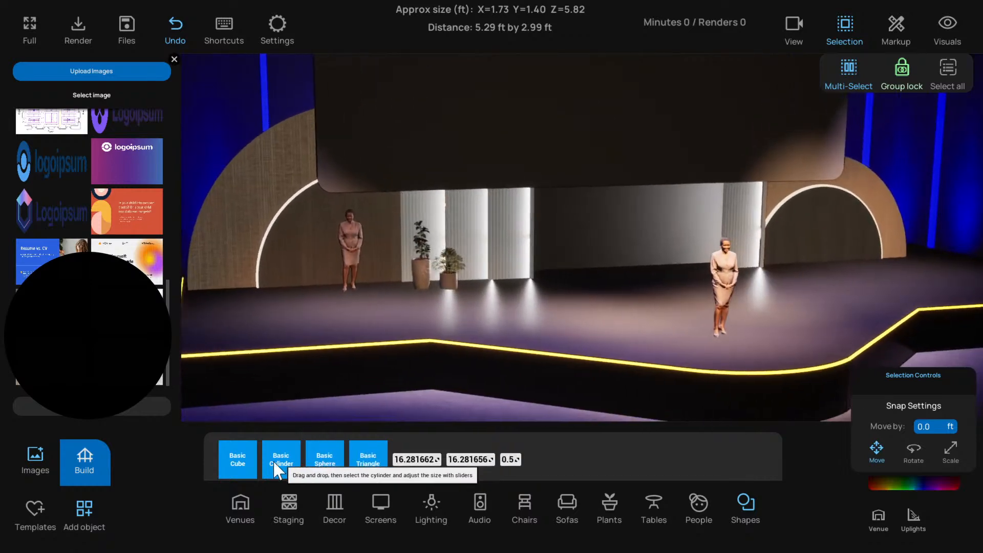
drag(237, 459, 342, 312)
click(341, 310)
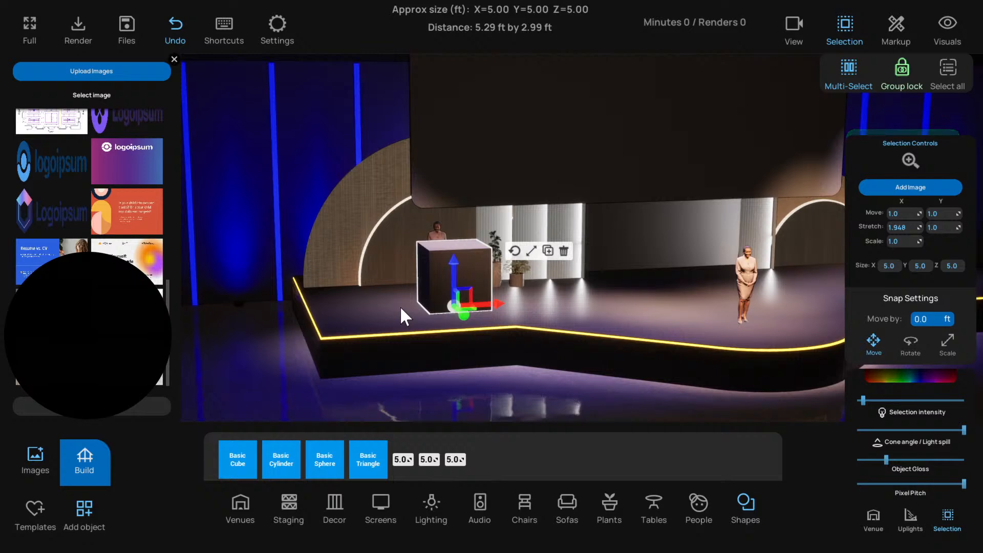
click(563, 250)
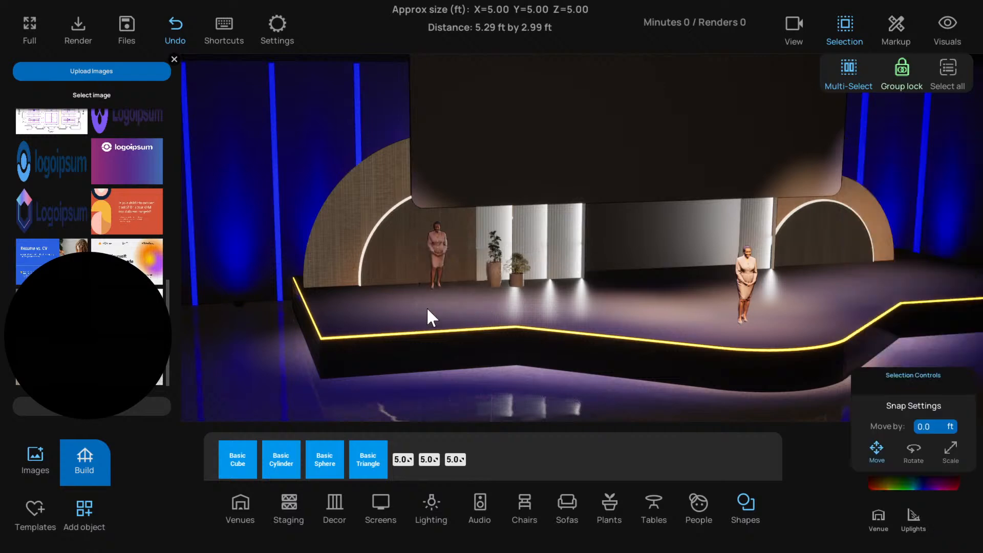
Unlock grouped objects, then duplicate the left section of the stage deck and raise the copy slightly
click(426, 306)
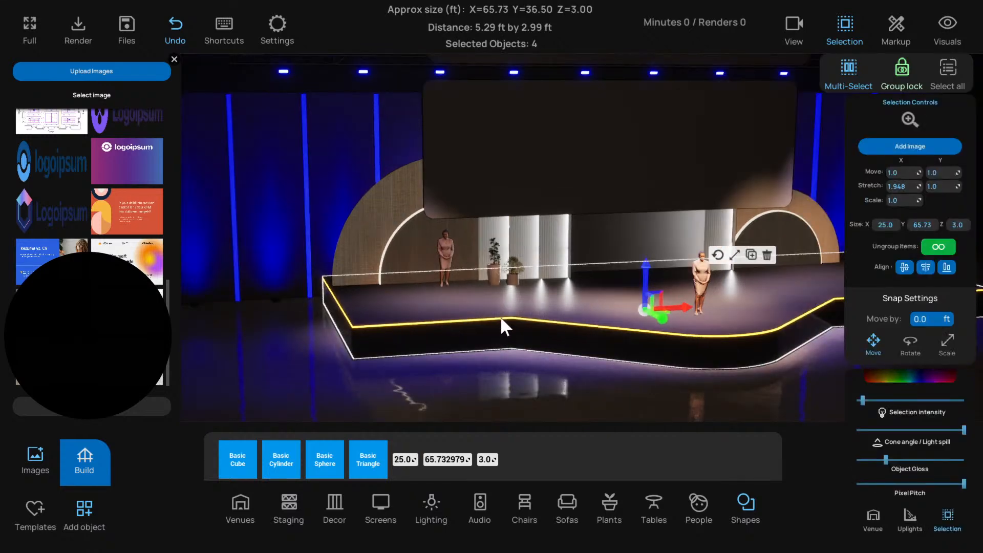
click(901, 69)
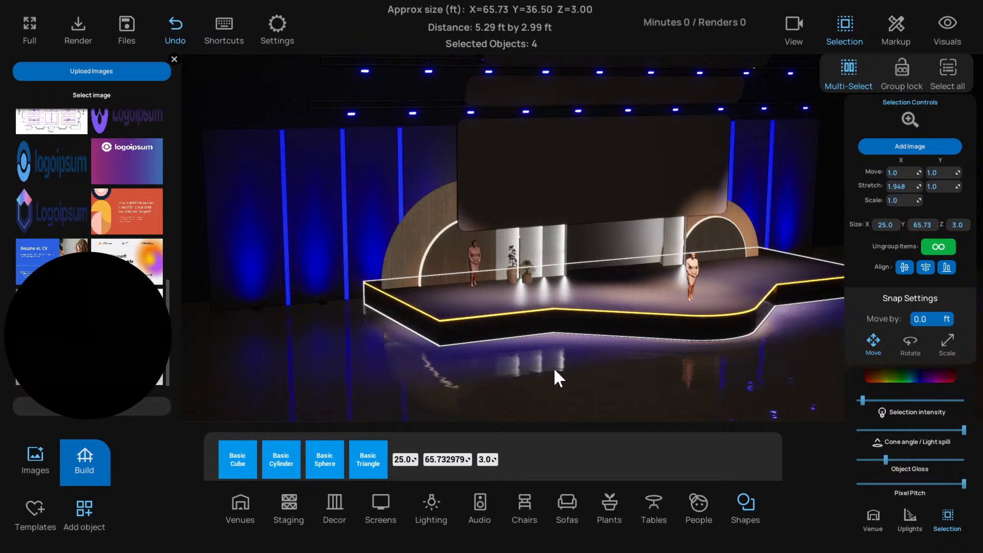
click(518, 318)
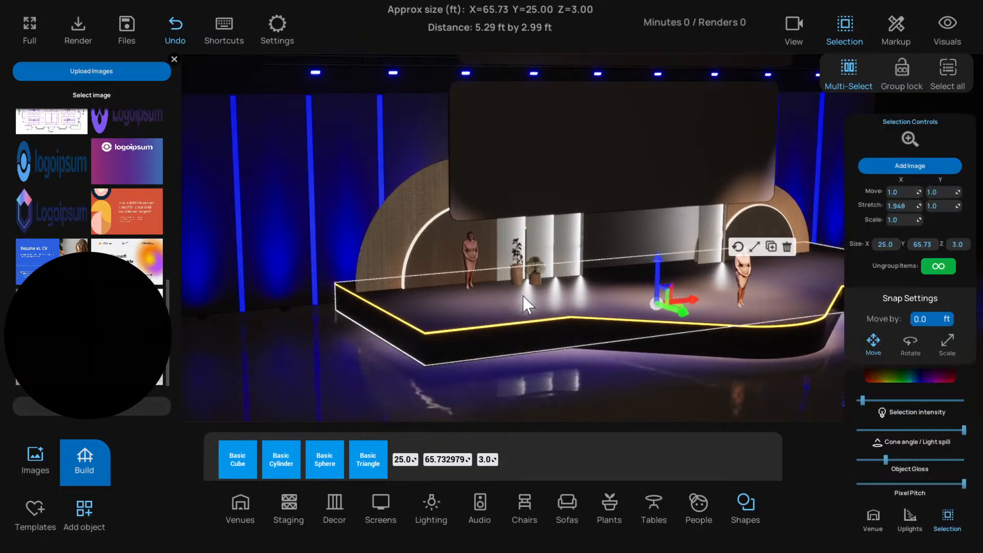
click(771, 246)
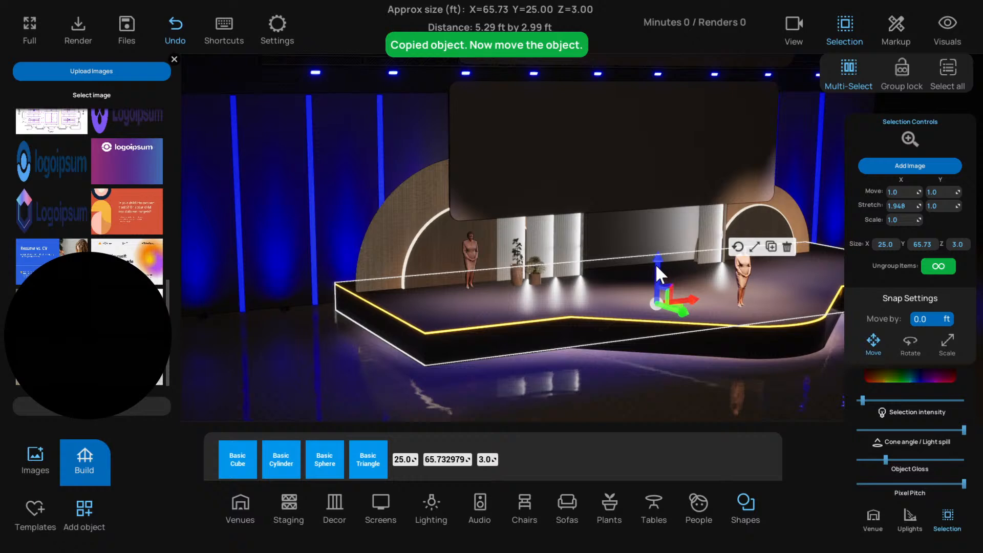
drag(655, 263, 656, 258)
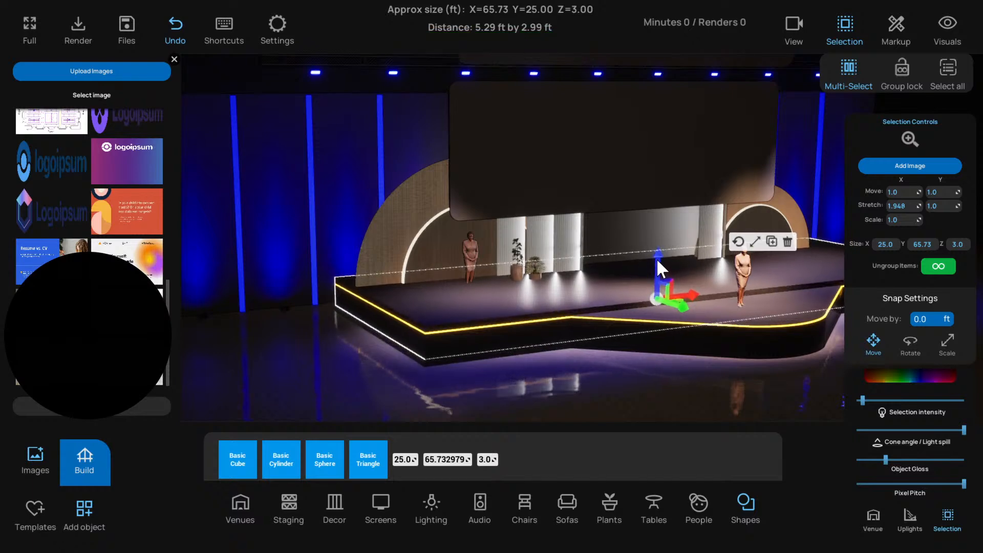
Resize the raised deck copy to X 10, Y 10 and Z 0.8 ft to make a small platform
click(885, 243)
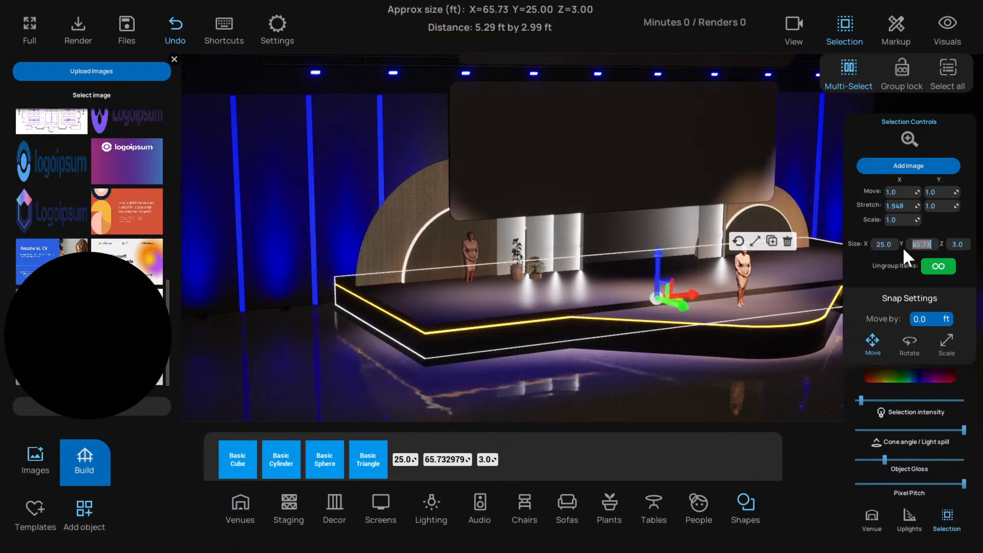
click(885, 244)
text(10)
key(Tab)
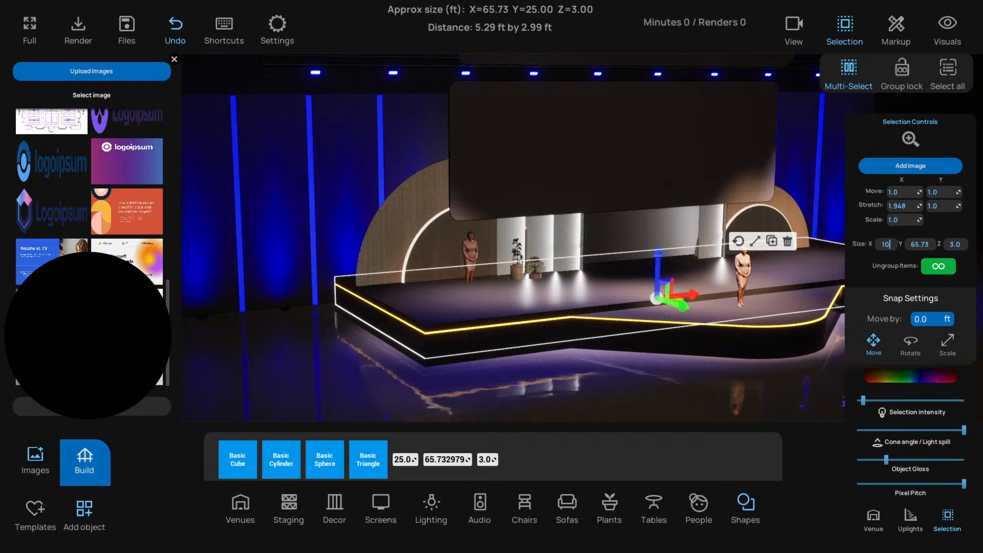
text(10)
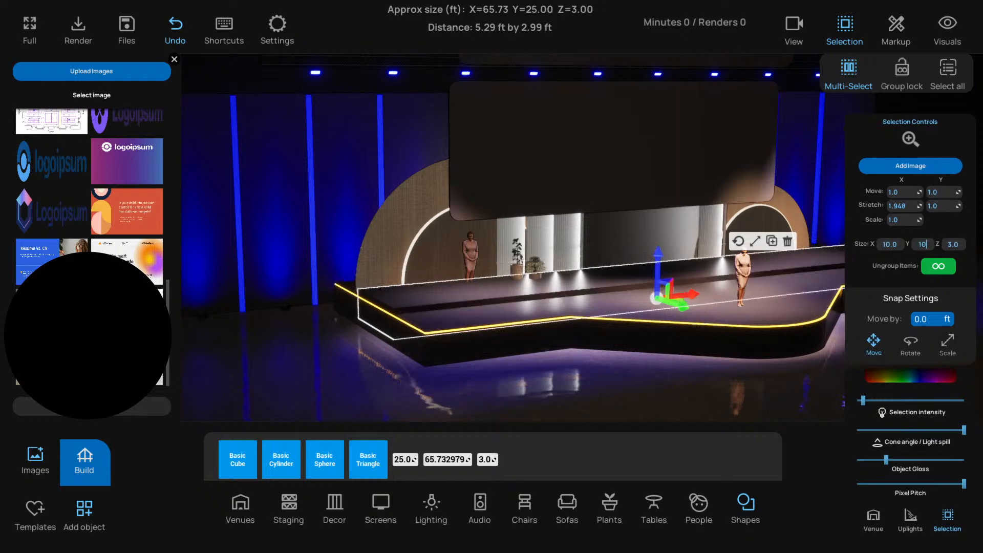
key(Tab)
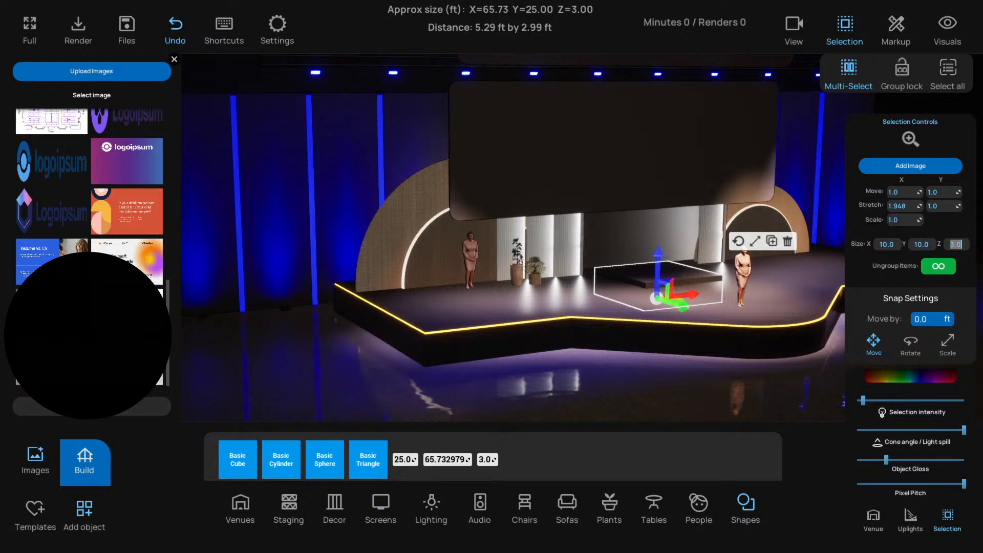
text(.)
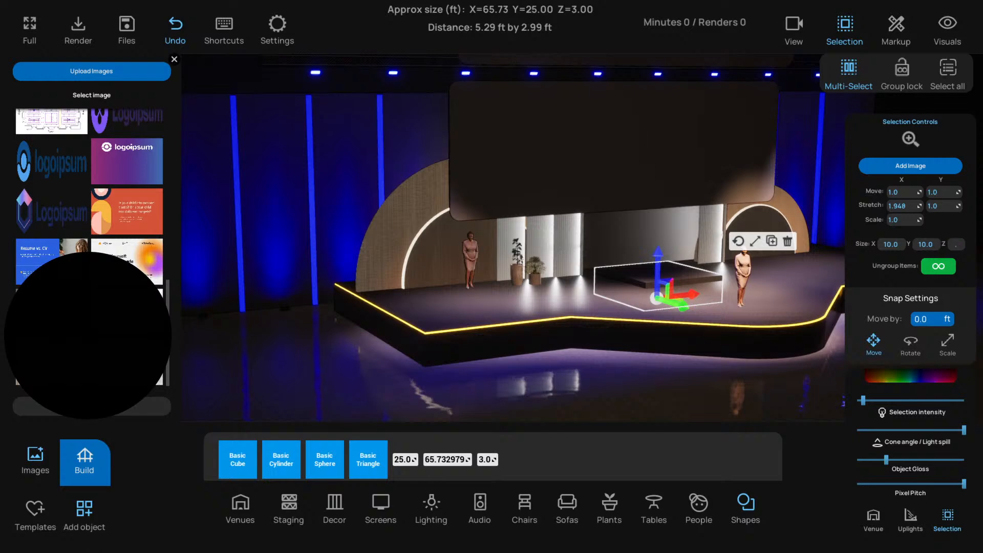
text(6)
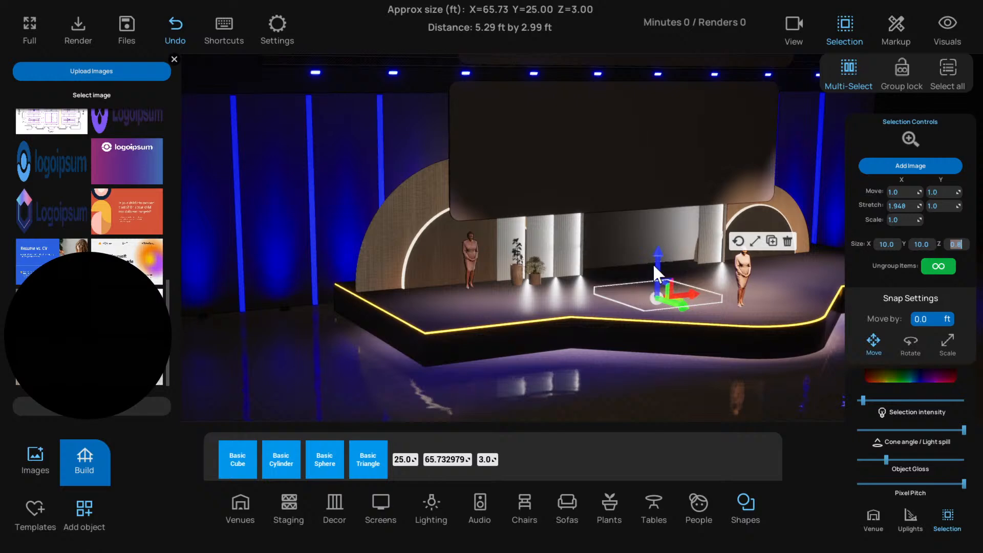
Raise the small platform above the stage deck and move it in front of the left arch, beneath the woman figure
drag(654, 264, 493, 299)
scroll(520, 306, up, 2)
scroll(521, 306, up, 3)
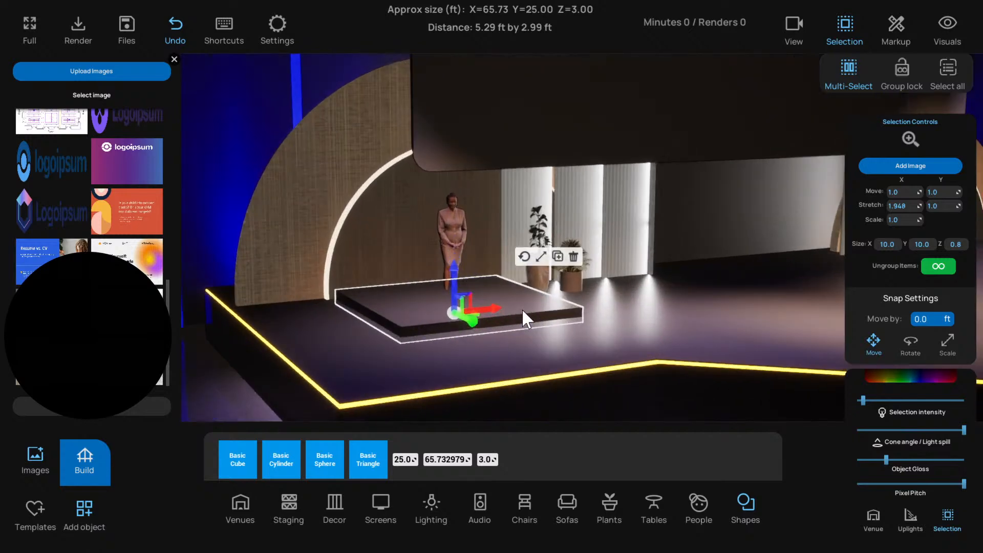
scroll(411, 306, down, 3)
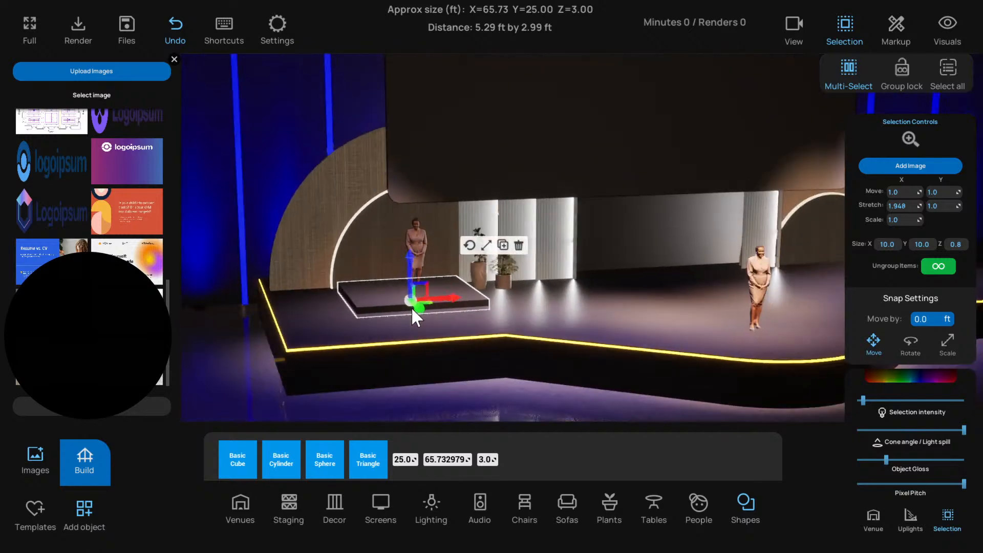
Enlarge the small platform to 12 by 12 ft and nudge it slightly forward
text(12)
key(Tab)
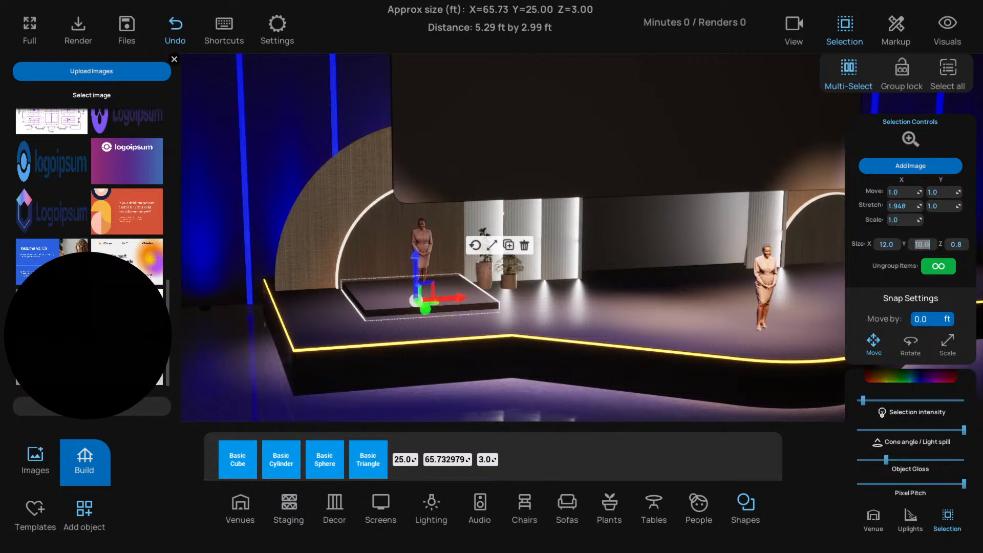
text(12)
key(Return)
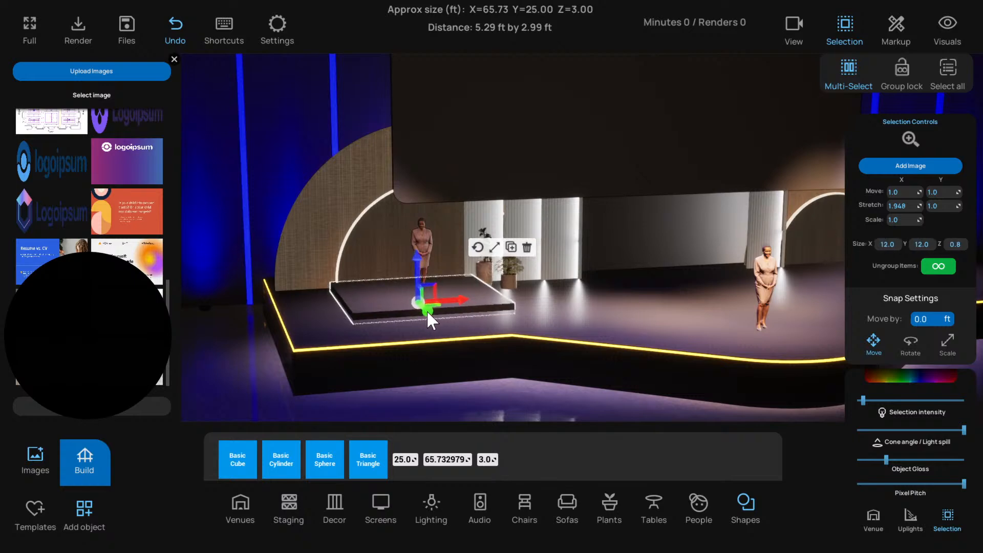
drag(422, 306, 424, 311)
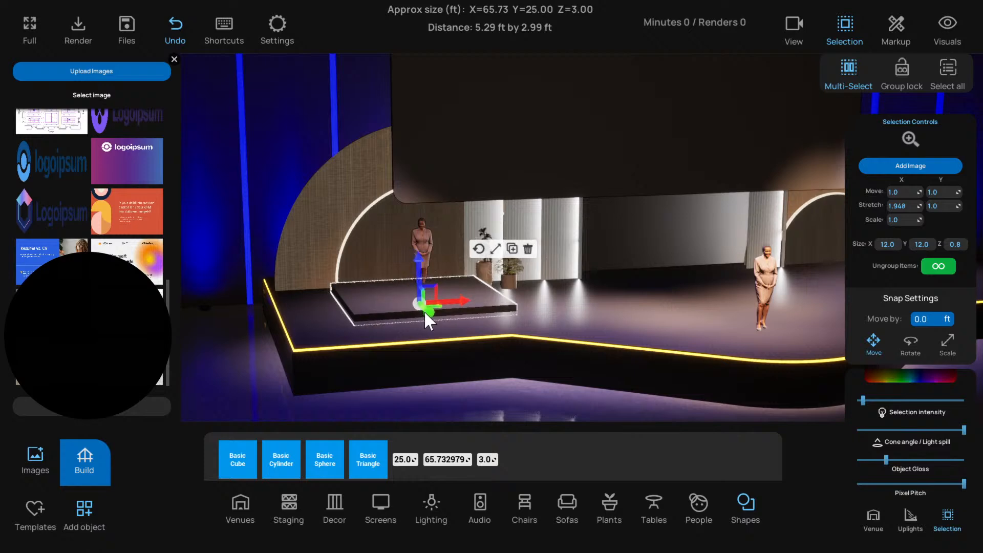
Stack a duplicate of the platform on top as a second step, 10 by 10 ft, and fine-tune its height
drag(419, 271, 419, 264)
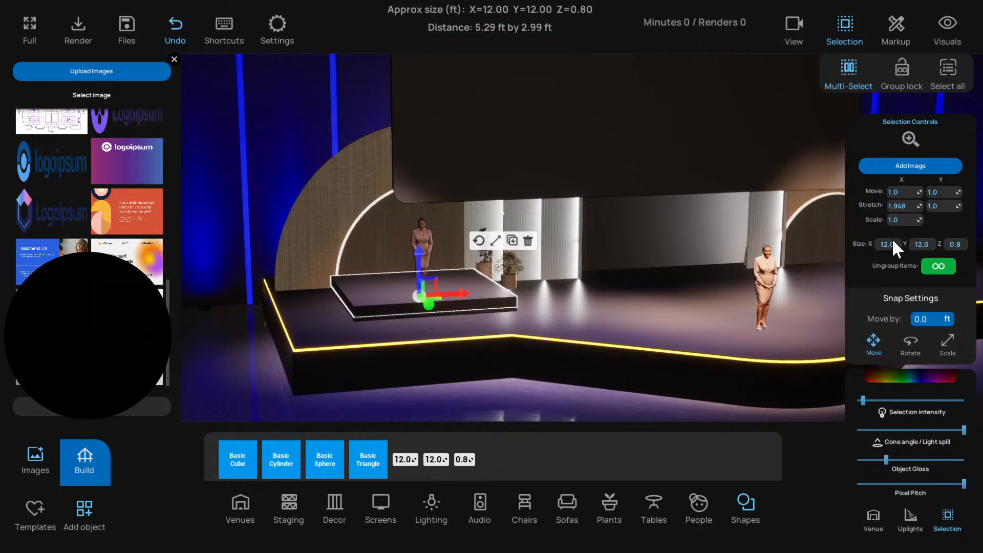
text(10)
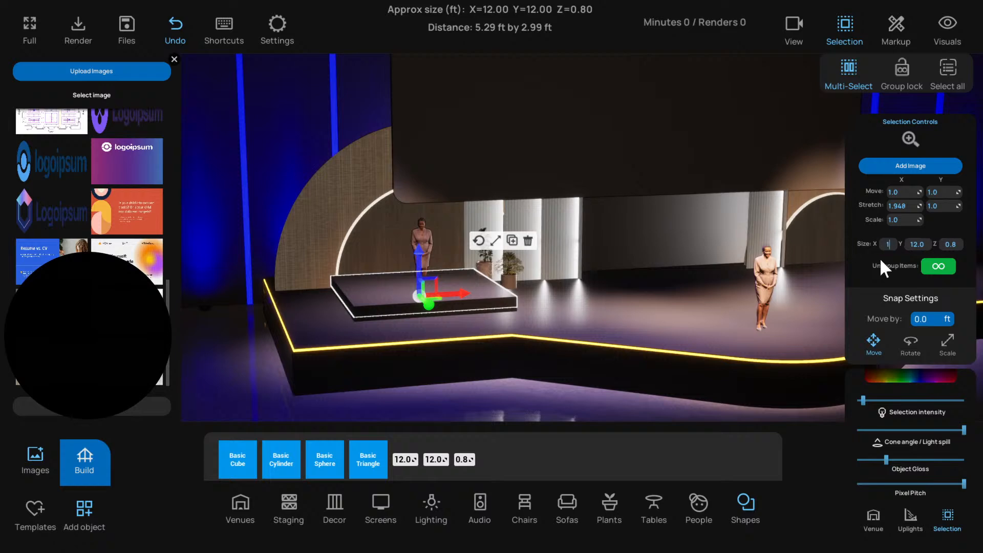
key(Tab)
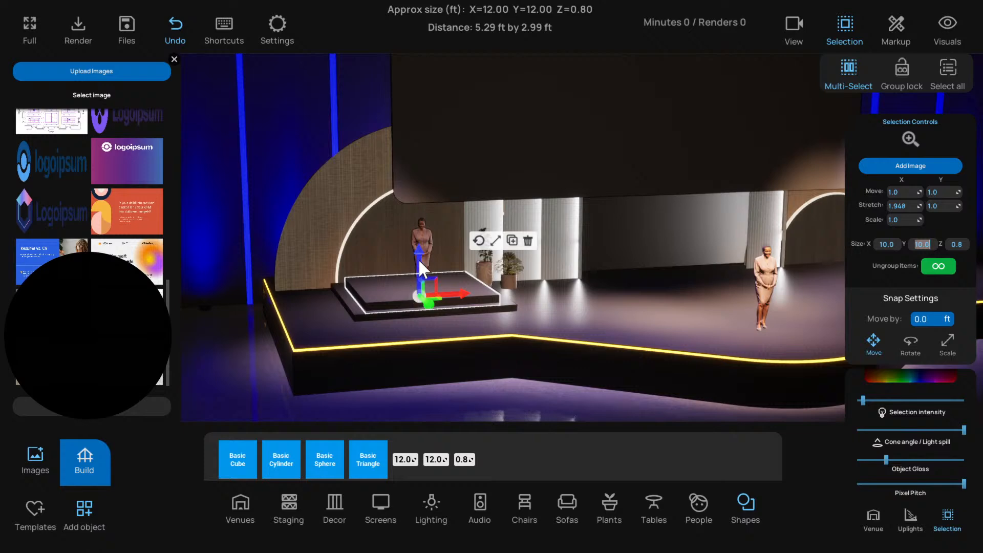
drag(419, 260, 418, 261)
scroll(277, 364, down, 3)
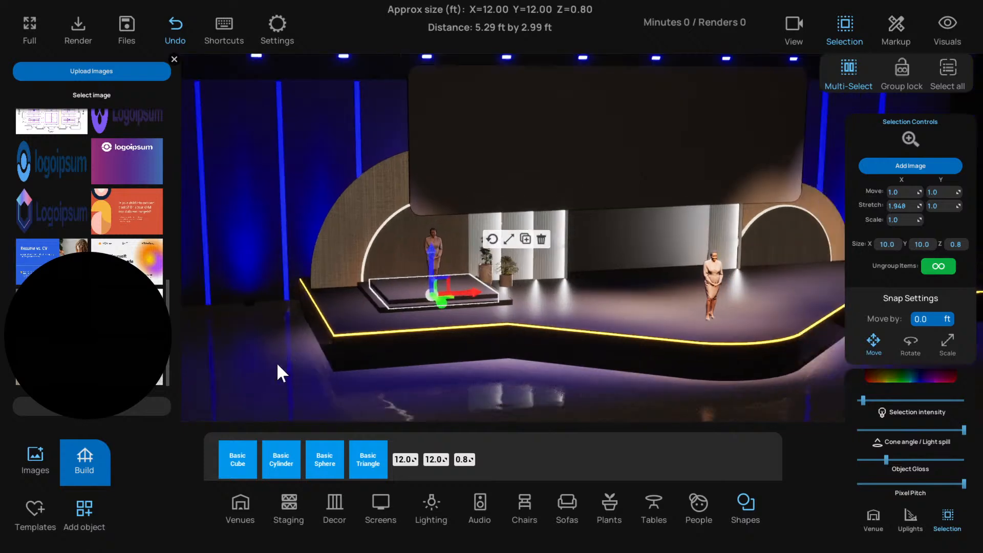
drag(277, 362, 412, 247)
click(388, 294)
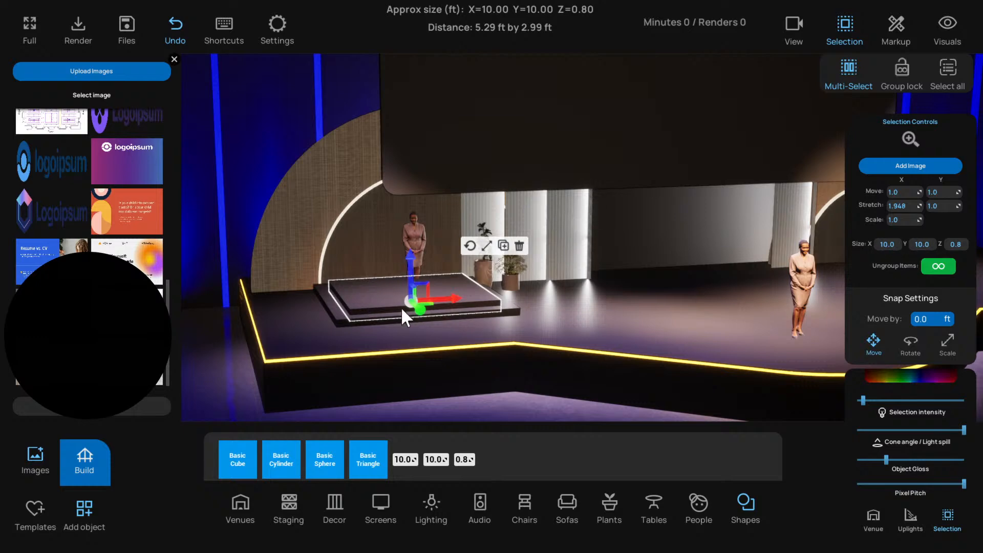
click(333, 311)
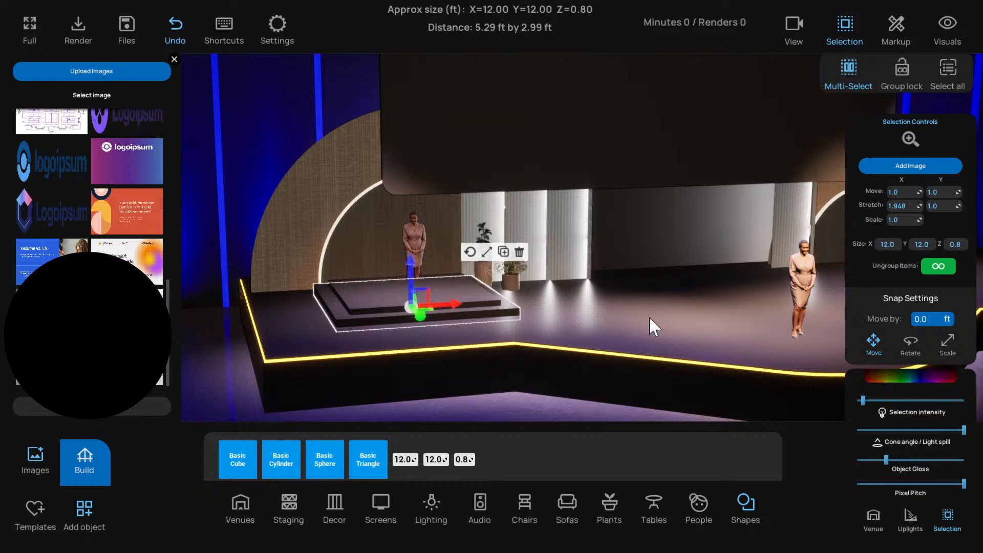
Raise the woman figure by the left arch onto the upper platform, shift her slightly forward, and deselect her
click(419, 268)
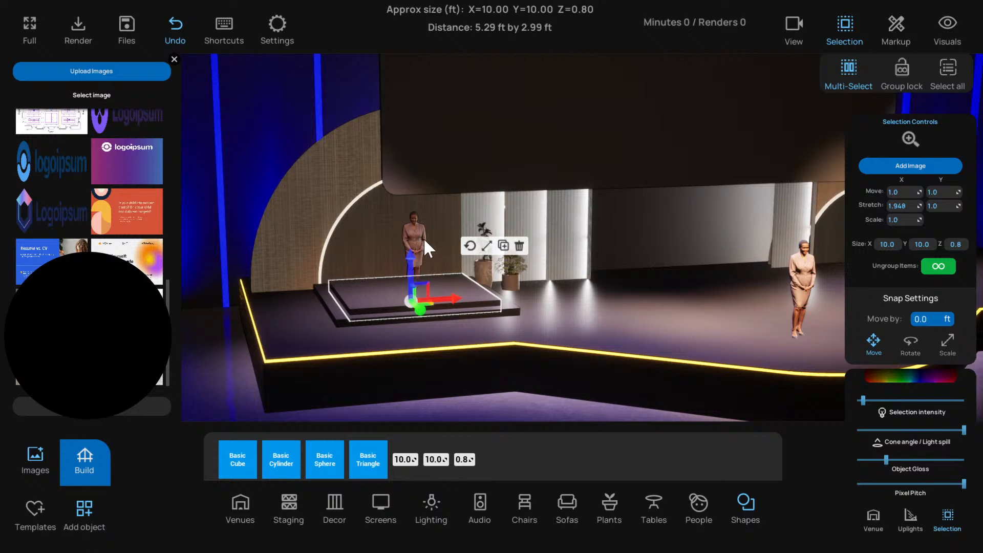
click(413, 251)
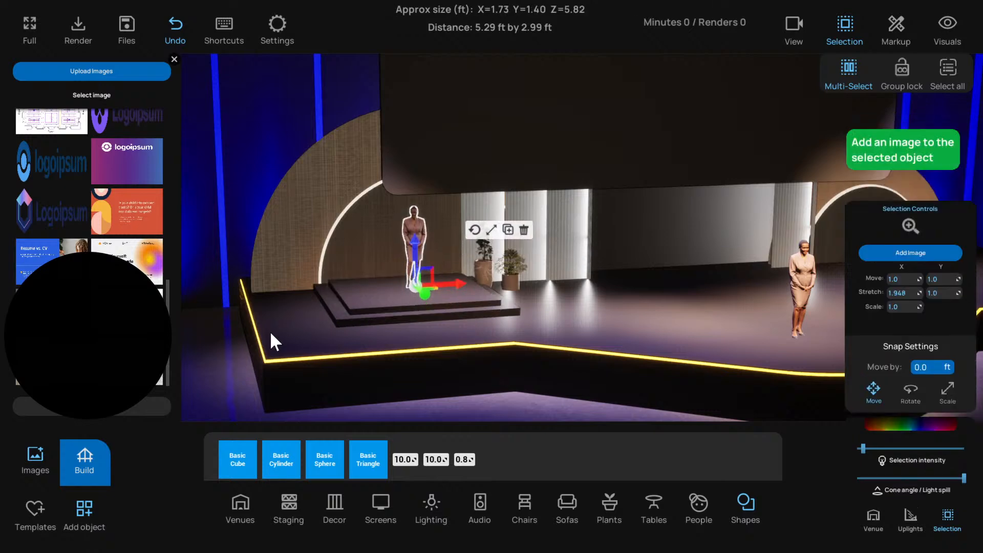
click(228, 361)
click(408, 246)
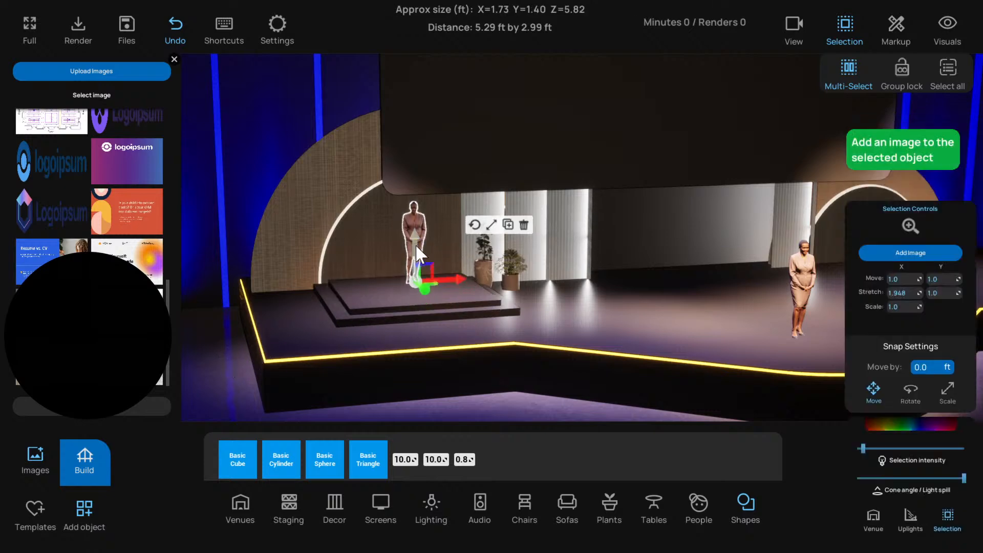
drag(421, 288, 429, 292)
click(268, 367)
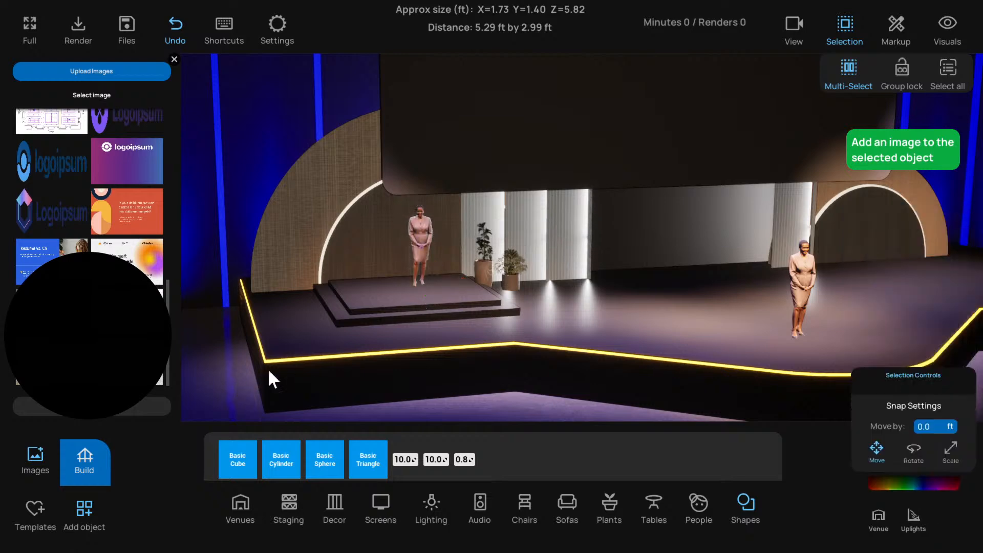
Adjust the woman figure's height so that her feet rest on the upper platform, and clear the selection
scroll(420, 298, down, 2)
scroll(421, 298, up, 2)
click(416, 251)
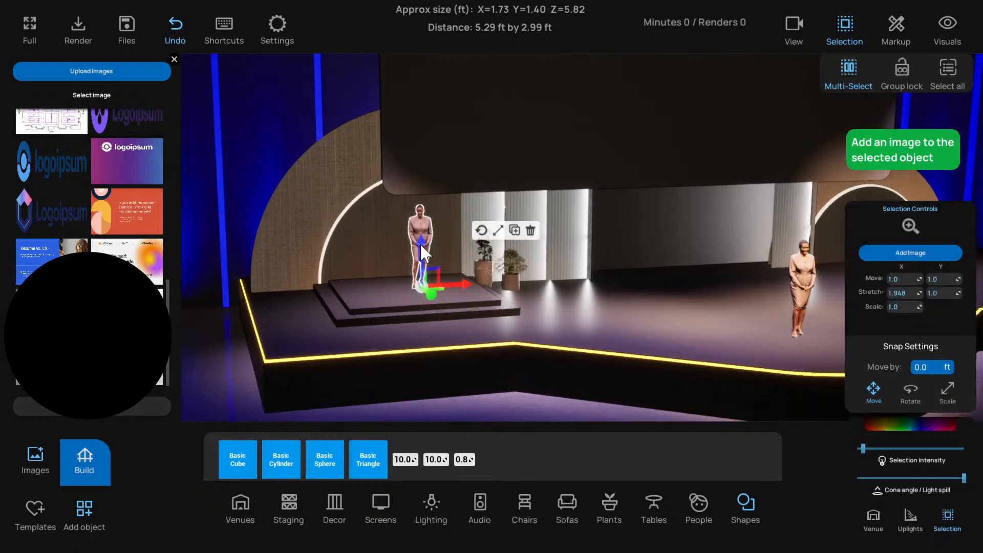
drag(420, 244, 421, 241)
click(478, 178)
scroll(430, 222, down, 2)
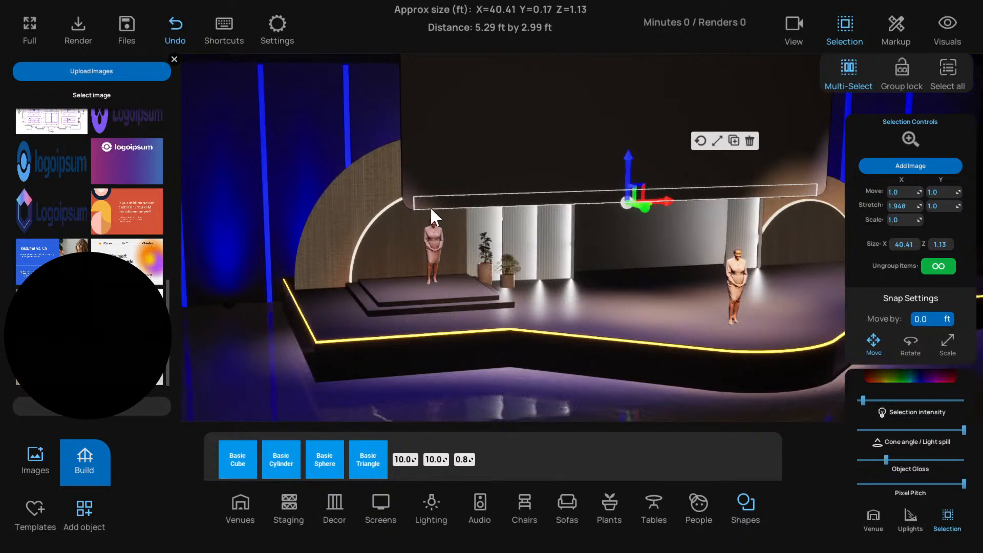
click(293, 388)
Examine the two-step platform and woman figure in front of the left arch, close up and within the whole stage set
scroll(418, 195, up, 2)
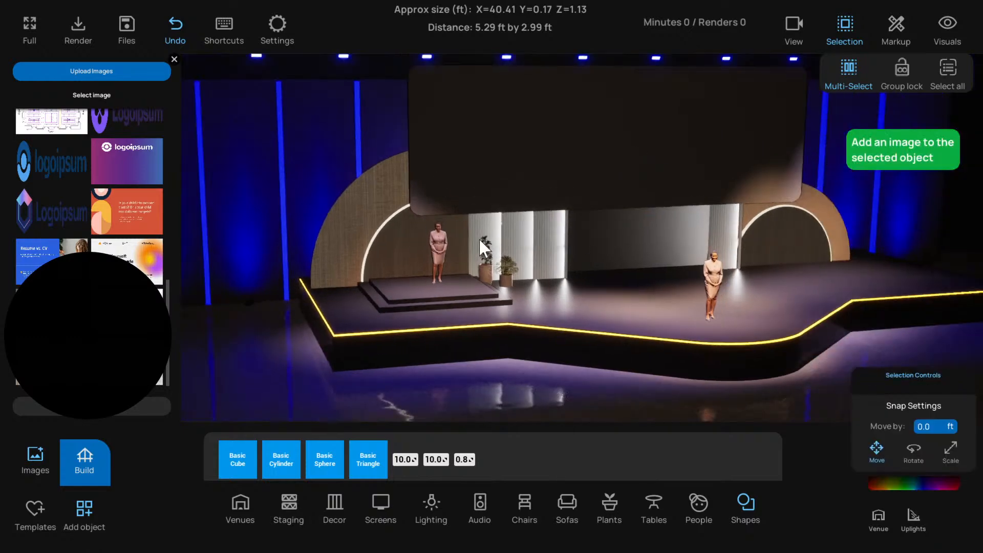
scroll(480, 239, up, 4)
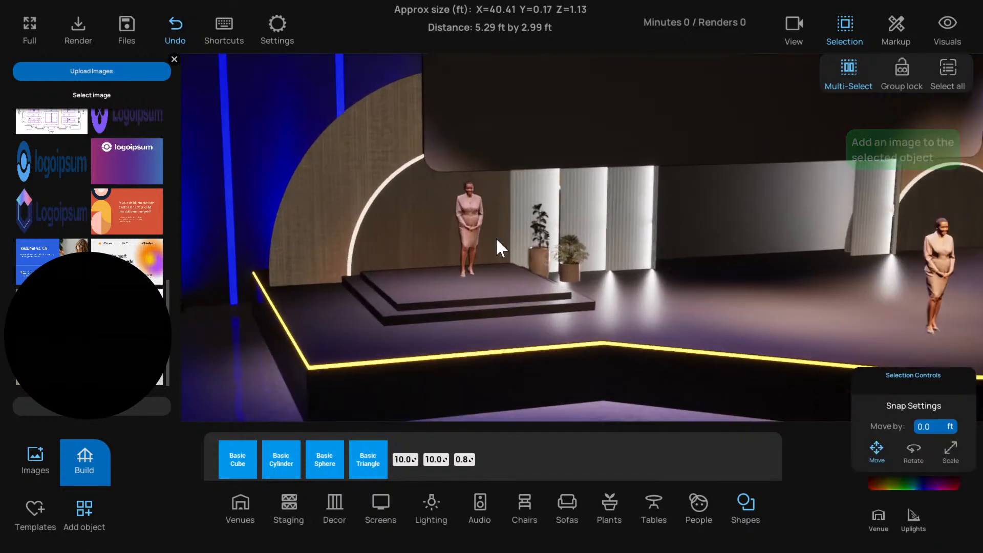
scroll(496, 237, down, 5)
click(412, 270)
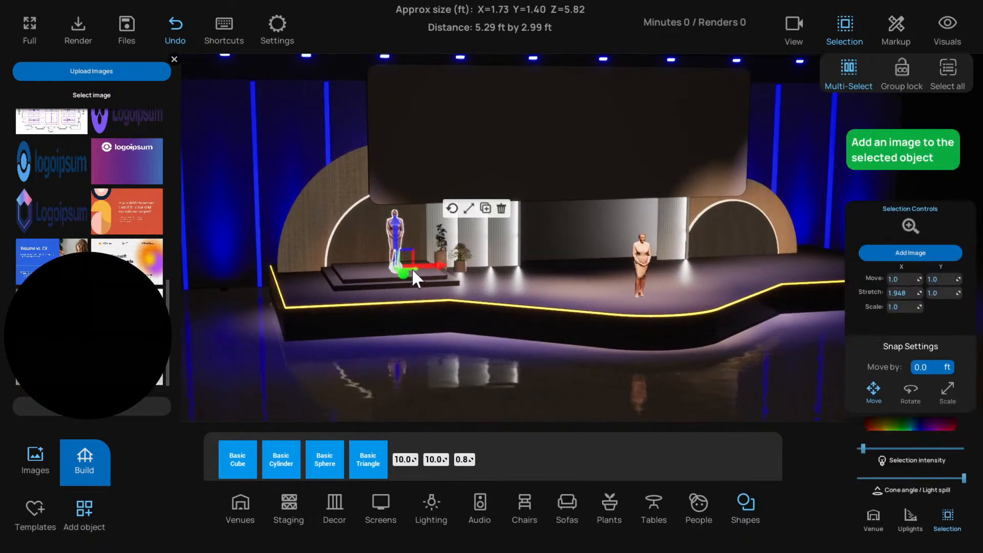
scroll(336, 324, down, 1)
click(442, 218)
scroll(277, 305, down, 2)
click(276, 305)
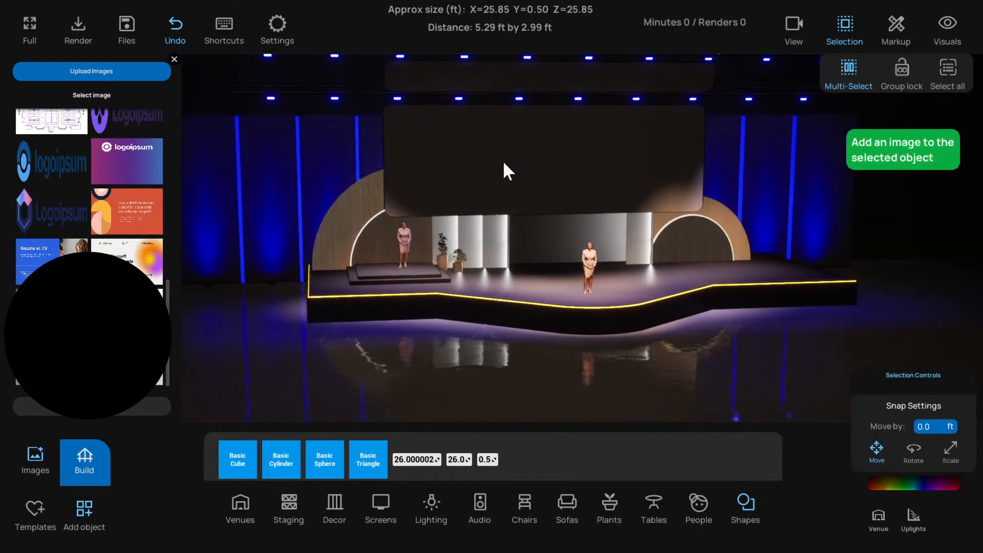
click(503, 161)
click(269, 302)
Duplicate the upper platform and scale the copy slightly wider and flatter, about 10.23 by 10.23 by 0.73 ft, as an edge band
scroll(354, 267, up, 3)
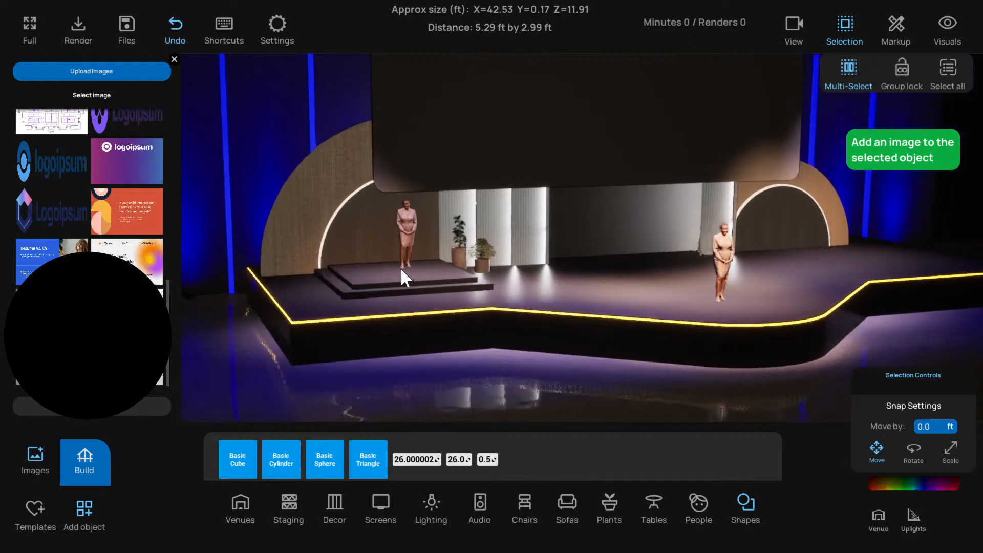
scroll(401, 270, up, 3)
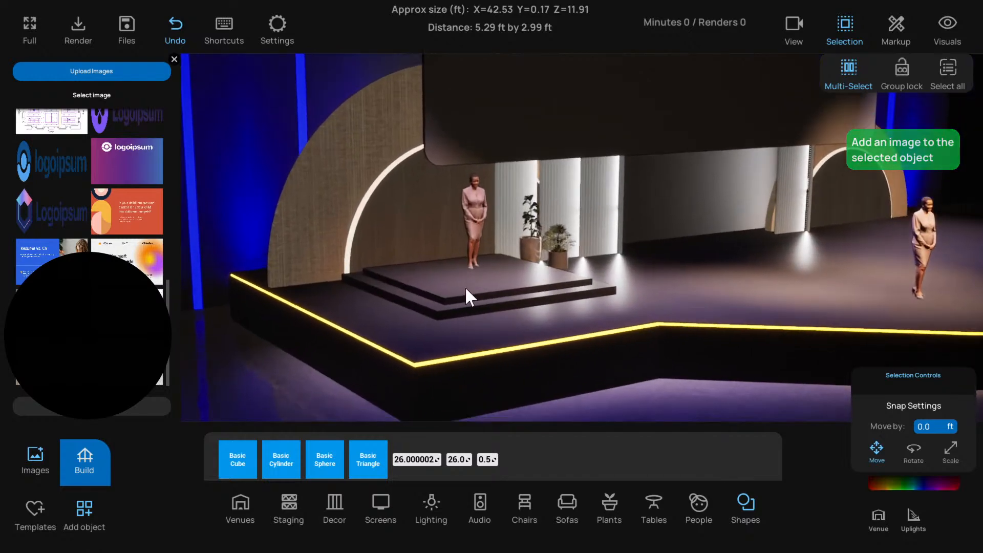
click(467, 290)
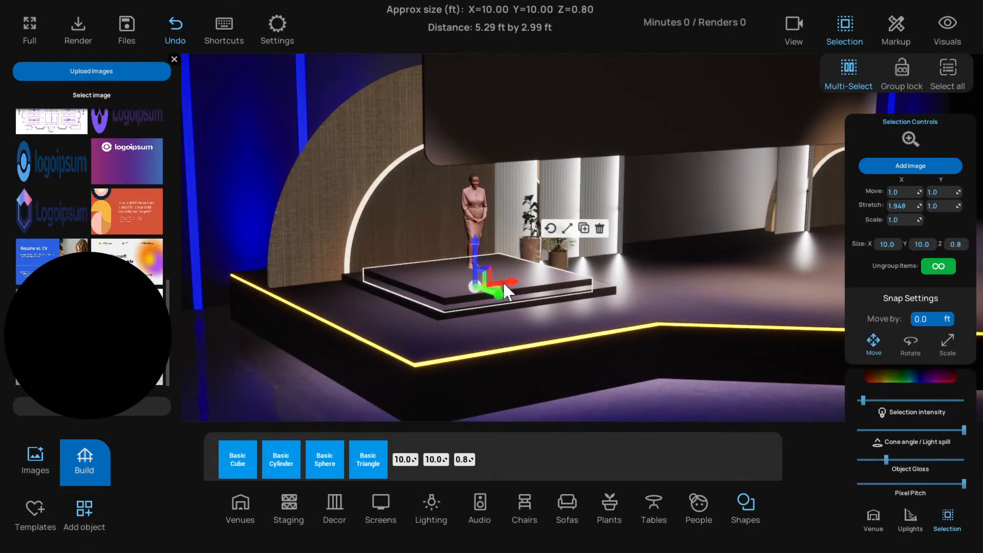
click(584, 229)
click(569, 230)
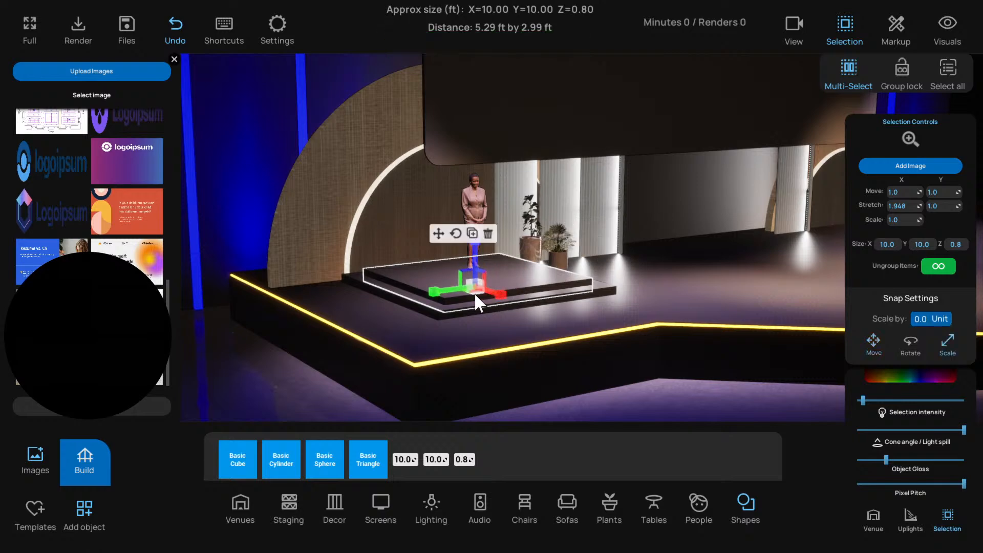
drag(474, 293, 468, 295)
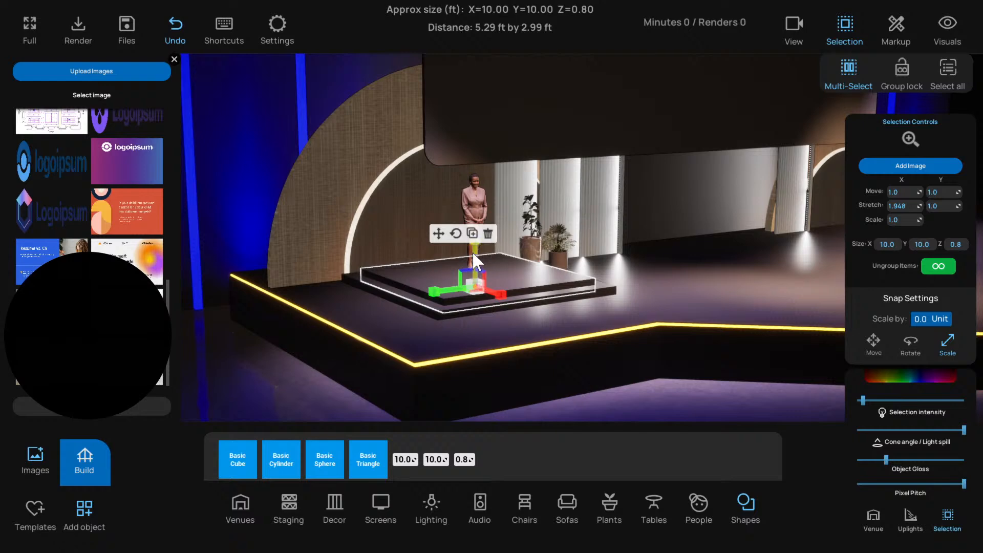
click(439, 234)
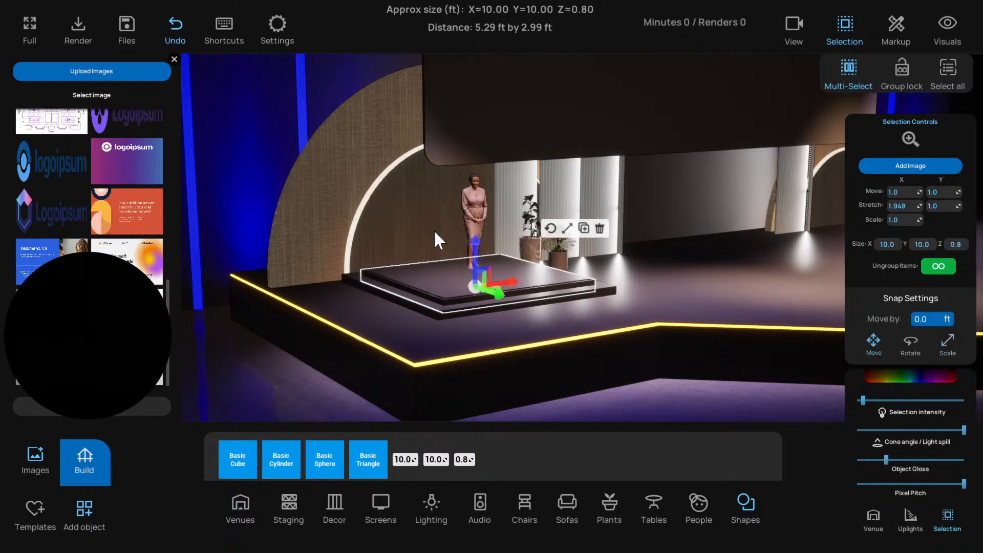
Colour the upper step's edge band amber yellow, hex sRGB FFBC00
click(898, 375)
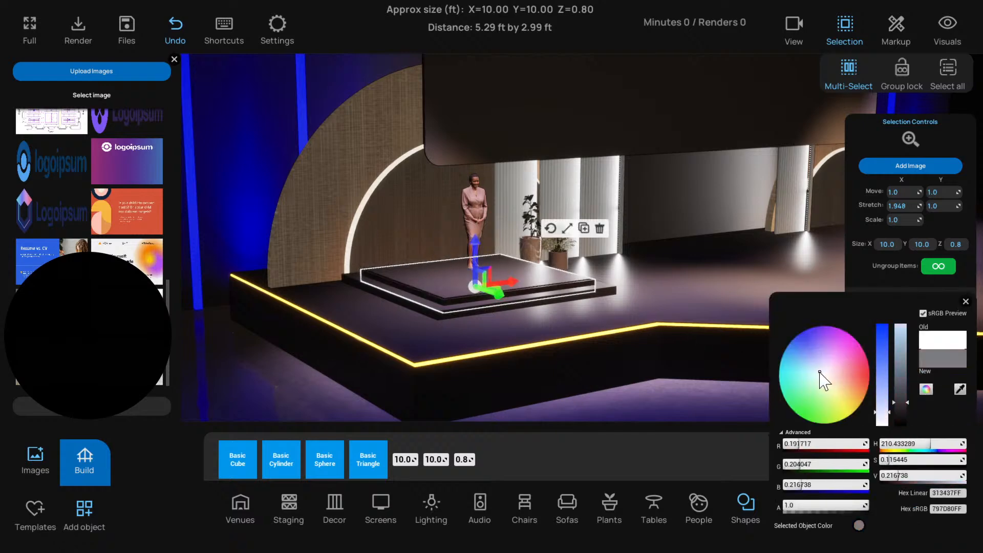
click(966, 301)
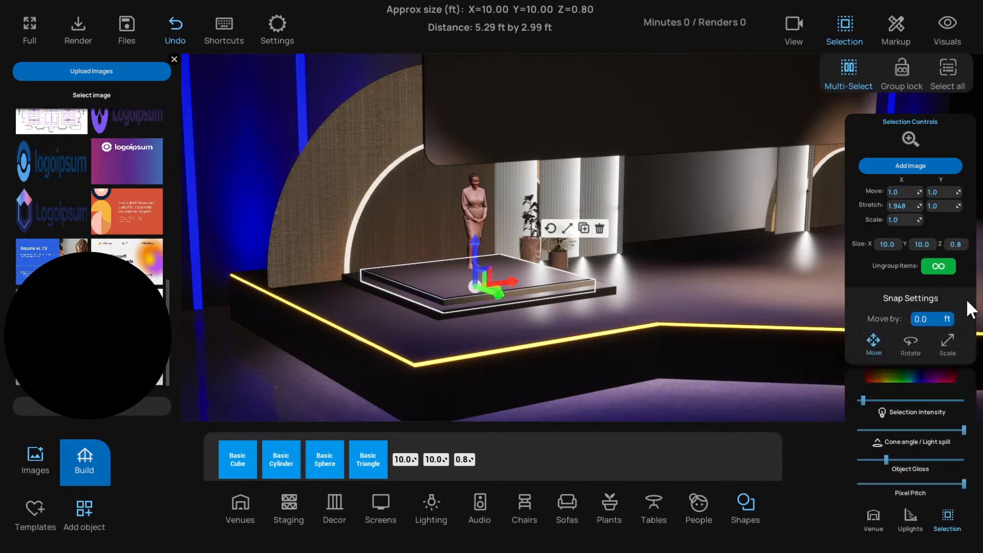
mouse_move(872, 399)
mouse_down()
mouse_move(860, 400)
mouse_move(874, 393)
mouse_move(862, 407)
mouse_up()
click(877, 377)
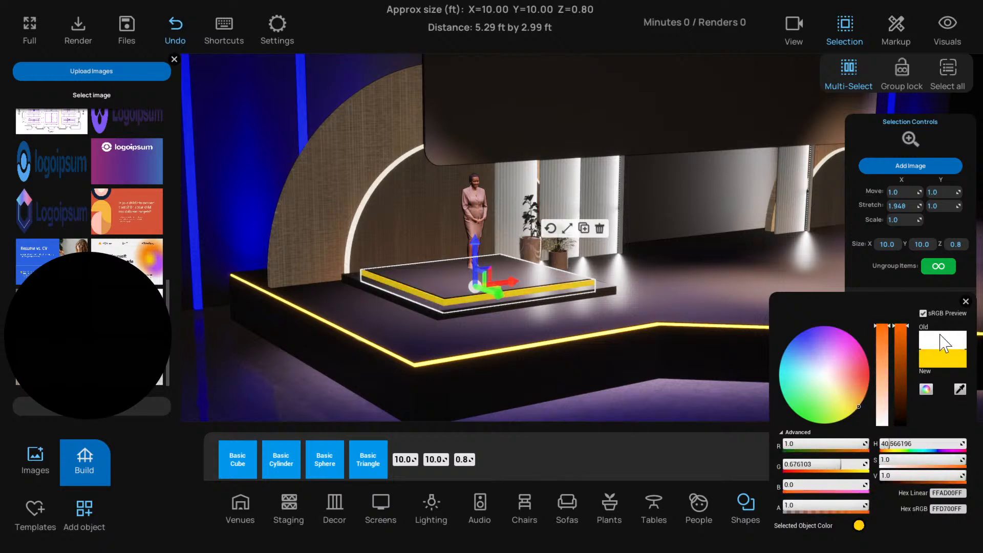
drag(808, 466, 766, 466)
drag(825, 446, 802, 450)
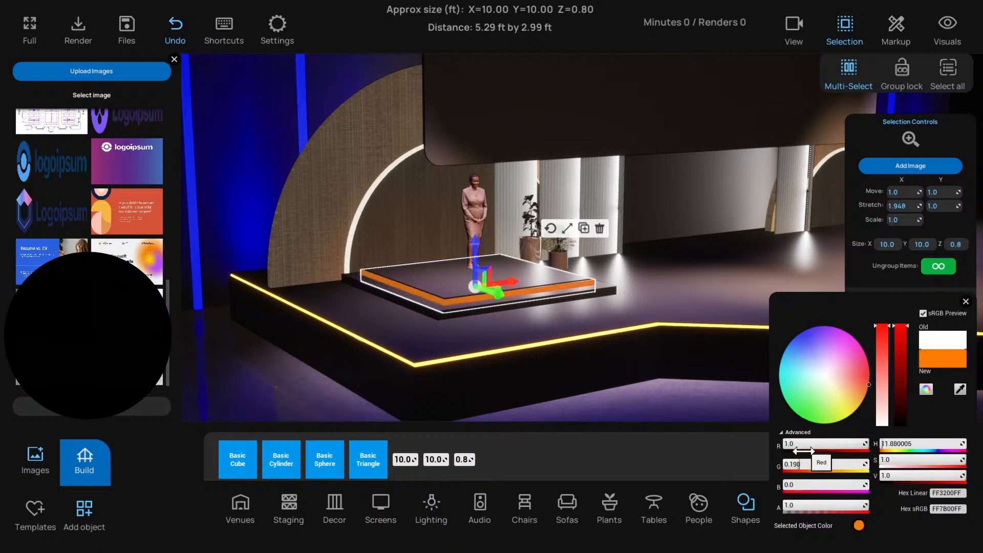
drag(861, 388, 861, 404)
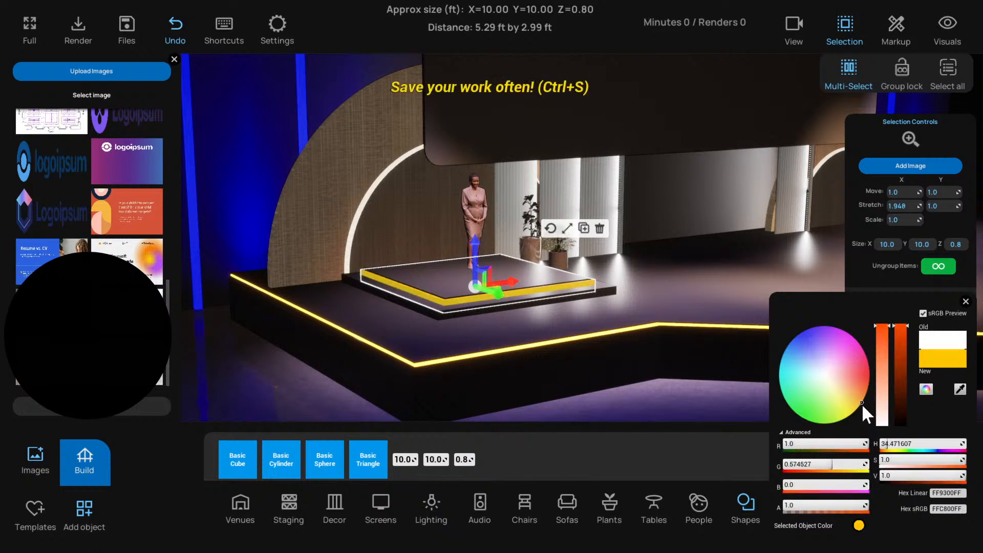
Raise the upper edge band's selection intensity to the maximum so it glows, and clear the selection
click(965, 301)
drag(865, 400, 971, 402)
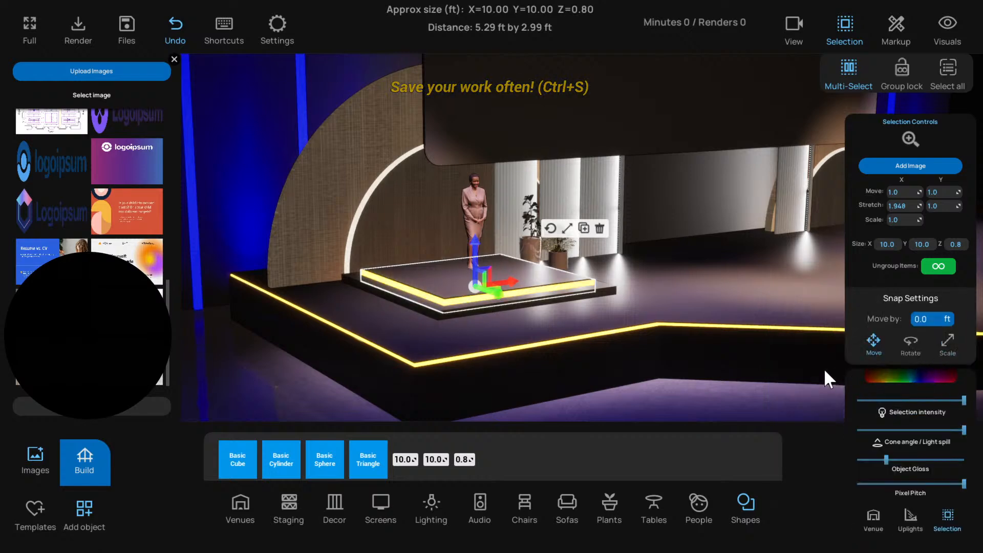
click(876, 379)
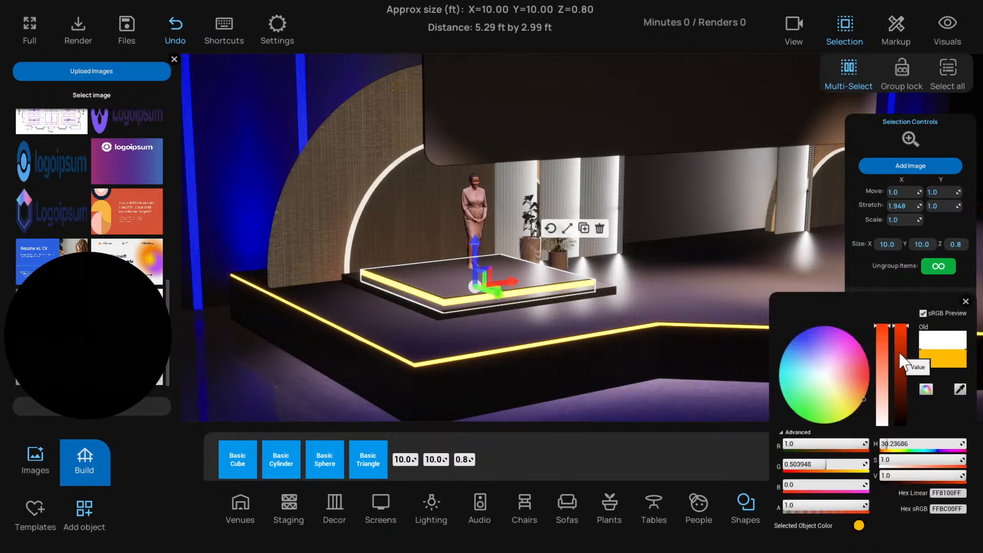
mouse_move(900, 327)
mouse_down()
mouse_move(898, 394)
mouse_move(900, 325)
mouse_up()
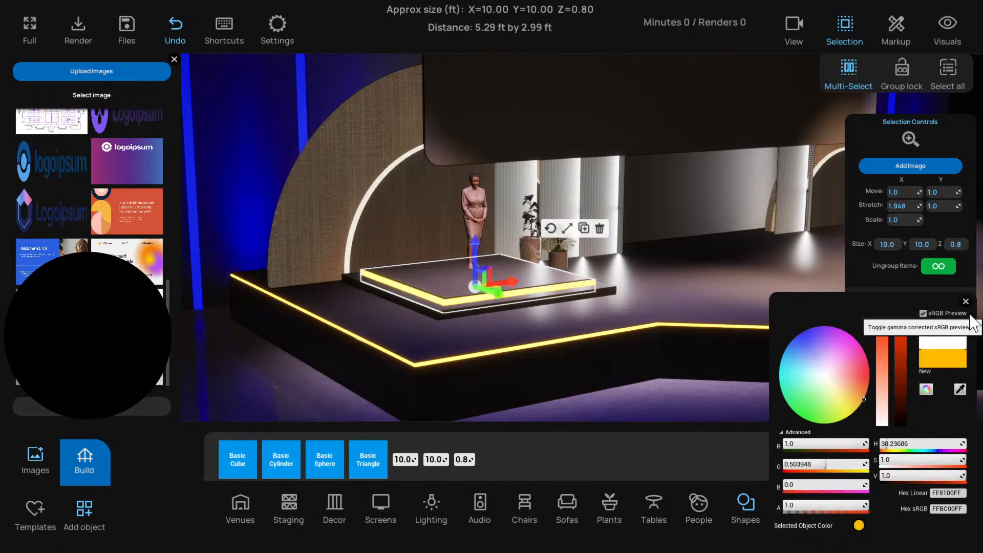
click(966, 302)
scroll(665, 373, down, 3)
click(655, 397)
mouse_move(654, 397)
mouse_down()
mouse_move(613, 398)
mouse_move(643, 401)
mouse_up()
Duplicate the 12 by 12 ft lower platform and scale the copy to about 12.21 by 12.21 by 0.73 ft
click(485, 304)
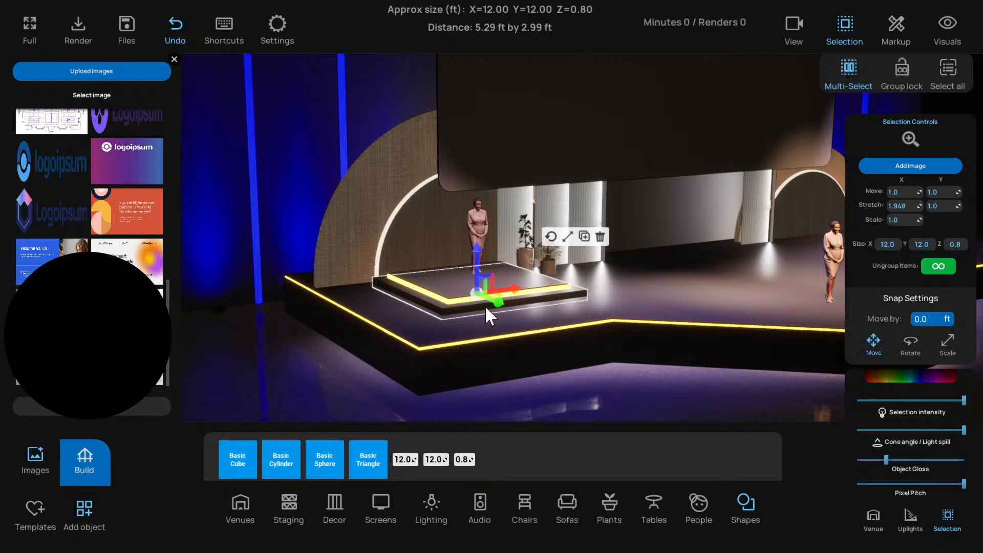
click(584, 237)
click(567, 238)
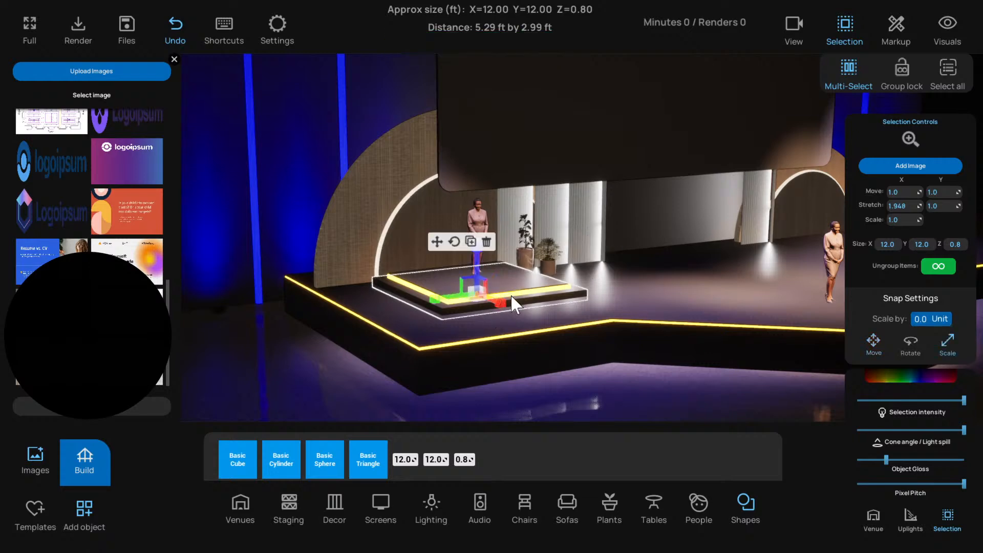
drag(475, 299, 474, 302)
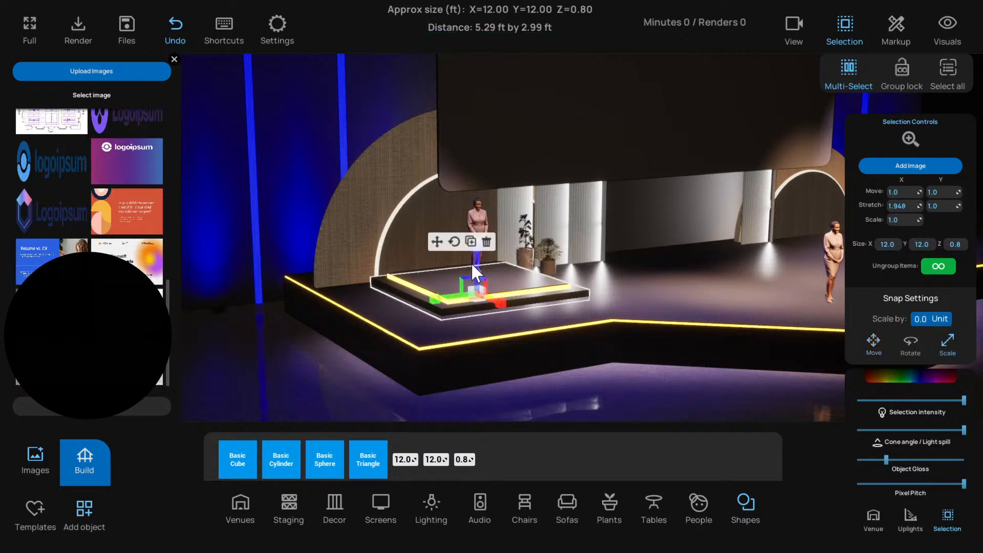
click(437, 243)
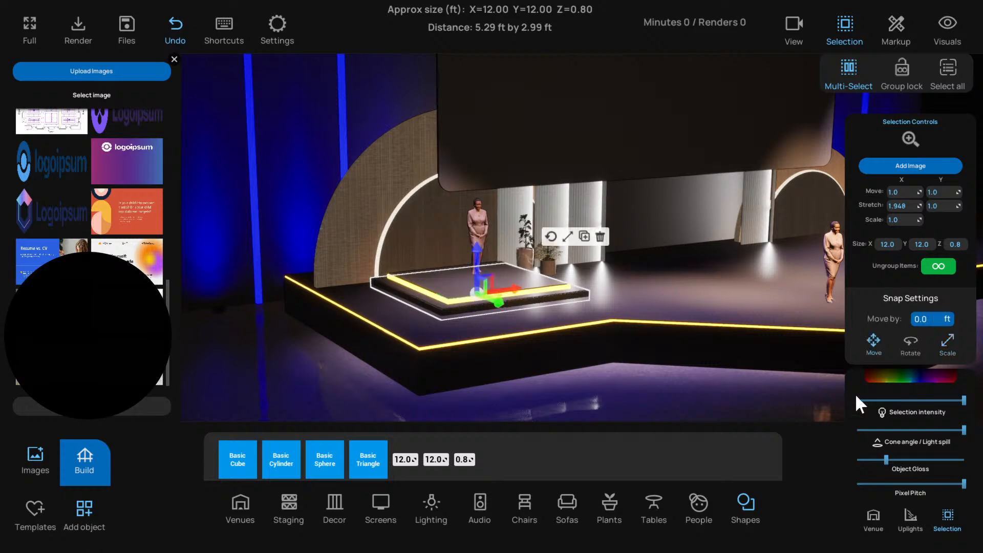
Colour the lower step's edge band amber, hex sRGB FFBC00, at full intensity and clear the selection
click(911, 379)
click(902, 326)
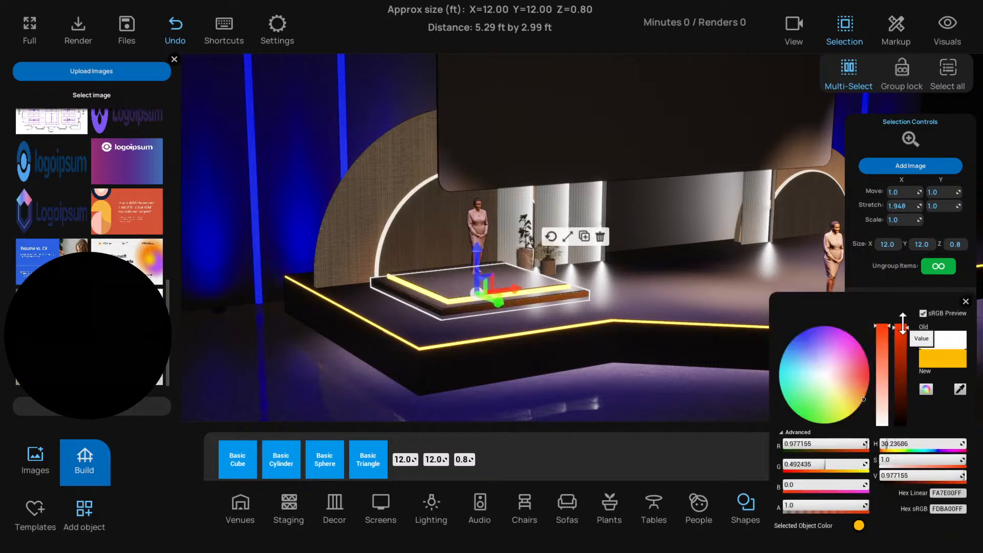
click(966, 302)
click(717, 384)
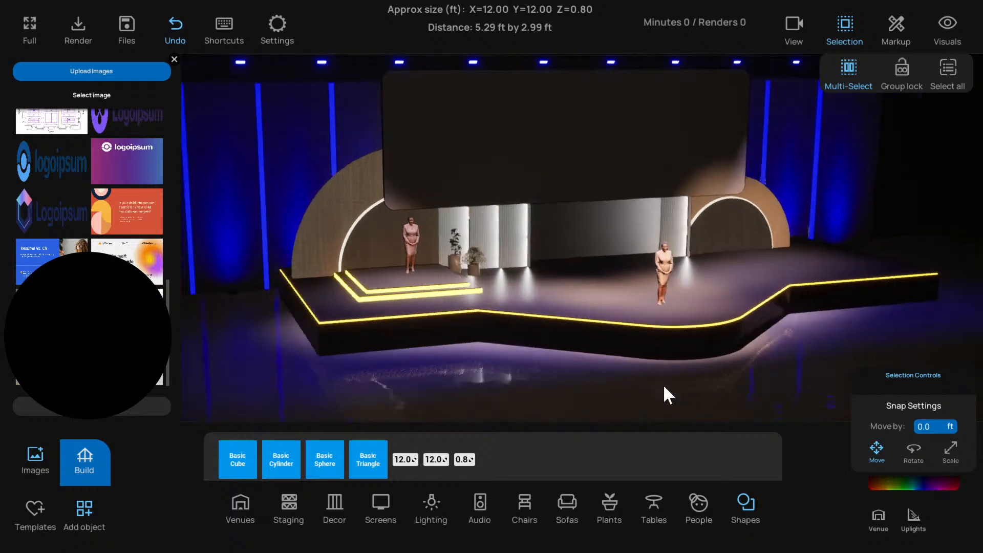
drag(664, 387, 741, 390)
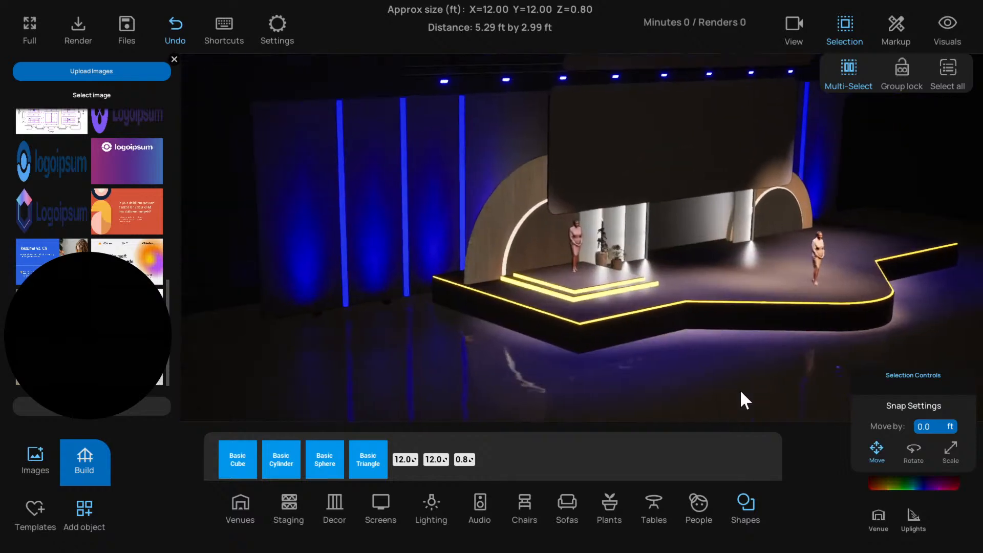
Select both edge bands, lower their intensity, tint them amber FFC600, and reduce their light spill to the minimum
scroll(741, 391, up, 5)
click(590, 307)
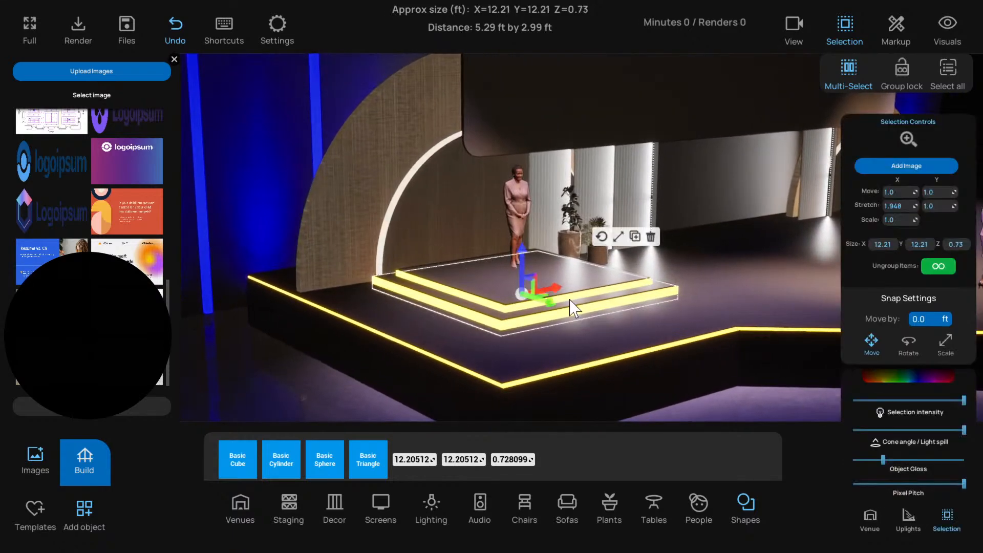
click(572, 302)
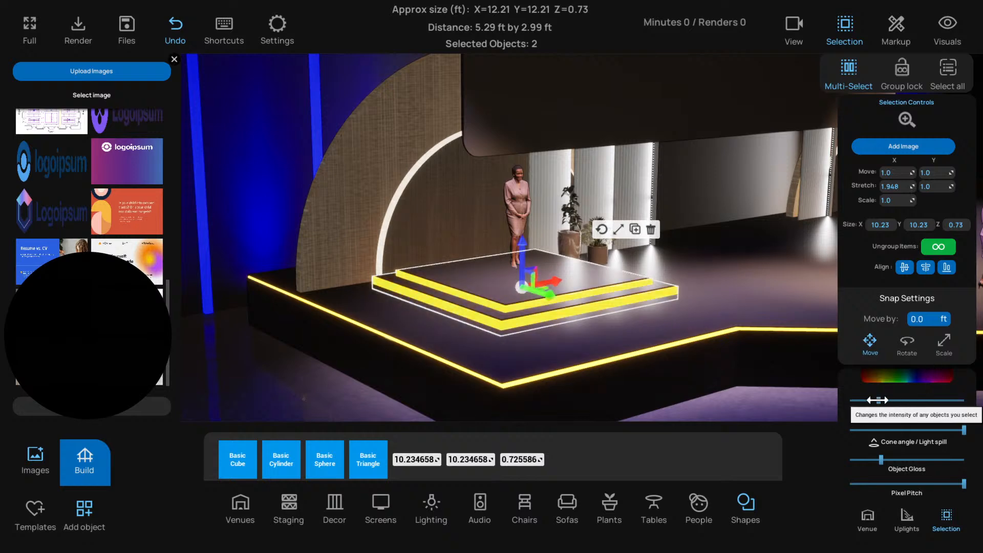
click(896, 376)
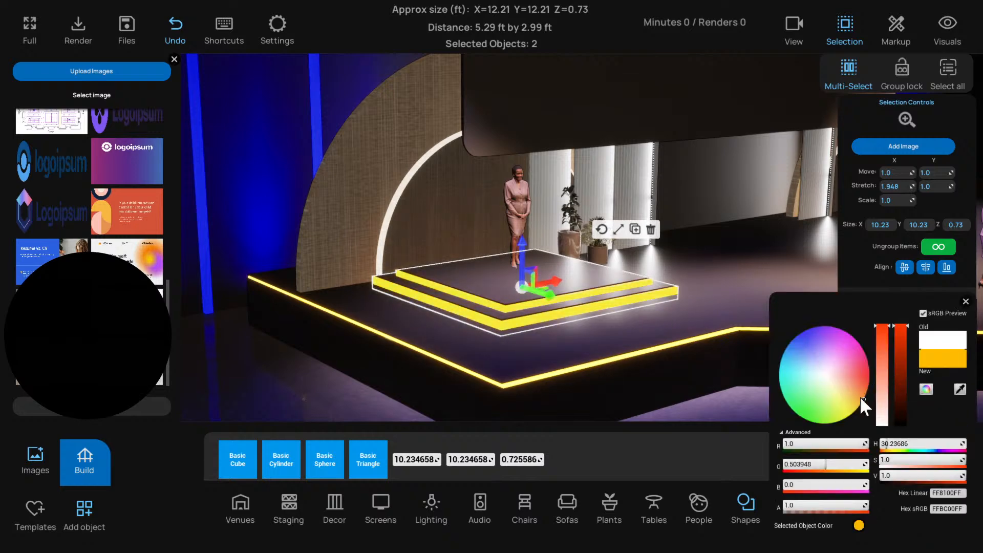
mouse_move(861, 399)
mouse_down()
mouse_move(852, 420)
mouse_move(871, 409)
mouse_up()
click(965, 302)
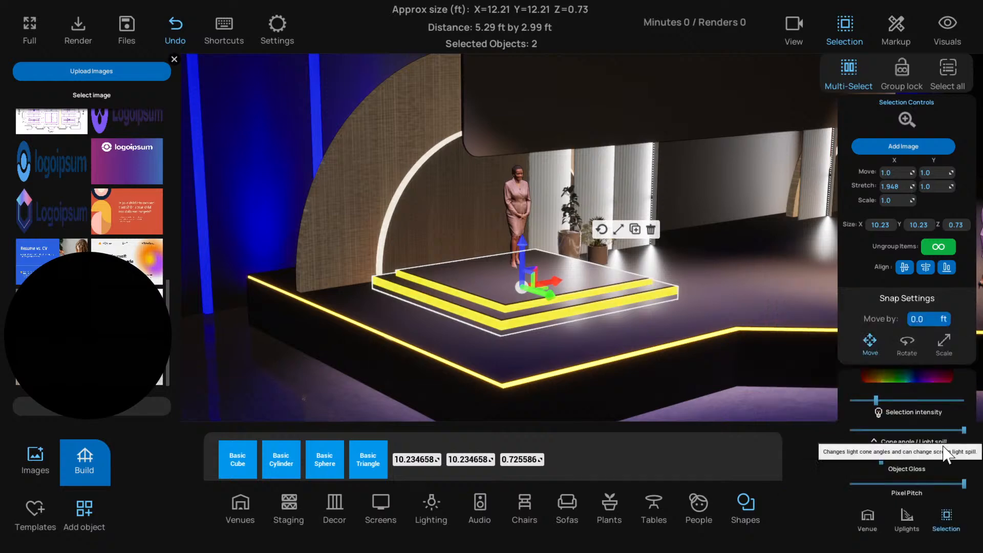
drag(887, 430, 849, 430)
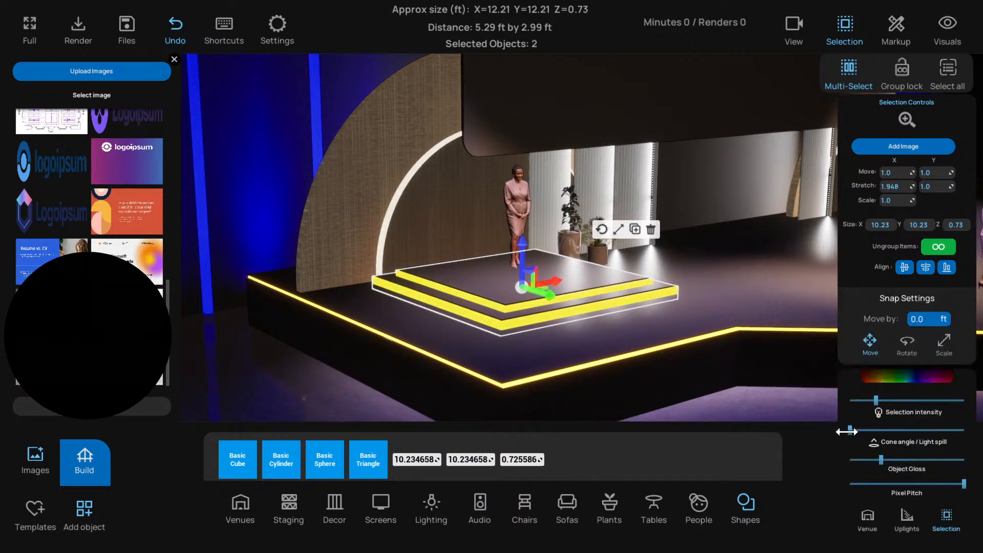
Try a dark neutral grey on both edge bands and turn their selection intensity down to the minimum
click(906, 379)
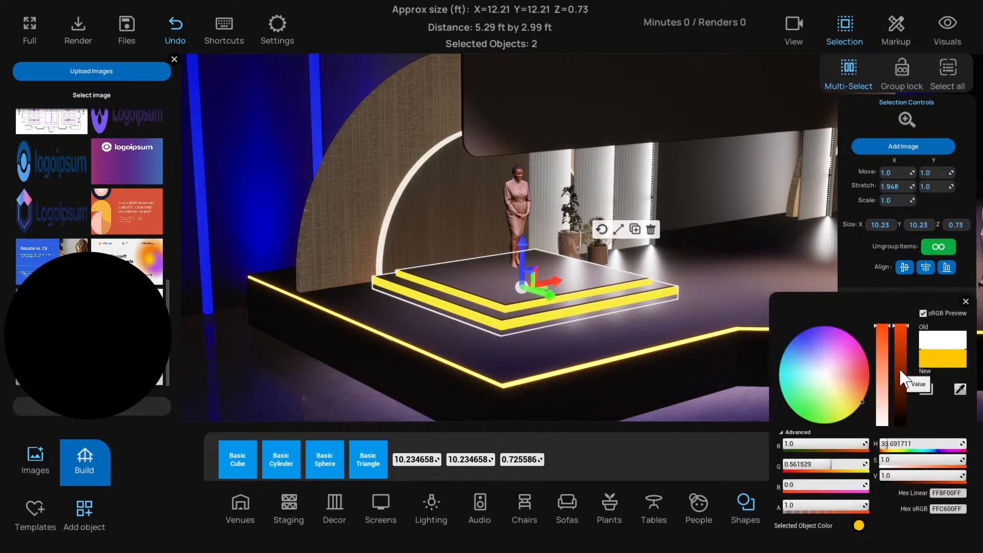
drag(900, 379, 901, 410)
drag(842, 391, 825, 377)
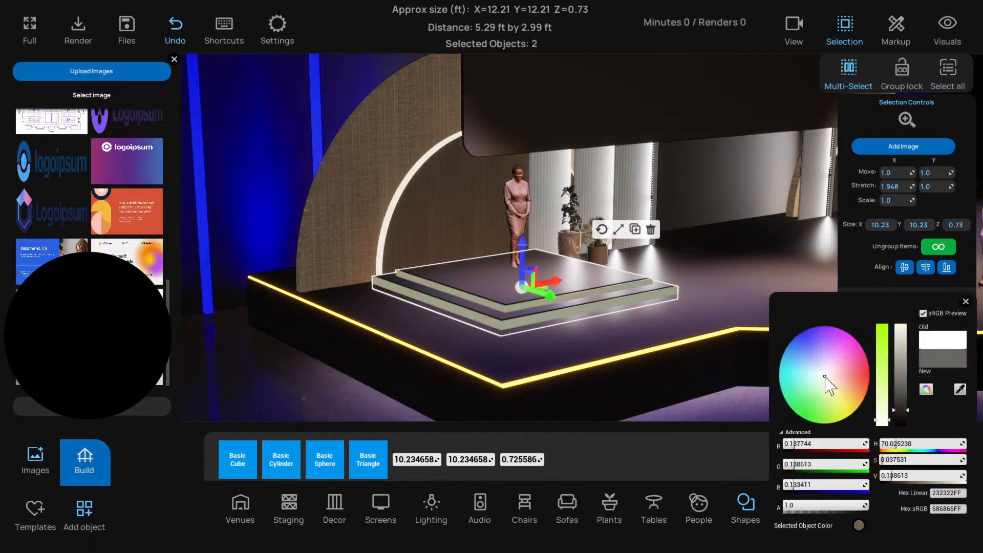
click(966, 302)
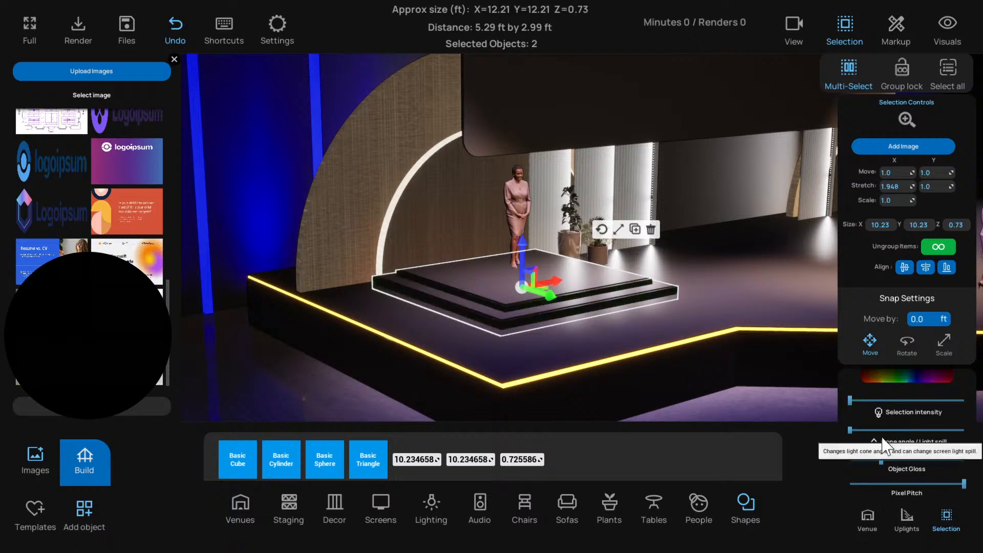
click(875, 379)
click(966, 302)
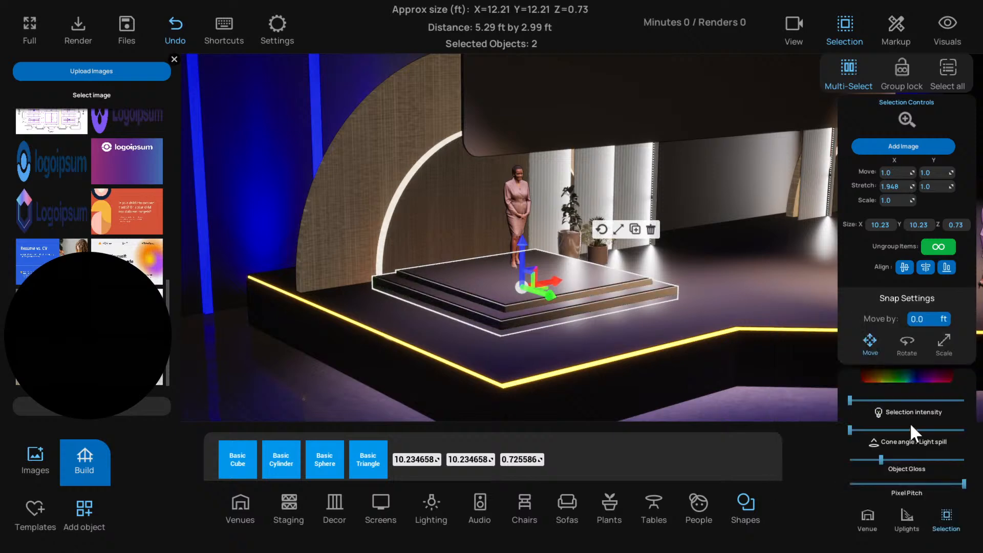
Set both edge bands' light spill to the maximum and their object gloss nearly to the maximum
click(872, 430)
drag(880, 434, 838, 424)
drag(906, 429, 961, 430)
drag(879, 460, 961, 459)
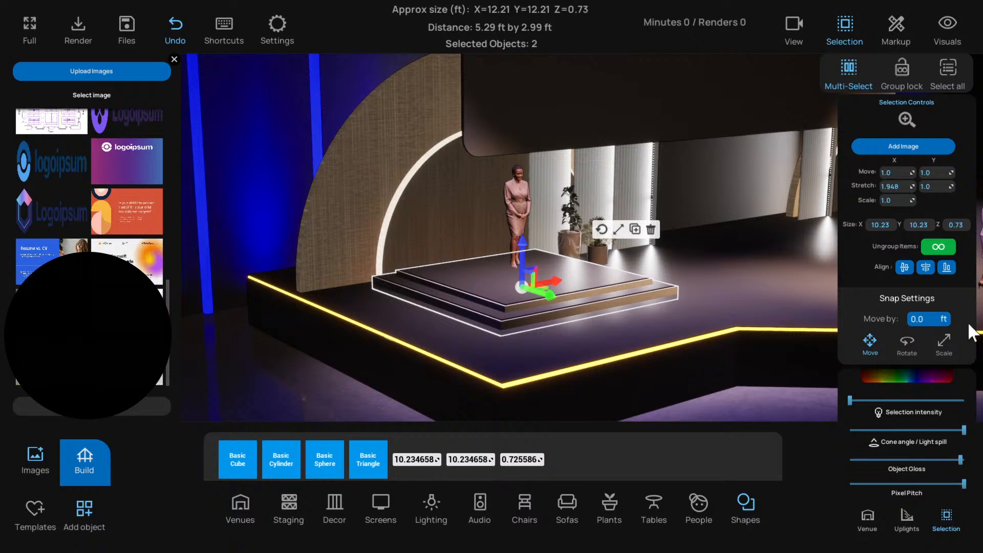
Colour both edge bands amber, hex sRGB FFBA00, and clear the selection
click(900, 376)
mouse_move(853, 390)
mouse_down()
mouse_move(865, 404)
mouse_move(869, 389)
mouse_move(866, 399)
mouse_up()
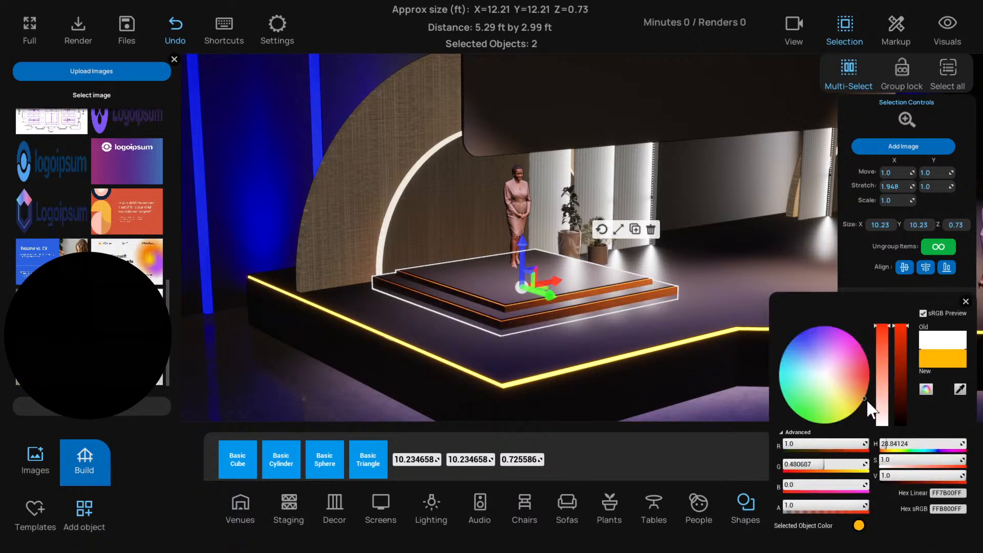
click(965, 302)
scroll(798, 354, down, 2)
middle_drag(797, 353, 711, 353)
scroll(711, 353, down, 4)
click(589, 389)
scroll(644, 378, down, 3)
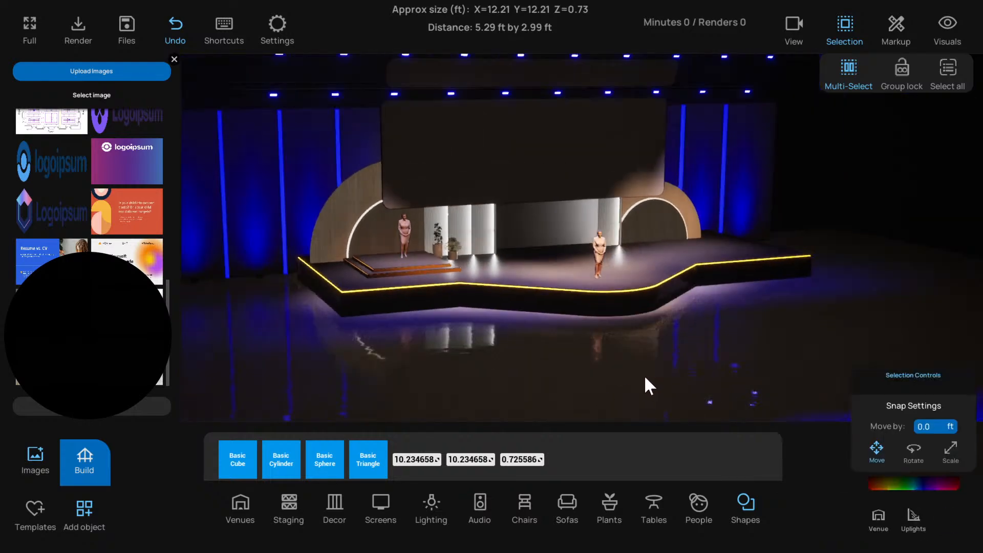
Select both edge bands of the presenter platform, colour them yellow, hex sRGB FFF800, and clear the selection
scroll(671, 386, up, 3)
scroll(595, 361, up, 3)
scroll(544, 323, up, 2)
click(543, 319)
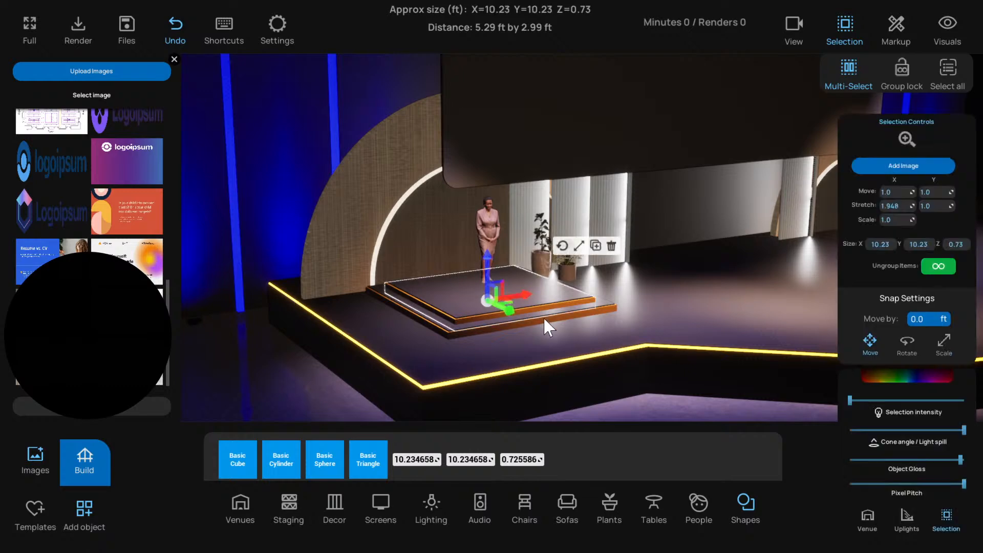
click(544, 319)
click(899, 381)
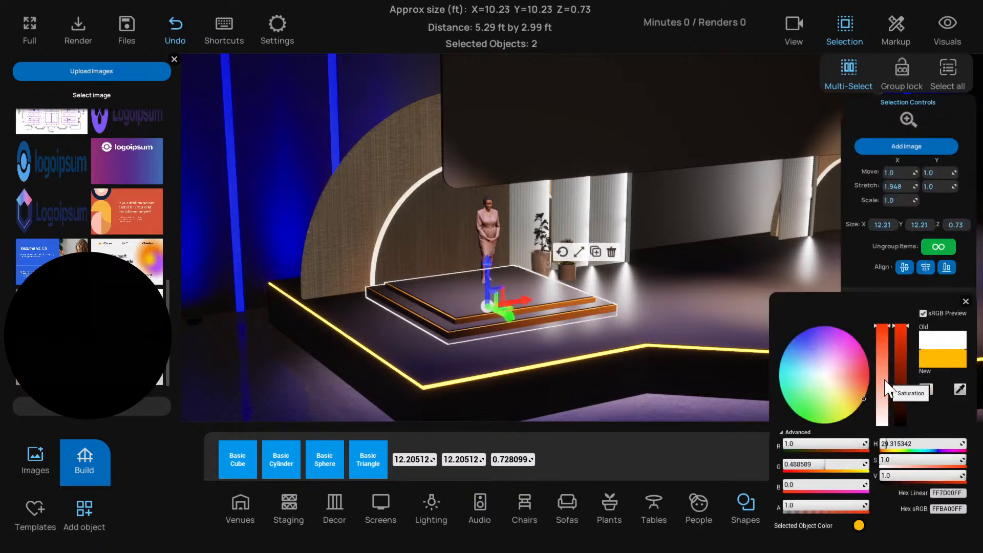
drag(864, 399, 849, 415)
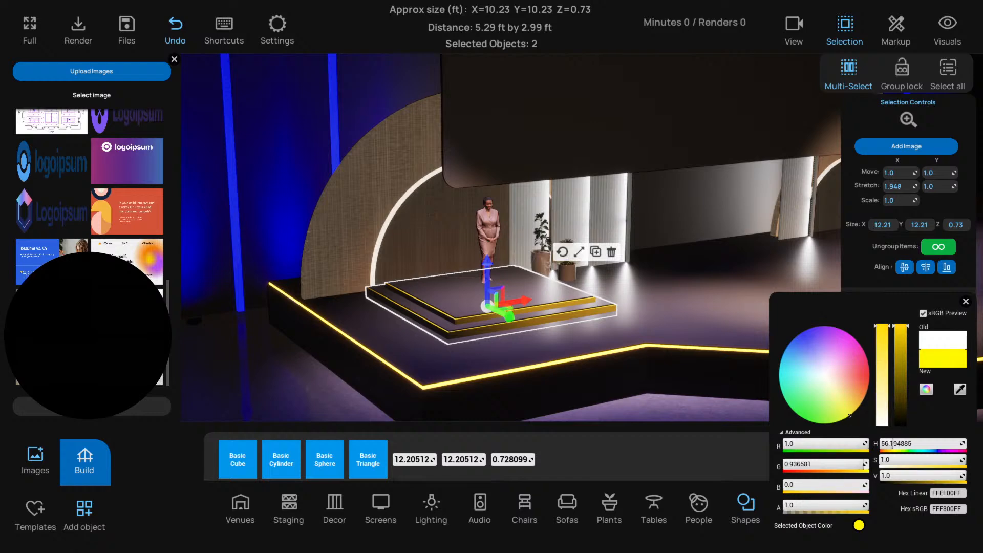
click(965, 302)
scroll(760, 395, down, 5)
click(722, 391)
right_drag(722, 391, 660, 391)
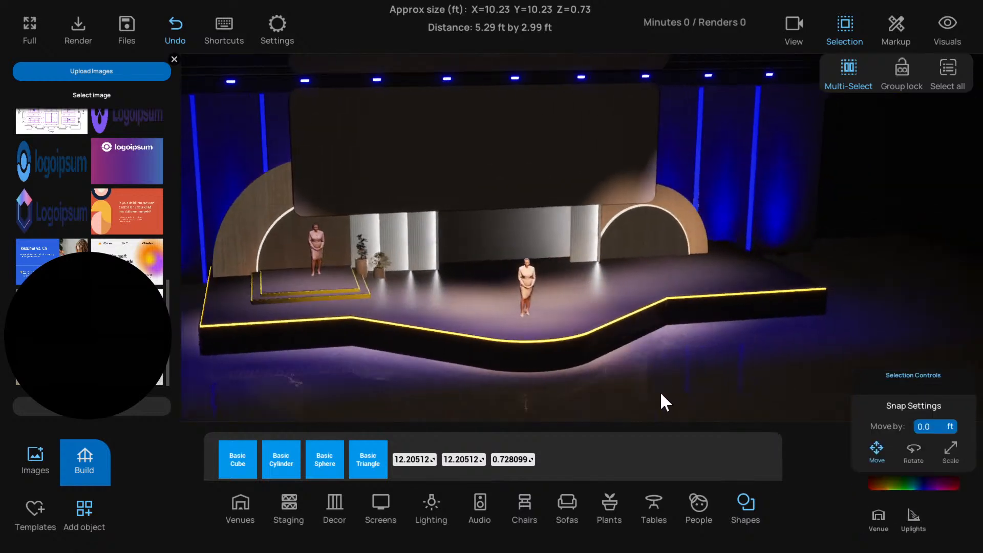
Turn on group lock and select the main stage deck together with both tiers of the presenter platform
scroll(639, 389, down, 3)
scroll(640, 392, down, 3)
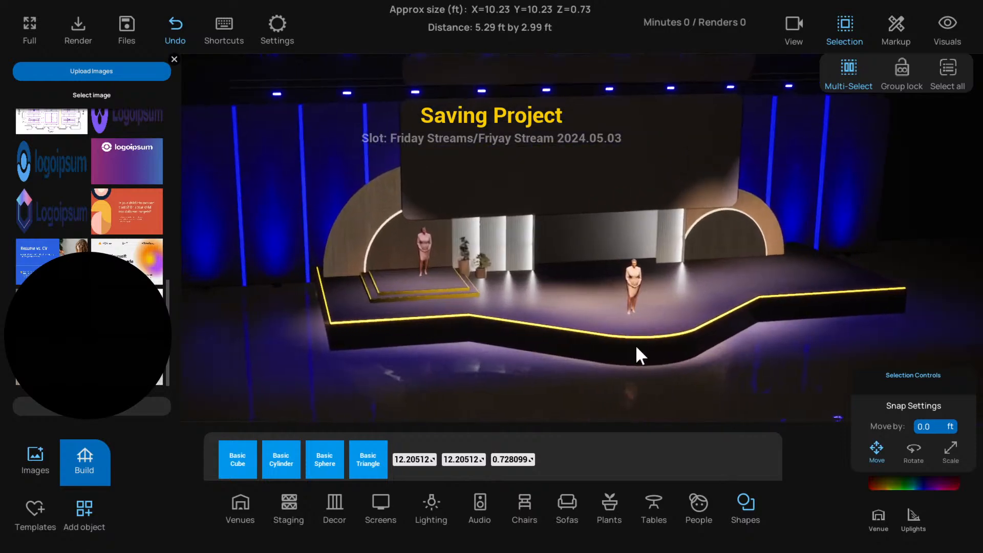
drag(630, 342, 665, 316)
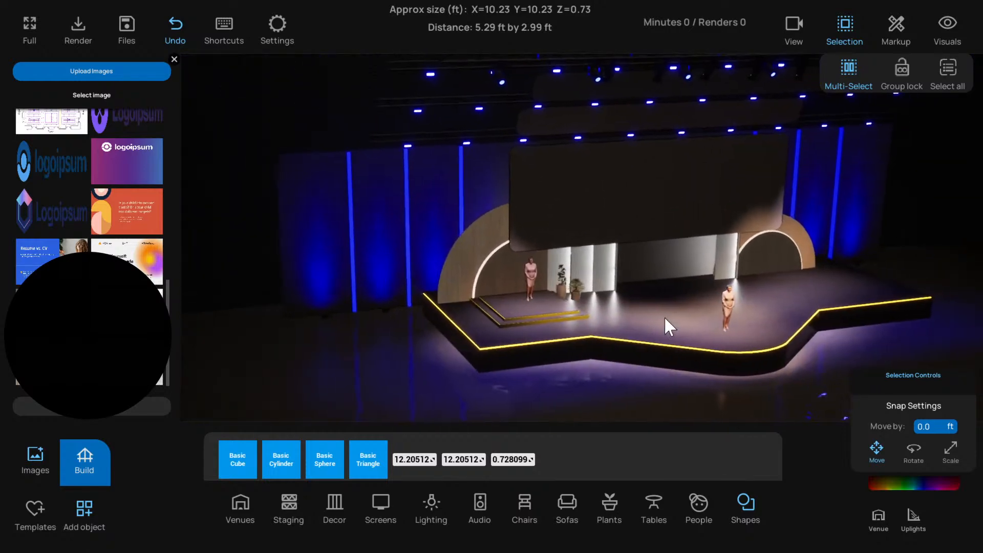
click(907, 85)
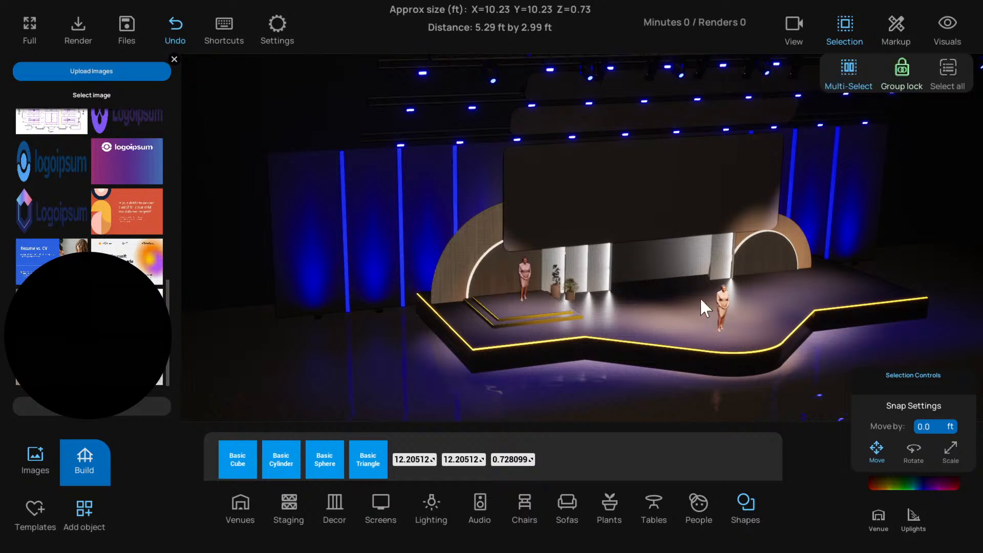
click(699, 297)
click(586, 327)
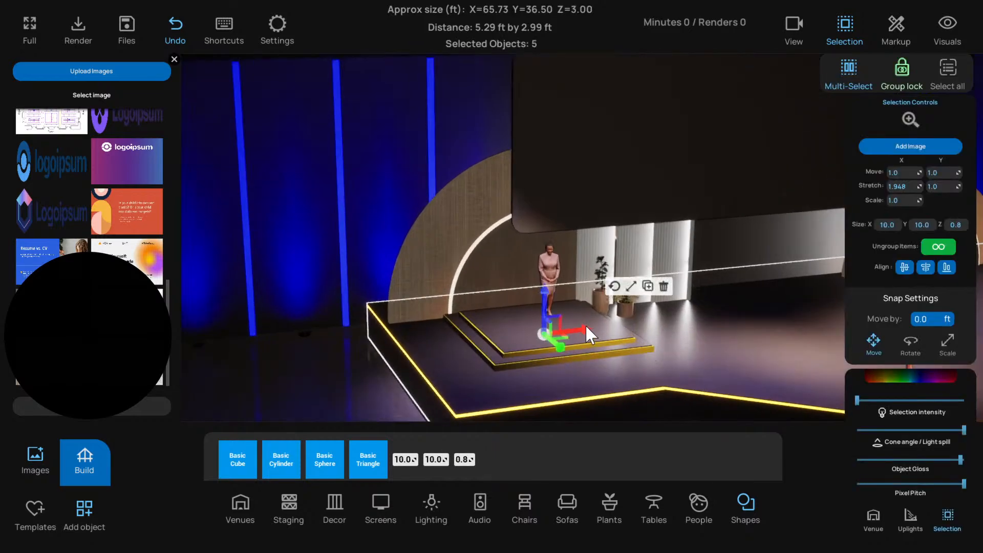
click(490, 351)
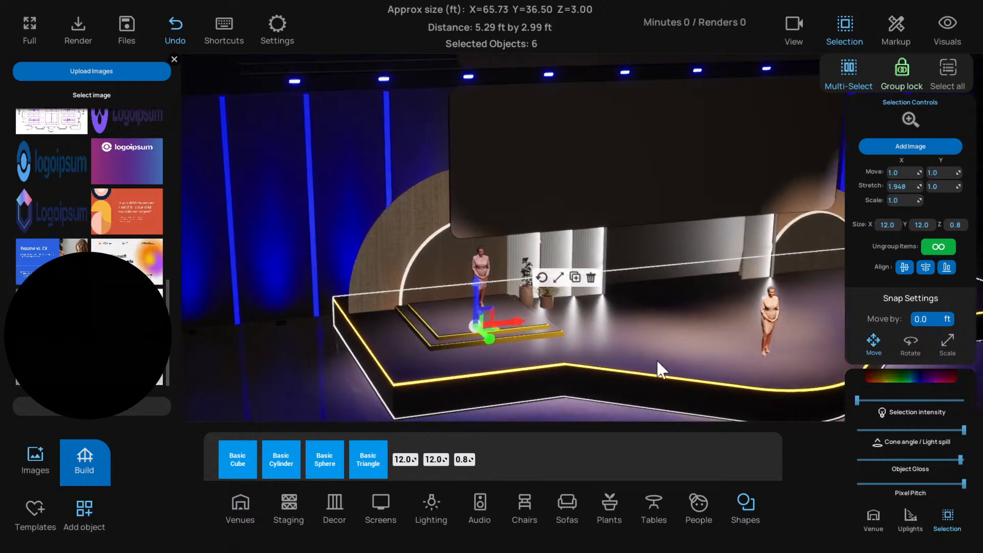
Colour the selected stage deck and platform tiers a neutral grey, hex sRGB 797979, with zero saturation
scroll(696, 339, down, 3)
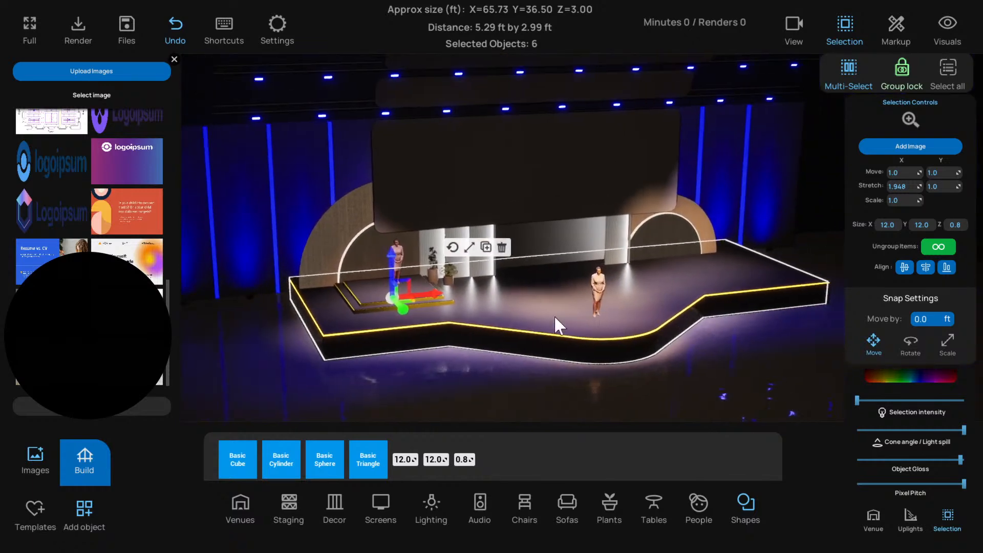
click(913, 377)
click(882, 418)
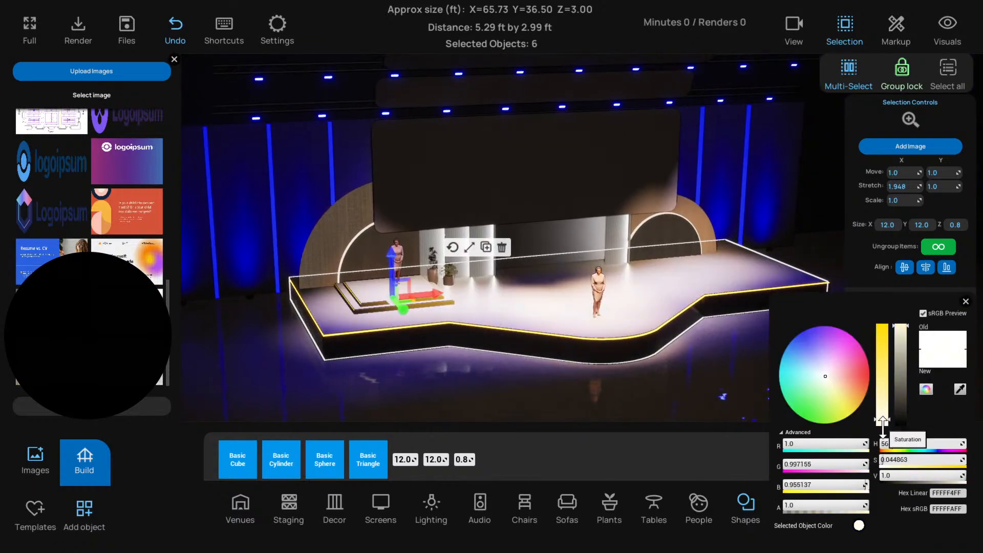
mouse_move(902, 404)
mouse_down()
mouse_move(901, 420)
mouse_move(898, 404)
mouse_up()
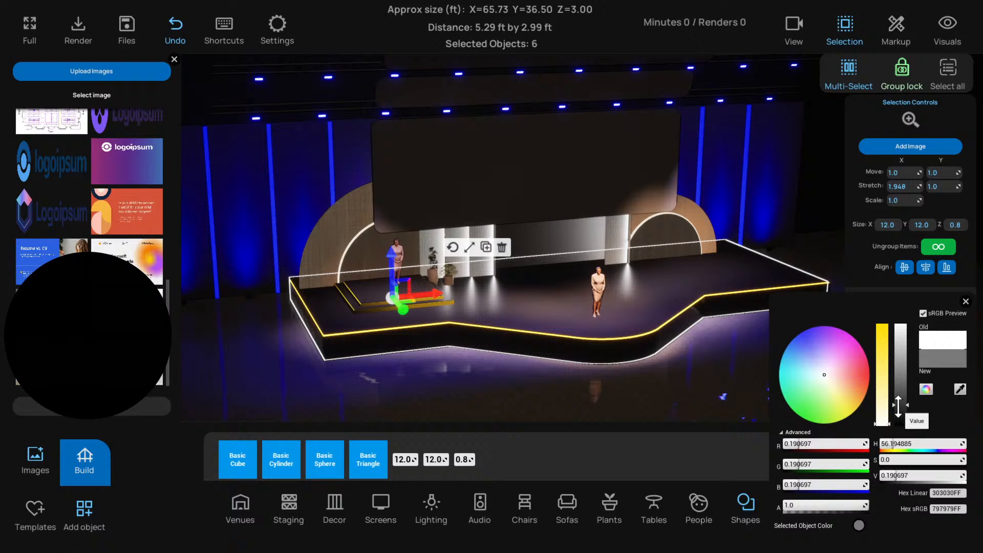
click(965, 301)
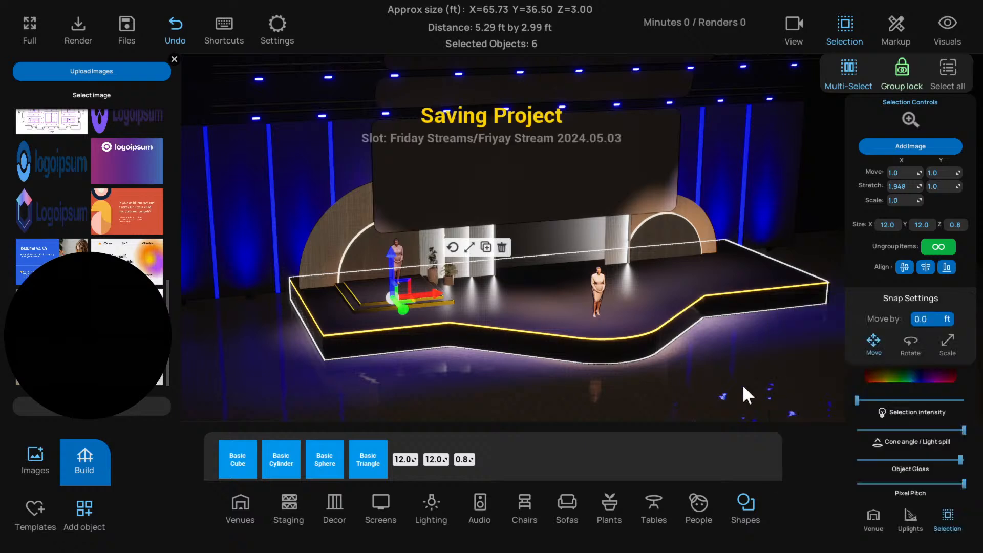
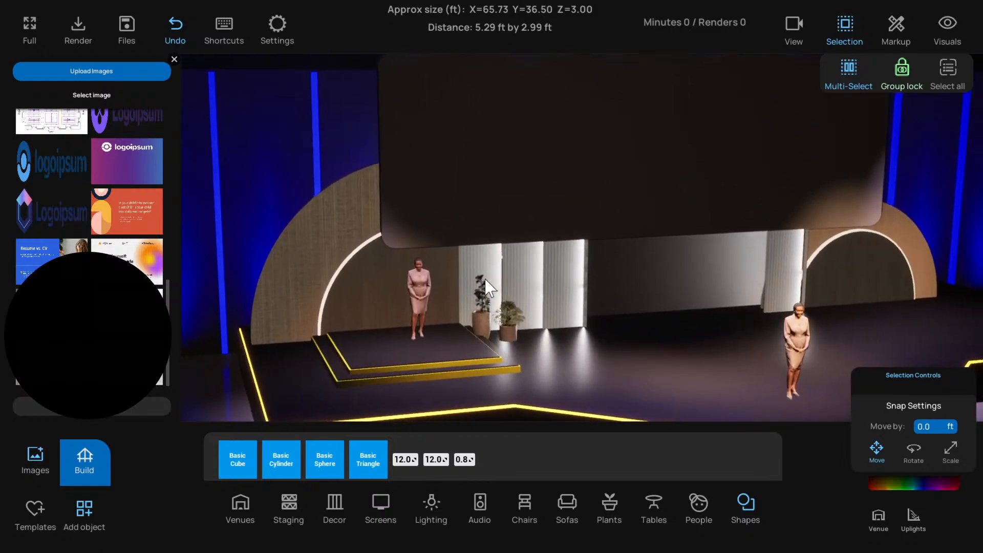
Duplicate the fluted white panel behind the potted plants and move the copy forward onto the open stage floor
click(486, 277)
key(f)
scroll(571, 305, down, 5)
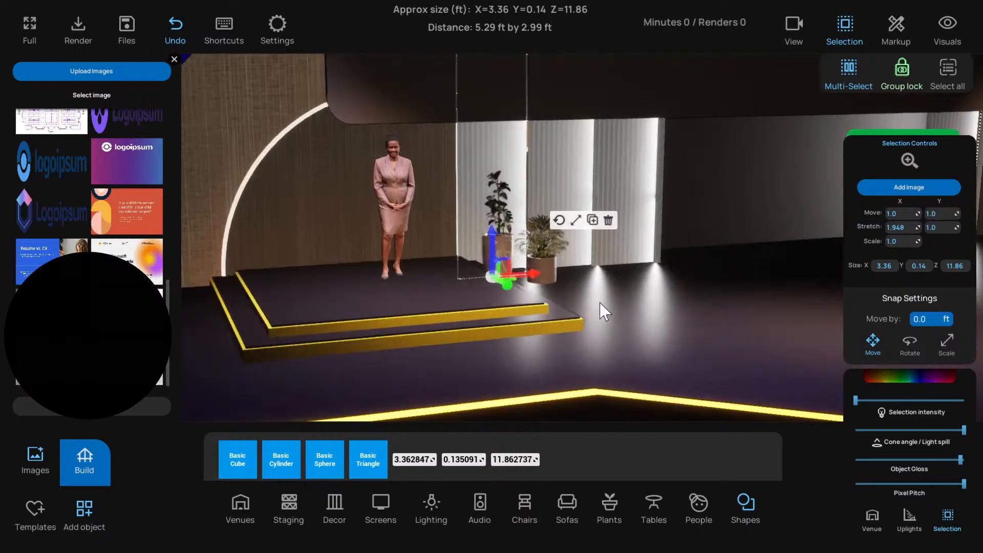
right_drag(599, 300, 636, 300)
scroll(635, 299, down, 2)
right_drag(456, 351, 512, 354)
key(q)
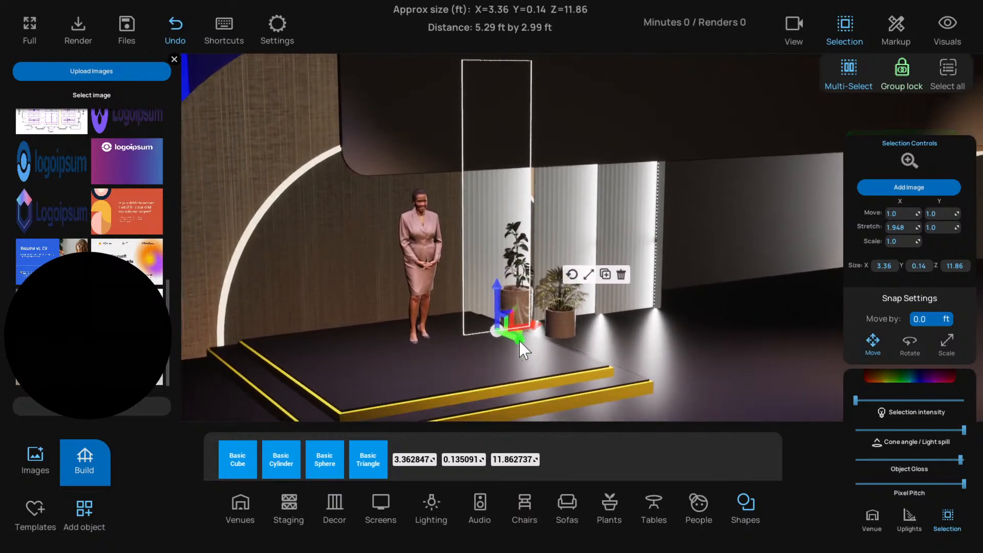
key(ctrl+c)
drag(520, 342, 659, 396)
right_drag(660, 395, 549, 373)
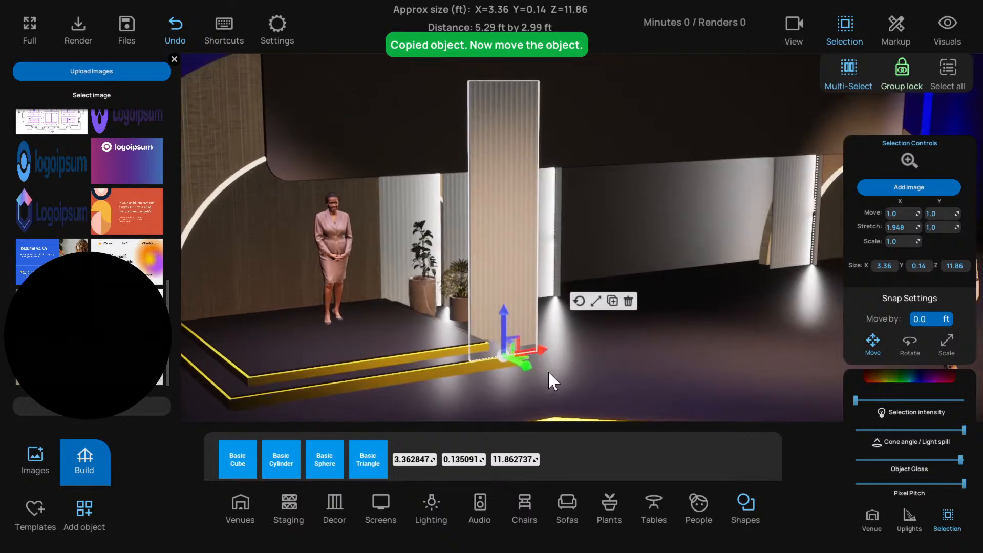
drag(535, 347, 595, 337)
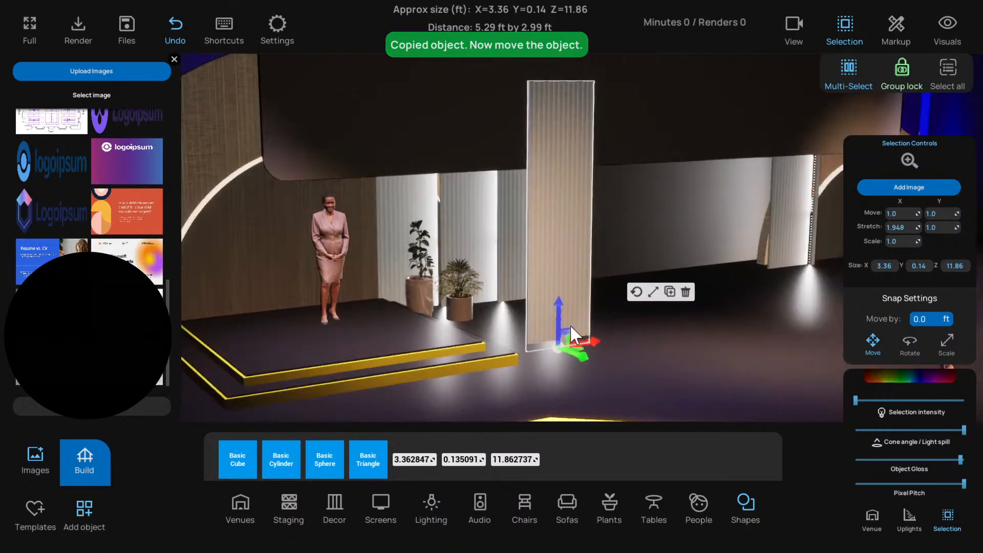
key(d)
key(s)
key(q)
click(502, 393)
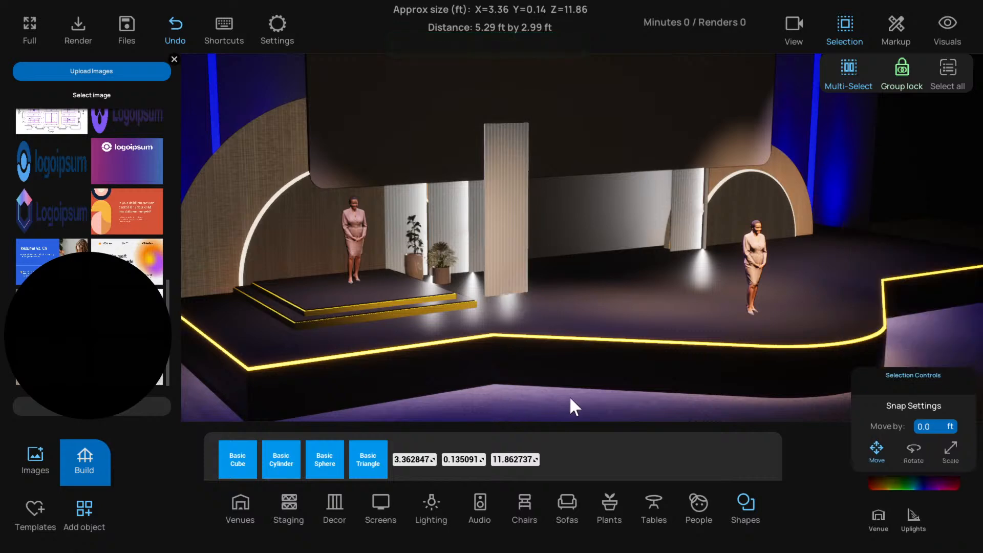
Set Lighting Shadows to On in the settings and close them
key(s)
click(275, 34)
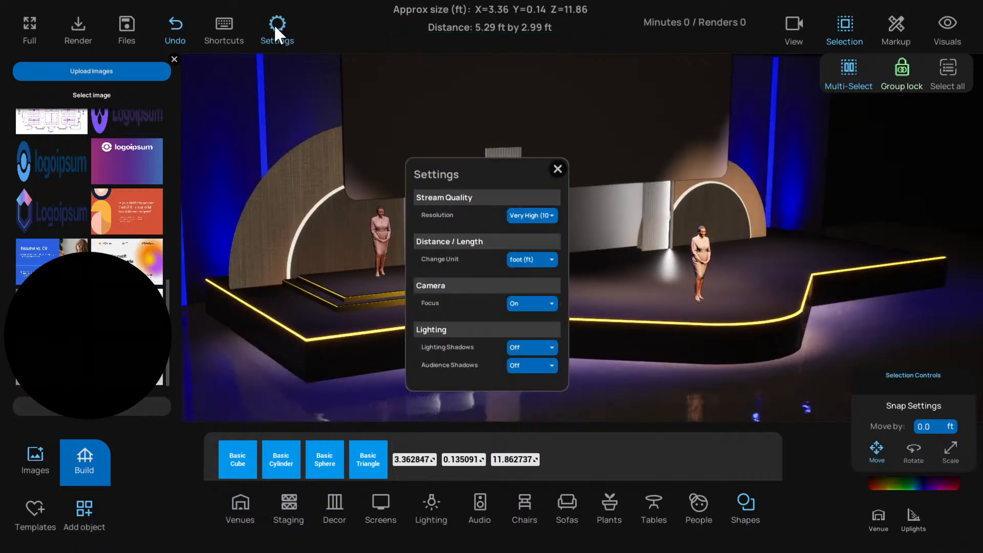
click(548, 345)
click(528, 360)
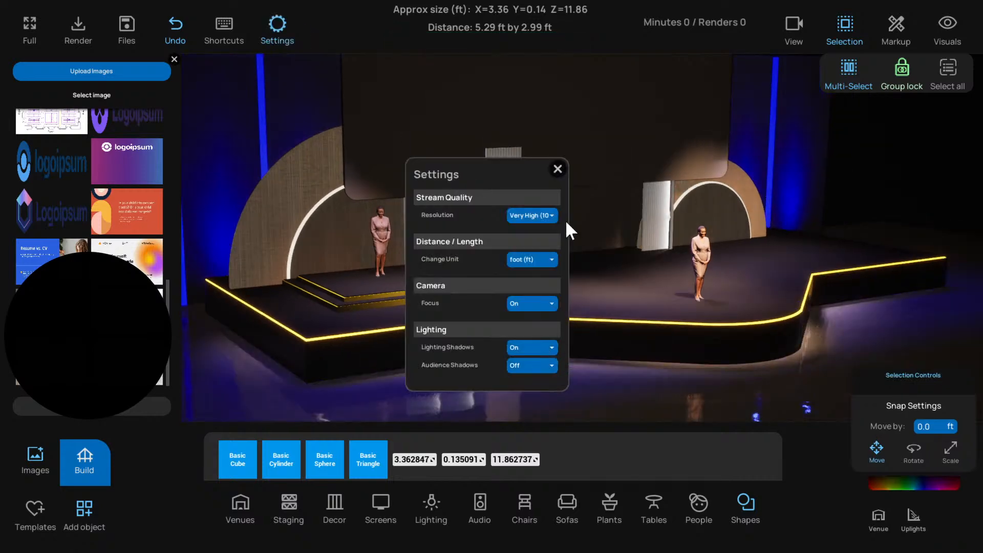
click(558, 169)
Examine the shadows cast on the stage by the free-standing fluted panel, the plants and the presenters
right_drag(547, 372, 591, 360)
scroll(580, 361, up, 2)
scroll(590, 358, down, 2)
scroll(591, 358, up, 1)
scroll(591, 360, up, 1)
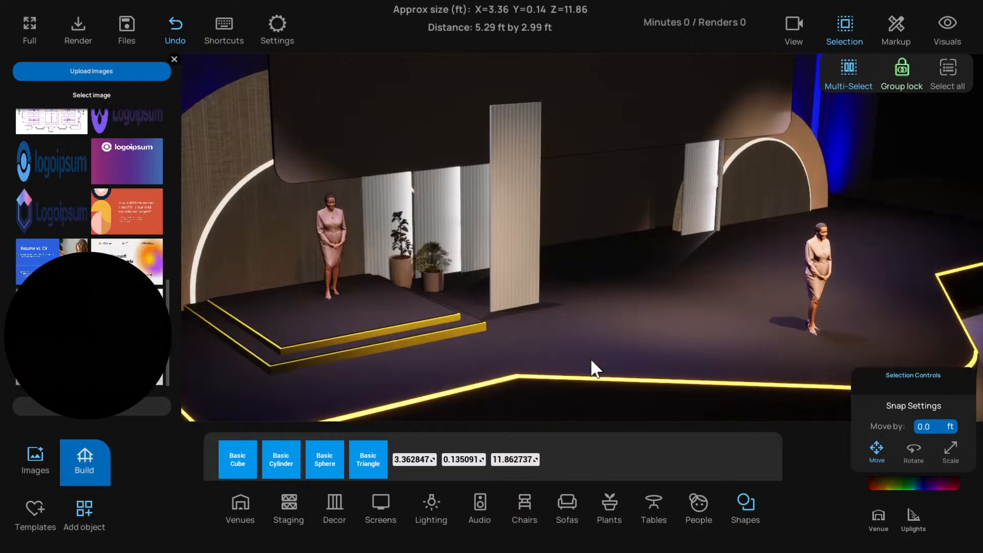
scroll(590, 360, down, 2)
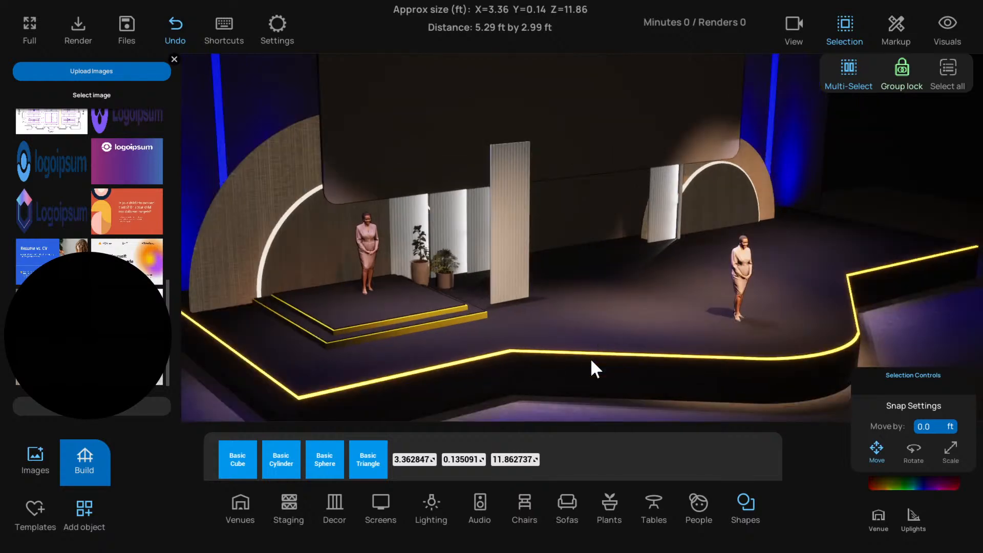
click(499, 279)
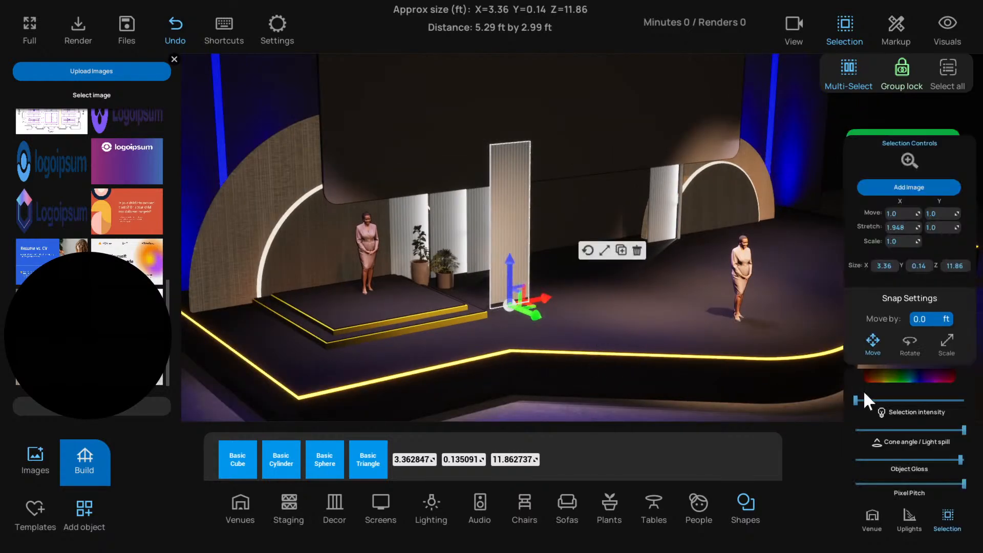
click(582, 407)
scroll(582, 407, down, 1)
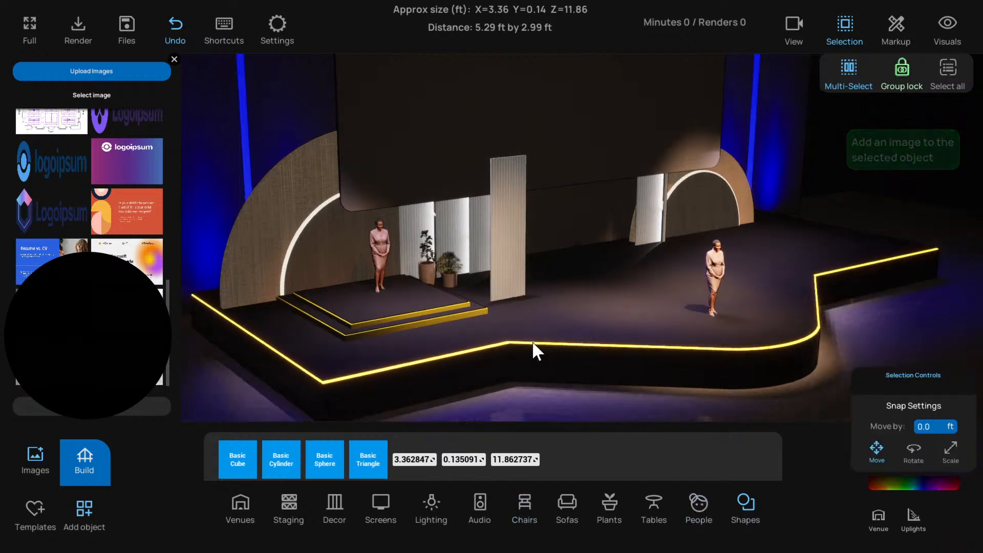
scroll(514, 287, up, 1)
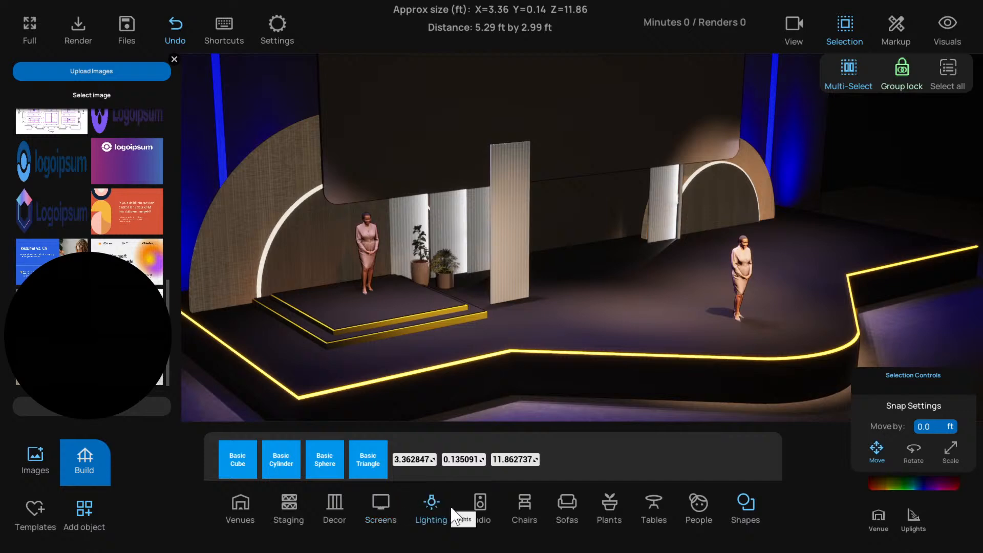
Show the Decor objects, close the image library and browse to the drapes
click(339, 510)
scroll(431, 265, up, 3)
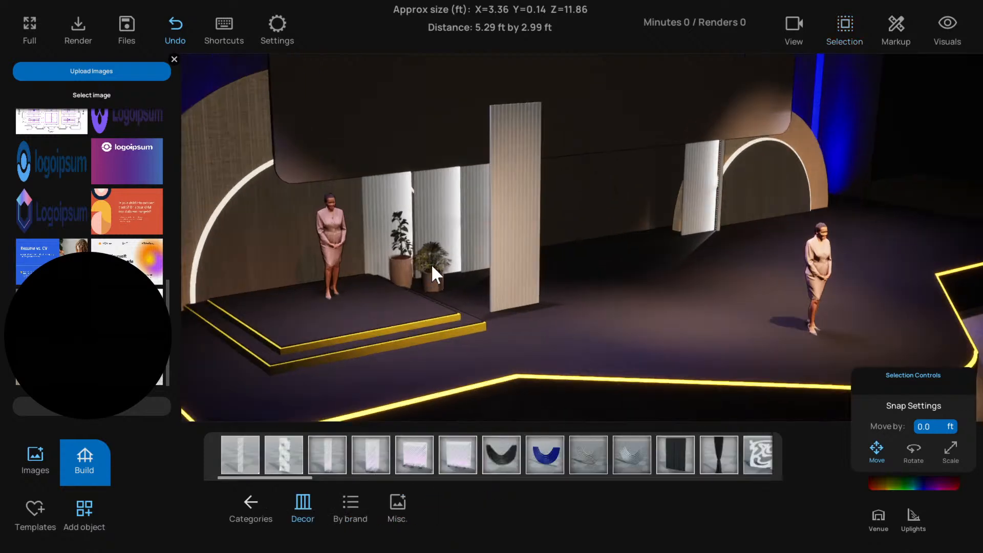
scroll(440, 287, down, 1)
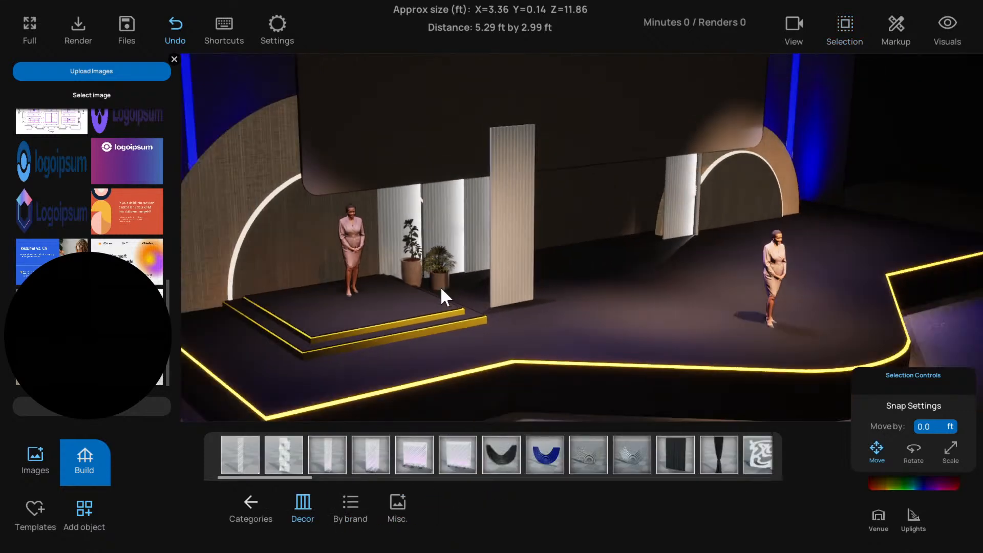
scroll(469, 237, down, 2)
scroll(468, 236, up, 1)
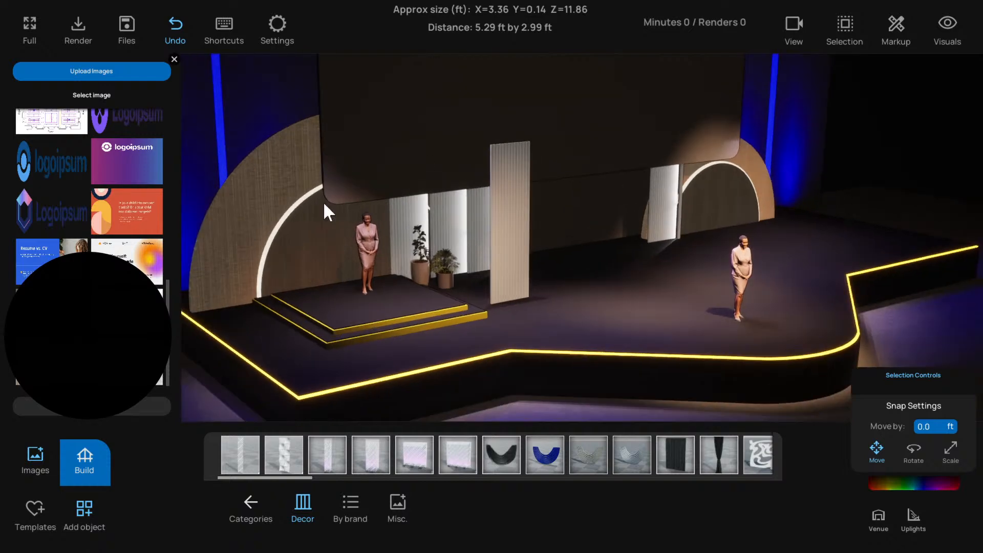
click(174, 59)
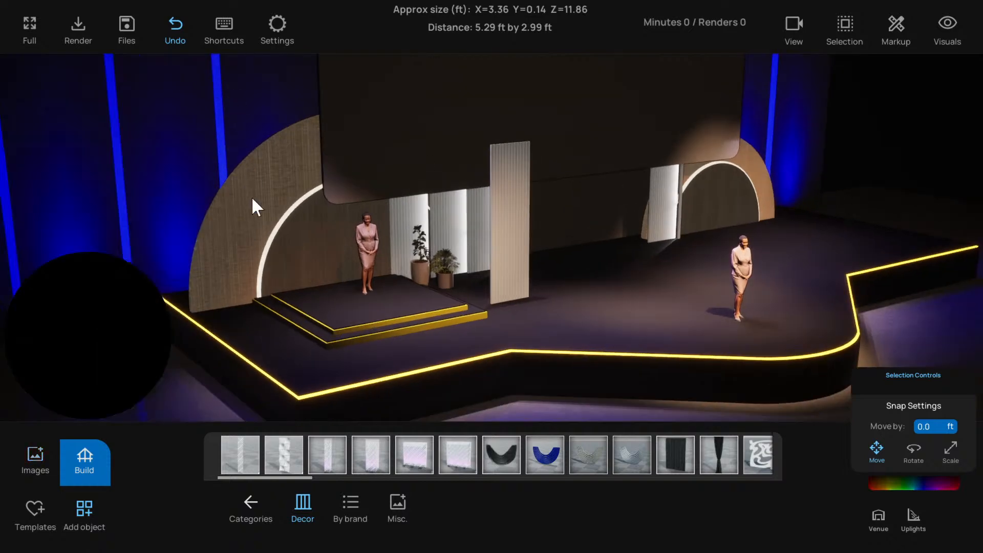
right_drag(328, 257, 310, 258)
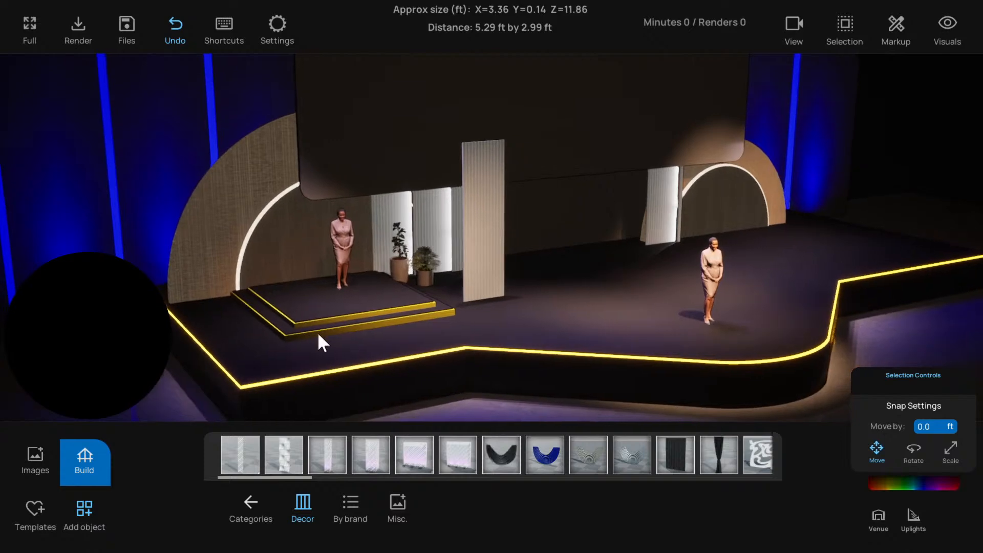
scroll(489, 444, right, 5)
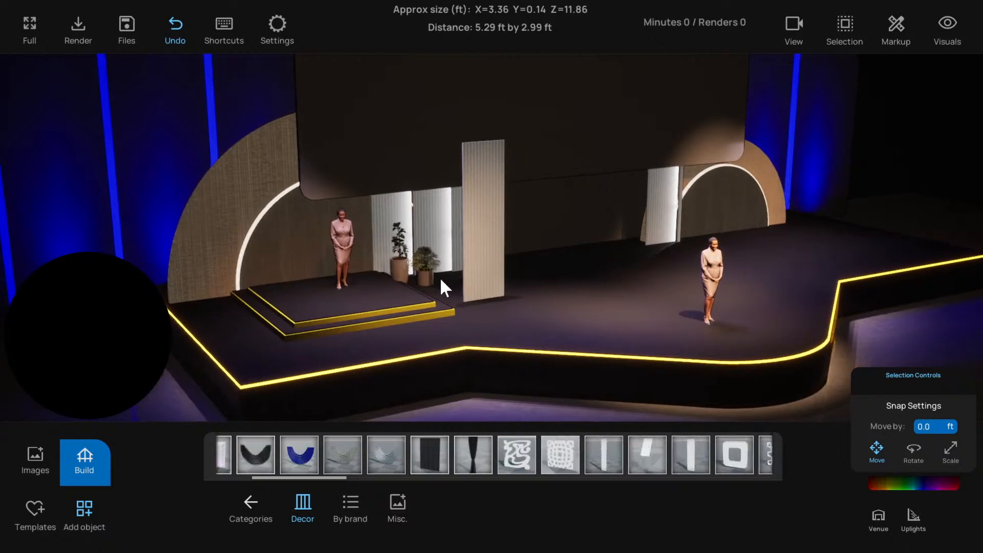
Delete the copied fluted panel on the stage floor and the fluted panel directly behind the plants
click(465, 219)
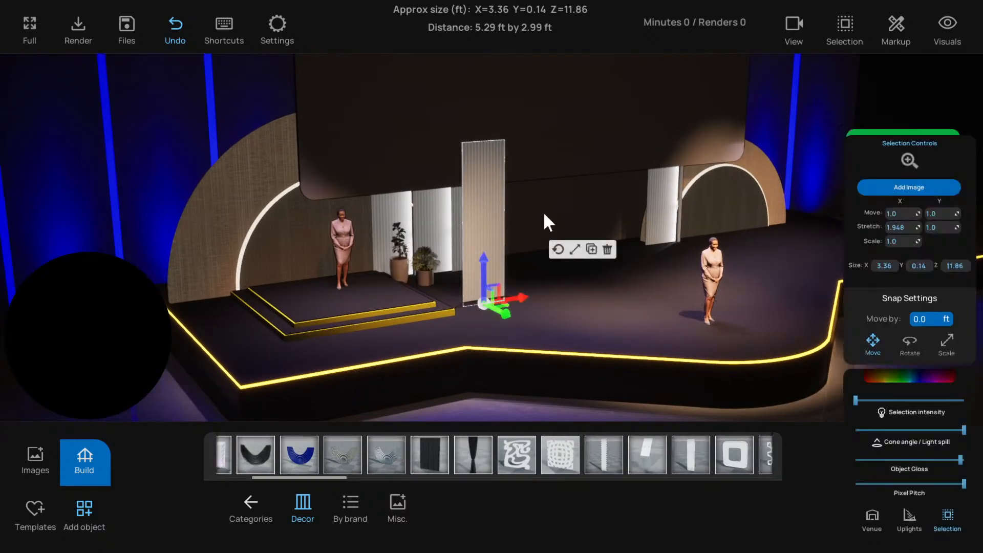
click(606, 250)
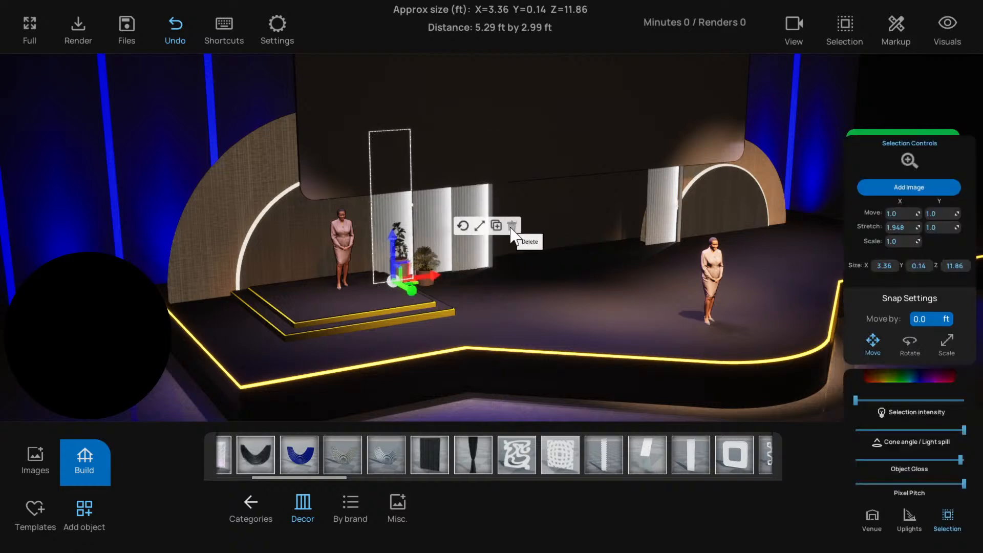
click(512, 225)
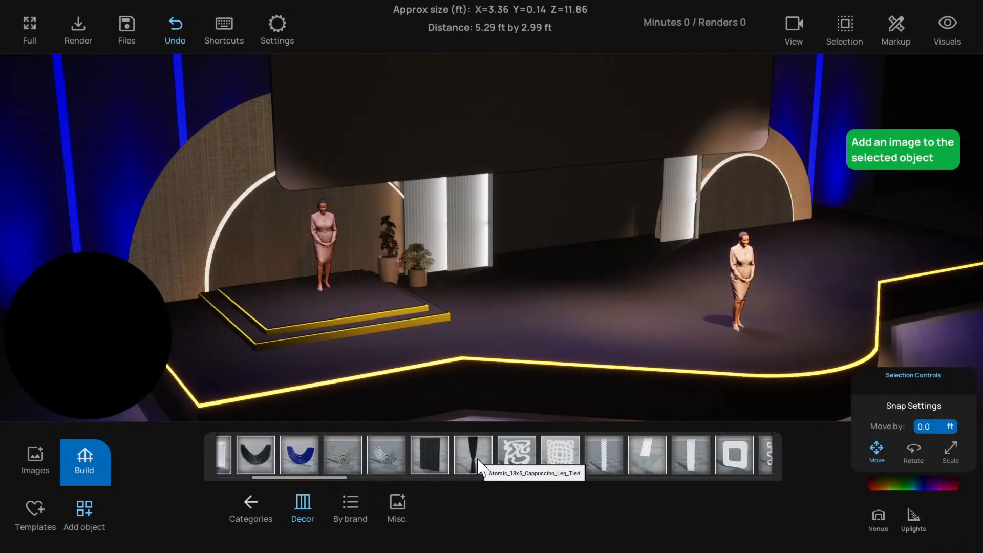
Place an Atomic_18x5_Cappuccino_Leg_Tied drape behind the potted plants and shift it slightly toward the presenter on the riser
drag(478, 462, 426, 311)
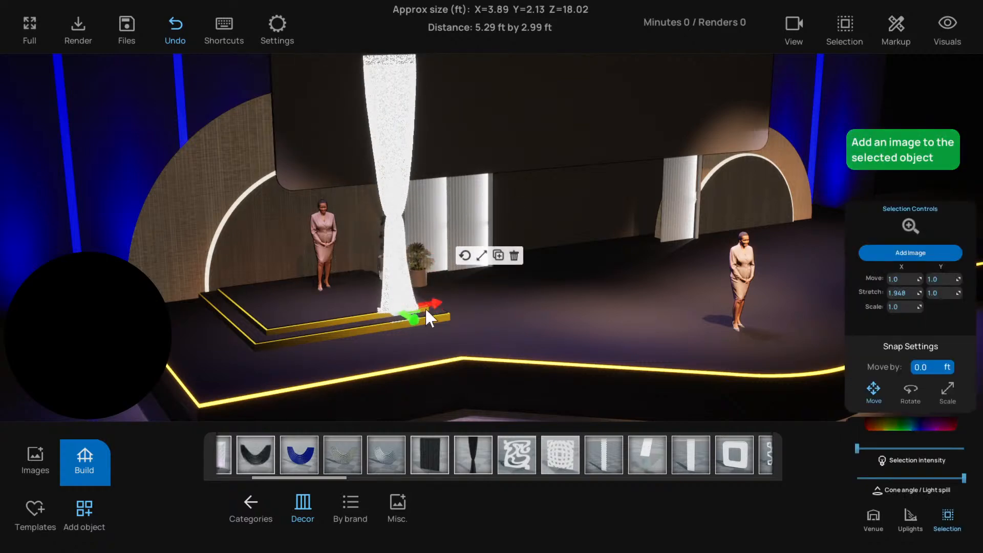
click(425, 401)
key(q)
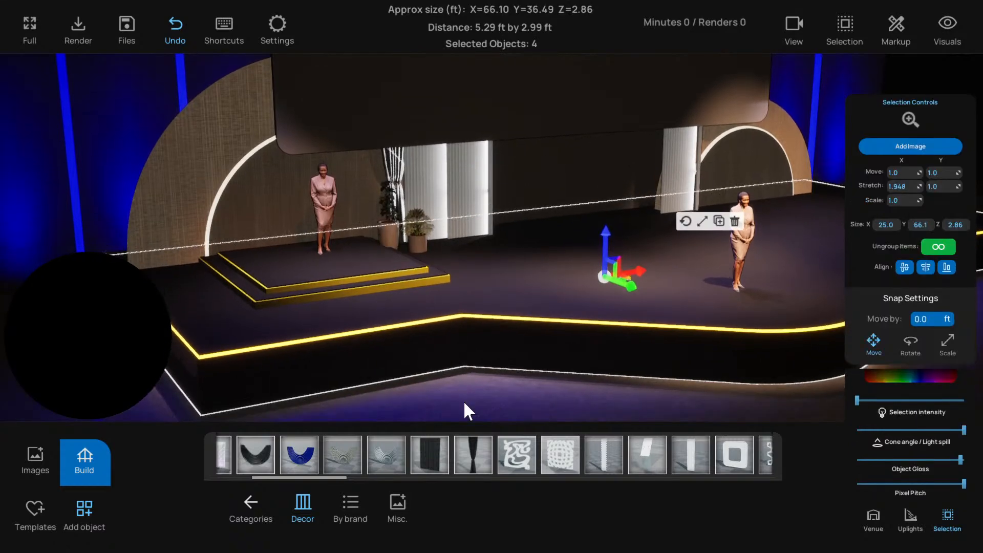
click(464, 403)
key(d)
right_drag(463, 401, 382, 382)
key(w)
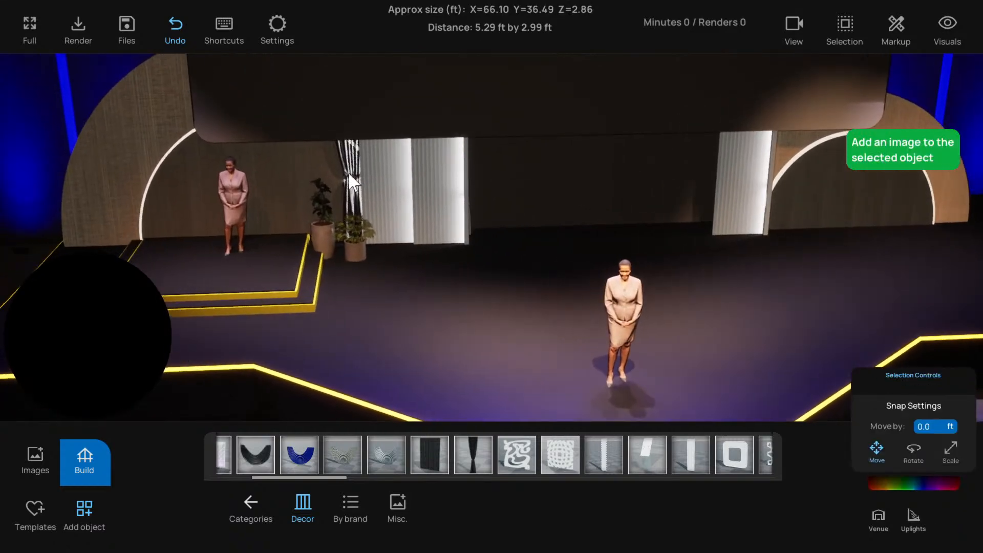
click(351, 182)
drag(389, 278, 375, 278)
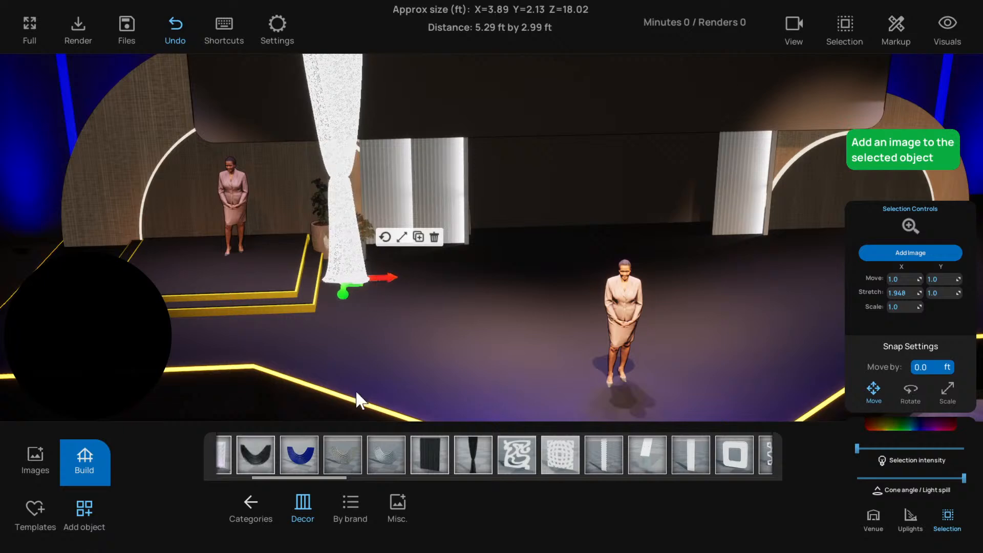
Add a straight dark drape and move it back behind the potted plants
scroll(359, 397, down, 3)
click(432, 442)
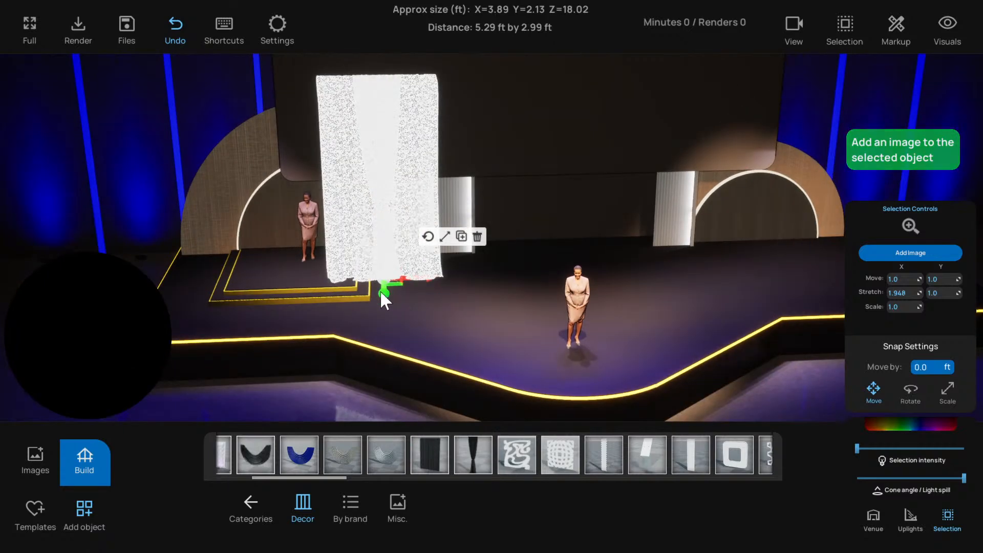
click(282, 390)
Delete the two remaining front-facing fluted panels beside the potted plants
scroll(357, 295, up, 2)
scroll(357, 294, up, 2)
click(405, 178)
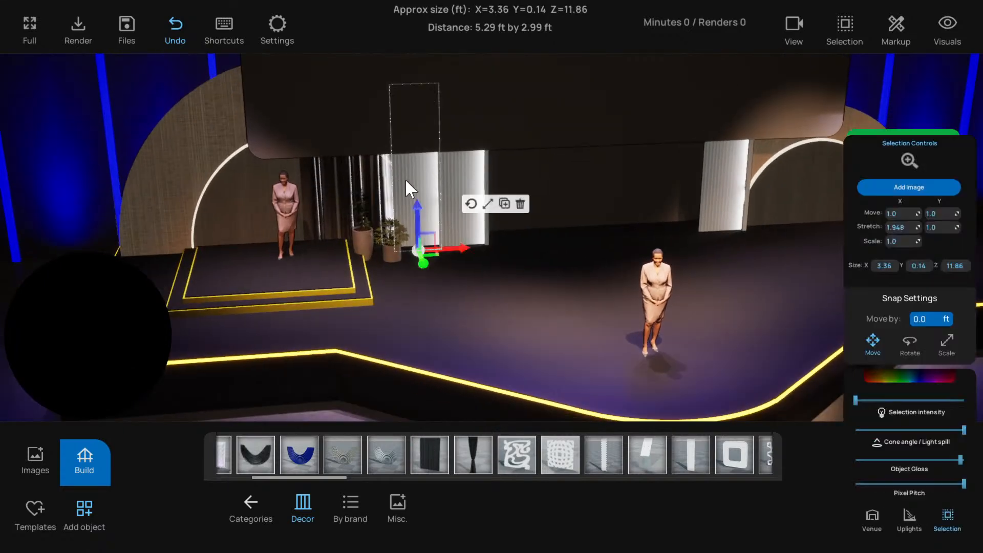
click(519, 202)
click(485, 209)
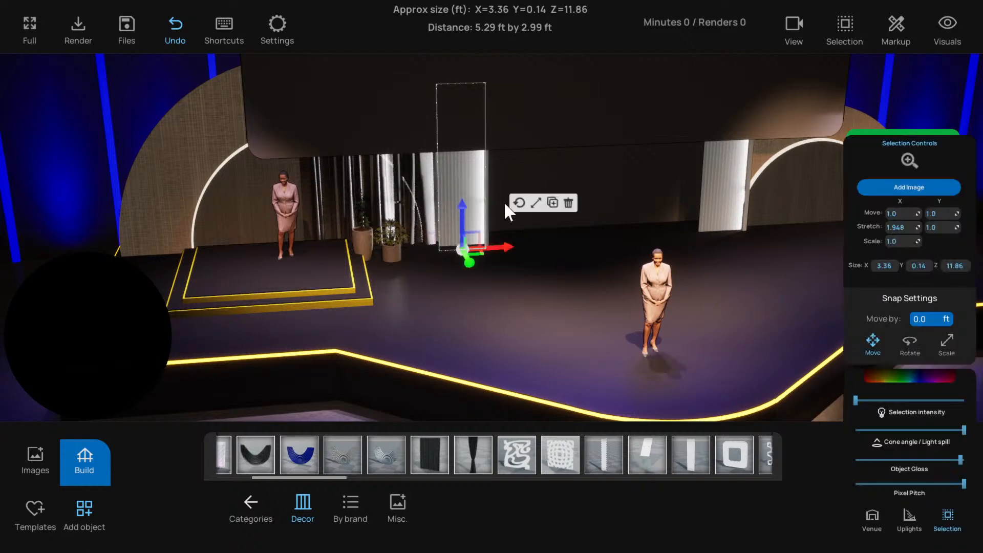
click(569, 203)
Delete the drapes hanging behind the potted plants
scroll(484, 211, up, 3)
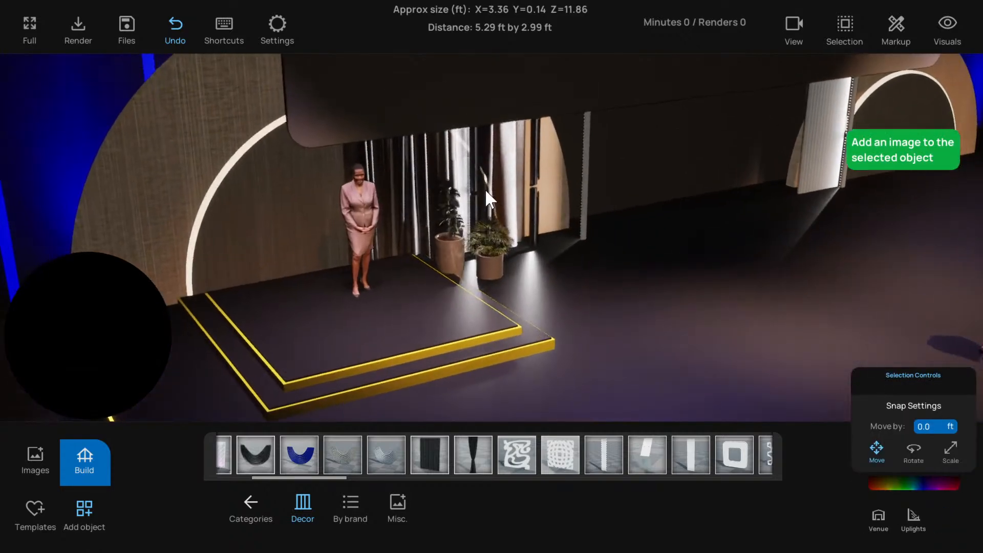
click(485, 189)
right_drag(477, 189, 395, 185)
scroll(266, 156, up, 2)
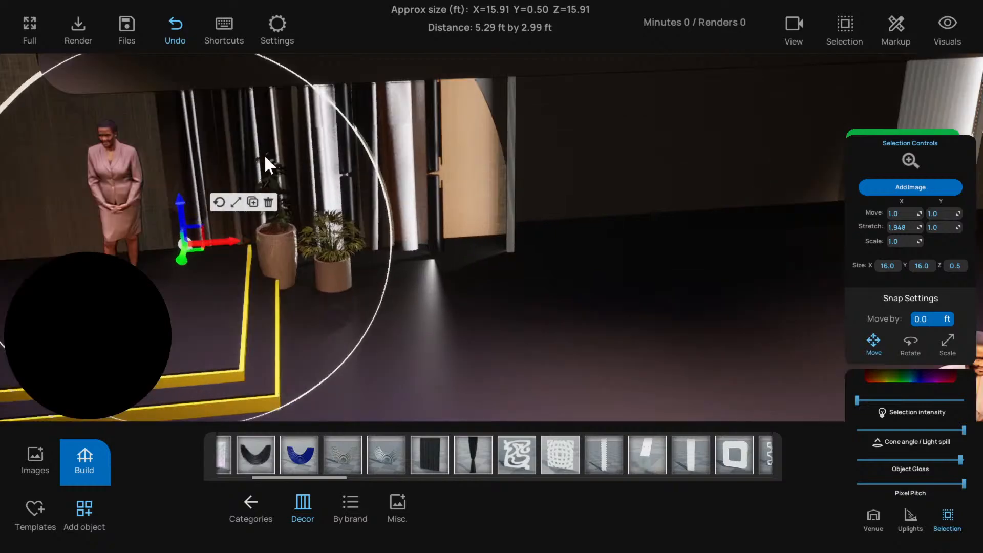
click(225, 174)
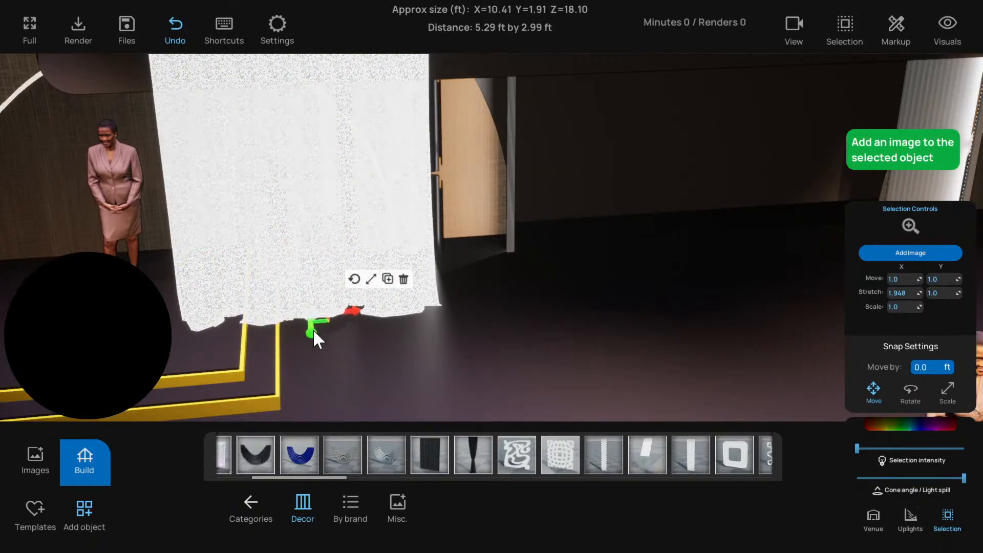
scroll(348, 315, down, 3)
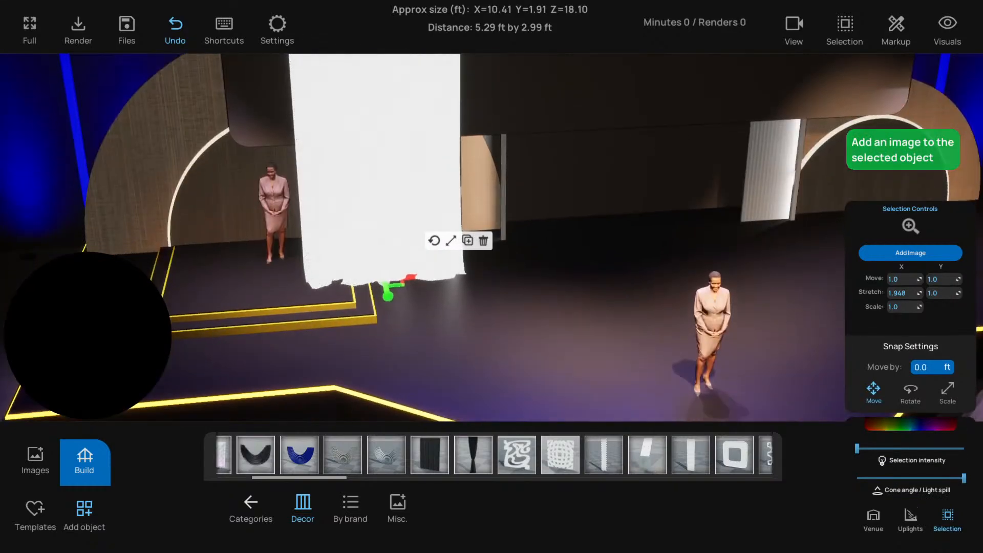
key(Delete)
scroll(373, 229, up, 3)
right_drag(373, 230, 410, 230)
scroll(411, 230, up, 1)
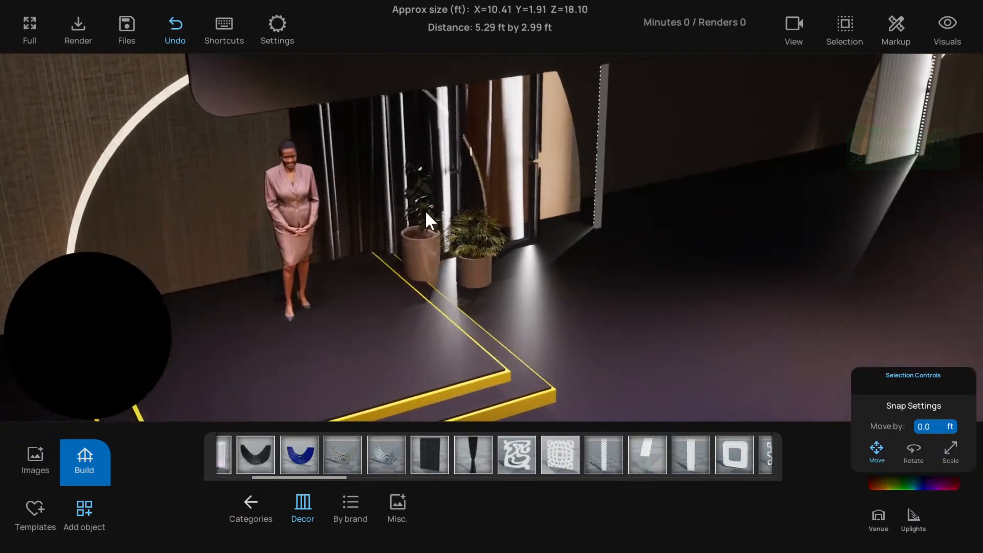
click(428, 237)
click(522, 268)
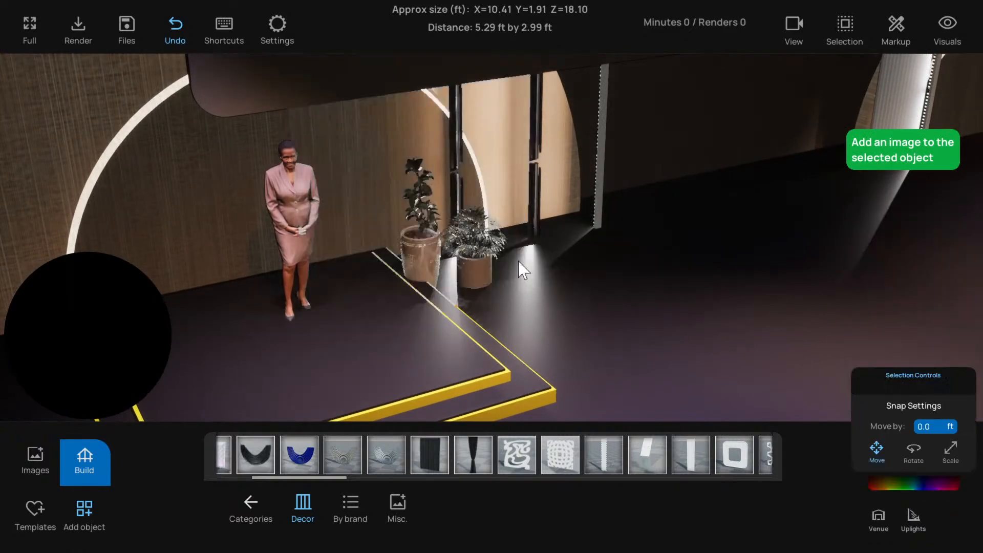
scroll(469, 216, down, 2)
right_drag(469, 216, 441, 261)
scroll(442, 260, down, 2)
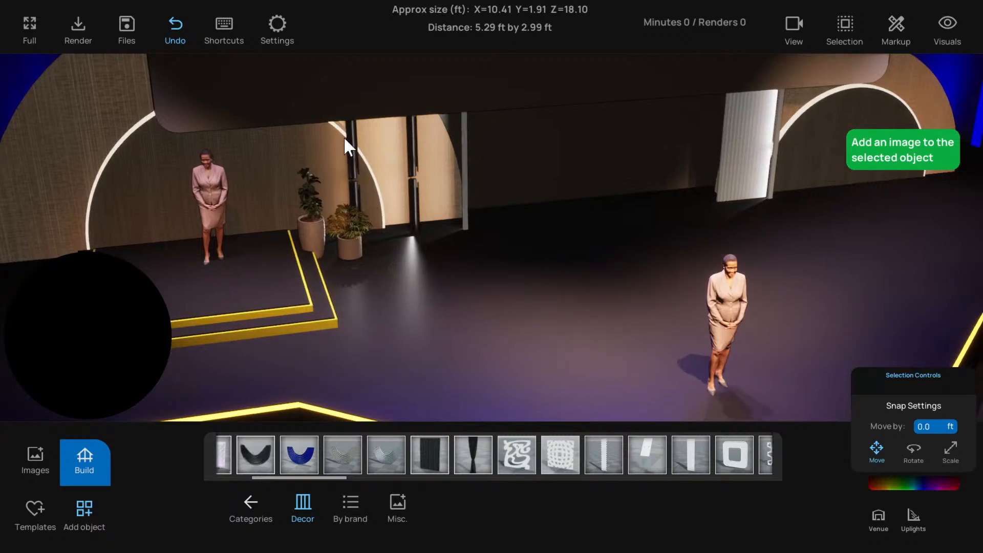
click(353, 148)
mouse_move(354, 183)
right_down()
mouse_move(456, 177)
mouse_move(361, 174)
right_up()
scroll(549, 162, down, 2)
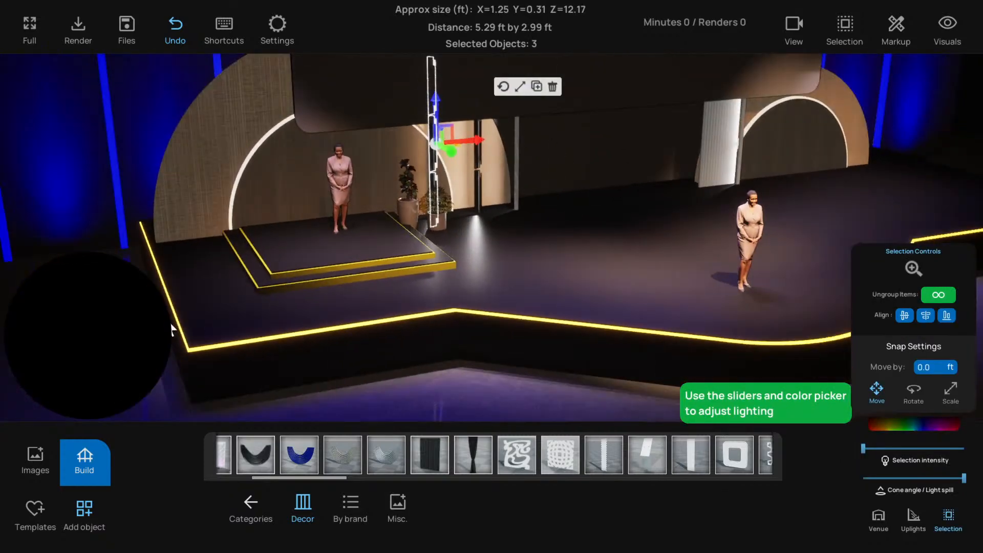
click(262, 353)
Add a tall white textured decor panel and place it behind the potted plants at the riser's edge
scroll(527, 453, down, 3)
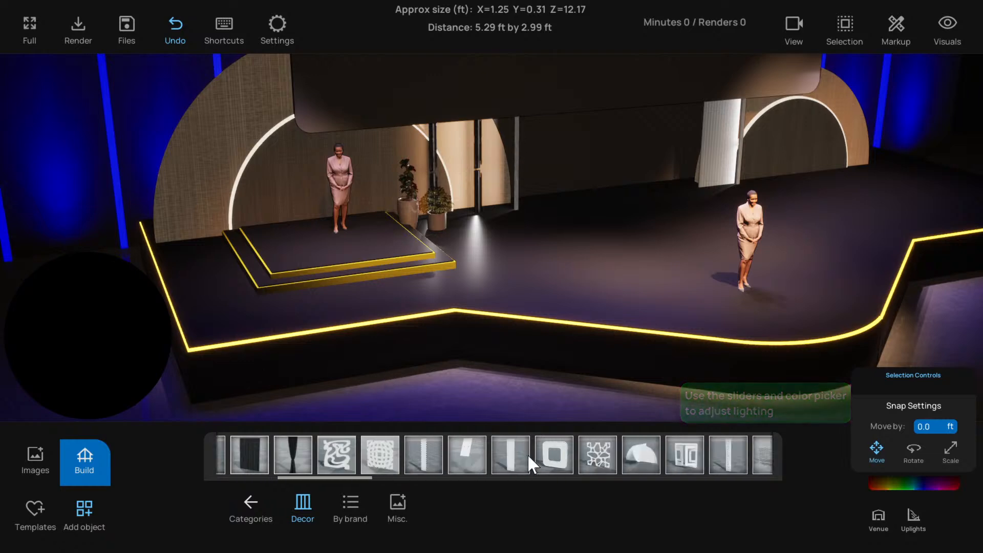
drag(454, 453, 430, 261)
key(w)
click(468, 283)
key(w)
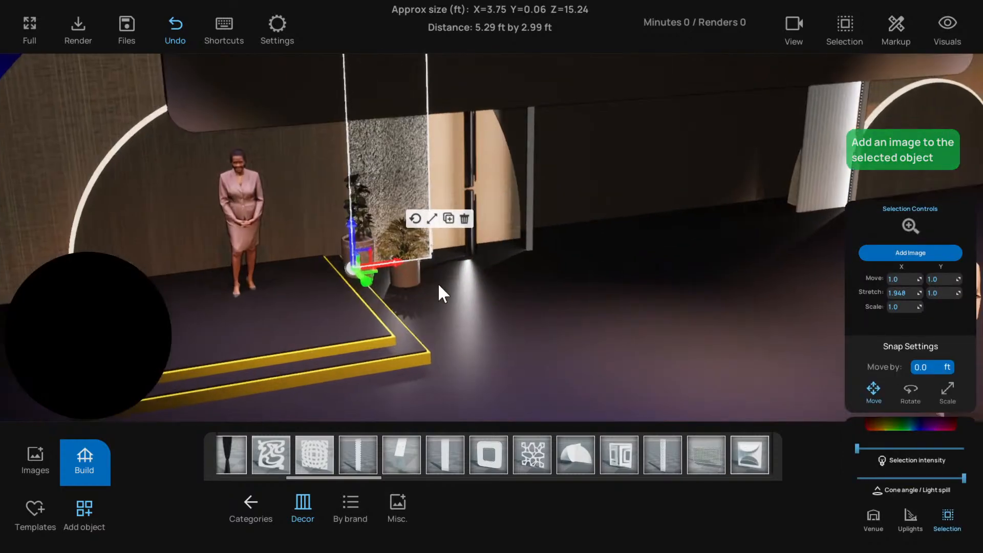
right_drag(439, 285, 322, 299)
key(w)
drag(273, 320, 275, 294)
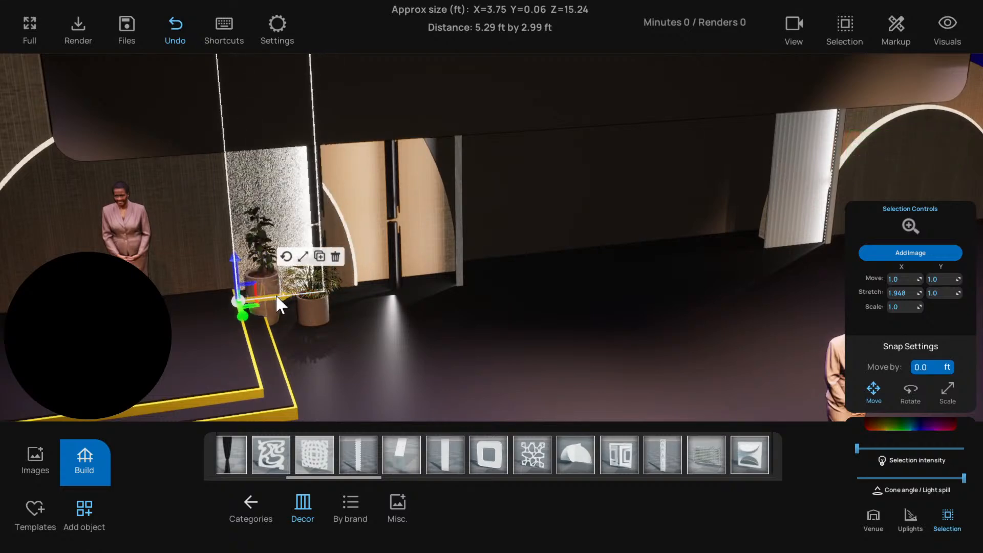
key(s)
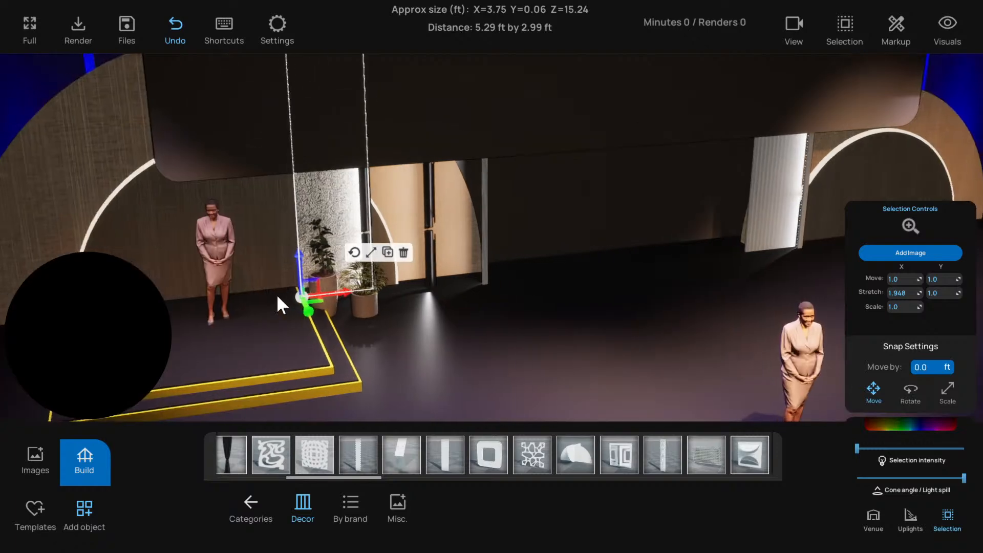
right_drag(277, 294, 284, 269)
click(143, 330)
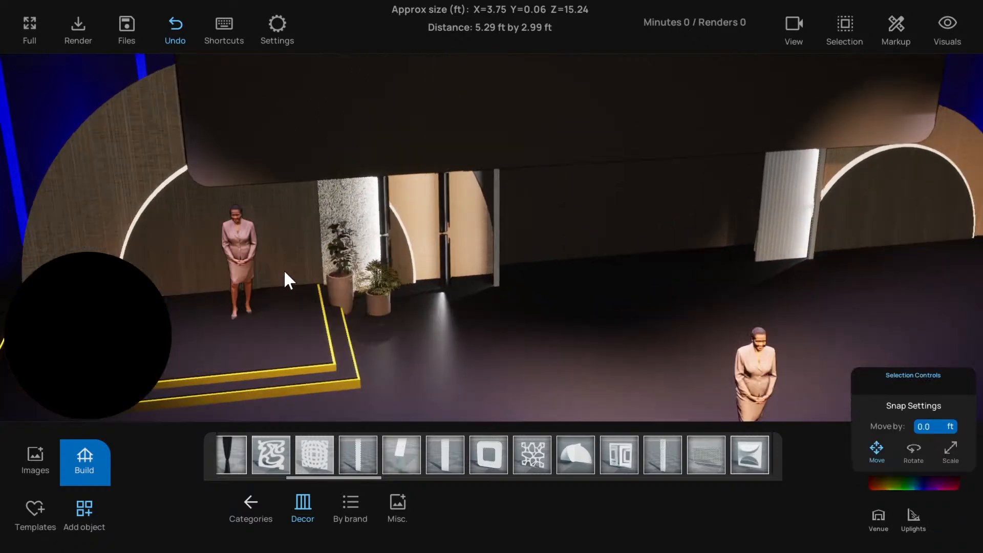
Examine the textured panel behind the plants from several nearby viewpoints
key(s)
key(w)
key(w)
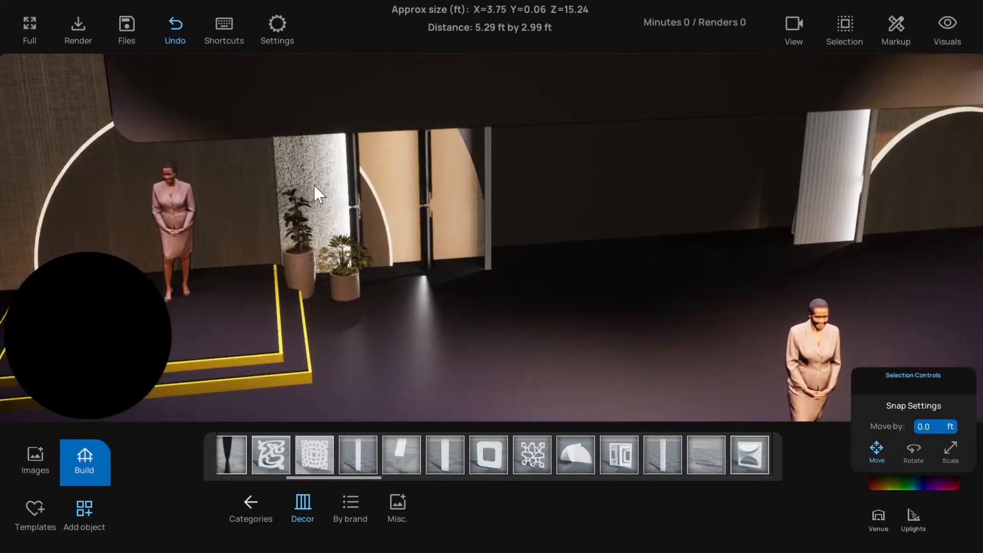
key(d)
key(q)
key(e)
key(q)
key(a)
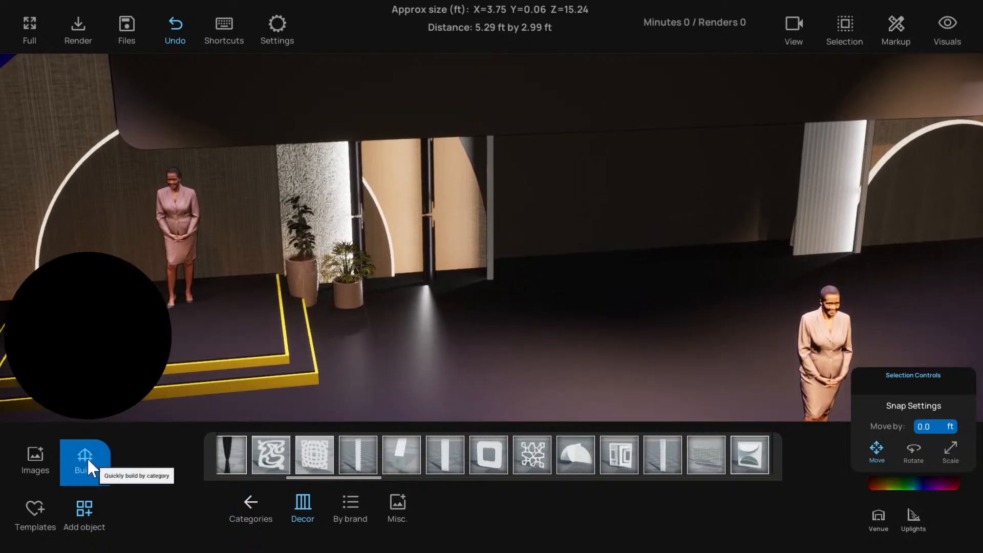
Add a Basic Cube shape to the open stage floor beside the potted plants
click(87, 517)
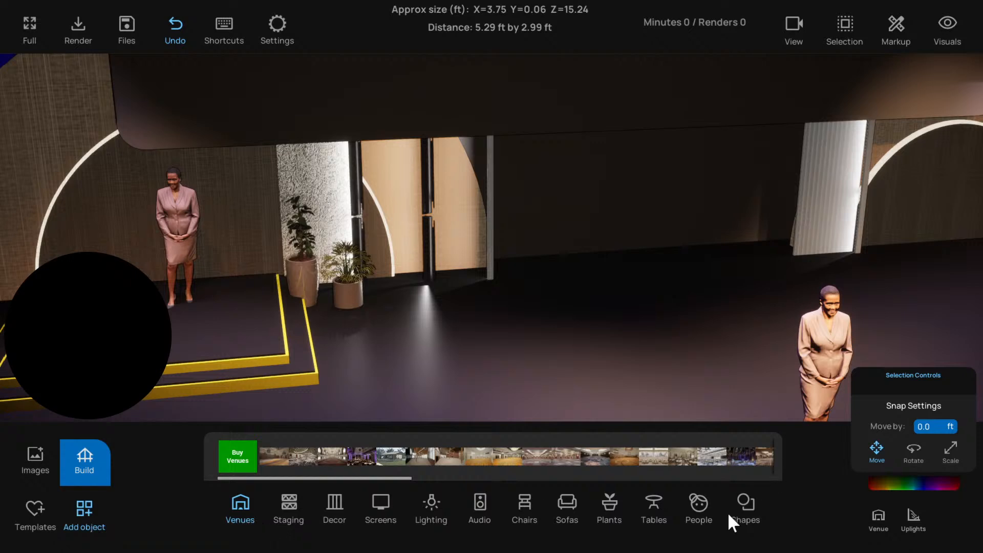
click(751, 507)
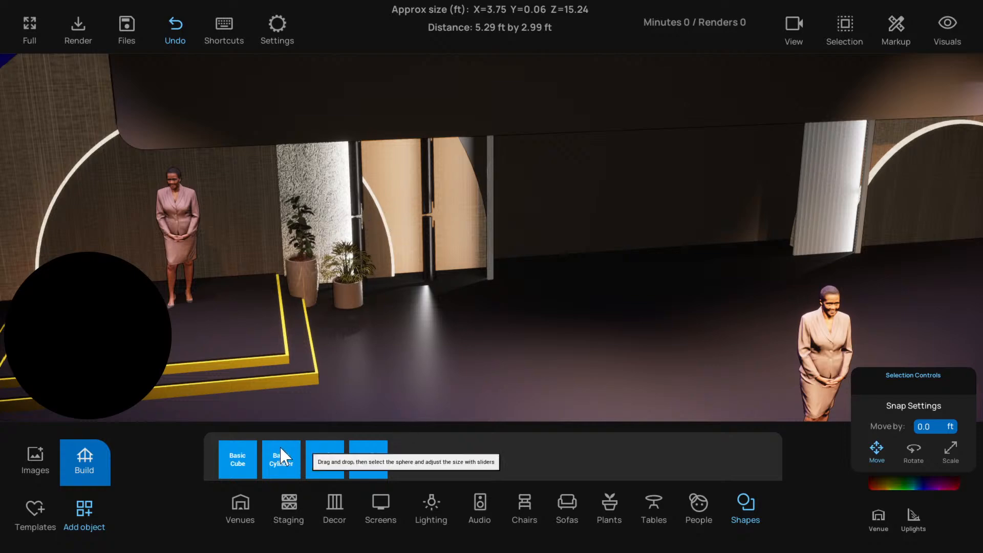
drag(225, 463, 457, 329)
scroll(407, 266, up, 3)
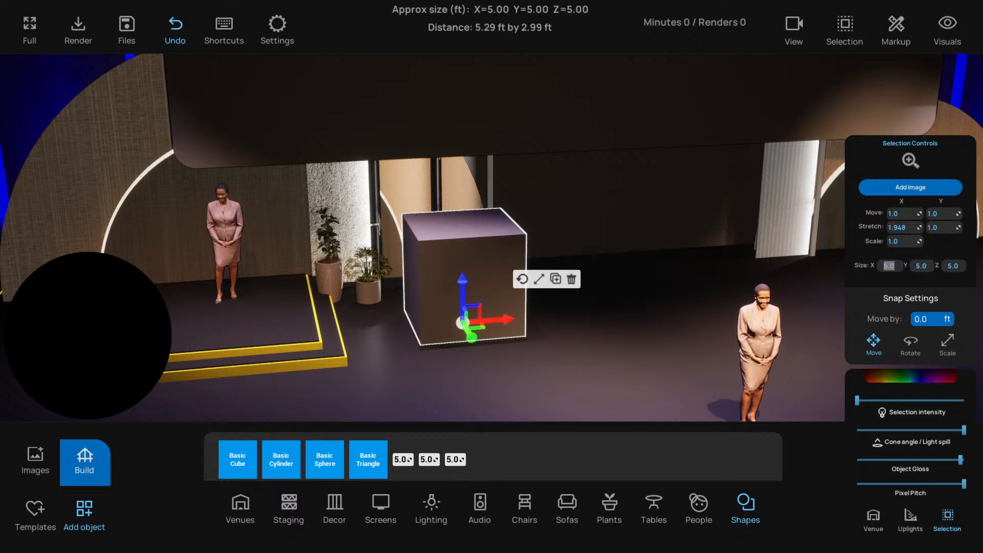
Resize the cube into a thin upright slab 4 ft wide, 0.1 ft deep and 10 ft high
text(4)
key(Tab)
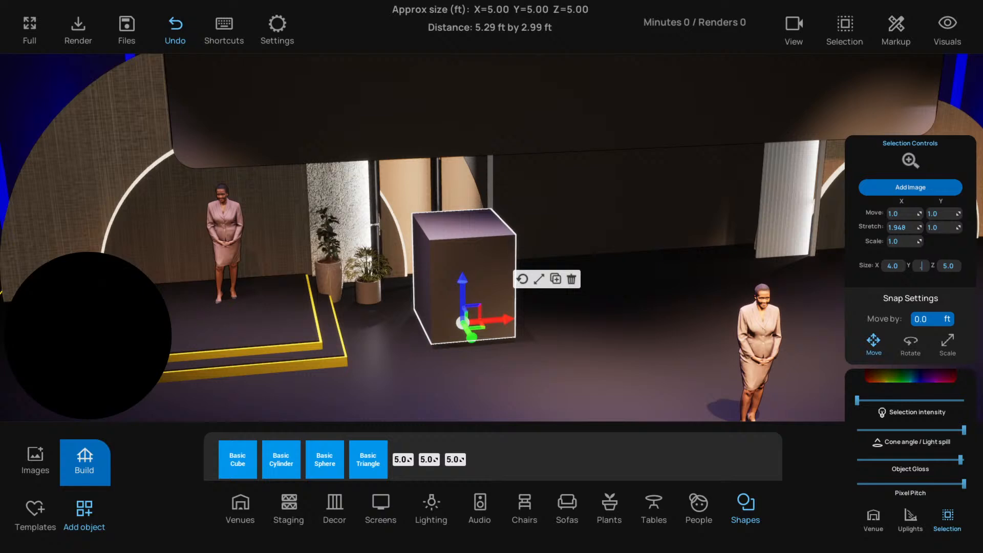
text(.1)
key(Tab)
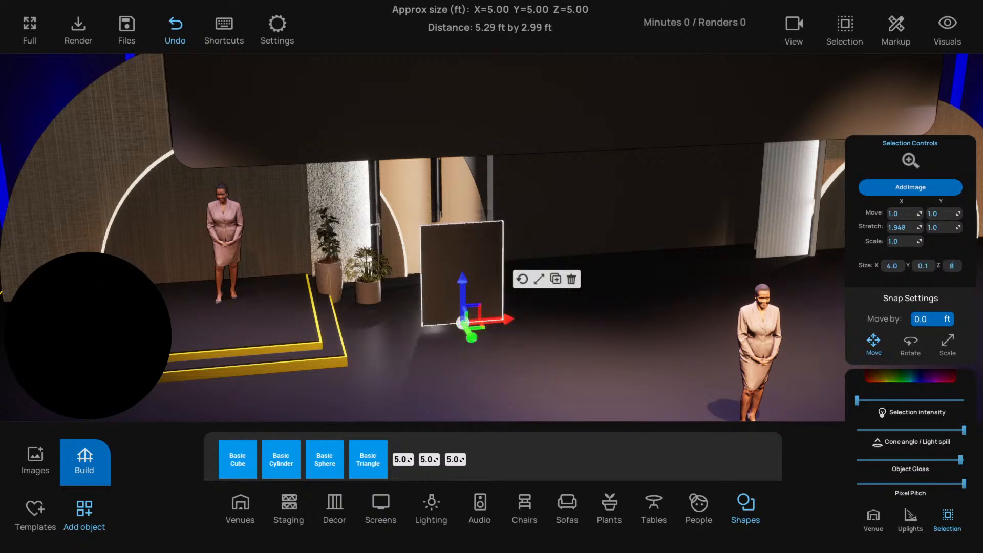
text(8)
key(Return)
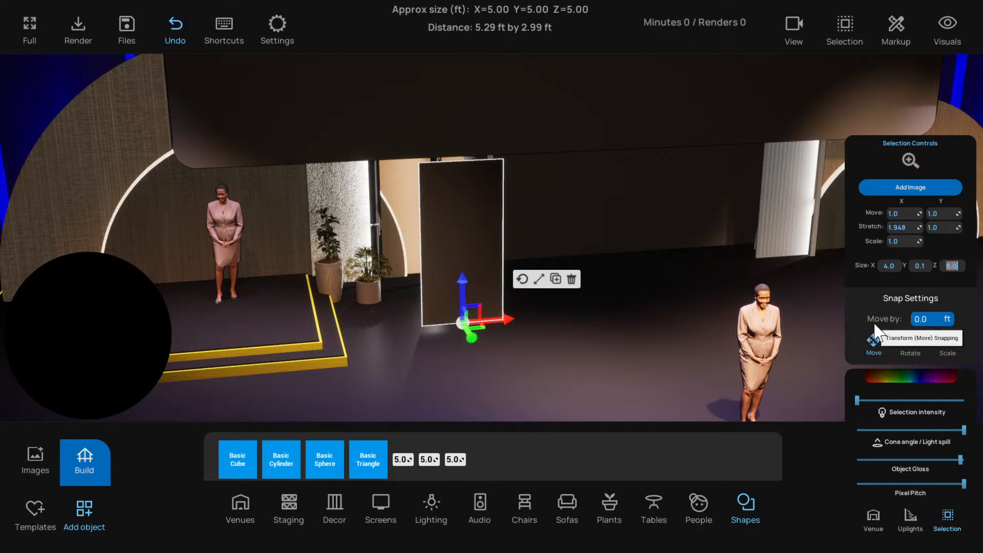
key(Return)
Apply the white fluted image from the image library to the upright slab
click(35, 460)
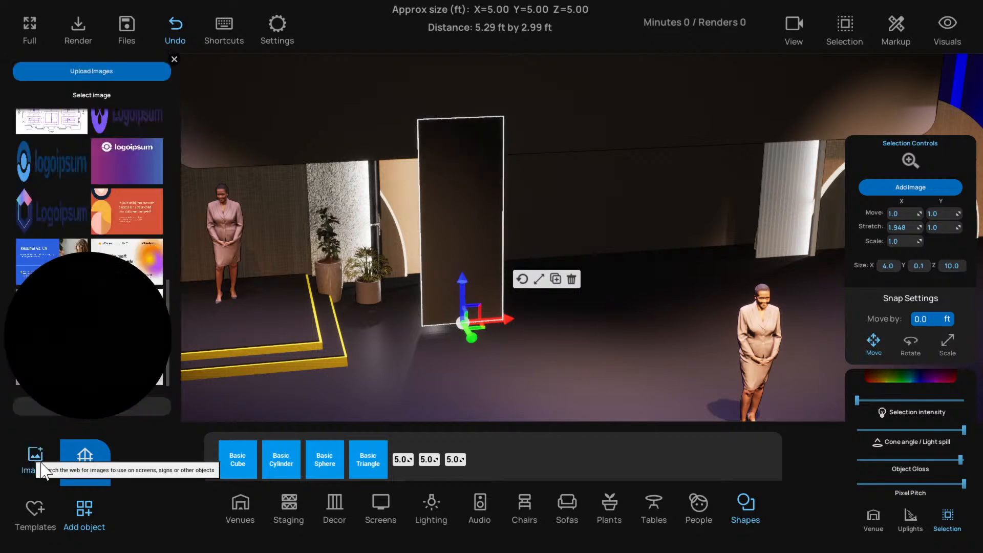
scroll(92, 205, up, 5)
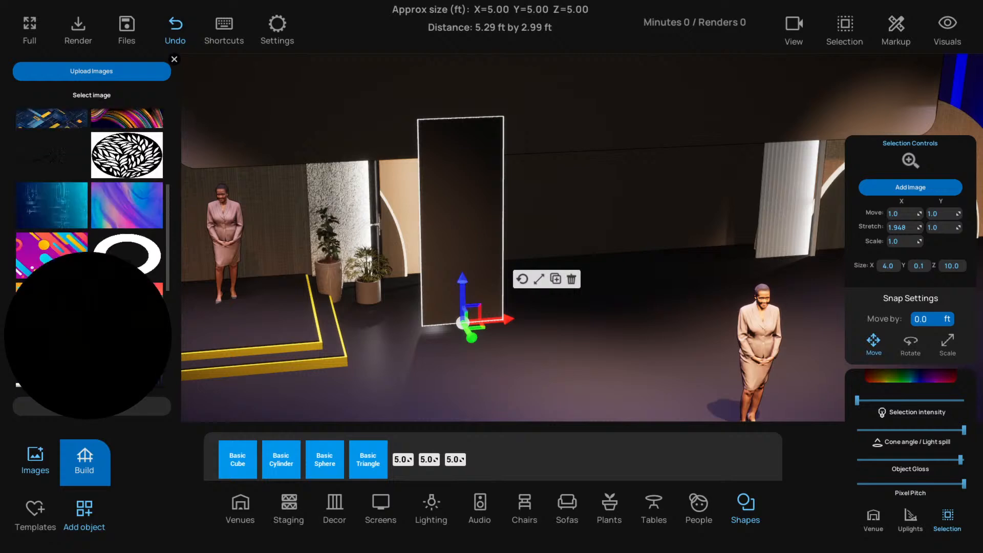
scroll(92, 205, down, 10)
scroll(92, 205, down, 3)
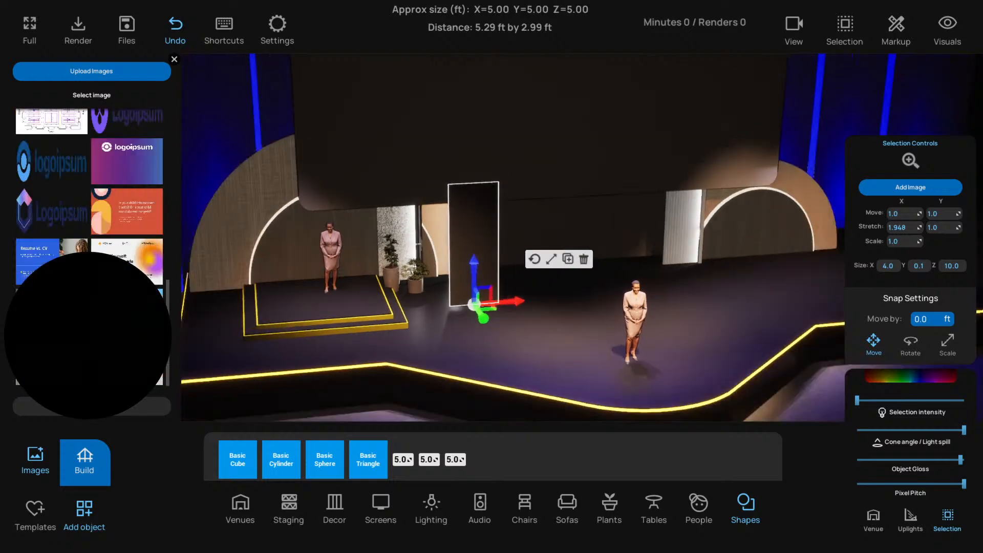
scroll(92, 205, up, 10)
scroll(85, 236, up, 3)
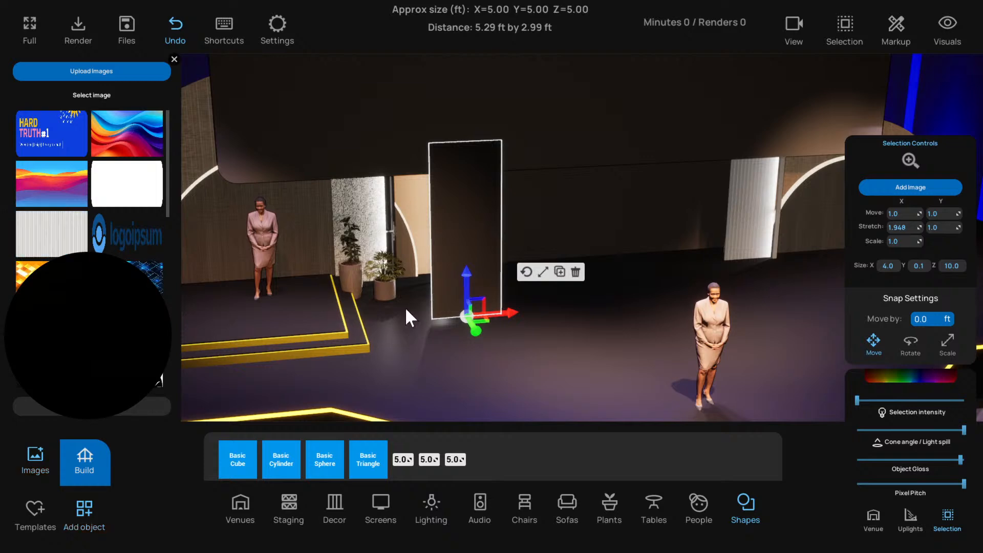
scroll(406, 314, up, 5)
scroll(395, 297, down, 3)
scroll(522, 266, up, 5)
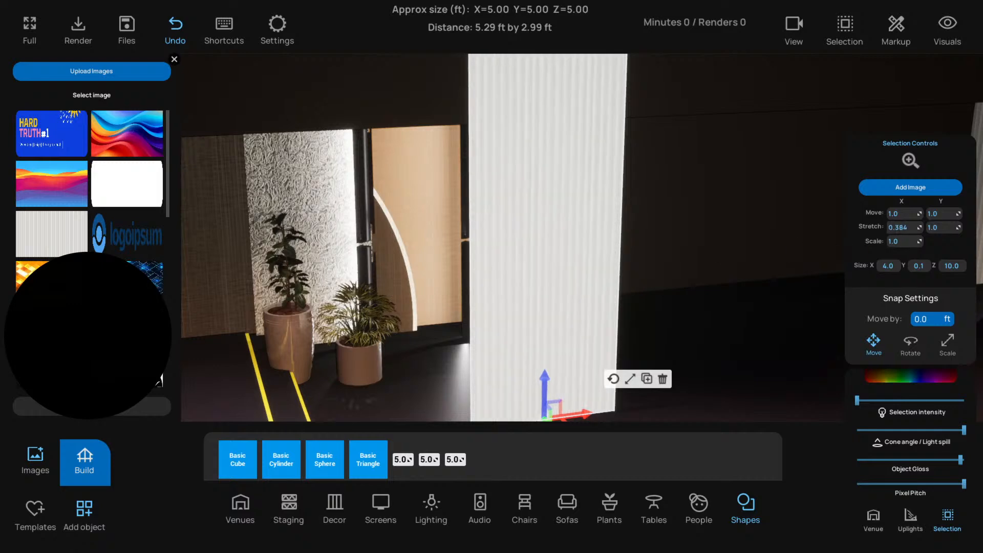
Set the slab image's X stretch to 0.274 and raise its selection intensity slightly
drag(904, 227, 893, 227)
scroll(680, 286, down, 4)
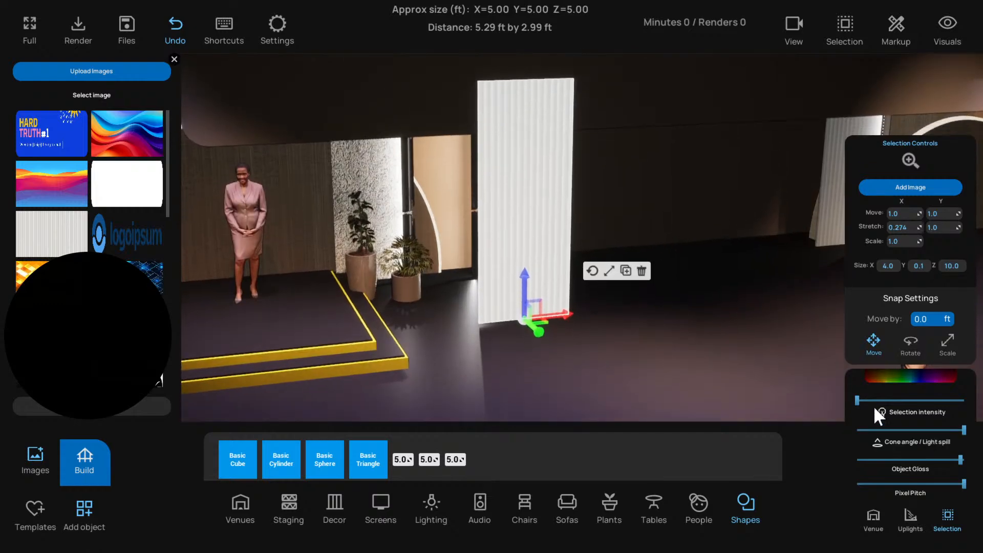
drag(858, 400, 864, 400)
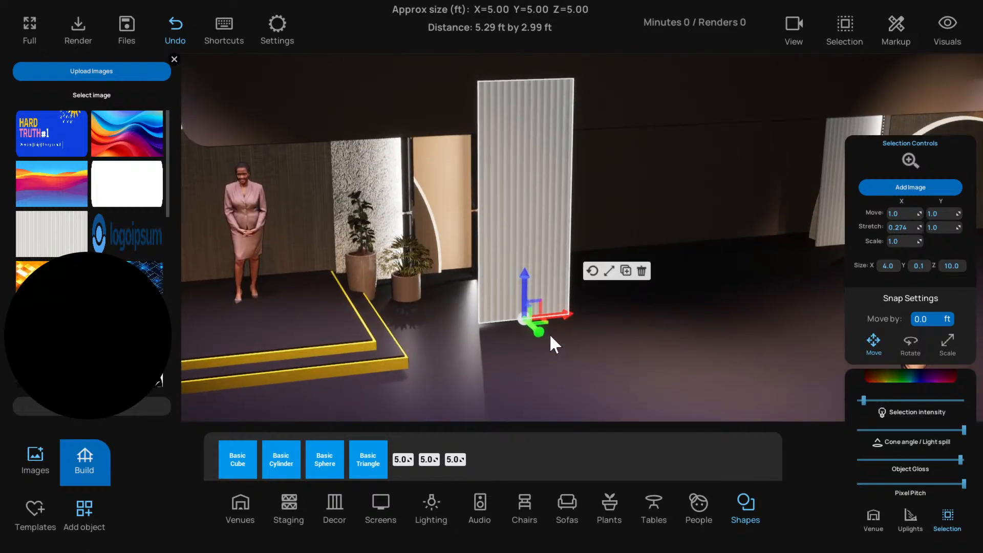
Move the fluted slab back in line with the panel behind the plants, then delete it
drag(549, 335, 498, 270)
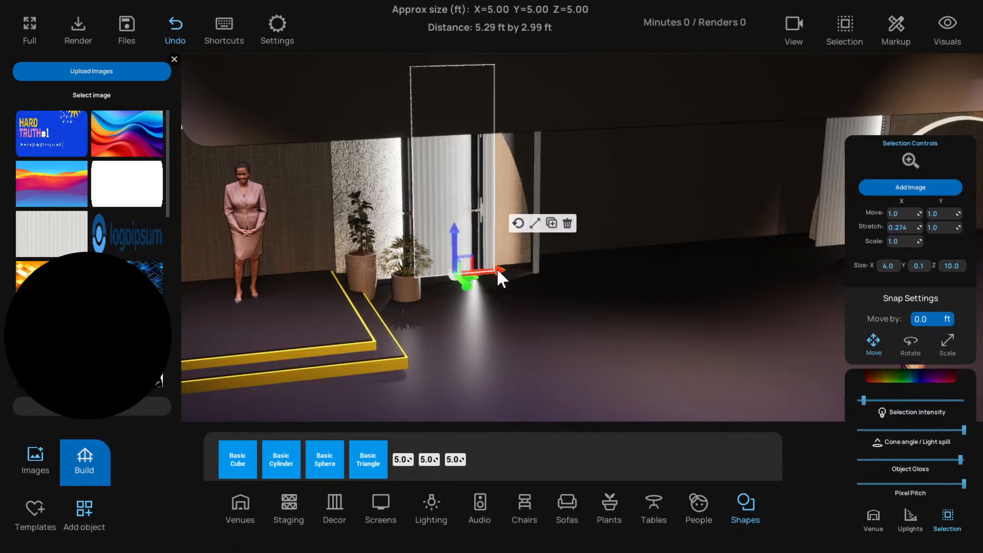
scroll(445, 231, up, 2)
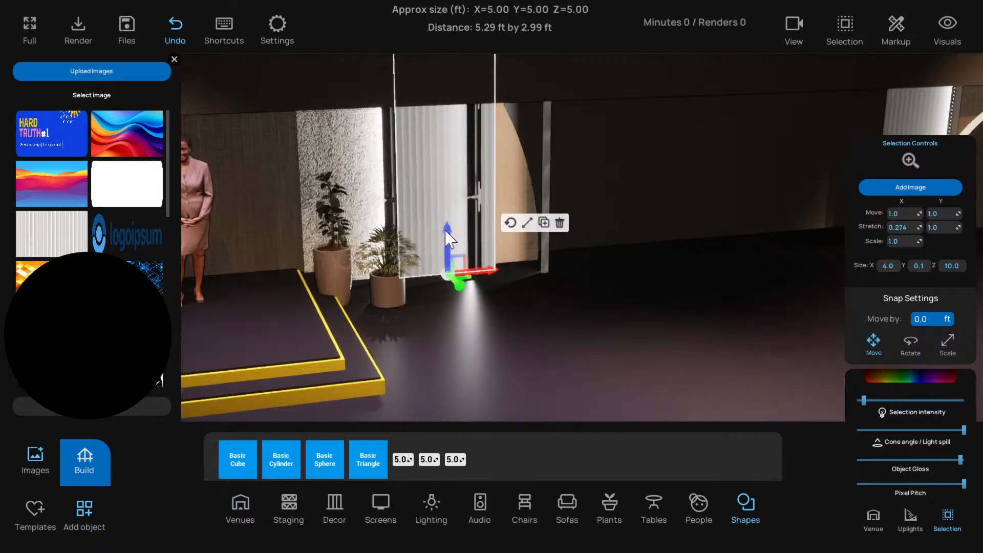
click(556, 226)
Try a diamond-patterned decor piece in place of the textured panel behind the plants, then swap it for Atomic_Bianca_Rosa
click(328, 171)
scroll(386, 167, down, 2)
right_drag(387, 168, 376, 171)
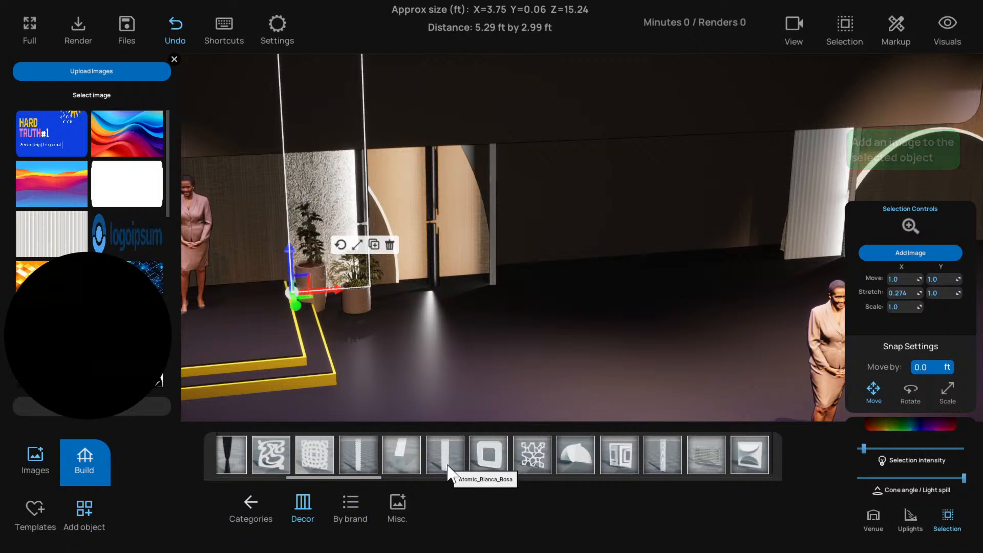
click(372, 454)
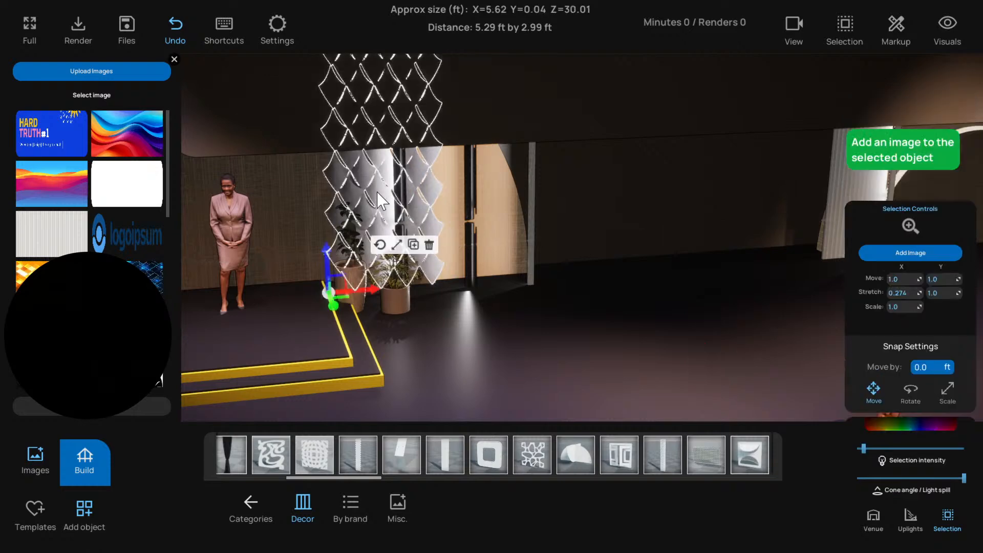
click(446, 455)
Swap the panel behind the plants for one with curved layered strips, and try out a wavy decor panel beside it
scroll(511, 453, down, 2)
scroll(511, 453, down, 2)
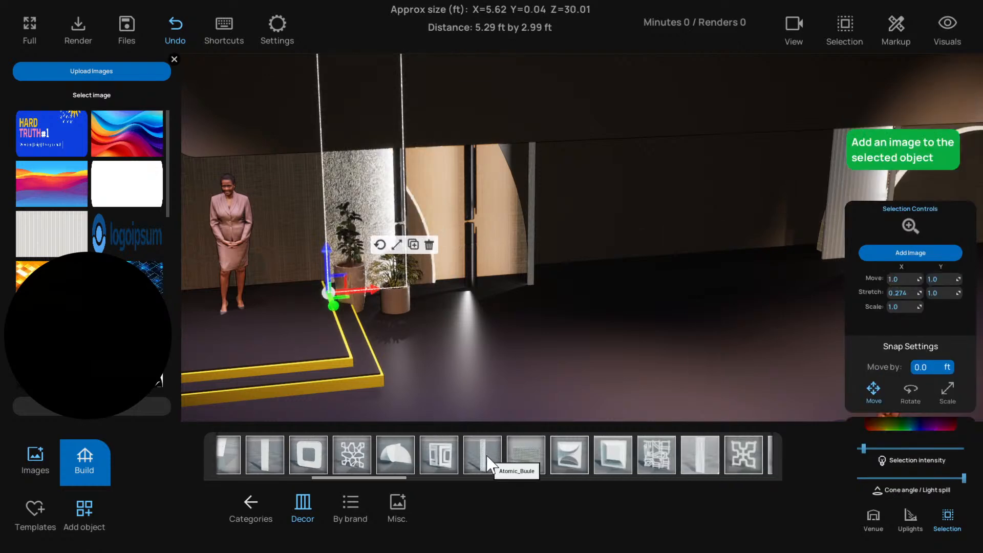
click(511, 453)
scroll(509, 452, down, 3)
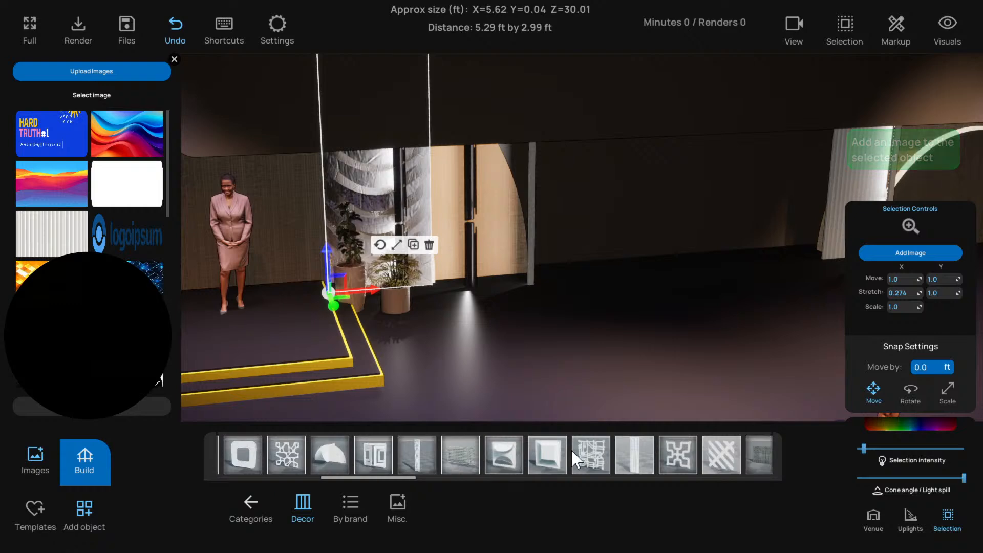
click(601, 454)
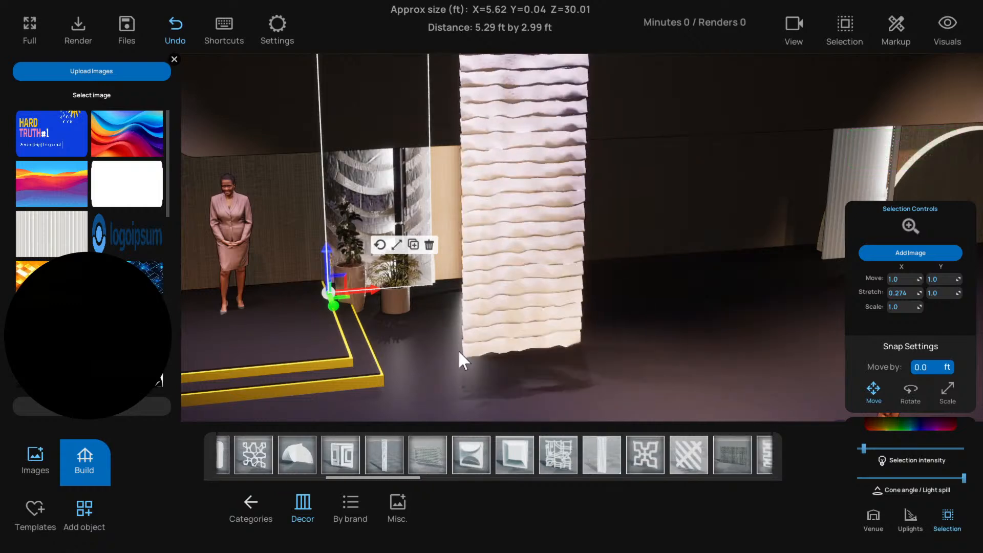
Replace the strip-layered panel with the rough, deeply textured decor panel and shift it sideways behind the potted plants
scroll(589, 459, down, 4)
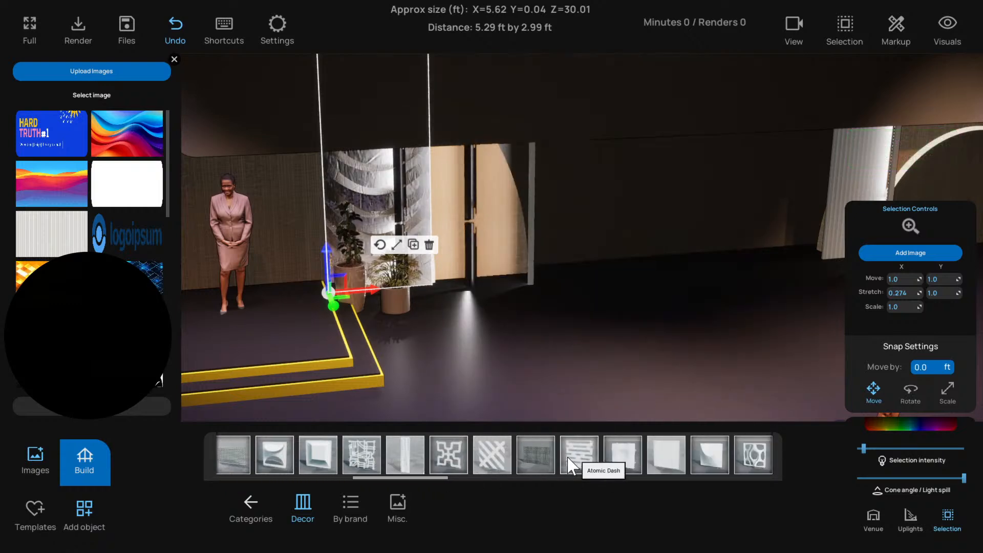
scroll(571, 463, down, 3)
scroll(567, 455, down, 8)
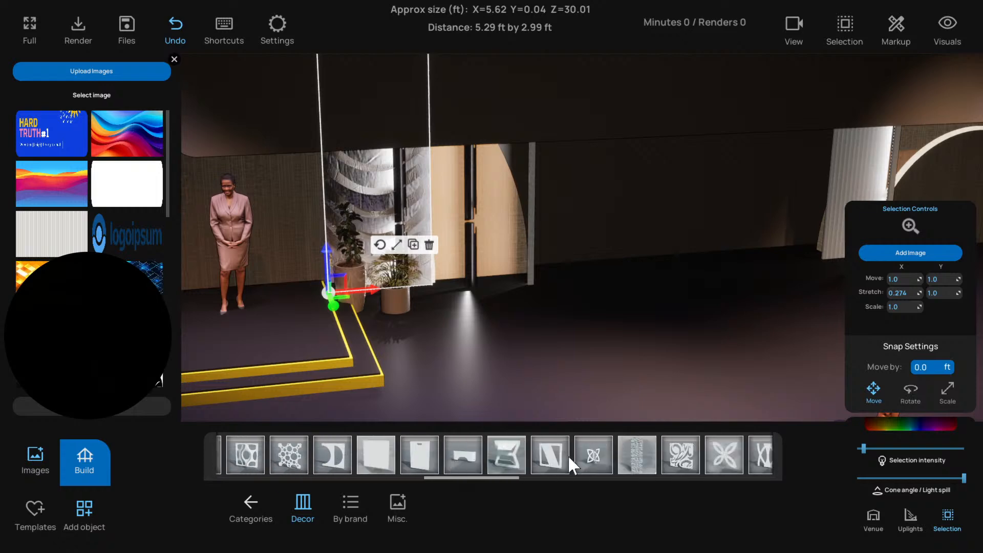
click(607, 459)
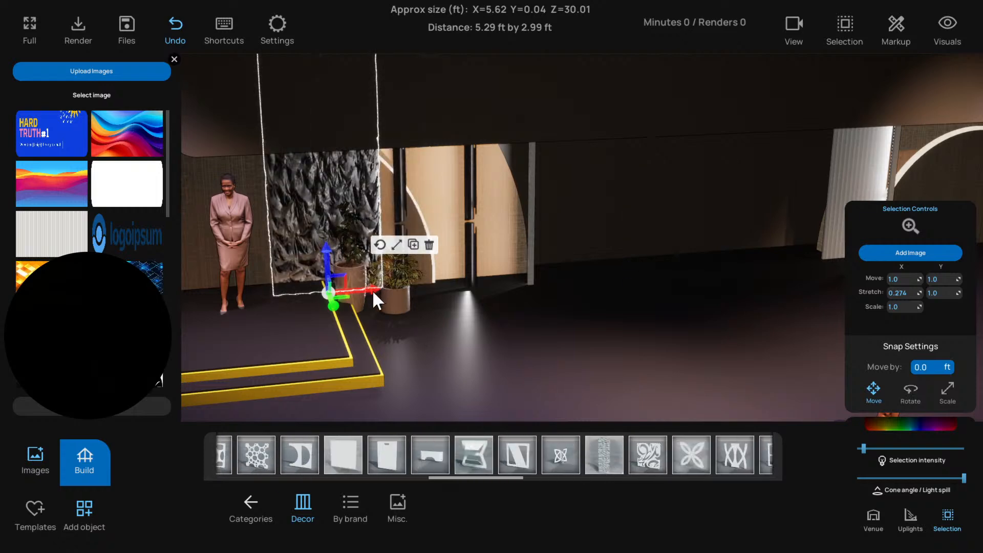
drag(373, 290, 679, 318)
Duplicate the rough textured panel and inspect the panels' spacing from the side
key(ctrl+c)
scroll(501, 312, up, 5)
scroll(502, 313, down, 3)
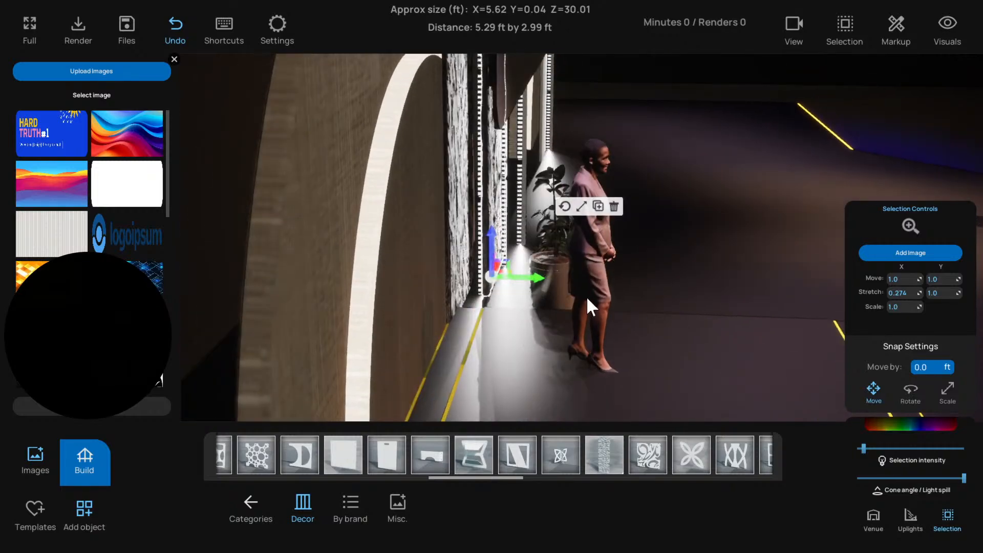
In the top-down line view, position the duplicated panel in front of the first one, offset sideways and partly overlapping it
key(t)
key(f)
scroll(477, 311, up, 2)
drag(478, 311, 466, 278)
drag(476, 200, 385, 217)
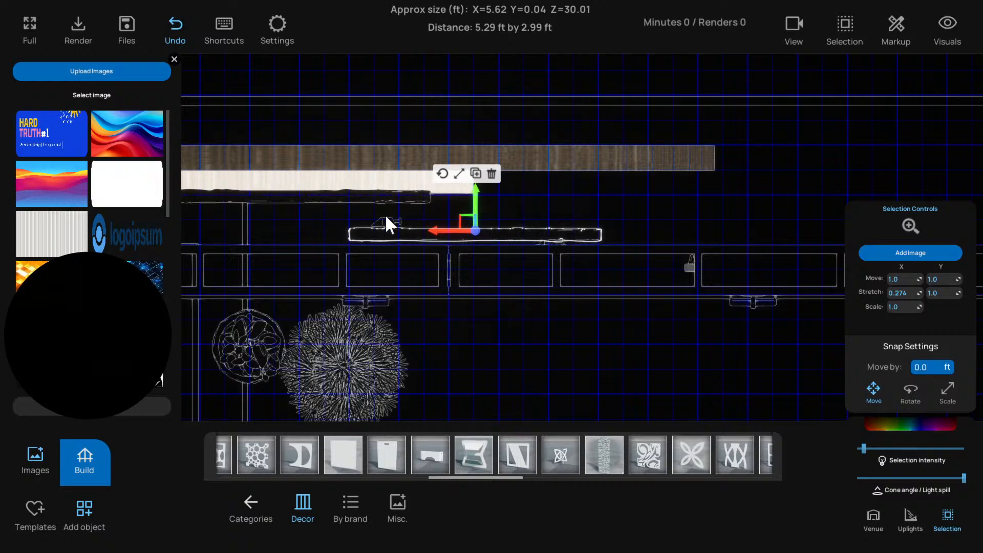
drag(444, 233, 411, 219)
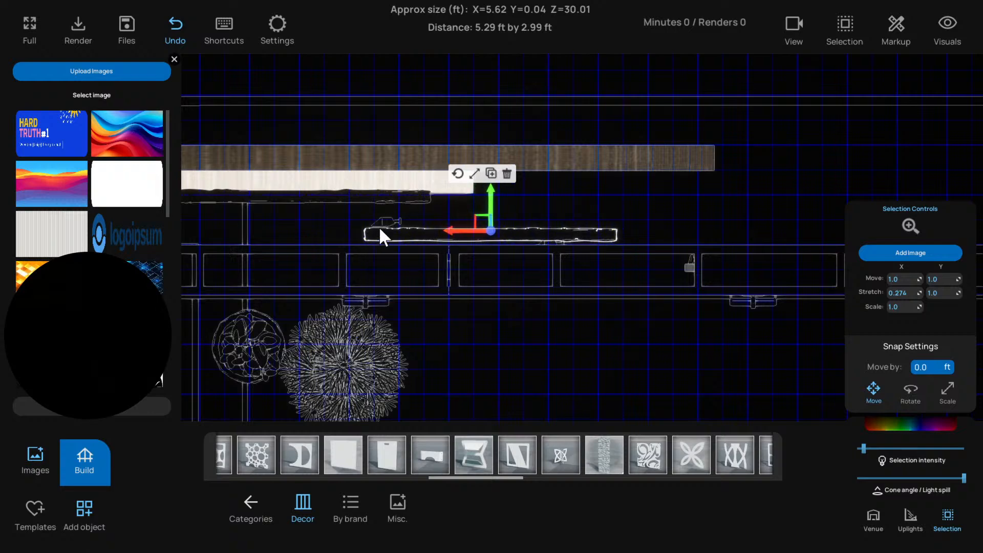
scroll(496, 242, down, 4)
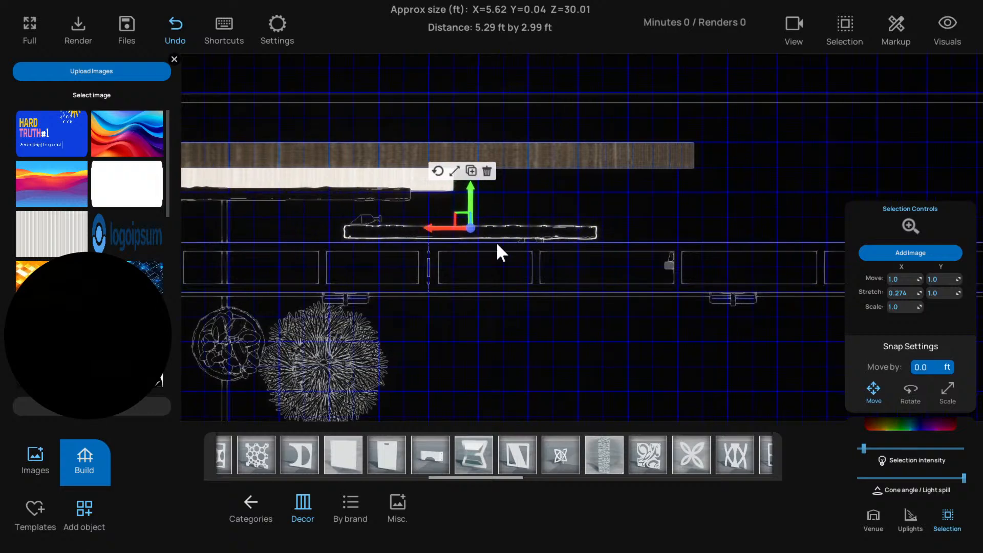
Duplicate the second rough textured panel, place the copy in front of it offset sideways, and shift the second panel sideways toward the first
key(ctrl+c)
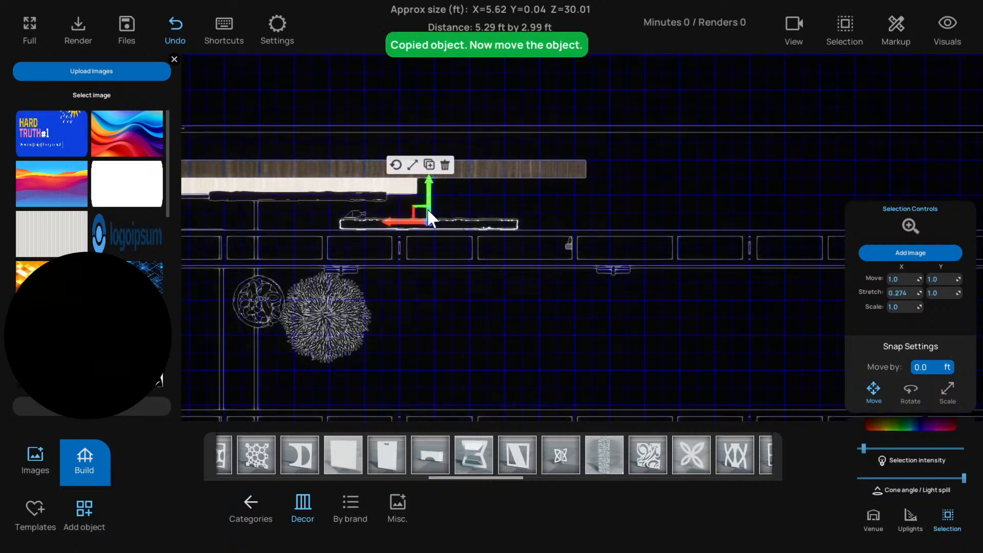
drag(429, 206, 493, 227)
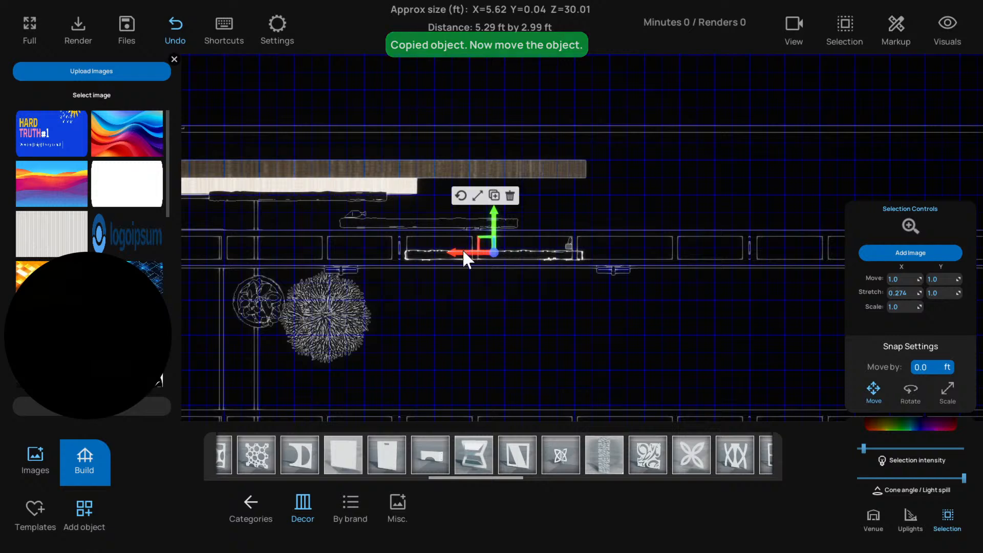
click(430, 223)
drag(409, 219, 369, 221)
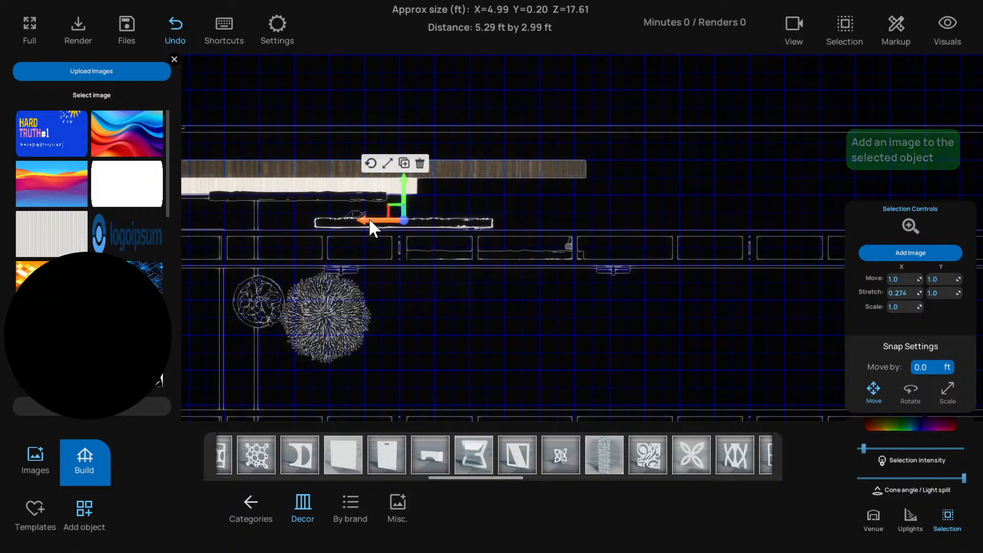
click(570, 241)
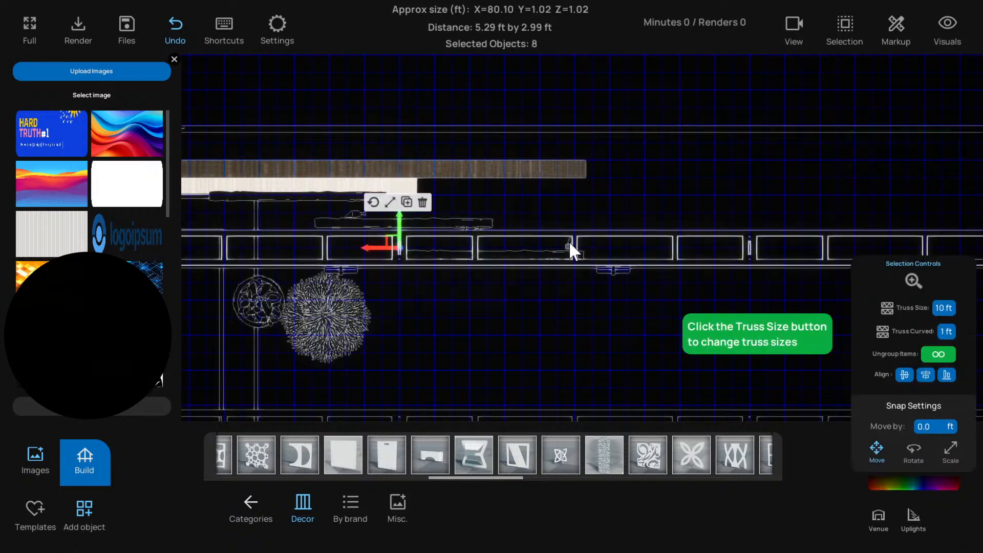
click(530, 216)
Examine how the three layered rough panels overlap behind the plants in the 3D view
key(t)
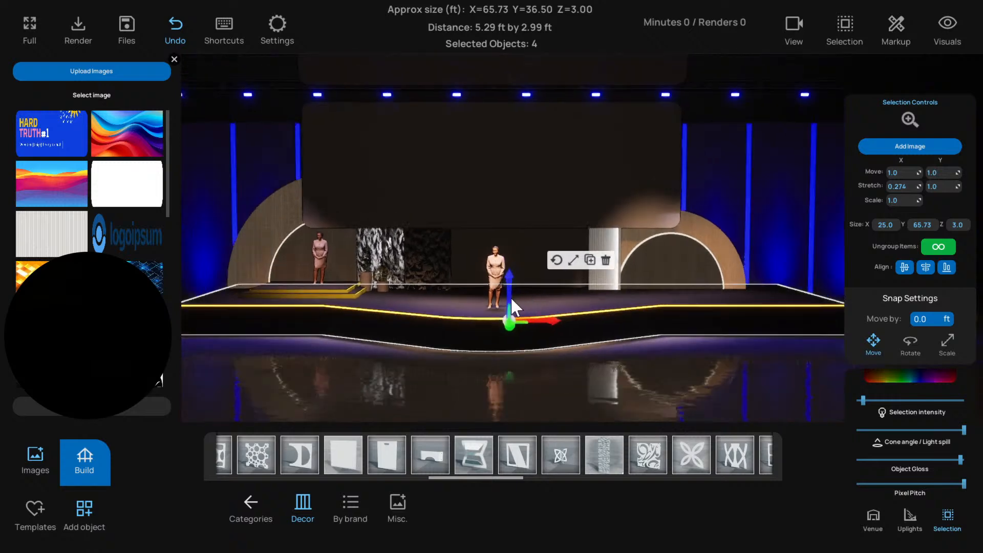
click(419, 327)
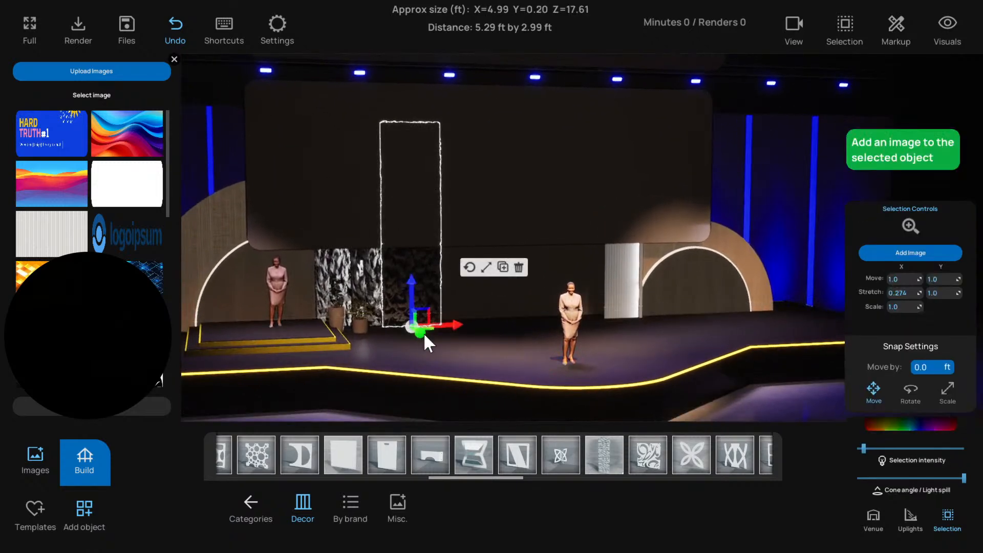
key(f)
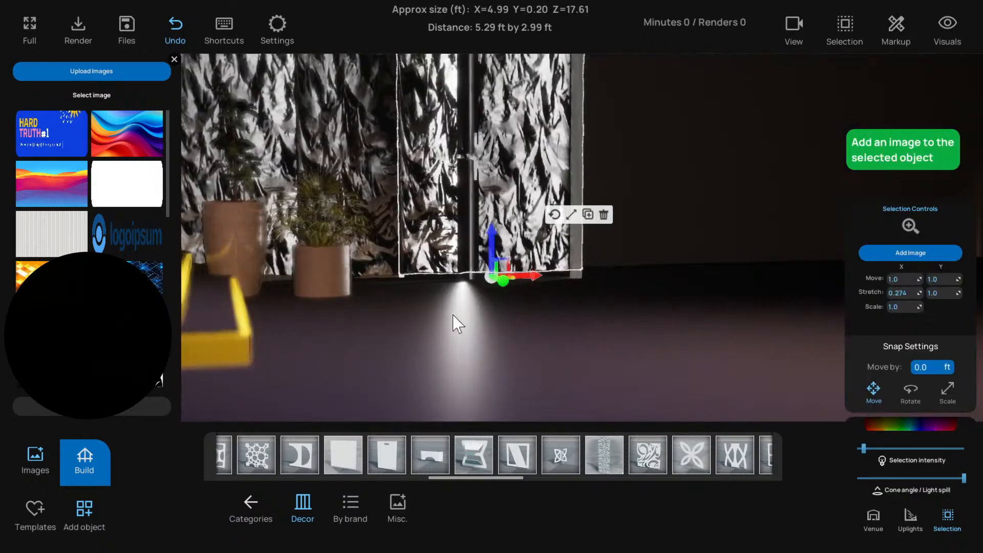
right_drag(452, 315, 477, 341)
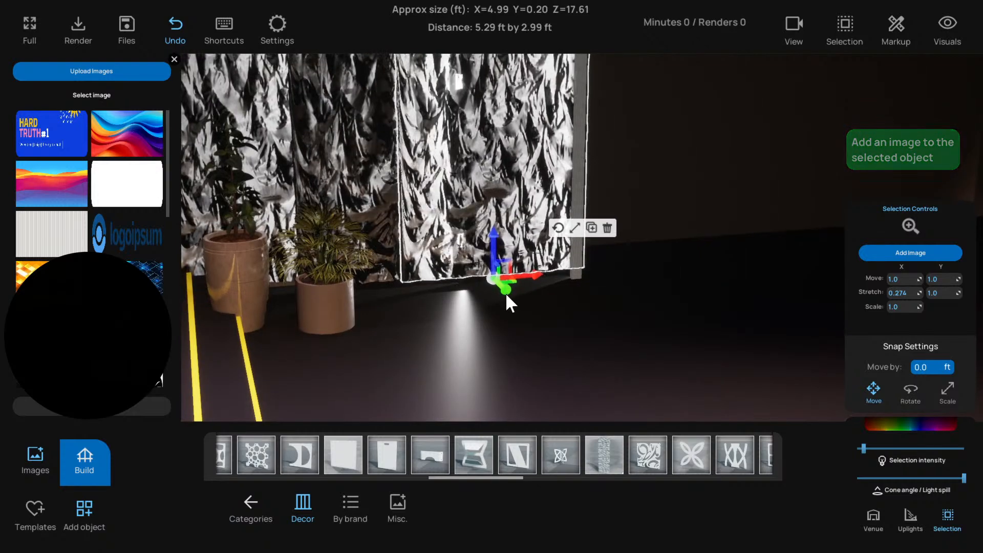
scroll(505, 292, down, 5)
scroll(506, 293, down, 1)
scroll(505, 292, up, 2)
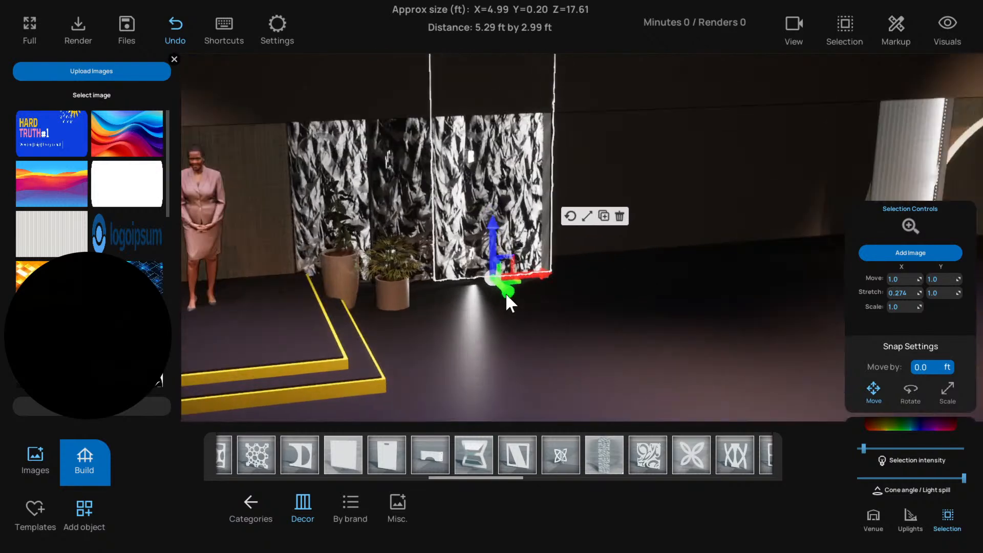
click(403, 219)
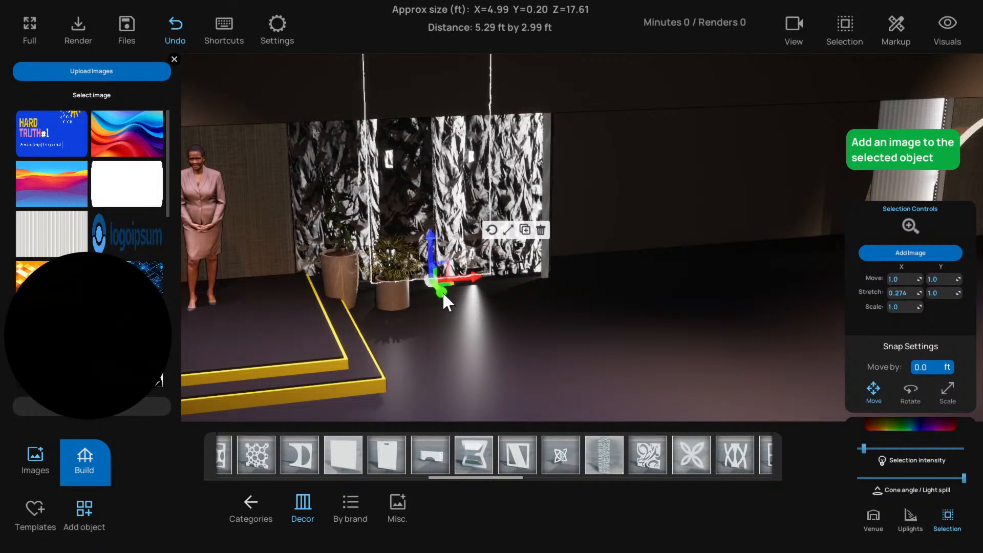
In the top-down line view, nudge the middle rough panel slightly forward and shift it sideways away from the first panel
key(t)
scroll(421, 211, up, 2)
middle_drag(421, 211, 457, 243)
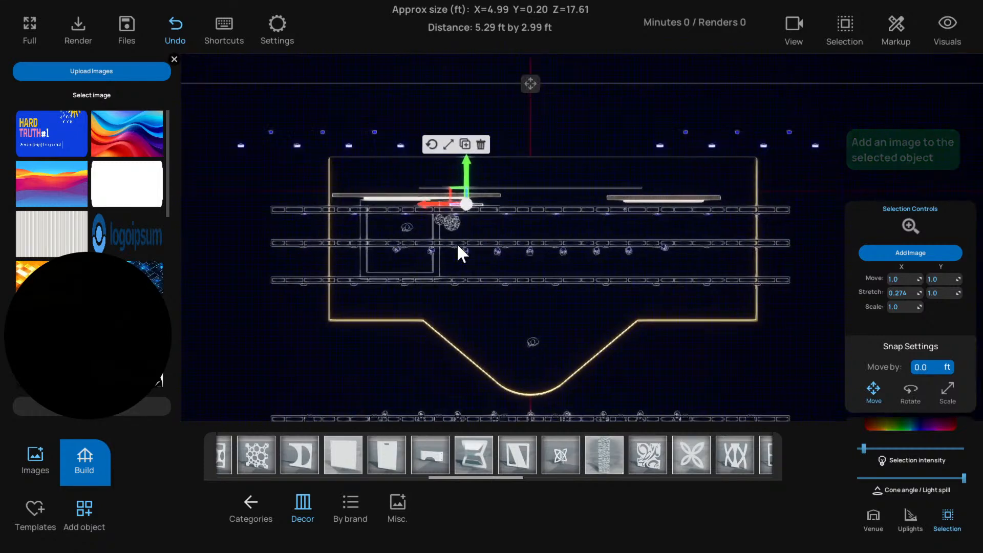
key(f)
scroll(451, 264, up, 6)
scroll(456, 275, down, 6)
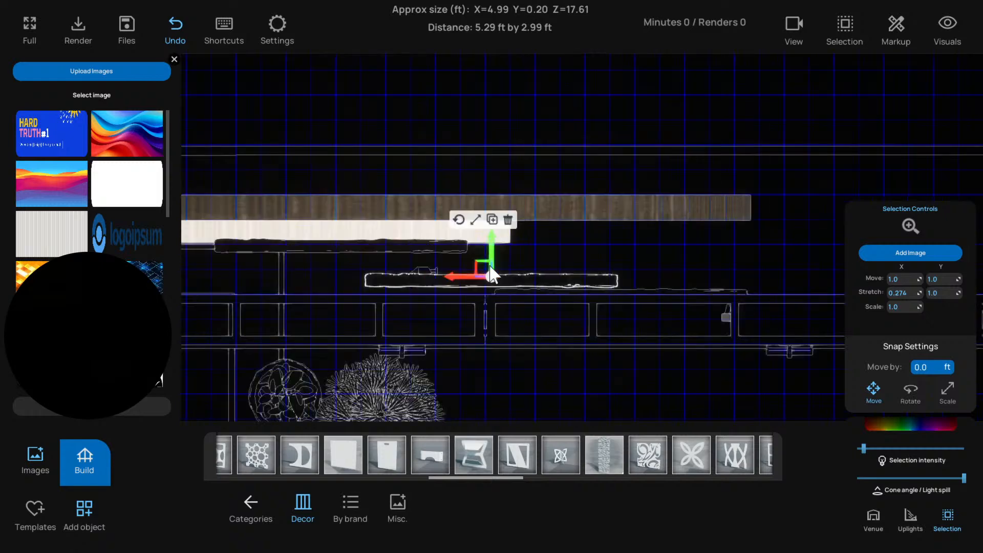
mouse_move(493, 248)
mouse_down()
mouse_move(497, 218)
mouse_move(499, 247)
mouse_up()
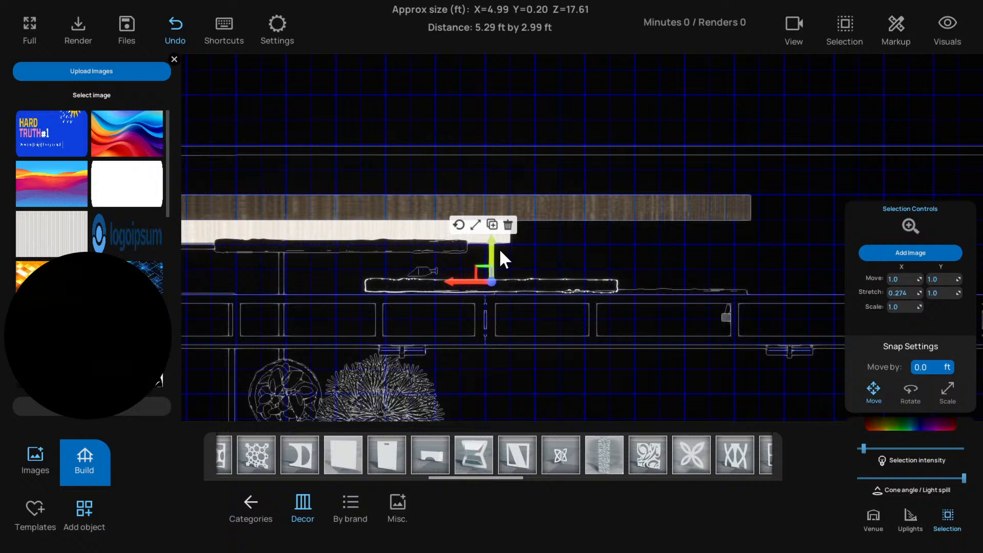
click(424, 271)
click(470, 273)
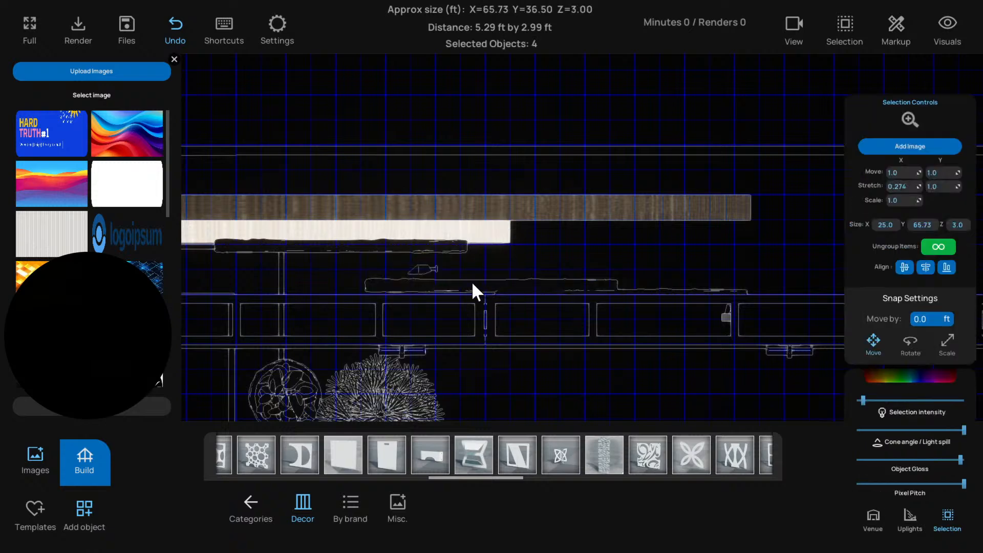
click(471, 281)
drag(468, 280, 507, 277)
middle_drag(609, 256, 589, 242)
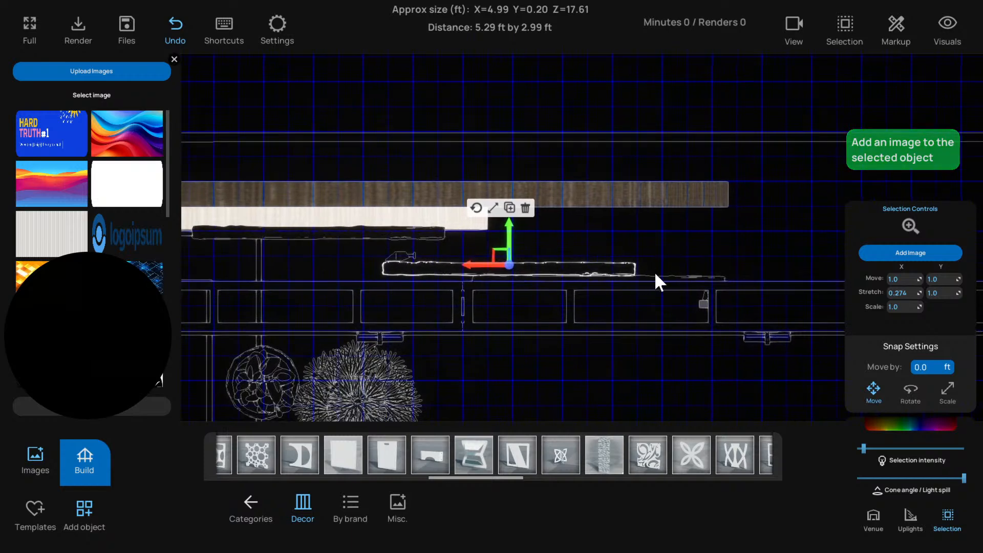
Move the truss group above the panels forward, clear of the front rough panel
scroll(654, 271, up, 3)
scroll(589, 254, down, 3)
click(480, 296)
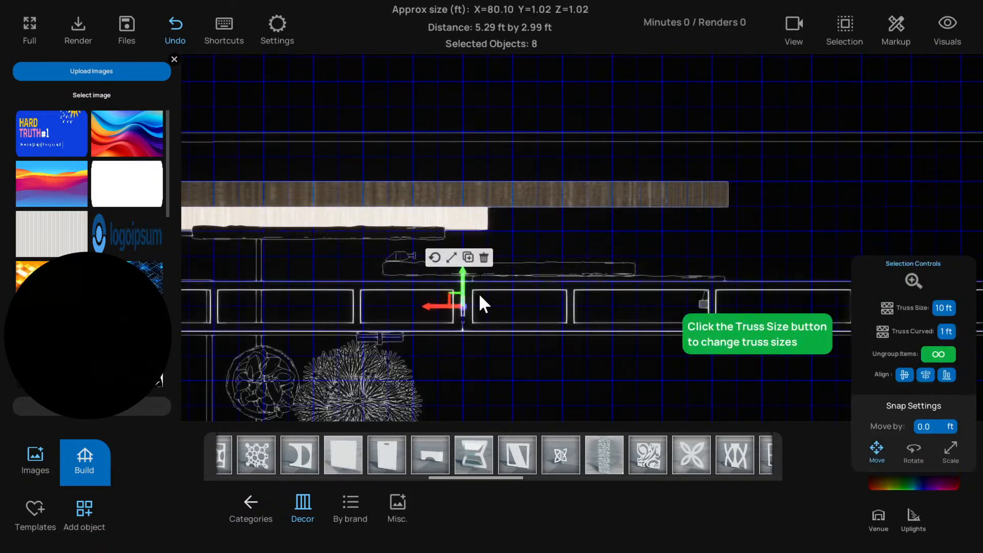
drag(461, 285, 459, 314)
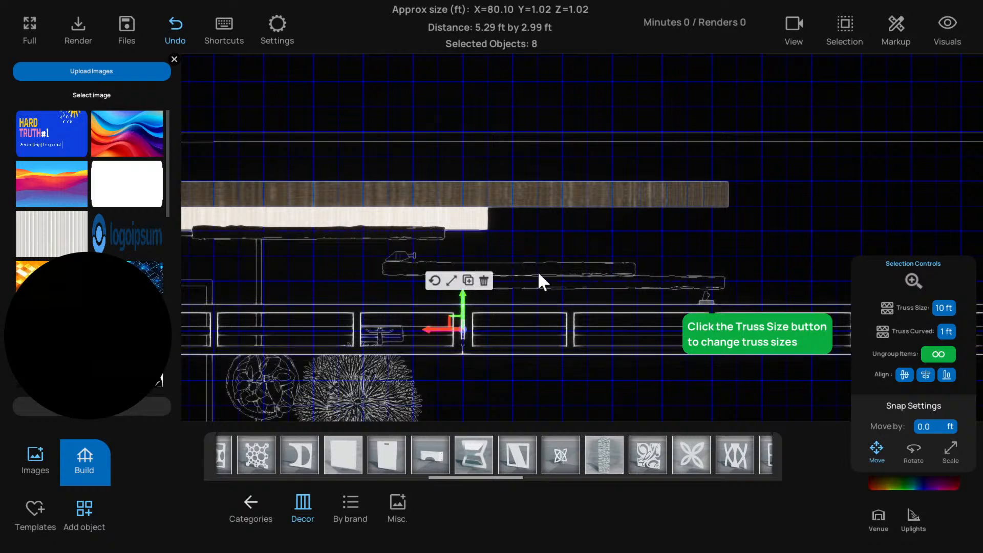
Move the front rough panel forward toward the truss, and reposition the middle panel between it and the first panel
click(537, 271)
click(502, 189)
click(503, 262)
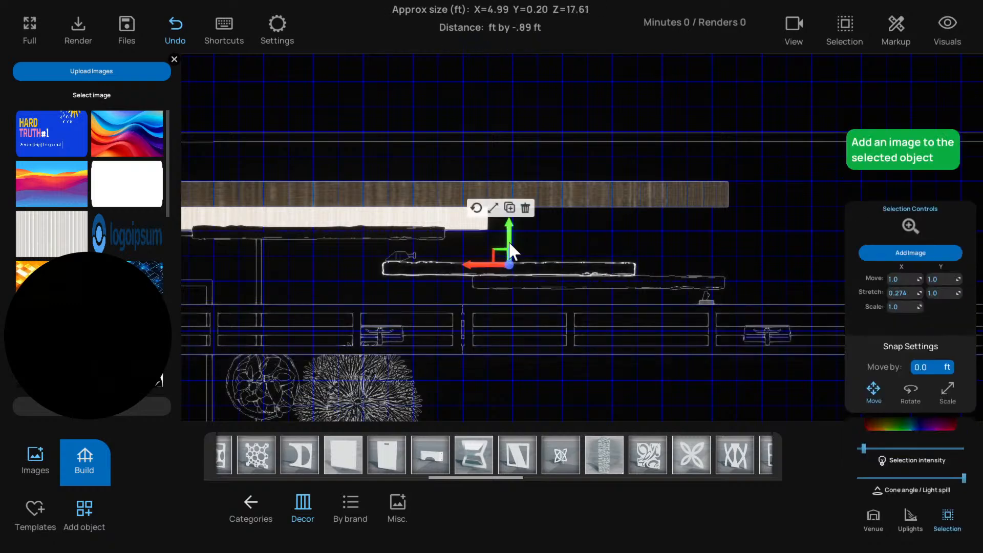
drag(508, 245, 512, 202)
click(545, 280)
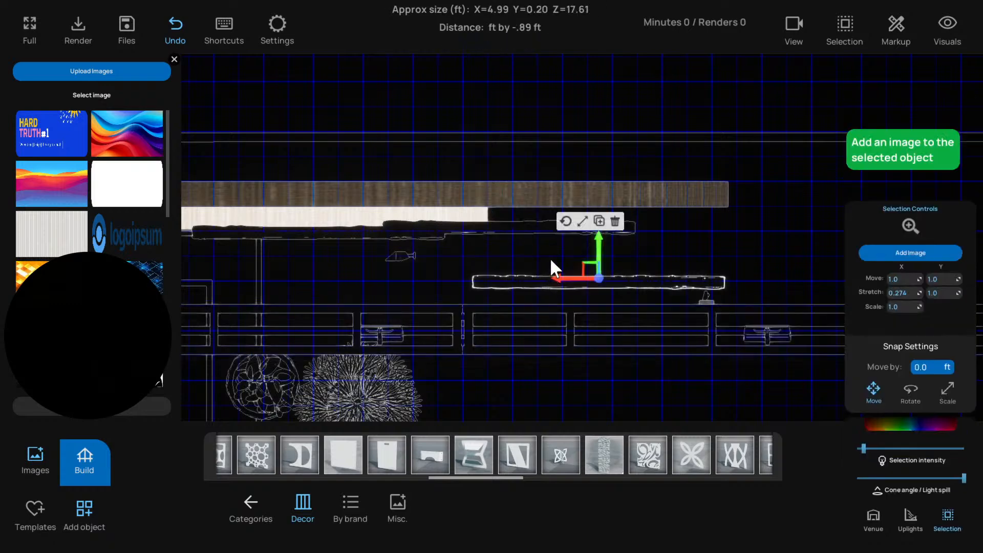
drag(597, 247, 575, 245)
click(570, 280)
click(534, 231)
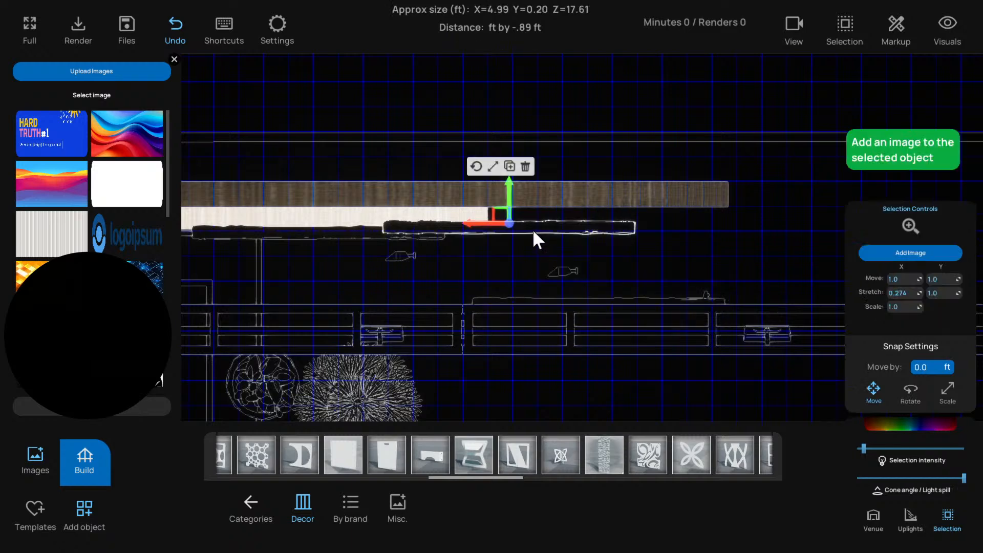
drag(513, 204, 509, 239)
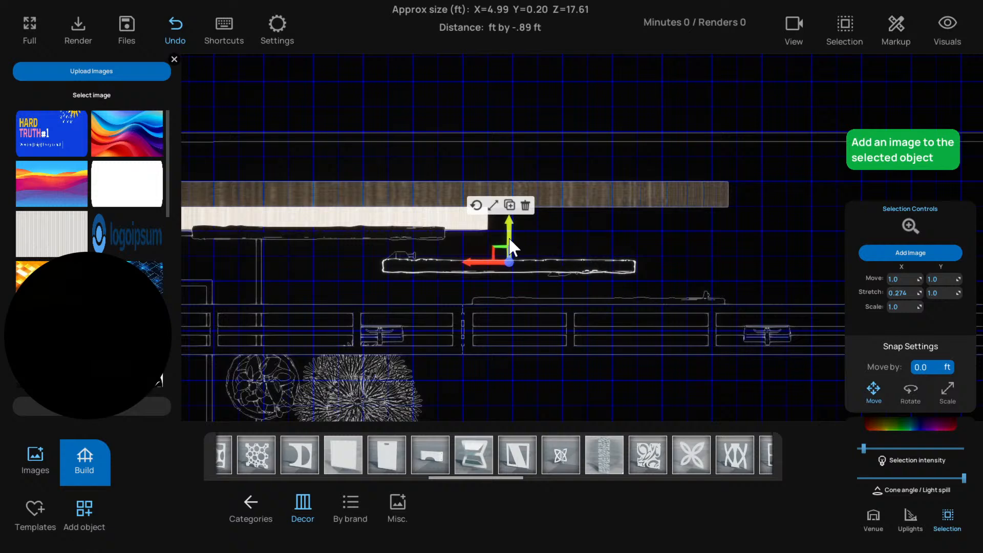
Move the light fixture group behind the front panel slightly forward, into the gap between the middle and front panels
click(556, 272)
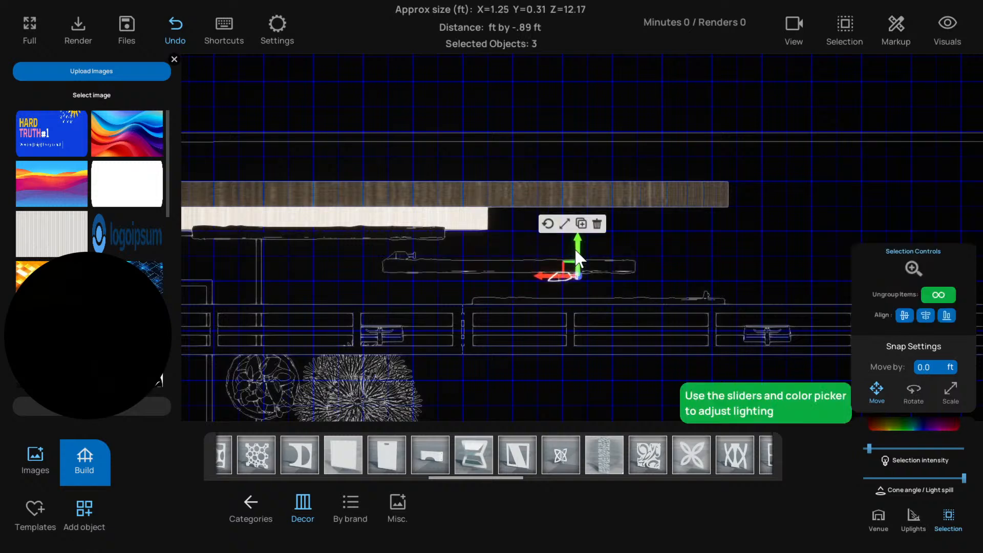
drag(575, 251, 569, 263)
click(534, 266)
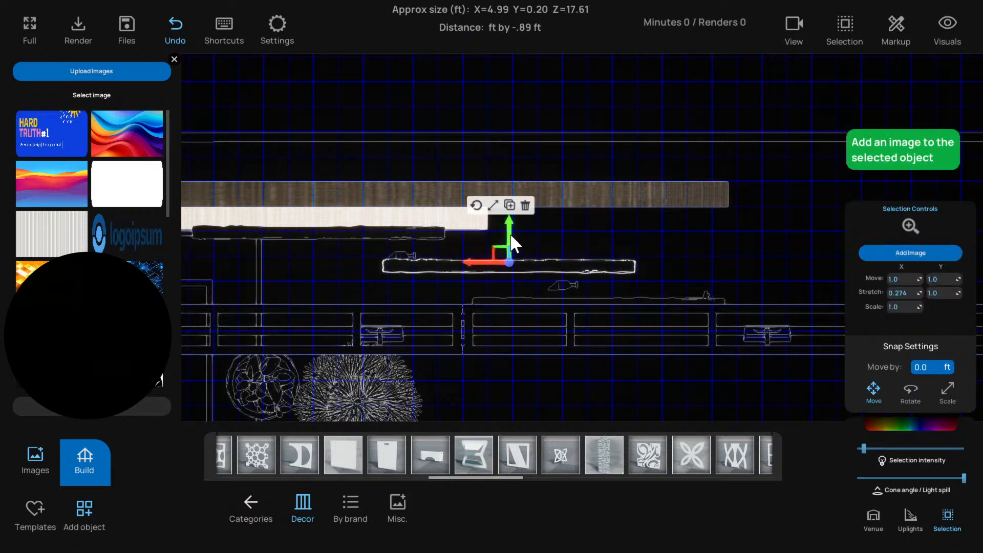
click(600, 298)
click(607, 298)
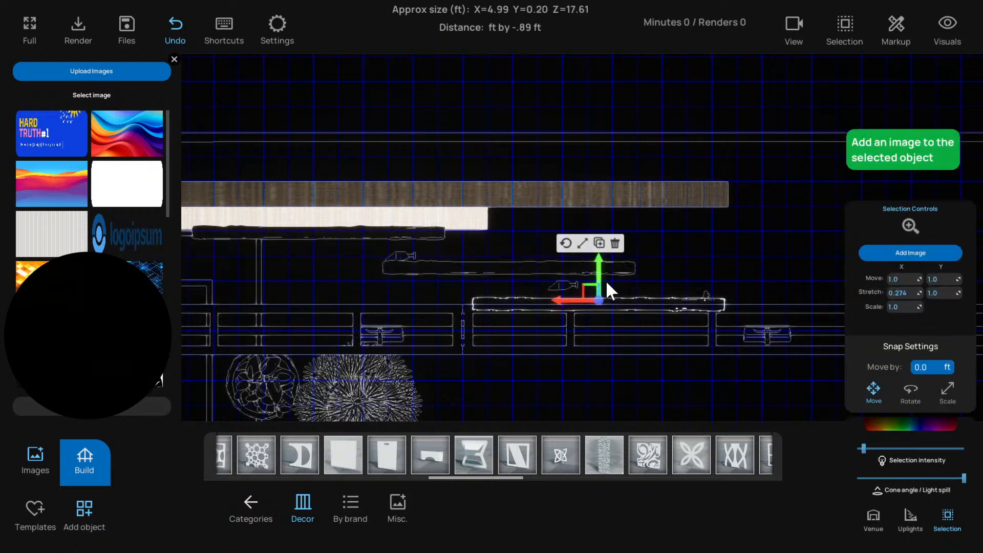
click(688, 285)
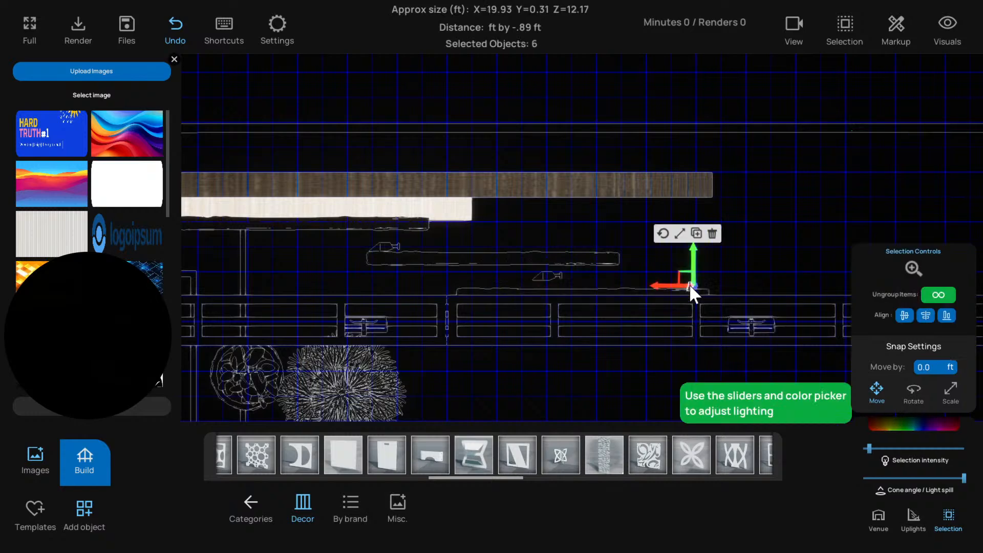
click(609, 292)
click(613, 293)
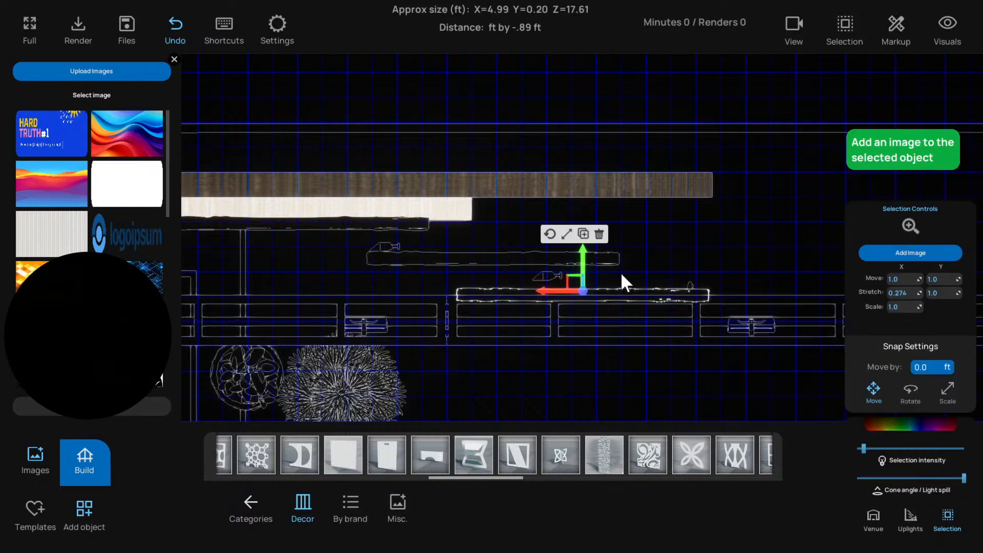
click(574, 257)
click(559, 275)
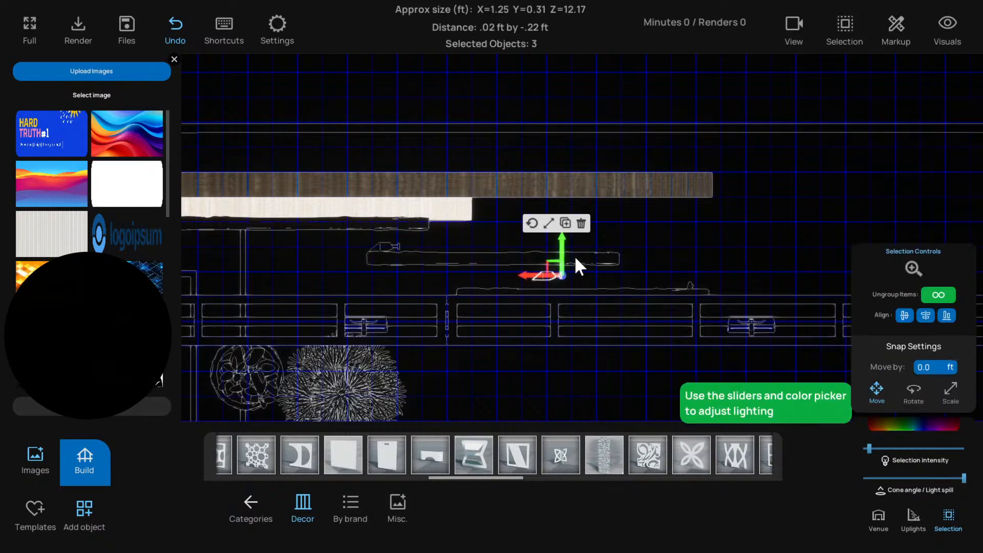
click(561, 256)
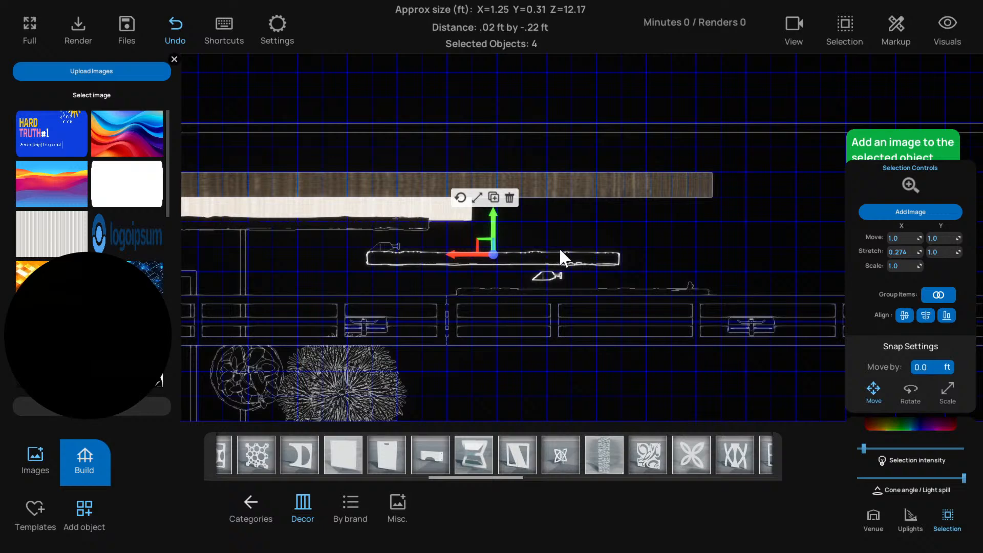
shift+click(387, 248)
shift+click(361, 223)
middle_drag(371, 223, 530, 251)
scroll(530, 251, down, 3)
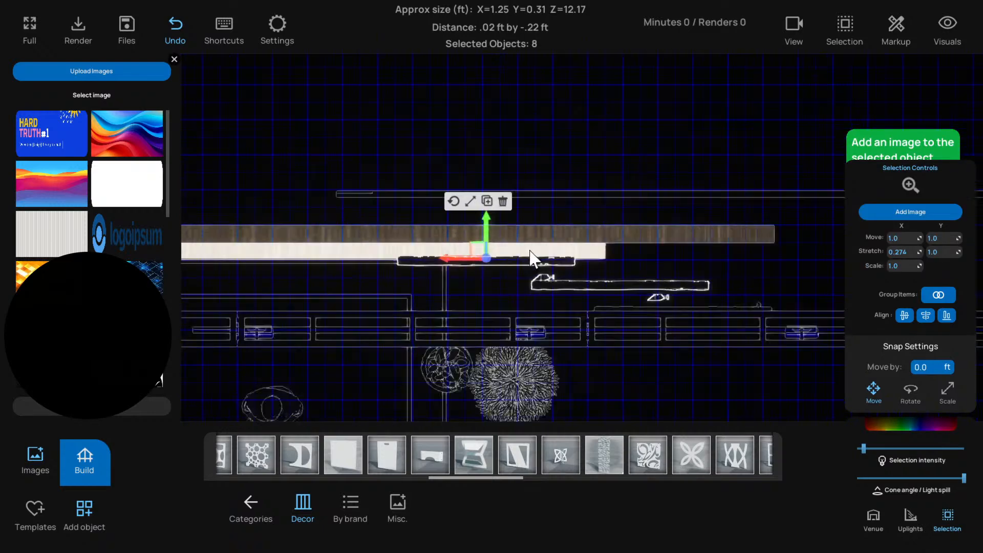
click(637, 257)
click(601, 243)
Shift the front rough panel further sideways so that it overlaps only the end of the middle panel
scroll(598, 252, down, 5)
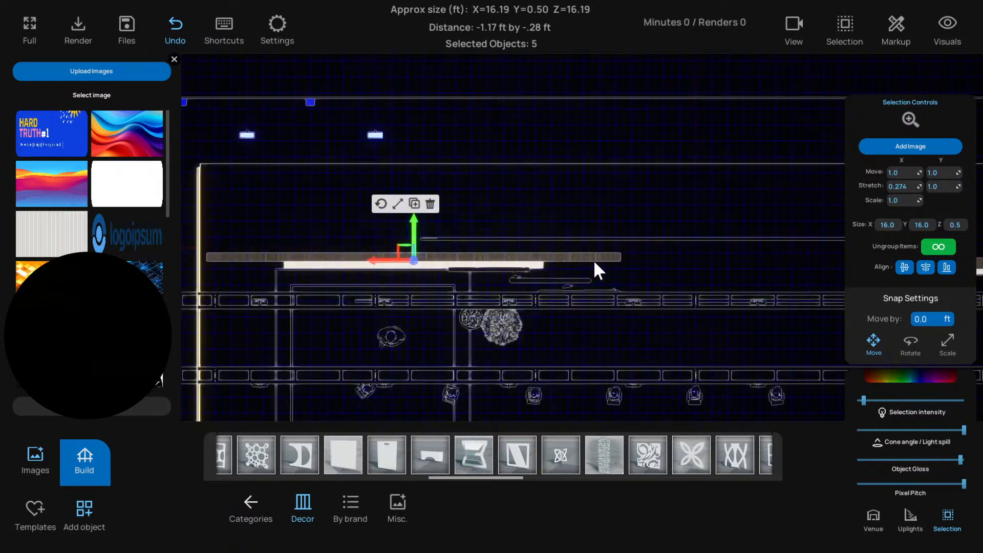
scroll(589, 261, up, 5)
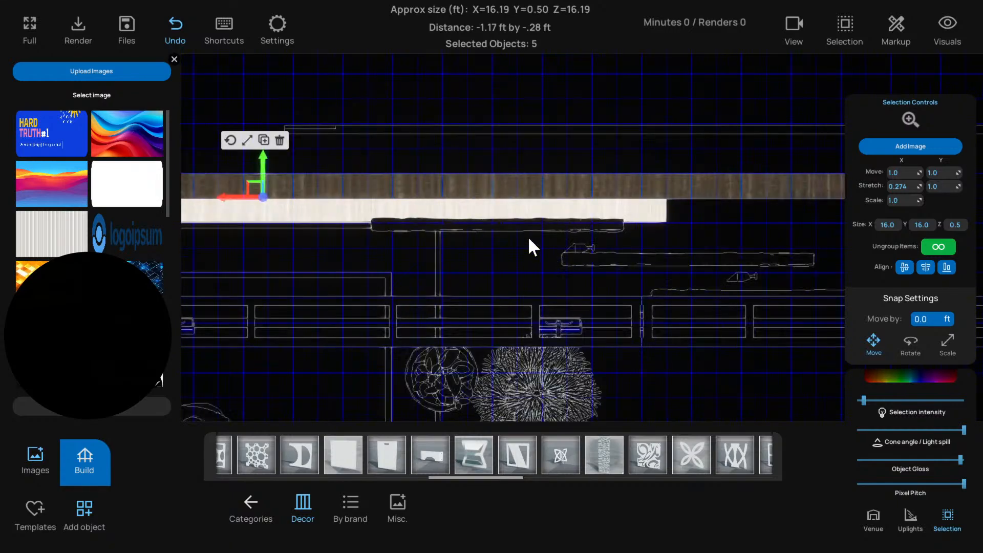
click(680, 261)
middle_drag(706, 274, 566, 262)
click(680, 272)
click(626, 274)
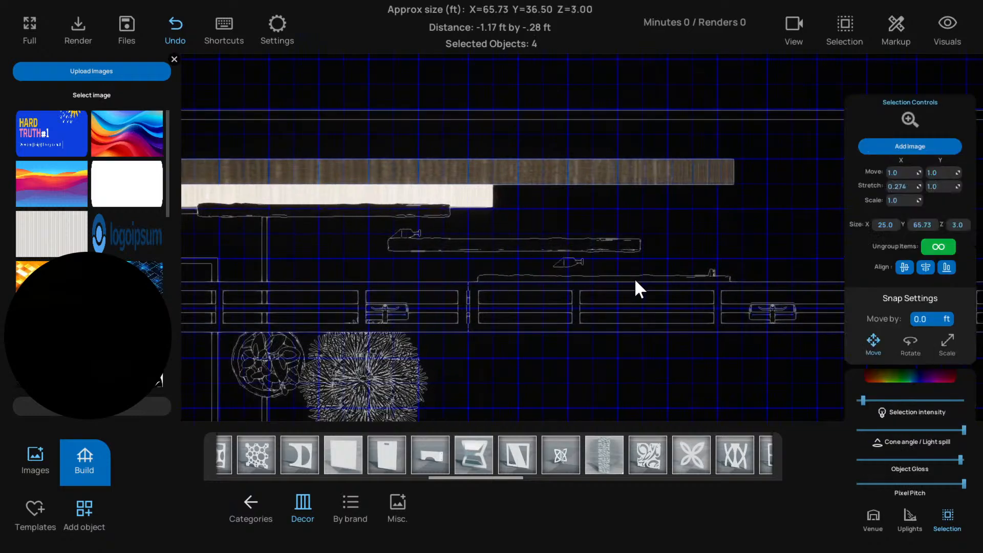
click(634, 278)
drag(593, 276, 655, 279)
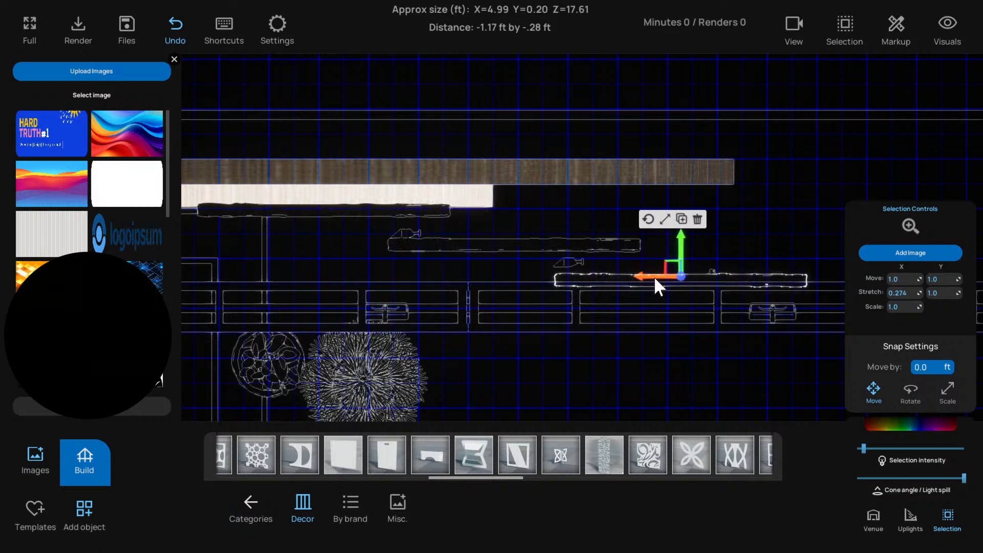
Move the front rough panel back in line with the middle panel, away from the thin column and light fixtures near the truss
click(711, 268)
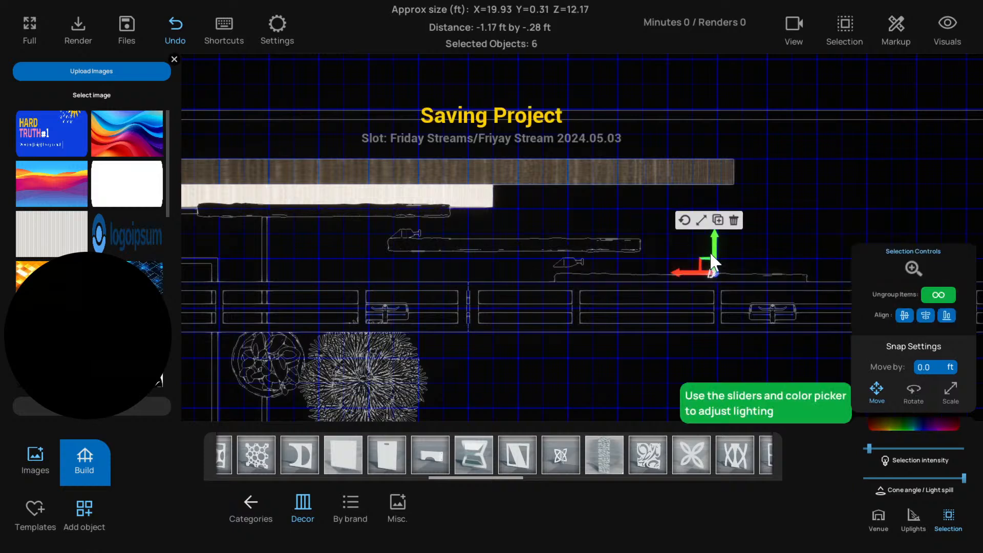
middle_drag(713, 253, 541, 229)
scroll(668, 240, up, 2)
scroll(668, 240, down, 1)
click(555, 256)
drag(595, 220, 600, 156)
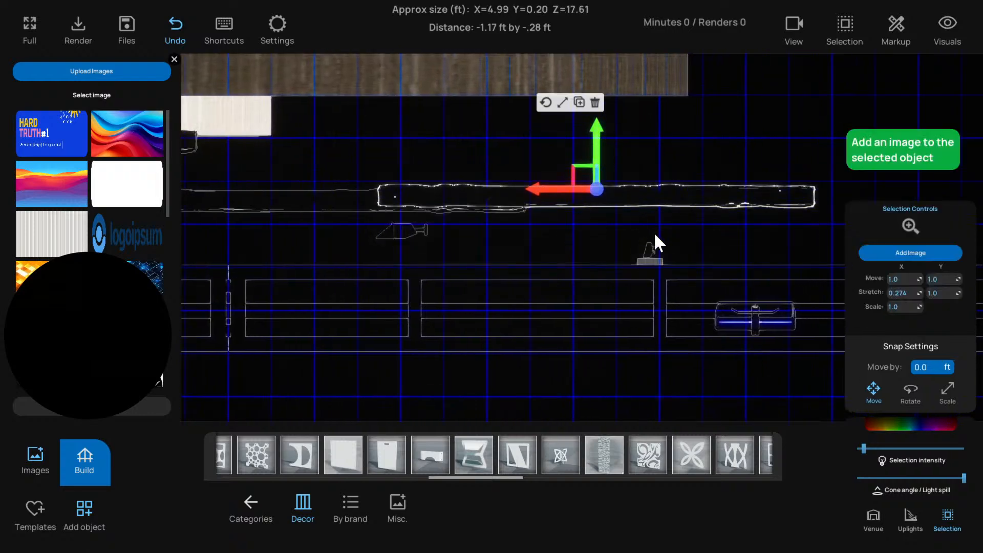
Select the thin column together with its light fixture group and move both forward into the truss footprint
click(652, 258)
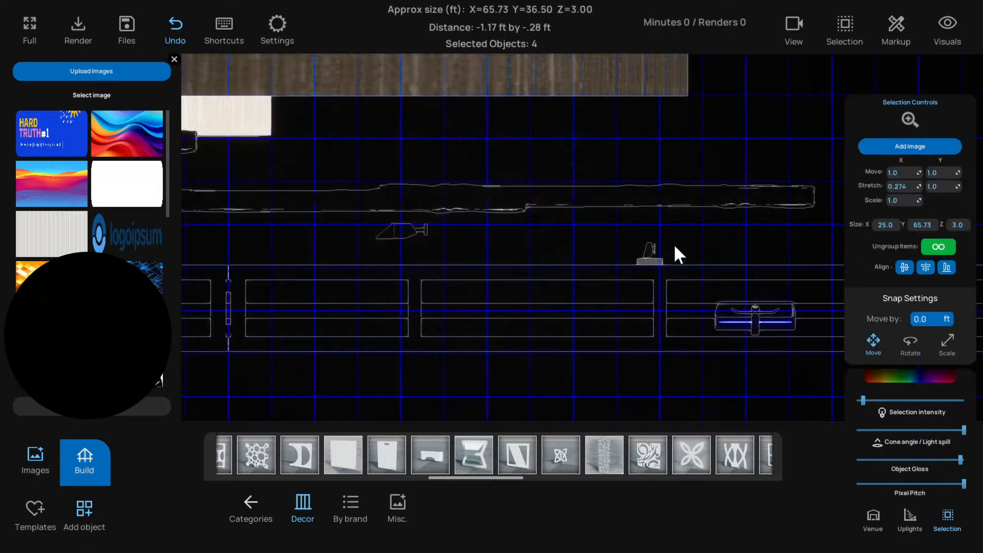
shift+click(654, 260)
drag(650, 232, 650, 279)
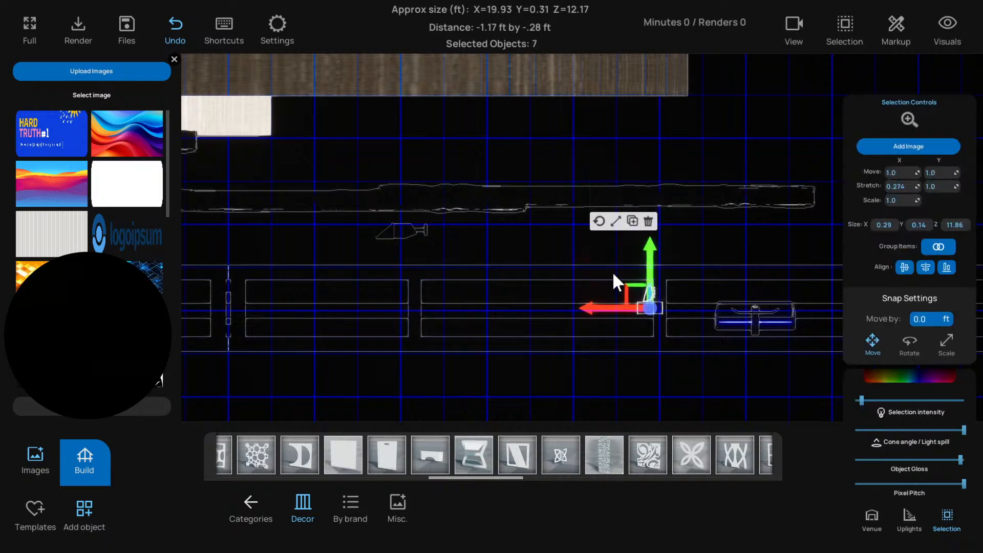
Move the front rough panel forward until it sits just behind the truss, ahead of the middle panel
scroll(568, 263, down, 5)
click(501, 244)
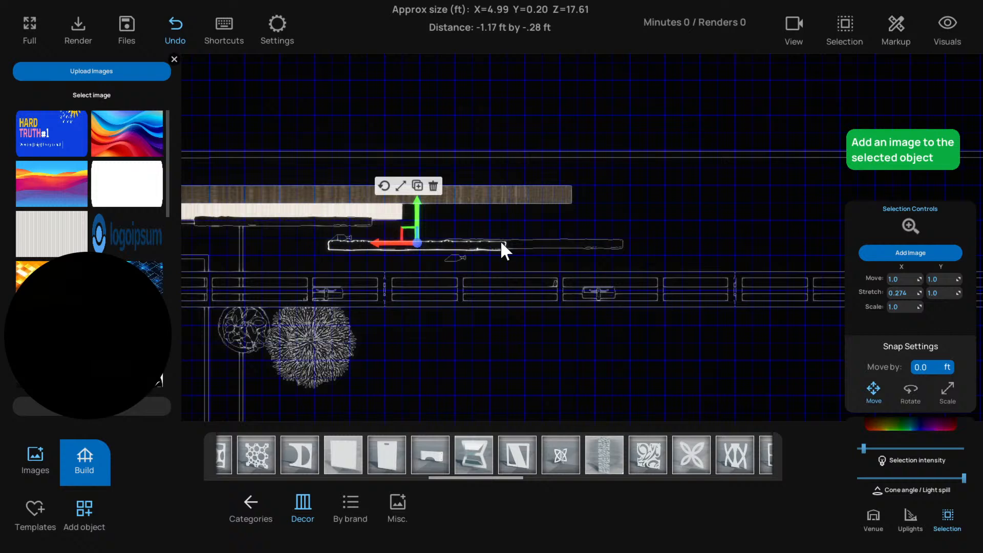
click(537, 244)
drag(533, 225, 535, 242)
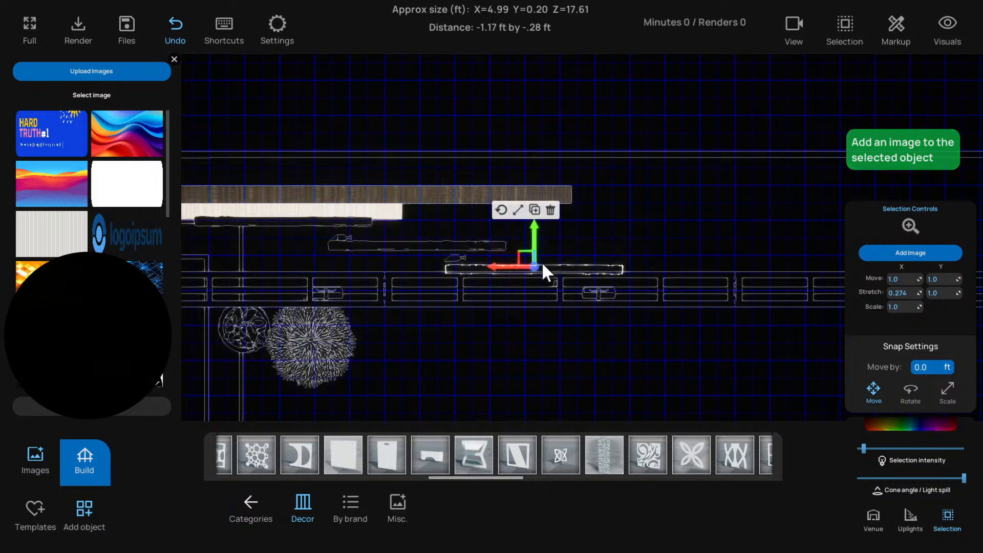
In the 3D front view, scale the front rough panel's width to about 5.03 ft
key(t)
scroll(474, 324, down, 1)
key(f)
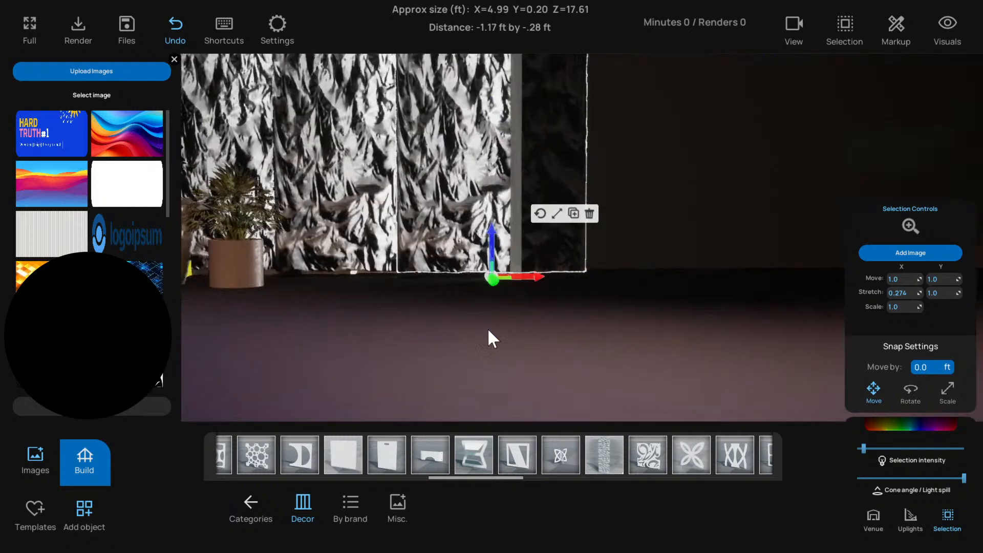
right_drag(487, 328, 508, 337)
scroll(508, 336, down, 4)
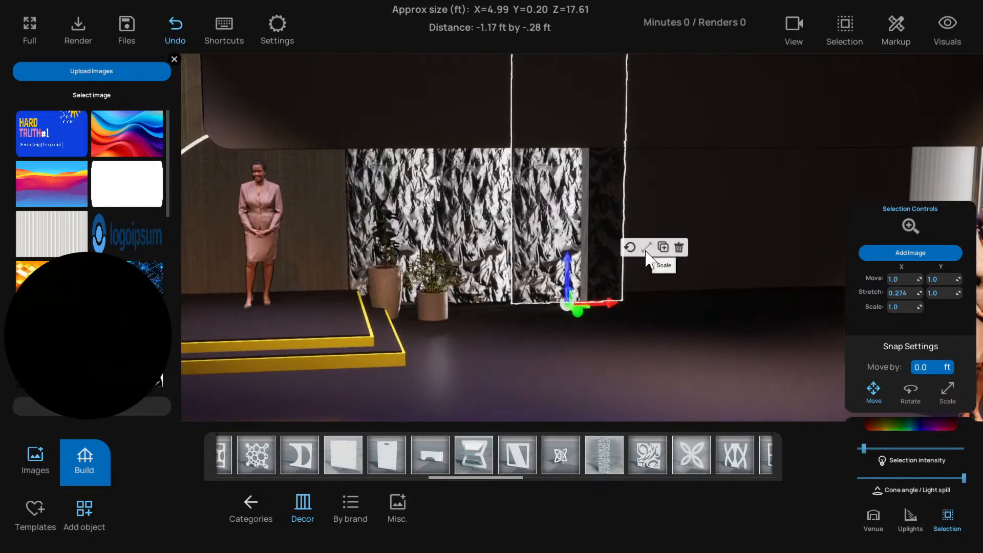
click(647, 248)
drag(608, 305, 614, 305)
right_drag(619, 310, 589, 306)
scroll(590, 306, down, 3)
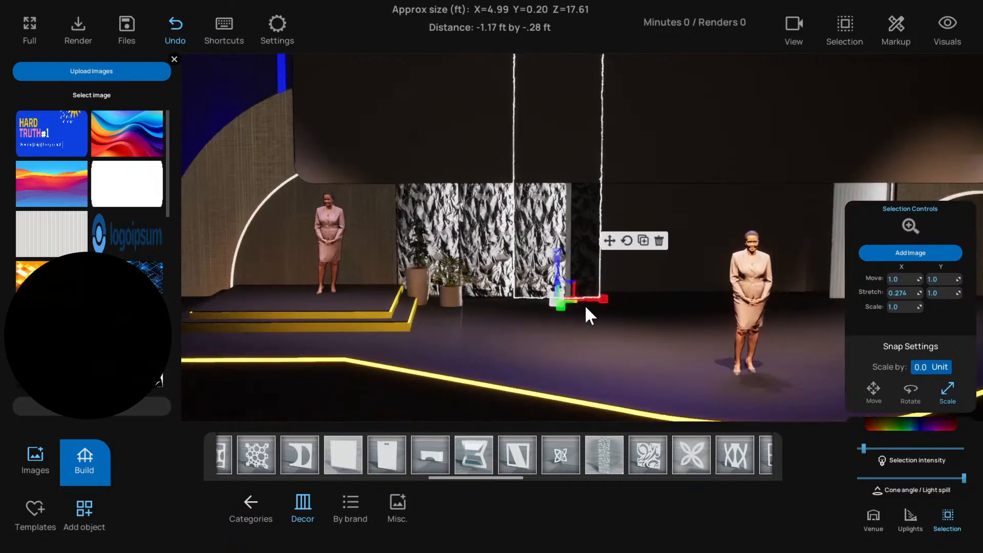
scroll(586, 306, up, 4)
drag(619, 306, 606, 308)
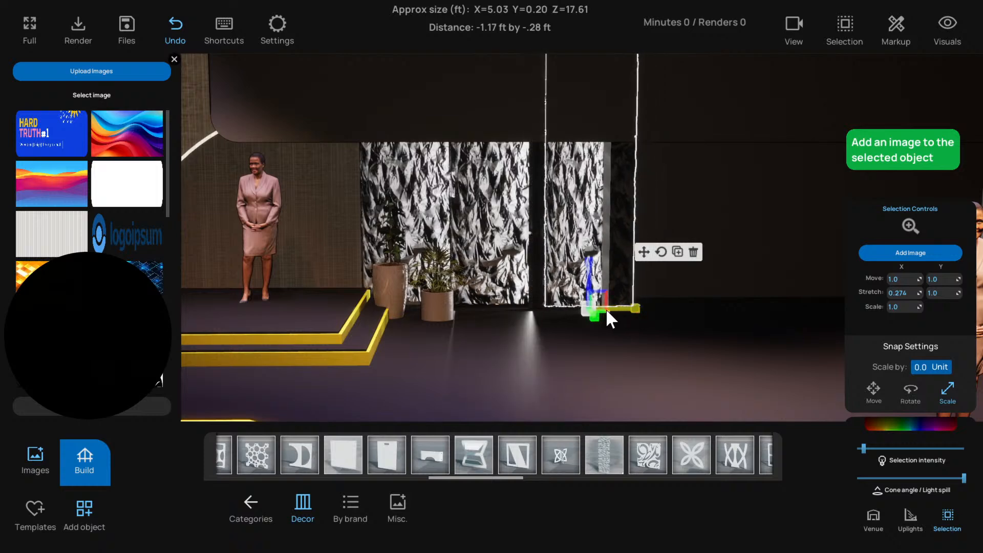
In the top view, move the truss group forward so that it clears the front rough panel and the thin column
click(607, 238)
right_drag(601, 279, 567, 280)
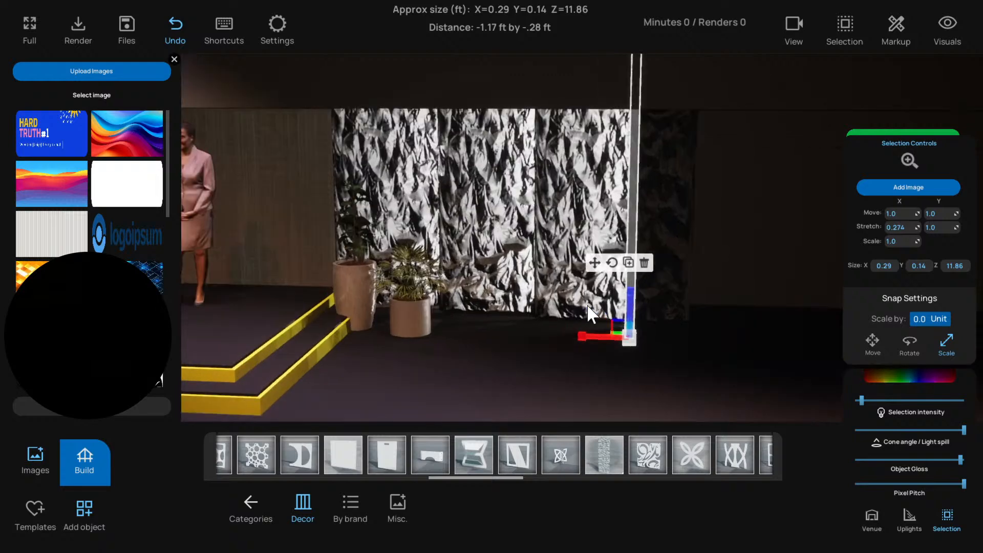
key(t)
key(f)
scroll(543, 269, up, 3)
scroll(534, 274, down, 2)
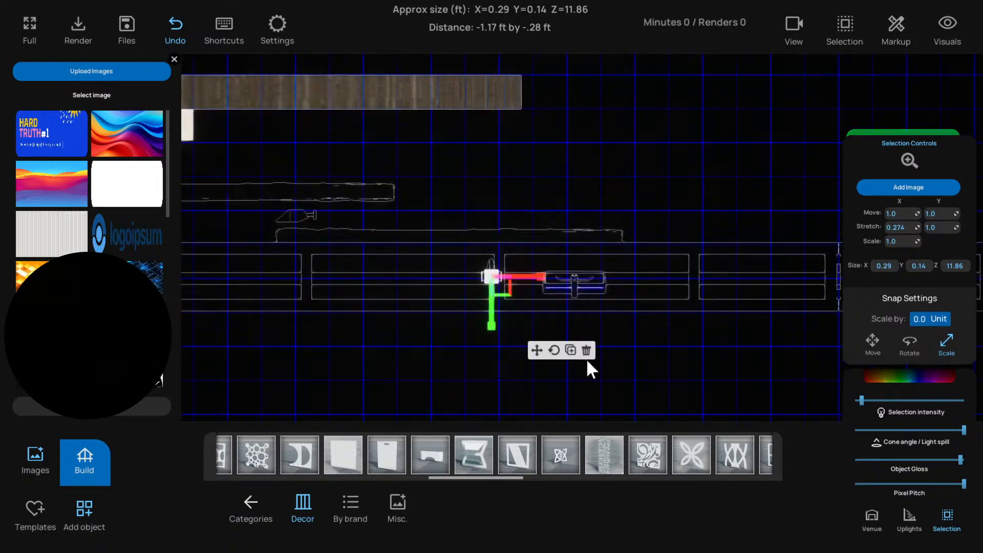
click(539, 352)
click(460, 358)
scroll(494, 309, down, 3)
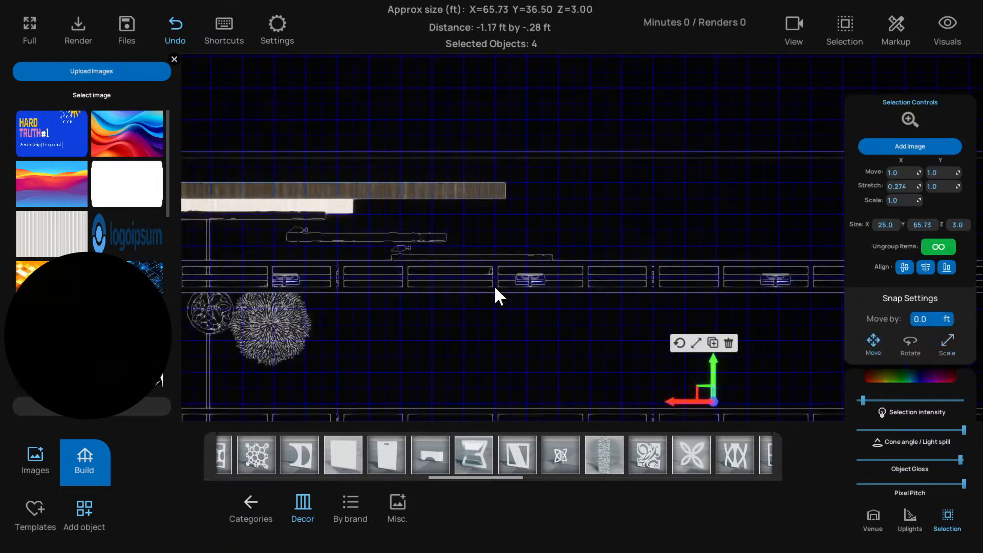
click(495, 285)
drag(342, 251, 338, 269)
scroll(461, 277, up, 5)
scroll(484, 267, up, 3)
scroll(501, 288, down, 5)
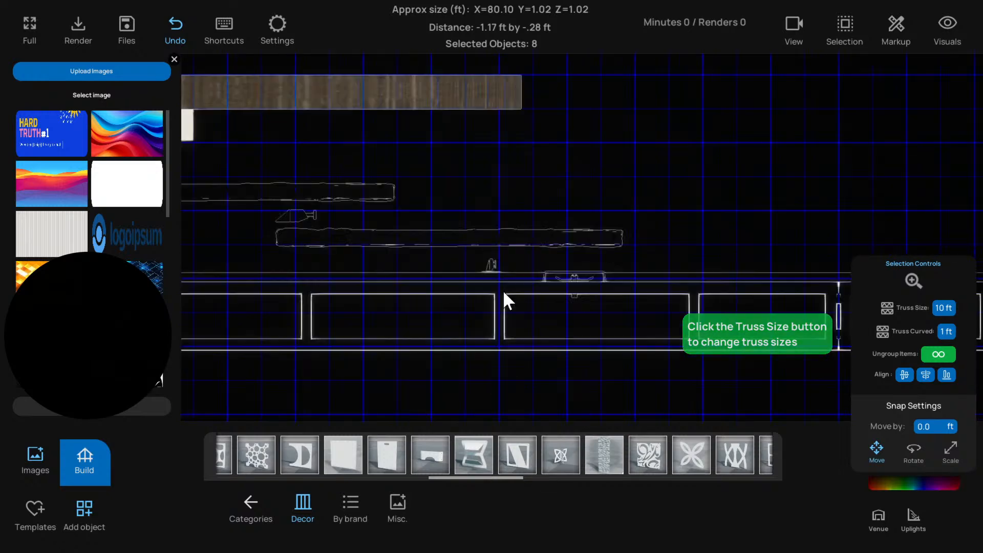
Nudge the wide centre screen beside the truss slightly forward, clear of the light fixtures
scroll(504, 282, up, 5)
click(490, 257)
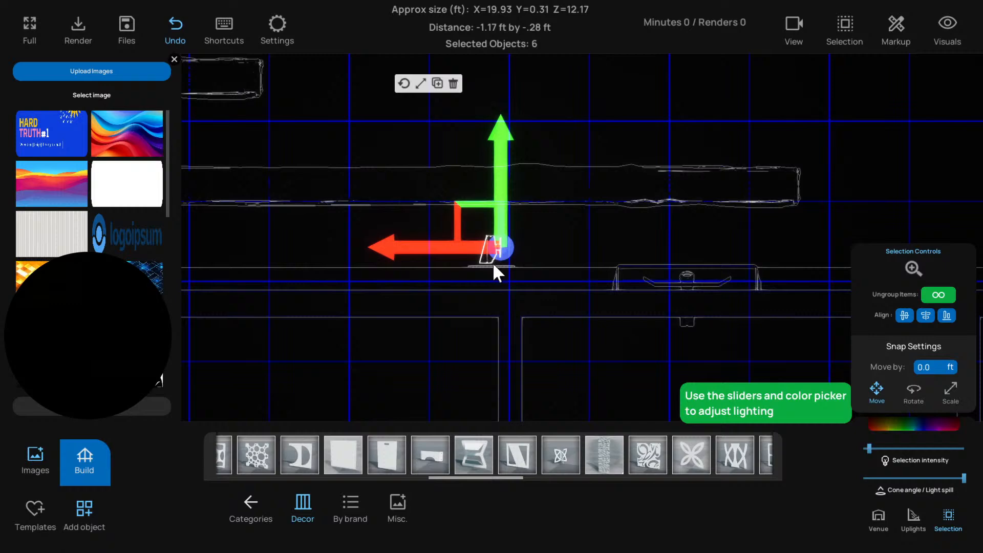
click(493, 264)
click(493, 263)
scroll(493, 264, down, 5)
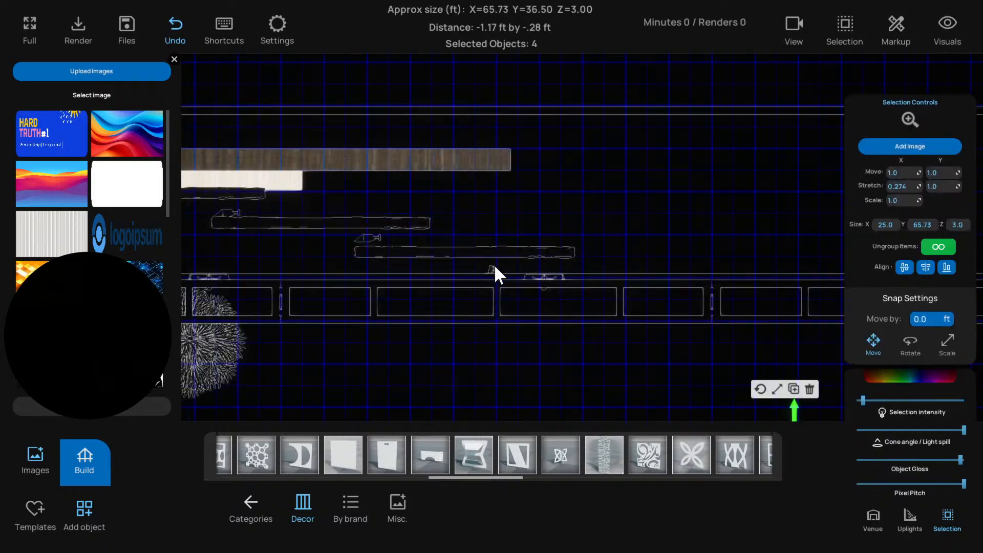
click(484, 276)
drag(711, 251, 708, 260)
Select the thin column with its light fixture group and shift them sideways to the outer end of the front rough panel
click(495, 274)
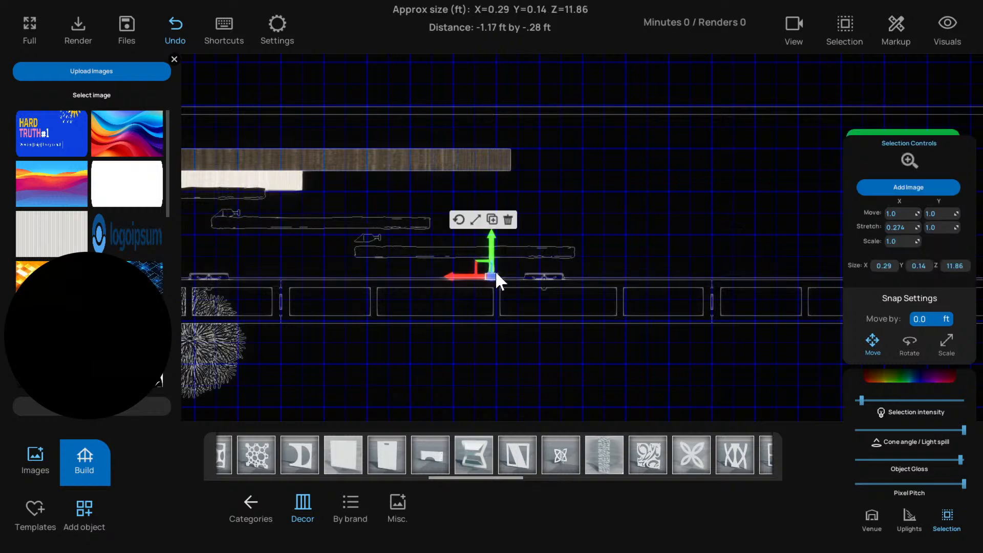
click(497, 268)
click(494, 271)
shift+click(494, 275)
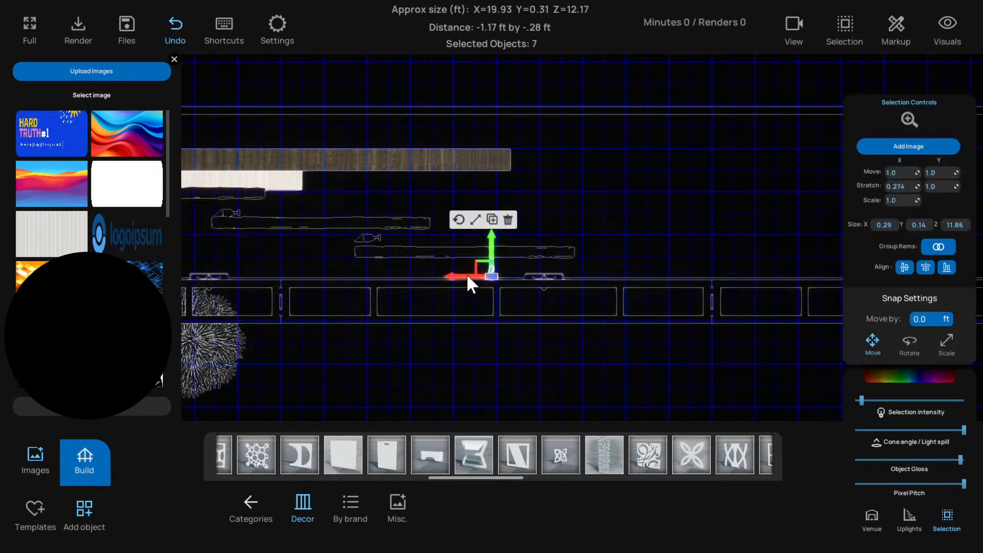
drag(466, 274, 547, 278)
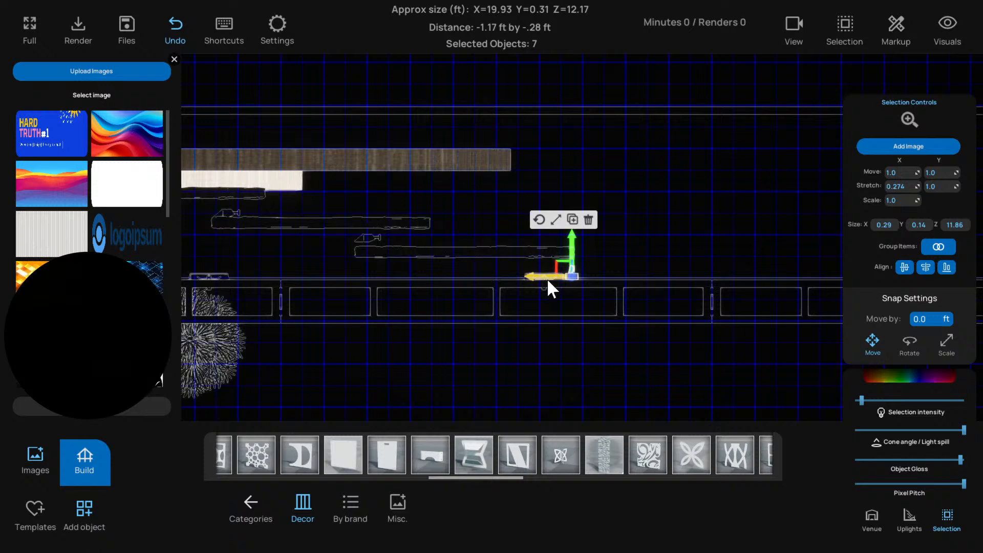
Examine the layered rough panels, plants and lighting across the whole stage from several 3D angles
click(472, 283)
scroll(471, 284, down, 3)
scroll(440, 283, down, 2)
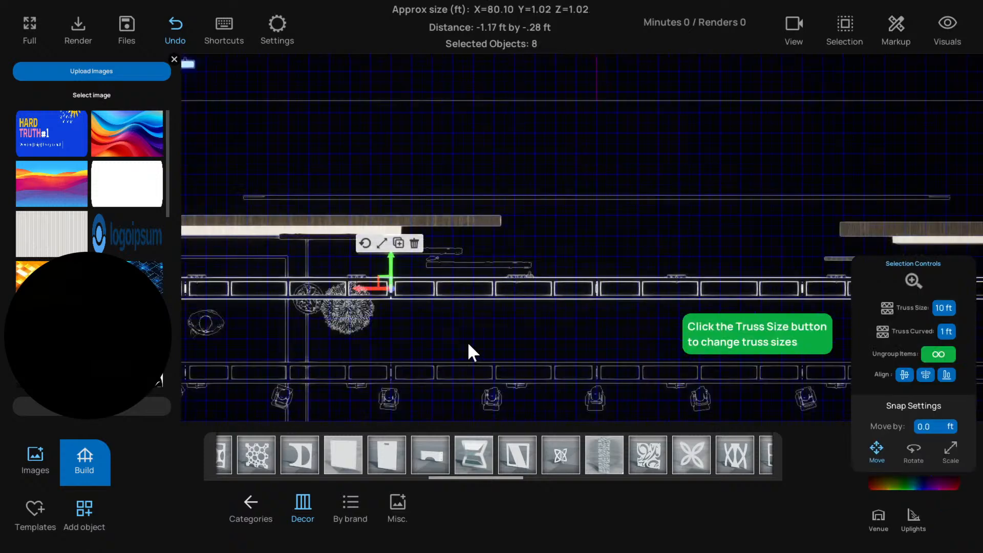
key(f)
scroll(479, 358, down, 3)
click(375, 389)
drag(375, 389, 423, 391)
click(427, 386)
scroll(422, 391, up, 2)
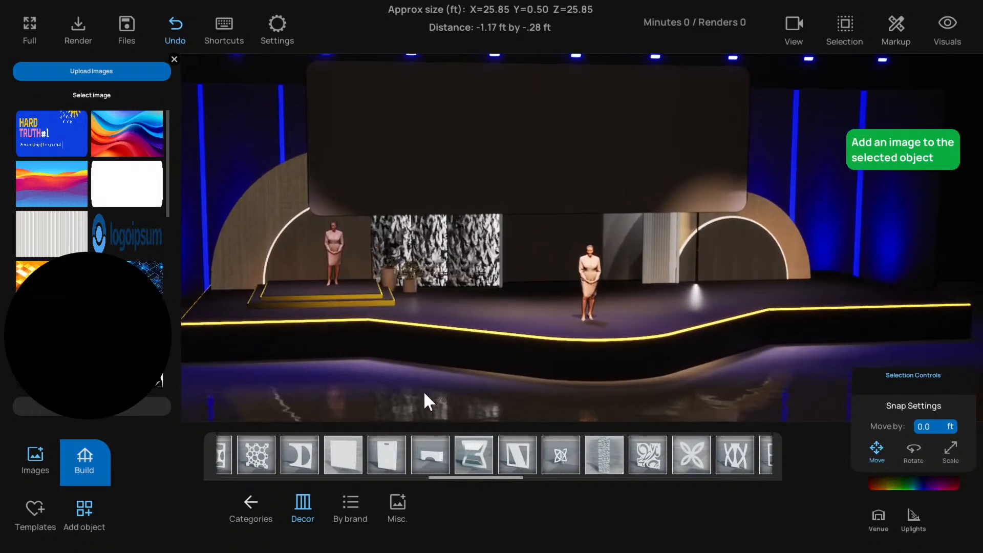
scroll(477, 304, down, 2)
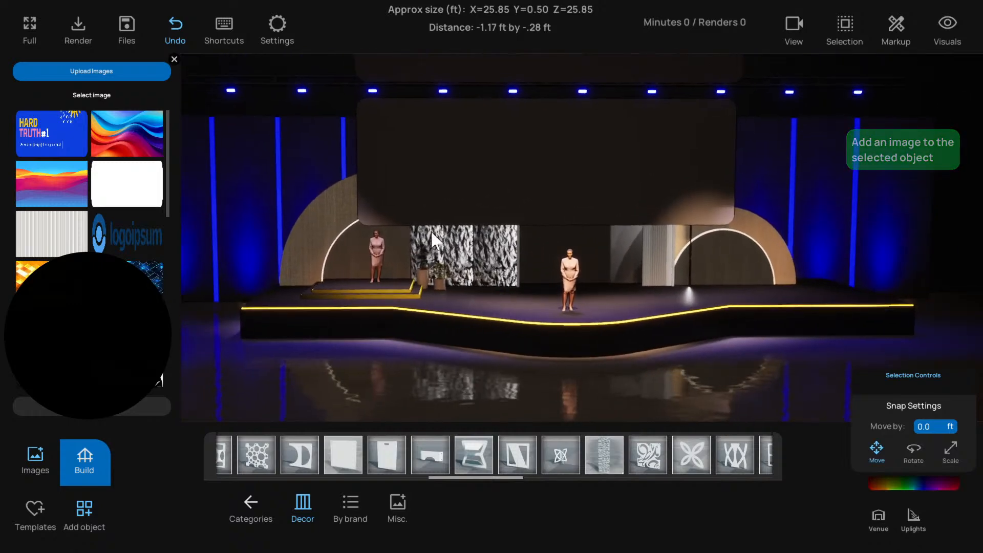
click(498, 280)
scroll(469, 246, up, 3)
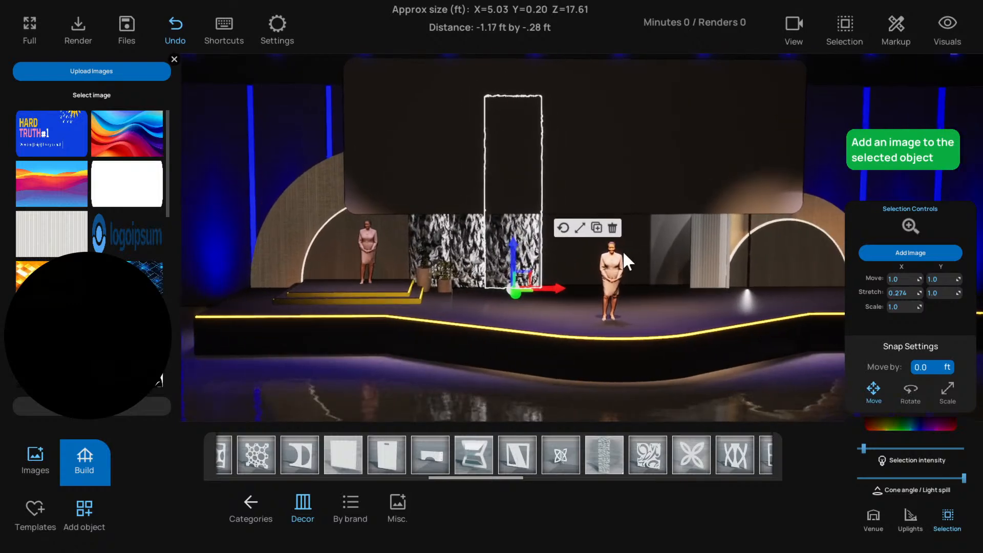
click(591, 339)
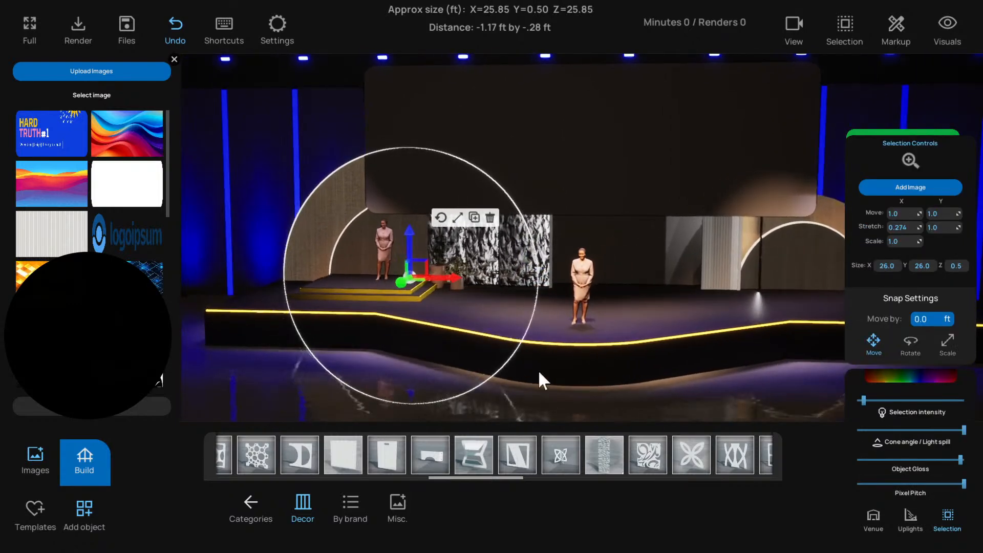
click(655, 260)
drag(654, 260, 481, 271)
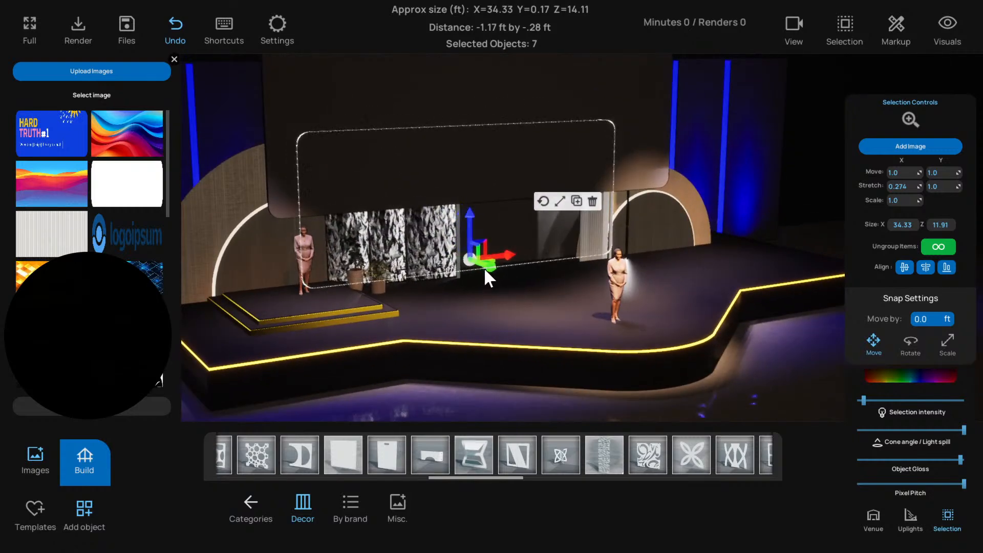
click(459, 272)
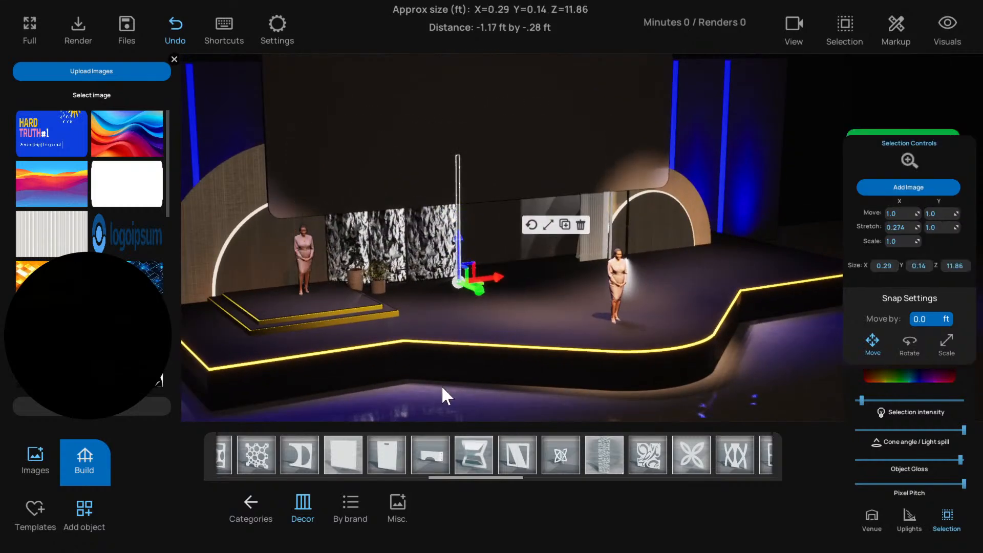
drag(442, 385, 581, 236)
Select the ribbed panel and its adjoining thin strip on the opposite stage side and move them sideways toward the lit arch
click(582, 236)
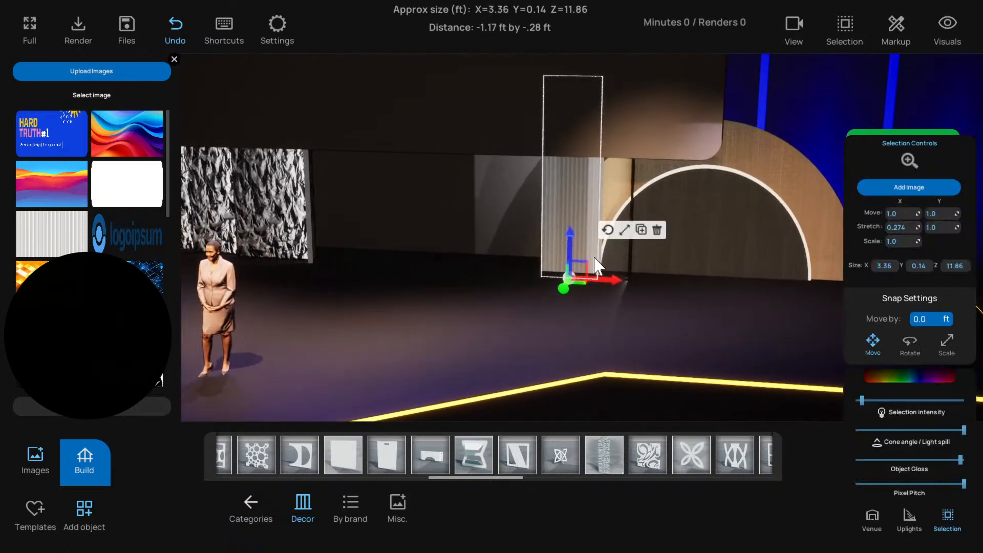
click(599, 260)
shift+click(578, 256)
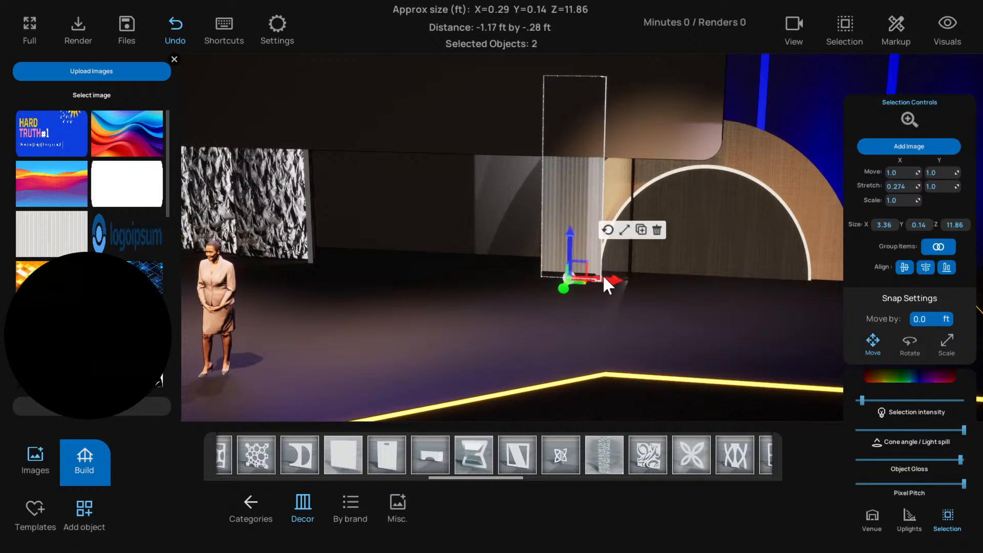
drag(603, 275, 641, 281)
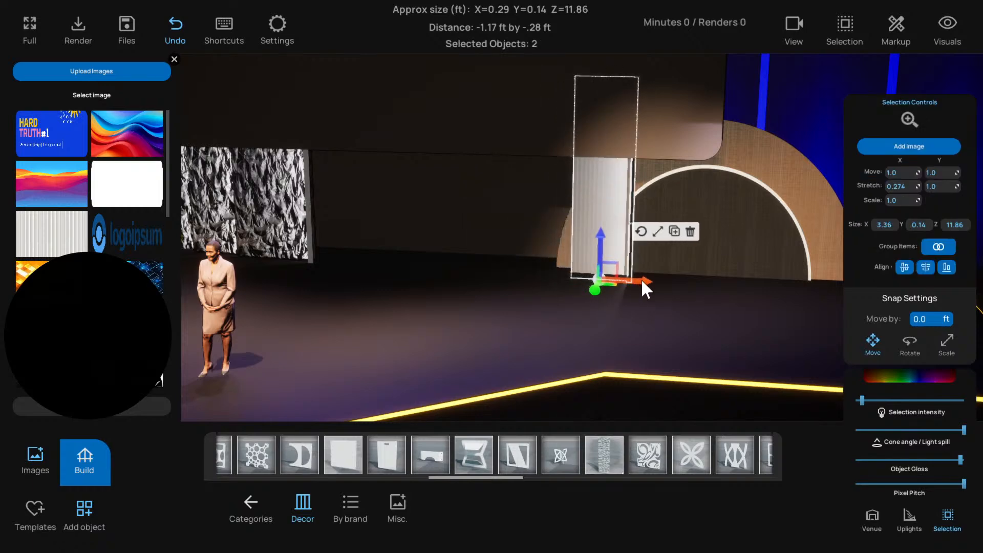
In the top view, nudge the ribbed panel sideways to overlap the thin strip's span, and move that strip forward to the truss
scroll(642, 279, up, 5)
drag(576, 268, 375, 273)
click(532, 222)
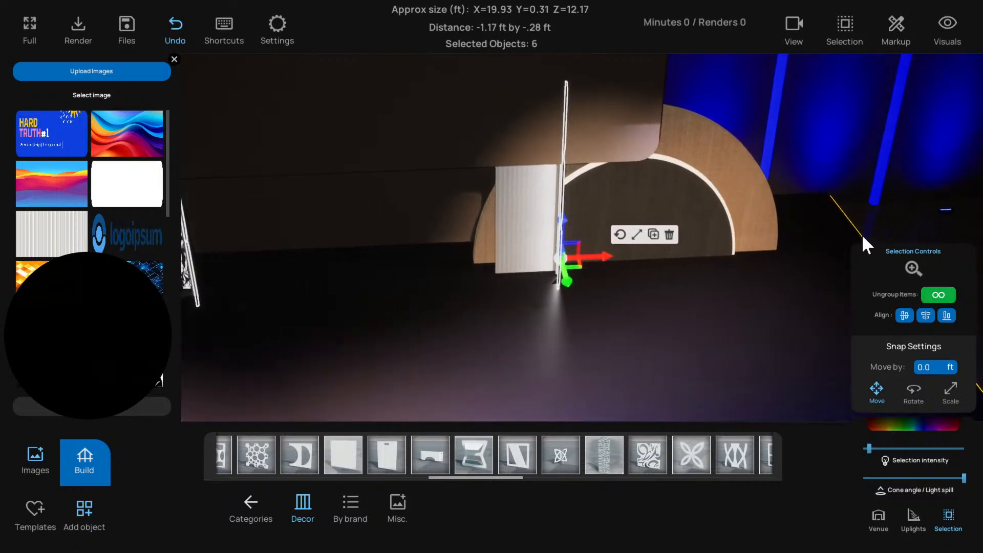
key(t)
scroll(554, 202, up, 8)
scroll(689, 241, down, 1)
drag(689, 240, 541, 223)
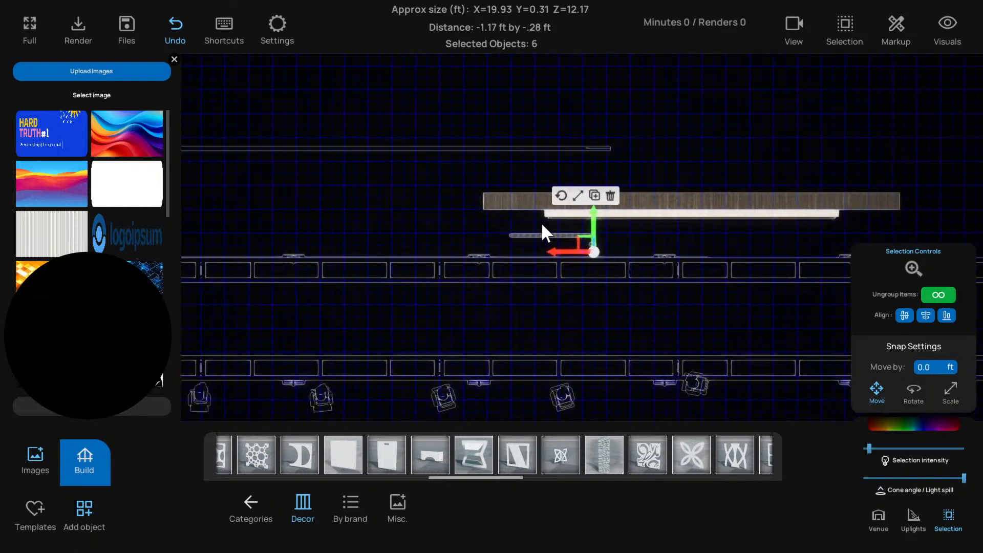
click(578, 219)
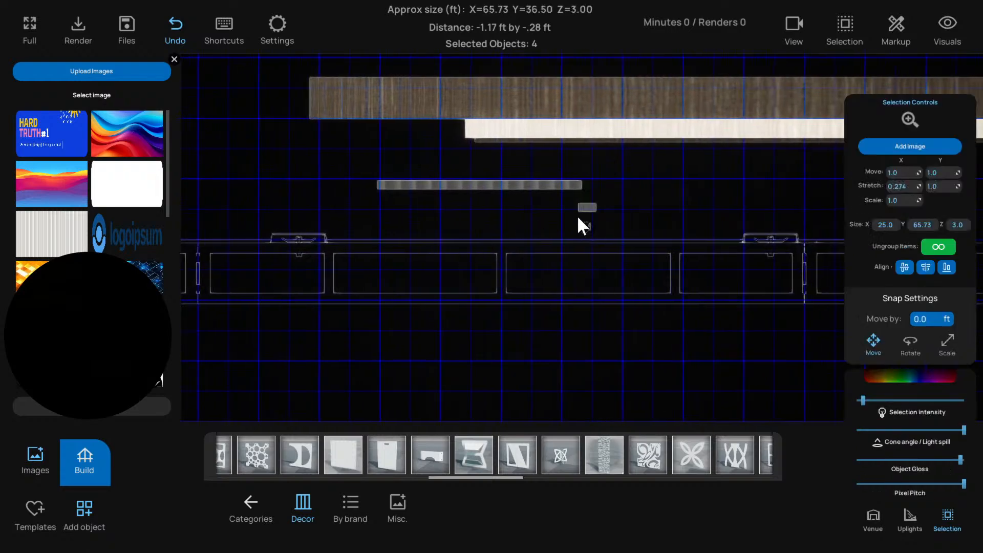
click(588, 212)
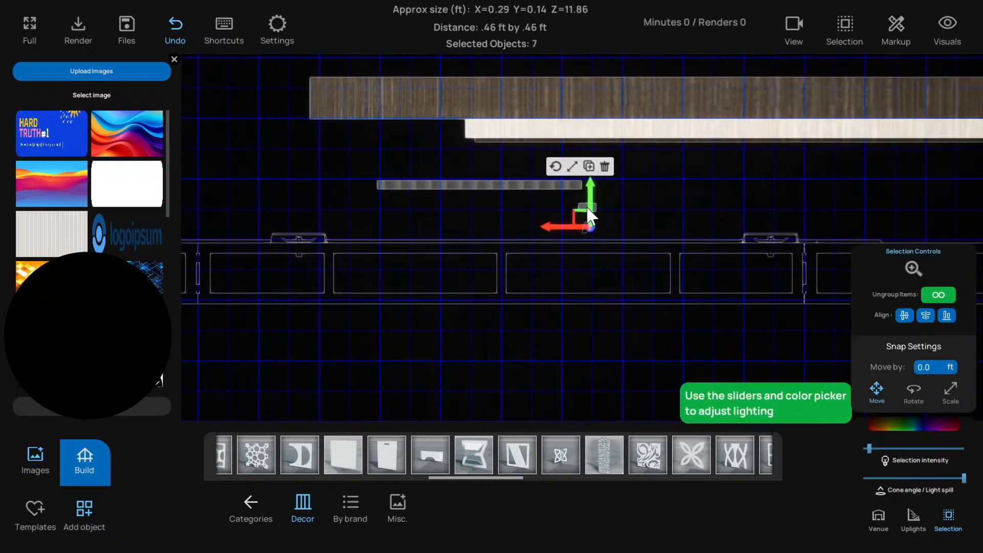
click(536, 185)
mouse_move(469, 172)
mouse_down()
mouse_move(476, 179)
mouse_move(472, 171)
mouse_up()
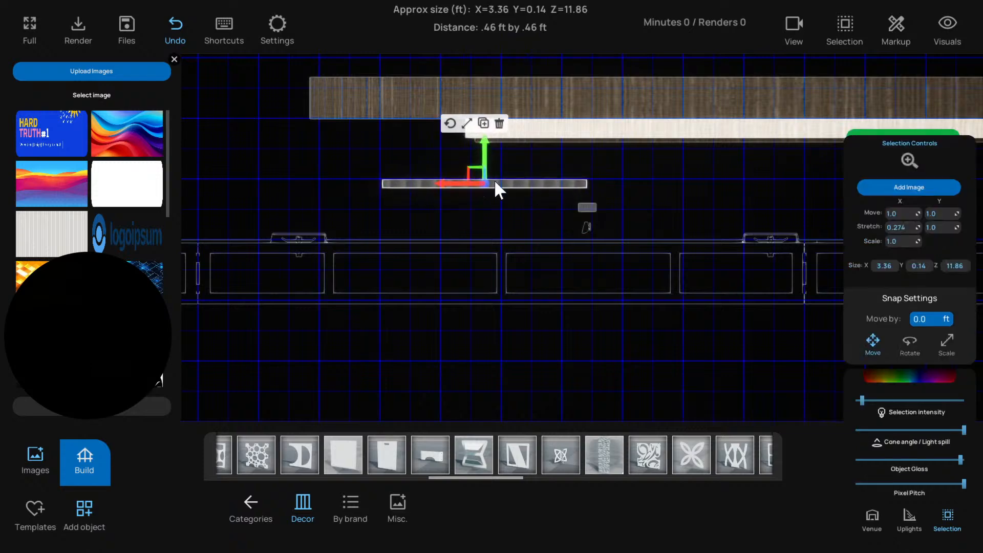
click(587, 207)
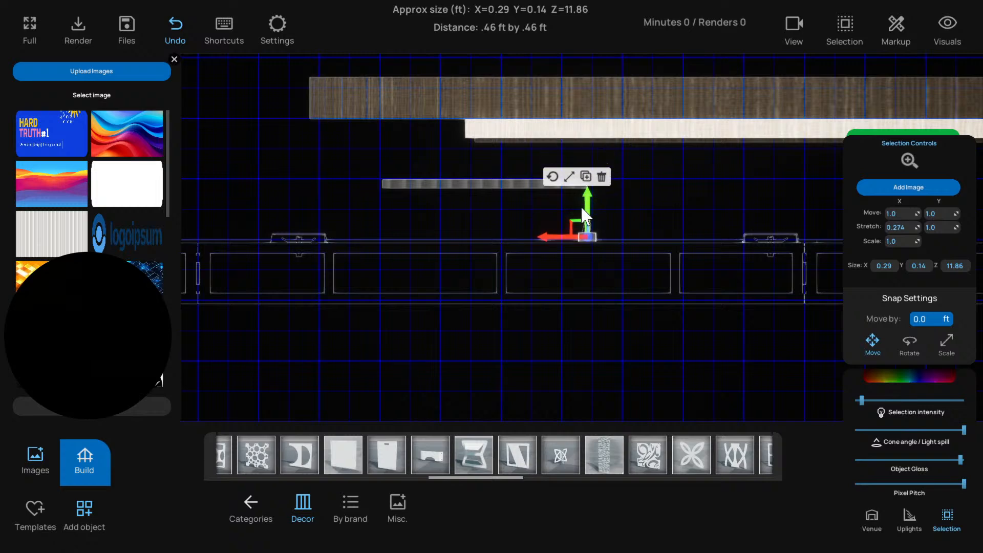
In the top view, nudge the ribbed panel front-to-back between the wooden arch and the truss
click(510, 187)
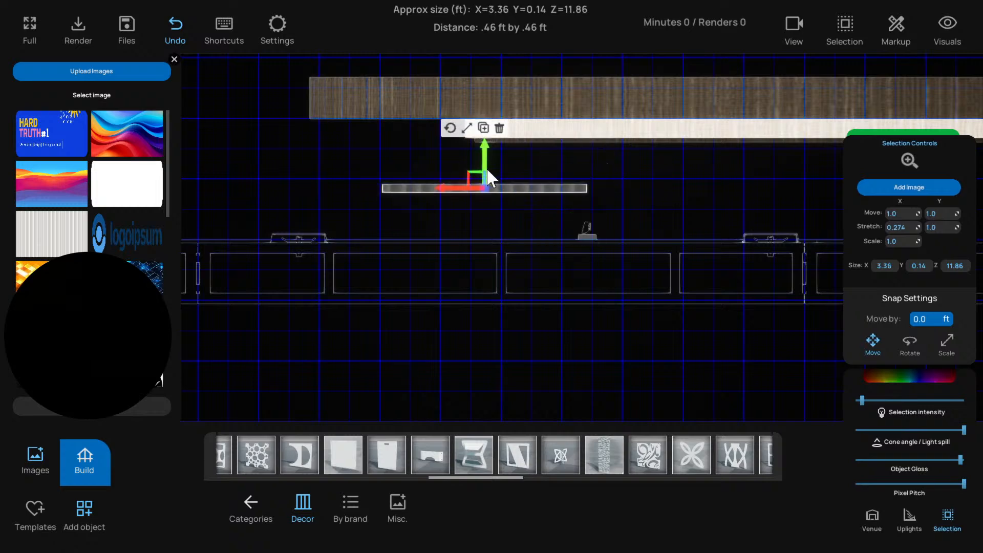
drag(486, 169, 489, 191)
click(491, 227)
scroll(491, 226, down, 3)
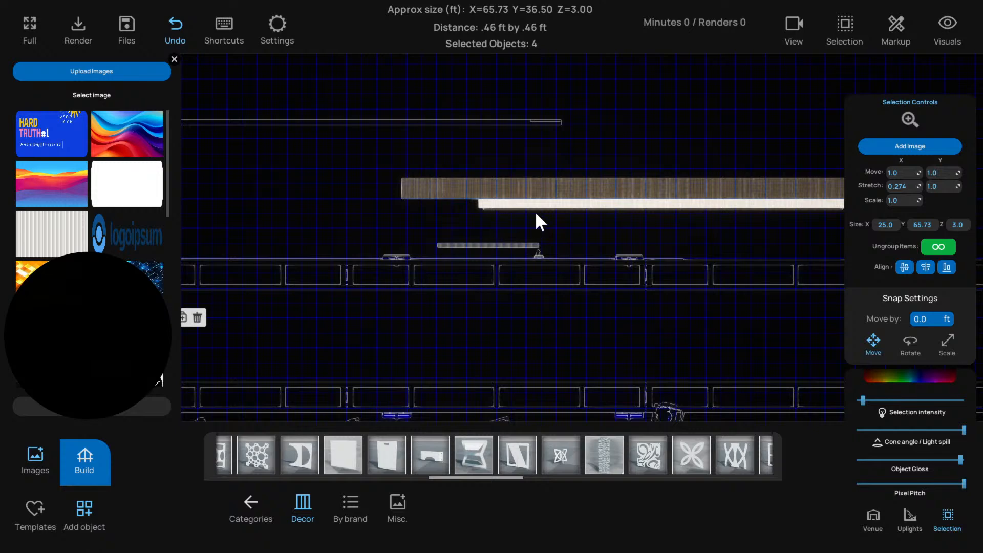
click(511, 246)
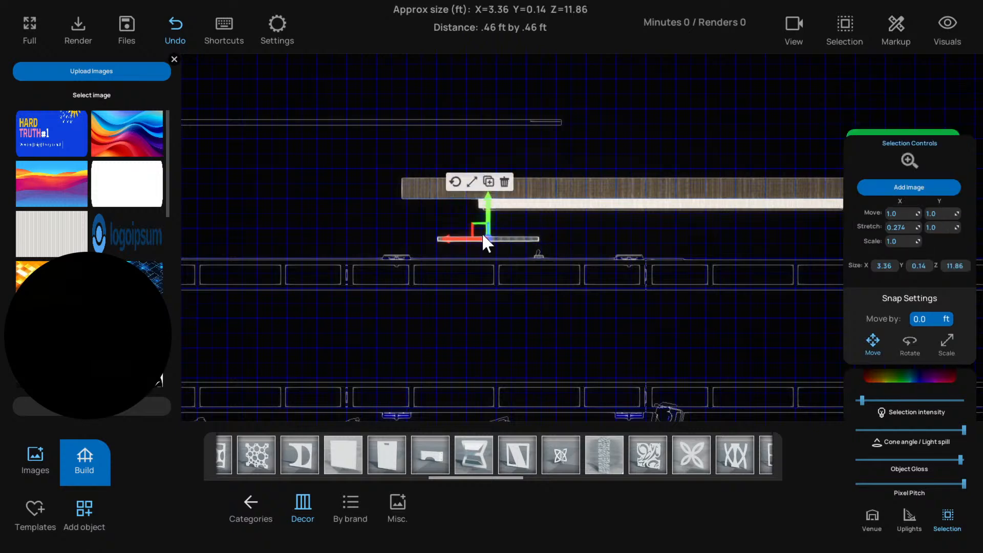
Return to the 3D view and delete the ribbed panel beside the lit arch on the opposite stage side
key(t)
scroll(498, 291, down, 5)
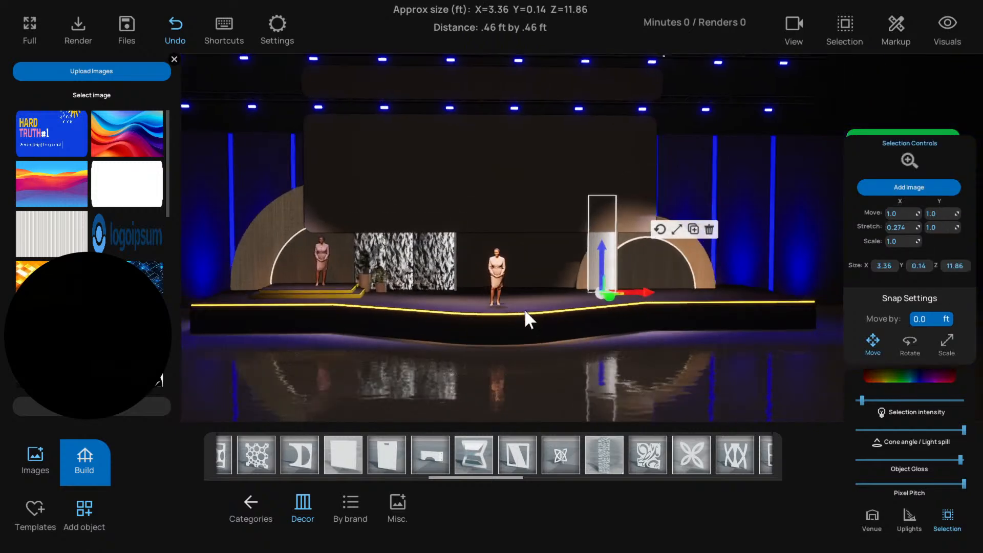
click(509, 355)
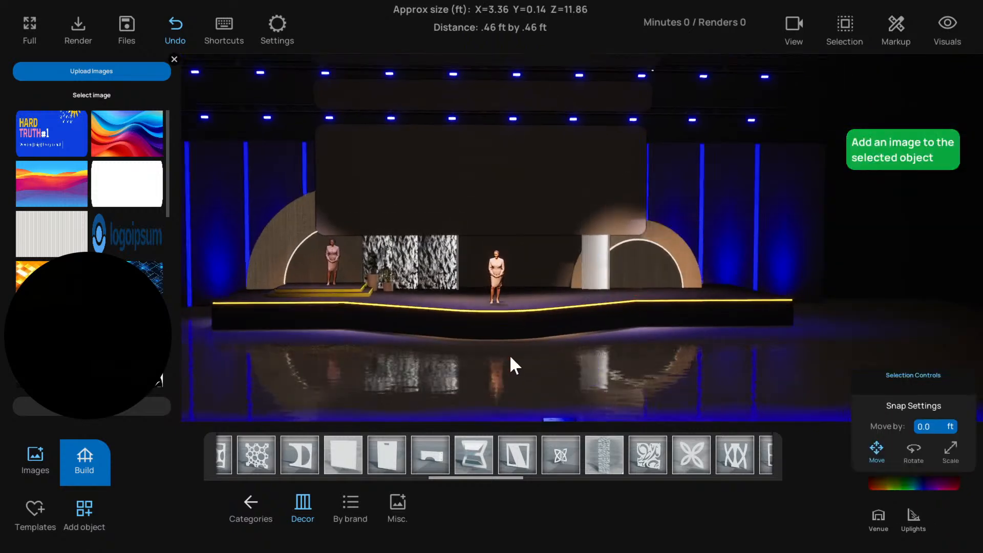
right_drag(509, 354, 542, 361)
scroll(529, 364, up, 2)
click(423, 244)
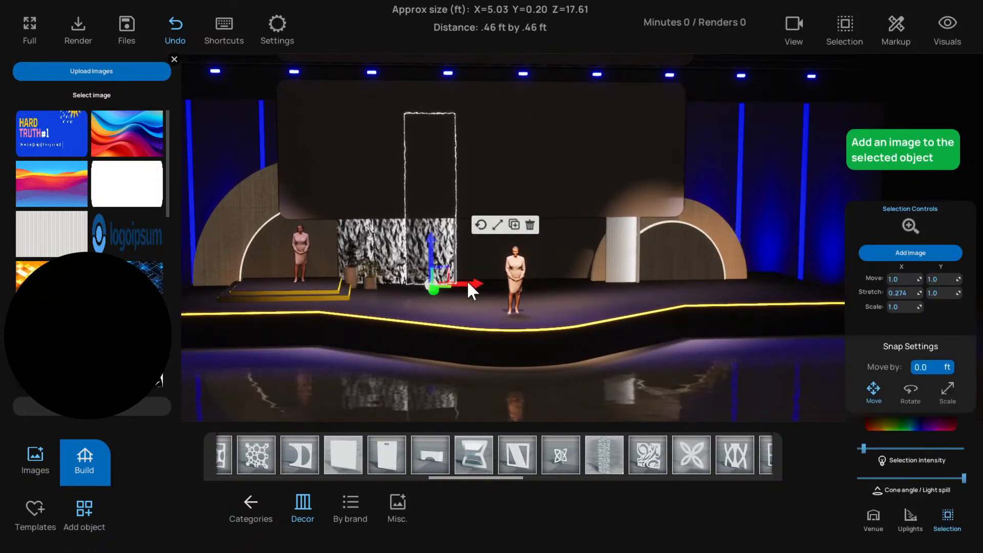
click(618, 260)
click(732, 226)
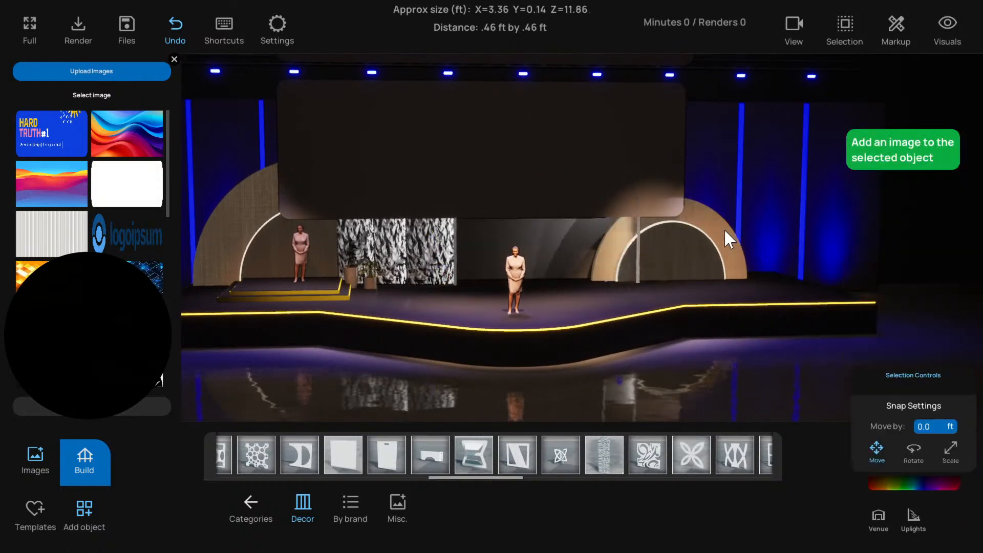
Copy the innermost rough panel and place the duplicate across the stage beside the lit arch
click(433, 247)
alt+drag(466, 277, 644, 289)
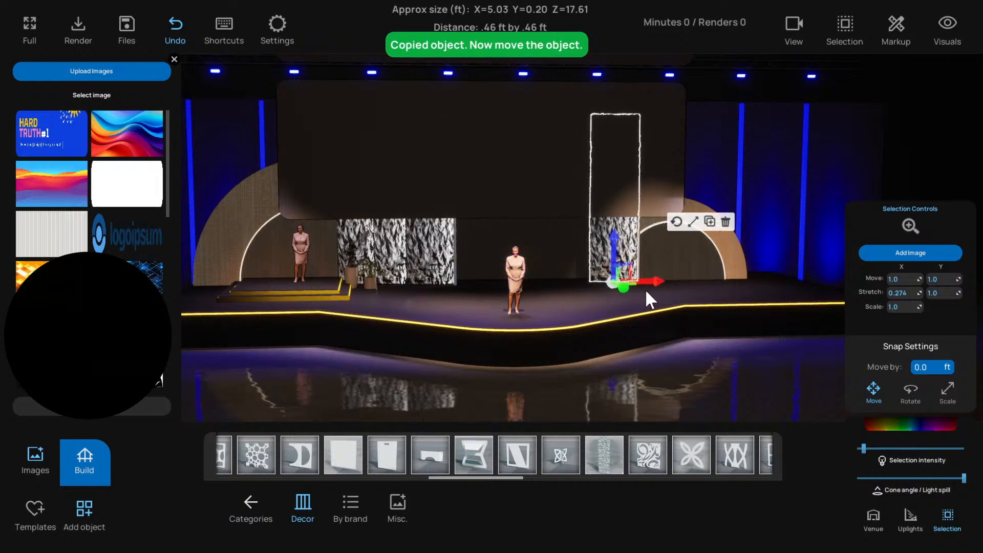
click(679, 364)
scroll(657, 350, down, 3)
drag(655, 350, 686, 350)
scroll(660, 351, up, 6)
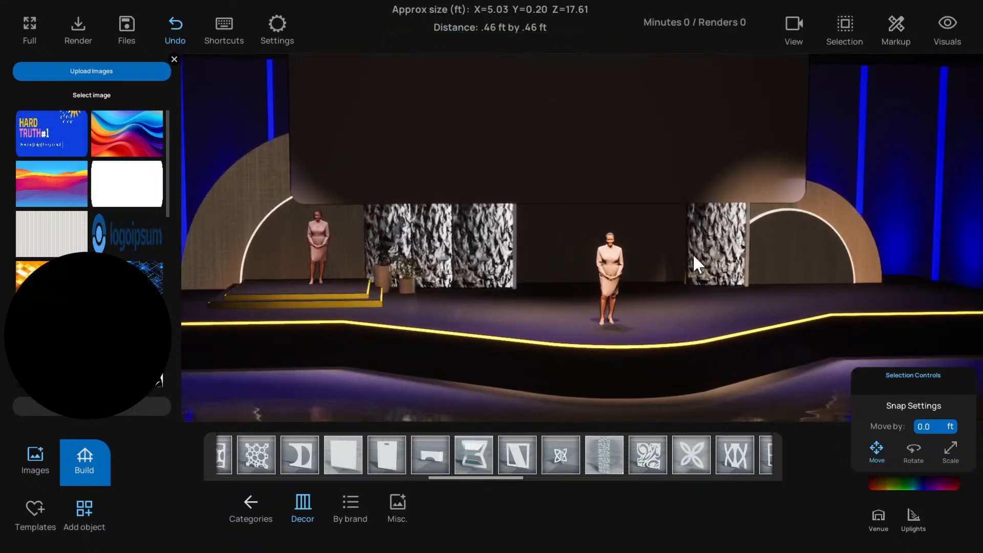
Select all four rough panels together: the duplicate by the lit arch and the three beside the plants
click(690, 264)
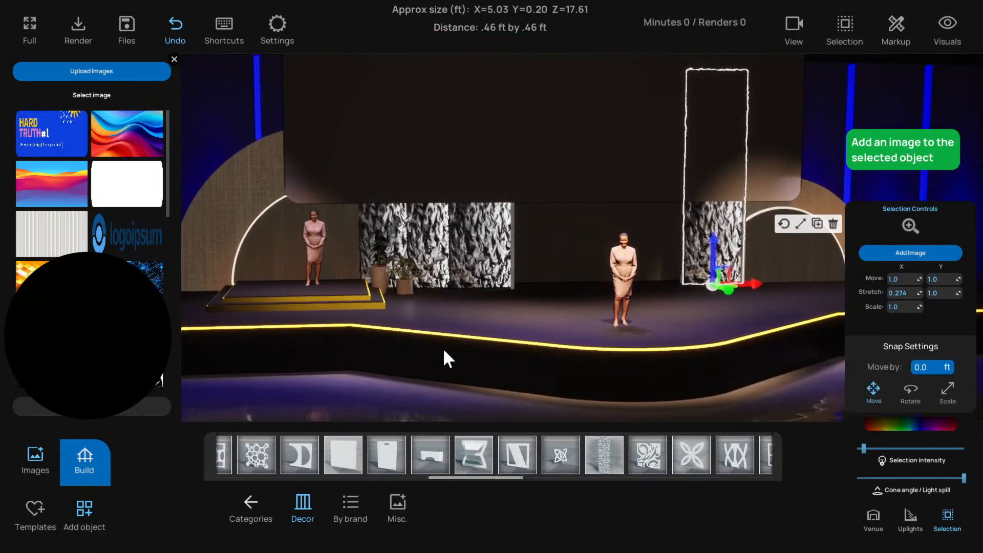
scroll(442, 349, down, 3)
drag(411, 393, 509, 365)
click(530, 392)
scroll(551, 363, up, 5)
click(462, 262)
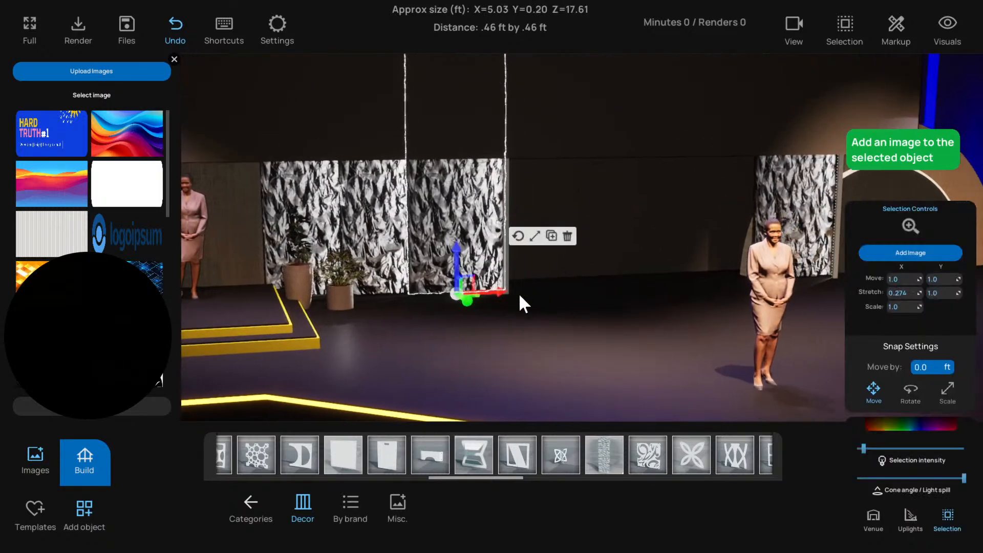
drag(518, 293, 642, 258)
shift+click(375, 242)
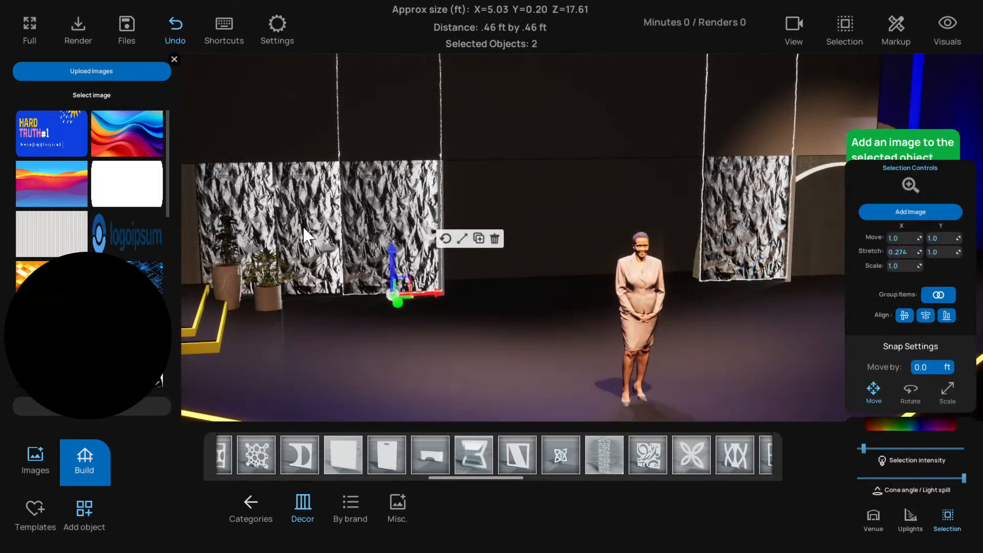
shift+click(303, 225)
shift+click(243, 219)
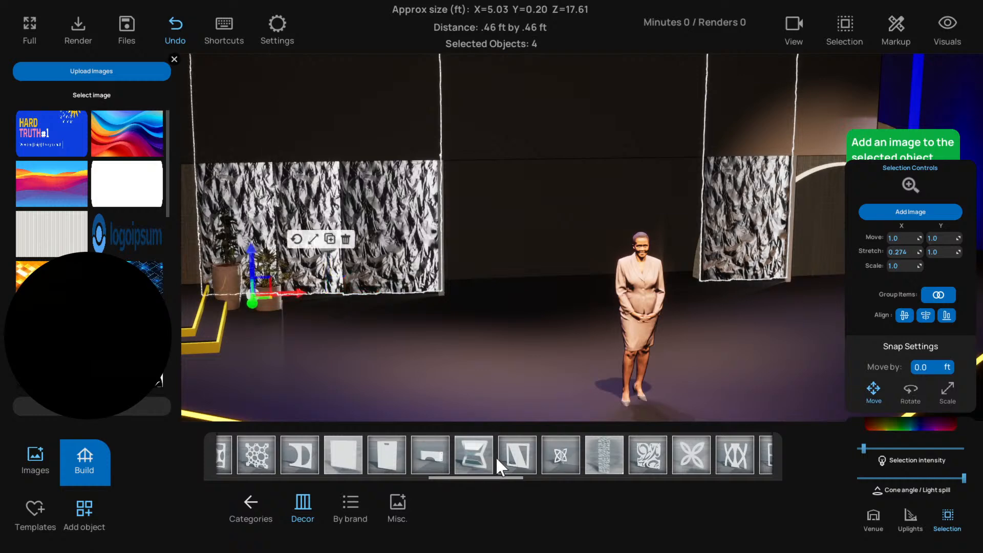
Try swapping the four selected rough panels for a narrow, stacked crinkled column from the decor library
scroll(512, 463, down, 1)
scroll(562, 467, down, 6)
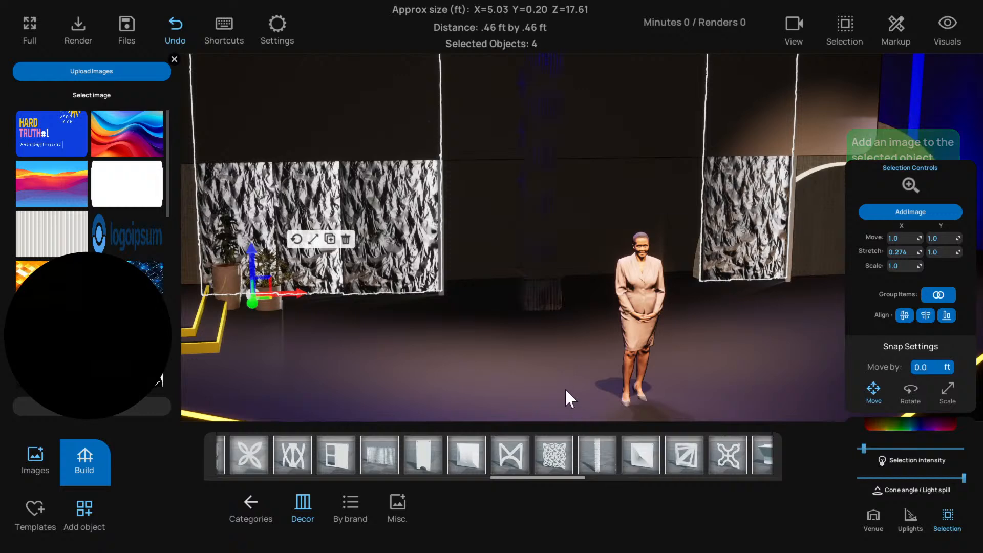
scroll(525, 345, down, 2)
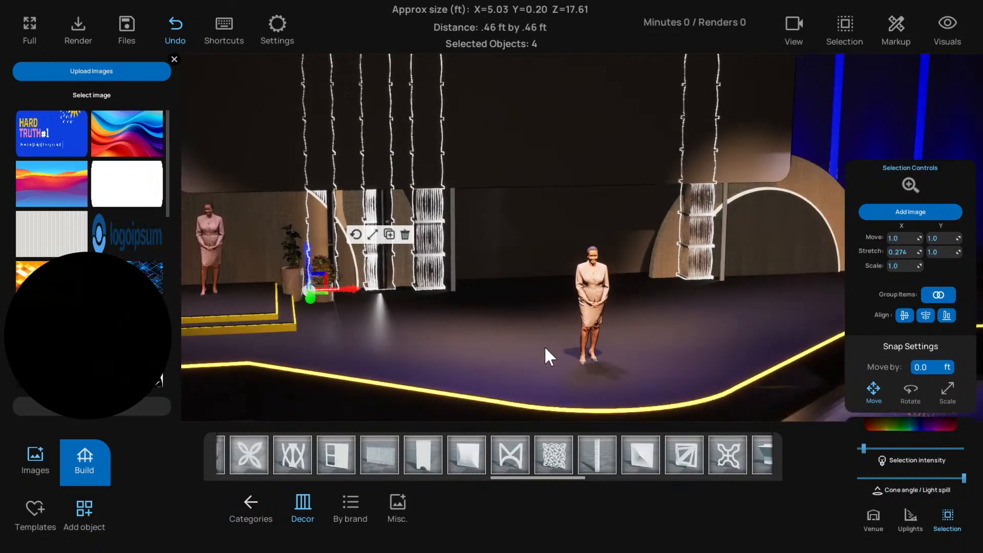
mouse_move(545, 346)
right_down()
mouse_move(540, 357)
mouse_move(553, 360)
right_up()
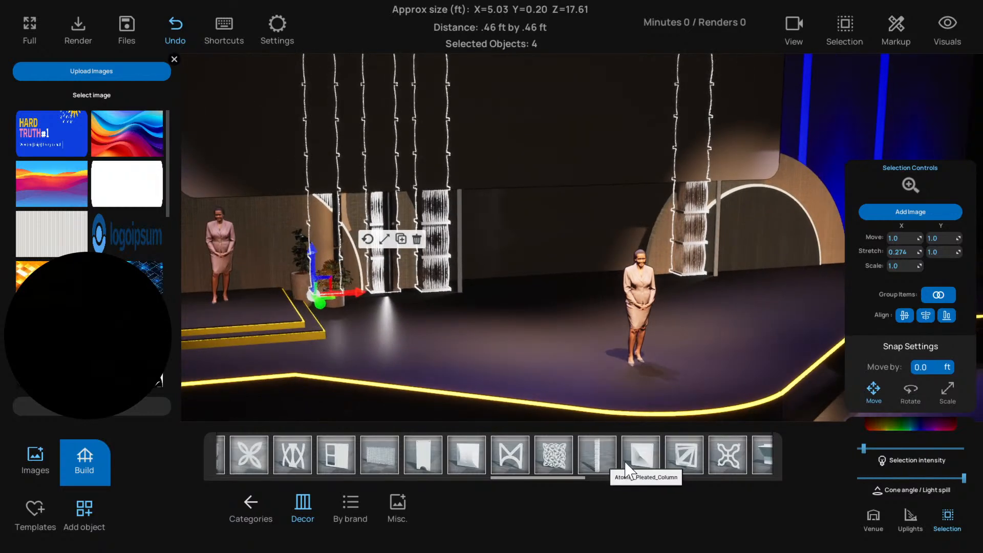
Replace the four selected decor pieces with the tall flat white column panel from the decor library
scroll(626, 461, down, 2)
scroll(625, 460, down, 4)
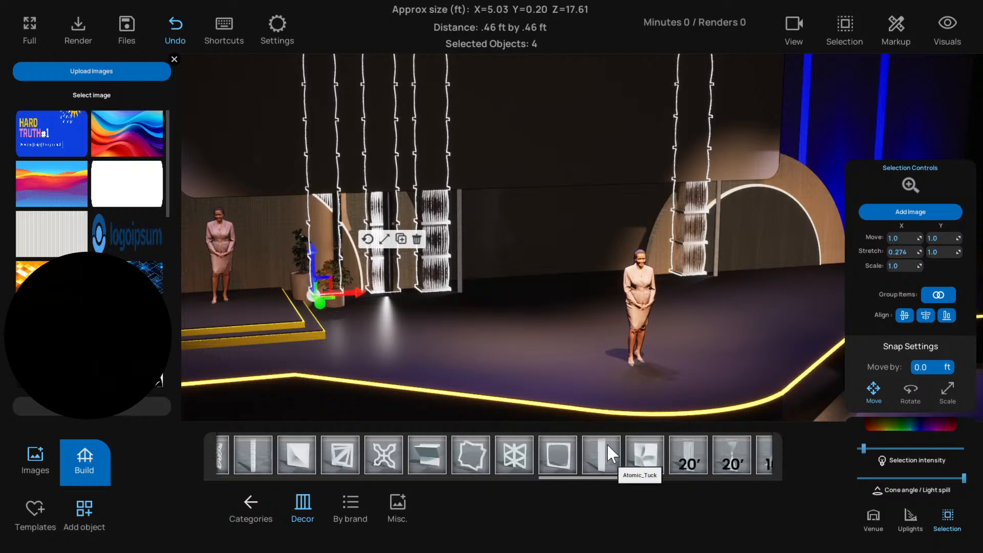
click(607, 445)
right_drag(609, 369, 575, 374)
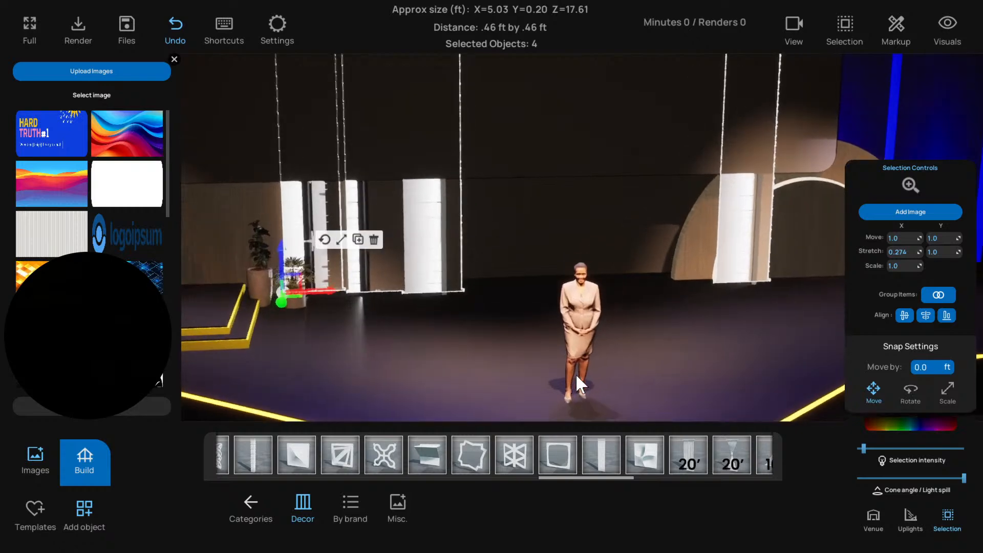
Shift the white panels beside the plants sideways one by one so they form a closely spaced row
drag(326, 293, 303, 292)
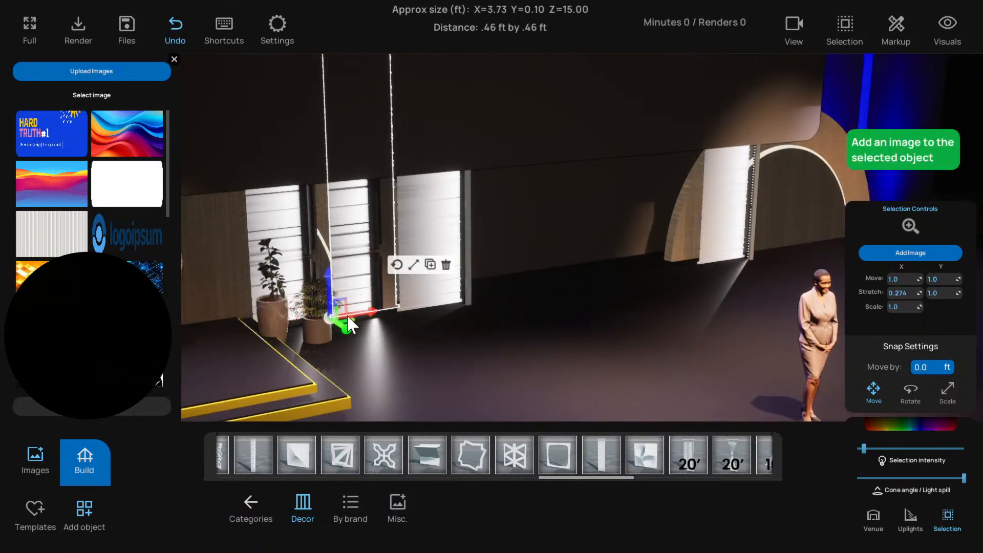
drag(348, 316, 277, 315)
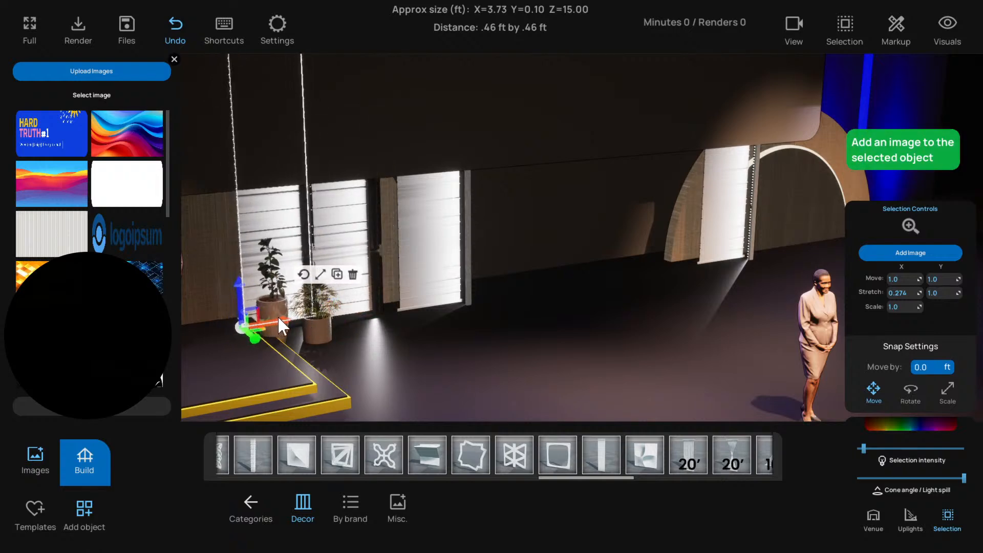
drag(457, 328, 428, 284)
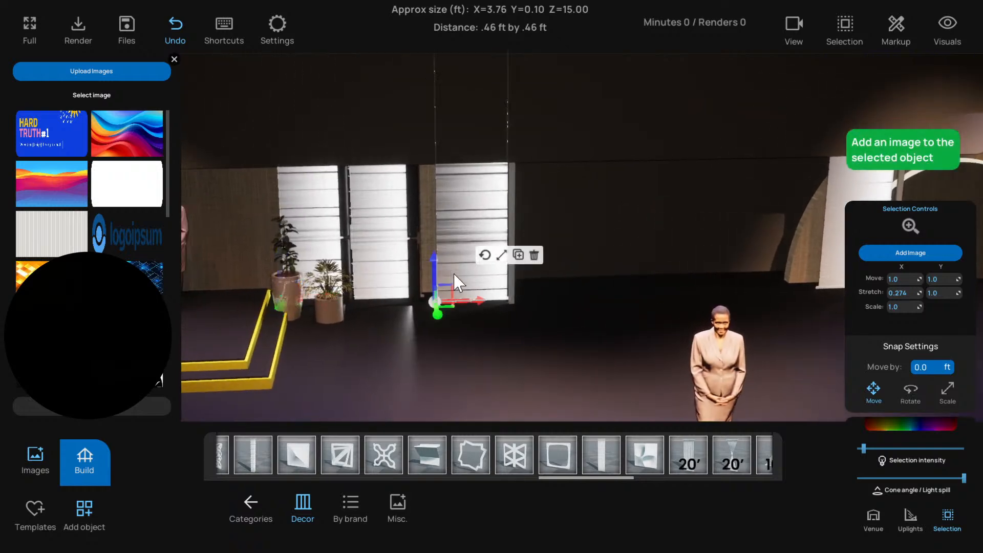
drag(476, 310, 445, 304)
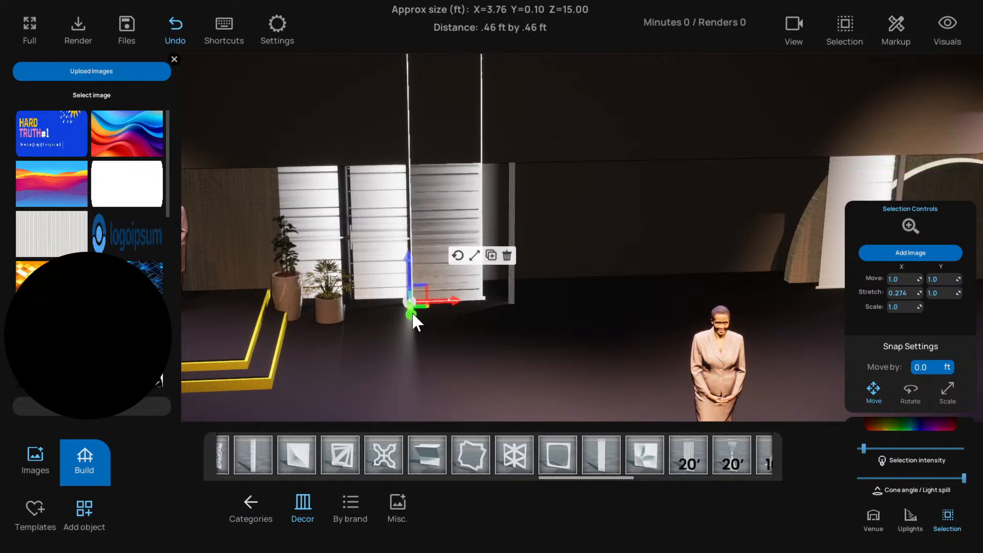
In the top view, select the light fixture group next to the inner thin column and ungroup it
click(511, 289)
drag(493, 316, 615, 321)
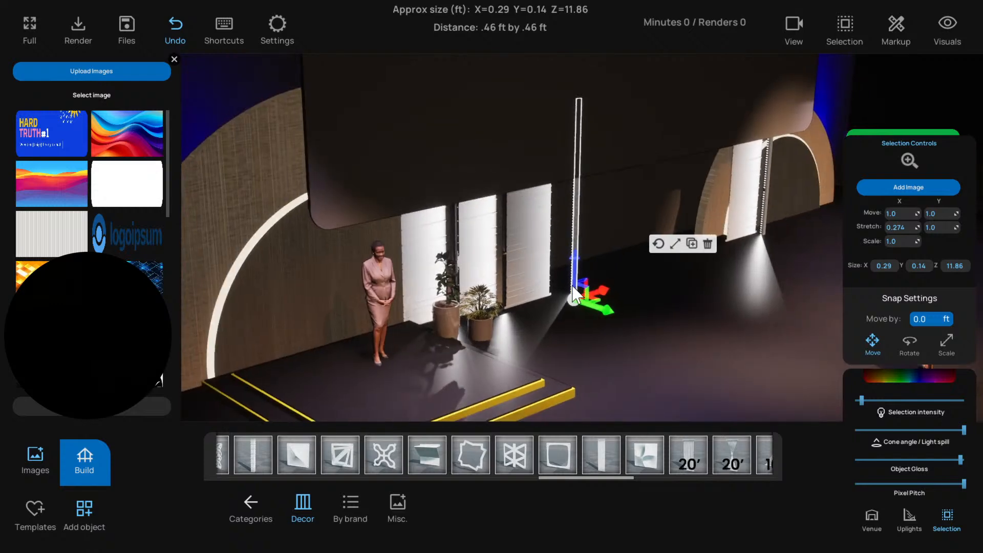
drag(575, 292, 550, 285)
key(t)
scroll(489, 223, up, 2)
key(f)
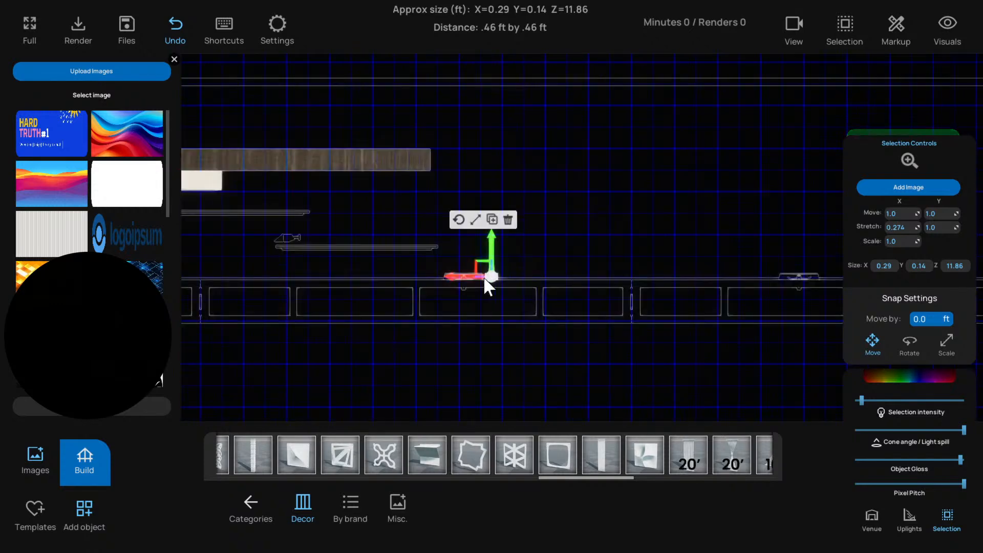
scroll(431, 265, down, 2)
scroll(405, 263, up, 2)
scroll(393, 261, down, 2)
right_drag(393, 261, 459, 269)
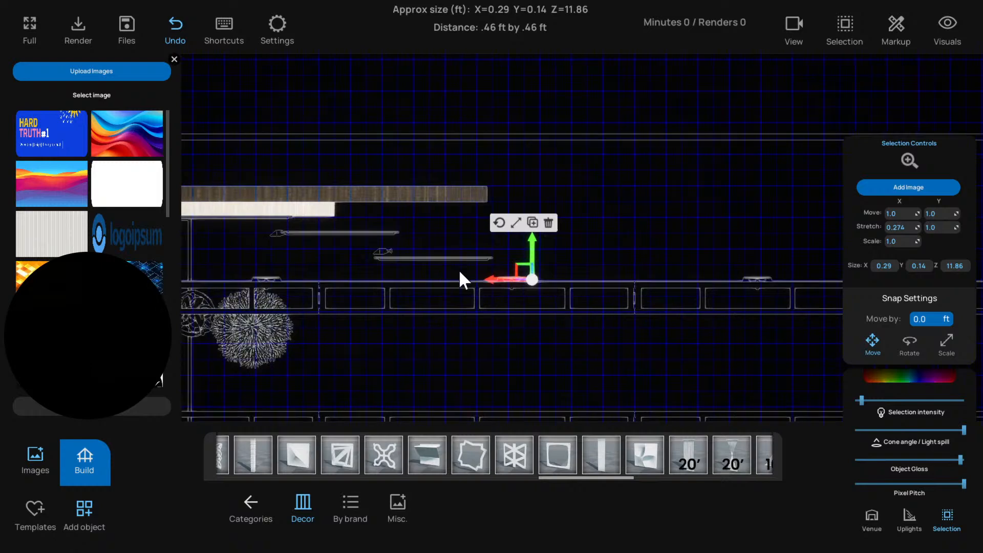
scroll(479, 271, up, 4)
click(488, 270)
click(577, 271)
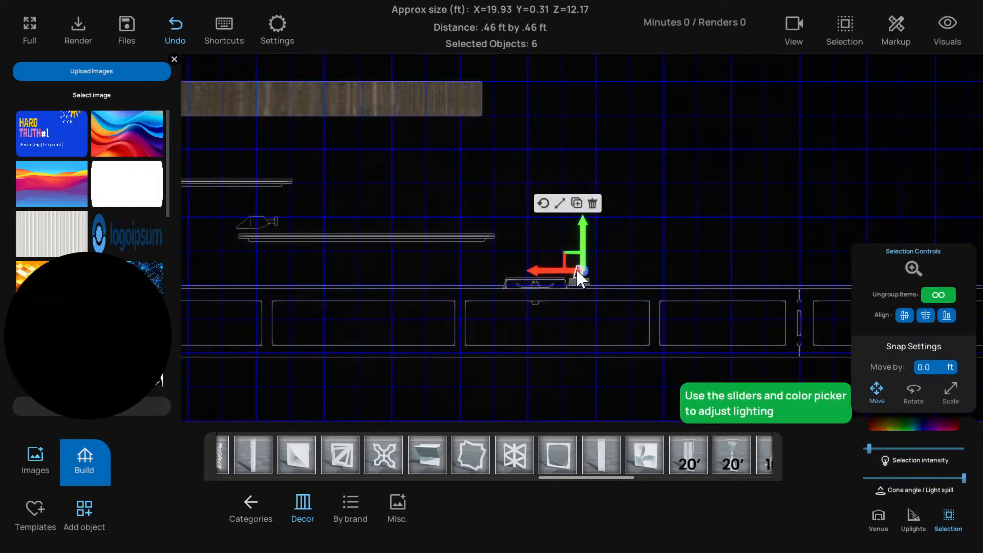
click(941, 296)
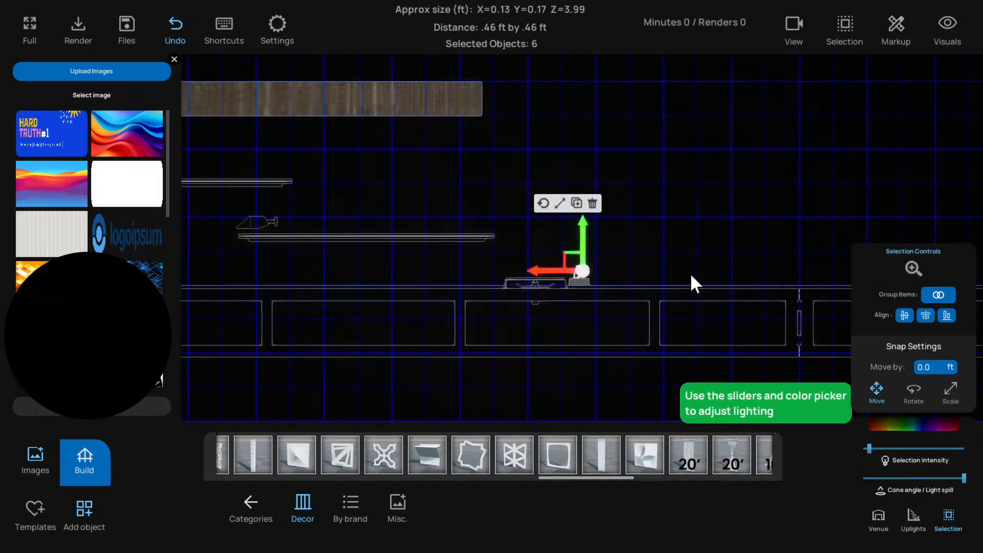
Move the ungrouped light bars by the thin column, and the column itself, sideways to the innermost white panel's edge
click(579, 279)
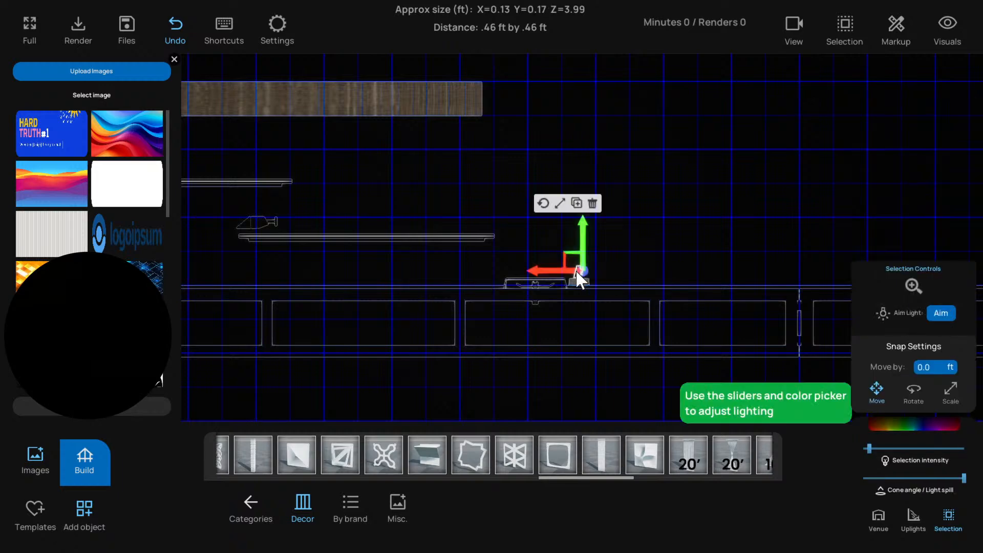
key(t)
key(f)
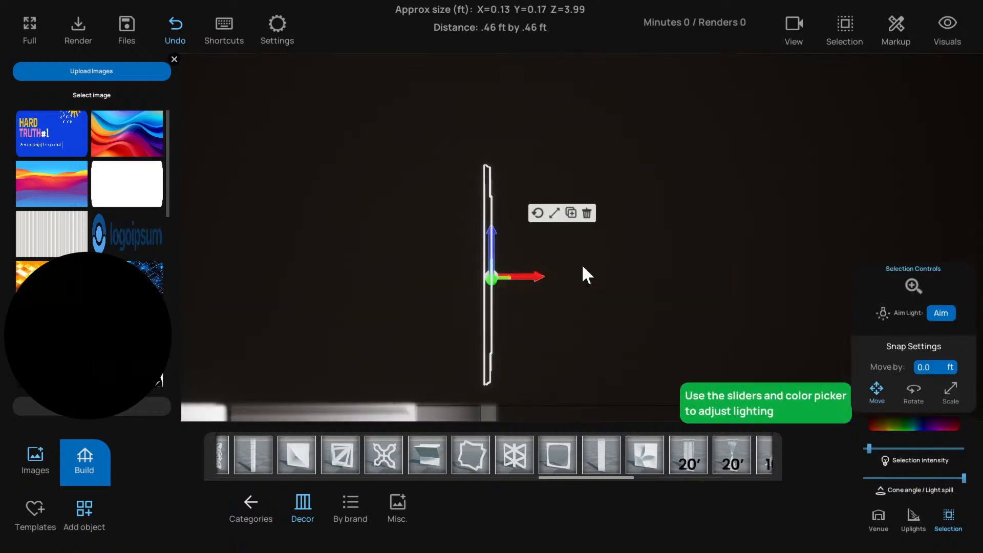
right_drag(582, 263, 380, 245)
scroll(391, 236, down, 3)
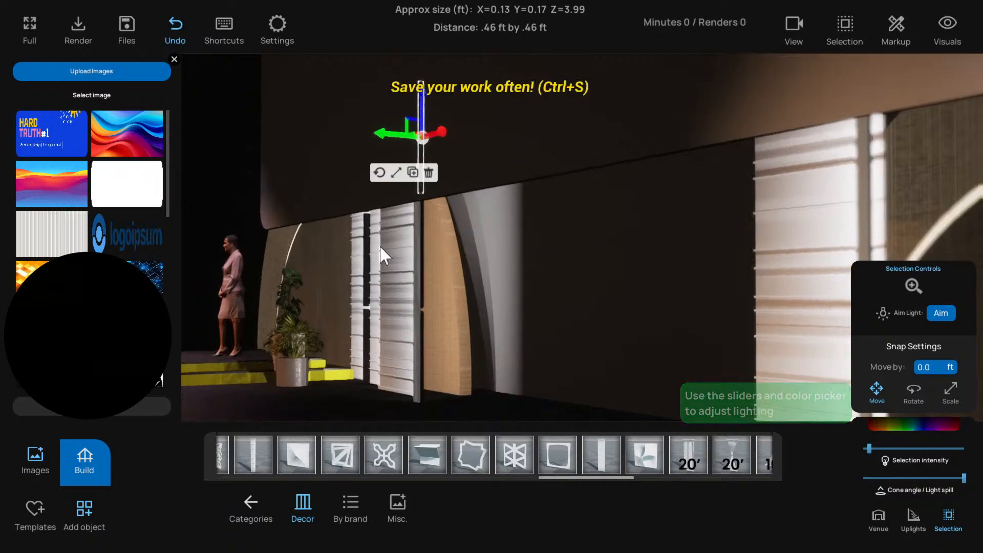
shift+click(422, 240)
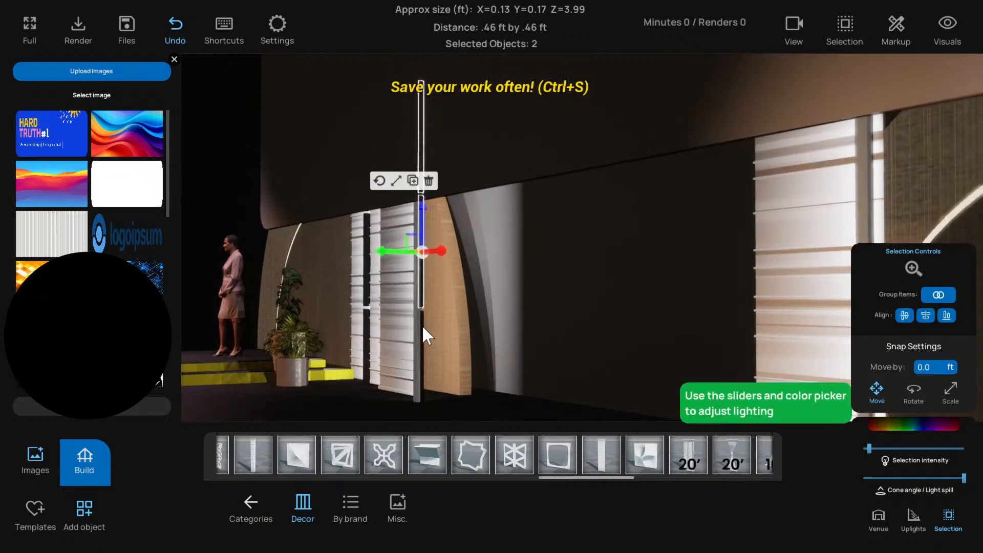
right_drag(421, 339, 624, 390)
scroll(556, 348, down, 4)
scroll(625, 390, up, 3)
scroll(547, 360, up, 3)
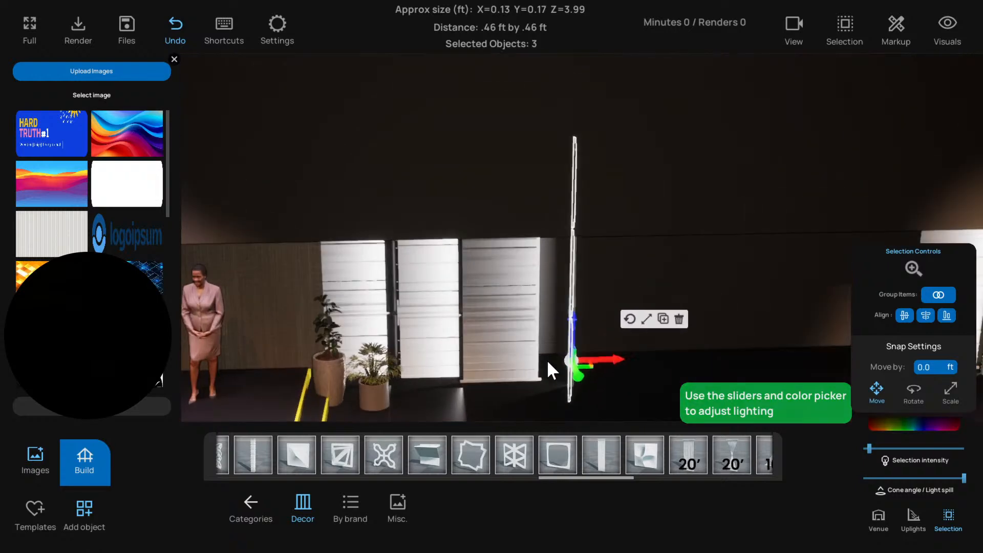
right_drag(547, 359, 603, 327)
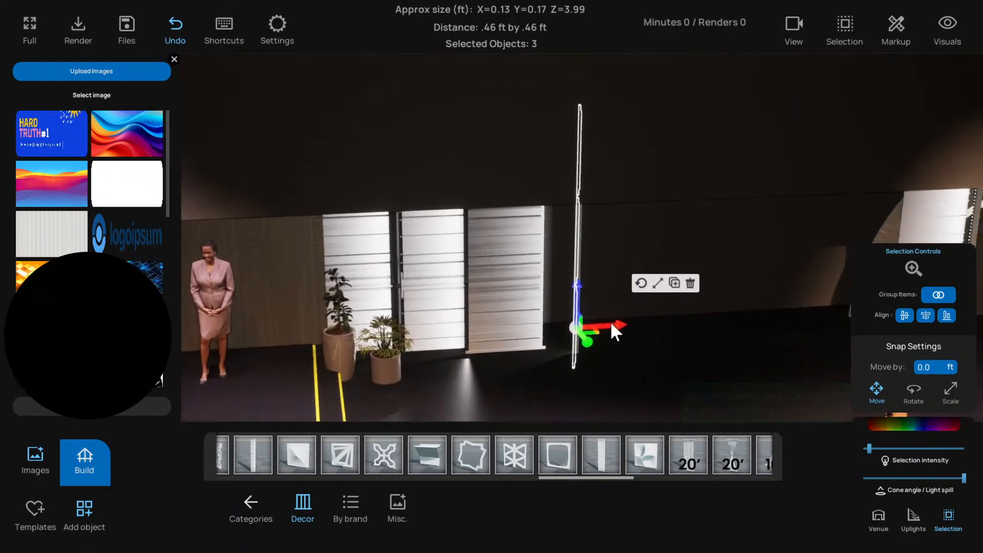
drag(611, 321, 575, 356)
click(578, 293)
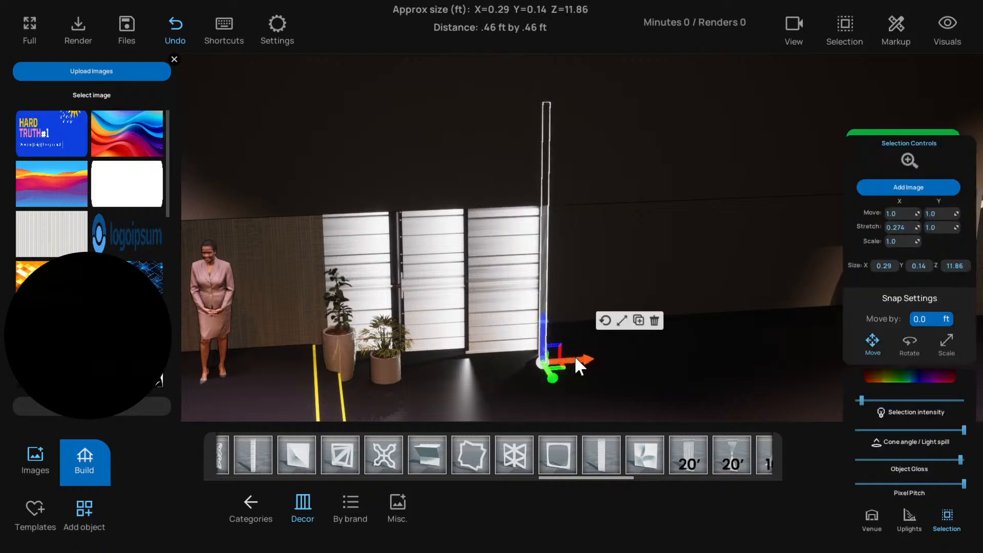
Shift the two light bar groups in the gaps between the three white panels sideways, tucking them behind the adjacent panels
right_drag(474, 333, 508, 336)
scroll(508, 336, up, 3)
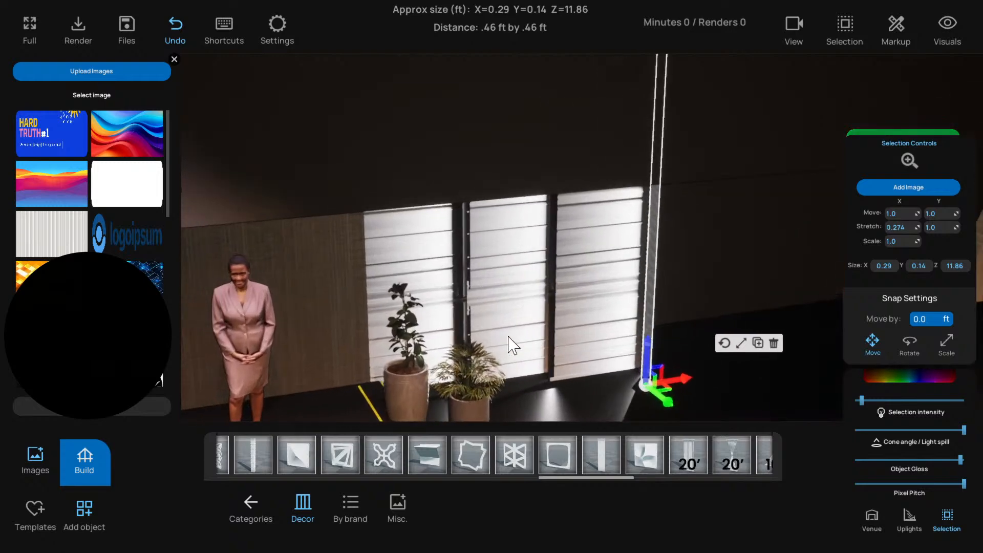
click(499, 296)
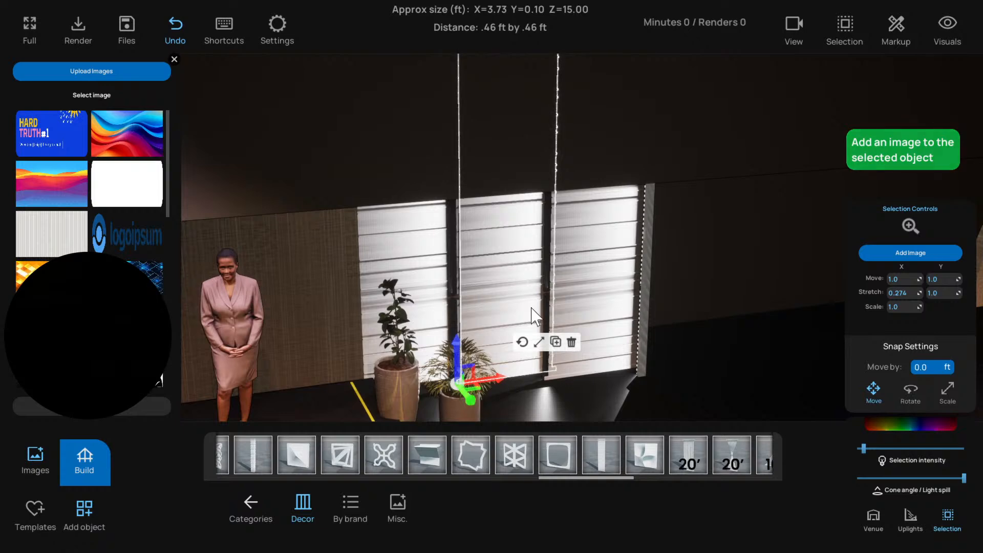
click(546, 260)
click(546, 252)
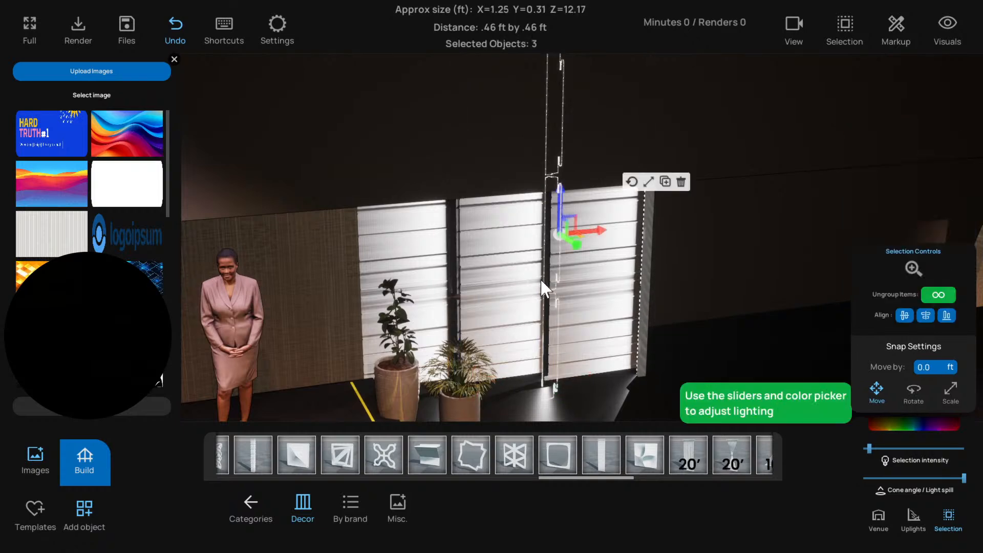
drag(594, 240, 614, 227)
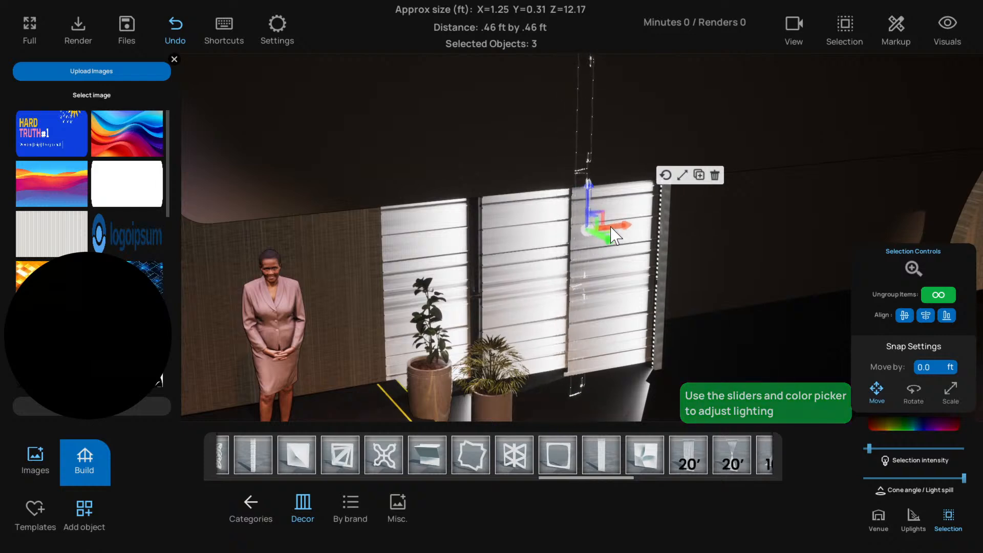
click(475, 250)
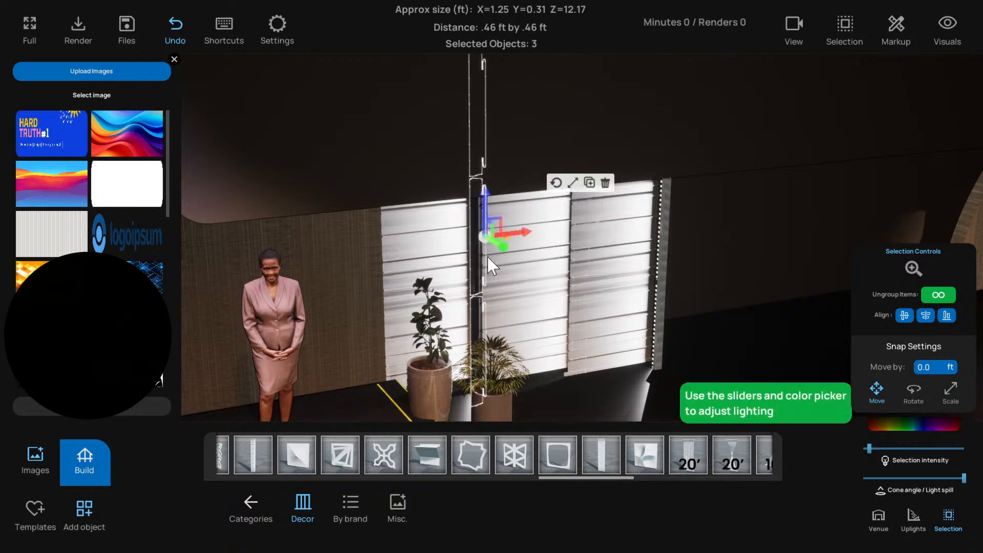
mouse_move(511, 236)
mouse_down()
mouse_move(528, 243)
mouse_move(515, 242)
mouse_up()
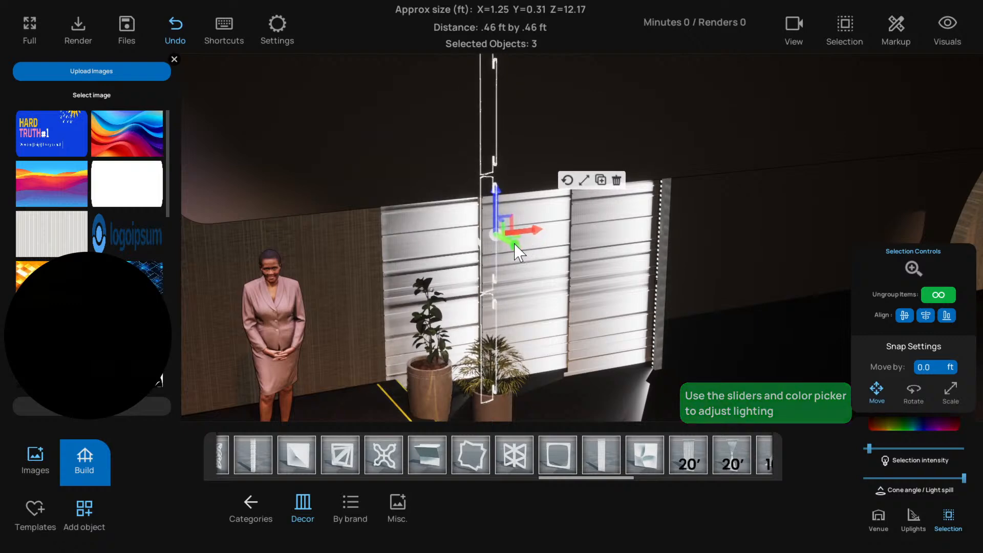
Select the outermost white panel behind the plants and nudge its depth position slightly
click(407, 375)
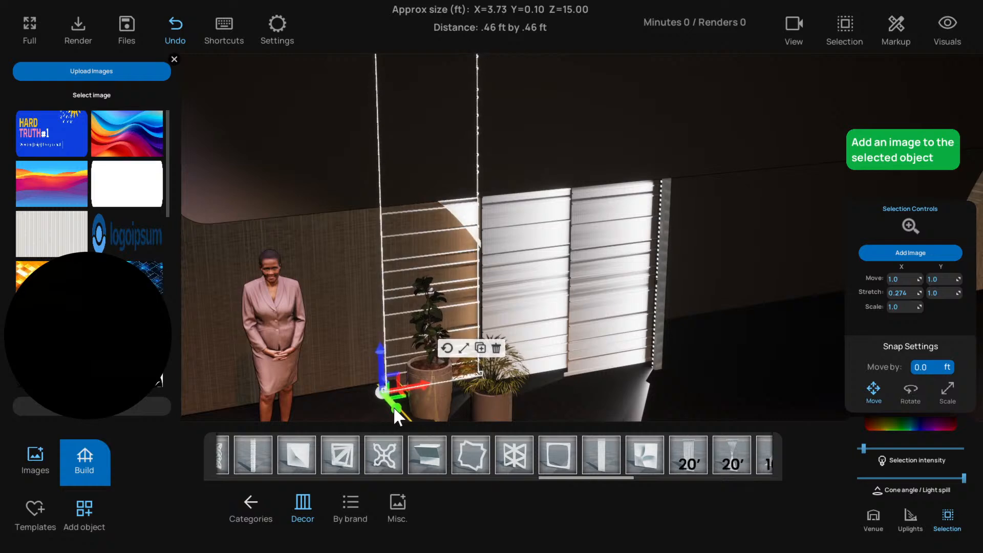
drag(393, 407, 395, 407)
scroll(353, 333, down, 4)
right_drag(332, 315, 397, 278)
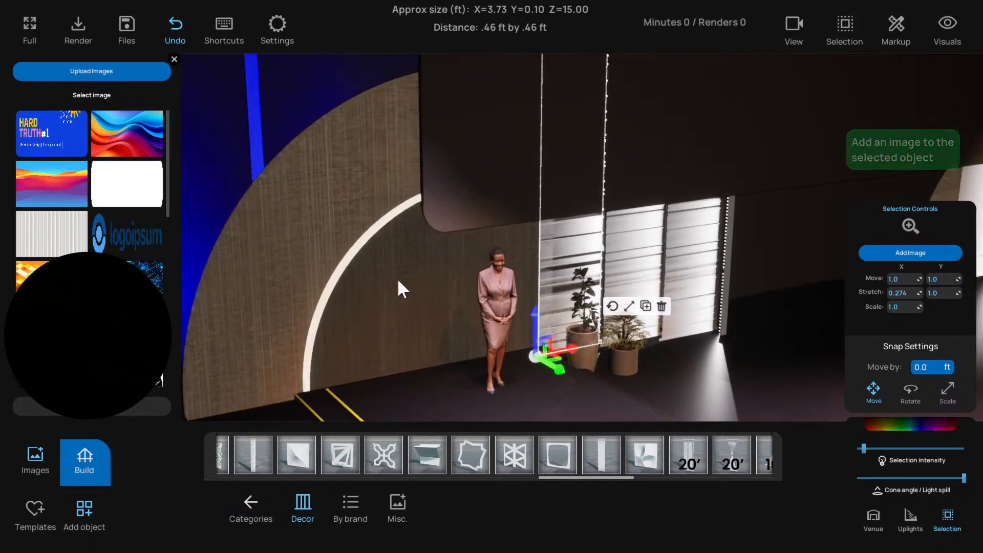
Select the large wooden disc group behind the presenter and nudge it slightly backward
click(398, 280)
shift+click(360, 243)
shift+click(309, 218)
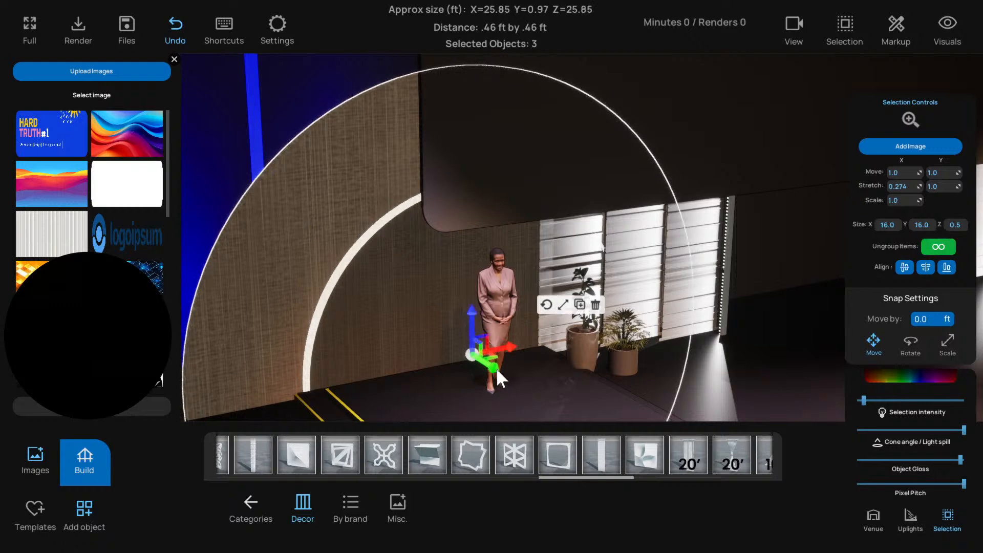
drag(496, 367, 490, 365)
right_drag(536, 359, 511, 348)
Fine-tune the depth of the outermost white panel against the wooden disc and deselect it
click(493, 243)
right_drag(468, 300, 489, 301)
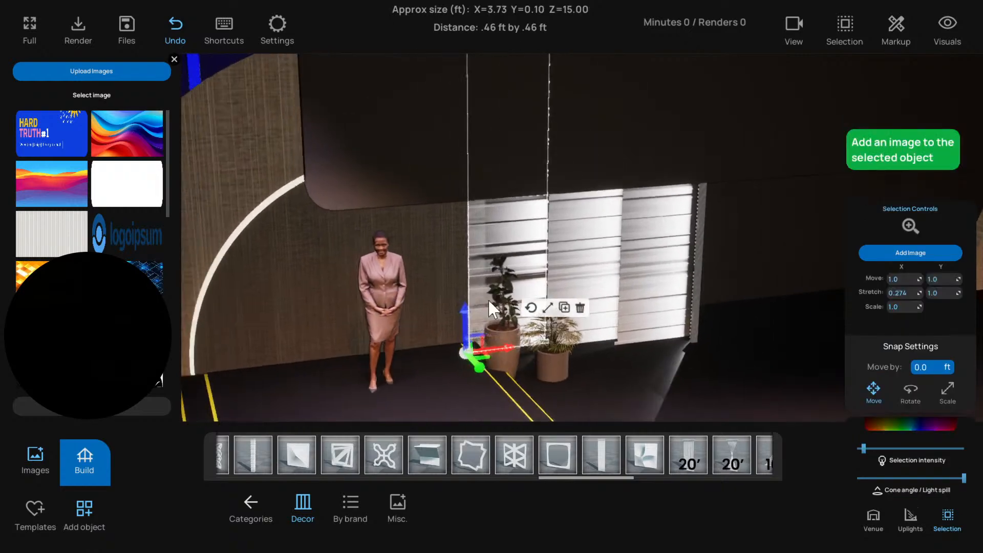
drag(477, 362, 504, 347)
scroll(502, 345, down, 5)
right_drag(501, 345, 439, 380)
scroll(430, 334, down, 3)
click(549, 309)
right_drag(554, 307, 539, 308)
scroll(540, 309, up, 5)
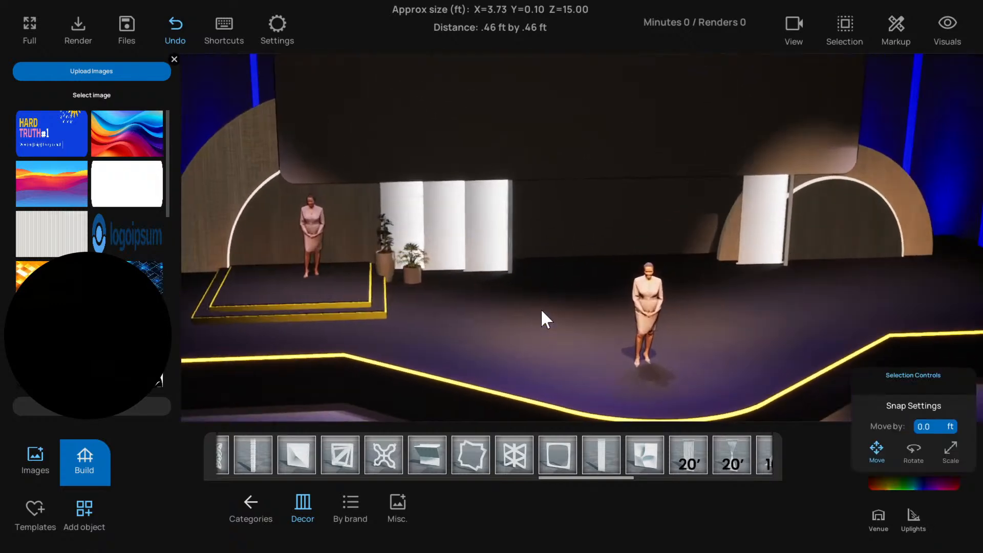
Examine the row of white panels up close and the whole stage from a distance
scroll(541, 308, up, 10)
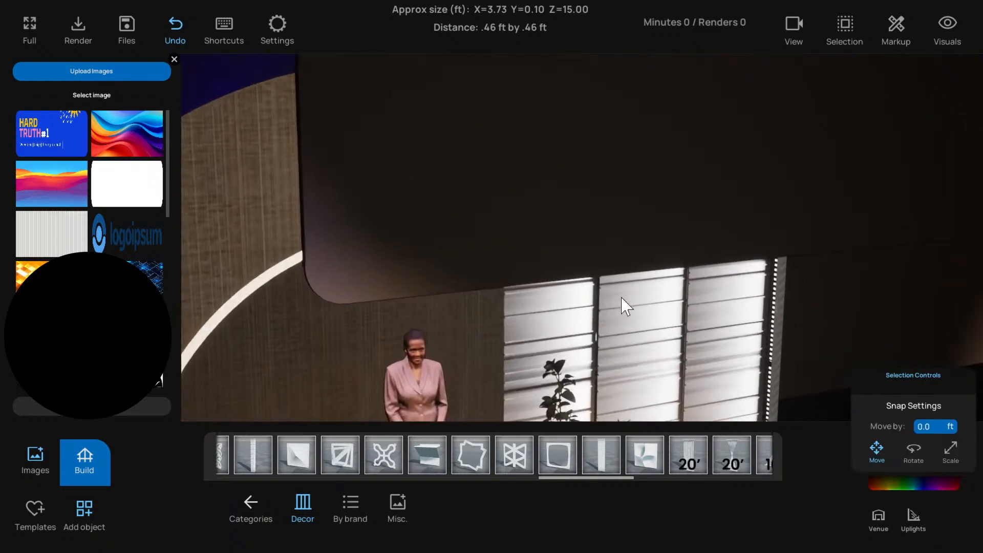
right_drag(621, 298, 626, 285)
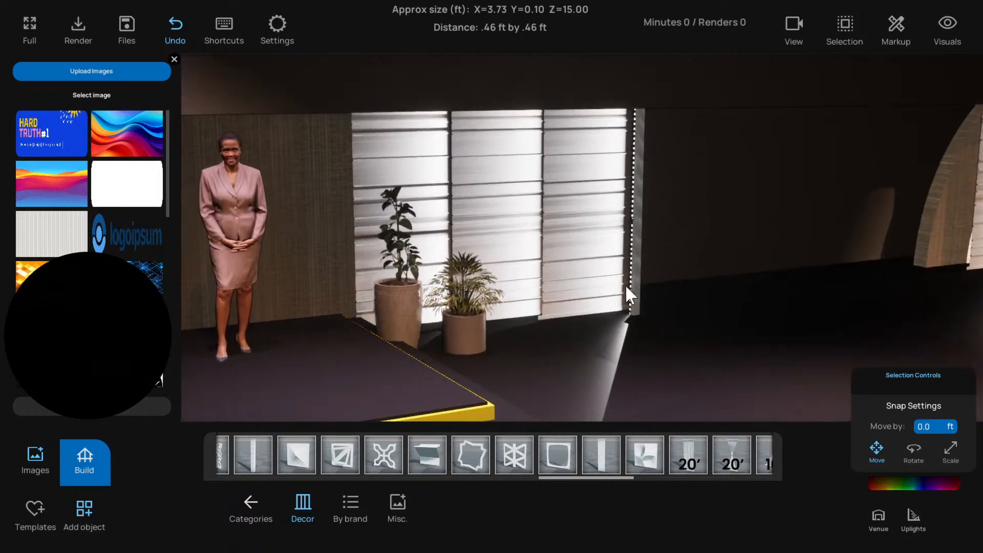
scroll(627, 287, down, 10)
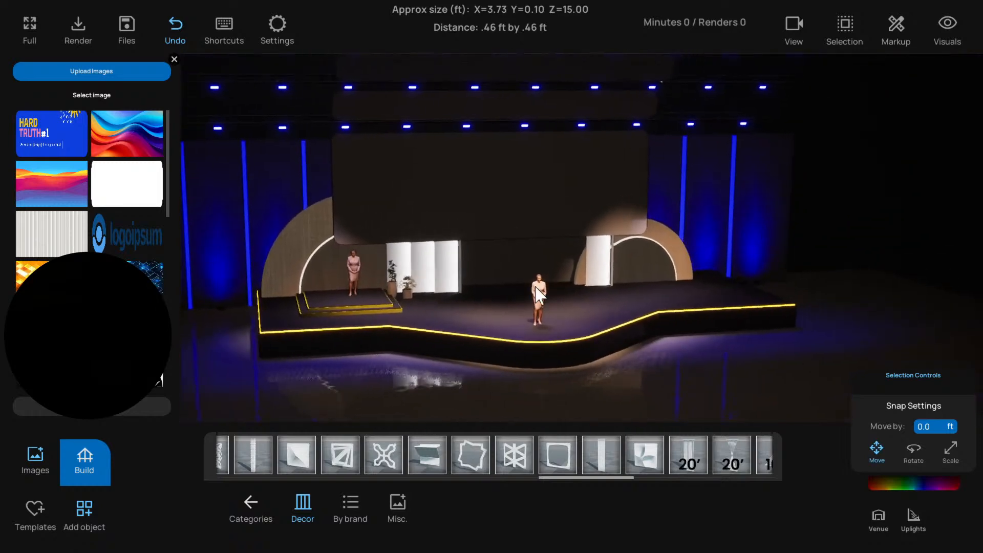
right_drag(535, 287, 574, 281)
scroll(594, 271, up, 3)
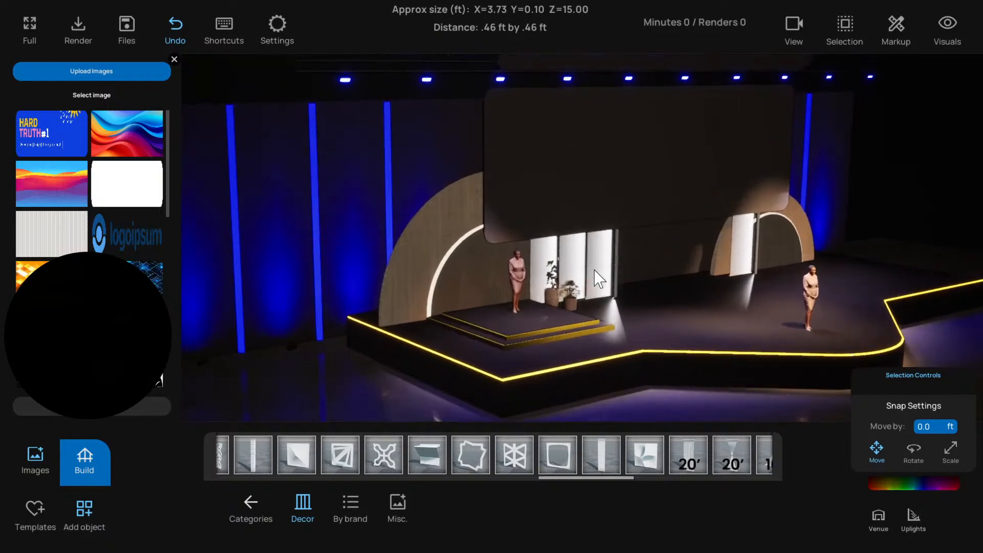
scroll(610, 274, up, 3)
In the side view, select the light groups in turn to examine the depth spacing of the panel layers
key(t)
scroll(483, 243, up, 2)
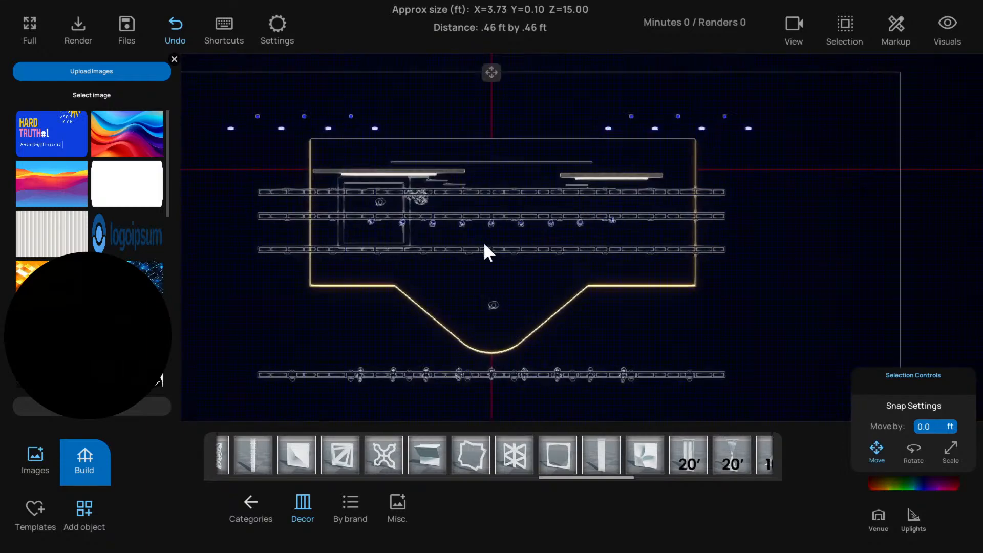
key(l)
scroll(485, 247, up, 8)
middle_drag(450, 306, 681, 281)
scroll(514, 235, up, 9)
scroll(568, 251, down, 5)
middle_drag(562, 241, 541, 231)
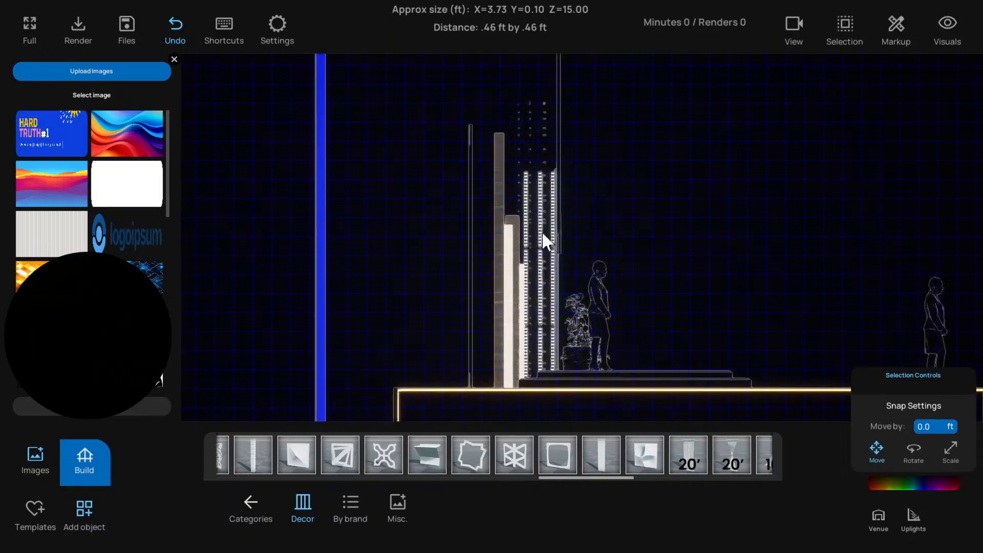
scroll(540, 226, up, 3)
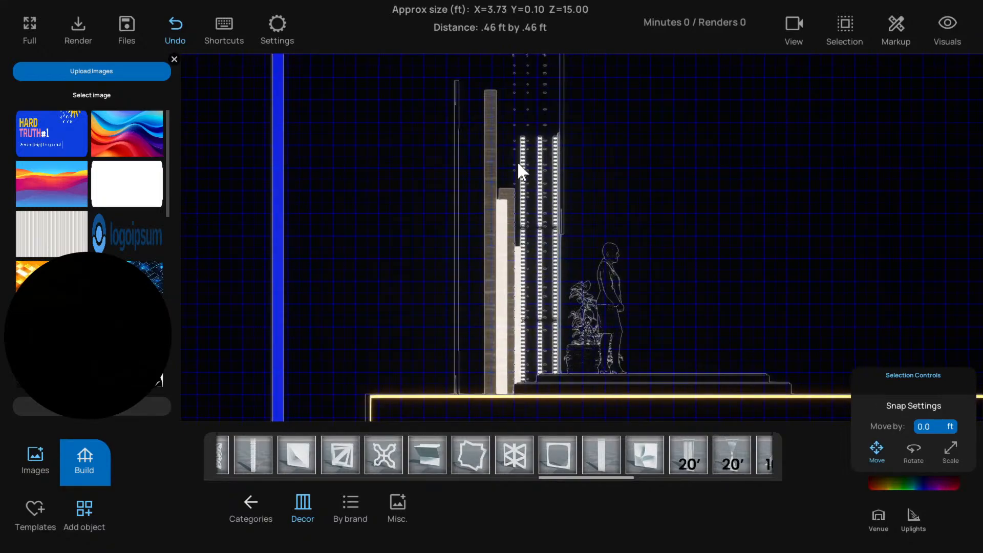
click(521, 149)
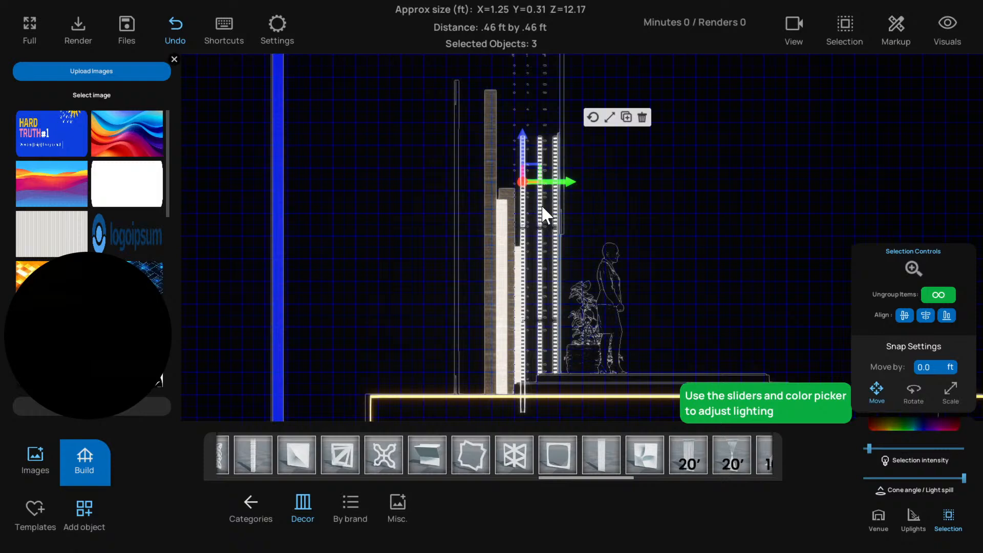
click(541, 203)
click(556, 202)
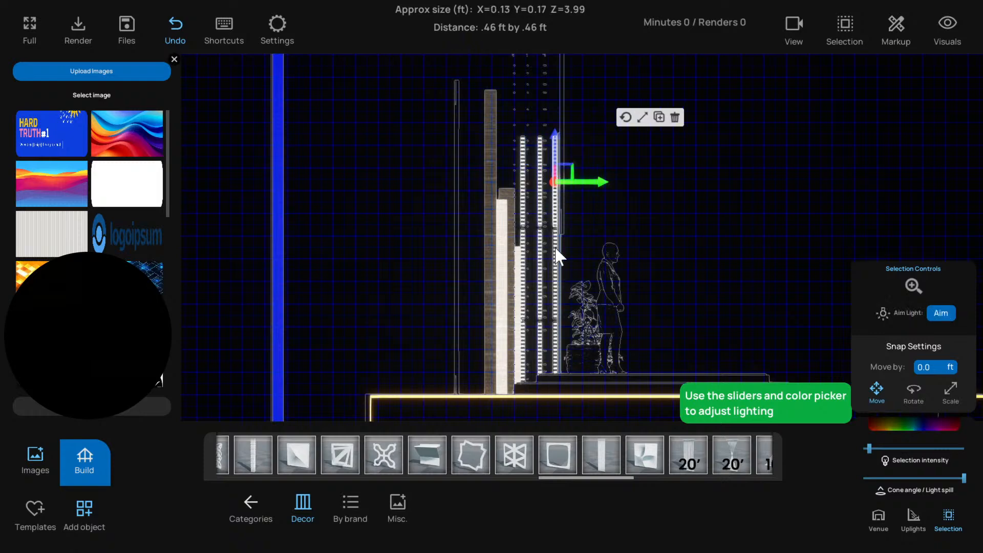
shift+click(545, 336)
shift+click(555, 338)
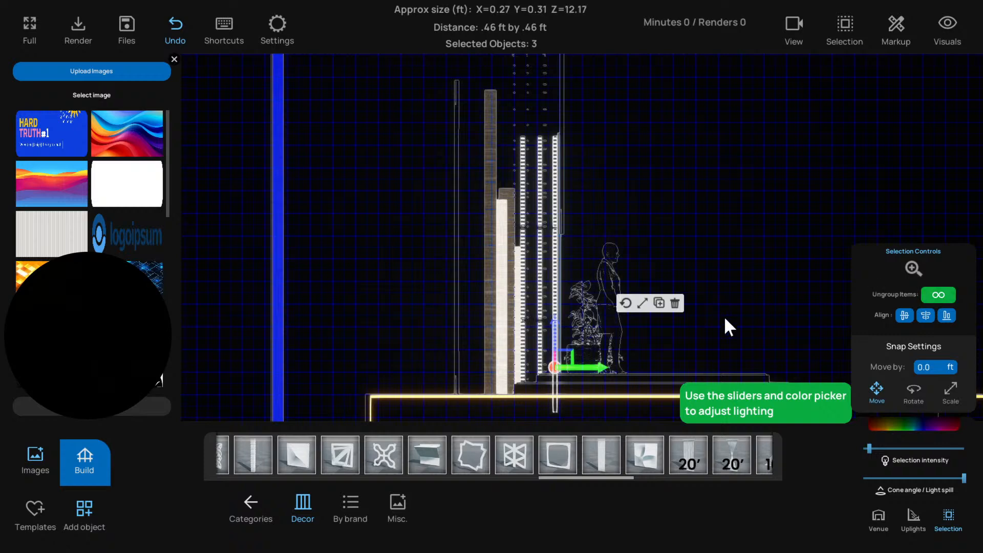
Return to the perspective view, clear the selection and select all Up Lights at once
scroll(724, 315, down, 3)
key(1)
scroll(717, 315, down, 2)
drag(702, 317, 527, 309)
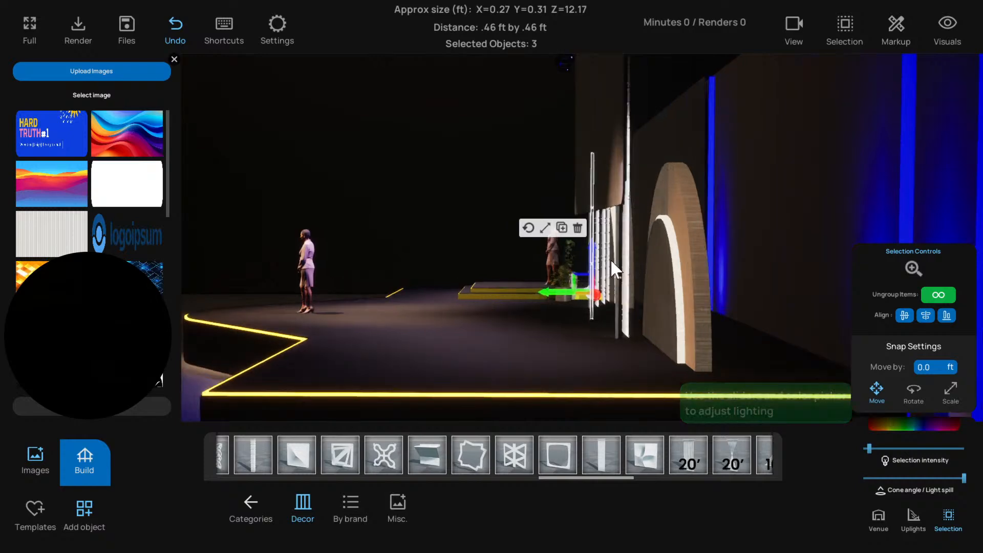
drag(562, 292, 628, 347)
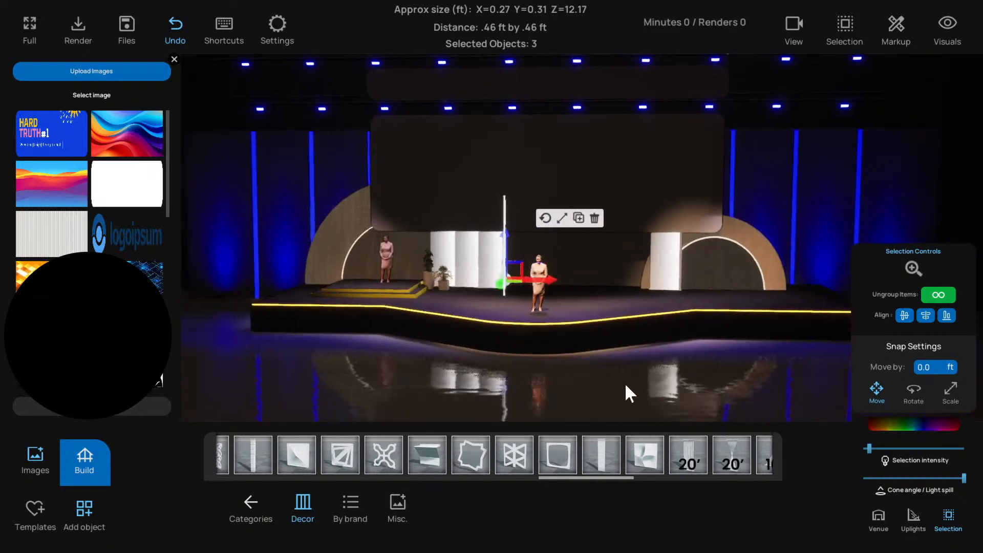
click(665, 381)
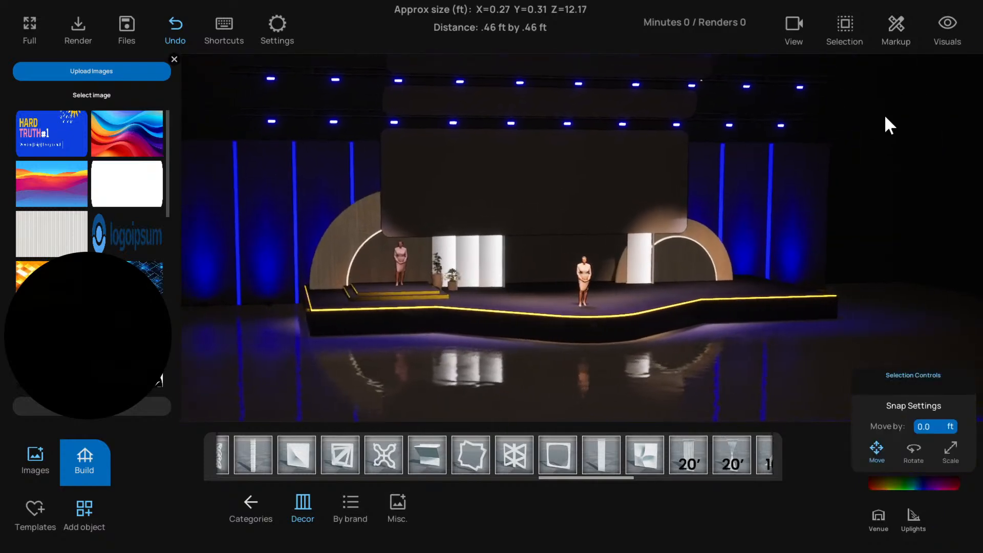
click(845, 28)
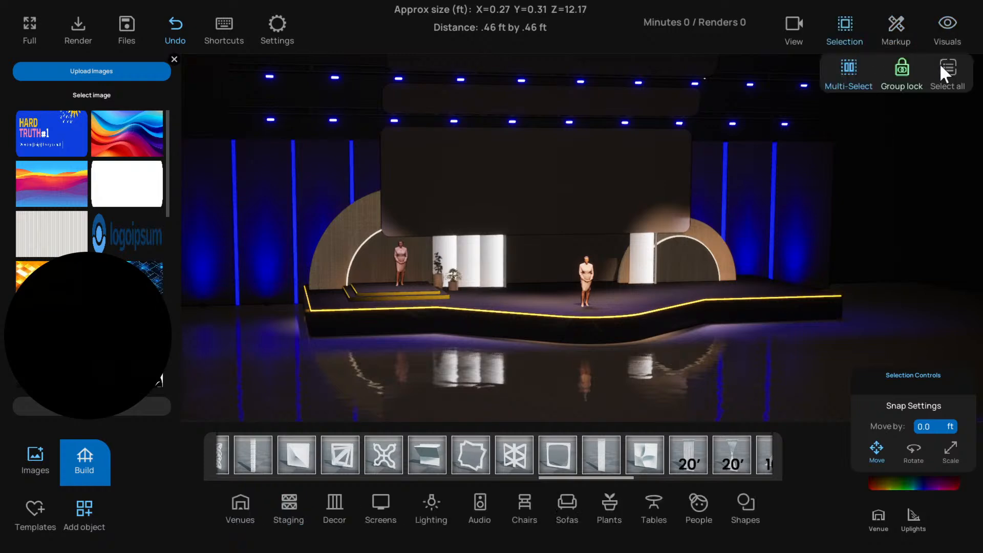
click(948, 68)
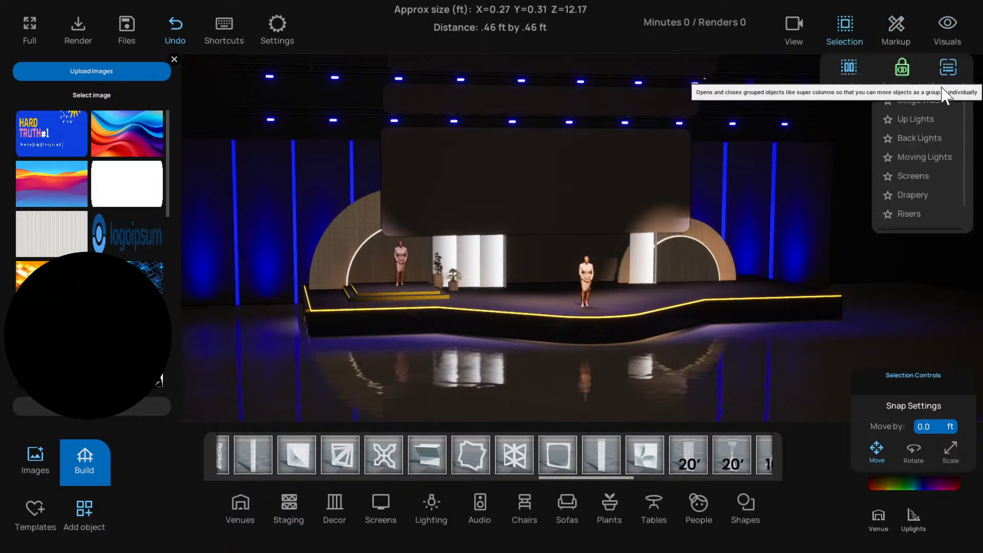
click(915, 118)
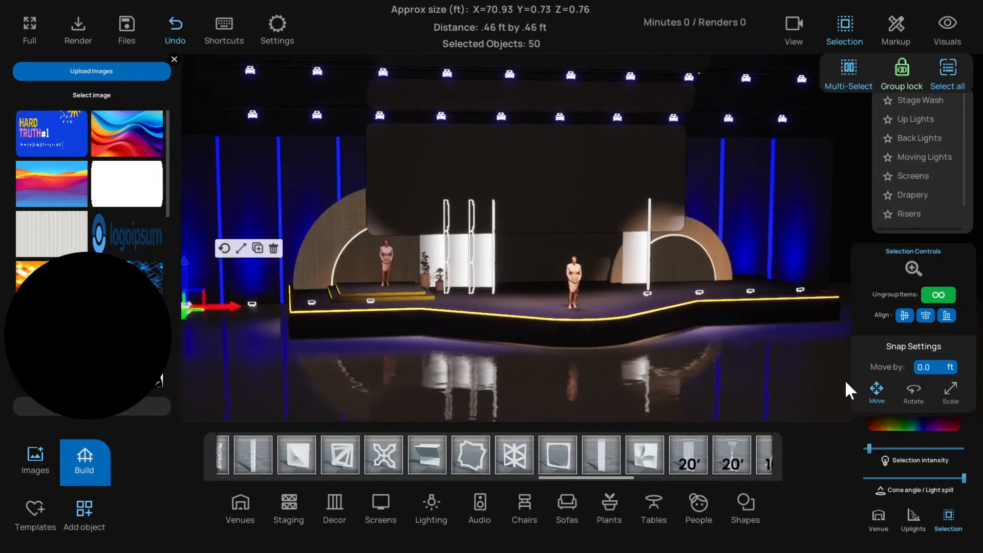
Set the color of the selected up lights to a dark, nearly neutral grey, hex sRGB 363838FF, and deselect them
click(881, 422)
click(904, 406)
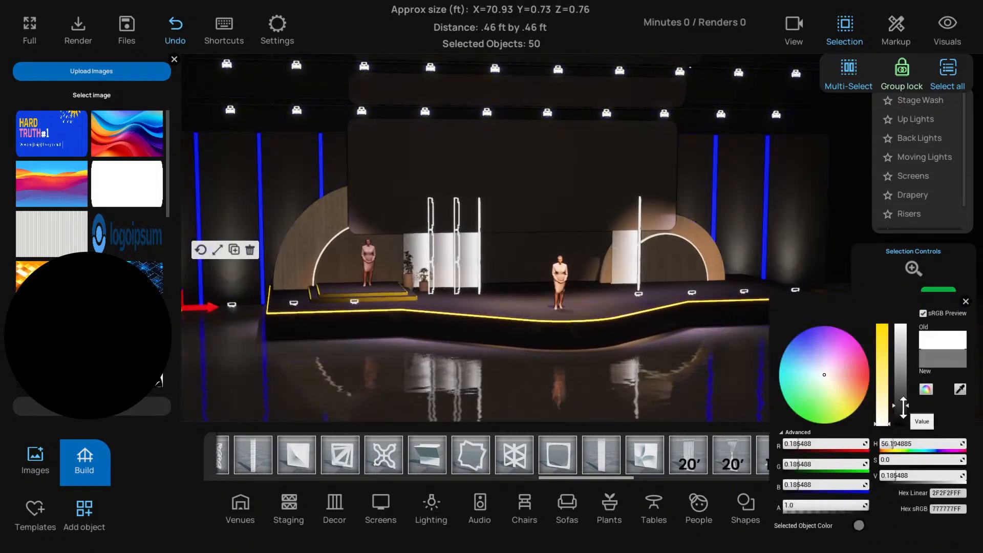
drag(904, 412, 883, 314)
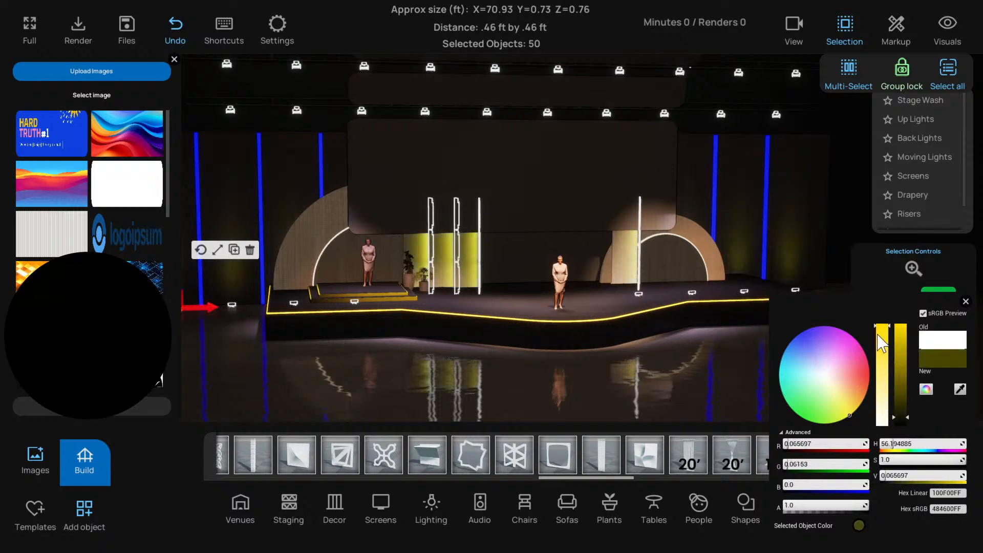
drag(850, 401, 873, 396)
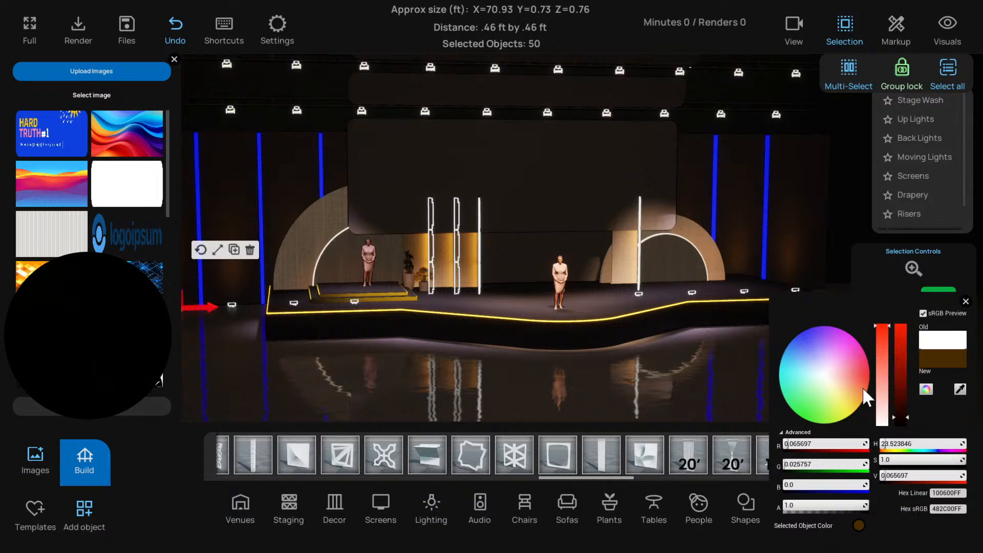
mouse_move(861, 394)
mouse_down()
mouse_move(865, 368)
mouse_move(825, 330)
mouse_move(798, 328)
mouse_move(854, 395)
mouse_move(876, 394)
mouse_move(822, 374)
mouse_up()
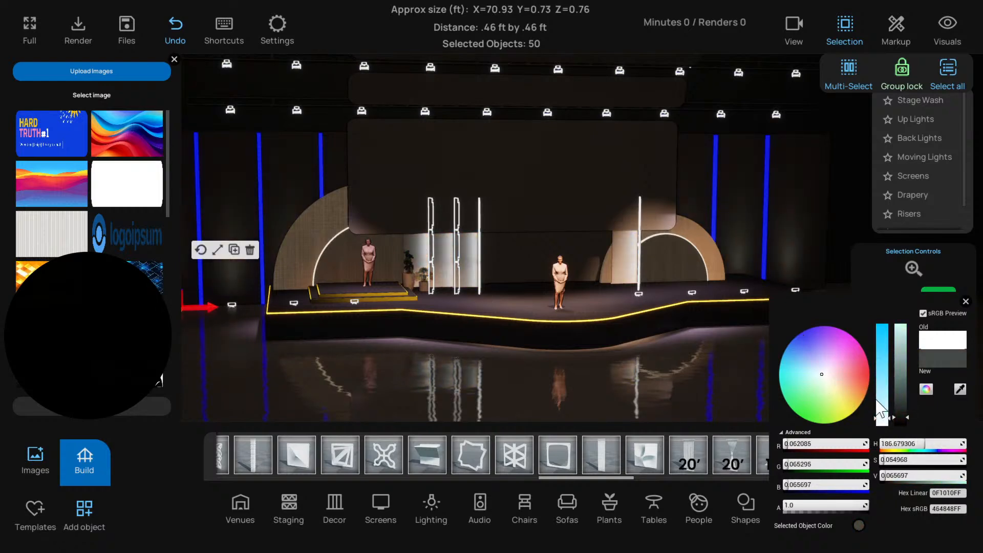
drag(904, 419, 904, 420)
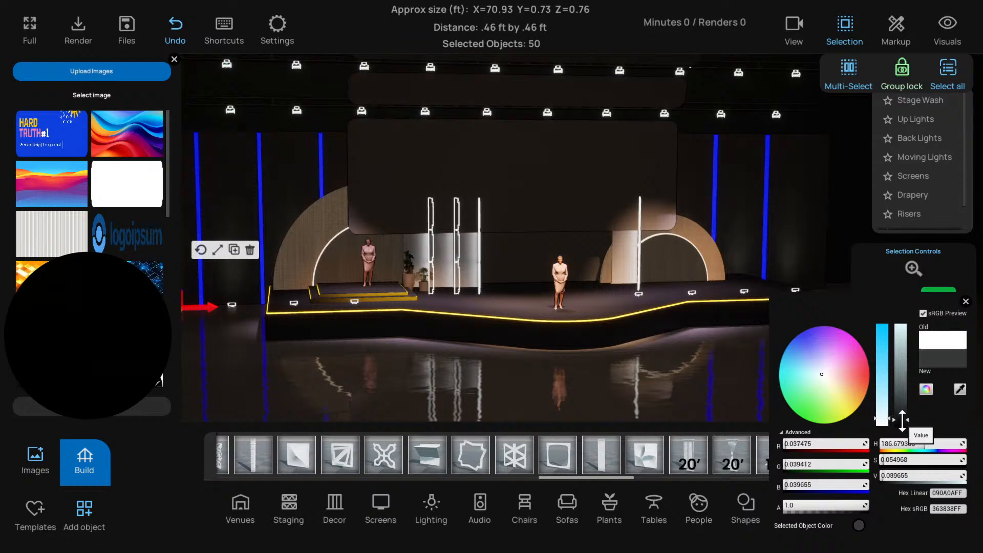
click(965, 301)
click(696, 384)
scroll(694, 383, down, 3)
right_drag(696, 383, 572, 340)
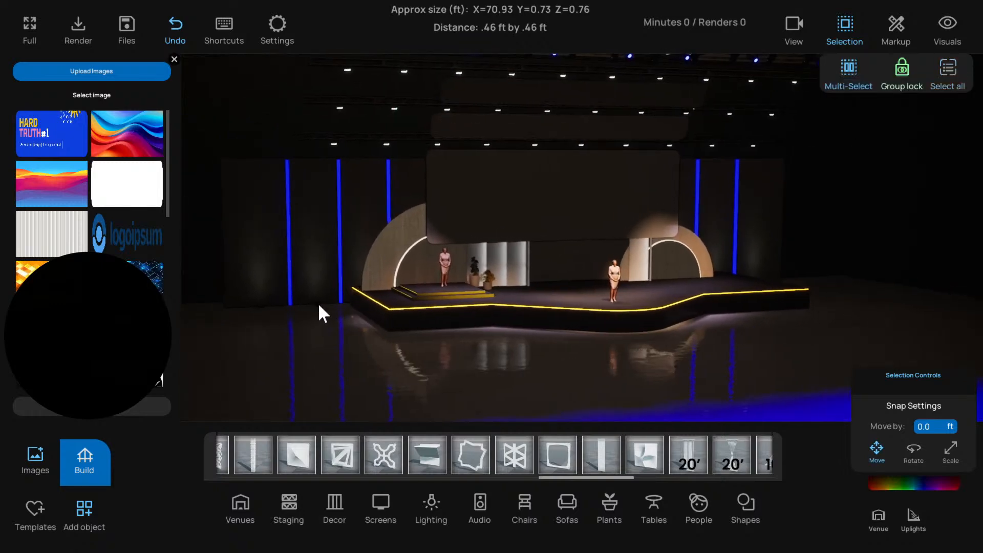
Select the group of floor up lights along the backdrop and raise their intensity to about a quarter
click(318, 303)
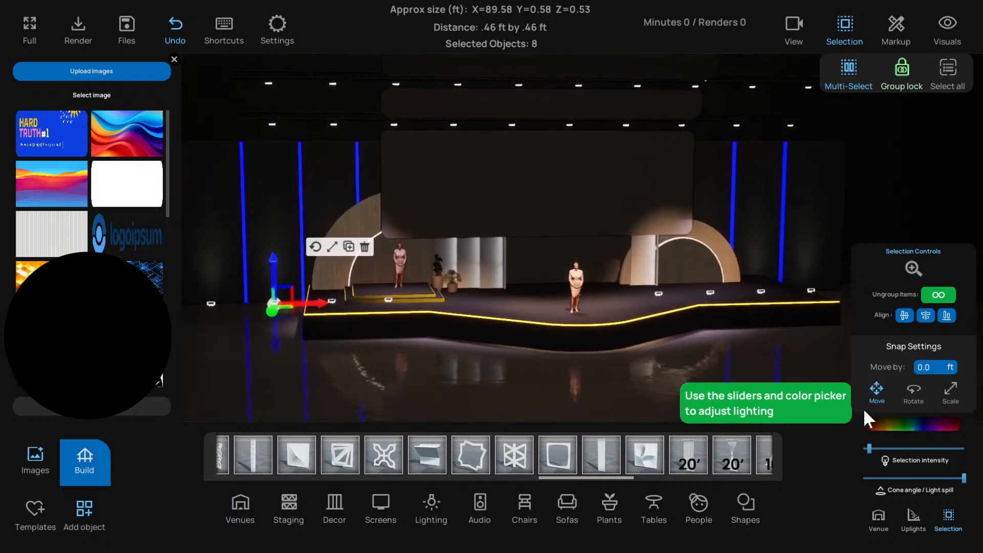
click(888, 448)
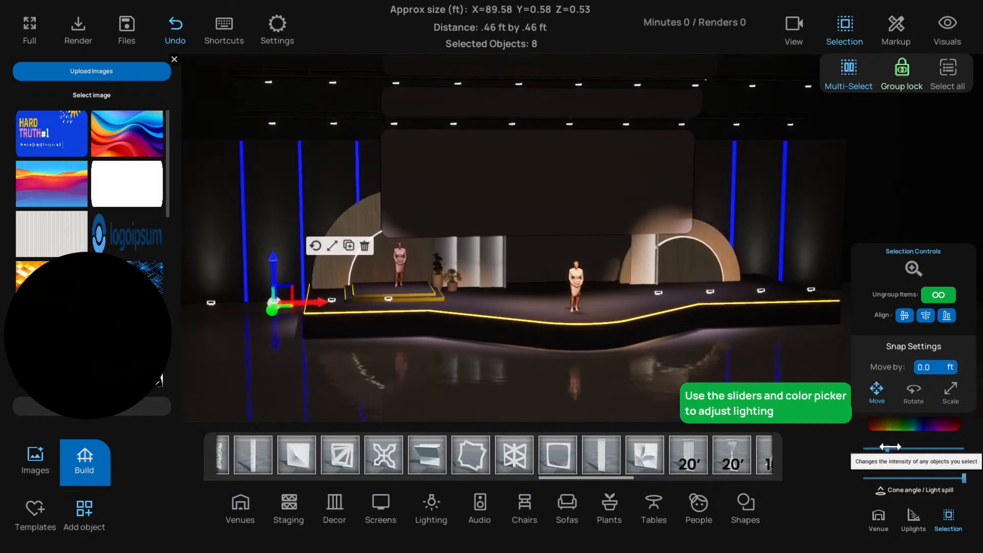
Set the selected floor up lights to a dark blue, hex sRGB 001038FF, and raise their intensity to maximum
click(911, 423)
click(797, 331)
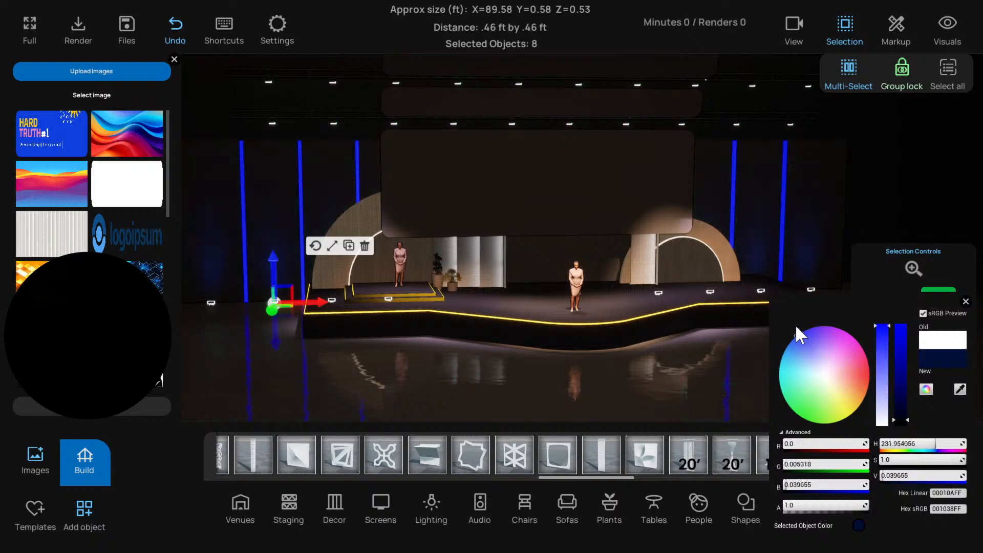
click(965, 302)
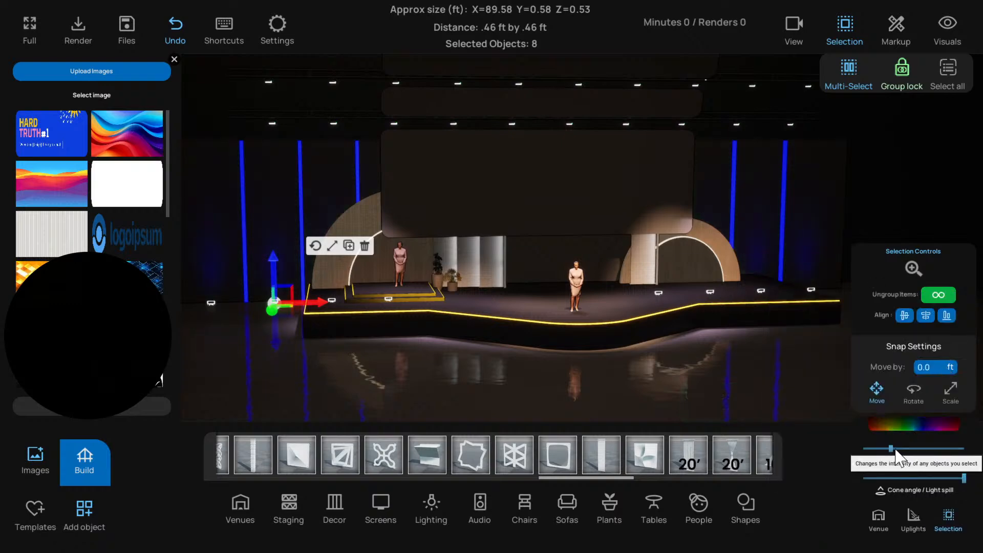
drag(925, 449, 963, 449)
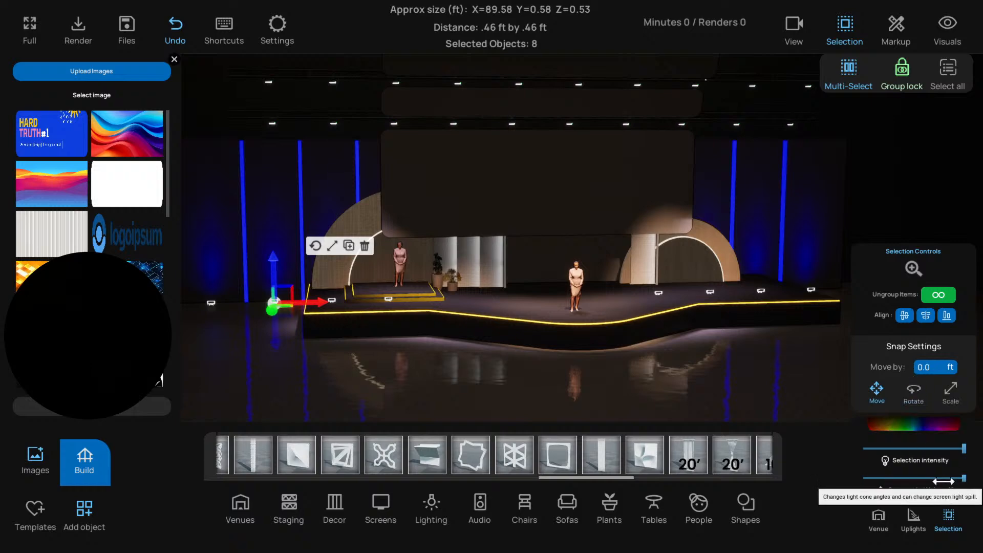
Set the floor up lights to pure blue at full brightness, lower their intensity to about one fifth, and deselect them
click(939, 421)
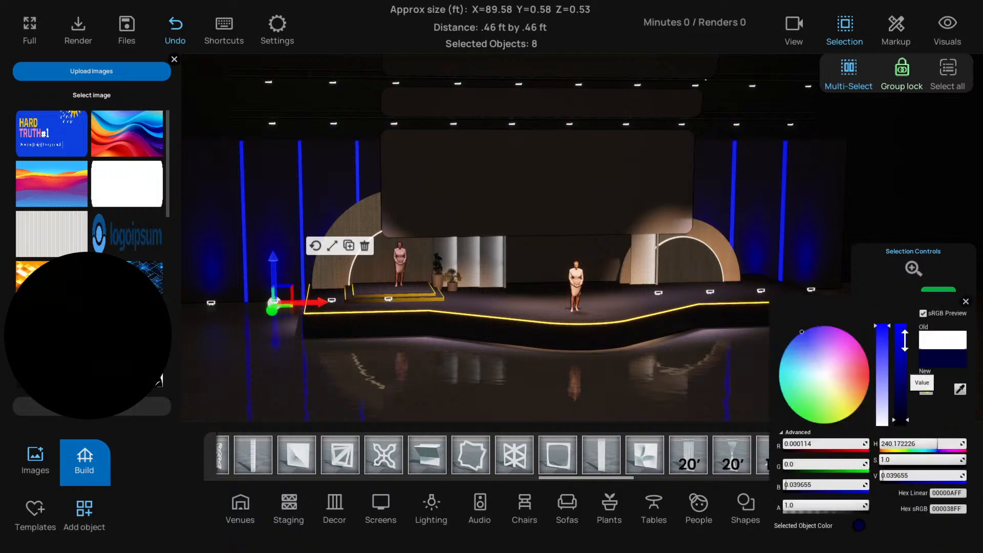
drag(905, 340, 915, 327)
click(966, 302)
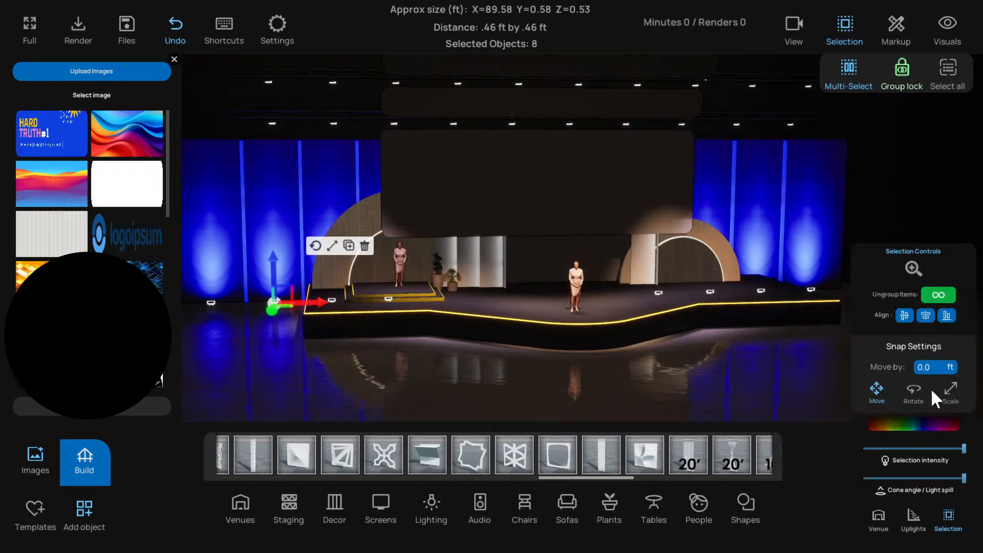
drag(898, 448, 882, 448)
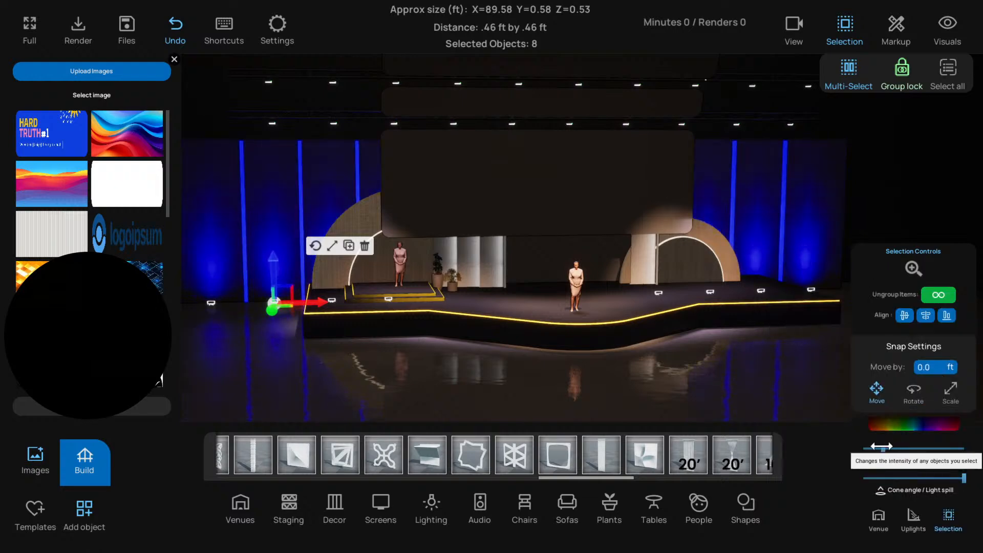
click(683, 380)
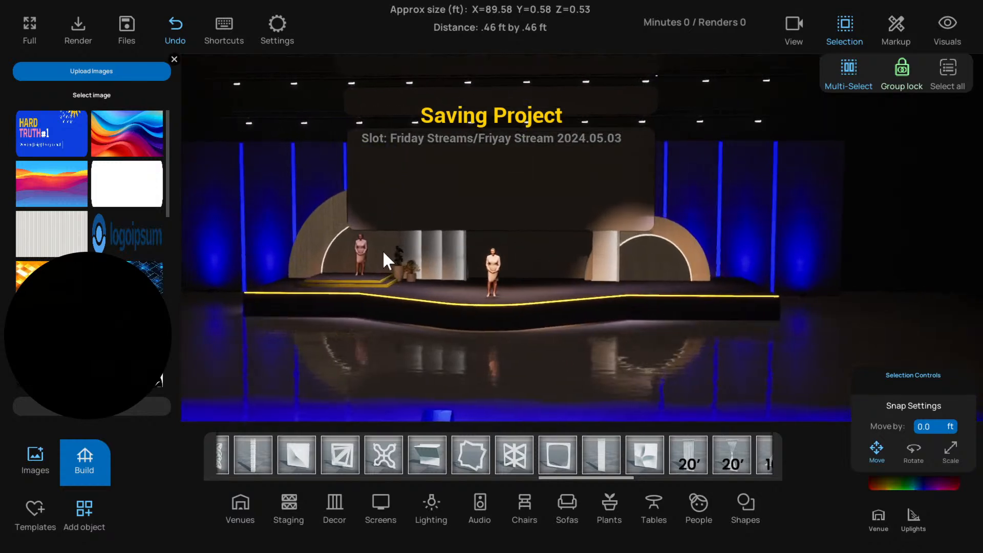
Close the image library and select the central and upper panels in turn to examine the layered stage from several angles
click(481, 237)
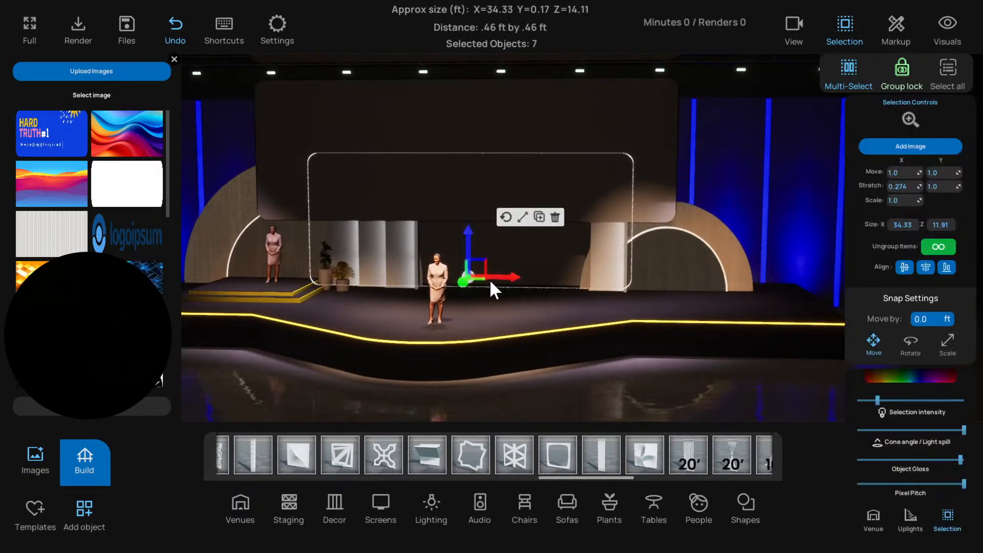
click(174, 59)
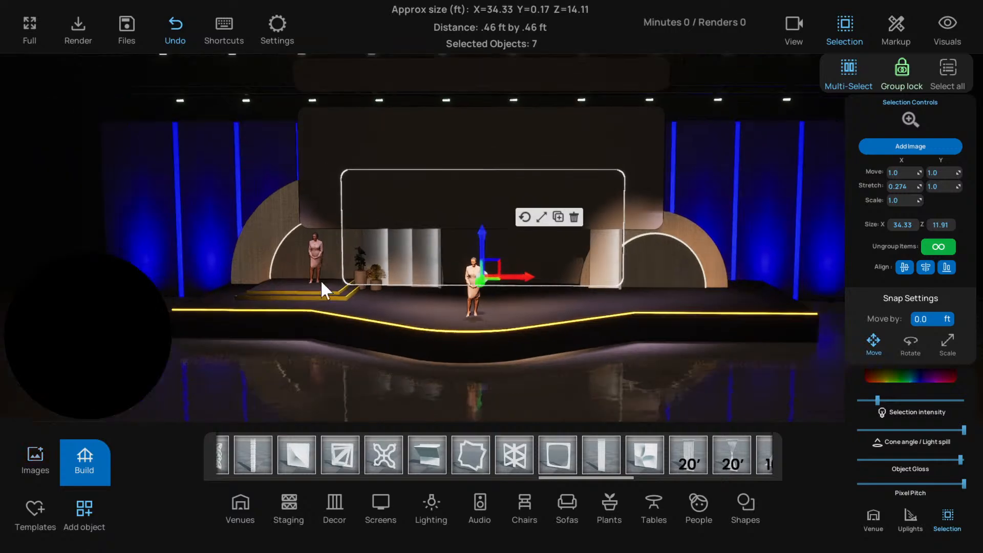
scroll(432, 331, down, 2)
click(481, 361)
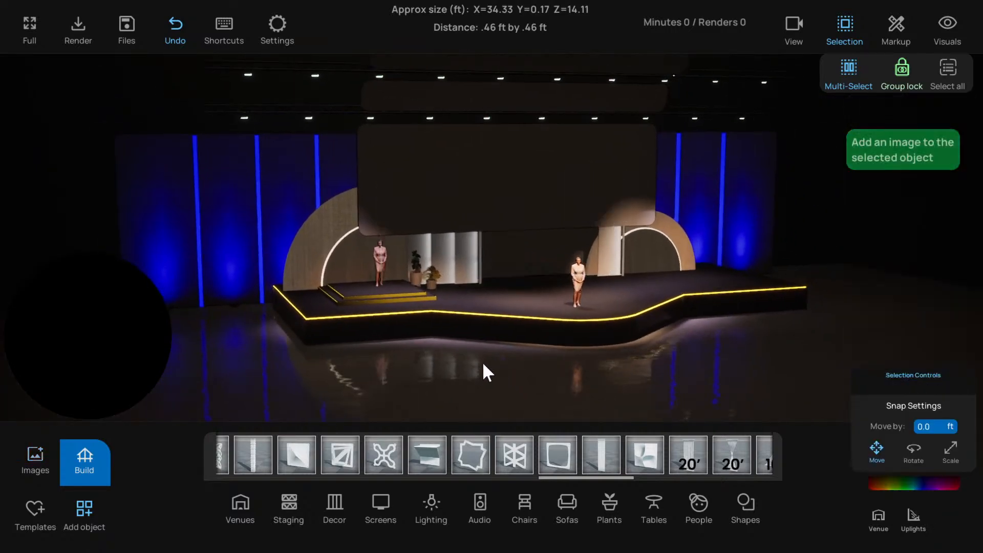
scroll(581, 335, down, 2)
right_drag(575, 330, 493, 263)
scroll(538, 331, up, 2)
click(493, 251)
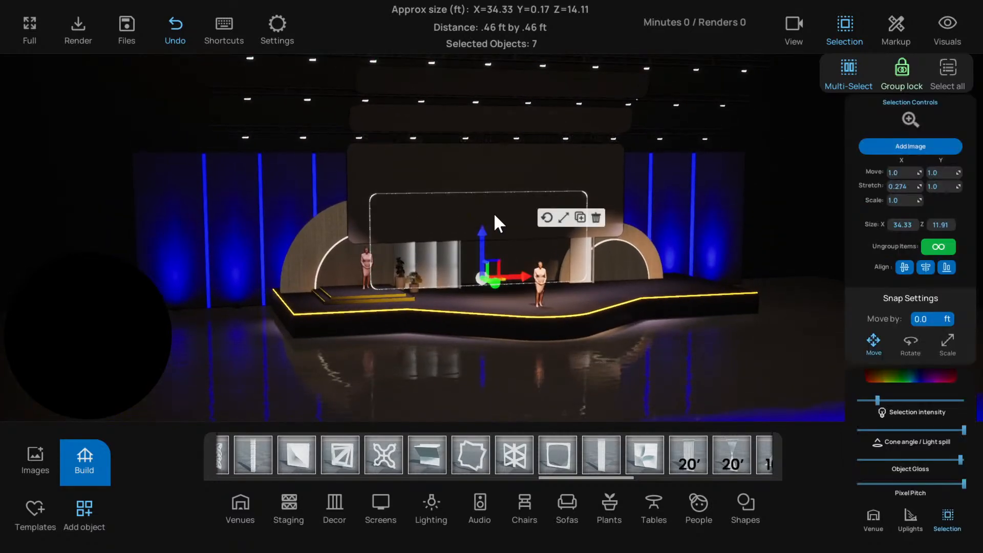
click(481, 177)
click(471, 124)
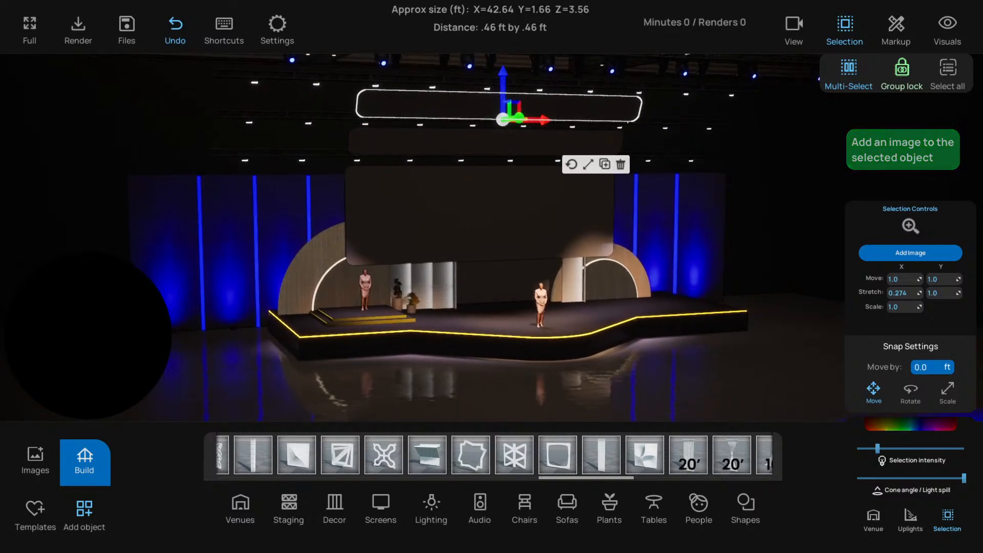
Reopen the image library, place the logoipsum image at the center of the stage and raise it above the floor
click(35, 459)
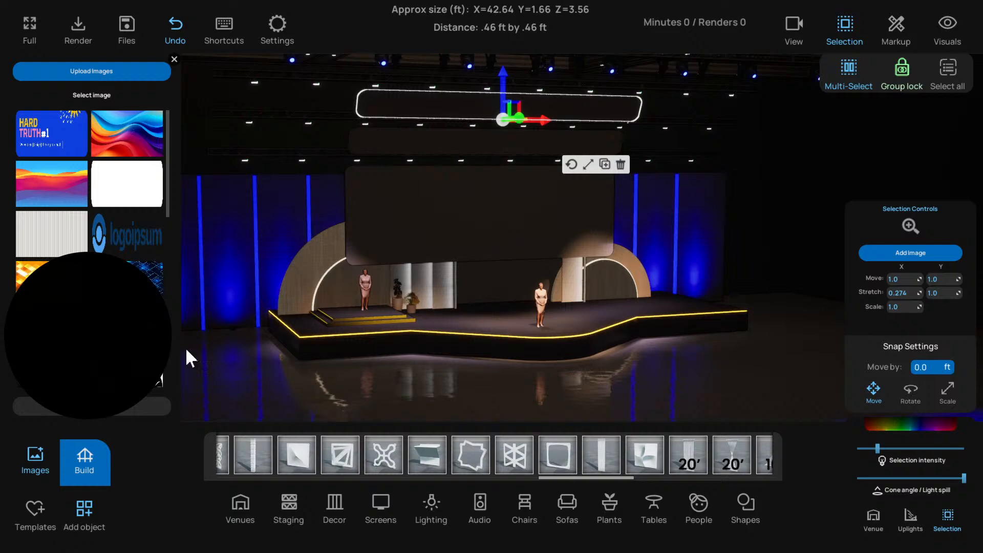
click(308, 400)
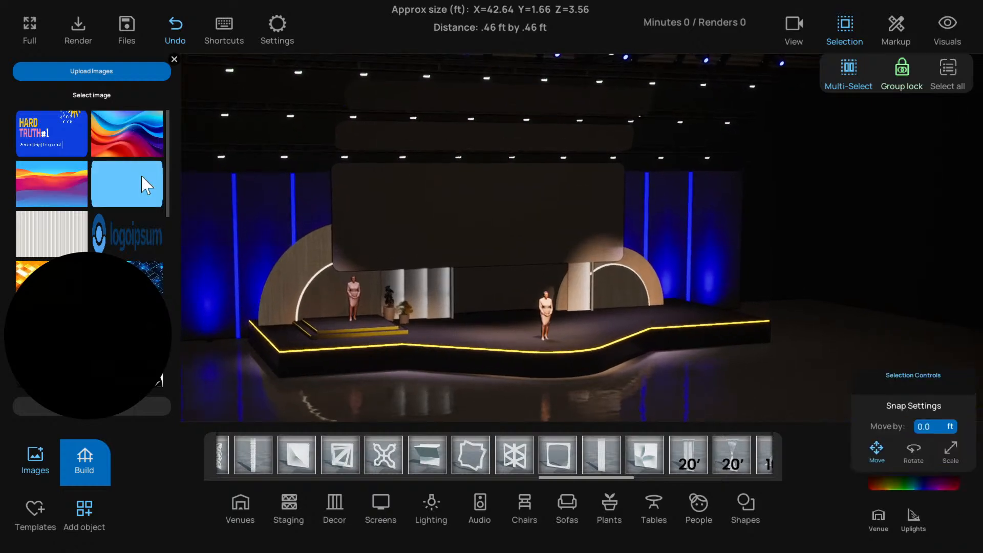
drag(124, 233, 549, 244)
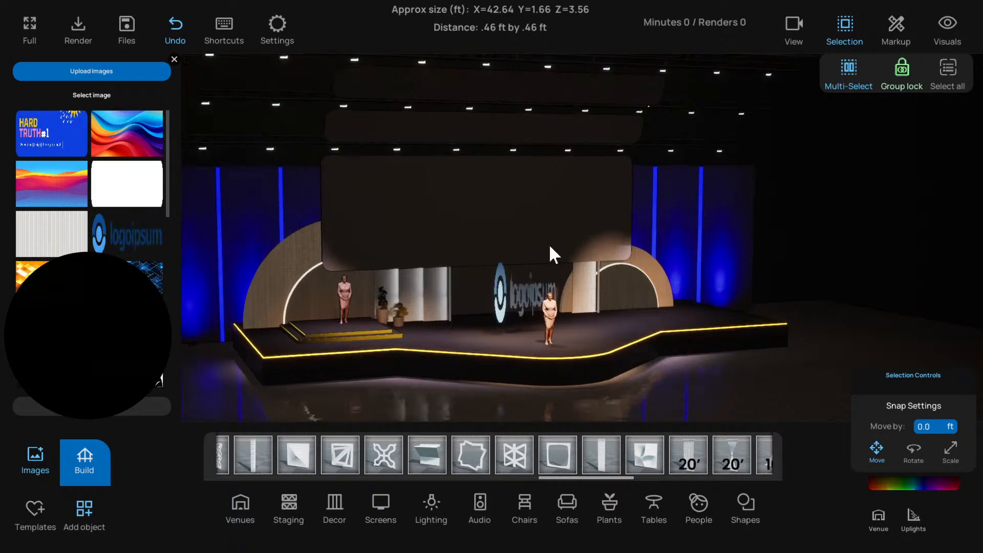
click(505, 296)
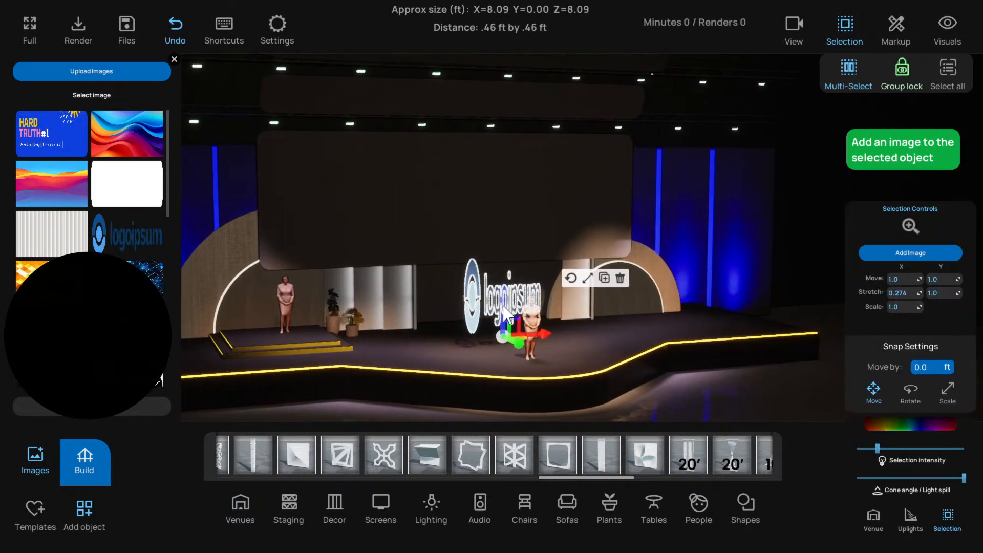
drag(505, 311, 505, 286)
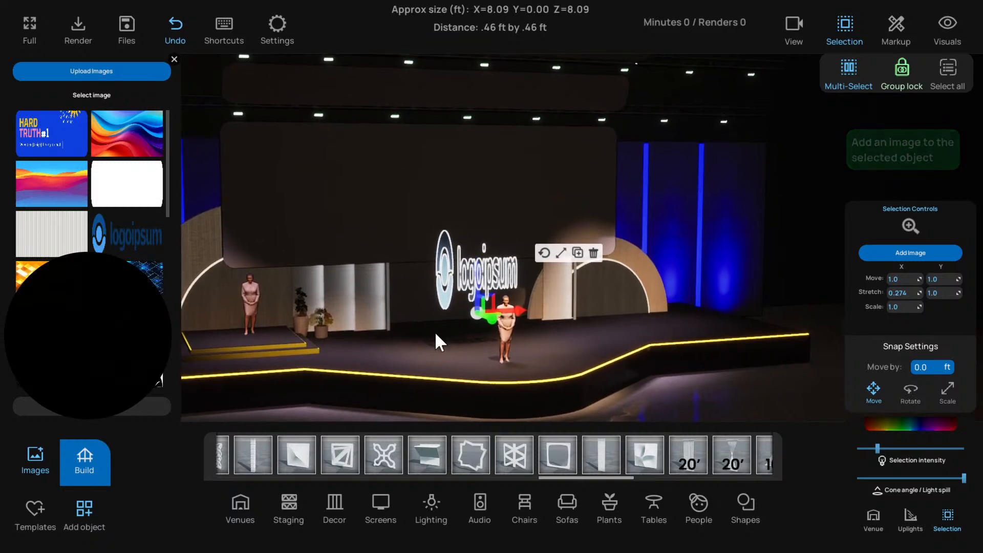
Stretch the logoipsum image horizontally to about 35 ft wide, return to move mode and deselect it
click(367, 396)
click(471, 262)
scroll(485, 249, up, 2)
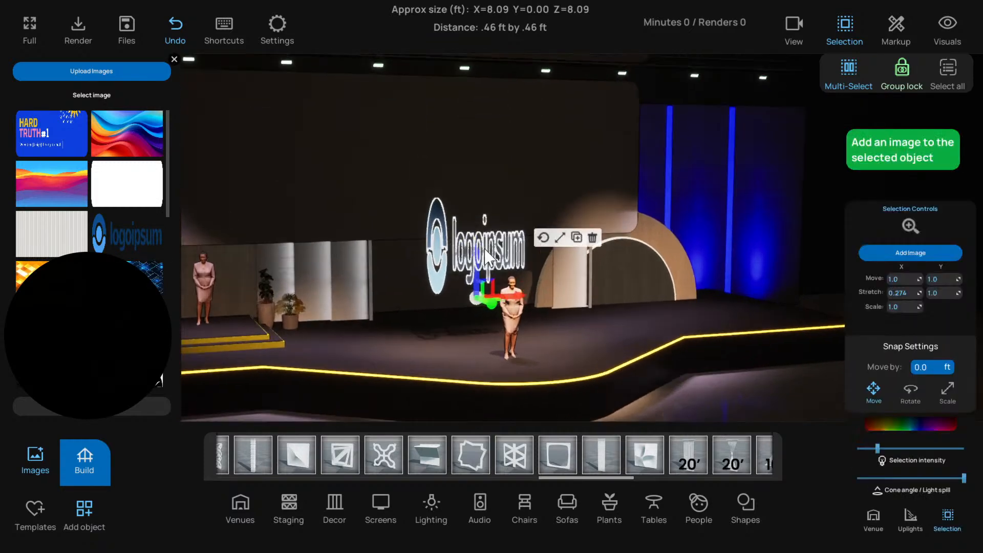
click(559, 237)
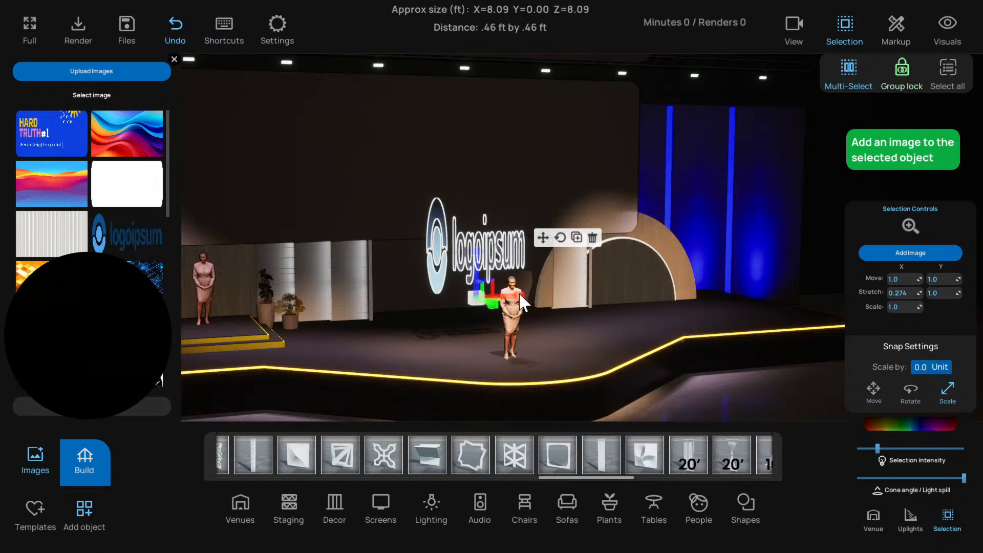
drag(522, 302, 651, 309)
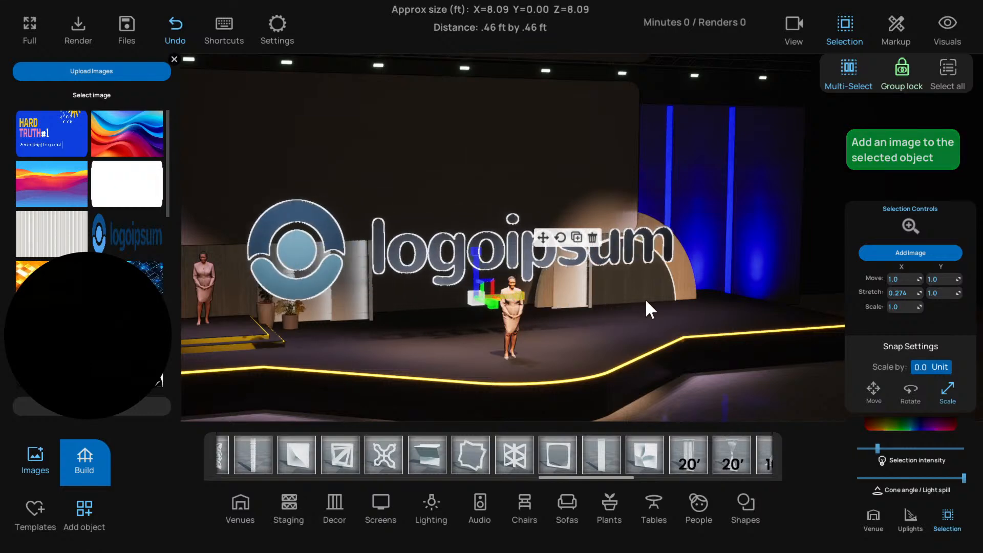
click(541, 239)
scroll(474, 347, down, 5)
click(366, 379)
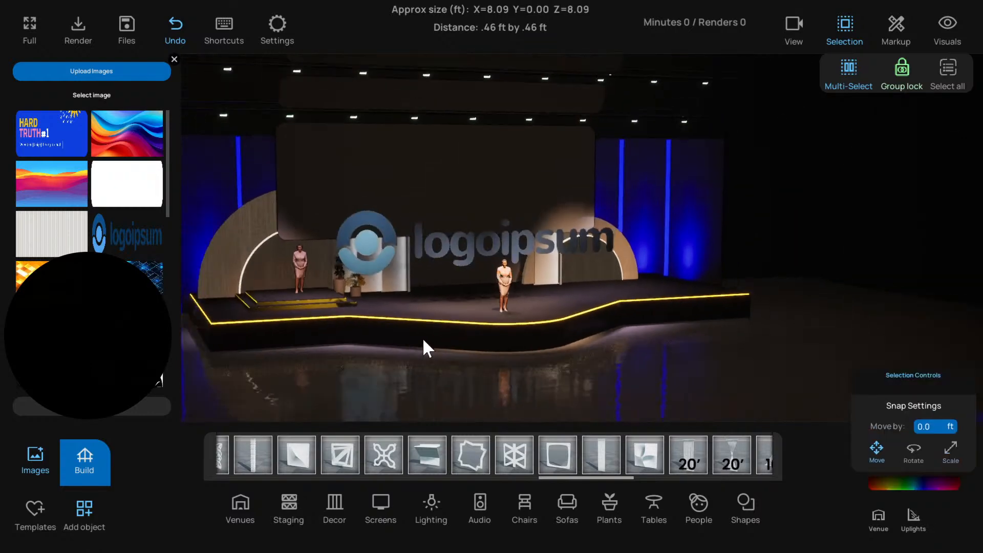
Reposition the logoipsum image in front of the panels and raise it over the lower part of the large hanging panel
scroll(461, 312, up, 2)
click(504, 265)
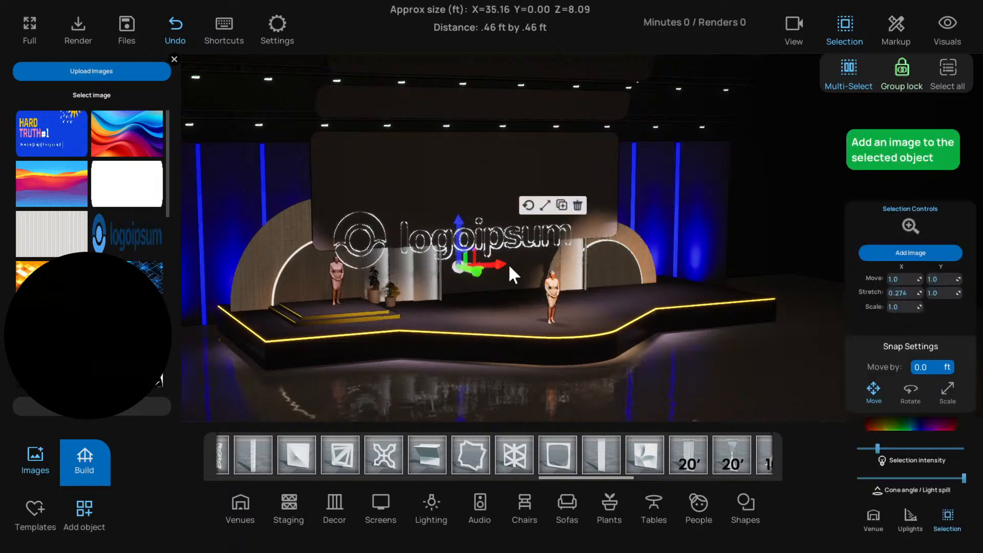
drag(509, 267, 525, 278)
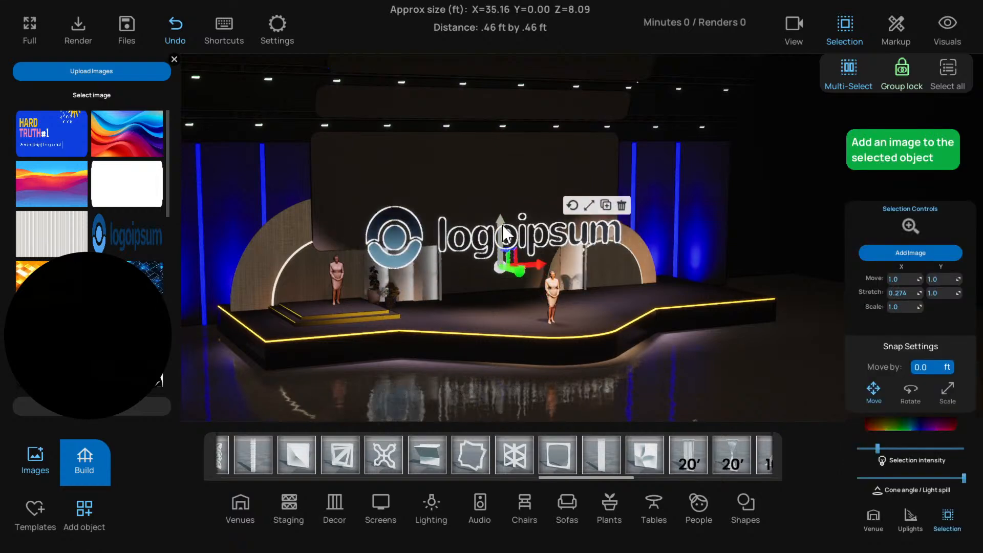
click(451, 385)
scroll(439, 385, down, 1)
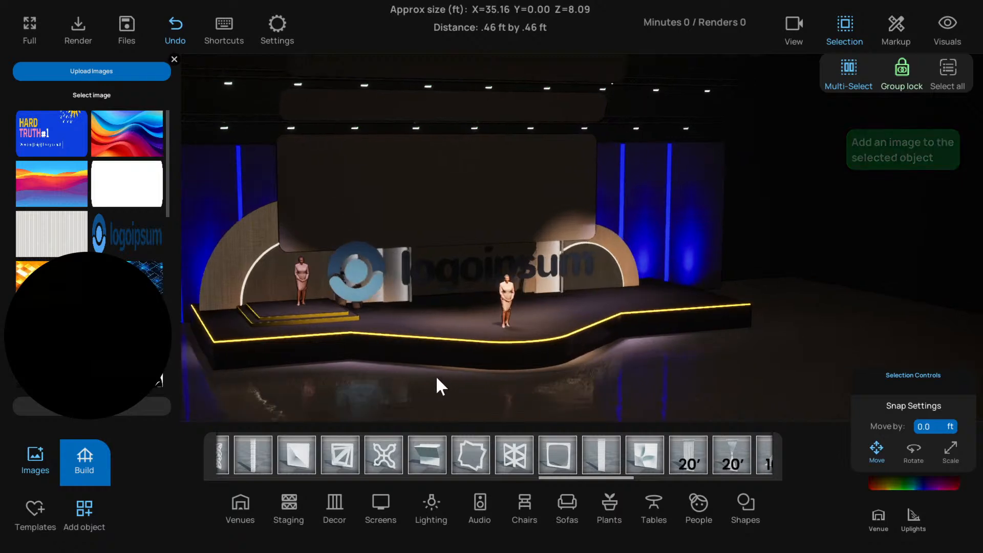
click(463, 271)
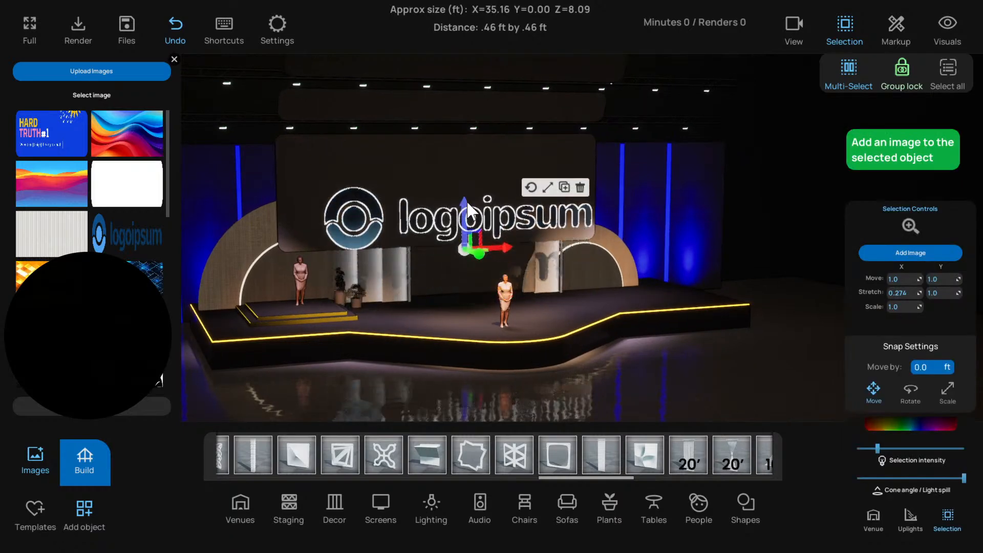
Reselect the logoipsum image and delete it from the stage
click(388, 380)
click(474, 215)
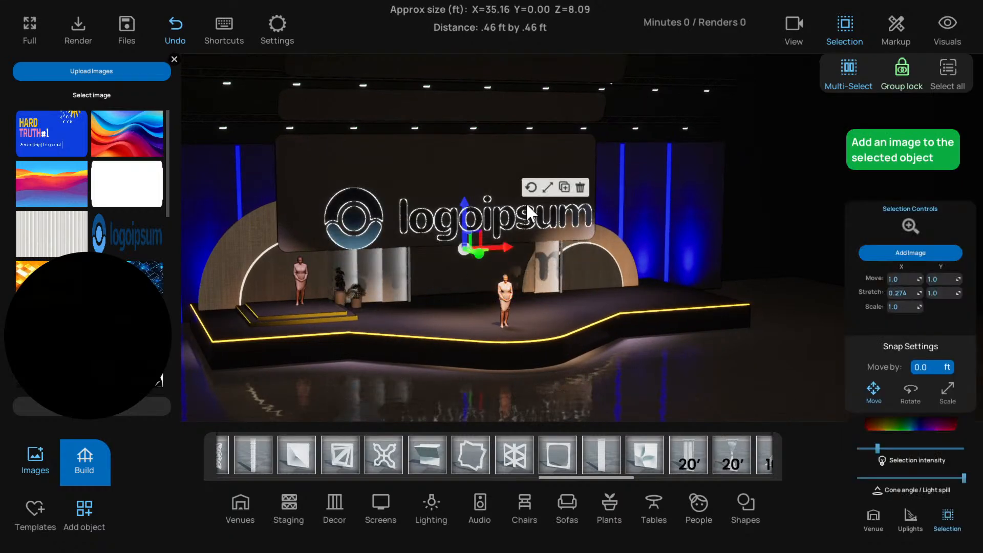
click(580, 187)
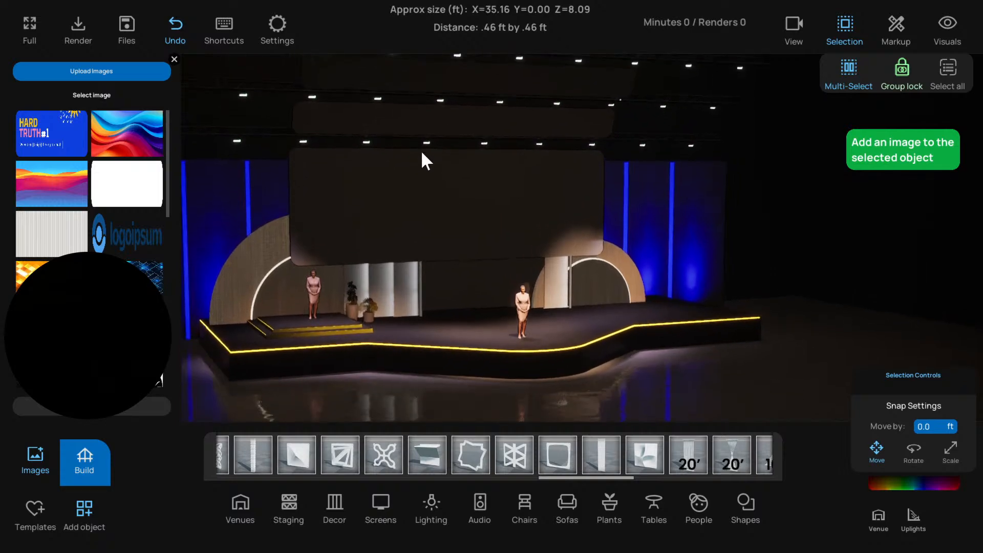
Select the narrow panel above the large hanging one and examine how the upper panels are layered
click(430, 138)
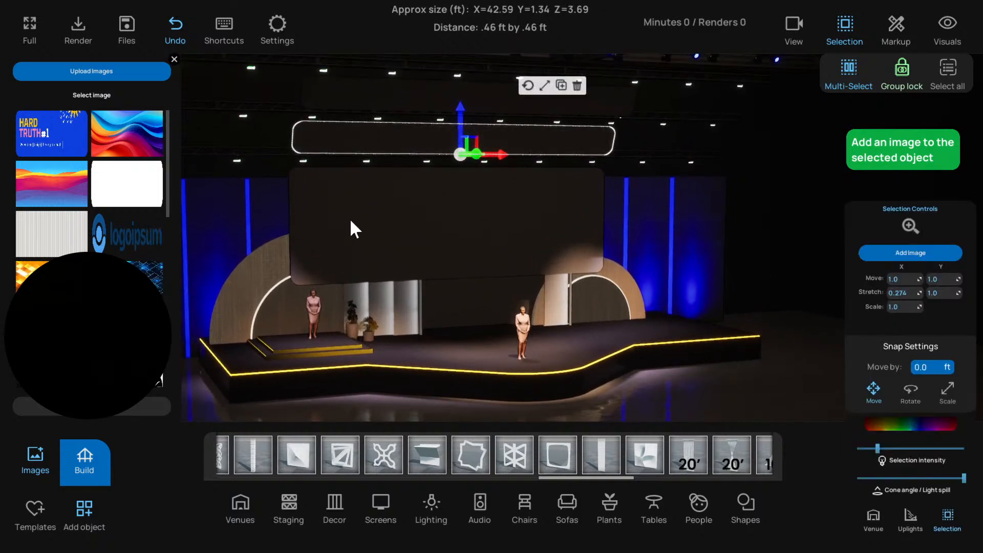
right_drag(351, 230, 354, 223)
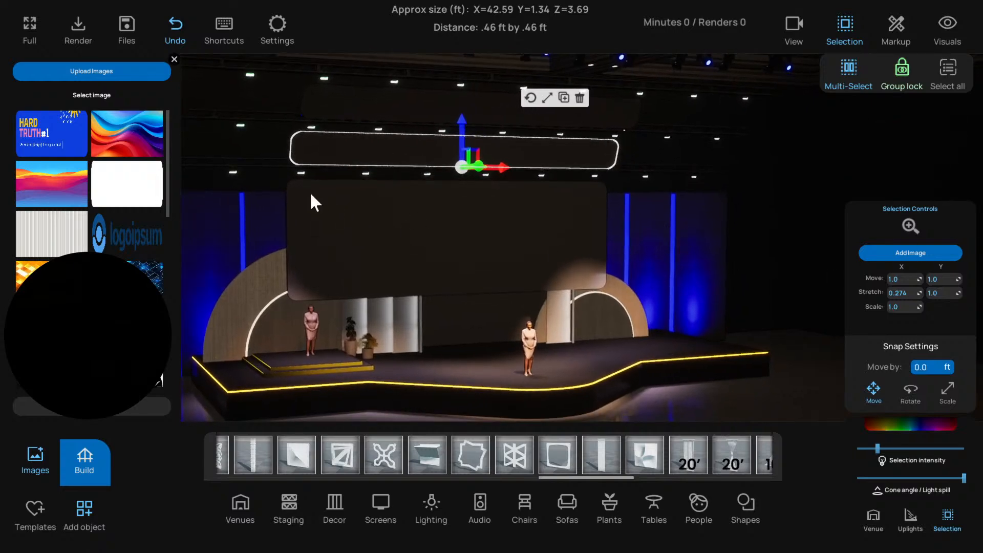
right_drag(380, 164, 383, 160)
click(112, 136)
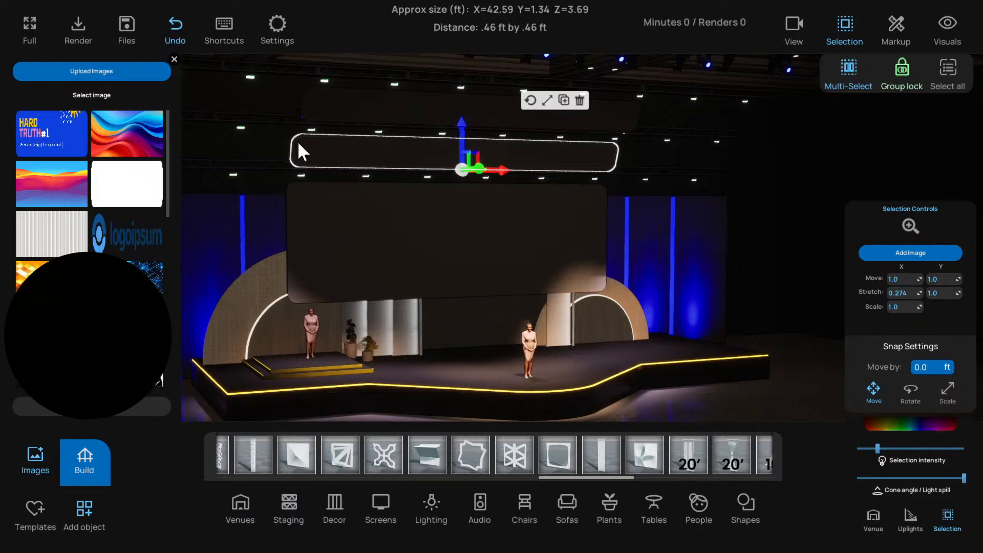
right_drag(299, 149, 391, 149)
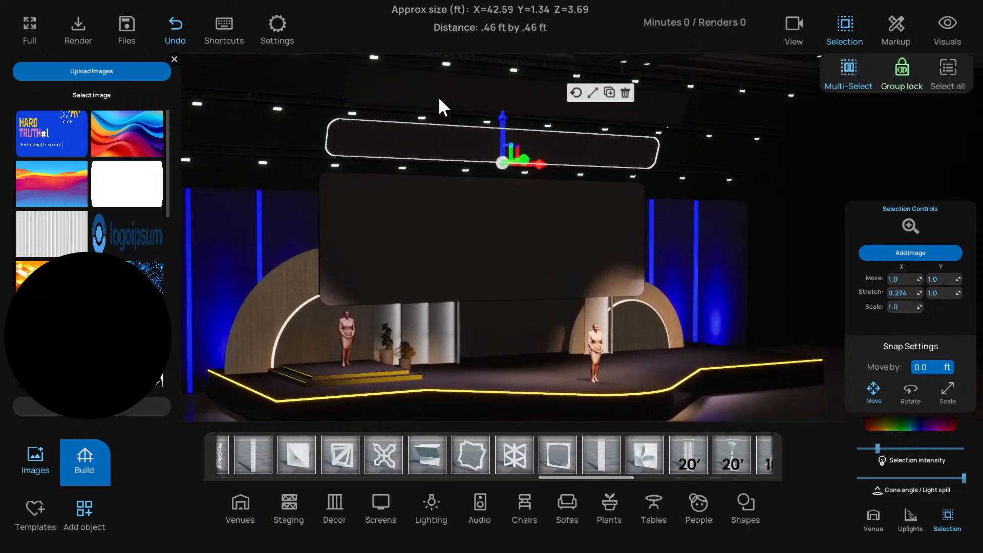
click(439, 98)
click(415, 139)
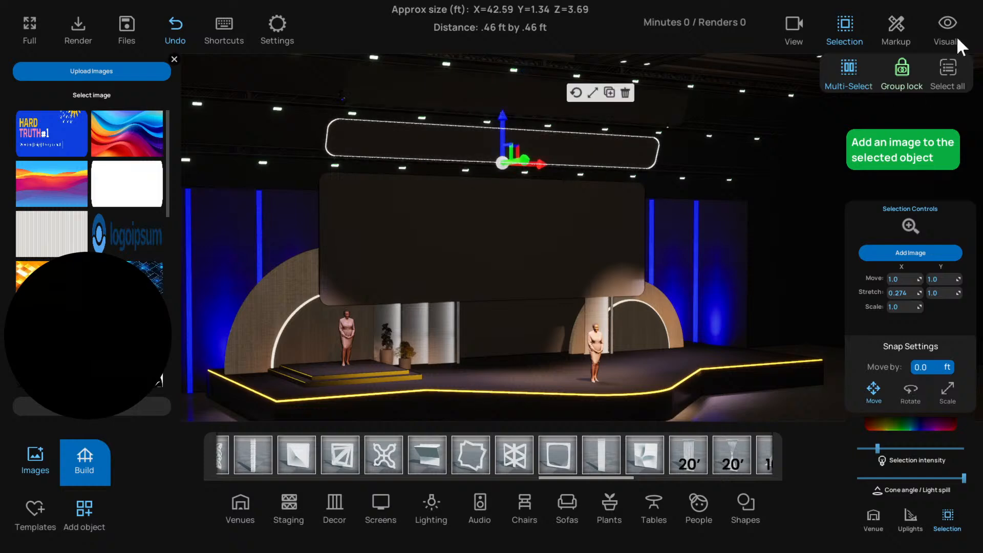
Hide the selection options and check the stream, unit, camera and lighting settings, leaving them unchanged
click(848, 30)
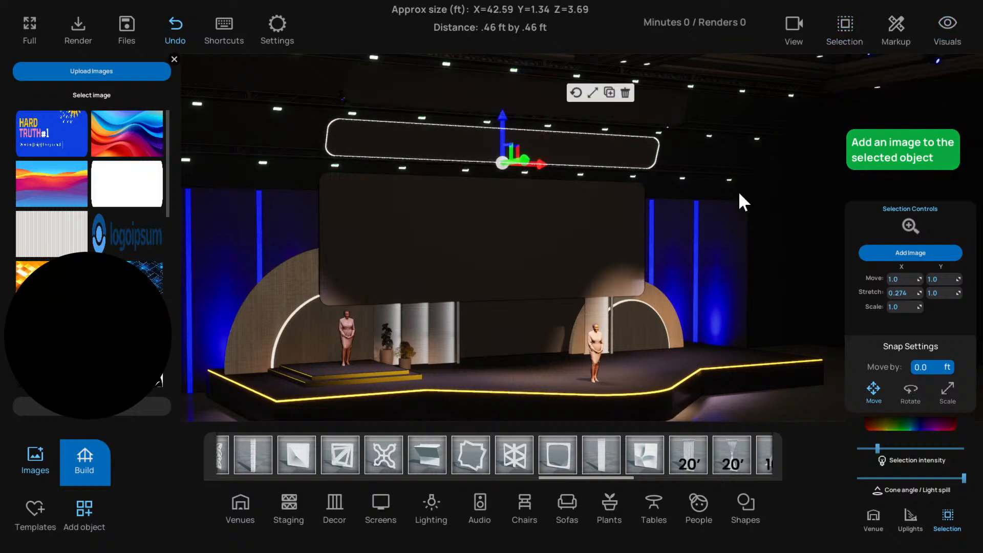
click(275, 25)
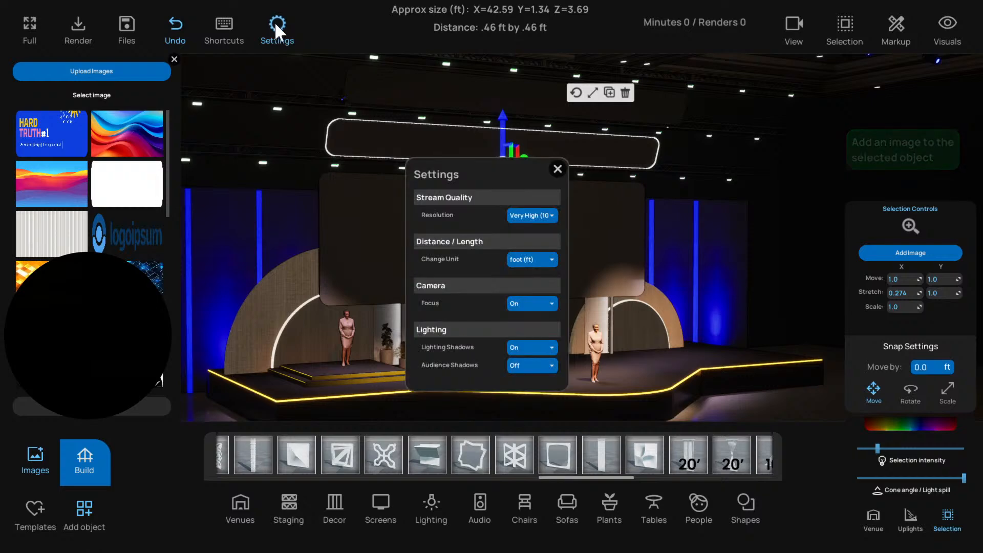
click(275, 24)
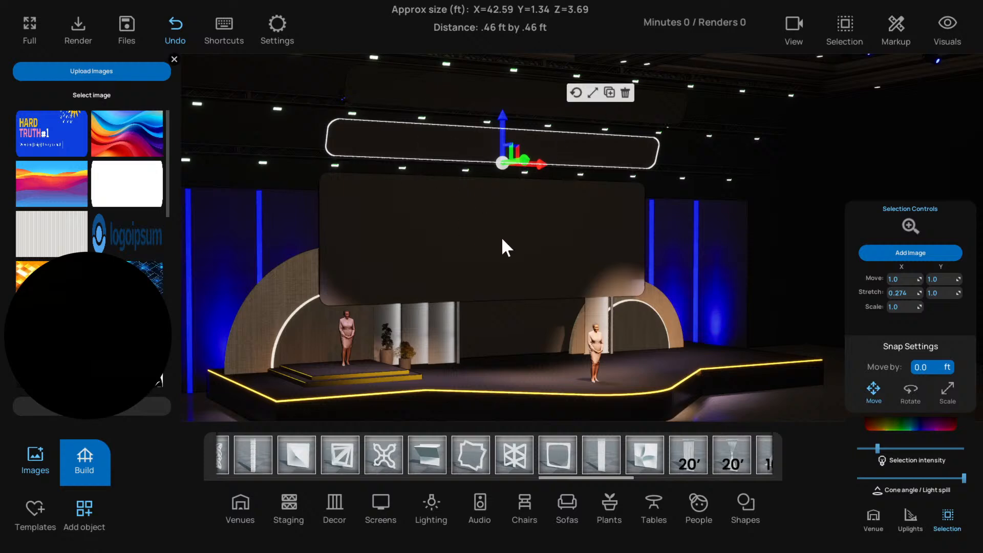
Examine the hanging panels by selecting the topmost narrow one, and check the settings of the projector on the floor
scroll(501, 236, down, 3)
scroll(497, 317, down, 3)
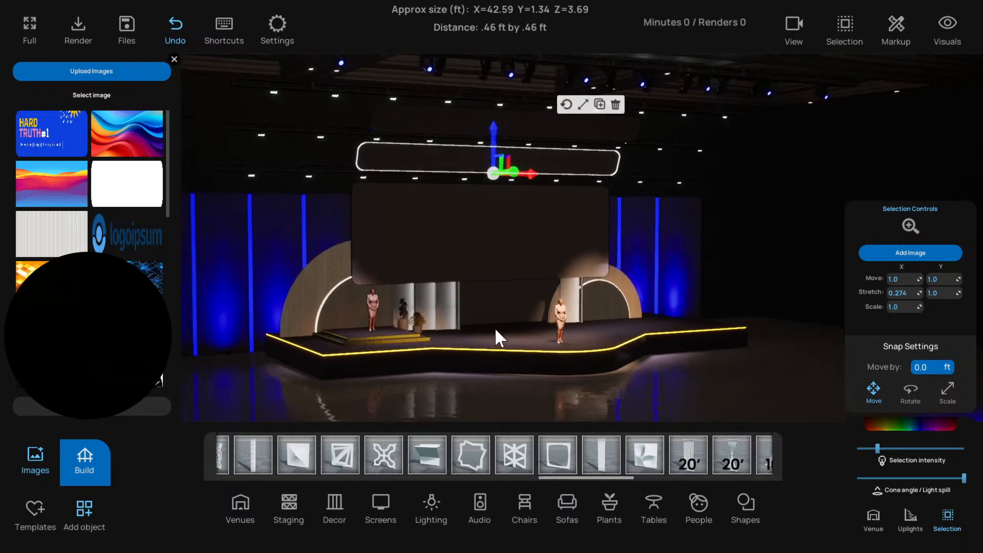
right_drag(495, 331, 452, 399)
click(453, 399)
right_drag(505, 142, 481, 190)
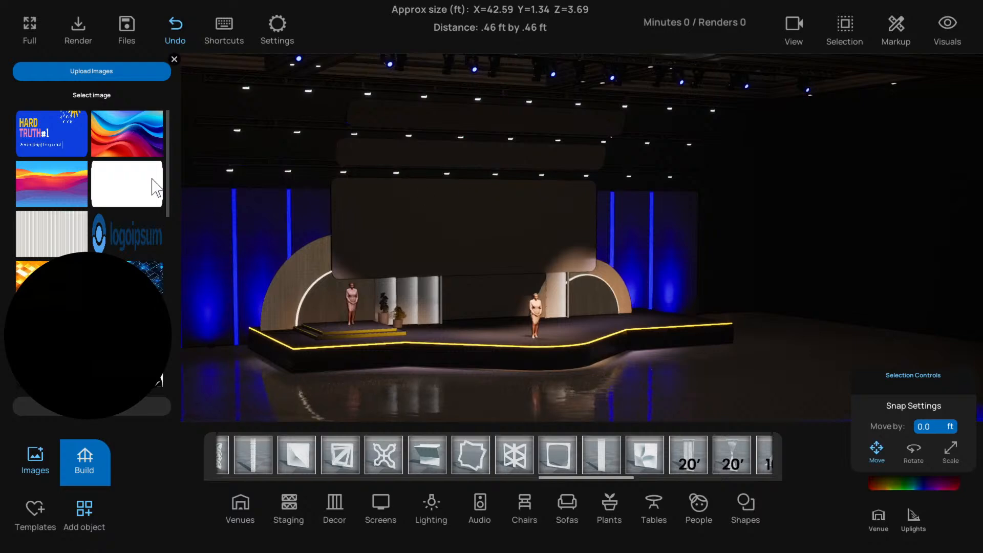
click(462, 131)
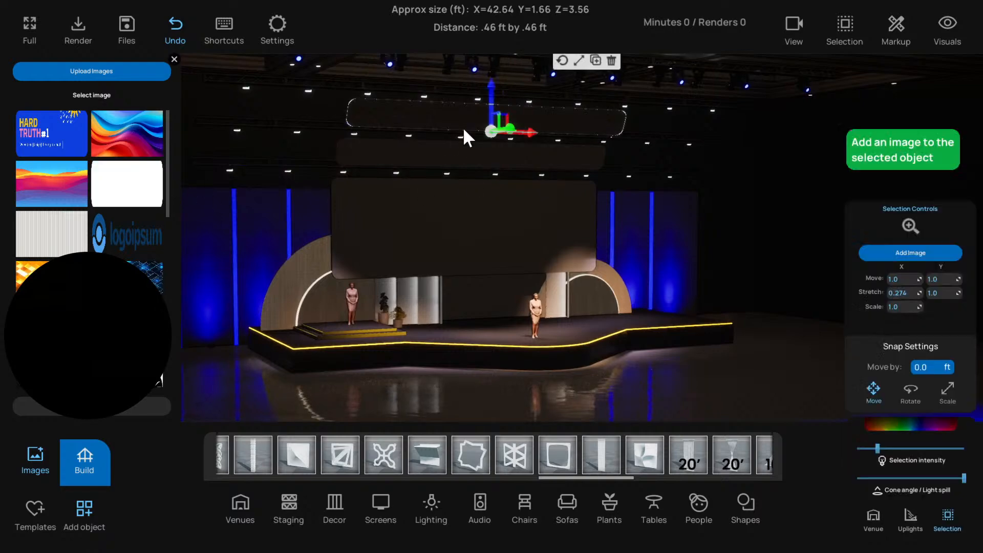
right_drag(448, 165, 729, 394)
click(726, 390)
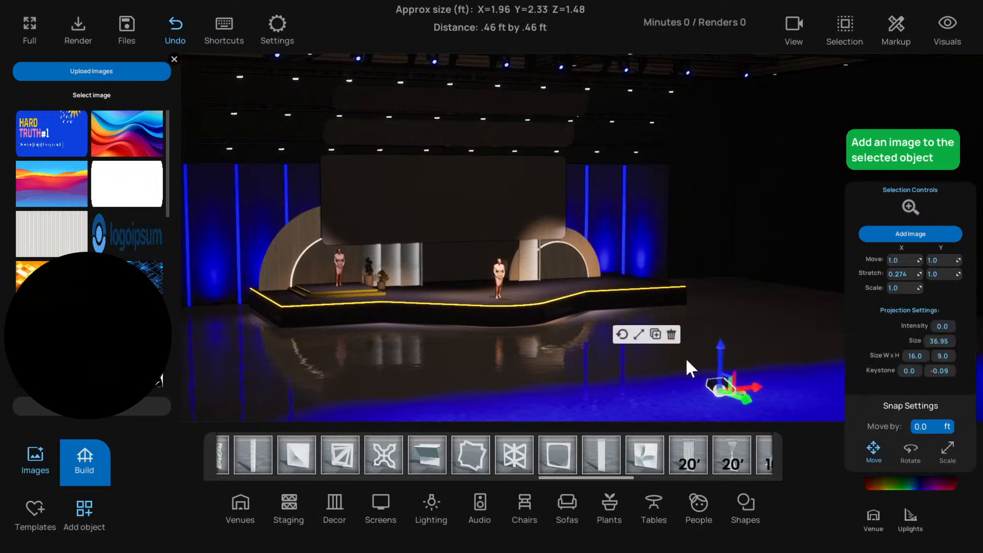
click(328, 381)
Place a projector from the screens library on the floor near the existing one and delete it
click(84, 510)
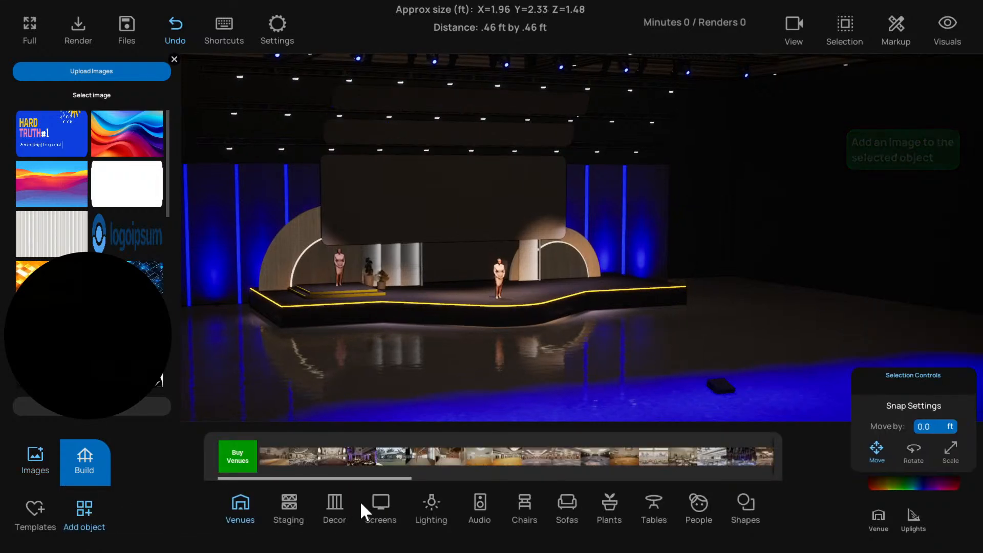
click(380, 503)
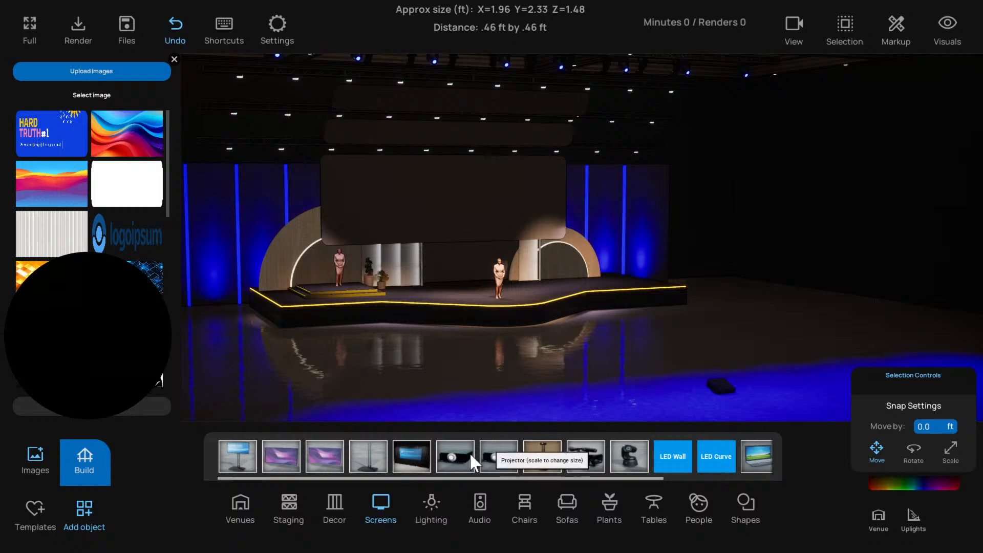
drag(492, 458, 616, 395)
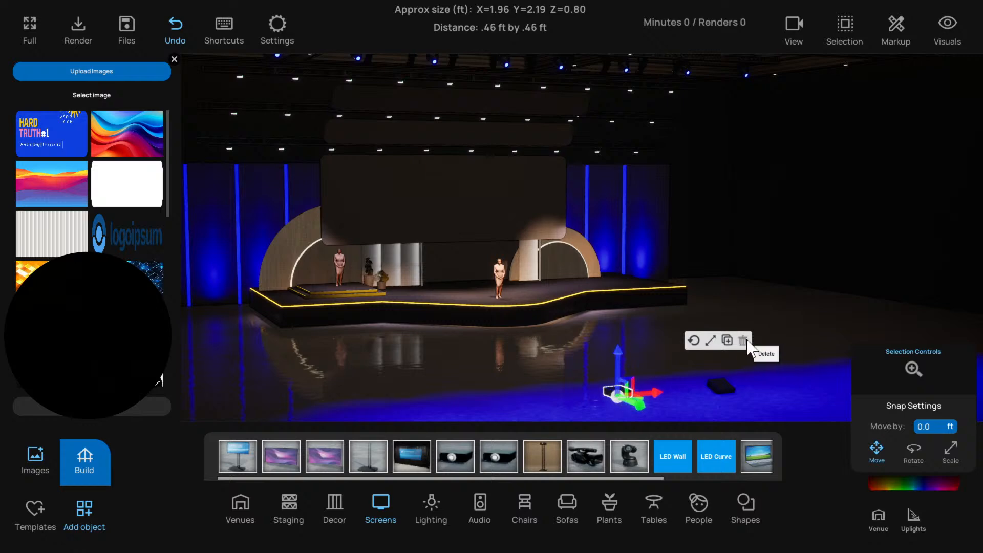
click(743, 340)
Place the other projector type in front of the stage and raise it until its test pattern covers all three hanging panels
drag(466, 462, 679, 396)
drag(681, 359, 674, 217)
scroll(615, 282, down, 3)
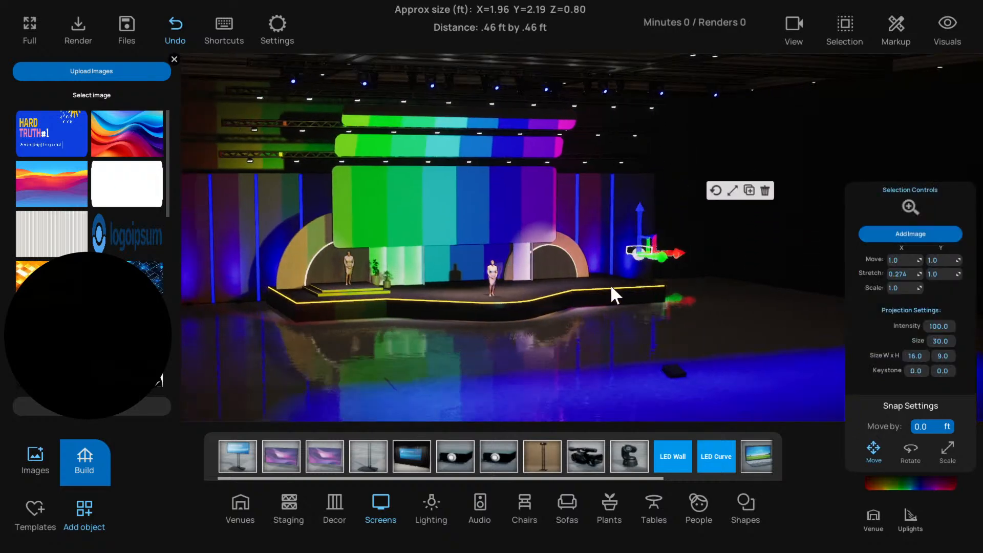
right_drag(645, 256, 615, 256)
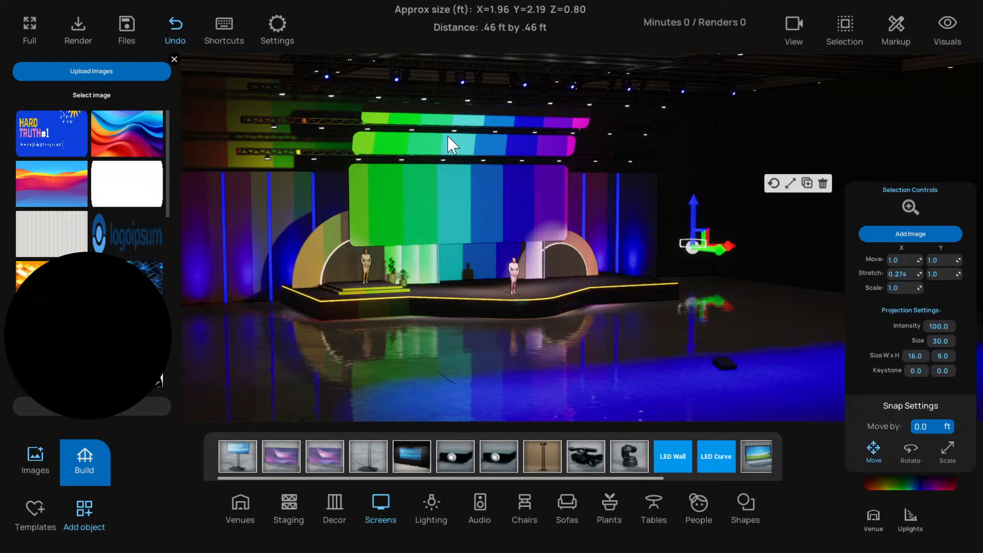
drag(693, 209, 690, 180)
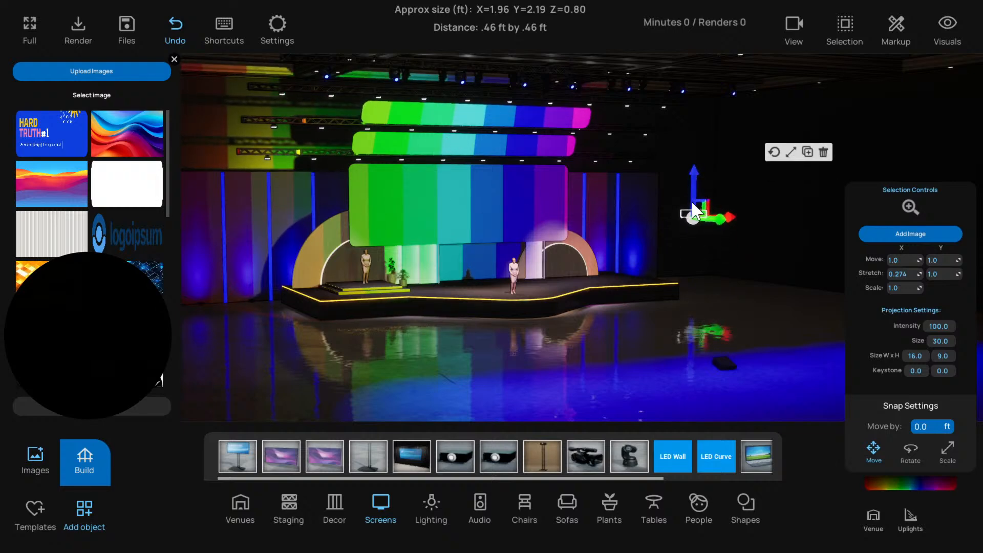
Check how the test pattern falls across the panels and delete the newly added projector
key(d)
key(w)
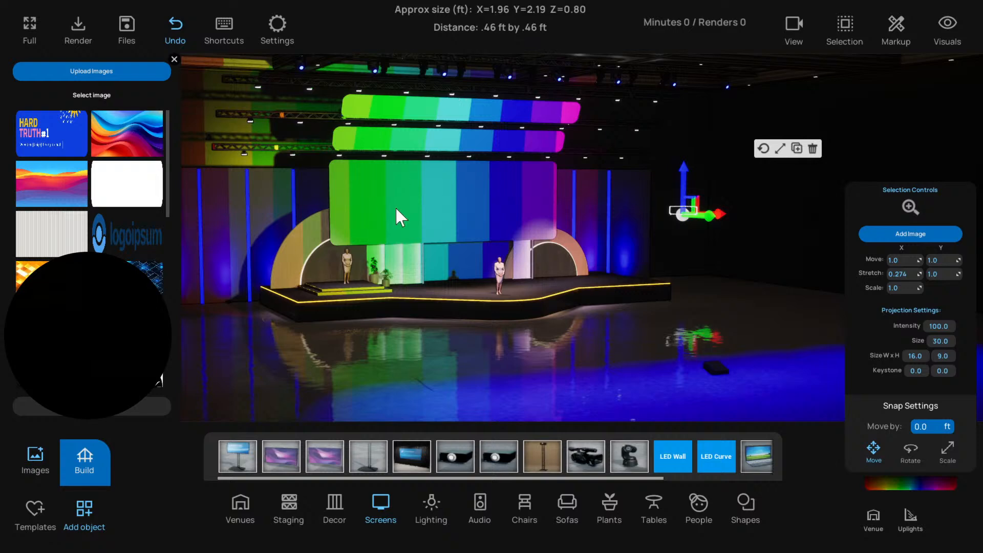
key(d)
key(w)
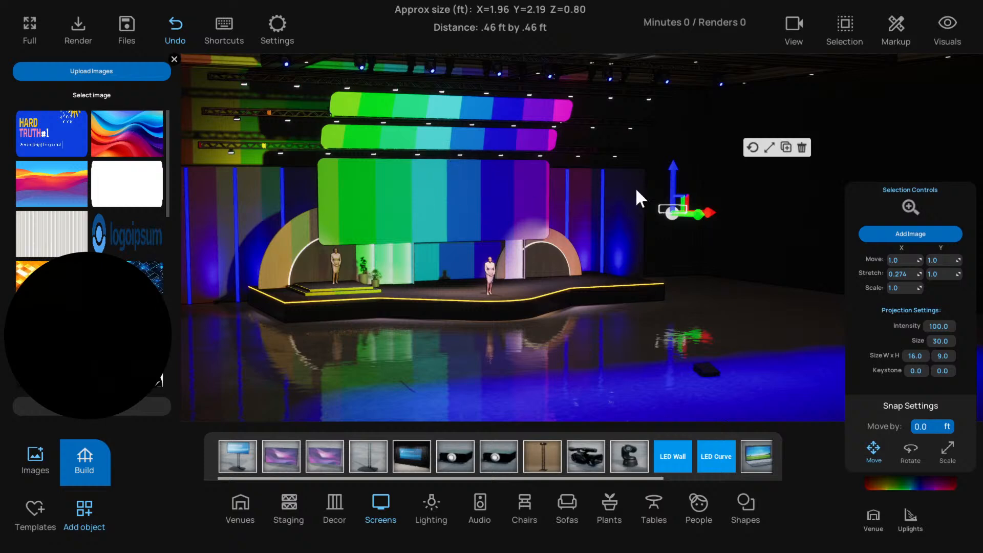
click(802, 148)
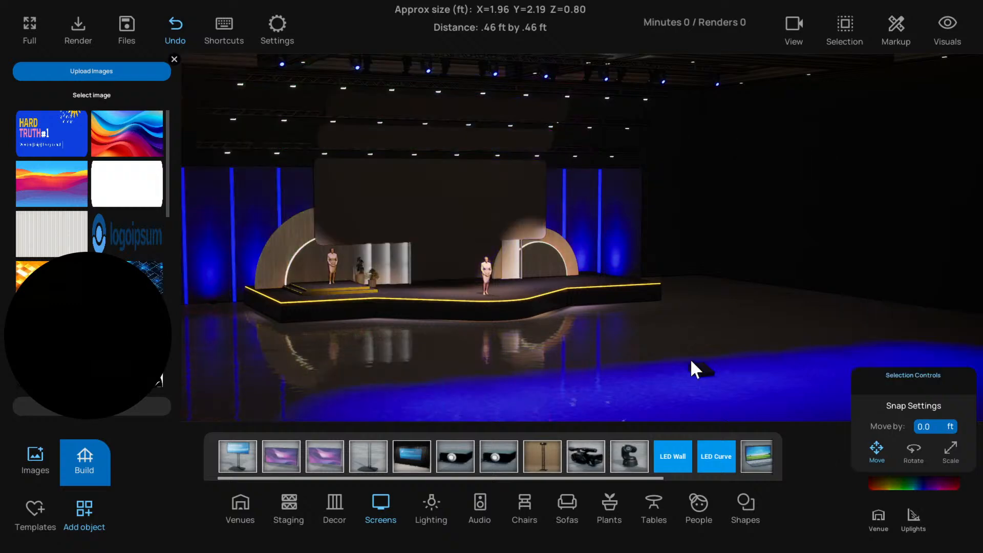
Set the projection intensity of the existing floor projector to 600 and deselect it
click(705, 368)
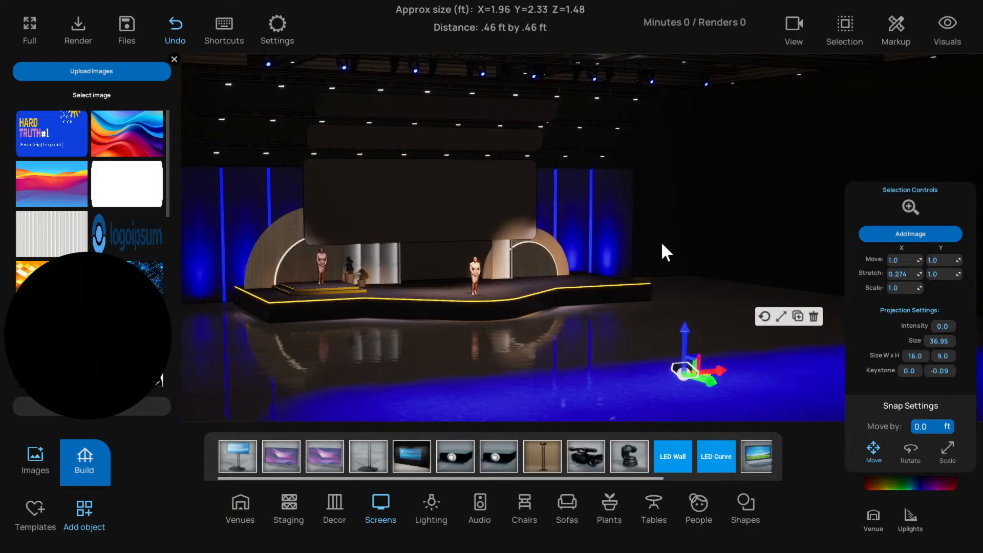
click(940, 326)
text(100)
key(Return)
text(500)
key(Return)
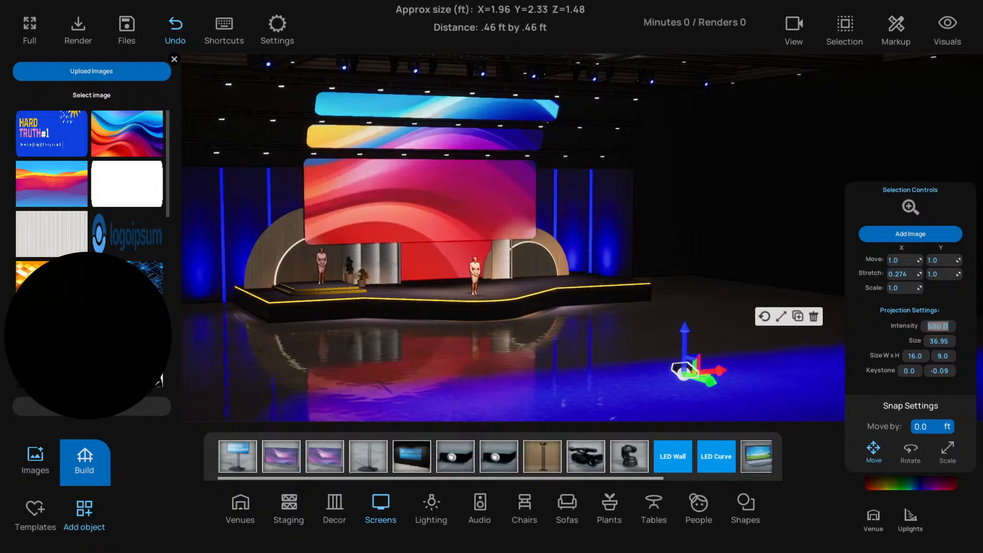
text(600)
key(Return)
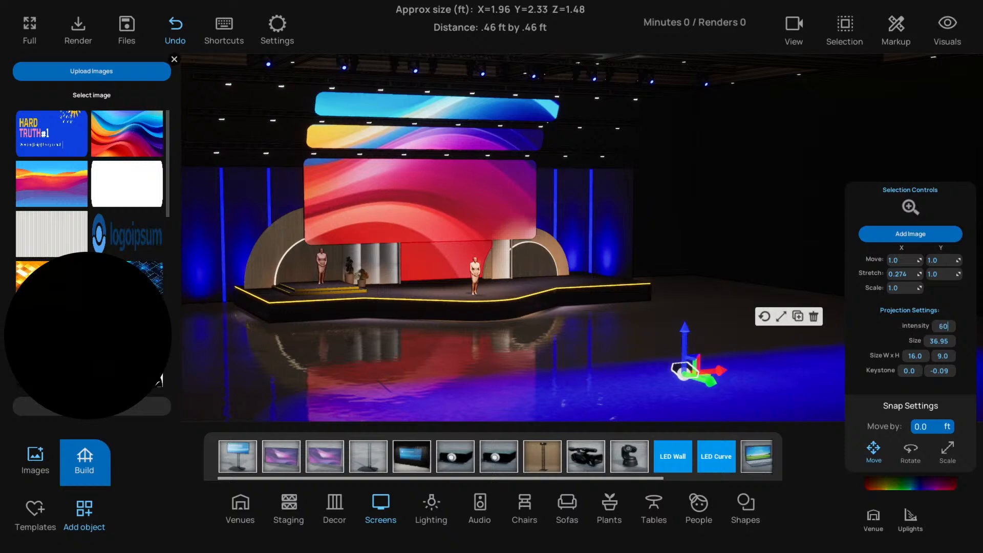
drag(585, 364, 617, 366)
click(739, 365)
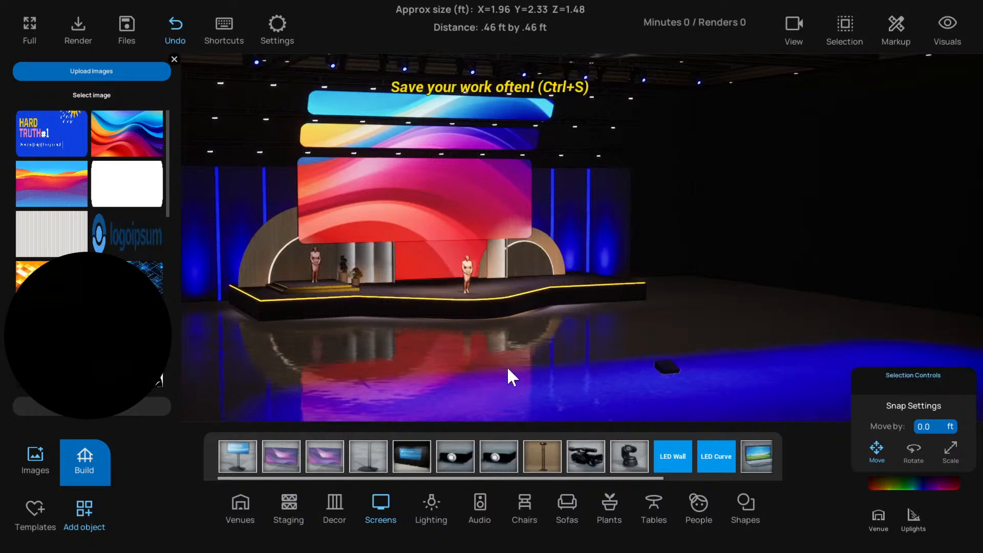
Select the two narrow upper panels together with the floor projector and turn off projection mapping on them
click(443, 204)
click(432, 142)
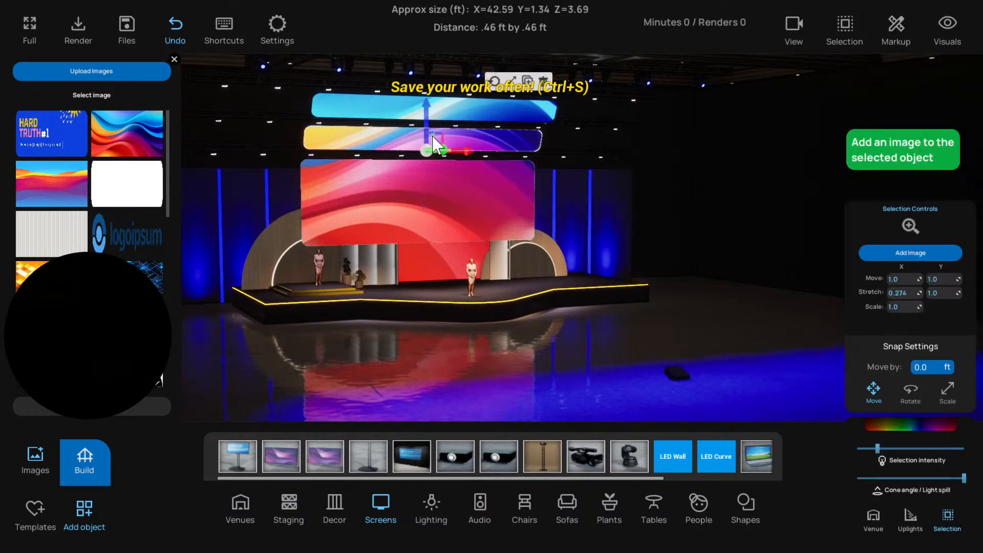
click(486, 110)
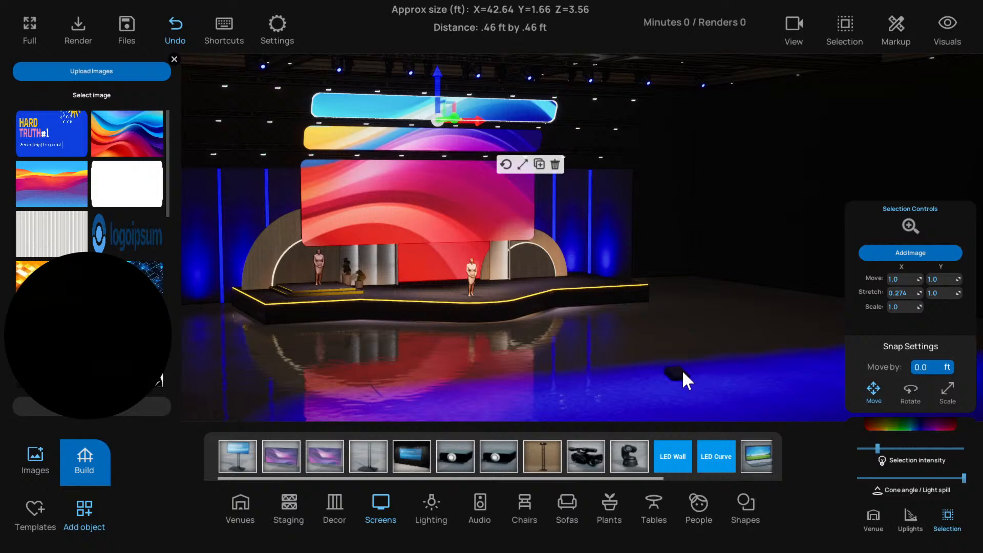
shift+click(408, 146)
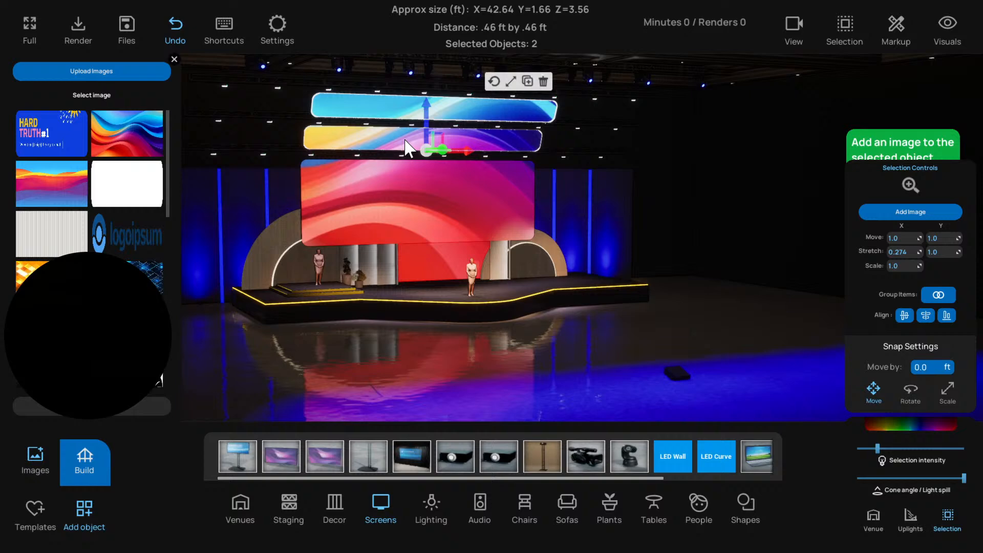
shift+click(677, 370)
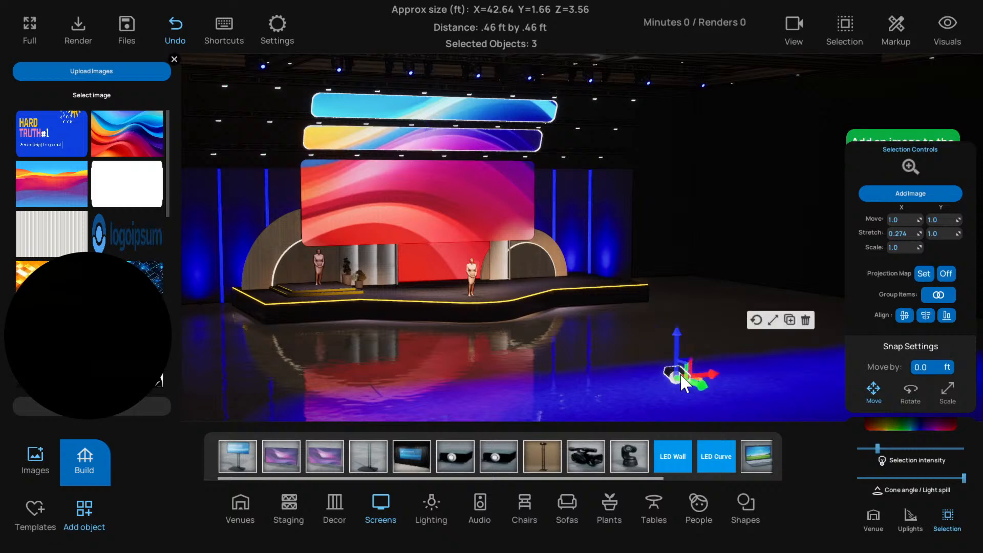
click(948, 274)
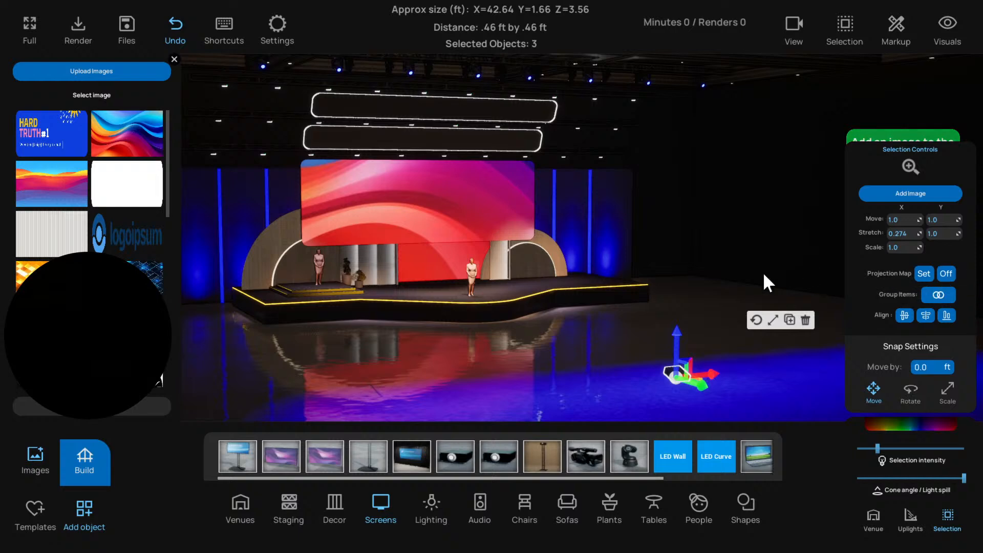
click(746, 274)
key(a)
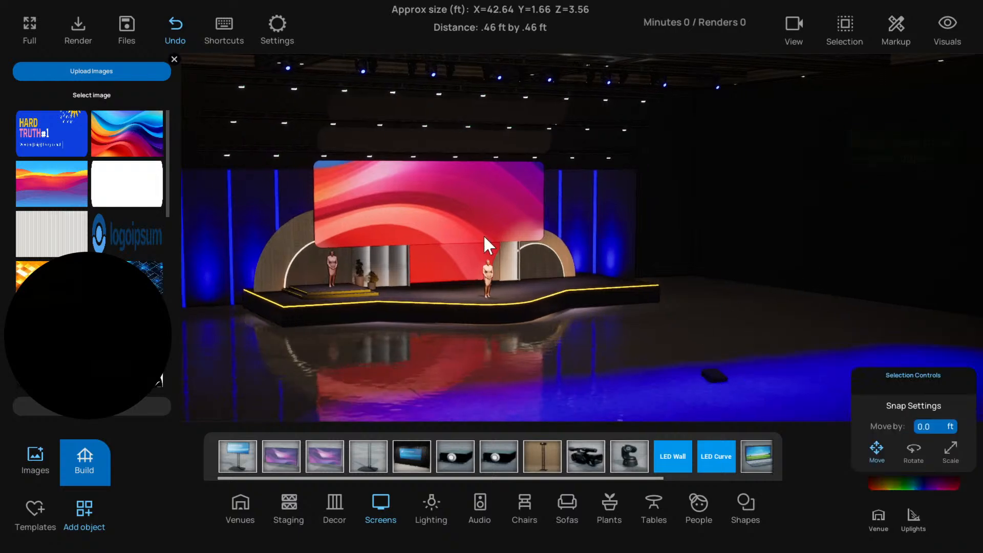
Examine the large hanging panel and the topmost narrow panel, leaving nothing selected
click(450, 234)
click(692, 241)
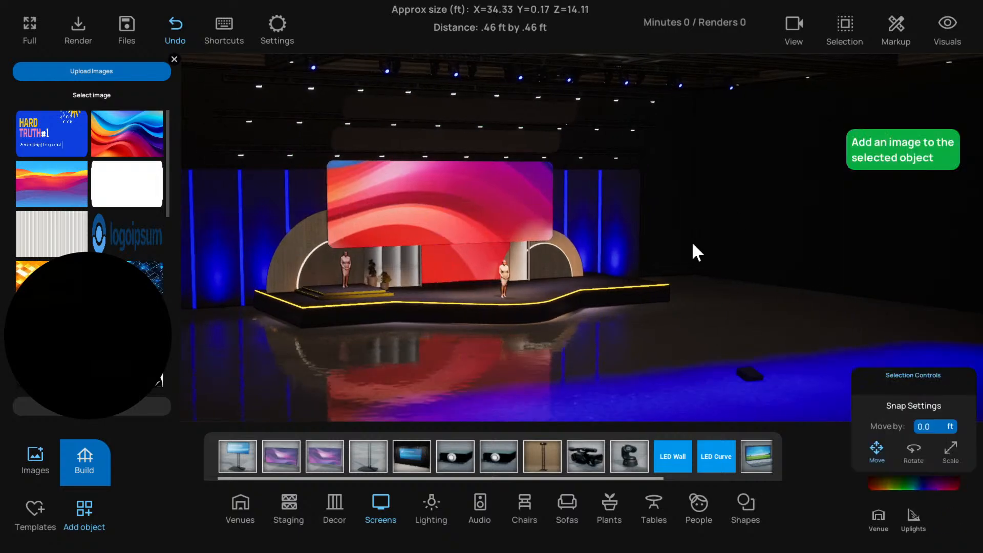
click(412, 97)
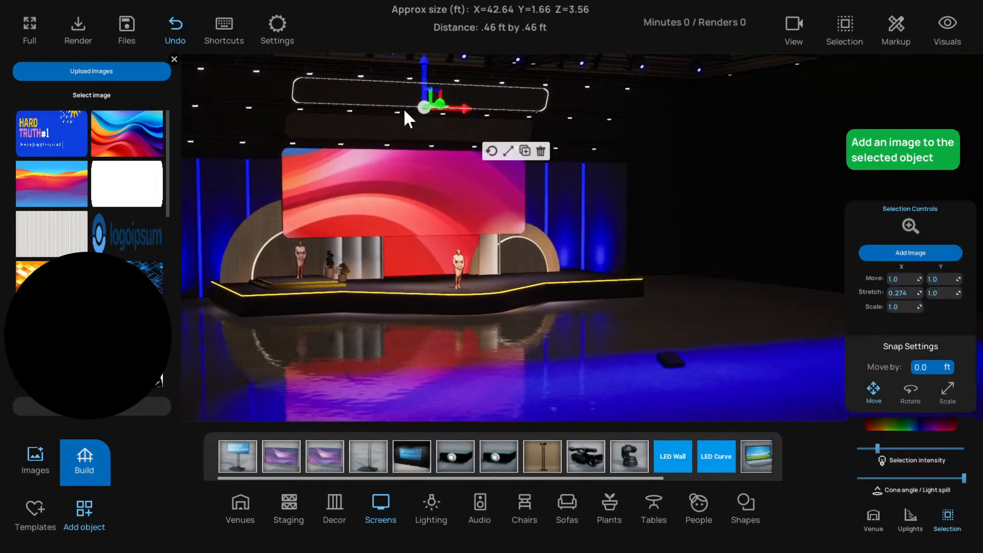
right_drag(391, 121, 402, 136)
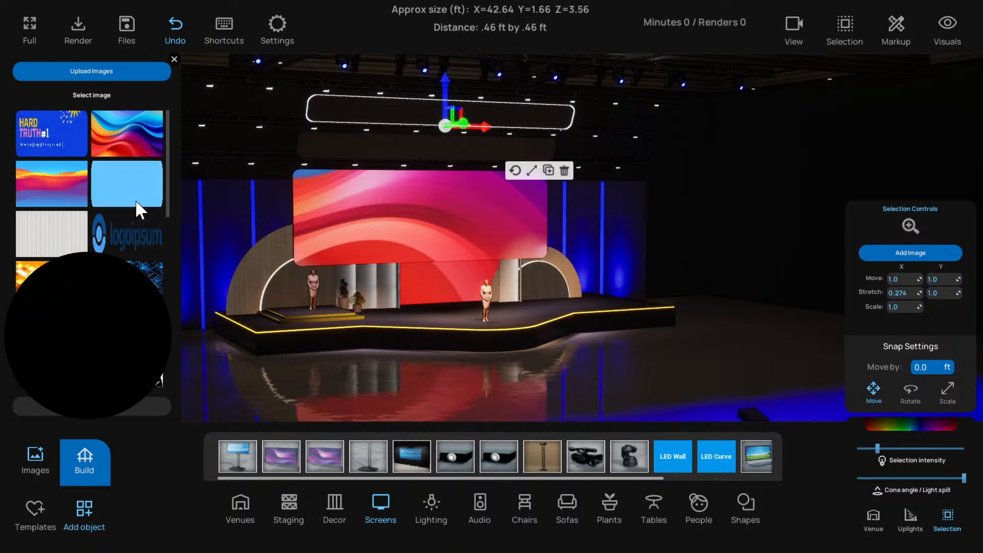
click(766, 153)
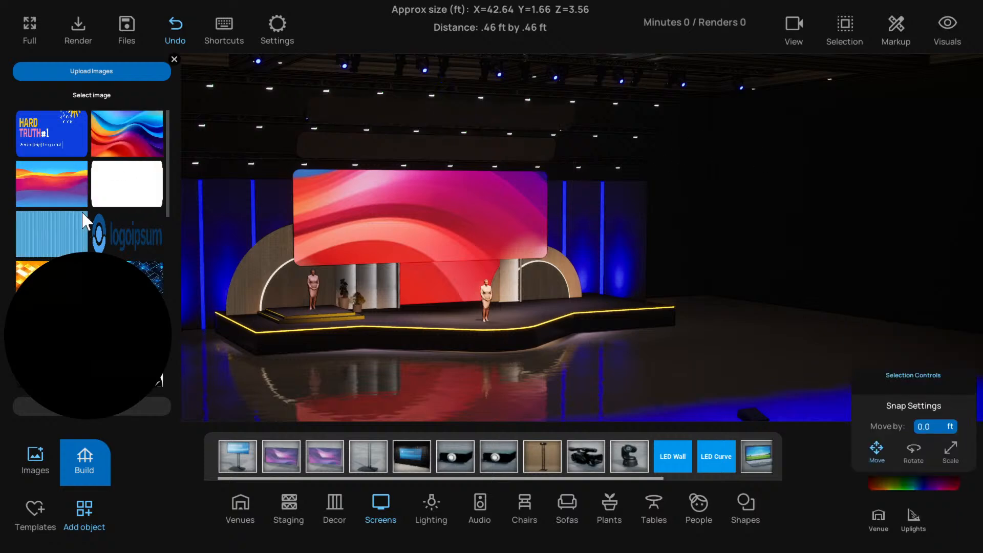
Add the orange and purple wave image to the stage, raise it to the topmost panel and turn its intensity to maximum
scroll(96, 247, down, 3)
scroll(96, 247, up, 2)
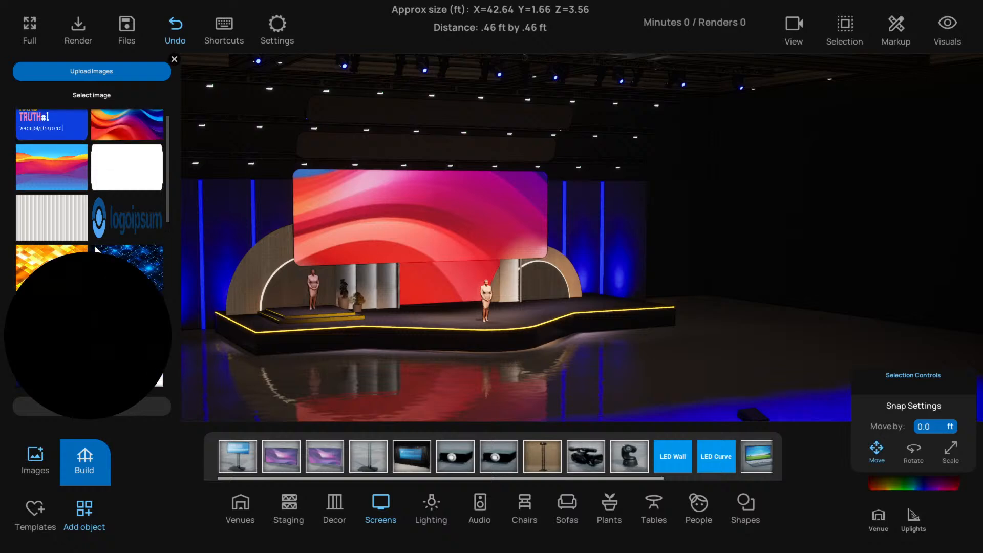
click(59, 182)
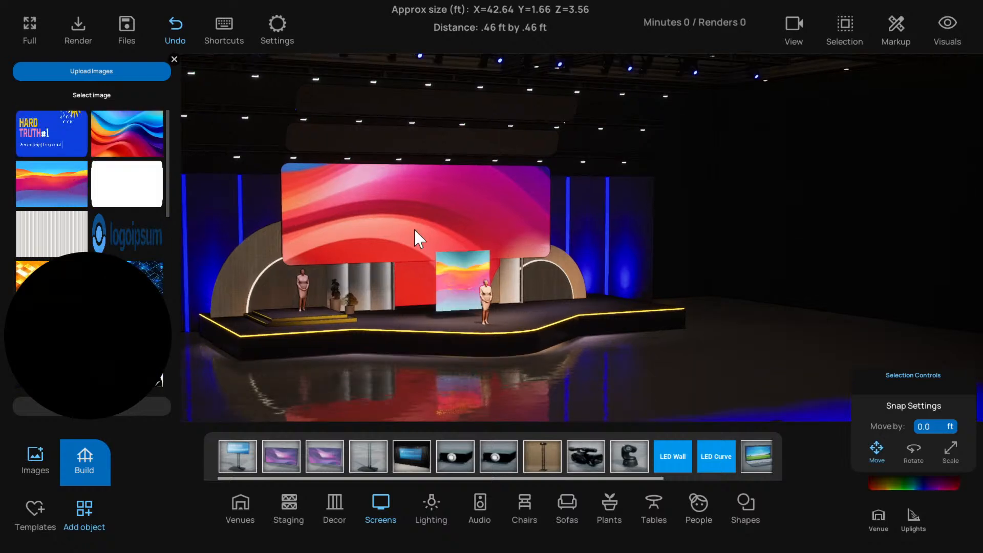
click(469, 274)
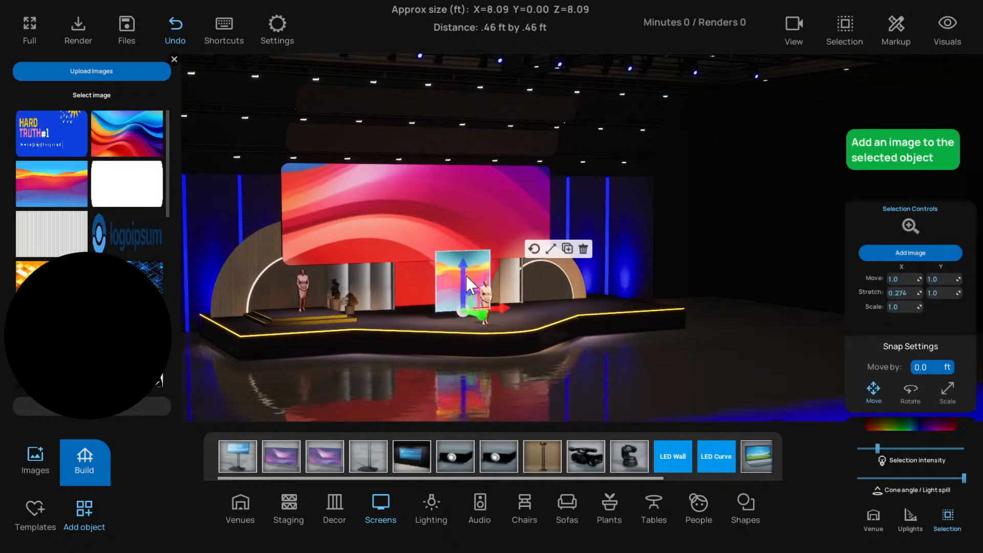
drag(466, 275, 473, 106)
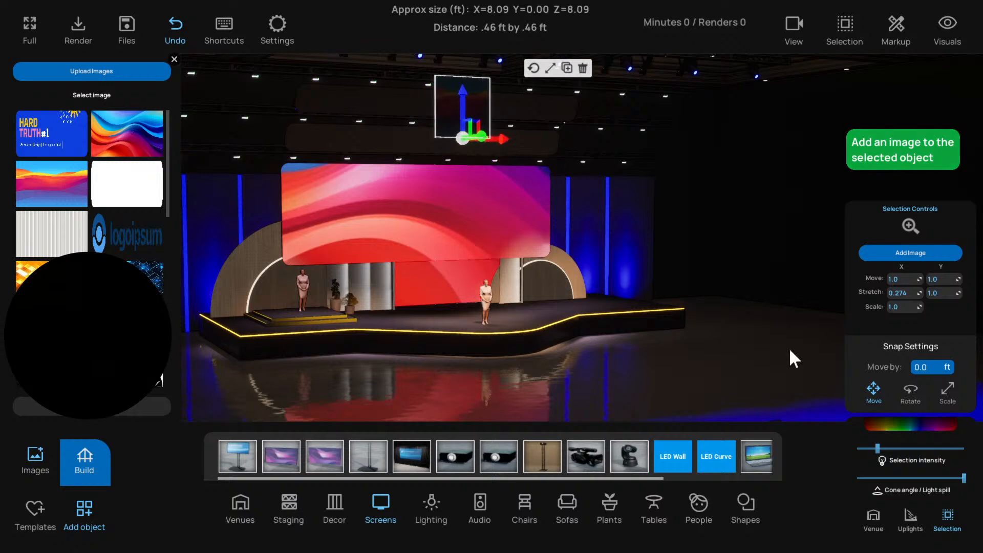
drag(878, 448, 969, 451)
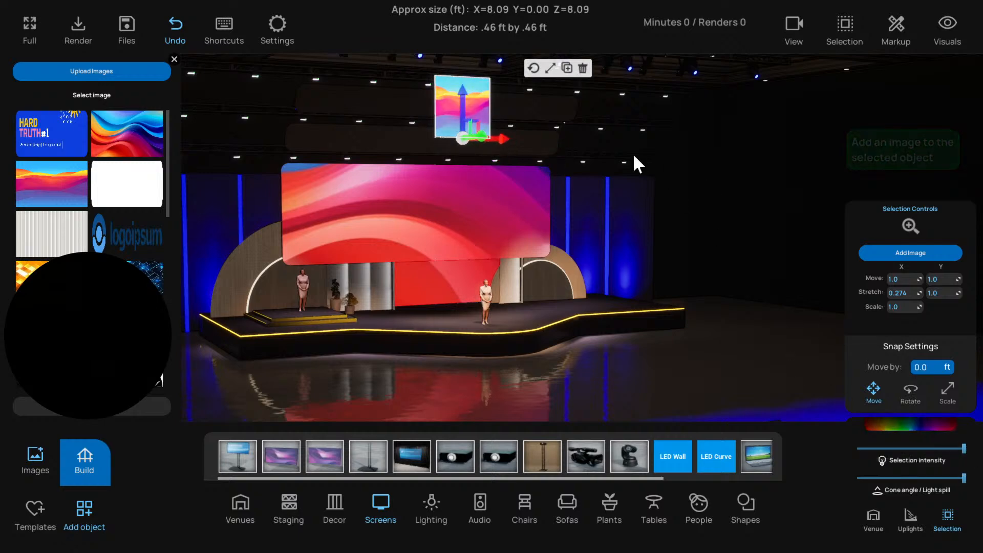
Stretch the wave image into a wide strip over the topmost panel, check its rotation handles and delete it
click(550, 68)
drag(506, 137, 597, 161)
drag(460, 90, 441, 74)
click(533, 68)
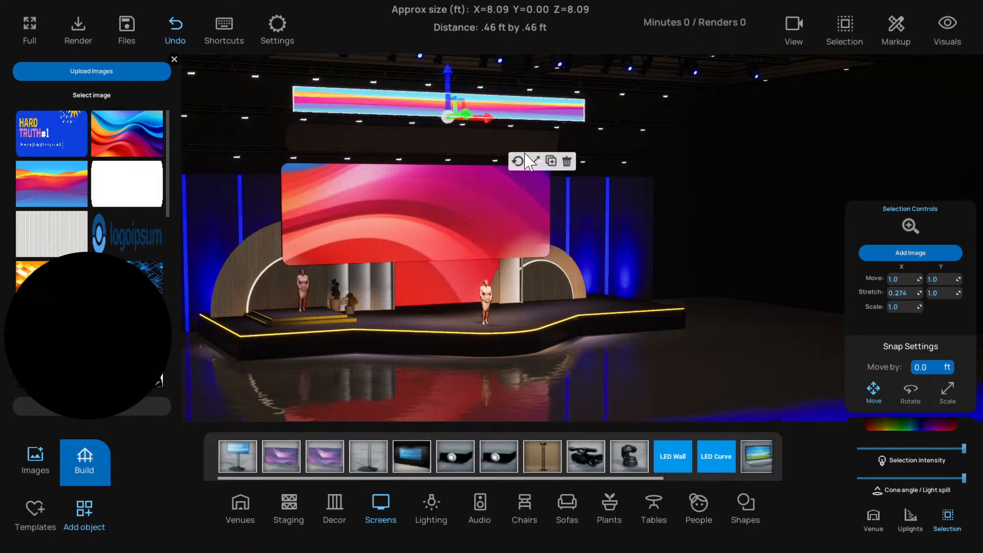
click(510, 162)
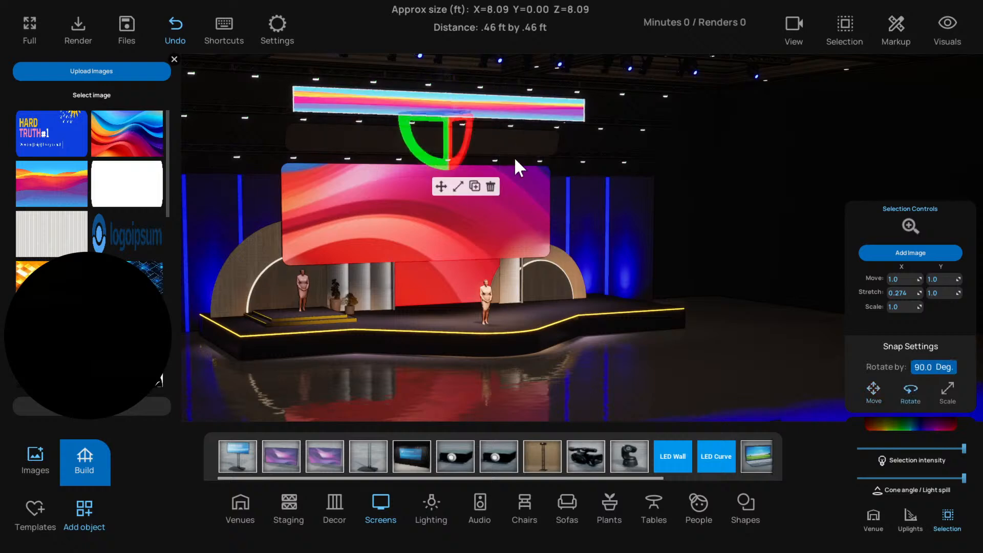
click(441, 186)
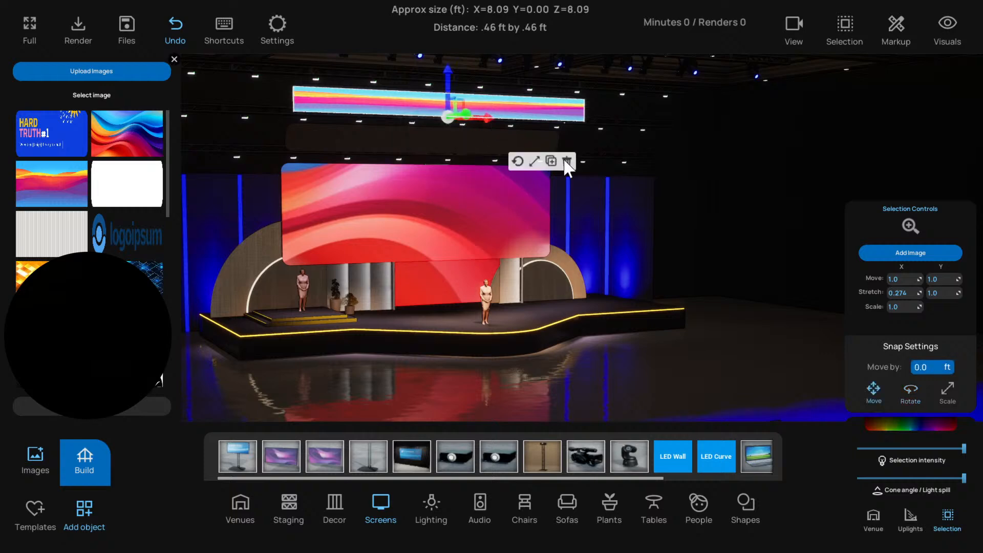
click(567, 163)
Select both narrow upper panels with the floor projector, set projection mapping on them and reselect the projector alone
click(472, 121)
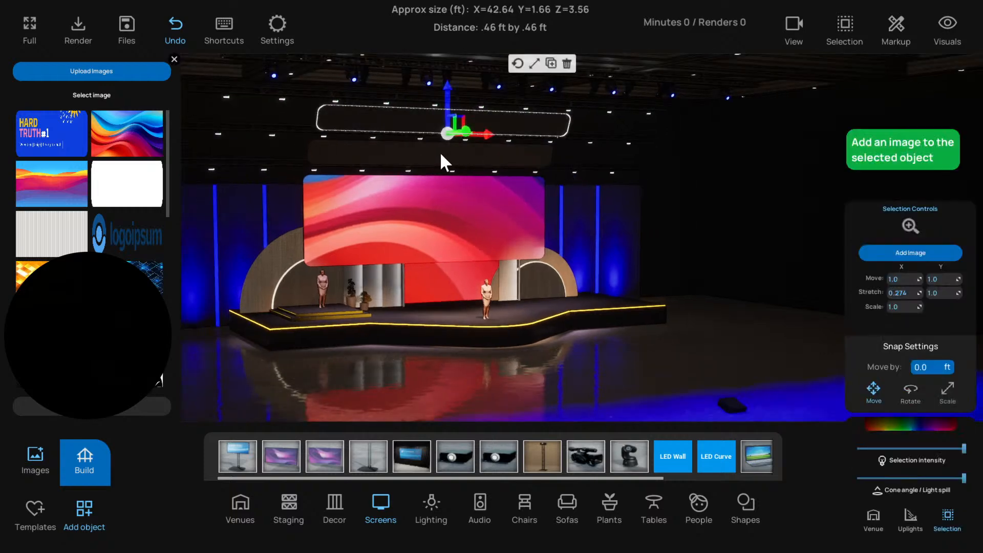
shift+click(441, 155)
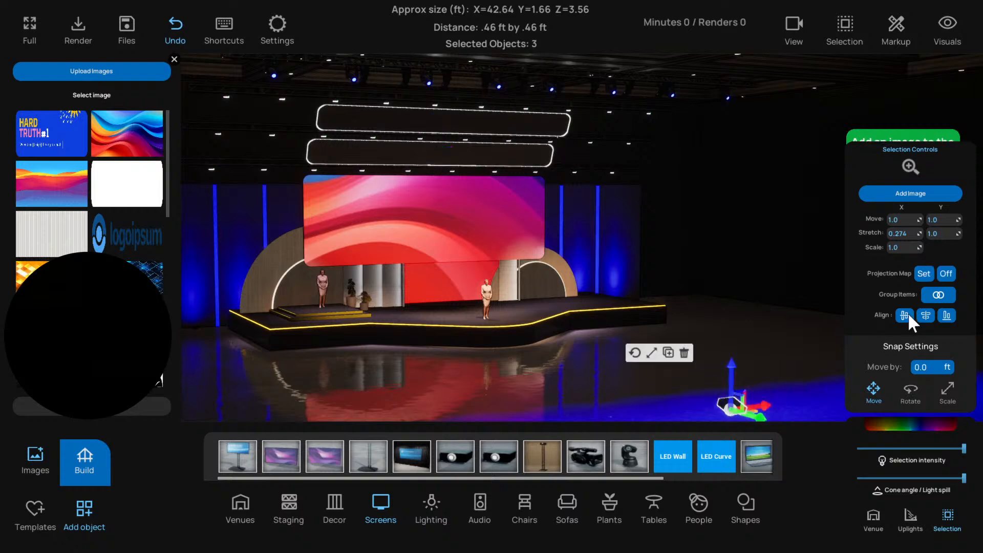
click(917, 271)
click(767, 300)
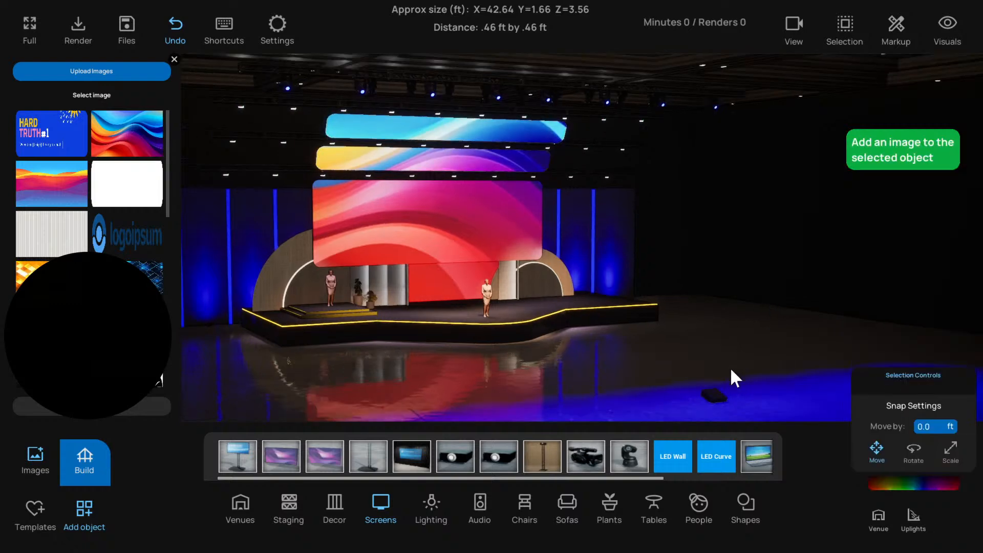
click(718, 399)
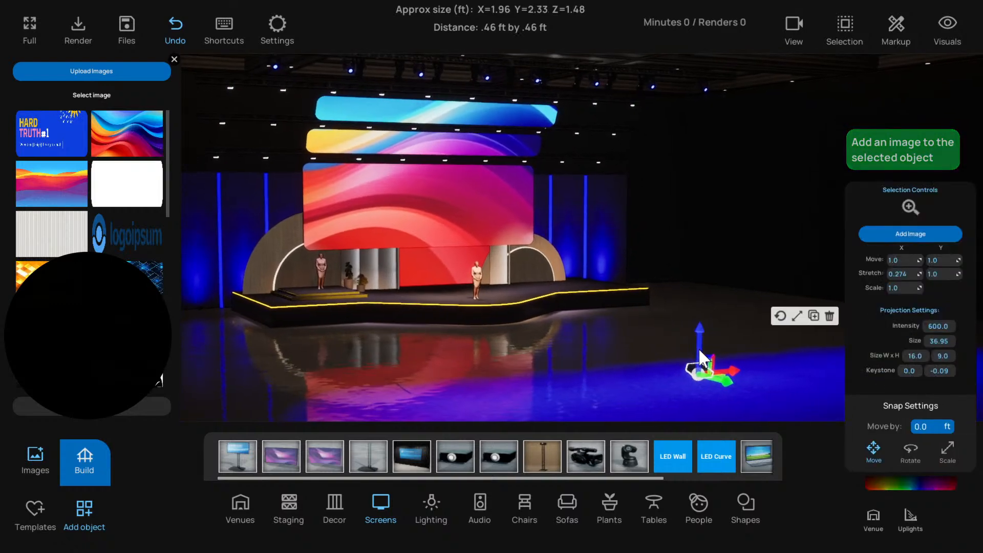
drag(678, 362, 439, 374)
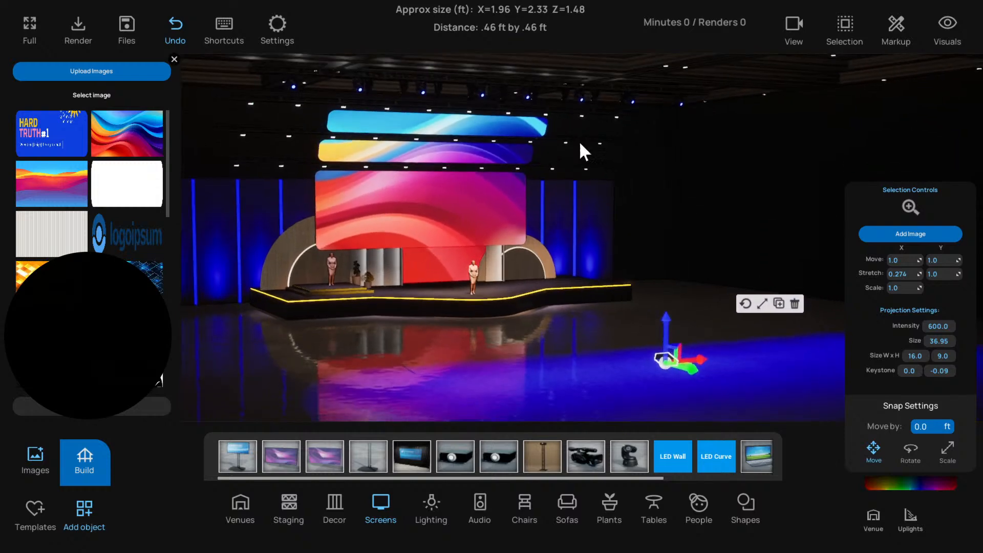
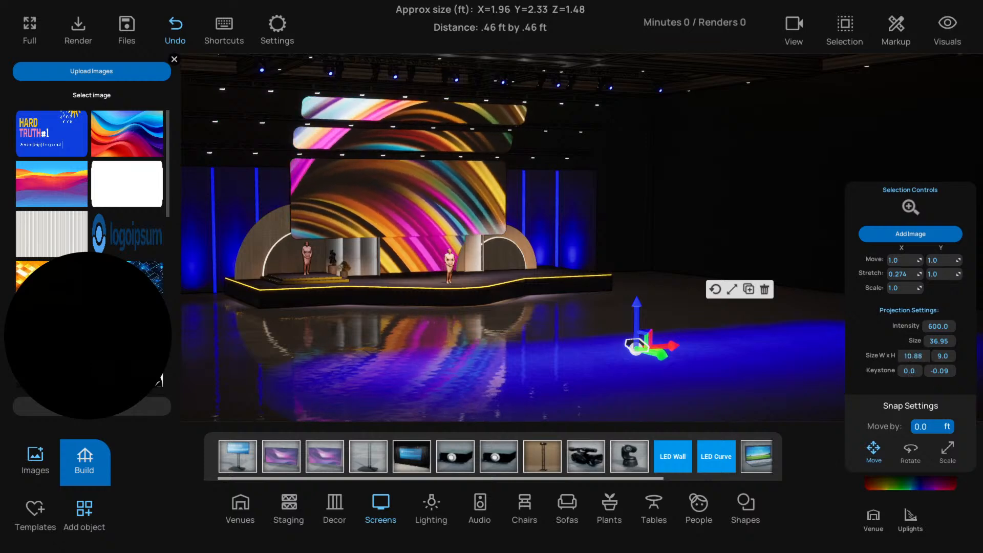
Set the floor projector's projection to intensity 820.34, size 31.63, width 11.9 and vertical keystone 0.04, then deselect it
drag(914, 356, 945, 370)
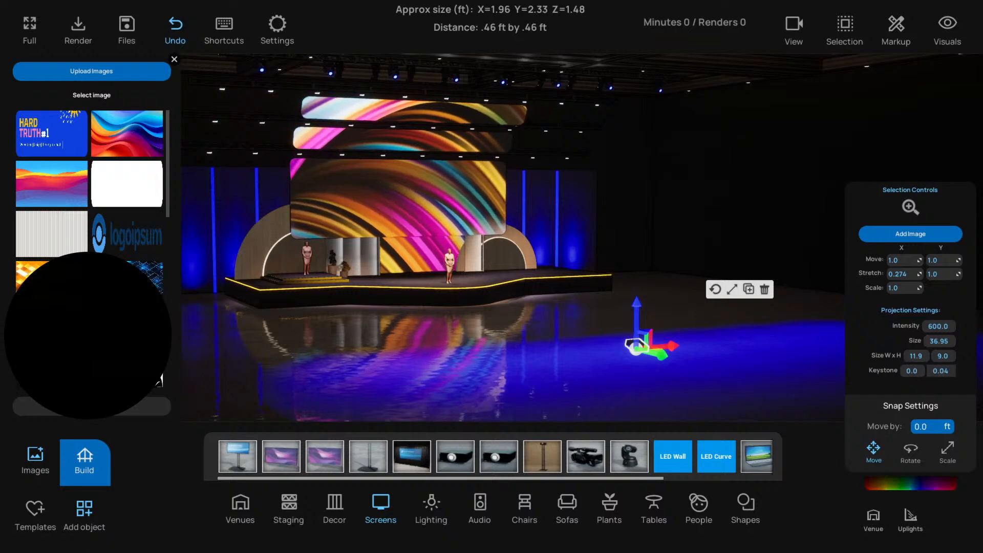
mouse_move(941, 327)
mouse_down()
mouse_move(951, 327)
mouse_move(934, 344)
mouse_move(947, 344)
mouse_up()
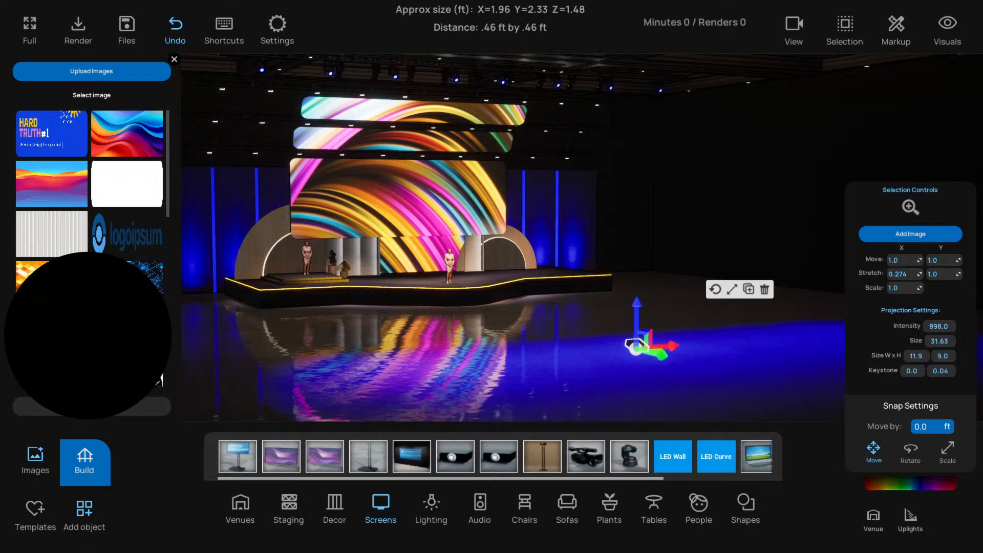
click(557, 342)
mouse_move(557, 342)
right_down()
mouse_move(546, 346)
mouse_move(560, 349)
right_up()
key(a)
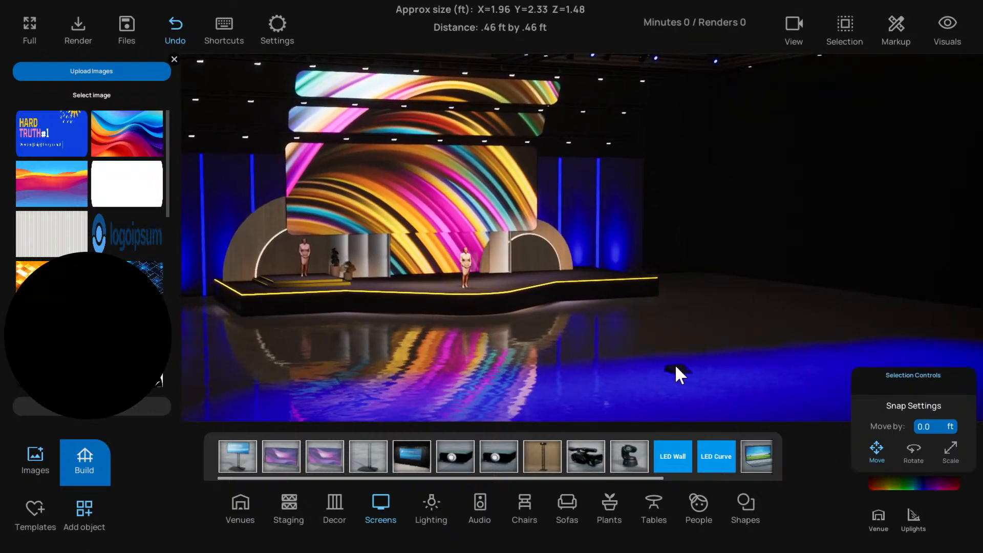
Tilt the floor projector slightly to reposition the projected image on the panels, return to move mode and deselect it
click(681, 361)
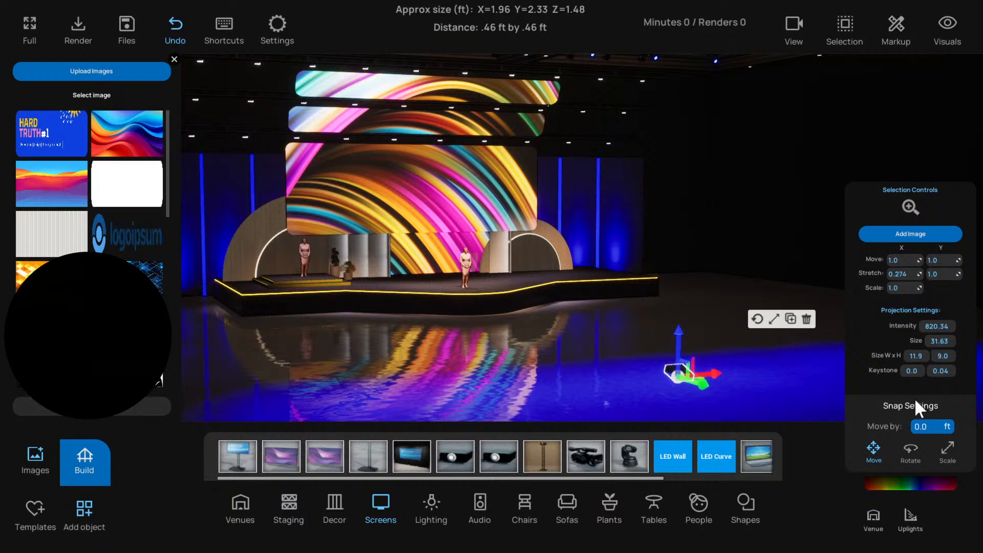
click(910, 449)
click(922, 426)
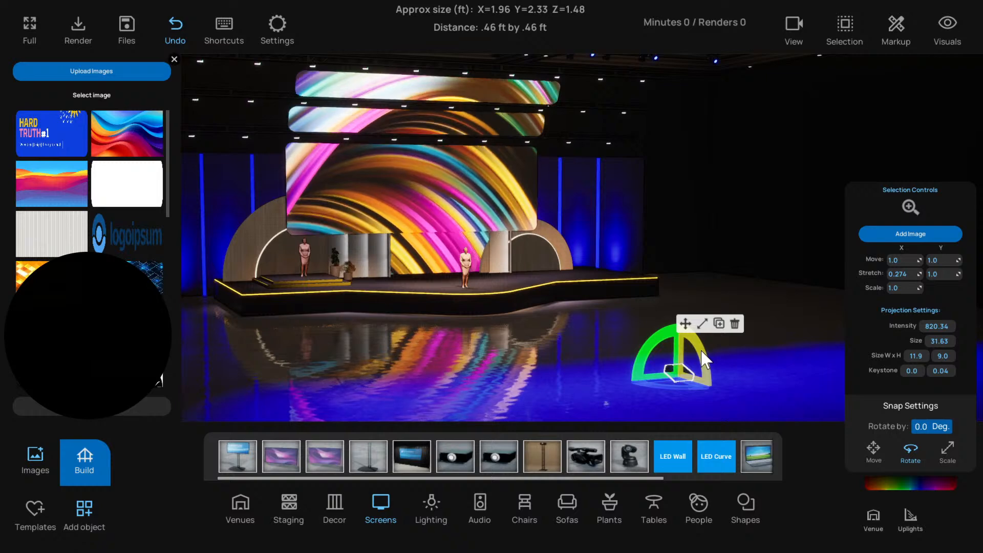
click(686, 325)
click(569, 346)
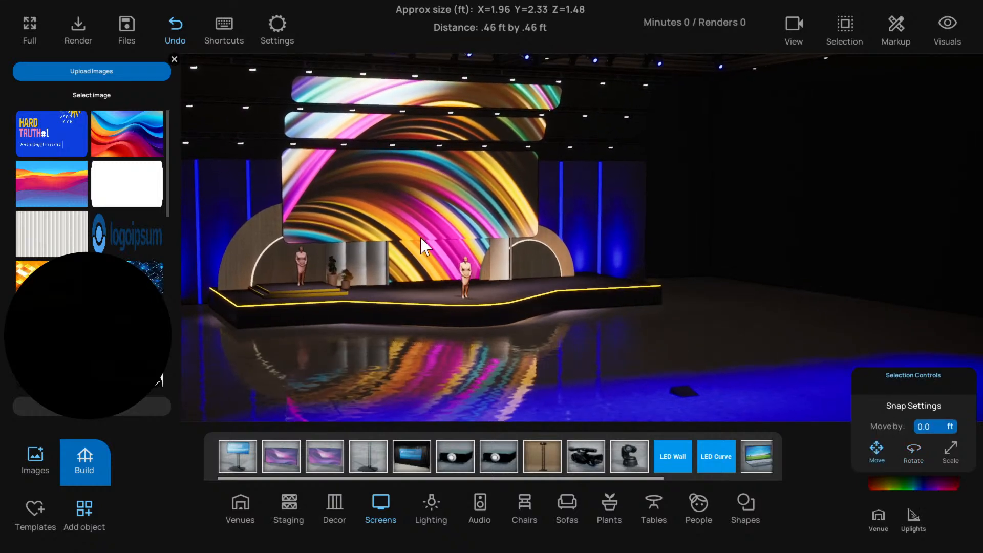
Move the large hanging panel group back out of the projection, behind the stage set, and deselect it
click(434, 193)
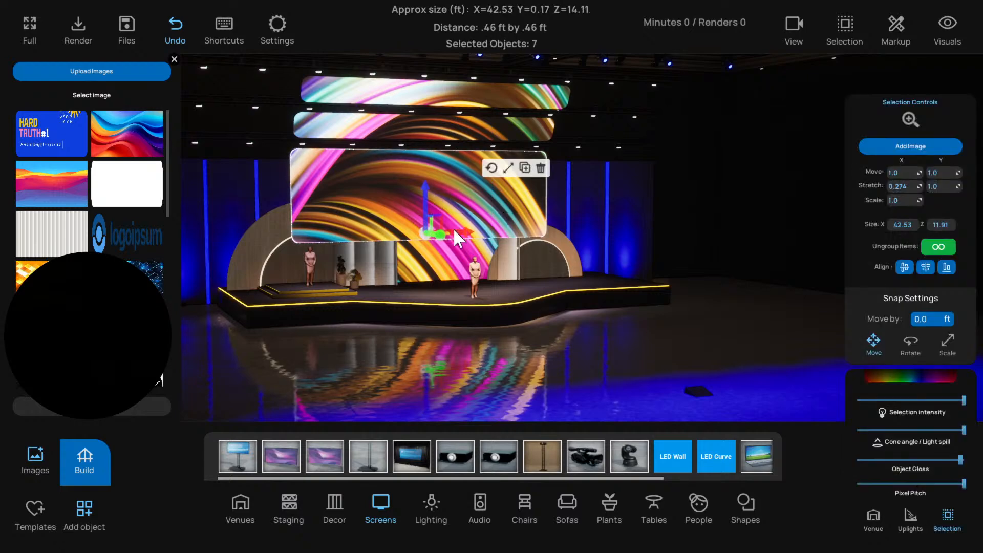
right_drag(445, 233, 462, 238)
drag(459, 237, 410, 239)
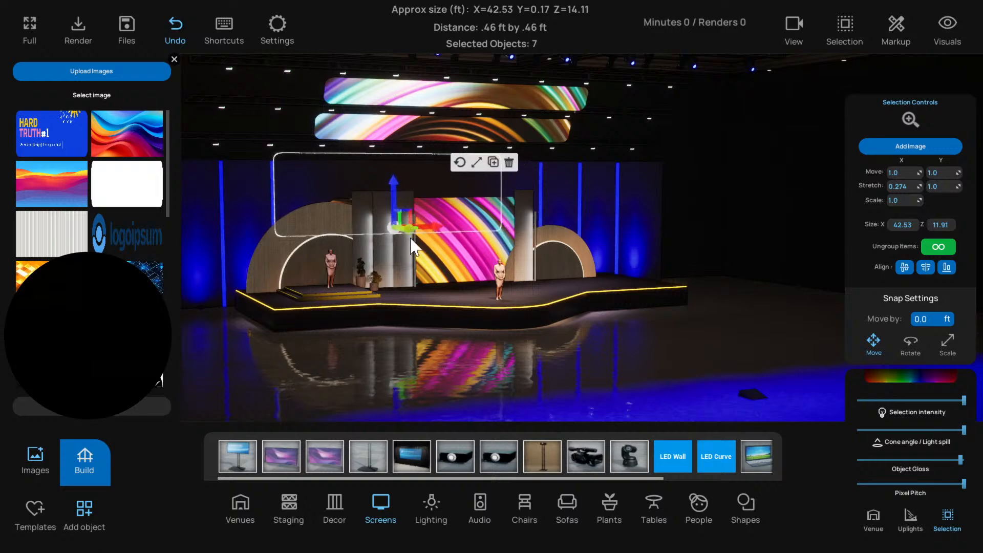
click(412, 372)
scroll(421, 357, up, 3)
scroll(421, 357, down, 2)
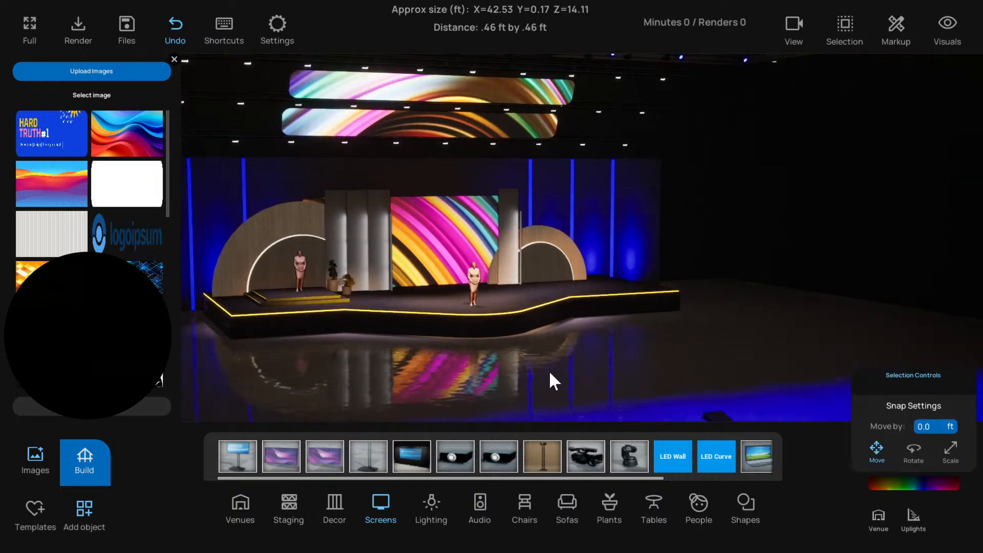
Place a flat screen from the screens library on the front of the stage and set its width to 40 ft
click(315, 453)
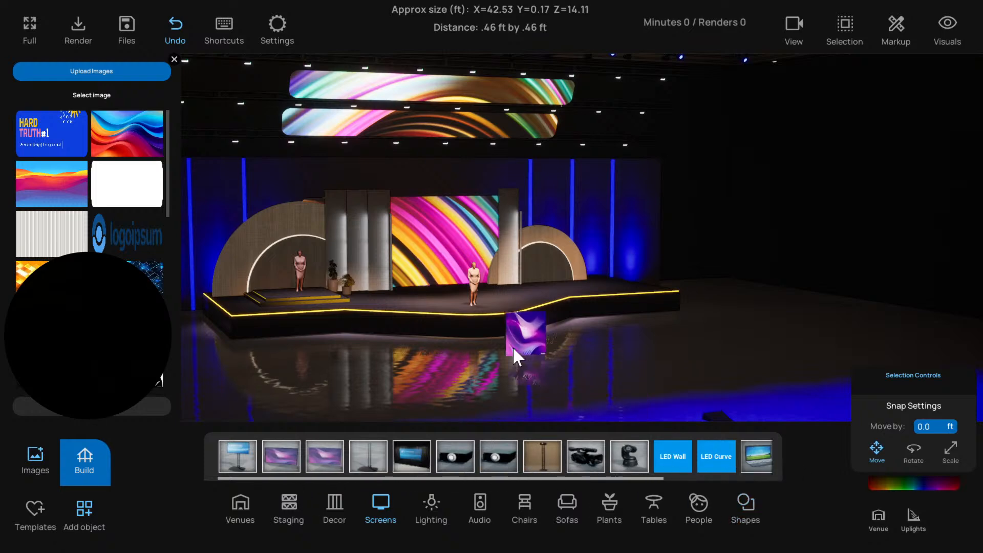
click(492, 306)
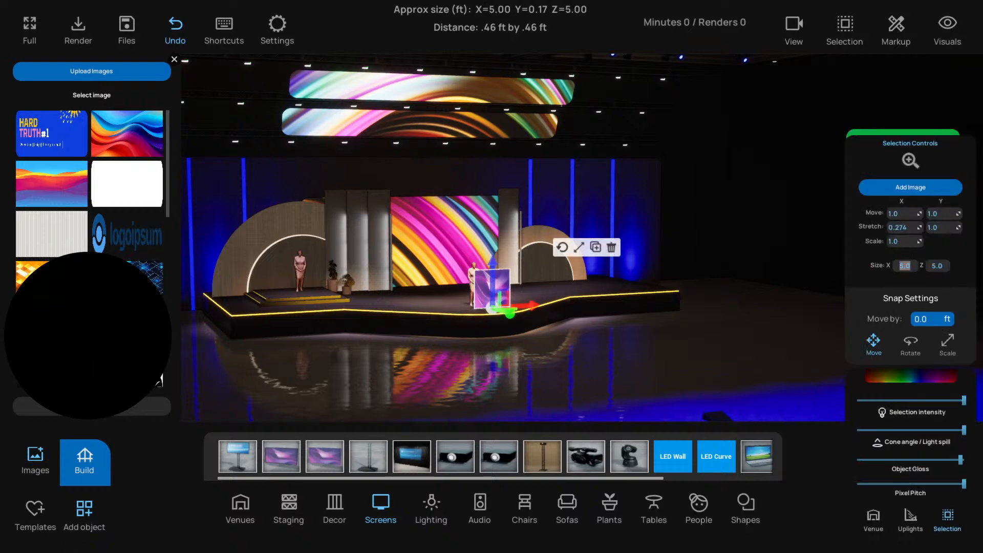
text(30)
key(Return)
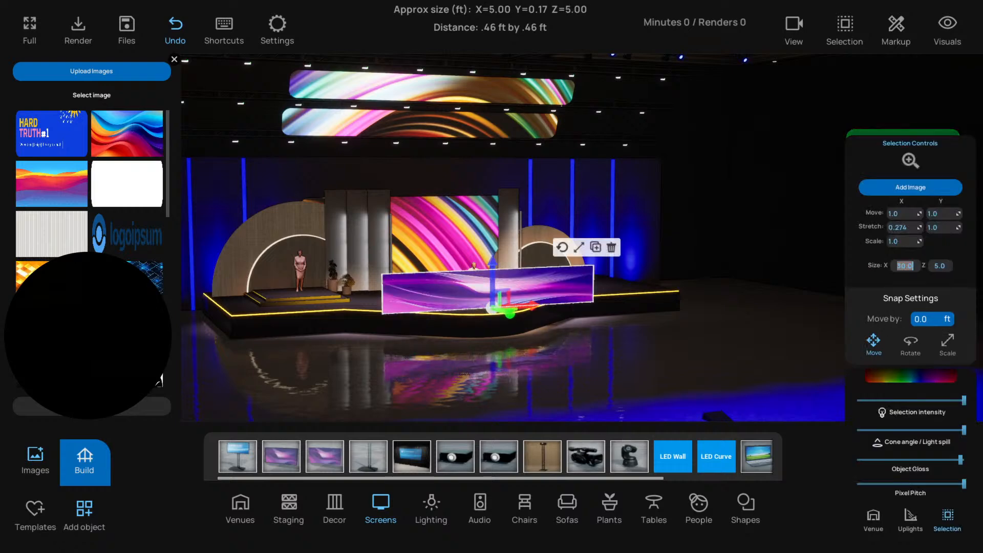
text(40)
key(Return)
Measure the width of the lower narrow hanging panel in the front view and check its size
middle_drag(649, 311, 625, 311)
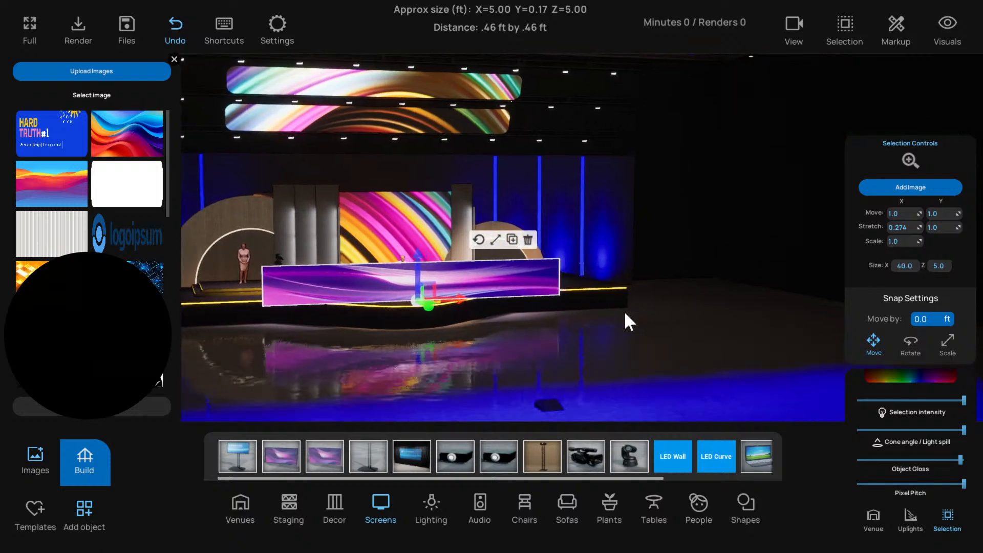
key(f)
scroll(621, 306, up, 6)
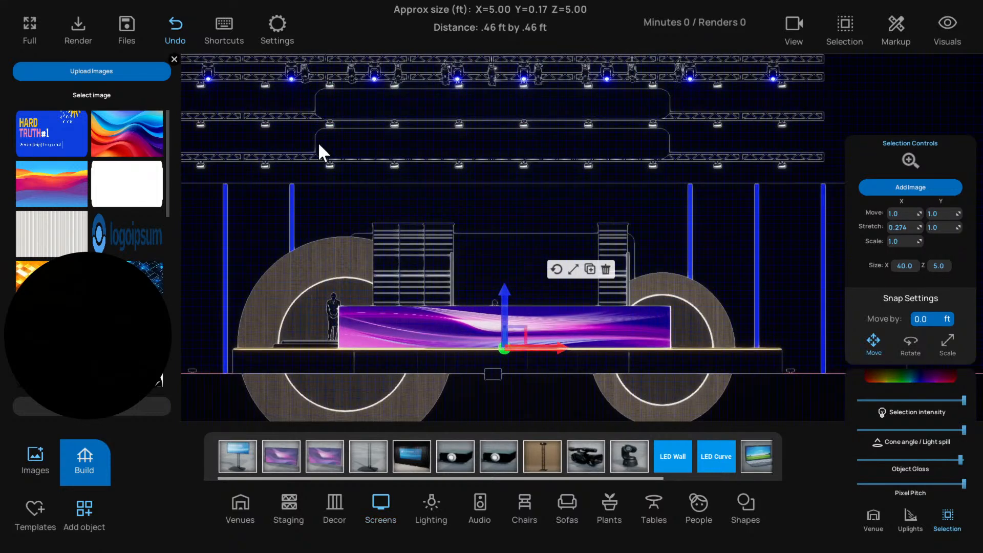
drag(318, 144, 668, 140)
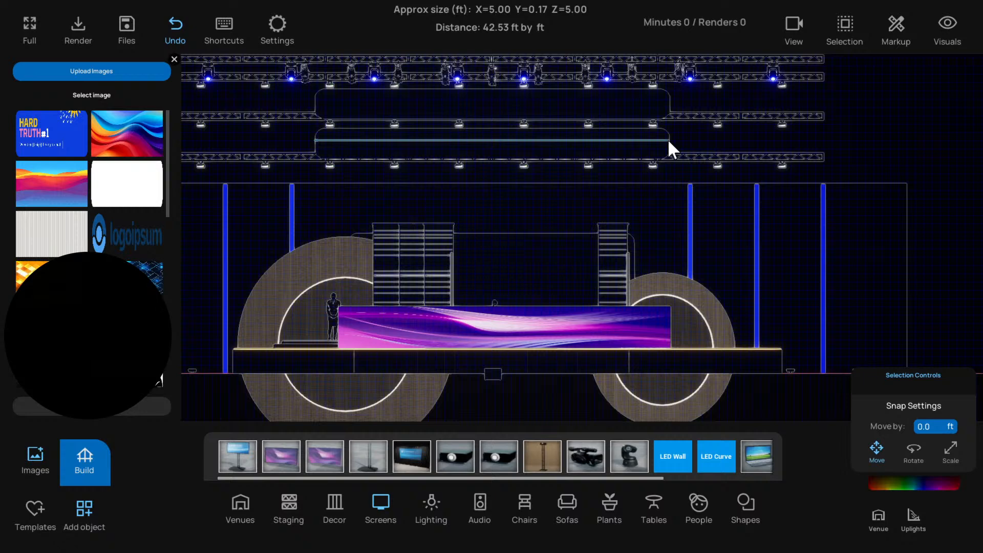
click(665, 140)
click(670, 174)
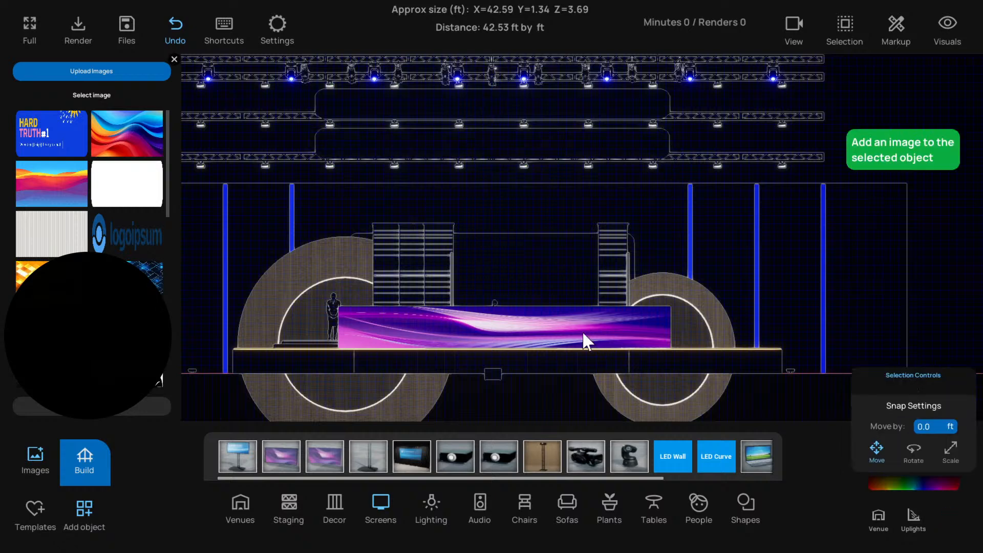
Resize the purple flat screen to 42 ft wide and 15 ft high
click(583, 334)
text(42)
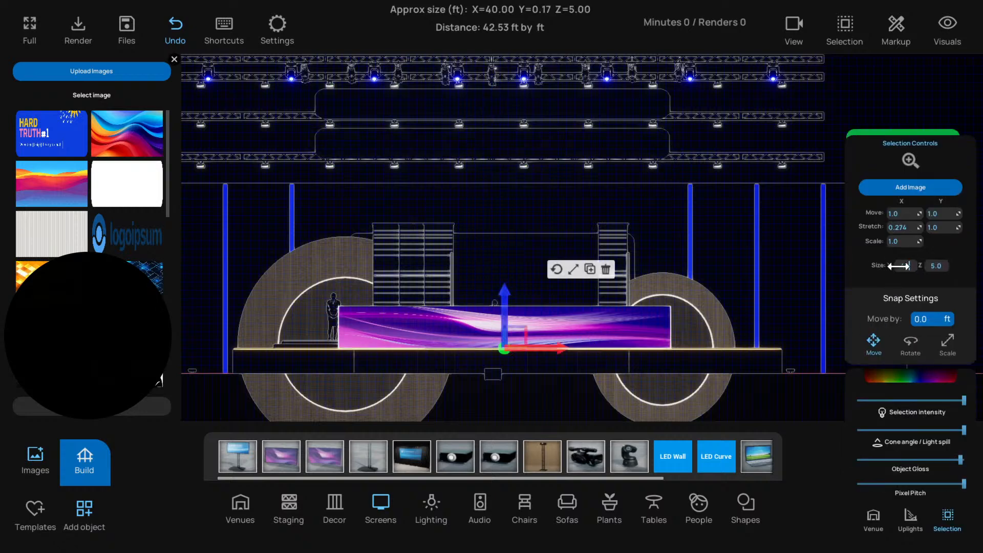
key(Tab)
text(15)
key(Return)
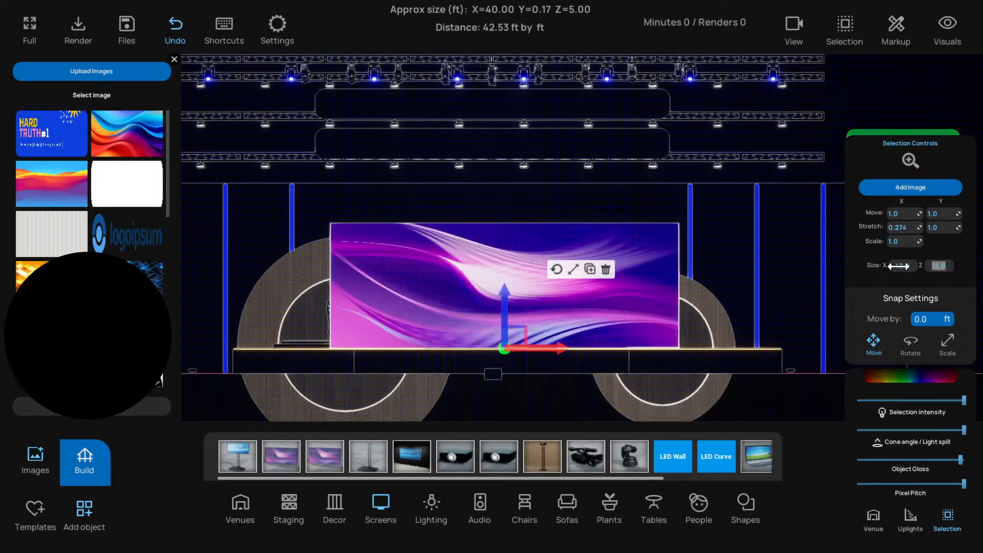
Raise the screen to hang centred beneath the lower narrow panel and set its height to 13 ft
drag(516, 332, 503, 277)
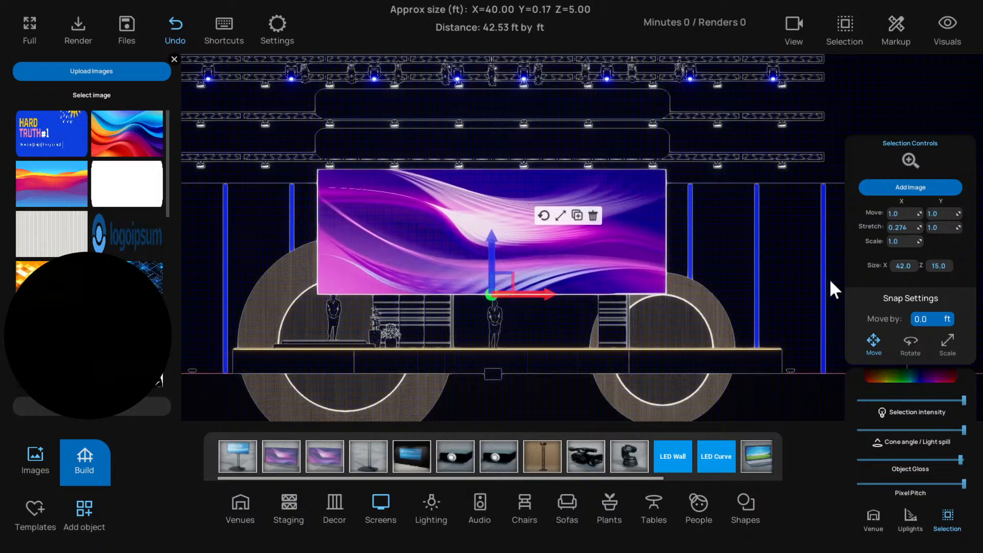
text(13)
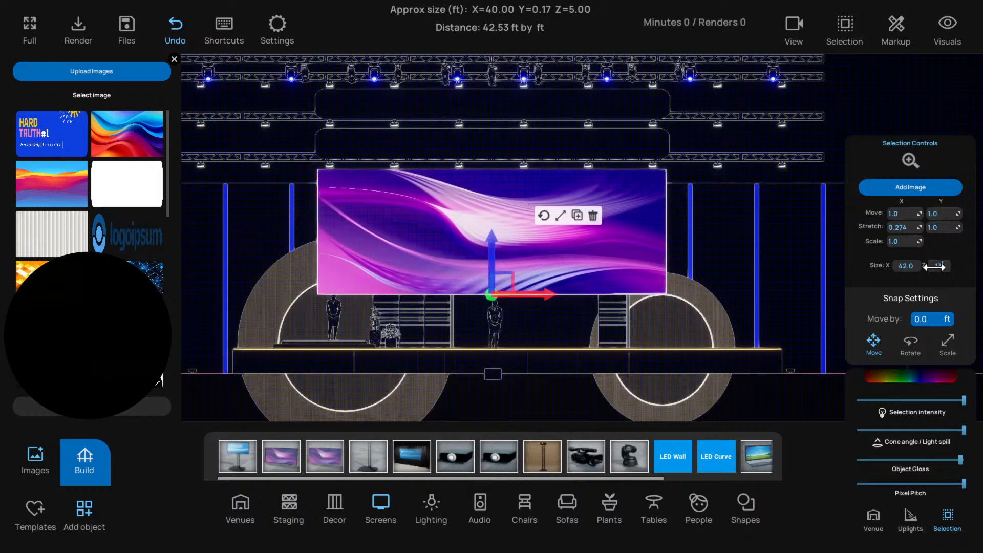
key(Return)
drag(491, 250, 490, 244)
Return to the perspective view and move the hanging screen back in depth toward the stage set
key(p)
scroll(537, 335, down, 5)
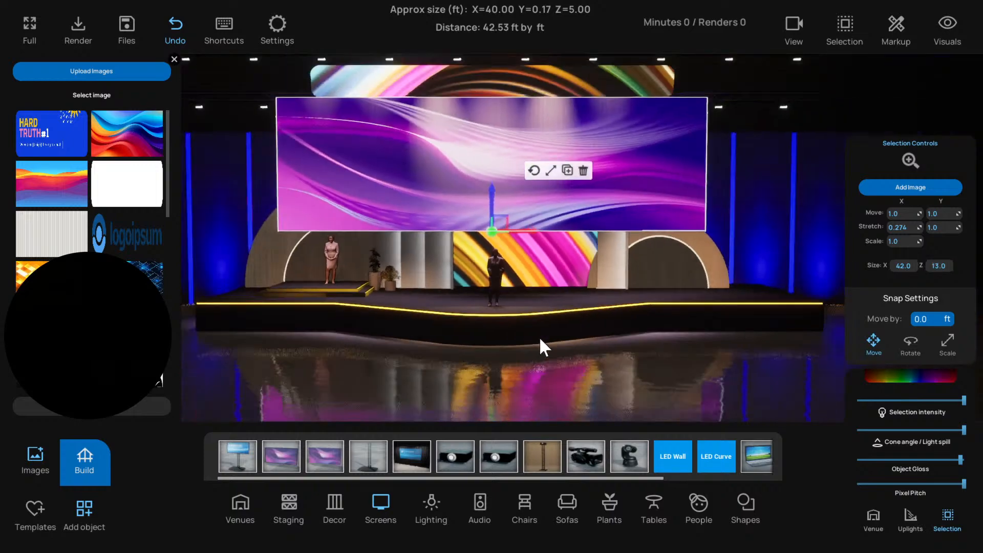
right_drag(539, 338, 610, 345)
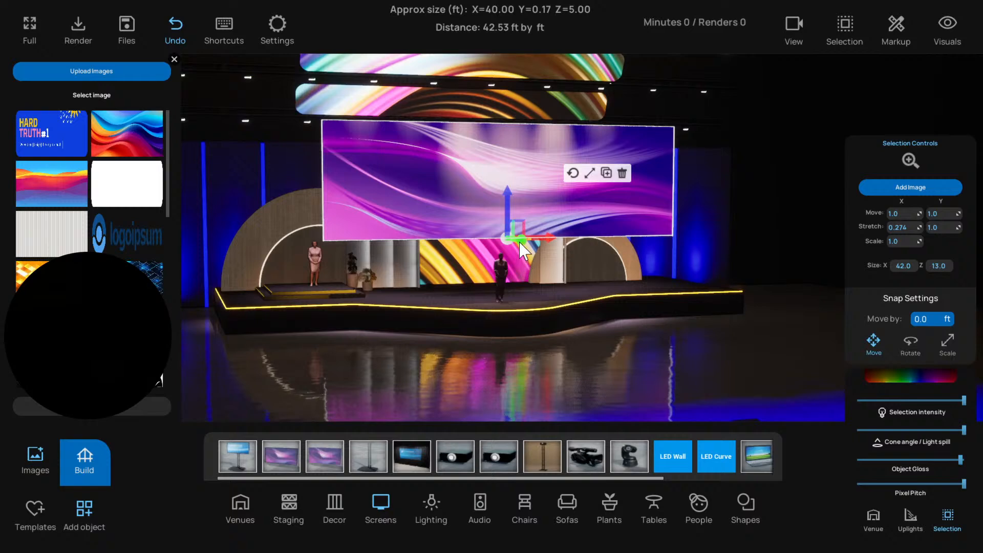
drag(520, 242, 496, 233)
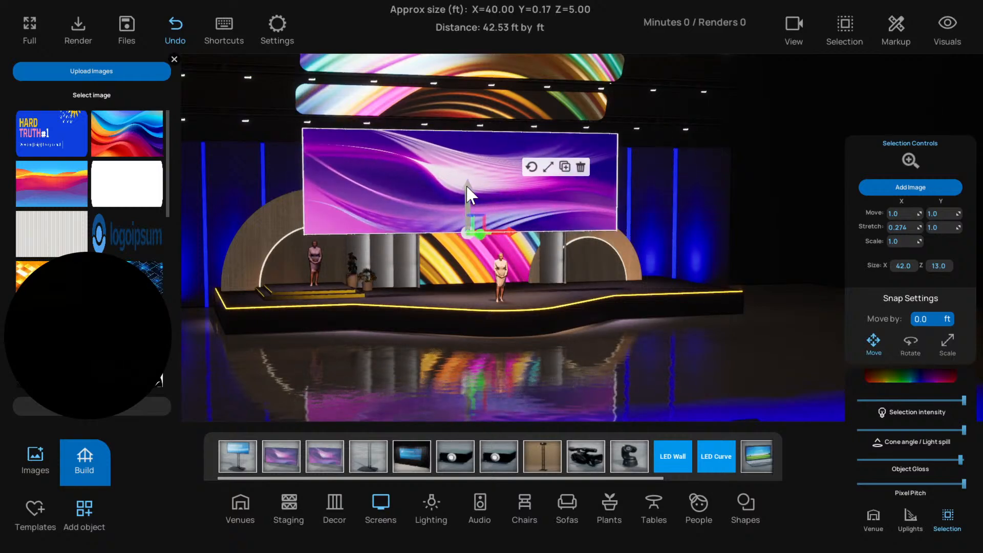
Put the blue and orange wave image on the hanging screen, push it slightly further back and leave it deselected
scroll(486, 243, down, 3)
scroll(494, 320, down, 3)
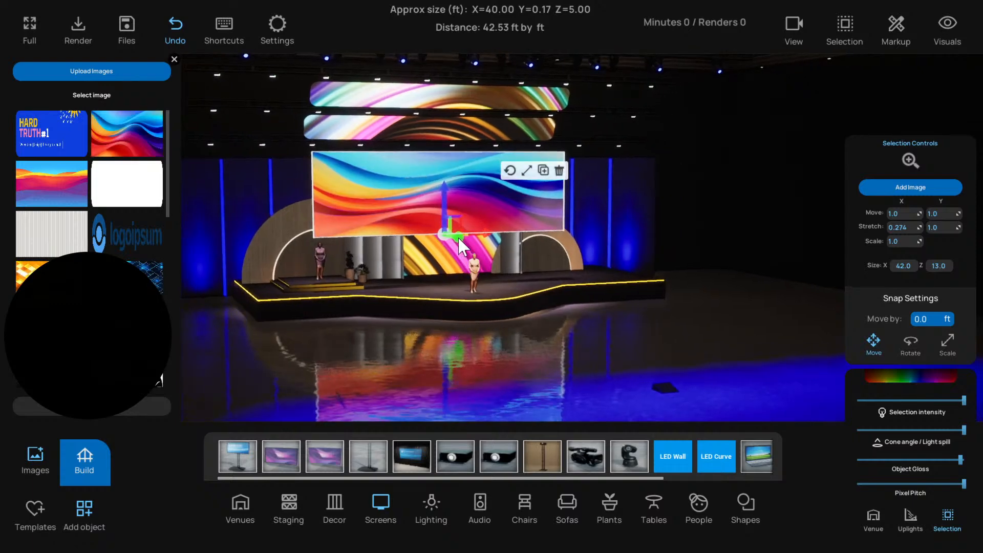
drag(459, 239, 450, 235)
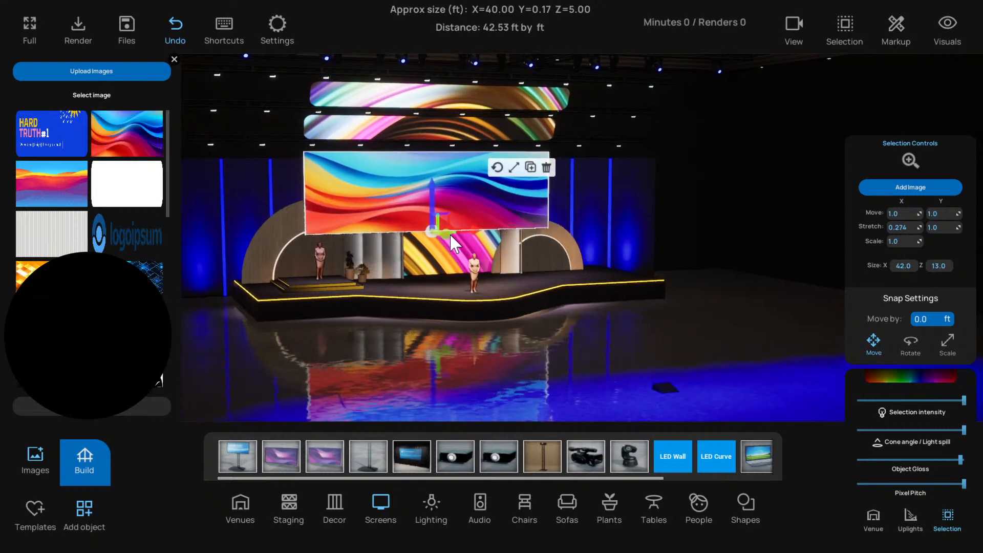
click(423, 353)
click(426, 194)
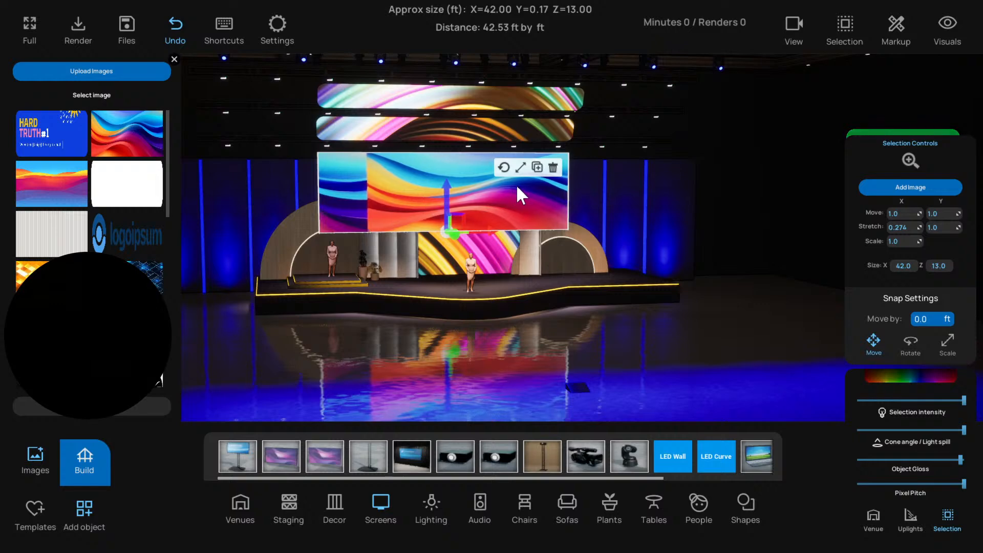
click(783, 241)
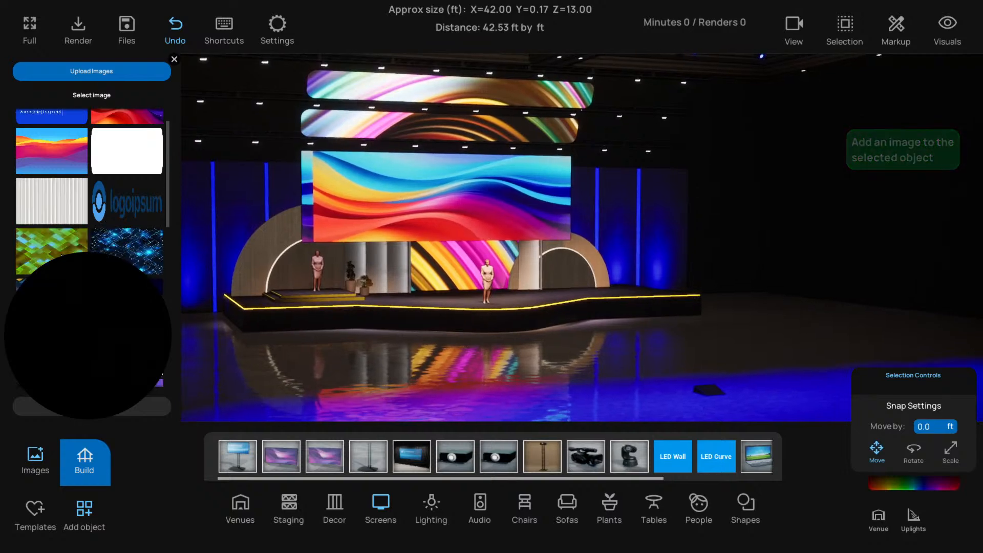
Replace the hanging screen's image with the dark blue and yellow geometric pattern and set its Y stretch to 0.399
click(435, 207)
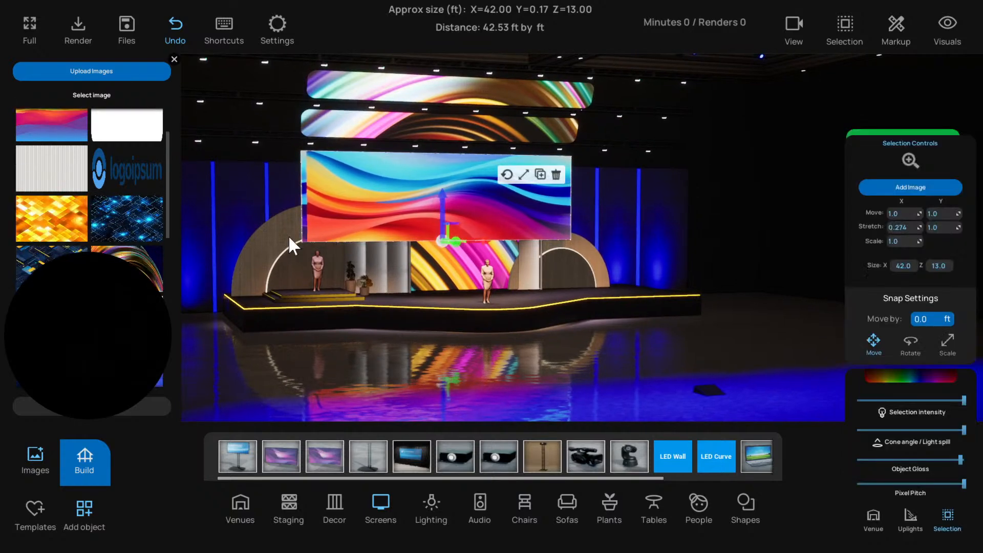
click(137, 214)
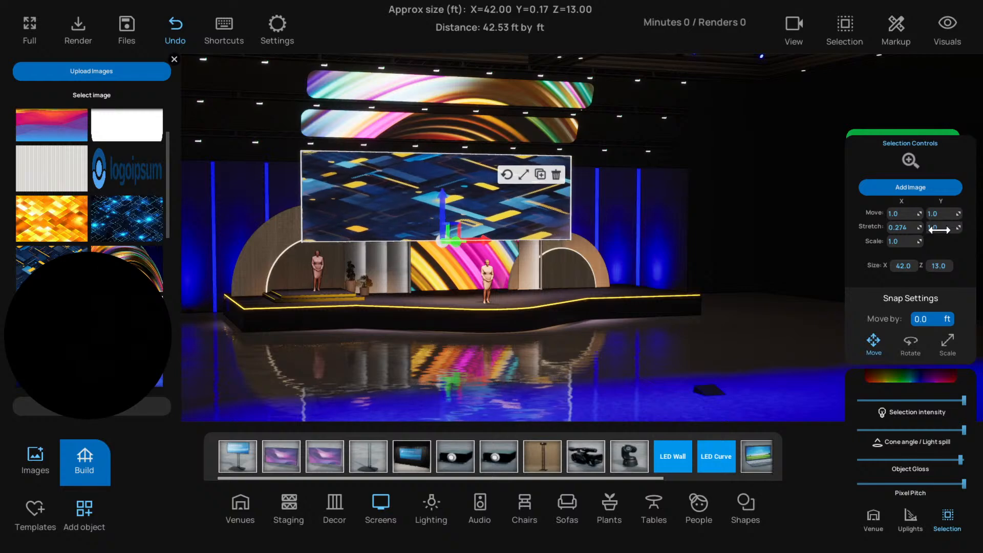
drag(939, 228, 899, 228)
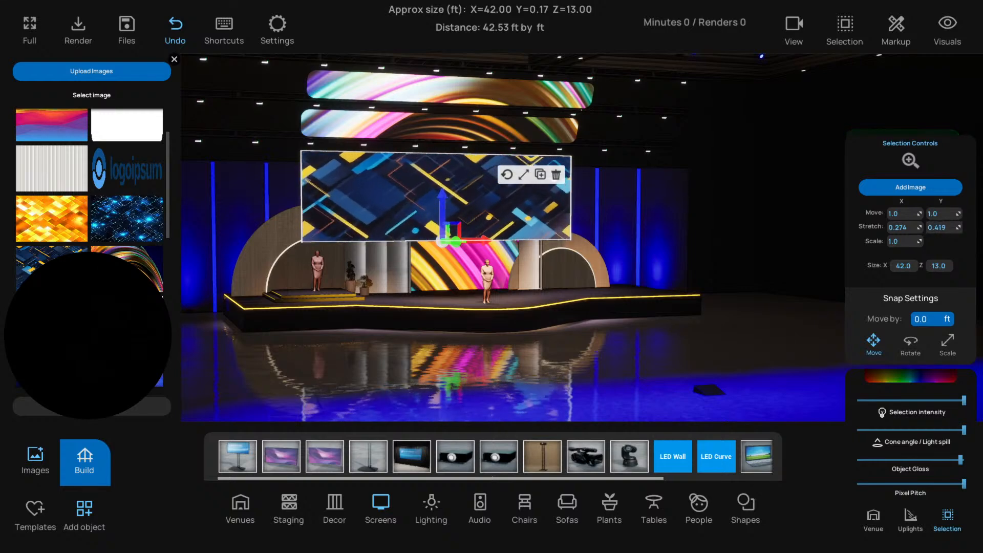
click(748, 265)
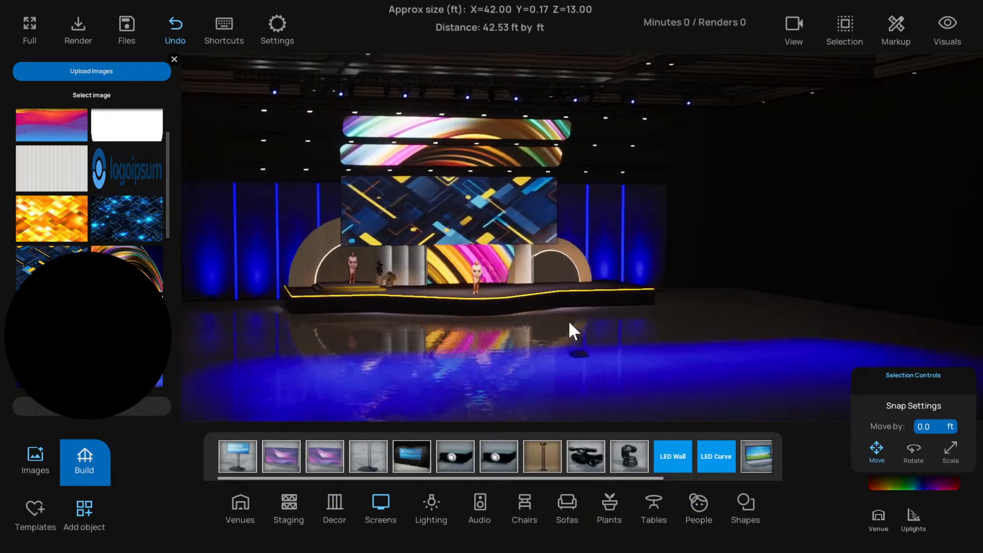
Apply the same geometric image to the floor projector and lower the hanging screen's intensity to about half, leaving nothing selected
click(470, 368)
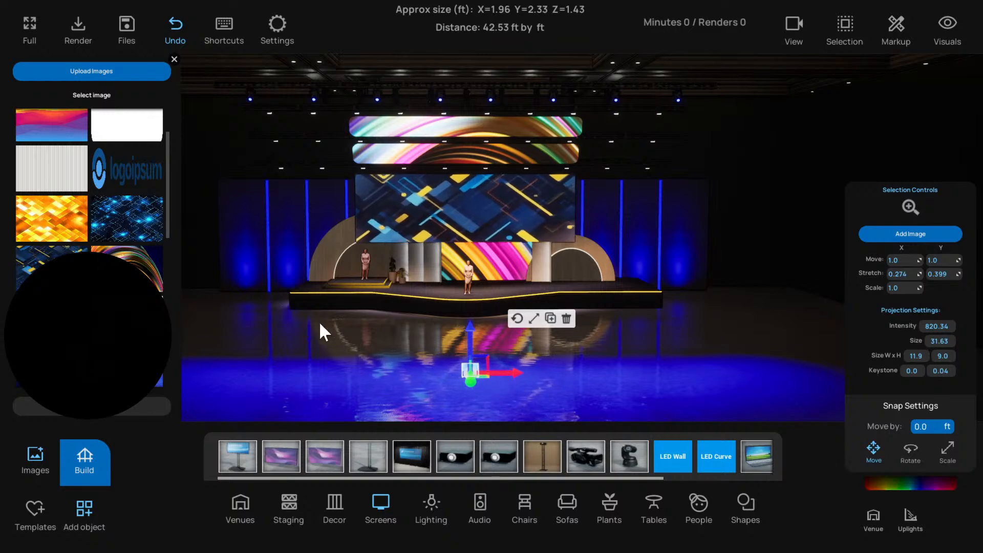
right_drag(328, 329, 342, 327)
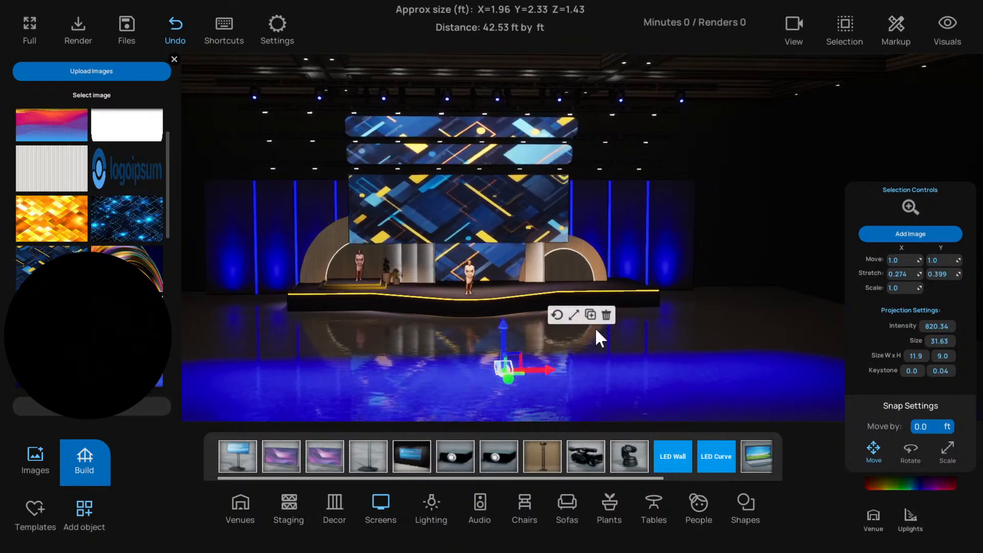
click(478, 238)
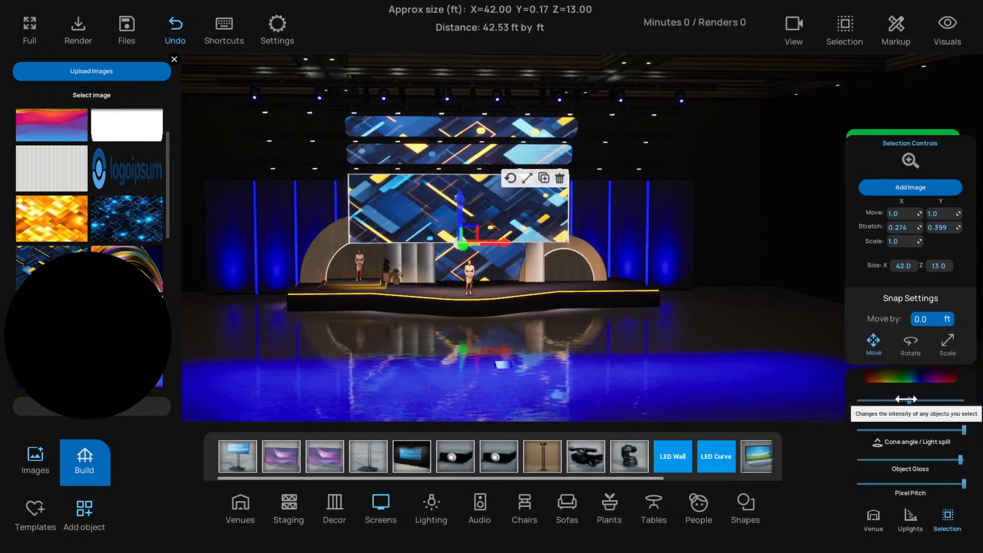
click(616, 349)
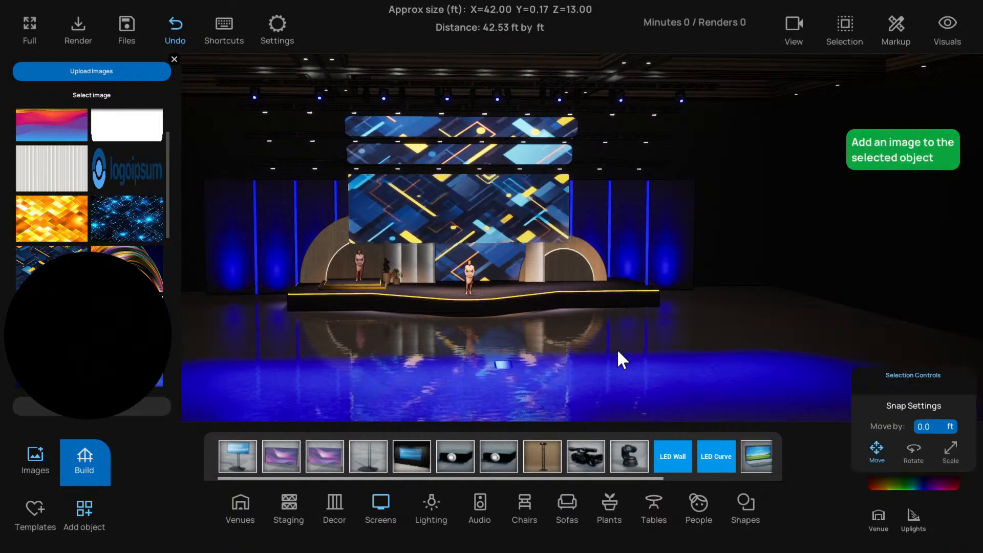
Close the image library and examine the stage with the matching geometric images from several angles, leaving nothing selected
right_drag(616, 349, 574, 327)
click(174, 60)
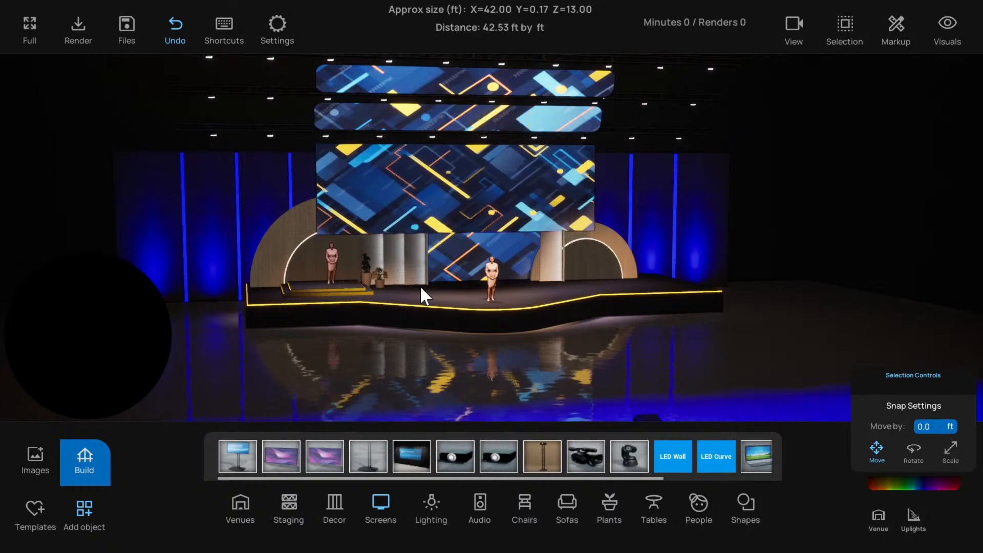
right_drag(467, 300, 469, 299)
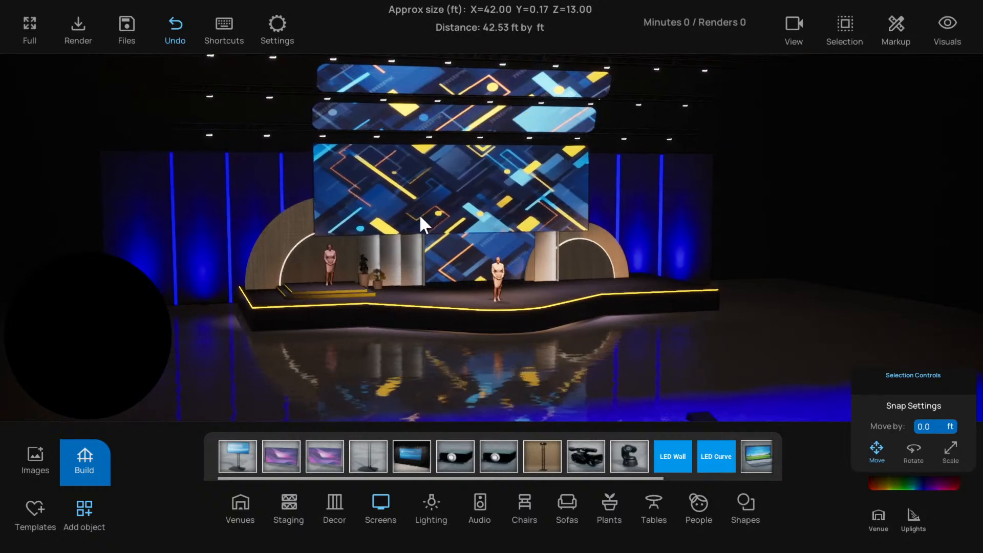
click(447, 226)
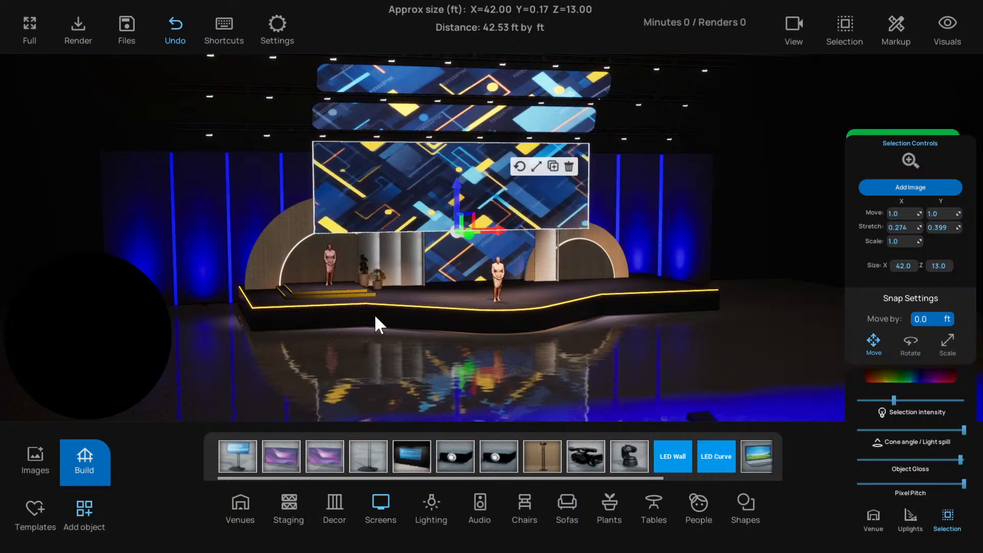
click(323, 353)
click(421, 368)
right_drag(422, 366, 388, 366)
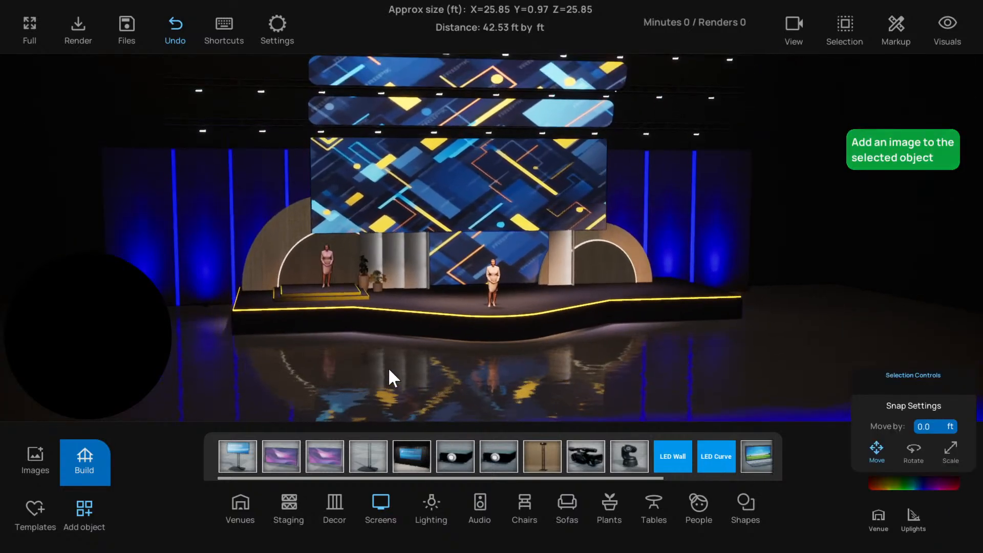
scroll(389, 367, down, 3)
right_drag(399, 369, 383, 318)
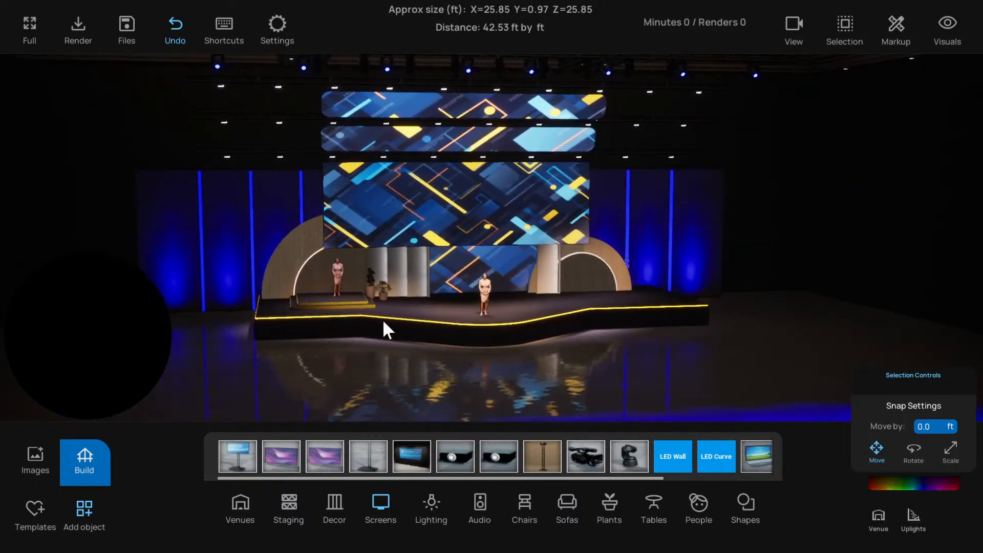
Check the hanging screen's placement in the front view, return to the perspective view and deselect the screen
click(402, 223)
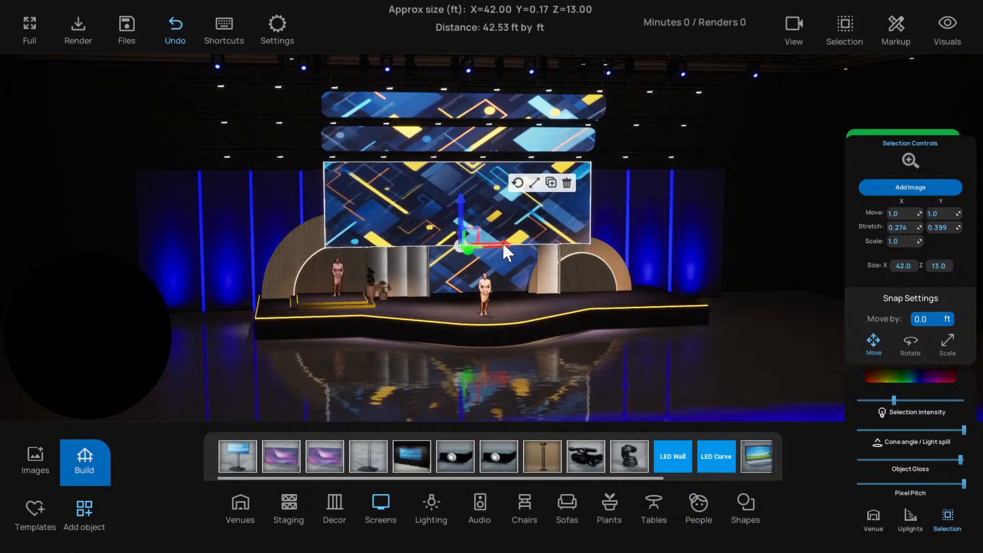
key(f)
scroll(504, 243, up, 4)
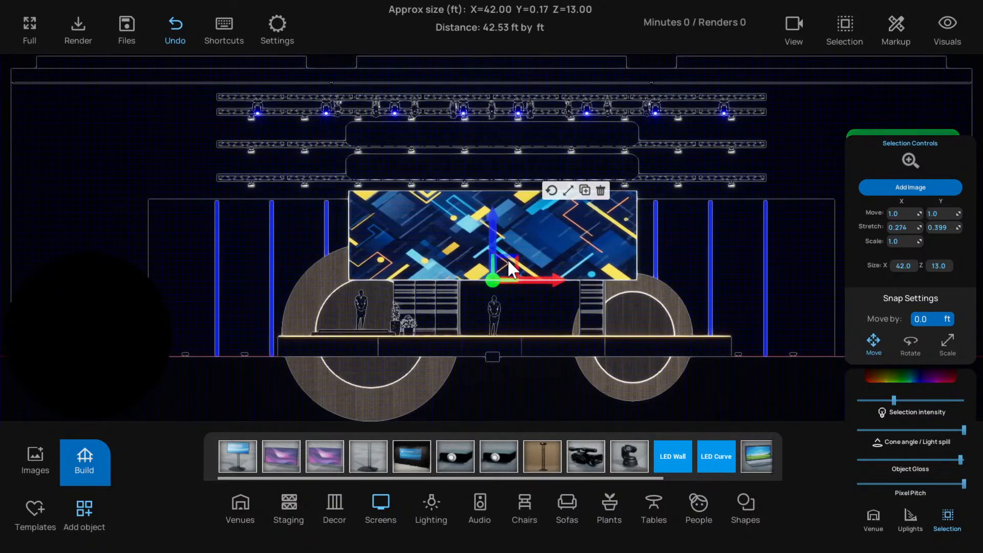
scroll(508, 259, down, 1)
key(p)
scroll(514, 323, down, 4)
scroll(505, 340, down, 3)
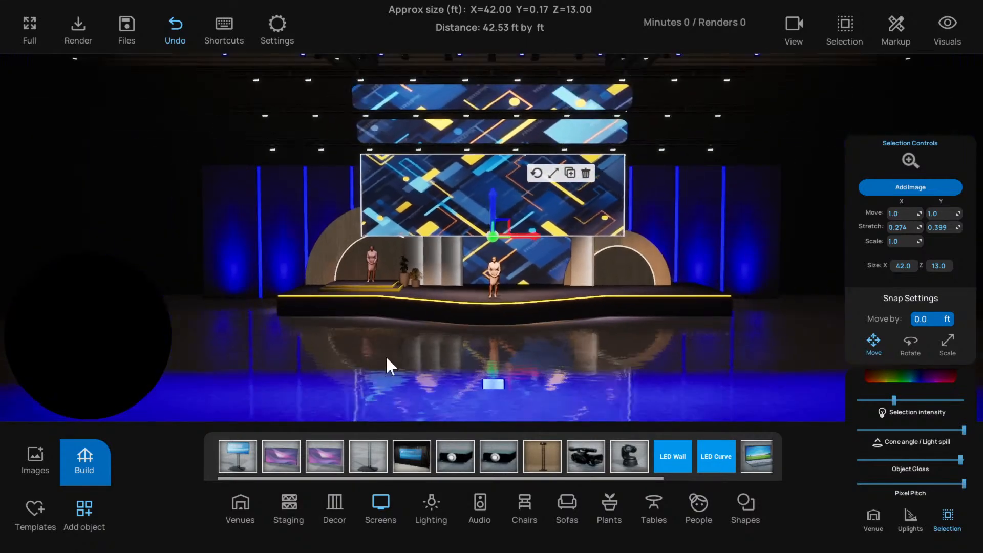
drag(385, 355, 438, 370)
click(404, 365)
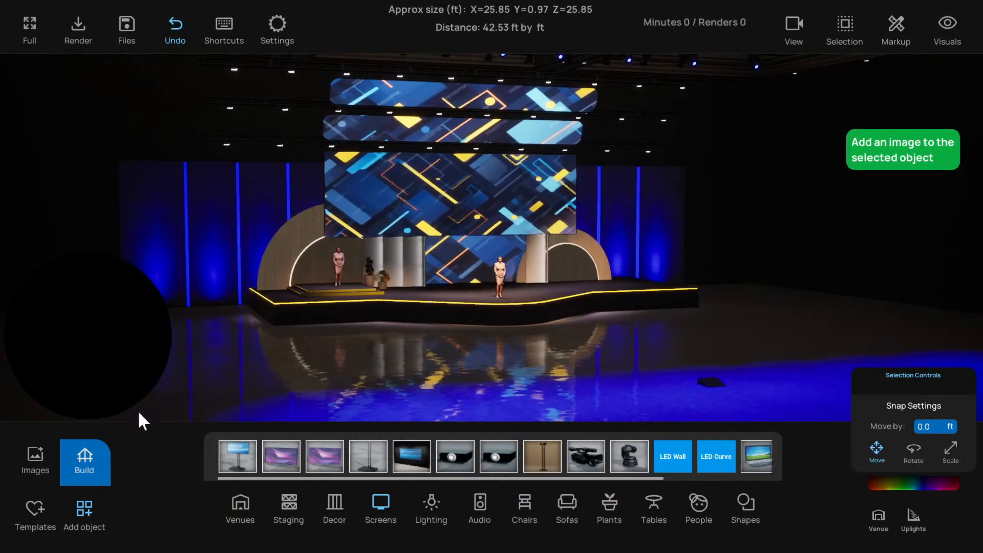
Replace the hanging screen's image with the magenta, coral, yellow and turquoise pattern of diagonal stripes and circles
drag(337, 258, 567, 210)
drag(413, 278, 424, 273)
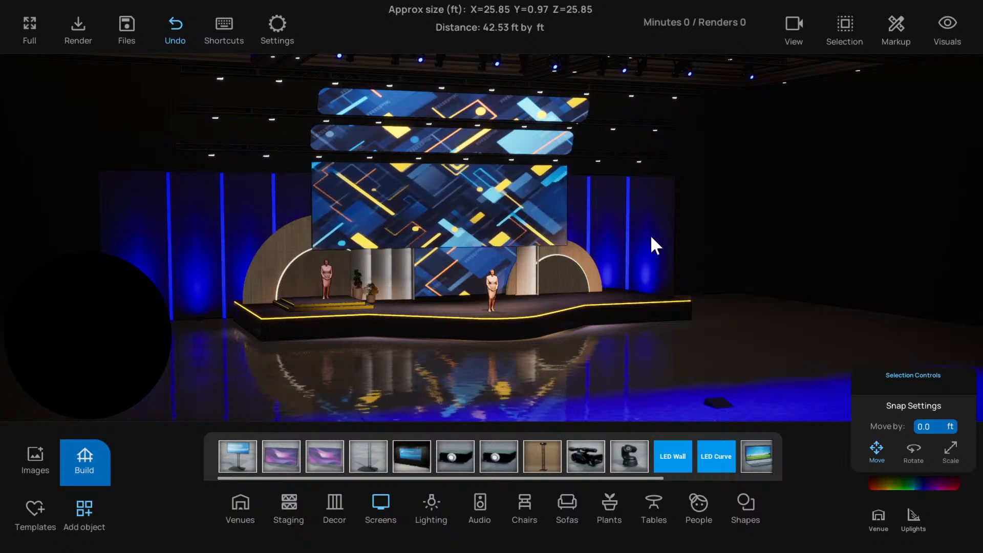
mouse_move(546, 288)
right_down()
mouse_move(503, 293)
mouse_move(542, 295)
right_up()
click(415, 214)
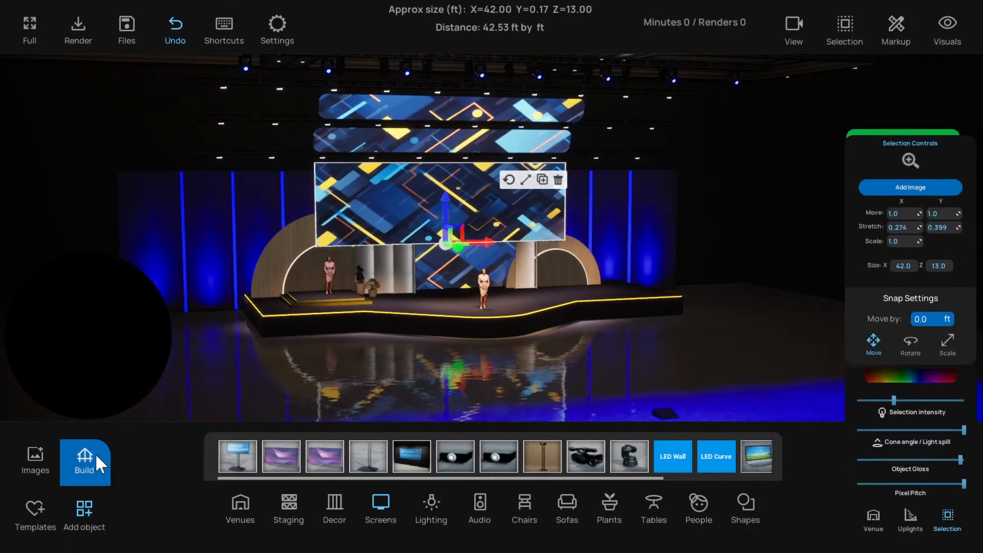
click(35, 458)
scroll(90, 204, down, 4)
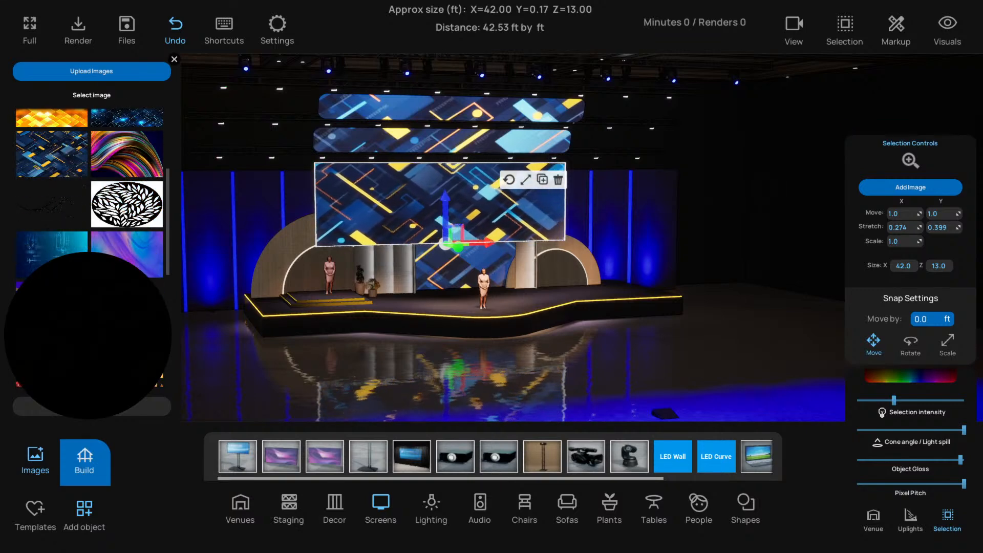
click(52, 306)
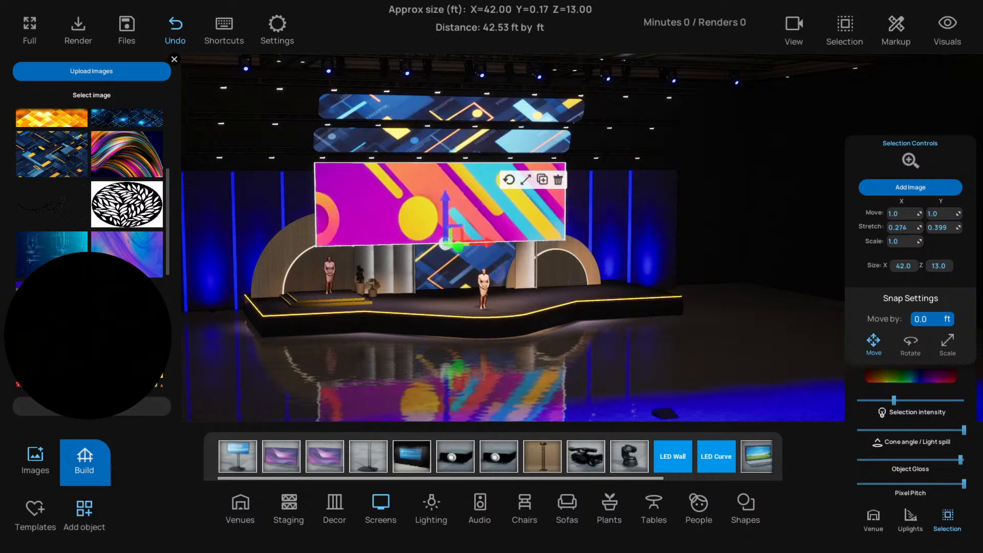
Apply the same multicoloured stripe image to the floor projector and set its projection intensity to 338.76
scroll(438, 277, down, 2)
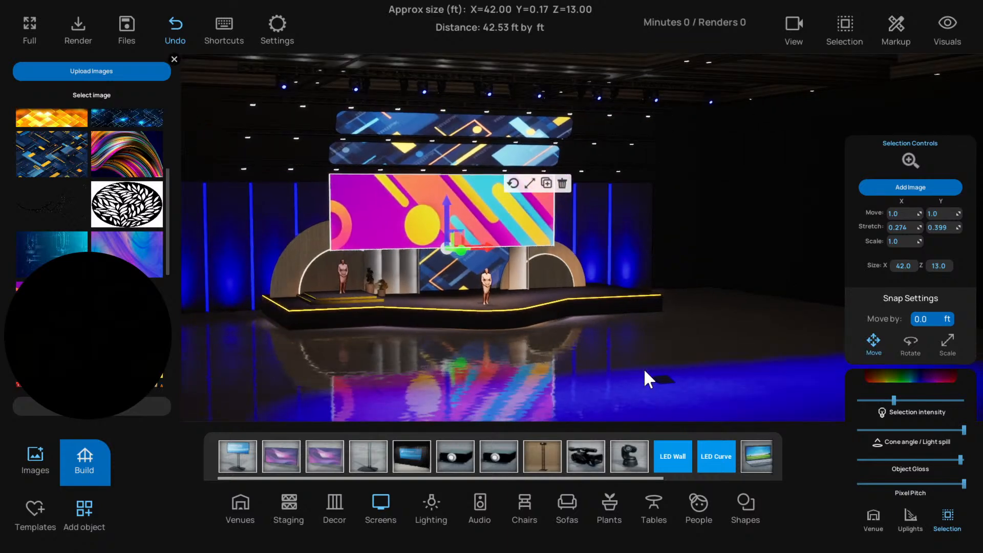
click(665, 378)
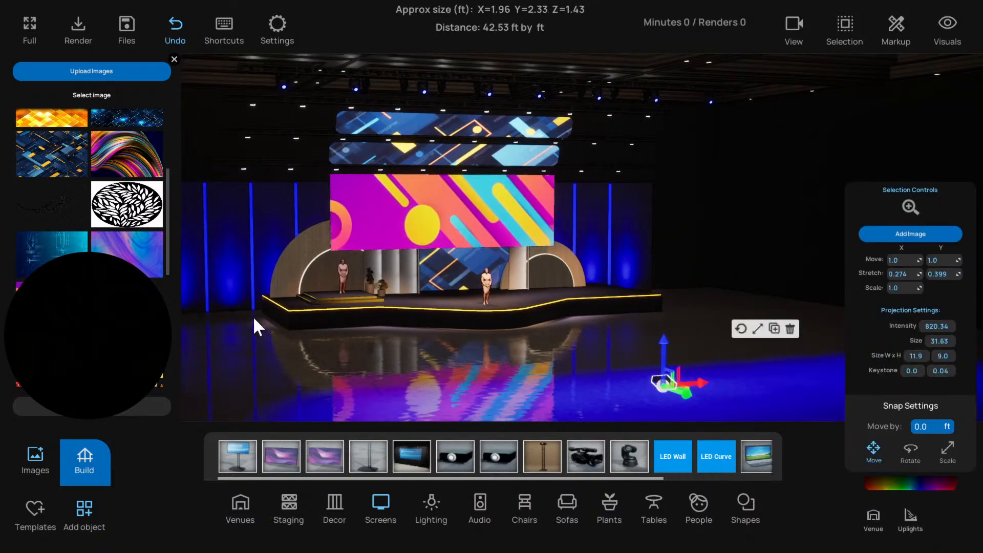
click(470, 362)
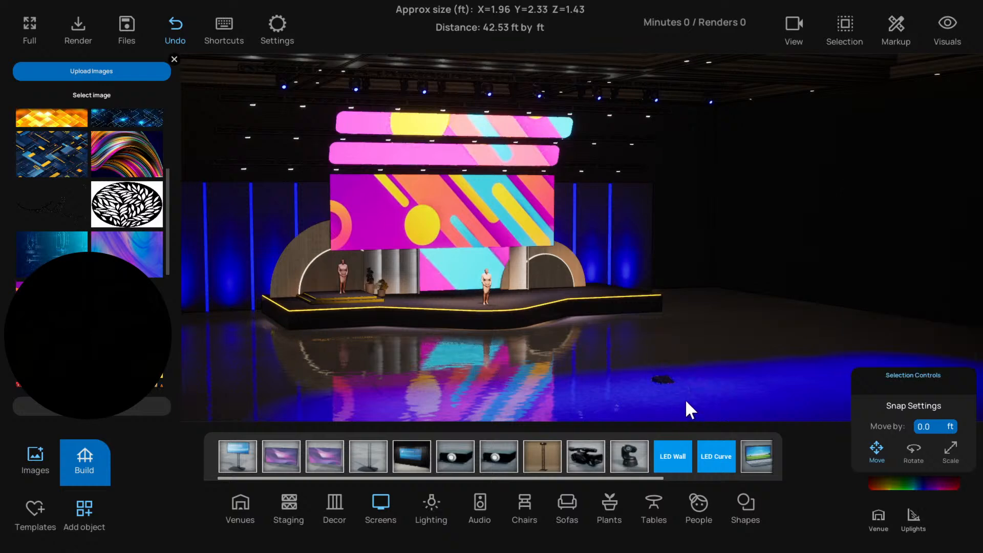
click(666, 380)
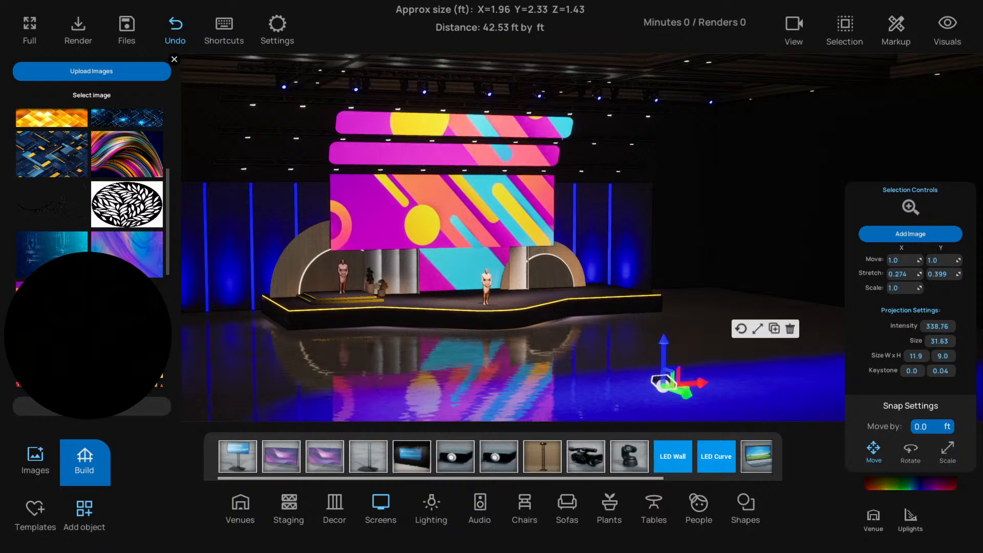
drag(569, 361, 434, 248)
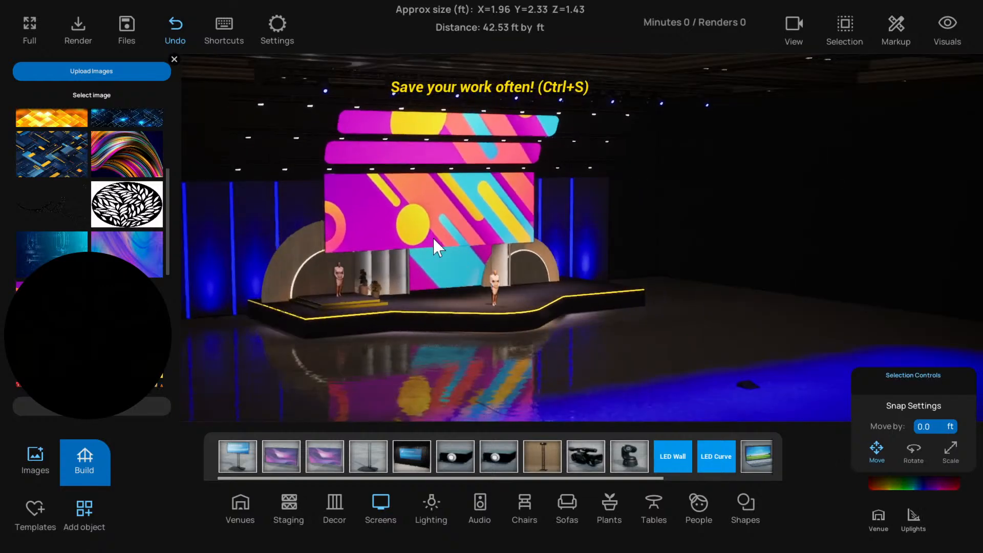
Make the multicoloured image scroll sideways across the hanging screen and close the image library
click(439, 249)
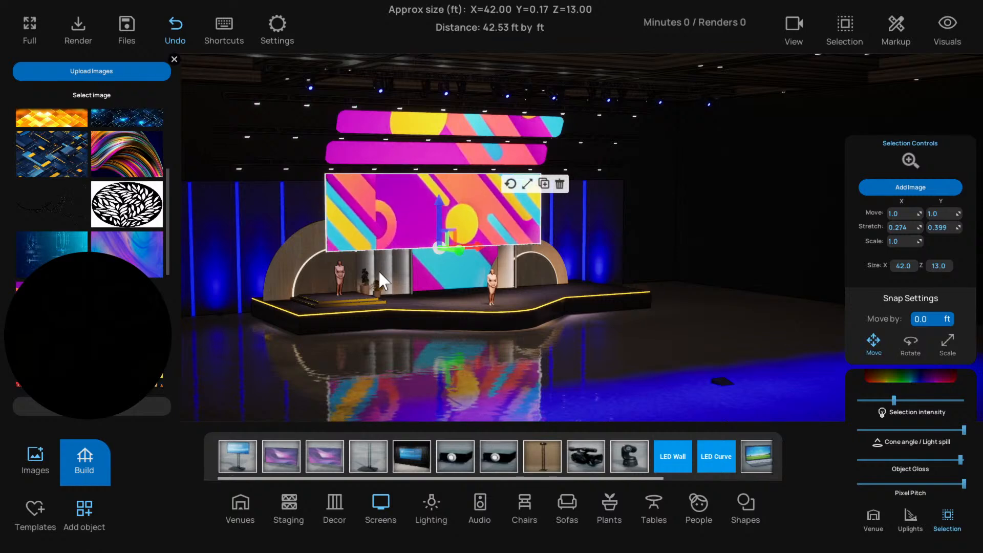
drag(477, 358, 208, 101)
click(174, 59)
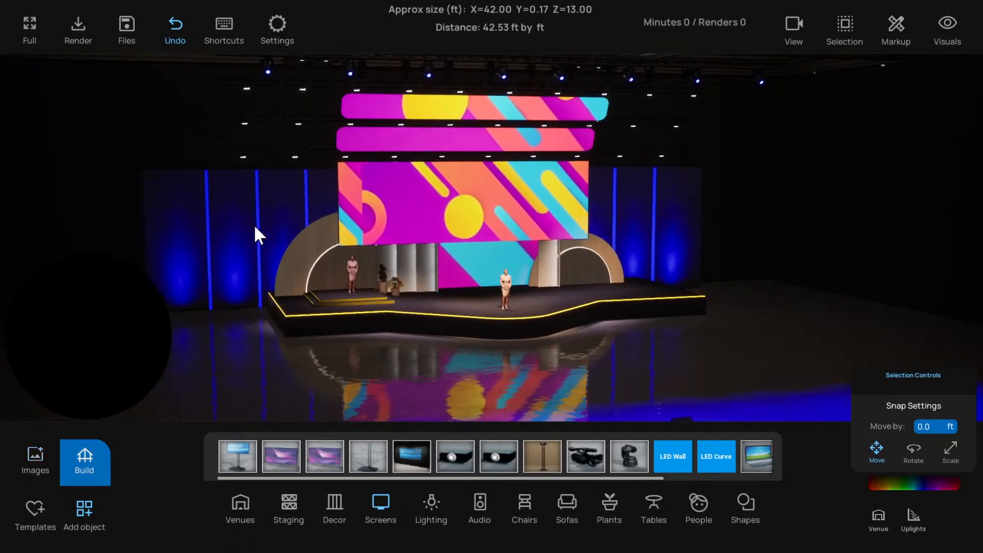
Change the colour of the grouped uplights along the back wall to magenta, hex sRGB FE00FFFF, and deselect them
drag(256, 230, 320, 393)
click(250, 328)
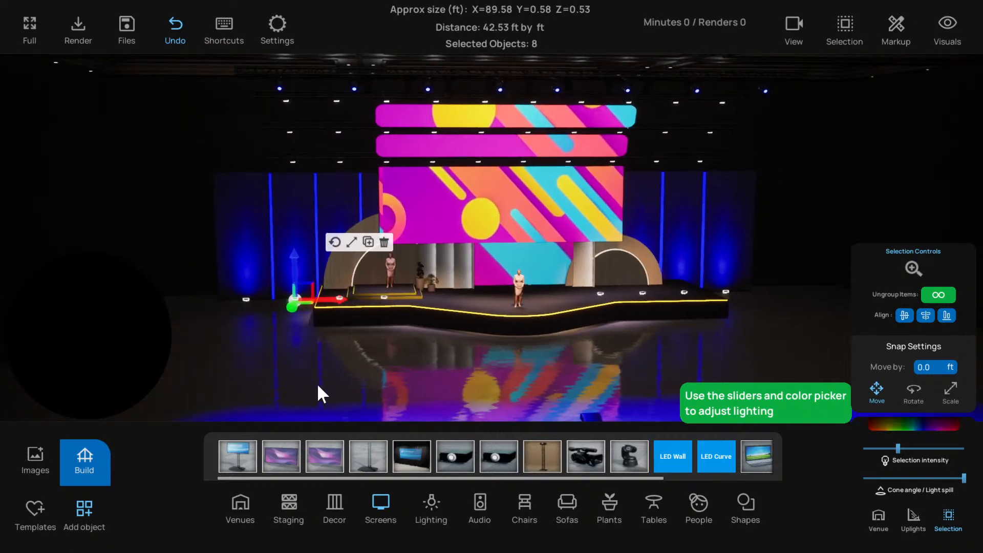
click(923, 424)
click(864, 394)
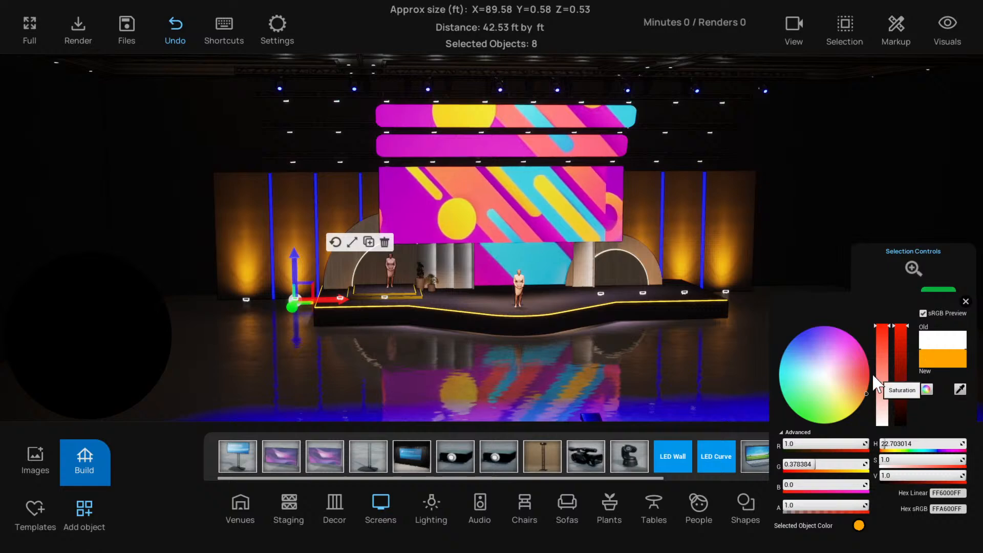
click(846, 332)
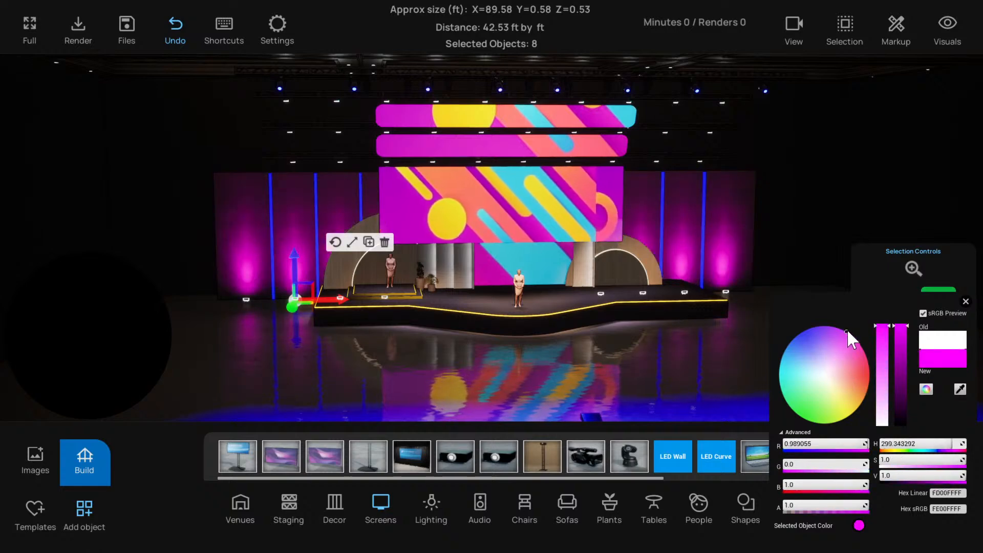
click(965, 302)
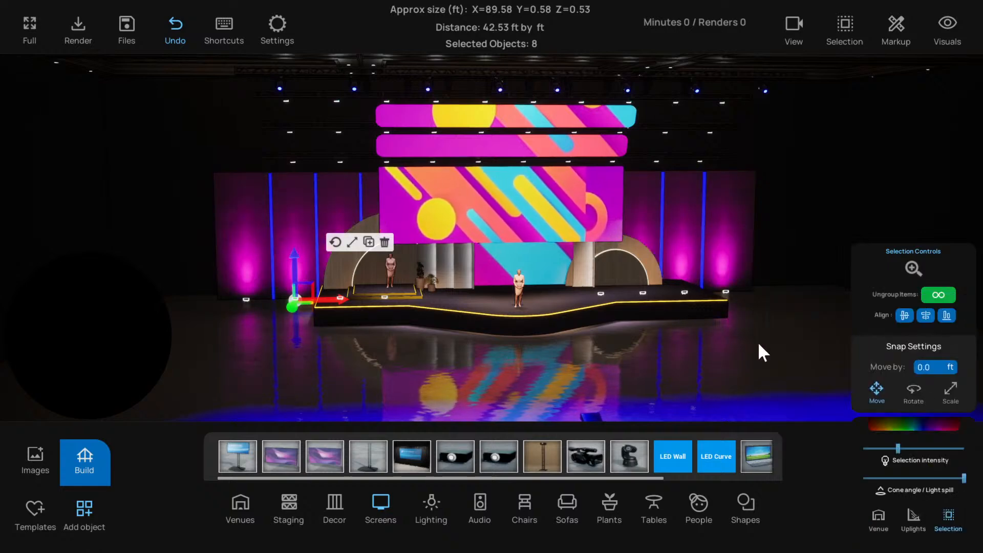
click(729, 348)
Change the grouped vertical light strips on the back wall to light blue, hex sRGB 00B1FFFF, and deselect them
drag(729, 349, 708, 339)
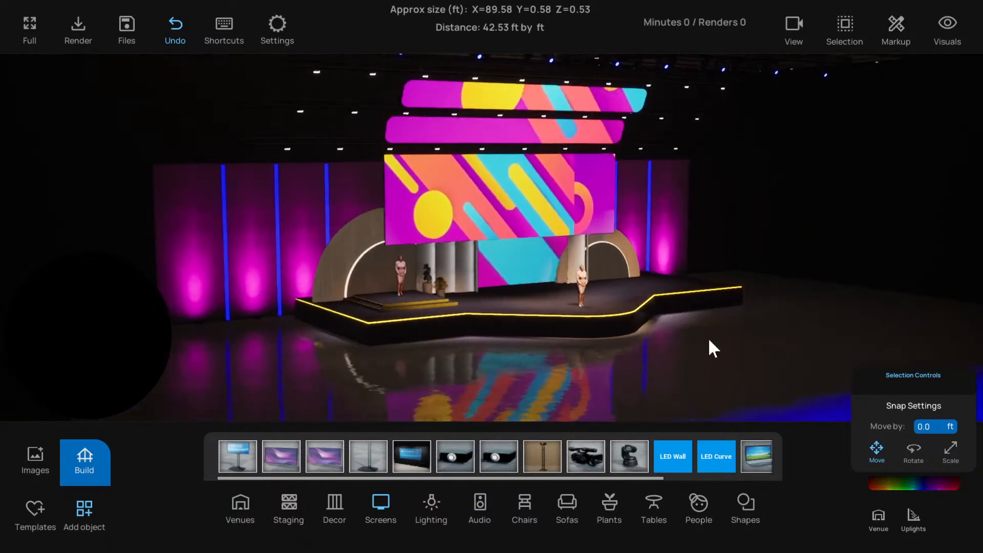
click(327, 196)
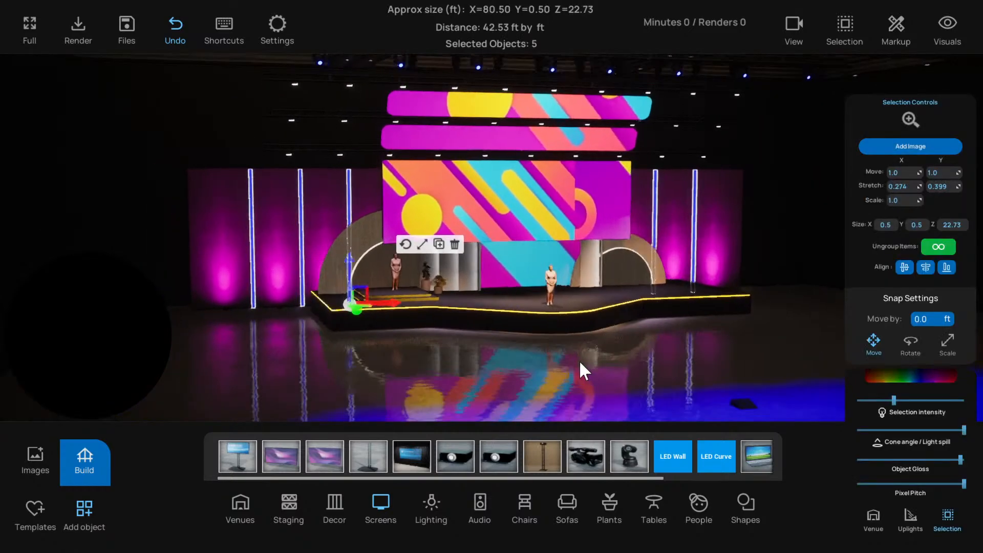
click(909, 376)
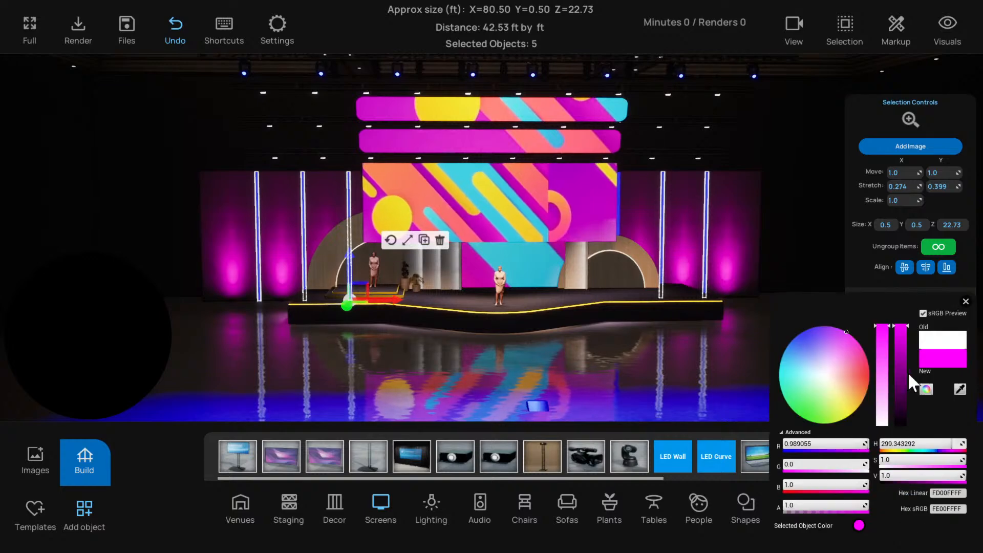
click(848, 374)
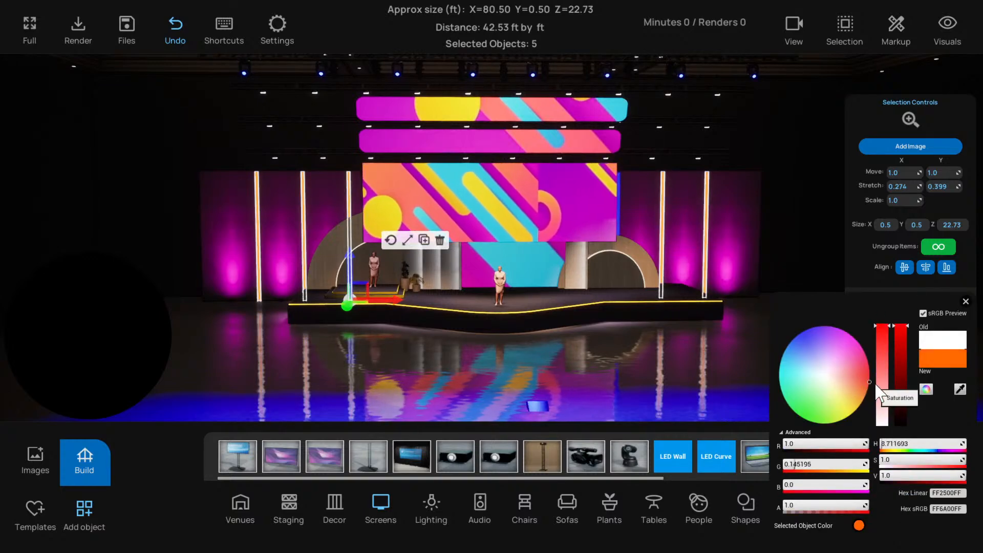
drag(840, 350, 775, 338)
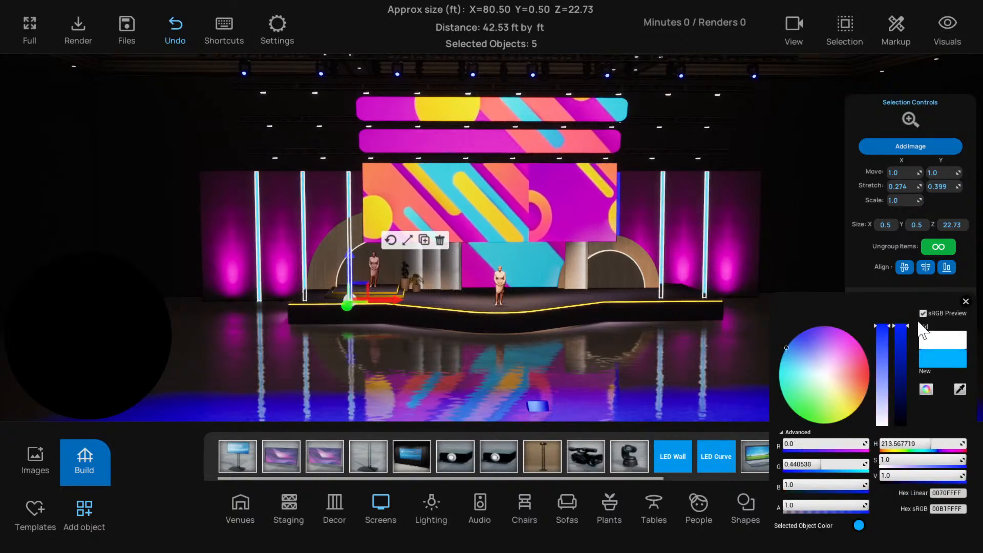
click(966, 301)
click(730, 350)
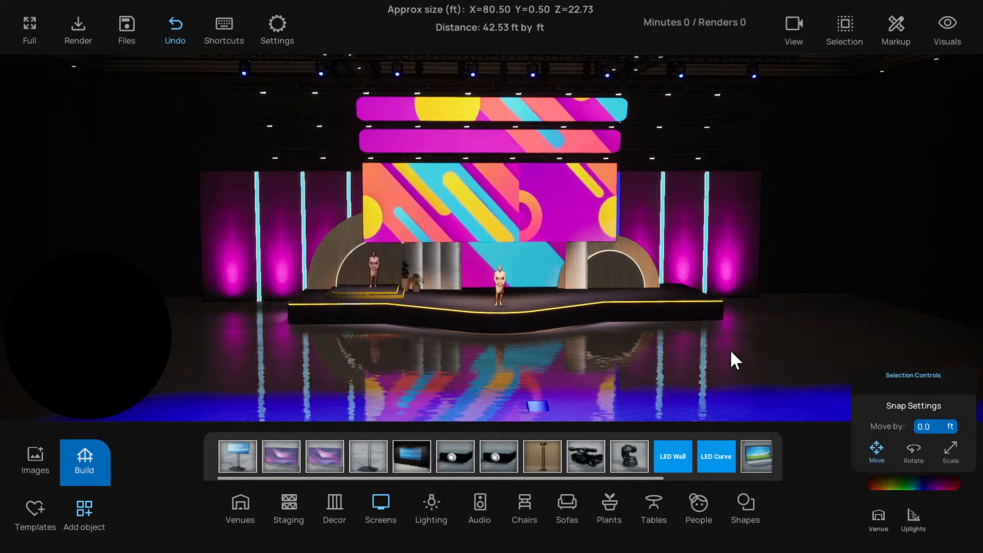
Give the remaining blue vertical strip beside the hanging screen the same light blue, 00B1FFFF, and deselect it
middle_drag(730, 361, 670, 265)
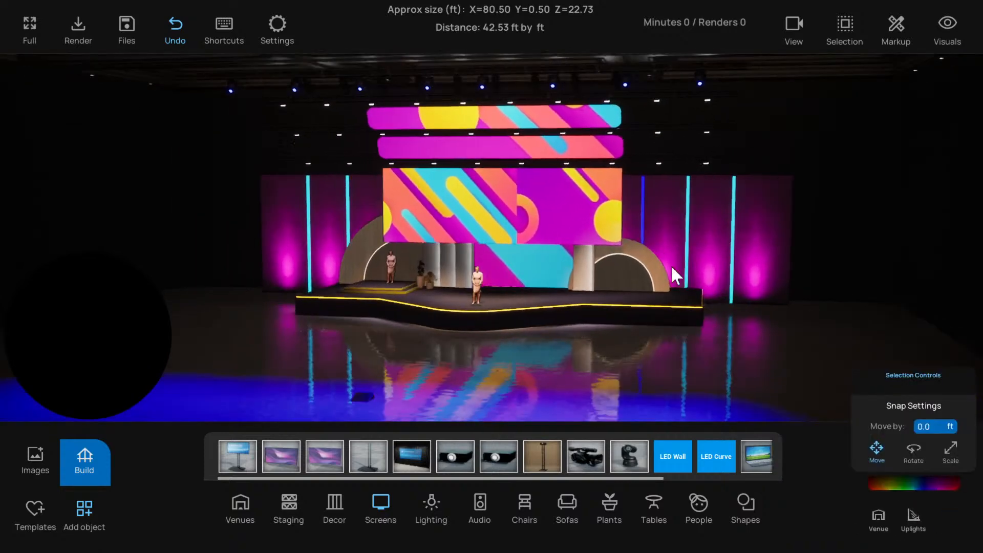
click(643, 204)
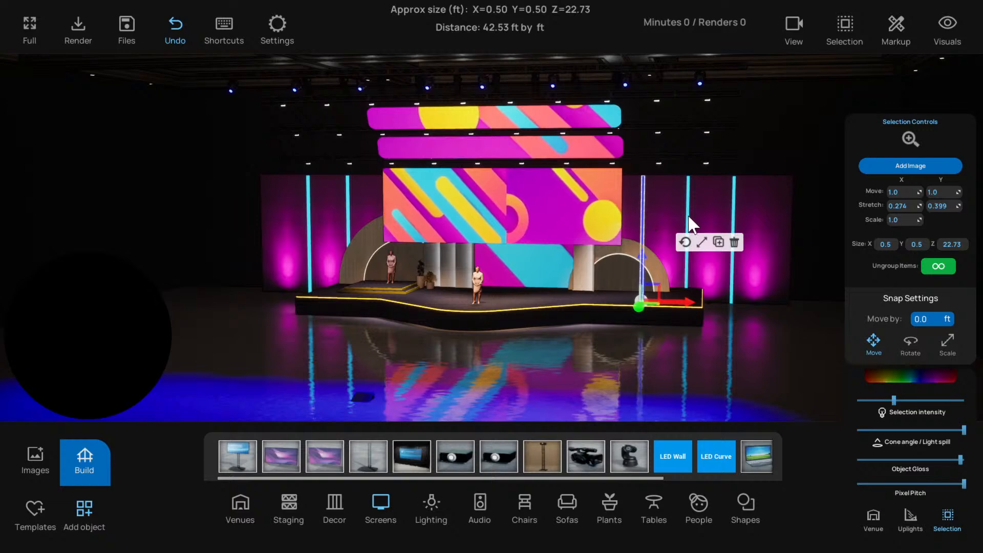
click(925, 377)
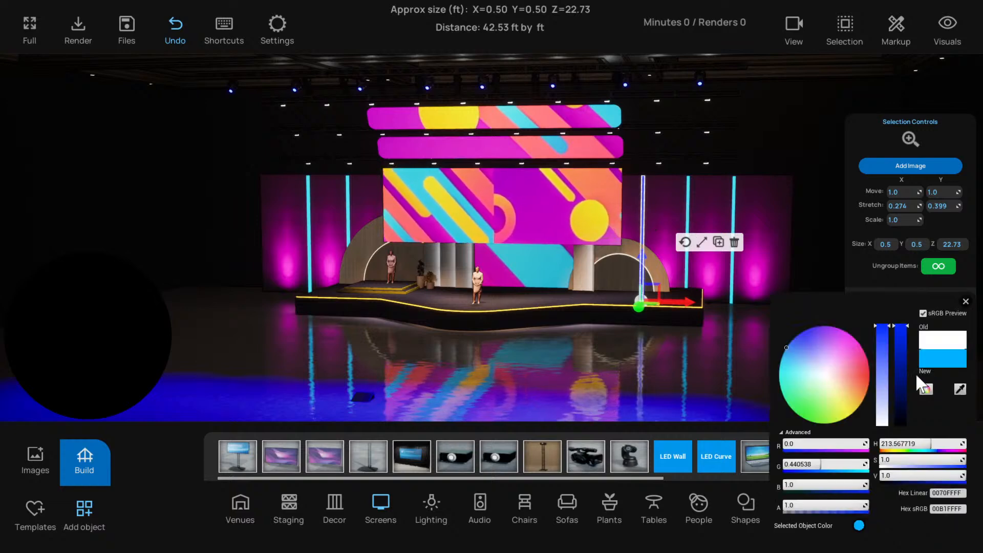
click(966, 302)
click(722, 357)
Move in close to the side of the stage set to examine the wooden arches, columns and light strips
right_drag(722, 357, 846, 367)
scroll(706, 357, down, 2)
key(a)
key(w)
key(d)
key(a)
key(w)
right_drag(502, 280, 579, 218)
key(a)
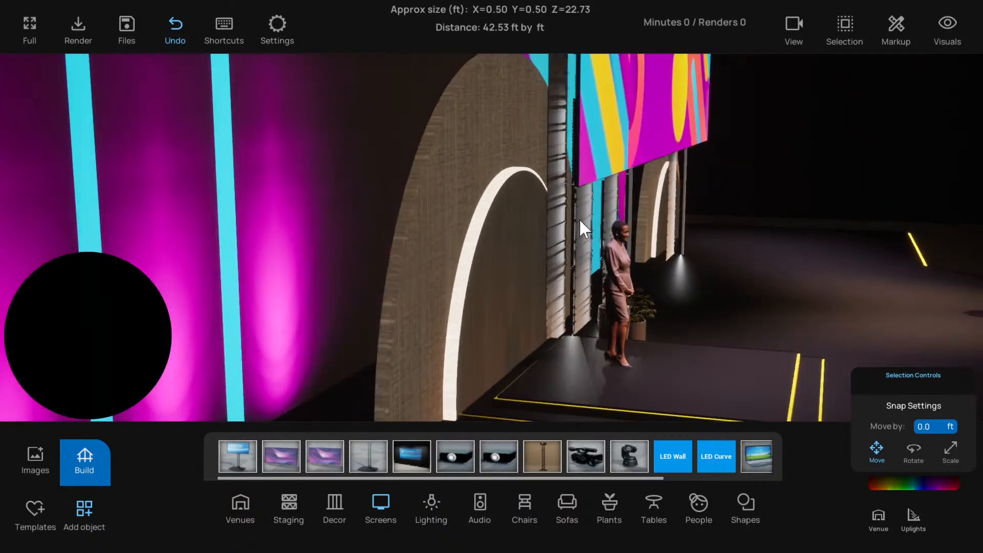
Select the grouped light tubes at the ribbed columns together with the tube at the single column, and open their colour for editing
click(573, 213)
key(d)
right_drag(640, 230, 666, 229)
key(a)
right_drag(606, 210, 583, 214)
shift+click(607, 201)
key(d)
drag(607, 202, 598, 294)
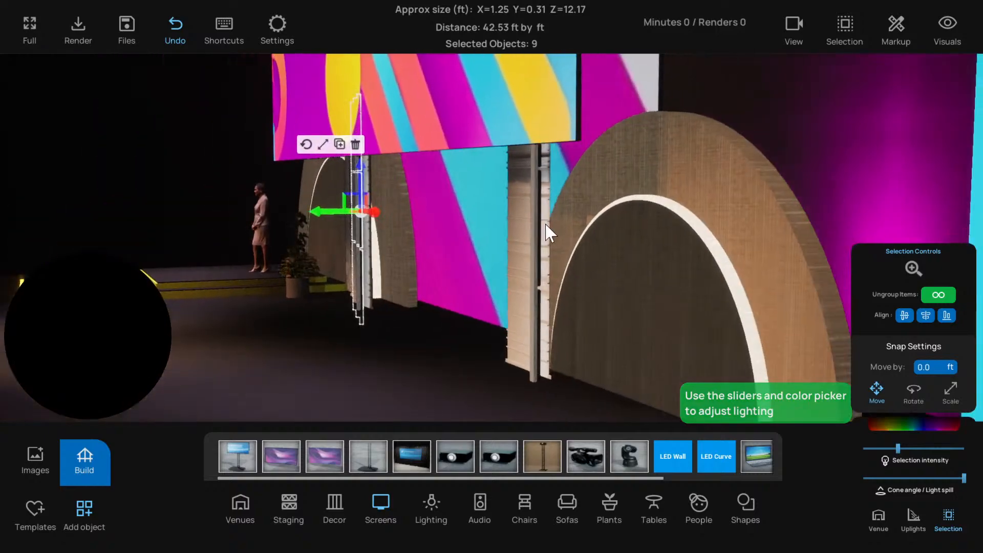
click(539, 210)
drag(540, 210, 720, 266)
click(941, 420)
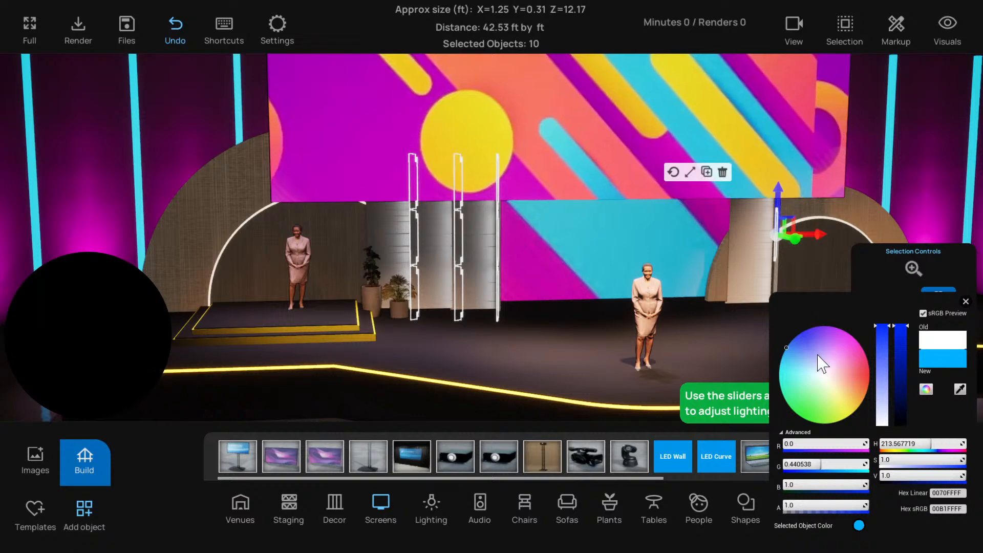
Try deep blue, hex sRGB 0045FFFF, and orange-red, FF4A00FF, on the selected column lights
click(801, 331)
click(800, 334)
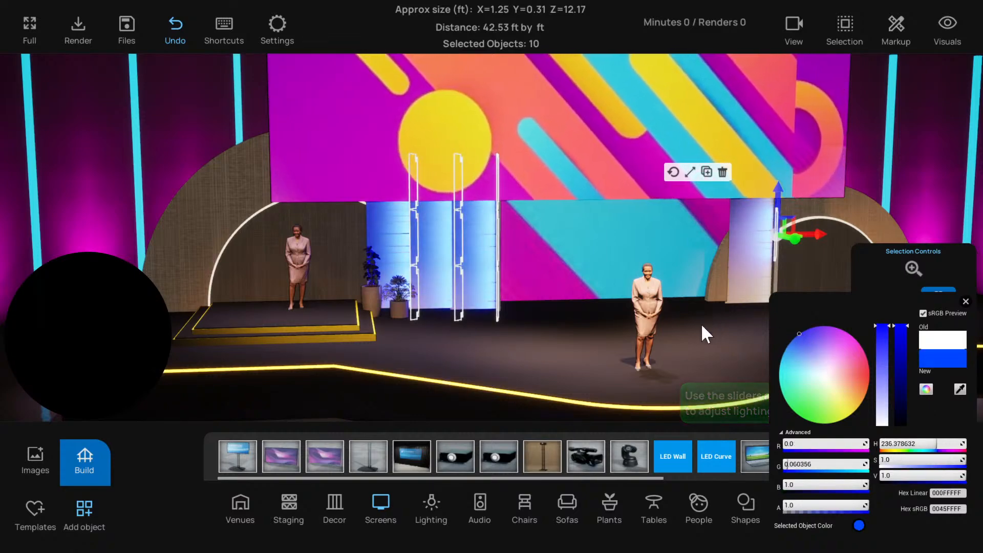
scroll(696, 325, down, 5)
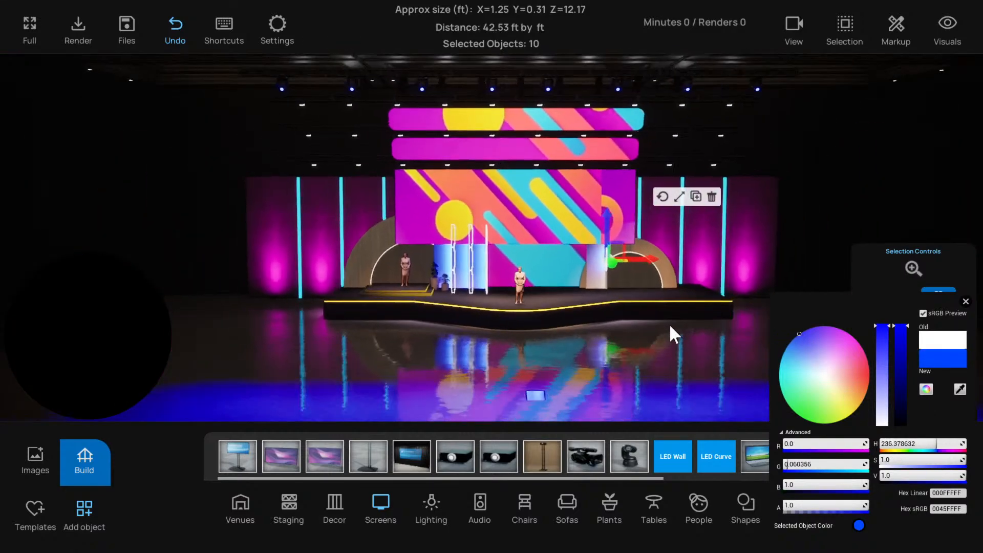
click(860, 385)
click(870, 395)
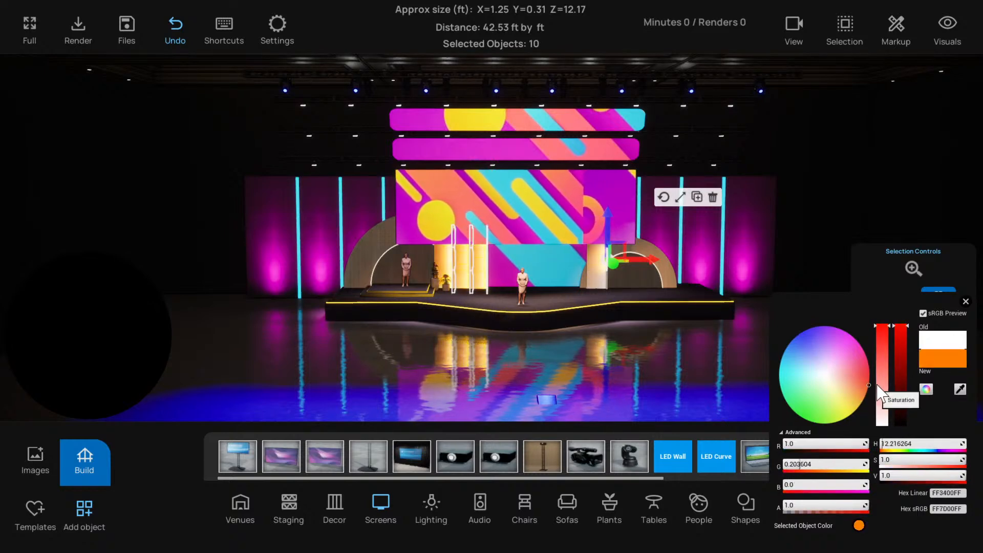
click(880, 382)
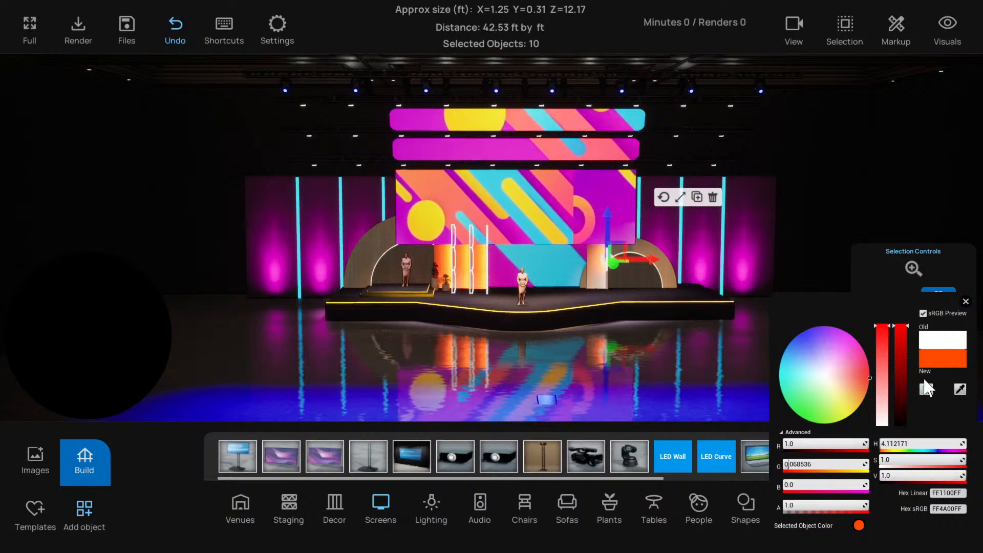
click(965, 302)
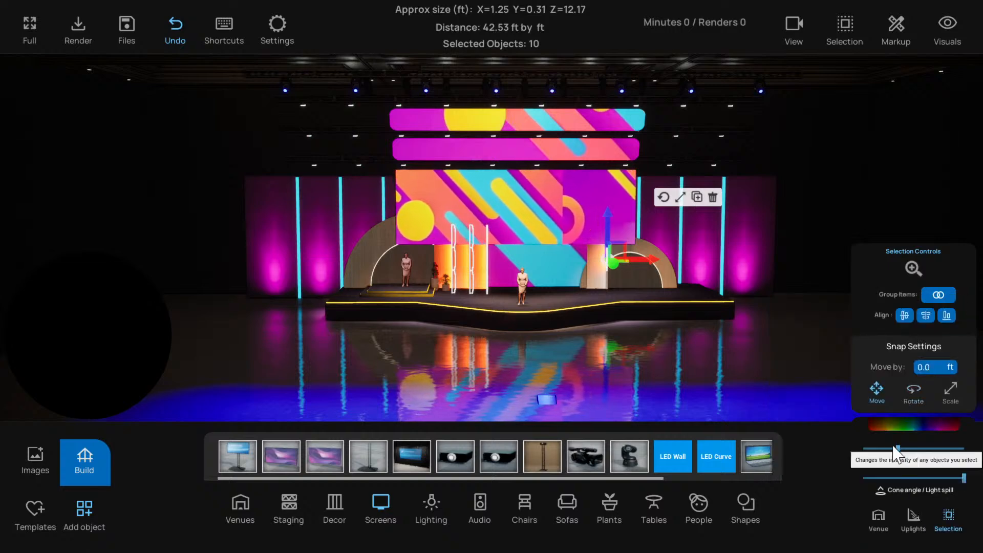
Lower the selected column lights to near-minimum intensity and colour them light blue, hex sRGB 00CDFFFF
drag(896, 449, 869, 446)
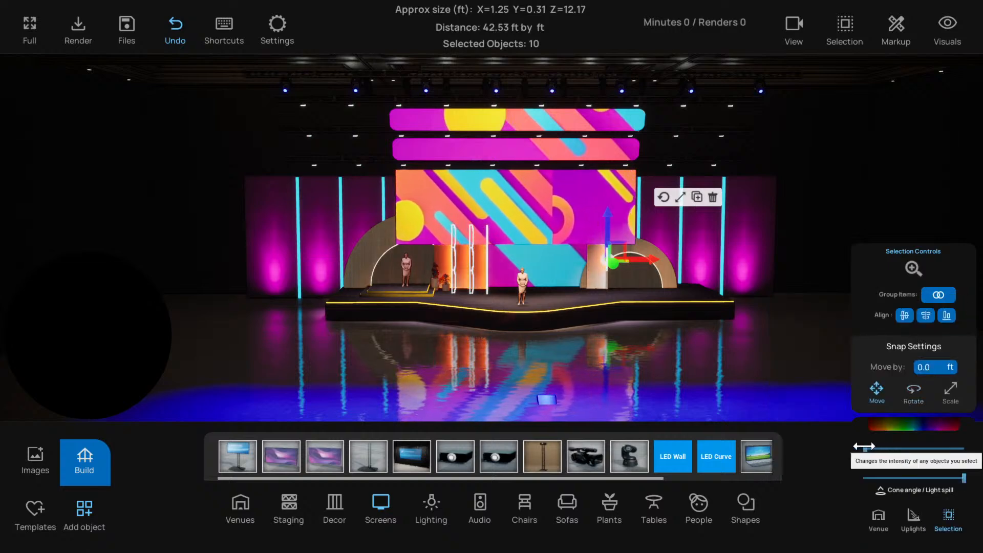
click(895, 421)
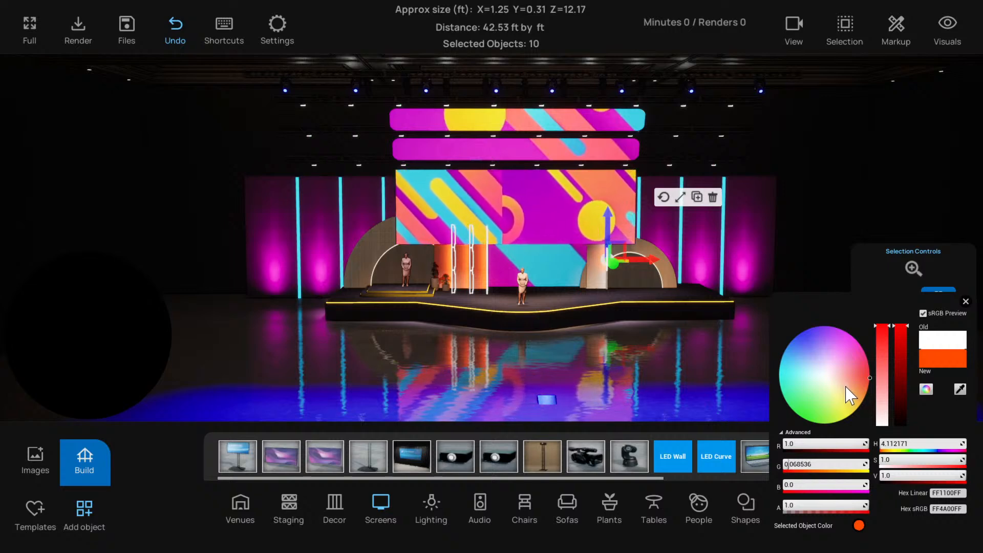
drag(834, 351, 784, 358)
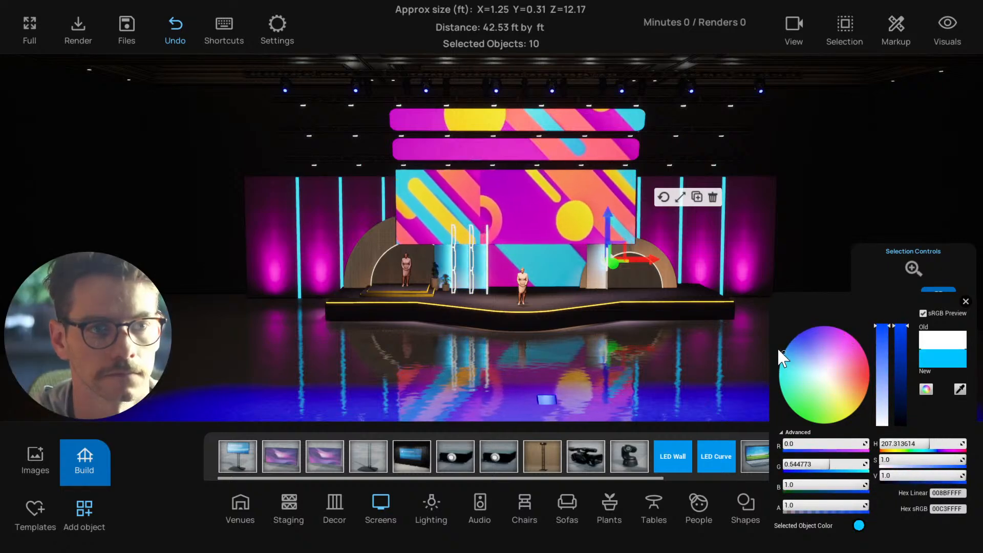
click(965, 302)
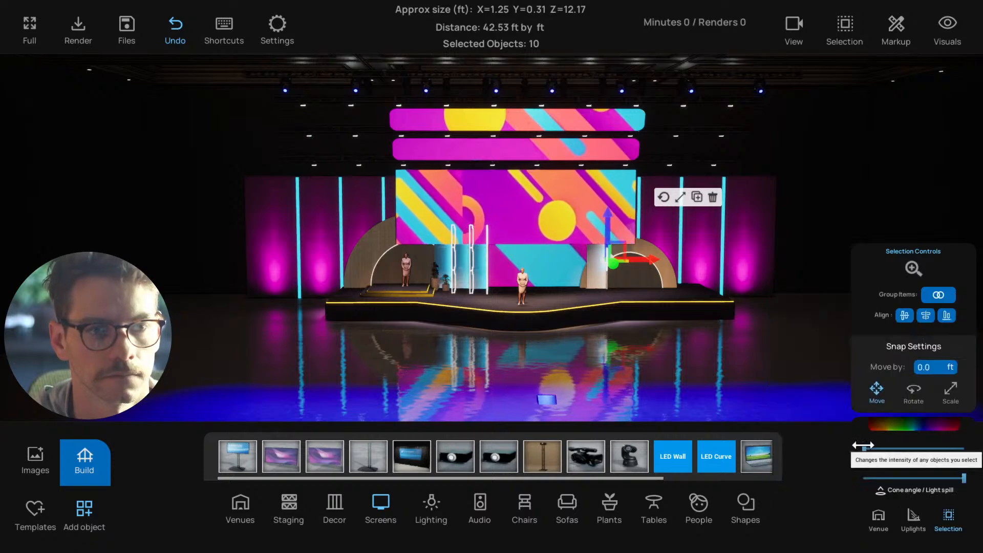
Select the three stacked light tubes between the single ribbed column and the wooden arch, and group them
scroll(636, 291, up, 5)
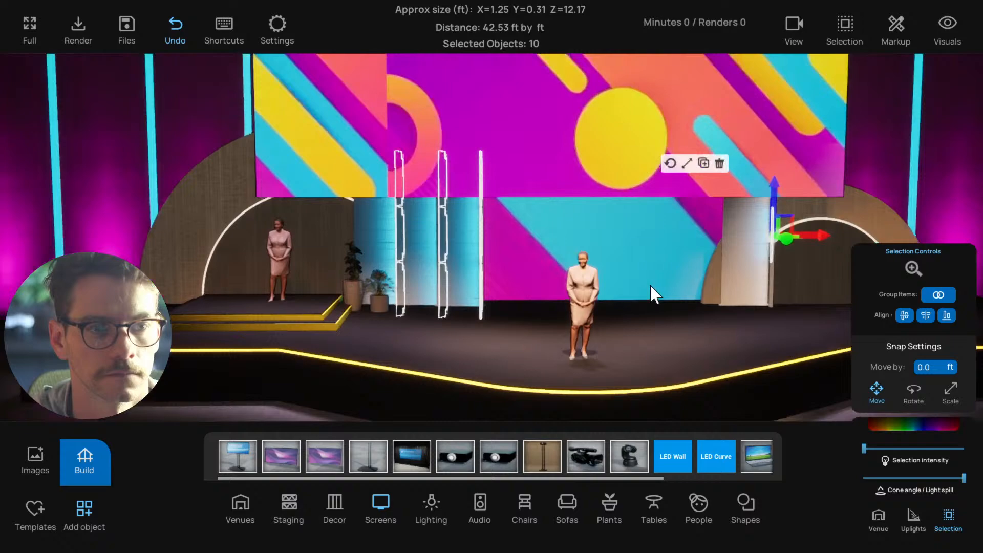
middle_drag(650, 285, 759, 274)
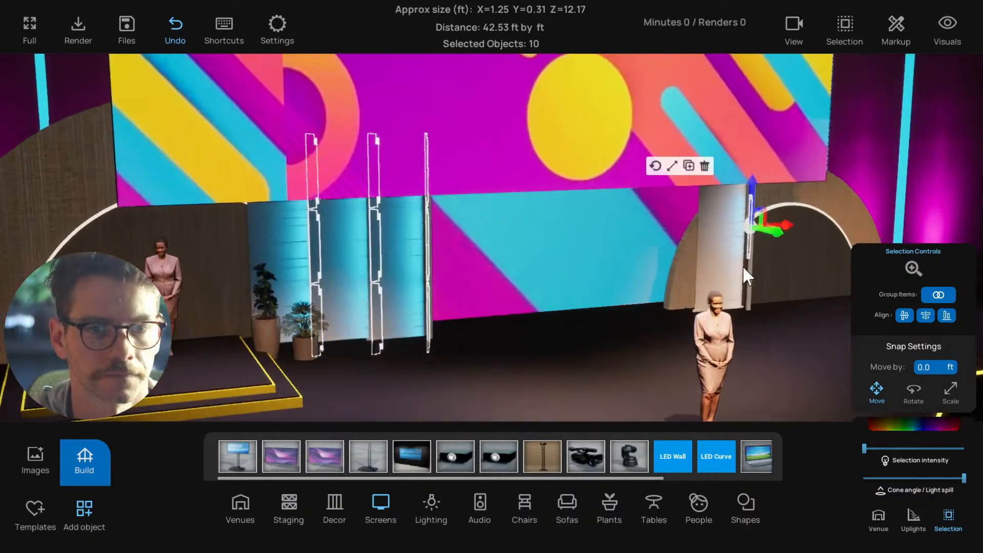
scroll(759, 274, up, 5)
middle_drag(851, 272, 807, 280)
click(806, 276)
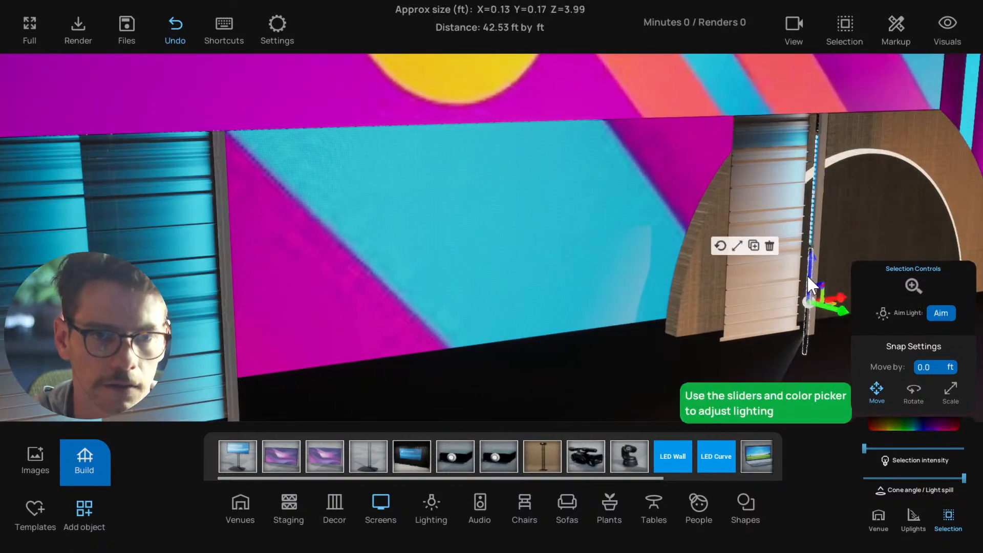
click(812, 193)
click(812, 196)
key(f)
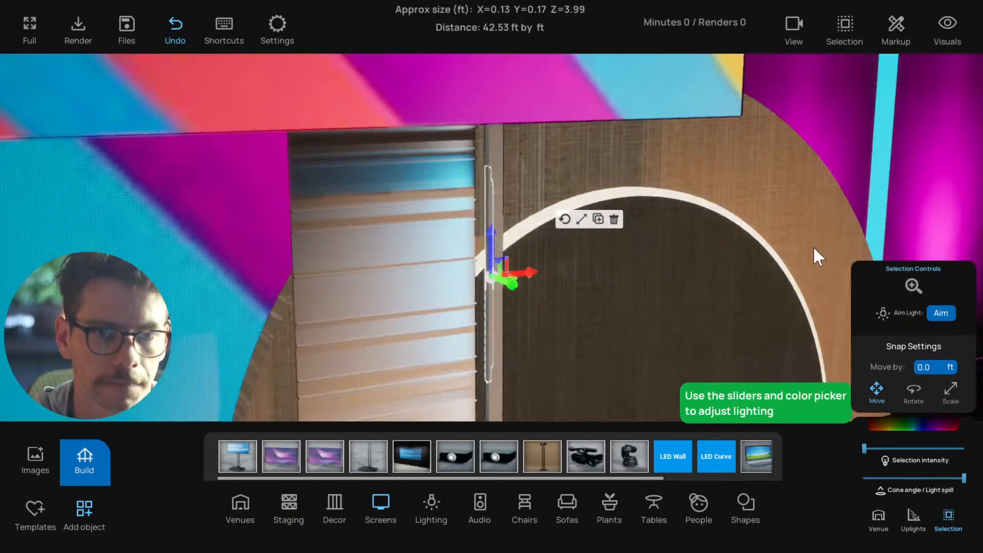
middle_drag(813, 247, 425, 256)
click(485, 169)
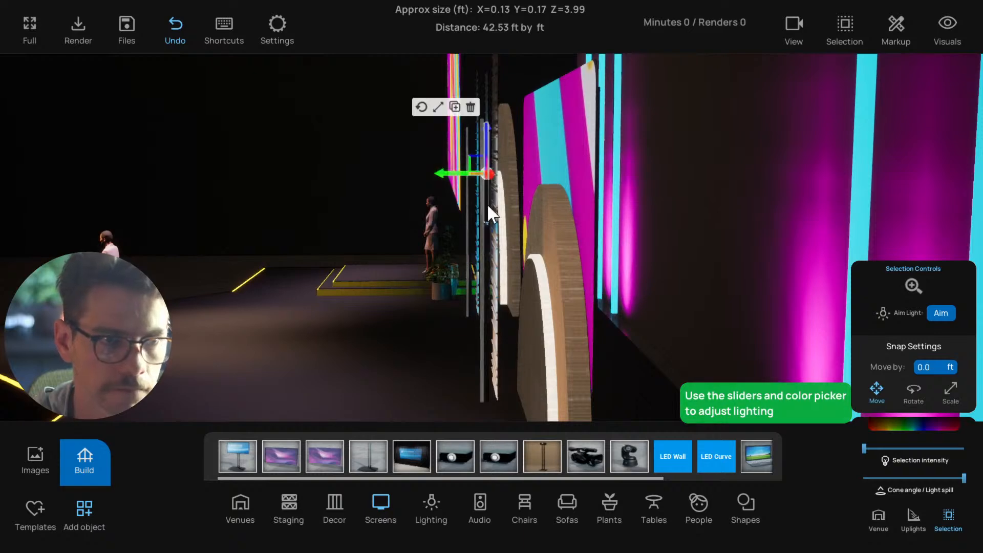
shift+click(487, 274)
shift+click(490, 344)
middle_drag(487, 345, 754, 343)
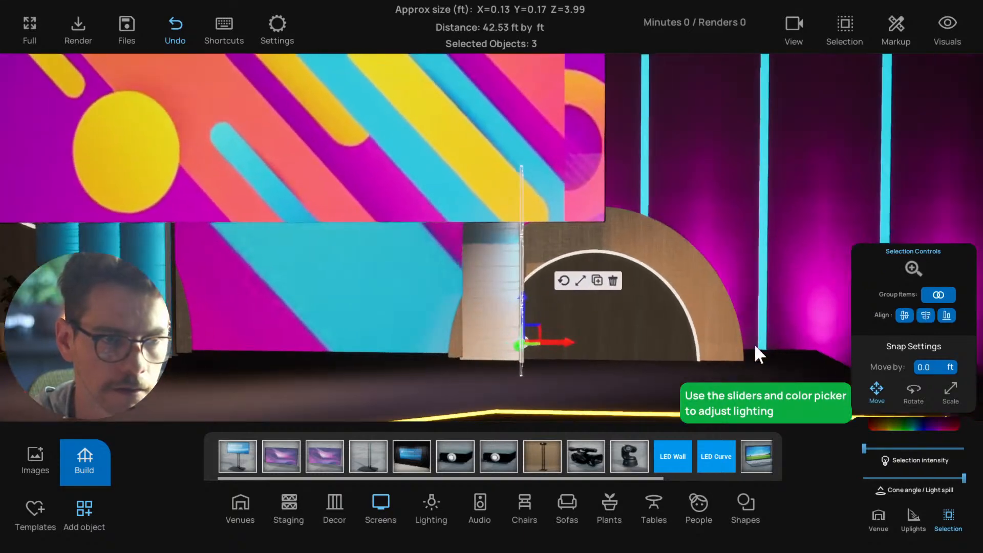
click(938, 295)
Colour the new group of three light tubes light blue, hex sRGB 00CAFCFF, and deselect it
middle_drag(662, 285, 888, 394)
click(917, 419)
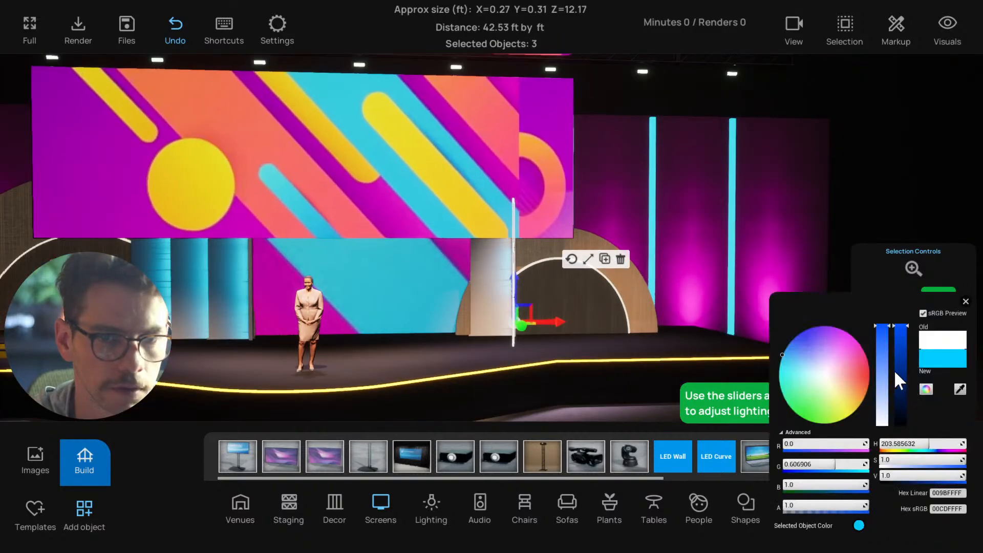
scroll(665, 293, down, 5)
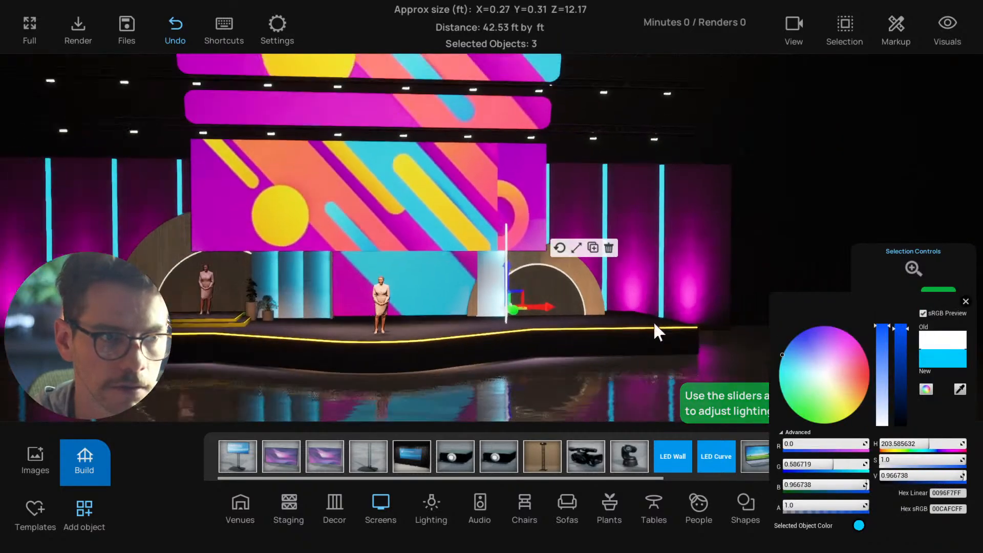
click(966, 301)
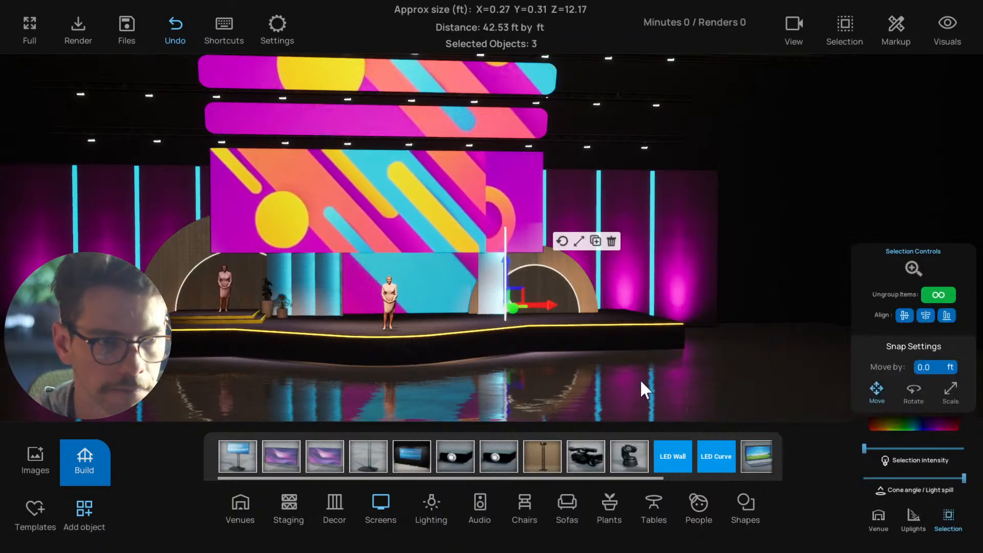
click(595, 404)
Reselect the three-tube light group, nudge it sideways beside the single column, and set its intensity to near minimum
mouse_move(596, 404)
middle_down()
mouse_move(647, 423)
mouse_move(622, 433)
mouse_move(564, 414)
mouse_move(610, 416)
middle_up()
scroll(664, 415, up, 6)
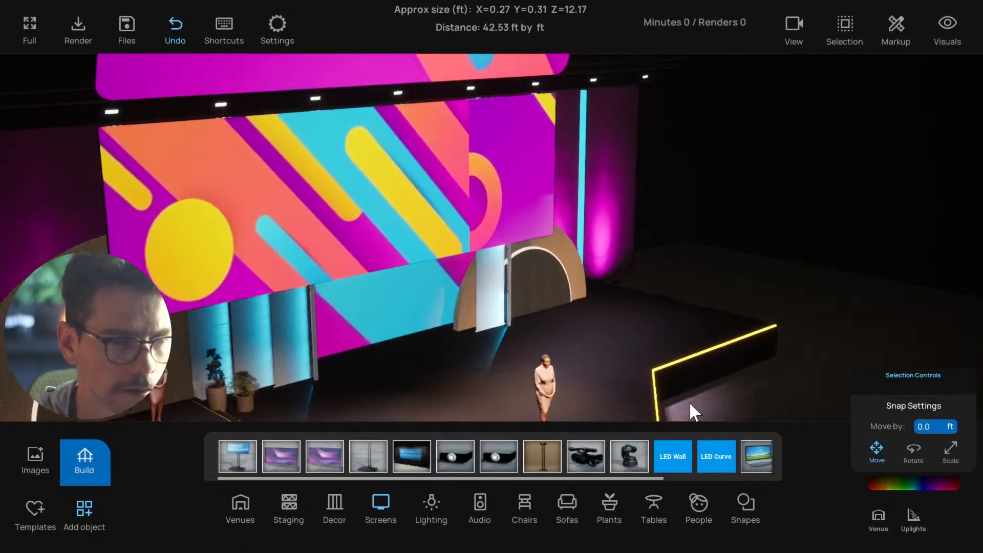
click(506, 269)
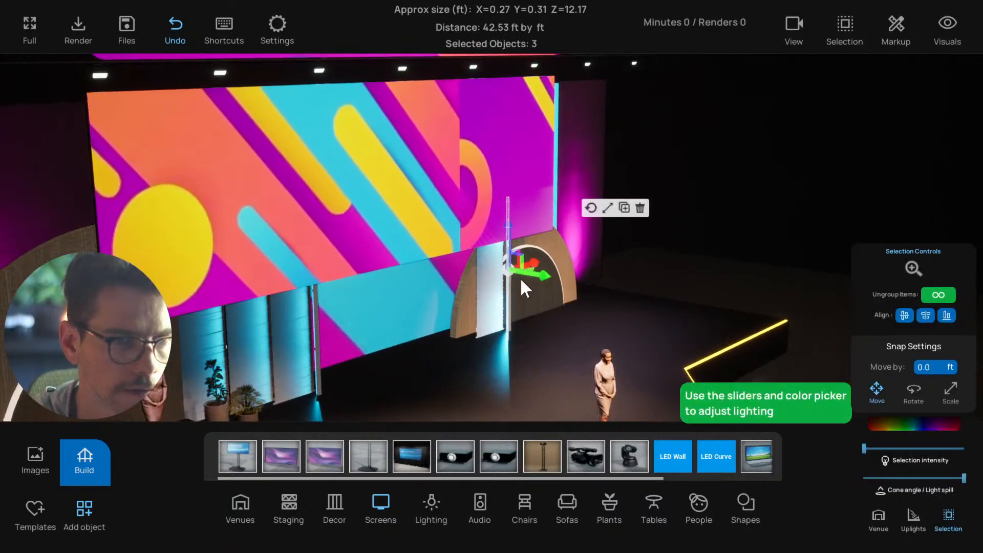
drag(540, 267, 662, 238)
middle_drag(686, 301, 545, 308)
drag(710, 257, 554, 273)
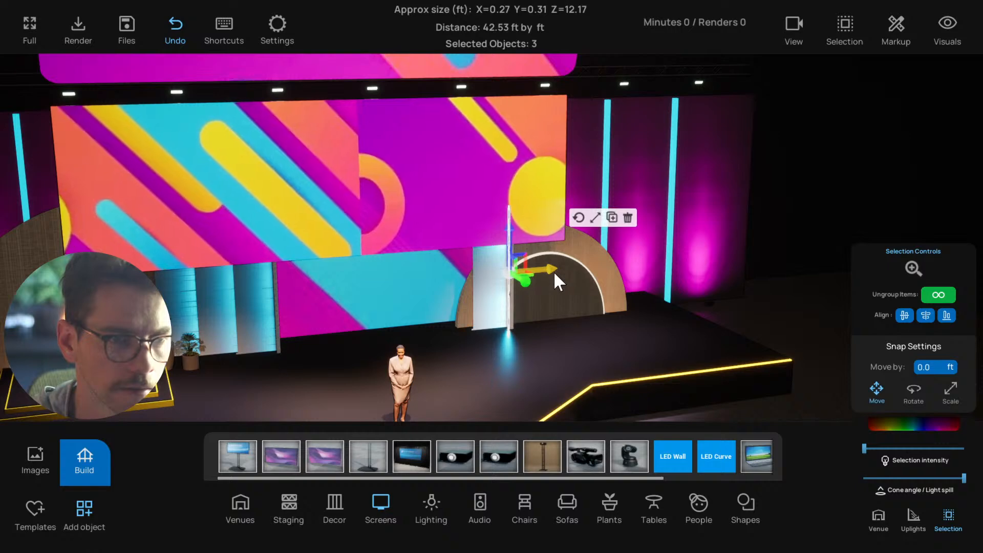
middle_drag(538, 342, 521, 342)
scroll(522, 344, up, 3)
drag(560, 271, 564, 270)
scroll(543, 345, down, 10)
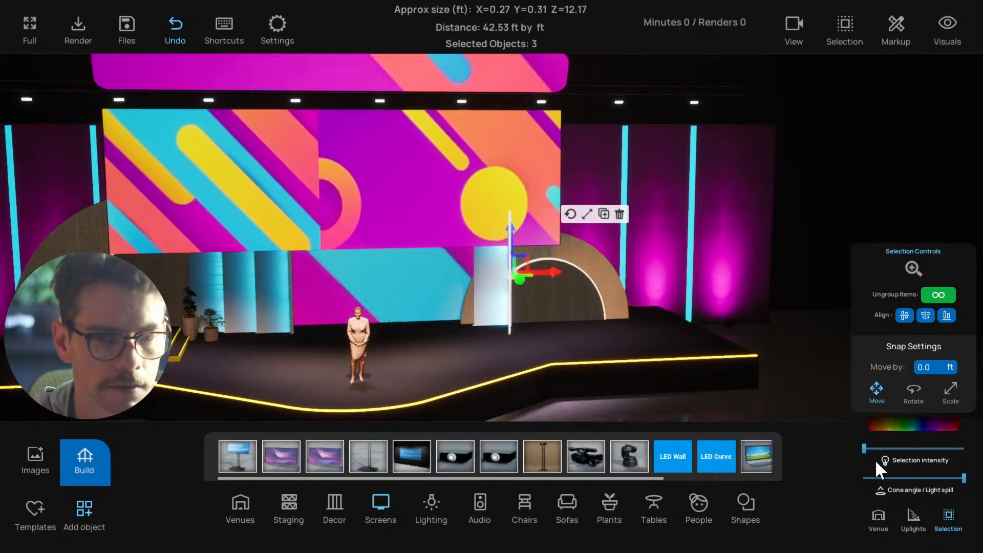
click(874, 449)
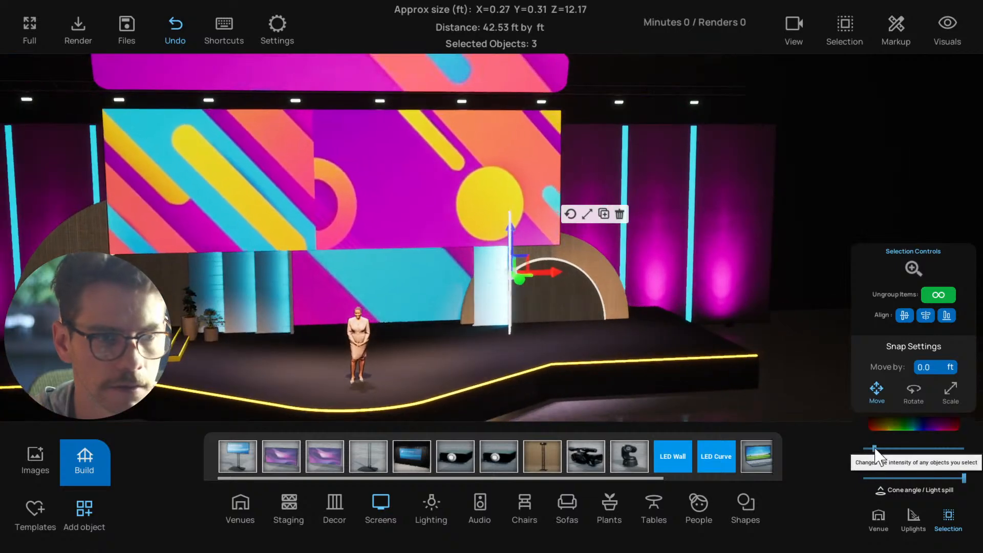
mouse_move(864, 447)
mouse_down()
mouse_move(855, 446)
mouse_move(865, 446)
mouse_up()
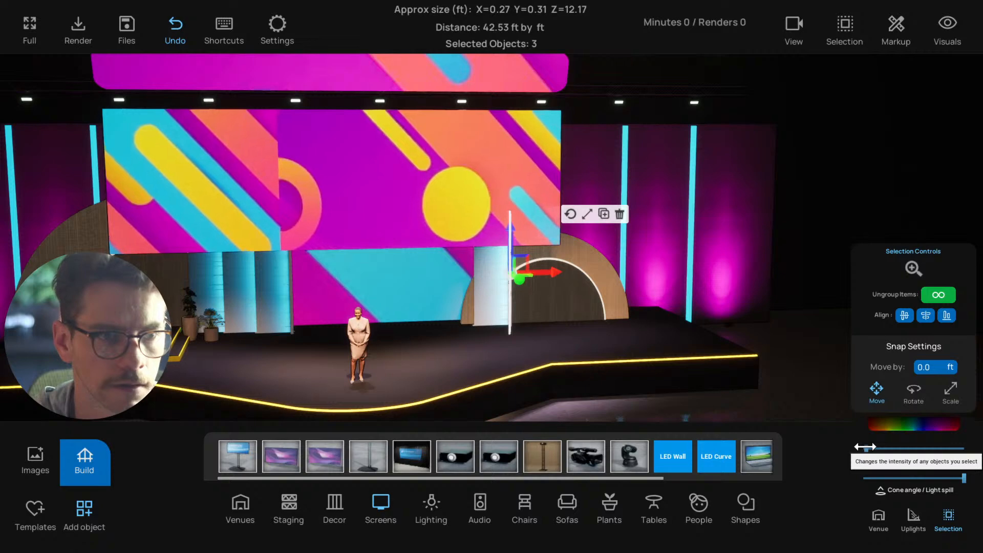
Select the single ribbed column panel beside the arch, try to nudge it sideways, and deselect it
click(491, 324)
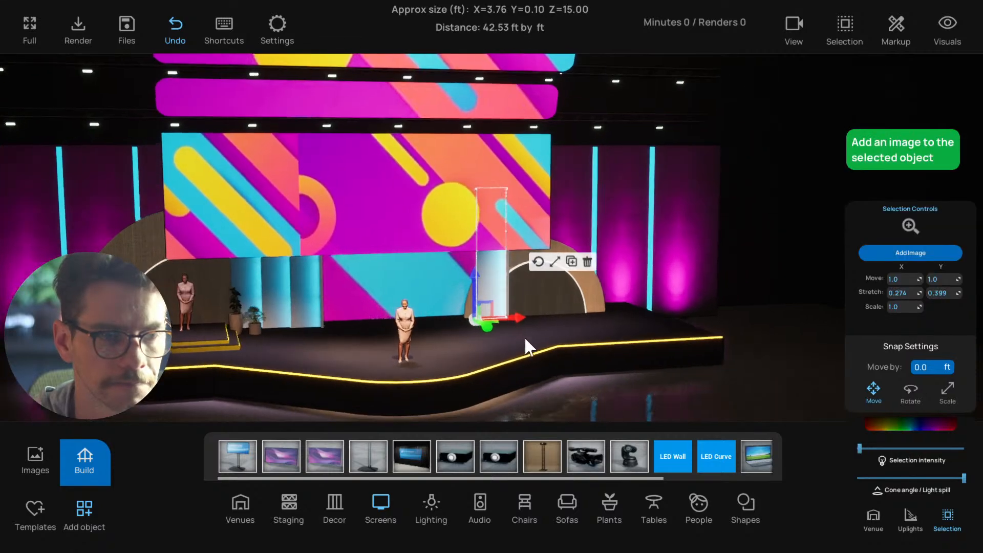
drag(497, 324, 496, 323)
right_drag(512, 320, 461, 317)
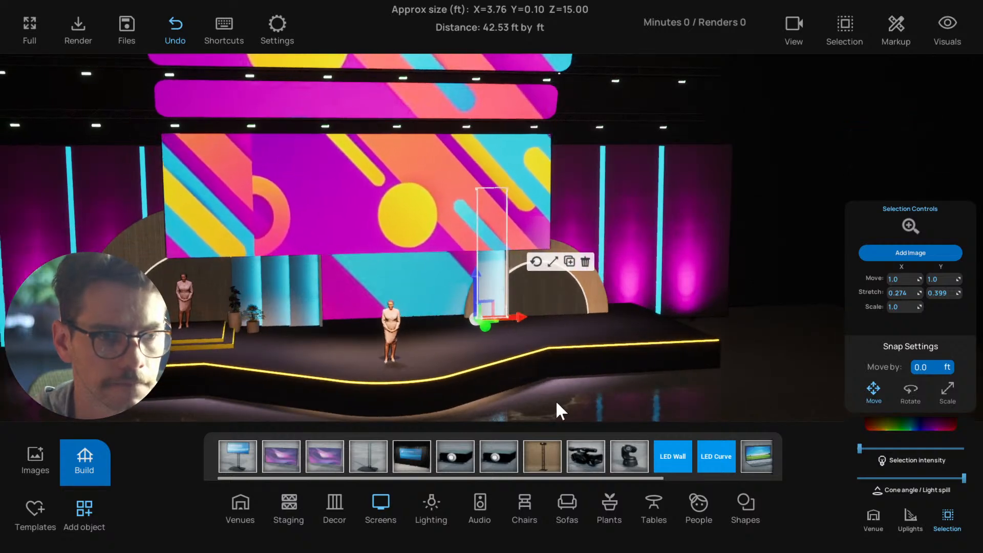
click(540, 402)
Select the group of nine lights hanging at the uppermost banner and raise their intensity to about a quarter
key(s)
key(a)
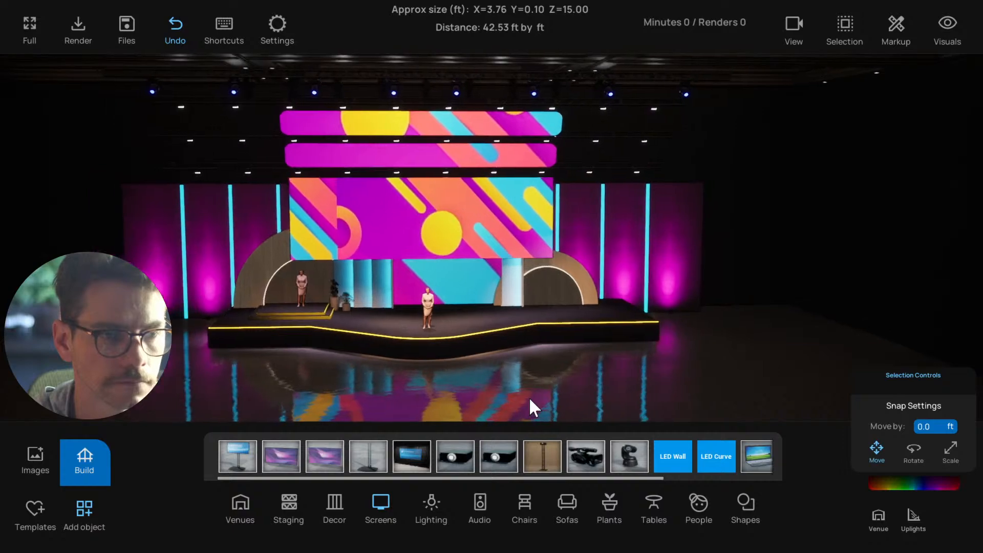
right_drag(551, 407, 444, 153)
click(543, 194)
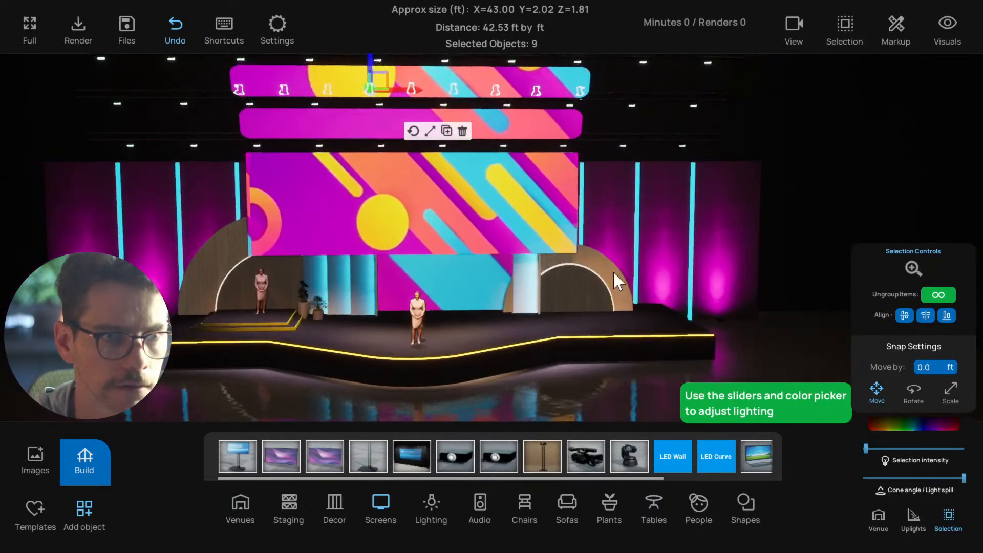
scroll(615, 275, down, 1)
drag(867, 448, 894, 447)
scroll(497, 171, down, 2)
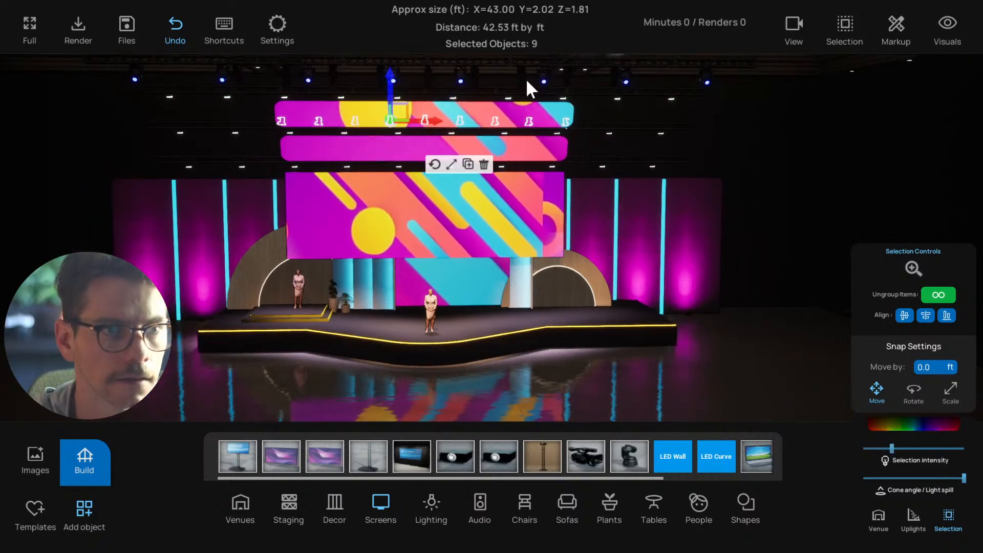
Select the row of nine spotlights on the truss above the banners and lower their intensity to the minimum
click(521, 76)
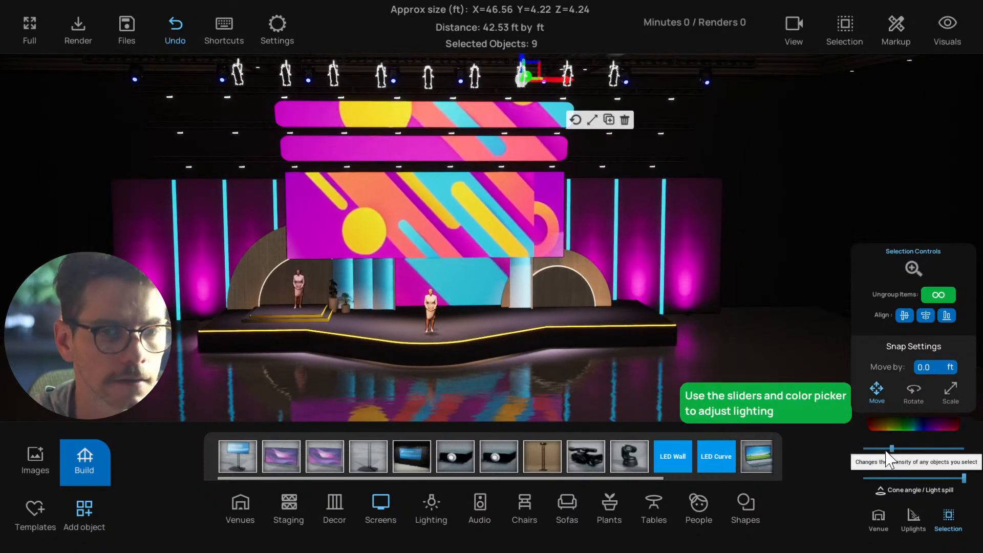
drag(892, 449, 863, 449)
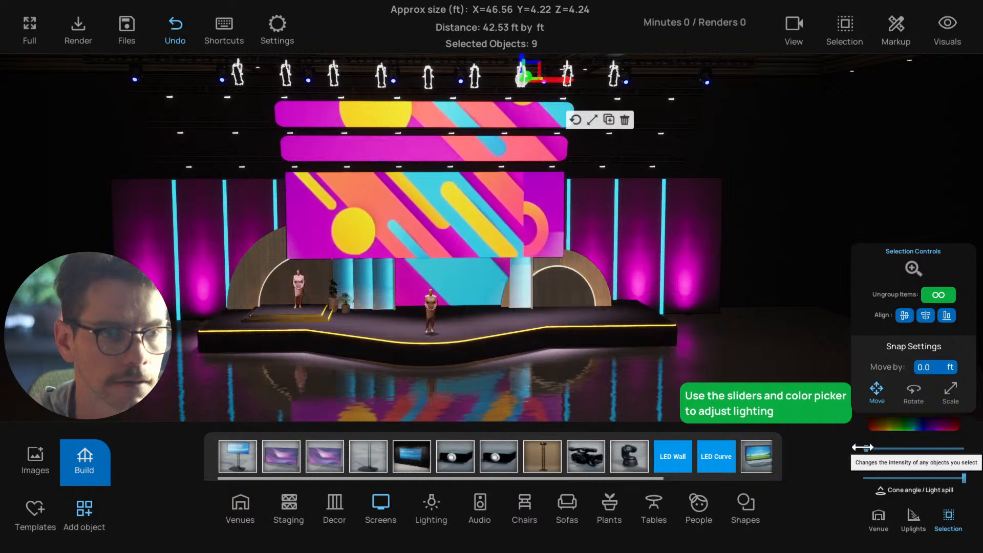
scroll(550, 358, up, 8)
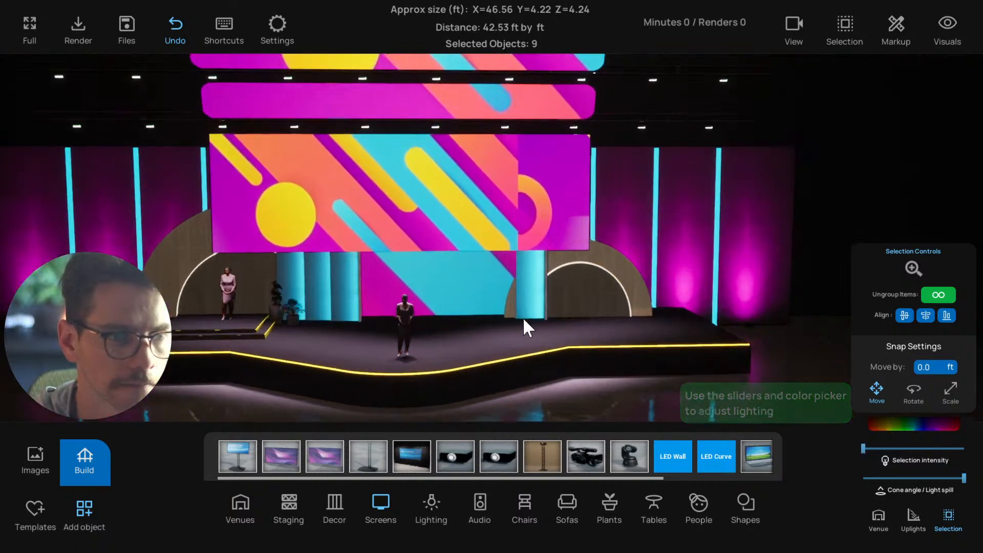
right_drag(535, 313, 677, 314)
scroll(677, 315, up, 3)
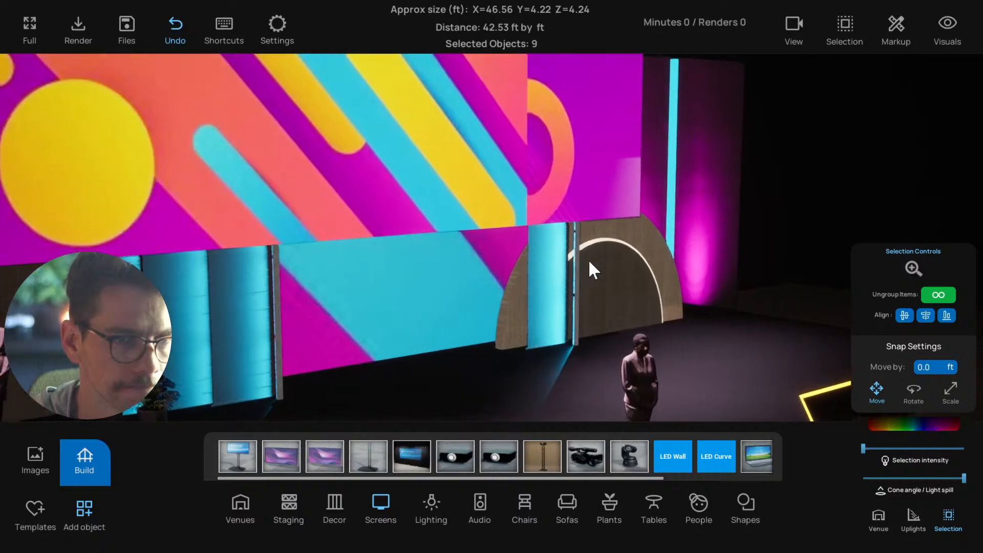
Select the single ribbed column panel beside the arch and nudge it slightly forward from the back wall
click(584, 258)
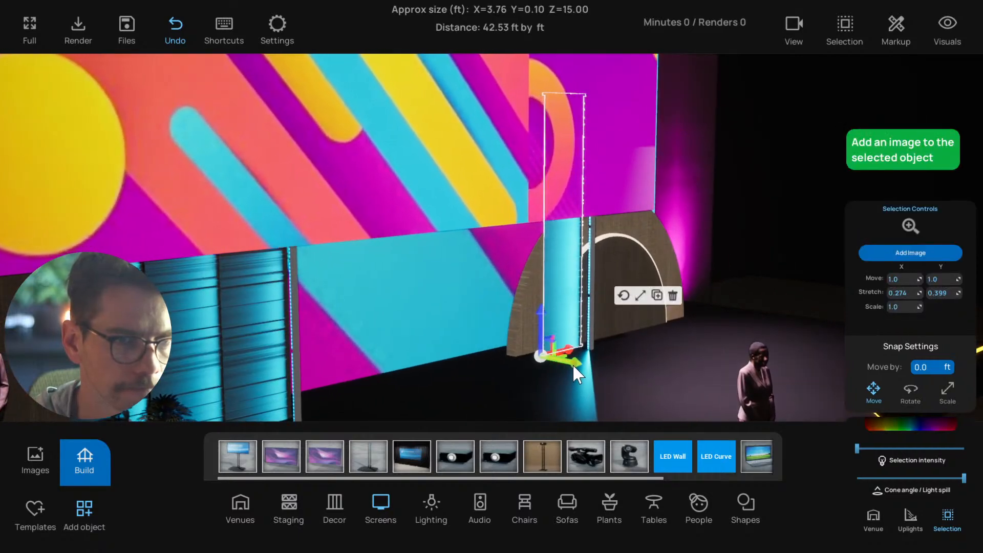
drag(573, 364, 576, 367)
scroll(576, 367, down, 3)
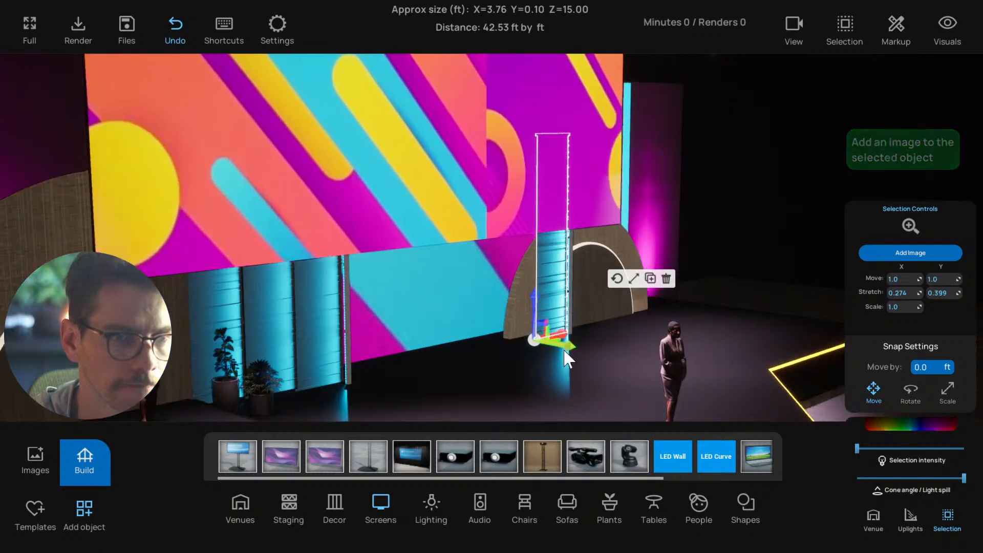
scroll(583, 379, down, 4)
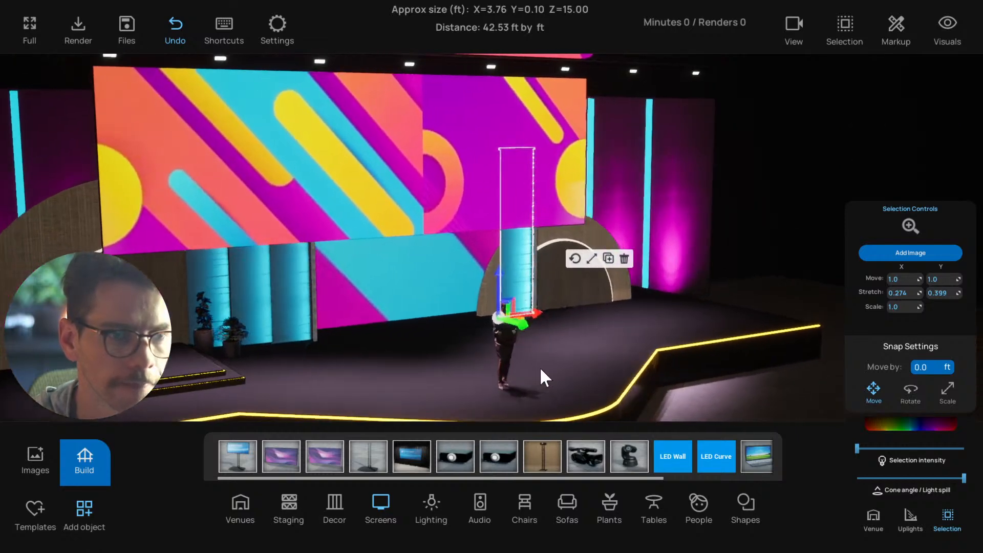
scroll(577, 277, up, 3)
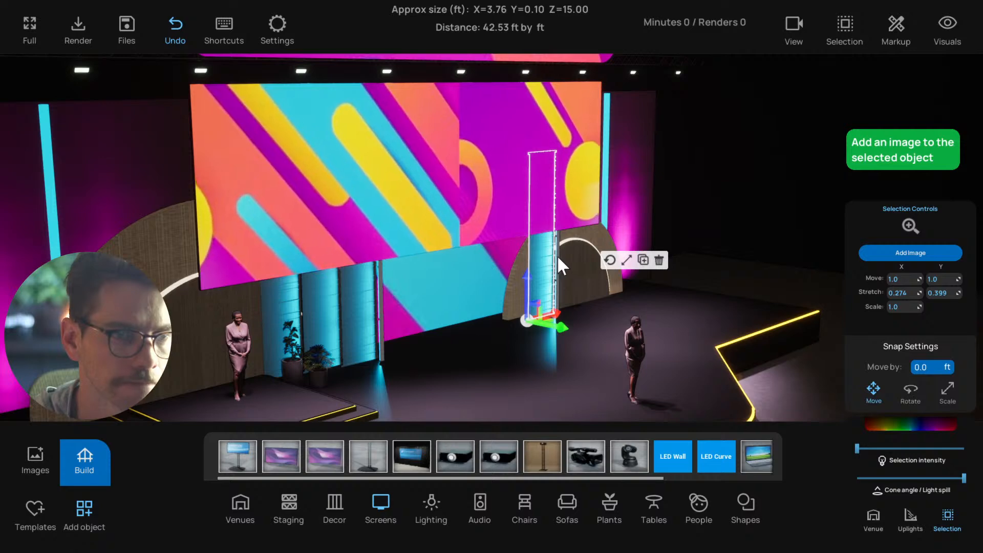
Select the three-tube light group beside the single column to check its position and intensity, and deselect it
click(558, 264)
middle_drag(578, 322, 539, 317)
scroll(539, 318, down, 2)
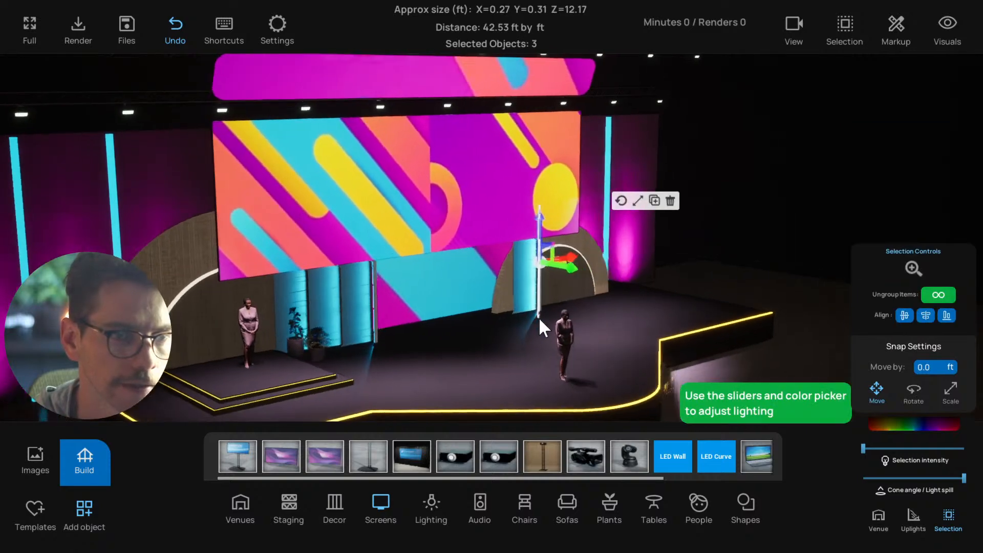
scroll(535, 295, up, 2)
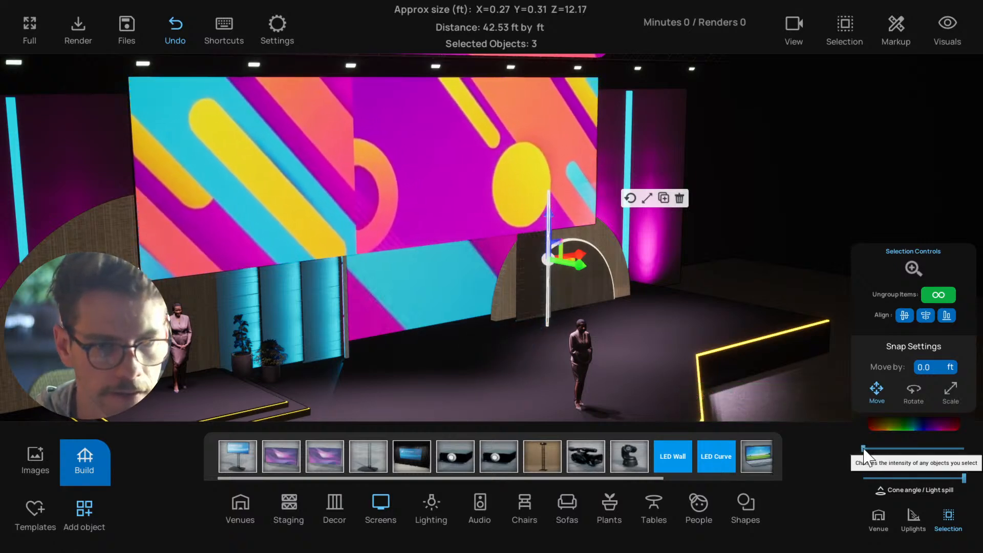
click(770, 416)
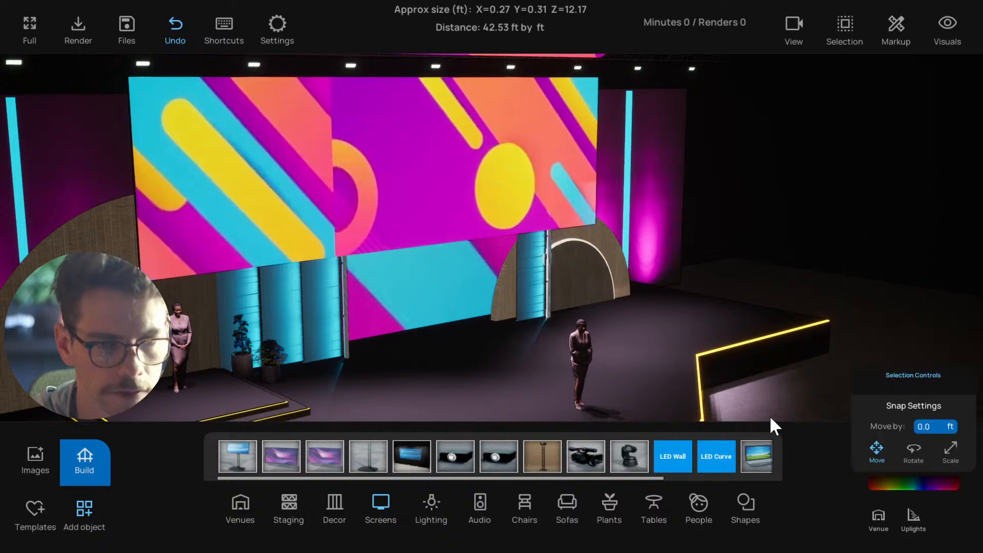
Select the light fixture group together with the single column panel and nudge both slightly sideways, away from the arch
scroll(770, 415, down, 3)
middle_drag(735, 402, 643, 385)
scroll(533, 314, up, 3)
scroll(554, 322, up, 5)
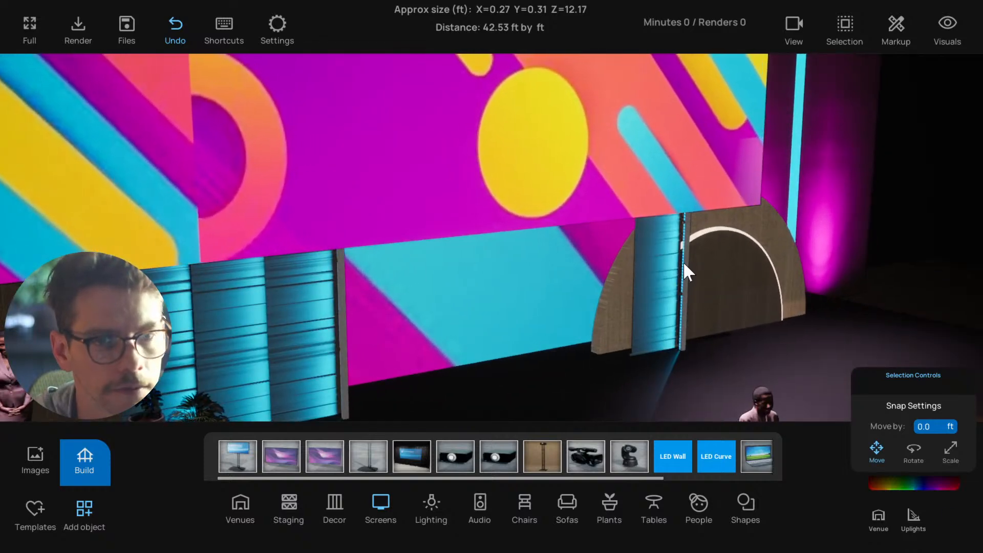
click(676, 274)
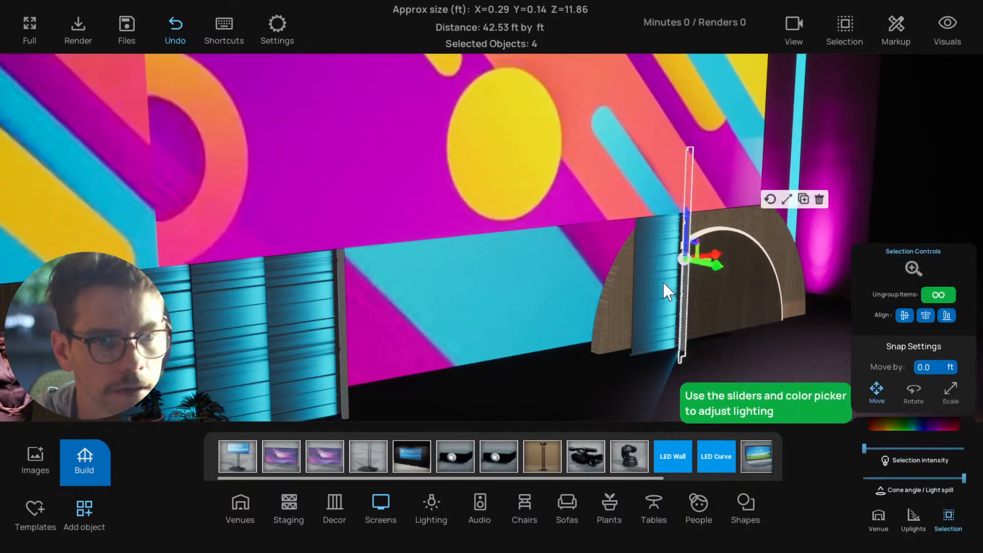
shift+click(659, 352)
drag(651, 353, 631, 353)
middle_drag(689, 373, 597, 367)
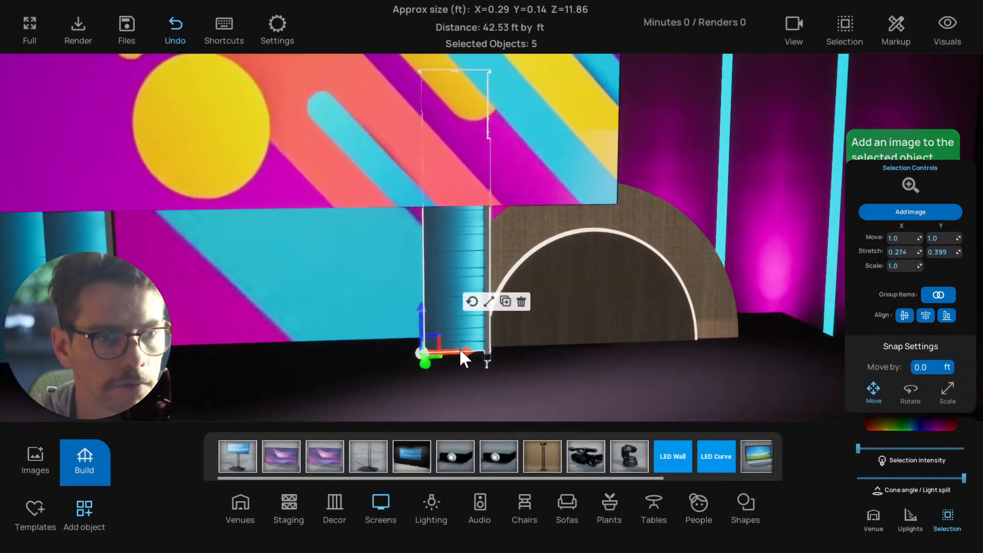
drag(461, 350, 457, 350)
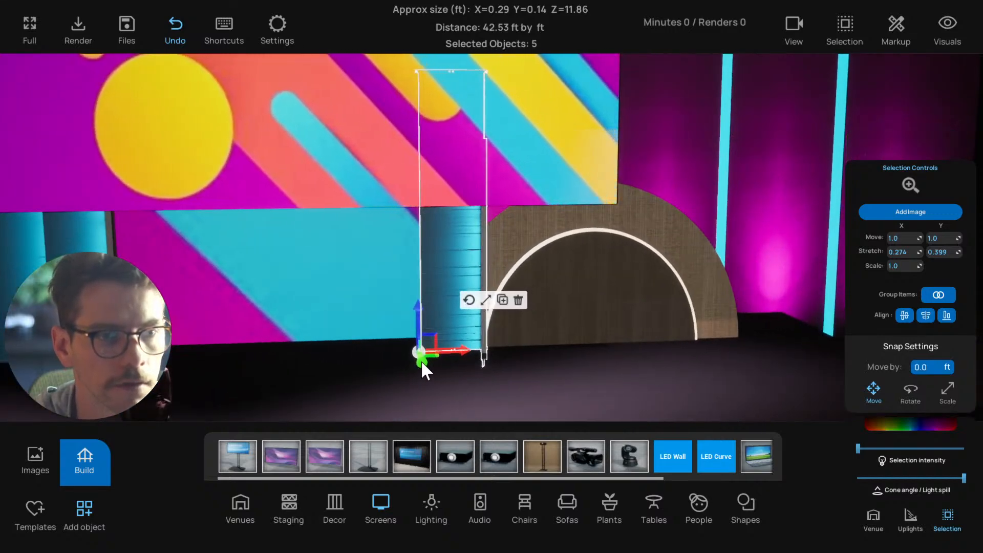
Select the large main screen and lower it slightly
scroll(420, 361, down, 5)
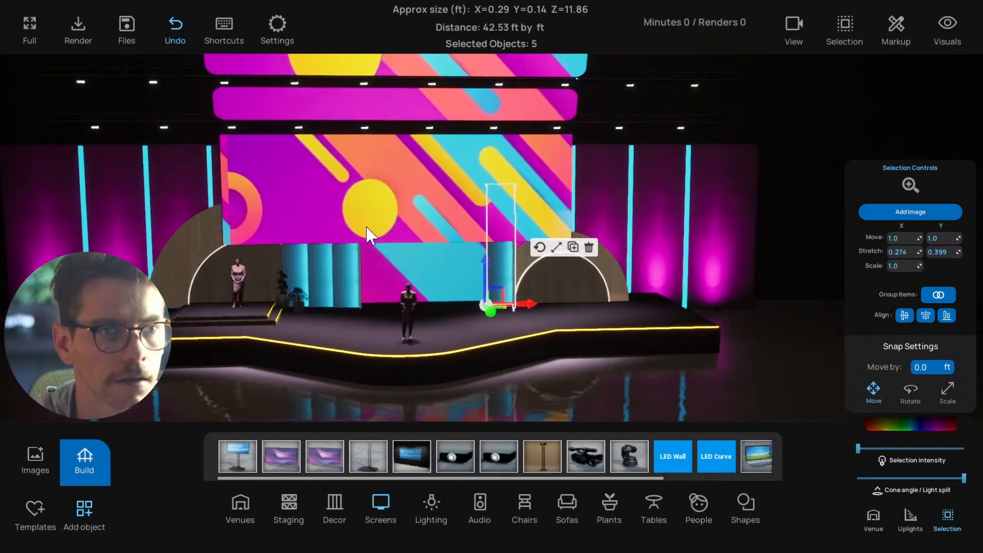
click(361, 223)
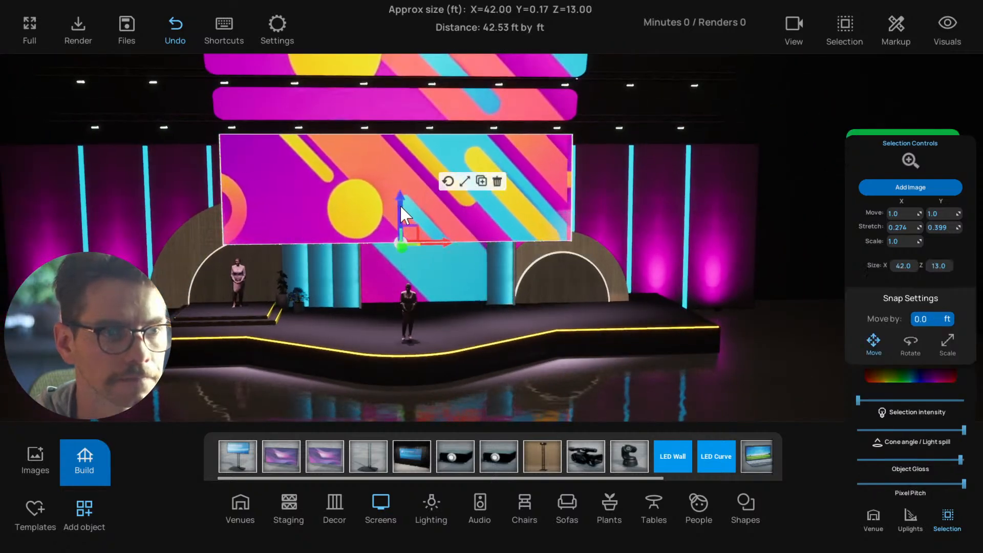
drag(401, 205, 400, 209)
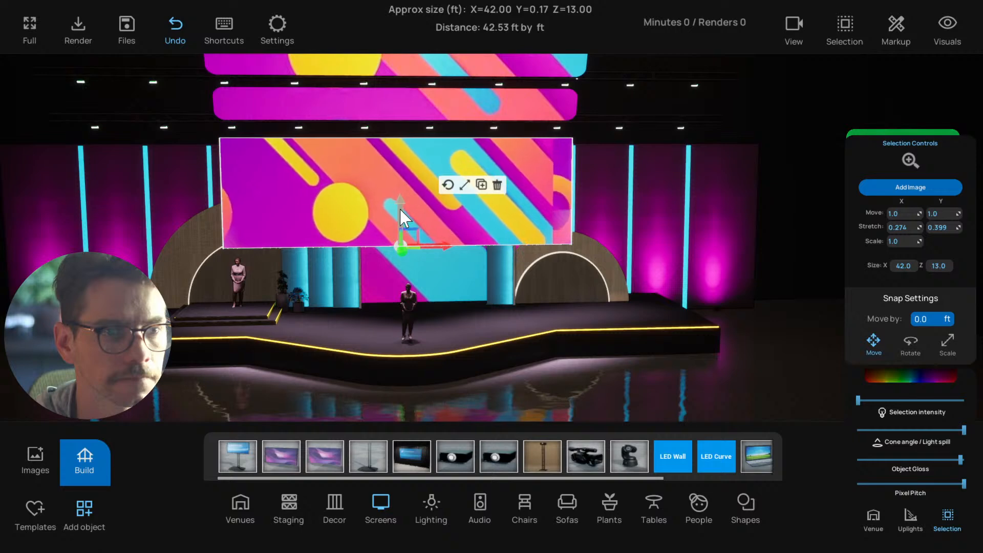
scroll(515, 278, up, 5)
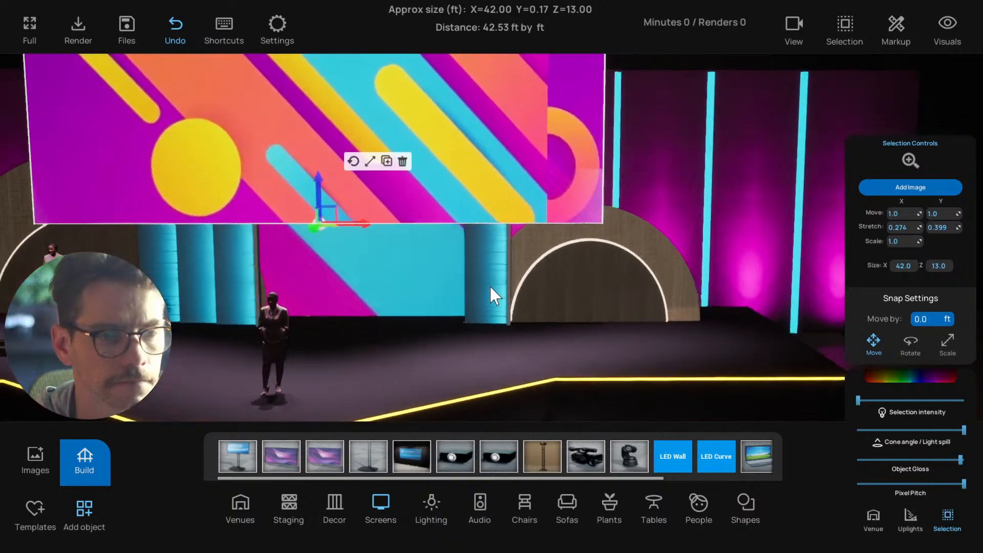
scroll(491, 286, up, 5)
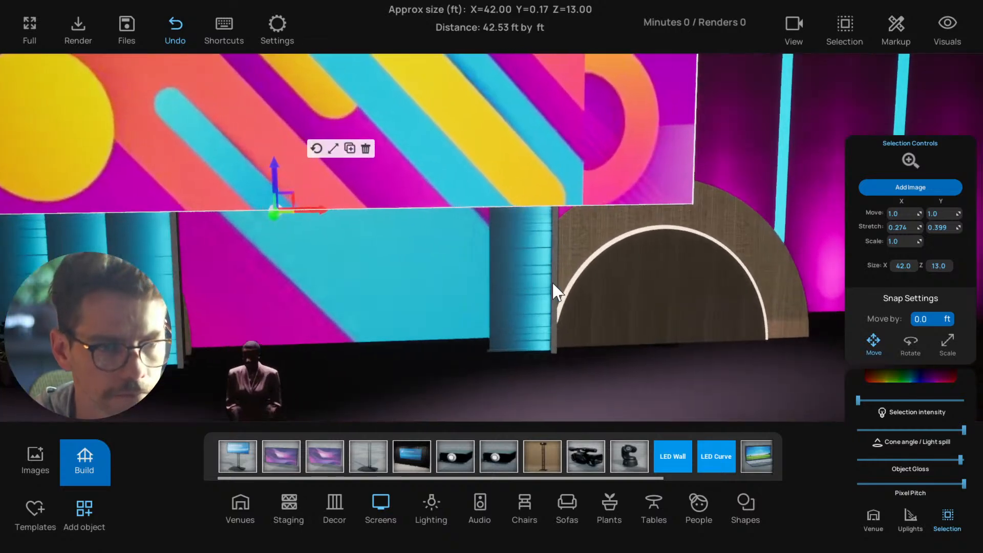
click(554, 289)
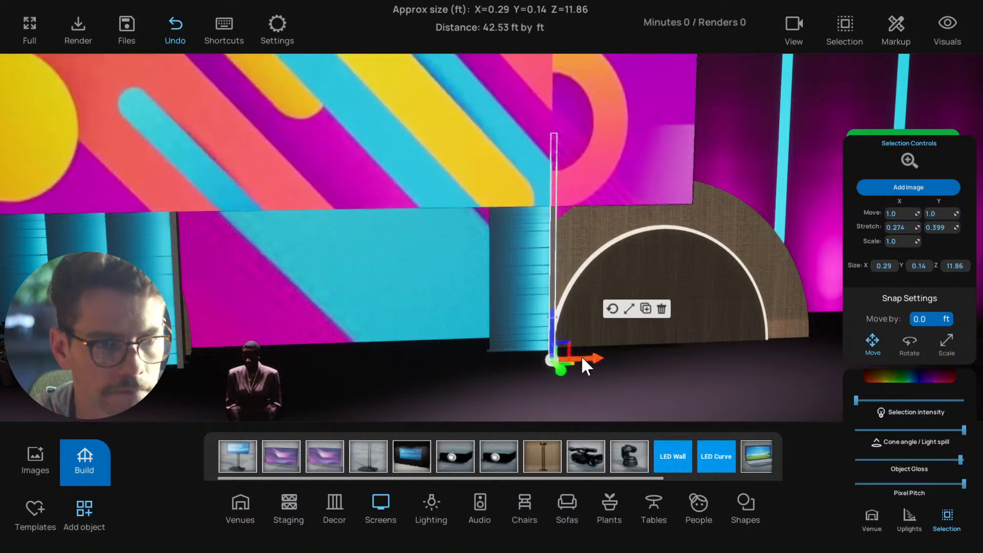
scroll(581, 356, down, 5)
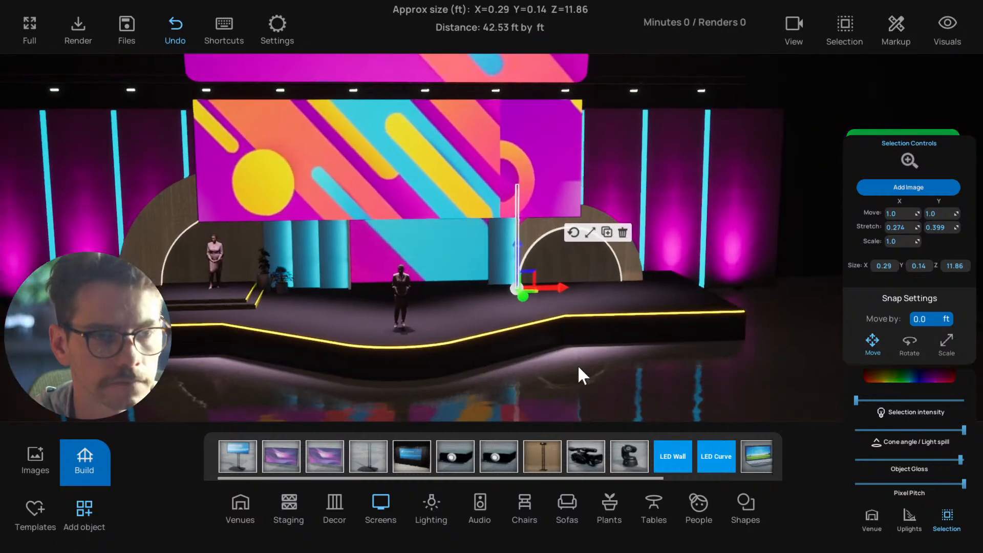
click(566, 260)
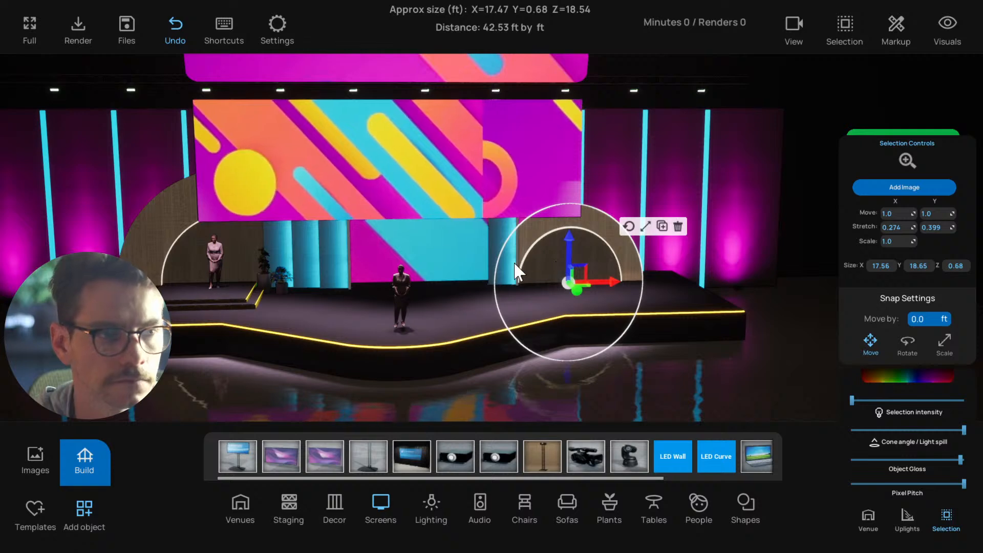
Select the single column panel with its edge strip and light tubes and nudge them sideways towards the arch
click(501, 233)
scroll(605, 302, up, 5)
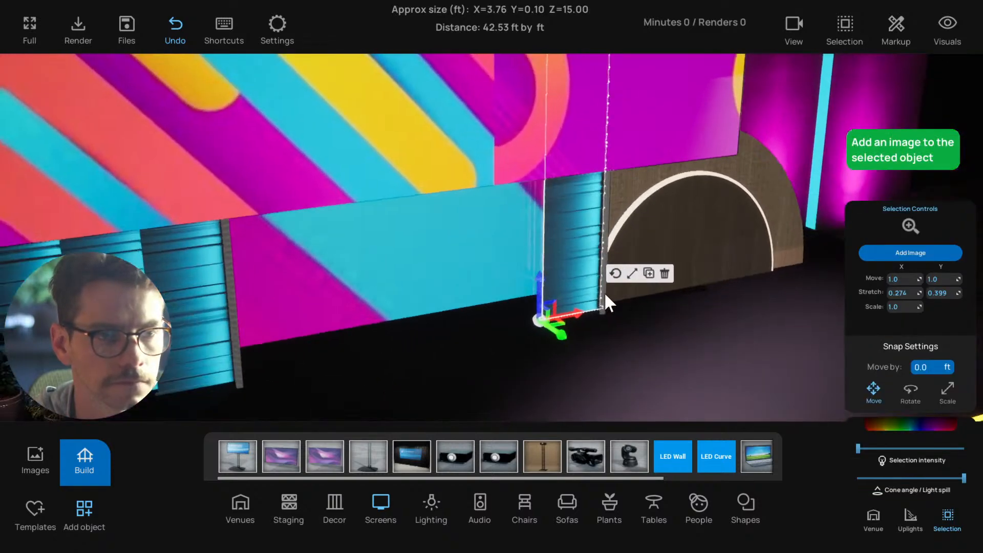
shift+click(617, 242)
scroll(621, 240, up, 2)
right_drag(621, 240, 746, 214)
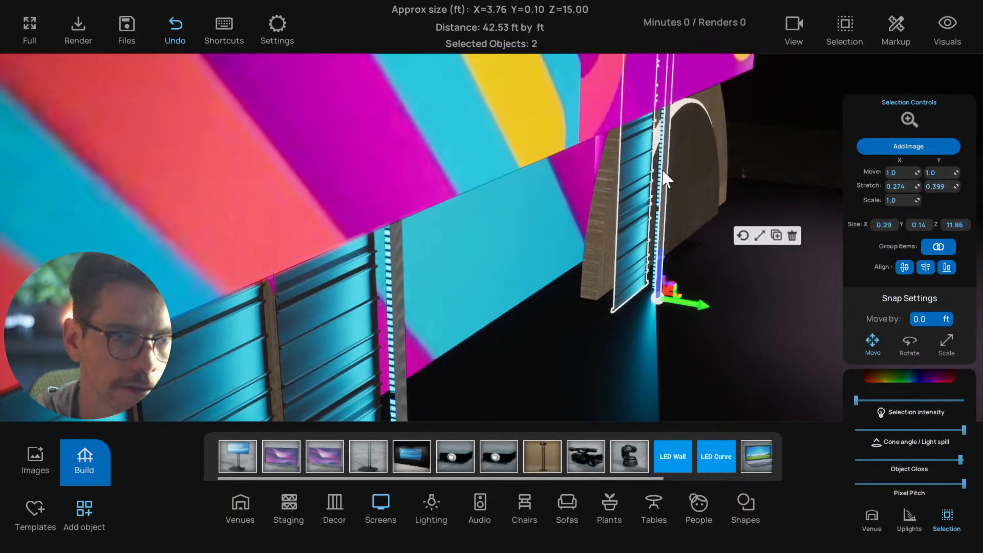
shift+click(660, 171)
right_drag(683, 240, 512, 226)
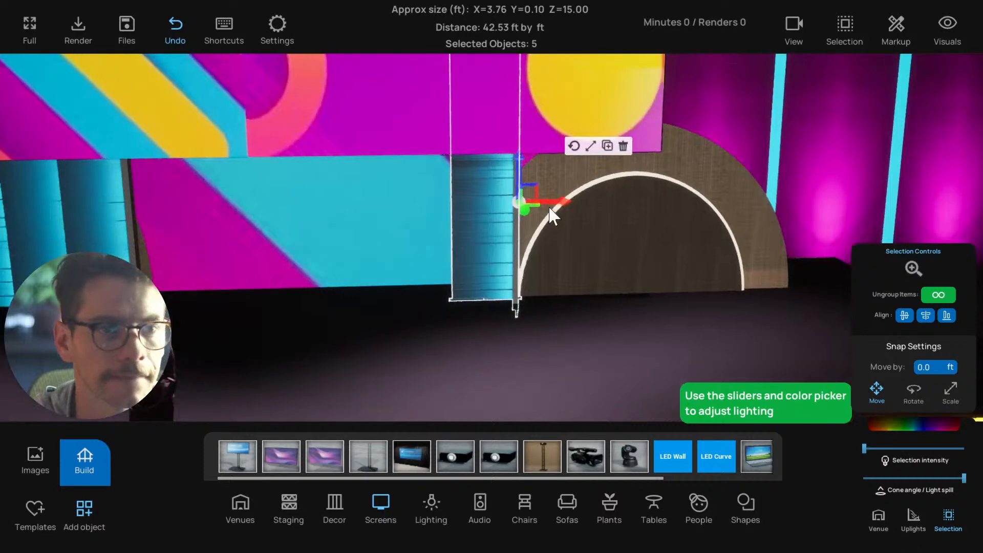
drag(564, 203, 599, 204)
scroll(573, 272, down, 6)
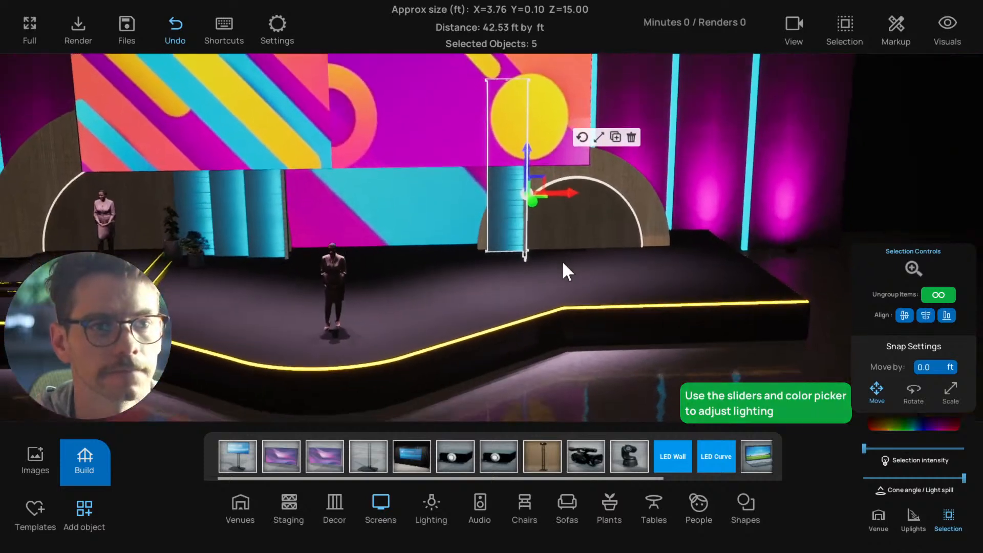
Select the three disc pieces forming the arch beside the single column and group them
click(589, 220)
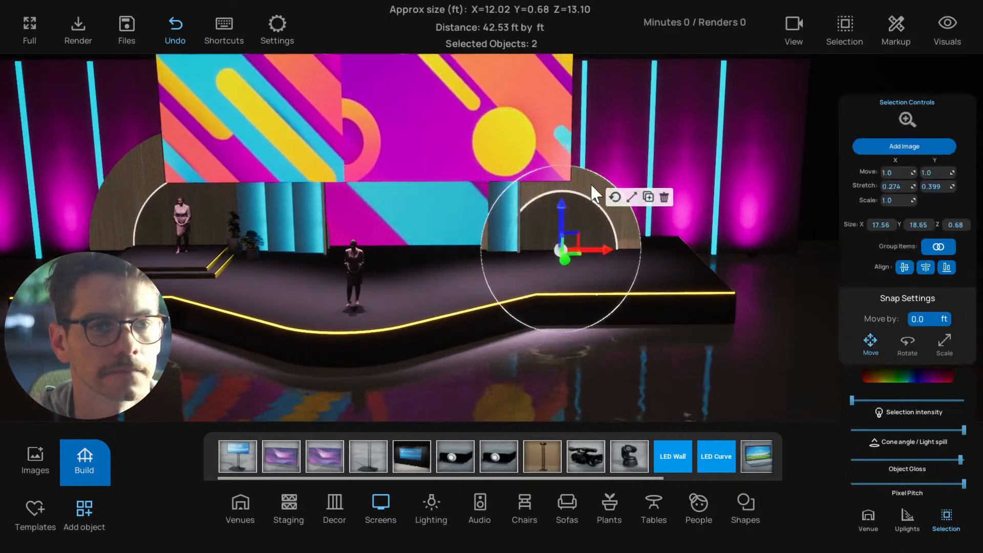
click(595, 199)
scroll(588, 221, up, 3)
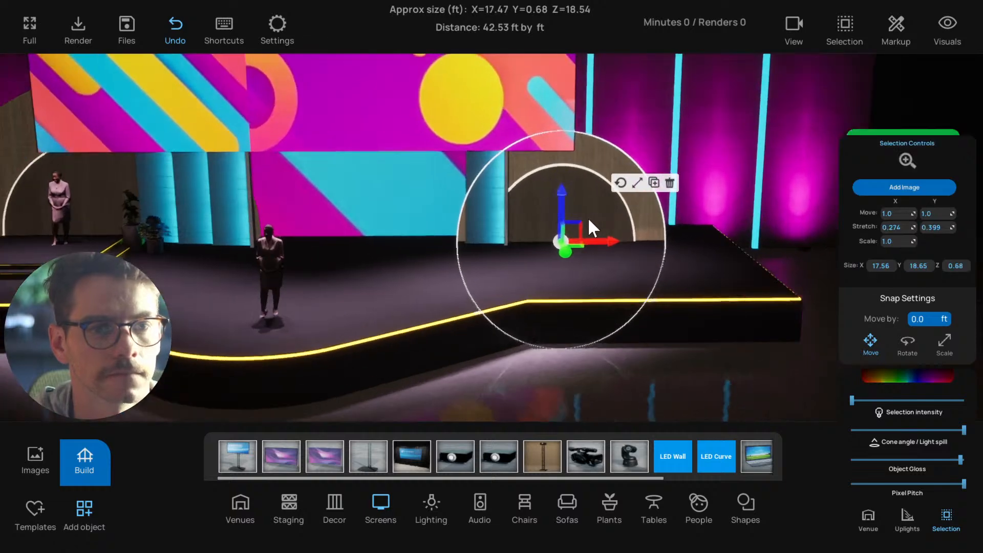
right_drag(588, 223, 544, 187)
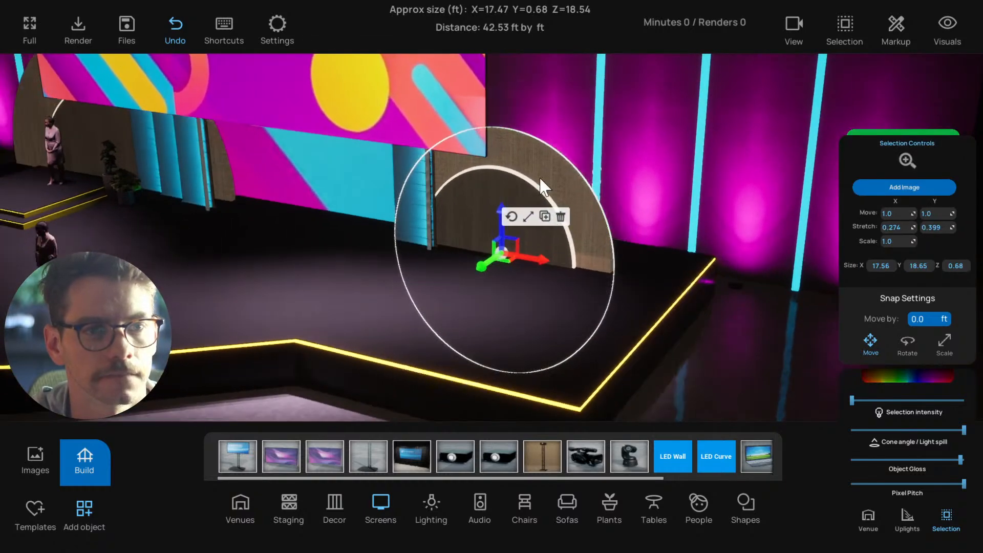
click(522, 191)
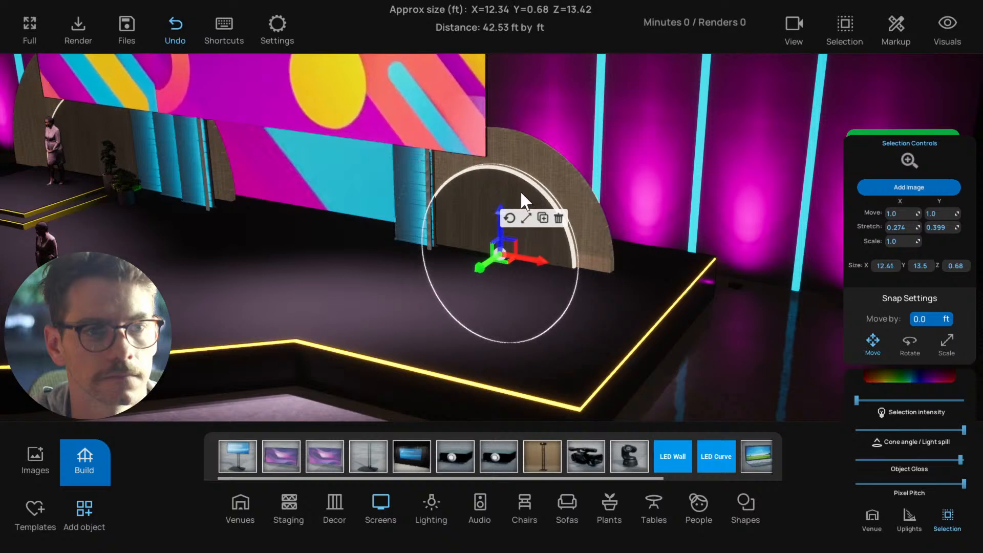
shift+click(530, 182)
shift+click(544, 168)
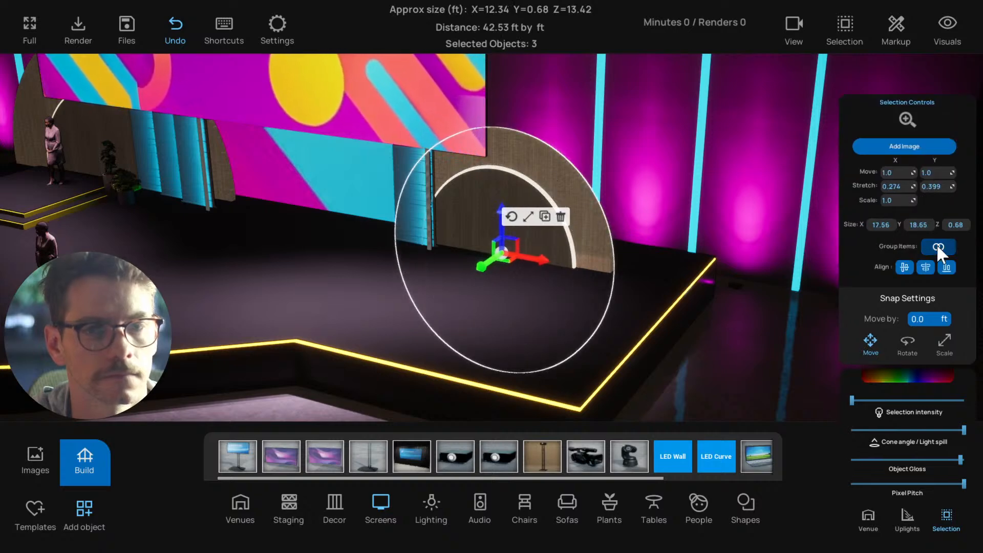
Raise the grouped arch slightly, deselect it, and reselect it to lower it into the stage deck
right_drag(496, 279, 579, 247)
scroll(563, 257, down, 2)
drag(658, 238, 669, 236)
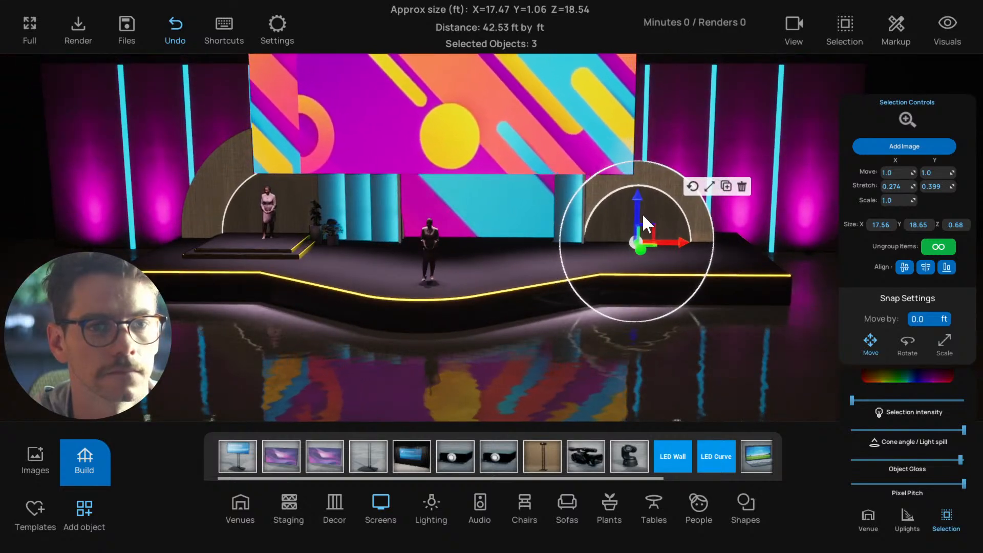
drag(637, 205, 637, 201)
drag(637, 204, 636, 198)
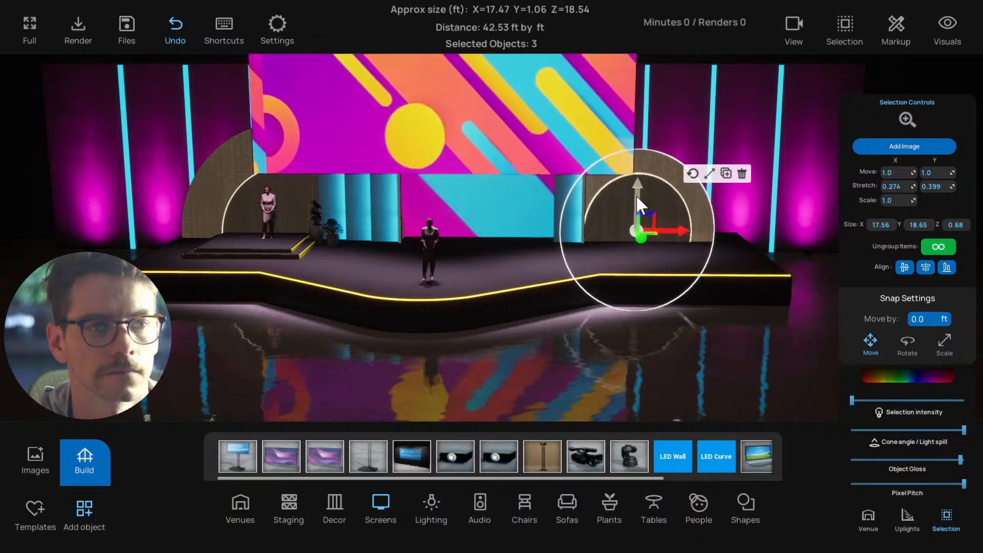
click(607, 348)
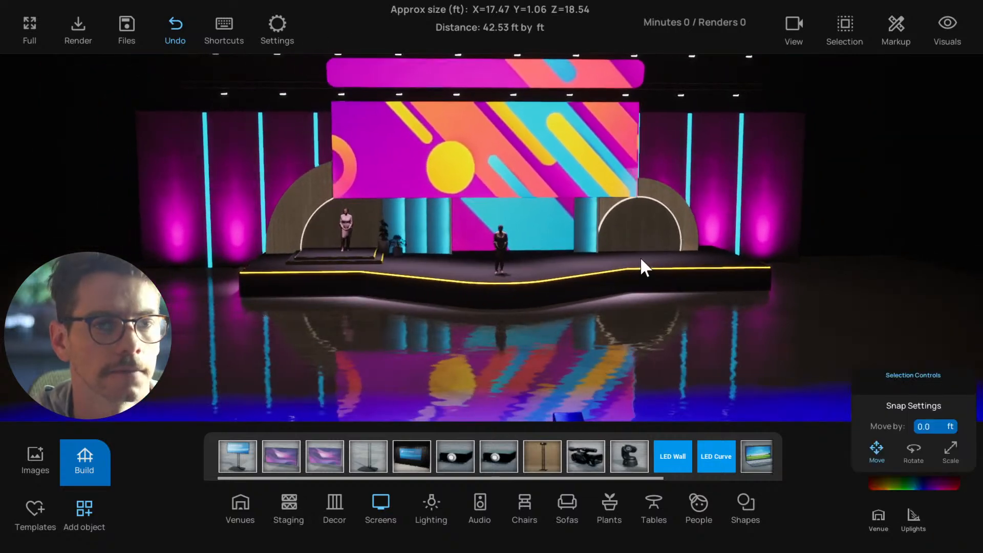
click(646, 235)
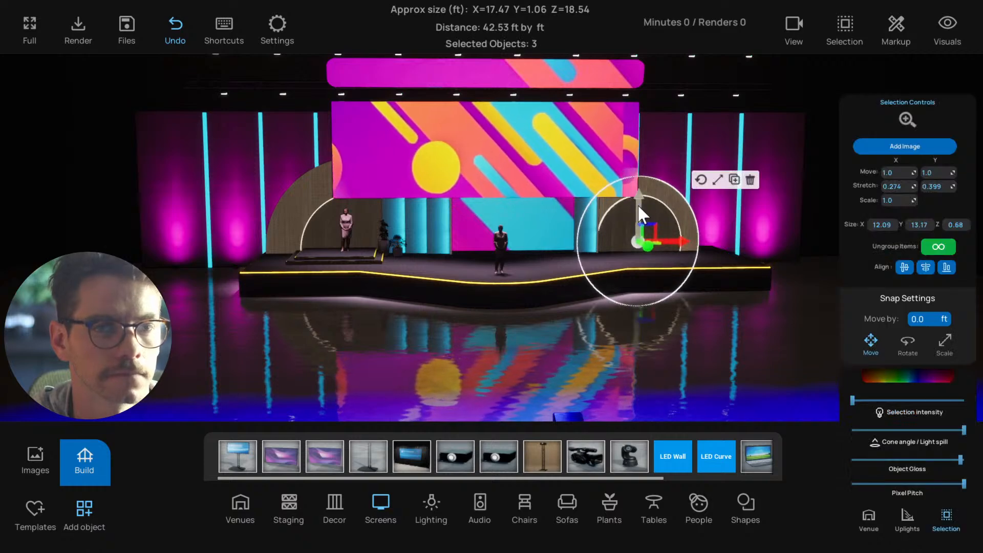
drag(637, 204, 637, 217)
Lower the large main screen slightly further towards the stage, deselect it, and check the whole set
click(503, 182)
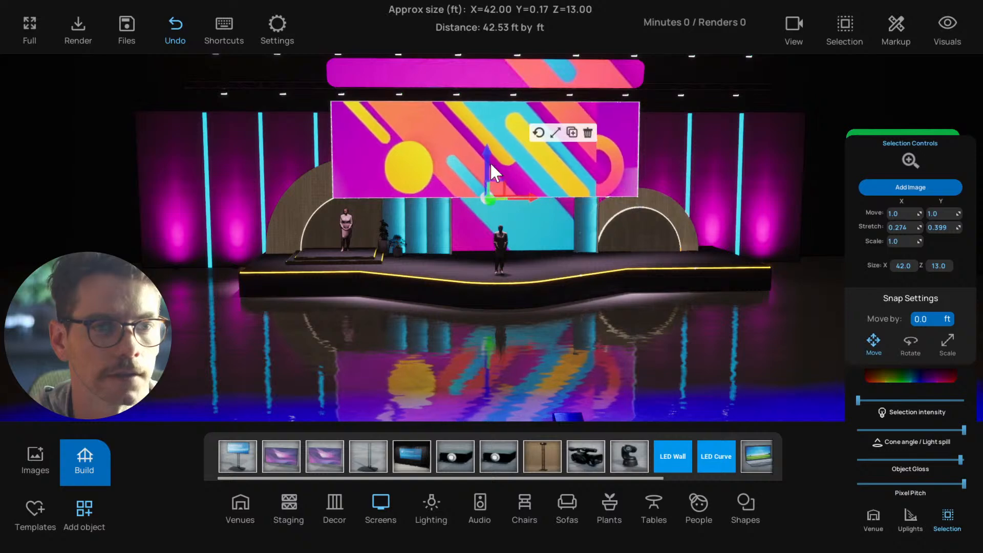
drag(490, 162, 485, 164)
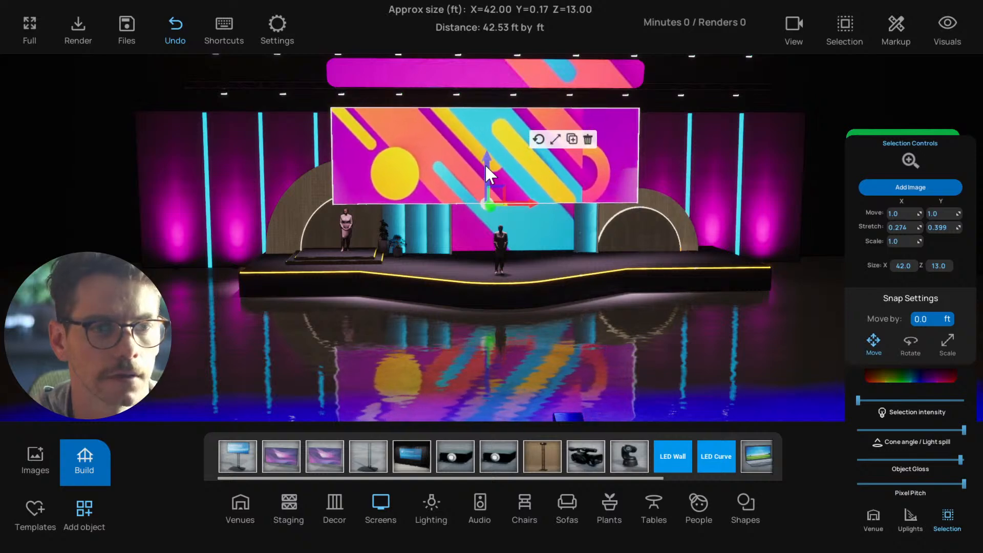
click(529, 342)
scroll(527, 334, down, 3)
scroll(525, 331, up, 1)
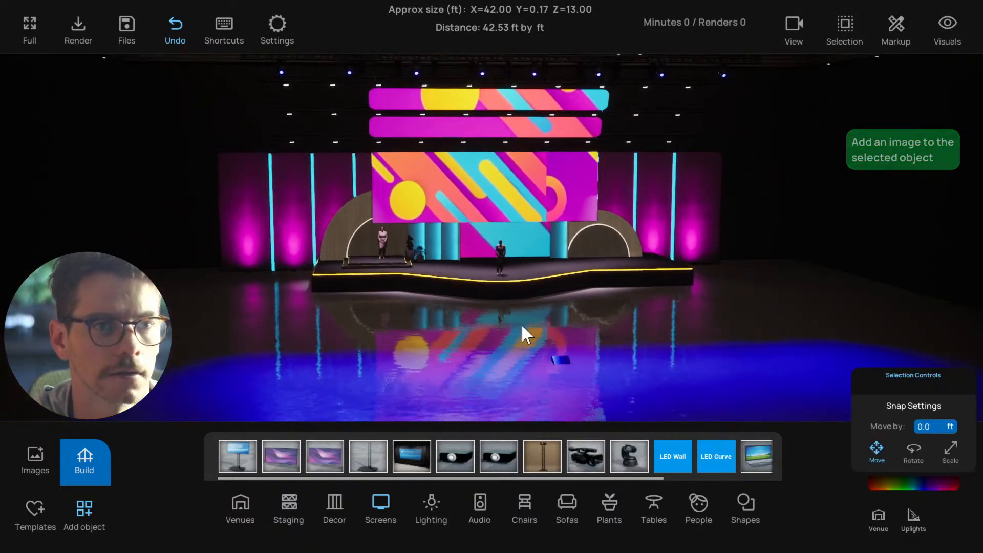
Scale the large main screen slightly taller, deselect it, and save the project
click(493, 194)
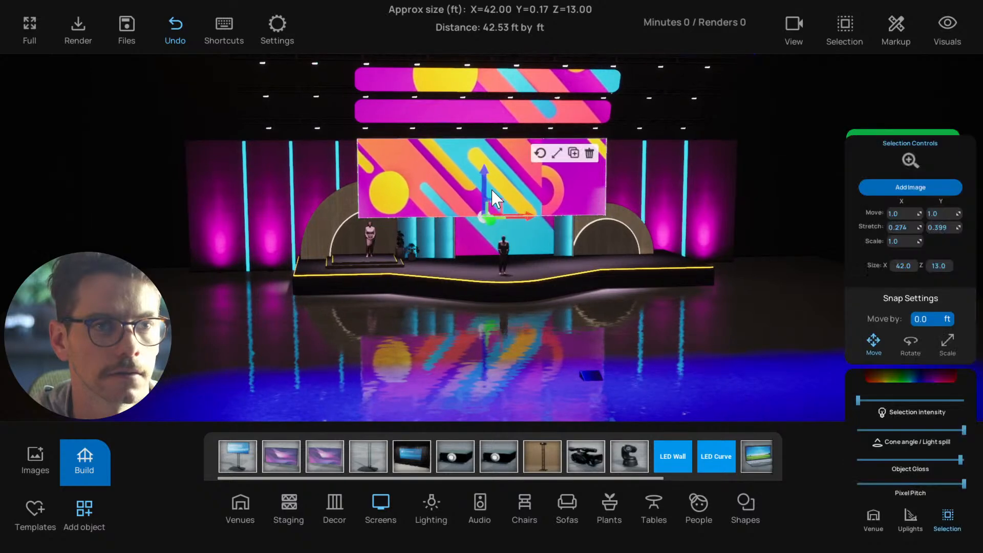
click(558, 153)
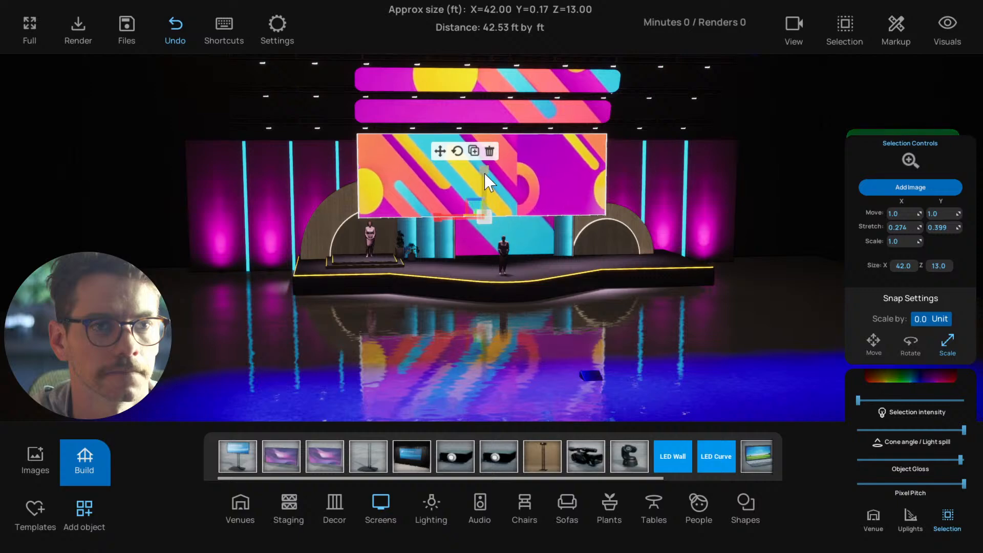
click(412, 309)
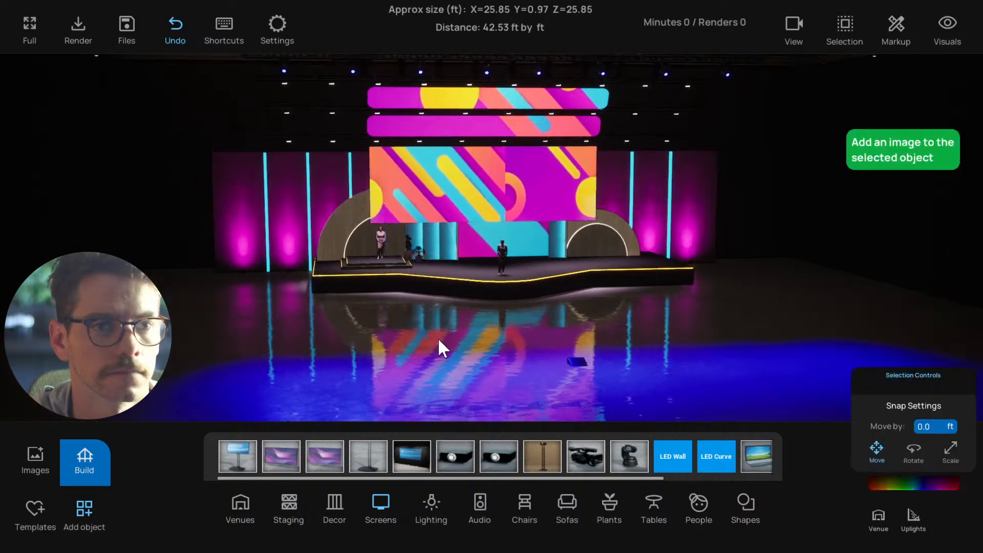
scroll(488, 323, up, 2)
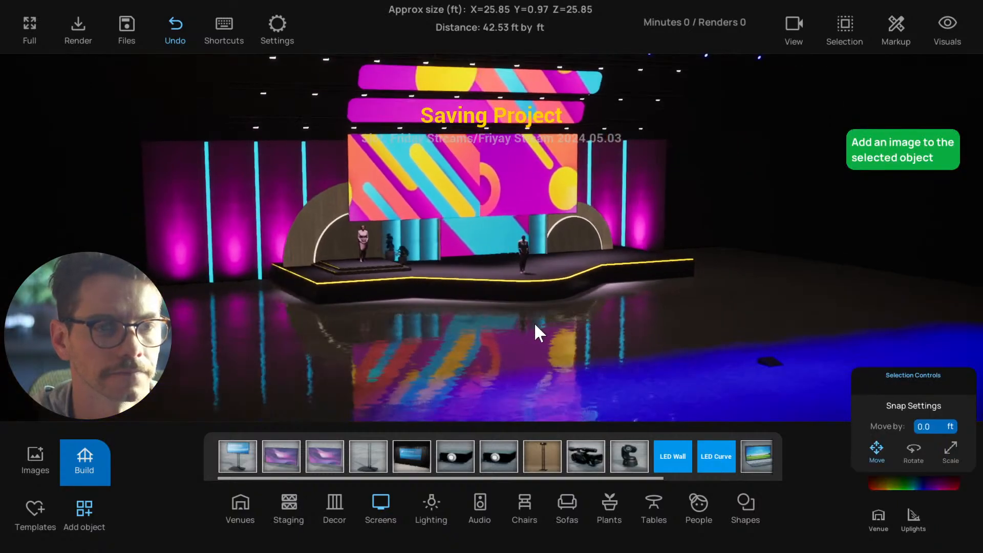
Nudge the grouped arch behind the small riser slightly towards the centre, raise it a little, deselect it, and save the project
click(322, 216)
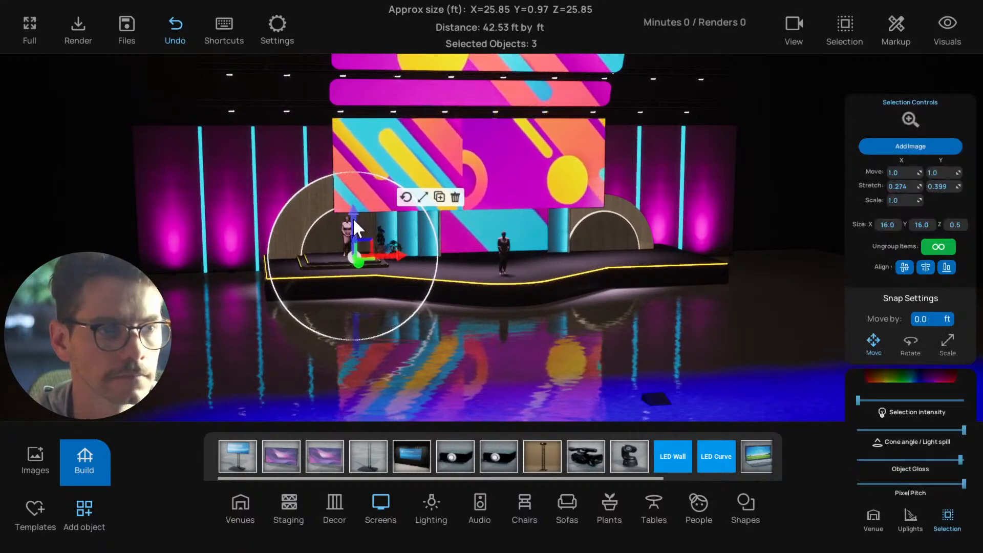
click(358, 357)
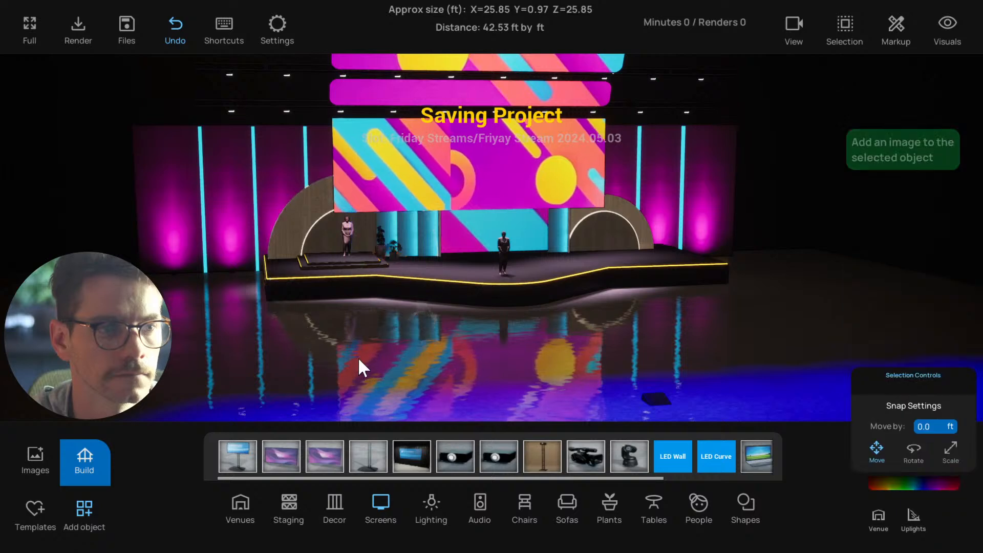
scroll(366, 357, down, 1)
scroll(365, 356, up, 1)
click(345, 255)
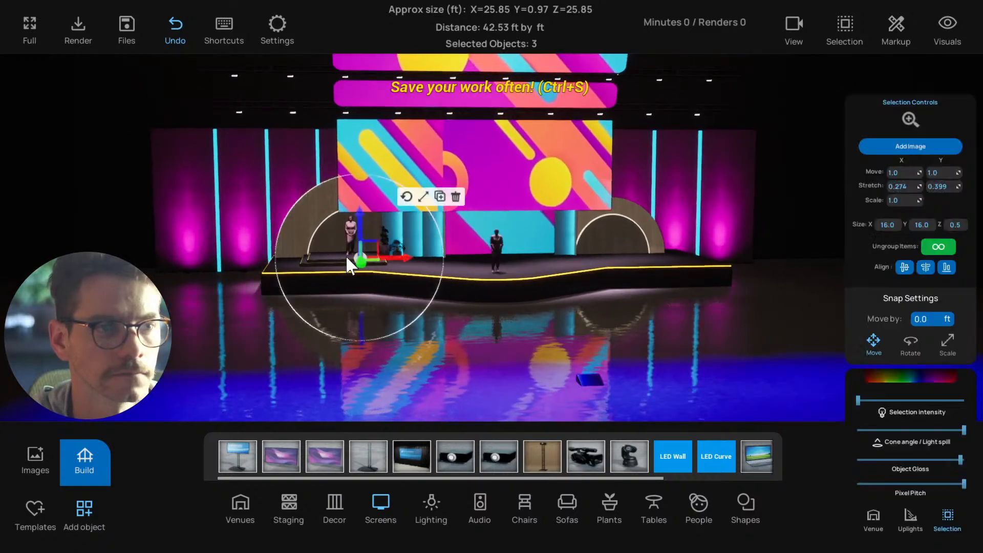
drag(390, 260, 394, 259)
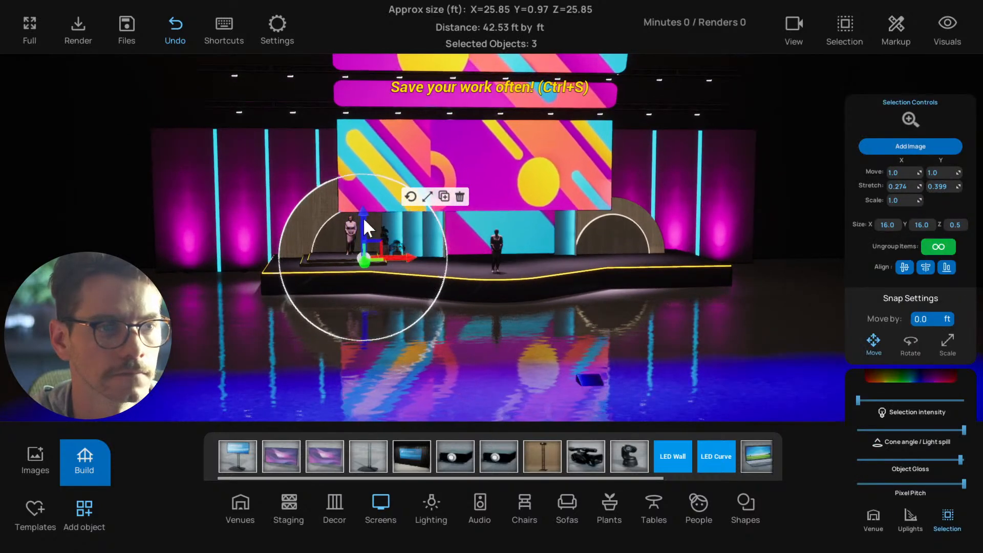
drag(363, 219, 363, 214)
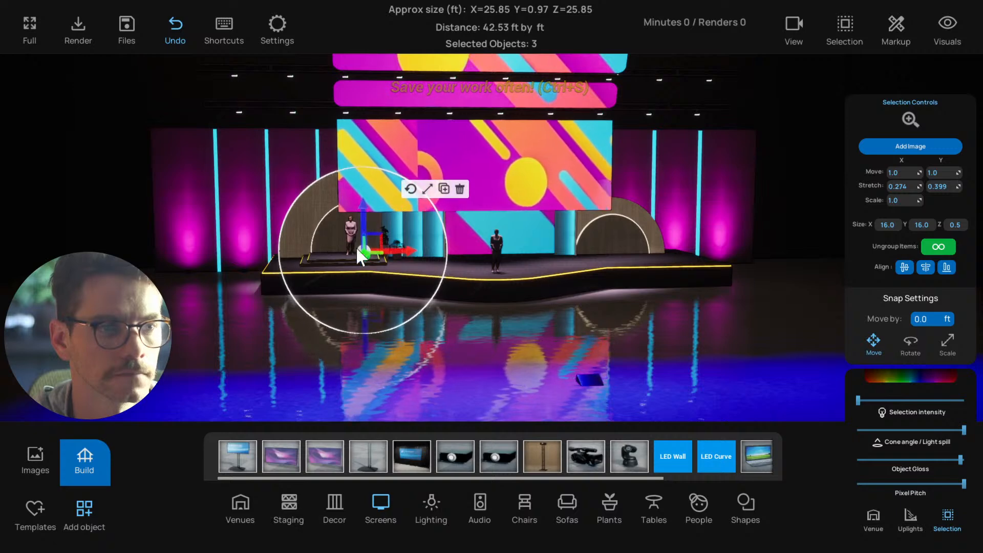
click(323, 350)
scroll(362, 352, down, 1)
scroll(364, 352, down, 1)
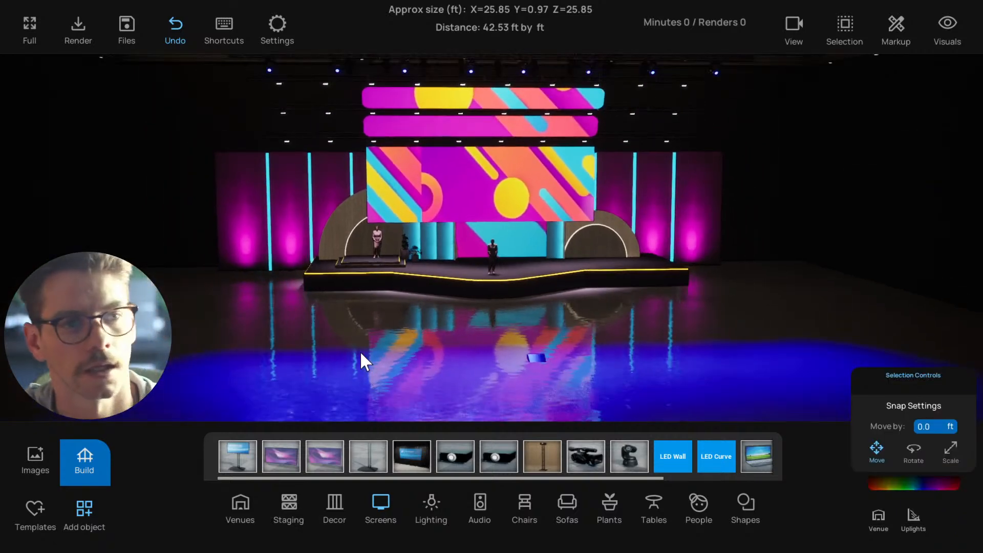
key(ctrl+s)
Turn off group lock, multi-select individual hanging stage lights in front of the top screen, and raise the selection's intensity slightly
scroll(364, 352, up, 1)
scroll(458, 330, up, 1)
right_drag(461, 329, 448, 348)
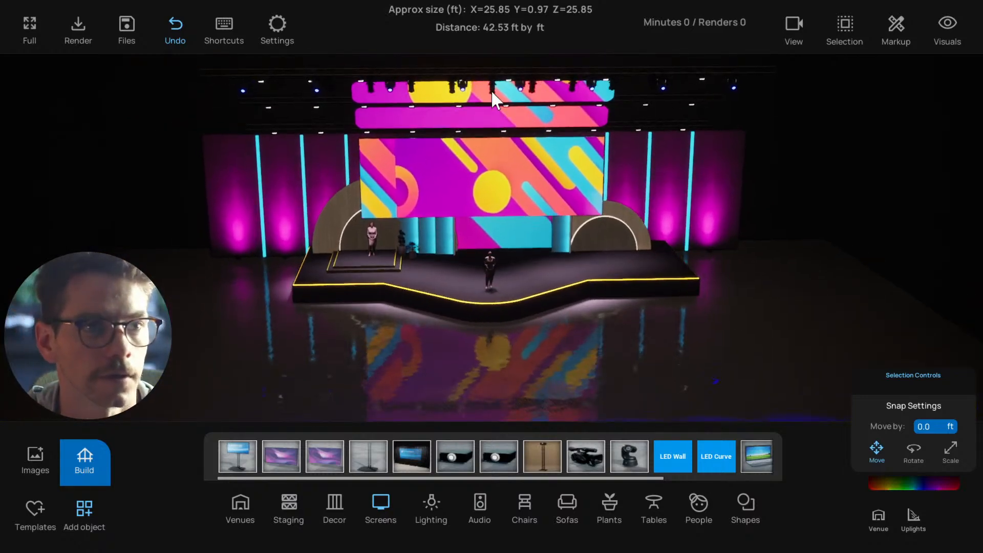
click(491, 91)
click(845, 26)
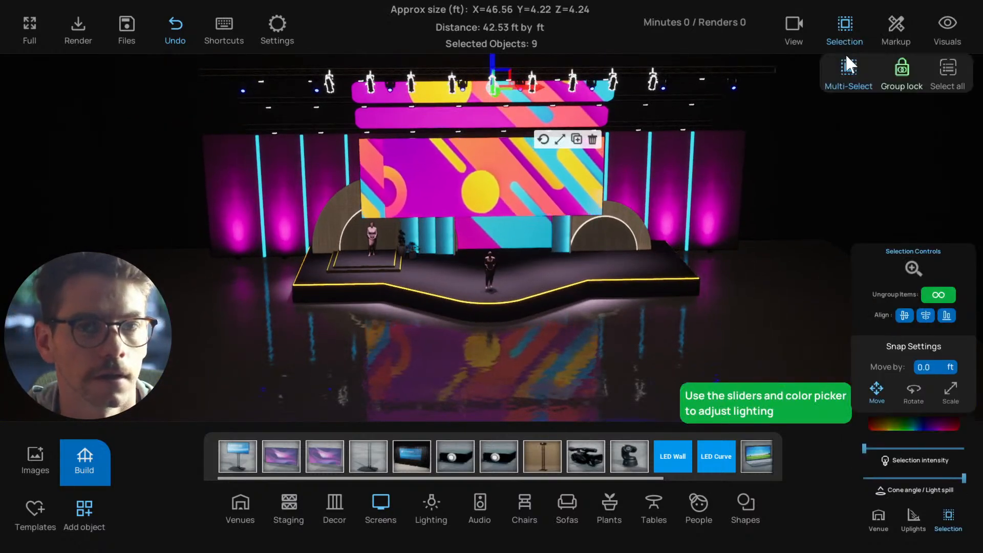
click(495, 92)
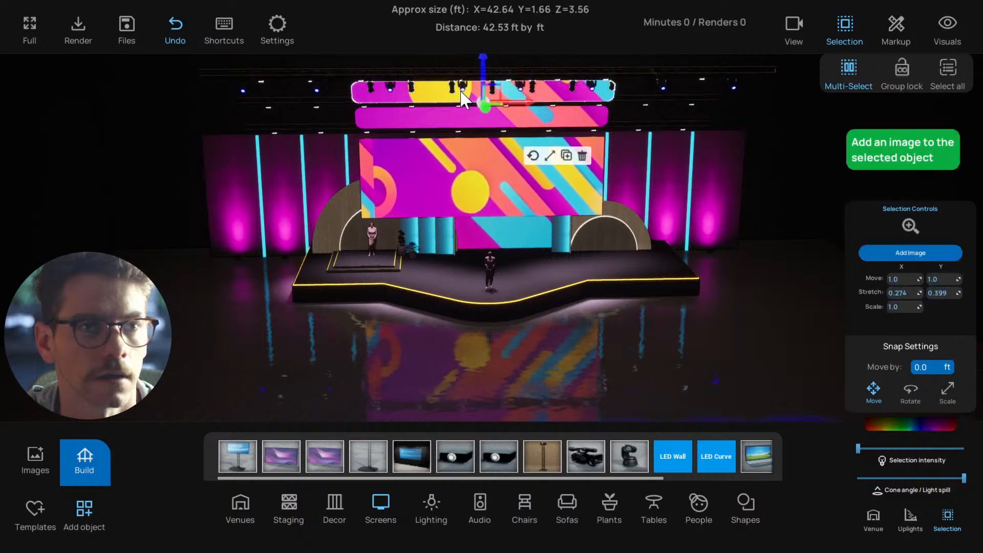
click(463, 94)
click(531, 90)
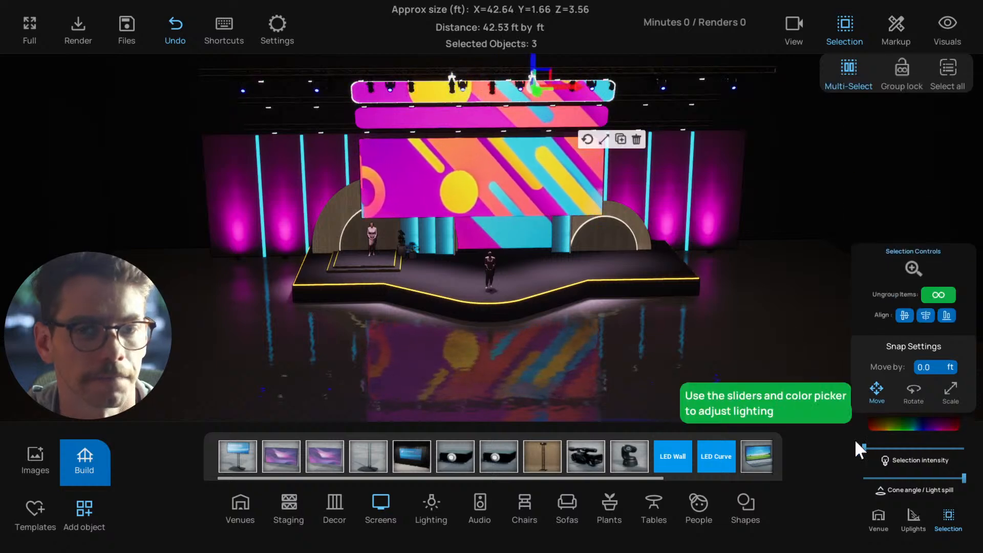
mouse_move(864, 448)
mouse_down()
mouse_move(877, 446)
mouse_move(864, 447)
mouse_up()
right_drag(642, 281, 642, 281)
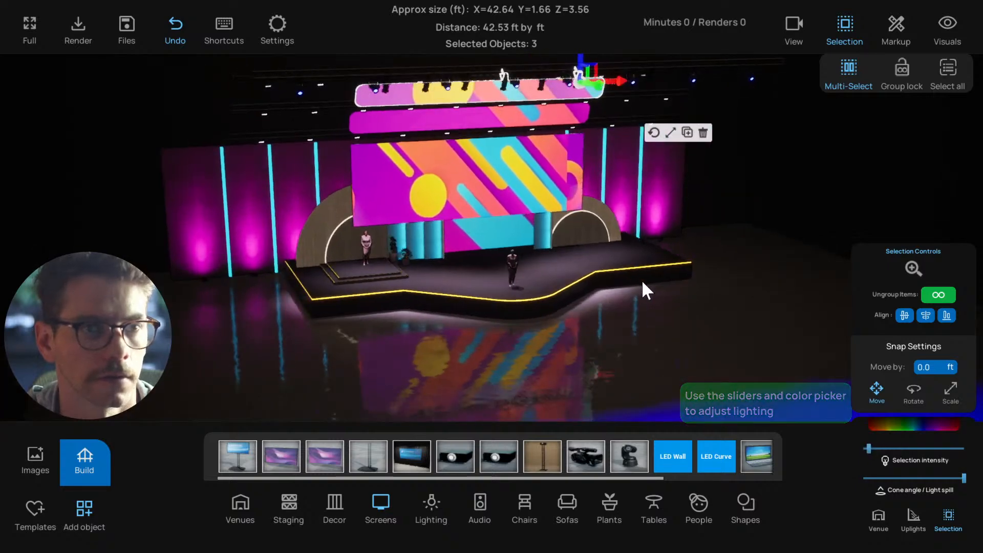
Select the uppermost curved screen, reduce its intensity to the minimum, and deselect it
click(342, 228)
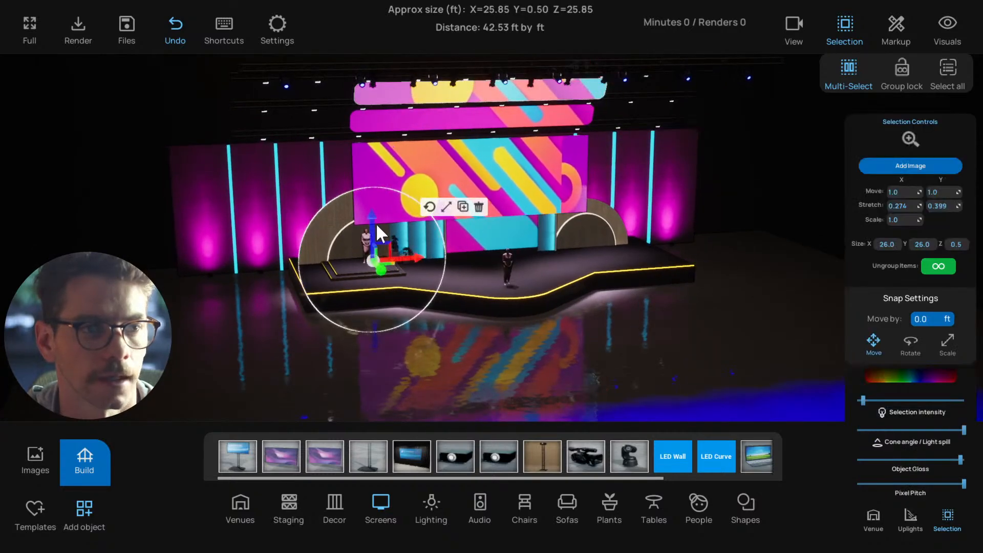
click(483, 125)
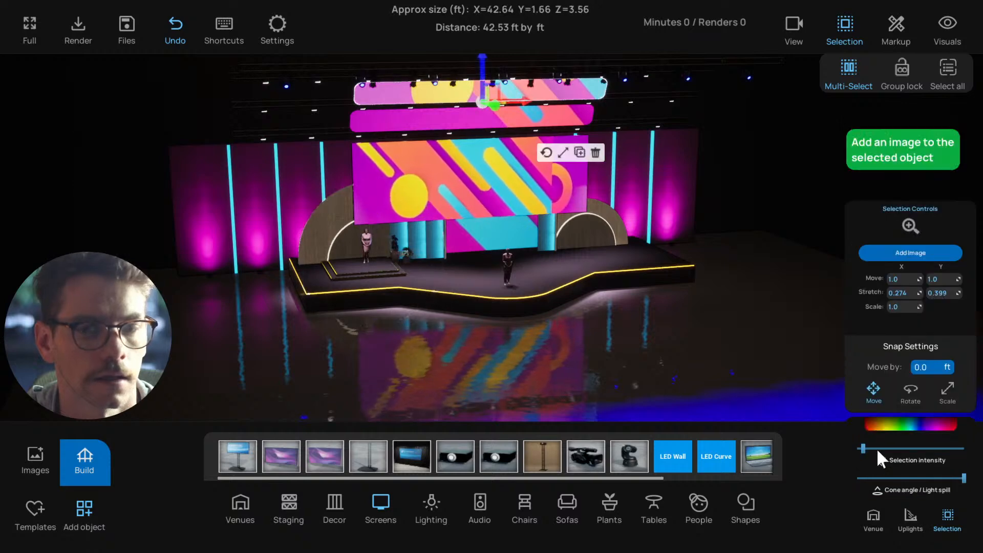
drag(863, 449, 850, 448)
click(688, 361)
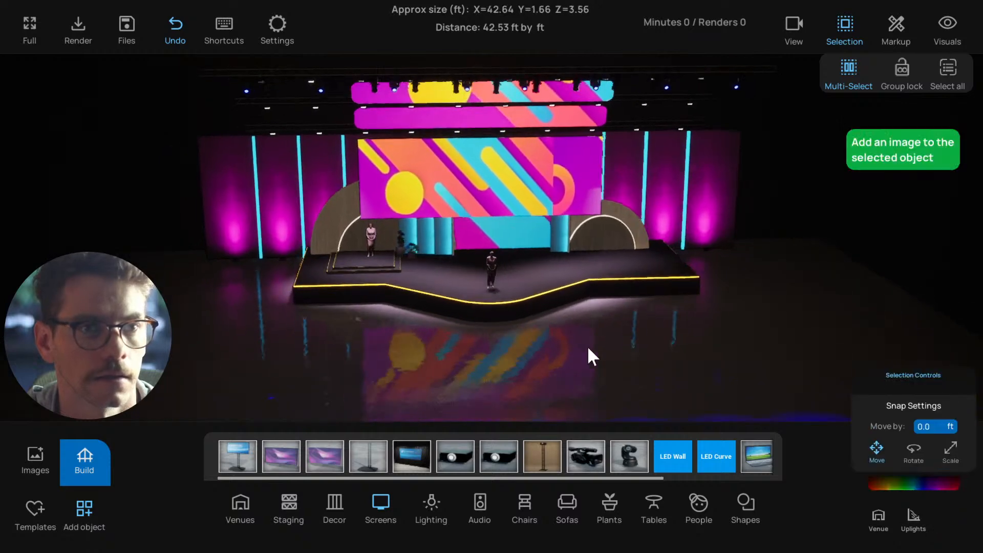
Select the three central truss lights aimed at the presenter, raise their intensity, deselect them, and check the lit stage up close
click(474, 108)
click(479, 116)
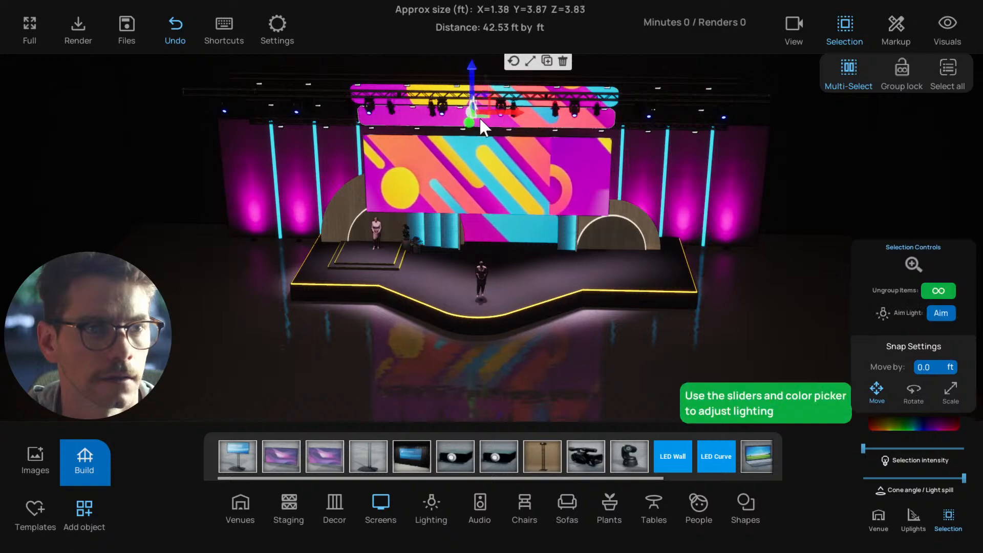
click(444, 113)
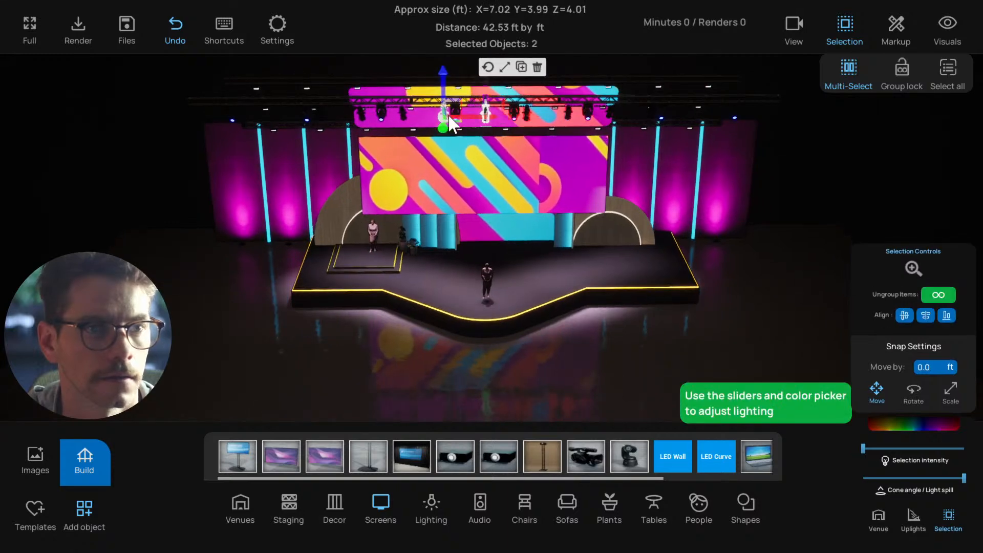
click(524, 109)
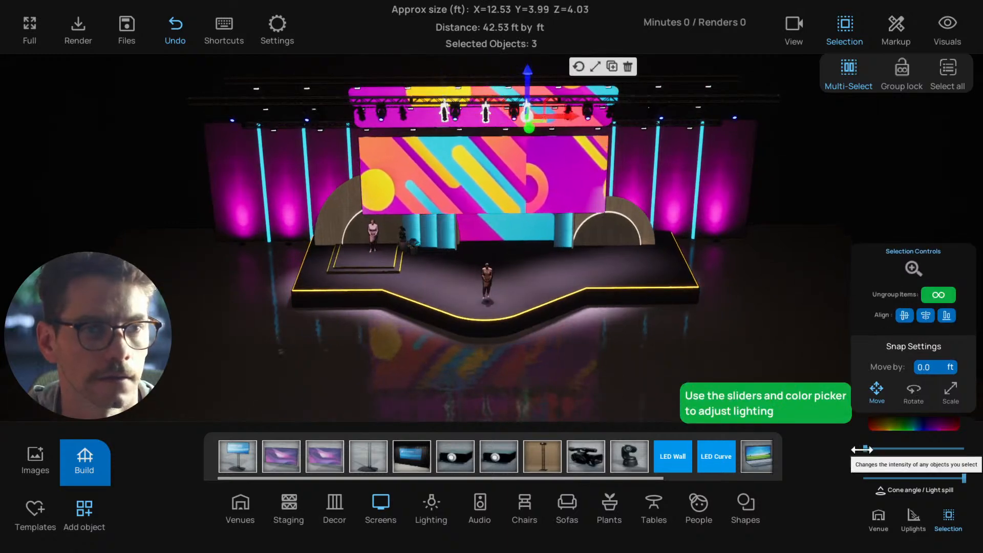
drag(862, 450, 878, 451)
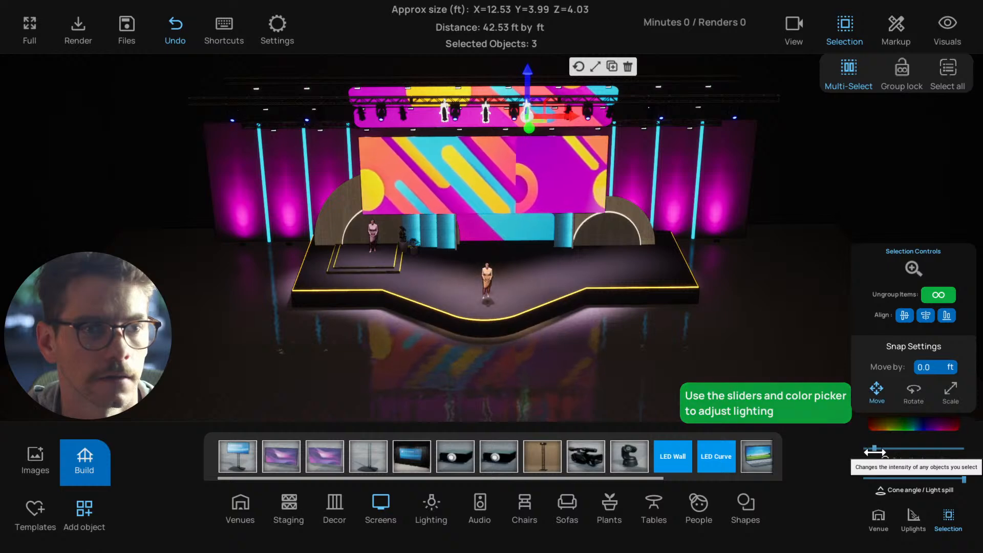
drag(580, 381, 689, 320)
scroll(600, 306, up, 5)
scroll(601, 319, up, 2)
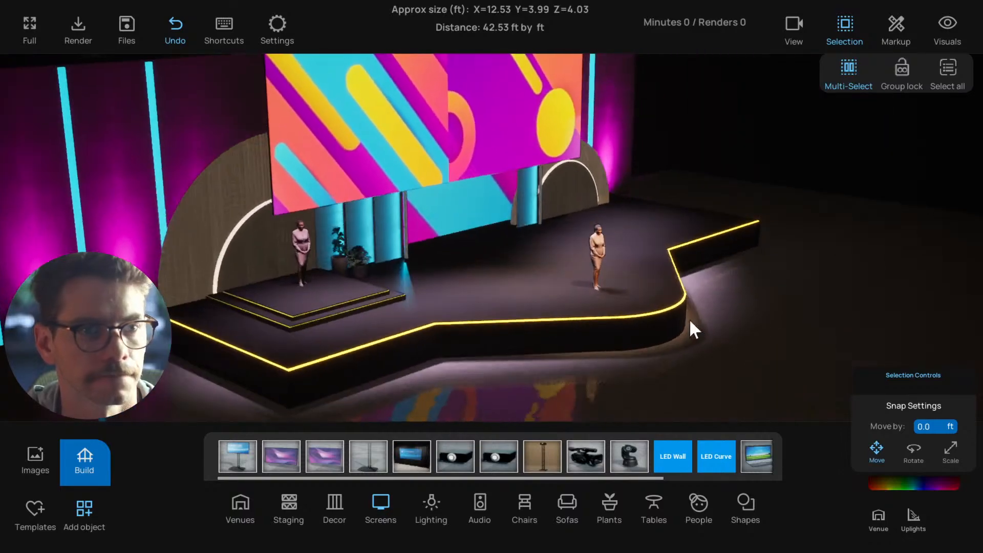
Turn group lock back on, select the lower back screen with its grouped pieces, deselect them, and save the project
click(473, 212)
drag(527, 289, 431, 303)
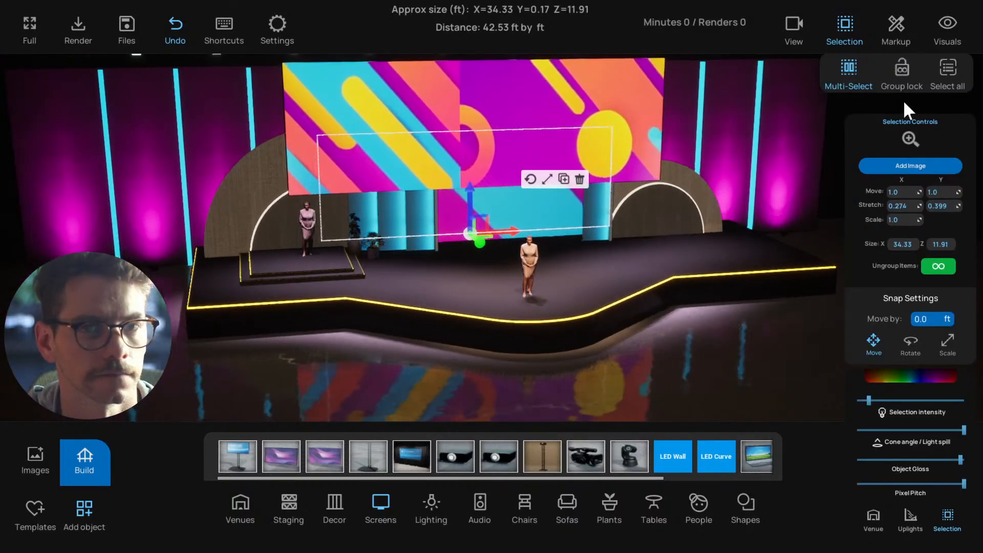
click(901, 77)
click(516, 211)
scroll(500, 239, down, 2)
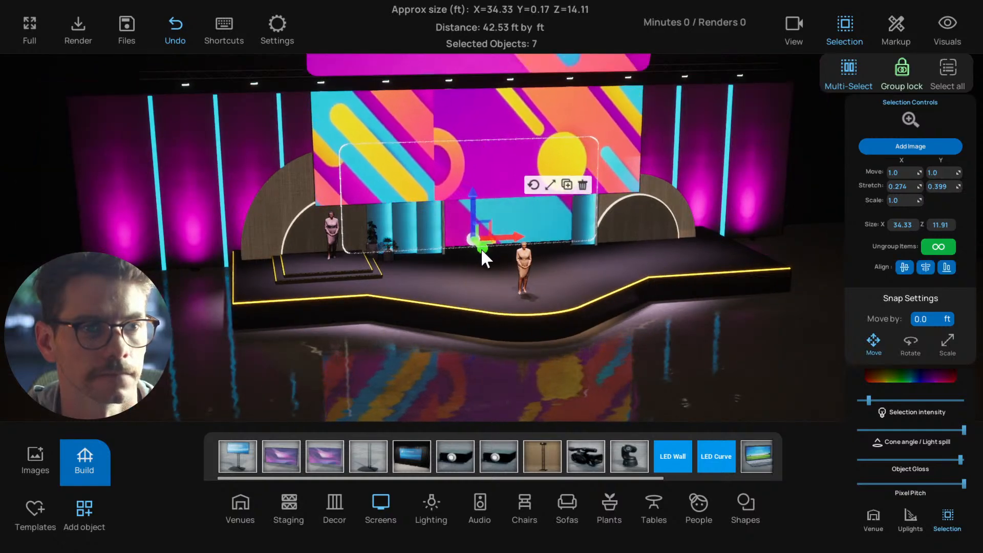
scroll(481, 317, down, 2)
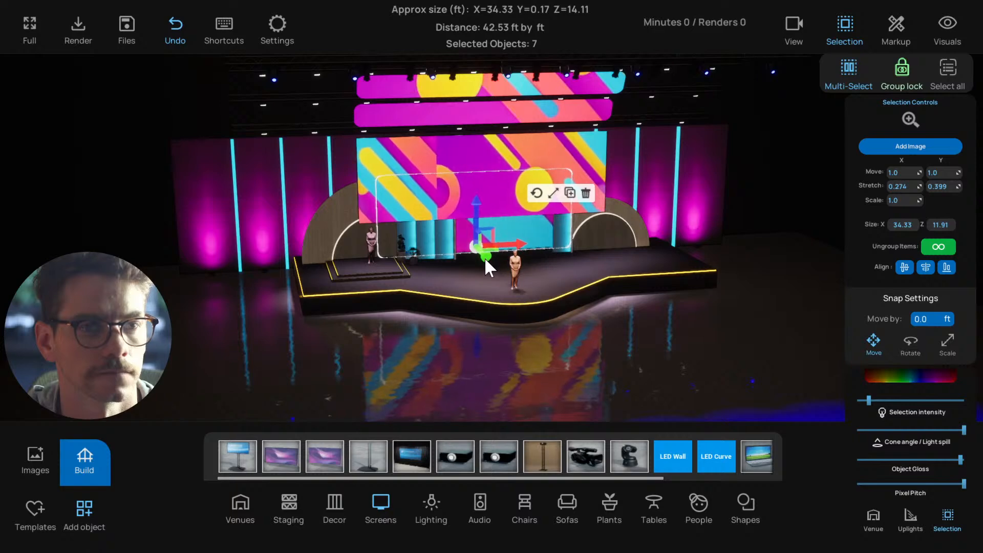
click(530, 343)
drag(529, 347, 467, 311)
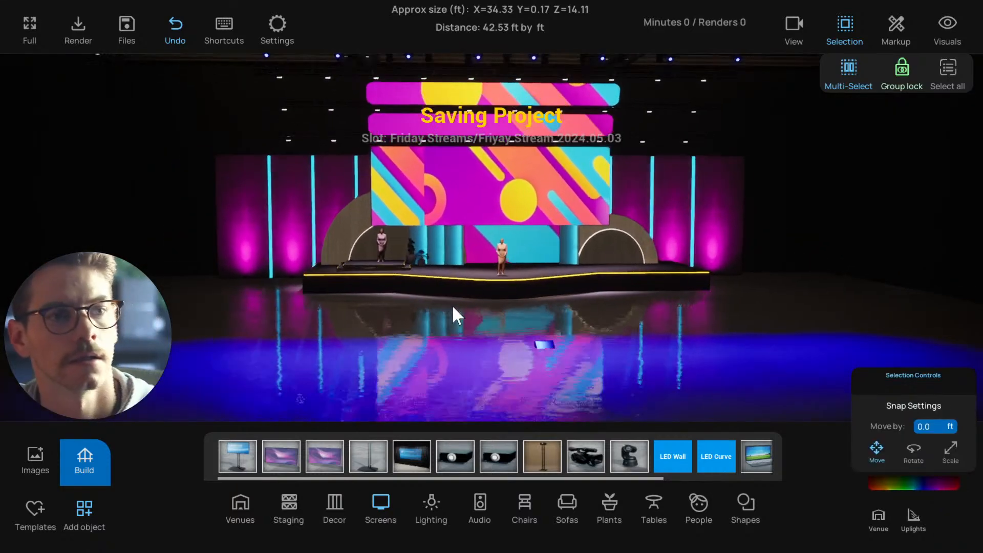
Select all three rows of small overhead lights around the upper screens and set their colour to amber, hex sRGB FCA600FF
drag(523, 279, 529, 275)
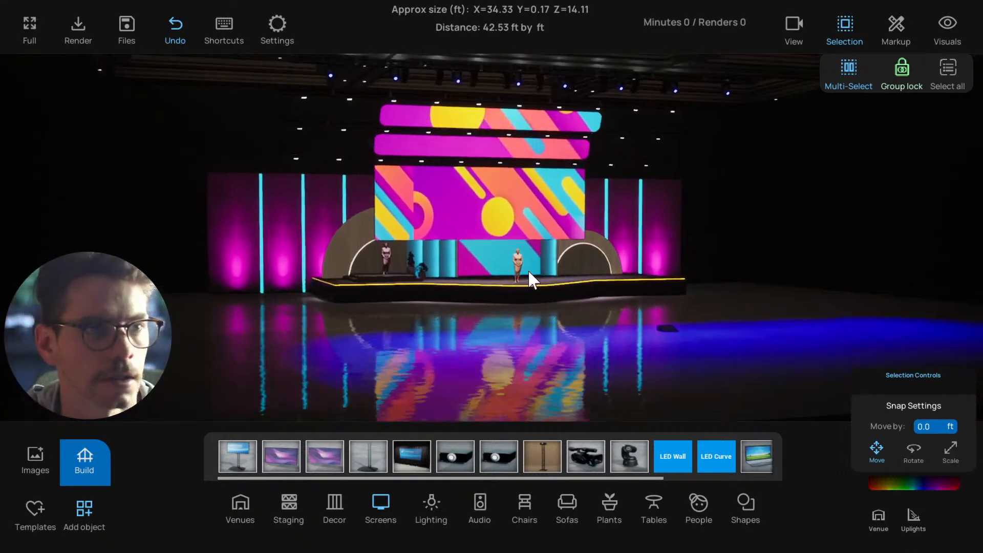
click(350, 97)
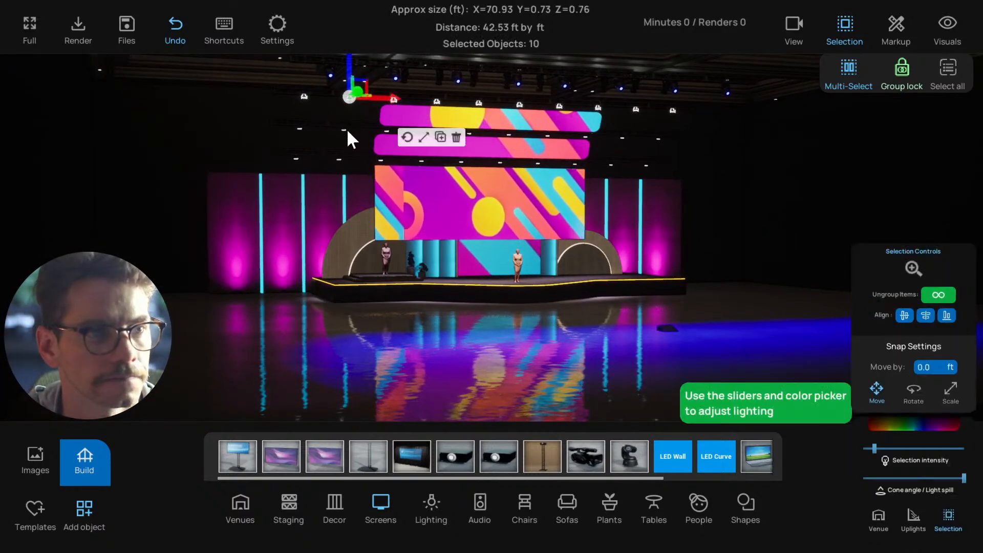
click(345, 129)
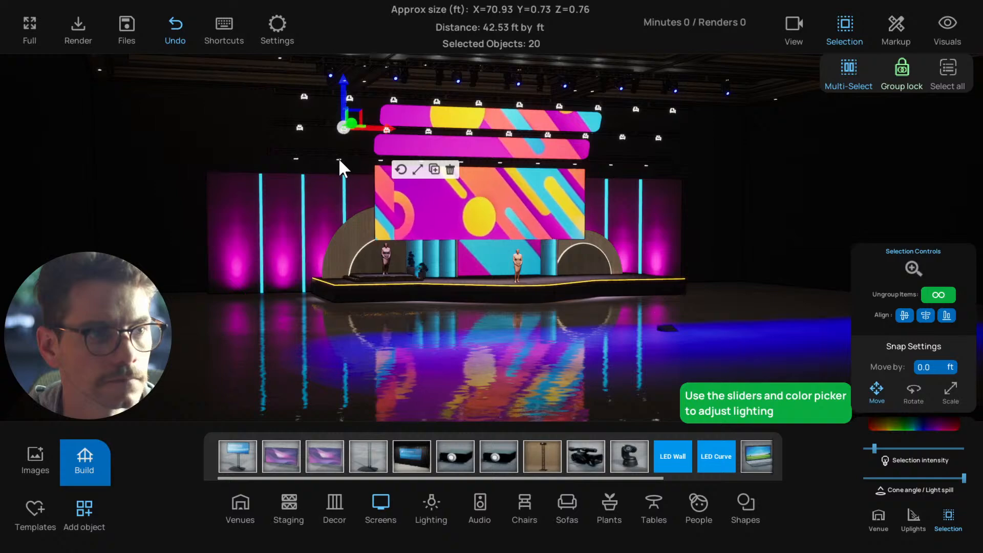
click(339, 159)
scroll(560, 212, up, 2)
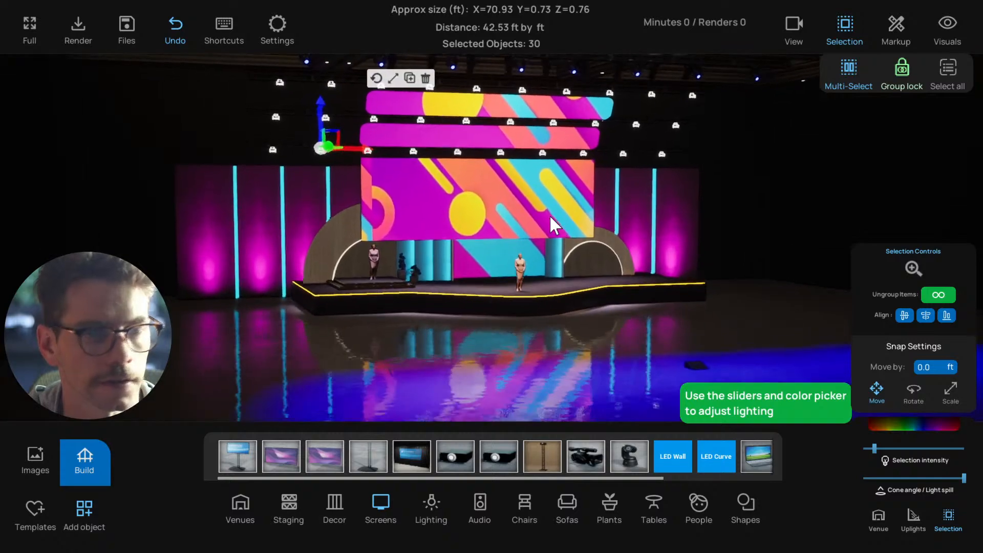
right_drag(554, 232, 517, 225)
click(927, 426)
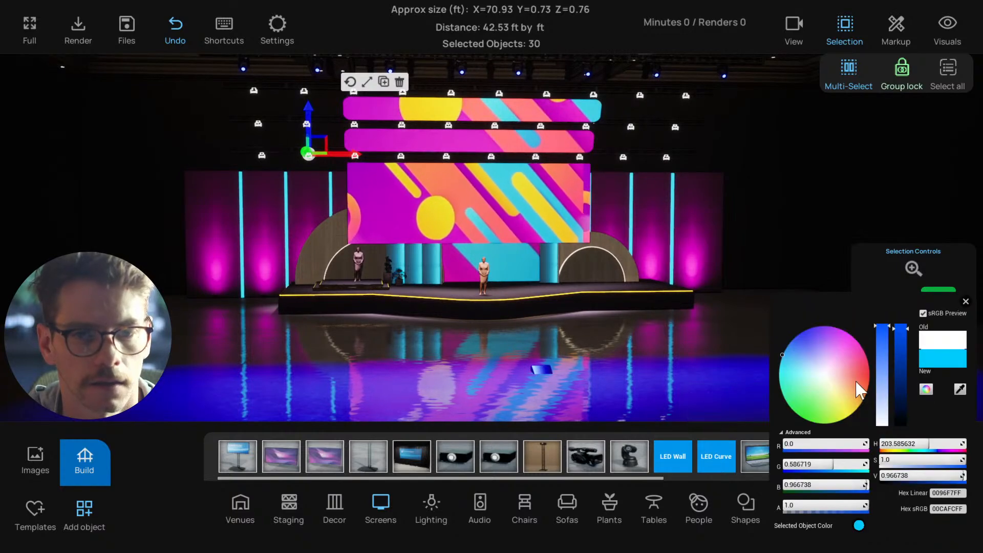
mouse_move(855, 382)
mouse_down()
mouse_move(867, 375)
mouse_move(867, 392)
mouse_up()
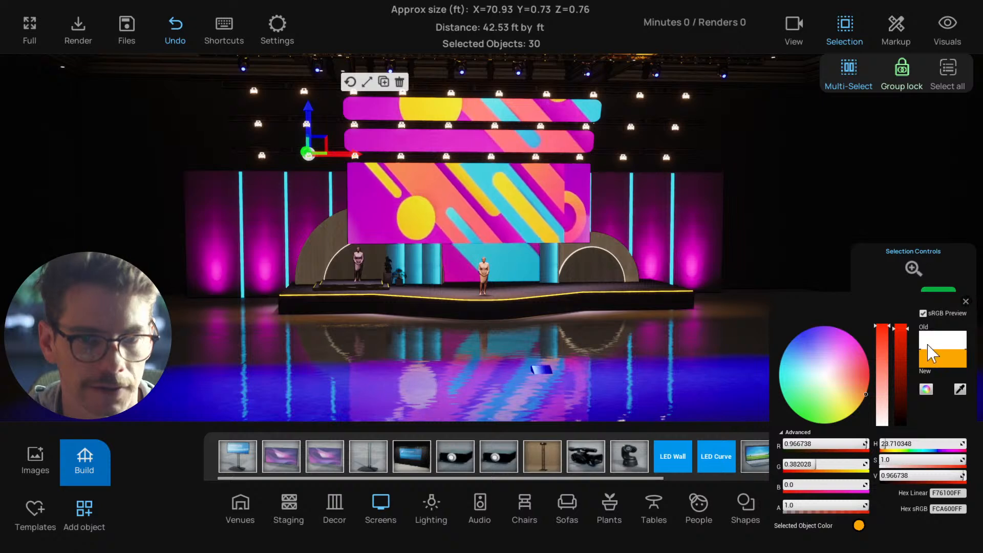
click(966, 302)
Raise the intensity of the amber overhead lights to a high level, deselect them, and check the whole set
drag(877, 448, 901, 447)
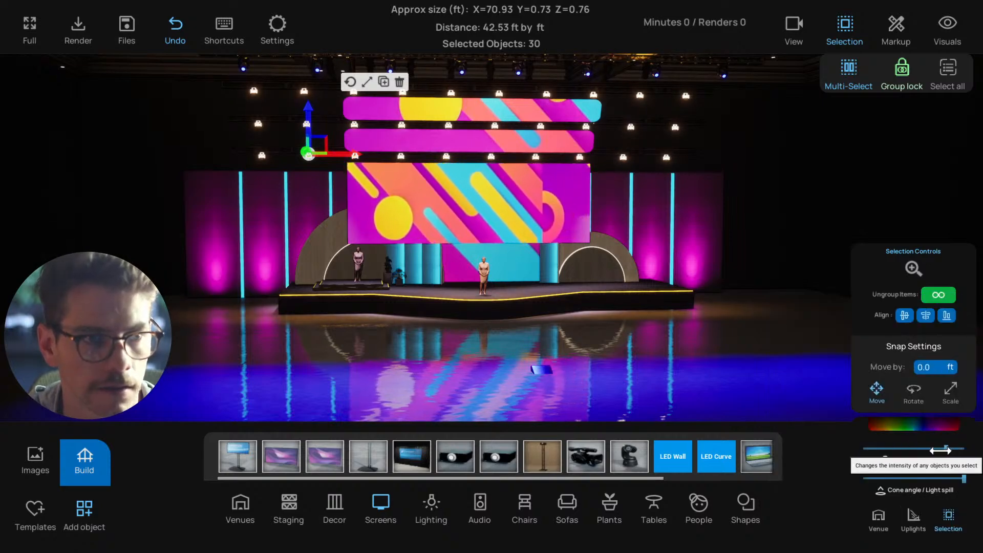
click(740, 349)
scroll(740, 349, down, 4)
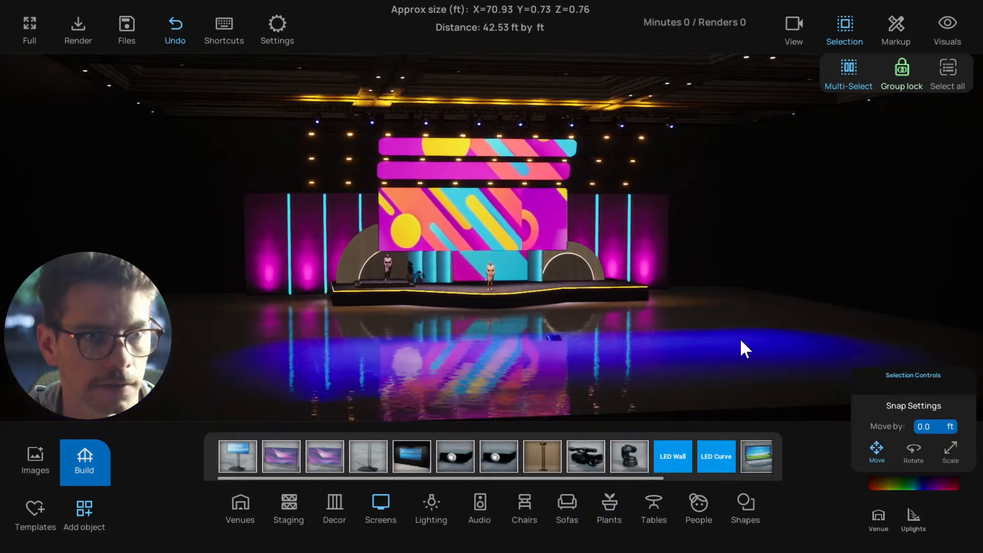
Turn on the haze effect and inspect the overhead light beams around the stage
scroll(740, 340, up, 2)
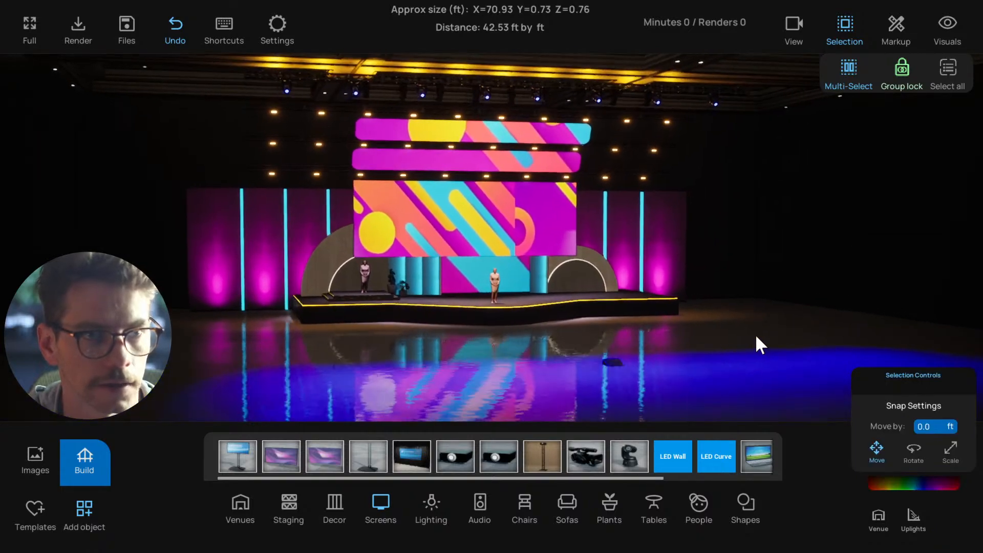
click(948, 26)
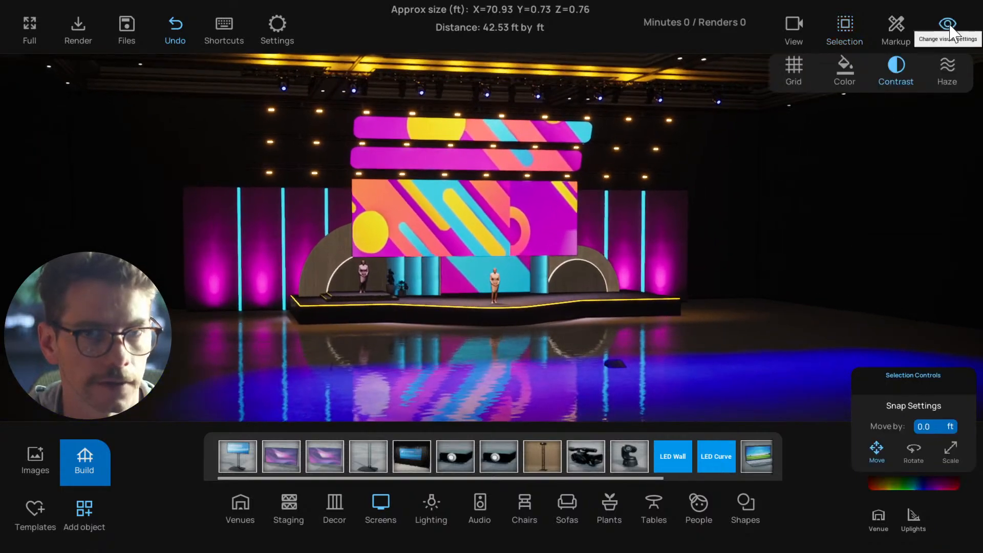
click(950, 65)
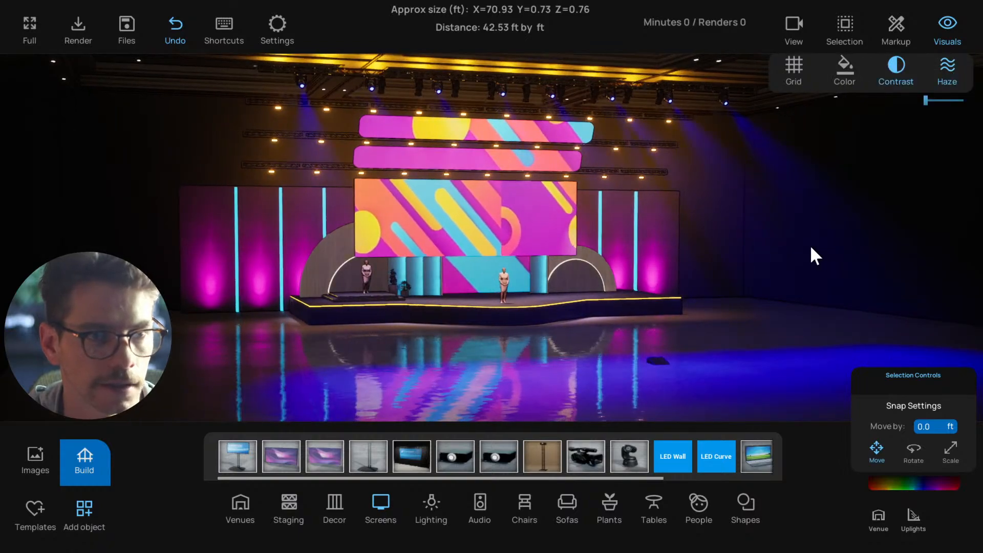
mouse_move(810, 245)
mouse_down()
mouse_move(678, 252)
mouse_move(799, 250)
mouse_up()
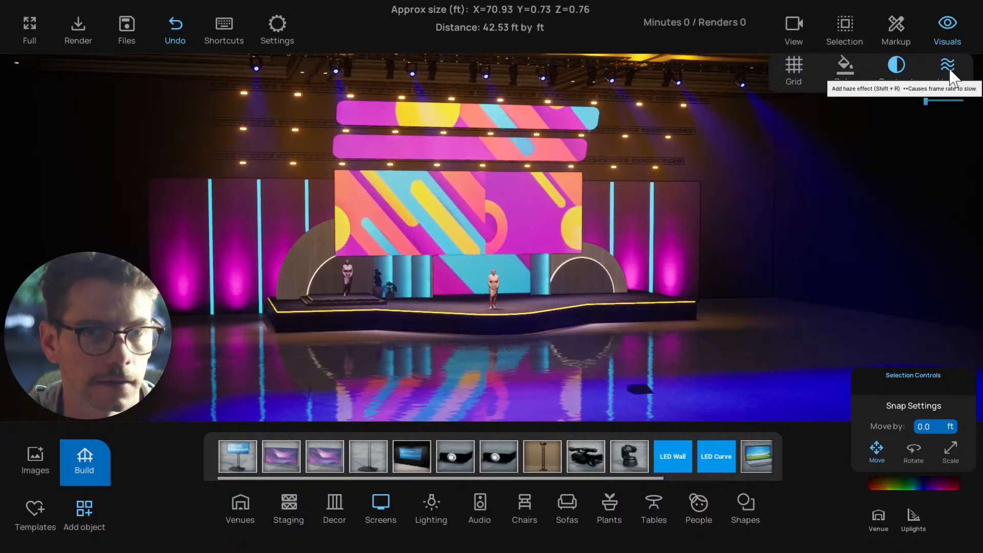
scroll(654, 86, down, 1)
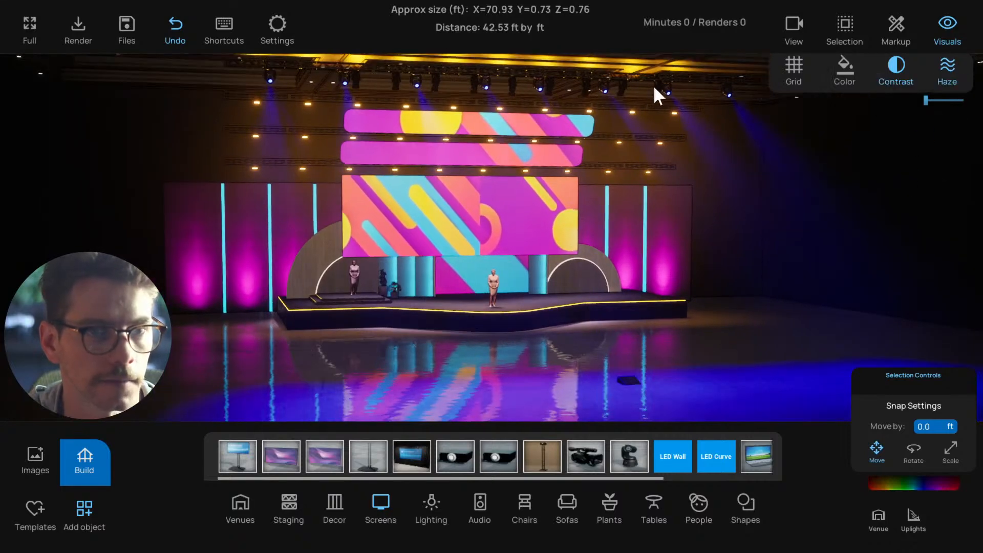
Select the eight blue overhead spotlights, raise their intensity, and fine-tune the haze density
click(667, 90)
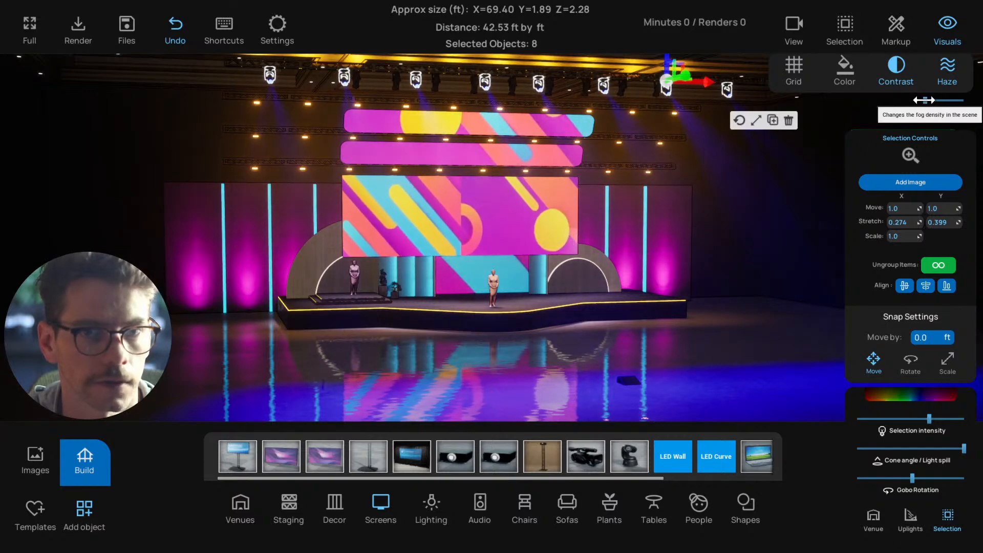
click(946, 64)
click(946, 64)
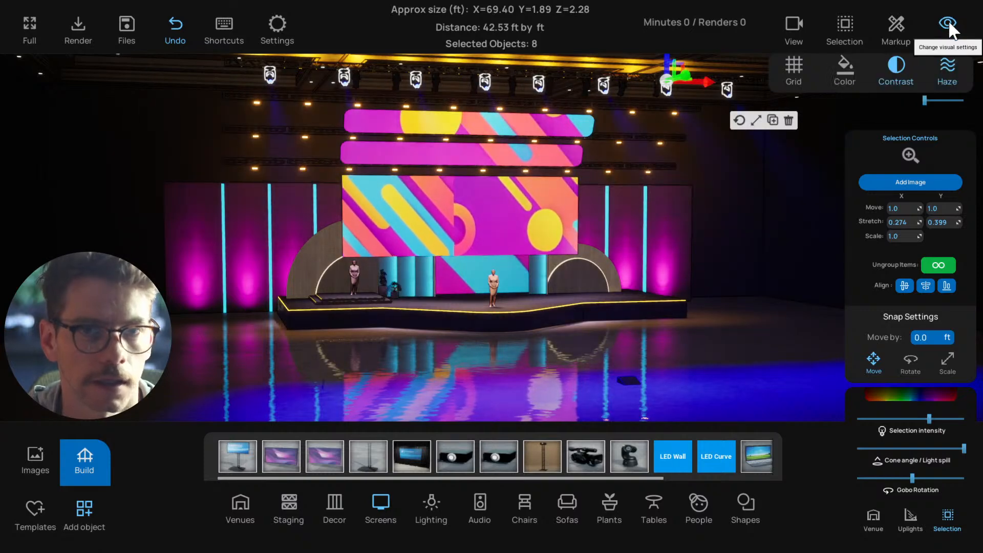
click(947, 23)
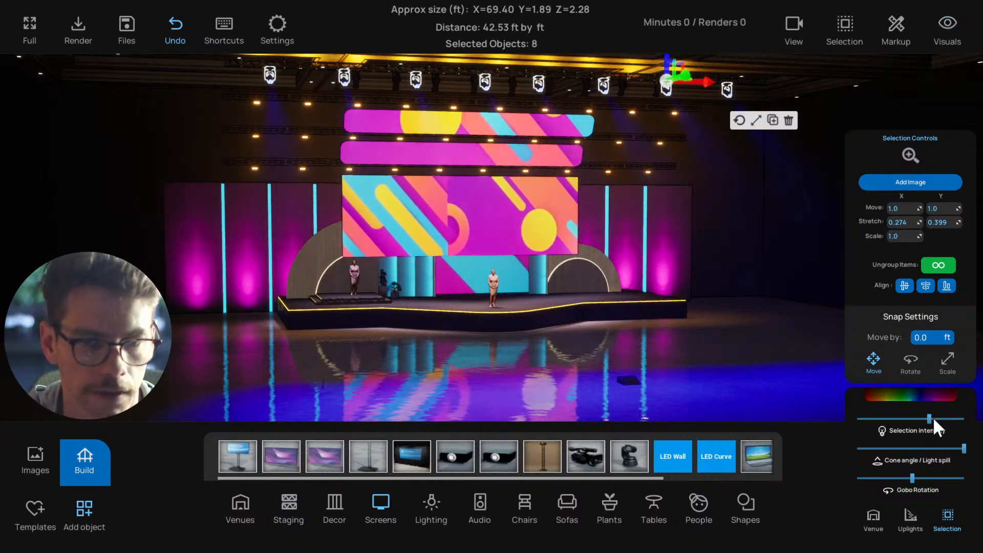
drag(933, 419, 971, 421)
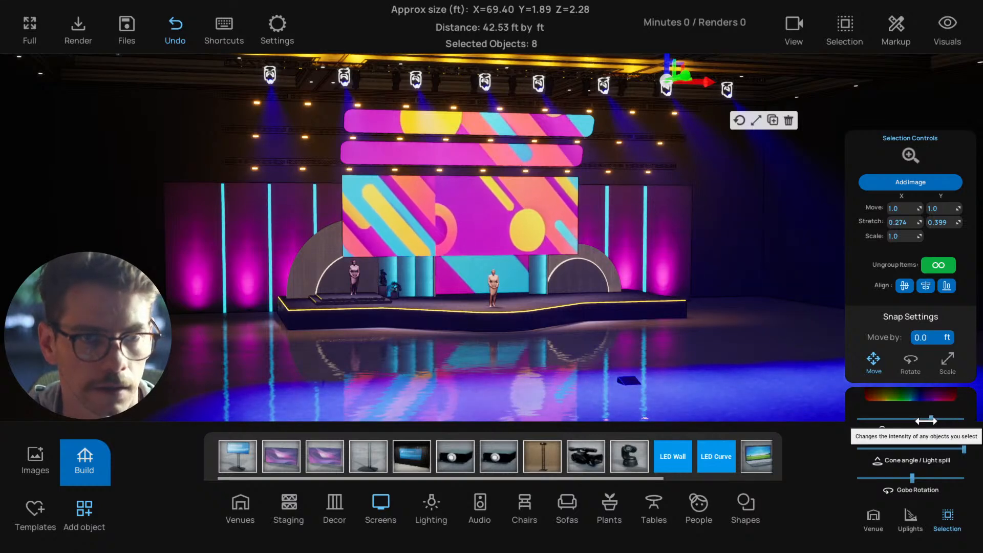
scroll(720, 294, down, 3)
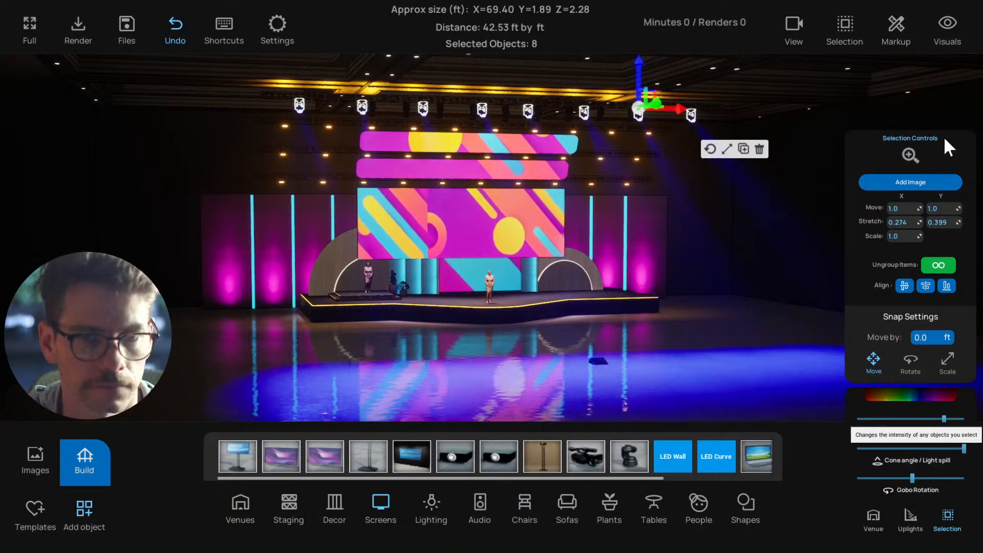
click(945, 32)
click(929, 101)
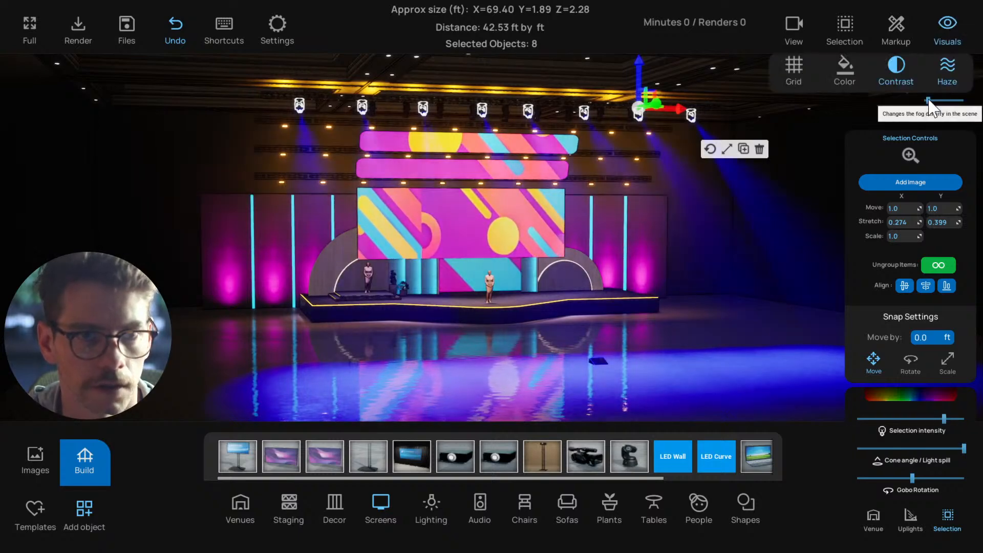
Select all three rows of amber lights around the upper screens, lower their intensity, and deselect them
click(573, 139)
drag(468, 155, 358, 150)
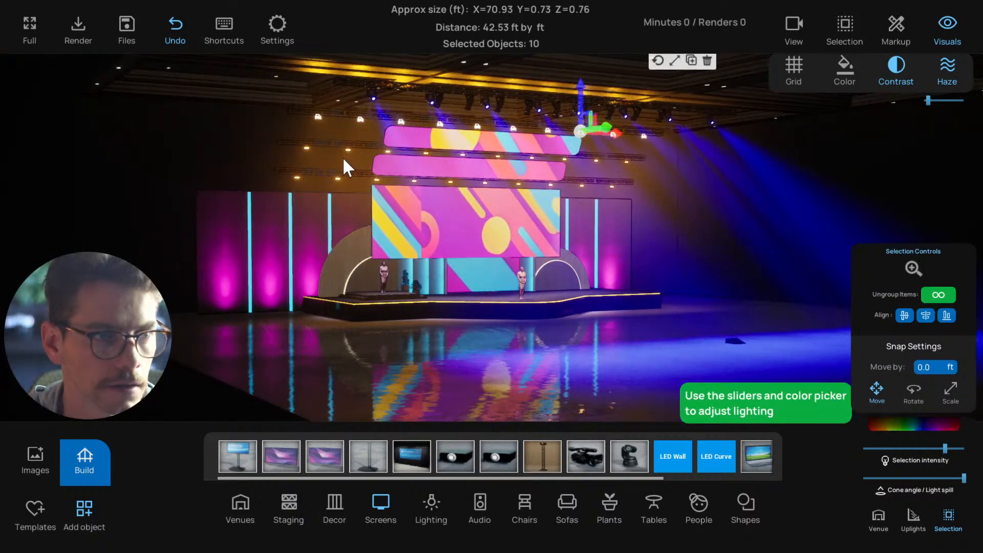
shift+click(348, 150)
shift+click(337, 178)
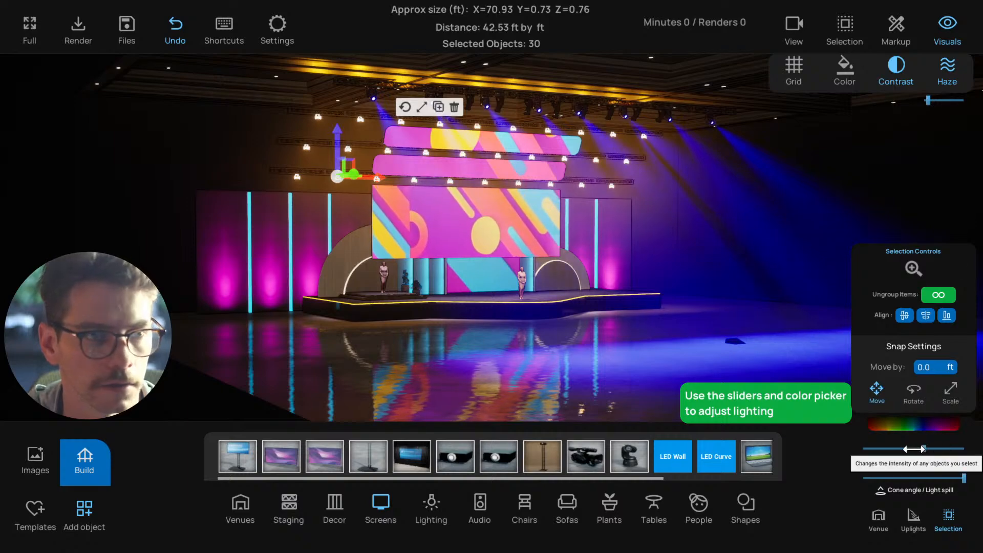
click(744, 282)
Select the eight blue overhead spotlights, reduce their intensity to a low level, and deselect them
drag(742, 280, 702, 141)
click(690, 110)
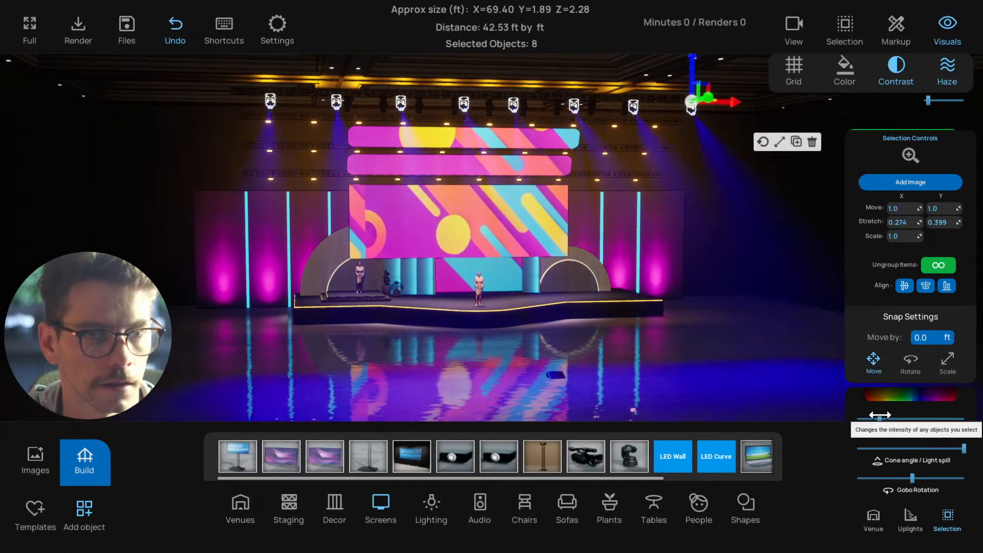
click(781, 336)
drag(781, 336, 768, 314)
click(667, 111)
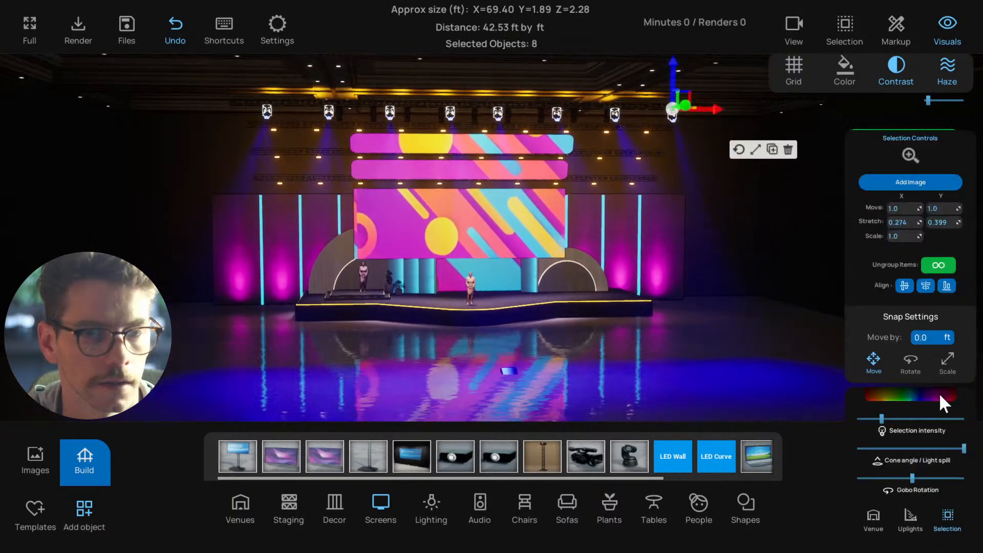
click(783, 324)
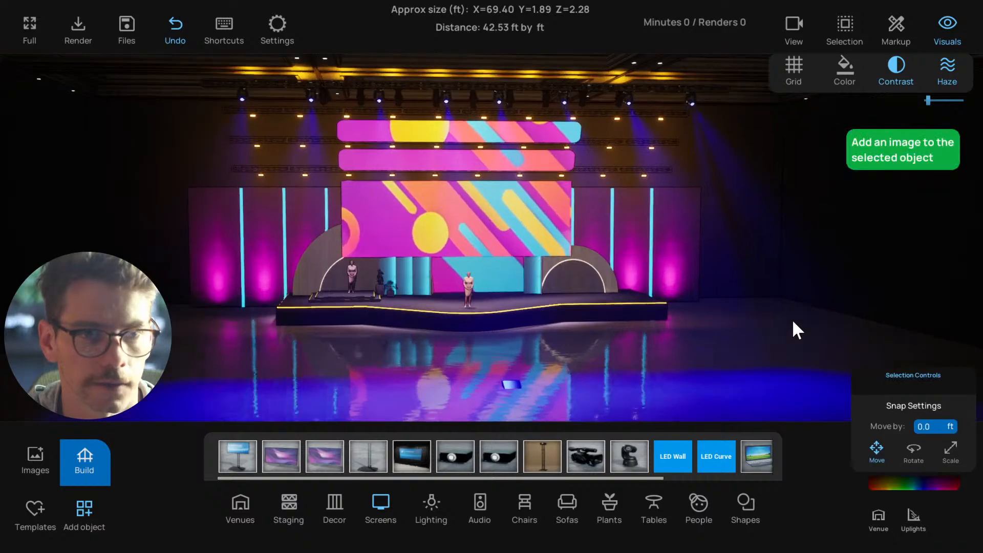
Turn off the haze effect, save the project, and check the stage from closer up
click(947, 66)
key(w)
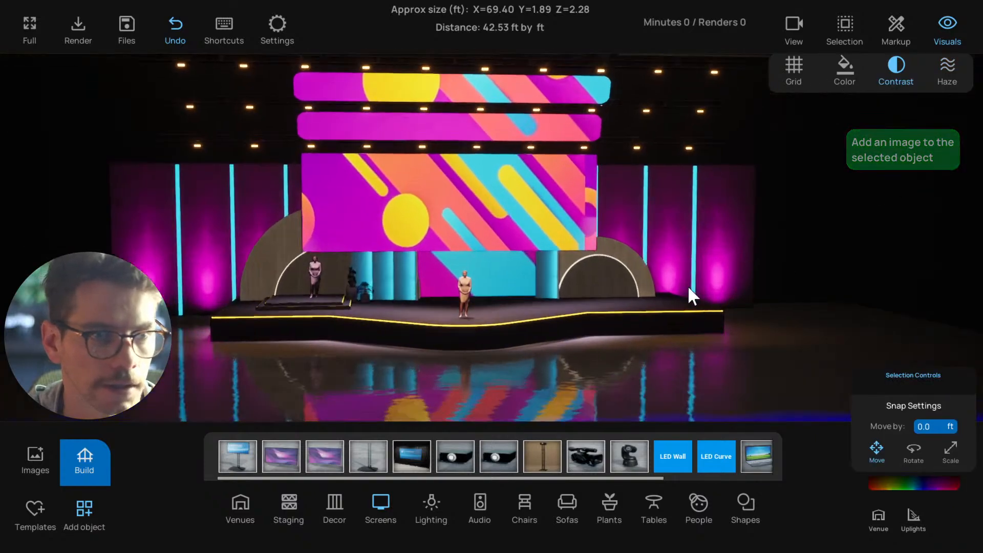
key(a)
key(ctrl+s)
key(s)
right_drag(689, 292, 724, 279)
key(a)
key(s)
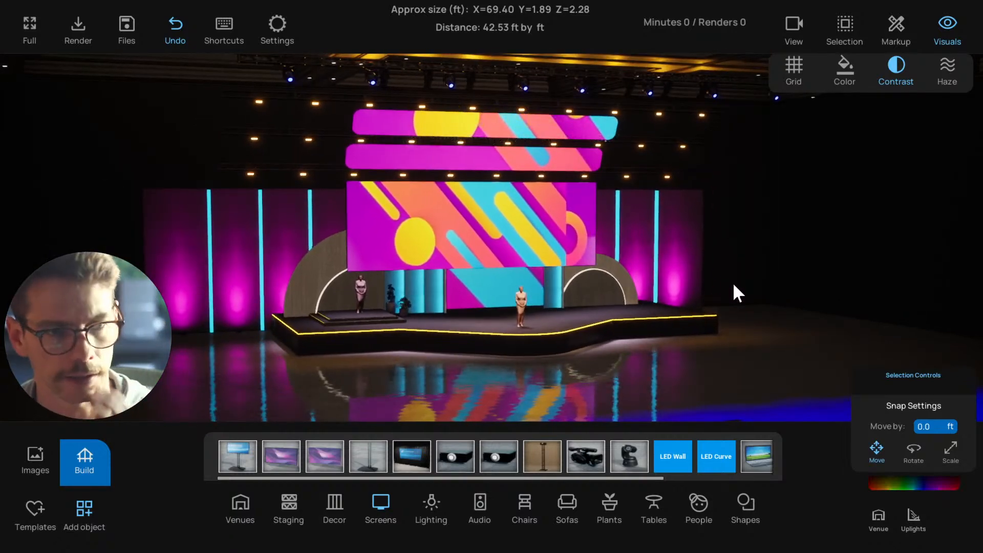
key(w)
Select the large patterned central screen and push it straight back, out of the stage set behind the drapes
key(w)
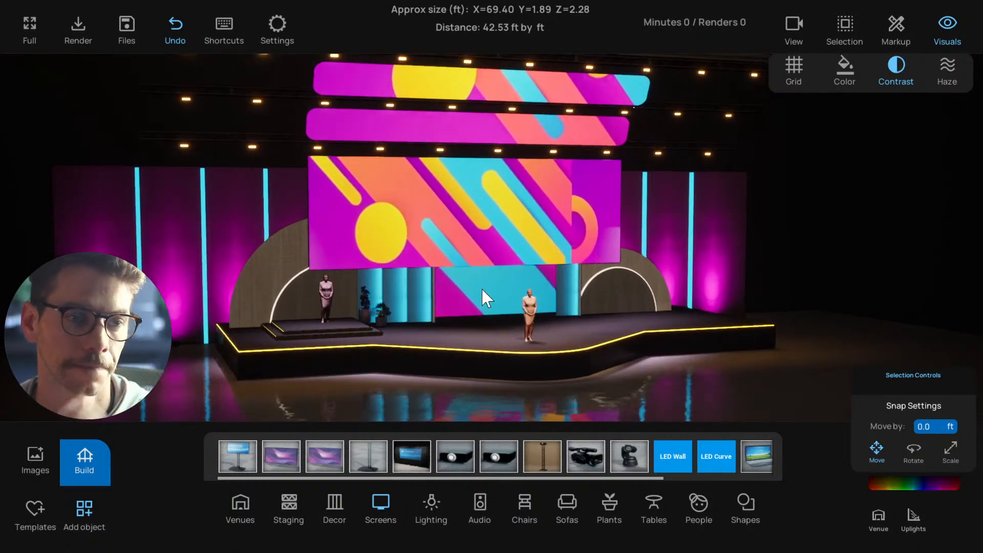
click(469, 231)
key(w)
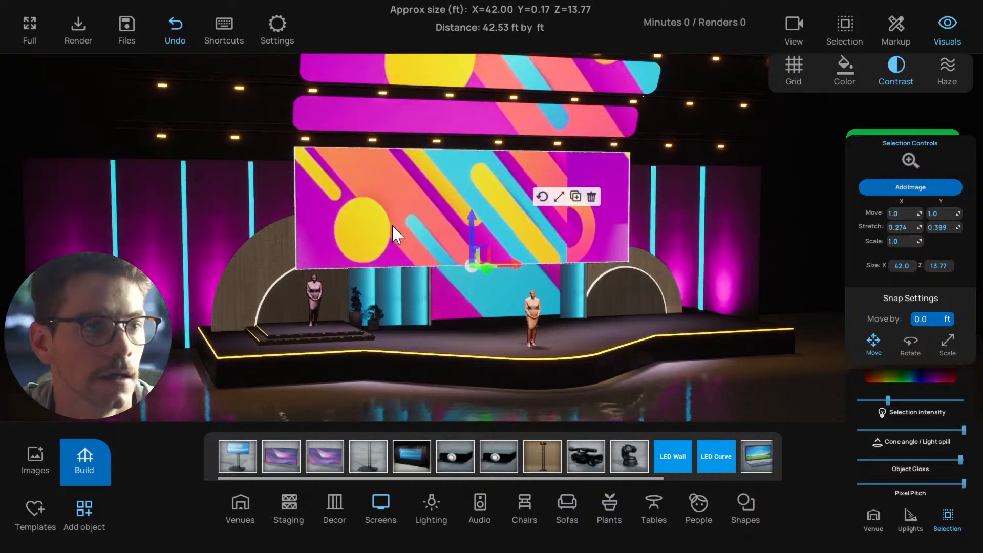
key(s)
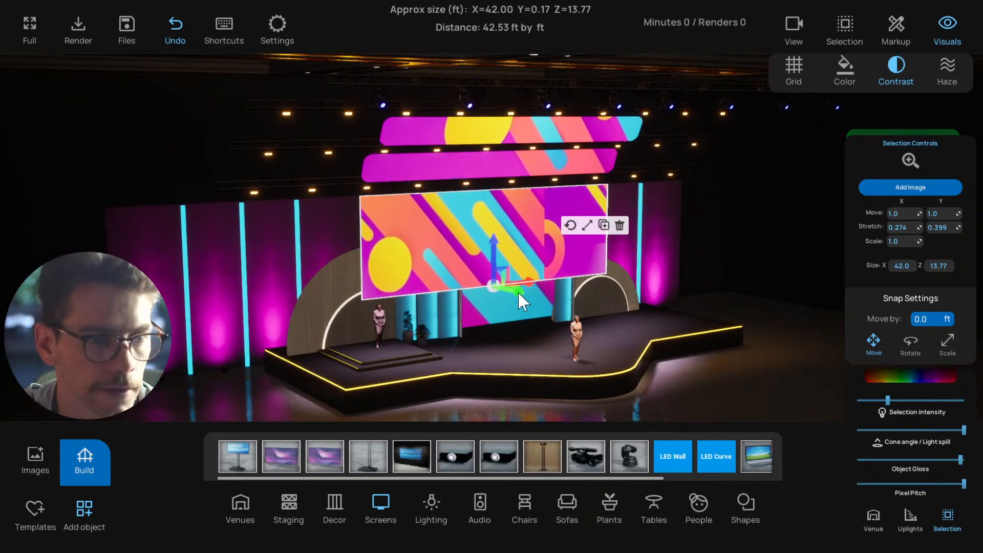
right_drag(473, 259, 529, 288)
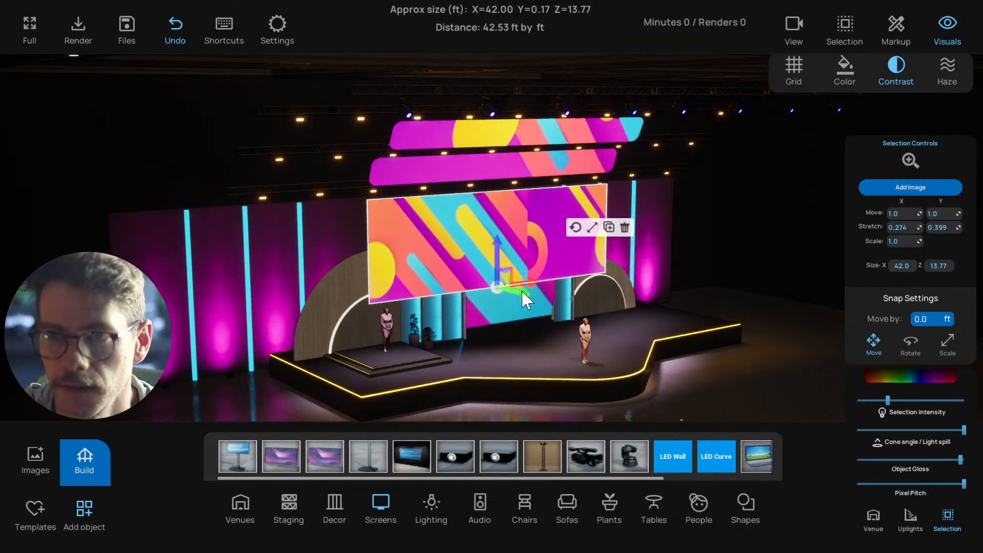
right_drag(474, 273, 444, 262)
Bring the rounded "Hard Truth #1" screen forward from behind the set, place it just in front of the columns, and deselect it
click(342, 148)
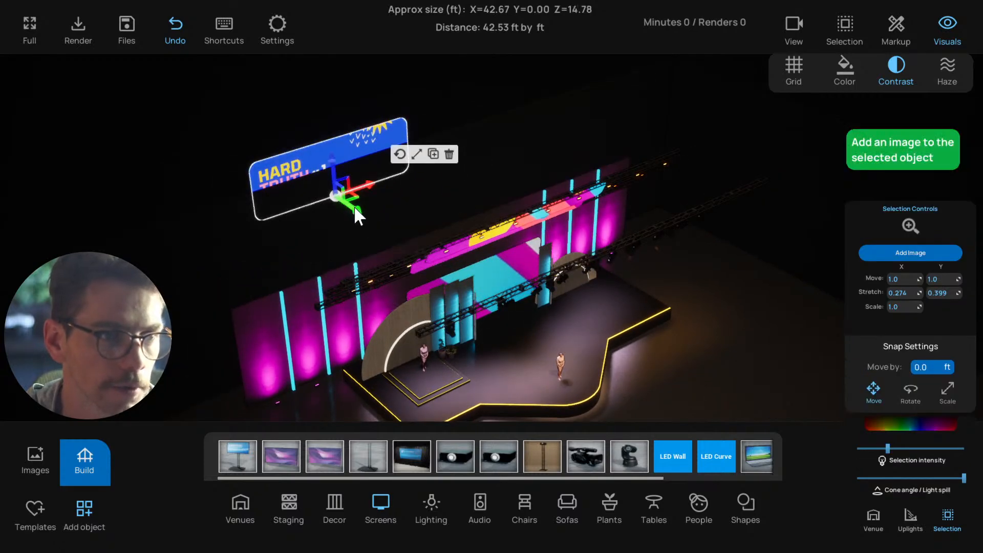
drag(354, 205, 527, 322)
key(f)
scroll(533, 319, down, 5)
right_drag(533, 319, 432, 242)
scroll(433, 244, down, 3)
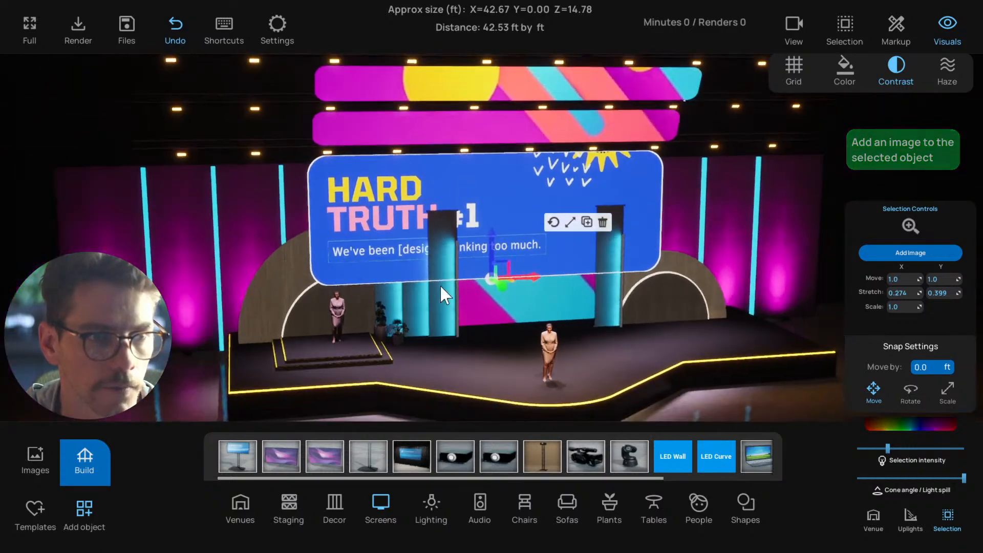
drag(496, 284, 505, 293)
scroll(491, 291, down, 4)
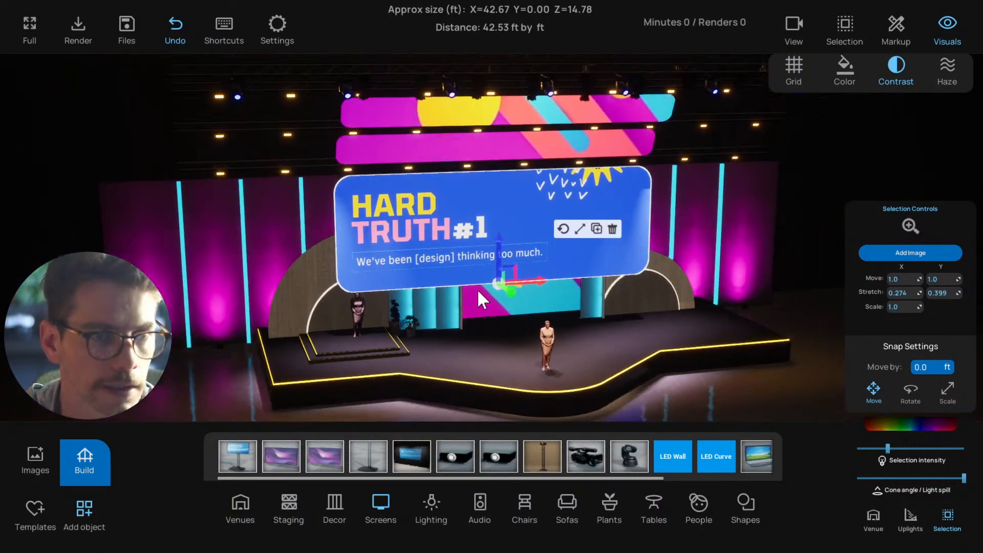
click(191, 392)
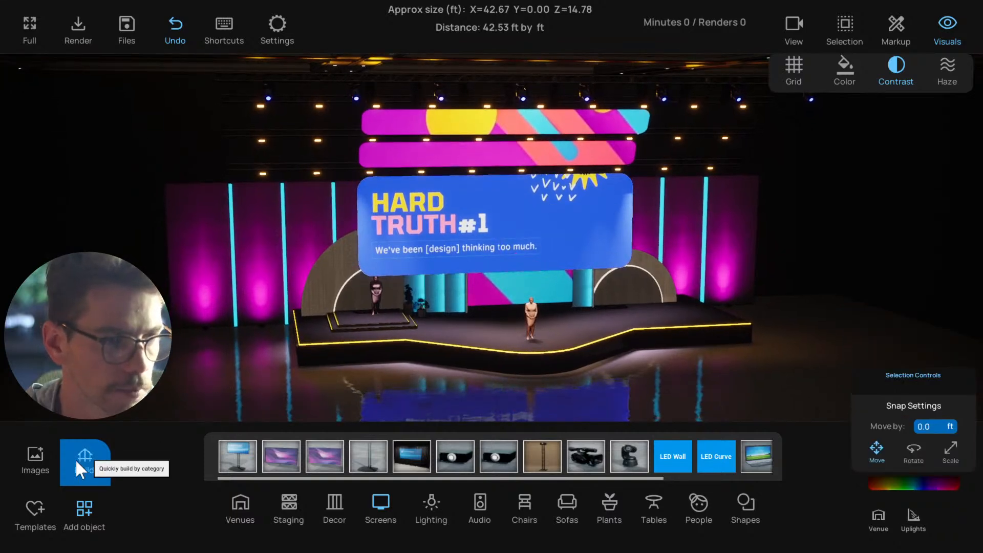
Browse the image library for artwork for the central screen and view the whole set from the front
click(36, 458)
scroll(139, 270, up, 5)
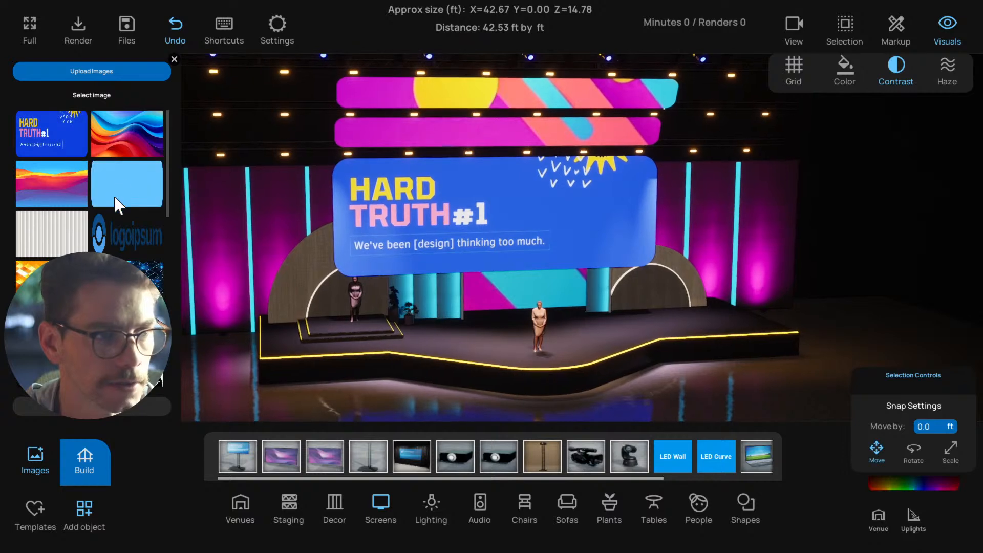
scroll(113, 187, down, 2)
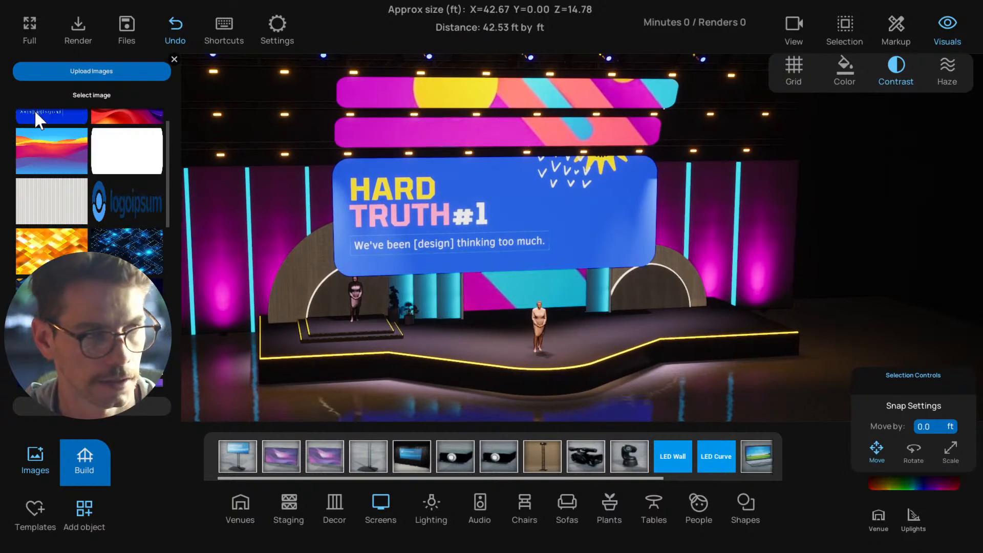
click(377, 205)
scroll(348, 382, down, 3)
click(381, 368)
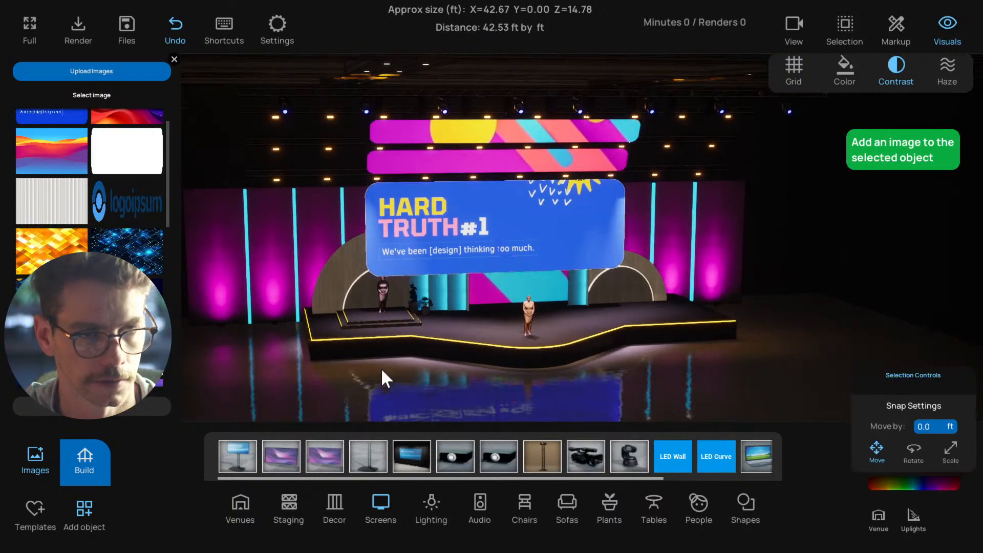
scroll(340, 352, down, 3)
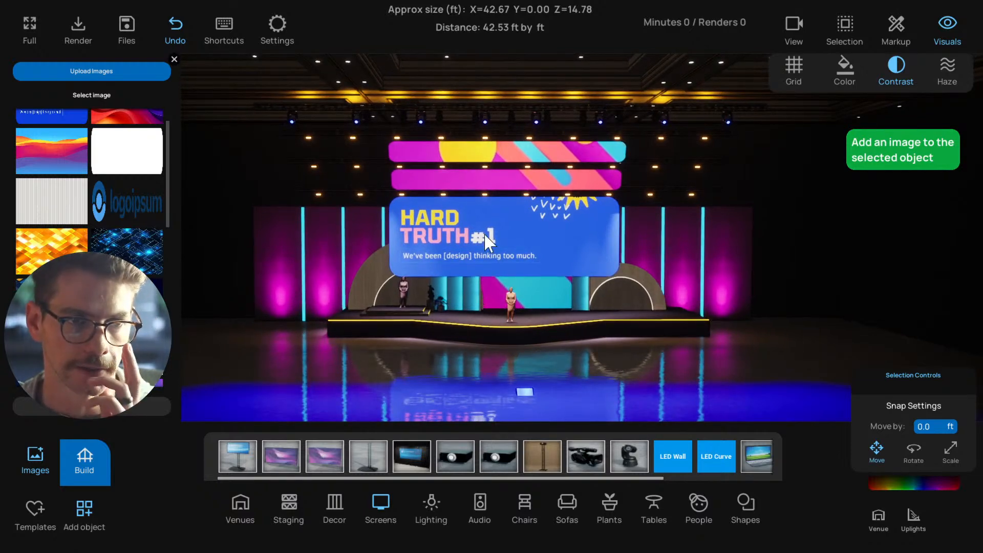
Raise the "Hard Truth #1" screen's intensity slightly, shift it a little back toward the columns, deselect it, and check the front view
click(486, 241)
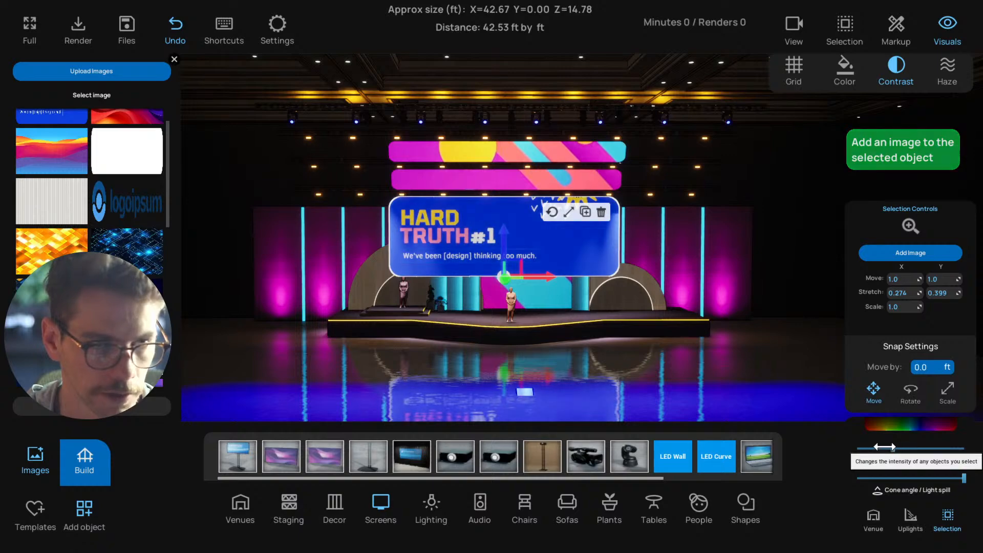
click(636, 353)
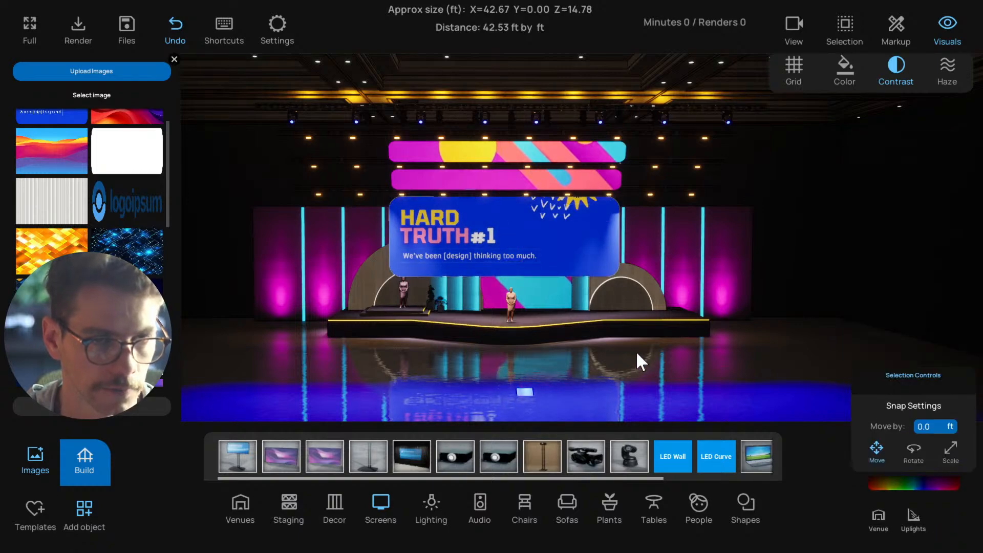
drag(636, 353, 884, 375)
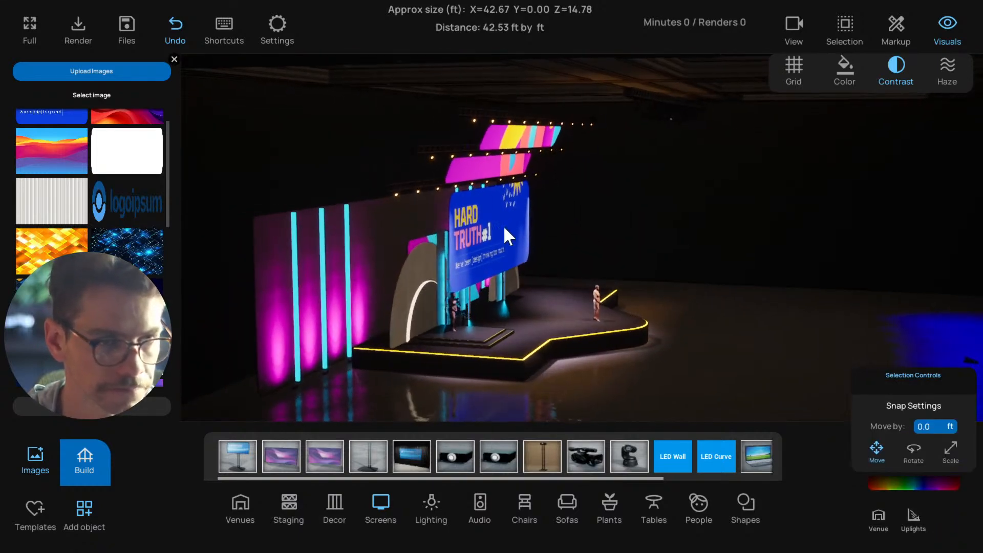
click(504, 228)
drag(517, 273, 505, 269)
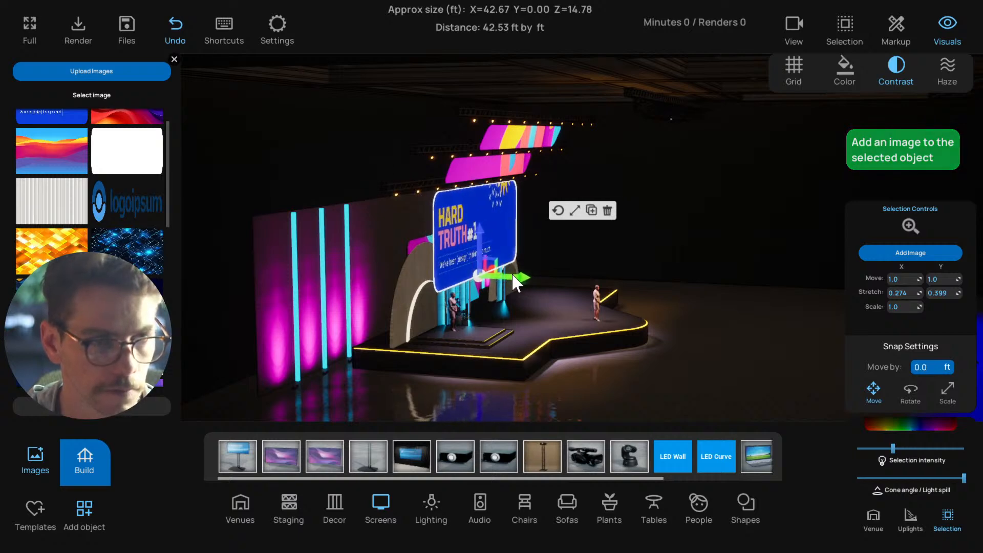
click(677, 280)
drag(678, 279, 446, 267)
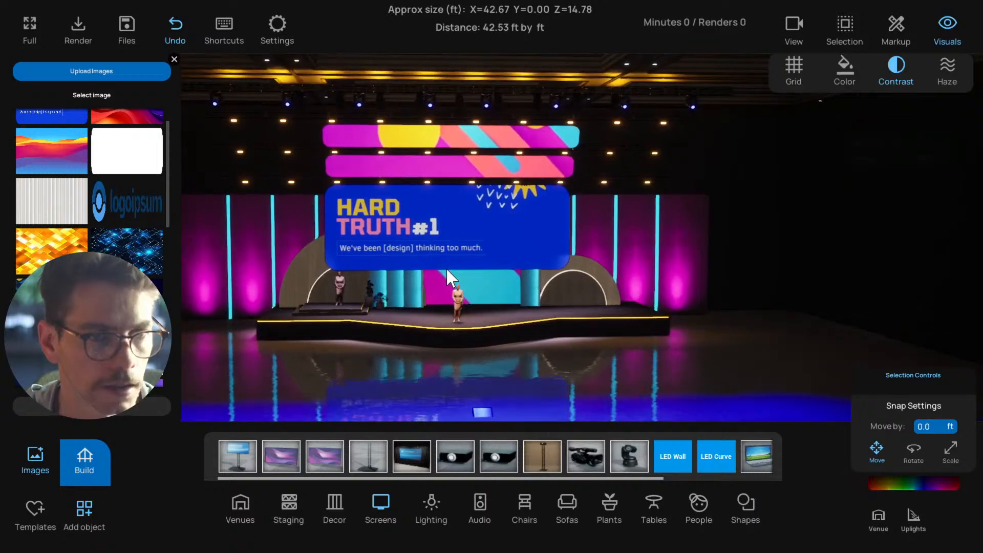
Select the presenter figure standing on the small stepped platform on the stage and delete it
click(466, 250)
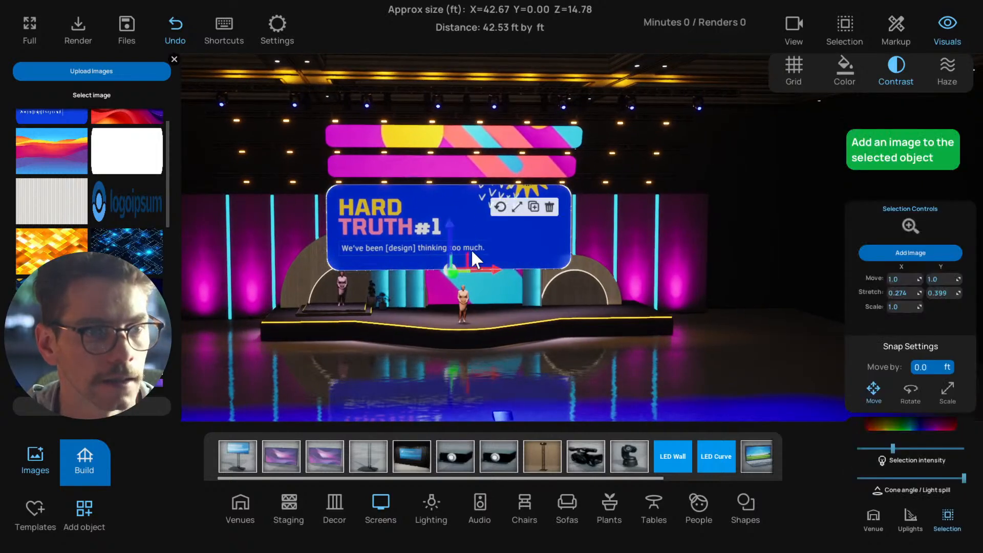
click(331, 367)
click(370, 391)
click(445, 245)
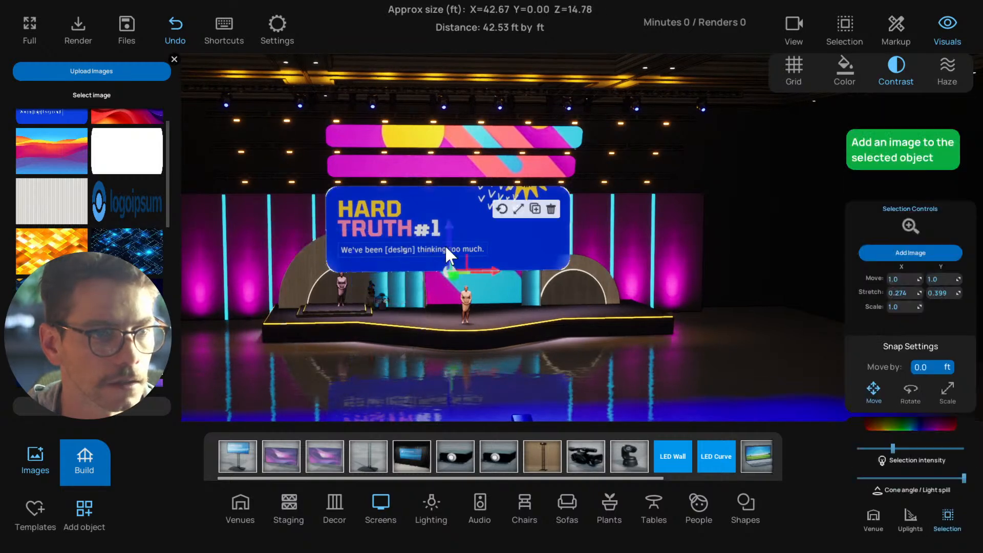
drag(455, 245, 390, 267)
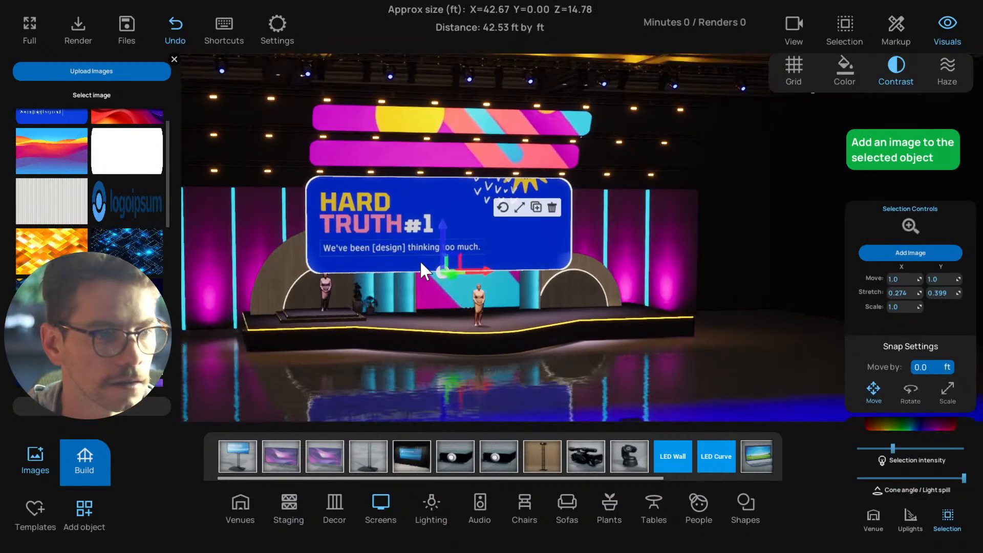
click(324, 292)
click(429, 250)
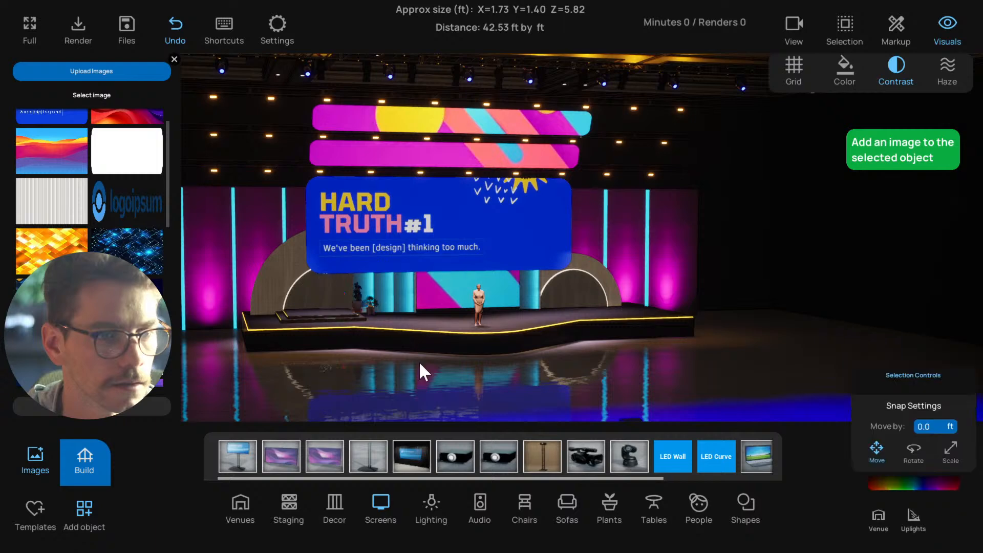
Raise the "Hard Truth #1" screen slightly and reduce its height to about 13 ft, keeping its top edge just below the strip screens
click(314, 282)
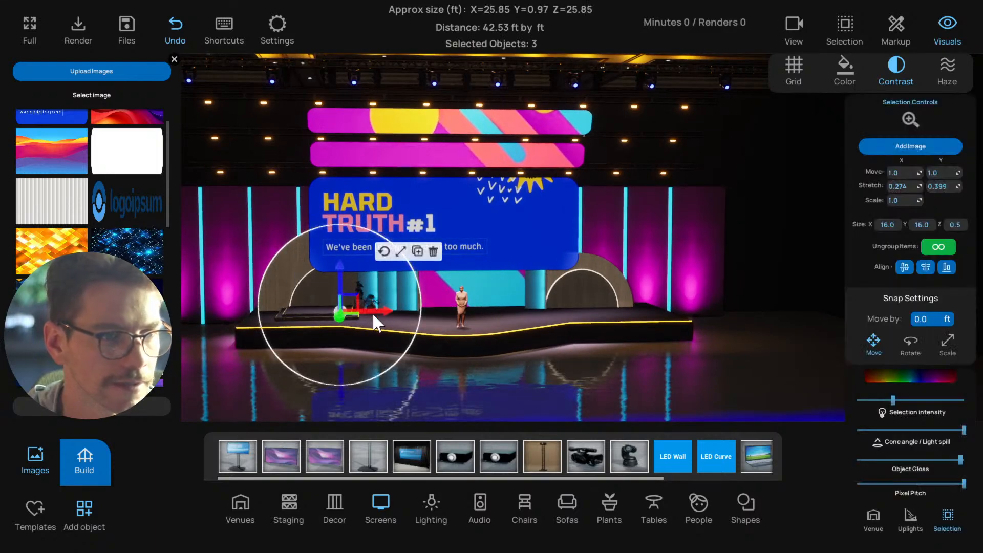
drag(339, 281, 339, 273)
click(517, 232)
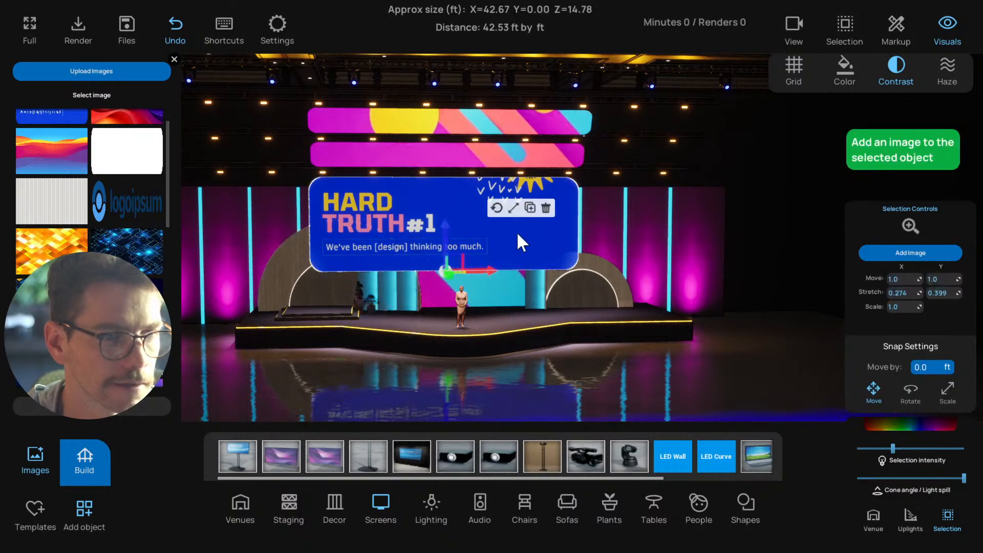
mouse_move(446, 226)
mouse_down()
mouse_move(449, 211)
mouse_move(446, 219)
mouse_up()
click(496, 208)
click(514, 197)
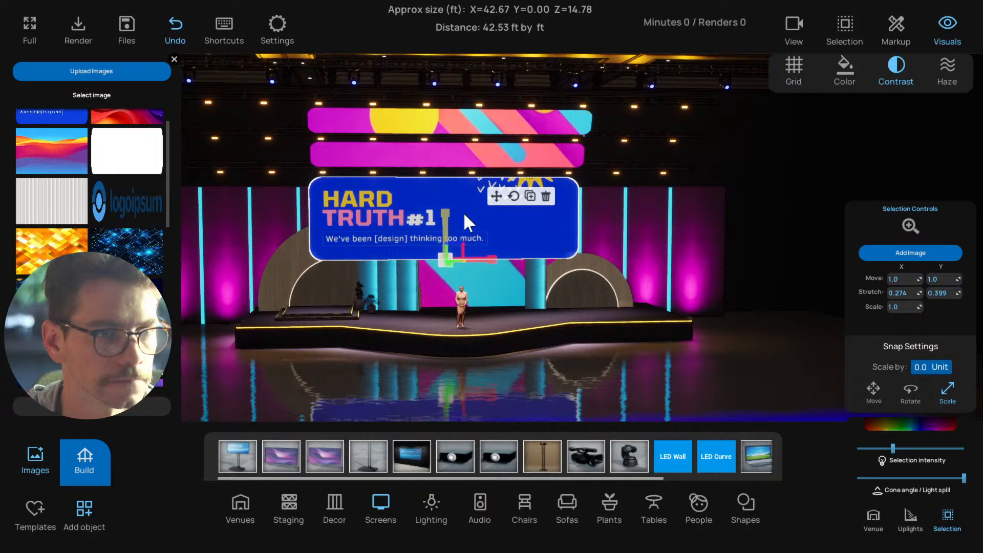
click(498, 198)
Deselect the "Hard Truth #1" screen and save the project
scroll(377, 373, down, 1)
drag(377, 372, 400, 367)
scroll(440, 367, down, 4)
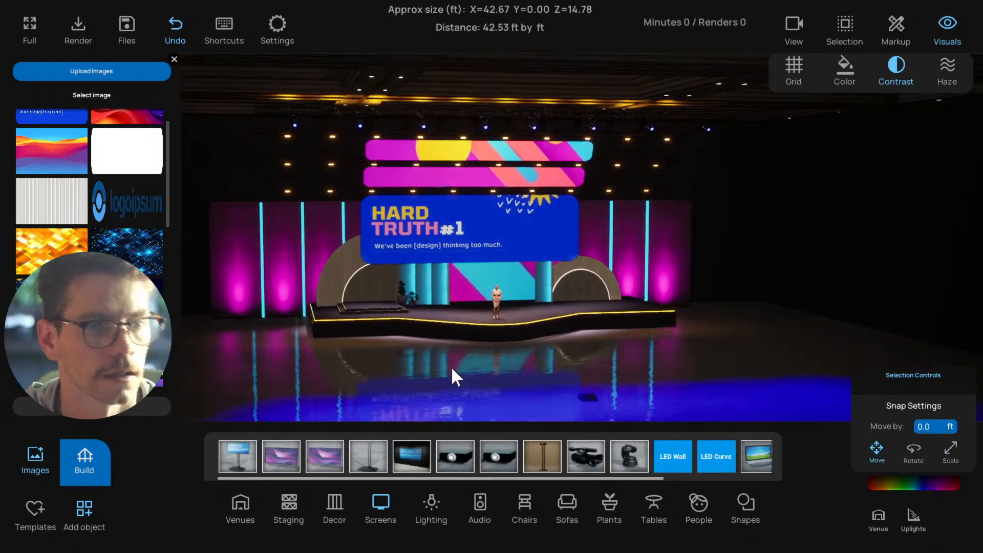
key(ctrl+s)
Lower the "Hard Truth #1" screen slightly, stretch its height a little to keep the top edge in place, and deselect it
click(432, 254)
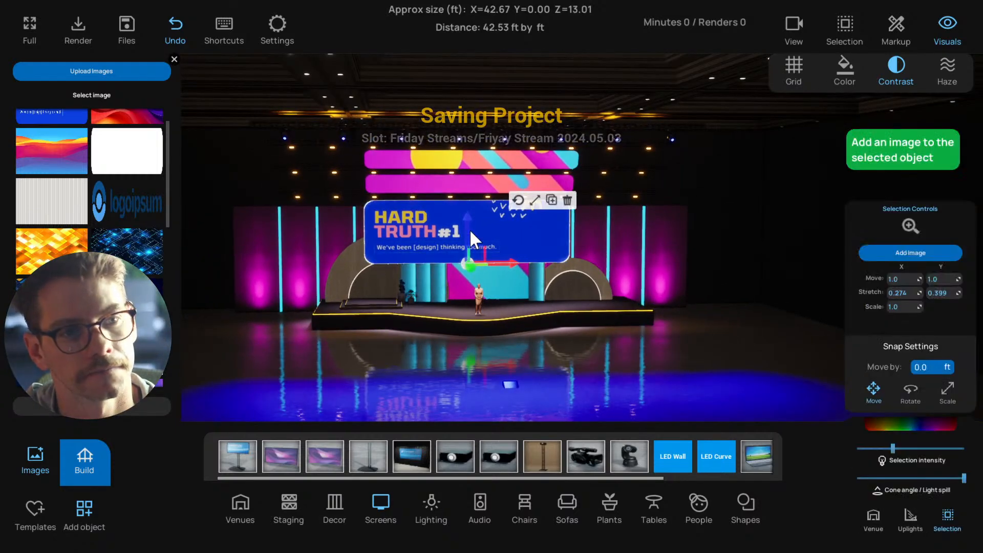
click(534, 202)
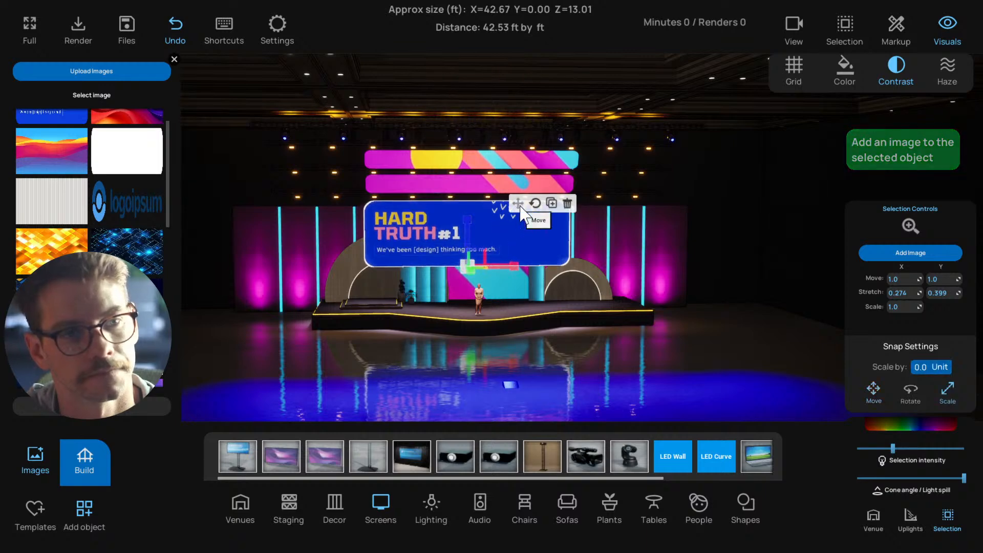
click(351, 363)
Bring the large patterned screen forward from behind the set to just in front of the "Hard Truth #1" screen
scroll(422, 357, up, 3)
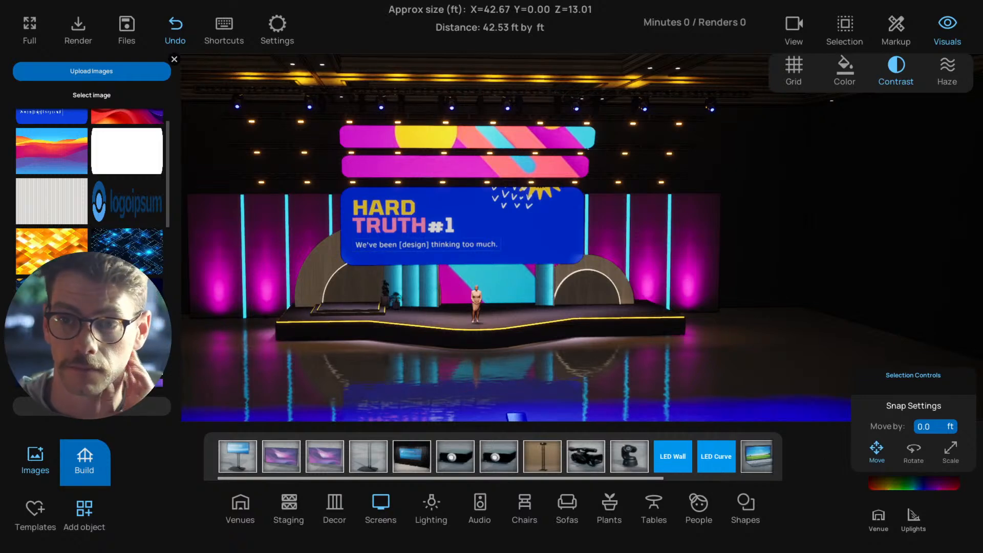
drag(587, 408, 434, 197)
click(541, 284)
drag(477, 228, 320, 136)
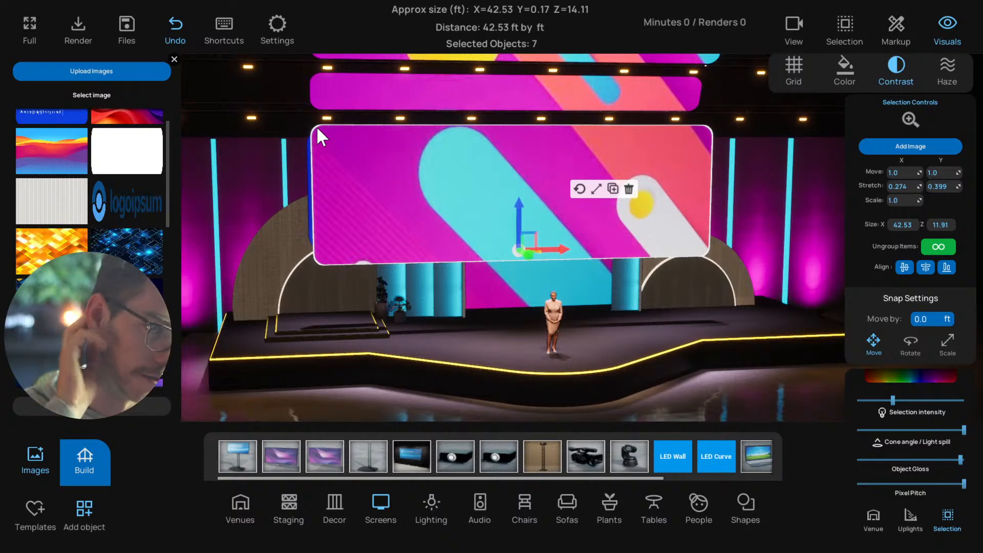
Select the patterned central screen and turn off group lock to allow picking its parts individually
click(288, 259)
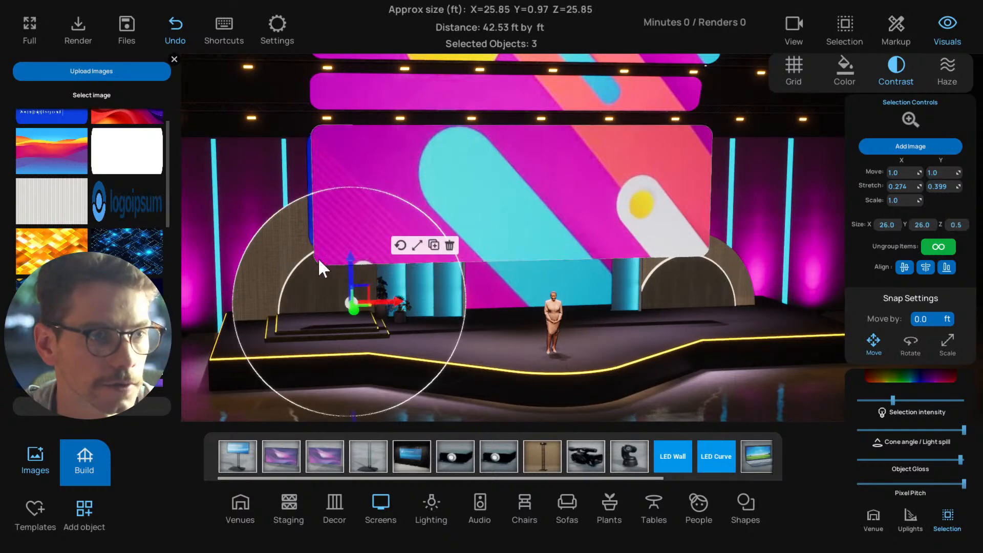
click(537, 383)
click(454, 190)
click(848, 28)
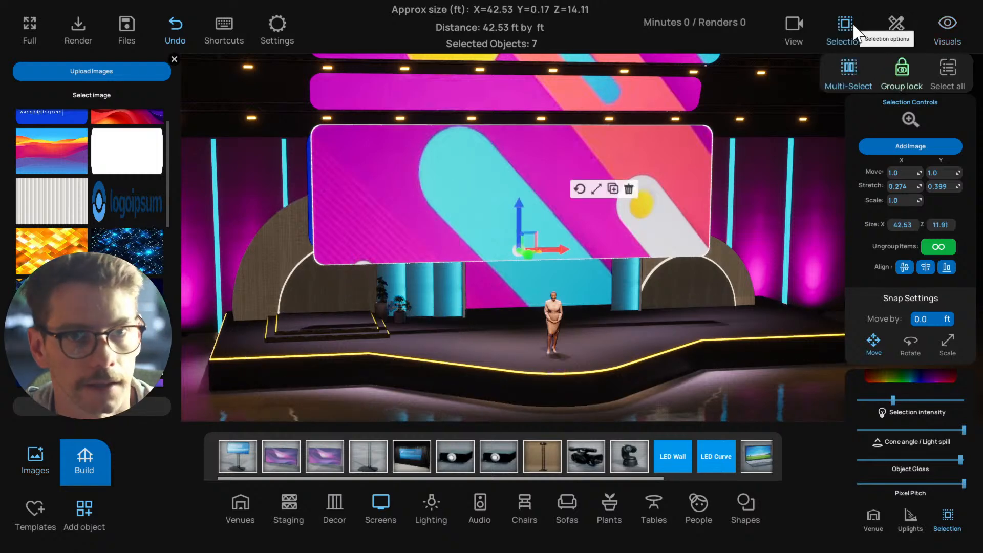
click(903, 69)
Select the patterned screen's flat panels and round corner discs one by one to examine how the rounded shape is built
drag(663, 161, 553, 186)
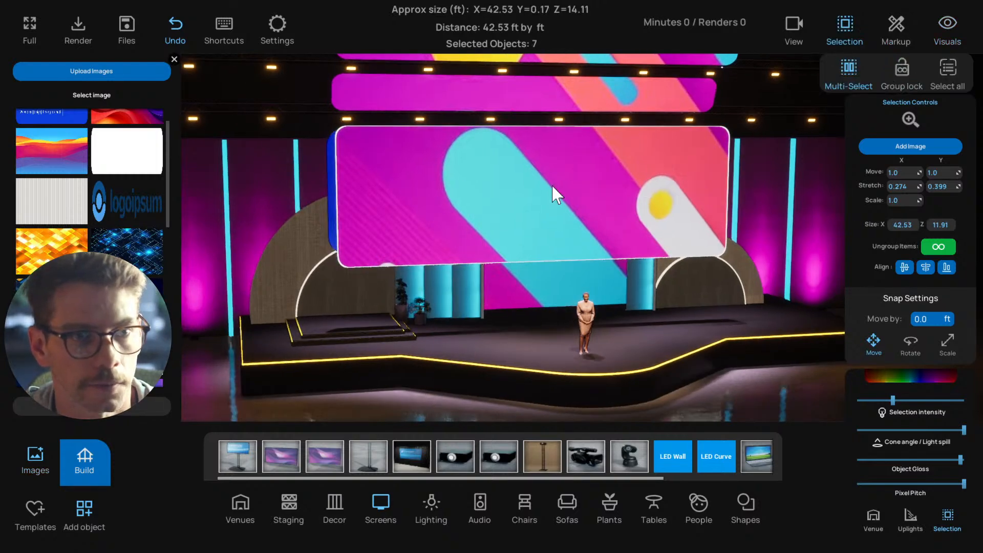
click(494, 194)
scroll(486, 194, up, 2)
drag(476, 182, 454, 113)
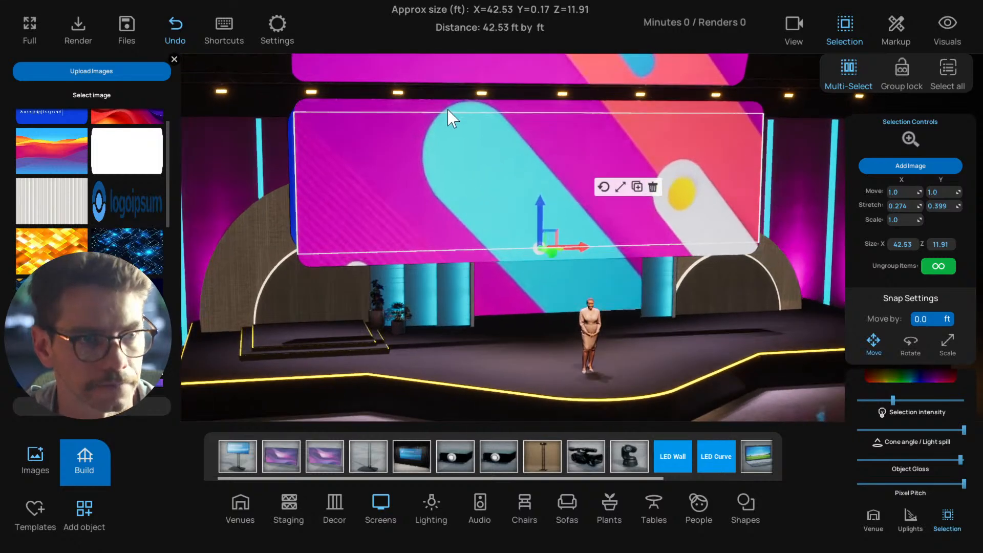
click(465, 110)
drag(308, 109, 318, 260)
click(308, 257)
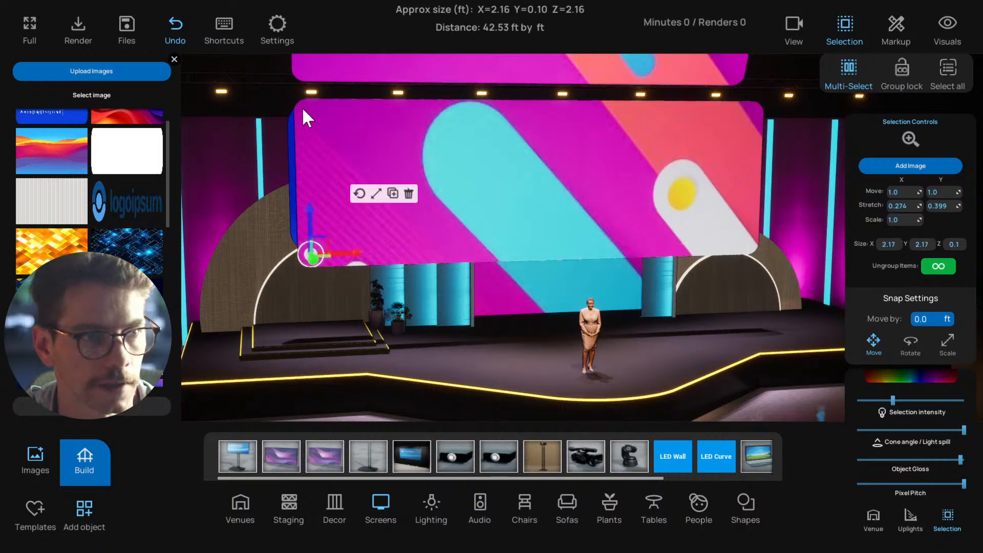
drag(306, 117, 307, 112)
click(757, 115)
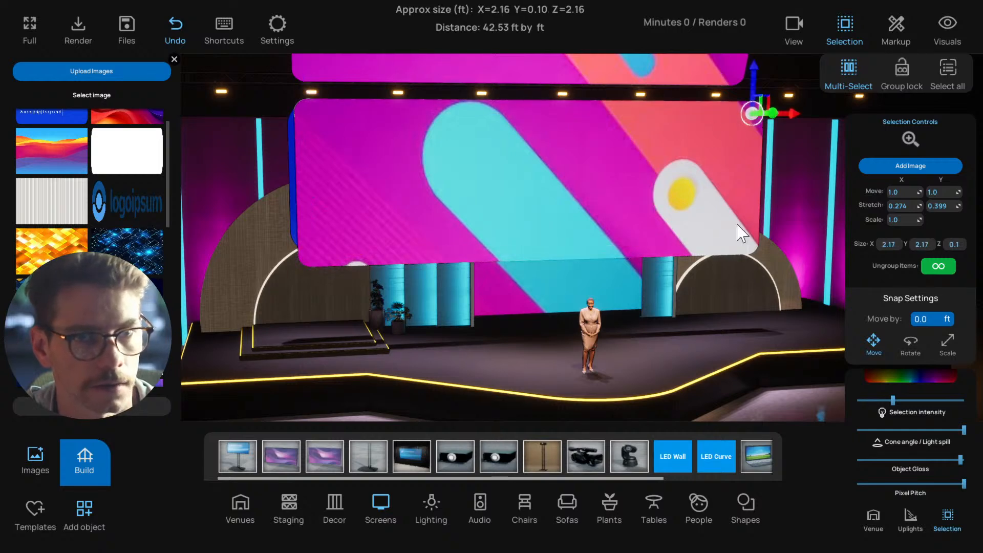
click(750, 249)
Turn group lock back on, reselect the patterned screen as one group, and deselect it
scroll(477, 228, down, 1)
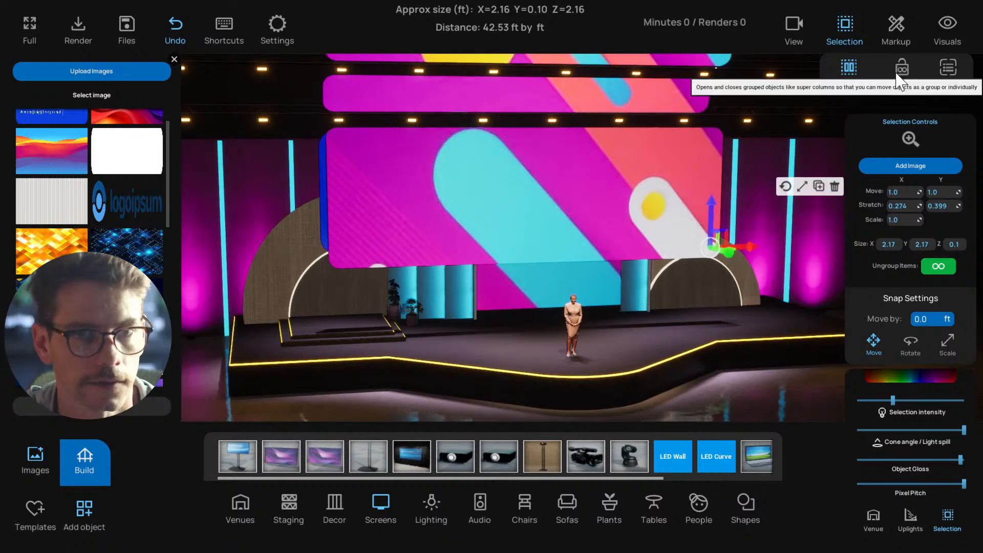
click(522, 179)
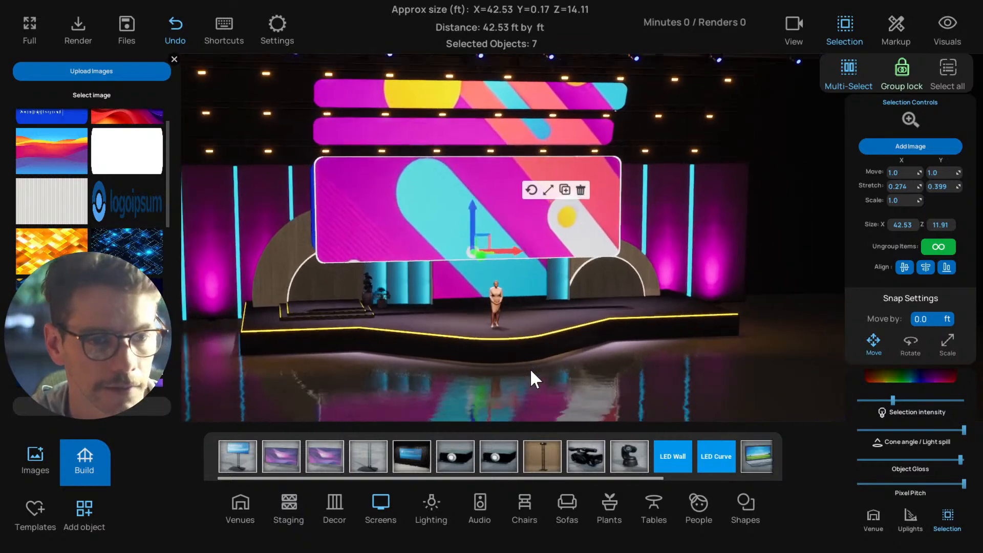
click(512, 387)
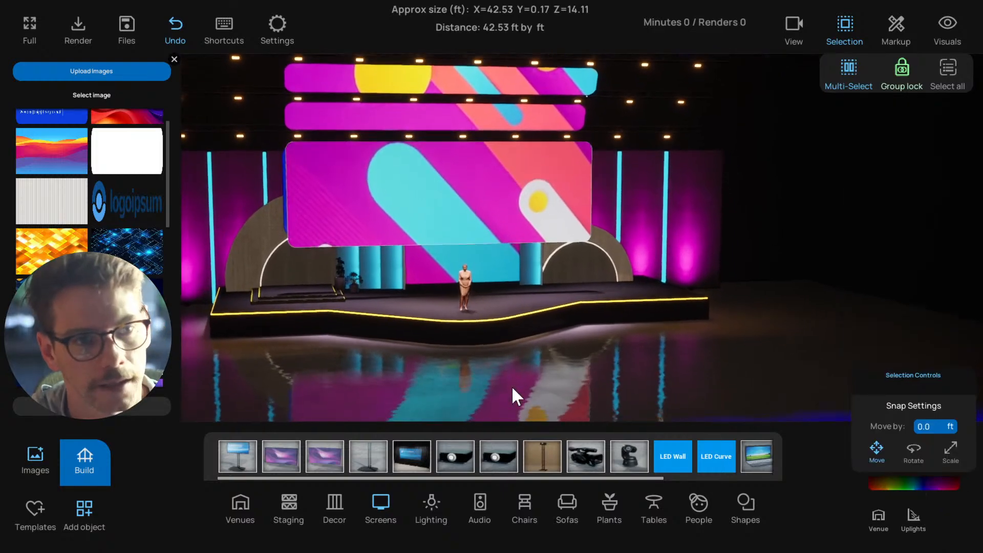
Select the projector on the floor in front of the stage and set its projection intensity to 0
scroll(512, 387, down, 3)
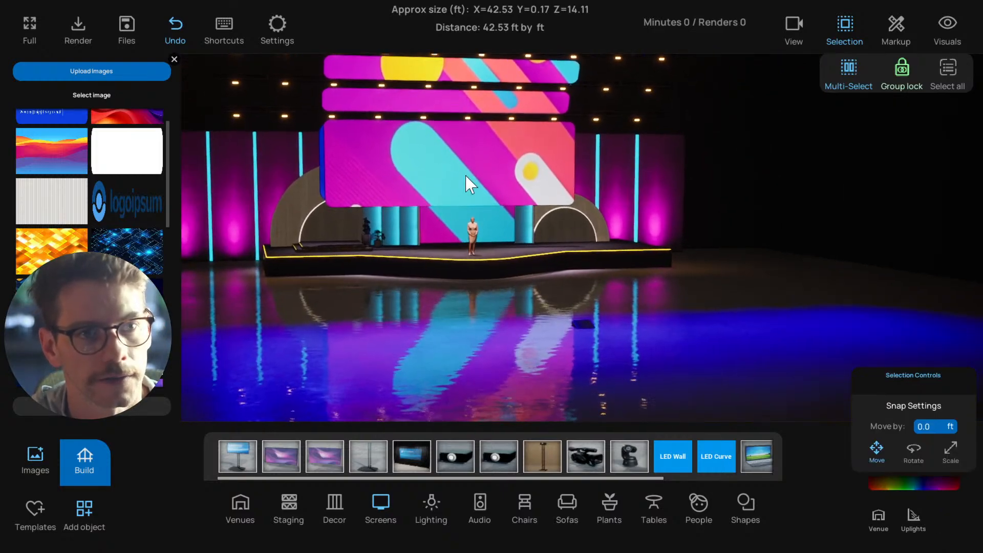
click(466, 177)
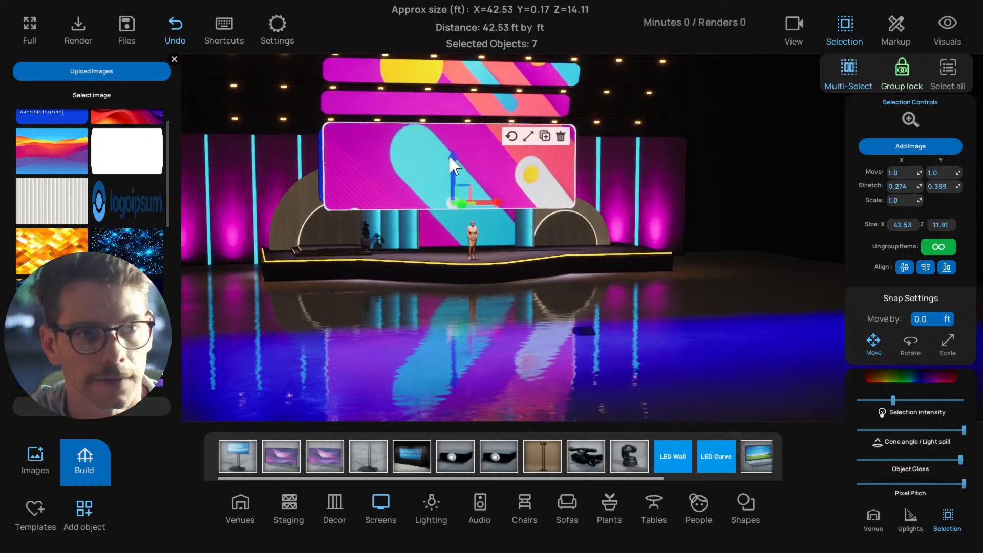
scroll(449, 158, up, 1)
scroll(355, 173, up, 1)
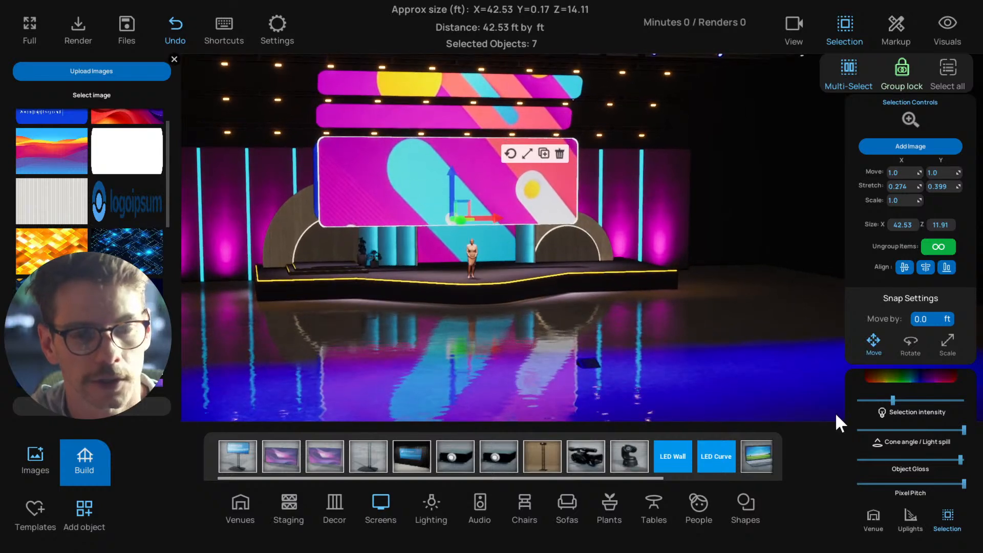
click(594, 364)
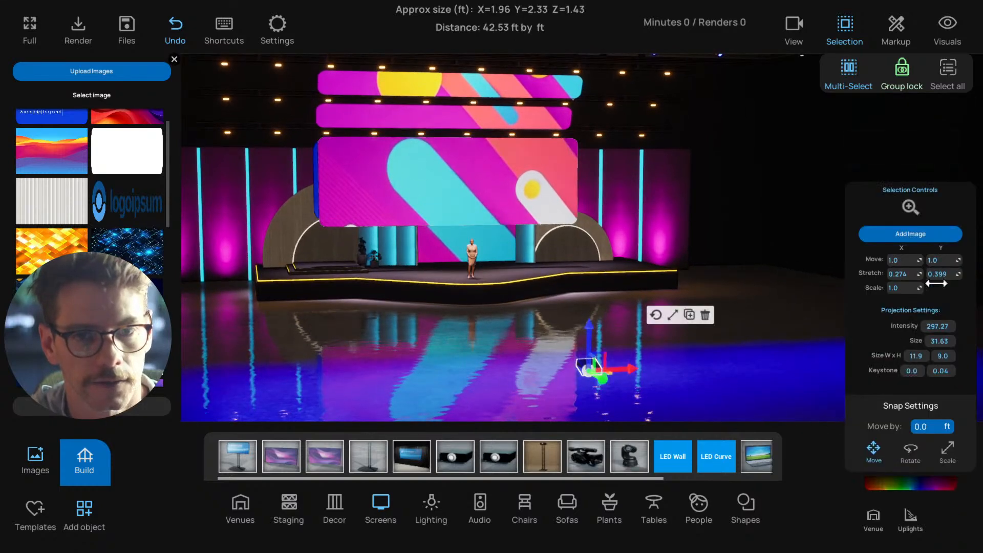
key(Return)
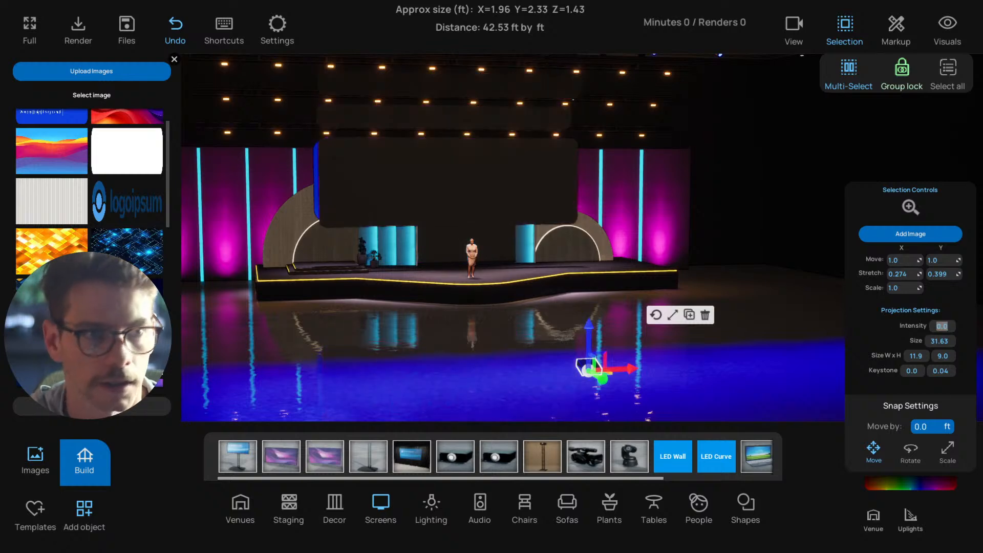
Set the colour of the front rounded projection screen to pure white, FFFFFFFF
click(501, 178)
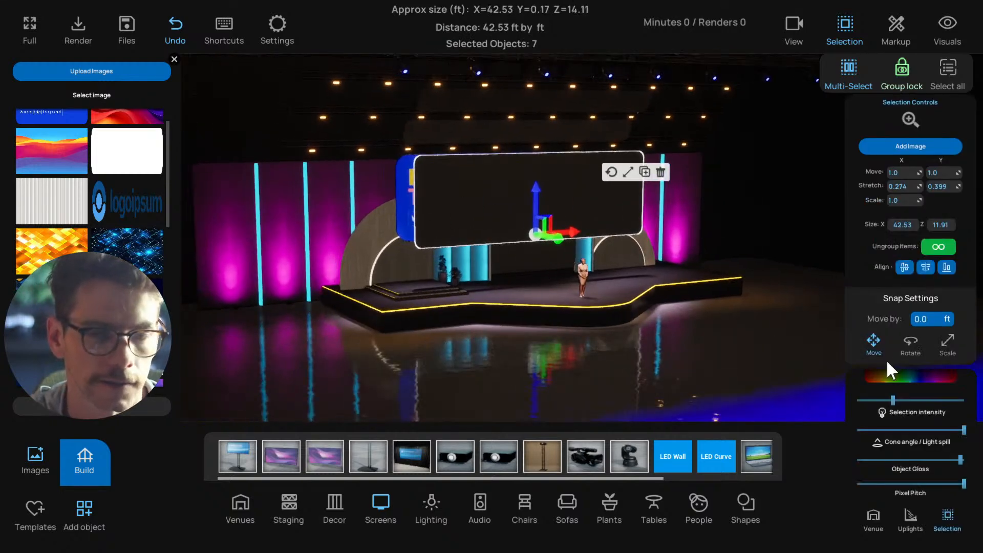
click(891, 377)
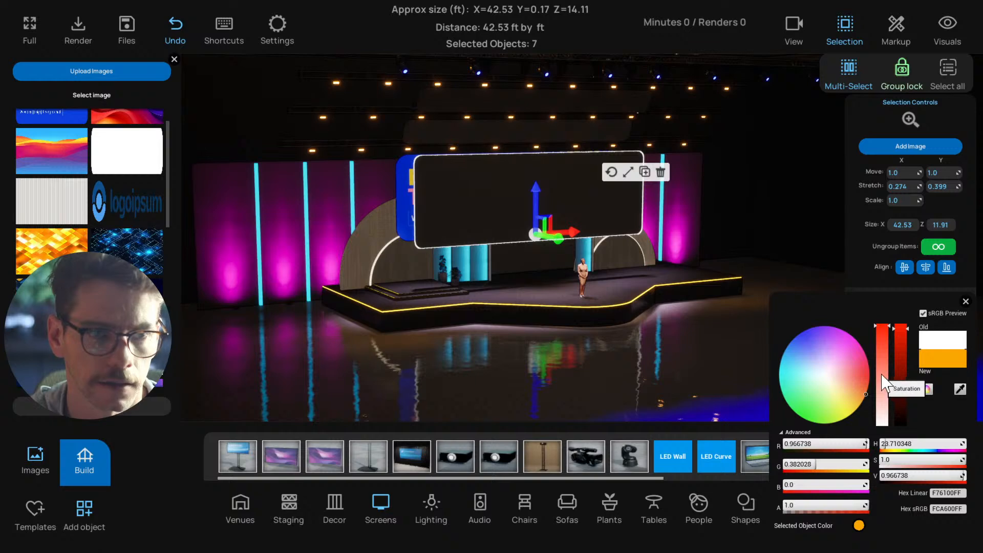
drag(883, 411, 884, 428)
drag(901, 335, 901, 320)
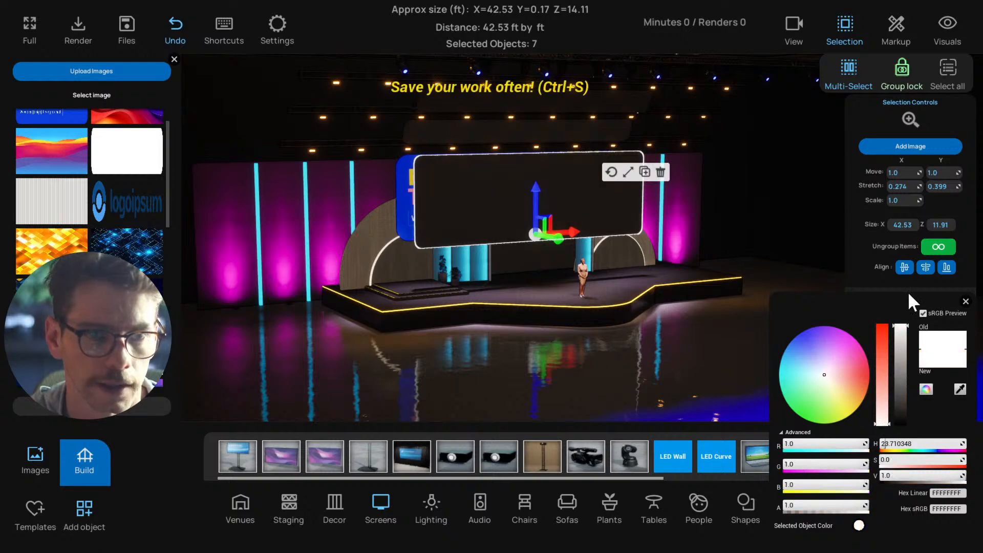
click(965, 302)
Lower the front screen's intensity to minimum, reduce its light spill slightly and its gloss to under half, and deselect it
drag(748, 370, 719, 367)
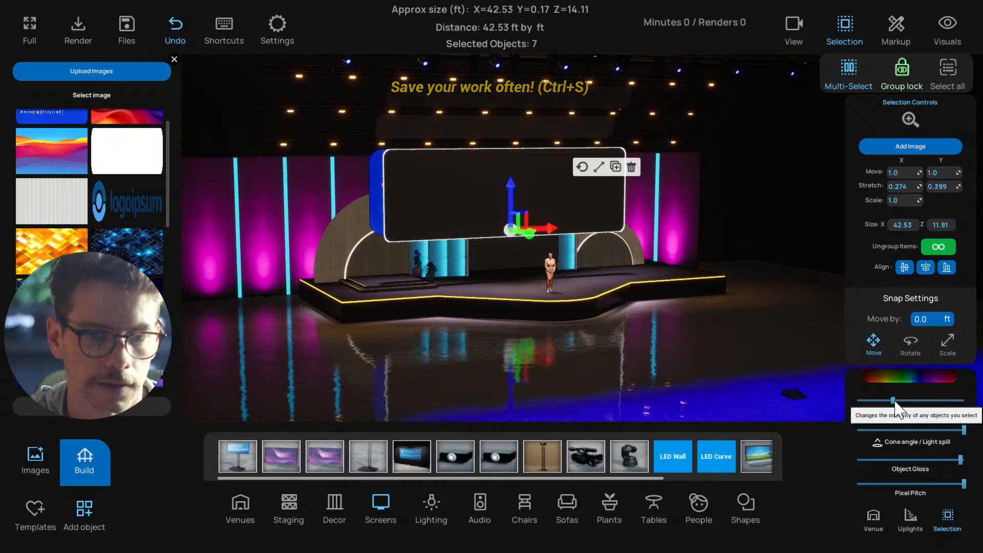
drag(893, 400, 840, 400)
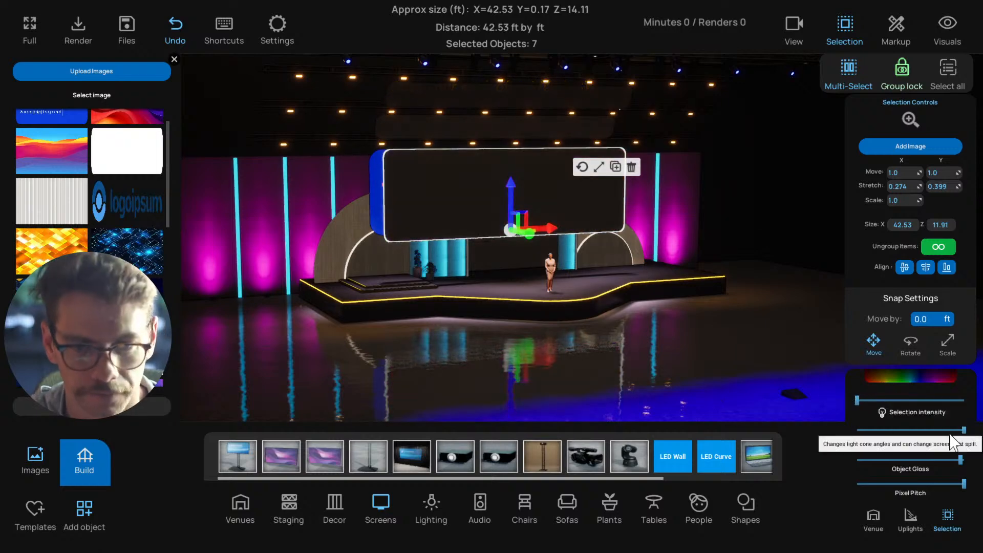
drag(964, 430, 947, 431)
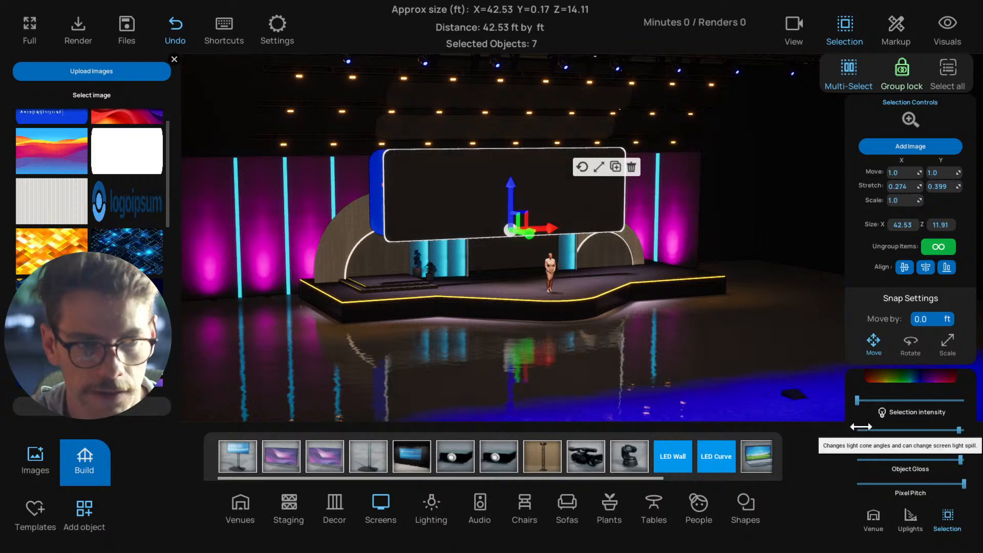
drag(860, 426, 949, 430)
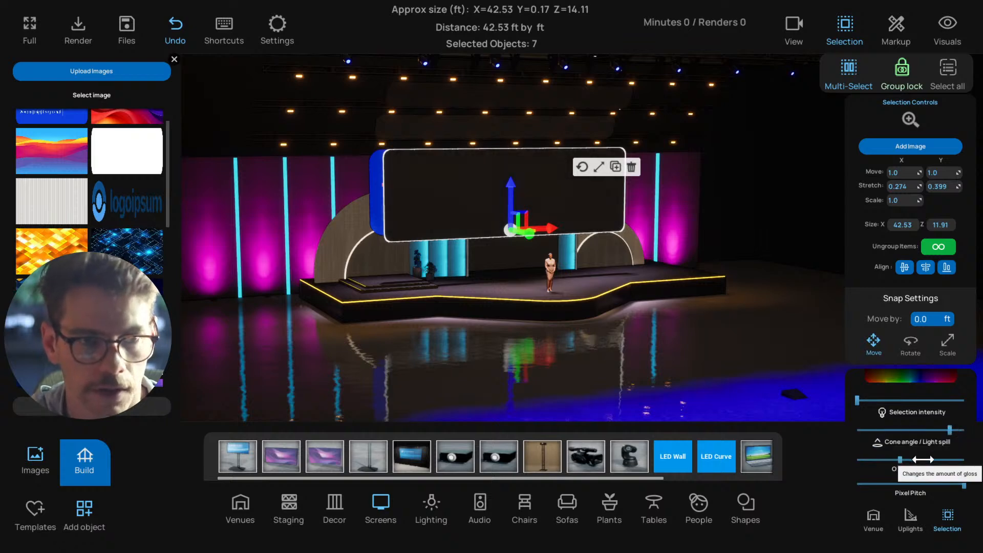
click(681, 354)
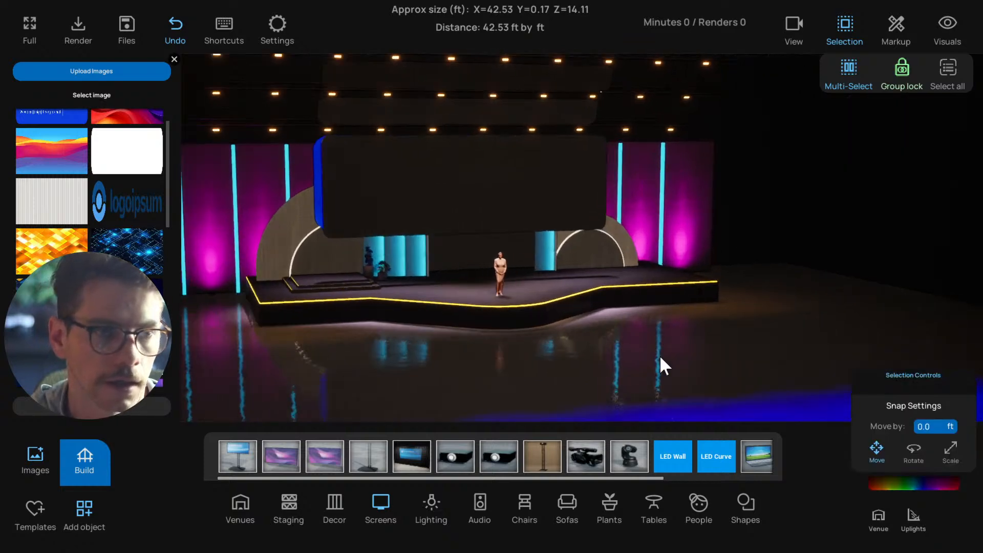
Select the projector on the floor in front of the stage, bring its projection intensity back up to about 317, and deselect it
click(662, 404)
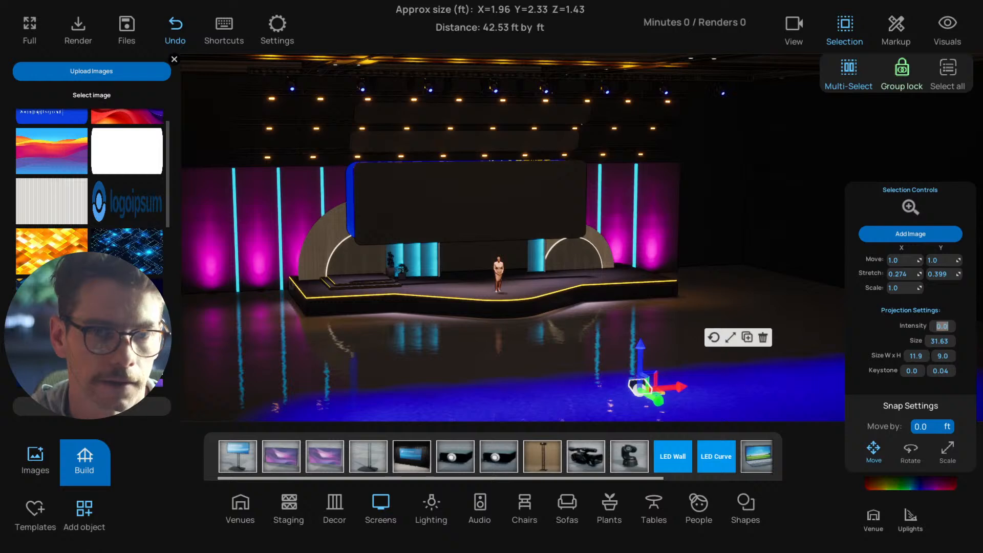
key(Return)
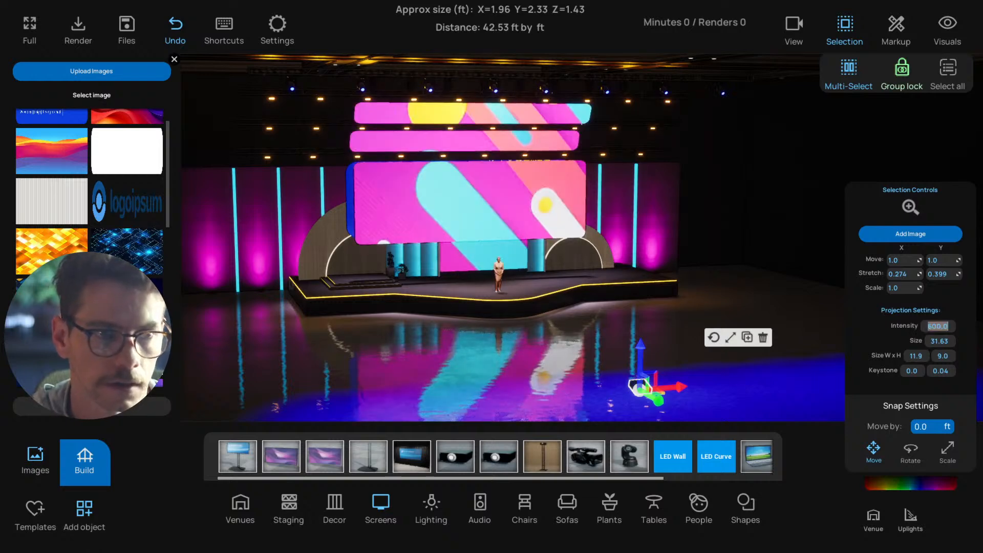
key(Return)
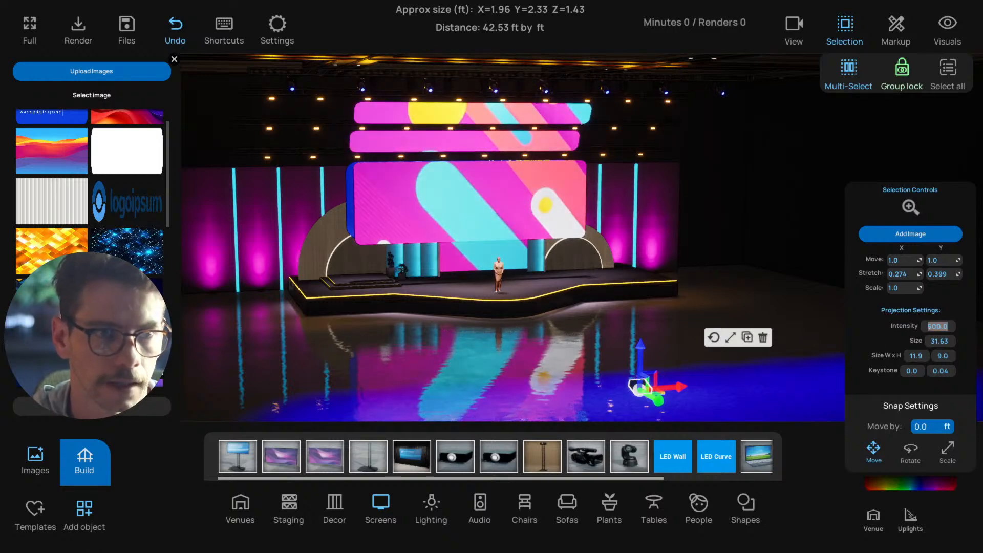
text(4)
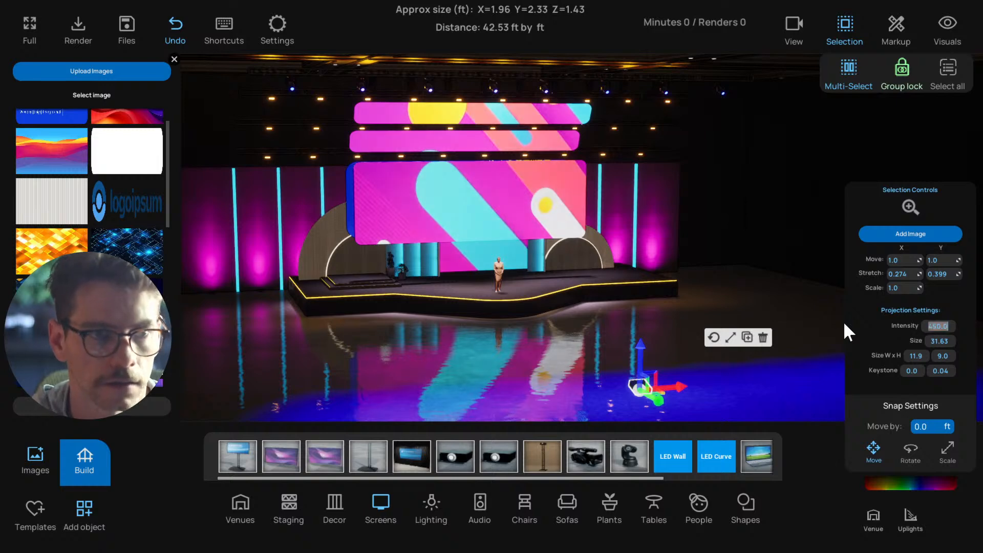
text(00)
key(Return)
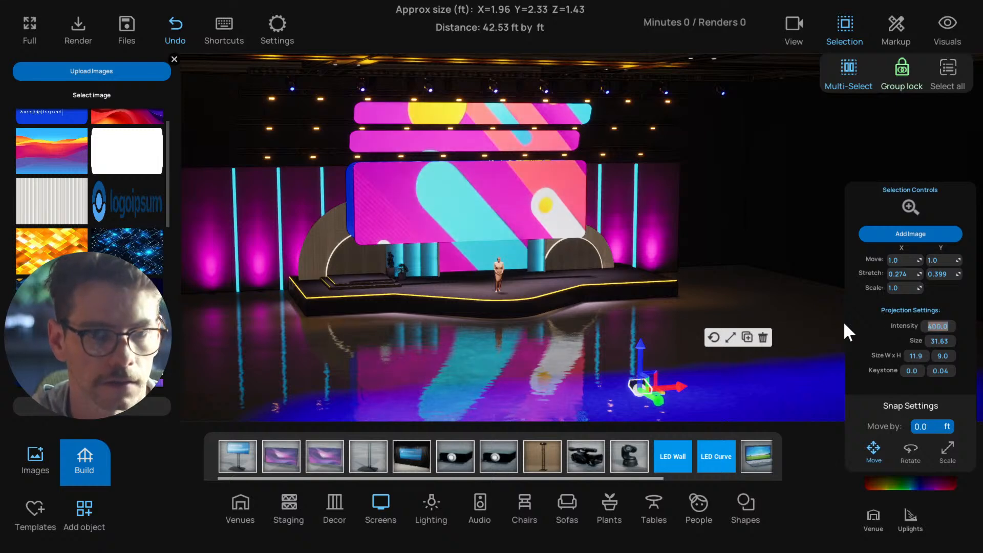
click(749, 292)
click(638, 383)
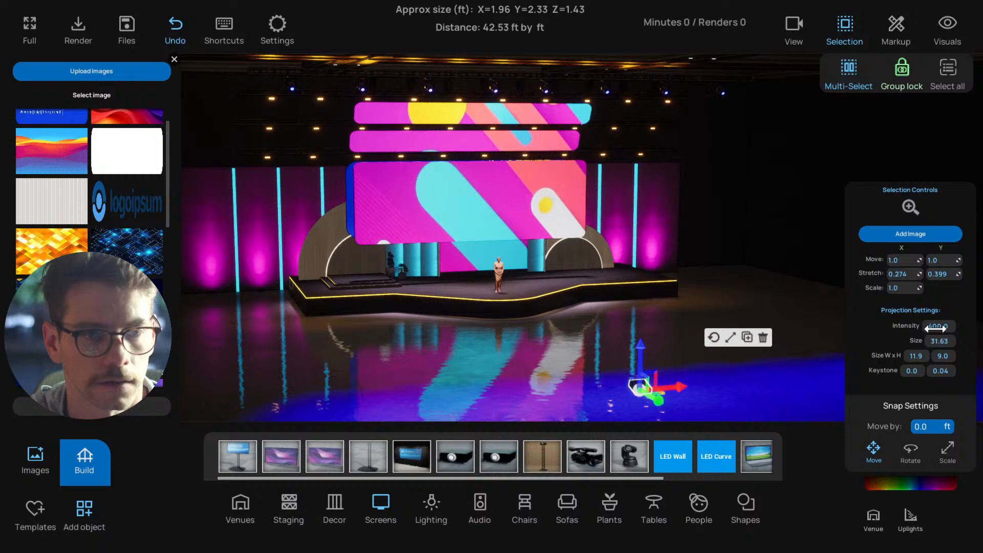
drag(935, 328, 917, 328)
click(699, 279)
Select the front rounded projection screen as a group and move it back, closer to the "Hard Truth #1" screen behind it
scroll(681, 280, up, 3)
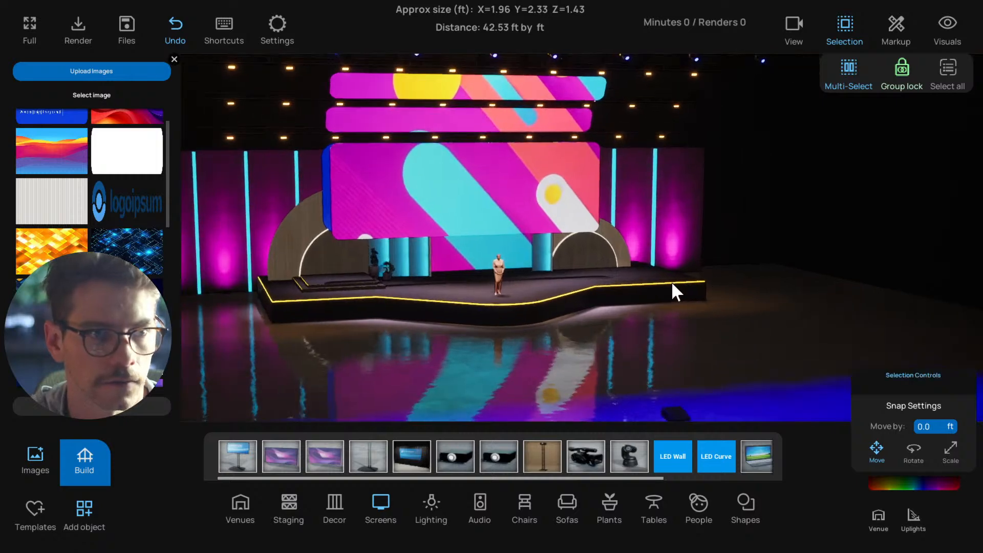
right_drag(671, 281, 736, 278)
click(530, 192)
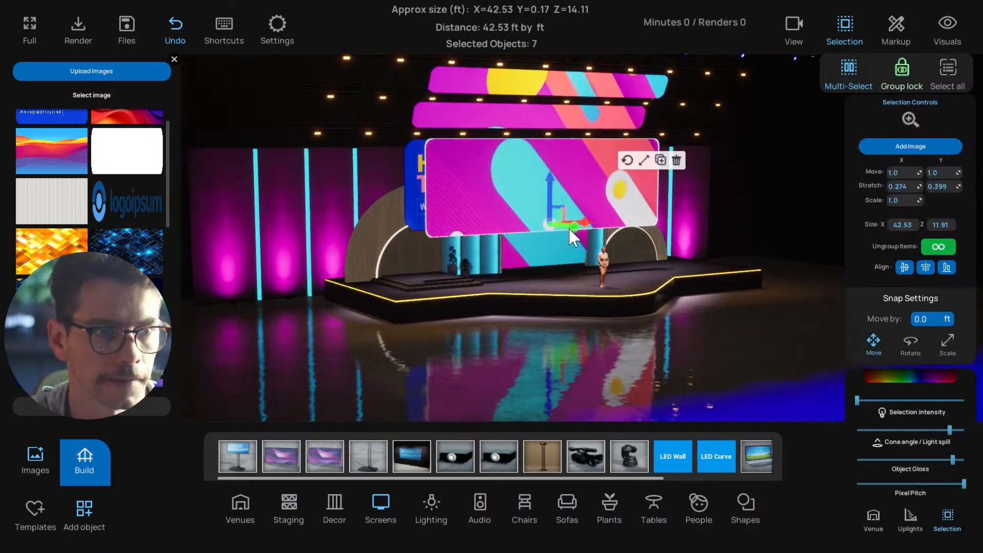
right_drag(568, 226, 504, 233)
click(512, 246)
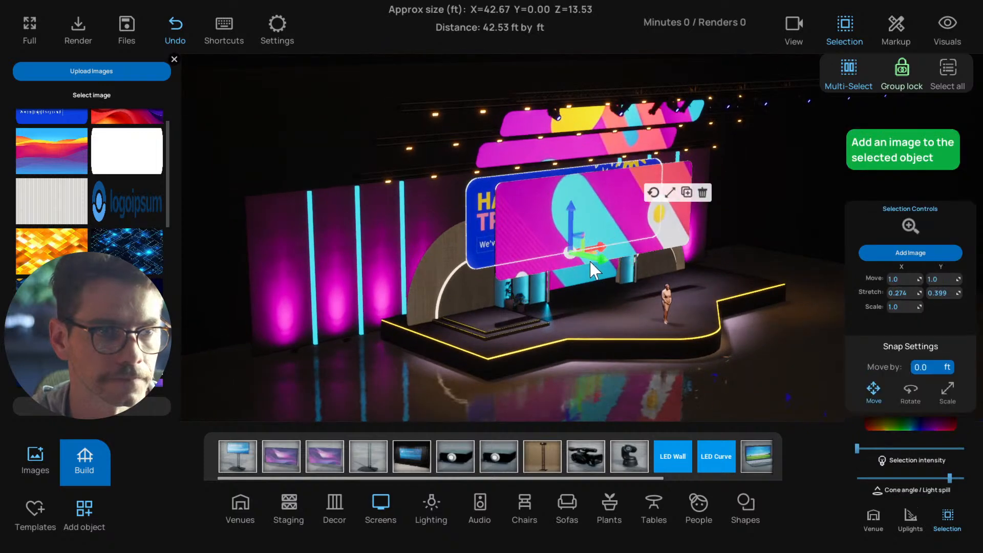
drag(589, 260, 512, 232)
click(633, 248)
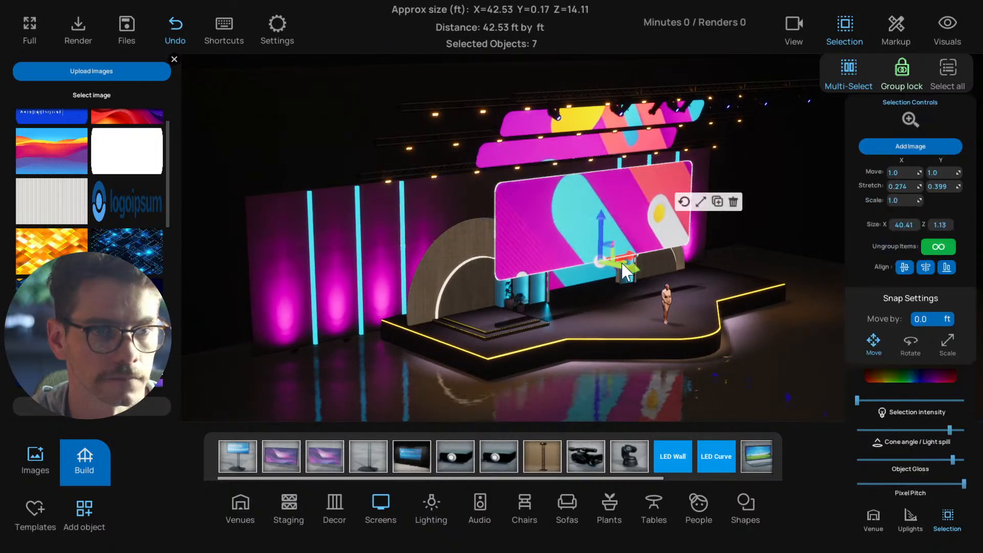
mouse_move(624, 270)
mouse_down()
mouse_move(602, 266)
mouse_move(617, 259)
mouse_up()
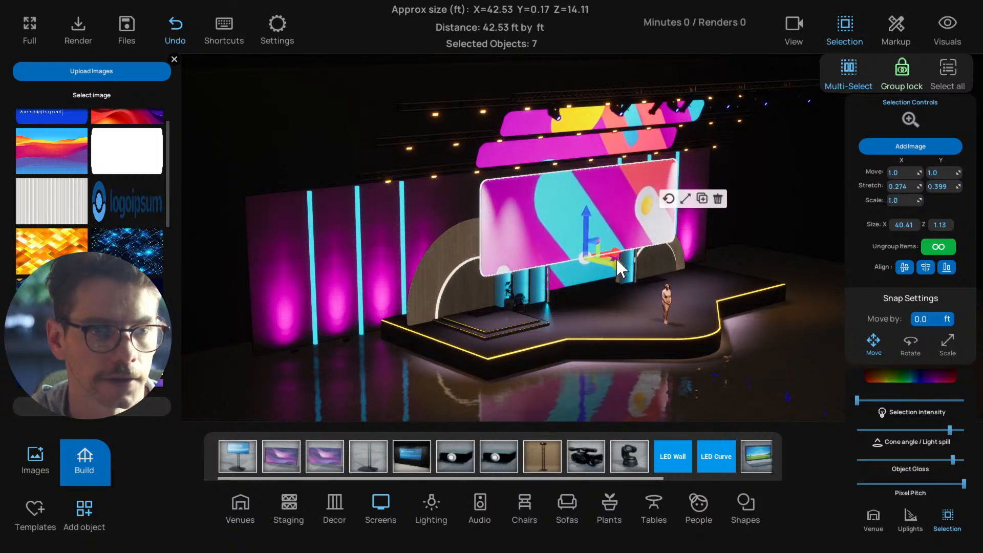
middle_drag(708, 307, 655, 300)
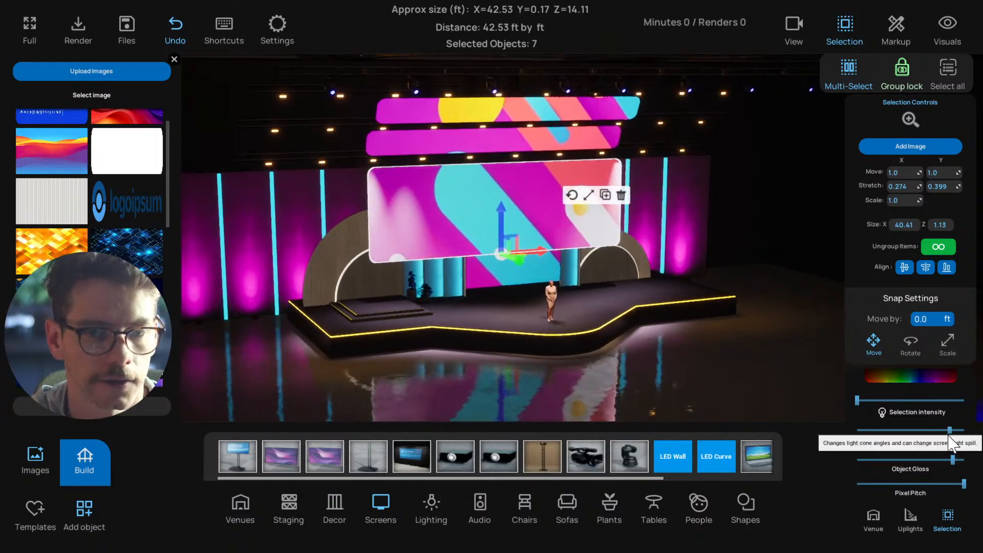
Raise the front screen's light spill to maximum, lower its gloss slightly, nudge it a little further back, and deselect it
drag(949, 430, 940, 457)
right_drag(588, 301, 630, 301)
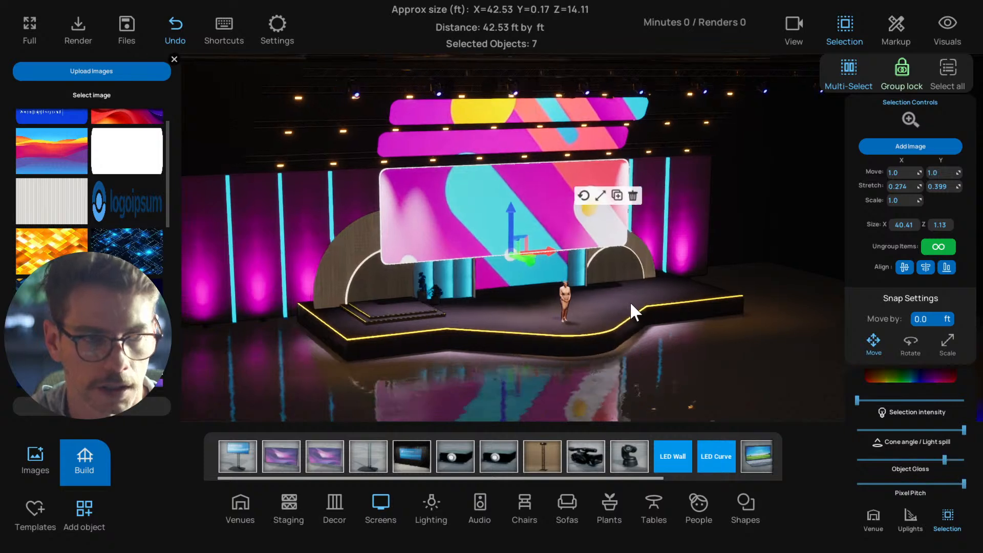
drag(557, 261, 547, 260)
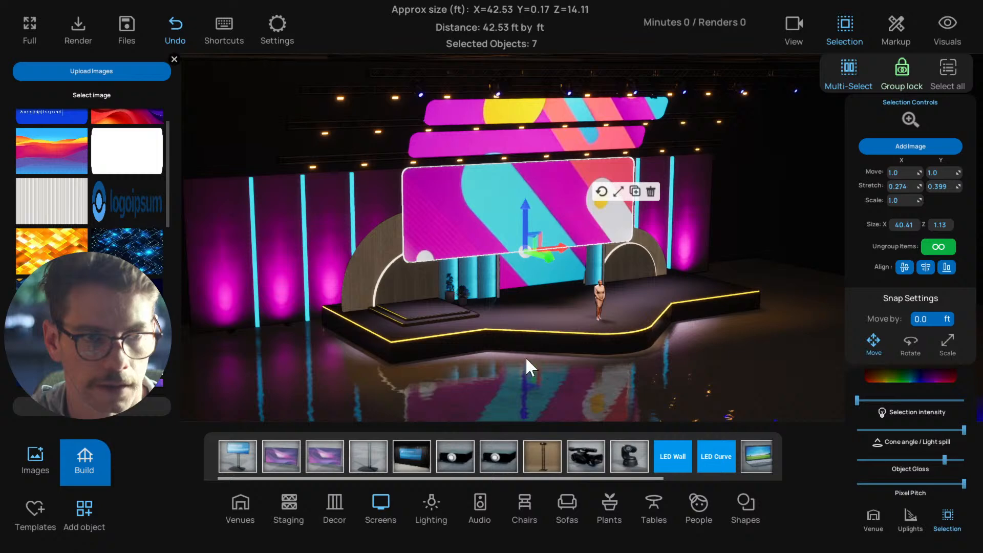
click(502, 387)
Select the floor projector and refit its image on the rounded screens by rotating it, with size 26.05, greater height and vertical keystone -0.11
scroll(503, 387, down, 2)
right_drag(533, 377, 455, 357)
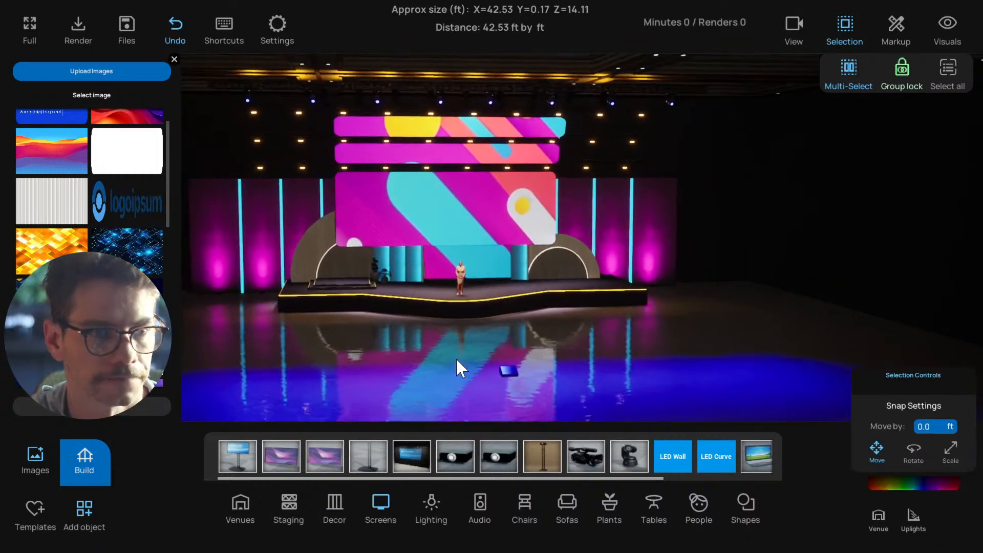
key(a)
click(542, 374)
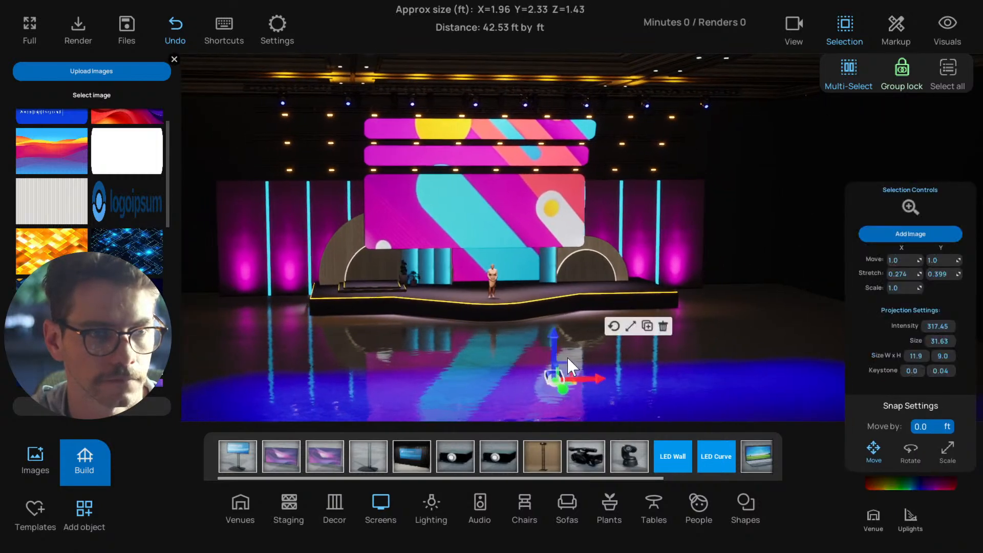
mouse_move(941, 343)
mouse_down()
mouse_move(923, 343)
mouse_move(931, 343)
mouse_up()
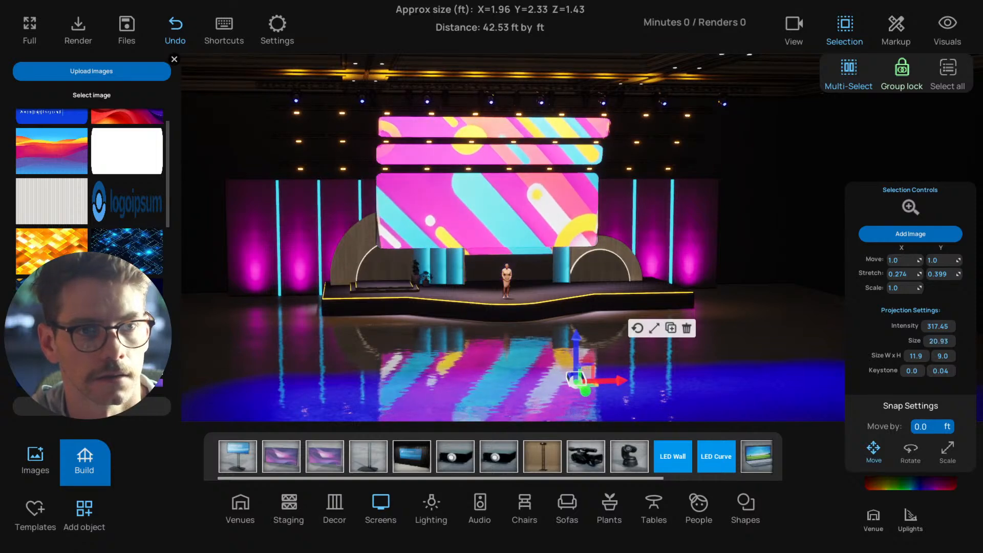
click(640, 325)
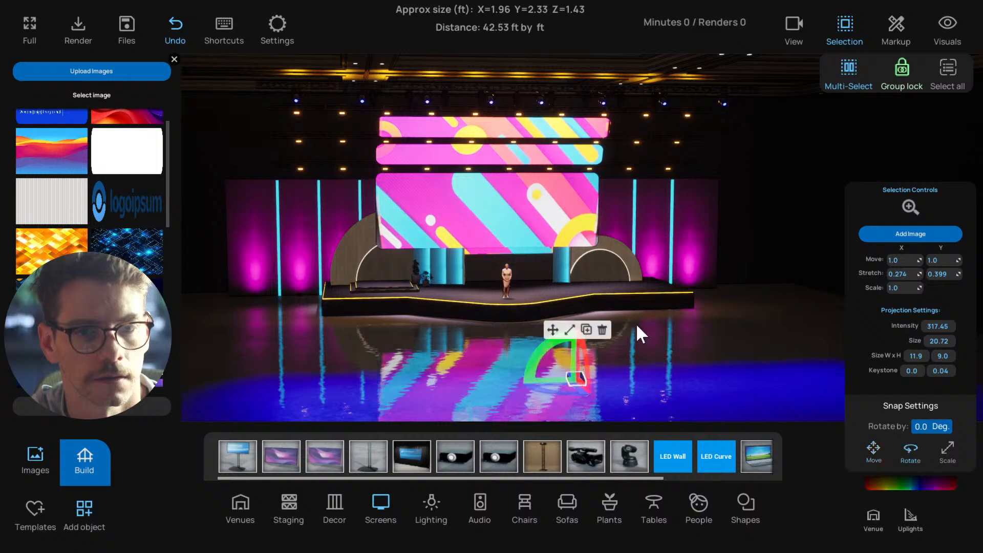
right_drag(736, 317, 628, 290)
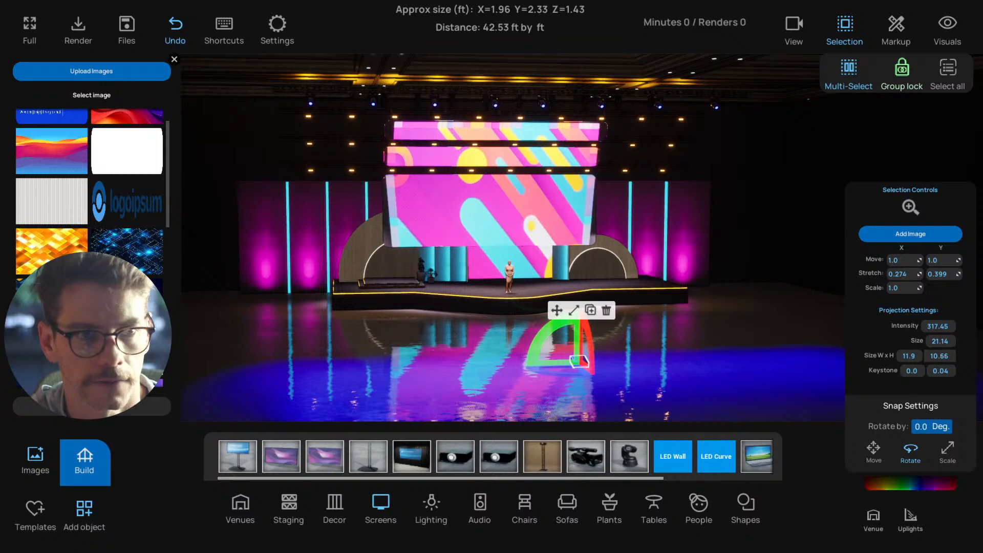
mouse_move(940, 356)
mouse_down()
mouse_move(931, 371)
mouse_move(946, 345)
mouse_move(934, 357)
mouse_up()
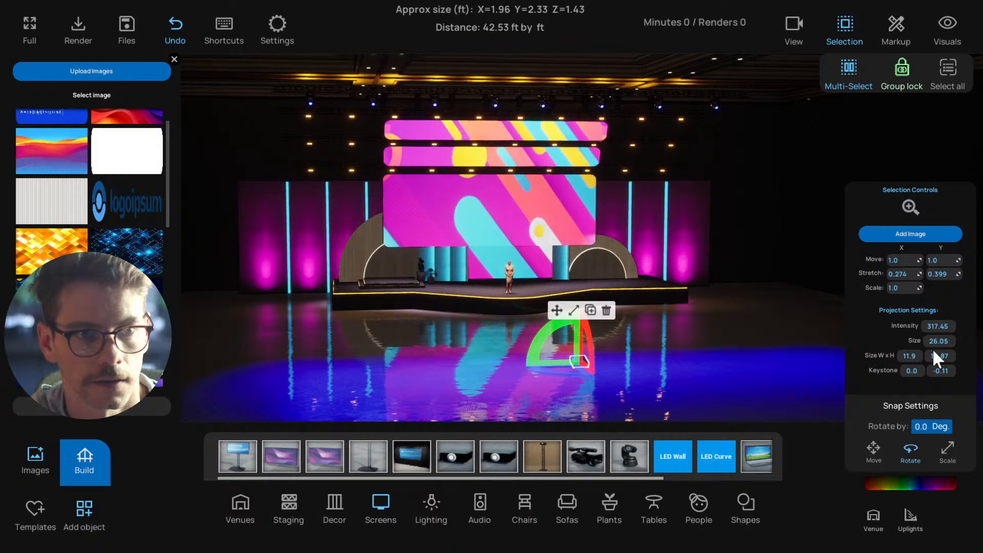
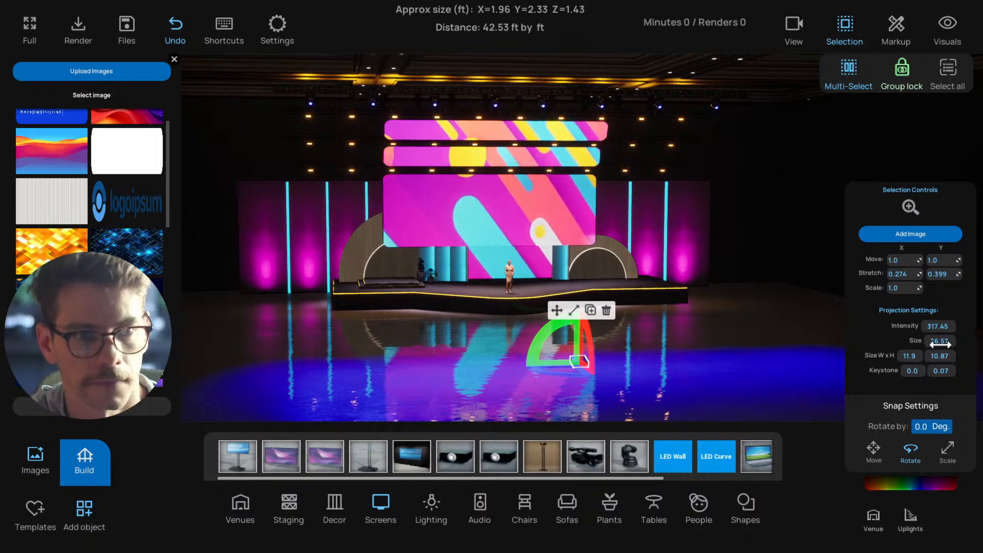
Lower the floor projector's projection intensity to about 239 and deselect it
drag(939, 324, 930, 324)
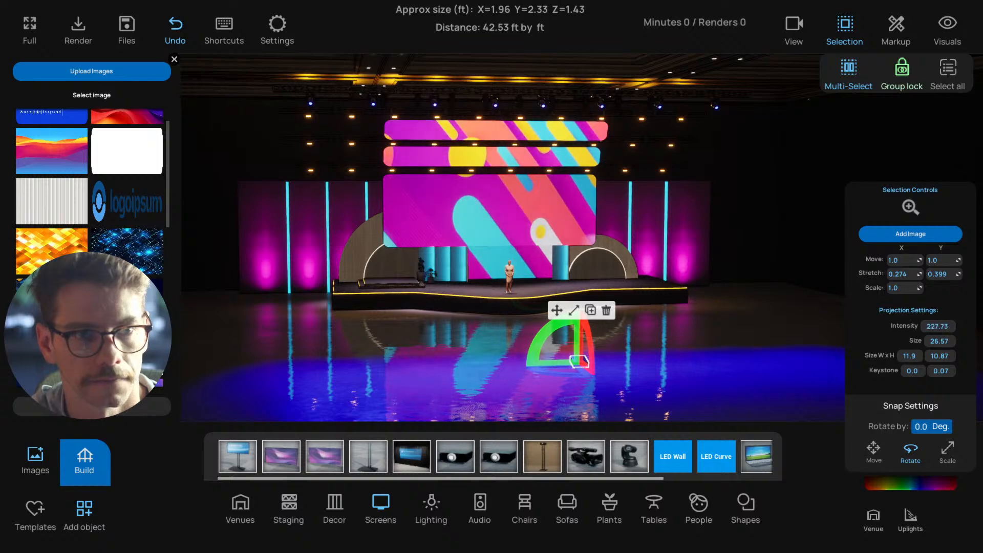
click(764, 361)
drag(722, 346, 471, 212)
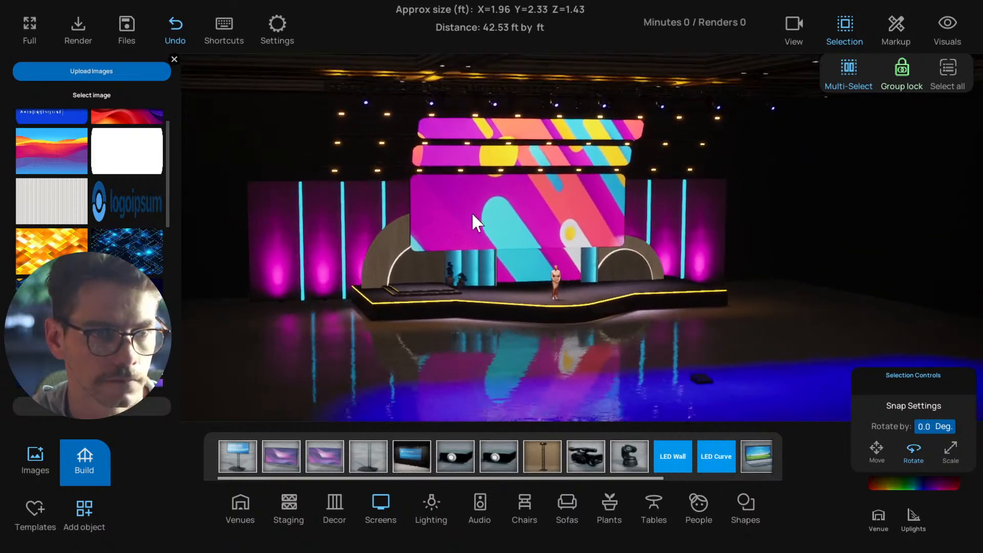
click(696, 370)
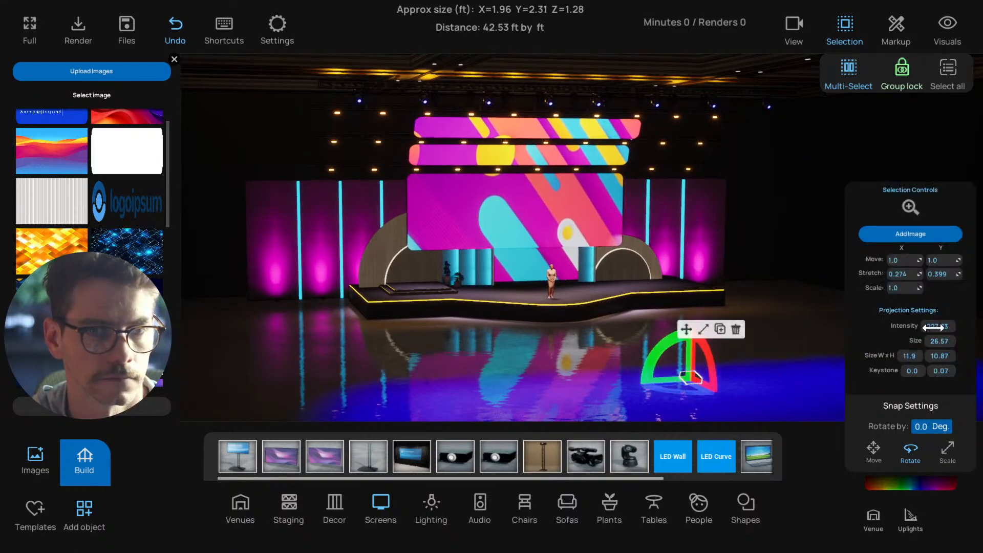
click(686, 330)
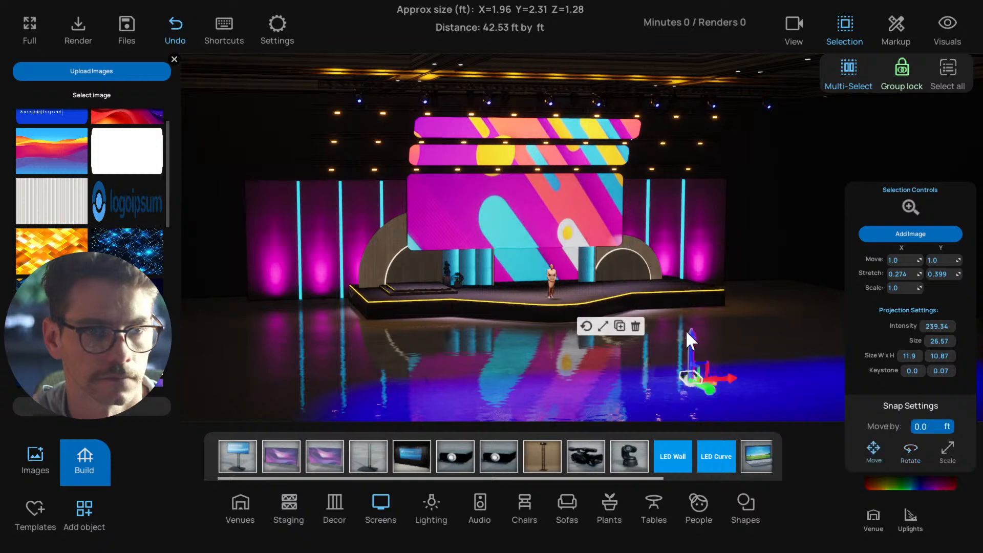
click(719, 330)
Move the flat rectangular screen from behind the backdrop to the front of the rounded projection screens
drag(719, 330, 573, 265)
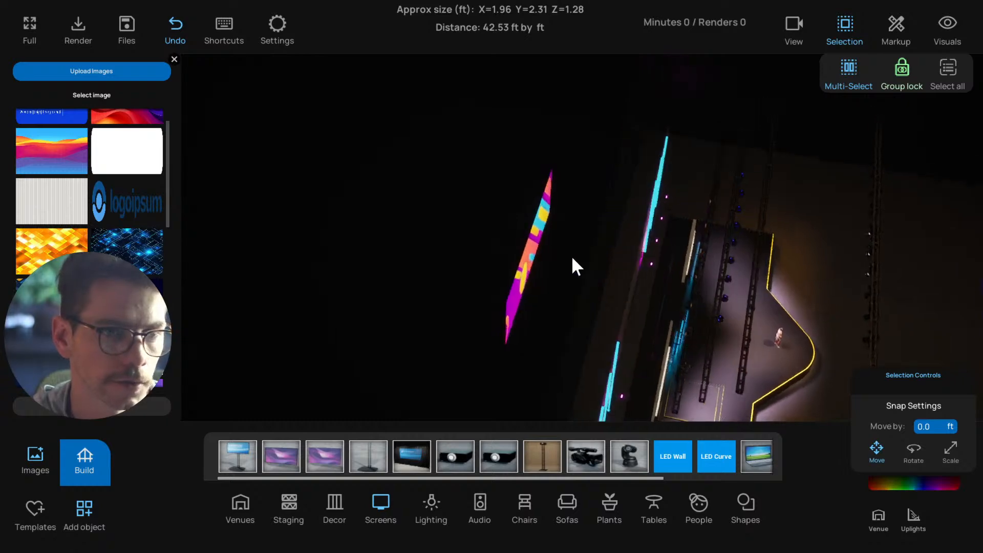
click(594, 278)
drag(629, 290, 716, 343)
click(495, 238)
drag(709, 340, 554, 289)
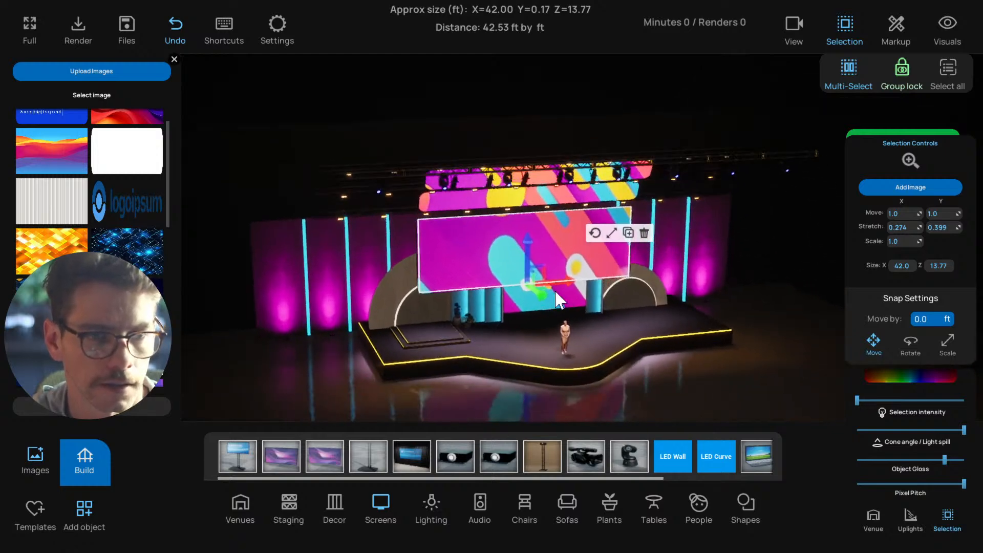
Move the large rounded projection screen group back behind the backdrop and deselect it
click(467, 216)
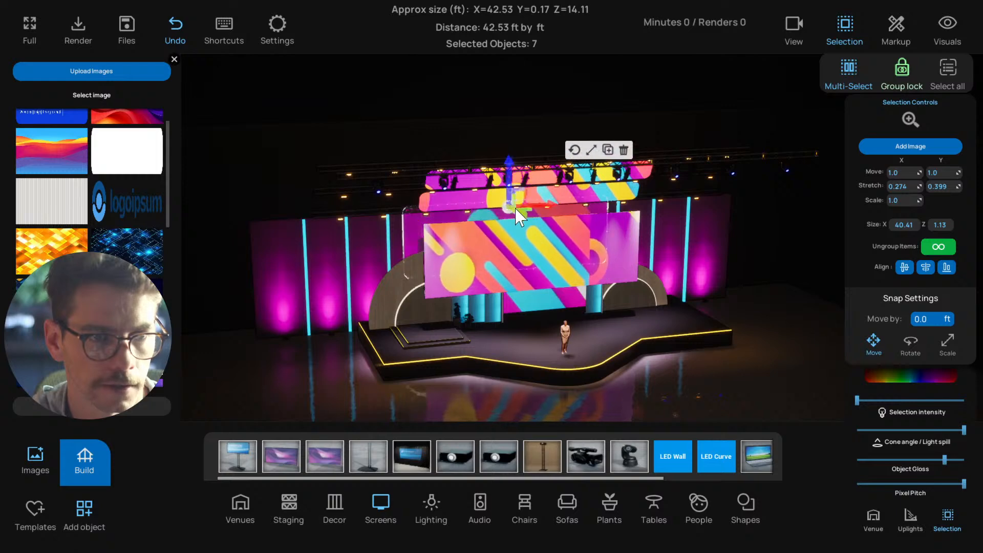
click(559, 288)
drag(549, 302, 494, 277)
click(353, 136)
Select the flat rectangular screen and widen it slightly in the front view
click(480, 216)
key(f)
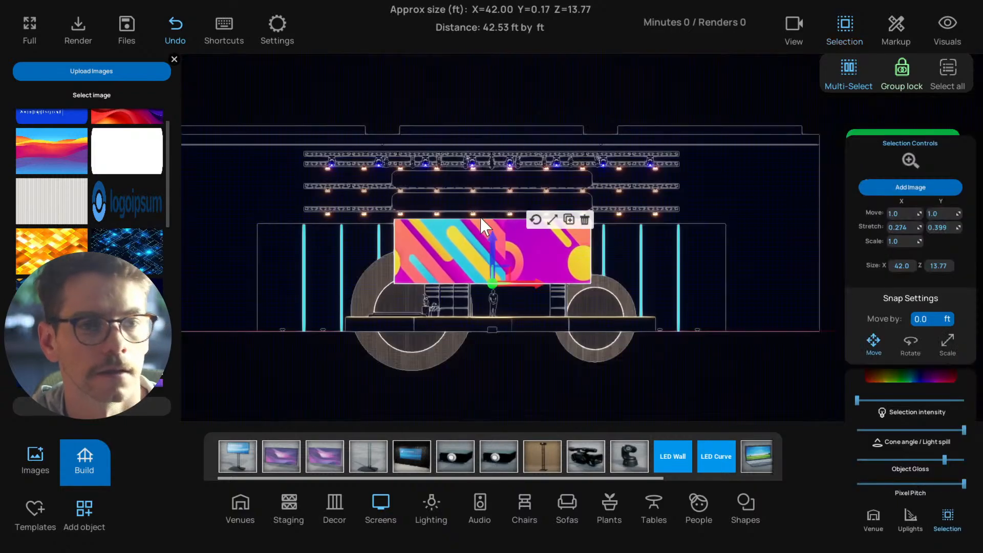
scroll(498, 238, up, 1)
scroll(499, 237, up, 4)
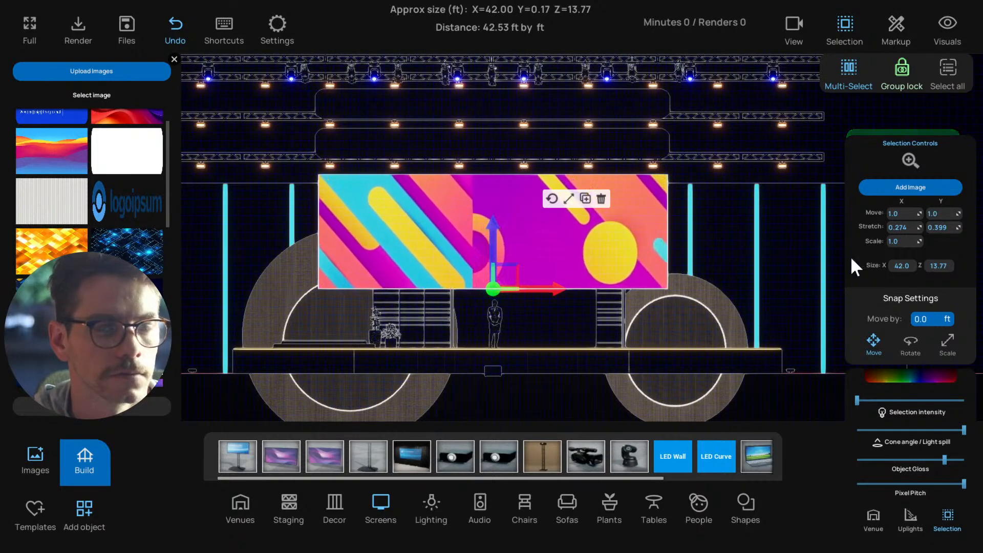
click(569, 198)
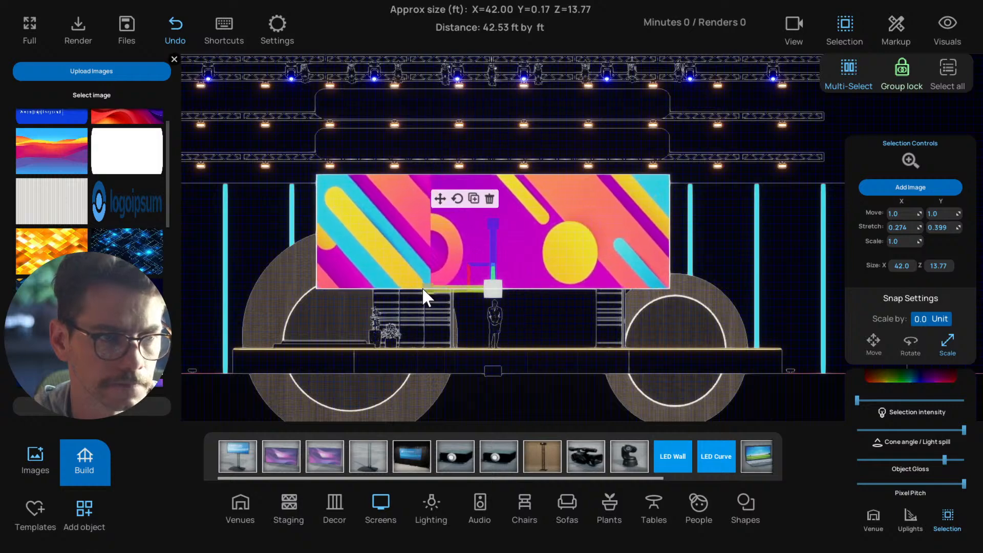
click(440, 199)
scroll(438, 231, down, 3)
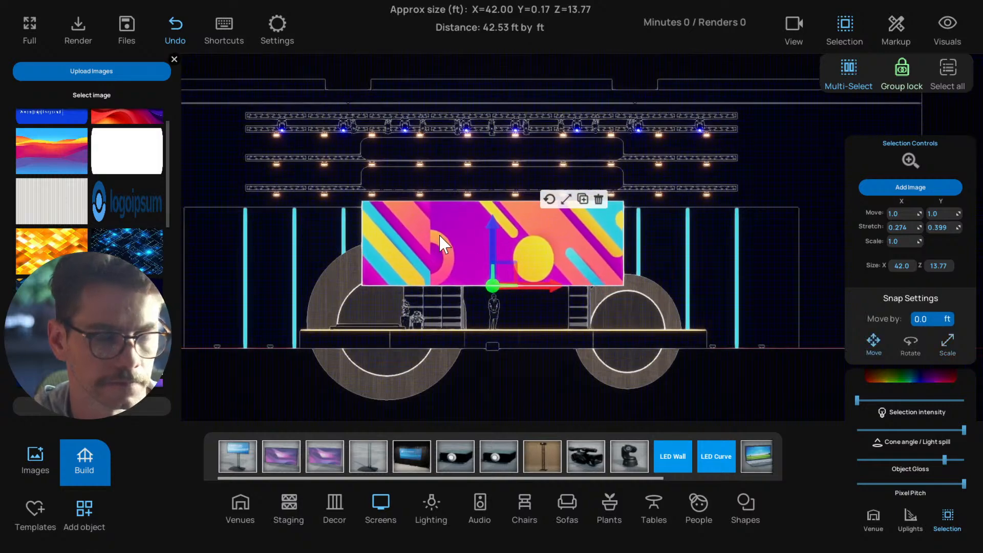
Return to the perspective view and save the scene
key(p)
scroll(512, 312, down, 5)
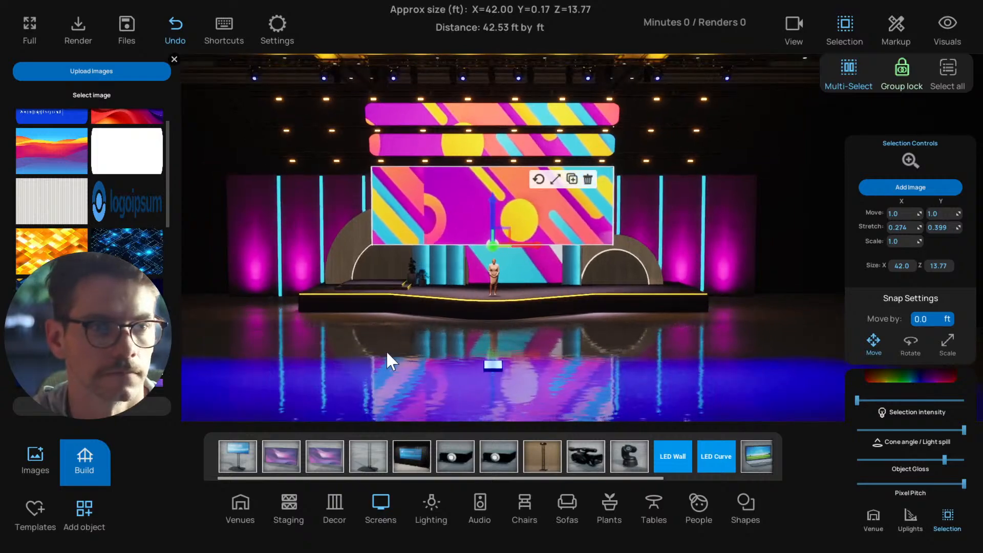
drag(386, 350, 490, 349)
key(ctrl+s)
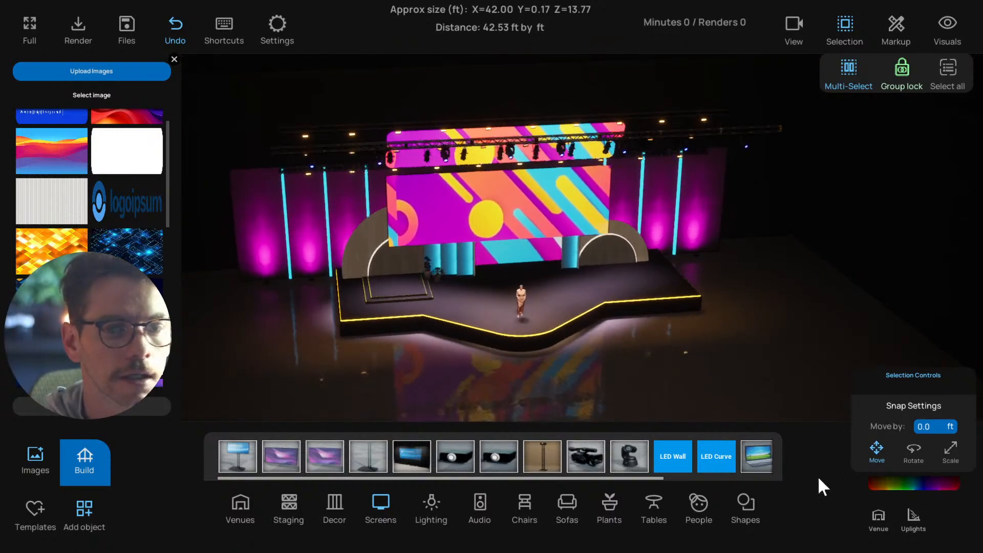
Raise the room lighting slightly and turn on the Contrast and Grid visuals
click(880, 512)
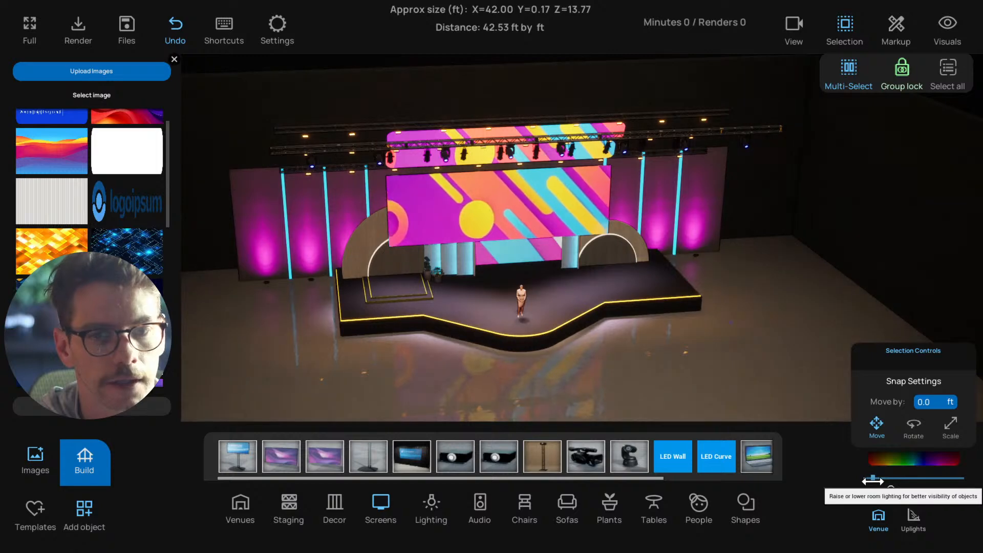
click(873, 513)
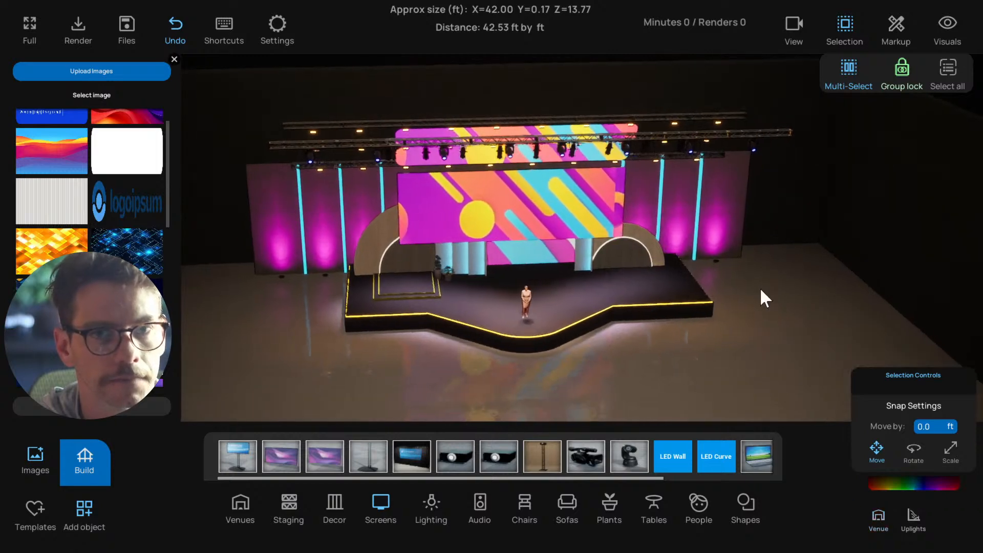
click(947, 27)
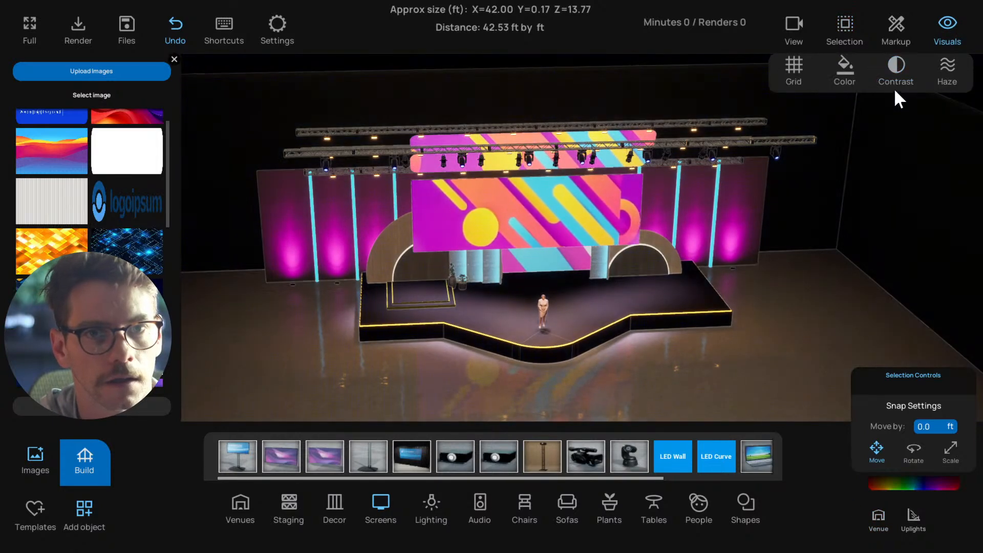
drag(708, 213, 769, 246)
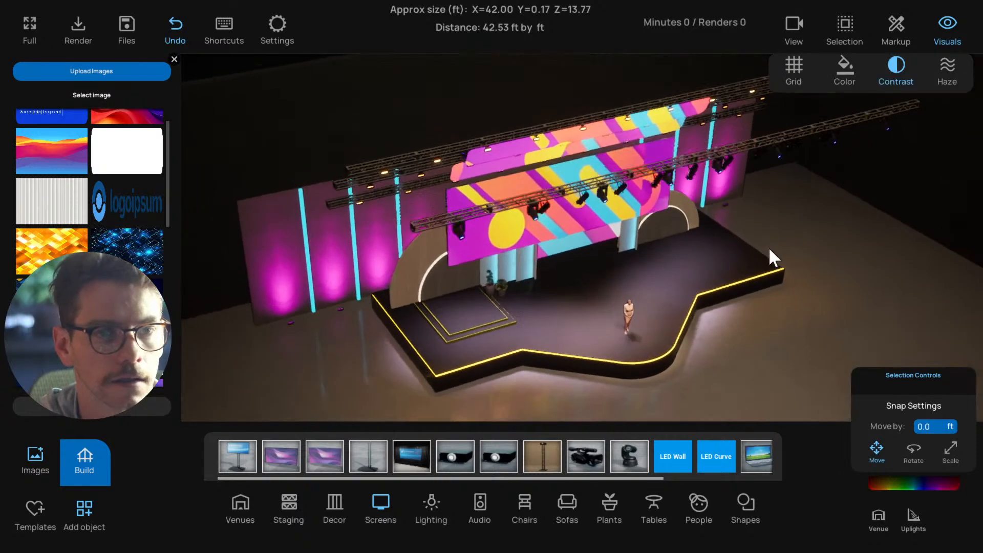
click(942, 31)
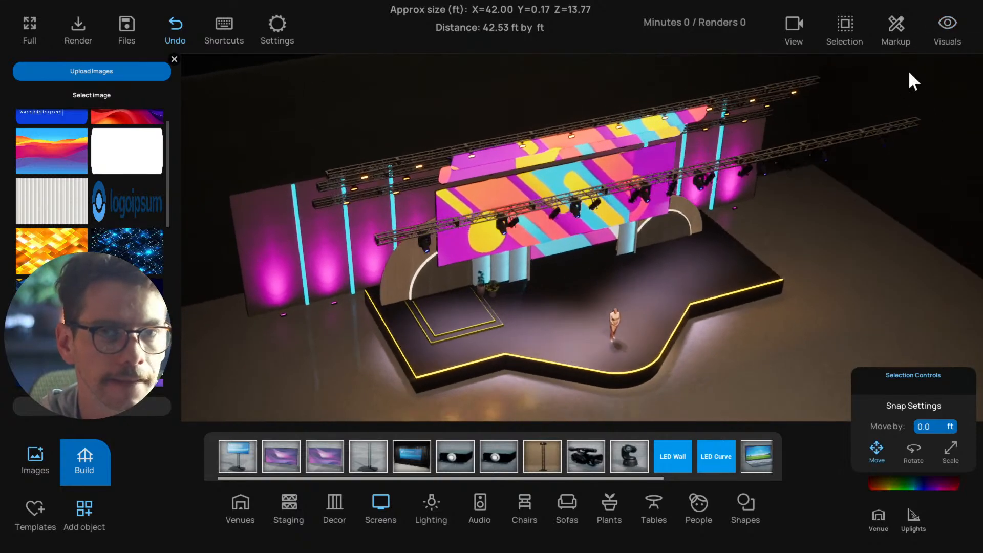
click(929, 49)
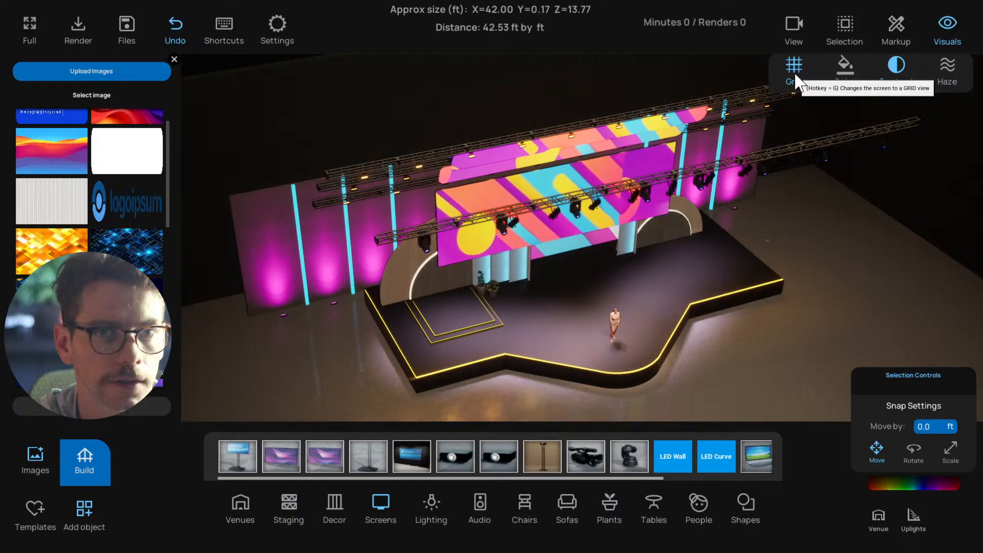
drag(751, 148, 418, 265)
Build a horizontal rigging truss 80 ft wide at a height of 20 ft, closing the image panel first
click(98, 457)
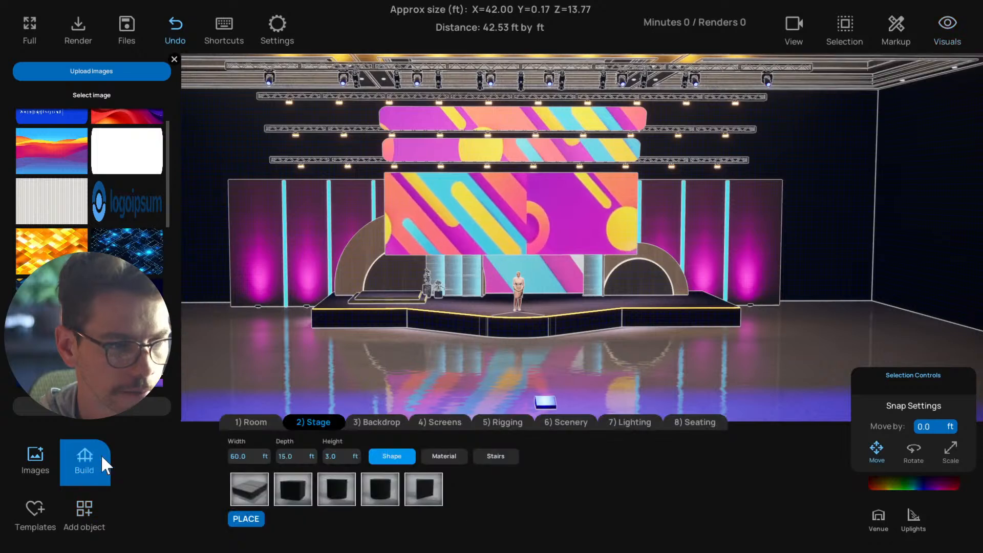
click(174, 59)
click(514, 418)
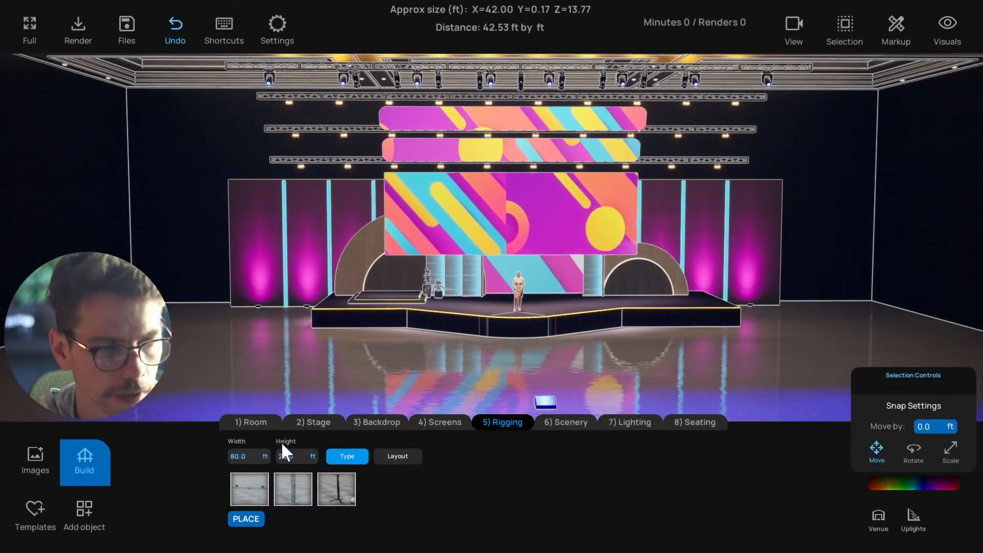
click(248, 458)
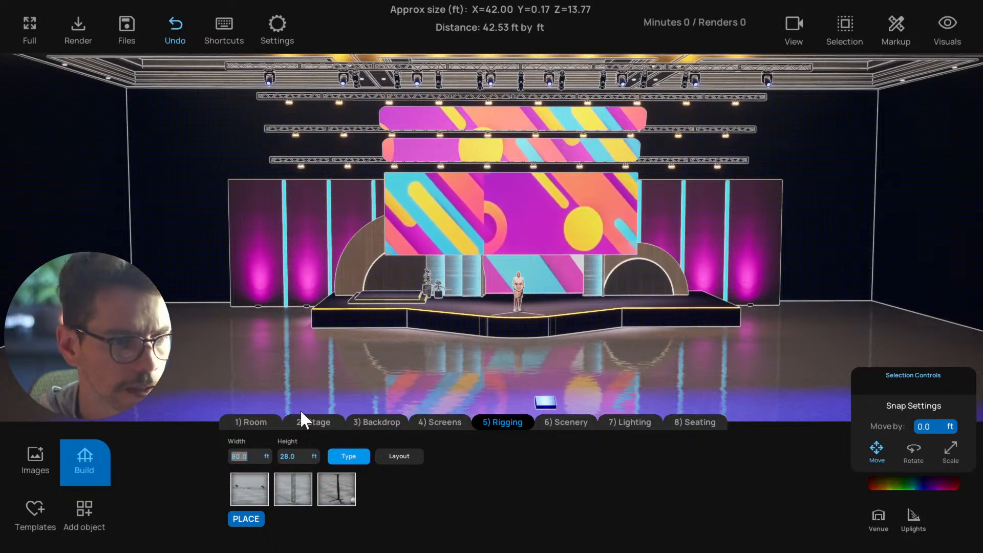
click(244, 490)
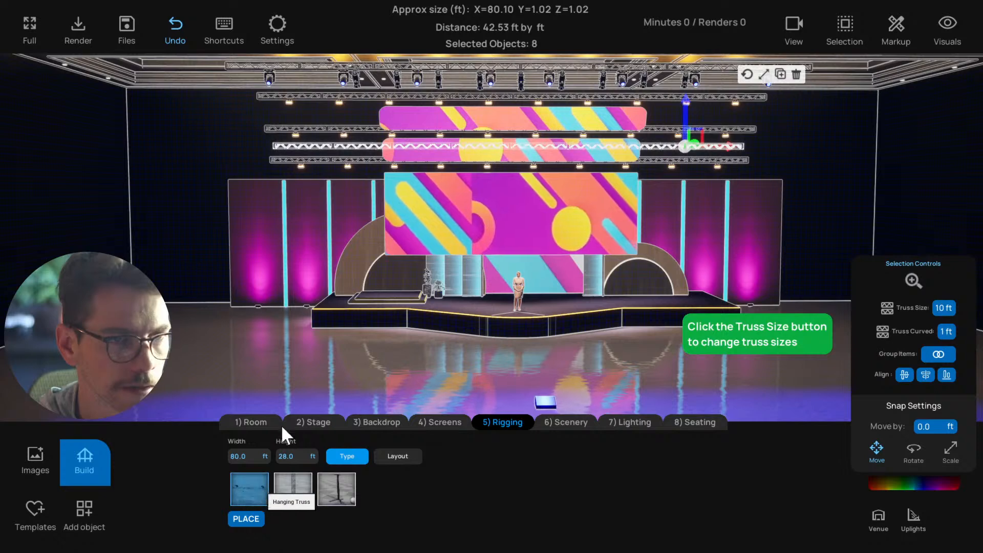
click(287, 456)
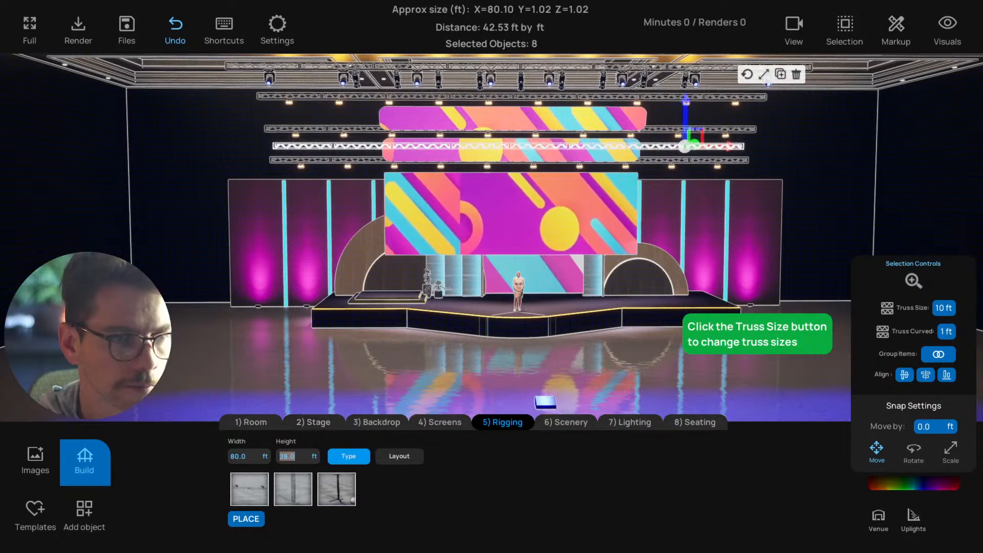
text(20)
key(Return)
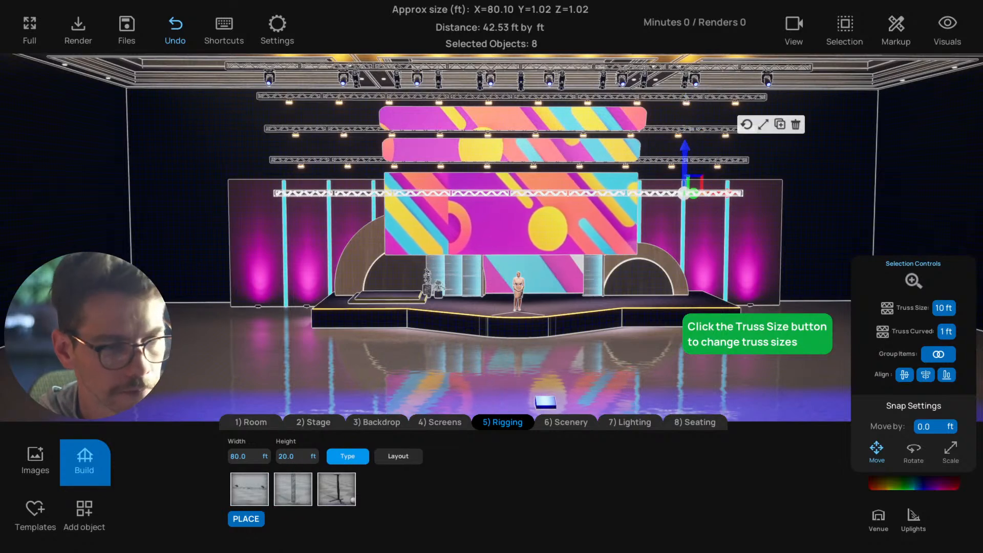
Try a width of 85 ft for the new truss and return it to 80 ft
click(250, 453)
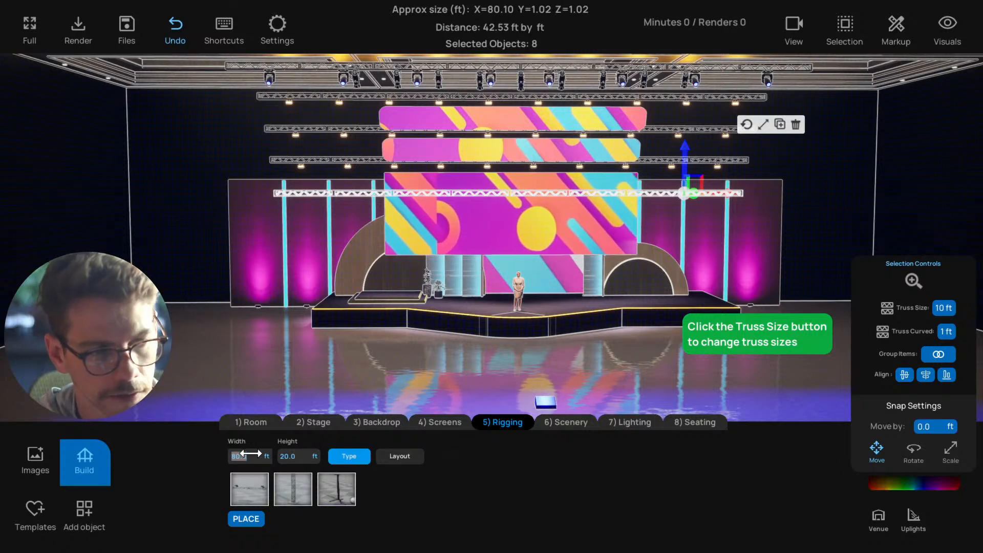
text(85)
key(Return)
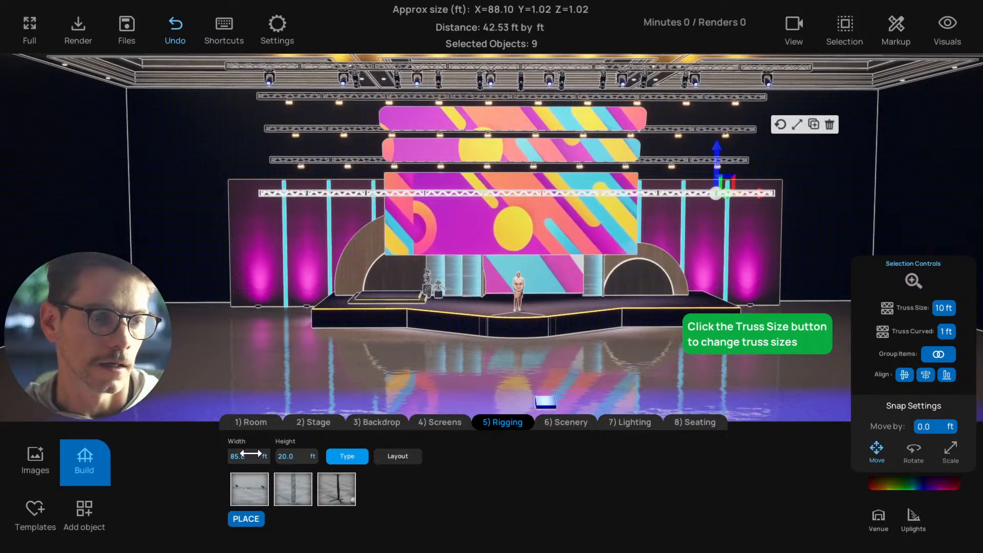
text(80)
key(Return)
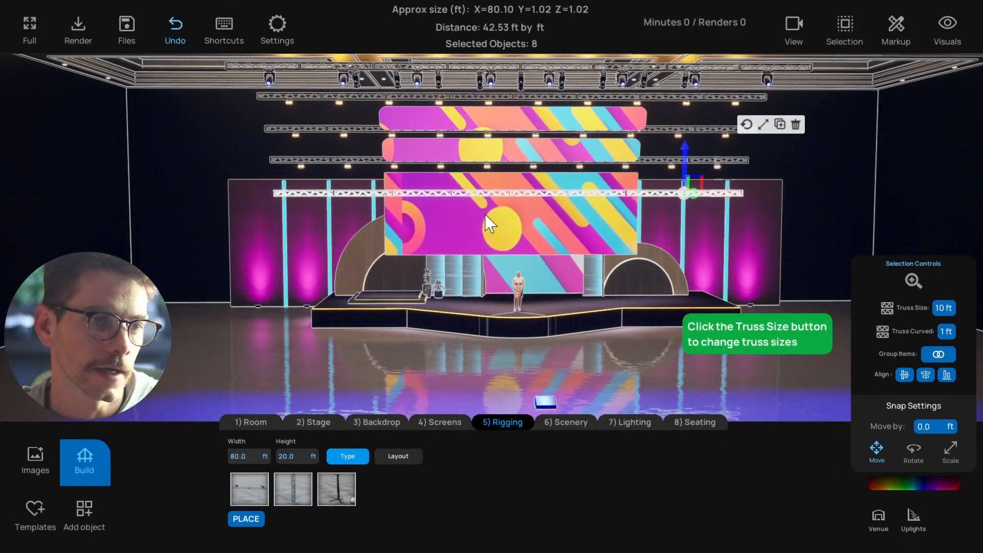
Raise the new truss above the flat screen and delete it
drag(487, 223, 649, 234)
drag(566, 119, 567, 91)
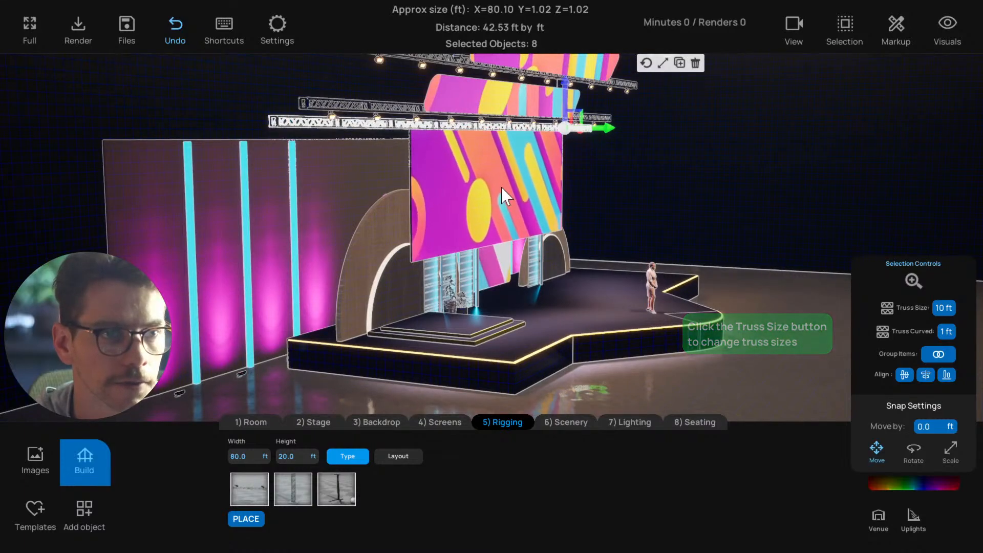
drag(504, 194, 558, 115)
click(608, 85)
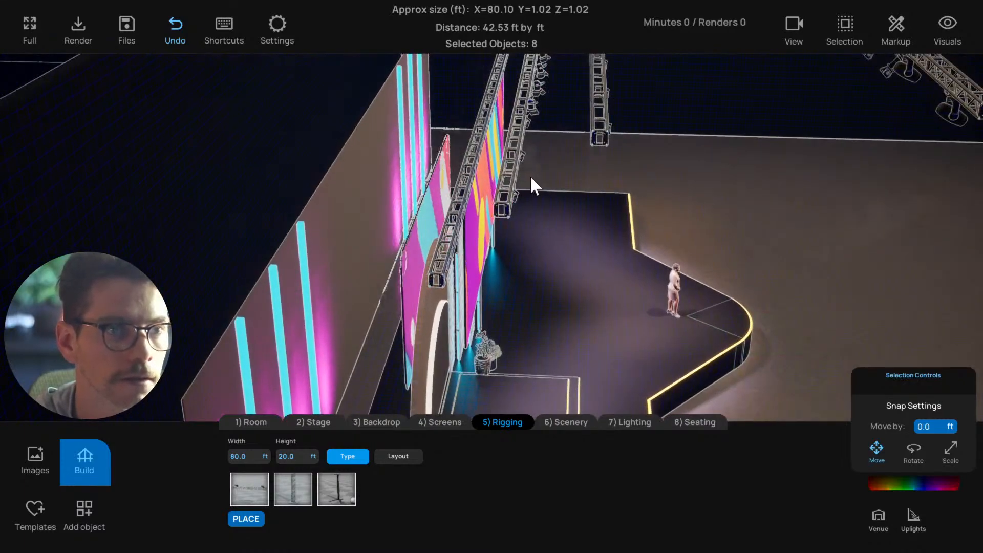
Try a lowered copy of the front rigging truss, offset from the original, and delete the copy
mouse_move(530, 175)
mouse_down()
mouse_move(561, 192)
mouse_move(529, 192)
mouse_up()
click(502, 205)
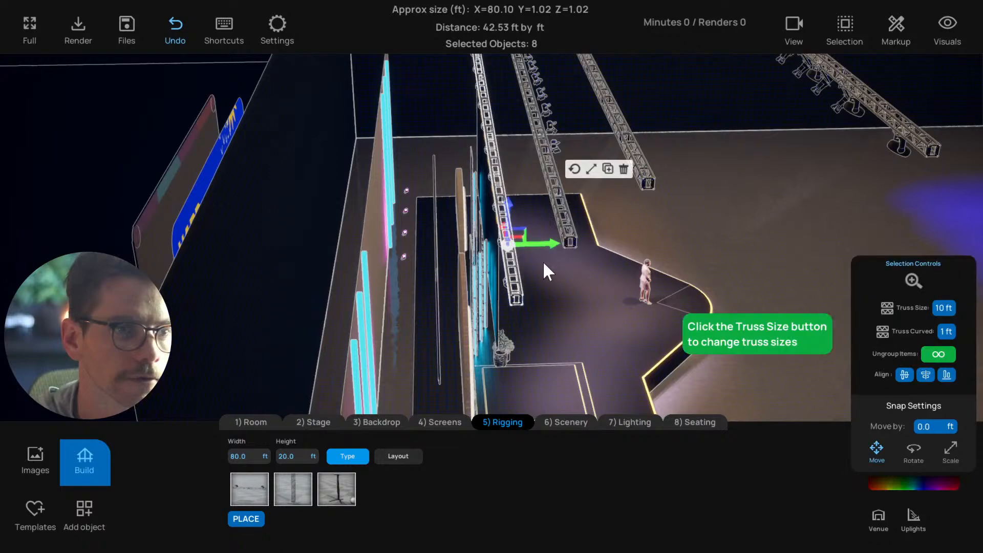
drag(543, 260, 458, 171)
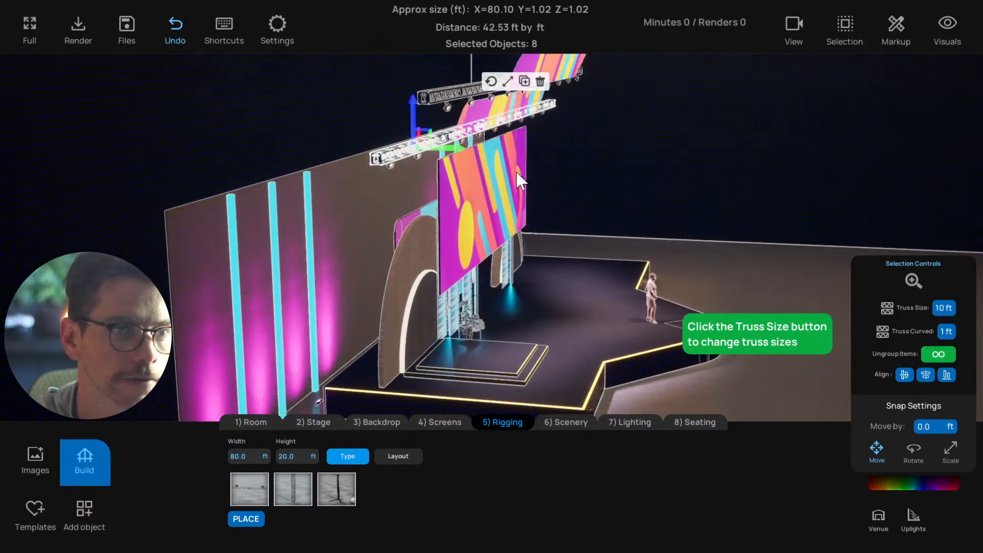
drag(517, 179, 416, 162)
drag(475, 196, 427, 127)
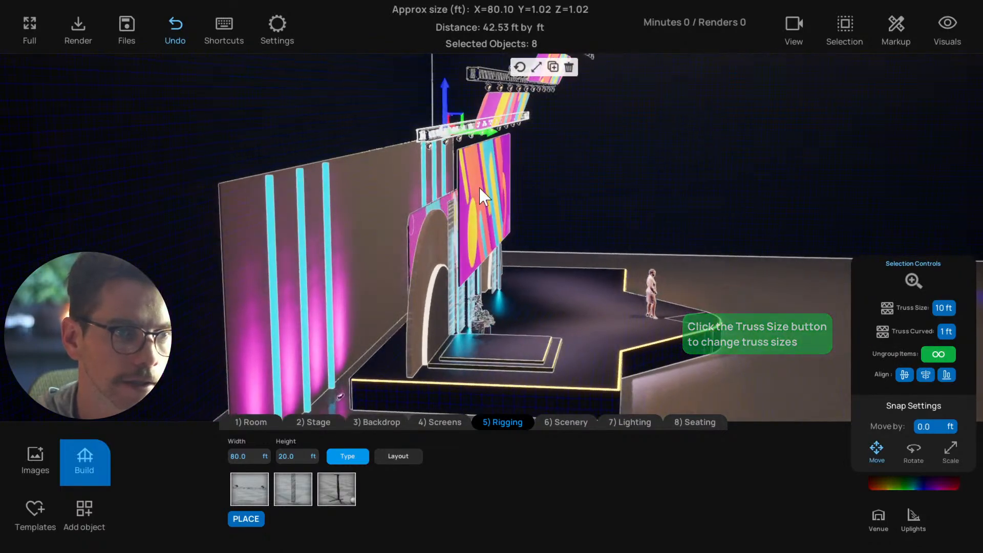
drag(481, 194, 442, 132)
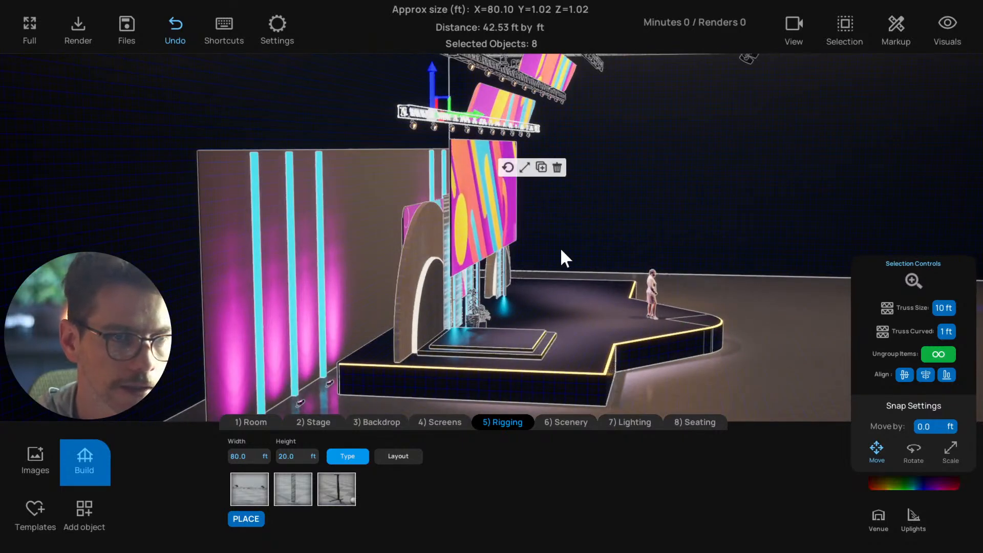
drag(562, 250, 562, 210)
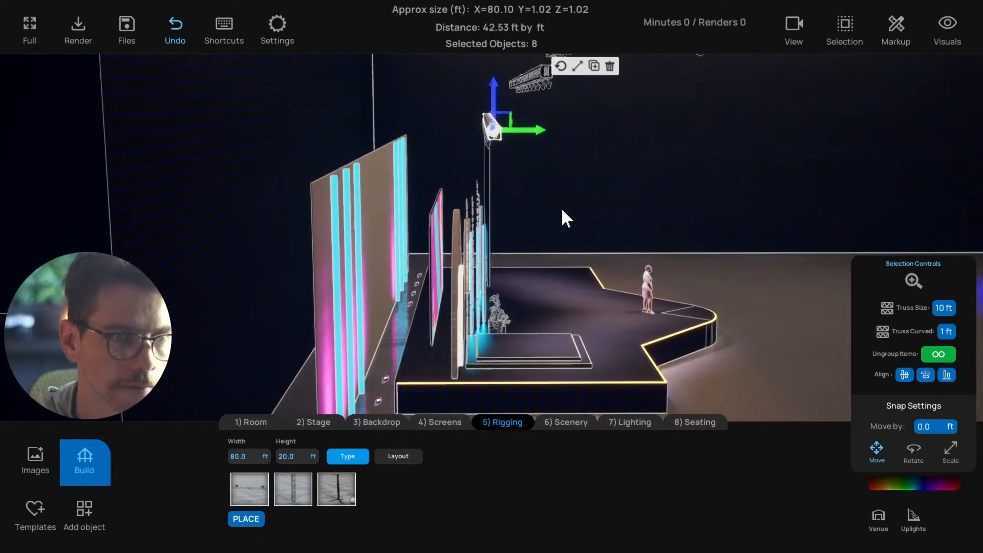
alt+drag(515, 148, 479, 146)
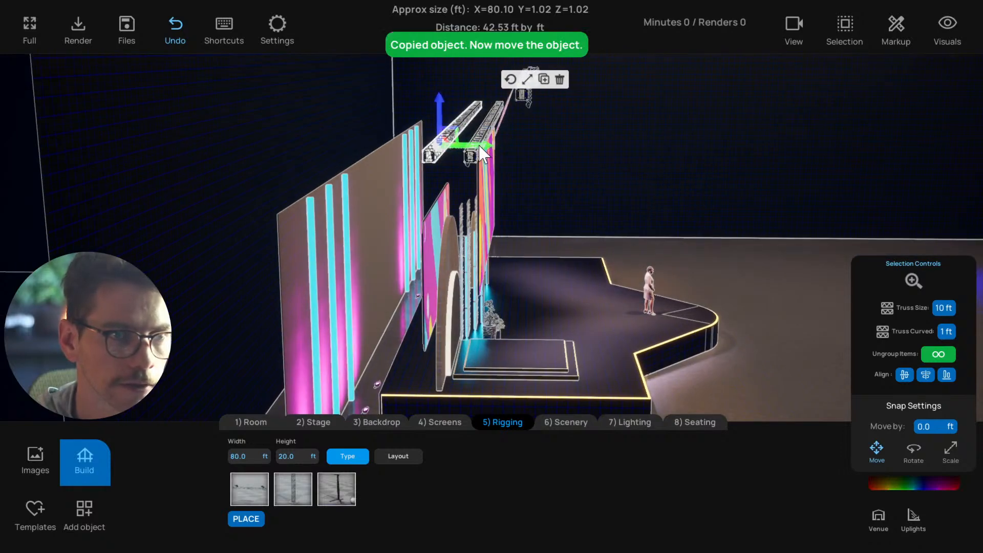
drag(437, 116, 435, 165)
drag(480, 248, 491, 188)
drag(505, 232, 335, 280)
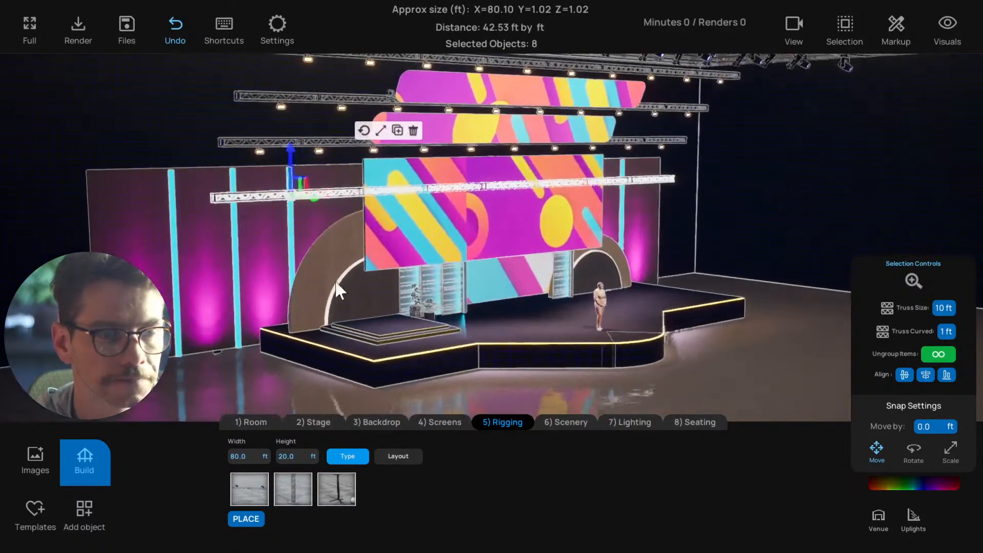
click(414, 134)
Select the row of spotlights on the middle truss and raise their intensity slightly
drag(425, 215, 690, 296)
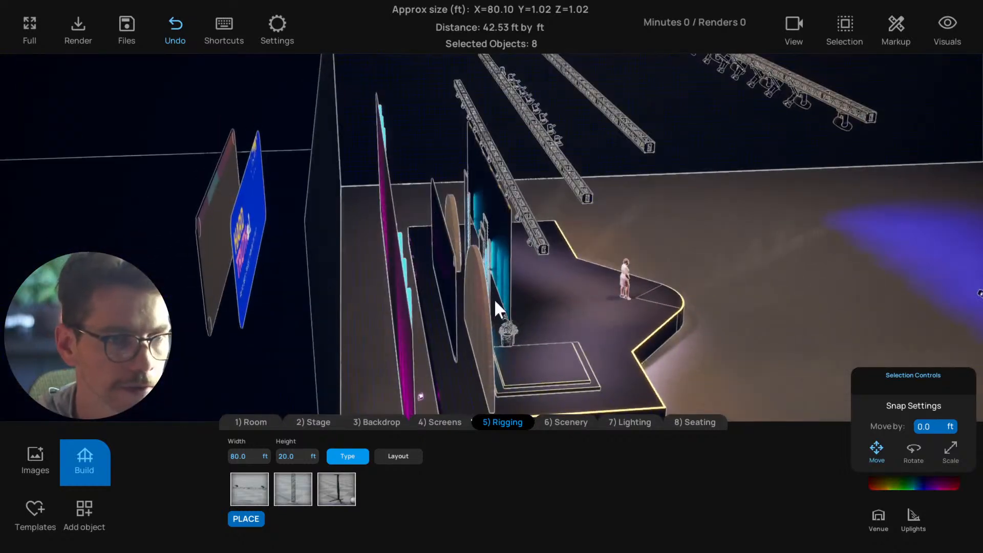
drag(495, 302, 453, 190)
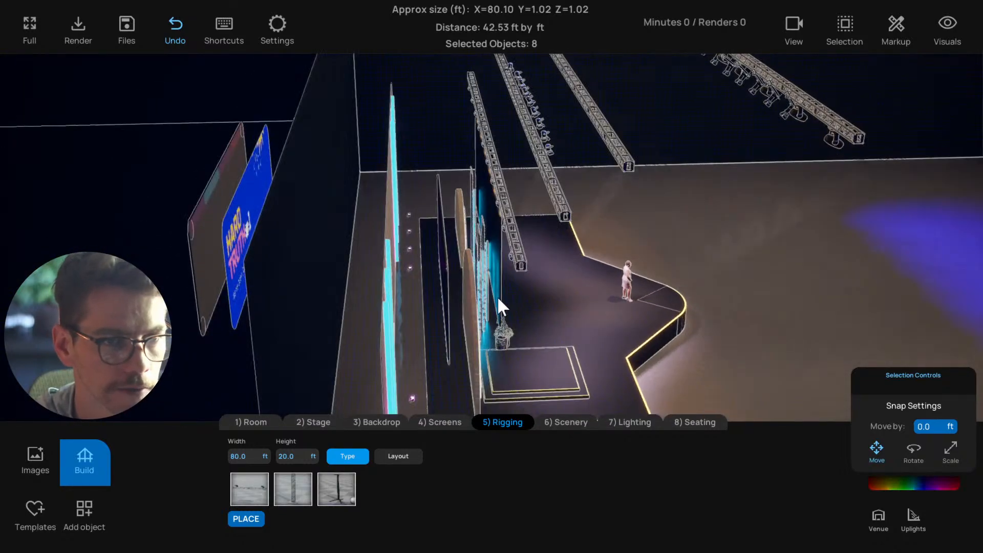
drag(520, 311, 455, 259)
scroll(481, 144, up, 2)
click(494, 111)
key(f)
scroll(454, 246, down, 3)
click(444, 242)
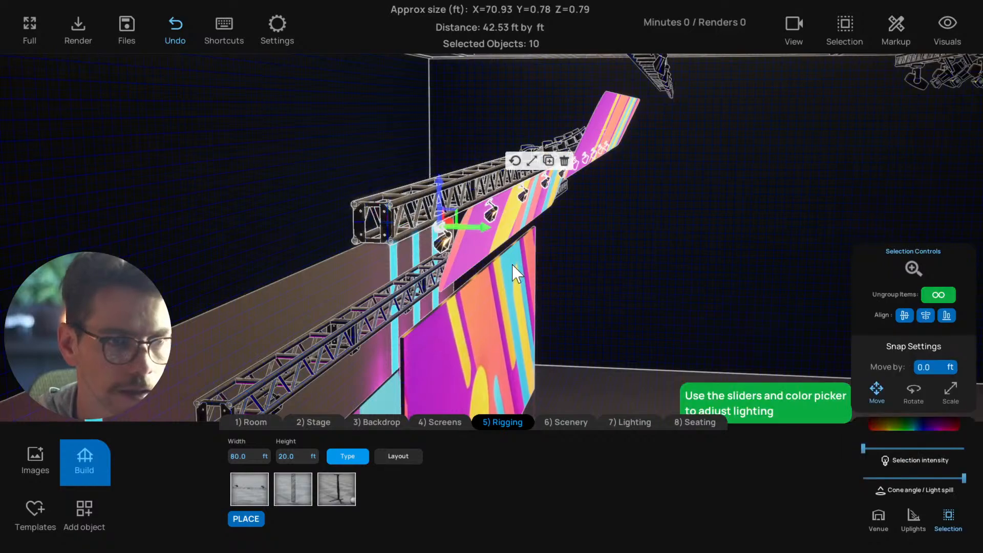
drag(513, 266, 454, 226)
drag(451, 183, 502, 228)
click(487, 156)
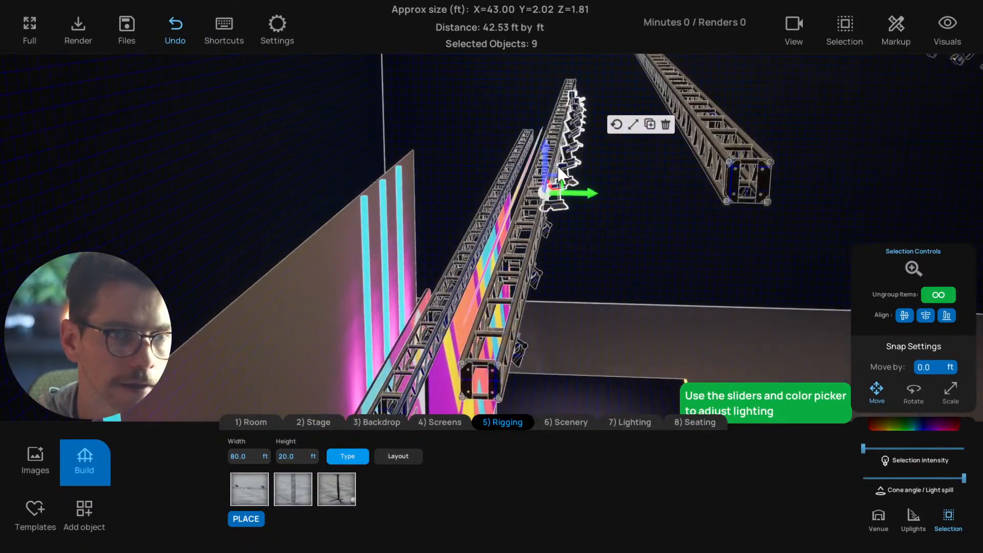
drag(566, 165, 882, 447)
Tint the selected spotlights a pale lavender
click(893, 424)
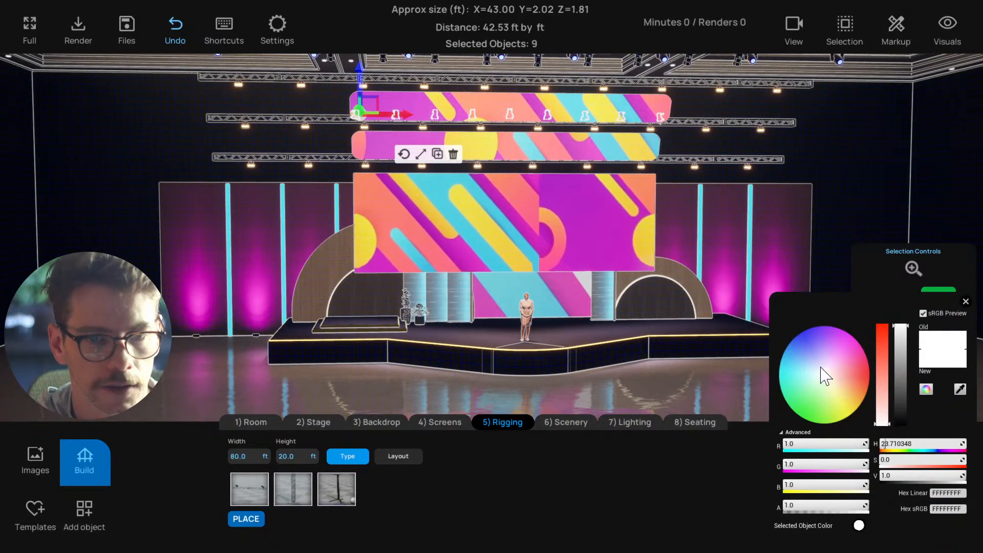
click(818, 362)
drag(818, 367, 821, 354)
click(965, 301)
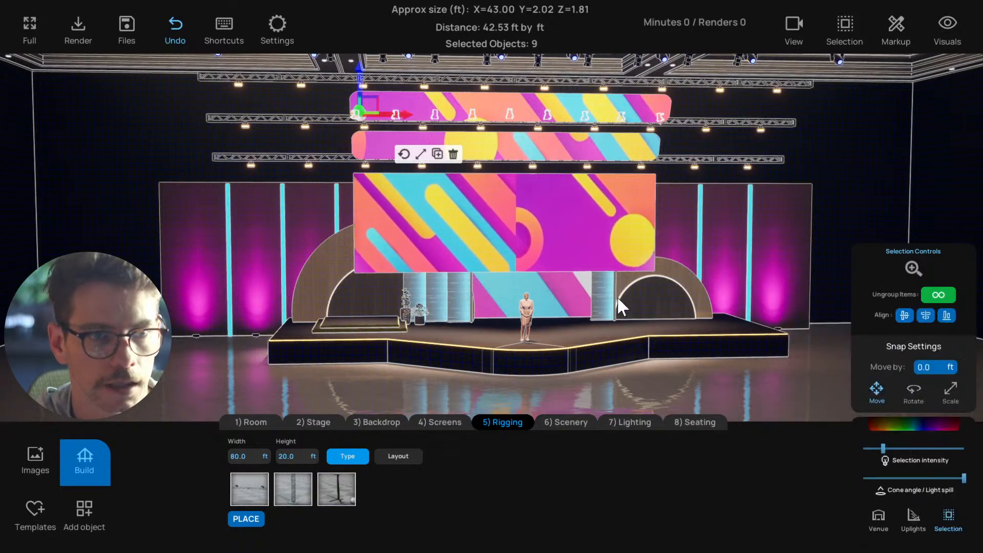
Deselect the spotlights and place a row of 8 LED par lights 70 ft wide
drag(616, 302, 732, 324)
scroll(733, 315, up, 2)
right_drag(748, 310, 717, 318)
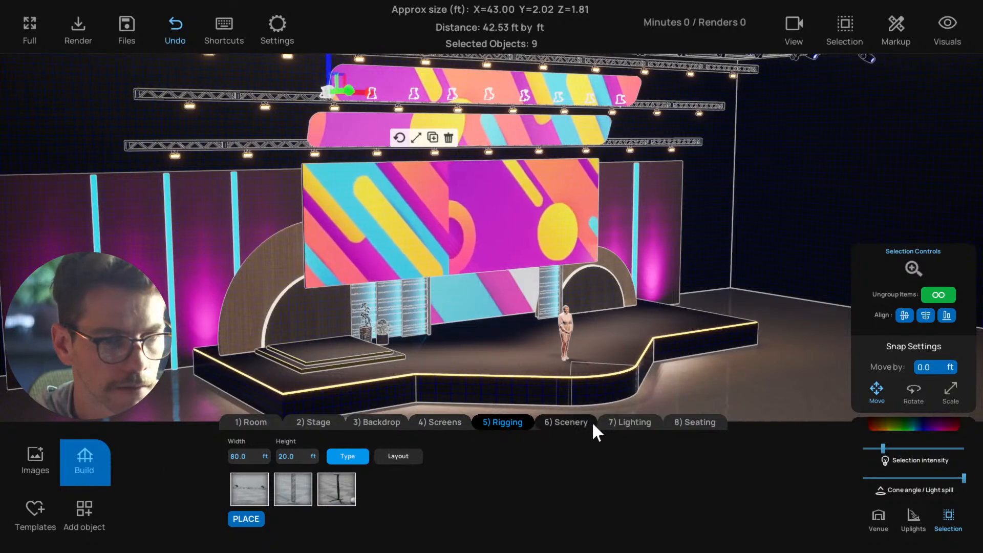
click(615, 430)
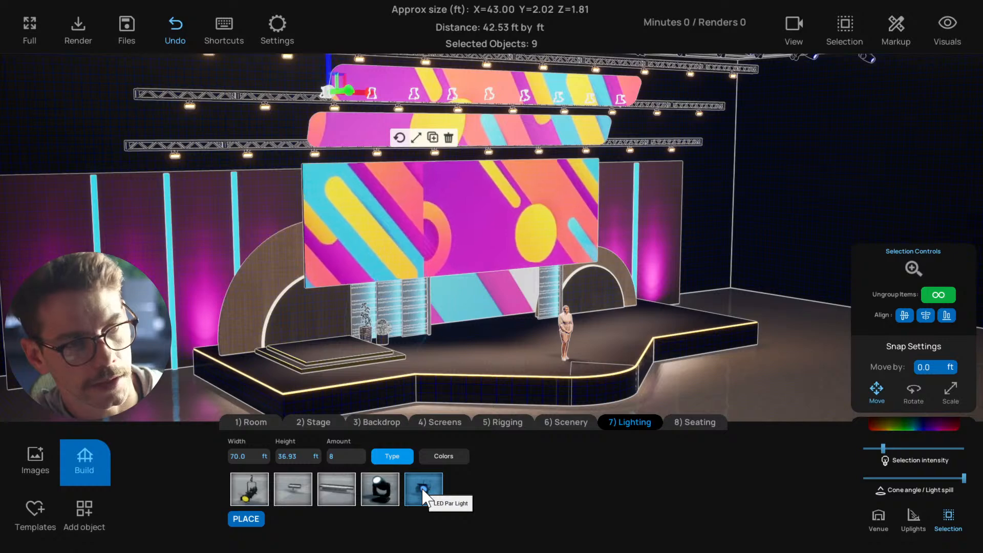
click(713, 402)
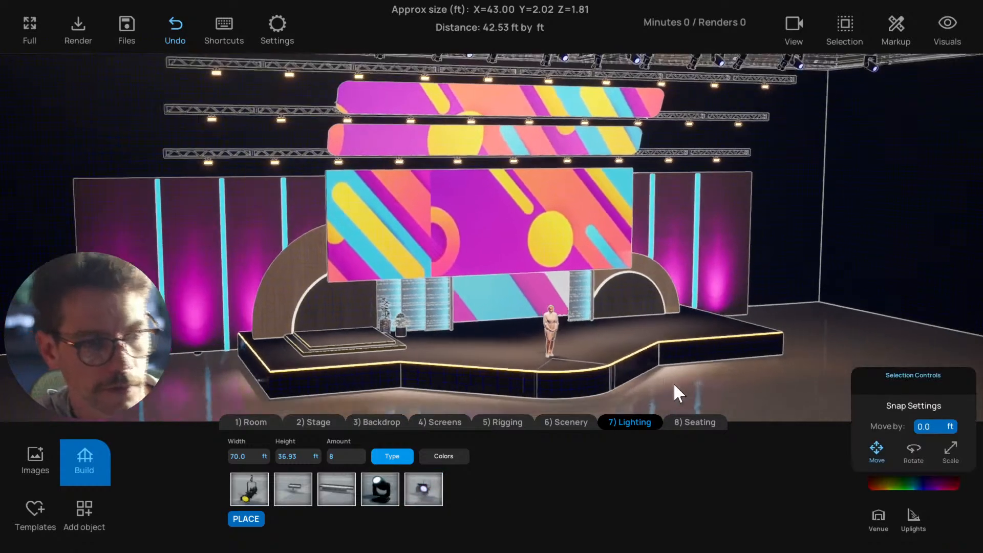
click(247, 517)
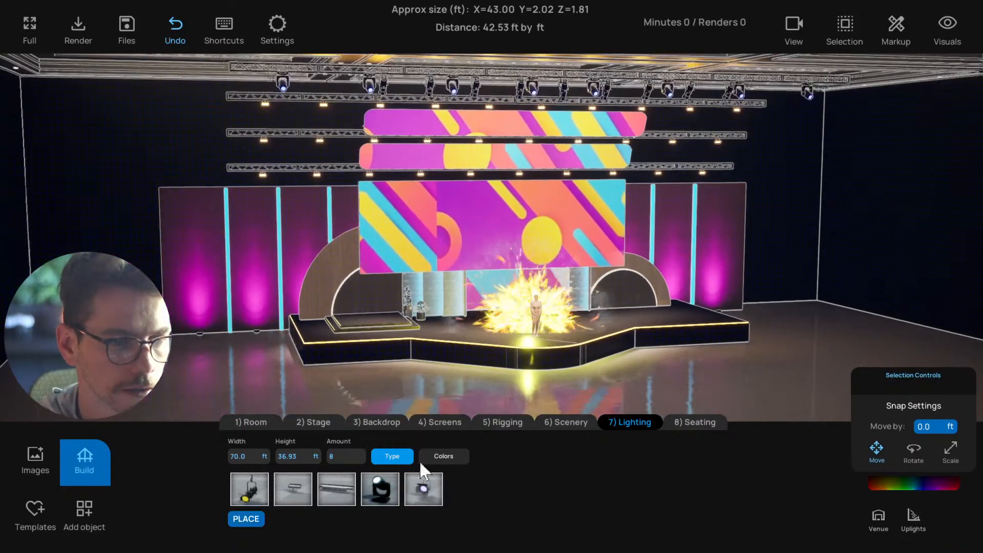
click(424, 489)
click(424, 490)
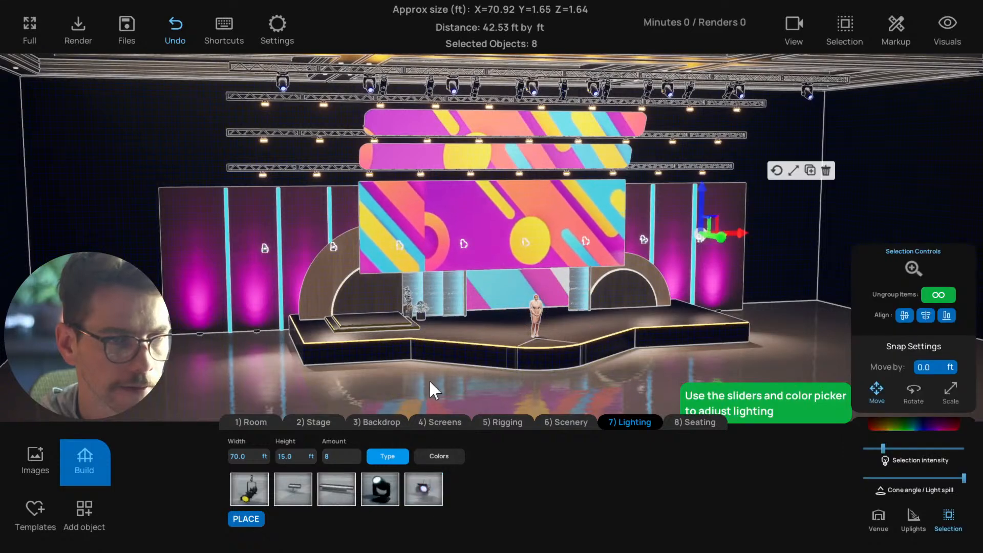
Set the LED par light row to a width of 50 ft, after trying 40 and 60 ft, with an amount of 10
click(262, 455)
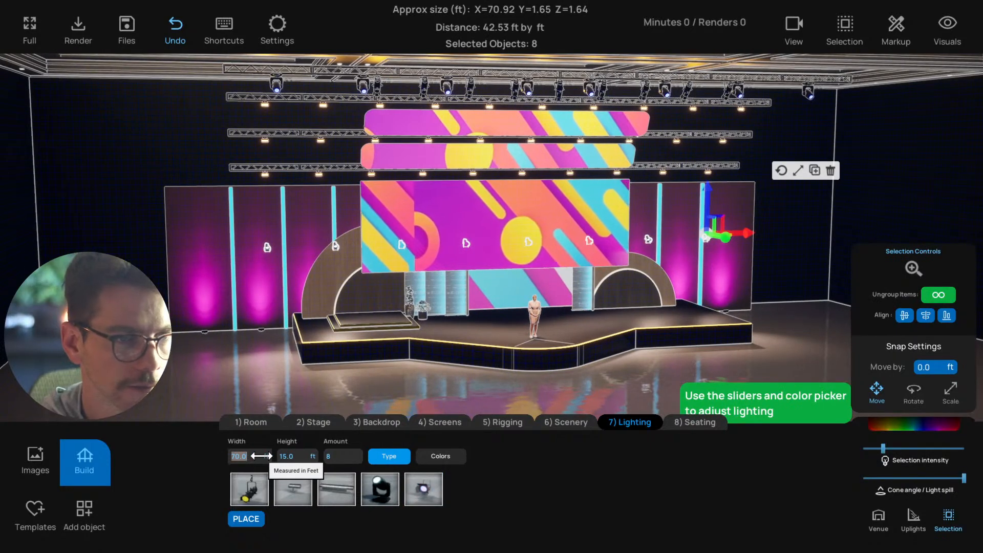
text(40)
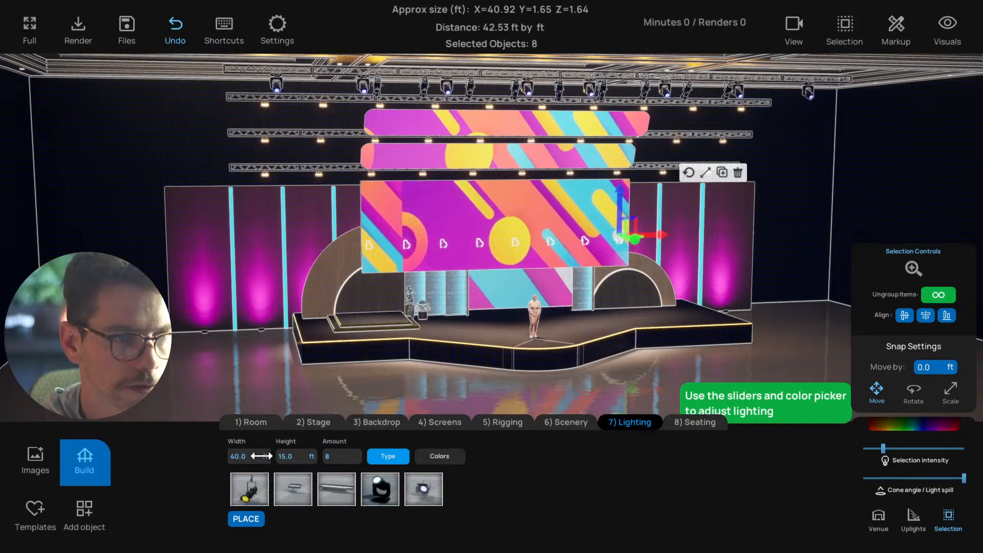
click(254, 455)
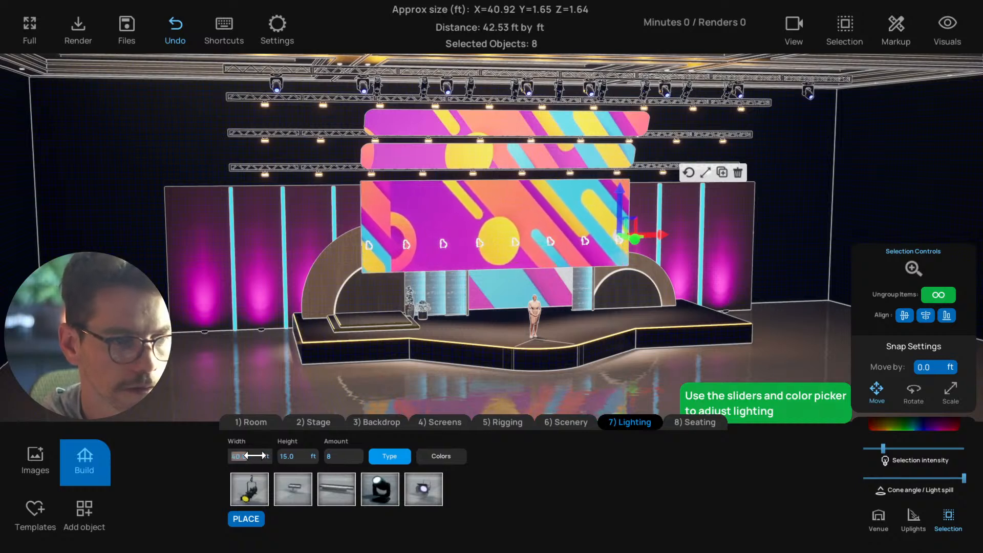
text(60)
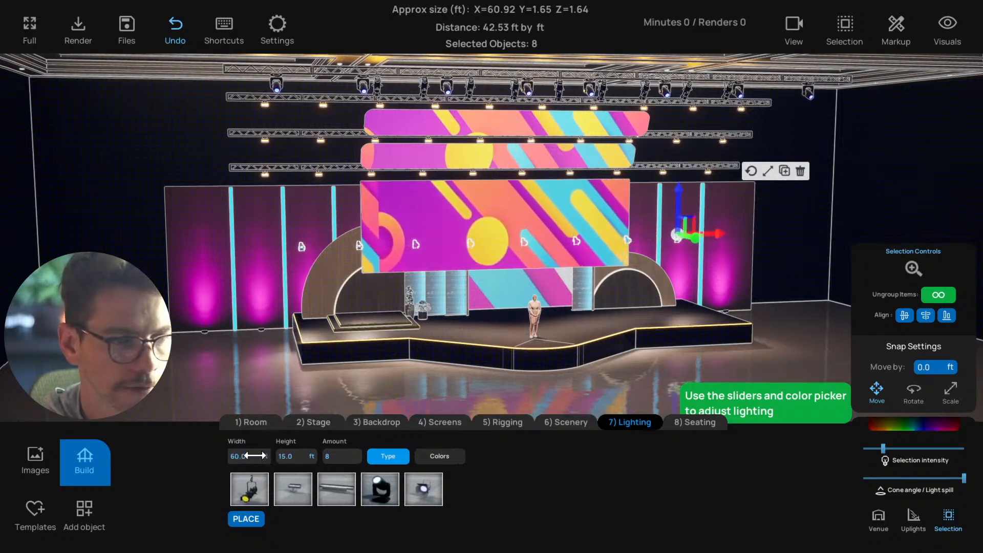
text(50)
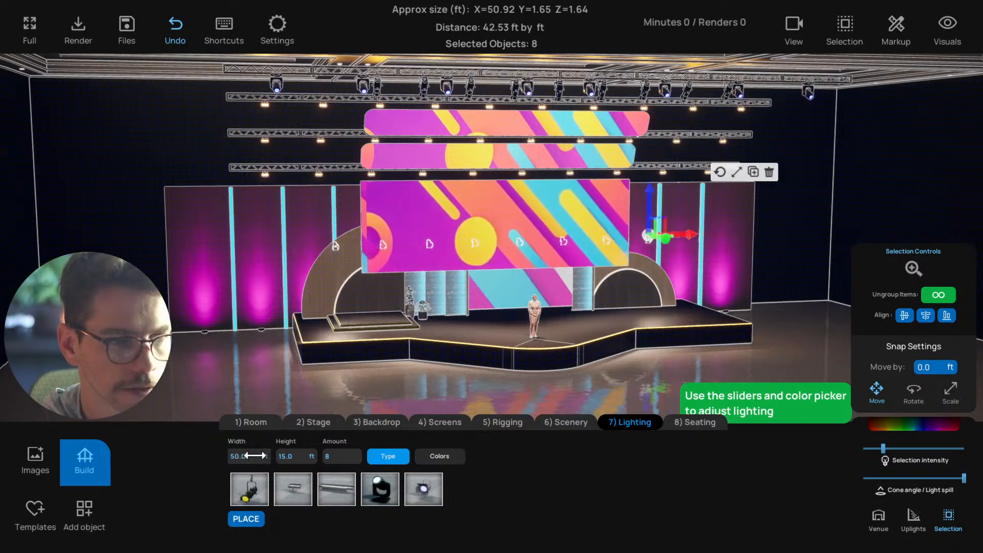
click(335, 456)
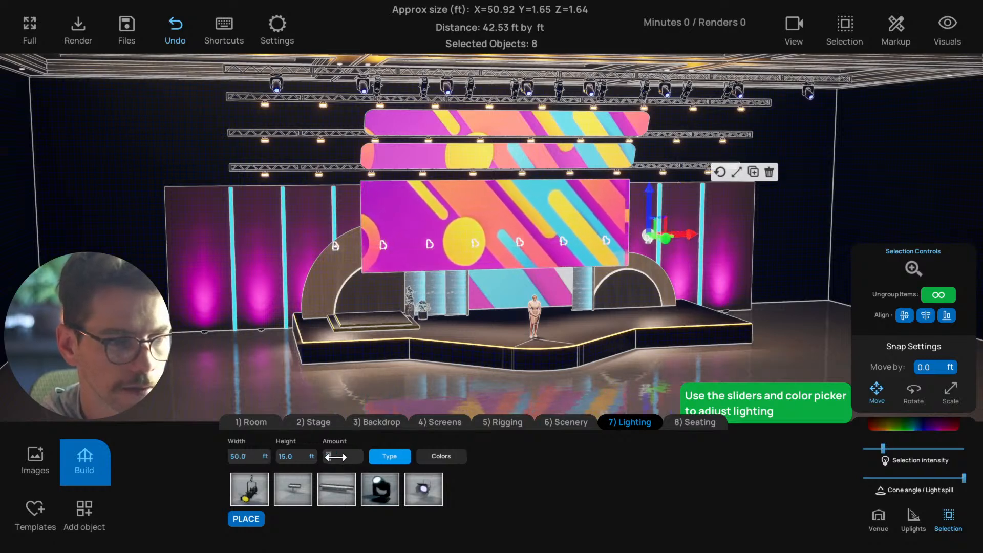
text(10)
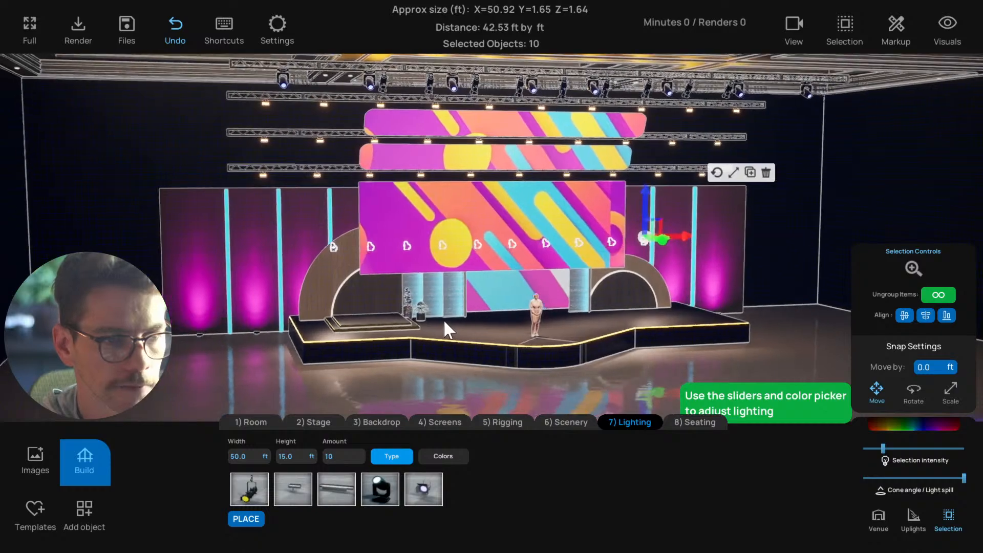
Raise the LED par light row to the lowest truss and move it sideways onto the truss line
drag(644, 197, 653, 125)
scroll(638, 172, up, 5)
right_drag(635, 196, 739, 155)
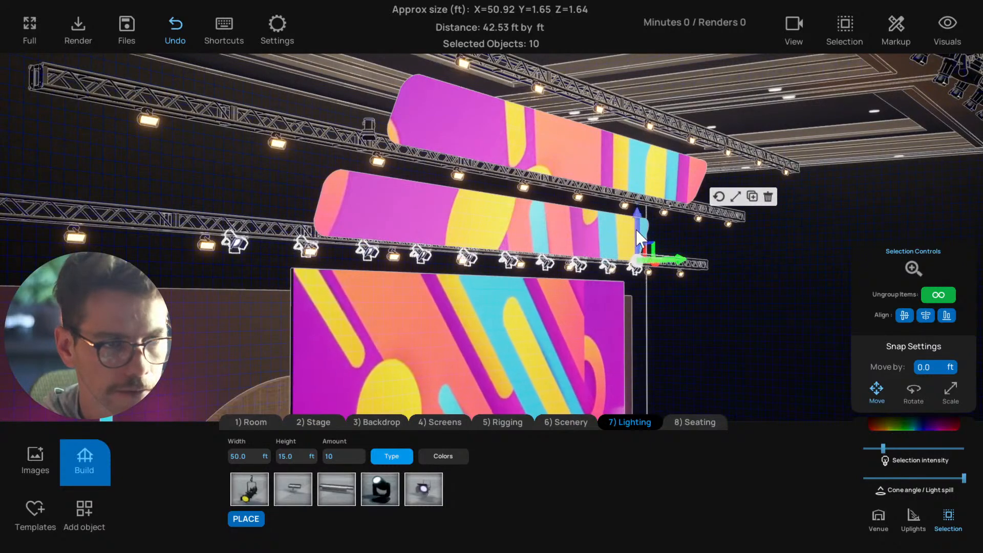
drag(664, 256, 705, 260)
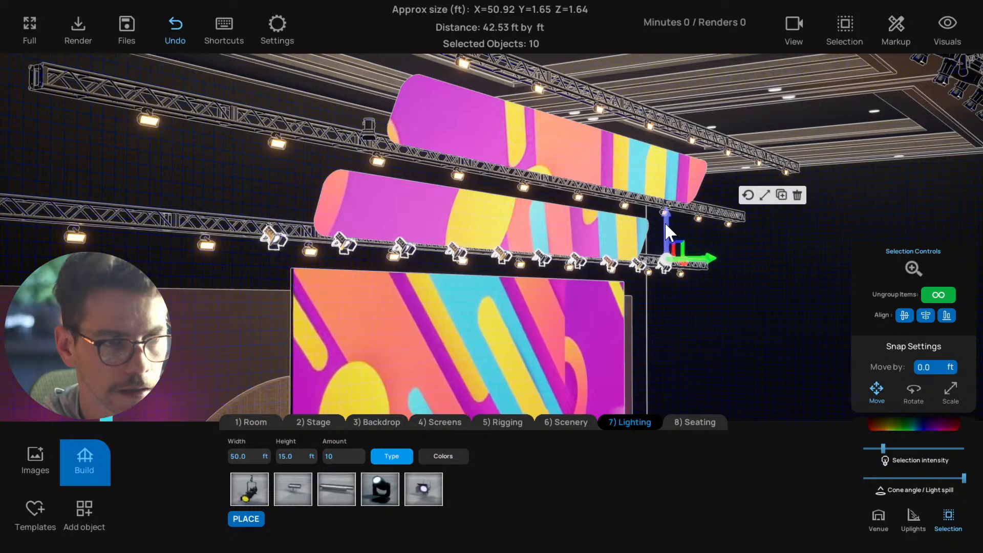
drag(665, 222, 664, 226)
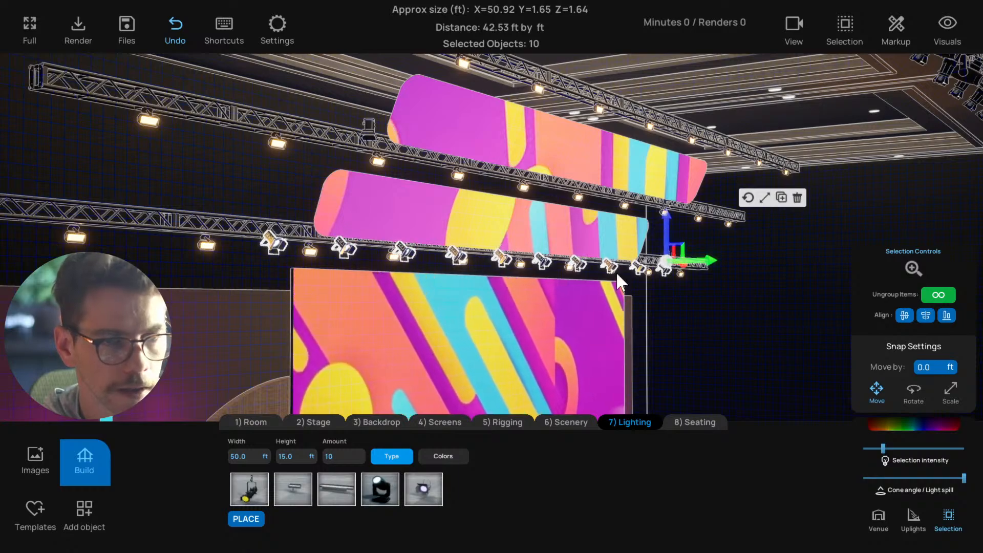
Align the LED par light row with its truss in the top view and return to the perspective view
mouse_move(616, 271)
mouse_down()
mouse_move(464, 264)
mouse_move(664, 269)
mouse_move(631, 276)
mouse_up()
key(t)
scroll(569, 294, down, 2)
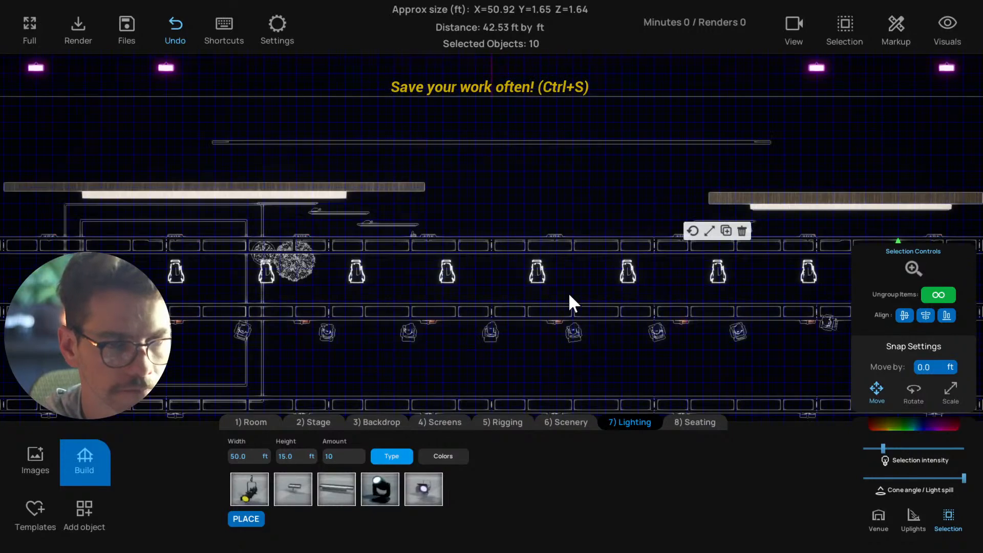
drag(568, 293, 579, 269)
drag(772, 238, 767, 232)
key(p)
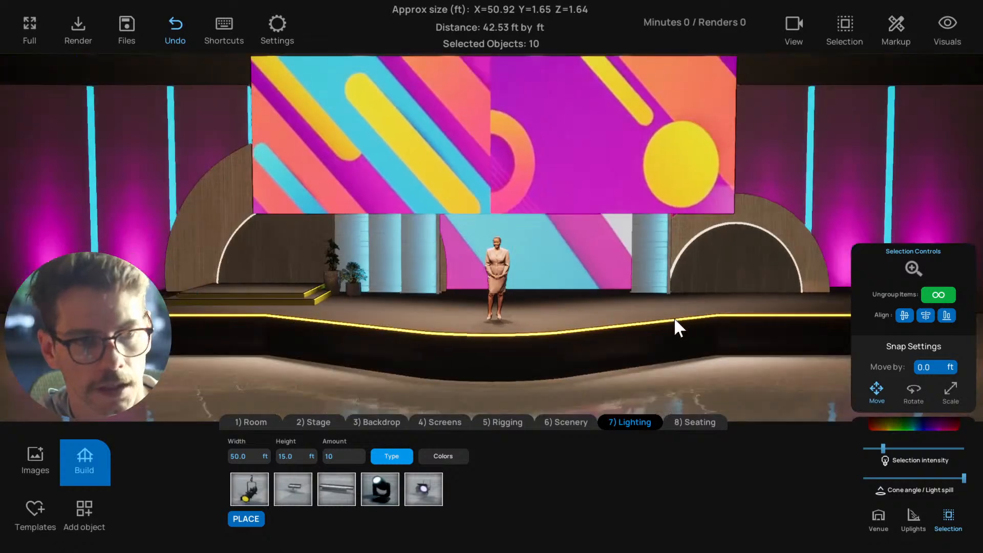
Tilt the LED par lights slightly about their long axis
scroll(674, 317, down, 3)
drag(696, 320, 710, 285)
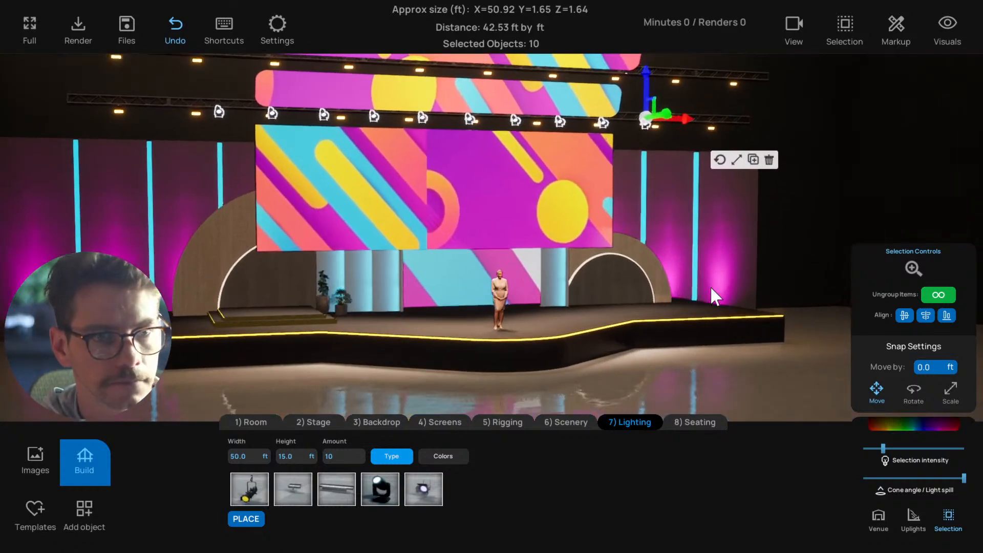
click(719, 160)
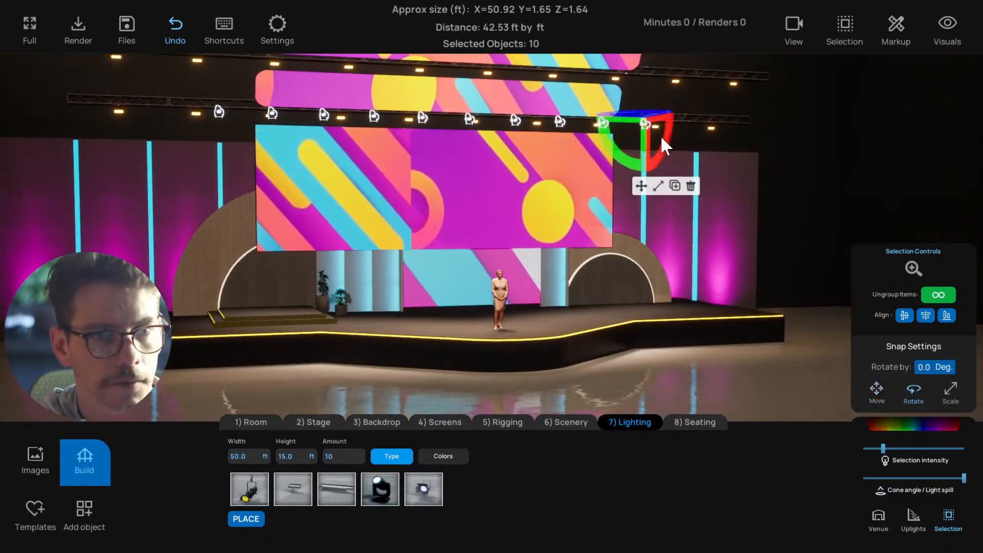
drag(660, 136, 660, 145)
Raise the LED par lights' intensity slightly, reduce their cone angle to about half, and switch back to moving objects
drag(883, 449, 901, 452)
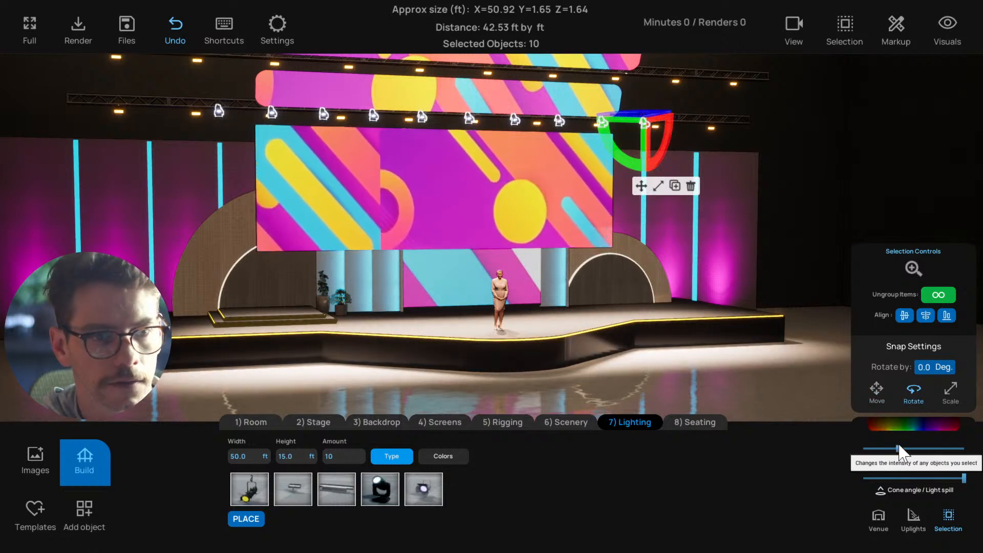
drag(964, 478, 911, 480)
scroll(686, 286, down, 1)
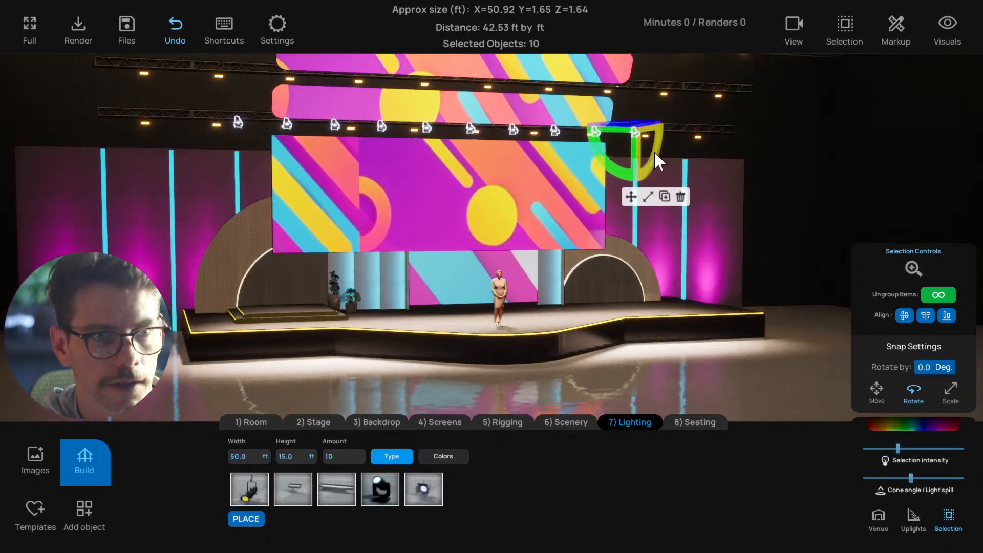
click(631, 200)
scroll(684, 287, up, 1)
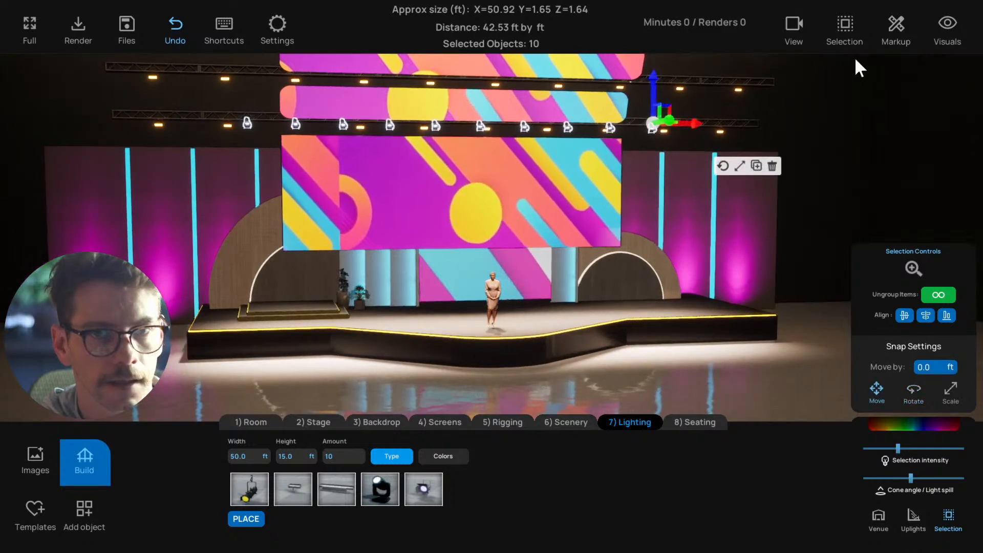
Unlock group selection and aim the LED par at the row's right end at the right end of the stage deck
click(845, 29)
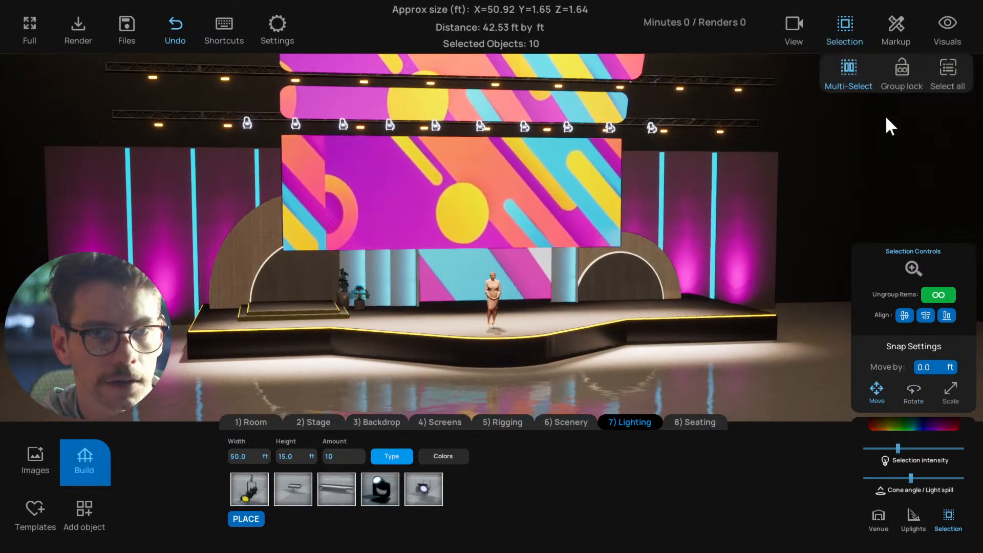
click(650, 127)
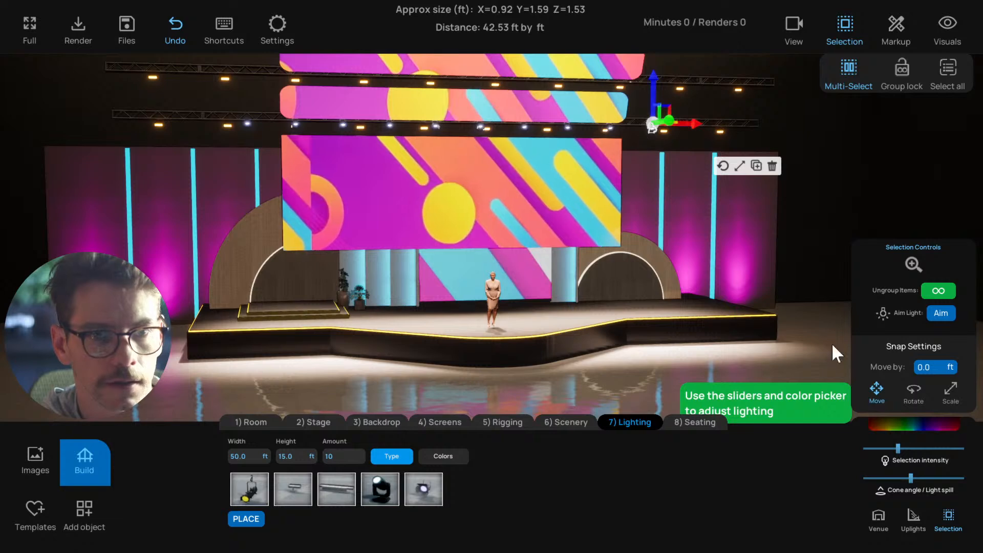
click(941, 313)
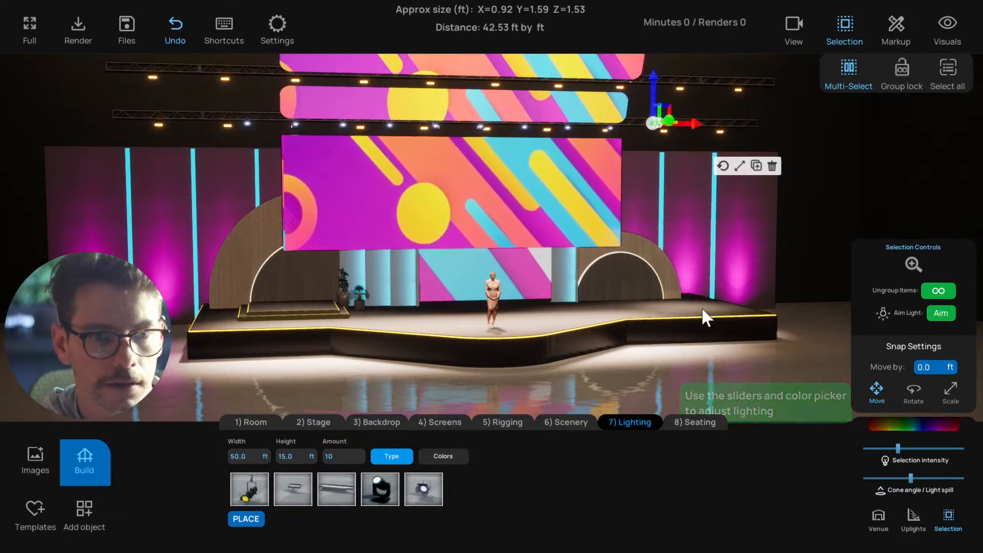
click(701, 306)
middle_drag(597, 148, 502, 128)
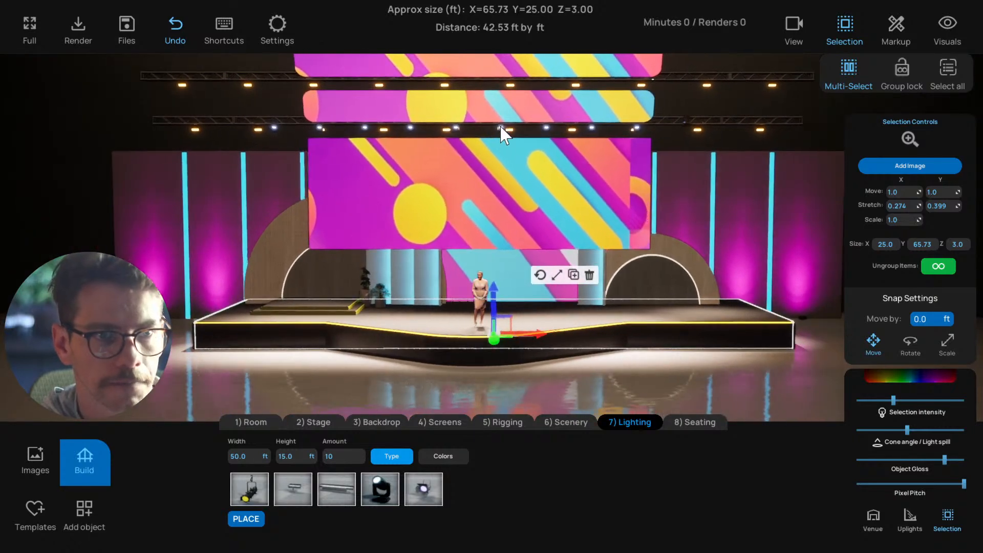
Aim the LED par near the row's middle at the front edge of the stage's central bulge
click(501, 128)
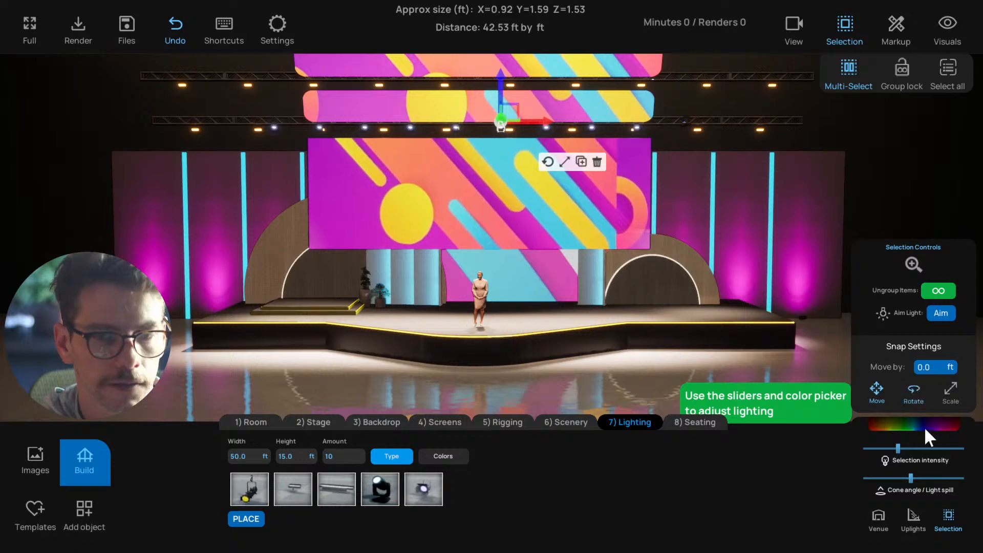
click(940, 313)
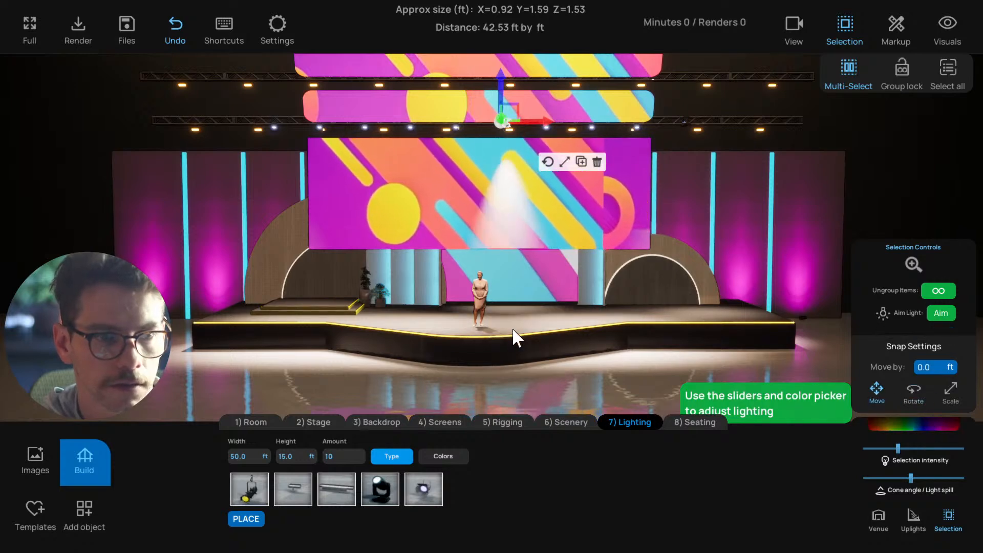
click(507, 339)
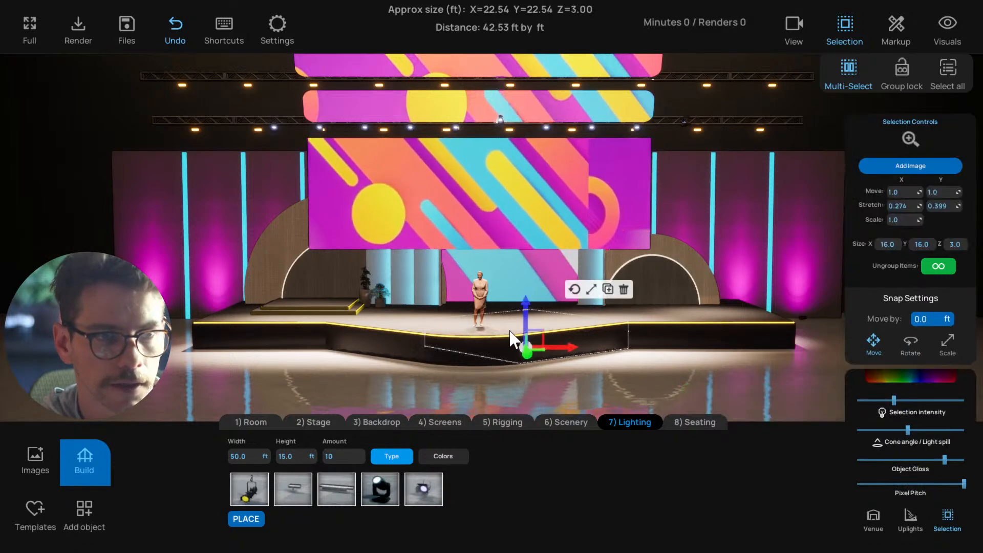
drag(515, 273, 461, 121)
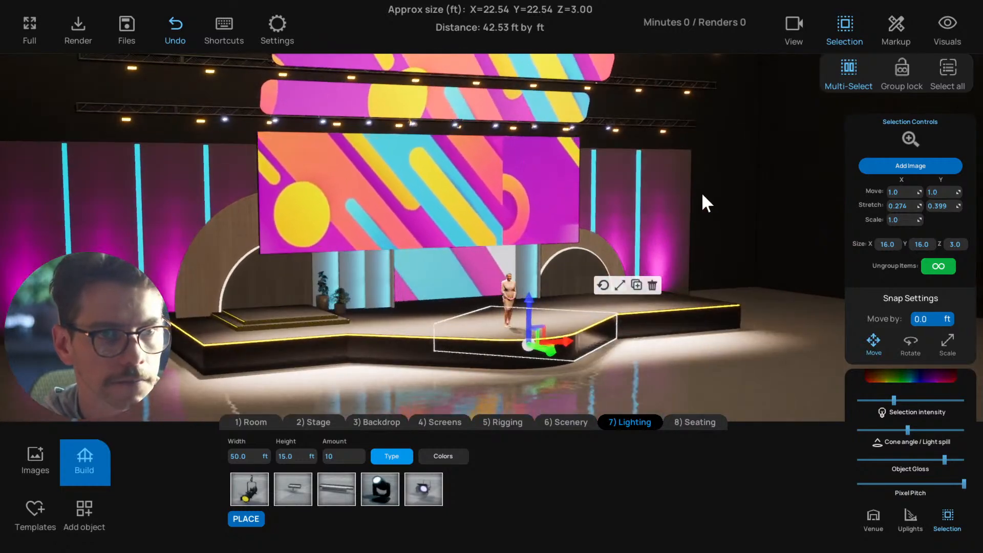
drag(702, 193, 614, 189)
Turn group lock back on and delete the whole LED par row from the lowest truss
click(582, 358)
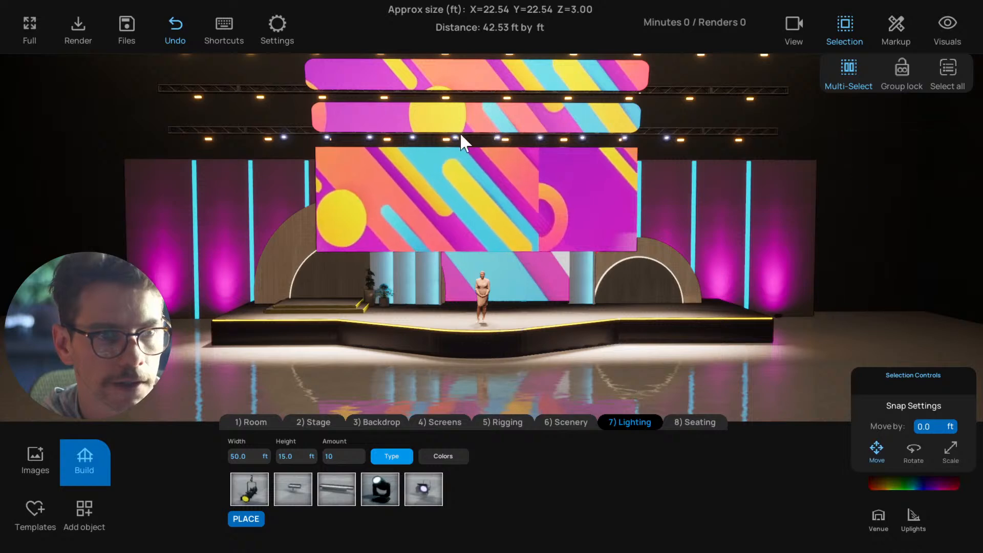
drag(460, 133, 462, 139)
click(445, 134)
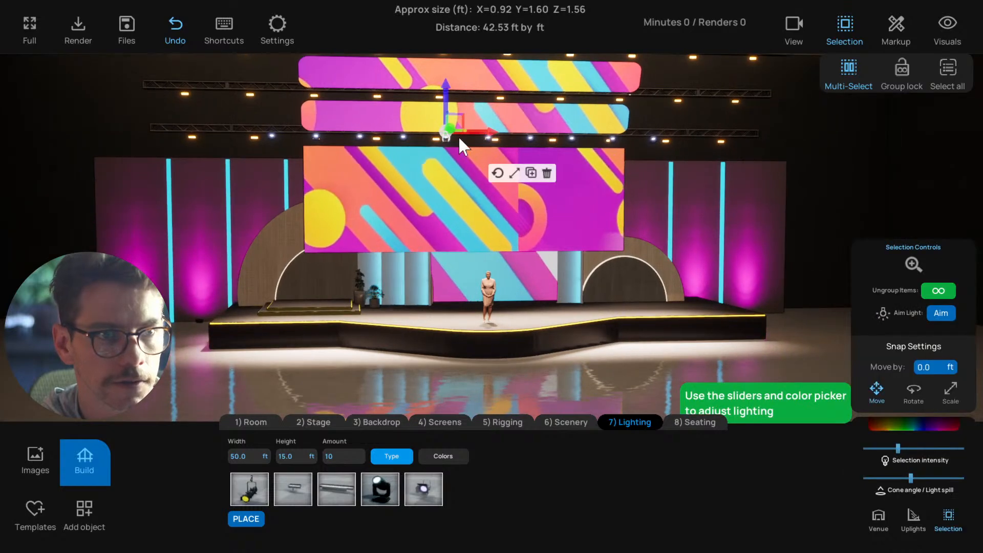
click(896, 67)
click(613, 137)
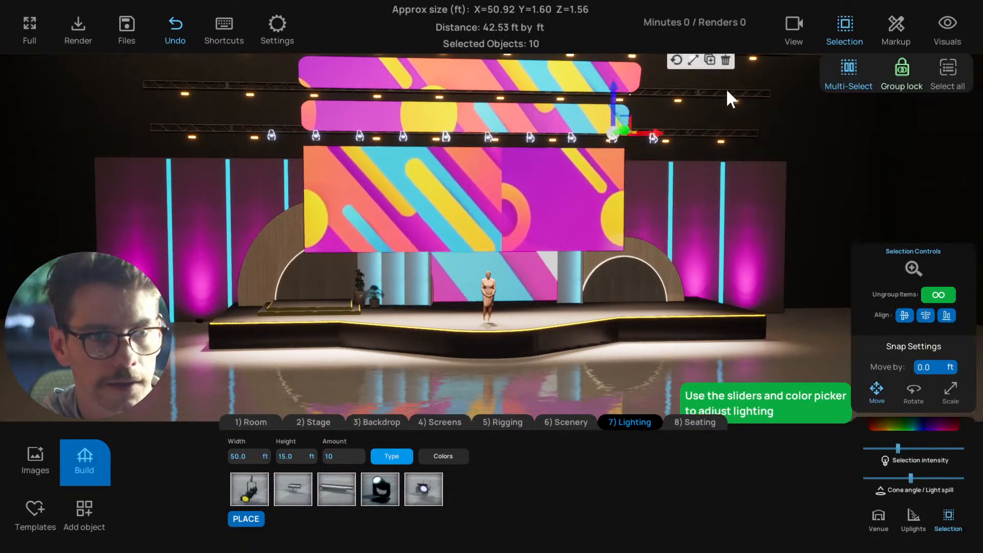
click(728, 60)
Lower the venue's room intensity slightly
scroll(636, 189, down, 3)
drag(564, 246, 397, 105)
click(435, 139)
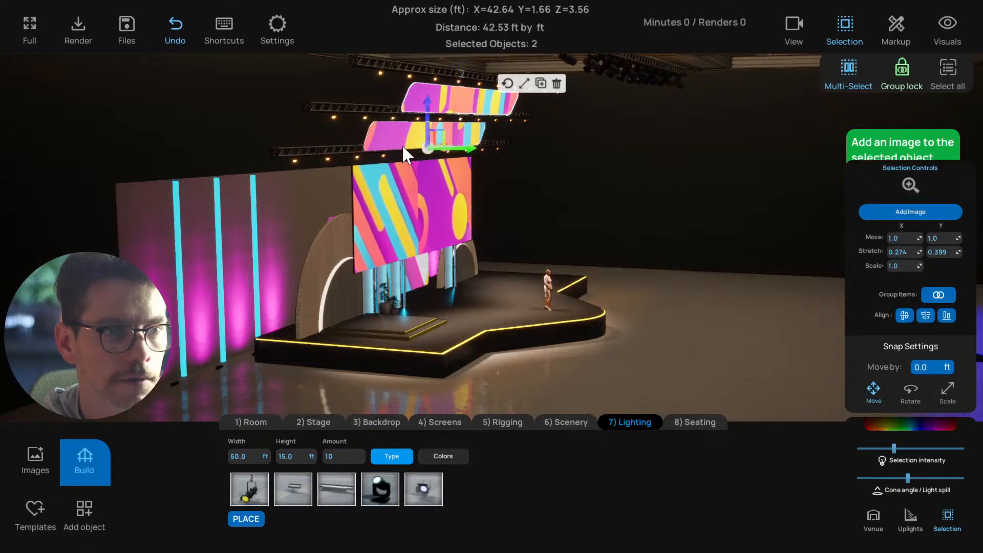
click(434, 58)
drag(637, 201, 427, 194)
click(548, 91)
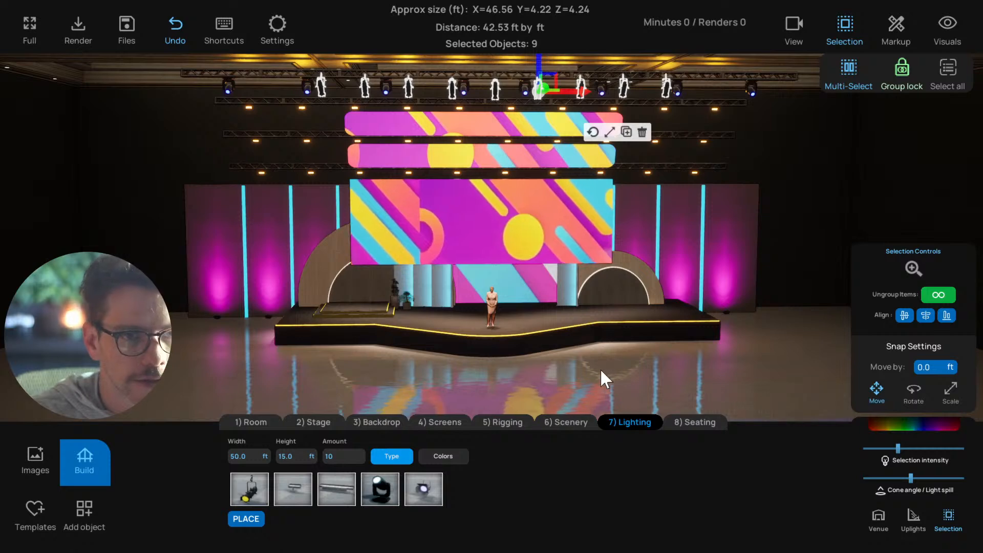
click(725, 366)
click(876, 515)
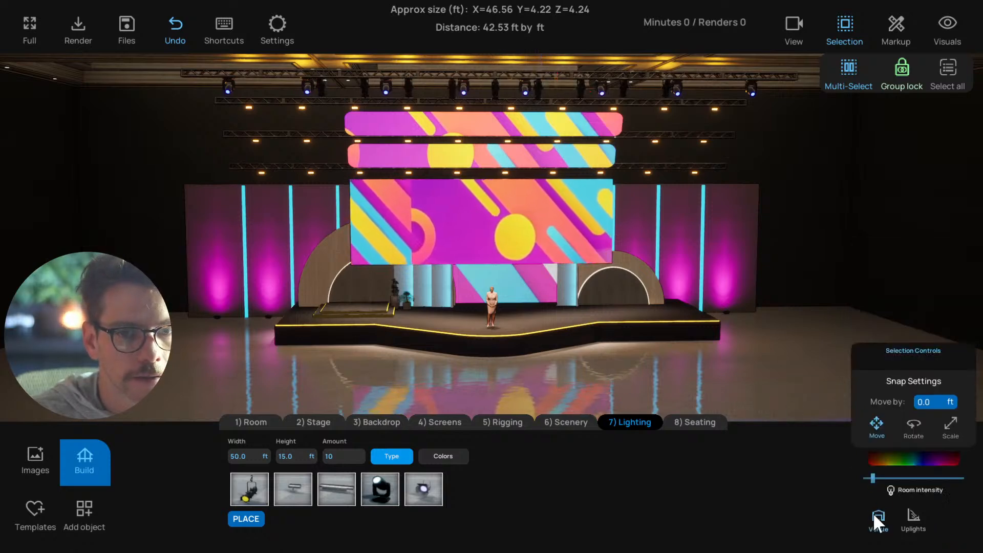
click(870, 478)
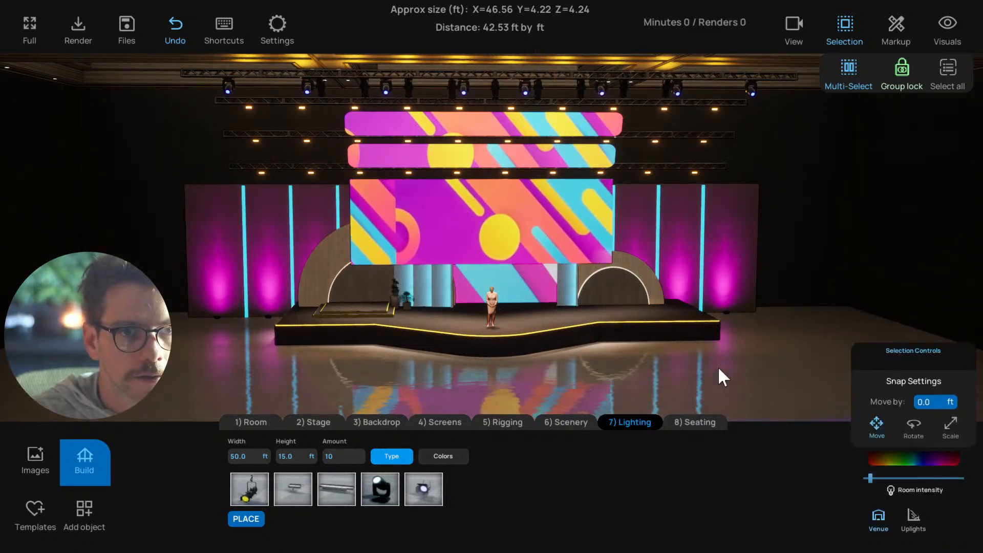
right_drag(717, 368, 711, 369)
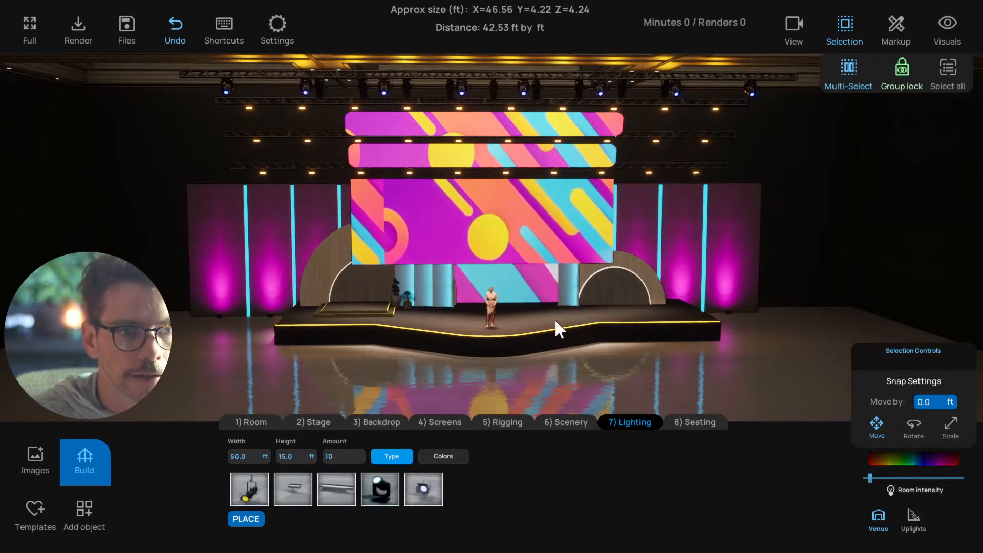
right_drag(674, 127, 668, 128)
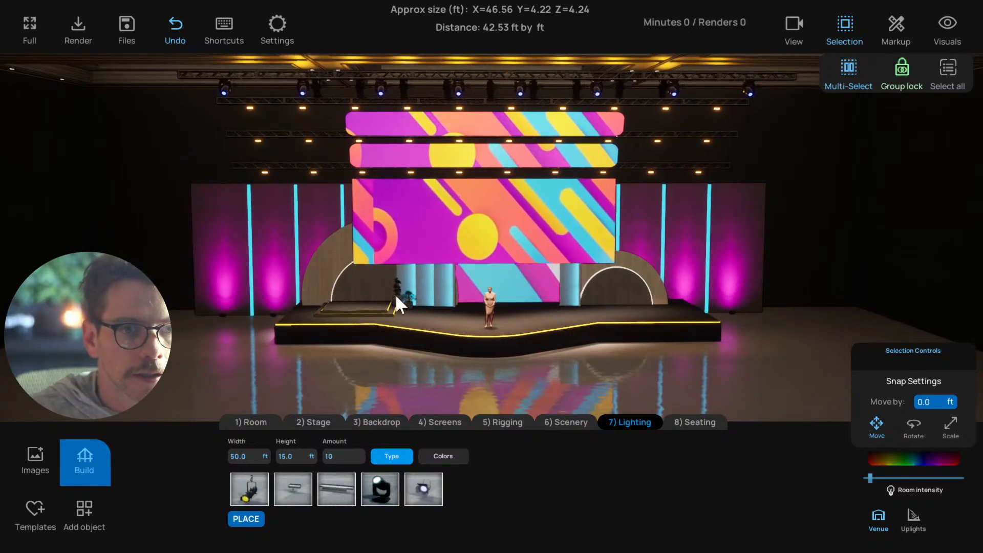
Narrow the cone angle of the nine-light row on the upper truss to about one sixth and raise its intensity to nearly nine tenths
click(663, 93)
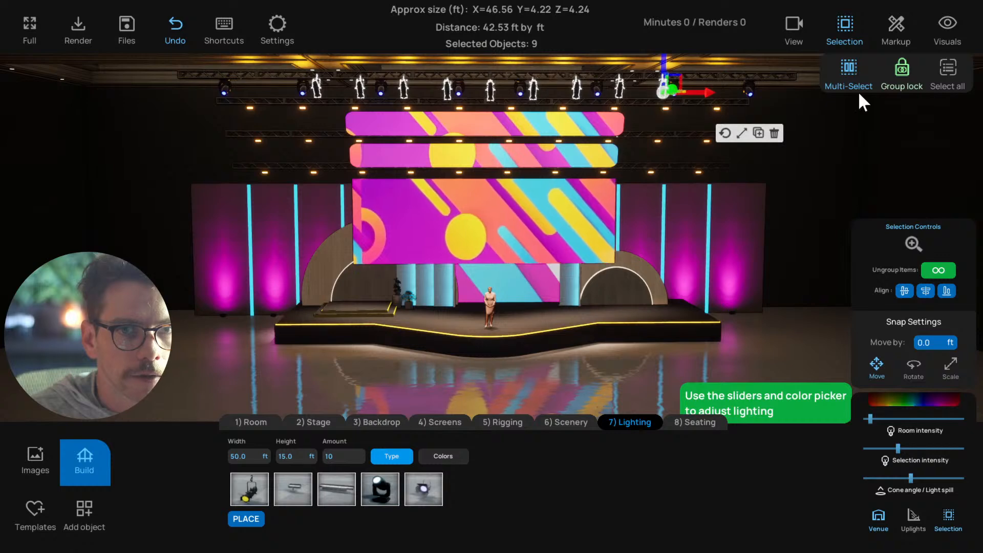
click(906, 69)
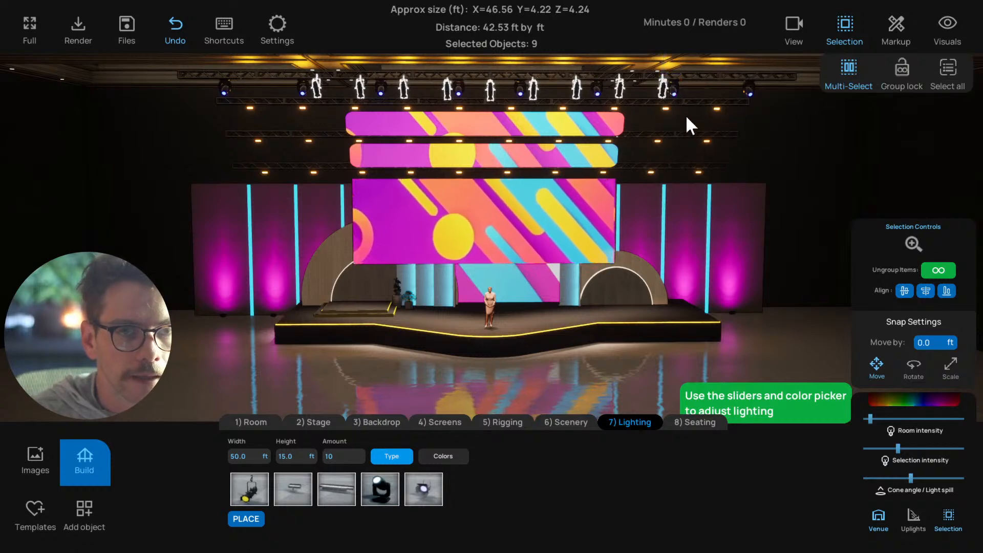
click(663, 92)
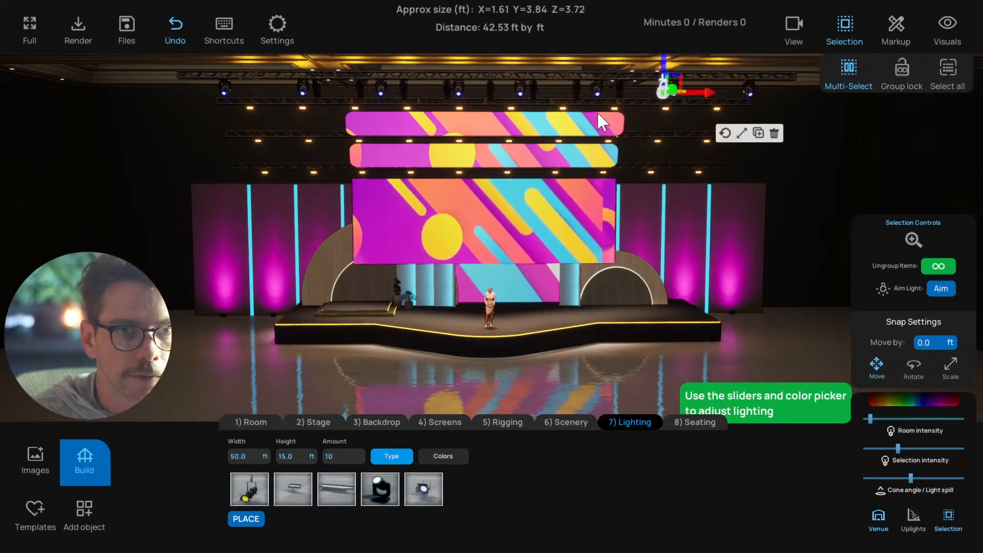
click(490, 96)
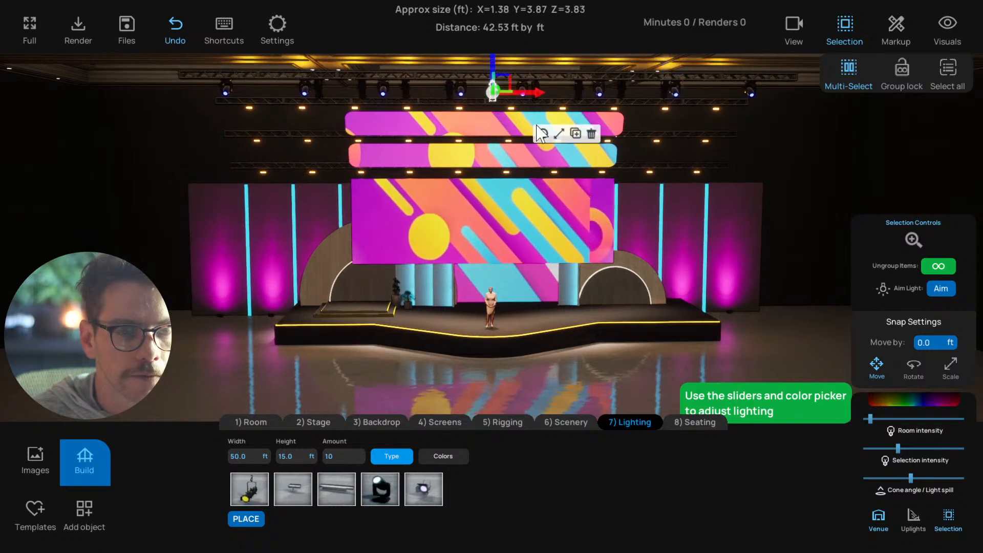
click(903, 67)
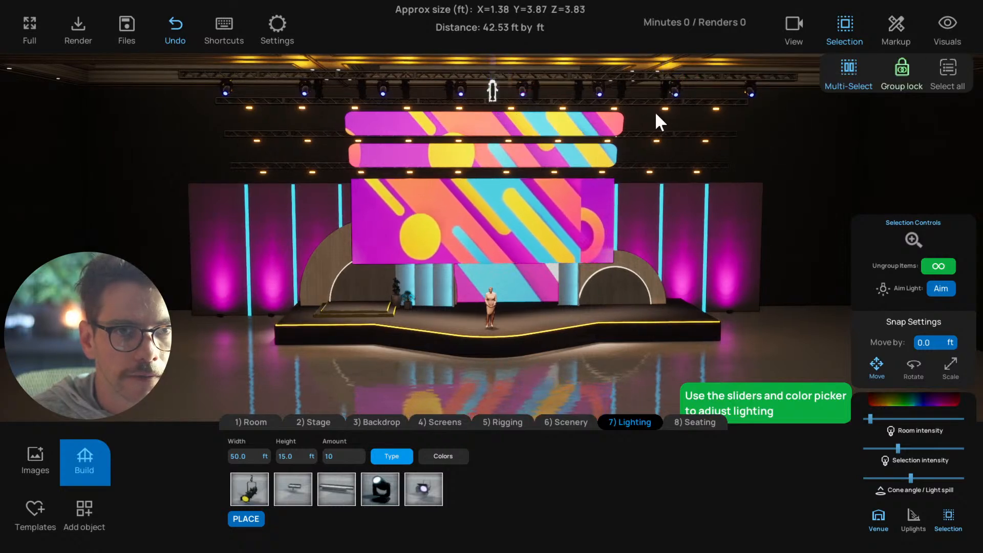
click(622, 89)
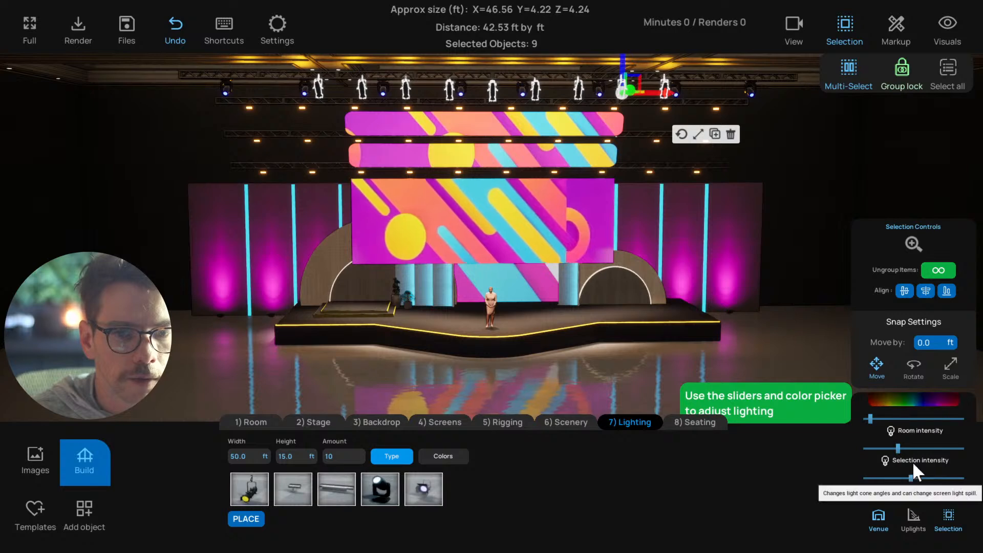
drag(911, 478, 932, 449)
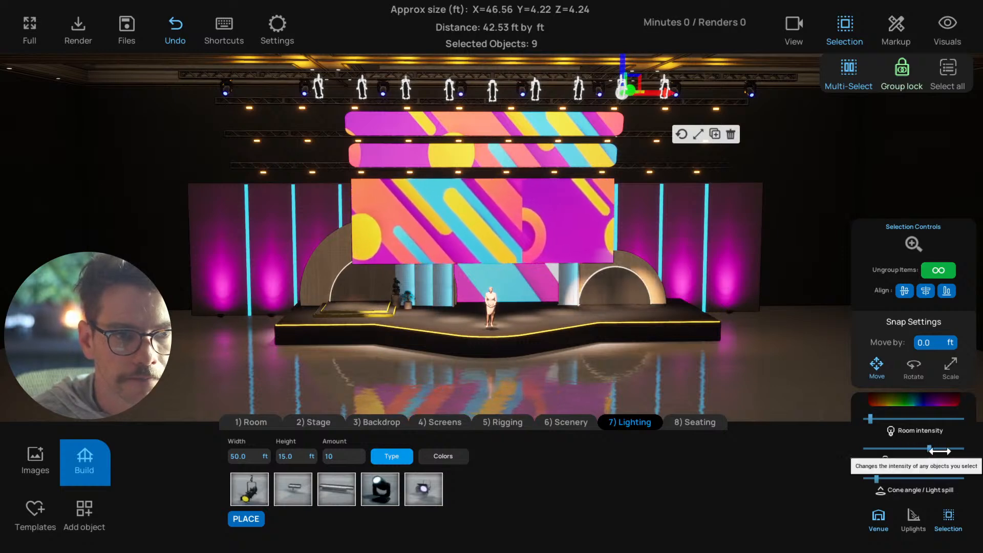
drag(876, 479, 879, 479)
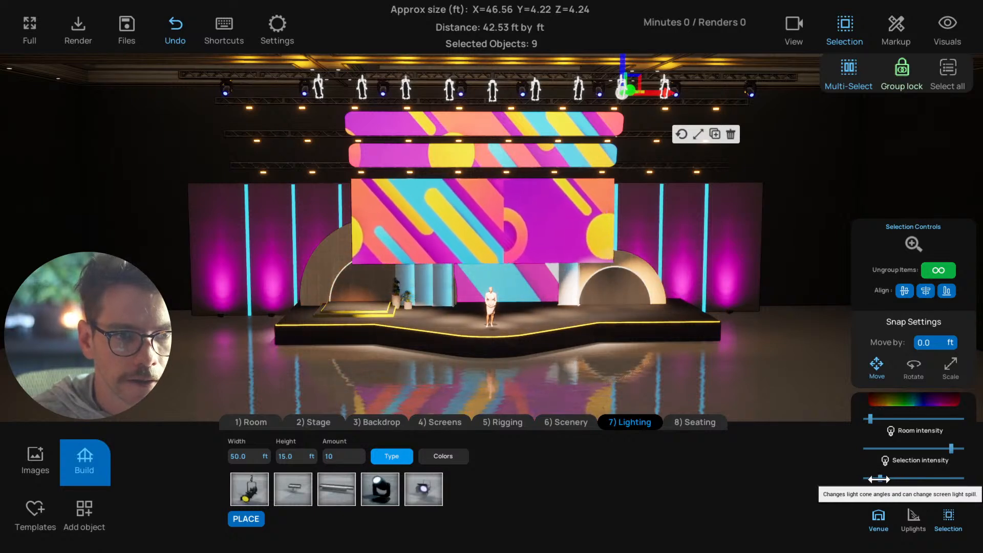
Unlock group selection and aim the centre light of the upper nine-light row at the presenter on stage
right_drag(609, 367, 591, 375)
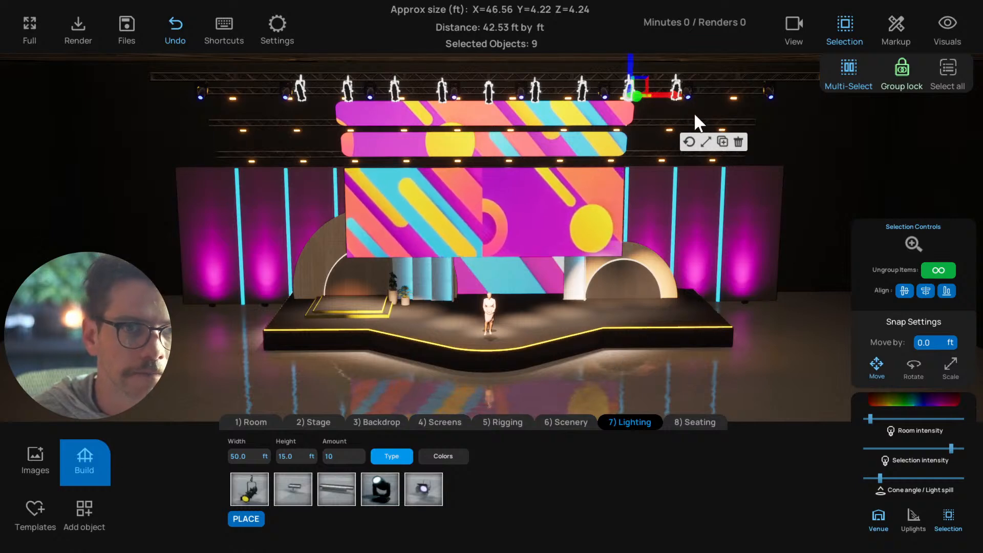
click(902, 69)
click(676, 93)
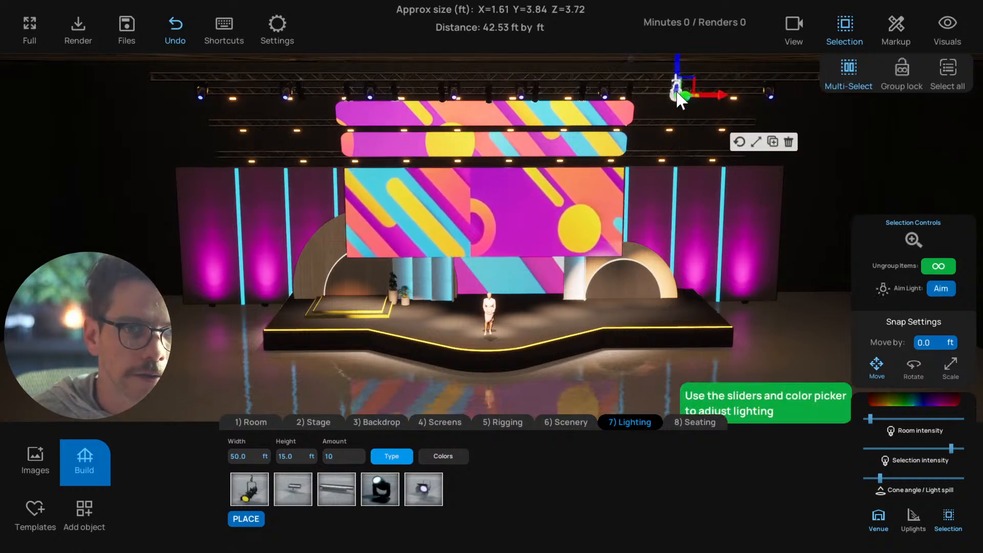
click(489, 93)
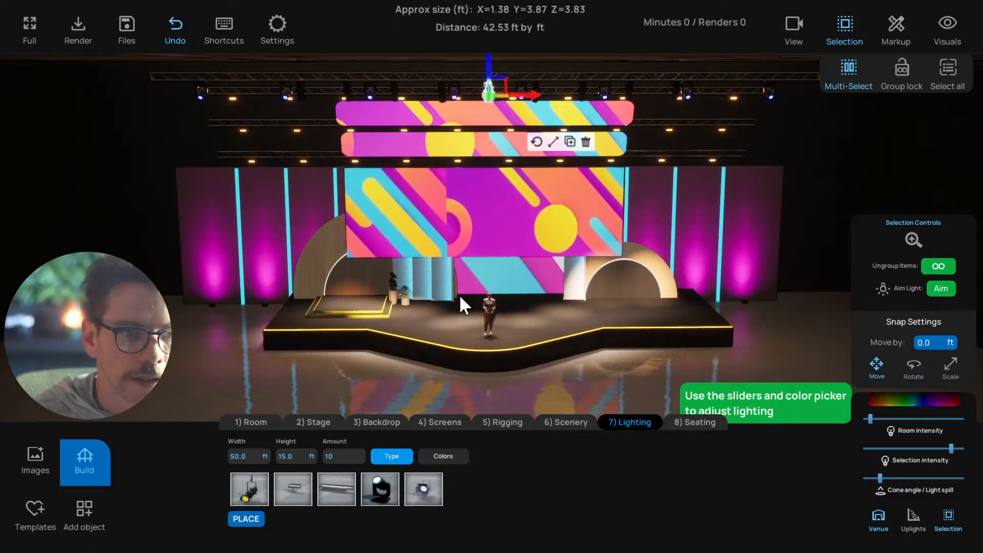
click(486, 333)
Aim the first light right of centre in the upper row at the stage front, just right of the presenter
click(539, 98)
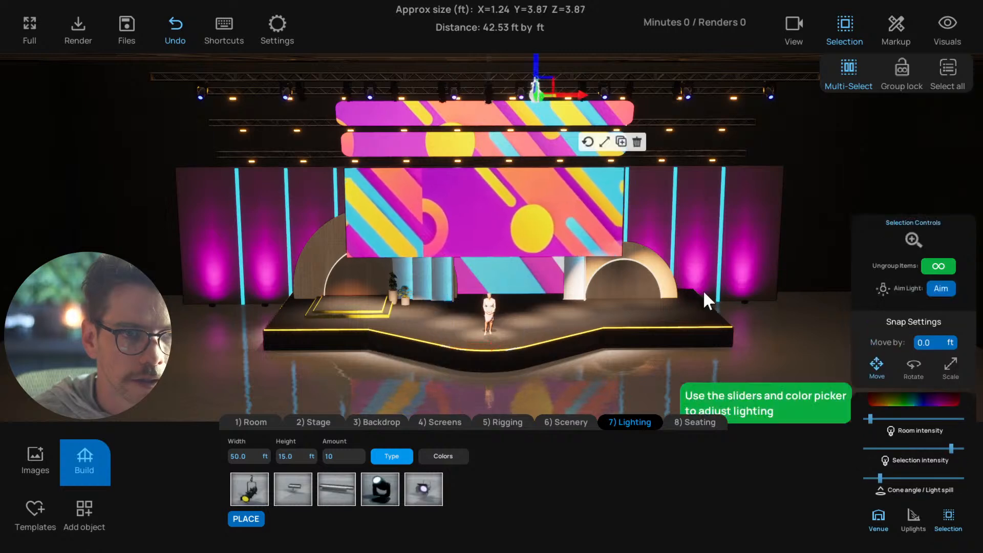
click(940, 288)
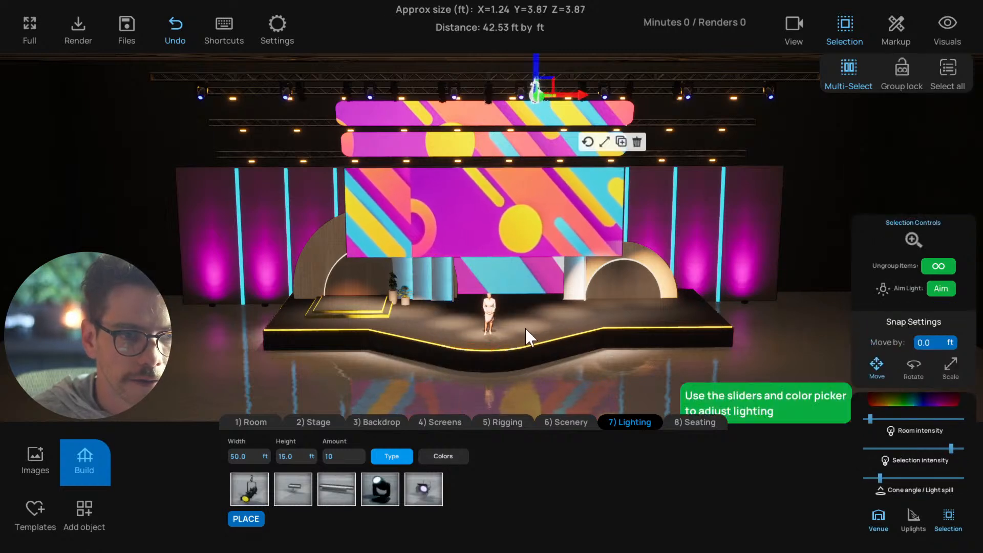
click(534, 332)
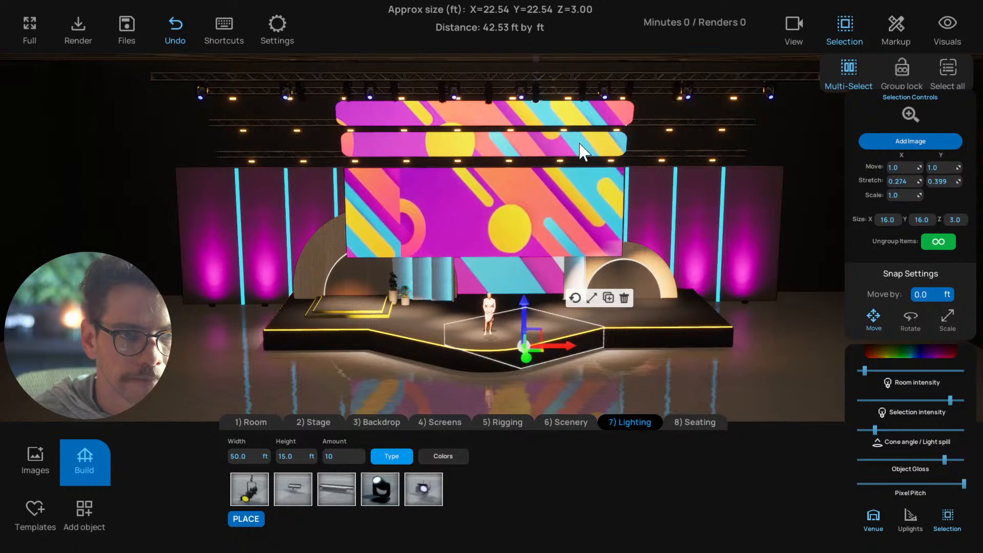
Aim the second light right of centre at the stage deck further right of the presenter, and reselect that light
click(584, 97)
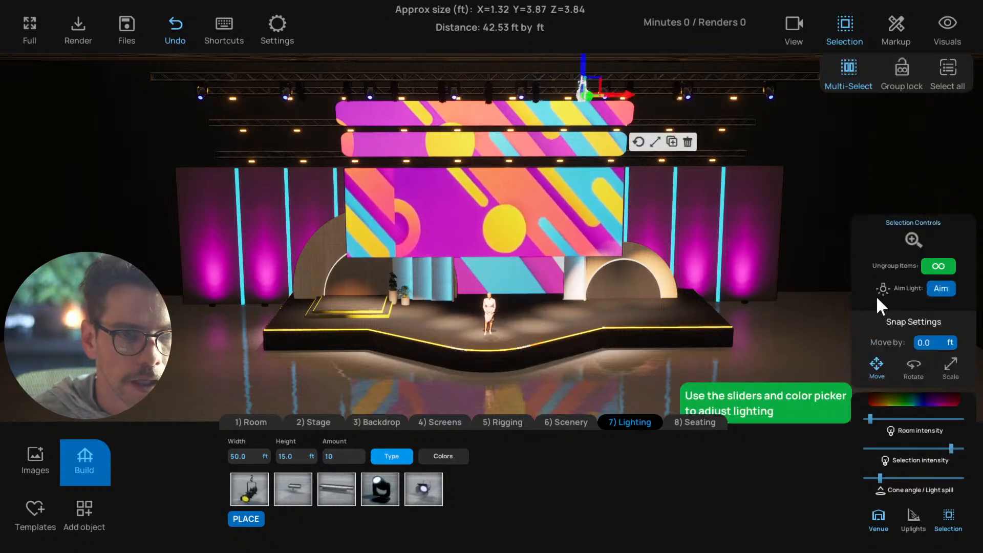
click(940, 292)
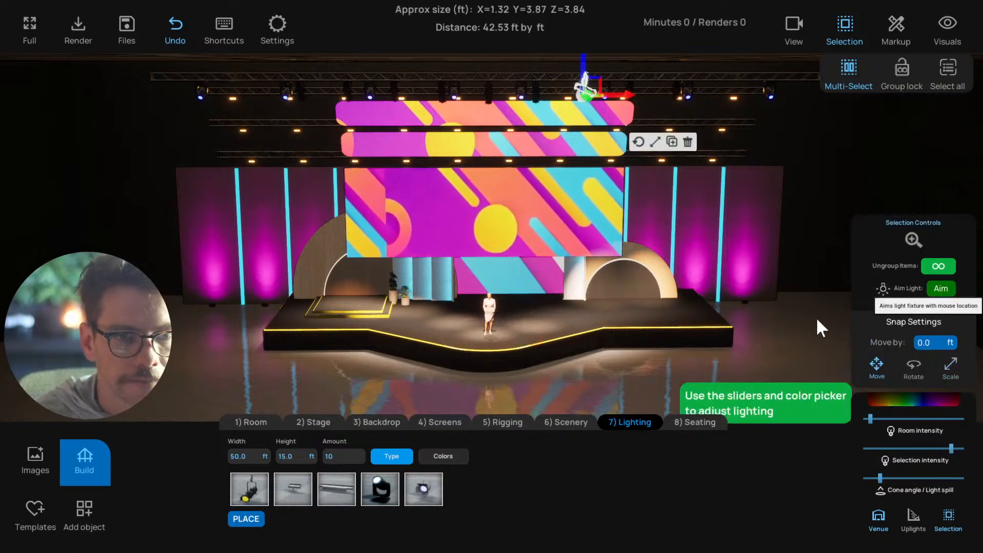
click(581, 327)
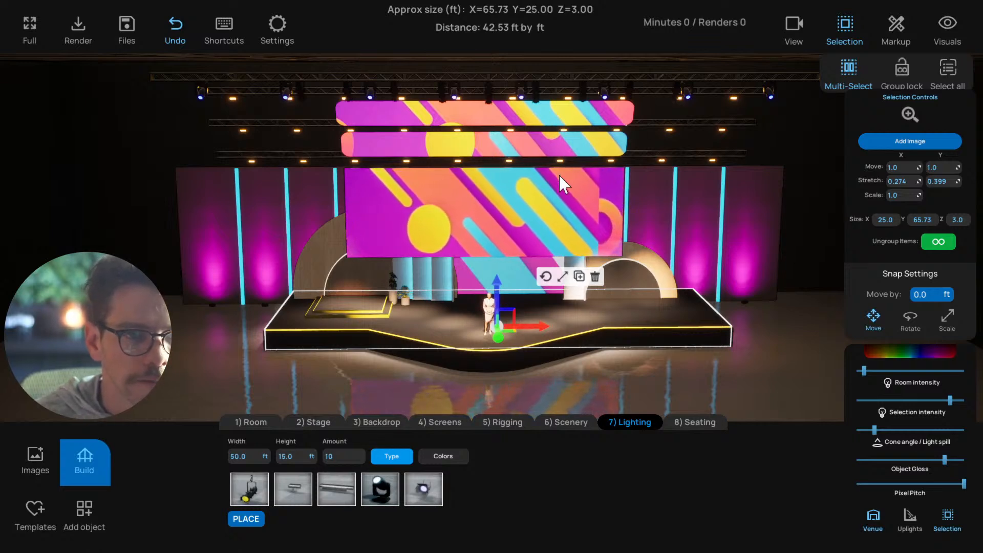
click(584, 92)
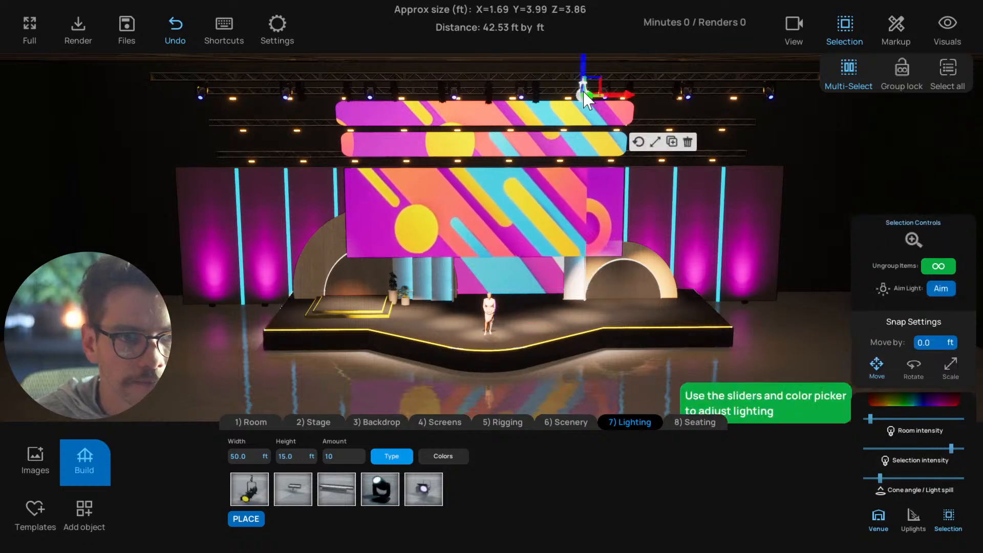
Aim the second and third lights right of centre in the upper row at the stage deck right of the presenter
click(940, 288)
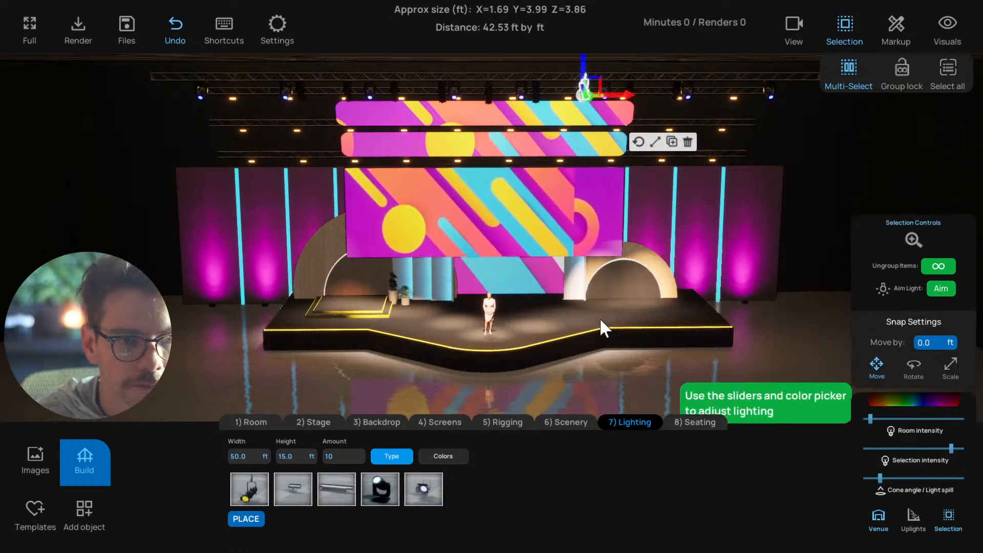
click(583, 325)
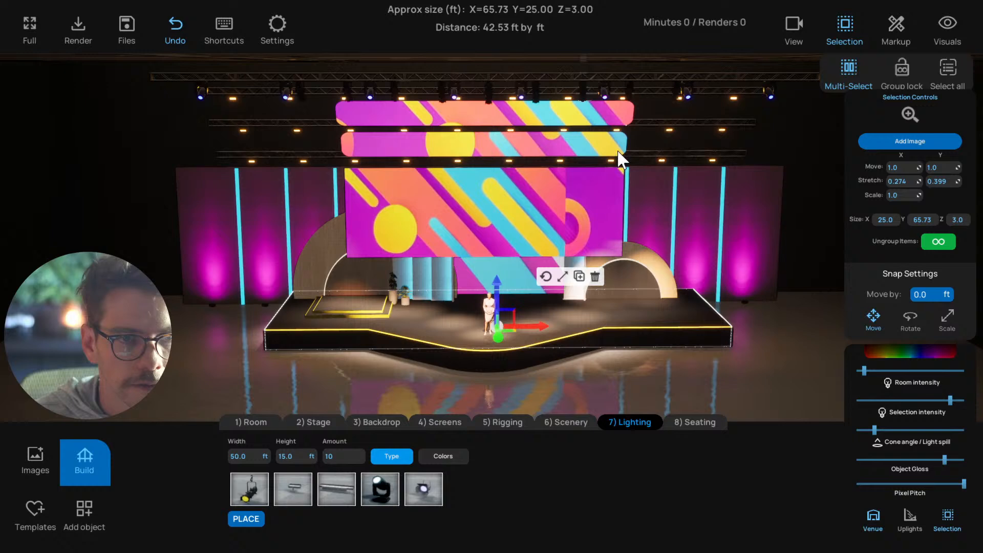
click(631, 93)
click(939, 287)
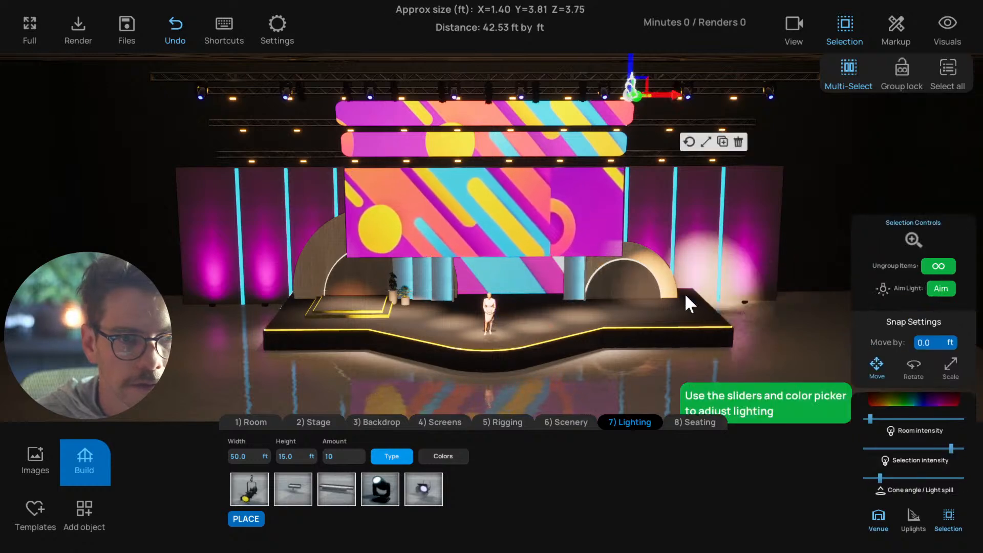
click(630, 313)
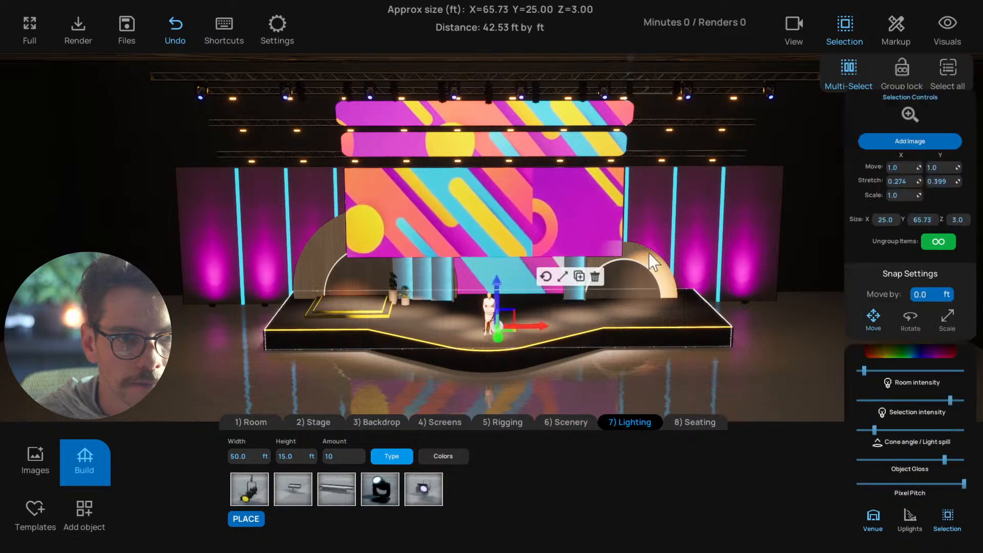
Aim the outermost right light of the upper nine-light row at the far right end of the stage deck
click(683, 92)
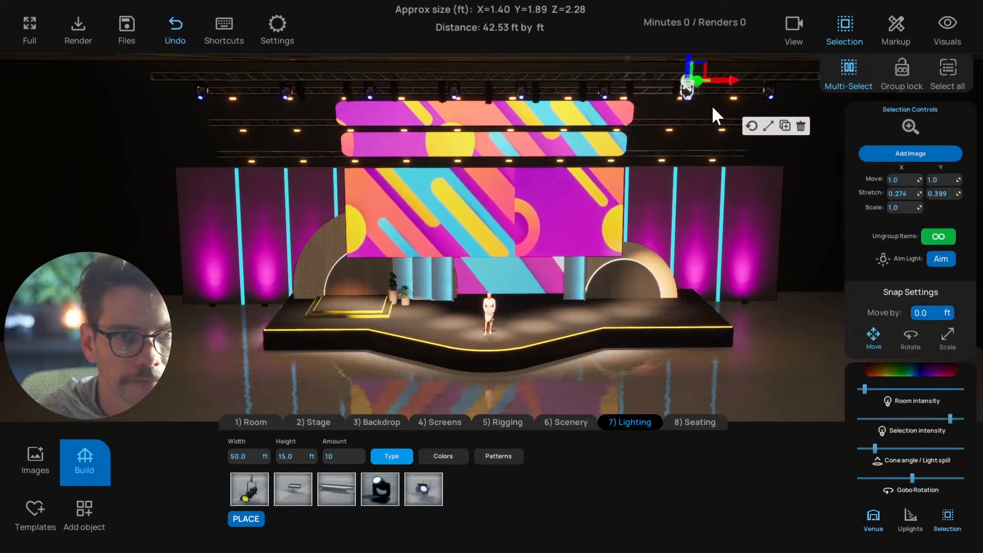
right_drag(699, 125, 660, 128)
click(652, 98)
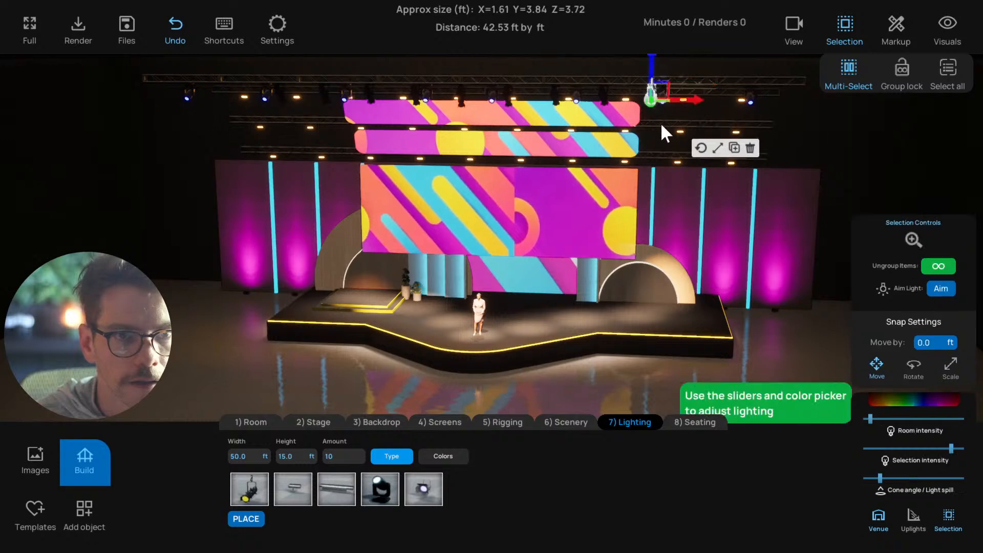
click(933, 290)
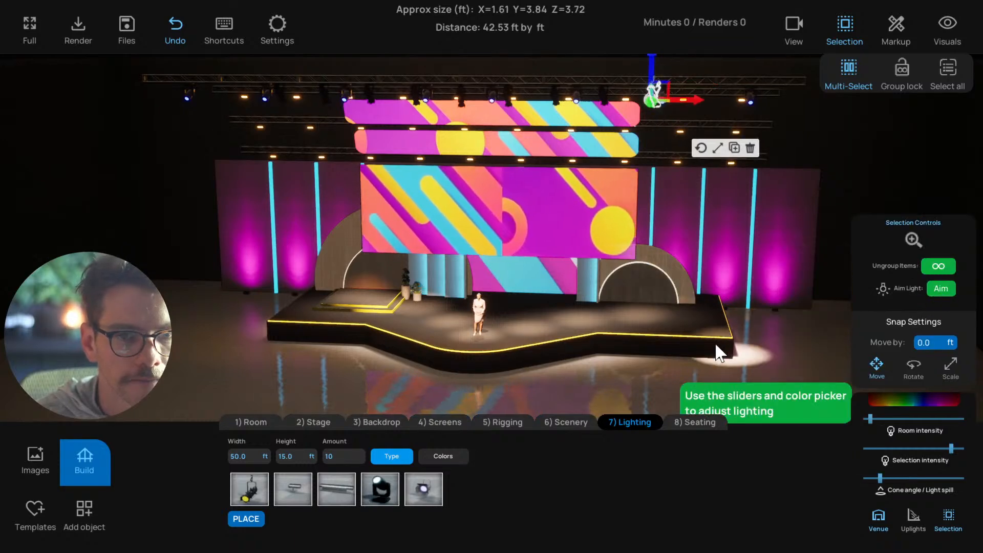
click(688, 320)
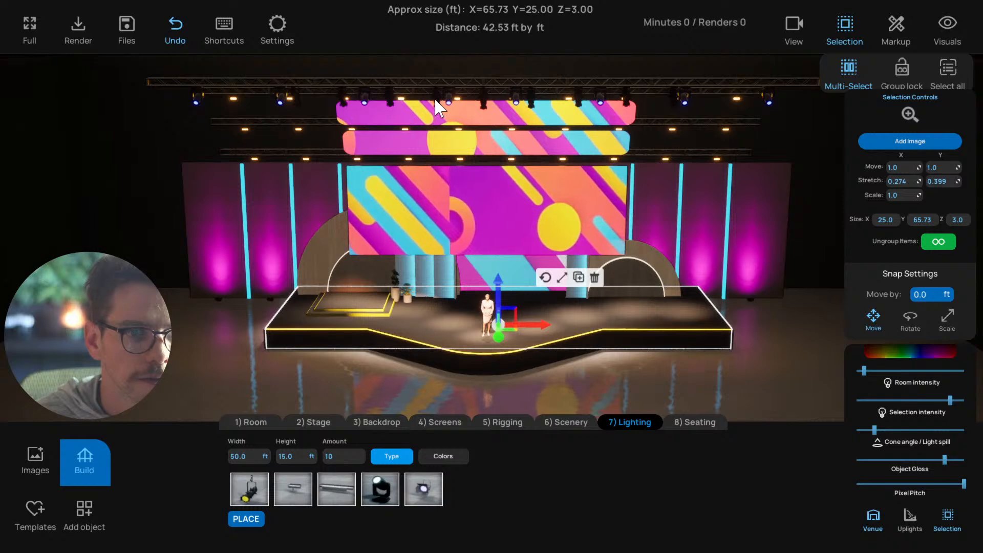
Aim the two outermost left lights of the upper row at the small yellow-edged platform on the left of the stage
click(434, 97)
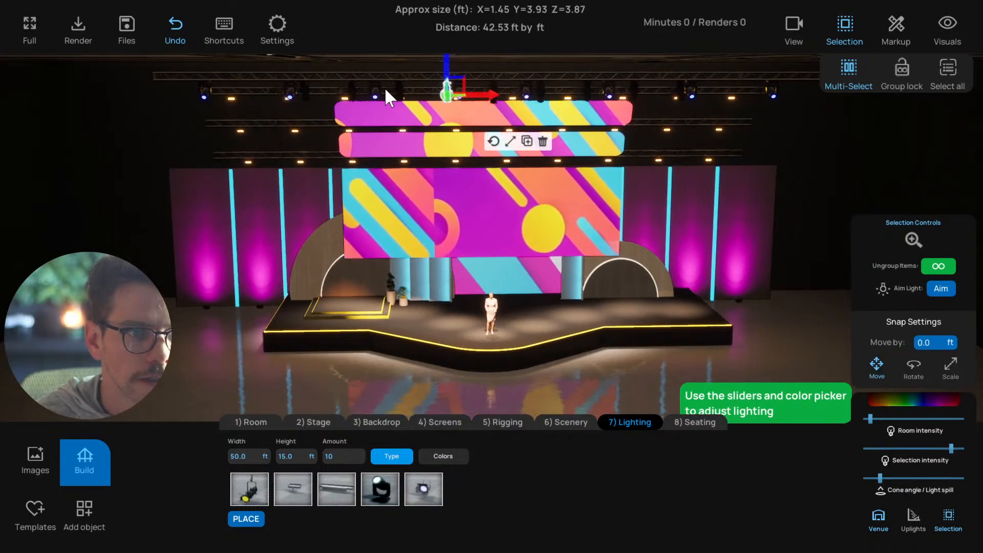
click(349, 90)
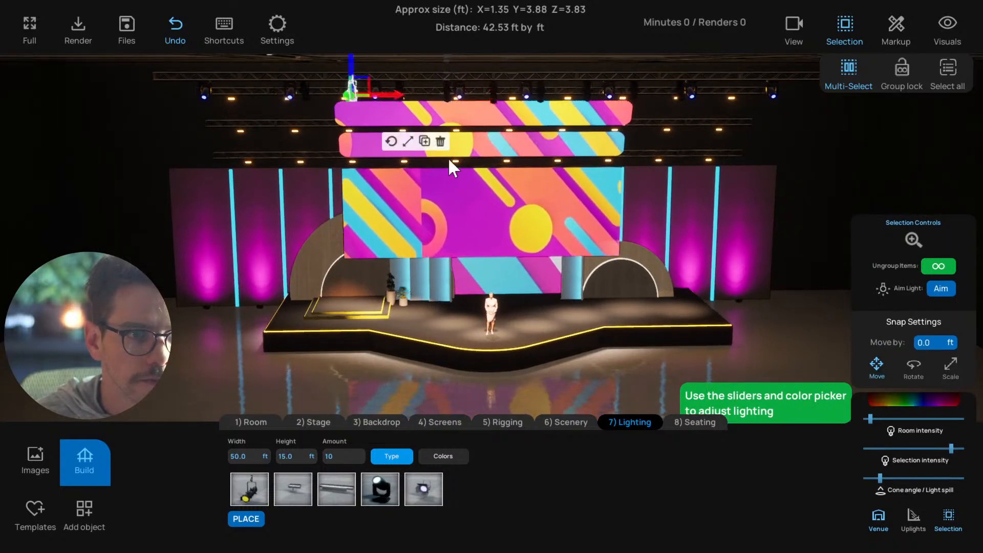
click(940, 288)
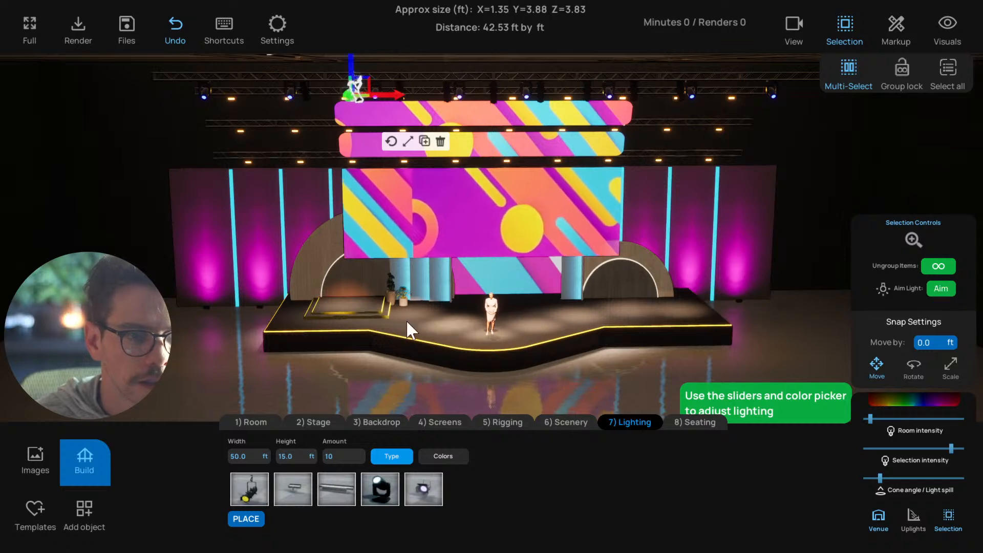
click(361, 319)
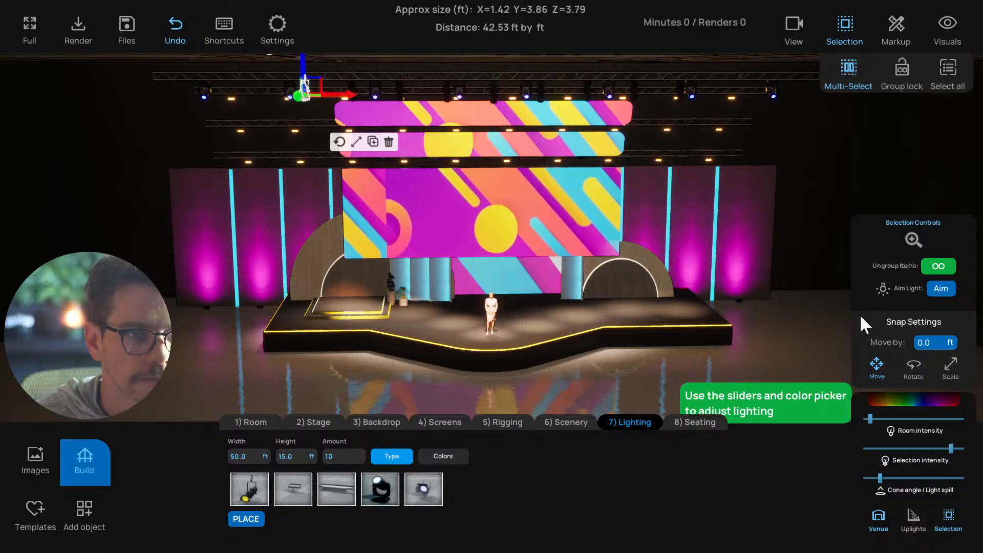
click(939, 288)
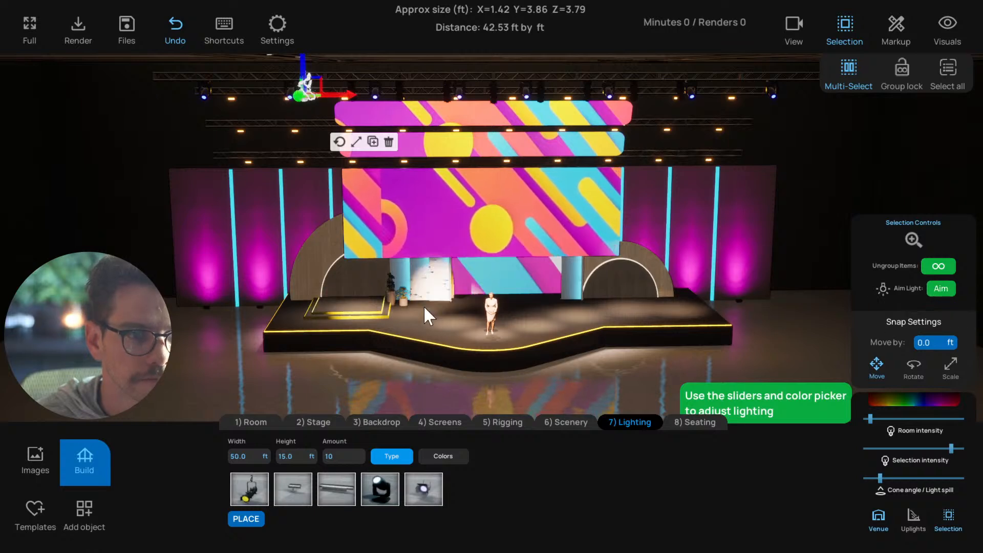
click(315, 320)
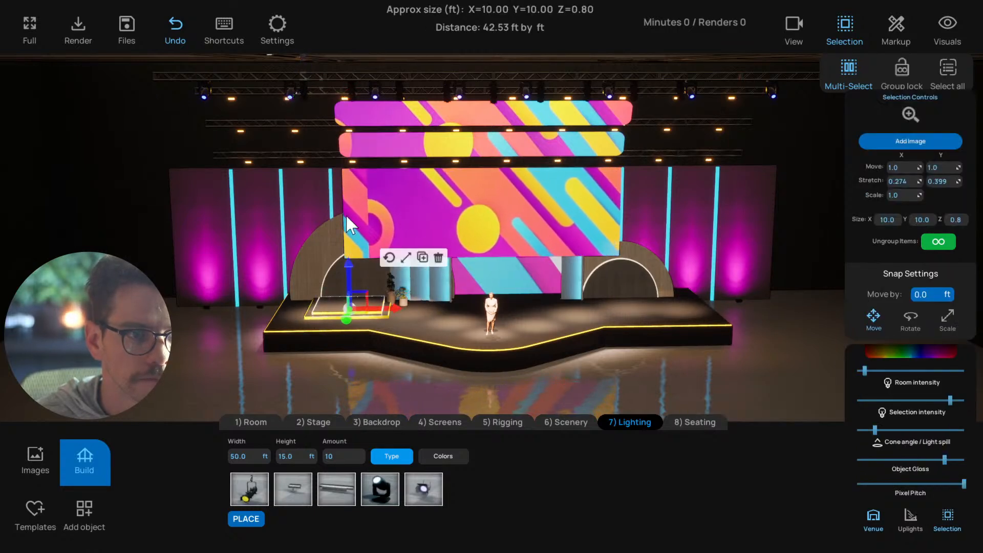
click(352, 96)
click(939, 288)
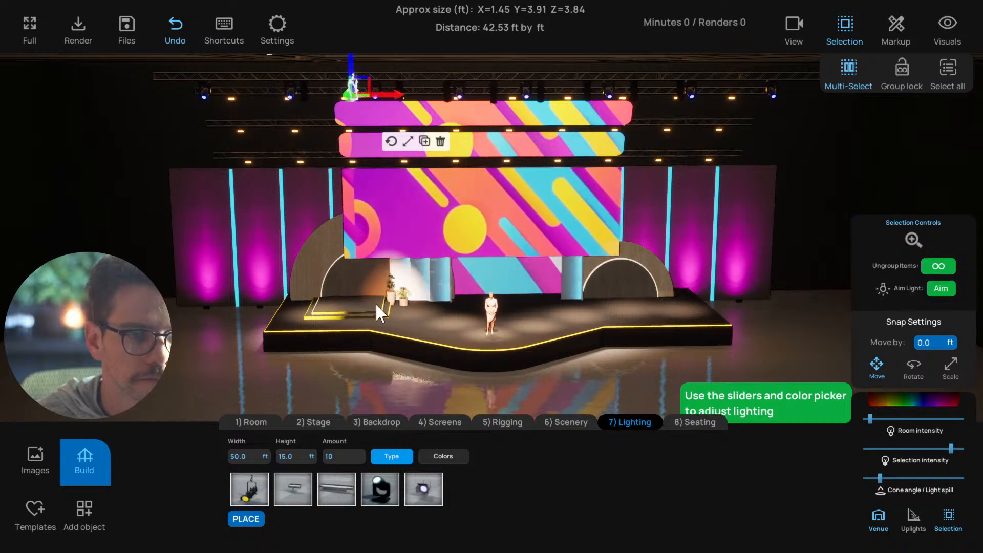
click(370, 319)
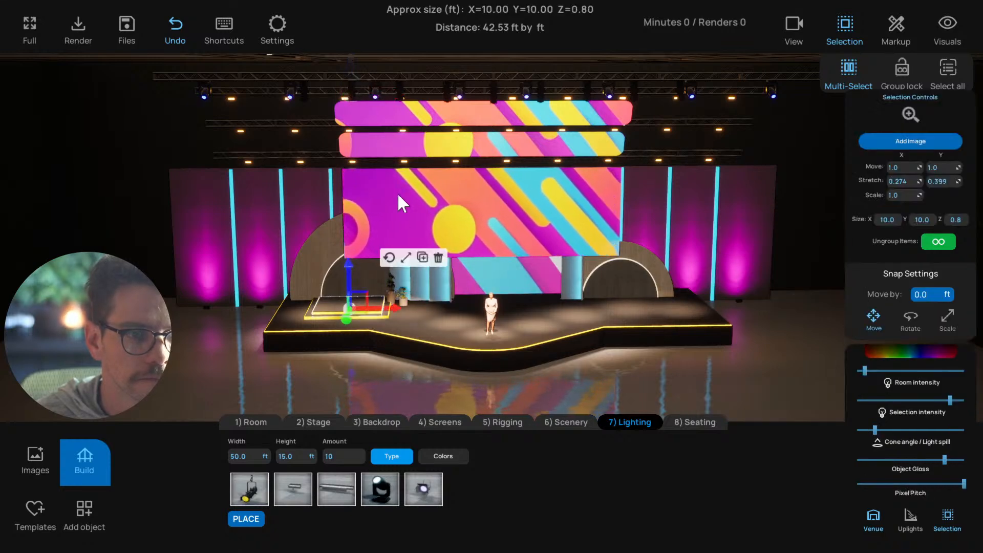
Aim the second light left of centre at the stage deck between the small platform and the presenter, and clear the selection
click(400, 87)
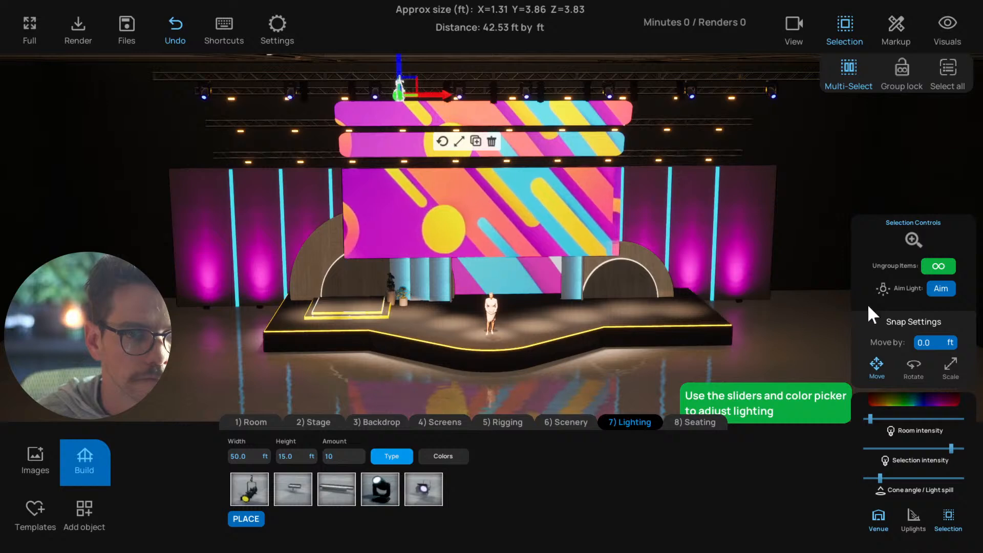
click(935, 291)
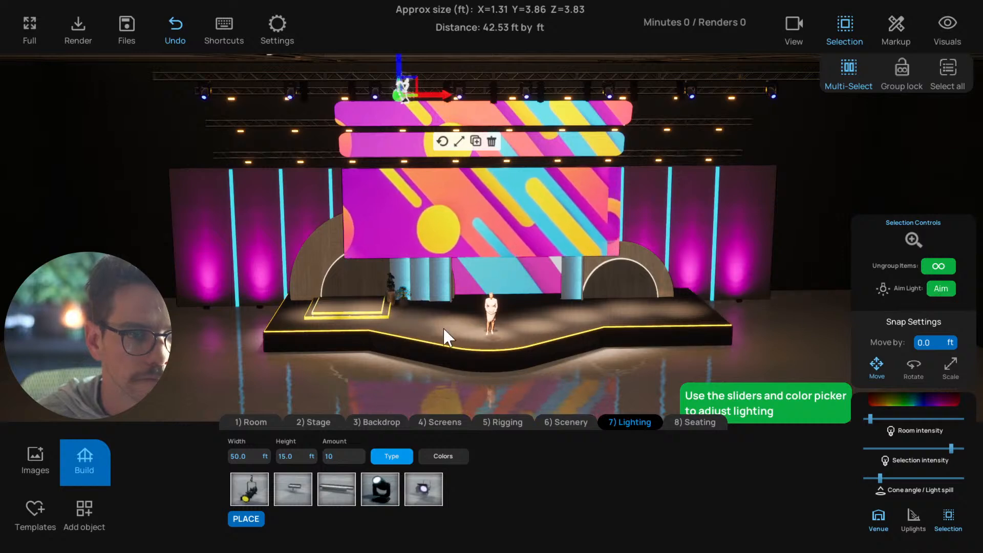
click(410, 318)
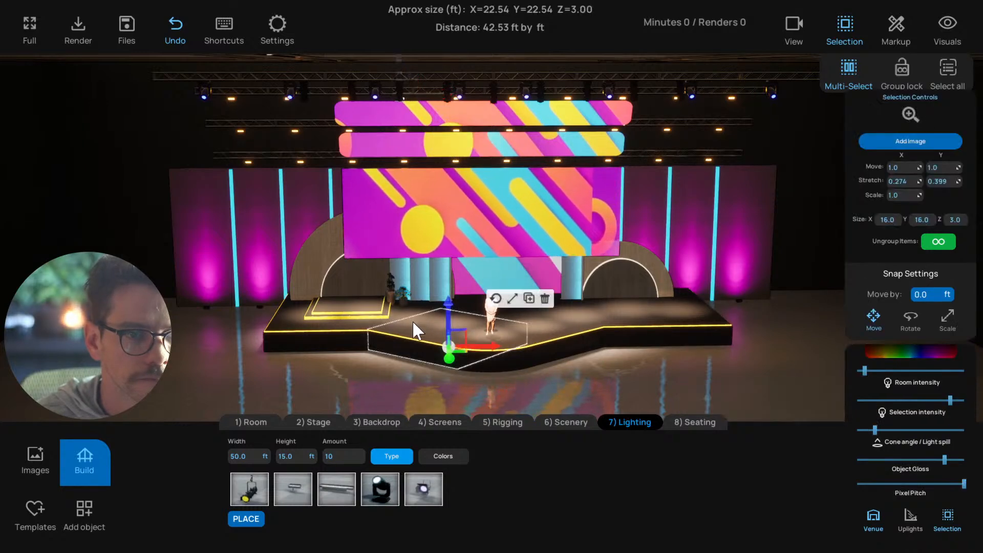
click(386, 388)
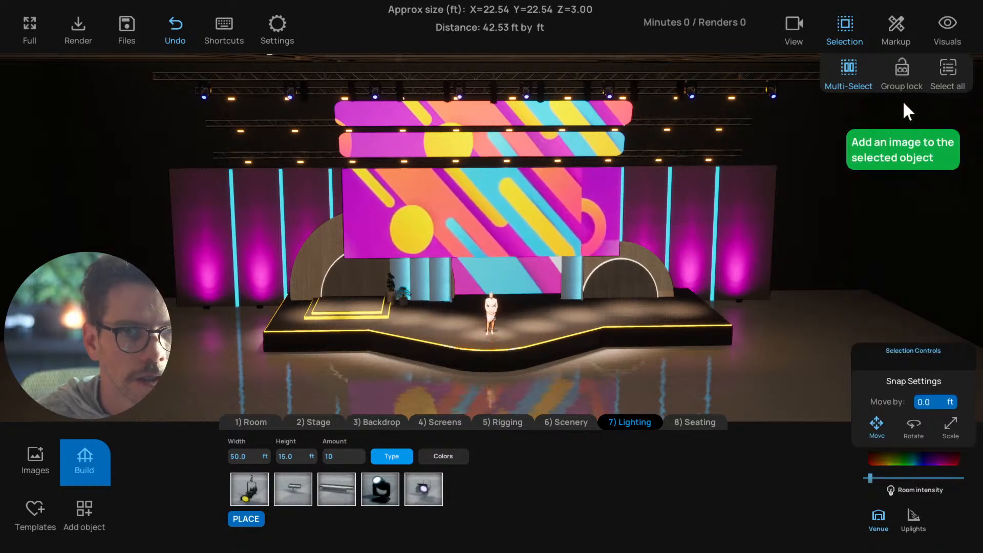
With group lock on, widen the nine-light row's cone angle to about three tenths and lower its intensity to about one twentieth
click(901, 69)
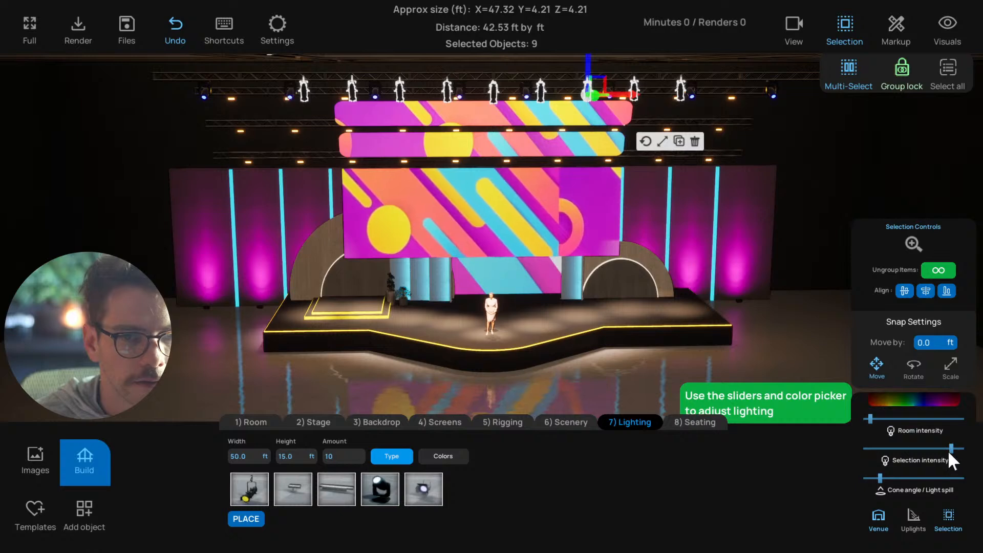
drag(948, 450, 928, 450)
drag(879, 479, 892, 480)
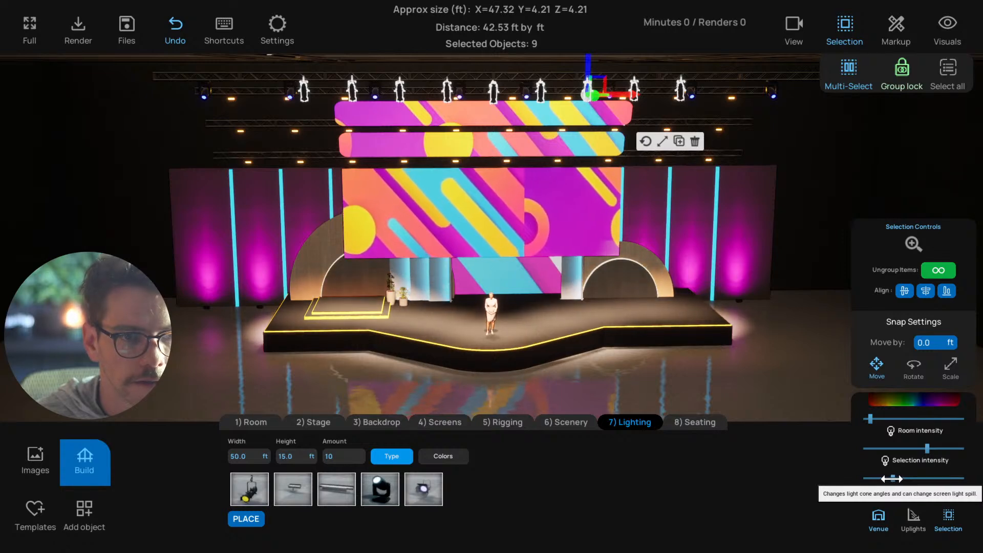
drag(927, 449, 884, 454)
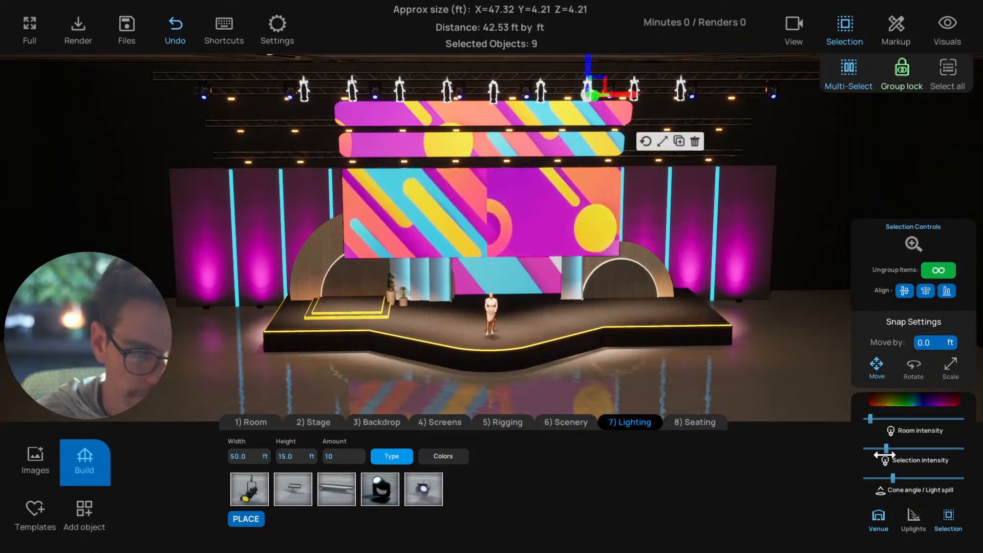
drag(884, 454, 868, 454)
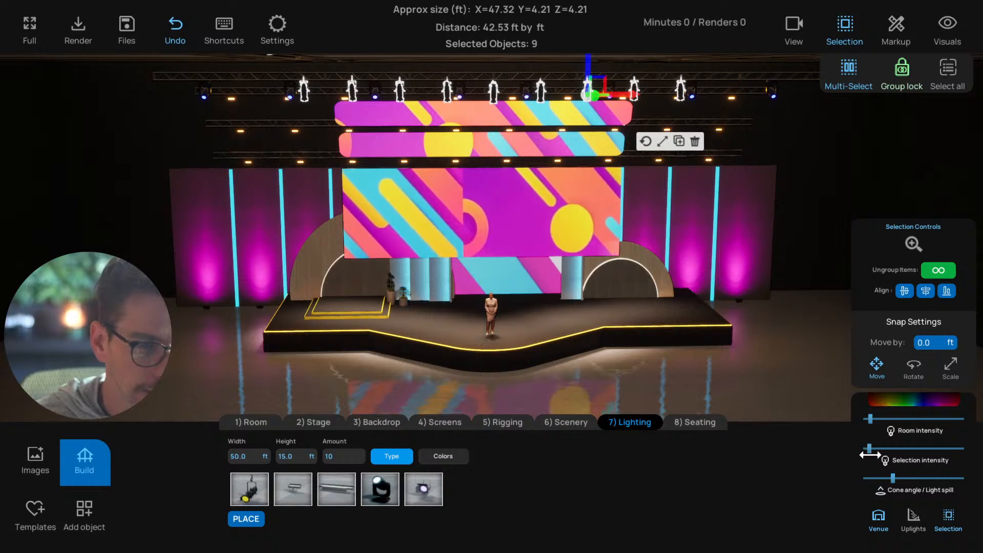
drag(679, 381, 668, 376)
click(665, 376)
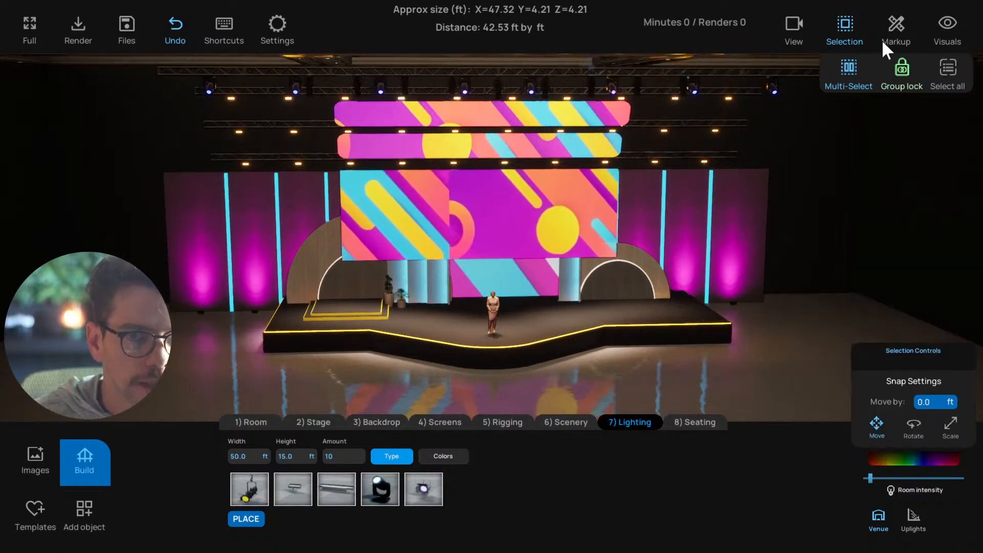
Unlock group selection and raise only the three centre lights of the upper row to about one tenth intensity
click(901, 66)
click(448, 89)
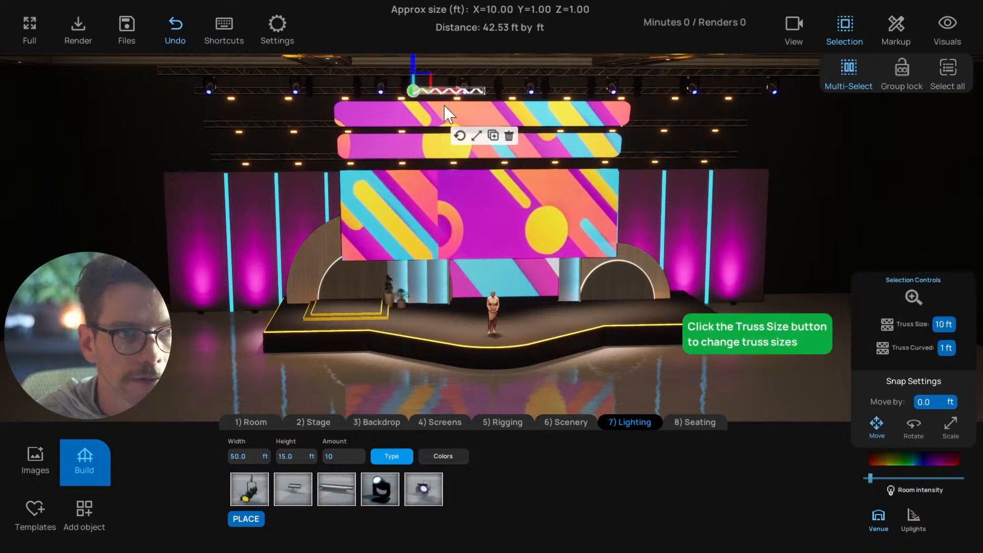
click(505, 62)
drag(505, 62, 486, 102)
click(489, 102)
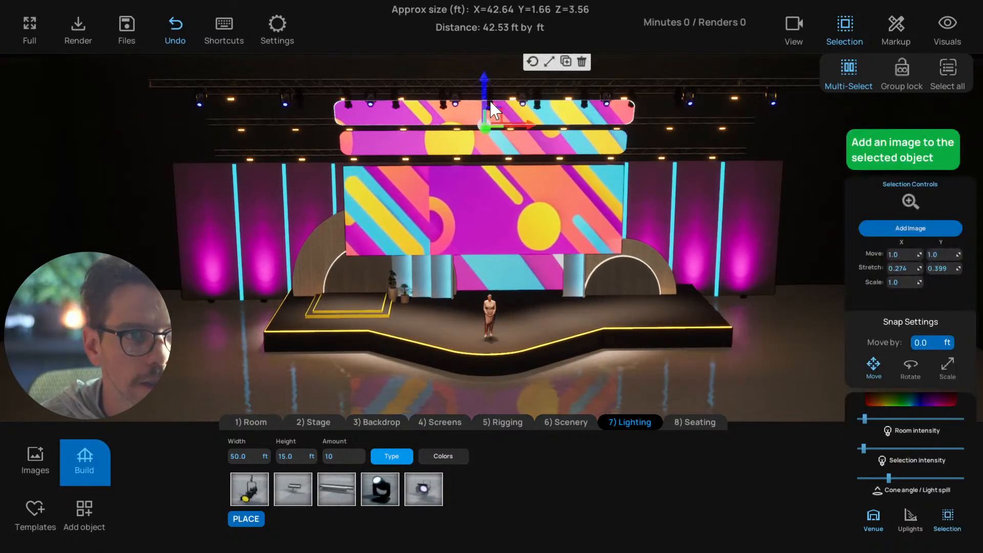
click(508, 62)
click(489, 94)
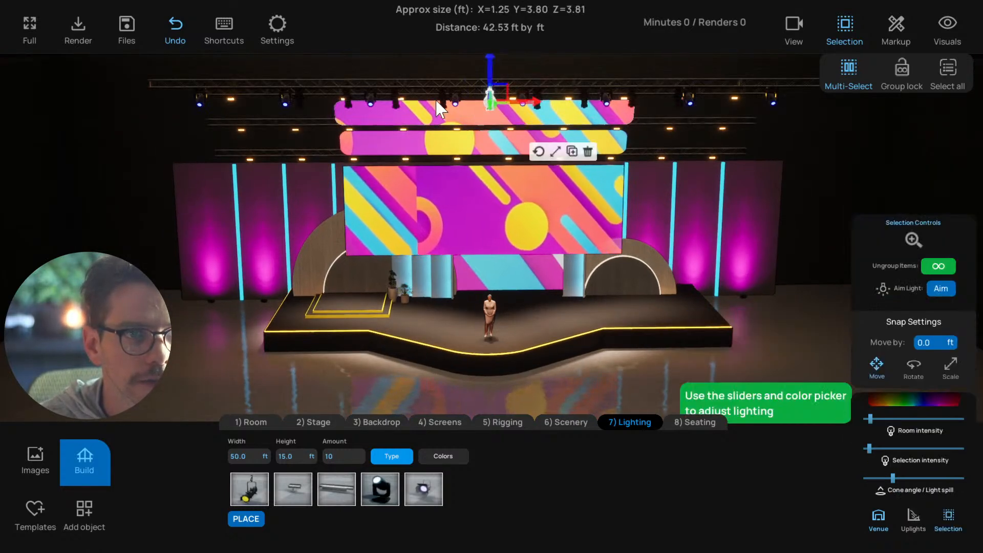
click(443, 97)
click(535, 97)
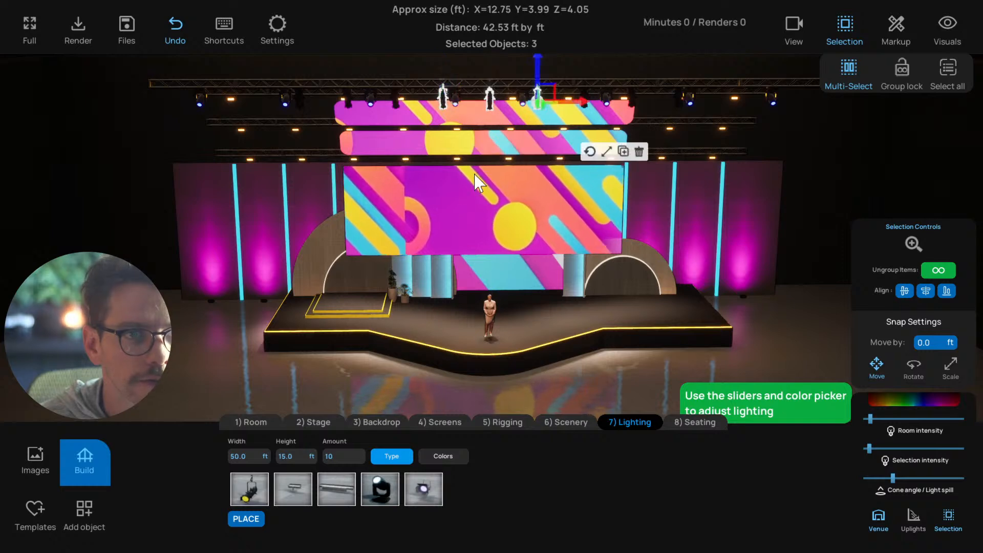
drag(476, 181, 474, 160)
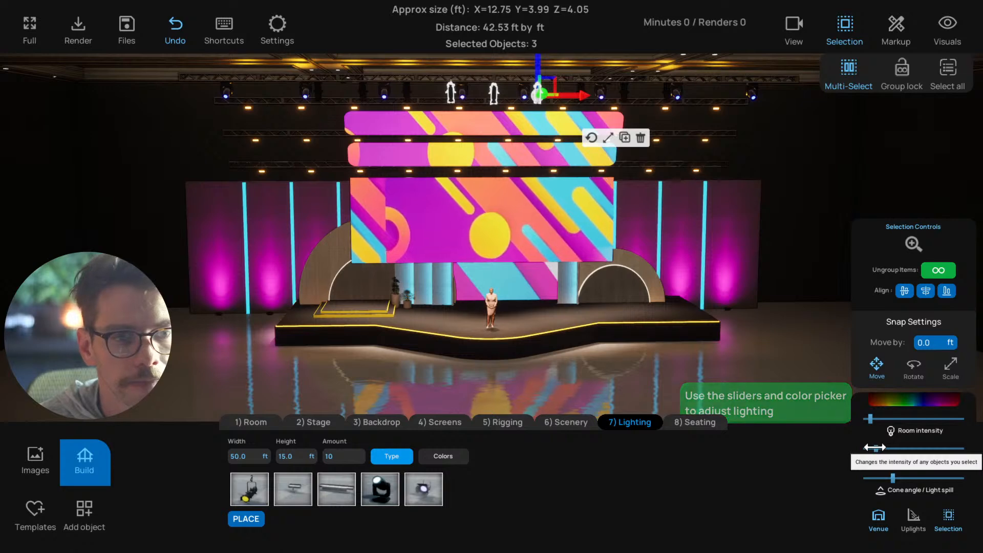
click(638, 373)
drag(637, 372, 675, 364)
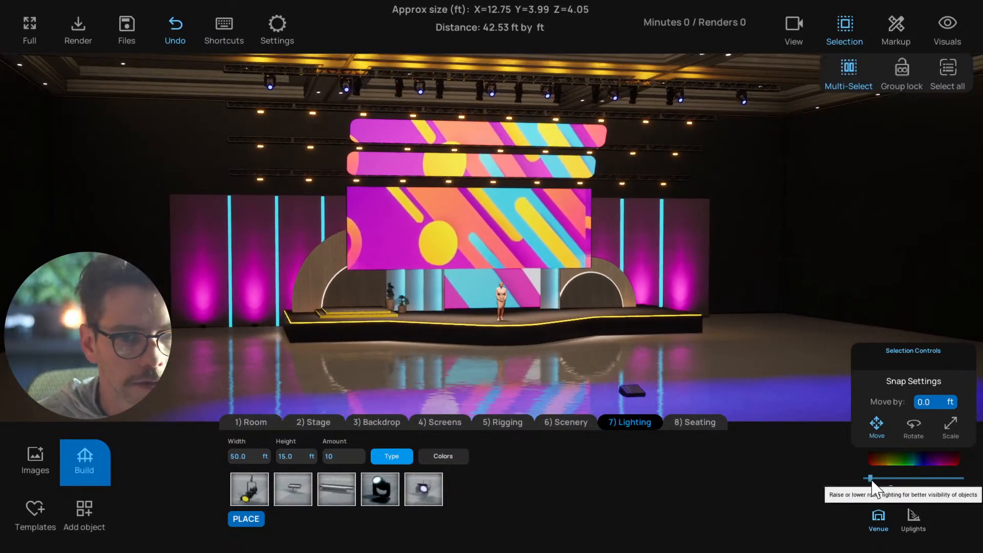
Lower the room intensity almost to its minimum and switch off the Venue lighting control
drag(870, 478, 866, 478)
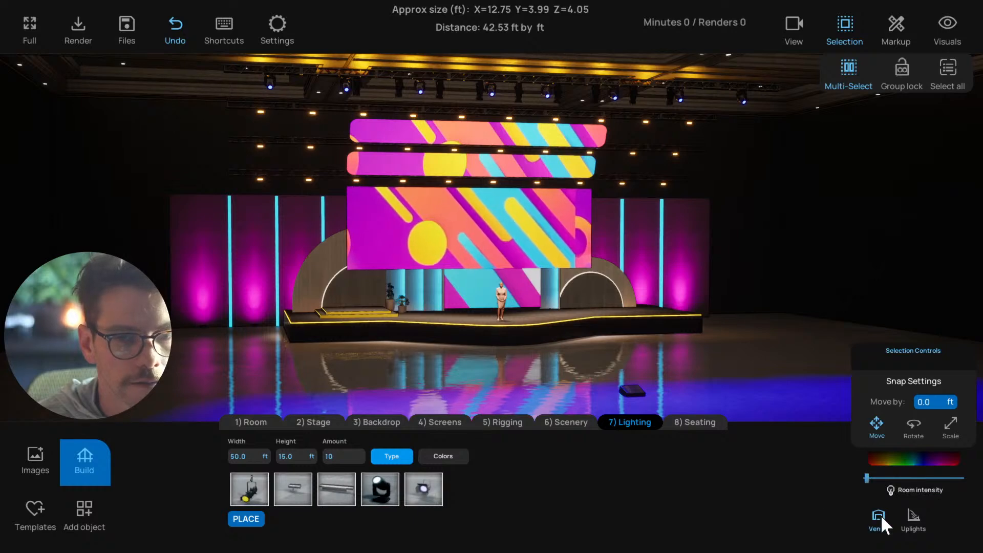
click(879, 517)
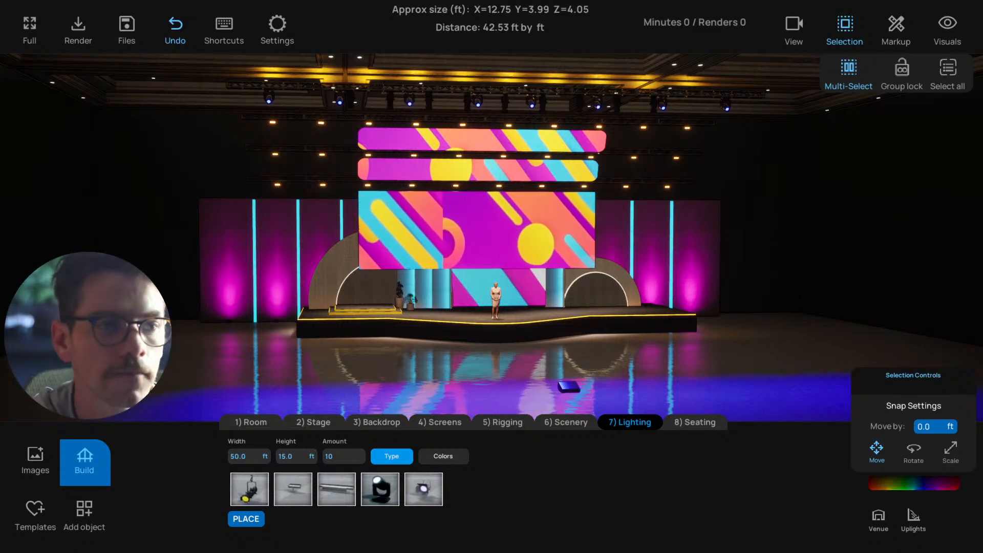
scroll(623, 243, down, 5)
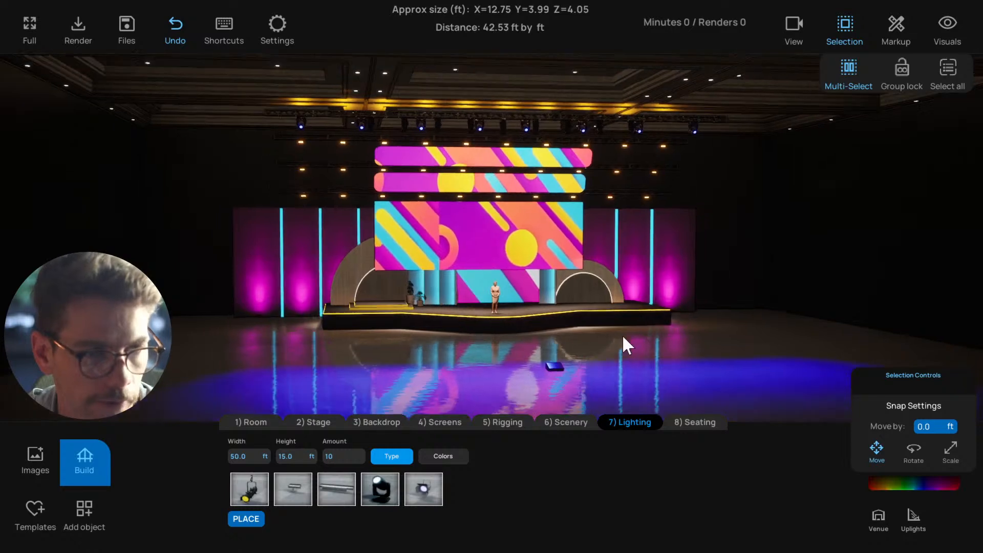
scroll(579, 314, up, 3)
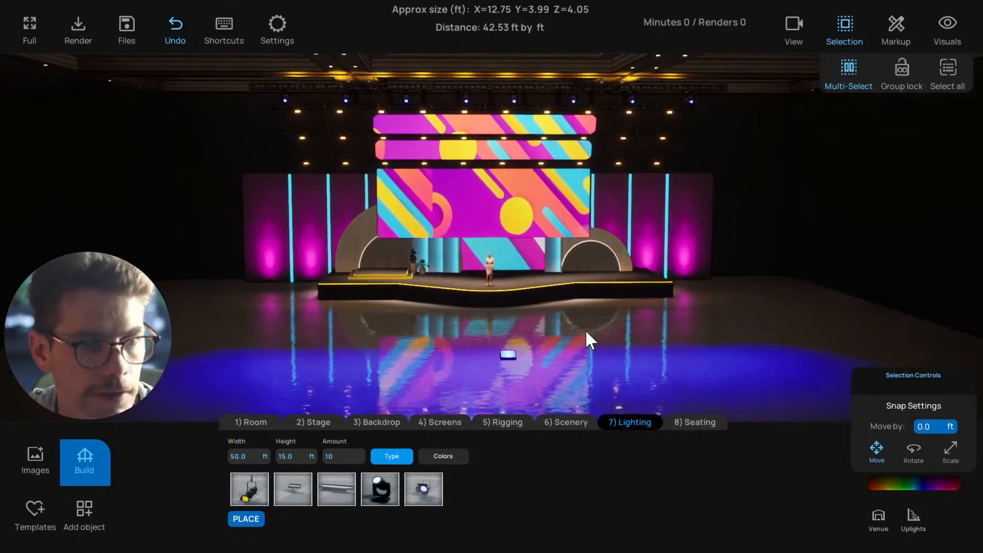
Place a block of tables with chairs on the floor in front of the stage and set its X separation to 8 ft
scroll(583, 333, down, 2)
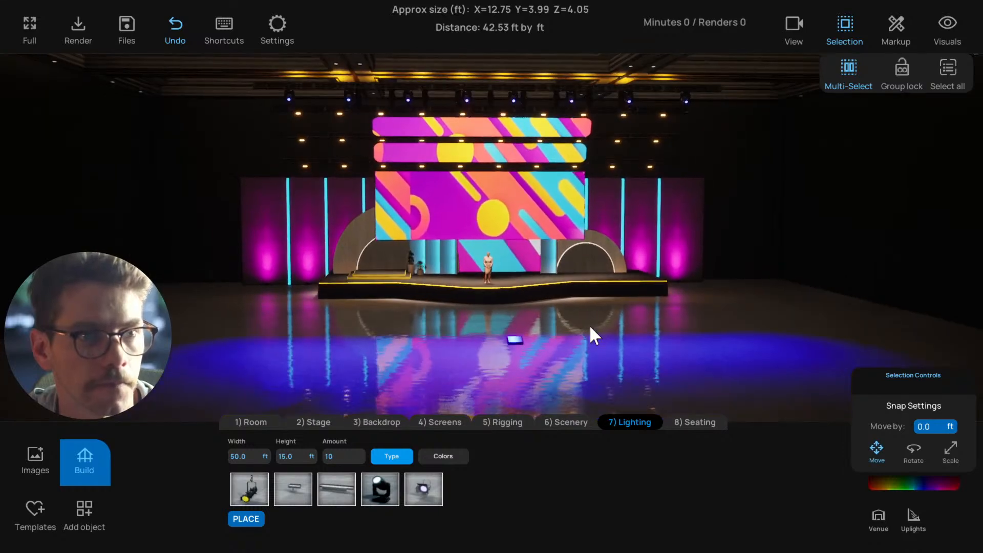
mouse_move(590, 324)
mouse_down()
mouse_move(623, 330)
mouse_move(592, 340)
mouse_up()
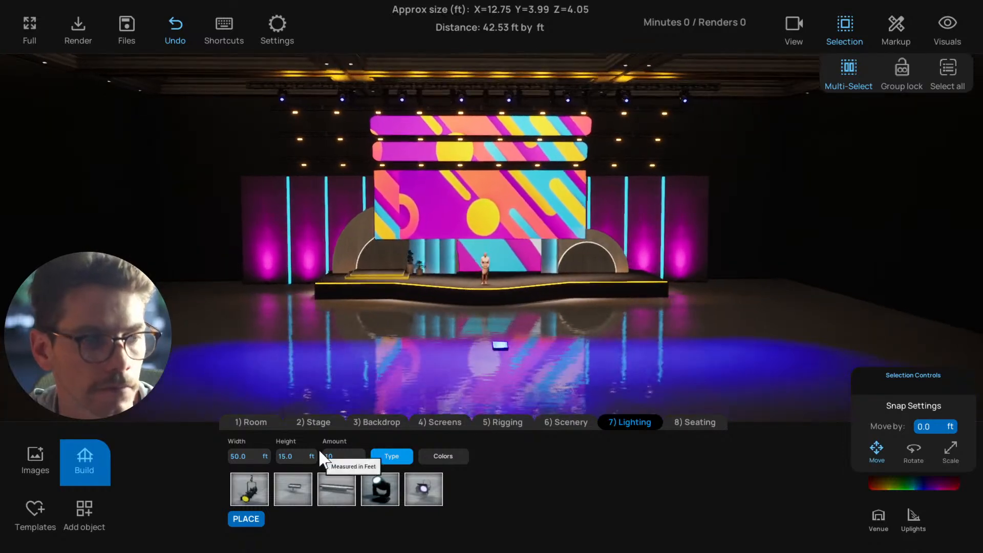
click(696, 422)
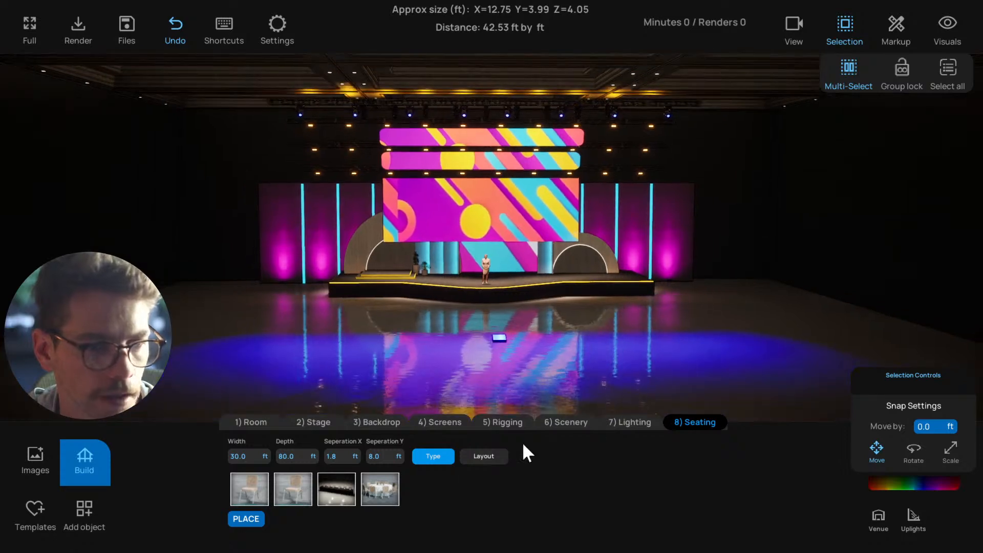
click(383, 368)
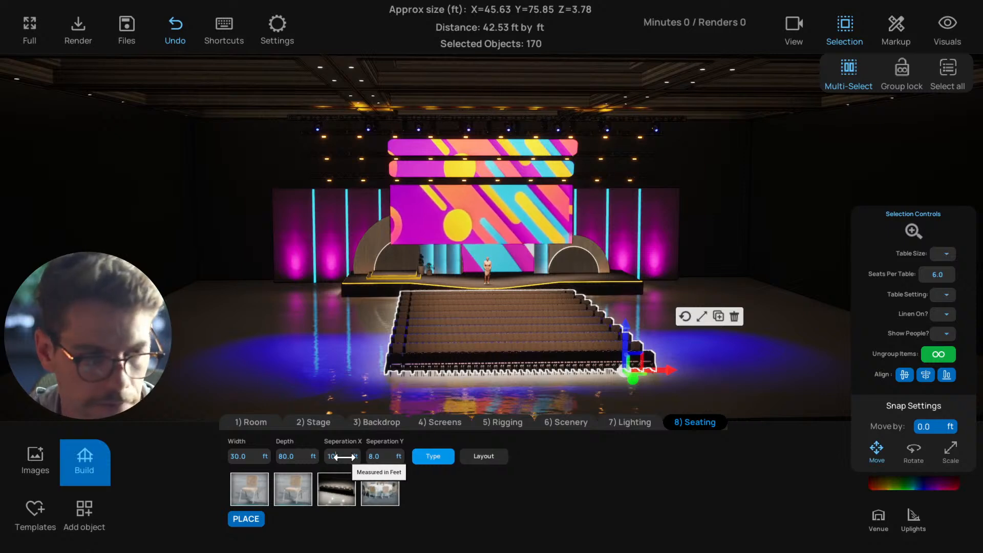
key(Tab)
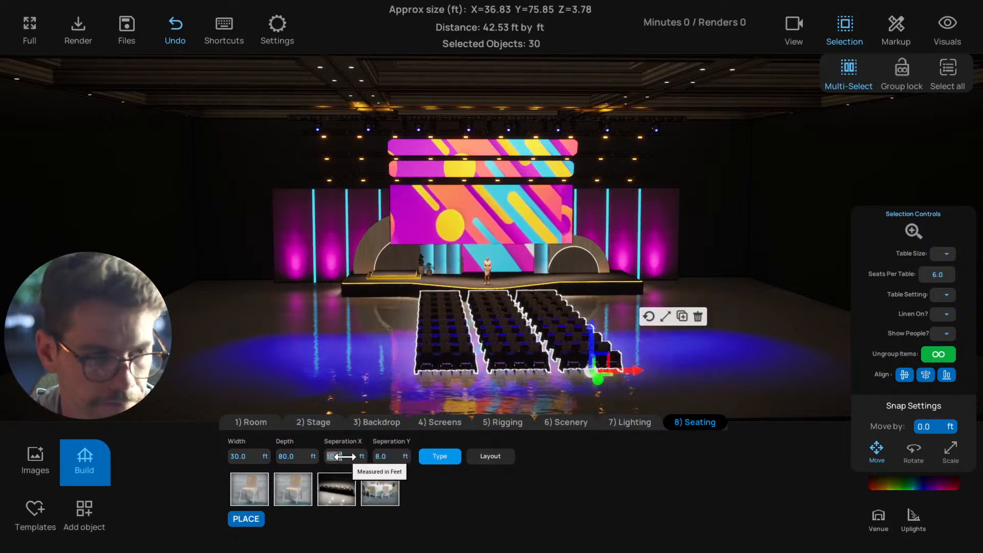
text(8)
key(Return)
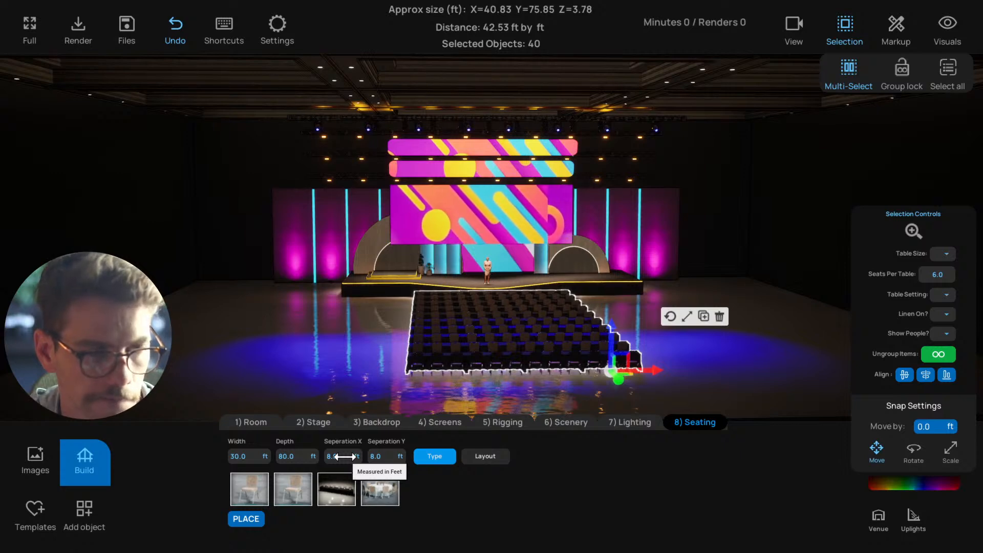
Set the seating block's Y separation to 10 ft and its depth to 90 ft
click(381, 456)
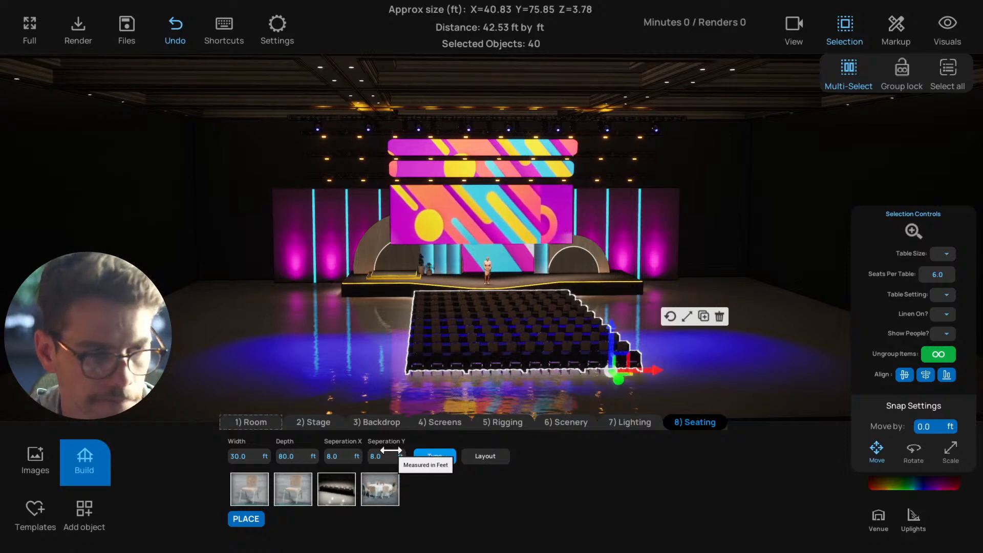
text(10)
key(Return)
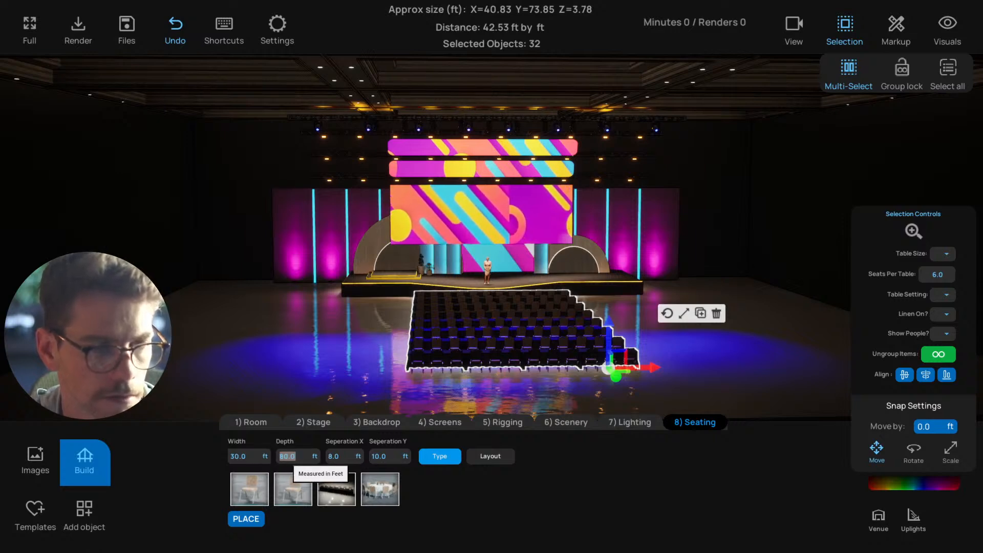
text(90)
key(Return)
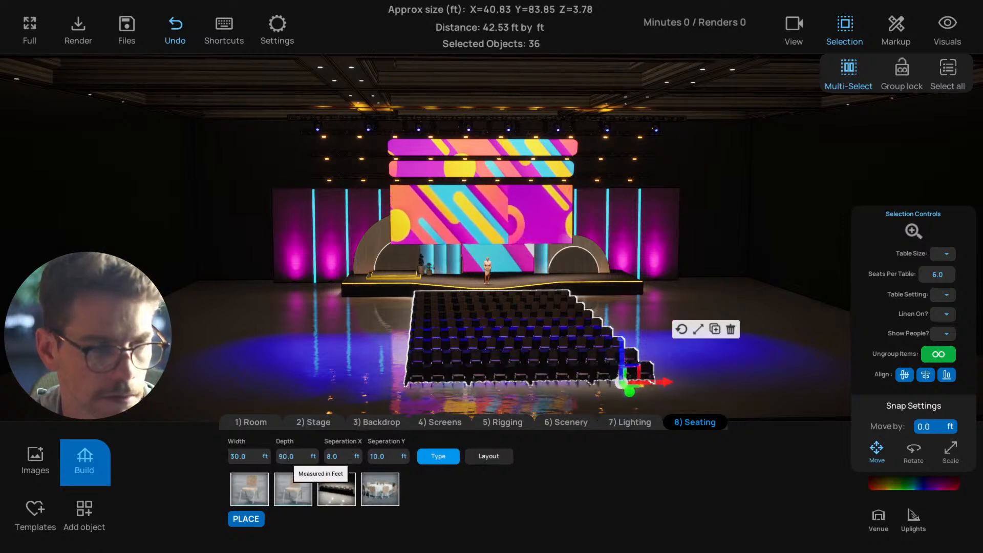
Try a depth of 100 ft for the seating block and return it to 90 ft
click(298, 455)
text(100)
key(Return)
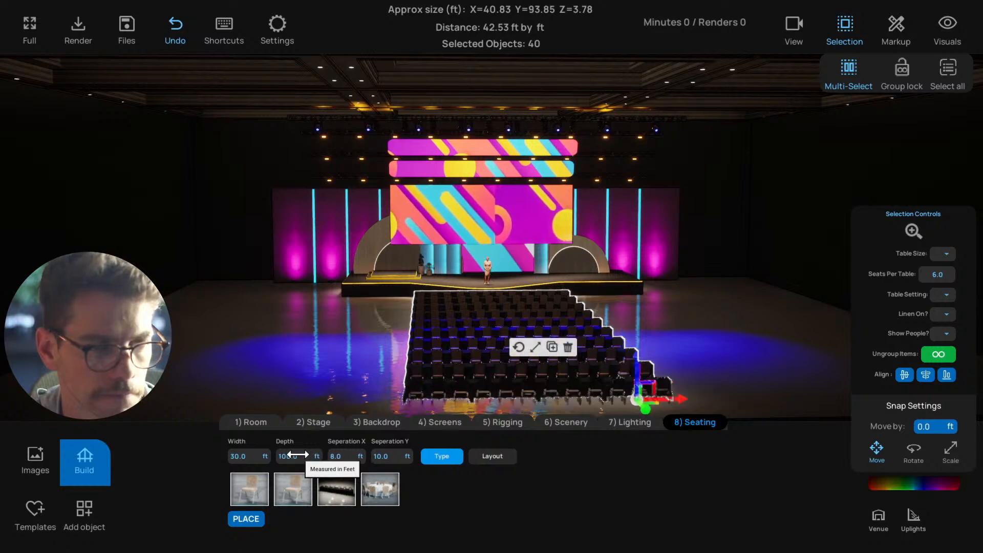
scroll(328, 374, down, 2)
right_drag(335, 379, 362, 382)
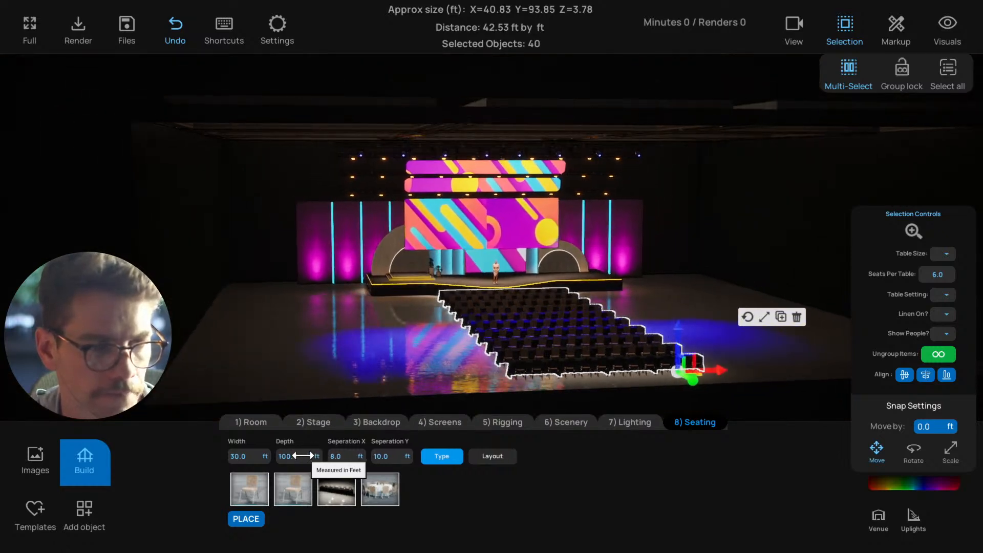
click(302, 455)
text(90)
key(Return)
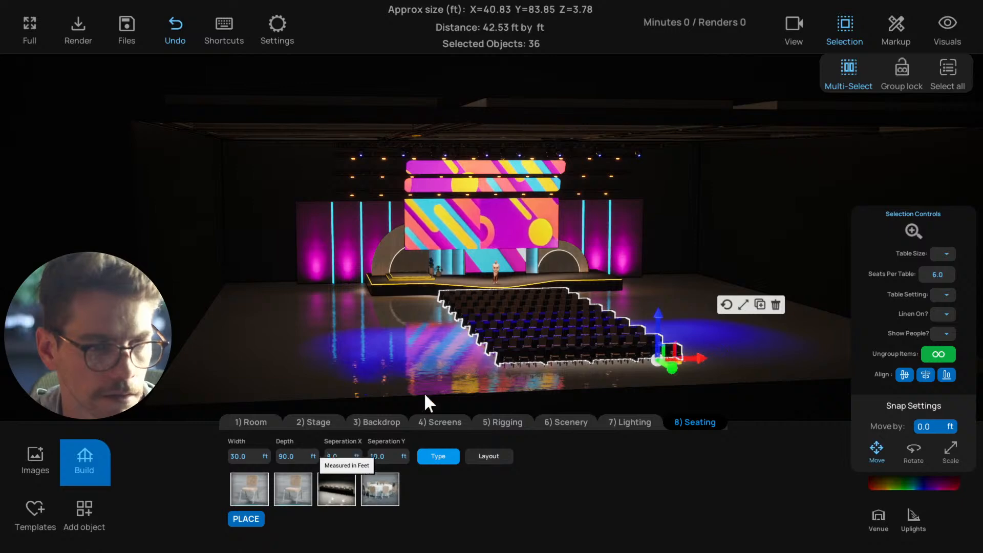
With group lock on, copy the seating block sideways to form three blocks in front of the stage with an aisle between neighbours
right_drag(475, 381, 429, 377)
click(487, 338)
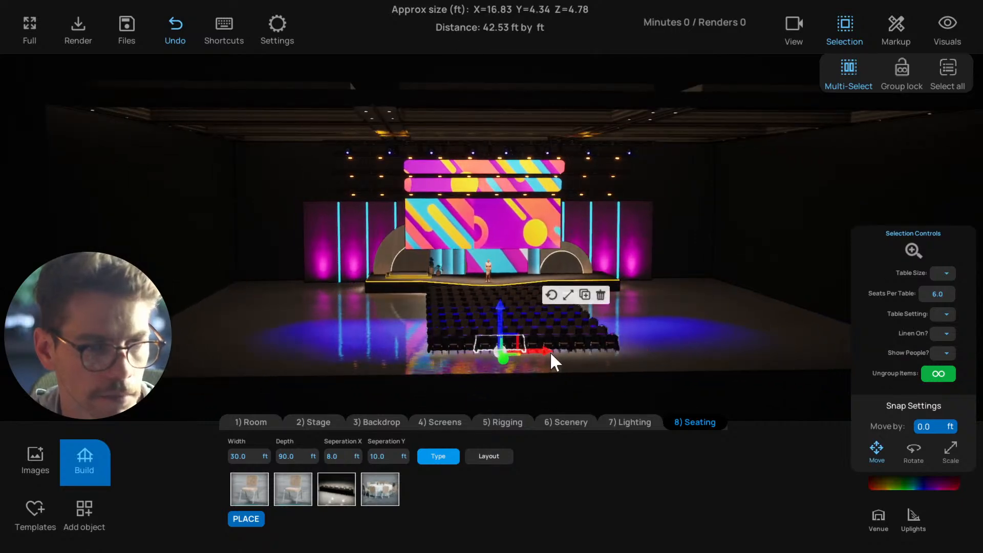
click(901, 69)
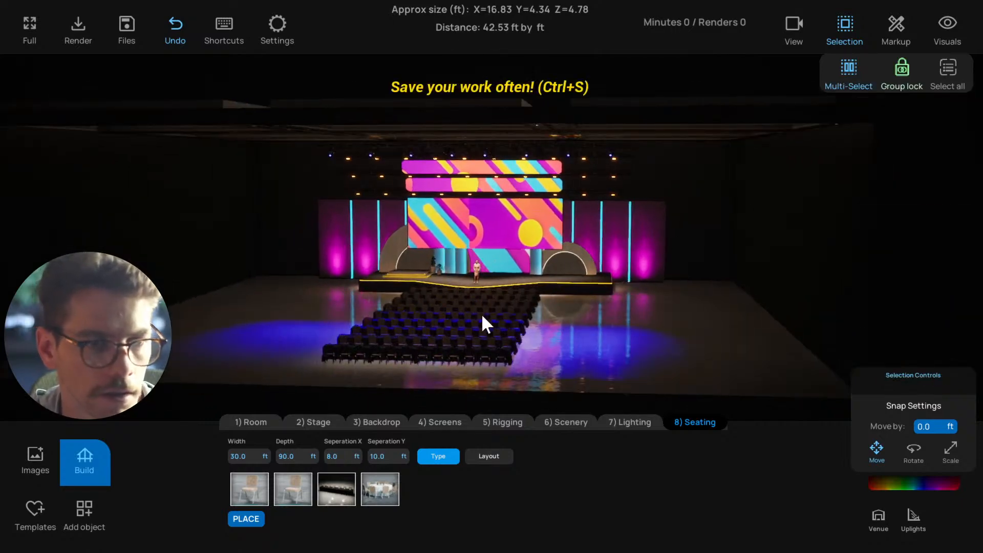
click(517, 327)
alt+drag(510, 323, 733, 329)
click(582, 373)
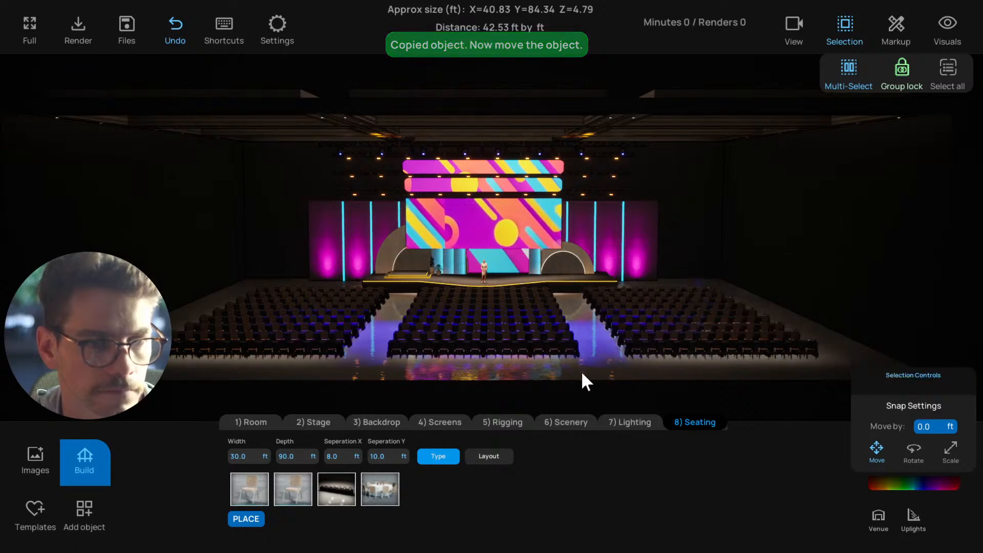
Select all three seating blocks together and set Show People to Yes
scroll(588, 374, up, 3)
click(594, 370)
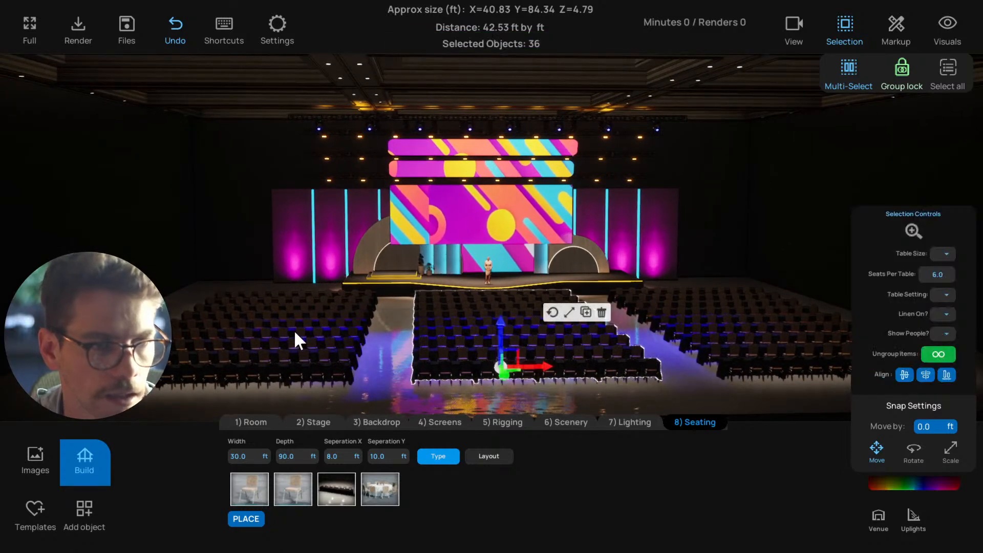
click(297, 340)
click(728, 324)
middle_drag(594, 340, 616, 355)
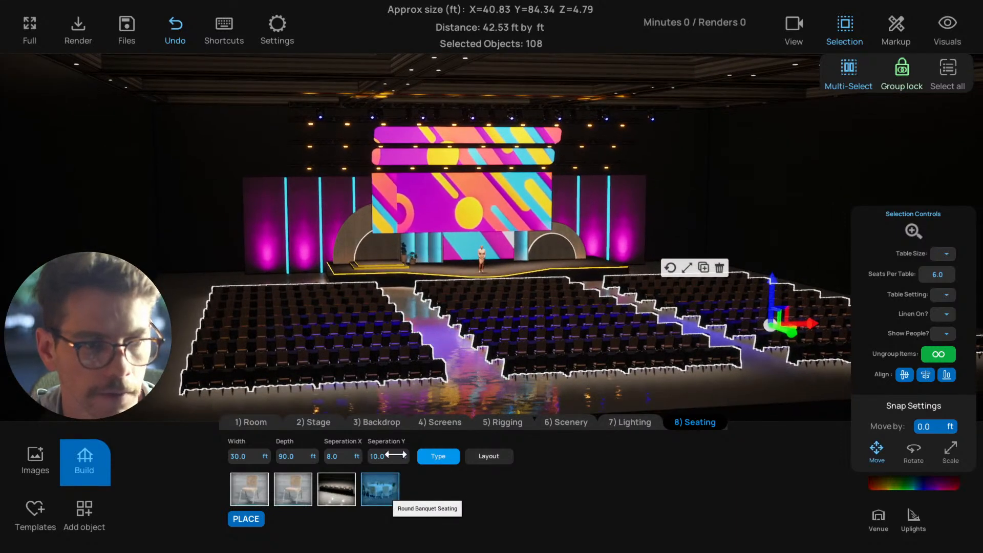
key(d)
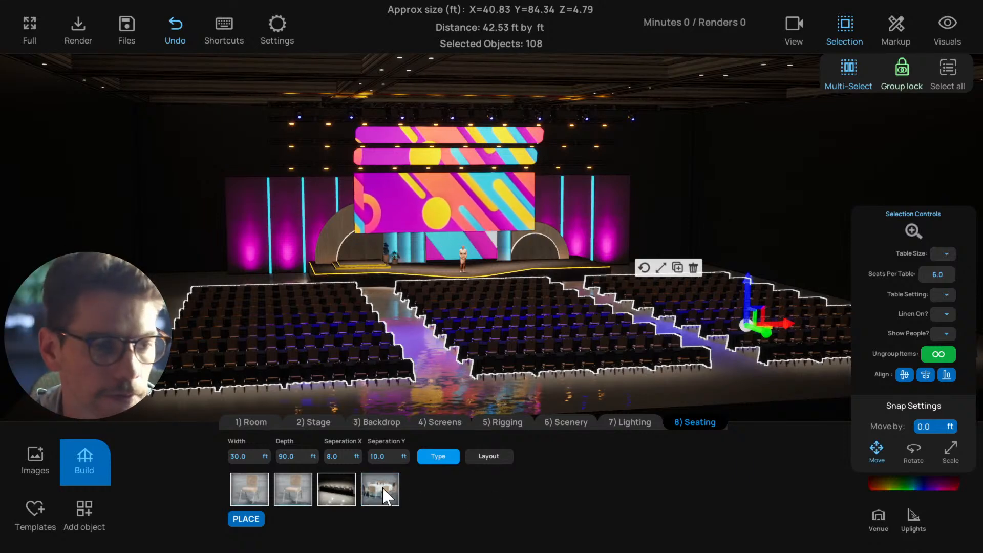
key(d)
key(d)
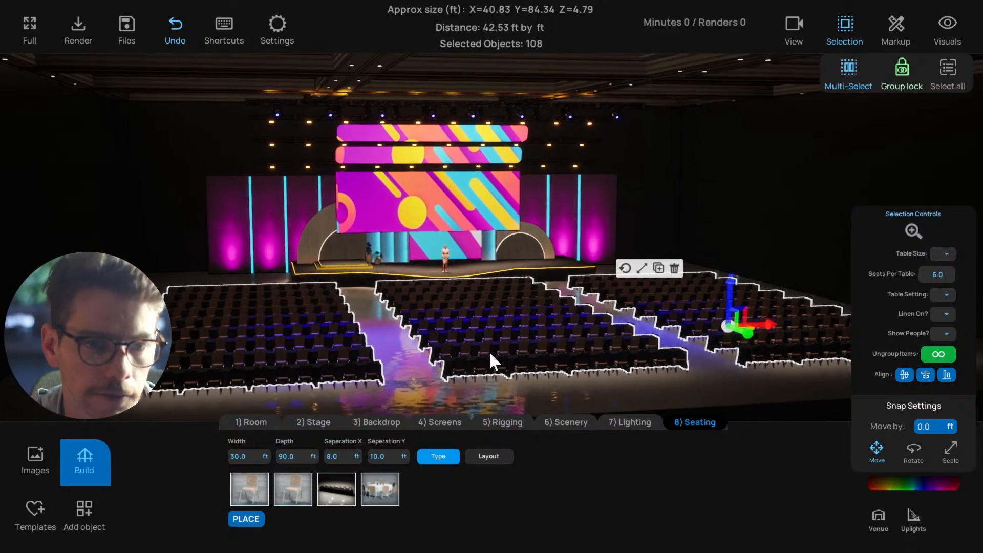
key(w)
key(q)
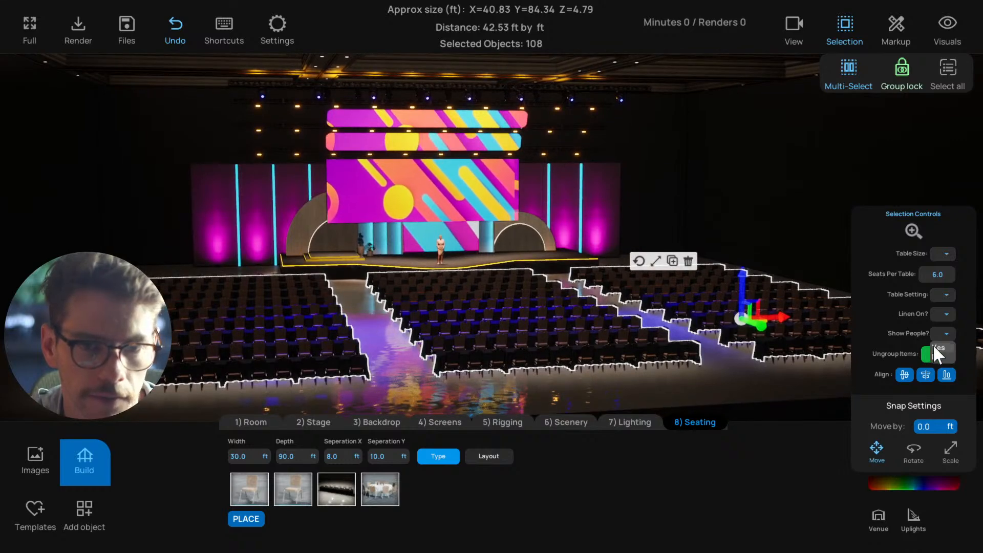
click(940, 348)
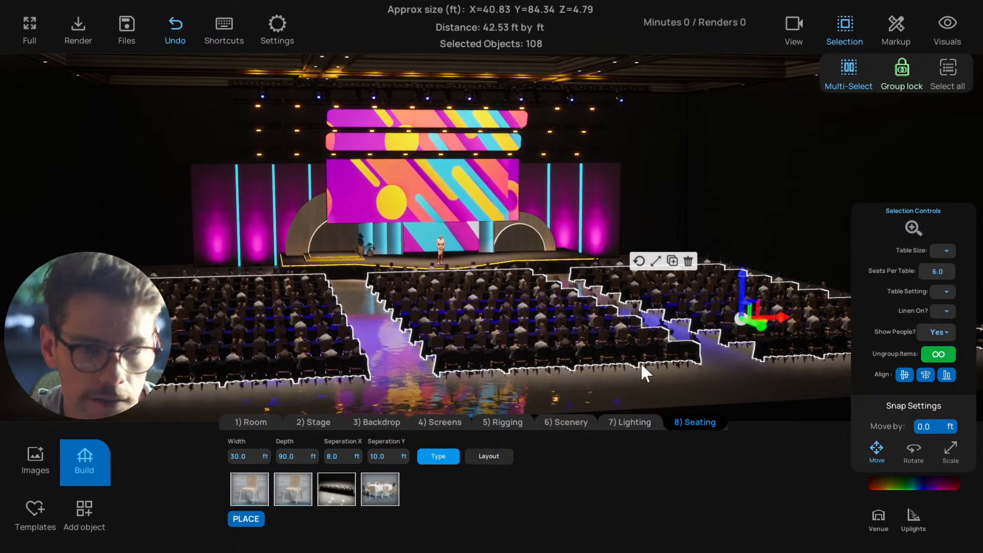
Try 2 seats per table, settle on 3 for all three seating blocks, and clear the selection
key(w)
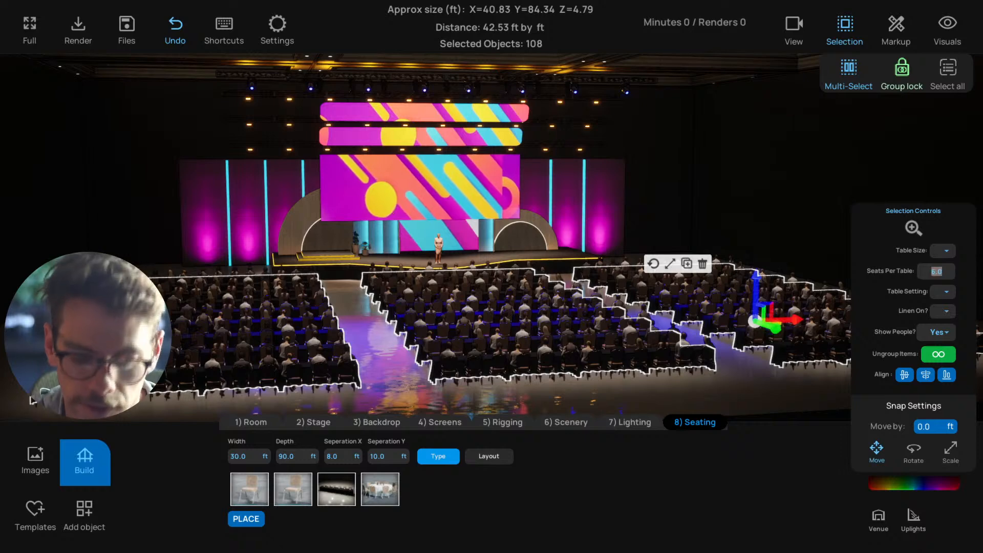
text(2)
key(Return)
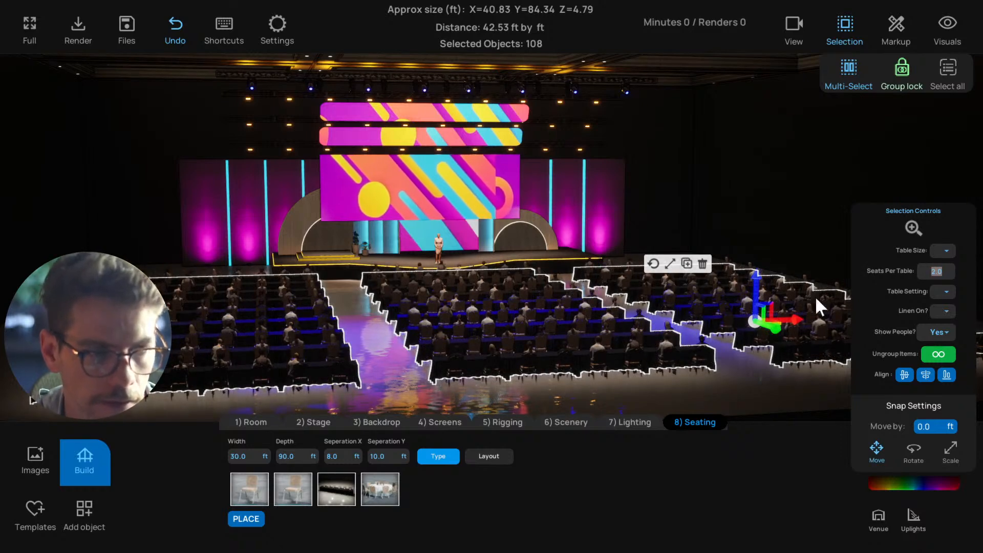
key(Return)
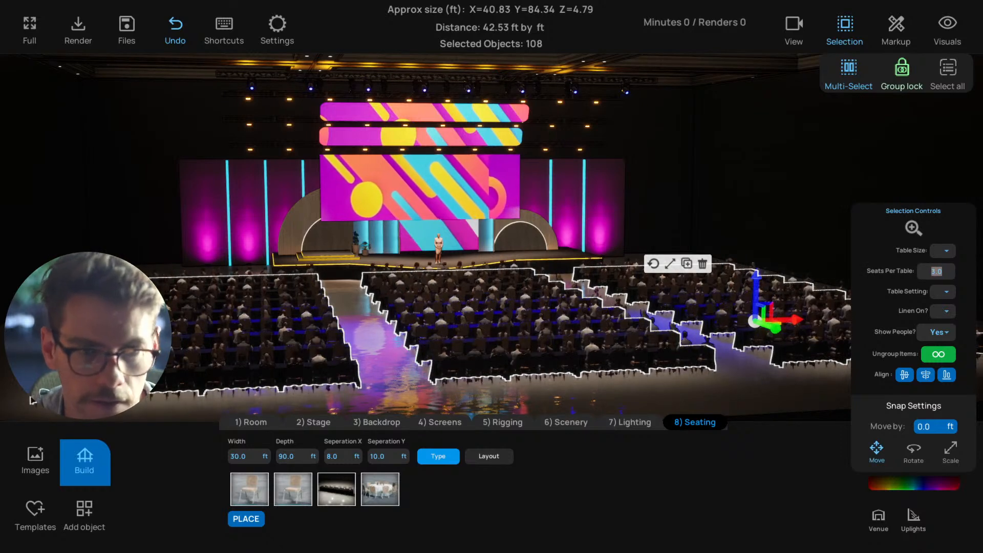
mouse_move(562, 354)
right_down()
mouse_move(576, 355)
mouse_move(502, 355)
mouse_move(580, 359)
right_up()
click(653, 214)
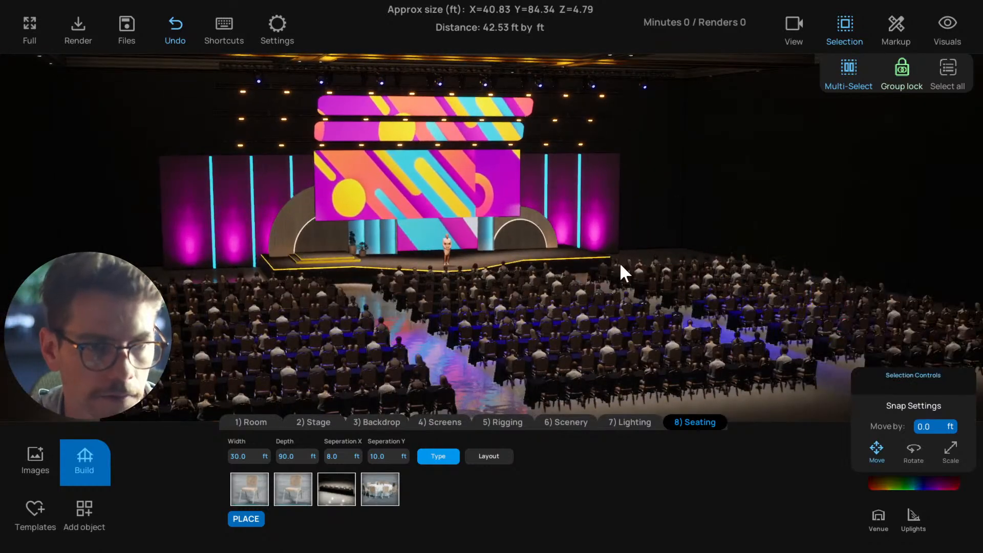
Reselect the three seating blocks, tint them light blue (hex sRGB B3CFFFFF), and clear the selection
scroll(590, 310, up, 1)
click(584, 323)
click(286, 356)
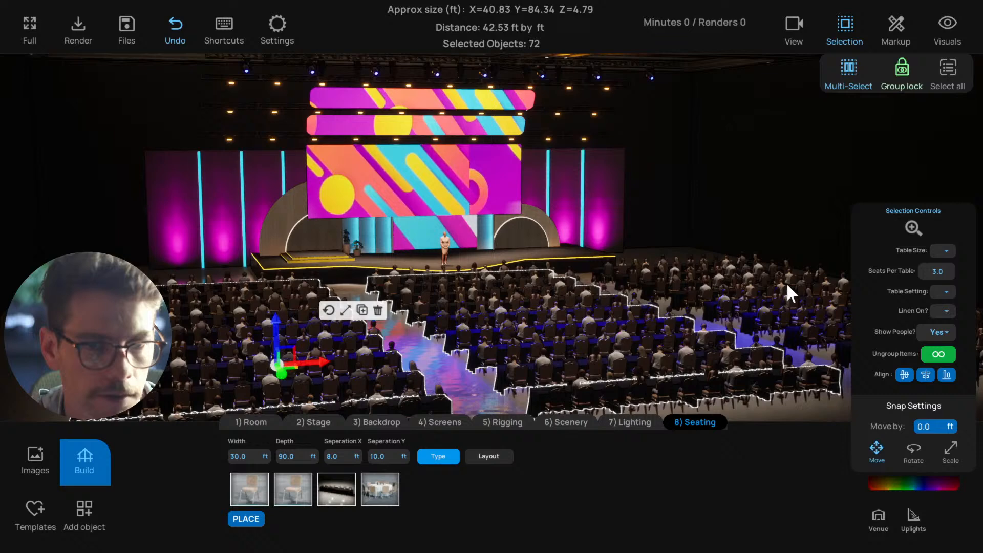
click(791, 293)
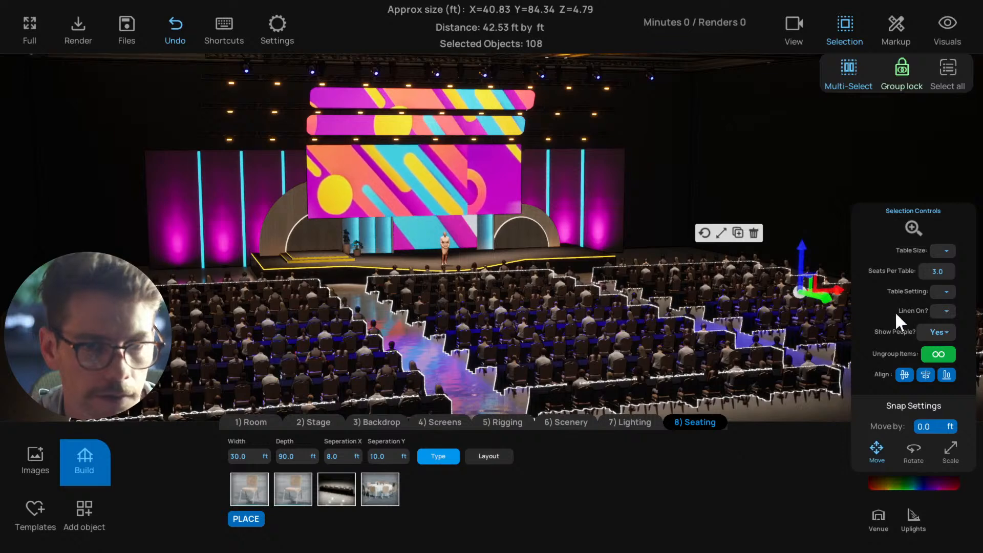
click(897, 481)
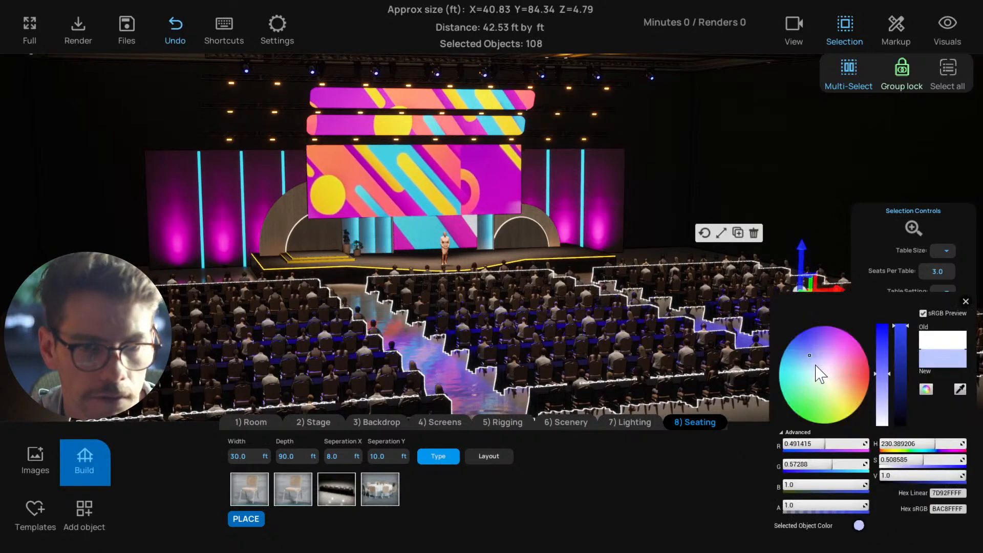
drag(815, 364, 805, 356)
scroll(669, 329, down, 5)
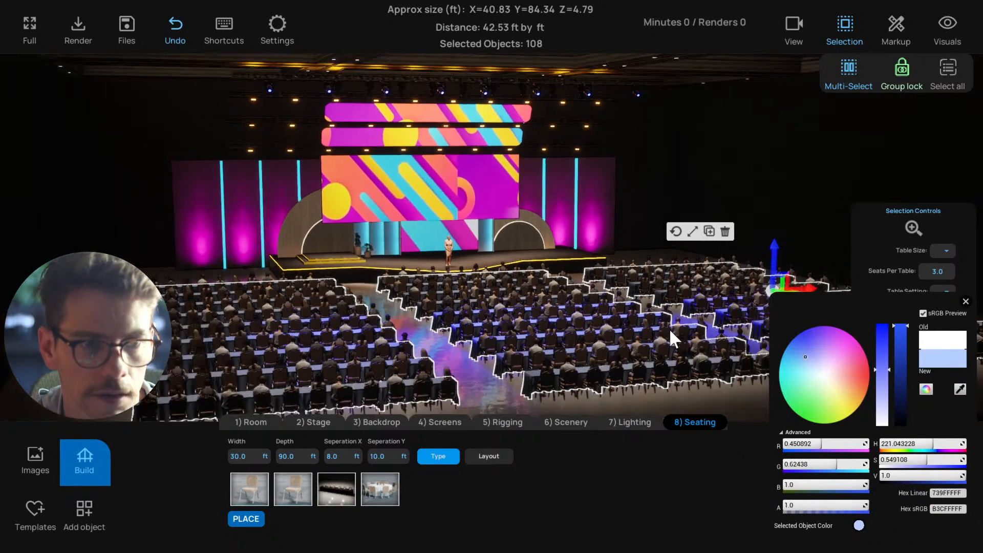
click(604, 380)
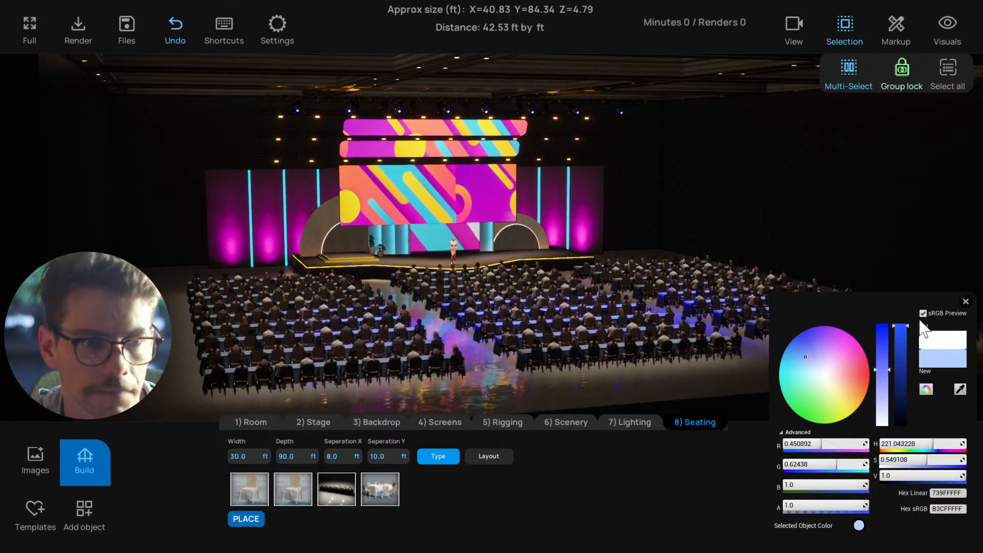
click(965, 302)
Change the room's floor to the dark grey material
right_drag(694, 385, 674, 374)
click(261, 425)
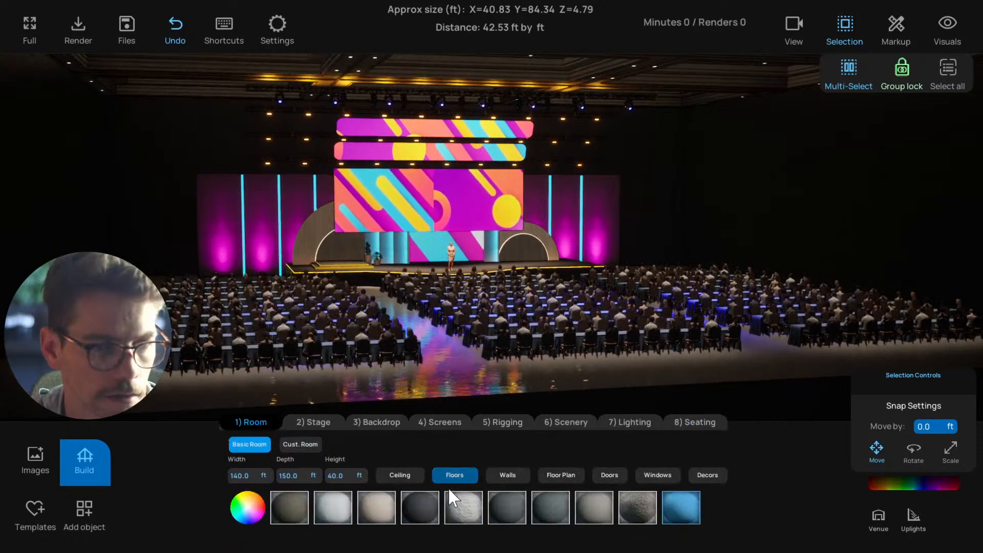
click(424, 514)
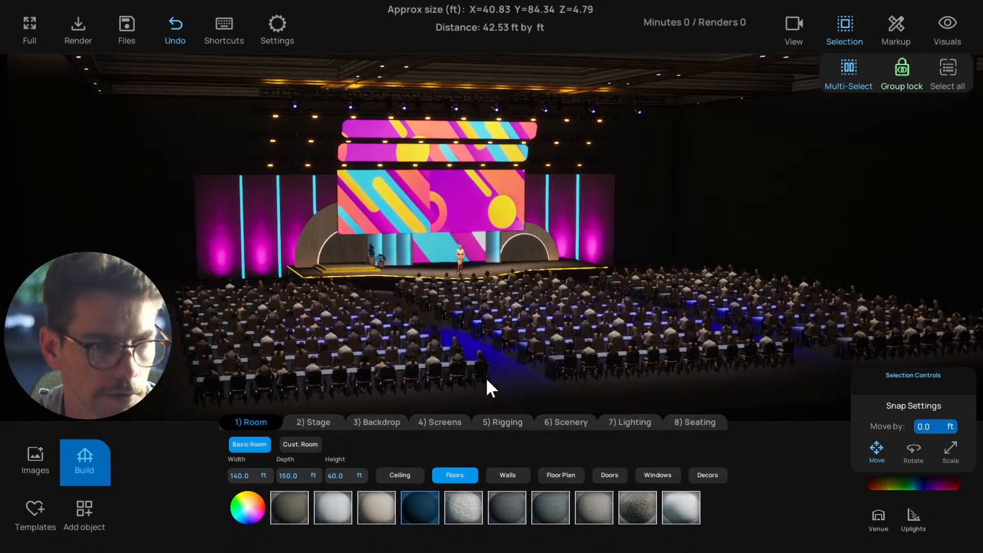
scroll(487, 377, up, 2)
mouse_move(484, 377)
right_down()
mouse_move(442, 376)
mouse_move(495, 374)
right_up()
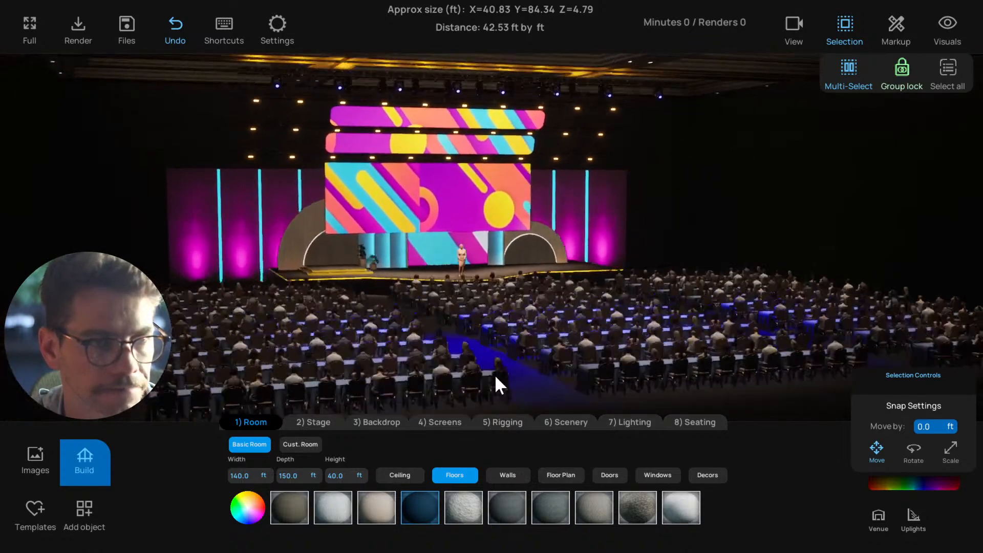
Recall the first saved camera view to examine the stage and screens from the audience side
scroll(494, 374, up, 2)
scroll(486, 373, up, 2)
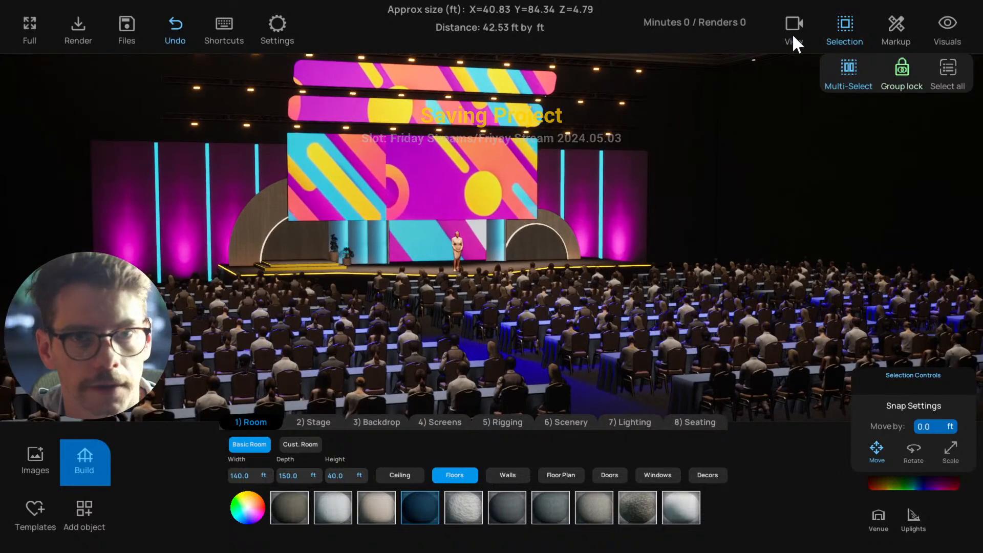
click(786, 28)
click(946, 67)
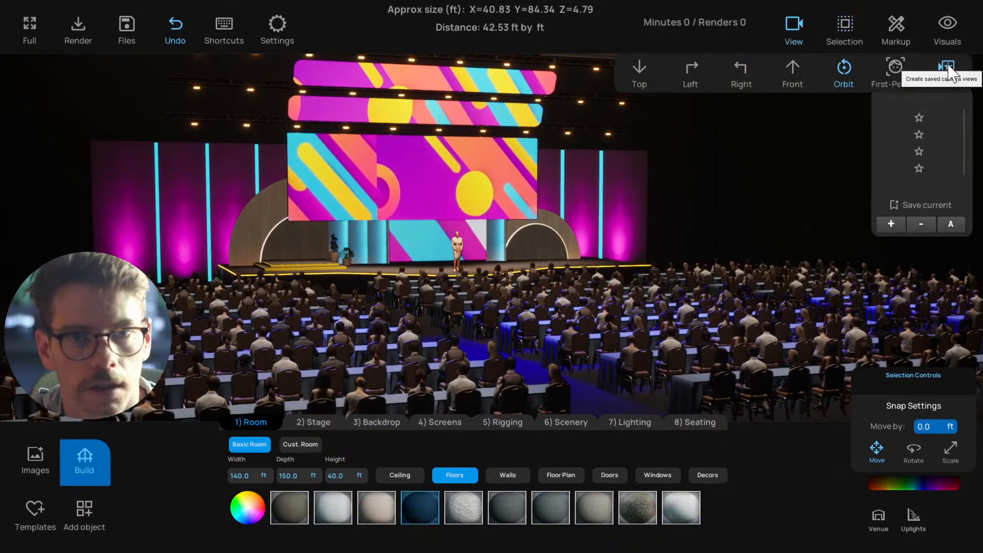
click(919, 118)
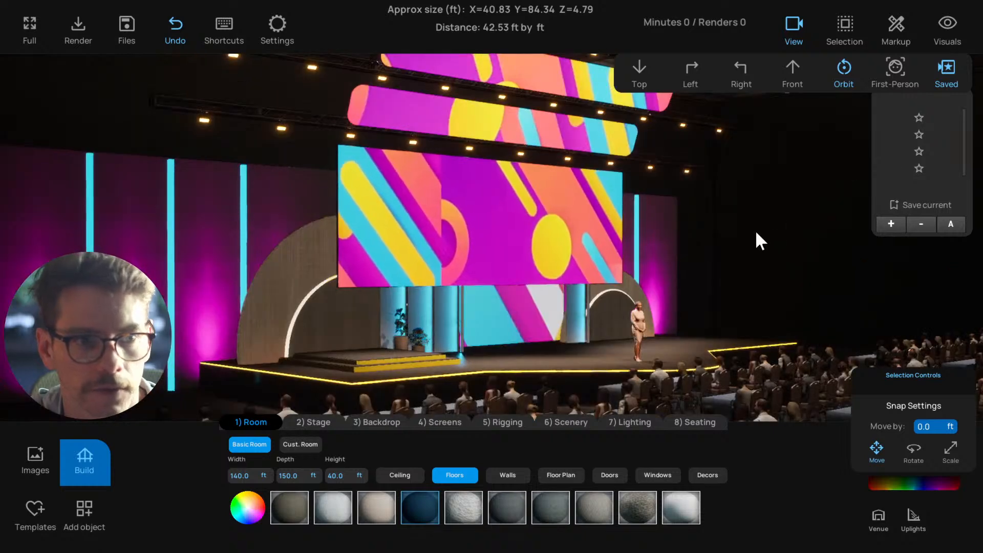
Recall the remaining saved camera views and orbit to examine the stage and seating from the audience side
click(919, 136)
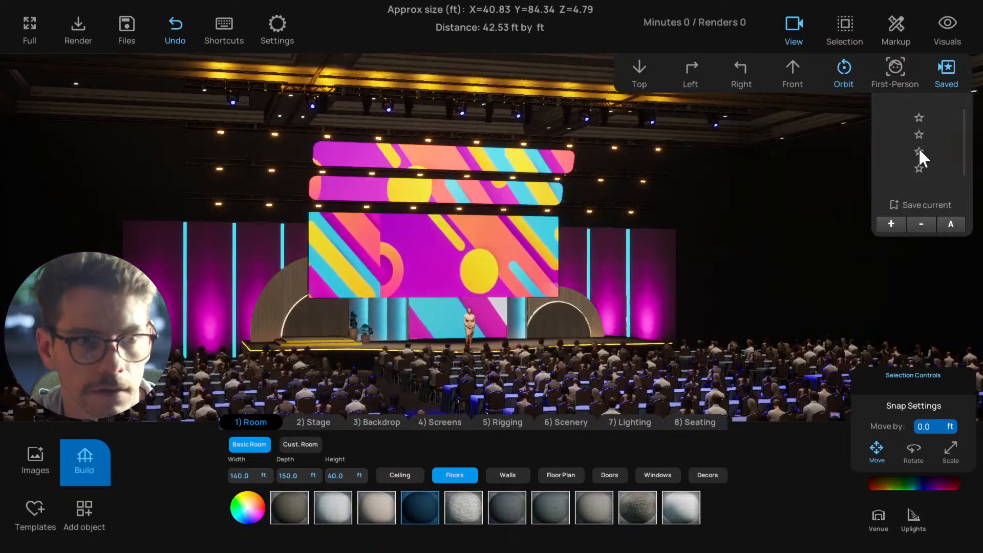
click(919, 150)
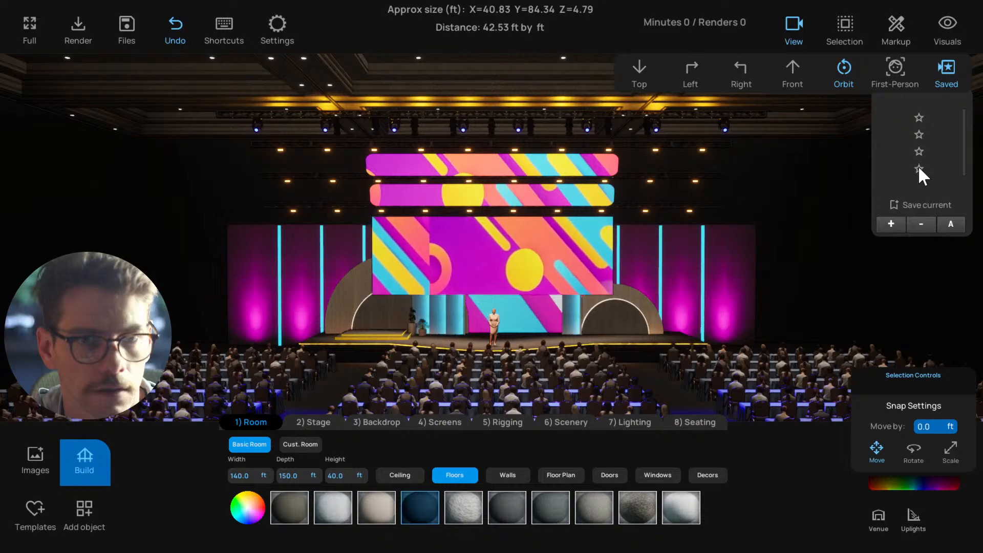
click(919, 168)
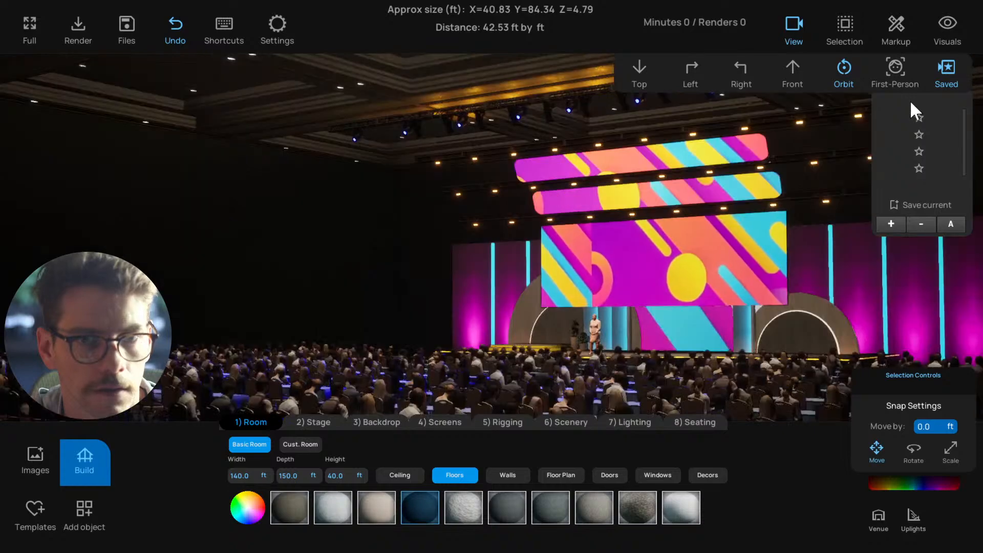
click(850, 80)
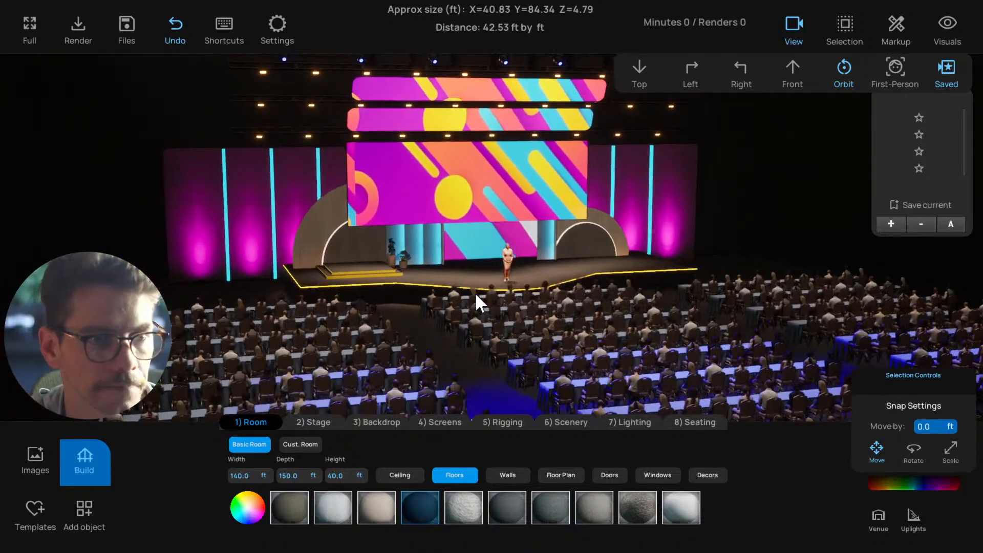
In the plan view, select the three pieces of the rectangular stage deck and shift them sideways to centre on the curved thrust
key(t)
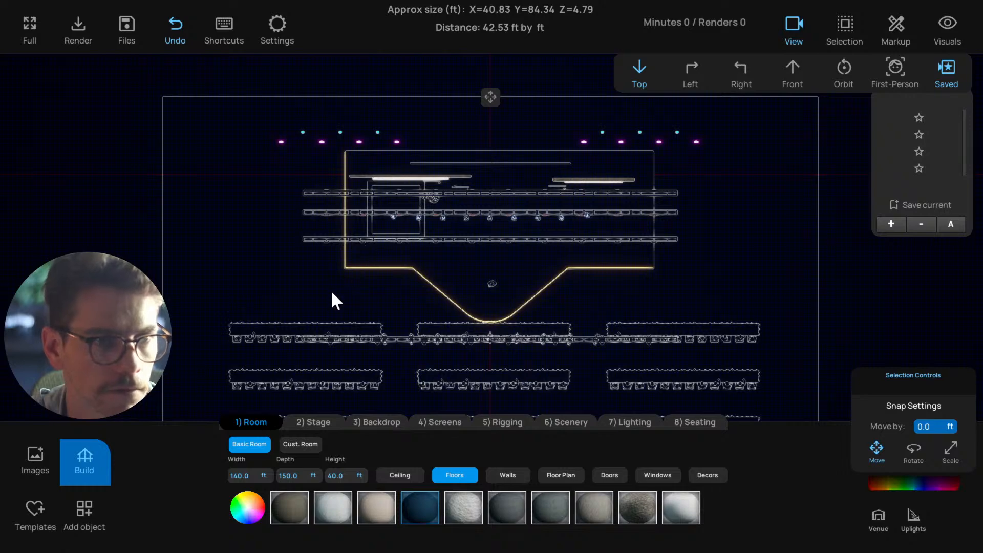
scroll(323, 268, up, 3)
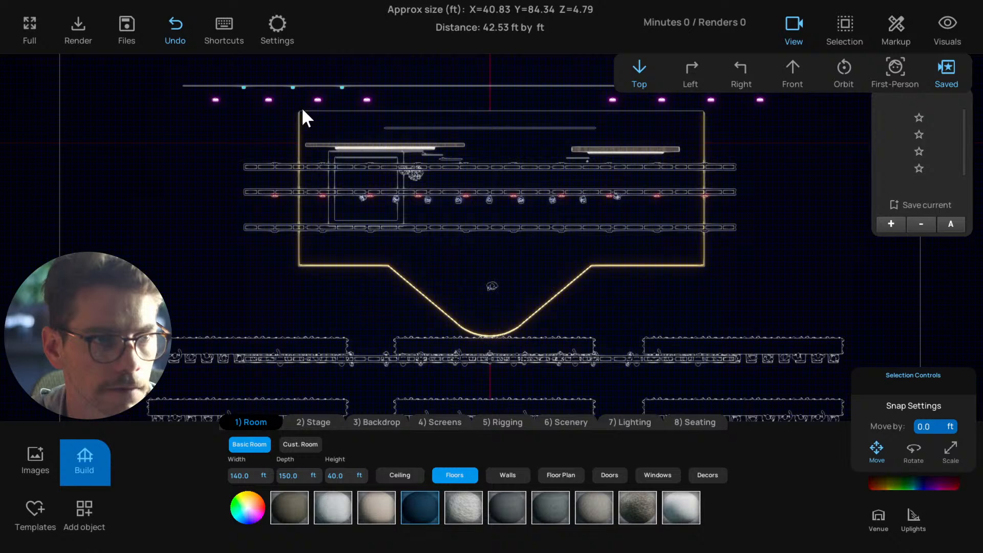
drag(300, 108, 702, 107)
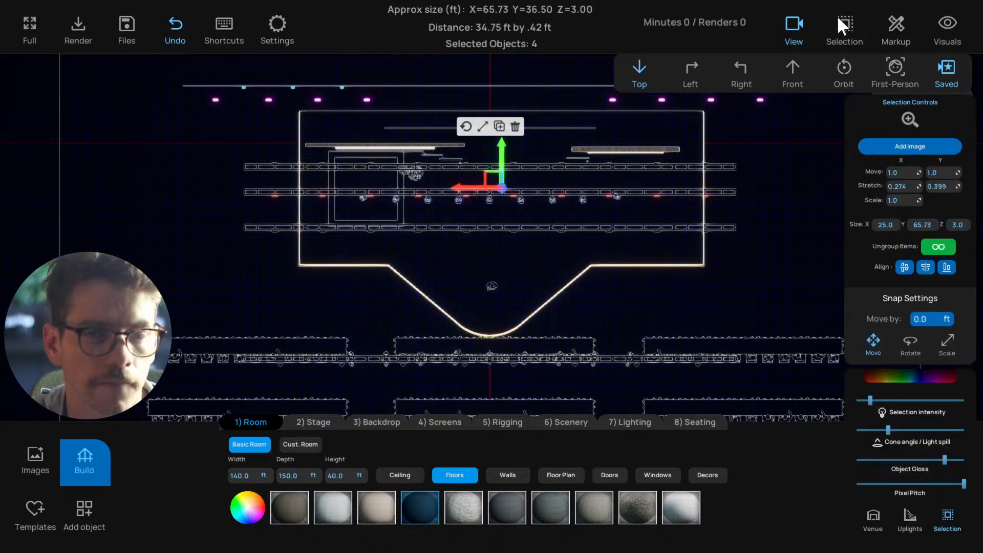
click(843, 25)
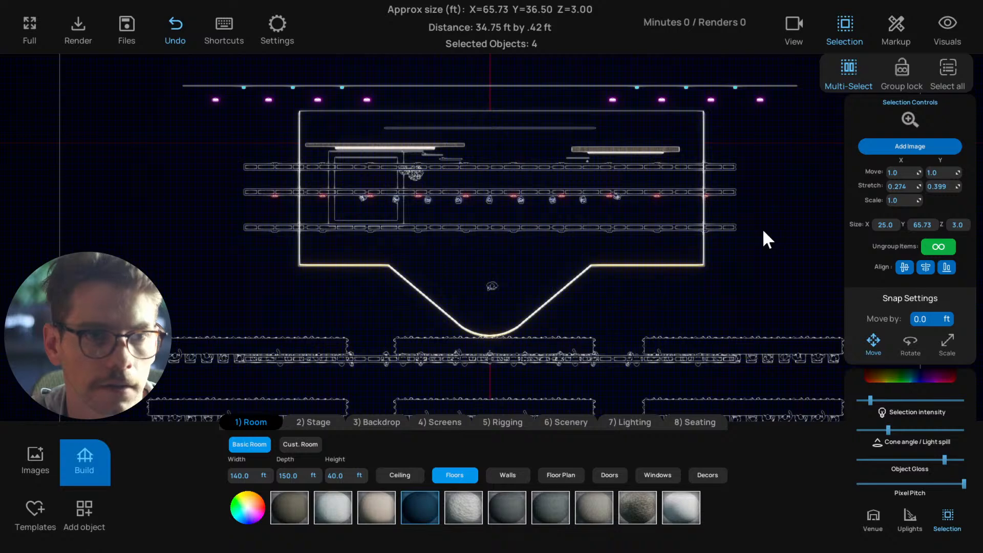
click(489, 332)
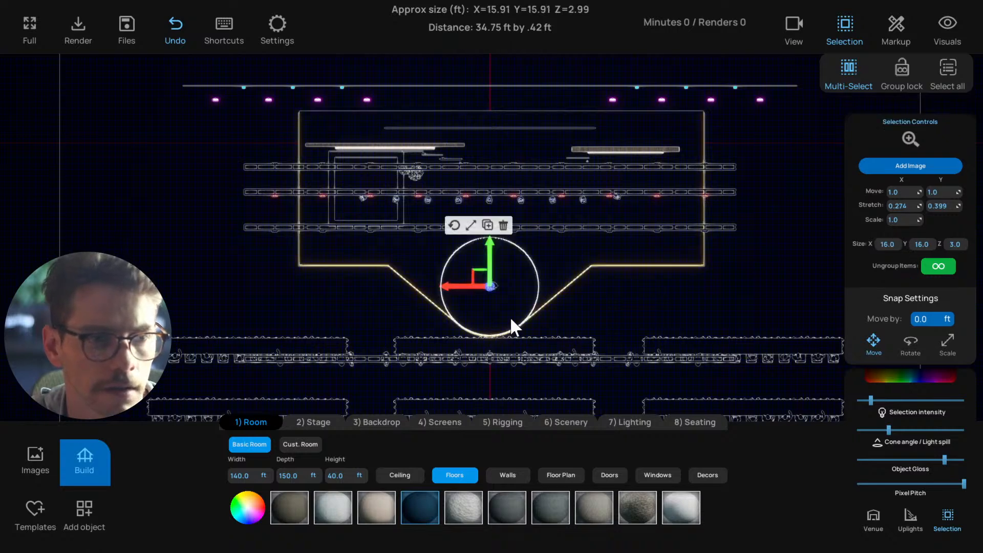
drag(511, 319, 591, 263)
click(462, 331)
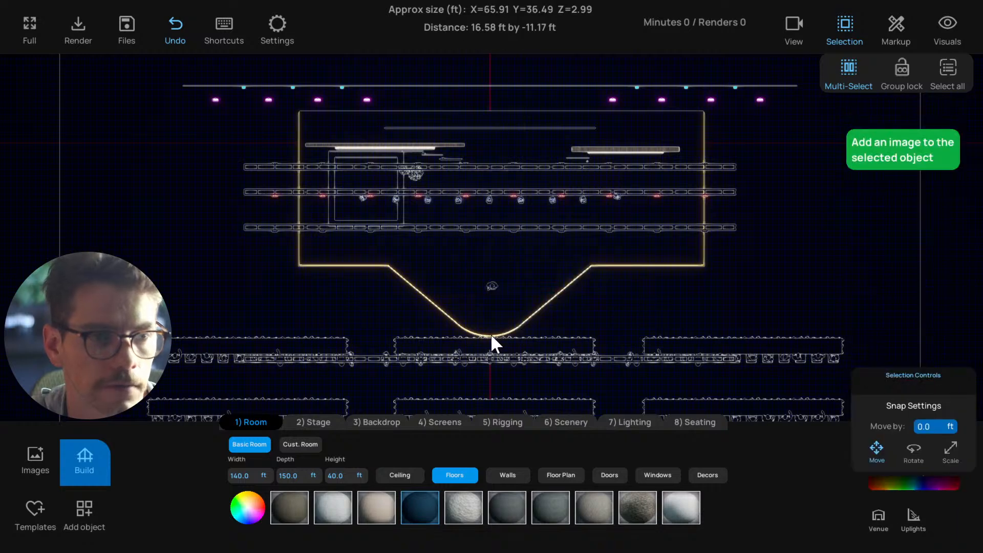
drag(489, 335, 302, 307)
drag(281, 248, 423, 213)
drag(286, 270, 368, 225)
drag(471, 184, 459, 183)
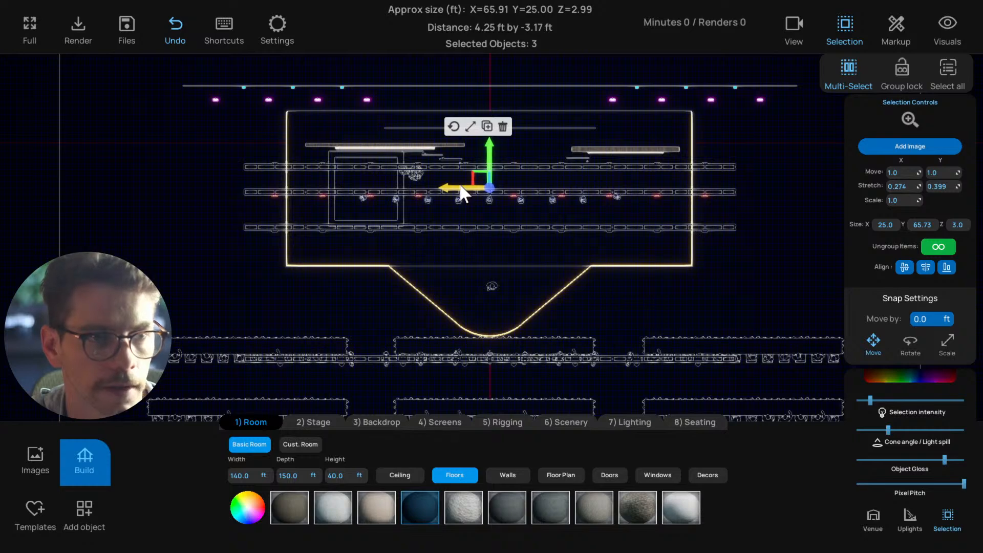
click(325, 299)
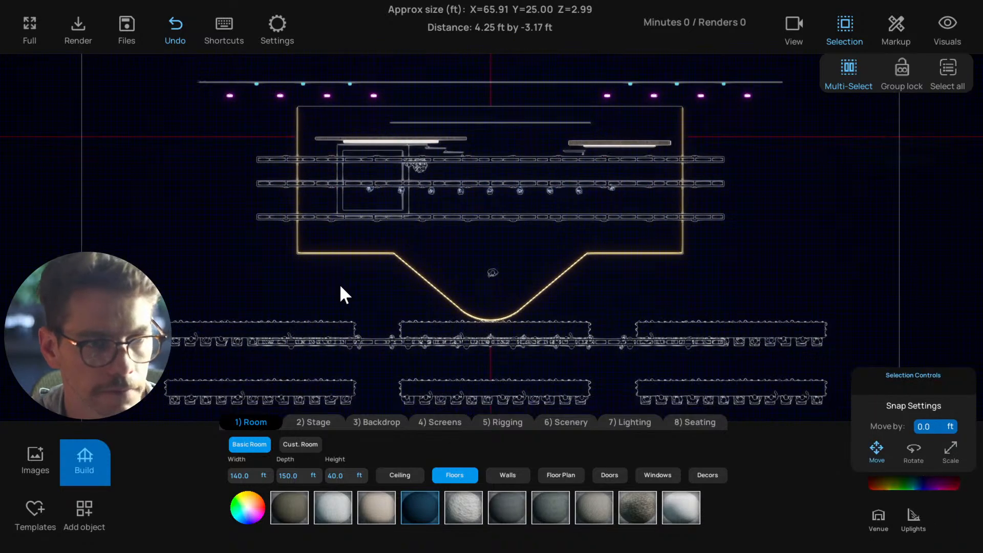
Review the recentred stage from the audience in perspective and save the project
key(p)
scroll(405, 299, down, 5)
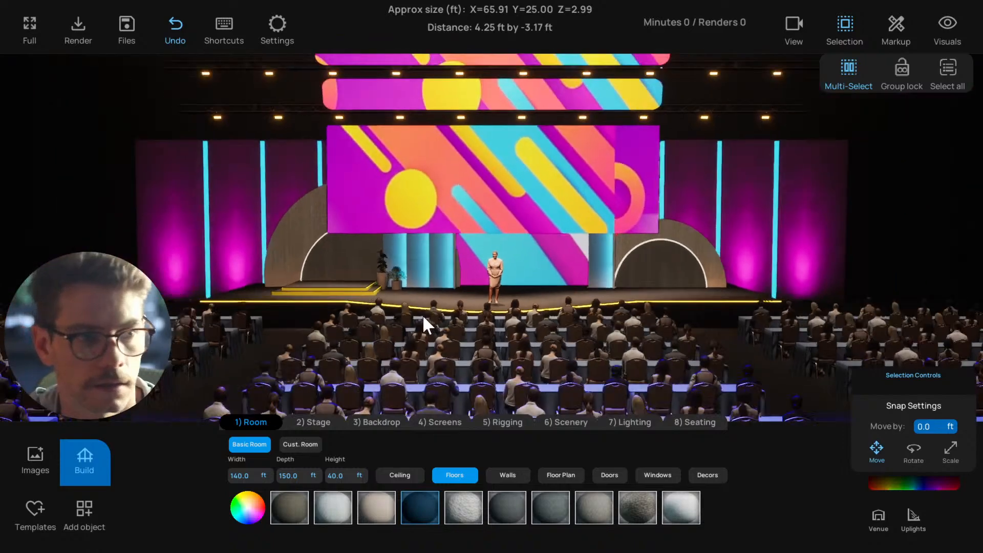
scroll(429, 316, down, 3)
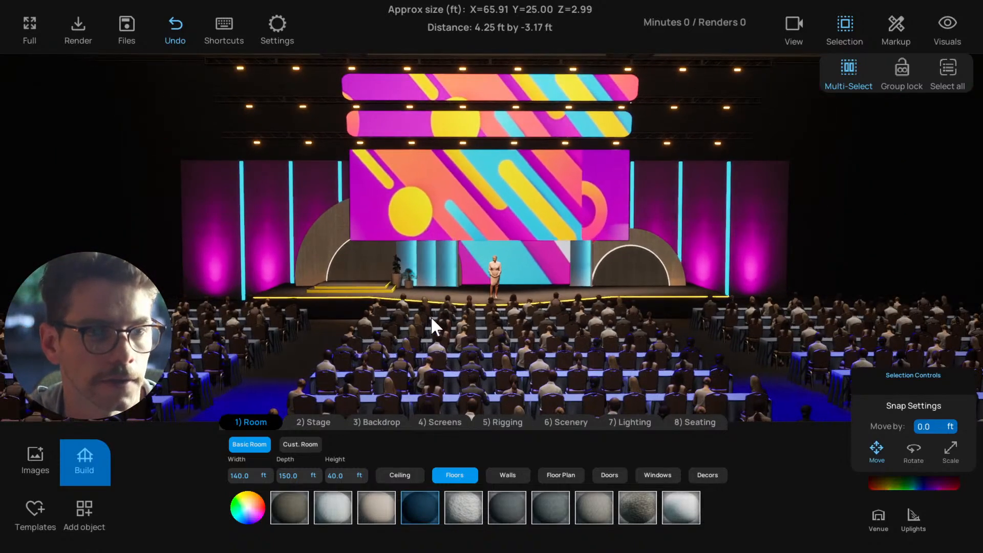
scroll(431, 315, down, 3)
key(ctrl+s)
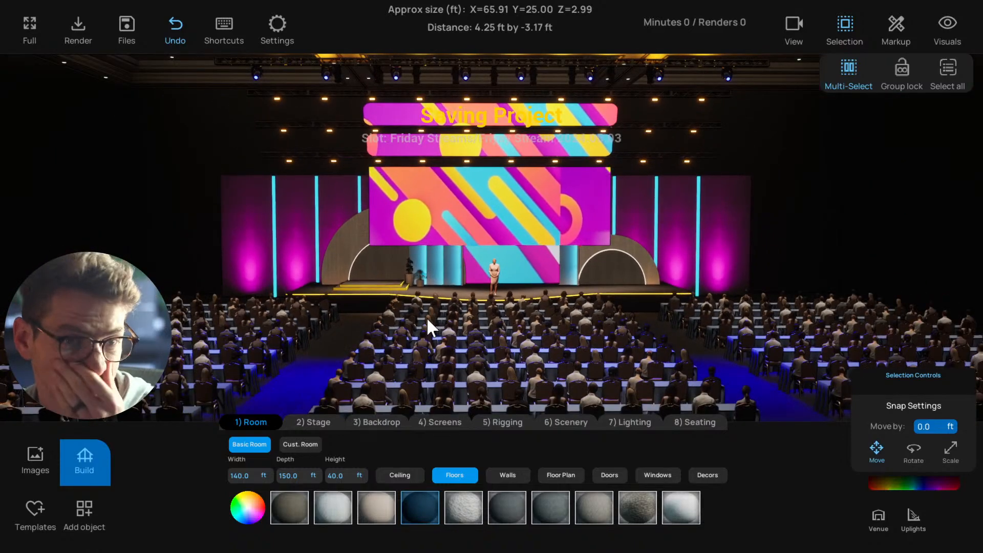
Toggle the group lock so tables can be picked individually, and delete the front table row of the centre seating block
middle_drag(427, 319, 454, 193)
key(t)
scroll(458, 226, down, 3)
click(901, 76)
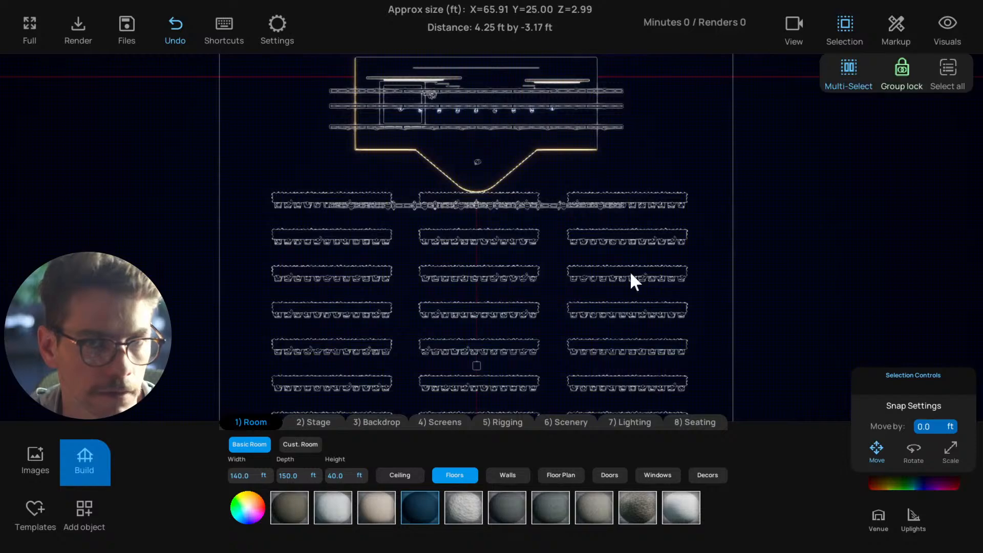
scroll(579, 243, down, 5)
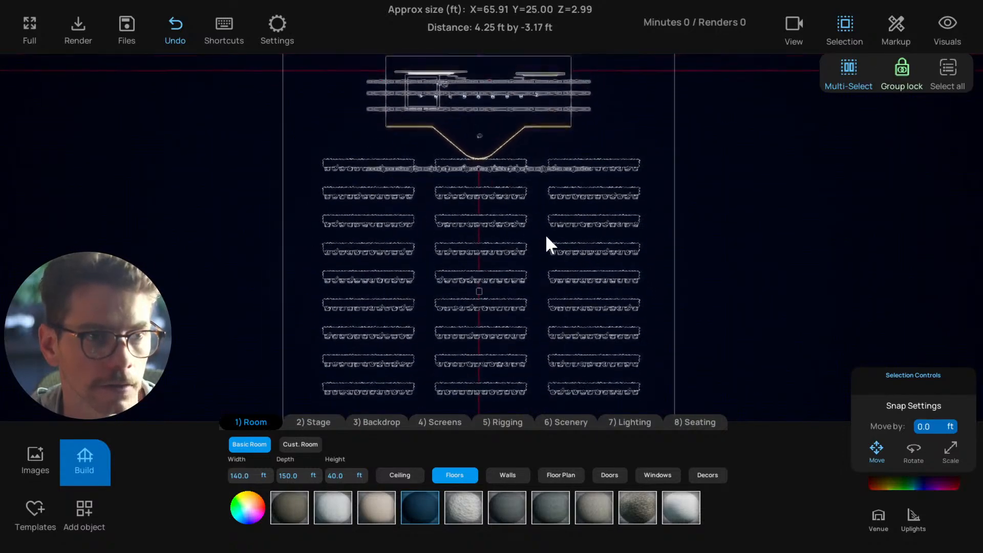
click(445, 158)
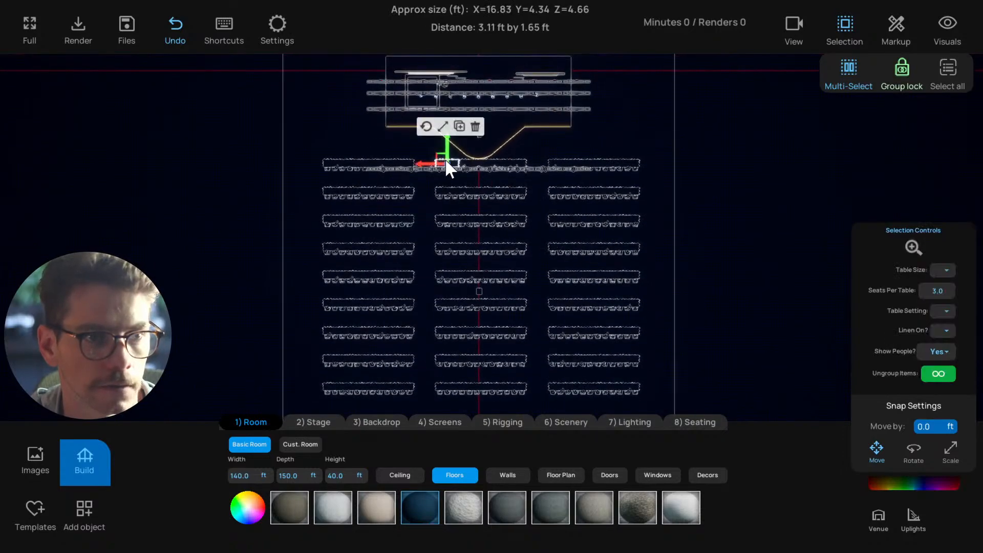
scroll(454, 162, up, 3)
scroll(481, 165, up, 3)
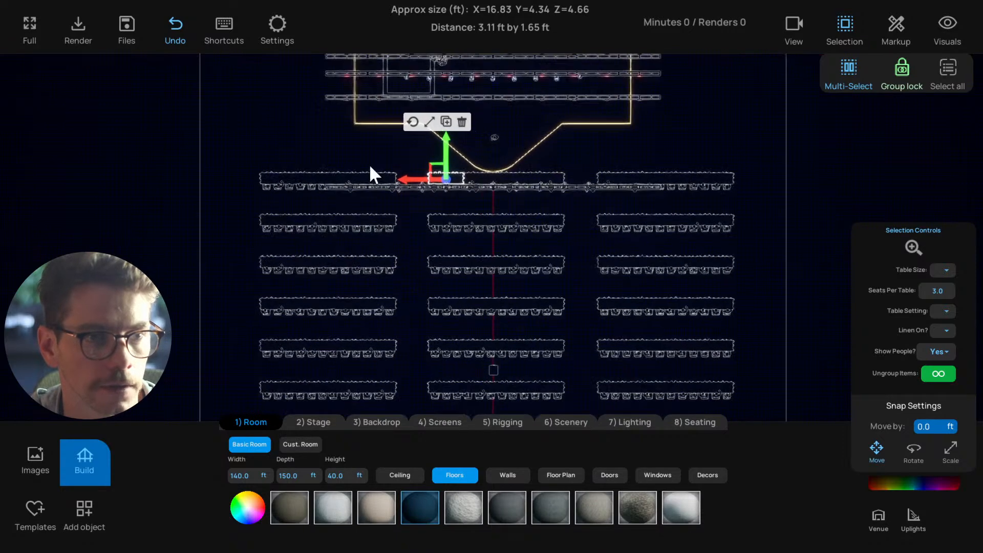
click(369, 164)
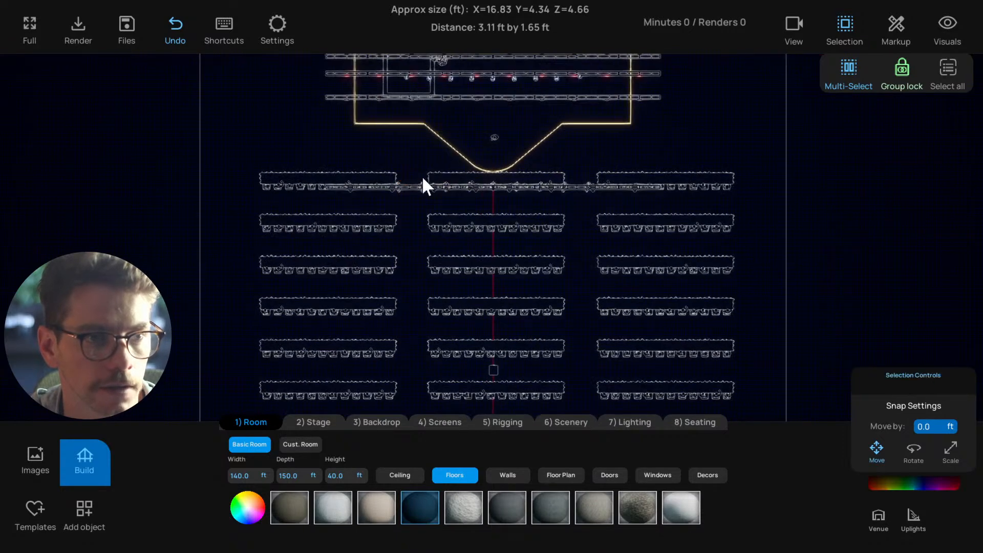
click(562, 174)
click(563, 122)
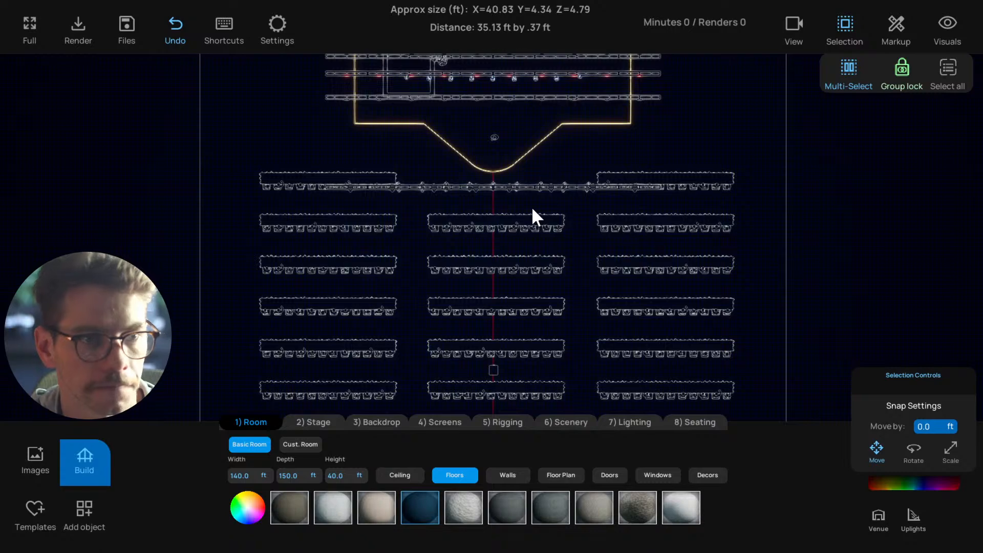
Check the cleared area in front of the thrust from the audience perspective and save the project again
key(t)
scroll(513, 304, down, 3)
scroll(513, 307, down, 4)
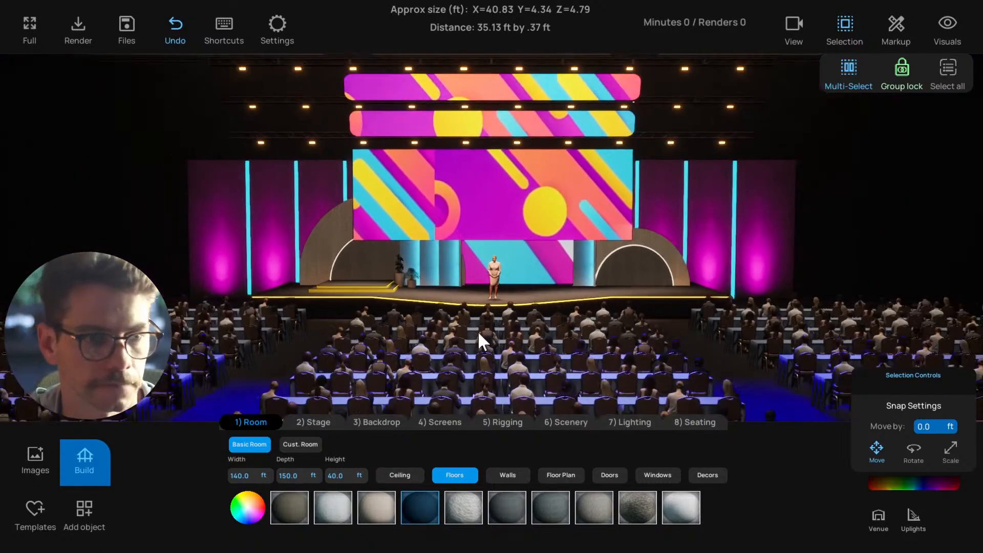
mouse_move(477, 331)
middle_down()
mouse_move(559, 337)
mouse_move(528, 317)
mouse_move(475, 318)
middle_up()
scroll(564, 323, up, 2)
key(ctrl+s)
scroll(554, 318, down, 2)
middle_drag(330, 262, 361, 263)
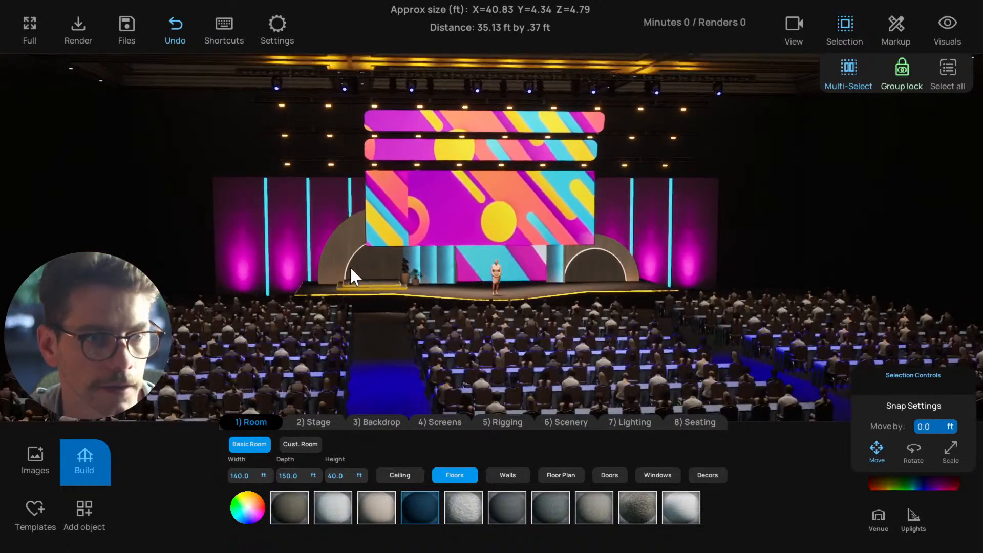
Duplicate the 100 ft back drape and move the copy sideways past the left end of the original in plan view
scroll(349, 266, up, 3)
click(234, 216)
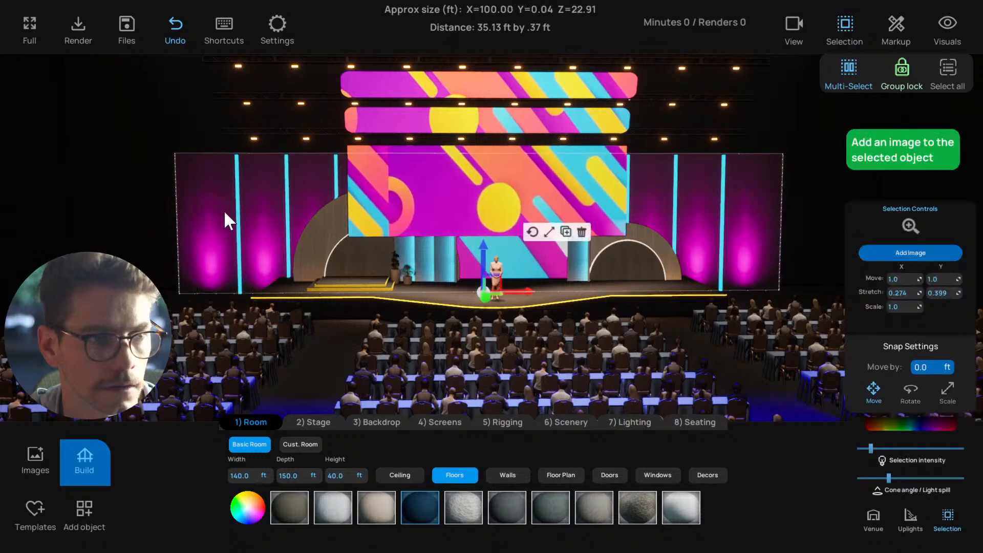
middle_drag(245, 214, 329, 224)
key(t)
scroll(284, 203, up, 3)
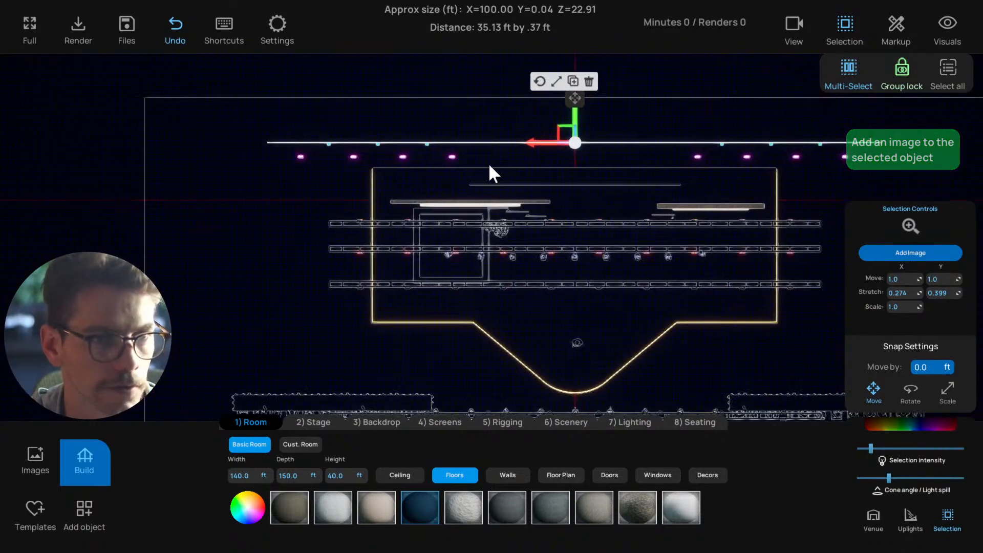
scroll(470, 164, down, 1)
scroll(535, 126, down, 1)
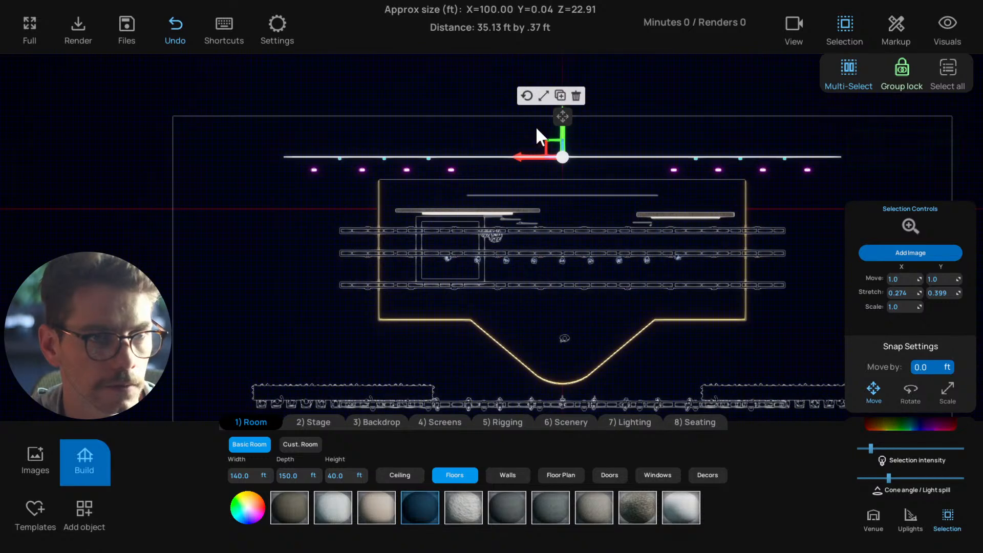
click(560, 96)
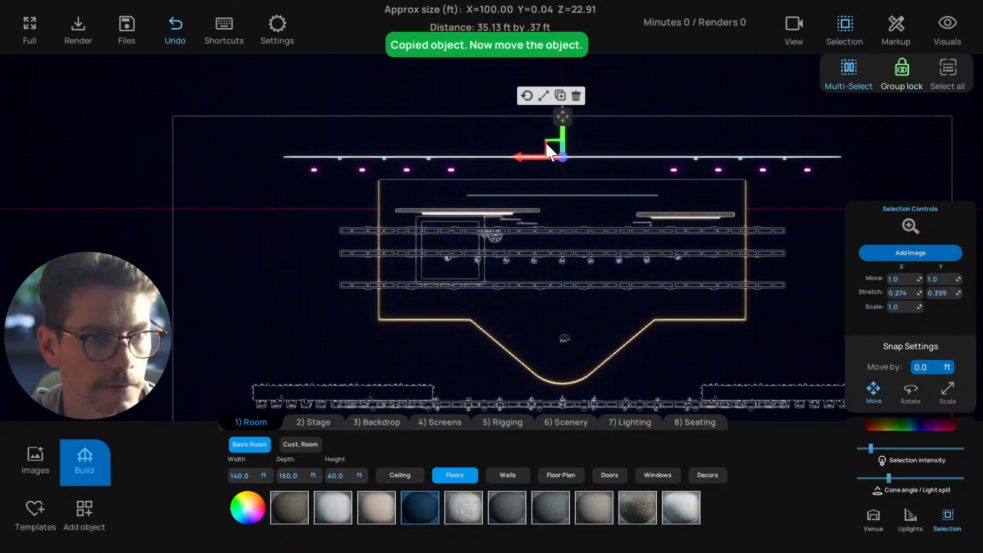
drag(544, 149, 269, 144)
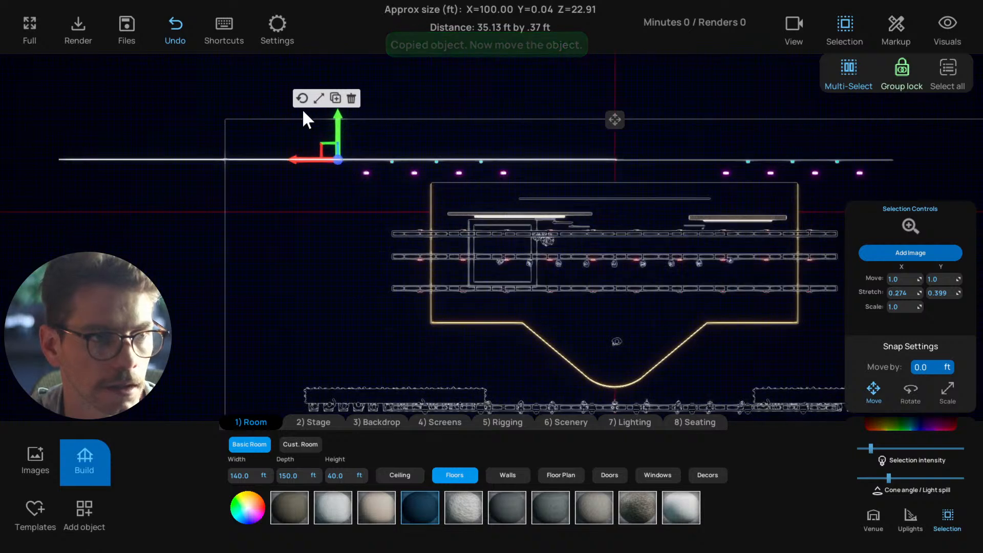
Rotate the copied drape by 20 degrees using a 20-degree rotation snap and scale it down to a short side panel
click(910, 390)
click(925, 369)
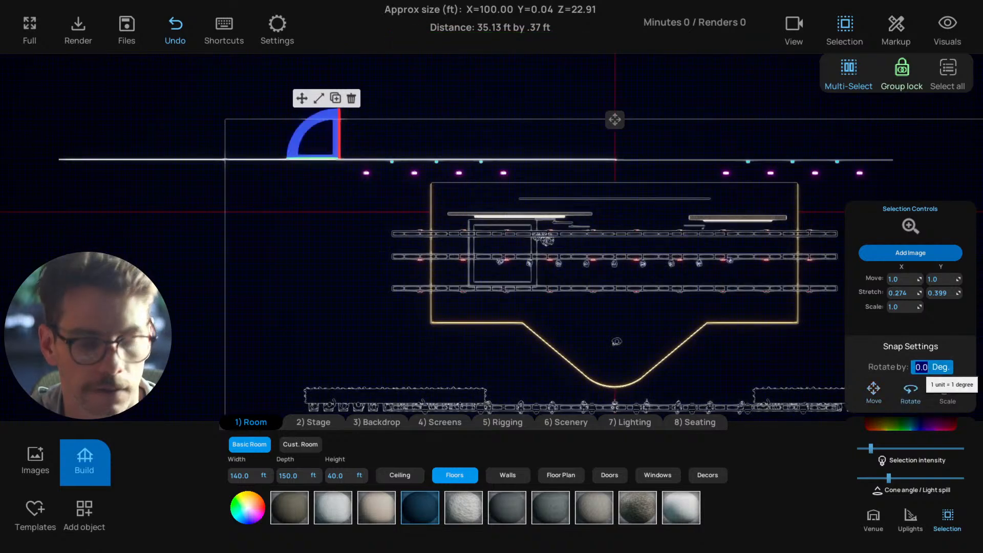
text(20)
key(Return)
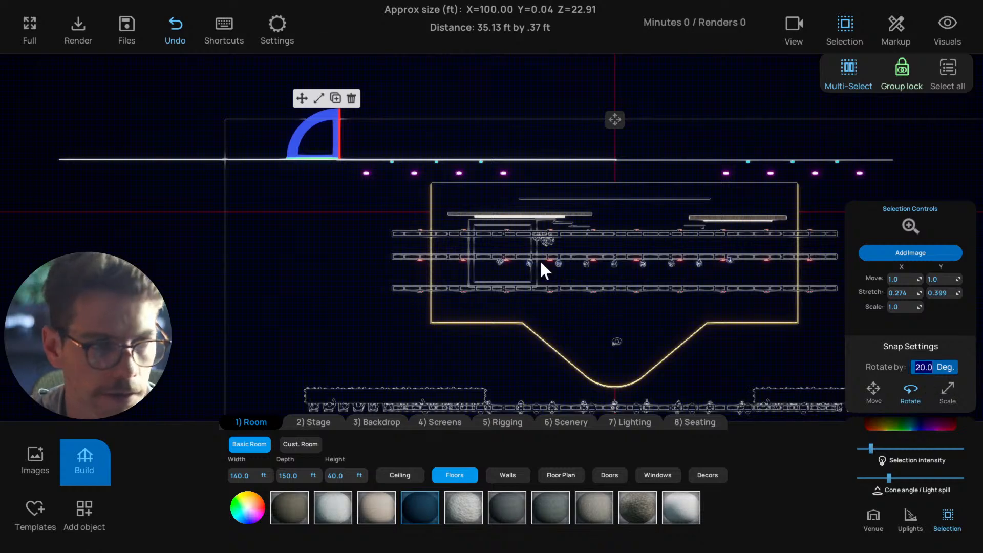
drag(304, 124, 300, 135)
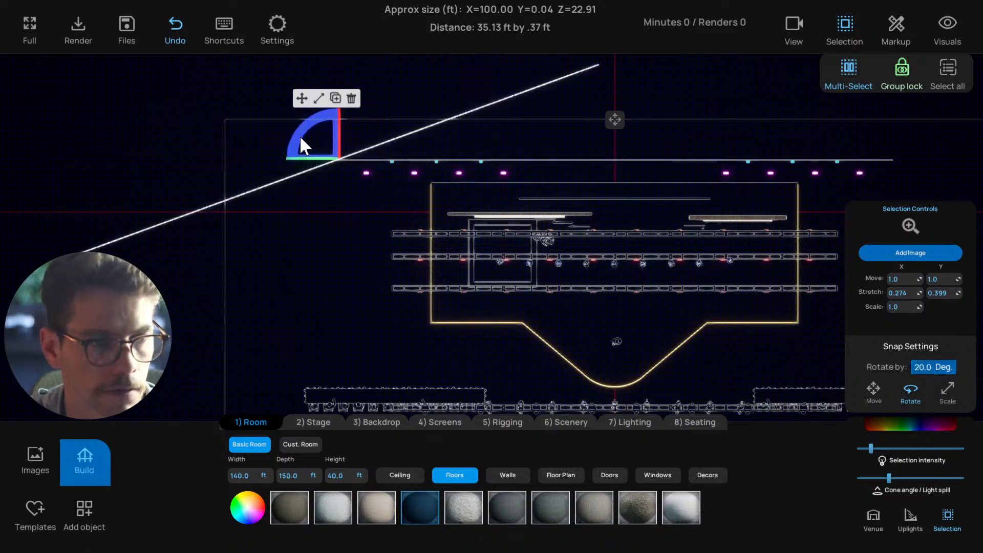
click(320, 99)
drag(376, 146, 351, 156)
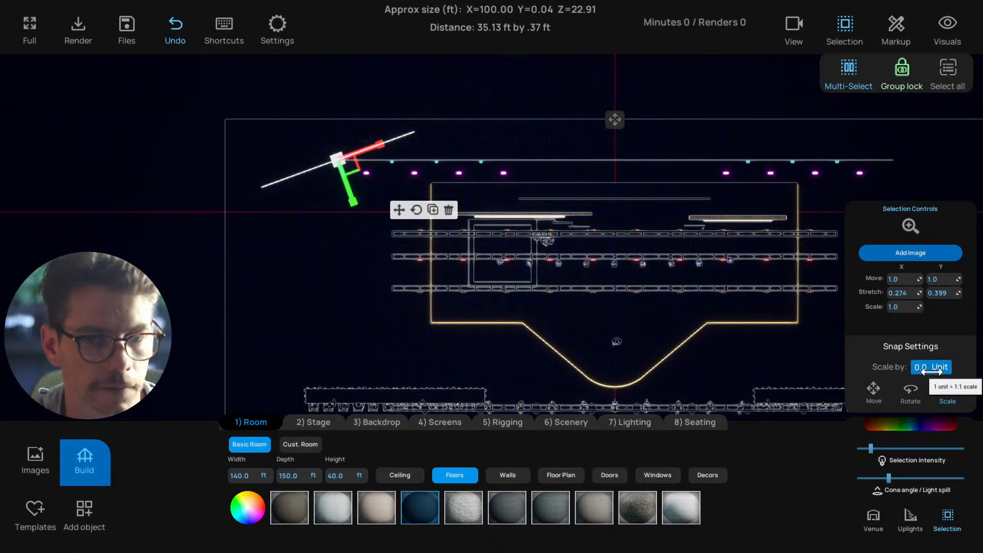
Rotate the short drape another 20 degrees and move it to meet the left end of the back drape
click(910, 390)
drag(313, 120, 274, 200)
click(303, 100)
middle_drag(354, 253, 329, 251)
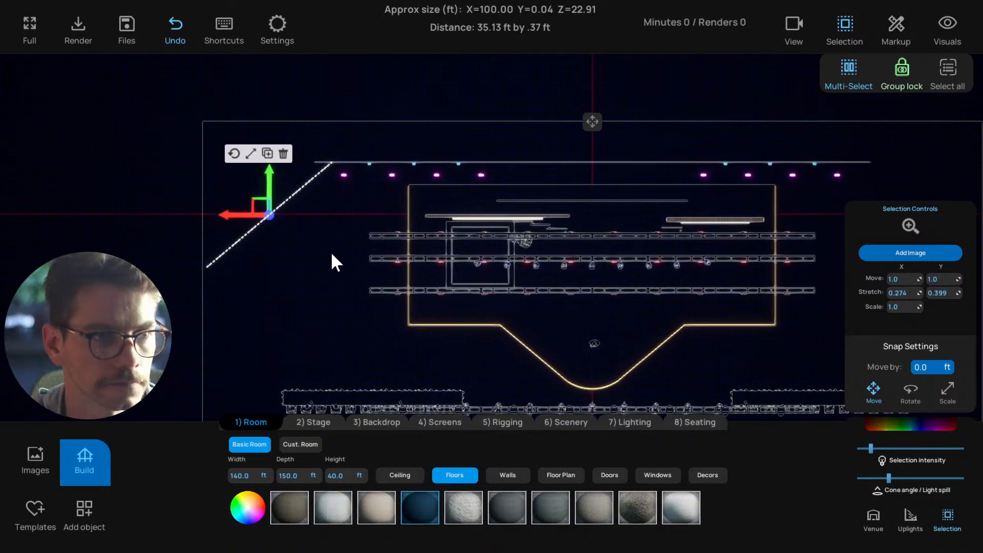
Fine-tune the angled side drape's fit against the back drape and examine it from the audience in perspective
click(255, 153)
drag(302, 191, 258, 189)
click(348, 243)
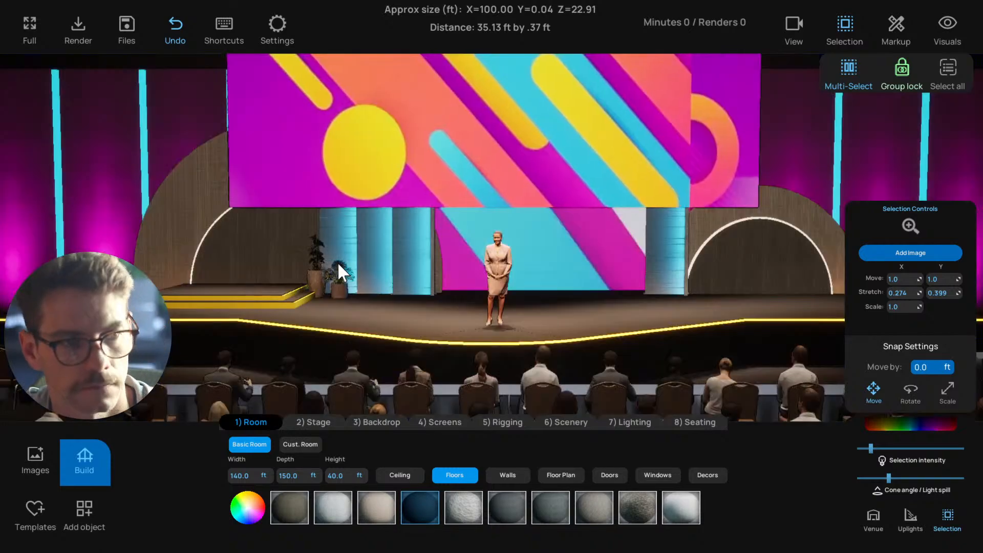
scroll(343, 264, down, 6)
key(f)
scroll(342, 263, down, 5)
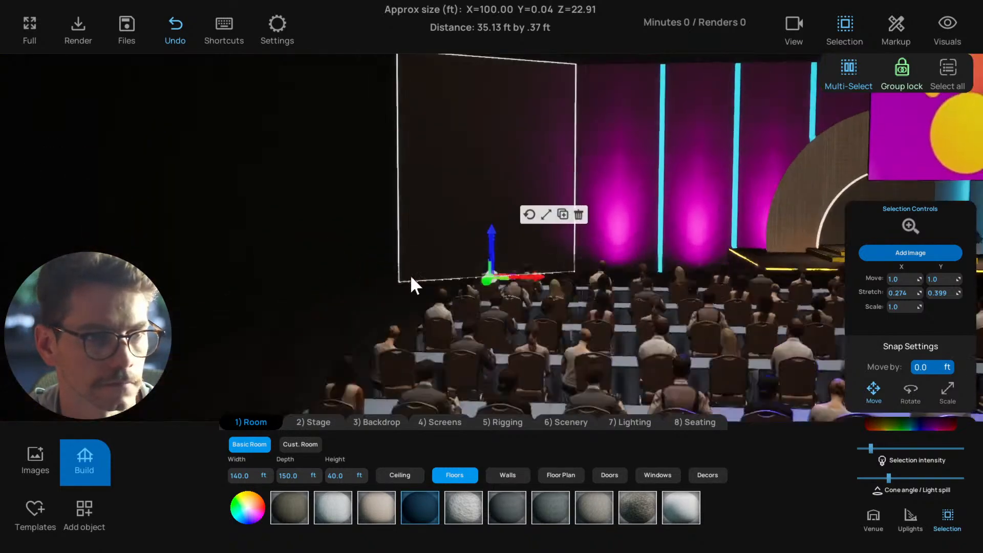
Examine the angled left side drape and the neighbouring cyan light columns in perspective and in plan view
scroll(411, 277, down, 2)
mouse_move(411, 276)
right_down()
mouse_move(420, 284)
mouse_move(408, 288)
right_up()
click(414, 353)
scroll(475, 310, down, 3)
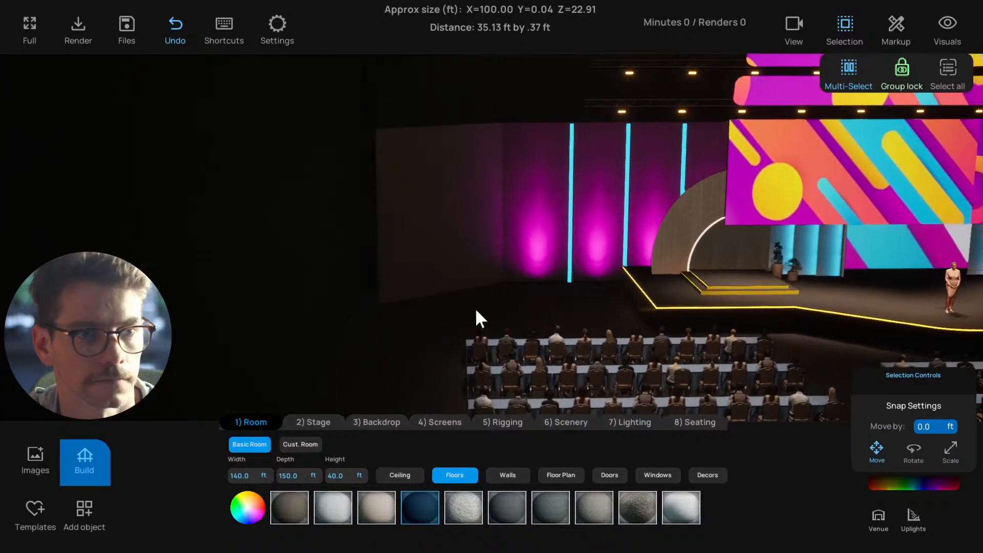
click(529, 237)
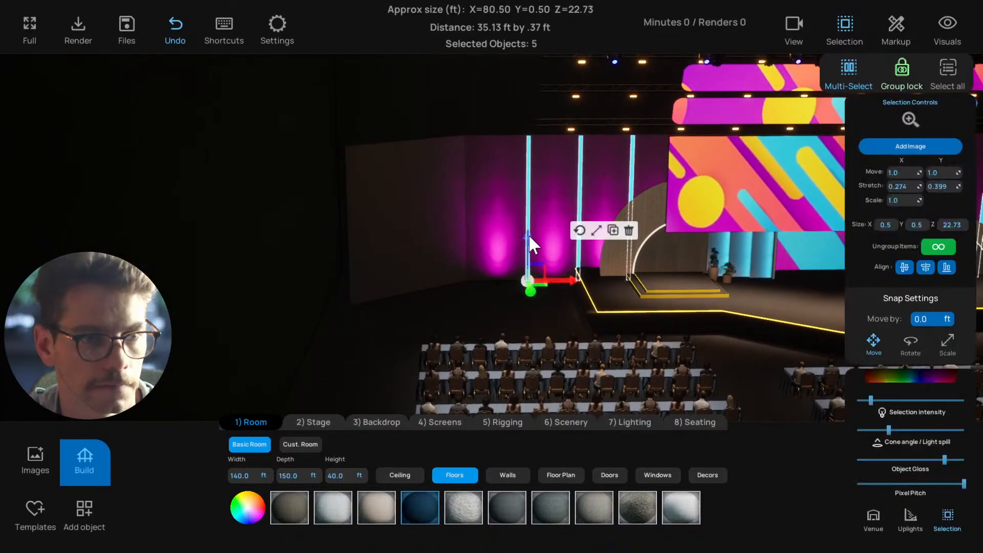
key(t)
scroll(490, 224, up, 2)
middle_drag(253, 127, 459, 168)
scroll(459, 168, up, 2)
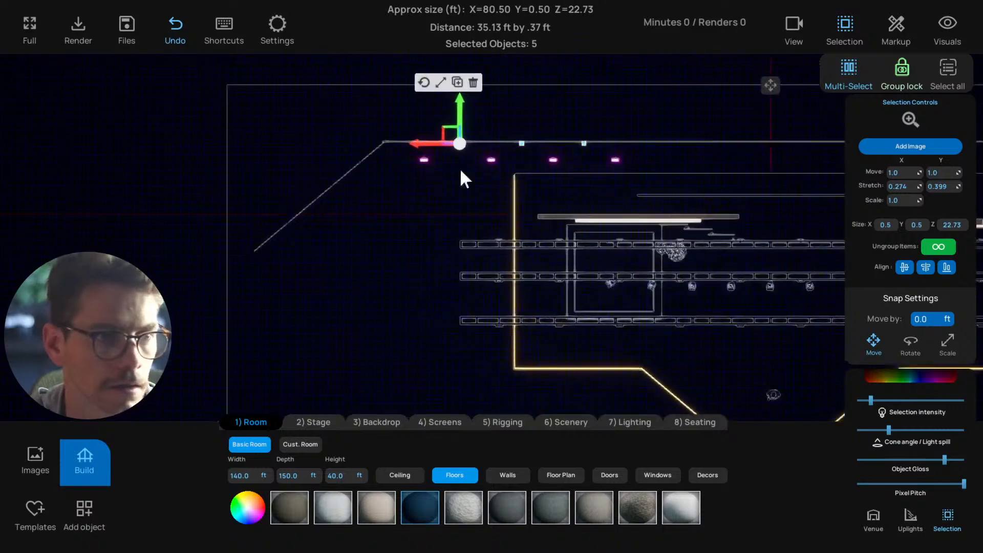
scroll(460, 168, up, 3)
click(450, 153)
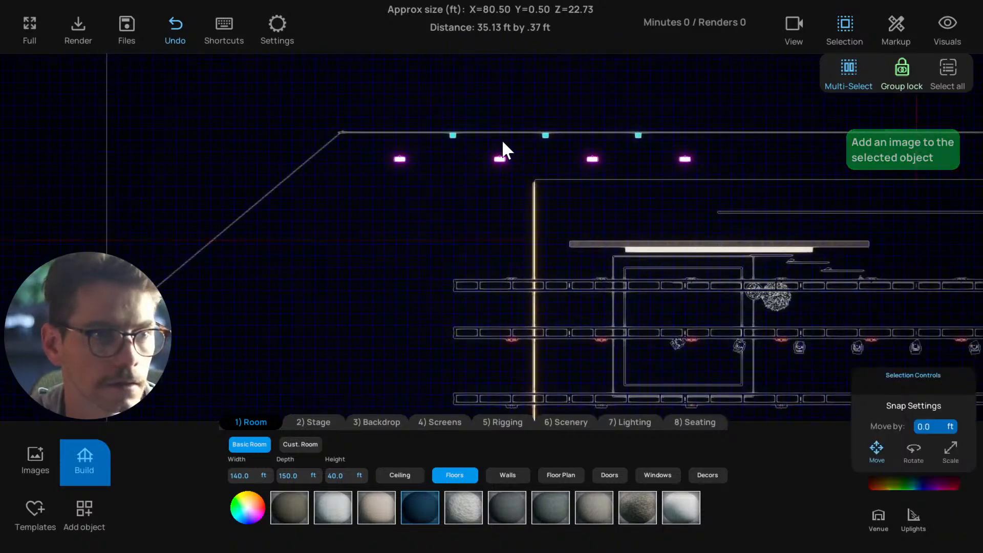
Duplicate the three left cyan light columns, angle and place the copies along the left side drape, and check them from the audience
drag(504, 148, 552, 145)
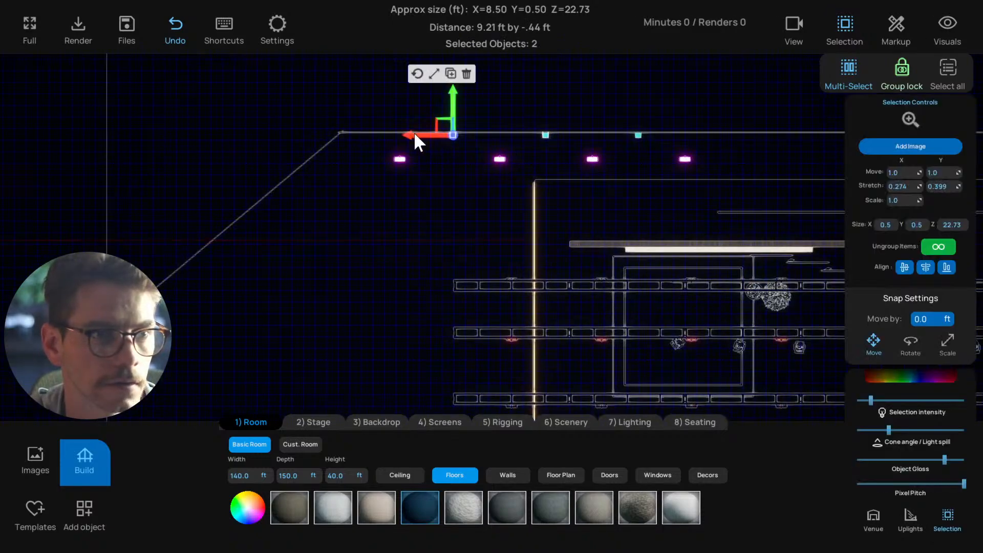
click(466, 151)
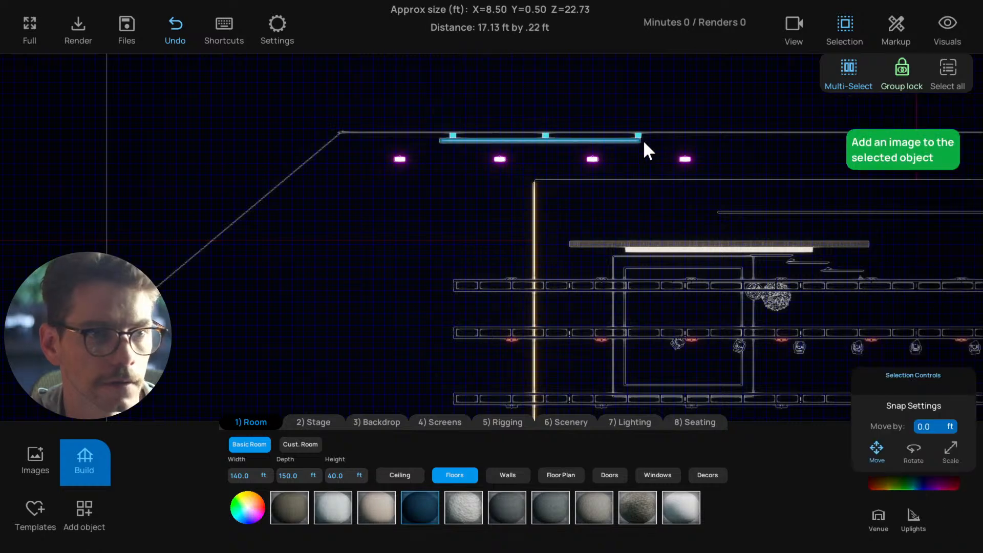
drag(644, 141, 649, 138)
key(ctrl+c)
drag(423, 134, 184, 241)
click(131, 170)
click(130, 169)
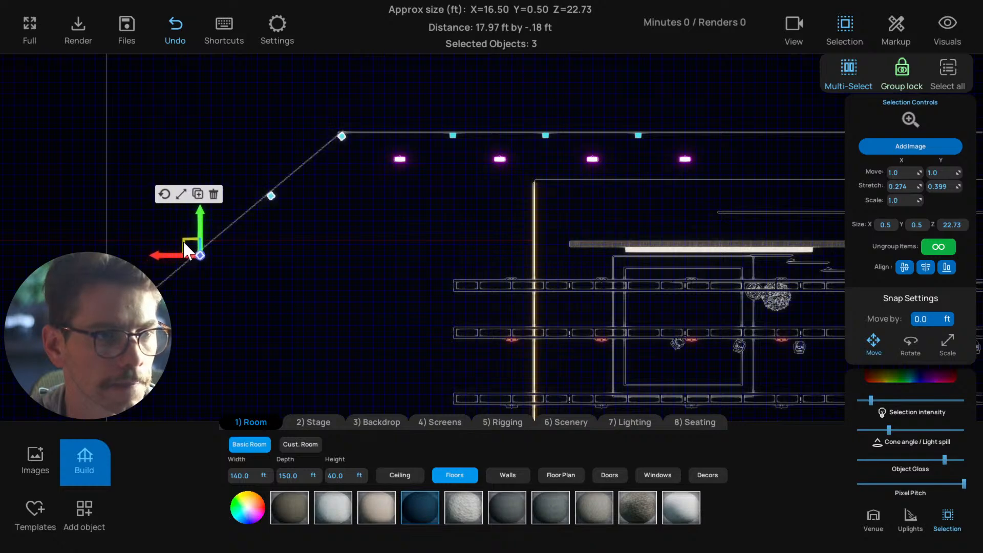
key(t)
scroll(301, 306, down, 4)
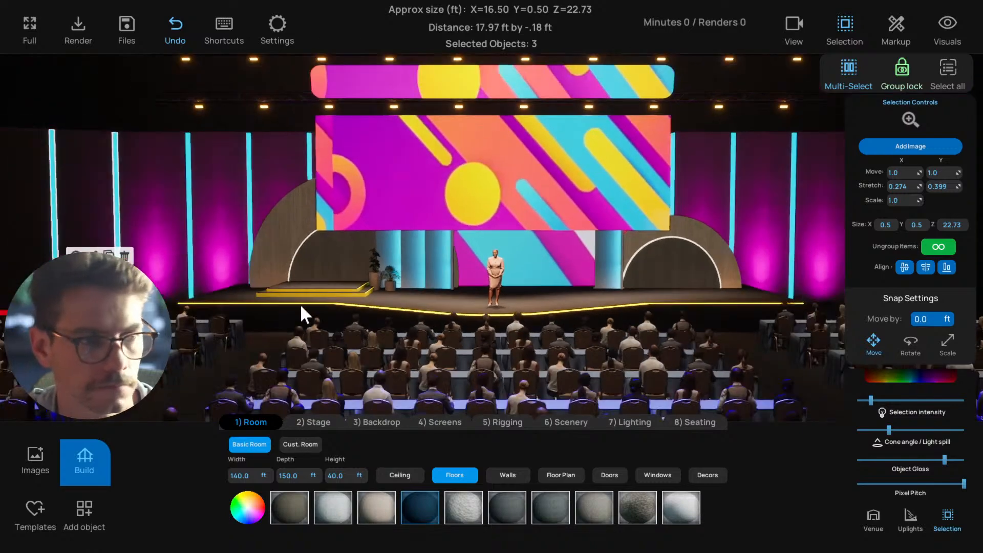
scroll(301, 307, down, 2)
mouse_move(301, 308)
right_down()
mouse_move(208, 323)
mouse_move(311, 316)
right_up()
scroll(312, 317, down, 2)
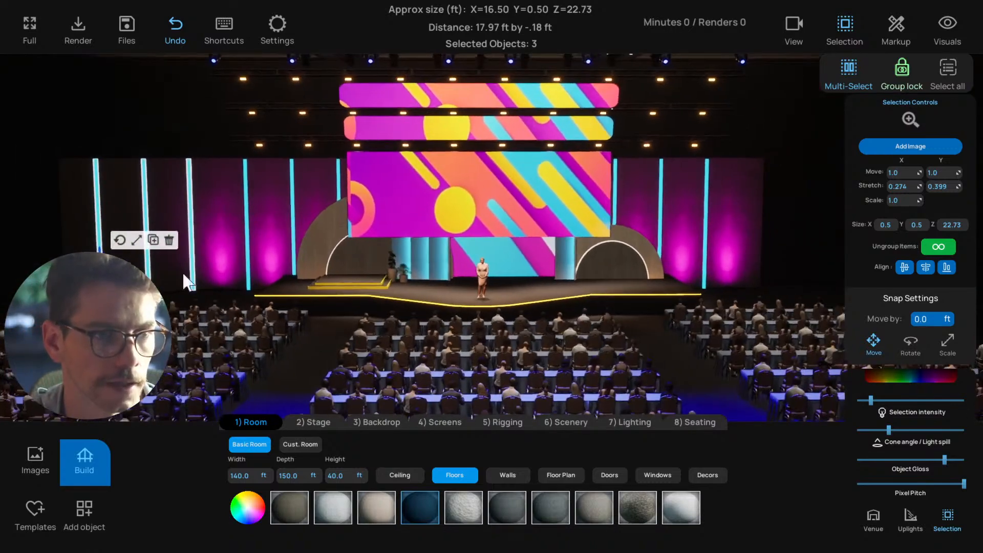
Duplicate three of the left magenta uplights in plan view and place the rotated copies in a line in front of the angled left drape
key(t)
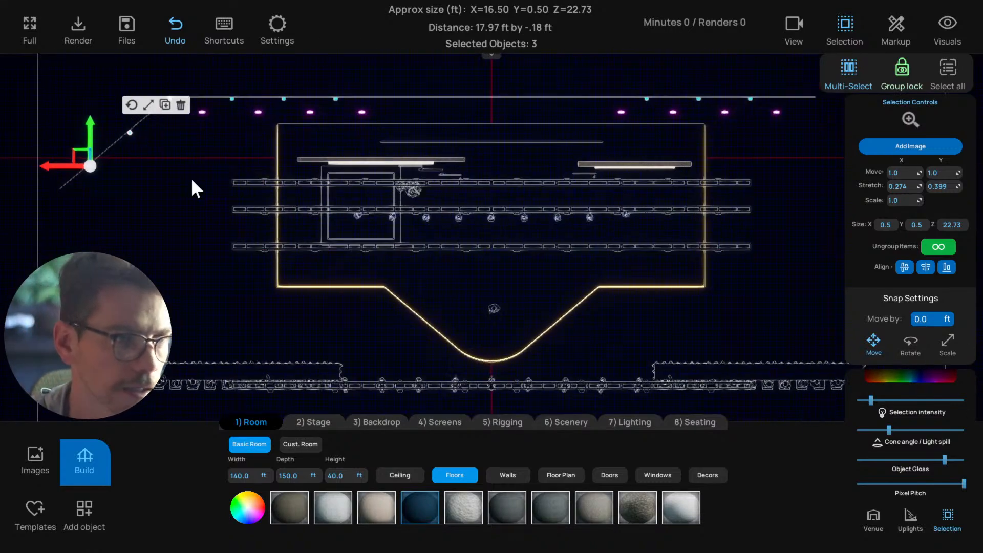
middle_drag(191, 177, 347, 241)
scroll(347, 241, up, 3)
middle_drag(325, 191, 390, 201)
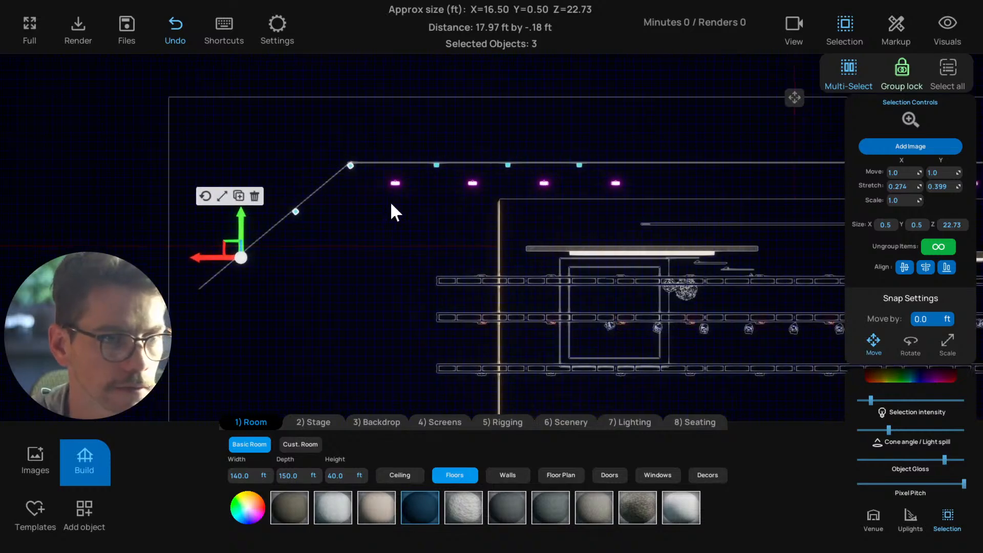
drag(373, 177, 325, 193)
key(ctrl+c)
click(330, 203)
click(329, 204)
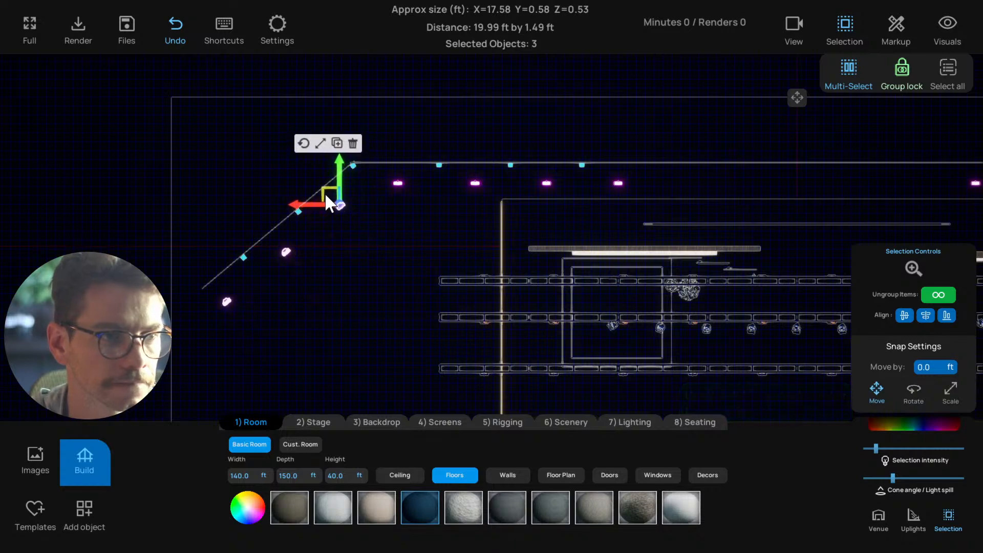
scroll(316, 290, down, 2)
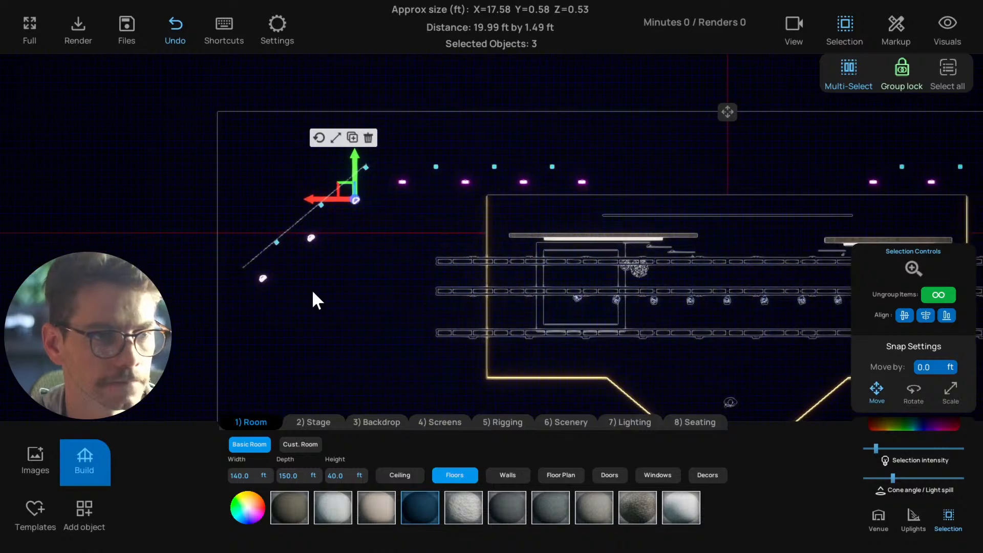
Select the outermost uplight at the left side drape and slightly raise its intensity while viewing the scene from the audience
click(261, 277)
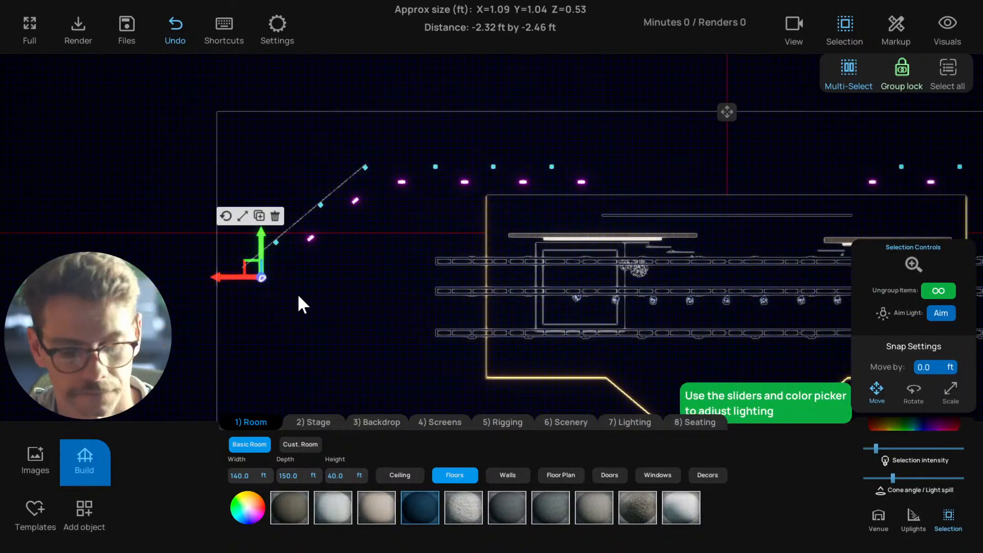
key(t)
scroll(298, 296, down, 5)
right_drag(303, 315, 250, 319)
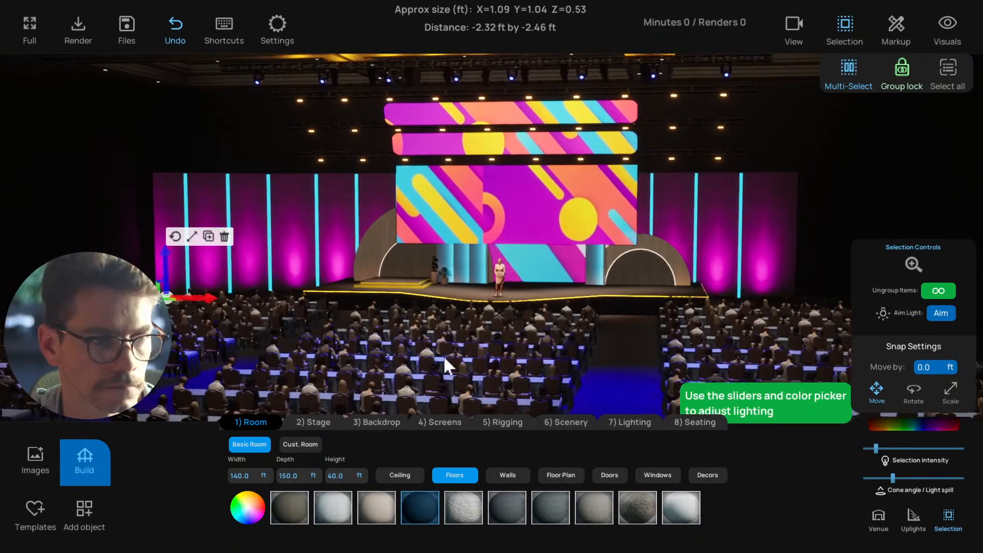
mouse_move(876, 449)
mouse_down()
mouse_move(856, 449)
mouse_move(879, 448)
mouse_up()
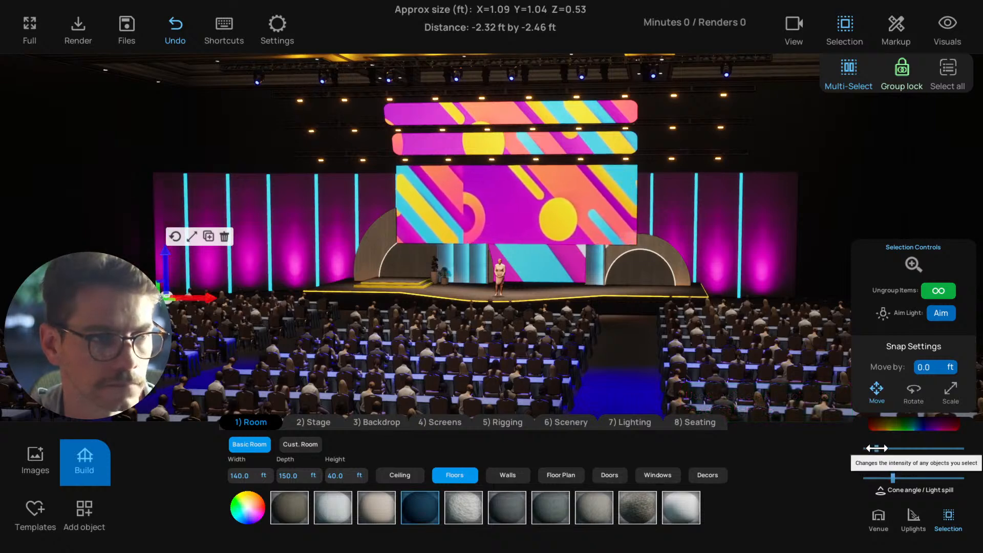
Stretch the angled left drape to about 20.3 by 17 ft in plan and realign it with the left end of the back drape
click(258, 232)
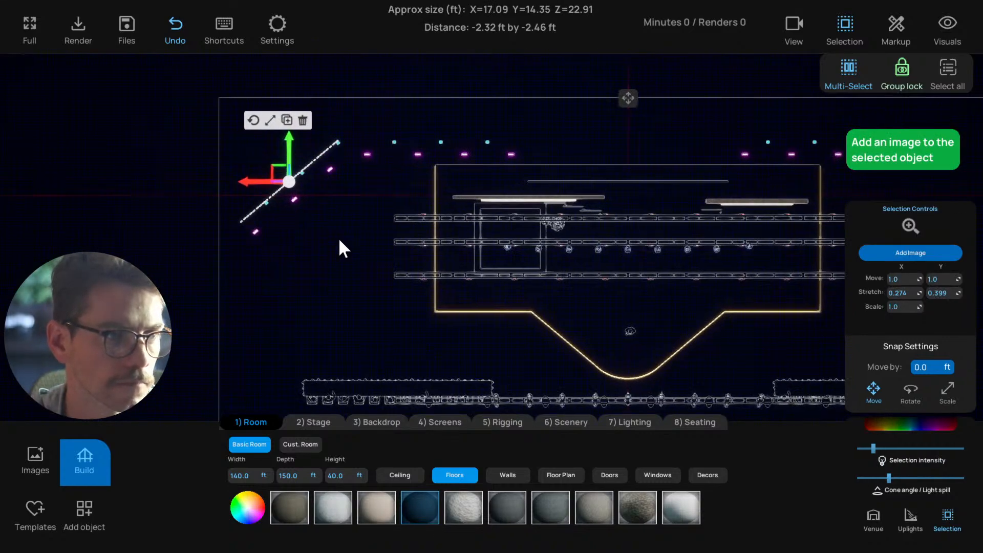
click(257, 124)
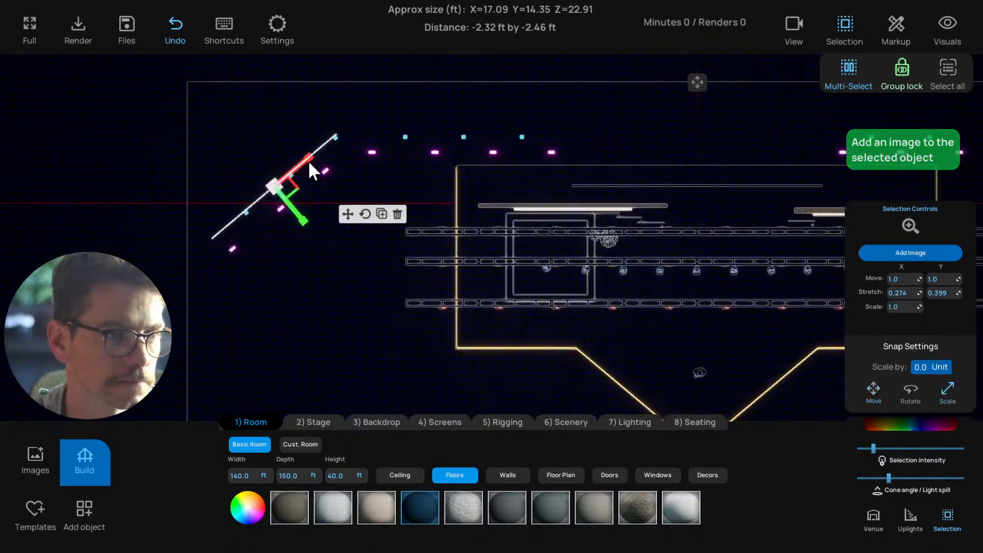
drag(309, 162, 323, 148)
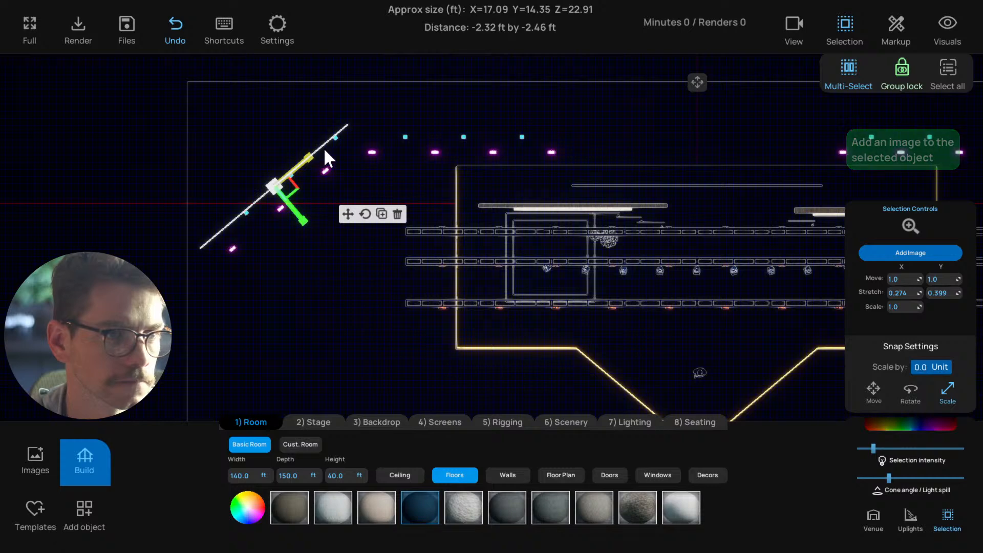
click(348, 215)
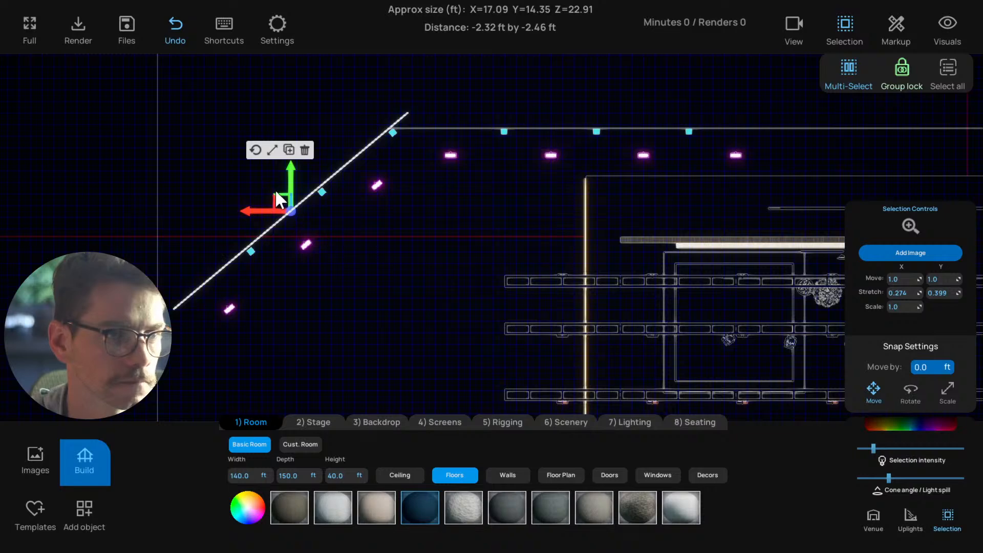
click(277, 193)
click(295, 212)
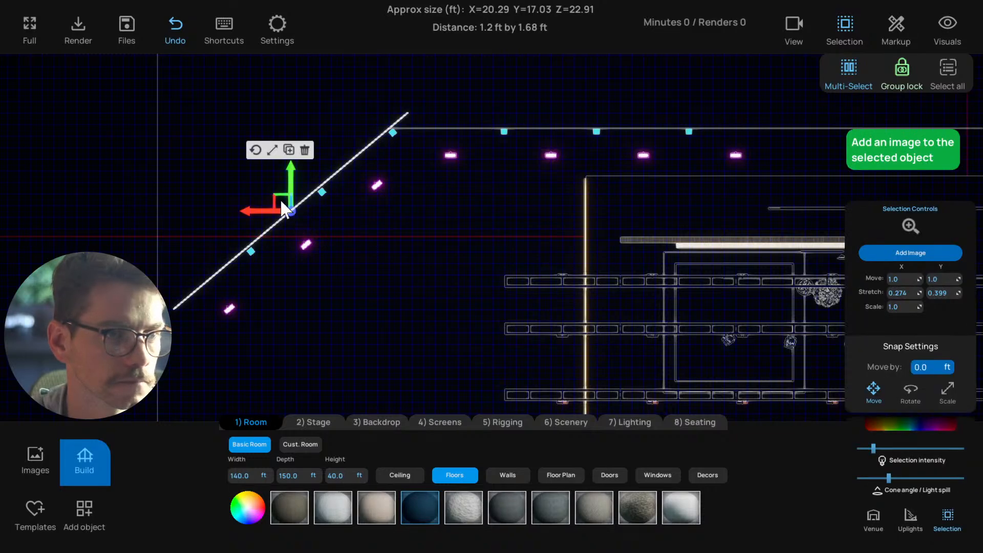
drag(260, 214, 264, 212)
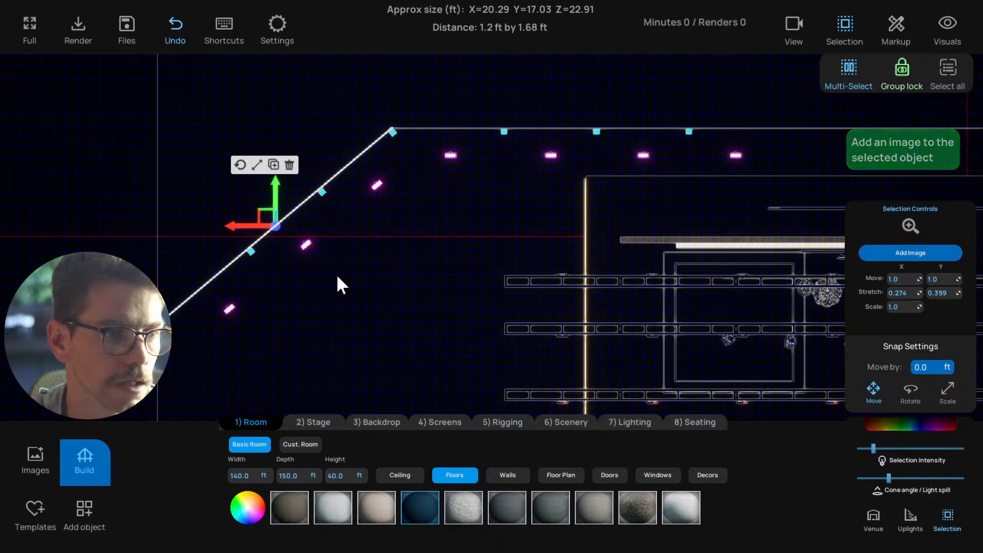
scroll(357, 291, down, 3)
click(361, 293)
scroll(359, 296, up, 3)
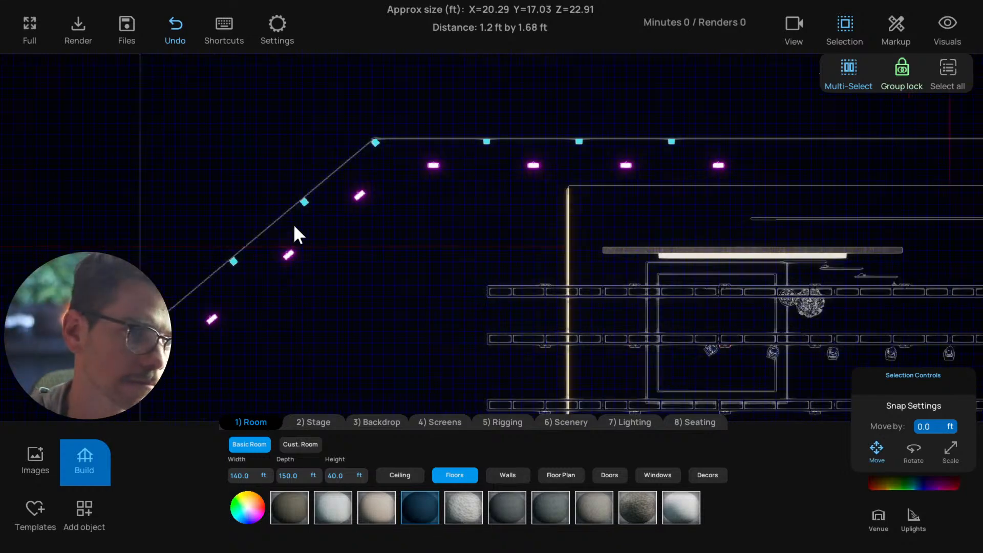
Duplicate the lengthened left side drape and move the copy across to the right side of the stage
click(296, 231)
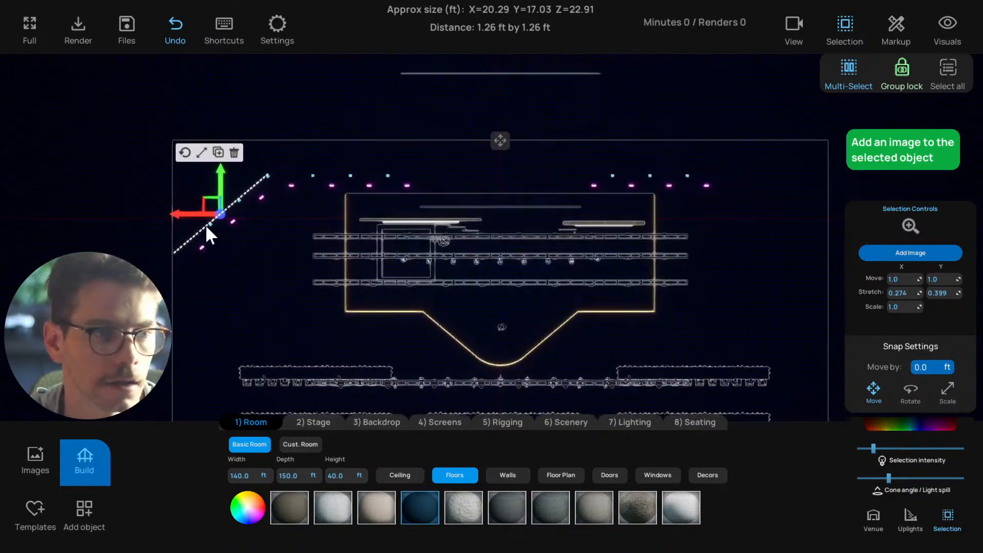
drag(164, 205, 735, 244)
right_drag(736, 244, 681, 259)
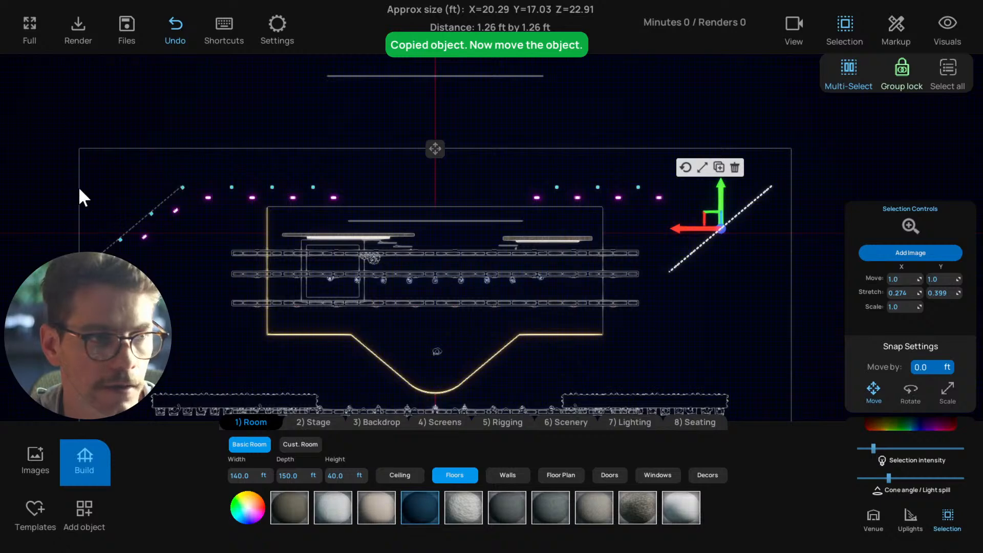
scroll(617, 189, up, 3)
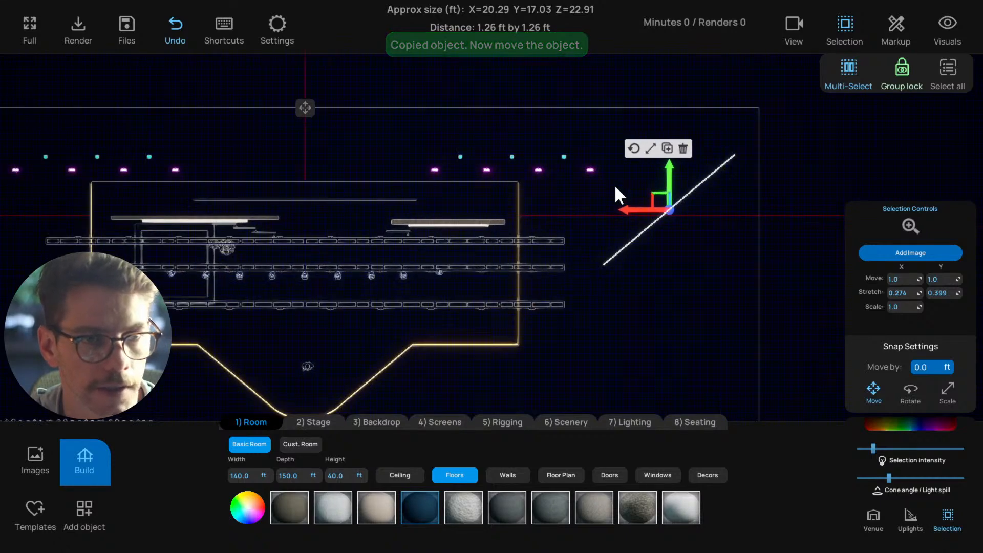
Rotate the copied drape with the 20-degree snap to mirror the left one and move it to meet the right end of the back drape
click(510, 163)
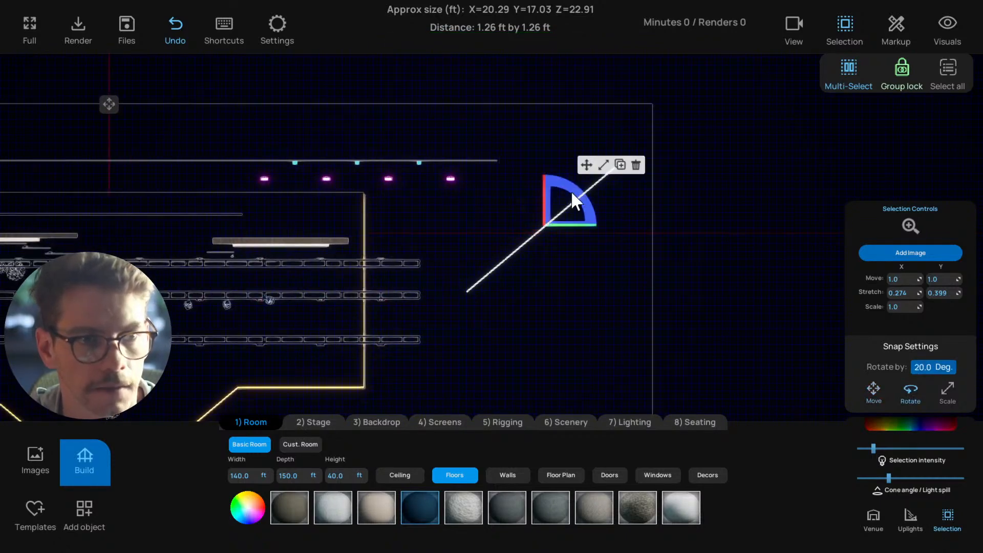
drag(570, 202, 606, 272)
click(587, 164)
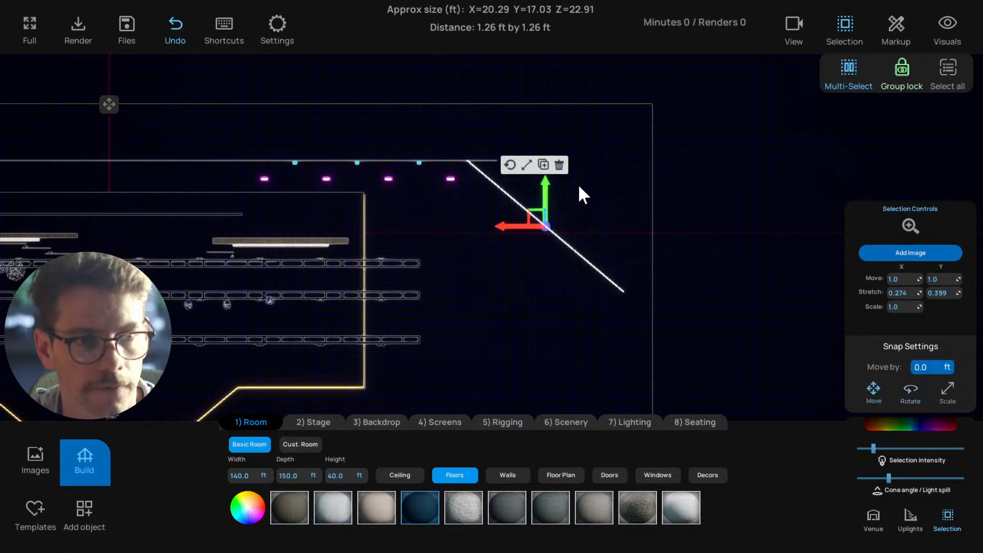
drag(510, 223, 533, 231)
click(397, 183)
scroll(426, 205, up, 3)
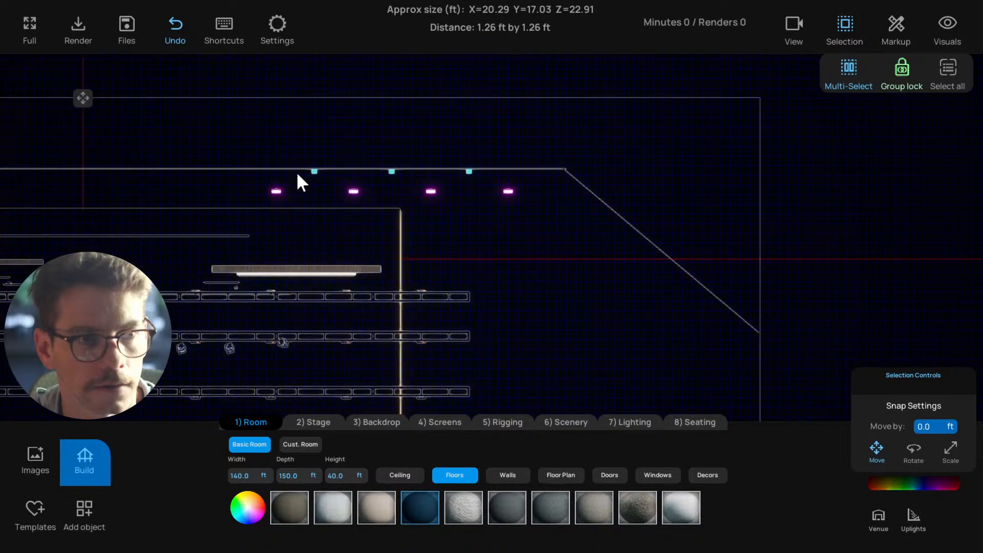
Duplicate the three right cyan light columns, rotate the copies to the drape's angle and place them along the right side drape
drag(431, 178, 647, 260)
key(ctrl+c)
click(627, 215)
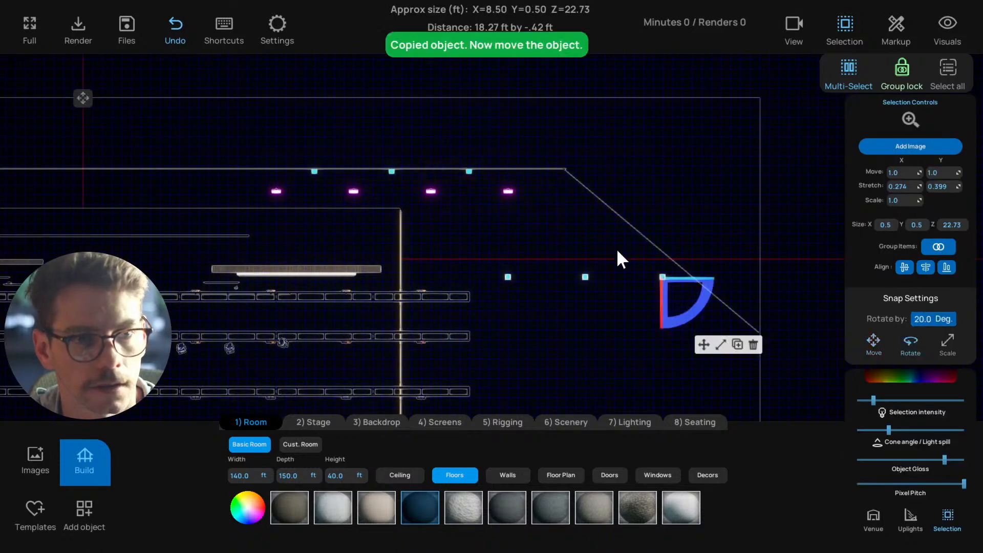
click(704, 344)
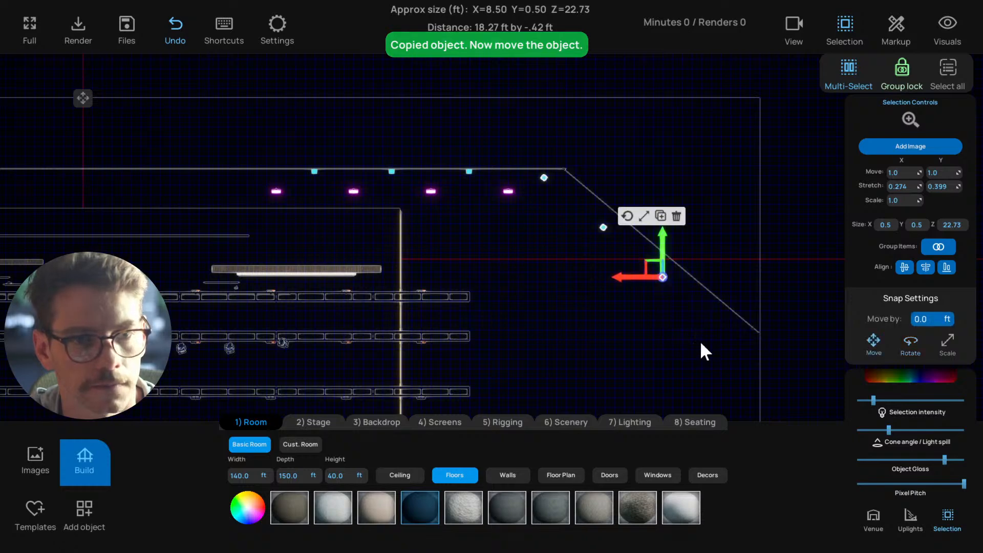
drag(647, 265, 667, 260)
click(493, 228)
Duplicate three right magenta uplights, rotate and place them in front of the right side drape, and view the stage from the audience
drag(348, 182, 519, 201)
click(505, 128)
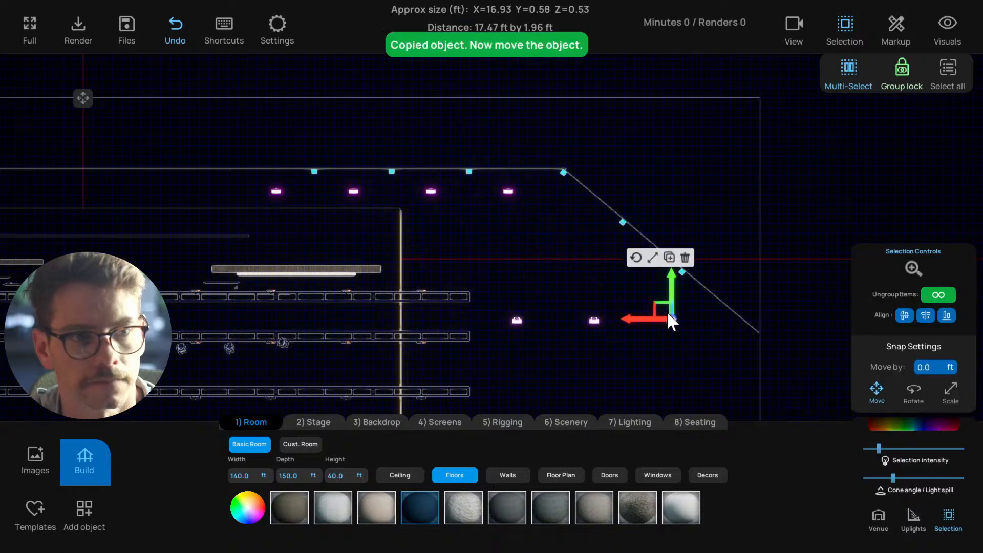
click(606, 256)
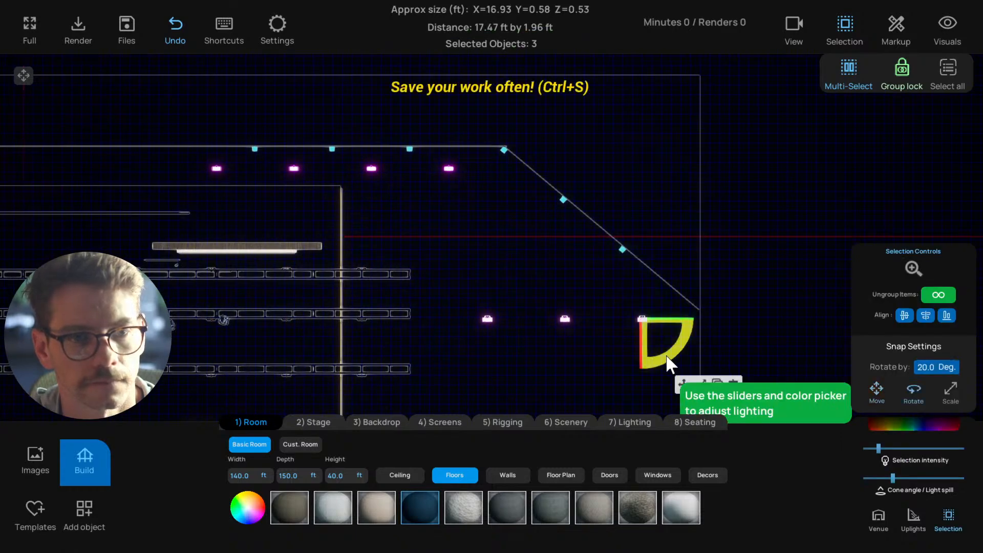
drag(663, 343, 647, 361)
middle_drag(619, 380, 609, 339)
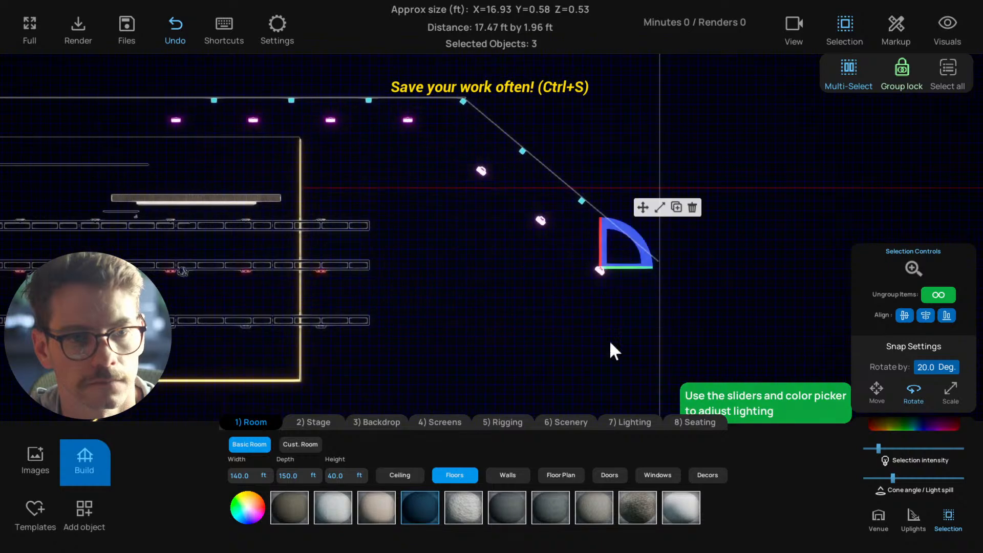
click(642, 208)
drag(609, 241, 577, 227)
drag(468, 283, 502, 265)
scroll(496, 268, down, 2)
key(1)
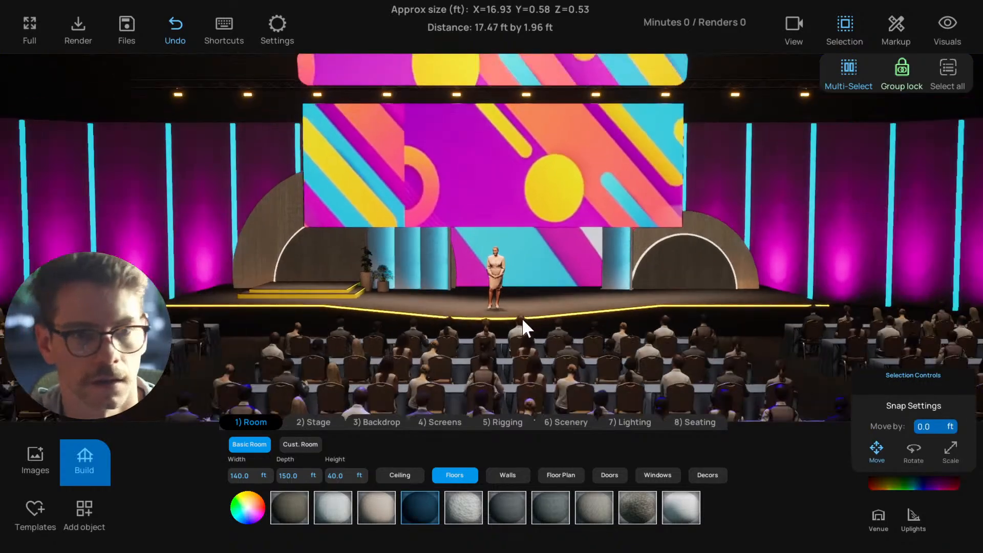
Save the design and examine the whole stage and seating from the back of the audience
scroll(541, 319, up, 3)
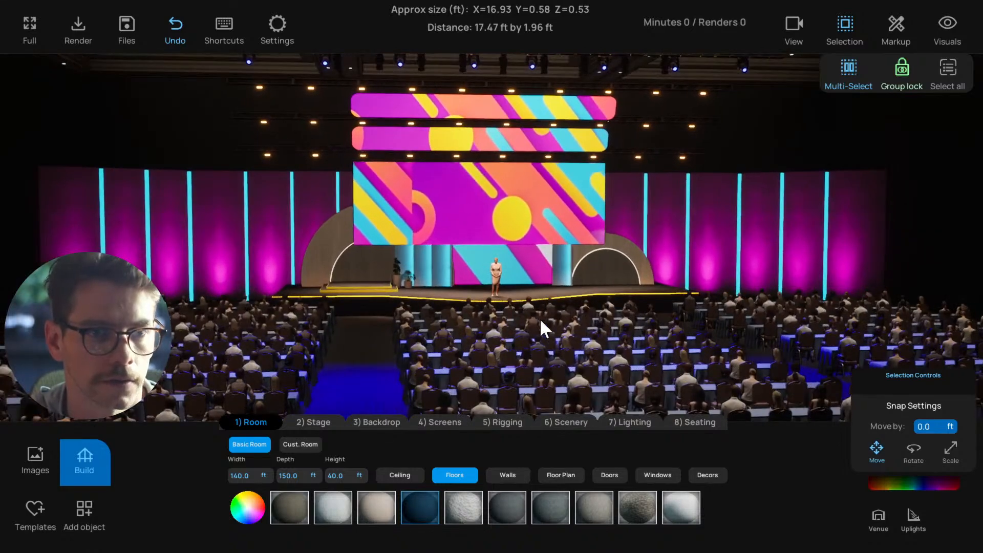
key(ctrl+s)
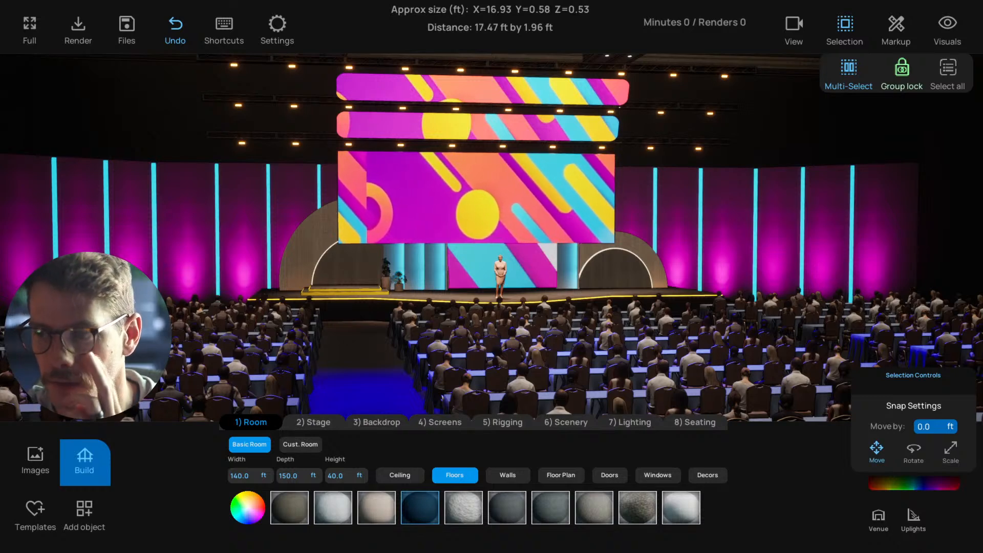
scroll(647, 342, down, 3)
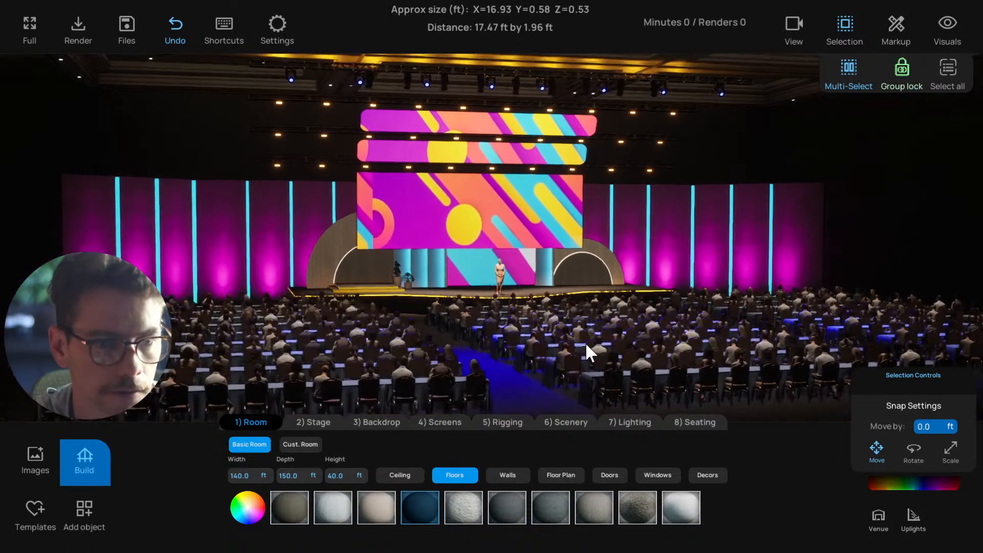
click(251, 333)
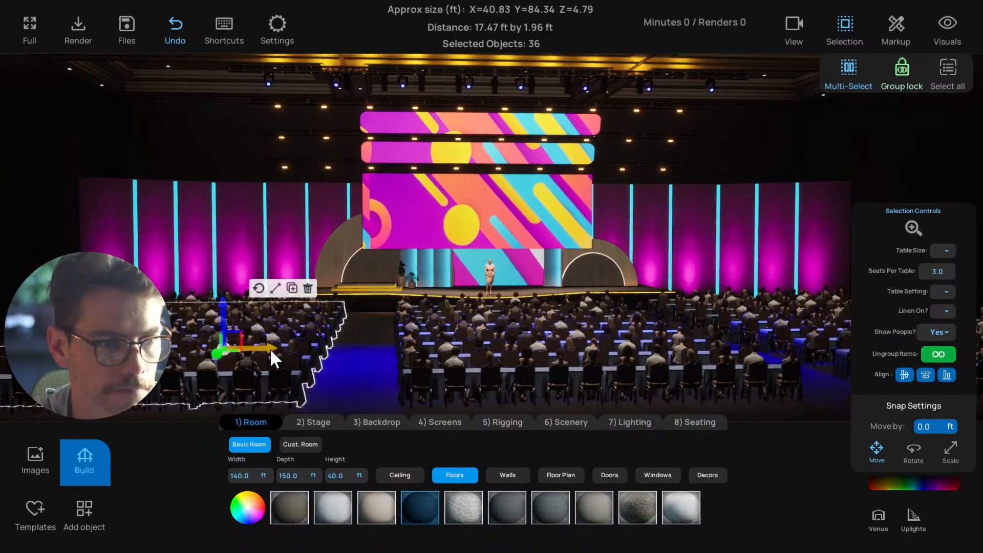
drag(339, 358, 759, 374)
click(643, 364)
scroll(483, 337, down, 2)
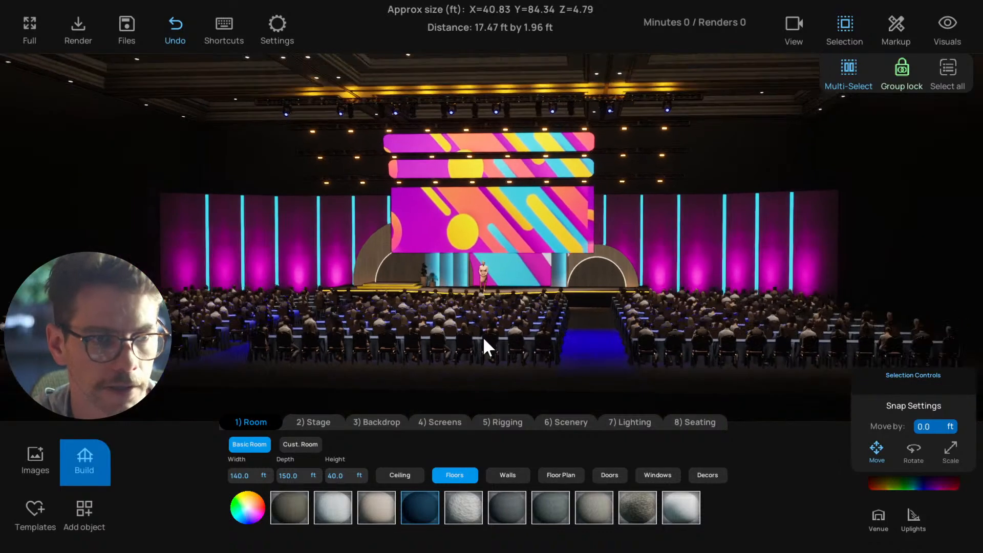
right_drag(483, 336, 552, 342)
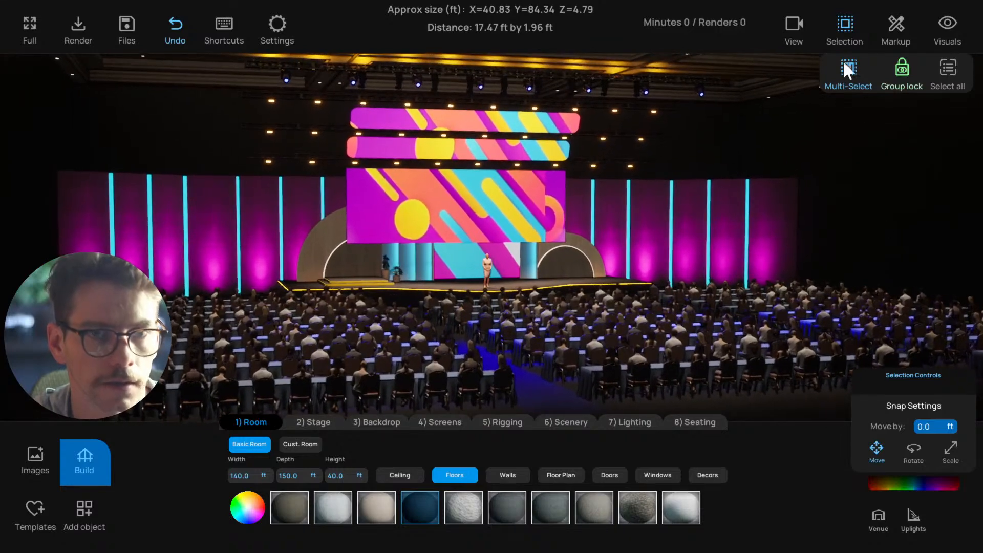
Look through the saved camera views and the 4K and HD rendering options for the current audience view
click(799, 31)
click(945, 69)
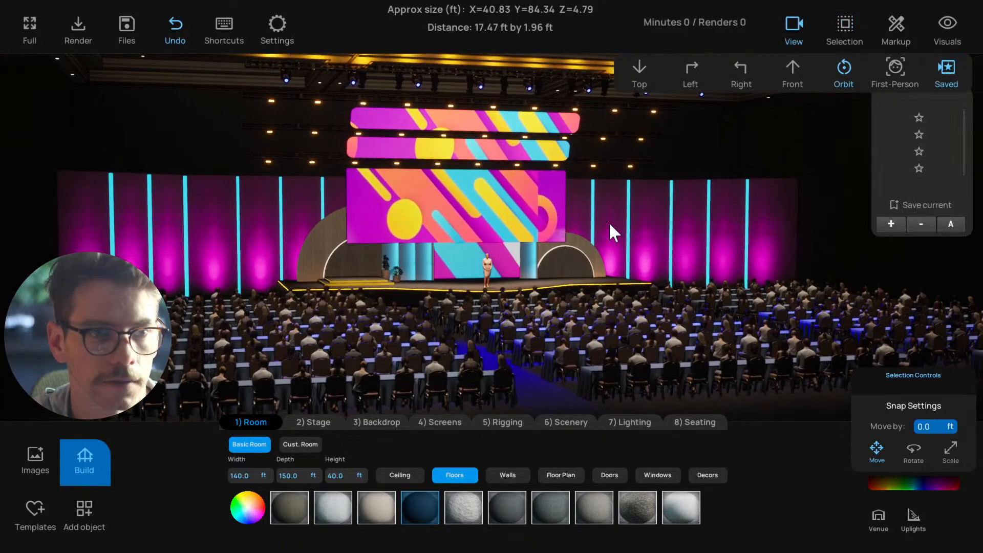
right_drag(701, 164, 672, 165)
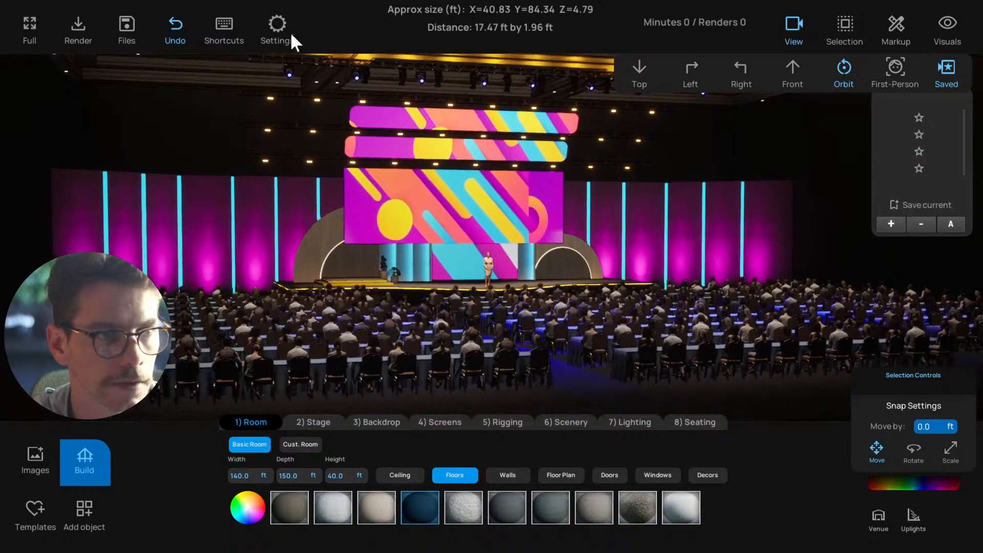
right_drag(412, 151, 435, 155)
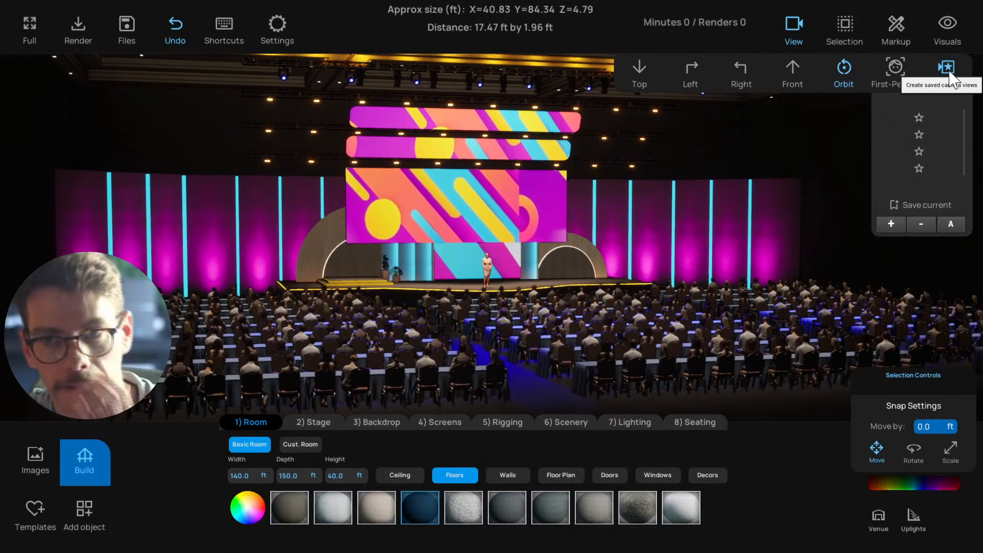
click(79, 38)
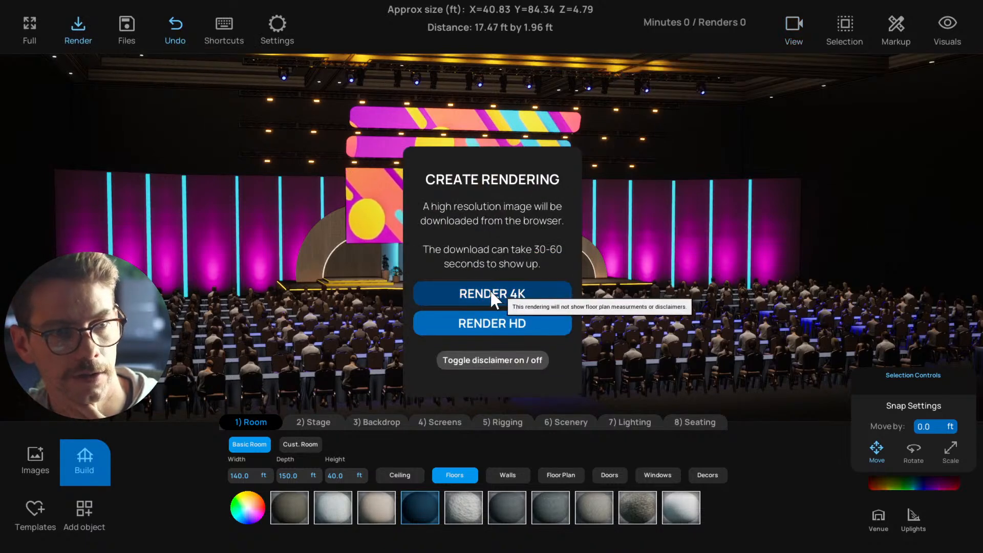
click(80, 31)
Review the options for saving and animating camera views while viewing the stage from several audience angles
scroll(624, 290, up, 2)
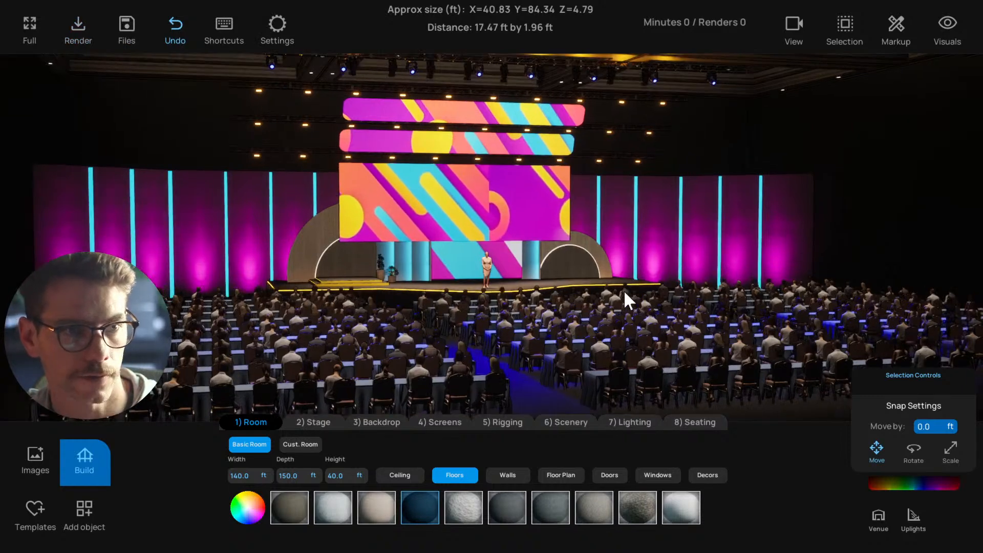
click(794, 28)
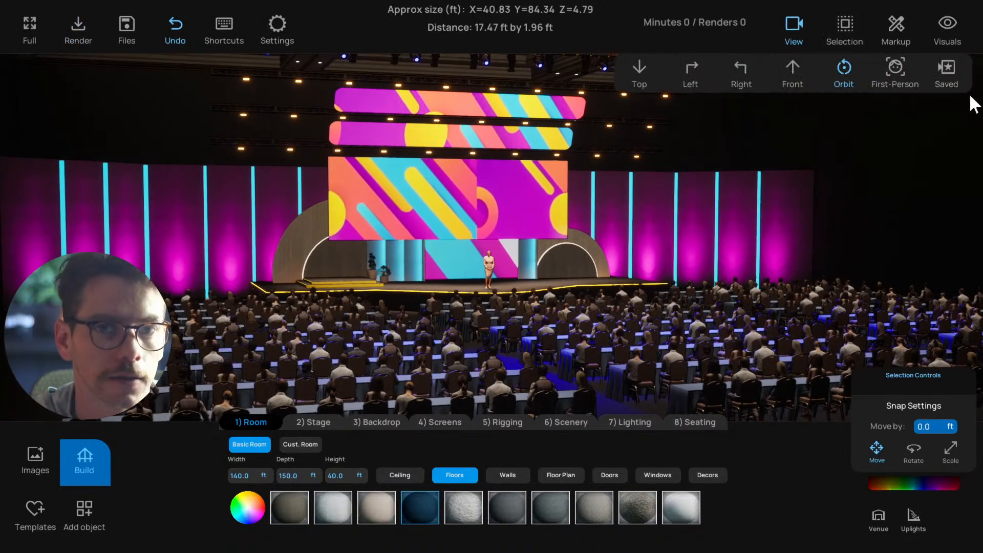
click(947, 72)
scroll(817, 201, down, 1)
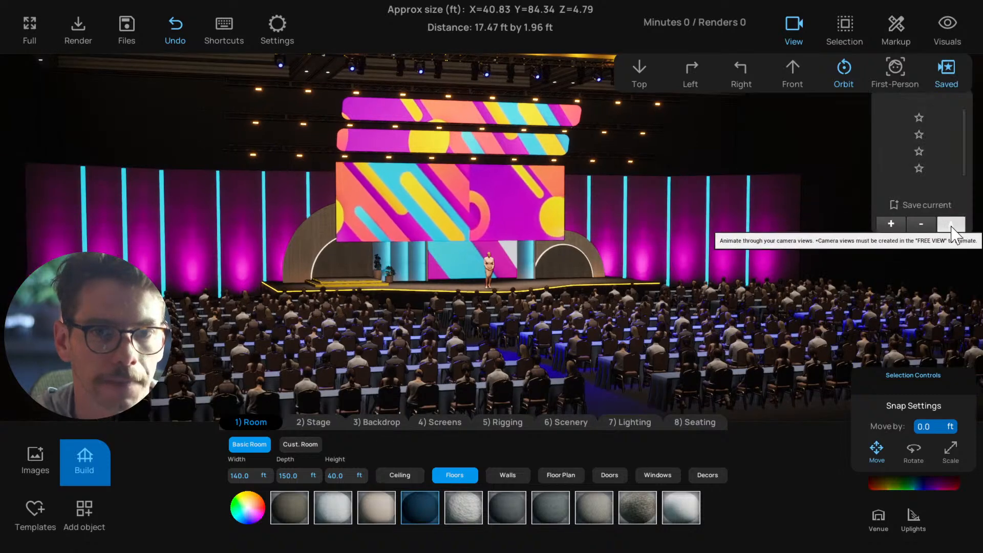
scroll(735, 248, up, 2)
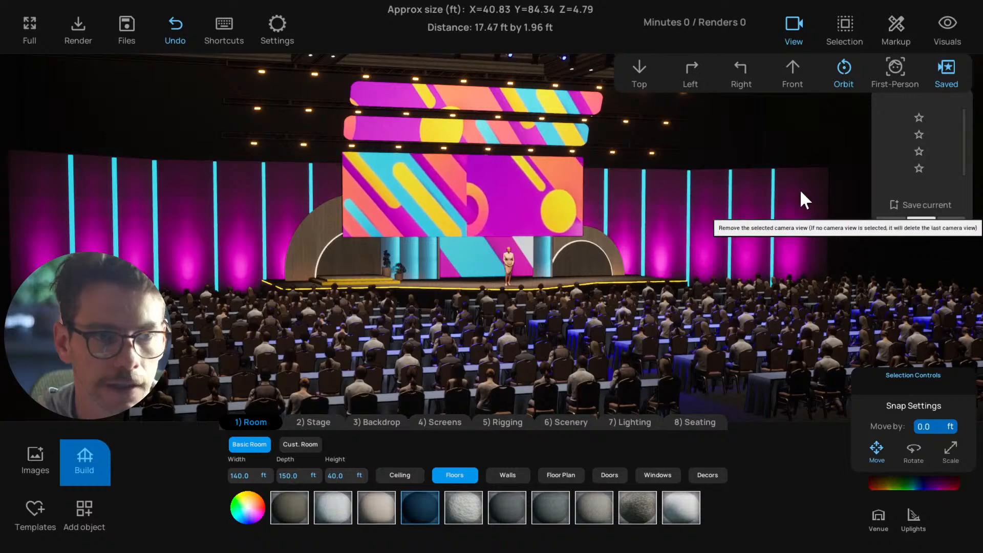
scroll(783, 200, down, 2)
key(d)
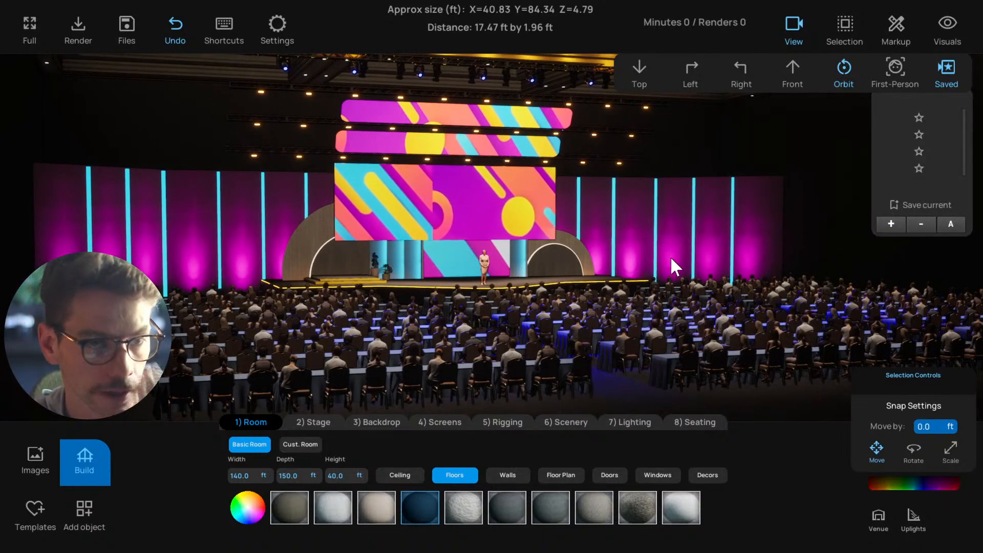
right_drag(671, 256, 613, 264)
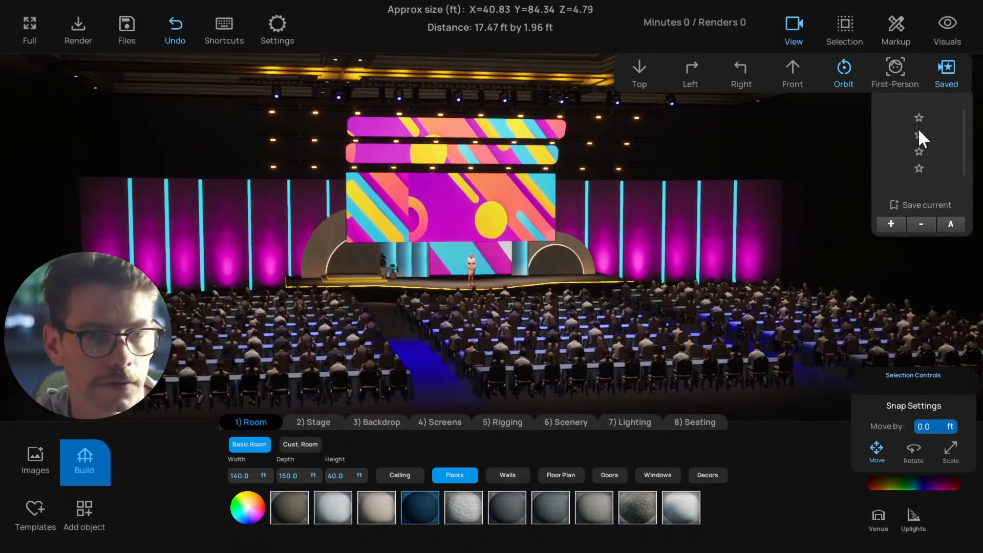
Turn on the haze effect to bring out the stage light beams and check them from an angled audience view
click(948, 25)
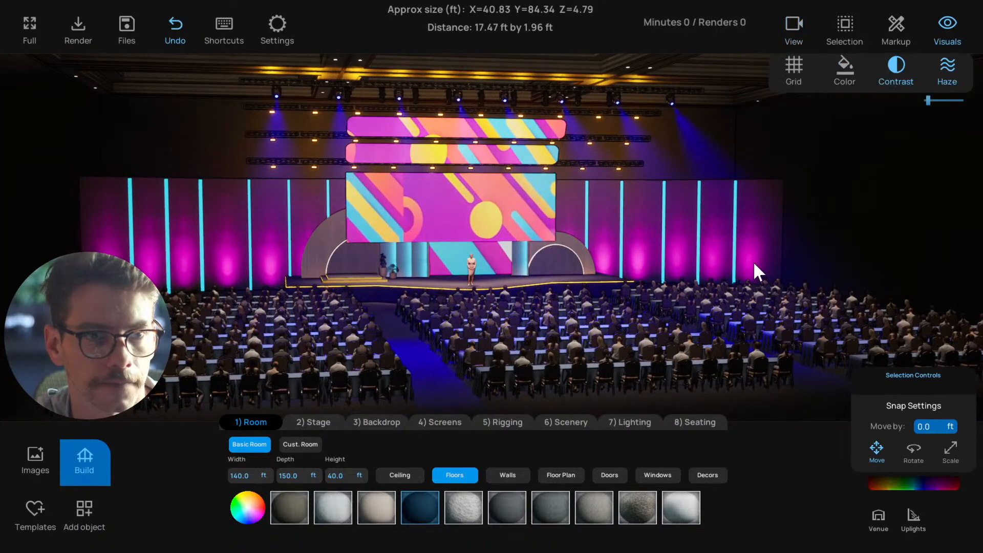
right_drag(754, 261, 690, 272)
scroll(697, 273, up, 3)
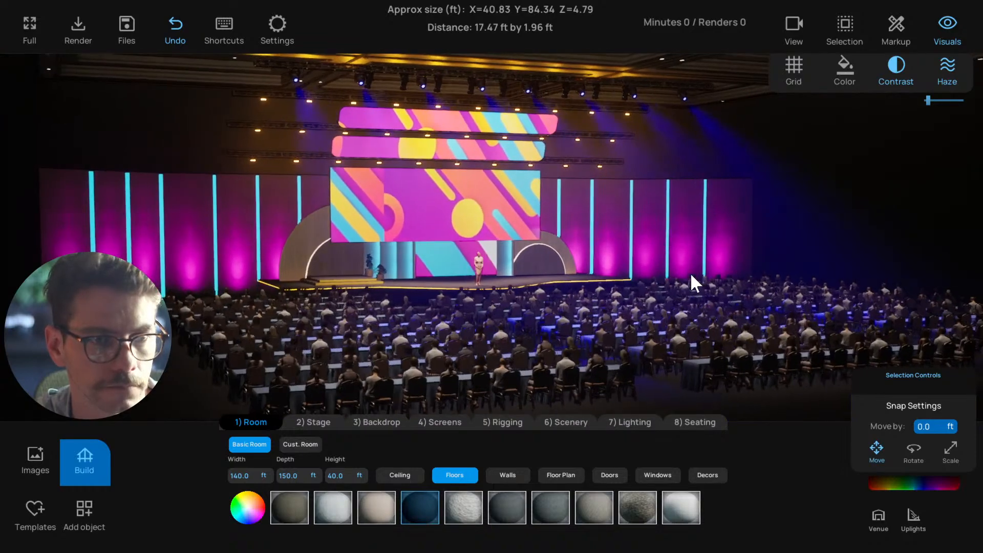
click(947, 25)
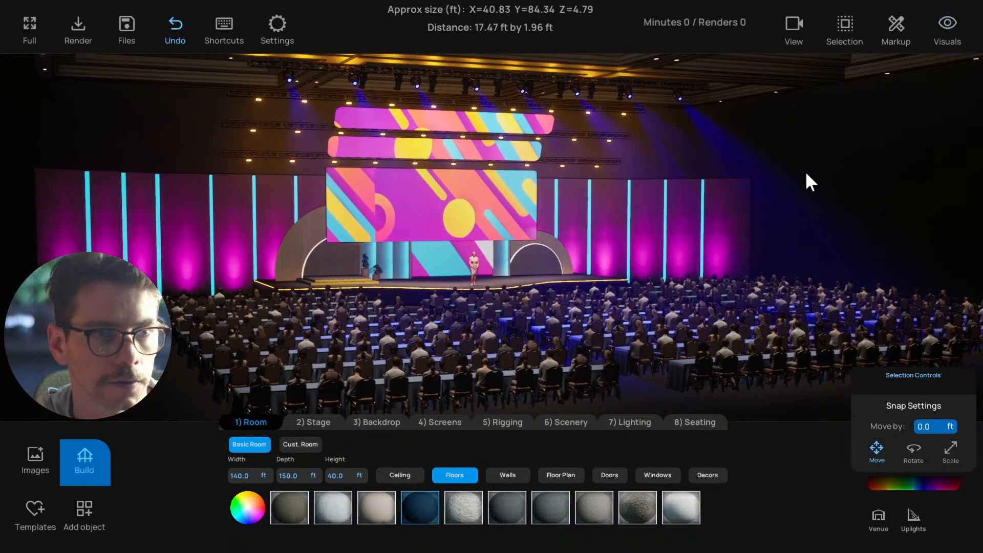
Frame the full stage from the audience and hide the build categories
scroll(539, 197, up, 2)
scroll(617, 180, down, 3)
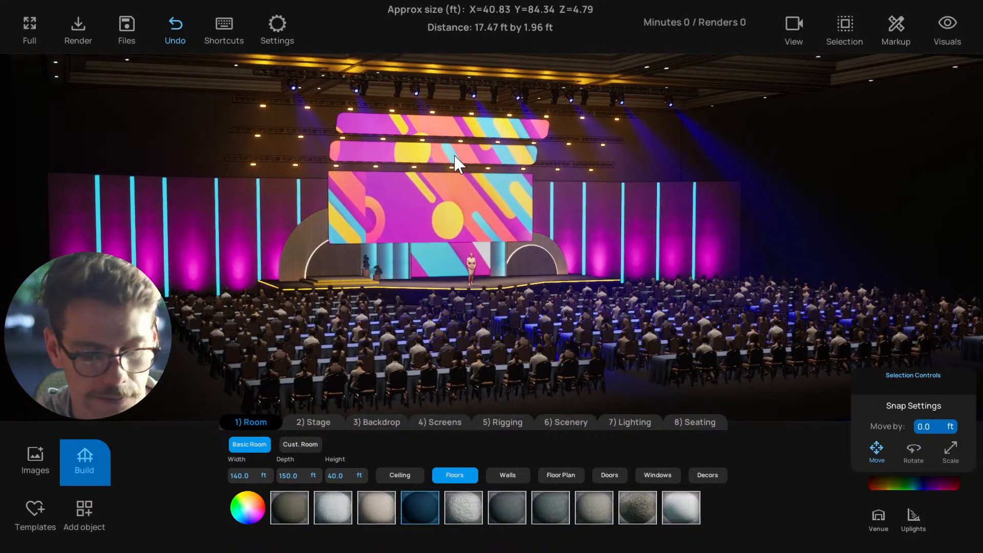
click(79, 463)
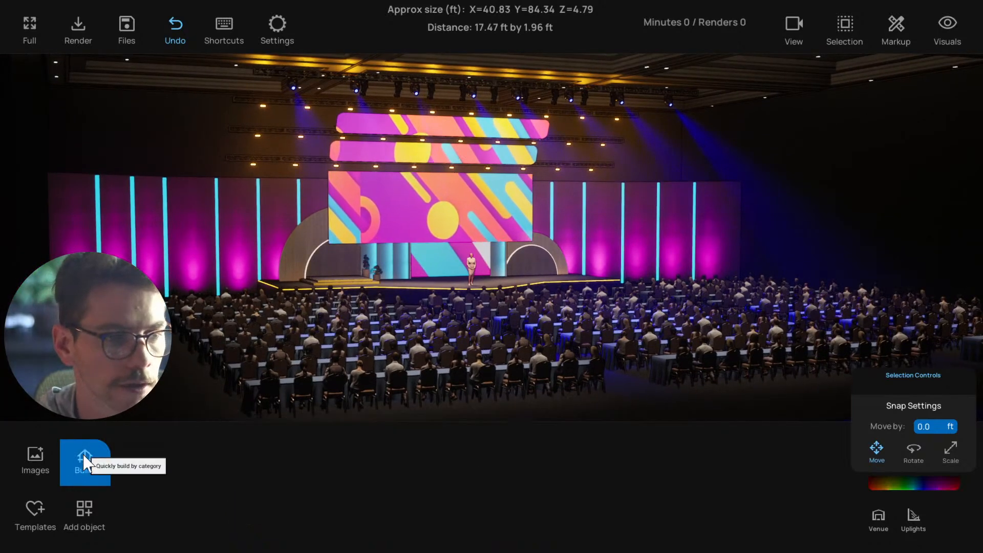
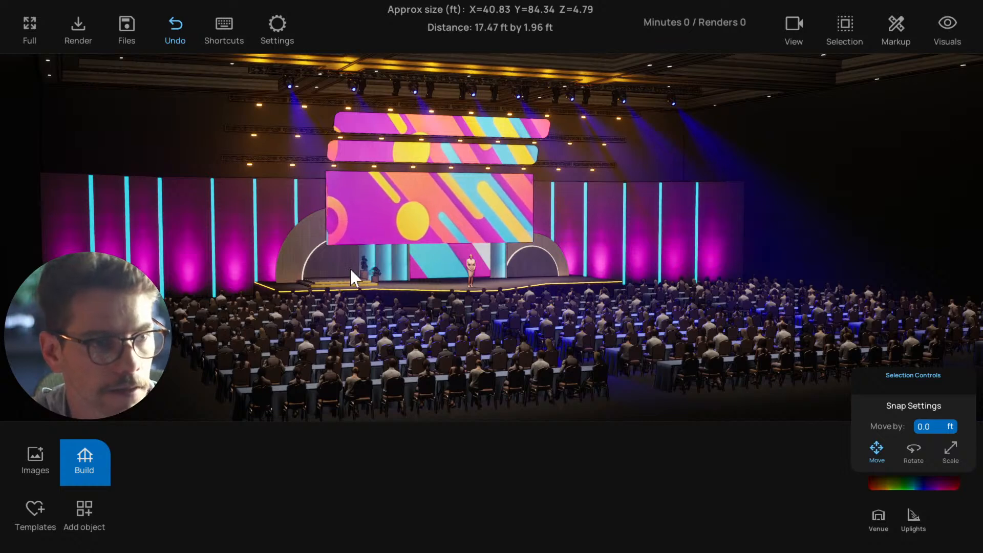
middle_drag(312, 311, 321, 312)
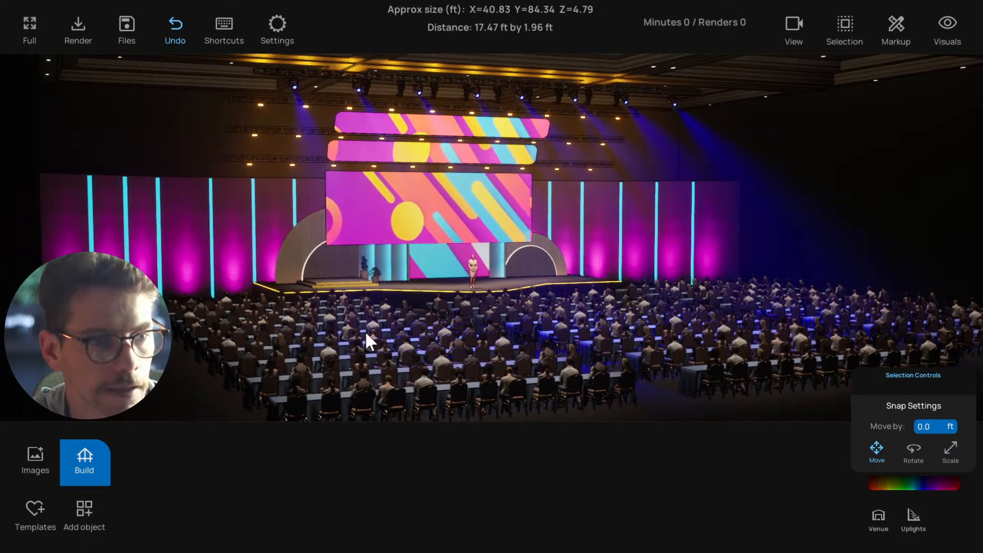
middle_drag(368, 340, 472, 355)
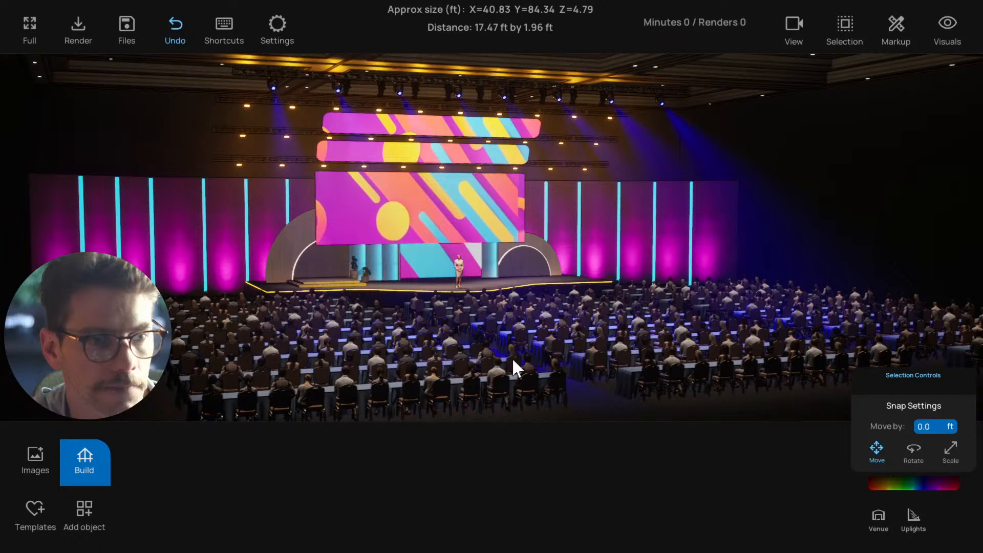
middle_drag(210, 329, 210, 330)
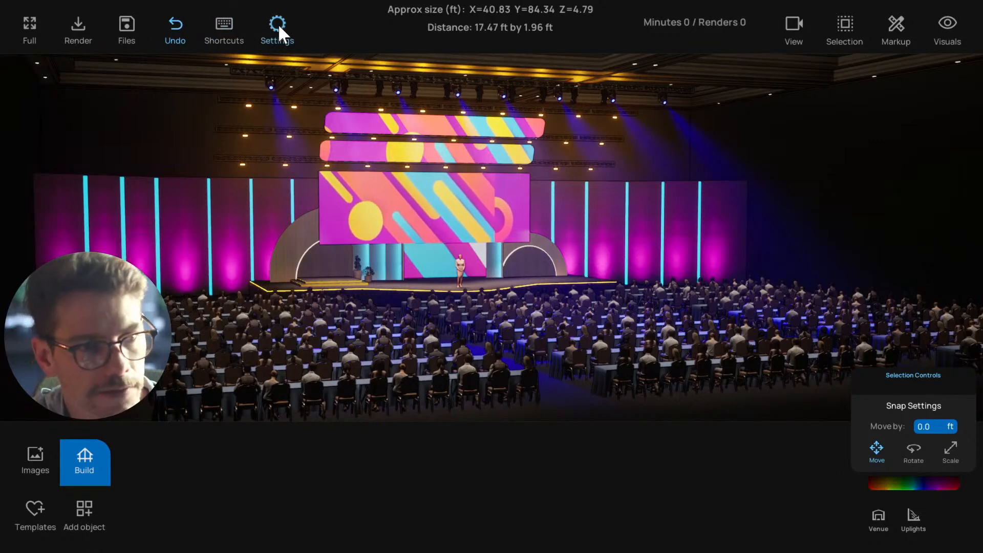
Set Lighting Shadows to Off in the lighting settings, leaving Audience Shadows off
click(281, 33)
click(557, 169)
middle_drag(476, 282, 429, 285)
click(280, 30)
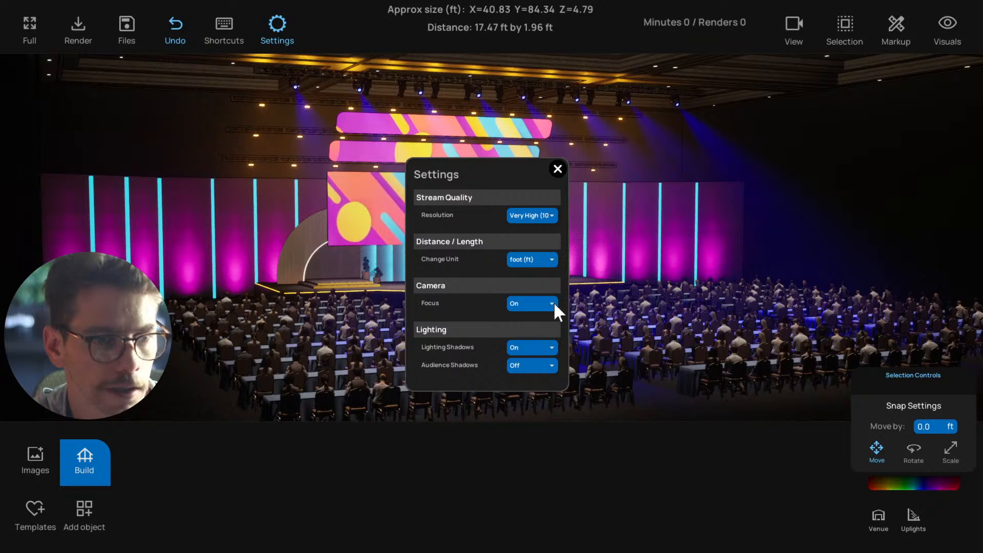
click(528, 366)
click(517, 368)
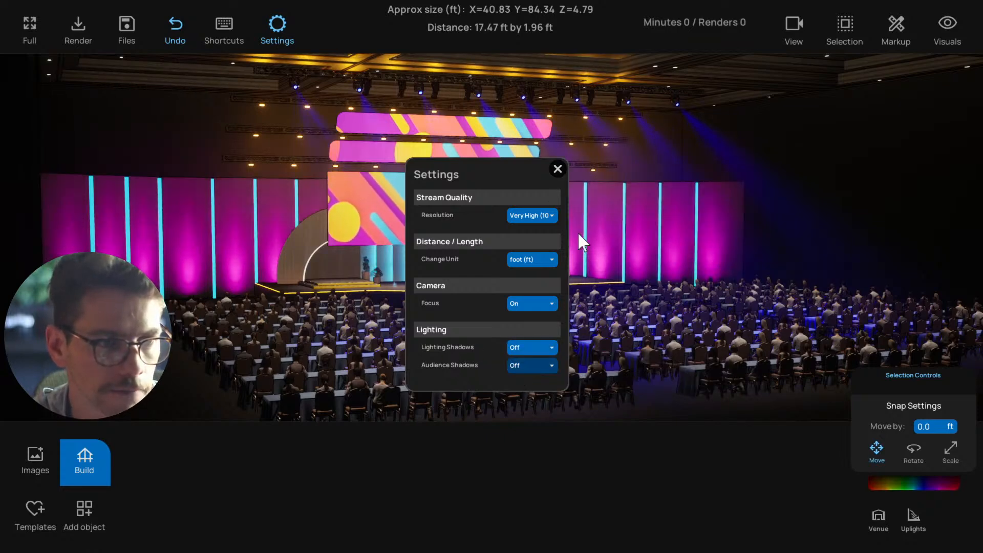
click(557, 169)
Examine the stage and seated audience from several distances and angles, and check the lighting shadow settings
middle_drag(575, 281, 553, 296)
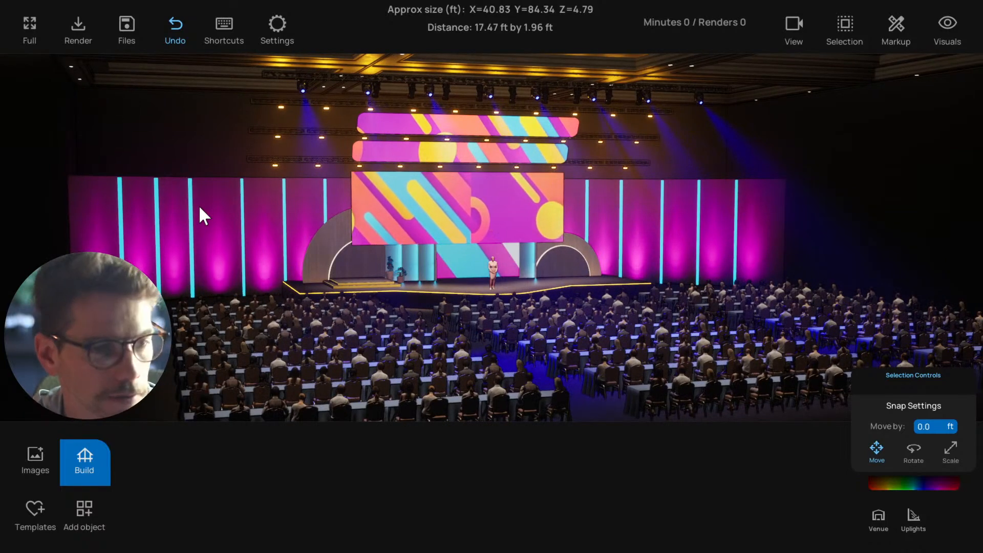
middle_drag(283, 237, 314, 120)
click(280, 25)
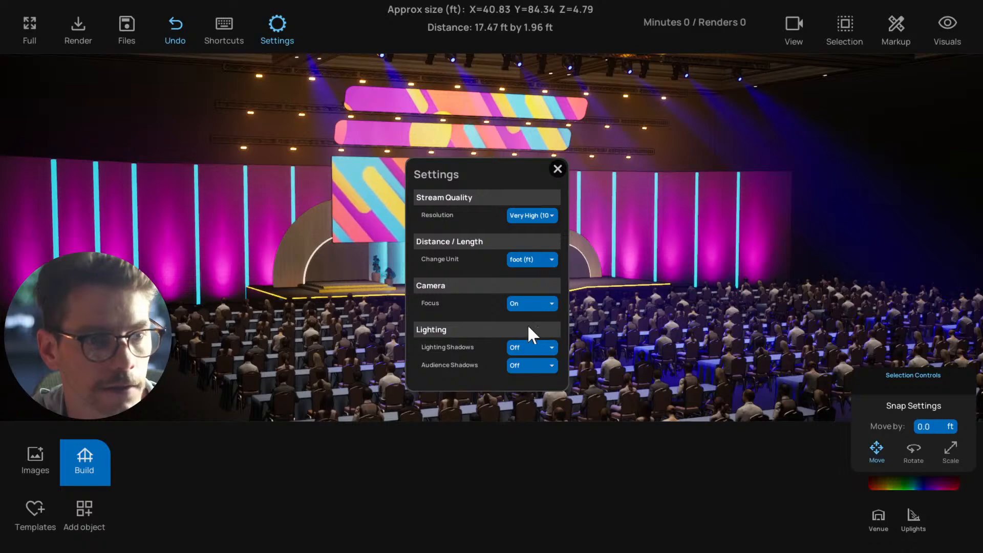
click(558, 169)
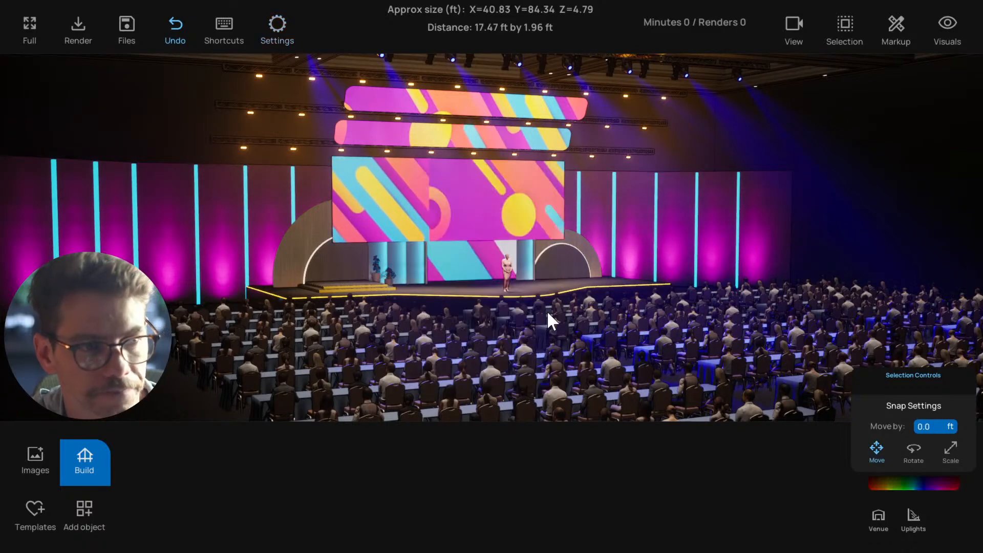
middle_drag(547, 311, 508, 311)
scroll(507, 311, up, 3)
scroll(507, 311, down, 1)
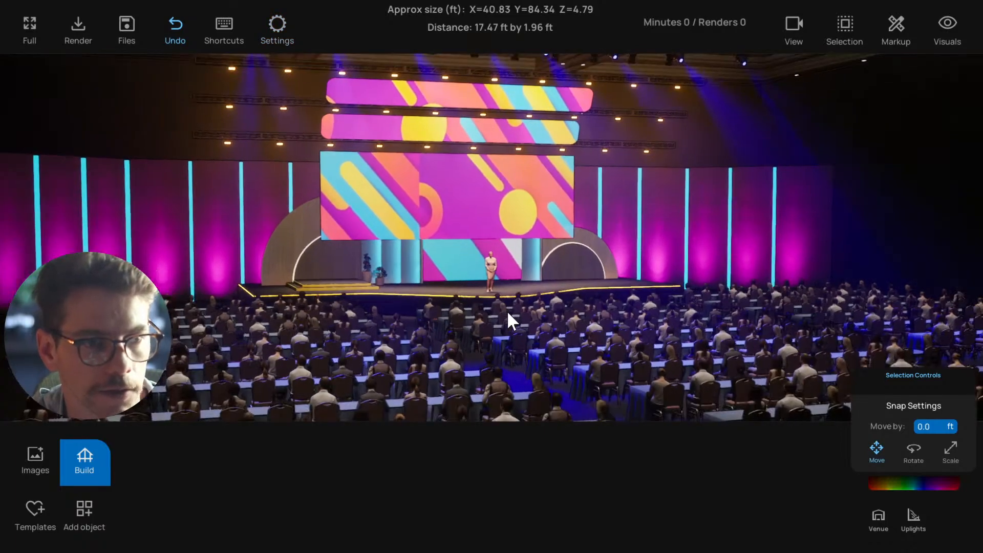
scroll(507, 310, down, 3)
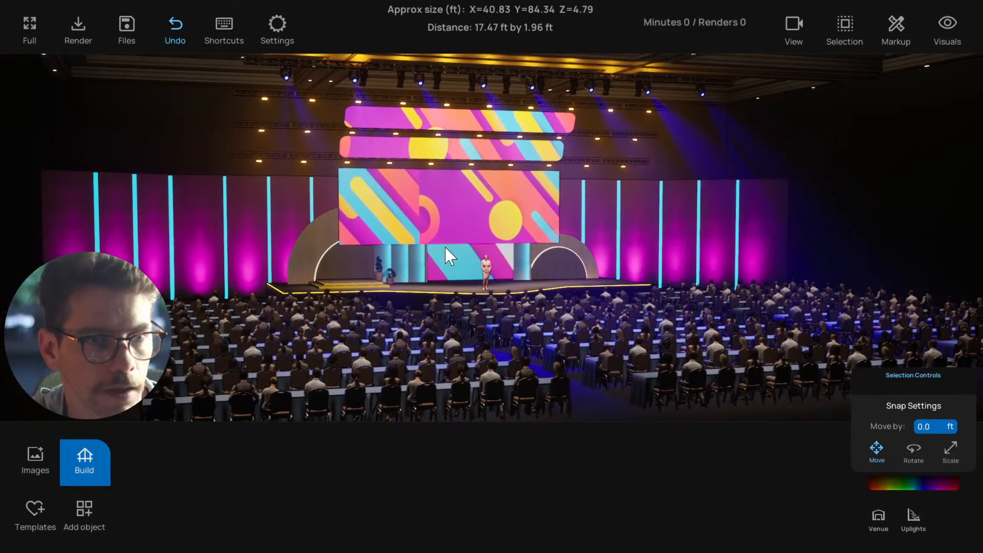
middle_drag(445, 248, 430, 250)
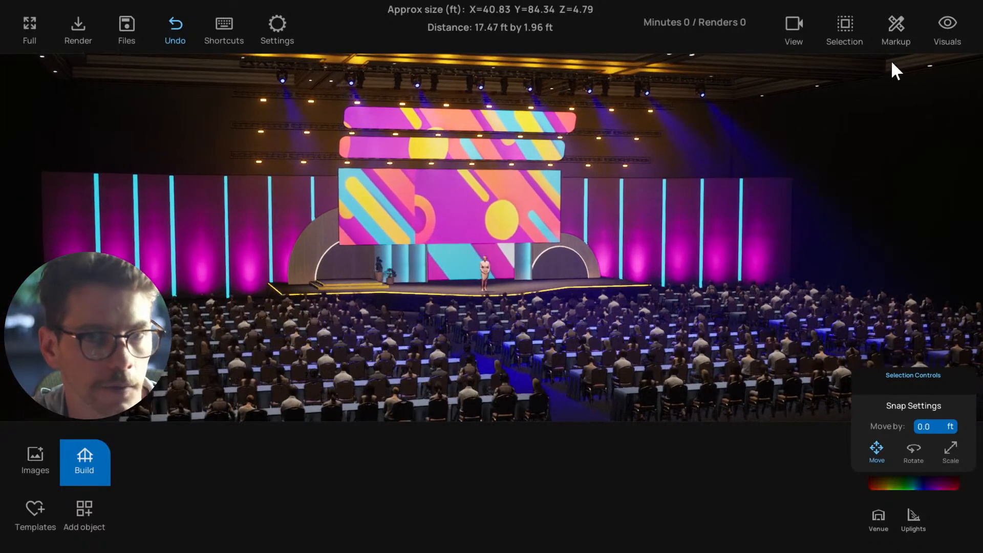
Turn the haze effect off, view the stage without it, and turn the haze on again
click(947, 28)
click(896, 65)
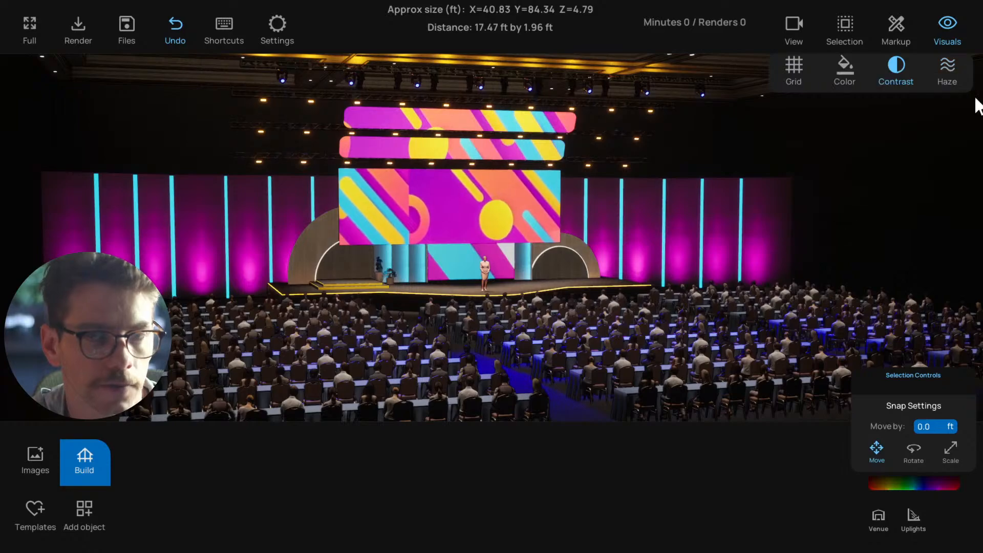
middle_drag(867, 219, 582, 303)
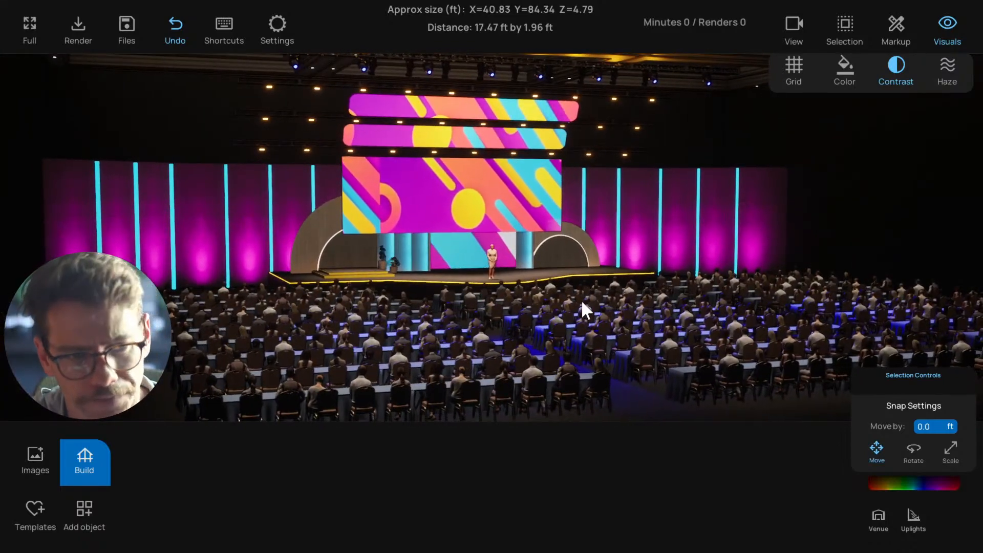
click(947, 65)
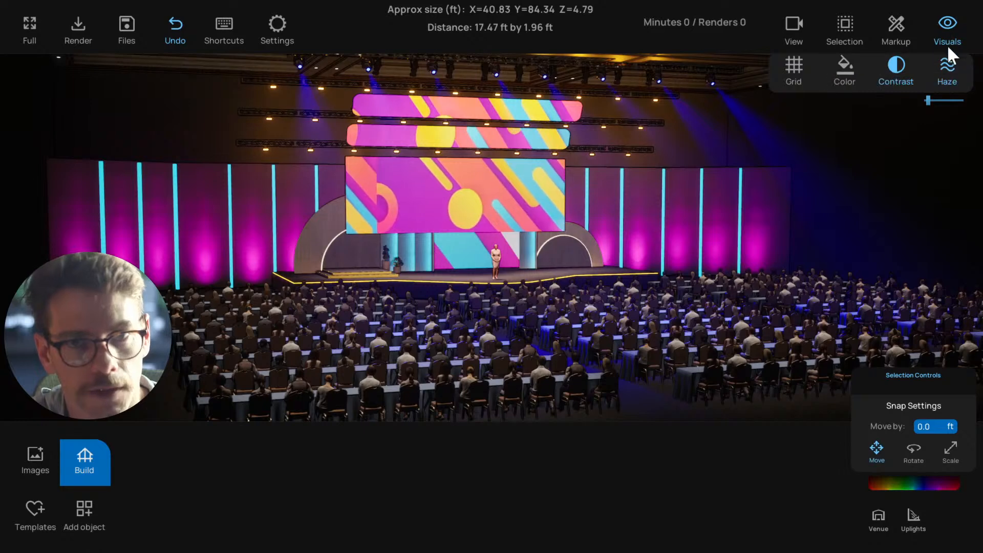
Set both Lighting Shadows and Audience Shadows to On in the lighting settings
click(280, 25)
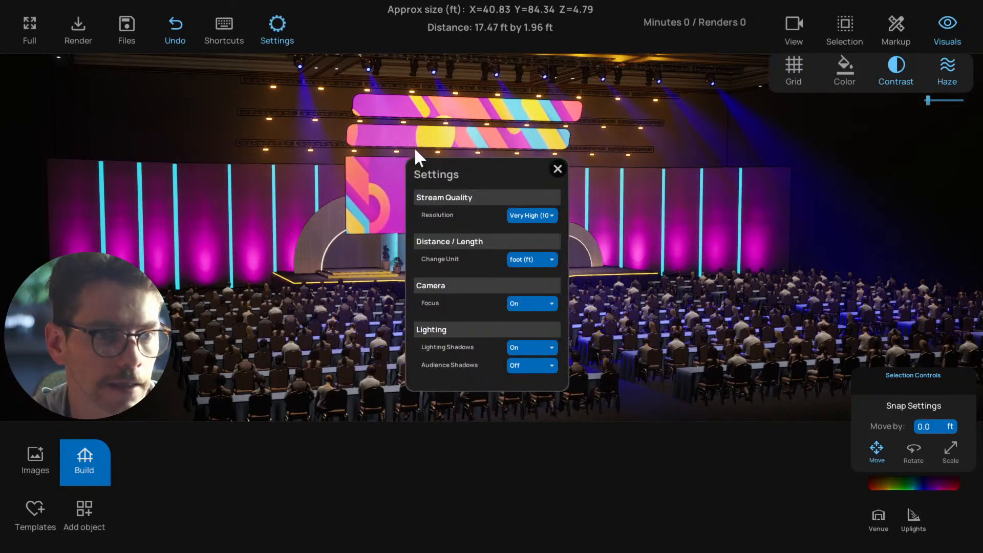
click(531, 365)
click(538, 392)
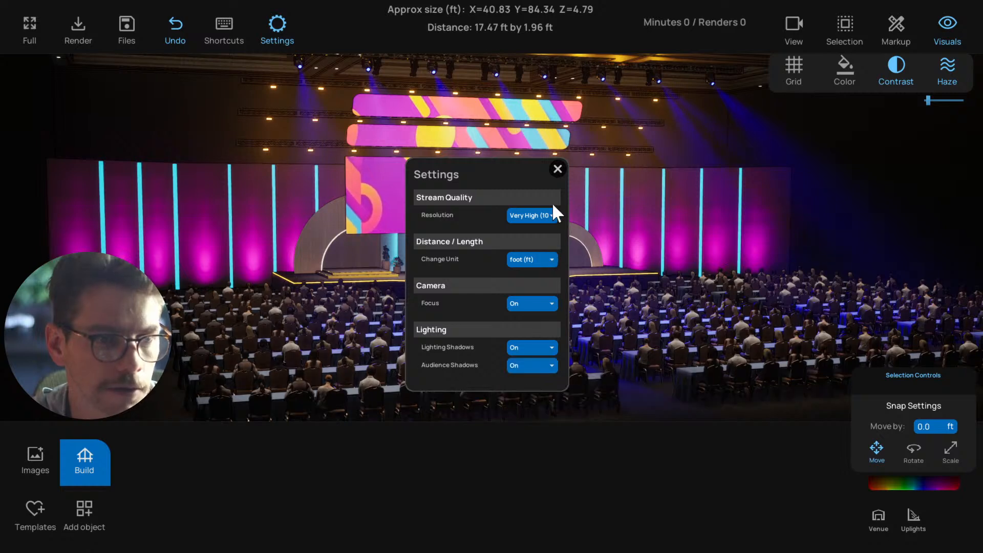
click(558, 169)
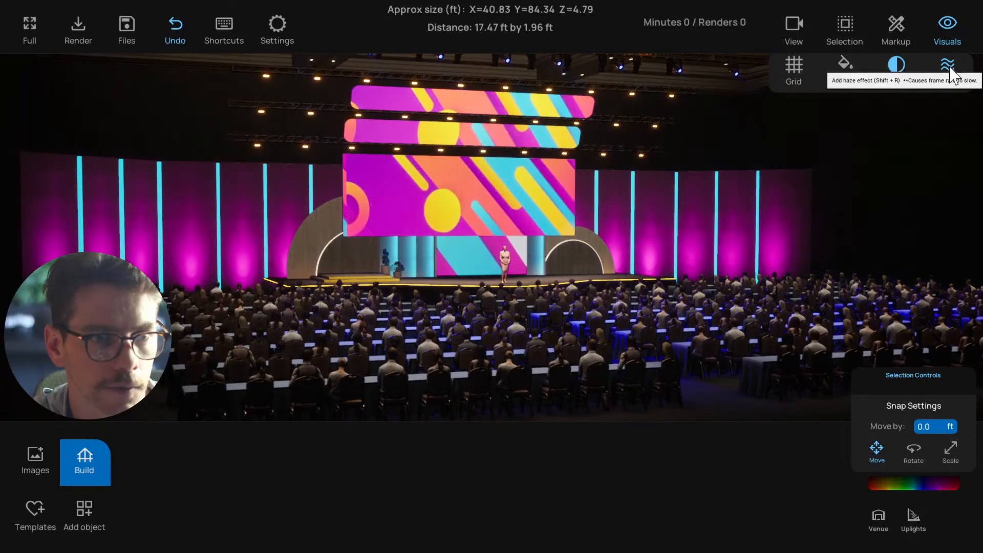
Switch the haze effect on for the stage scene and view the 4K and HD rendering options without rendering
click(948, 72)
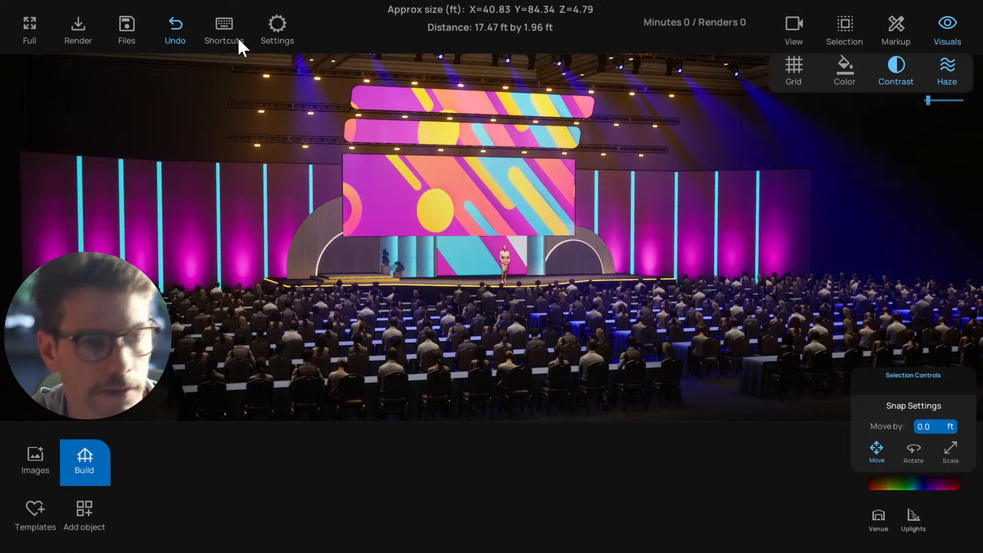
click(91, 31)
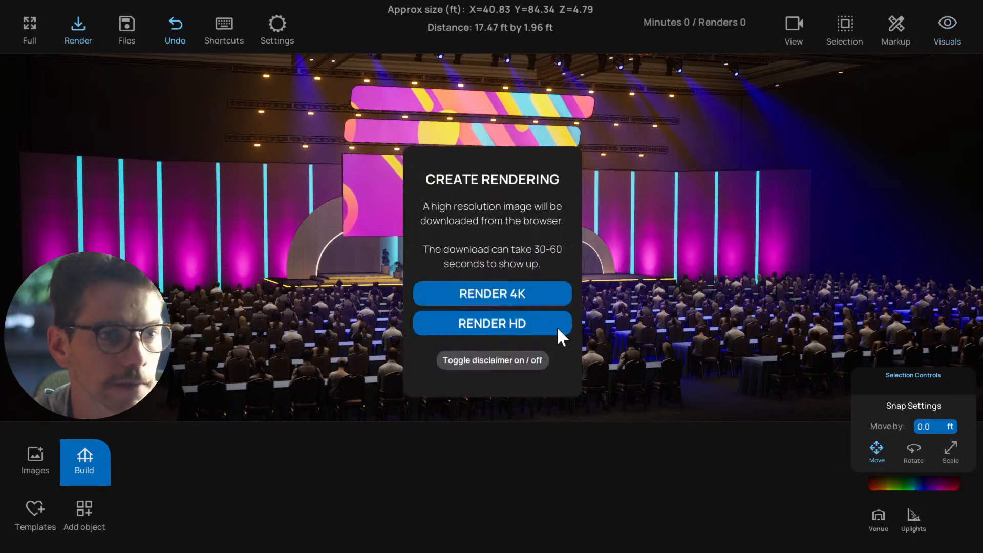
click(81, 29)
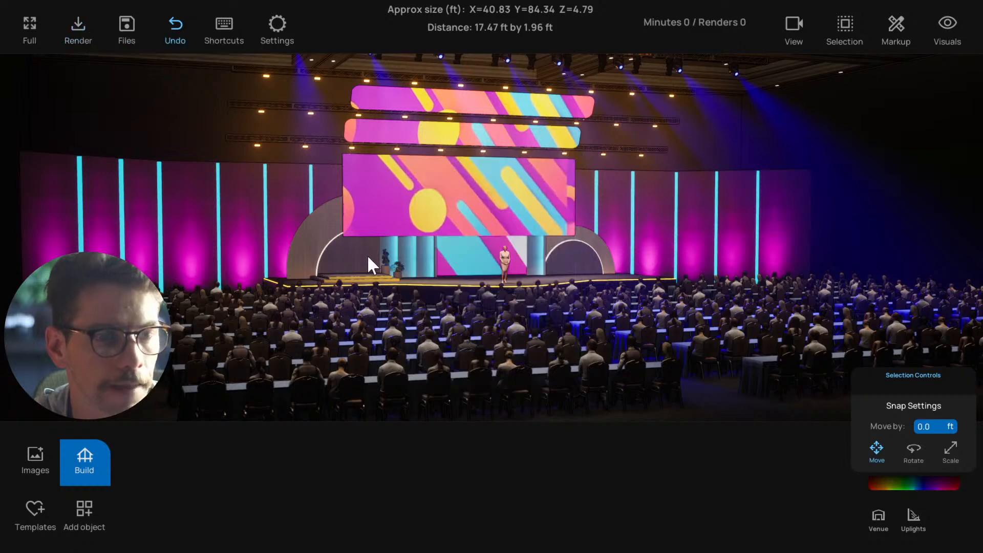
scroll(430, 270, down, 1)
key(e)
key(e)
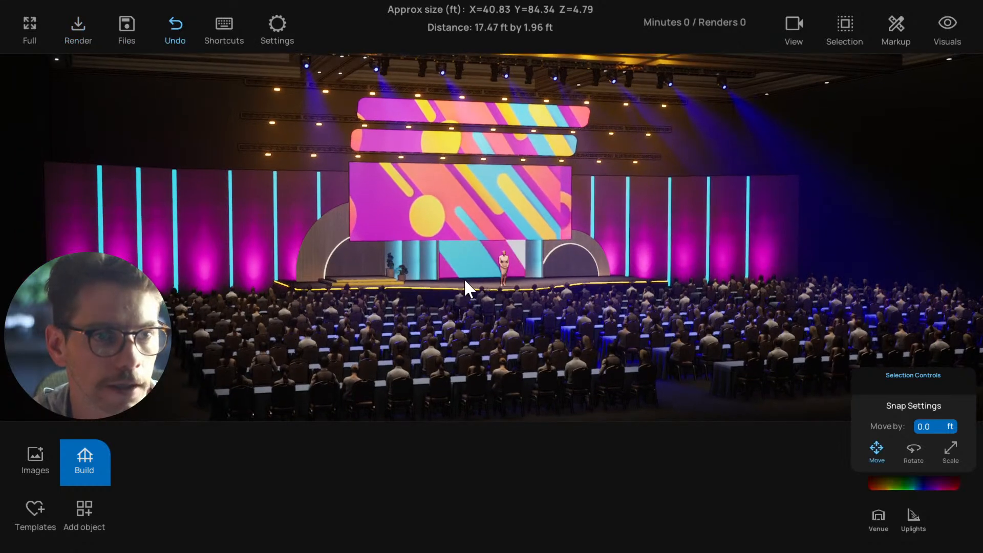
click(276, 24)
click(276, 23)
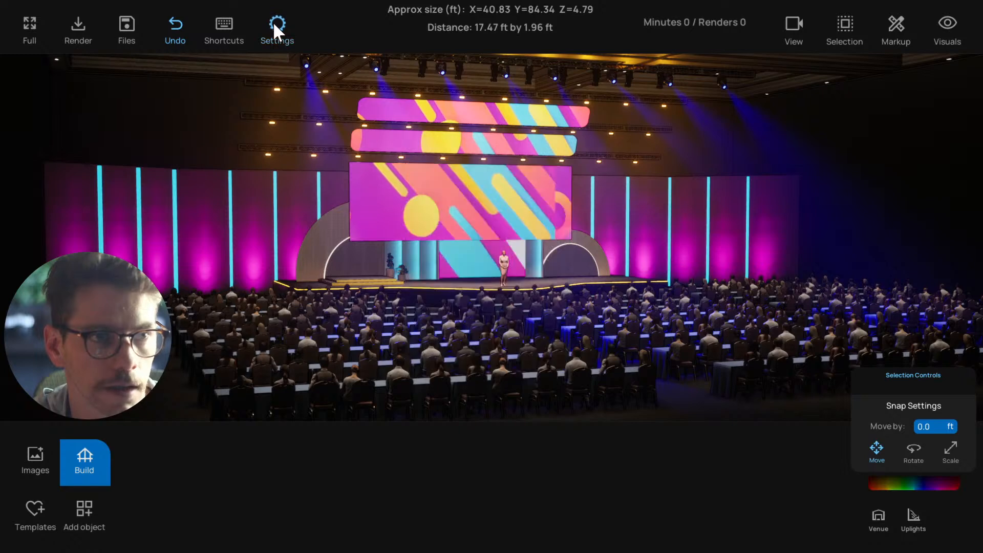
Toggle the haze effect off and back on to compare its influence on the scene
click(947, 26)
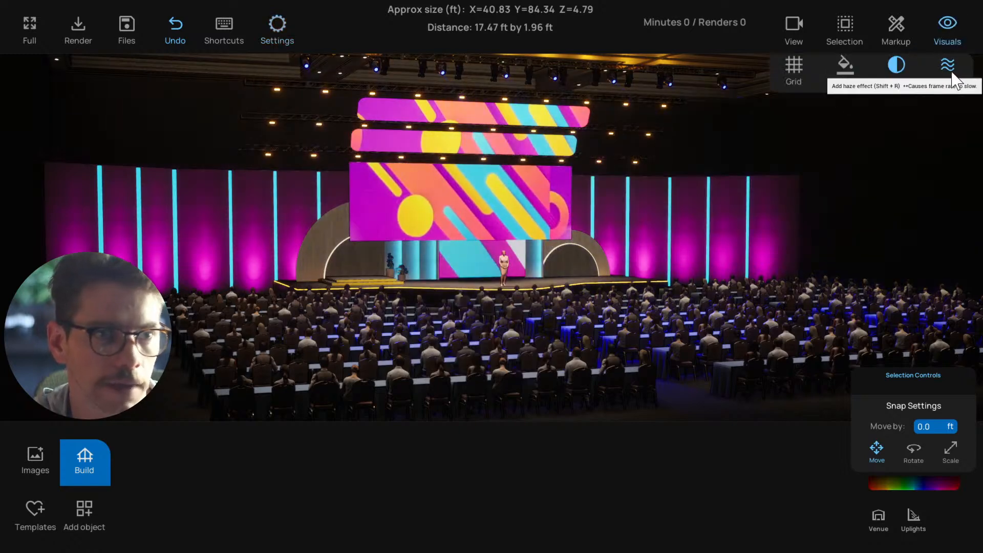
click(952, 71)
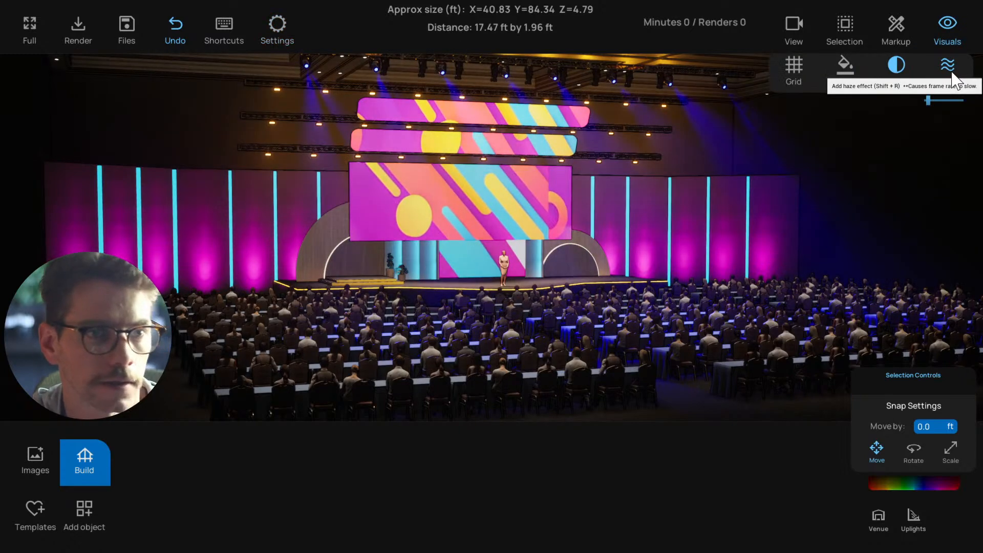
click(948, 23)
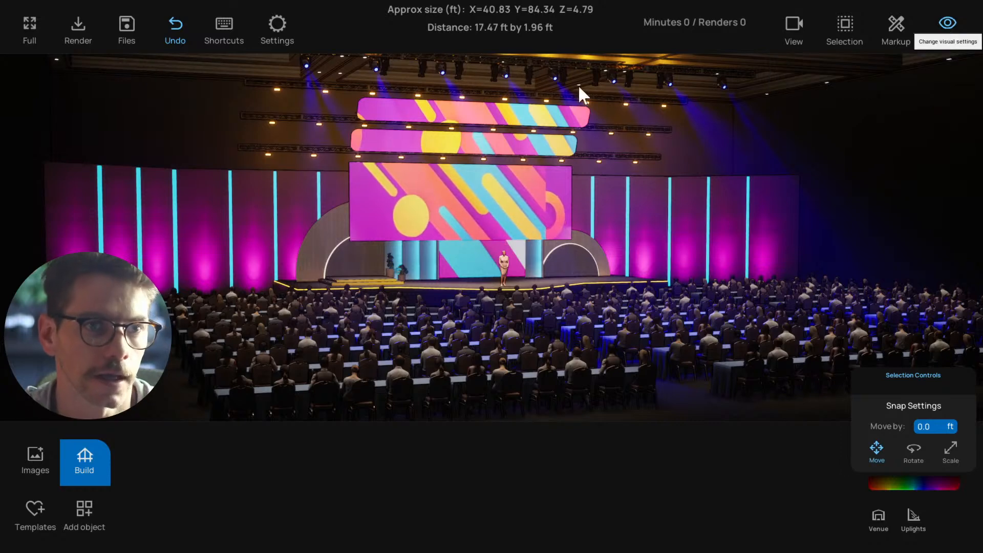
Set both Audience Shadows and Lighting Shadows to Off in the lighting settings
click(275, 26)
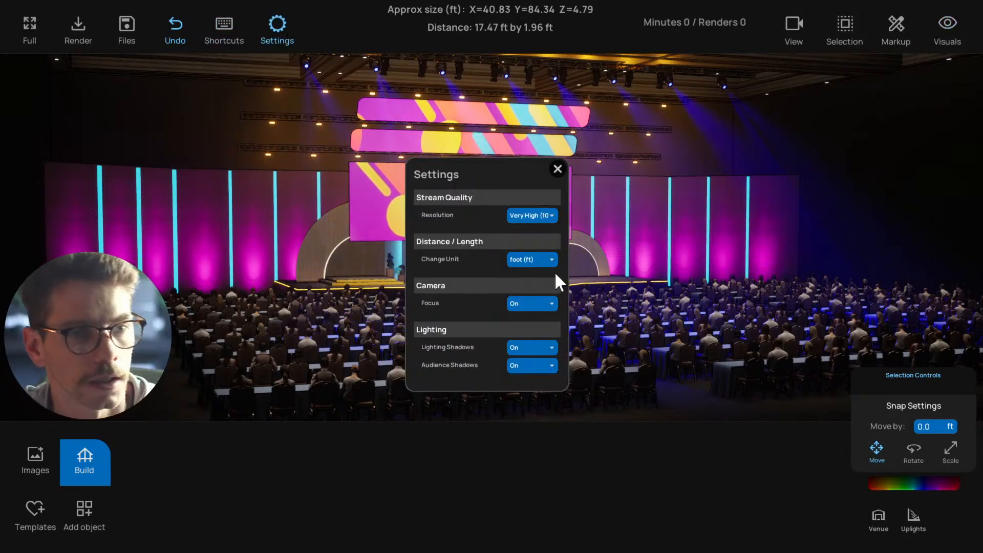
click(524, 365)
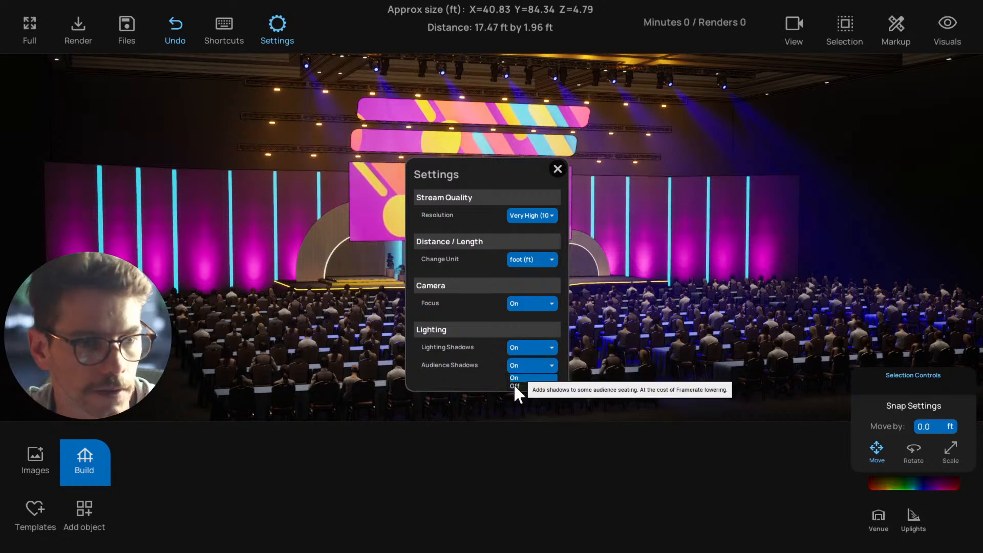
click(515, 388)
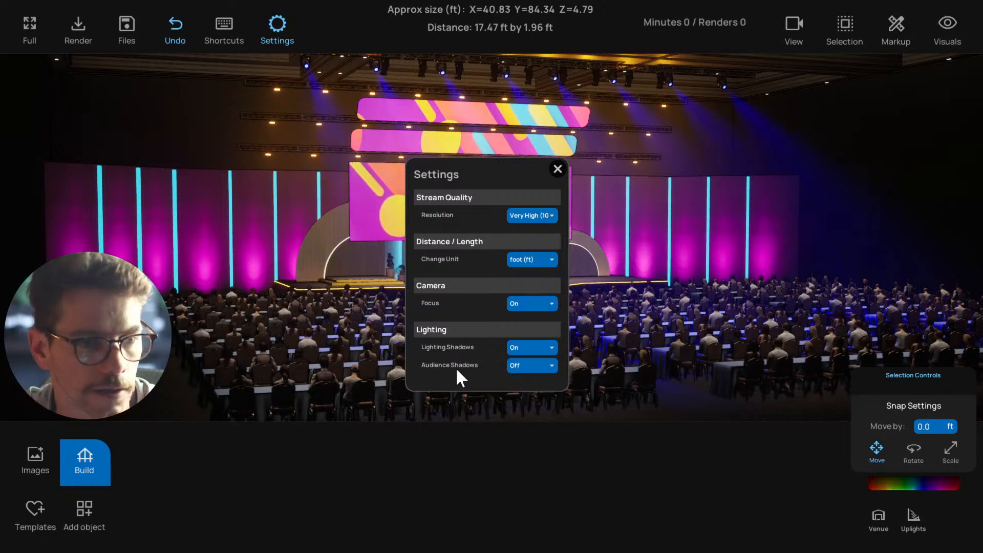
click(525, 348)
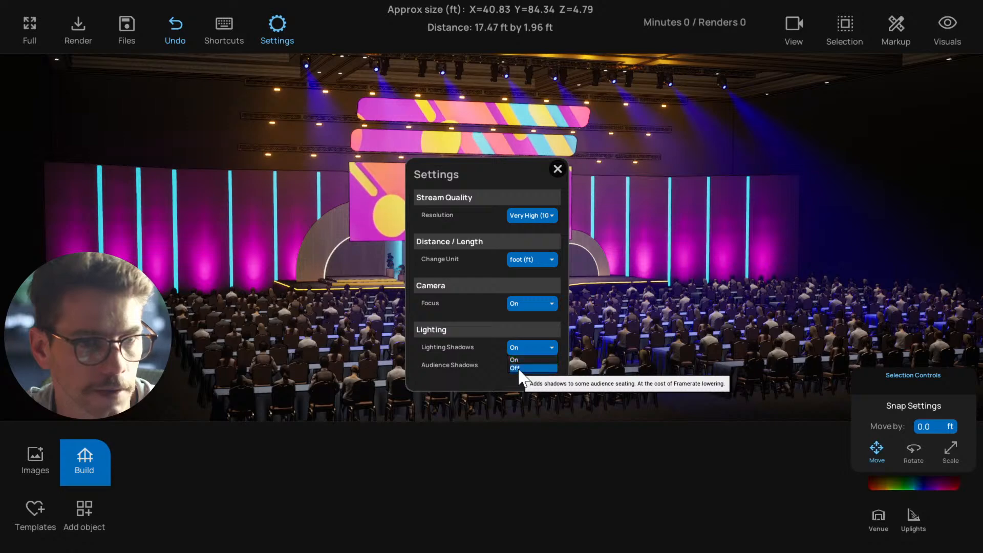
click(516, 367)
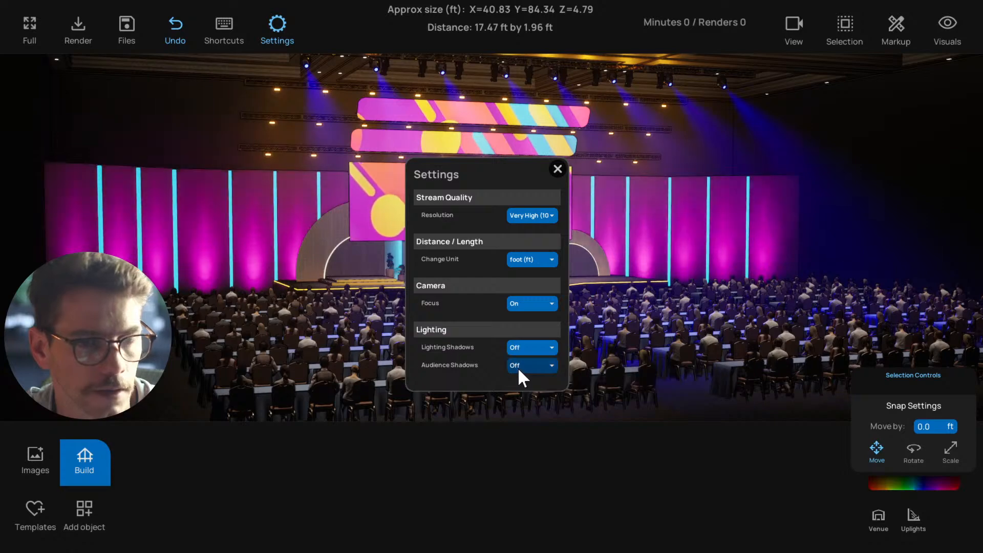
click(558, 169)
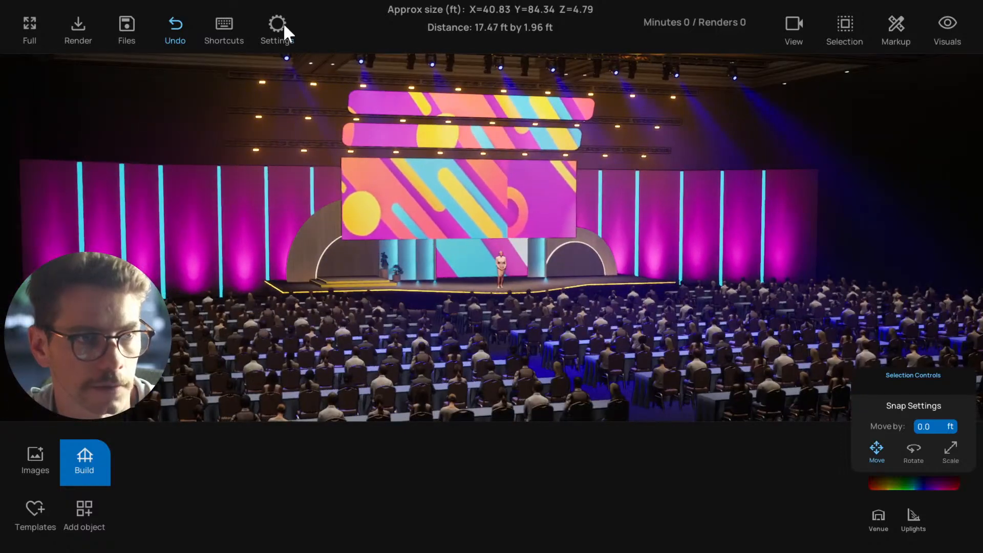
Set Lighting Shadows to On while keeping Audience Shadows off, and check the setting against the stage view
click(281, 26)
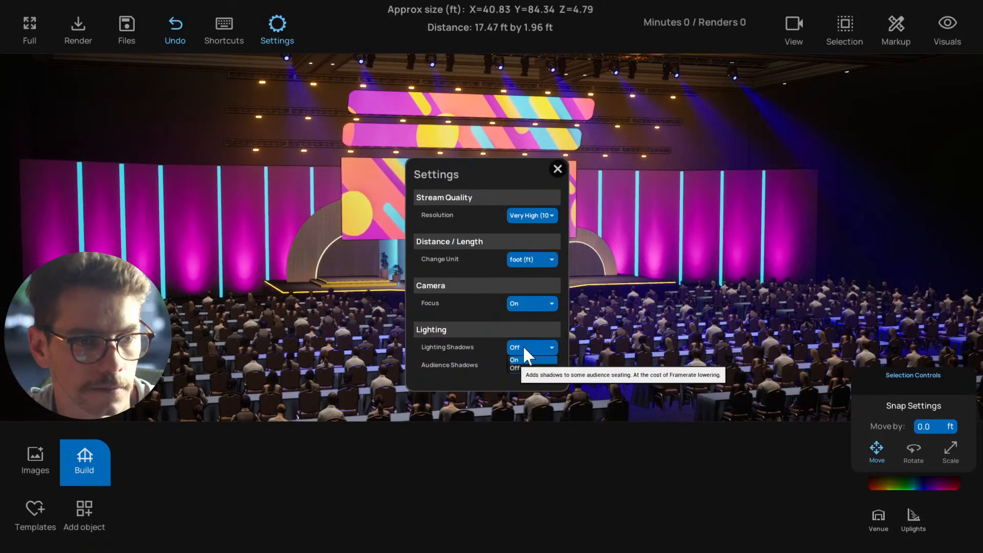
click(556, 169)
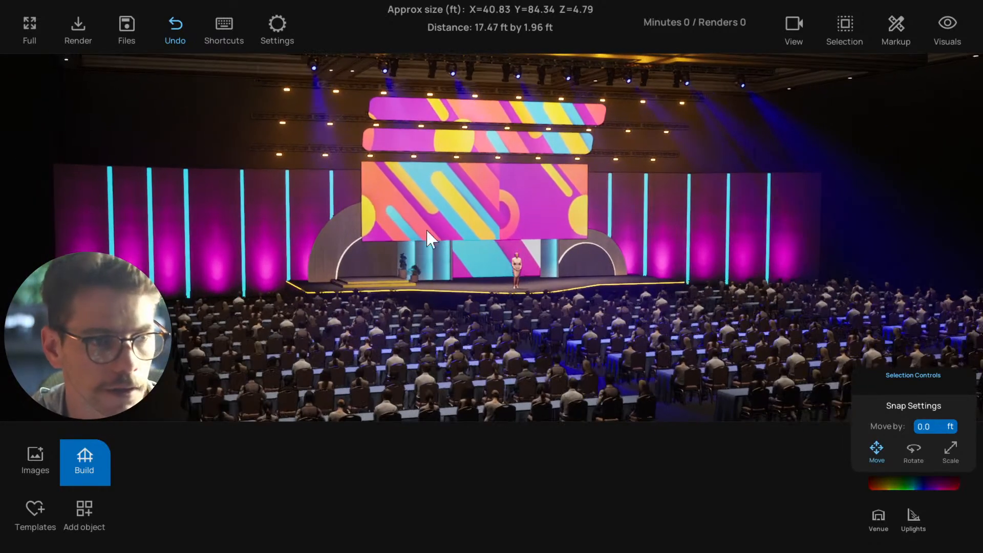
click(277, 28)
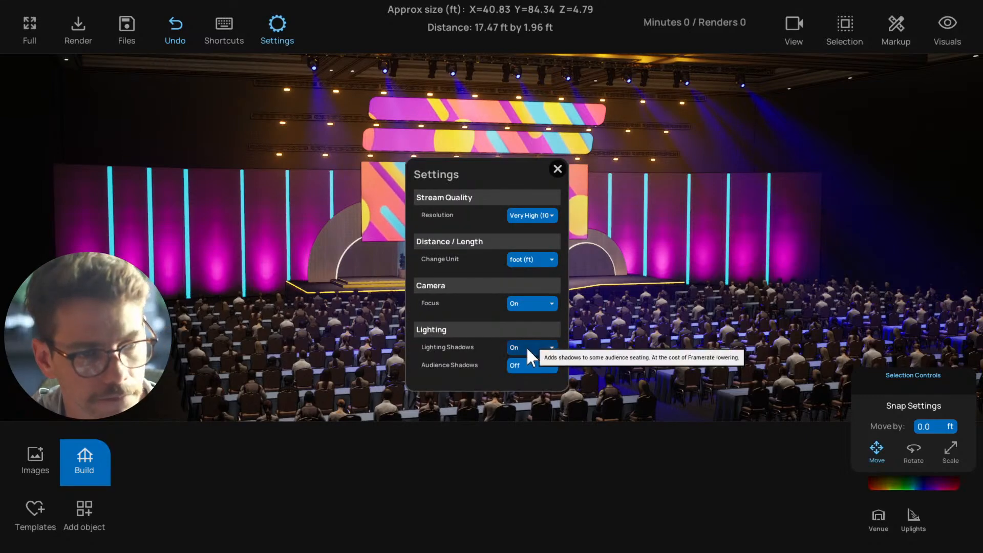
click(557, 168)
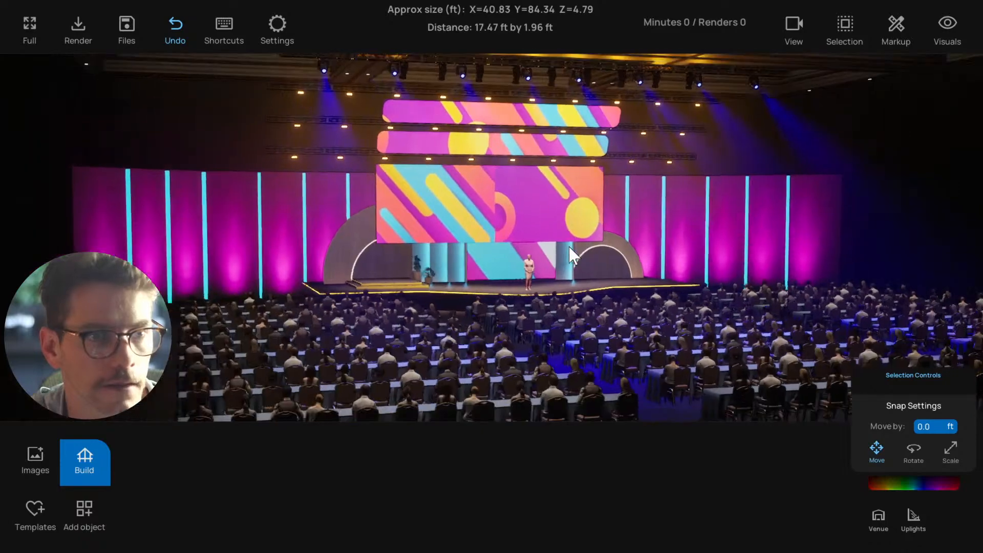
Switch the haze effect off for the stage scene and check the venue's room lighting control without changing its level
click(947, 25)
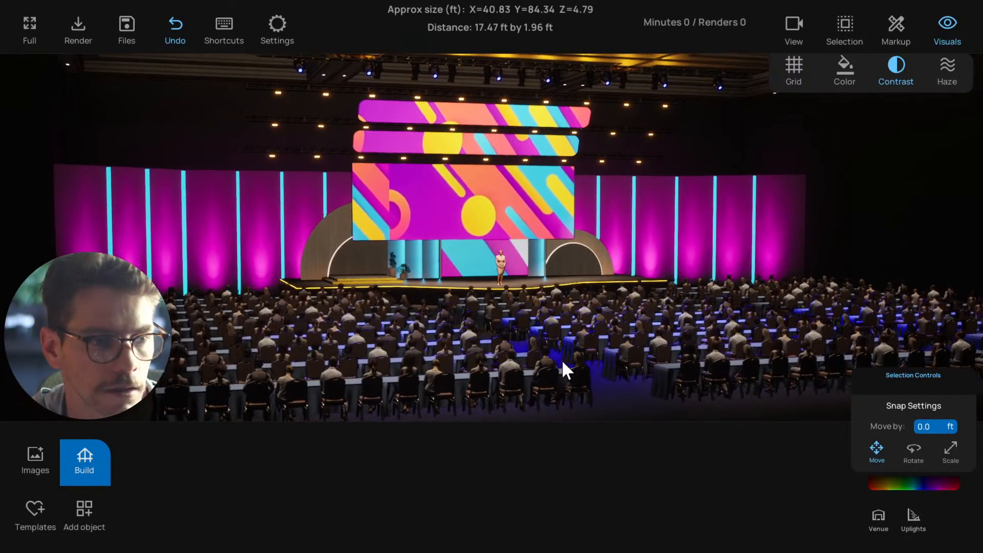
click(878, 512)
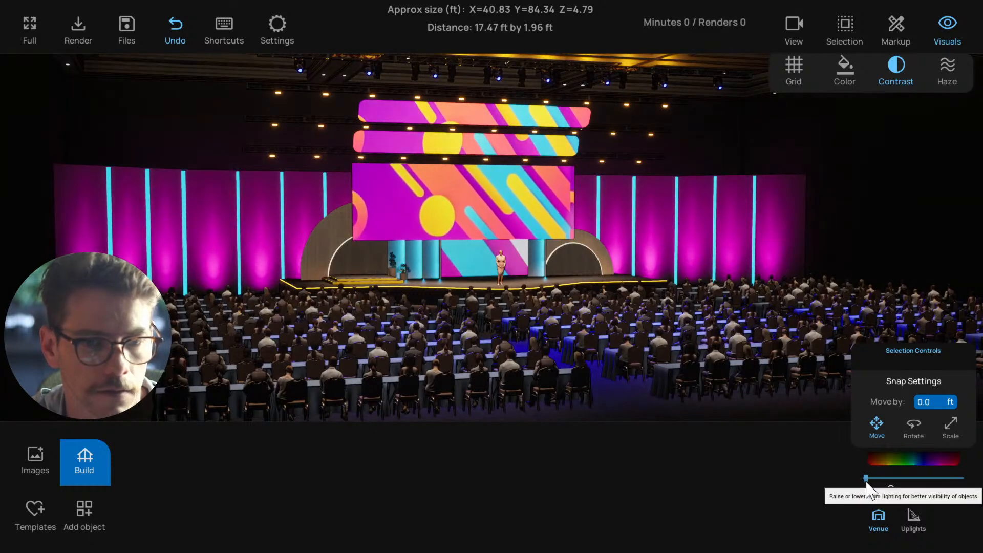
click(877, 513)
scroll(890, 284, down, 2)
scroll(698, 262, up, 2)
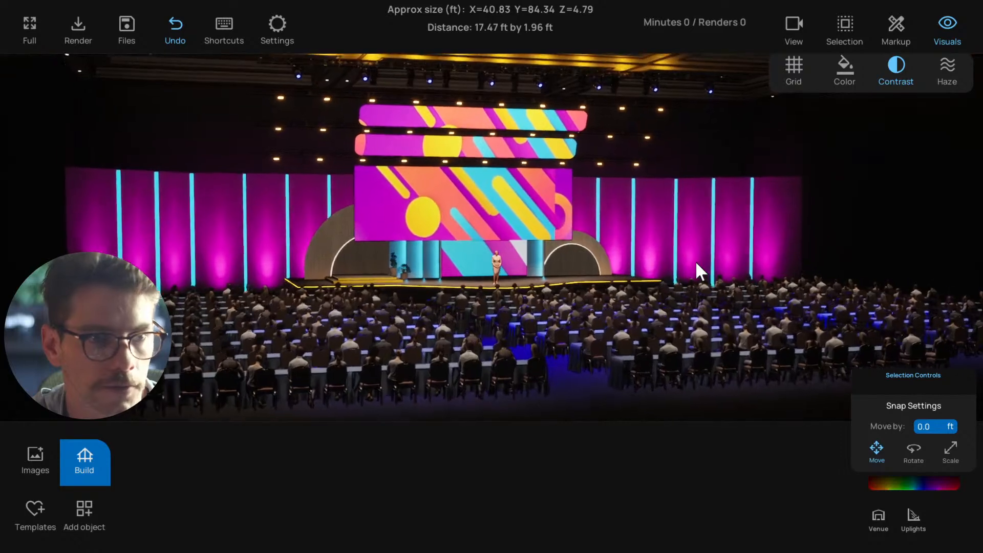
Open the saved camera views and start their automatic playthrough of the stage scene
click(794, 26)
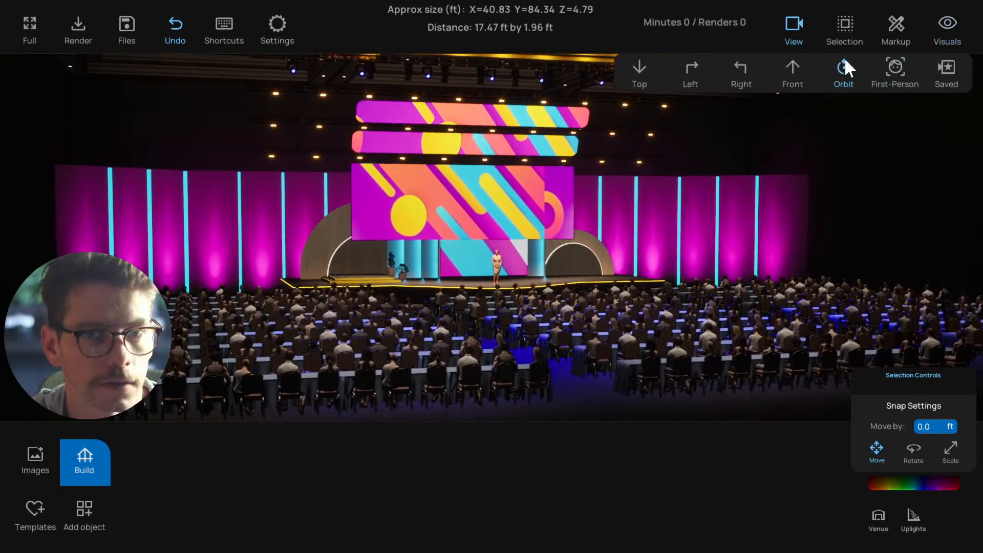
click(946, 68)
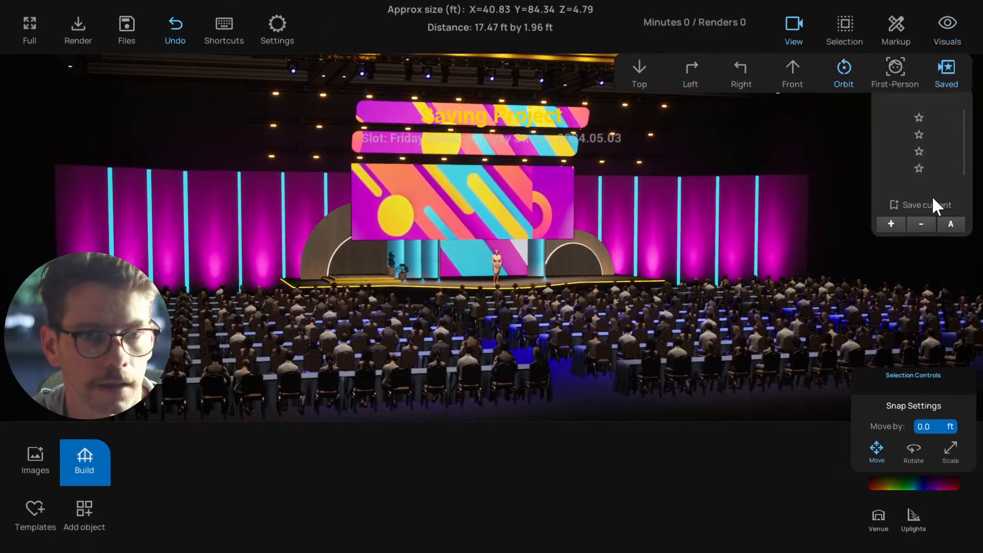
click(948, 229)
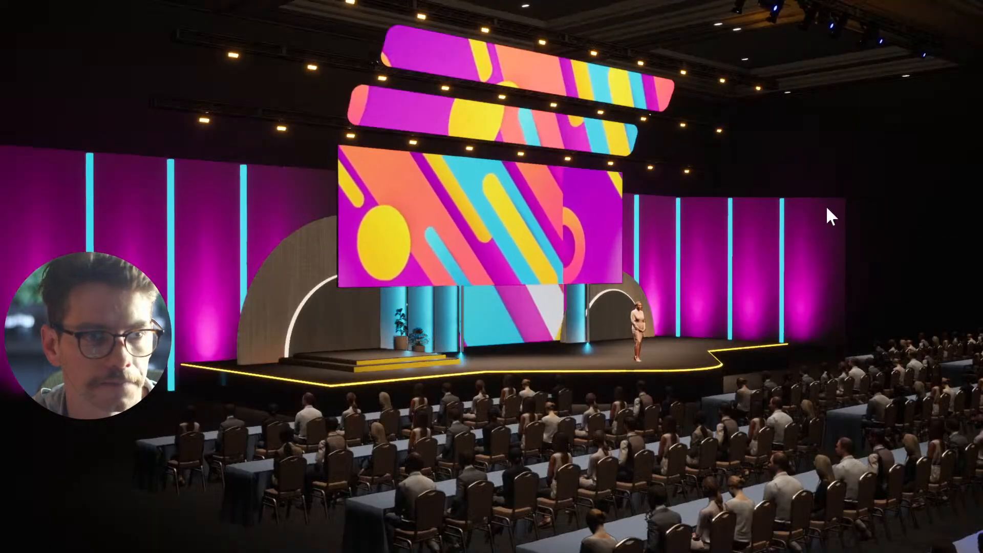
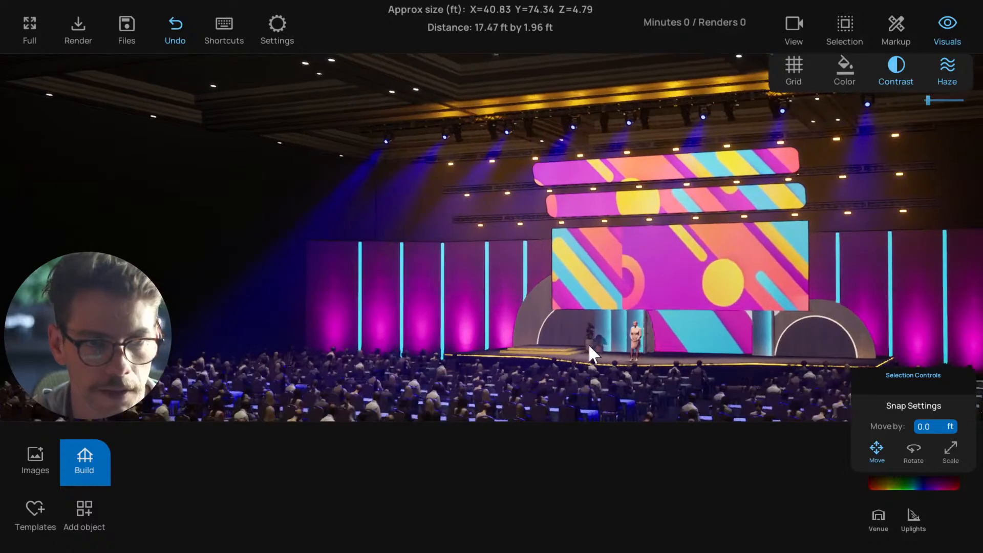
Review the Lighting Shadows and Audience Shadows options in the settings without changing them, and compare with the stage view
key(s)
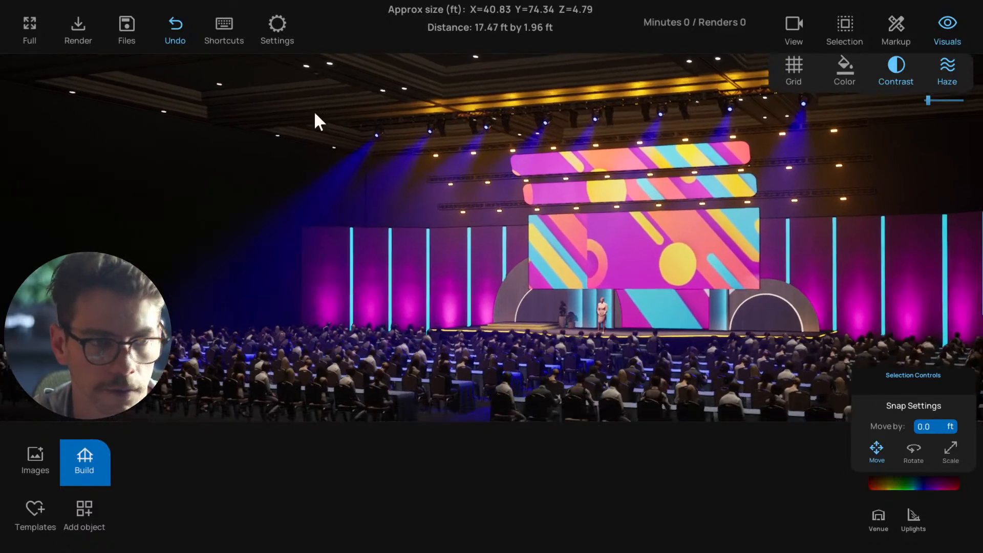
click(277, 26)
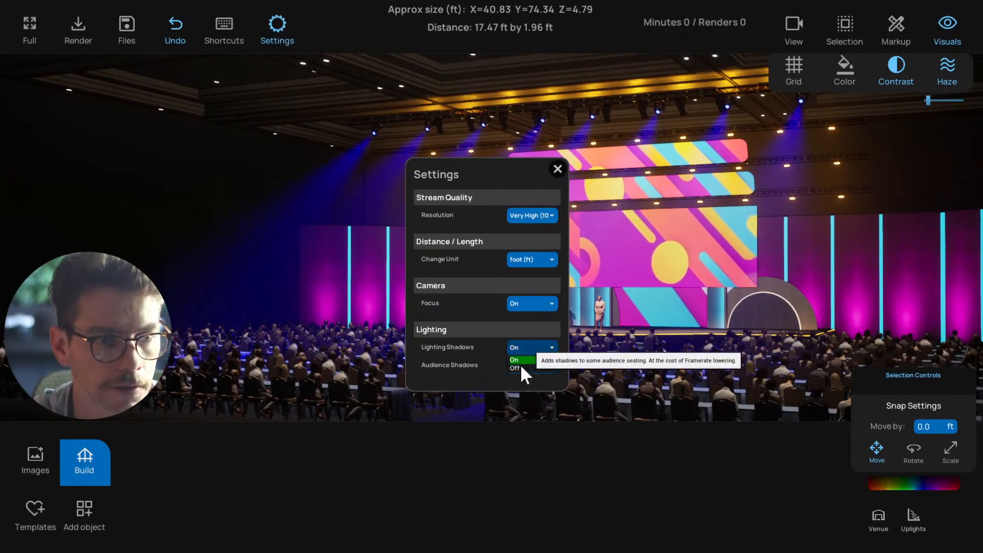
click(554, 167)
key(w)
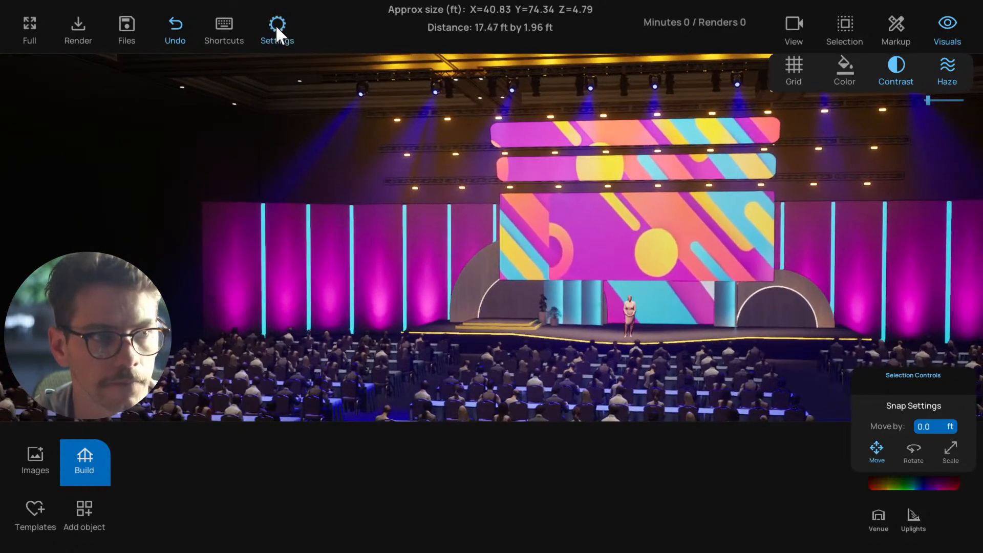
click(276, 24)
click(275, 25)
right_drag(517, 280, 614, 286)
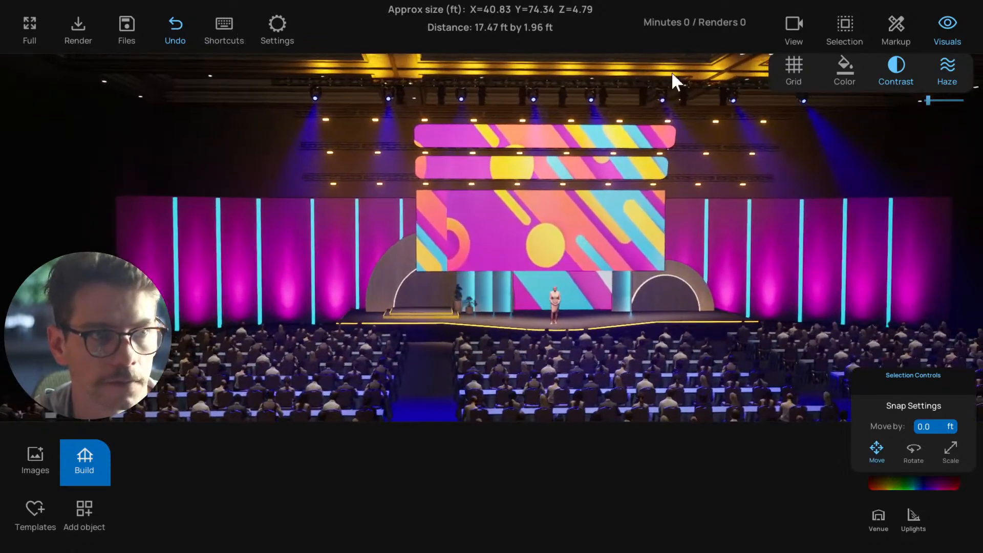
Play the saved camera views of the stage scene automatically, stop the playthrough and close the view options
click(794, 25)
click(950, 66)
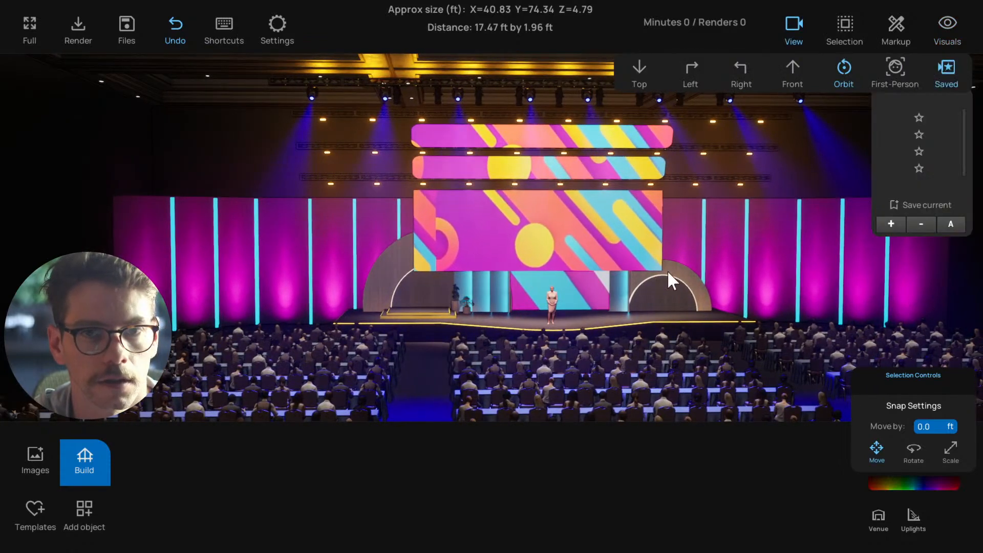
right_drag(667, 270, 715, 266)
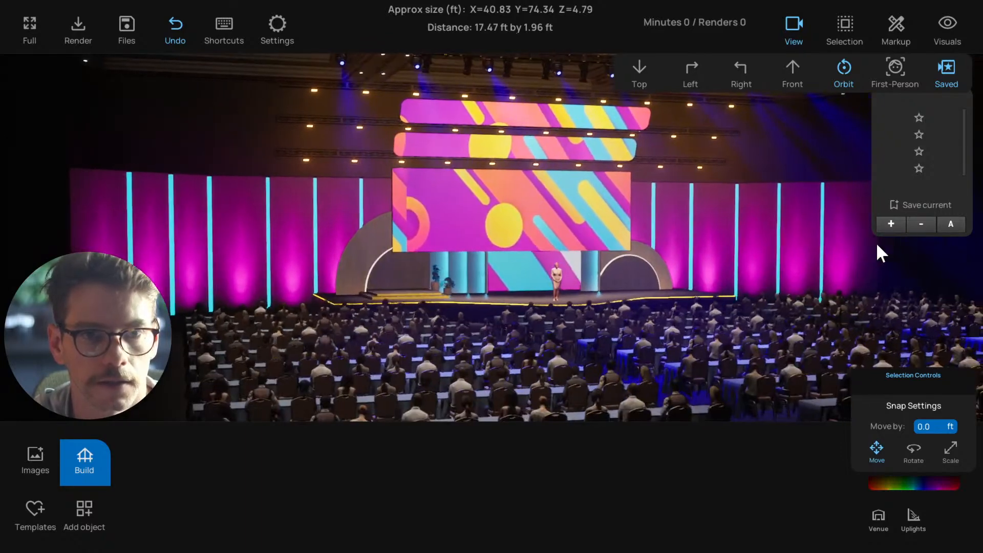
click(950, 223)
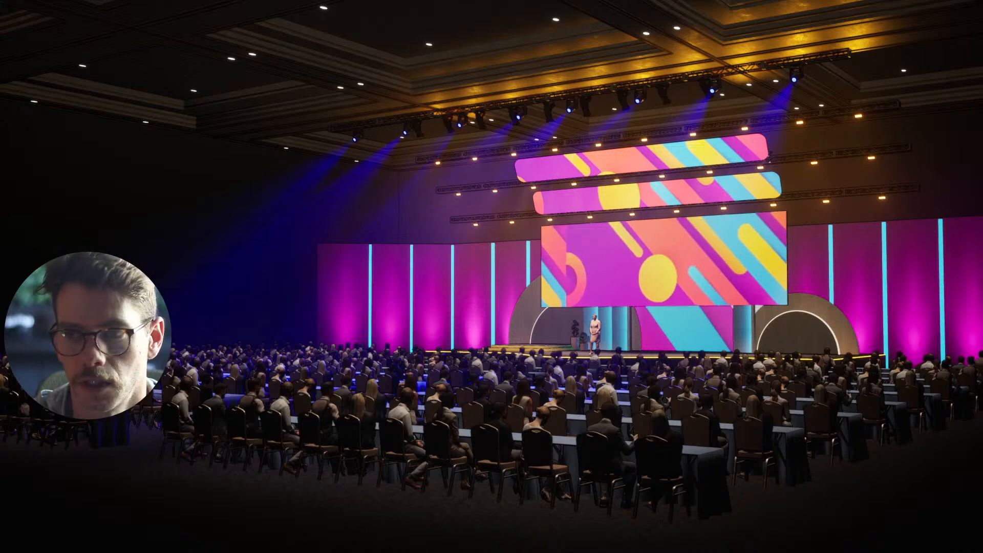
click(614, 382)
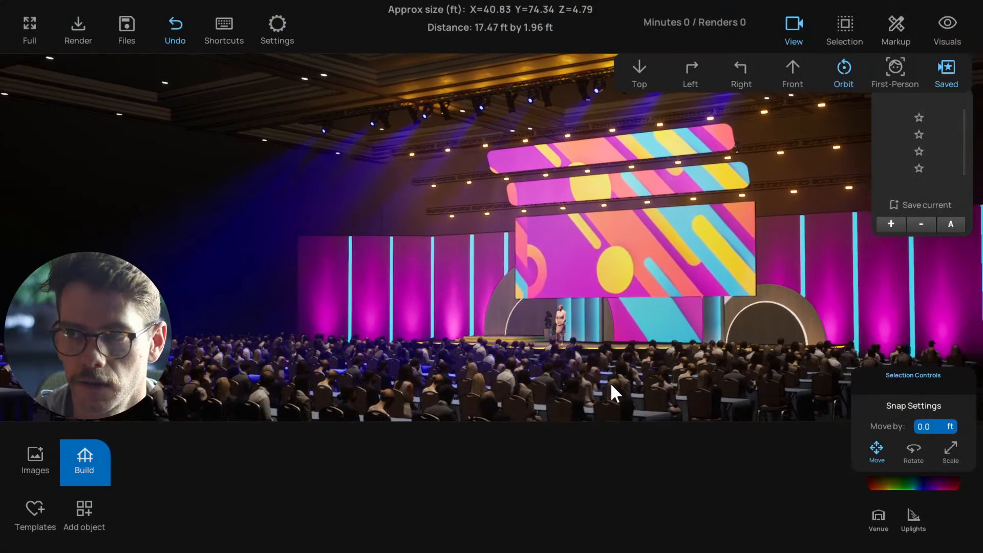
click(798, 28)
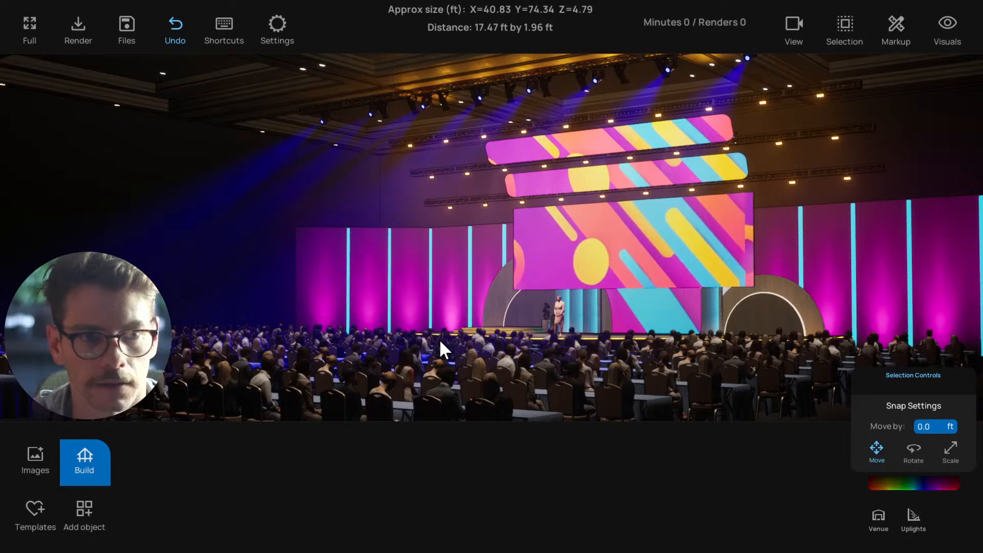
Set Audience Shadows to On in the lighting settings and inspect the seated audience in the stage view
key(ctrl+s)
key(d)
click(277, 25)
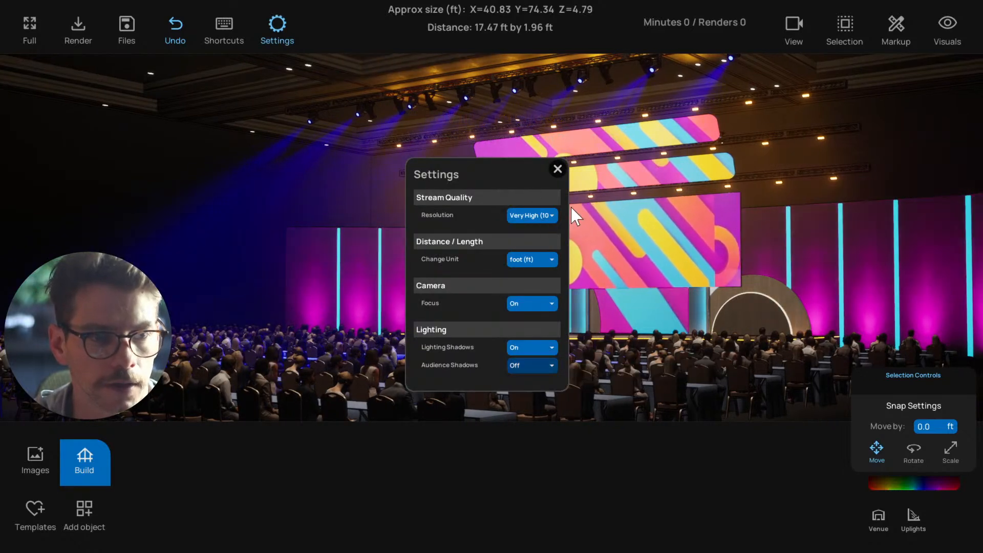
click(557, 170)
click(277, 26)
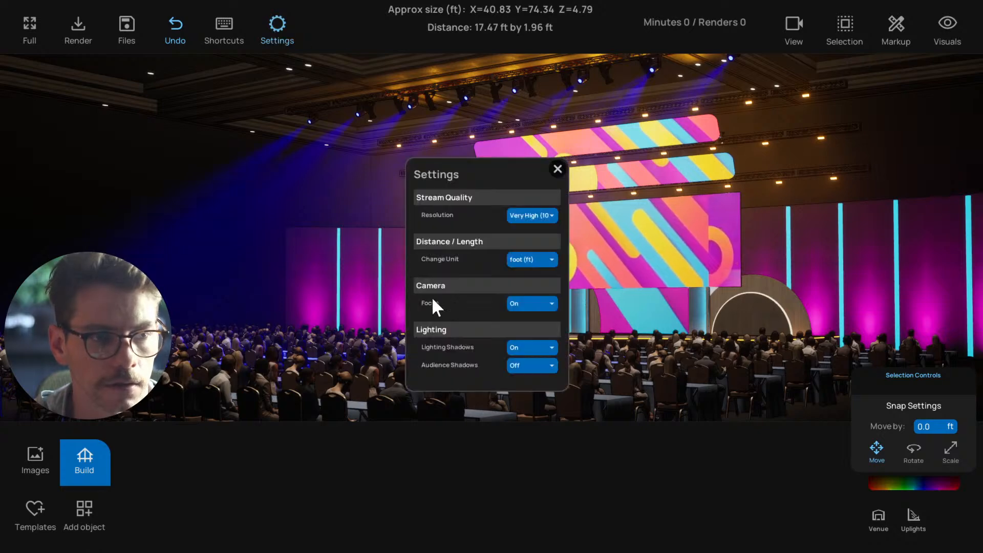
click(517, 365)
click(515, 378)
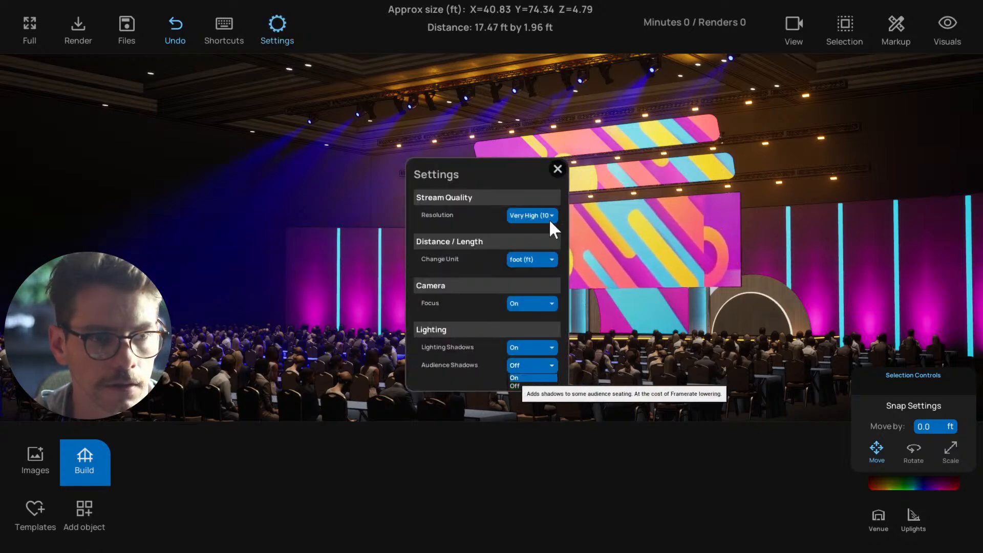
click(556, 169)
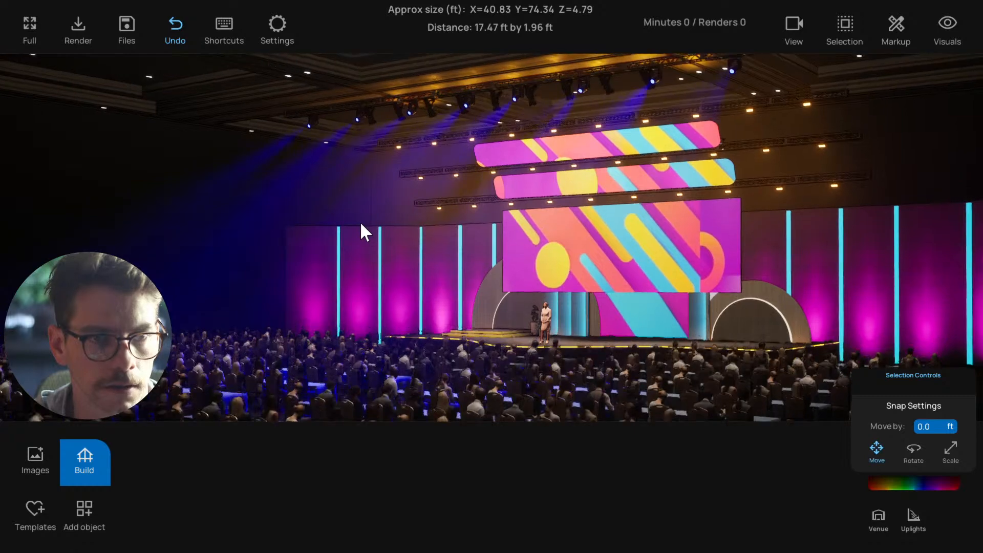
middle_drag(361, 221, 361, 221)
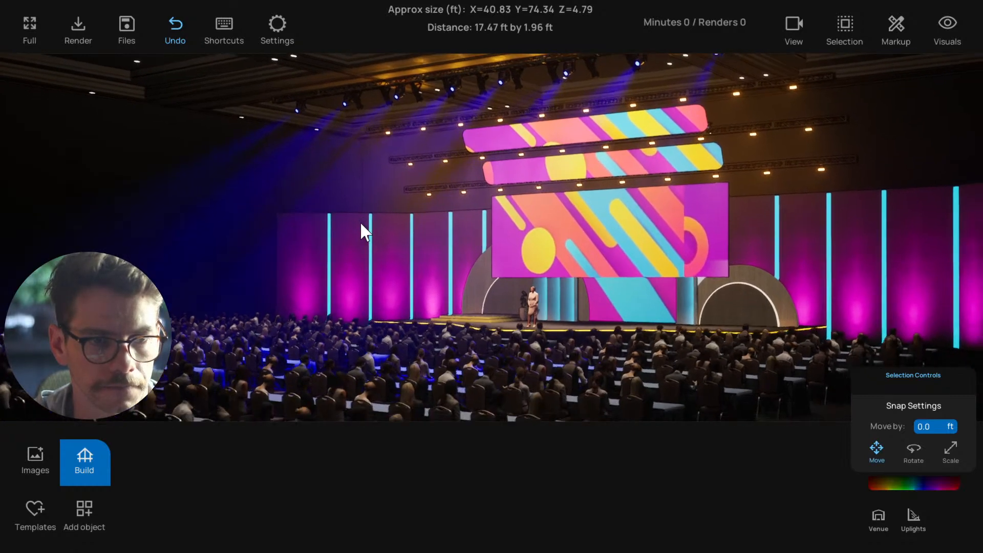
middle_drag(353, 259, 353, 259)
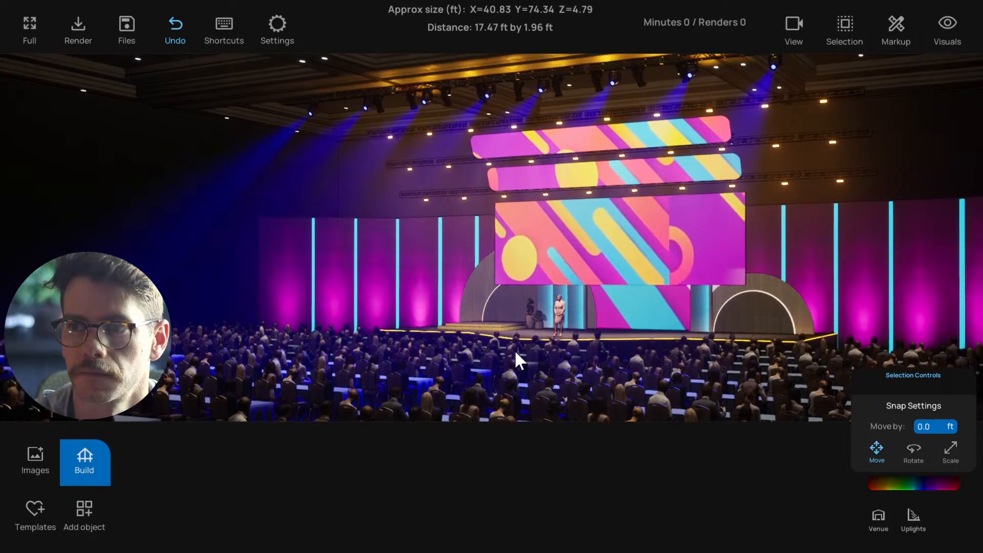
Set Audience Shadows to Off while keeping Lighting Shadows on, and close the settings
click(273, 24)
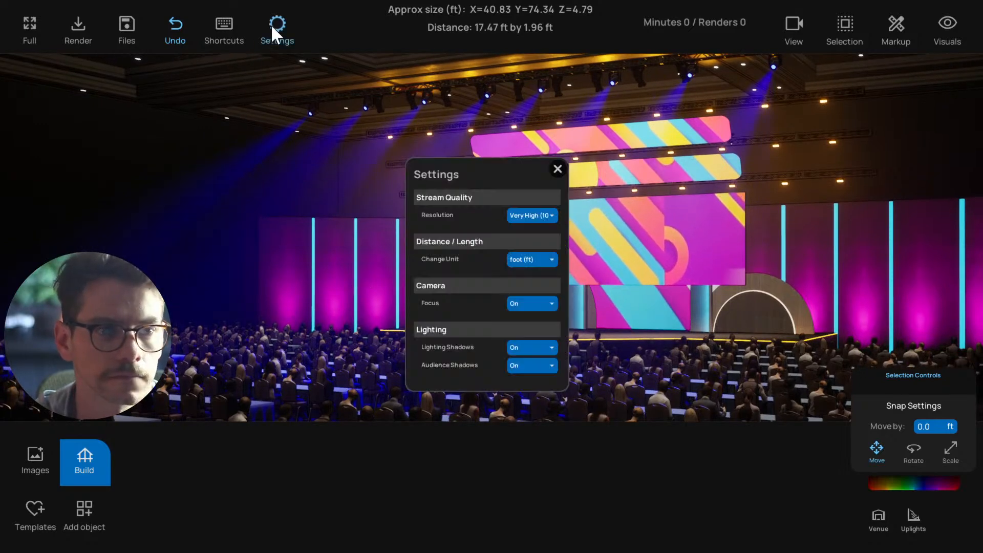
click(535, 365)
click(515, 386)
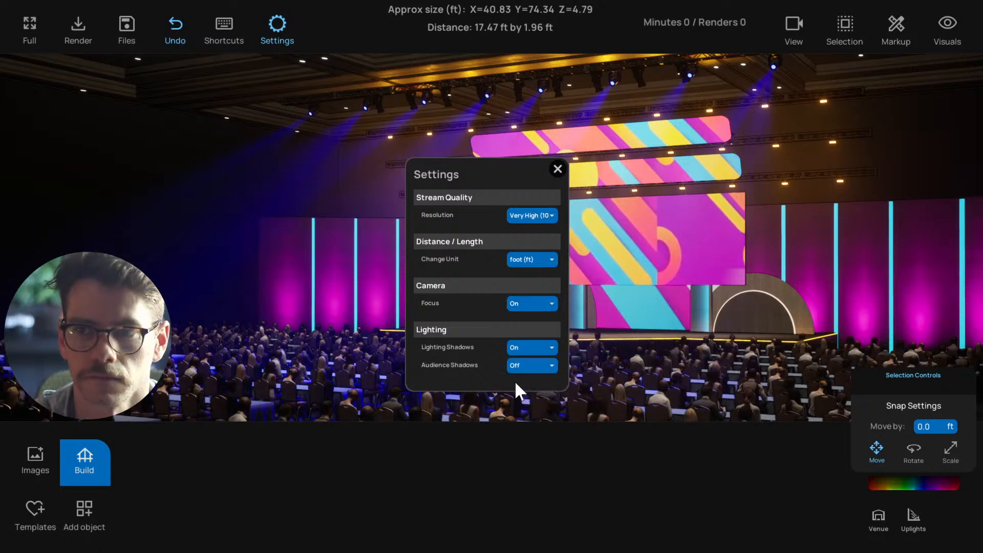
click(556, 169)
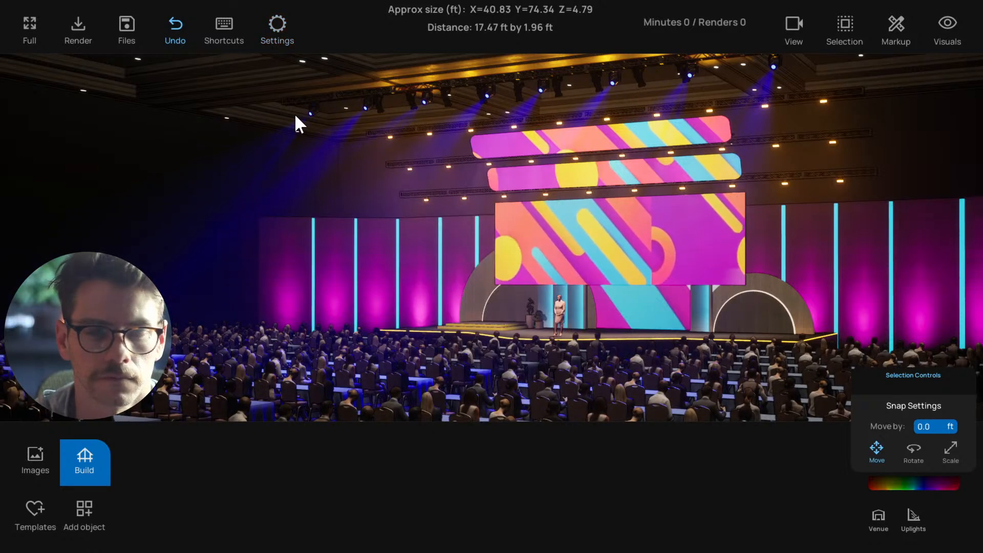